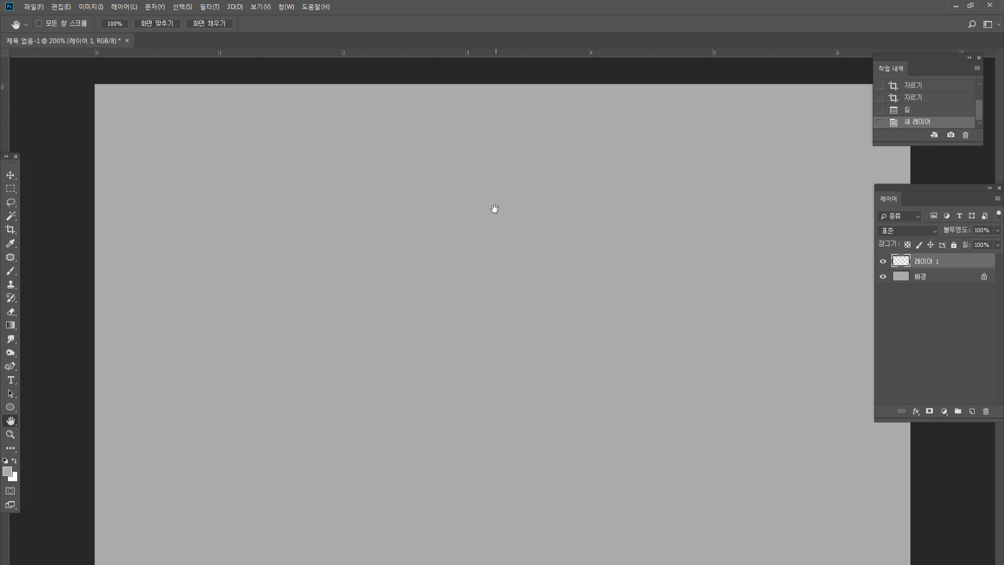
Set the background colour to the tan #c09a75.
key(i)
click(13, 476)
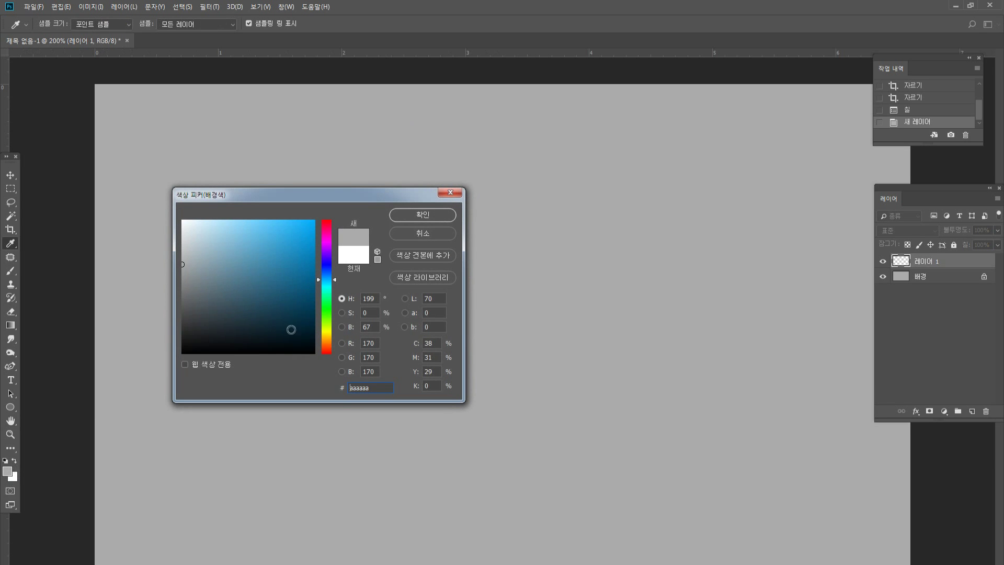
click(326, 343)
click(260, 276)
click(249, 267)
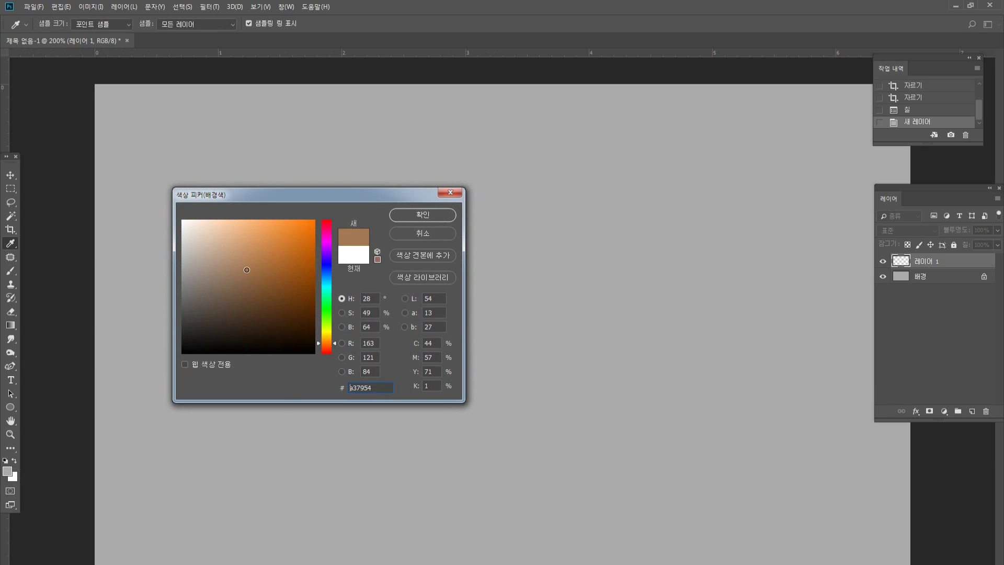
drag(247, 269, 240, 263)
click(234, 256)
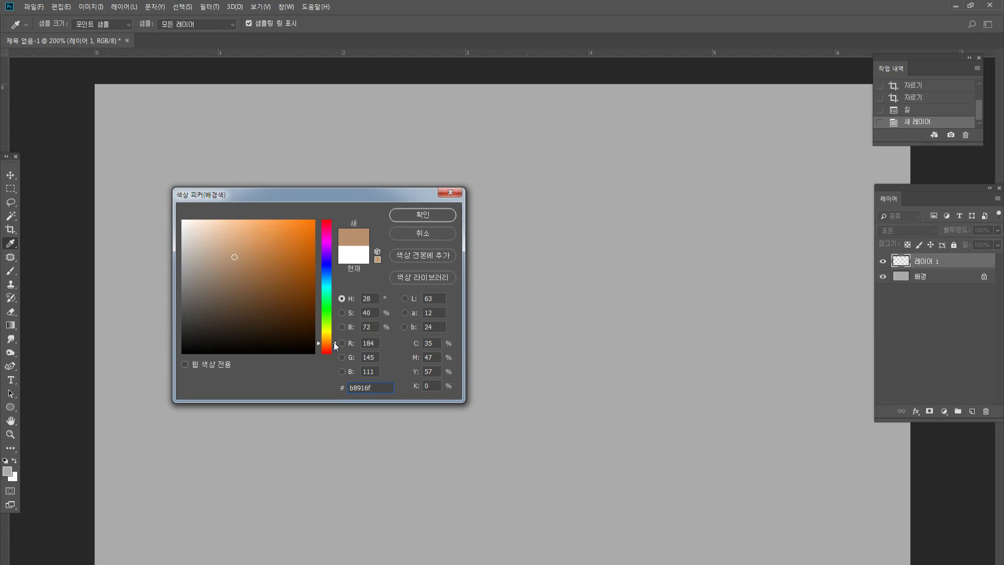
drag(335, 346, 336, 344)
click(238, 273)
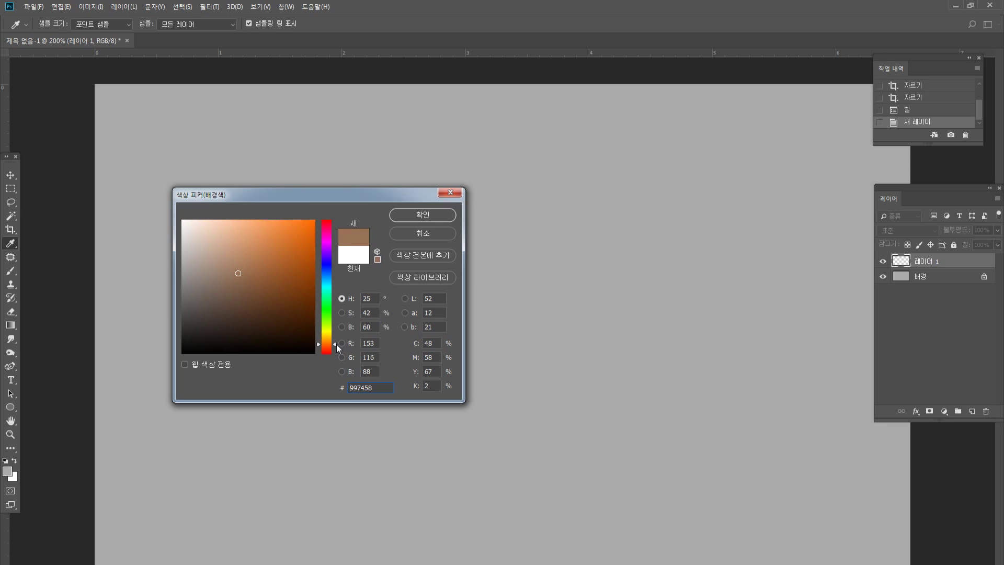
click(242, 258)
click(233, 253)
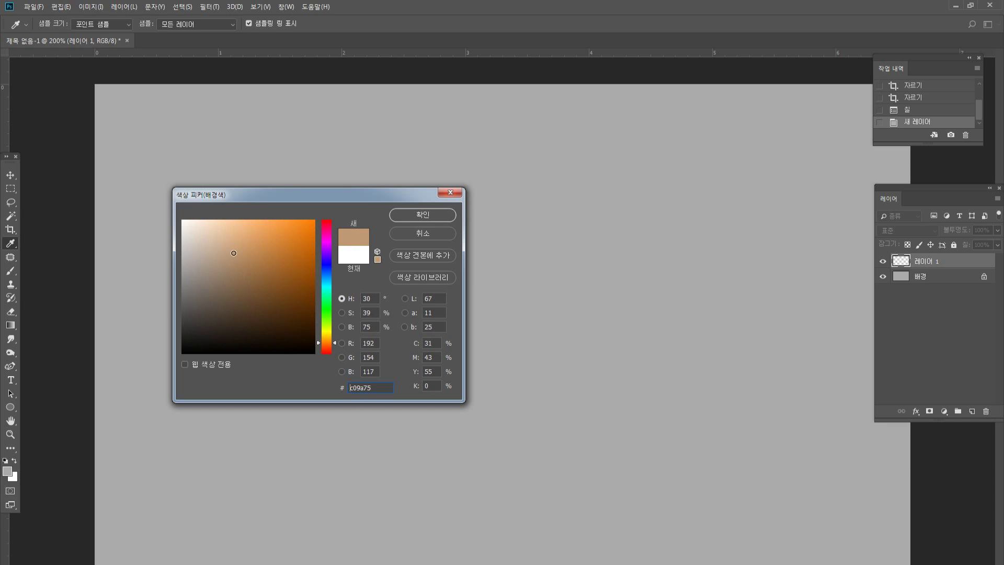
click(413, 216)
key(b)
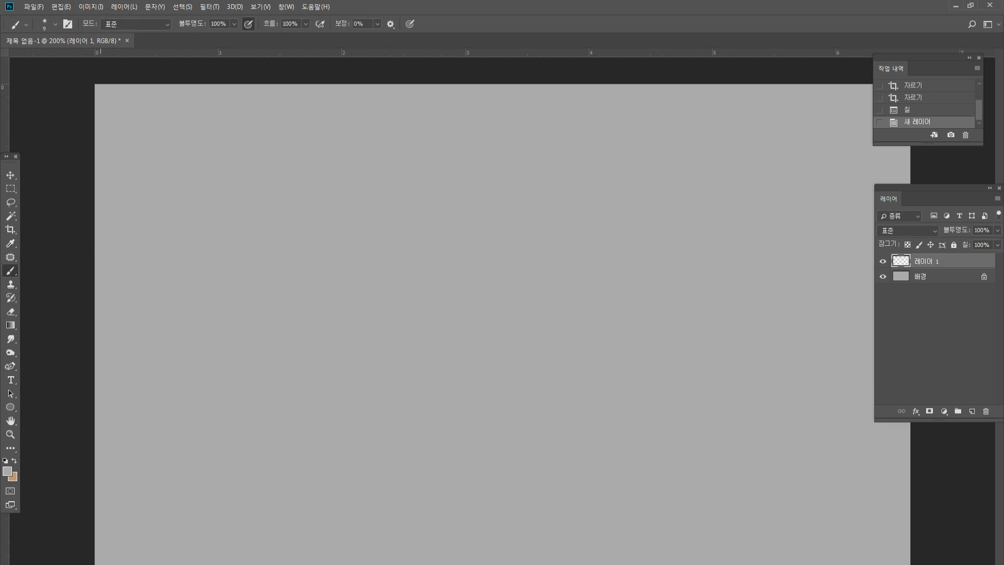
drag(548, 210, 523, 212)
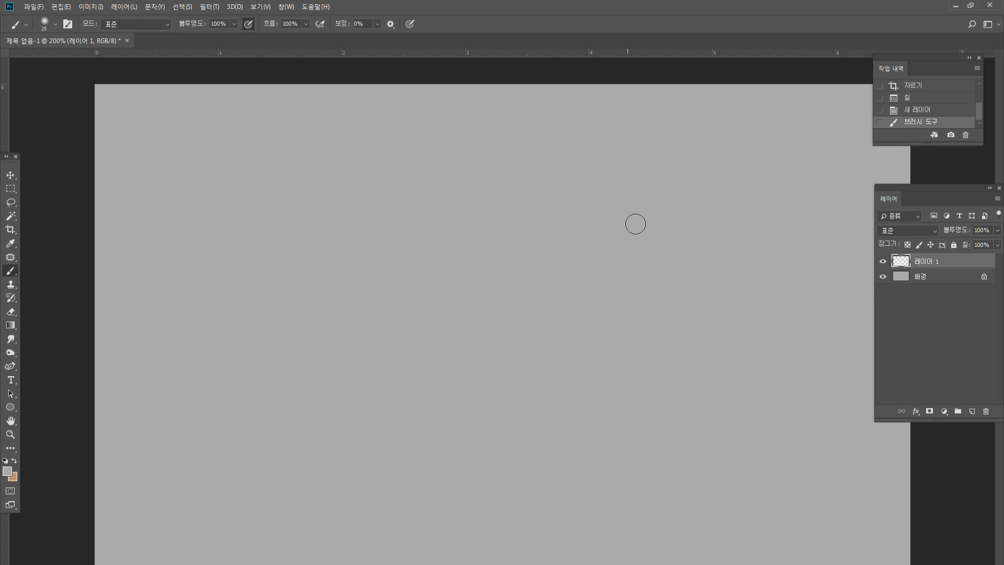
click(567, 260)
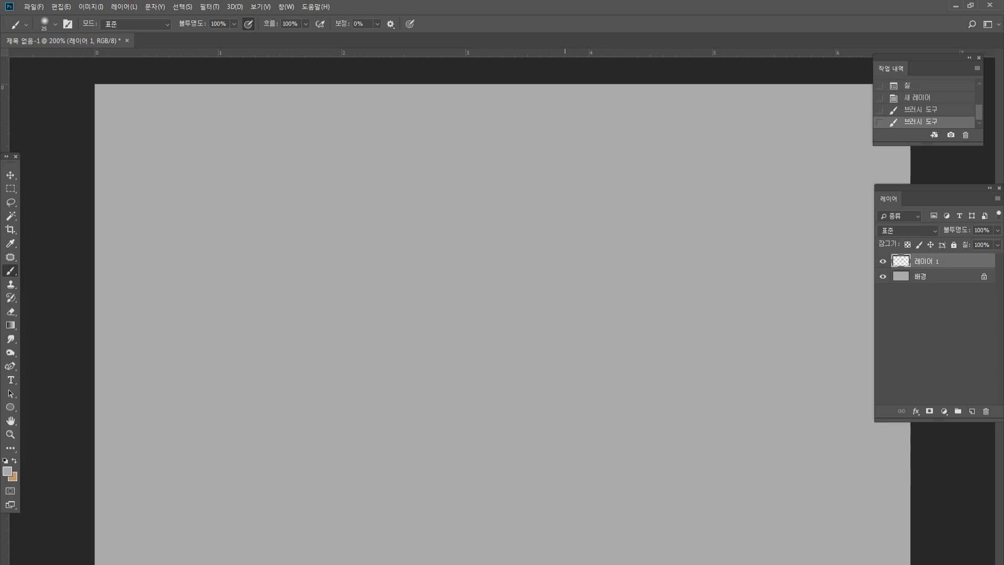
click(582, 239)
click(589, 244)
drag(922, 261, 986, 411)
click(972, 411)
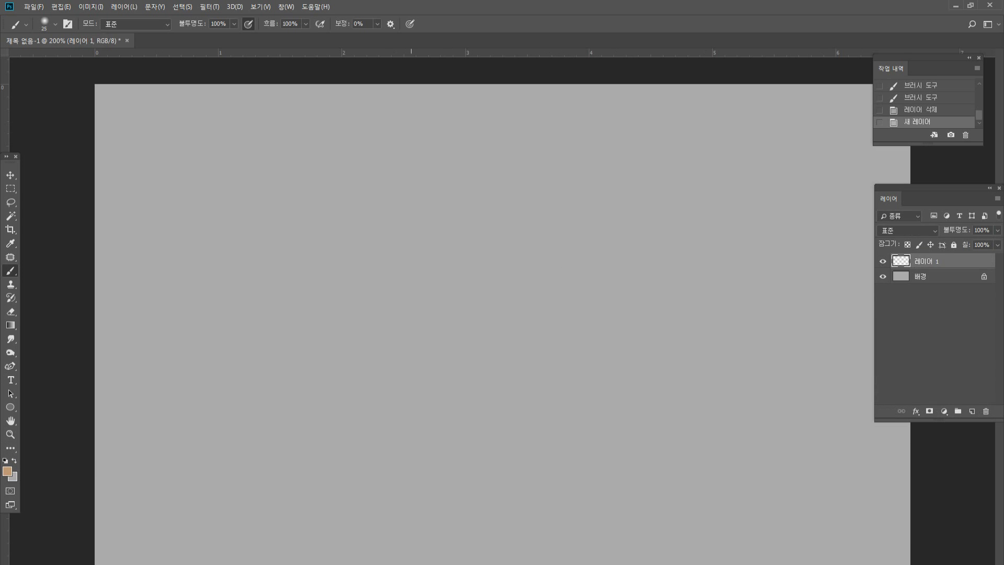
Paint a solid tan rounded shape tapering downward on the empty layer, using a soft brush enlarged to size 50.
mouse_move(488, 240)
mouse_down()
mouse_move(527, 228)
mouse_move(526, 210)
mouse_move(614, 214)
mouse_up()
key(ctrl+z)
key(])
drag(586, 203, 635, 217)
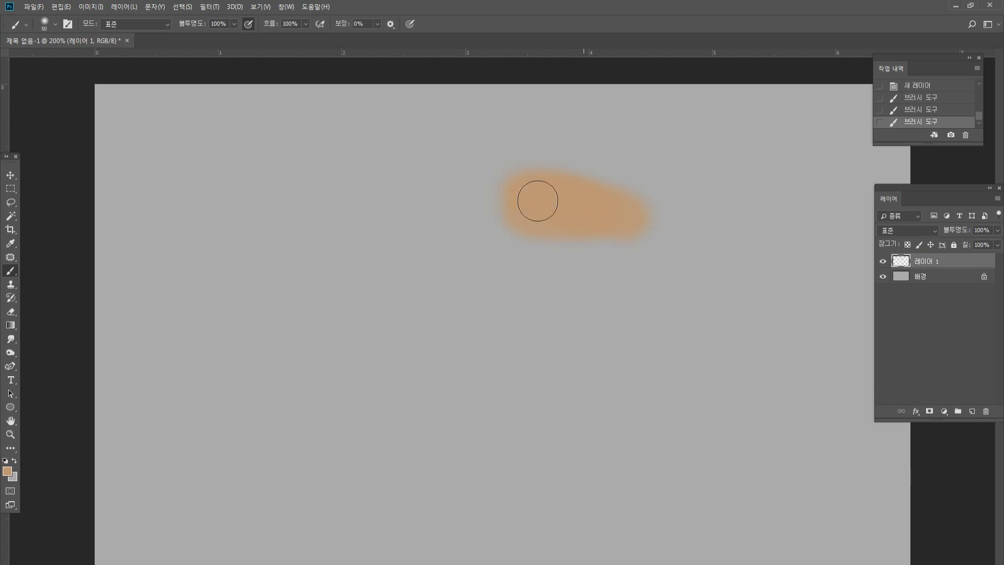
mouse_move(536, 199)
mouse_down()
mouse_move(511, 229)
mouse_move(575, 209)
mouse_move(596, 242)
mouse_move(576, 295)
mouse_move(599, 281)
mouse_move(554, 232)
mouse_move(527, 261)
mouse_move(536, 292)
mouse_move(525, 293)
mouse_move(636, 299)
mouse_move(647, 259)
mouse_move(540, 312)
mouse_move(535, 272)
mouse_move(519, 292)
mouse_move(506, 264)
mouse_move(527, 343)
mouse_move(528, 320)
mouse_move(565, 375)
mouse_move(603, 369)
mouse_move(638, 333)
mouse_move(647, 257)
mouse_move(564, 255)
mouse_move(612, 220)
mouse_move(592, 212)
mouse_move(576, 224)
mouse_move(612, 244)
mouse_up()
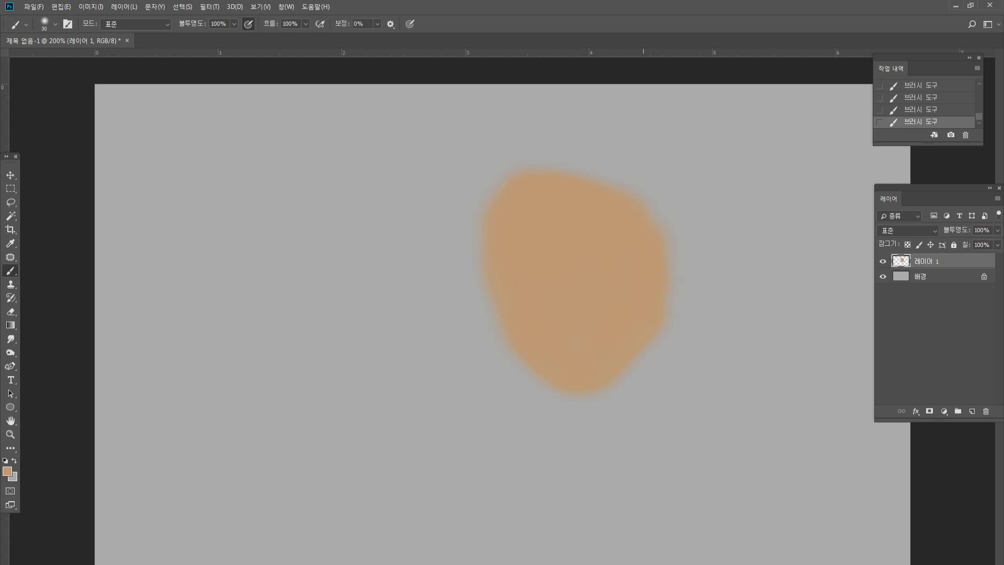
Move the tan shape slightly up and left, and scale it down a little with Free Transform.
click(11, 175)
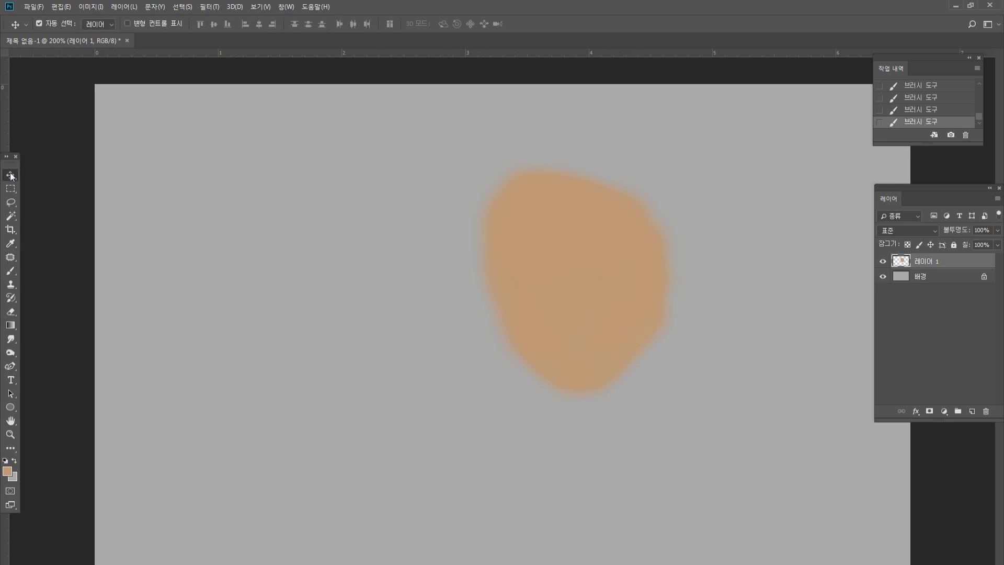
drag(618, 263, 609, 240)
key(ctrl+t)
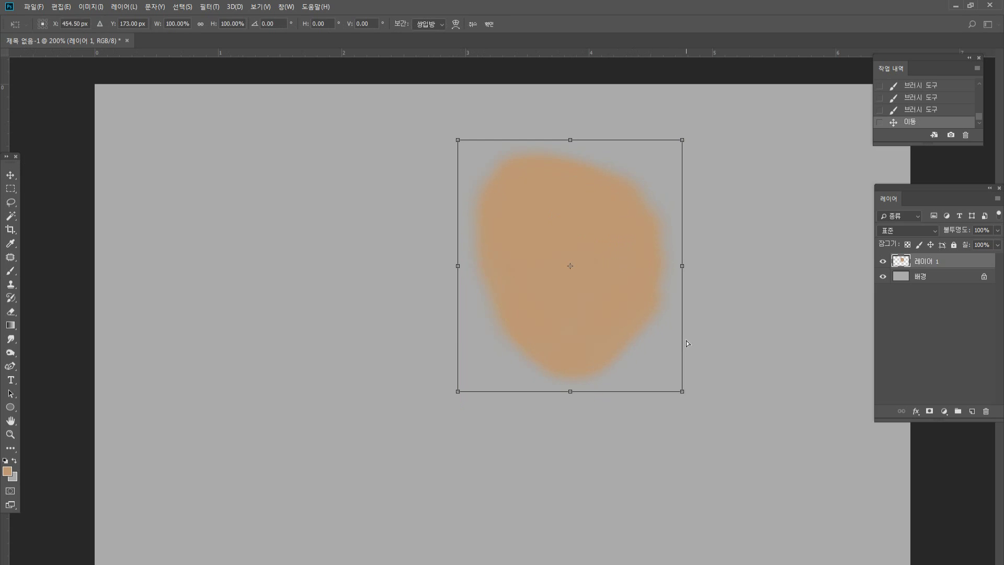
drag(683, 391, 716, 331)
key(Return)
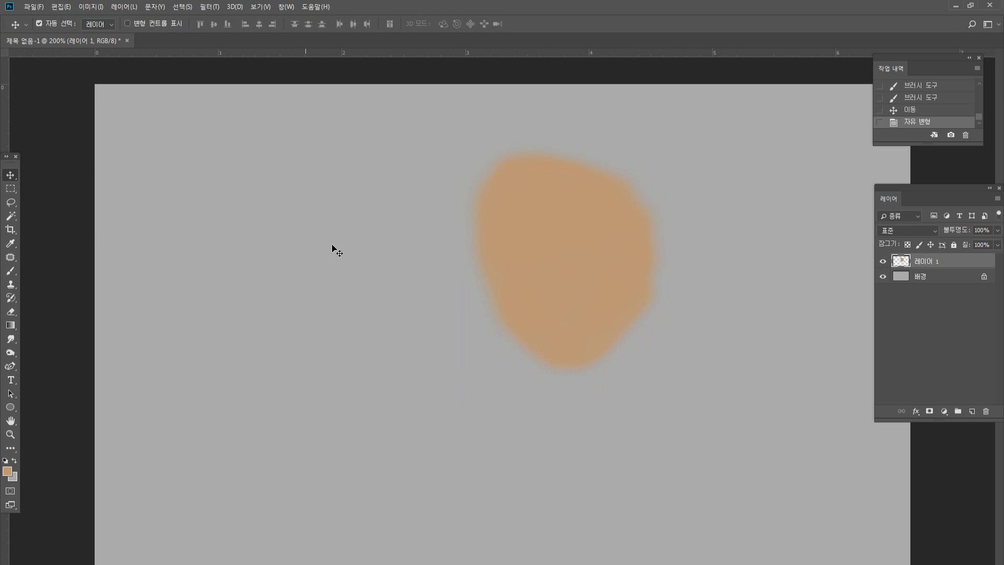
Paint a tan arm reaching left from the rounded shape, undoing the strokes that miss.
key(b)
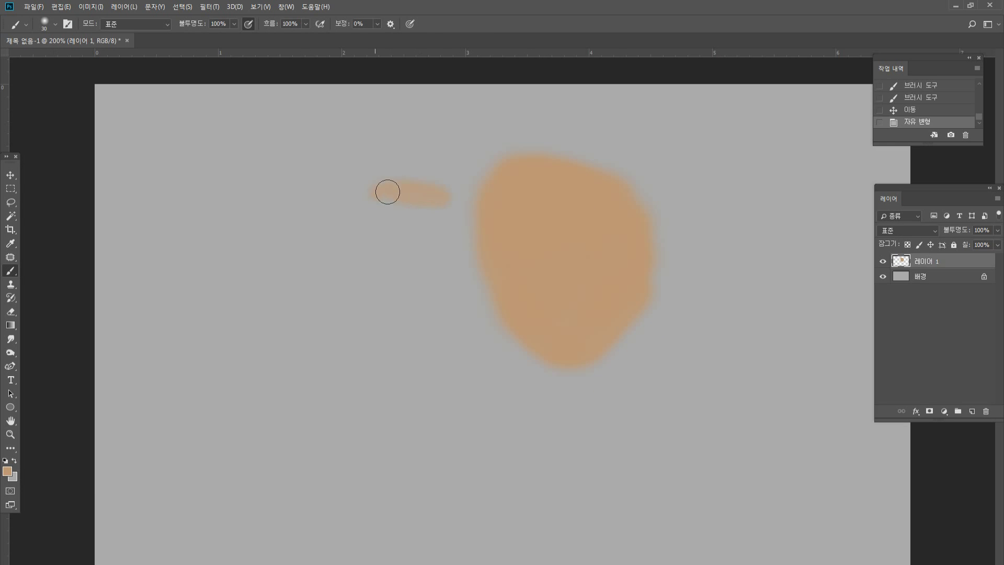
key(ctrl+z)
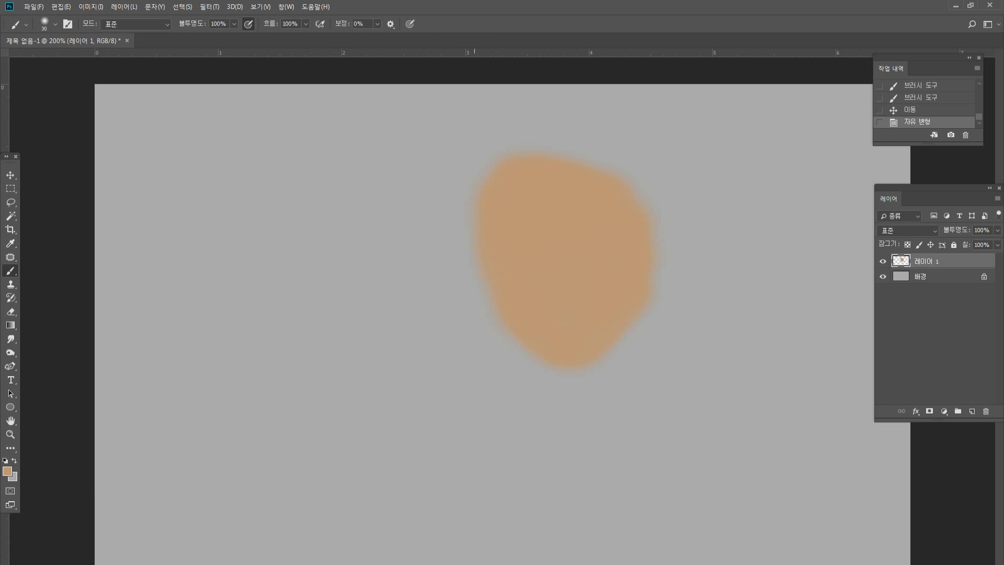
mouse_move(473, 238)
mouse_down()
mouse_move(430, 204)
mouse_move(472, 195)
mouse_move(424, 200)
mouse_move(472, 226)
mouse_move(479, 259)
mouse_move(494, 268)
mouse_move(465, 271)
mouse_move(453, 241)
mouse_move(473, 257)
mouse_move(413, 198)
mouse_move(429, 211)
mouse_move(477, 208)
mouse_move(455, 196)
mouse_move(485, 193)
mouse_move(466, 182)
mouse_move(343, 169)
mouse_move(382, 158)
mouse_move(335, 172)
mouse_move(362, 176)
mouse_move(365, 204)
mouse_move(384, 197)
mouse_move(368, 194)
mouse_move(373, 207)
mouse_move(395, 212)
mouse_up()
key(ctrl+alt+z)
key(ctrl+alt+z)
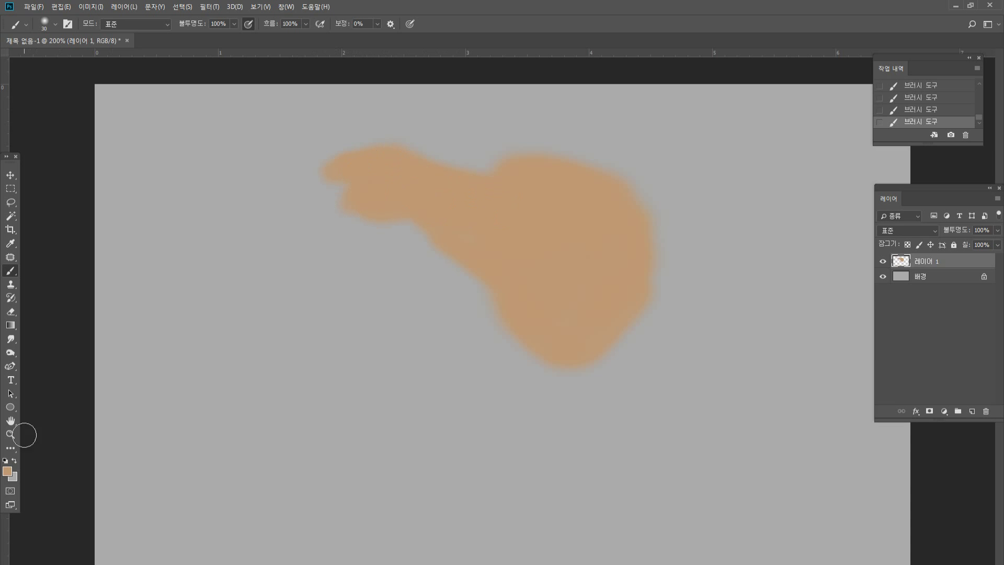
Set the foreground colour to black.
click(8, 471)
drag(207, 335, 181, 354)
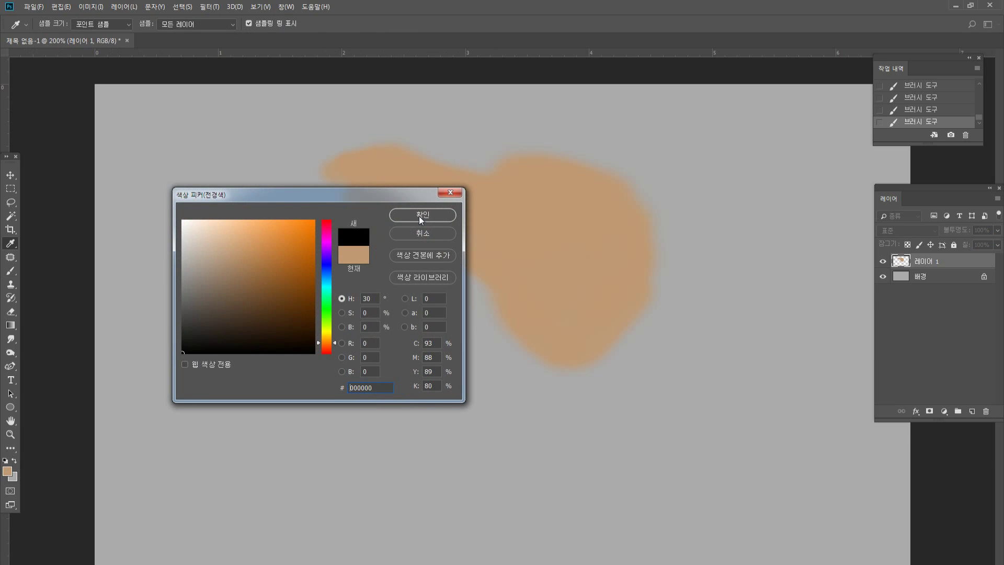
drag(227, 301, 152, 337)
click(423, 215)
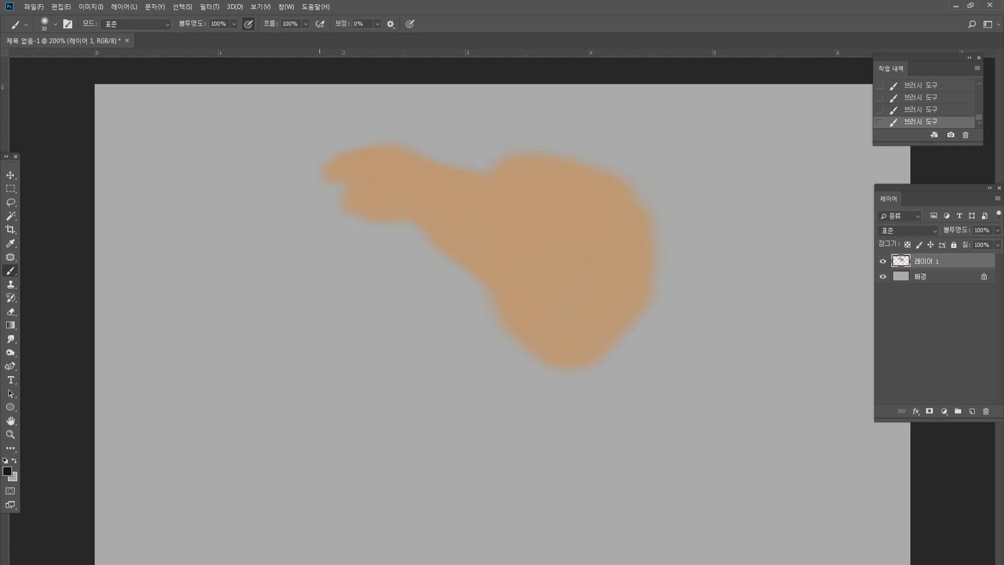
Paint a dark gloved forearm and hand from the end of the tan arm with sampled dark greys, and add a thumb.
mouse_move(313, 168)
mouse_down()
mouse_move(337, 219)
mouse_move(338, 173)
mouse_move(318, 157)
mouse_move(316, 184)
mouse_move(285, 226)
mouse_up()
alt+click(317, 161)
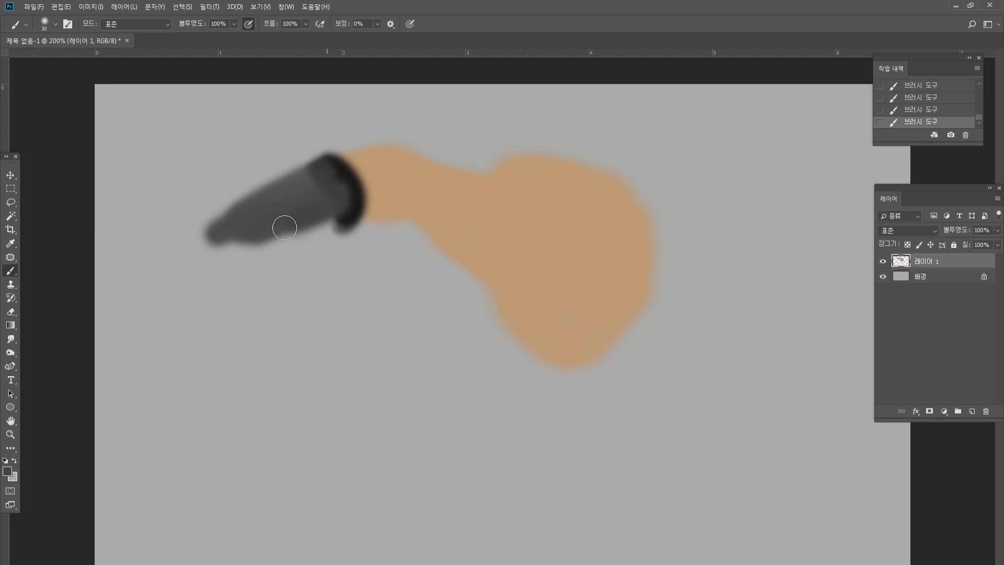
alt+click(343, 215)
mouse_move(345, 213)
mouse_down()
mouse_move(284, 240)
mouse_move(312, 225)
mouse_move(312, 199)
mouse_move(214, 222)
mouse_move(204, 213)
mouse_move(140, 218)
mouse_move(134, 254)
mouse_move(117, 269)
mouse_move(138, 292)
mouse_move(168, 247)
mouse_move(159, 283)
mouse_move(204, 265)
mouse_move(211, 232)
mouse_up()
key(ctrl+z)
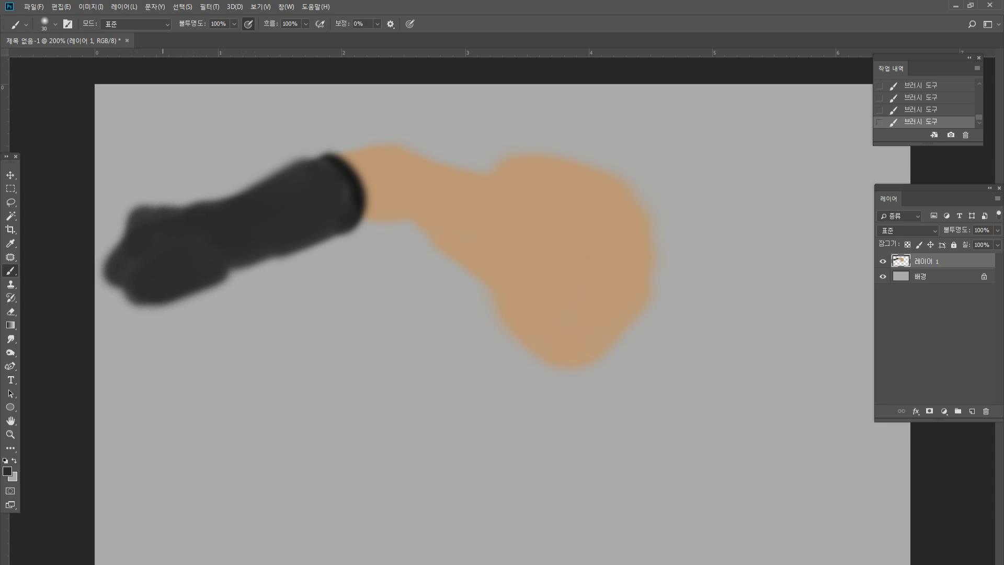
drag(154, 186, 187, 198)
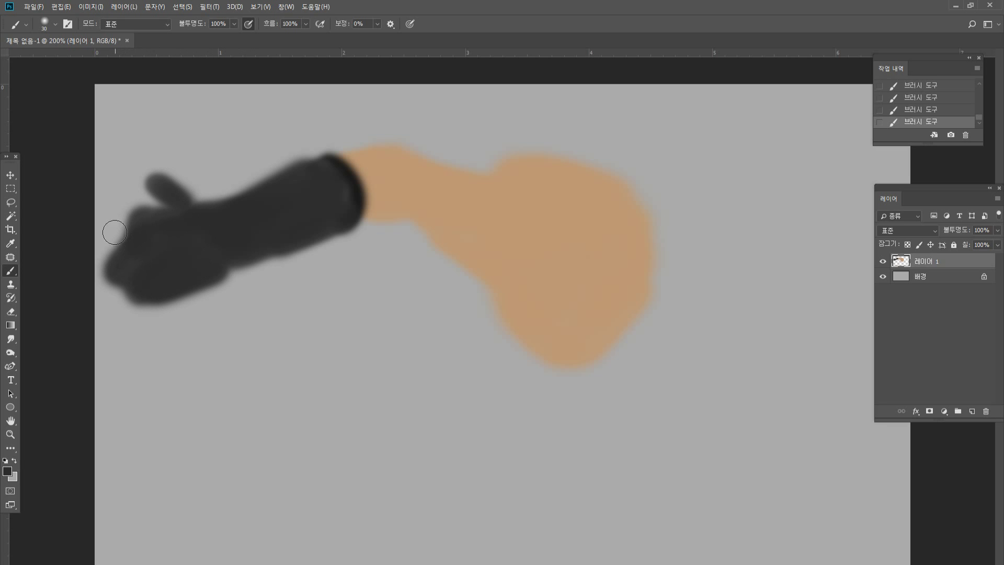
Move the artwork to the right and paint two dark grey fingers on the gloved hand.
key(v)
mouse_move(259, 207)
mouse_down()
mouse_move(344, 208)
mouse_move(319, 211)
mouse_up()
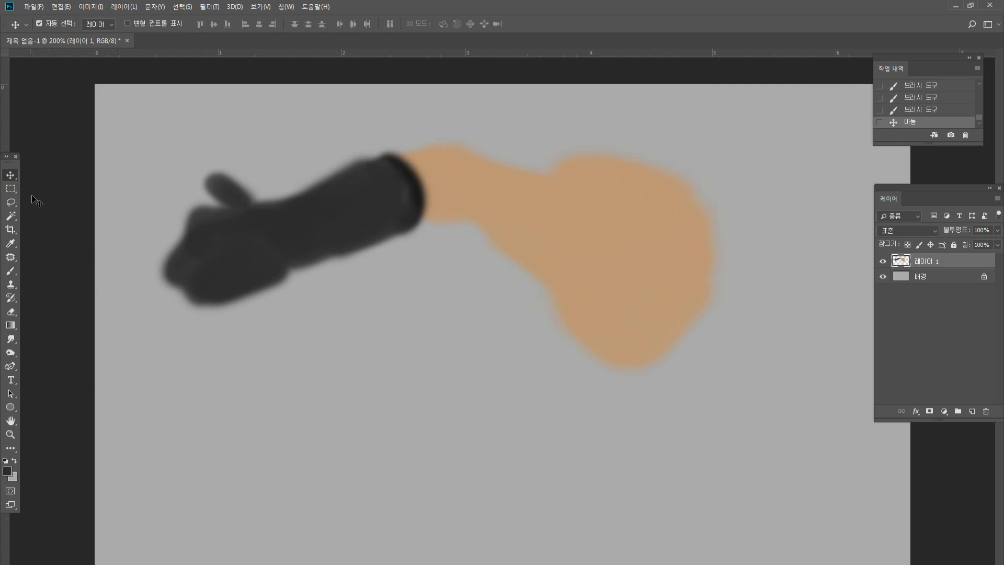
click(11, 271)
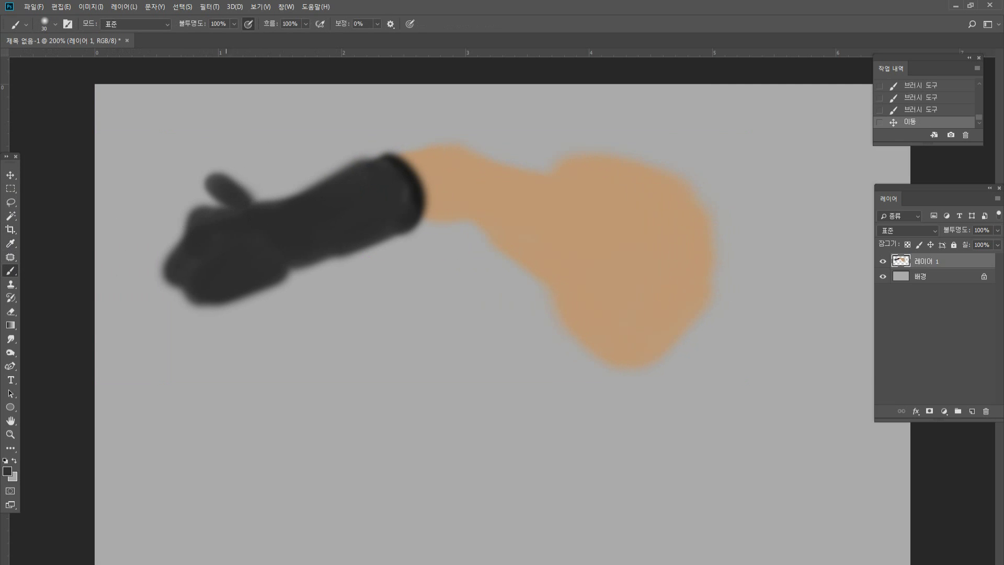
mouse_move(194, 250)
mouse_down()
mouse_move(148, 258)
mouse_move(158, 253)
mouse_move(109, 231)
mouse_move(140, 222)
mouse_move(177, 239)
mouse_up()
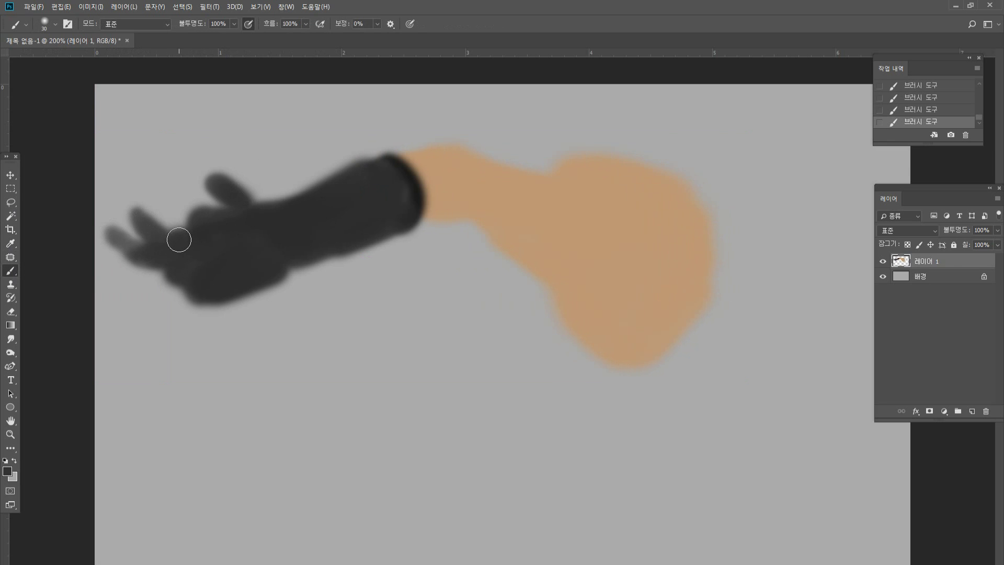
drag(112, 111, 179, 213)
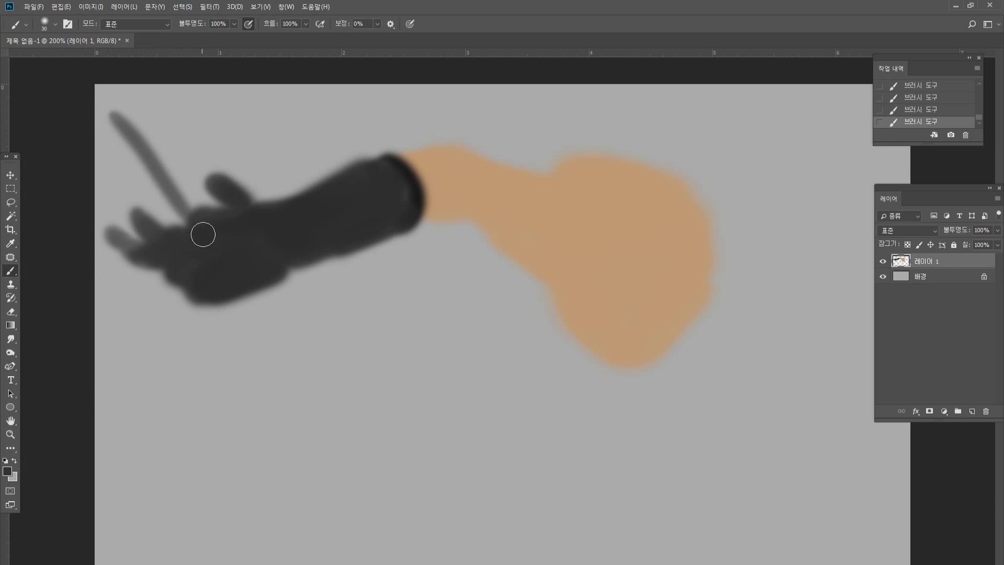
key(ctrl+z)
drag(110, 128, 198, 220)
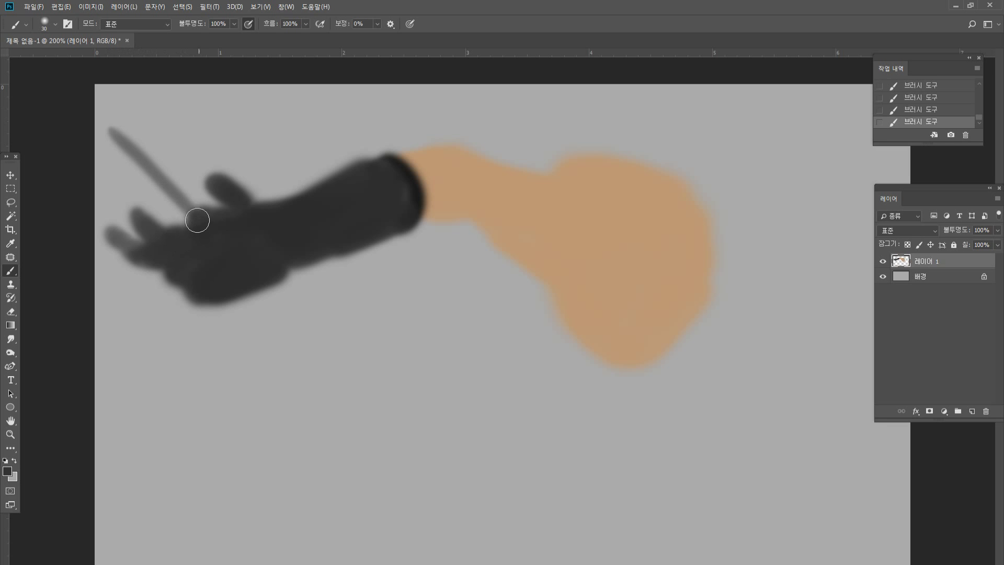
key(ctrl+z)
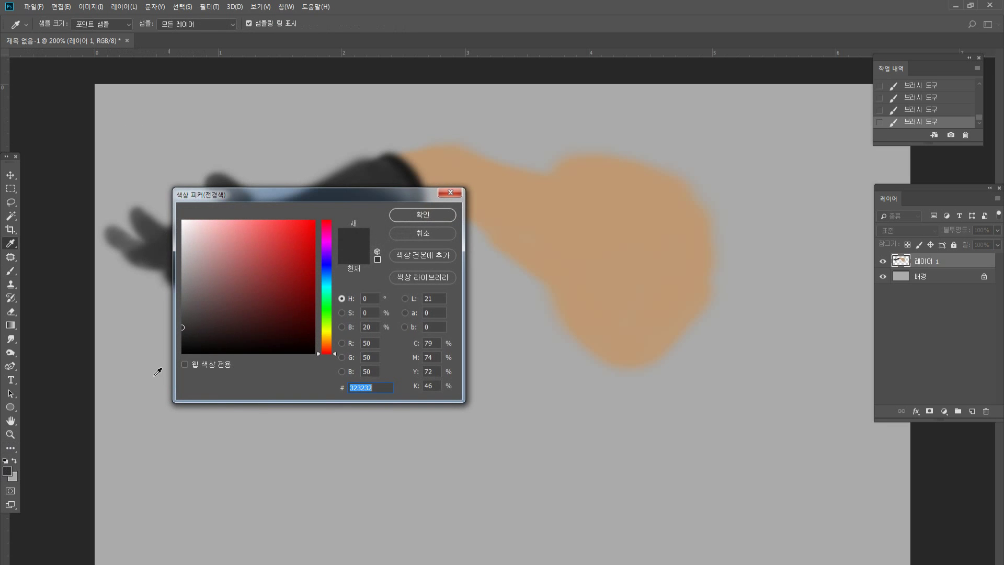
Set the foreground colour to dark red and paint a thick diagonal rod from the canvas edge into the gloved hand.
click(7, 471)
click(287, 316)
click(400, 212)
mouse_move(105, 137)
mouse_down()
mouse_move(188, 216)
mouse_move(111, 145)
mouse_move(186, 188)
mouse_move(126, 151)
mouse_move(173, 204)
mouse_move(86, 139)
mouse_move(195, 228)
mouse_move(141, 170)
mouse_move(191, 203)
mouse_move(96, 133)
mouse_move(123, 157)
mouse_move(117, 166)
mouse_move(211, 219)
mouse_up()
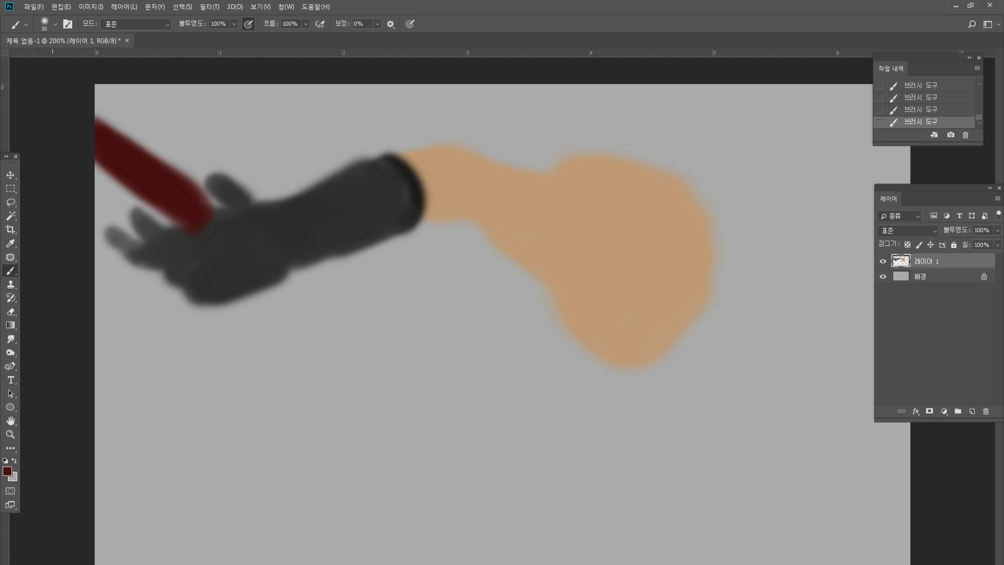
Erase along the upper edge of the dark red rod to make it thinner, using a size 20 eraser.
click(10, 312)
mouse_move(160, 157)
mouse_down()
mouse_move(191, 180)
mouse_move(167, 158)
mouse_up()
drag(168, 160, 208, 187)
key(ctrl+z)
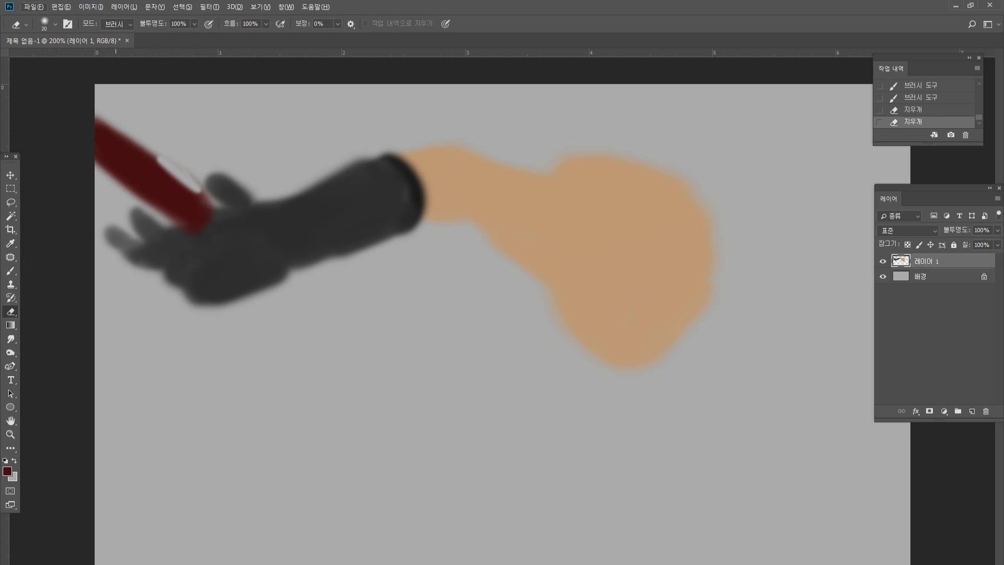
click(106, 116)
drag(104, 122, 220, 196)
Touch up the rod with its sampled dark red and repaint the glove's thumb and palm over it in dark grey.
click(10, 271)
alt+click(138, 177)
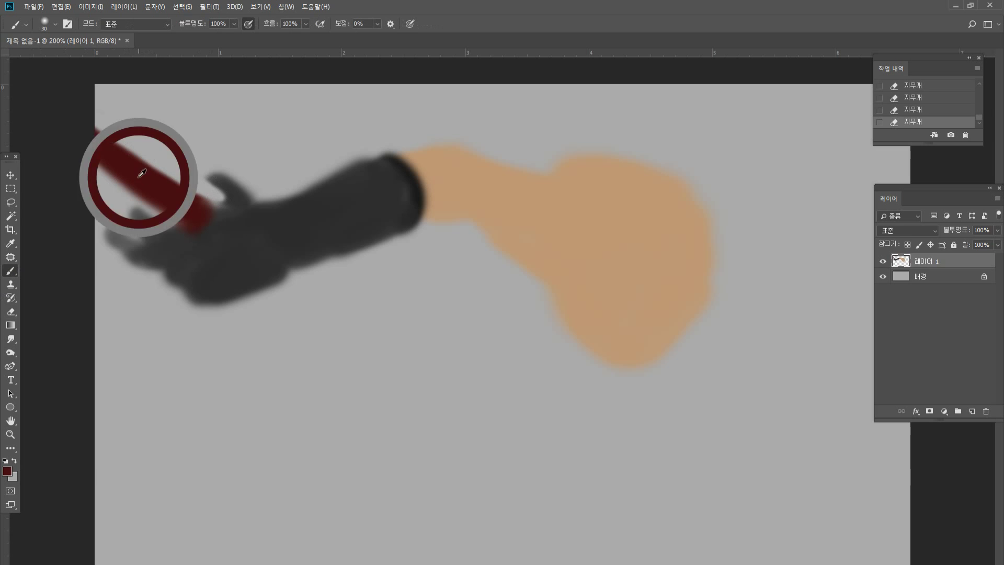
mouse_move(102, 161)
mouse_down()
mouse_move(220, 223)
mouse_move(210, 220)
mouse_move(228, 190)
mouse_move(288, 212)
mouse_up()
mouse_move(221, 190)
mouse_down()
mouse_move(202, 173)
mouse_move(230, 196)
mouse_up()
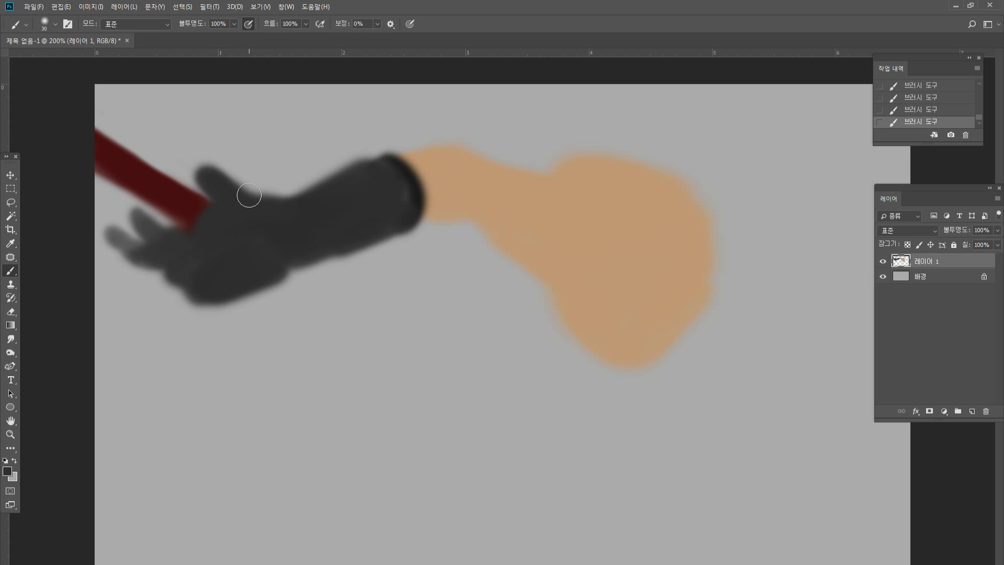
Trim the thumb's inner edge with the eraser and thicken the glove's forearm and cuff in sampled dark grey.
click(10, 312)
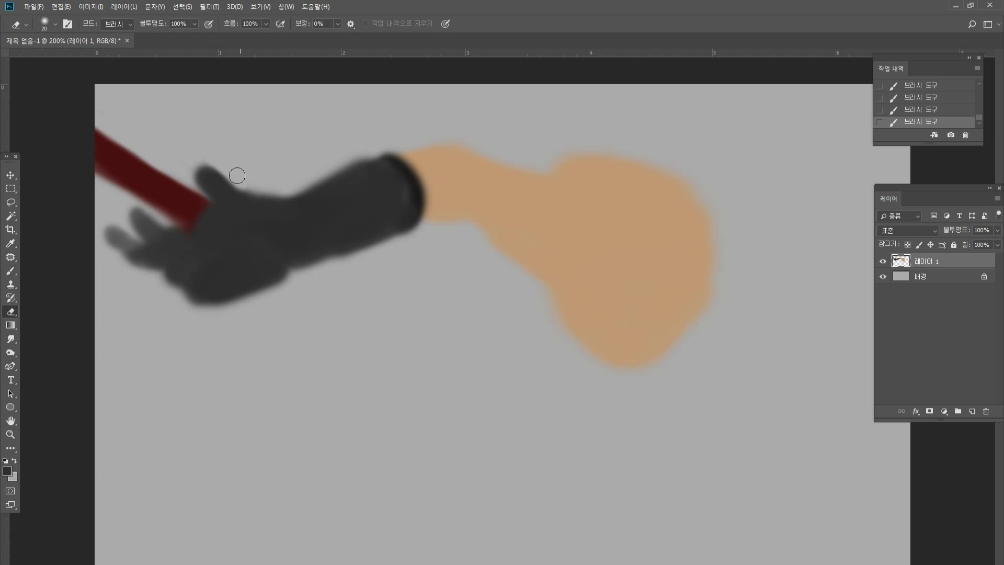
drag(237, 176, 242, 184)
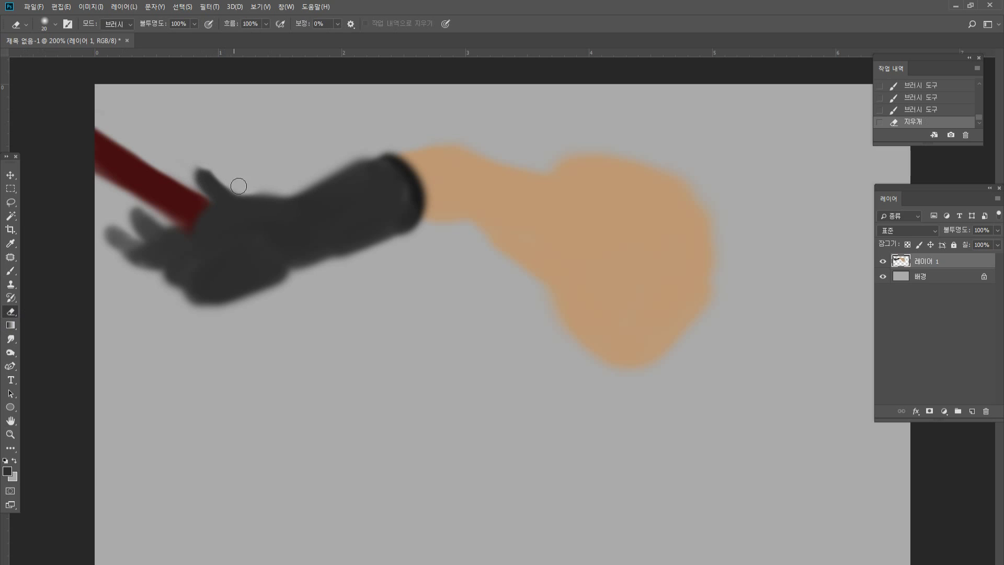
mouse_move(239, 186)
mouse_down()
mouse_move(286, 184)
mouse_move(232, 202)
mouse_move(382, 191)
mouse_move(381, 161)
mouse_move(394, 162)
mouse_move(409, 215)
mouse_move(419, 186)
mouse_move(403, 149)
mouse_move(393, 167)
mouse_move(394, 157)
mouse_move(410, 224)
mouse_move(408, 204)
mouse_up()
click(10, 270)
alt+click(319, 245)
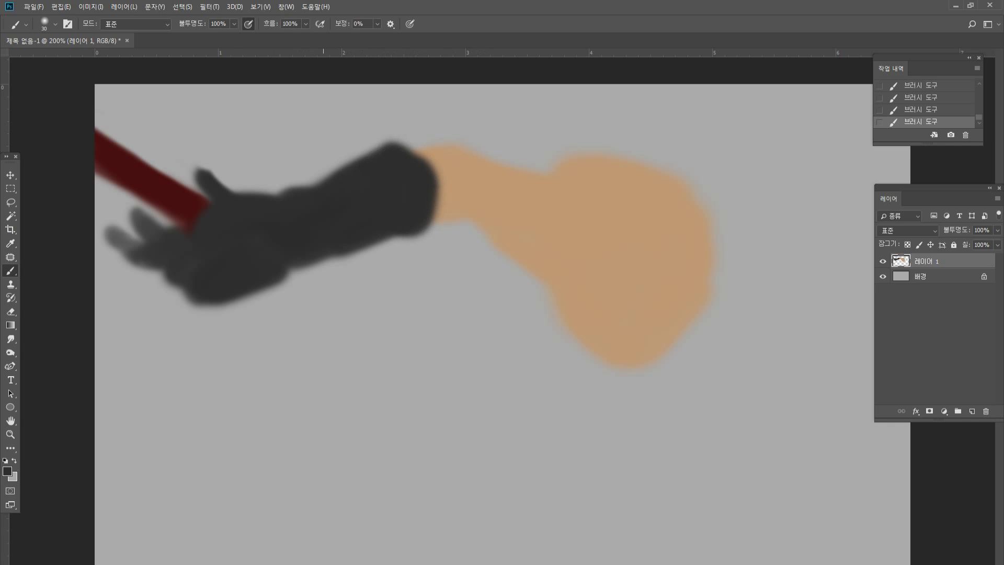
Paint a slanted medium-grey bar along the underside of the glove, from the fingers to the cuff, using a size 30 brush.
mouse_move(307, 260)
mouse_down()
mouse_move(355, 251)
mouse_move(352, 242)
mouse_move(209, 285)
mouse_move(386, 220)
mouse_move(307, 307)
mouse_move(269, 327)
mouse_up()
alt+click(385, 239)
key(ctrl+z)
mouse_move(423, 247)
mouse_down()
mouse_move(275, 318)
mouse_move(380, 274)
mouse_move(369, 233)
mouse_move(445, 256)
mouse_move(319, 283)
mouse_up()
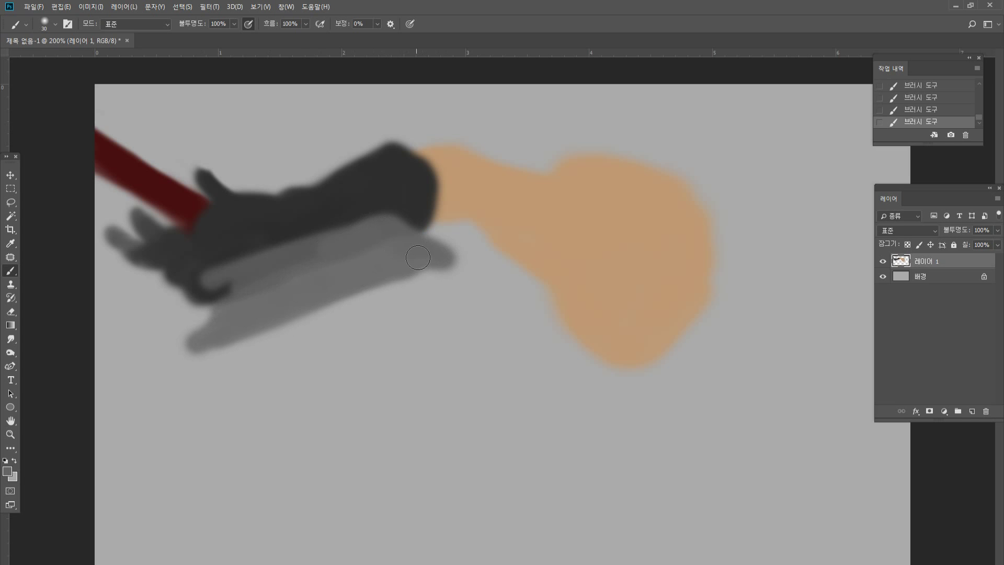
mouse_move(418, 257)
mouse_down()
mouse_move(188, 288)
mouse_move(220, 313)
mouse_move(188, 313)
mouse_move(396, 218)
mouse_move(466, 254)
mouse_move(387, 240)
mouse_move(298, 249)
mouse_move(378, 229)
mouse_move(244, 325)
mouse_move(461, 246)
mouse_move(330, 288)
mouse_up()
Burn the bar's lower-left corner darker, sample that grey and paint an end face hanging down from the bar.
alt+click(231, 234)
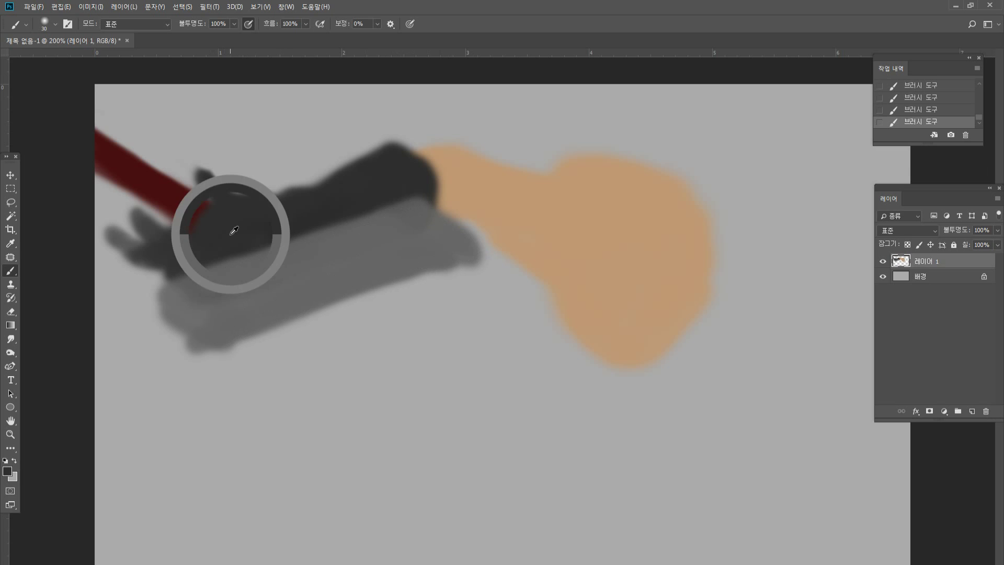
click(12, 354)
mouse_move(167, 312)
mouse_down()
mouse_move(183, 339)
mouse_move(199, 344)
mouse_up()
drag(201, 343, 186, 337)
alt+click(203, 347)
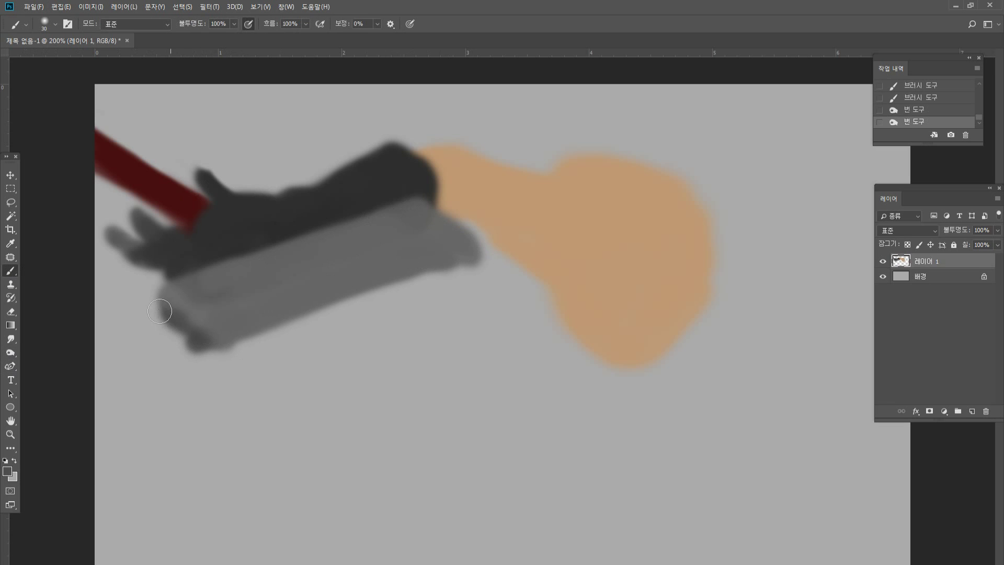
mouse_move(166, 314)
mouse_down()
mouse_move(211, 349)
mouse_move(166, 362)
mouse_move(182, 342)
mouse_move(209, 400)
mouse_move(213, 378)
mouse_move(188, 381)
mouse_move(191, 351)
mouse_move(204, 360)
mouse_move(215, 405)
mouse_move(171, 397)
mouse_move(163, 358)
mouse_move(182, 417)
mouse_move(230, 424)
mouse_up()
drag(235, 343, 220, 434)
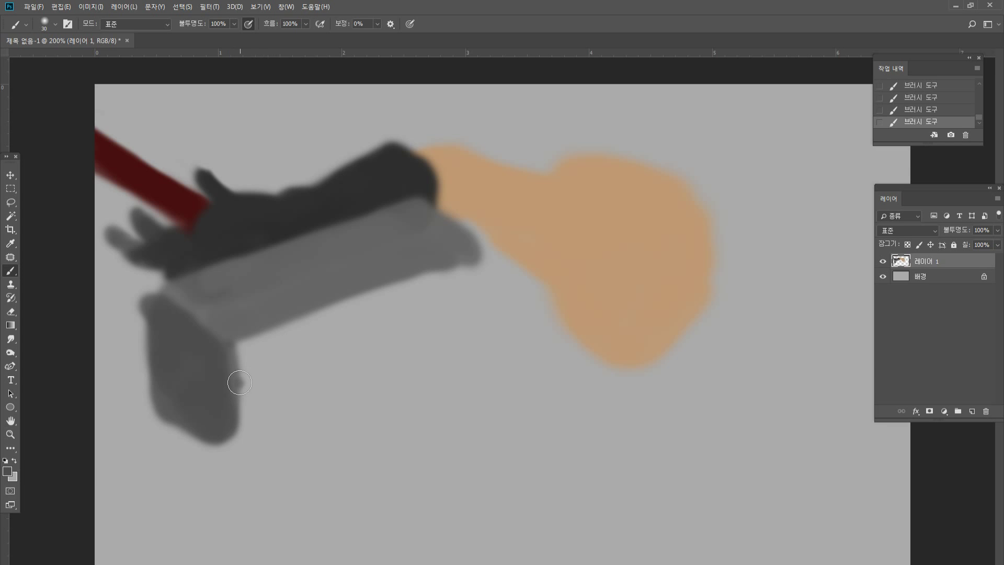
Paint a dark grey shadow along the bar's underside and a short medium-grey leg at its right end.
drag(240, 382, 280, 358)
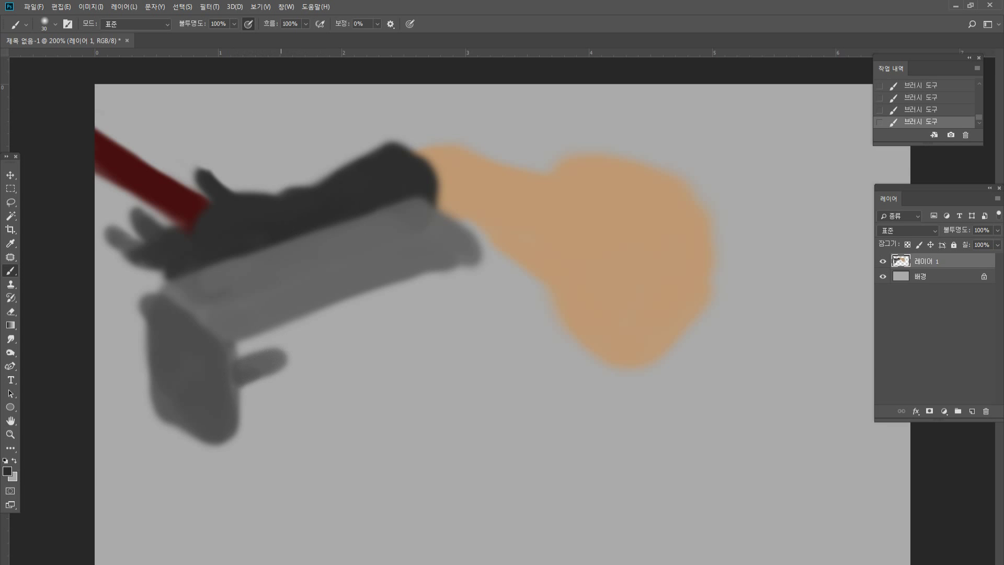
mouse_move(259, 341)
mouse_down()
mouse_move(229, 358)
mouse_move(240, 385)
mouse_move(271, 374)
mouse_move(270, 345)
mouse_move(312, 329)
mouse_move(256, 348)
mouse_move(483, 253)
mouse_move(481, 290)
mouse_move(454, 298)
mouse_move(470, 277)
mouse_up()
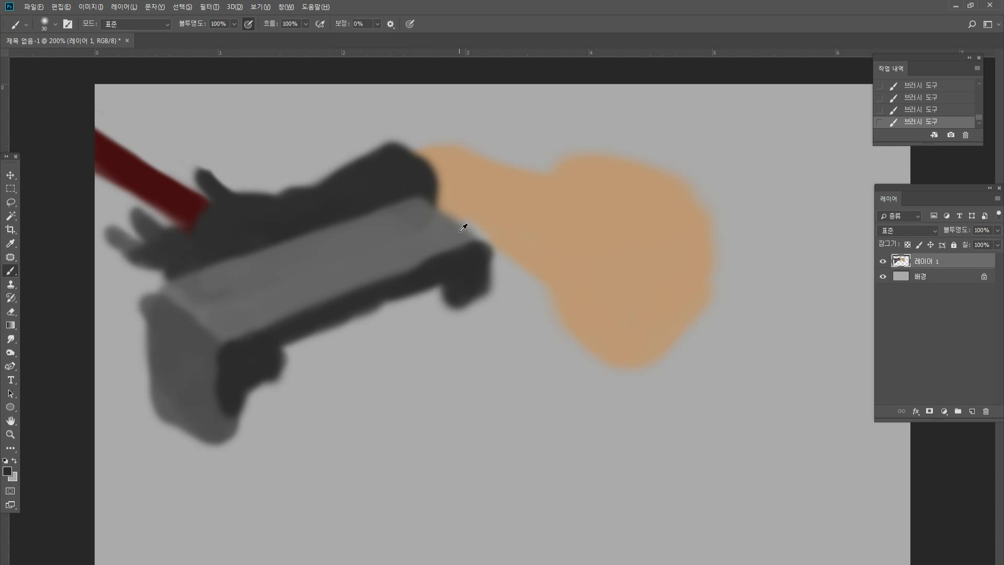
alt+click(462, 228)
mouse_move(463, 230)
mouse_down()
mouse_move(485, 279)
mouse_move(480, 300)
mouse_move(465, 272)
mouse_up()
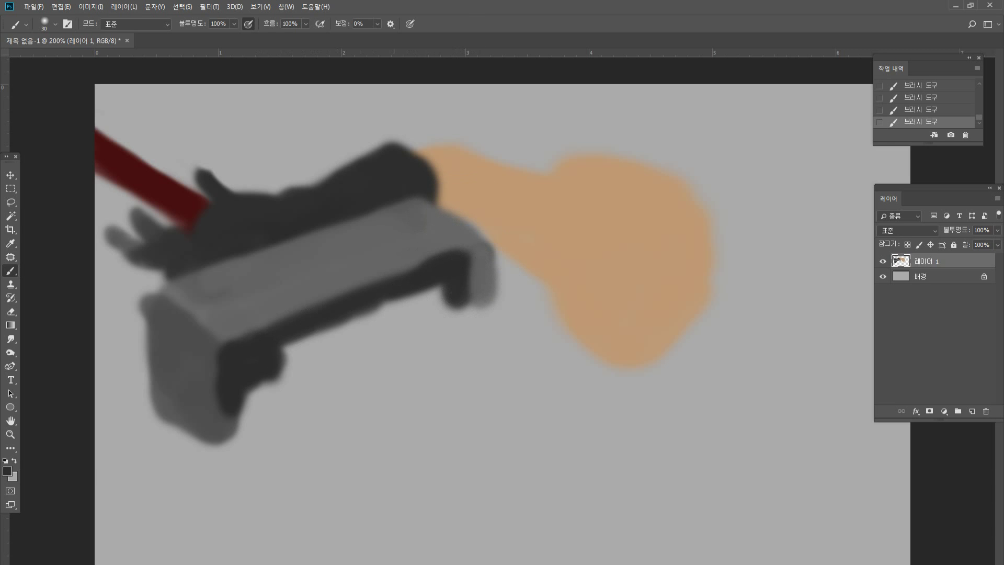
Paint a wide medium-grey plate beneath the bar's dark underside.
mouse_move(393, 296)
mouse_down()
mouse_move(272, 360)
mouse_move(392, 314)
mouse_move(366, 324)
mouse_up()
mouse_move(282, 372)
mouse_down()
mouse_move(334, 390)
mouse_move(340, 408)
mouse_move(450, 406)
mouse_move(463, 381)
mouse_up()
mouse_move(395, 313)
mouse_down()
mouse_move(431, 340)
mouse_move(314, 371)
mouse_move(466, 387)
mouse_move(460, 402)
mouse_up()
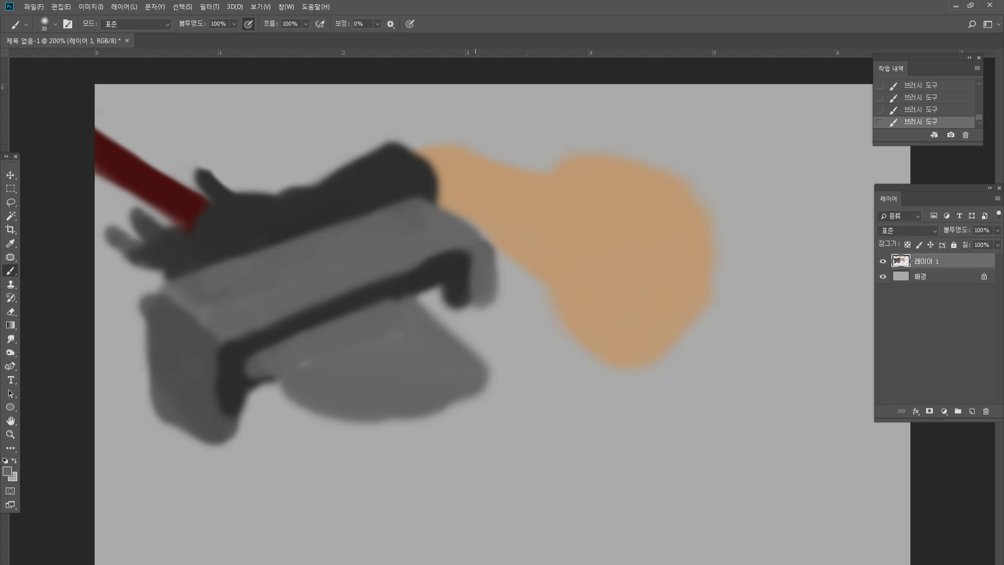
With a smaller brush, fill the plate's lower-left edge, darken the end face's inner corner and add thin diagonal grey streaks.
key([)
mouse_move(266, 386)
mouse_down()
mouse_move(282, 401)
mouse_move(243, 404)
mouse_move(380, 442)
mouse_up()
key(])
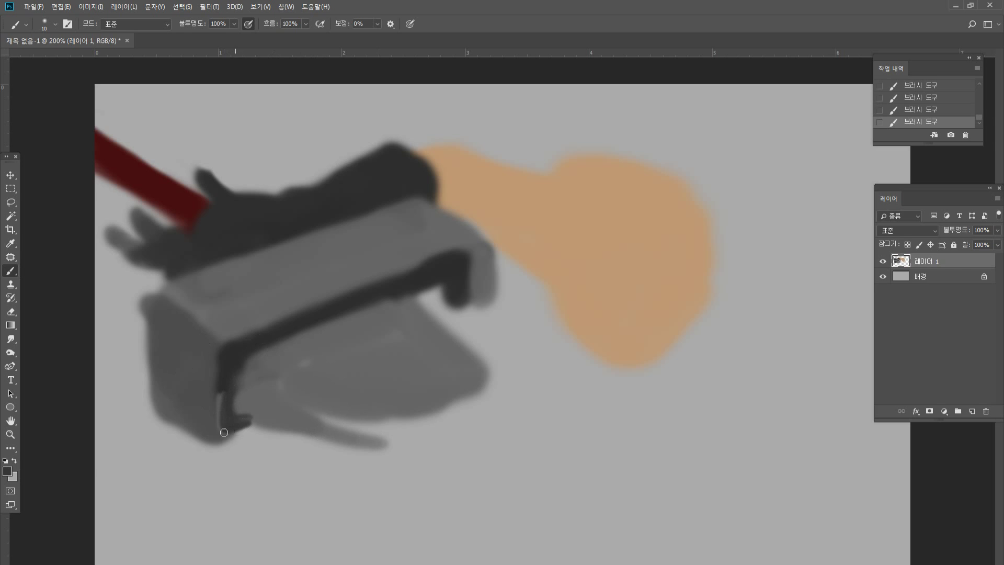
drag(224, 432, 218, 440)
alt+click(281, 400)
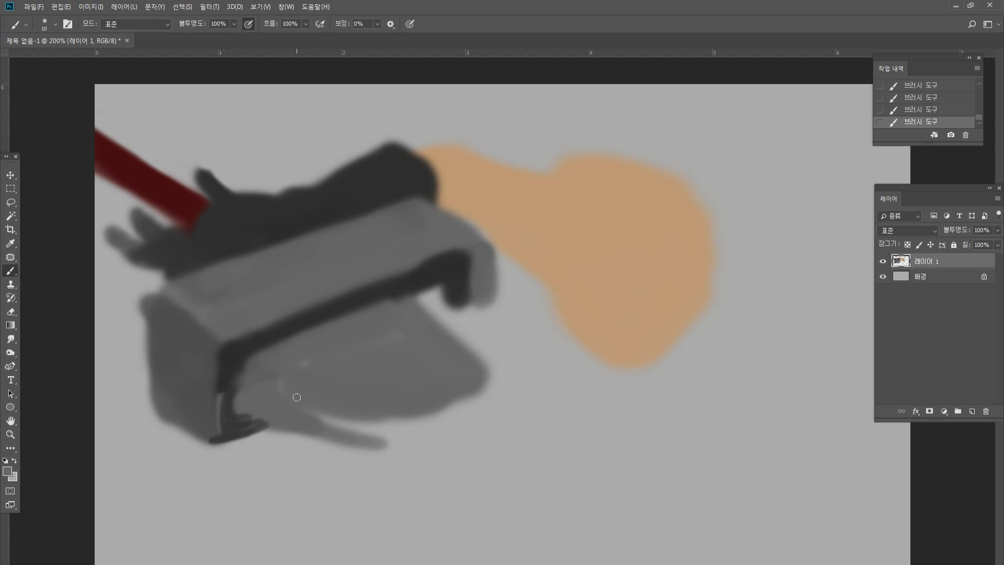
mouse_move(345, 413)
mouse_down()
mouse_move(429, 467)
mouse_move(437, 497)
mouse_up()
Extend the plate diagonally down to the lower right as a broad medium-grey band, using a size 25 brush.
key(])
key(])
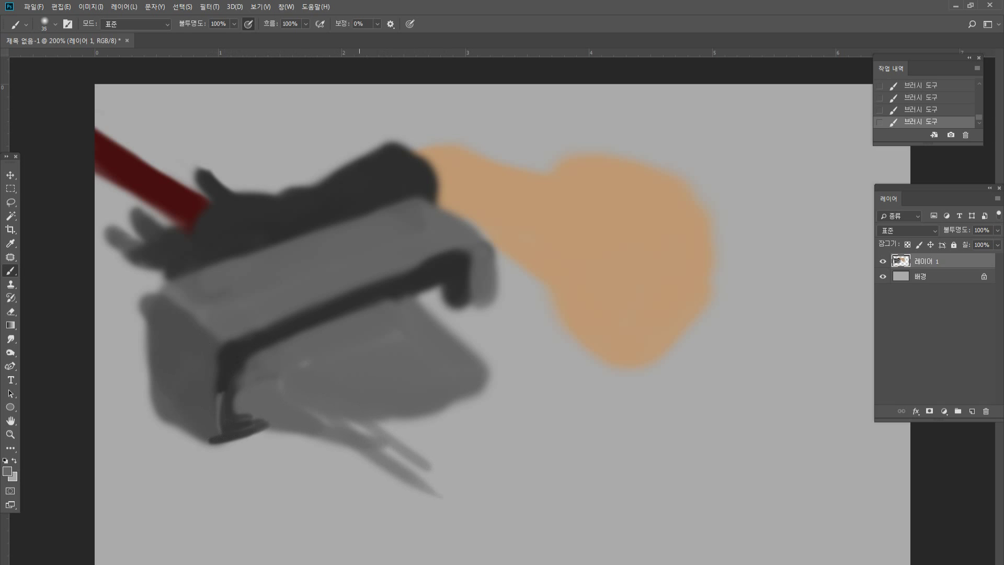
drag(319, 438, 500, 558)
drag(379, 453, 527, 563)
drag(443, 503, 327, 450)
mouse_move(327, 450)
mouse_down()
mouse_move(473, 563)
mouse_move(444, 563)
mouse_up()
drag(366, 482, 442, 562)
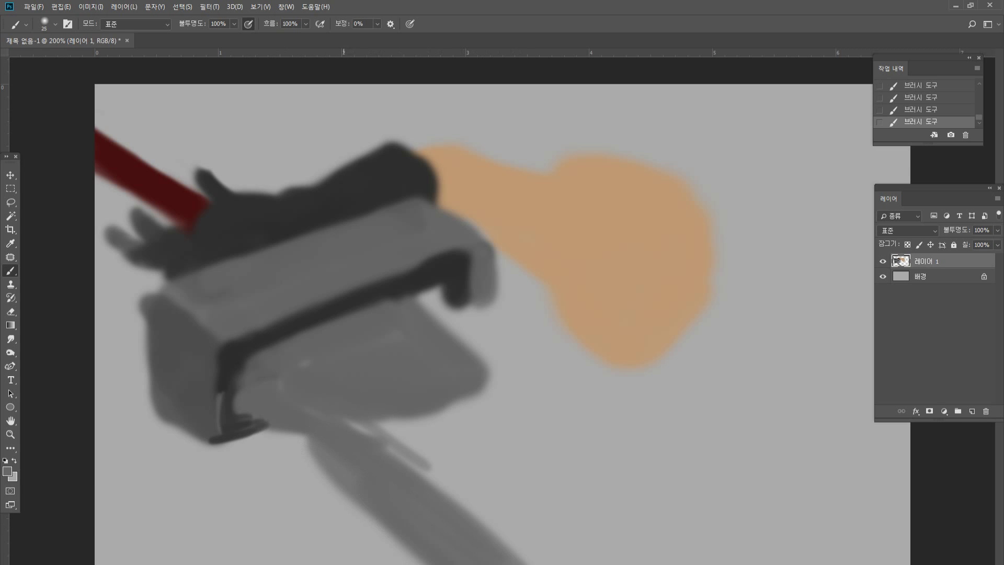
mouse_move(332, 439)
mouse_down()
mouse_move(320, 457)
mouse_move(433, 562)
mouse_up()
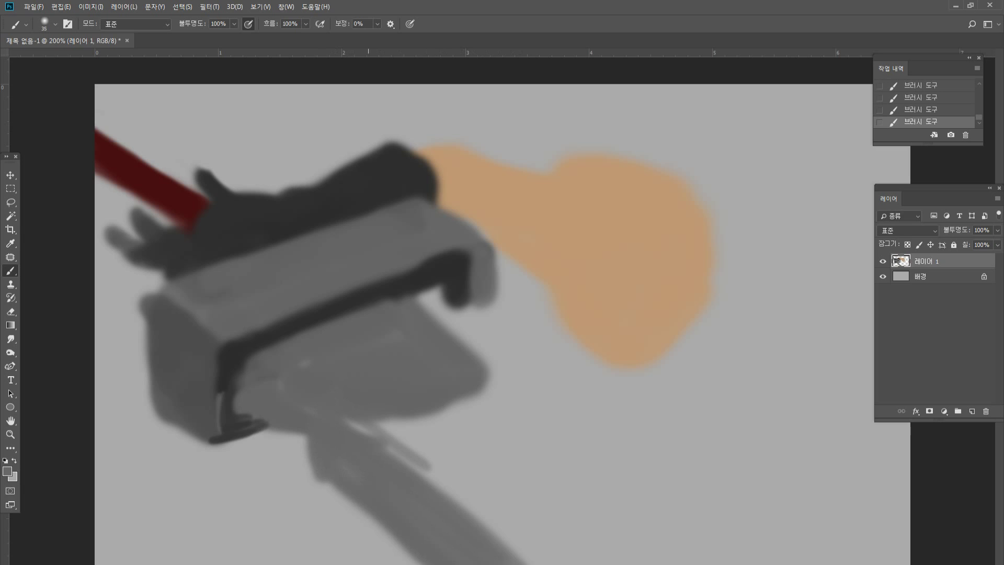
mouse_move(362, 430)
mouse_down()
mouse_move(408, 448)
mouse_move(497, 440)
mouse_move(462, 513)
mouse_move(666, 518)
mouse_move(753, 563)
mouse_up()
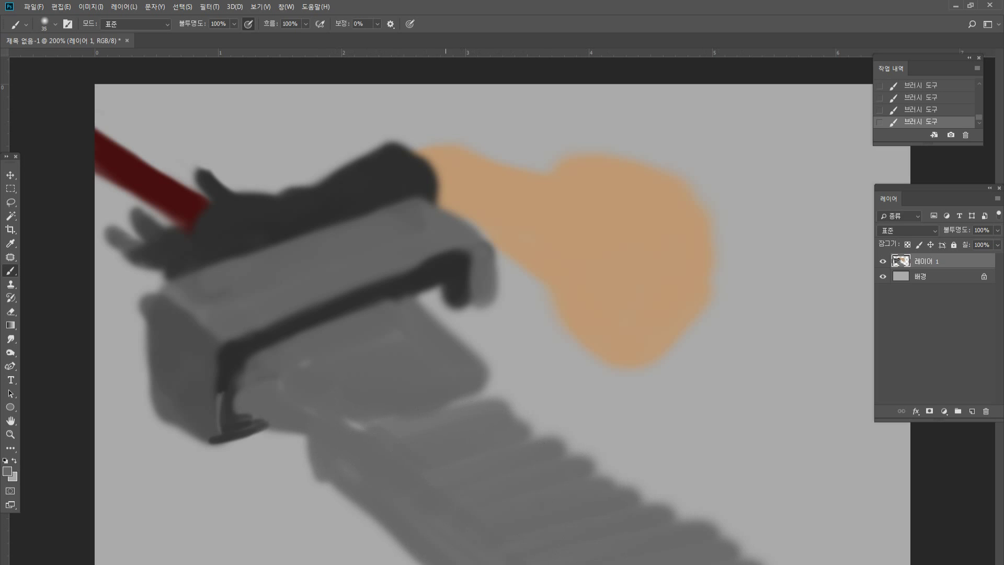
Fill the gaps in the diagonal grey band and smooth its upper edge with a size 40 brush.
mouse_move(439, 430)
mouse_down()
mouse_move(459, 425)
mouse_move(407, 415)
mouse_move(443, 382)
mouse_up()
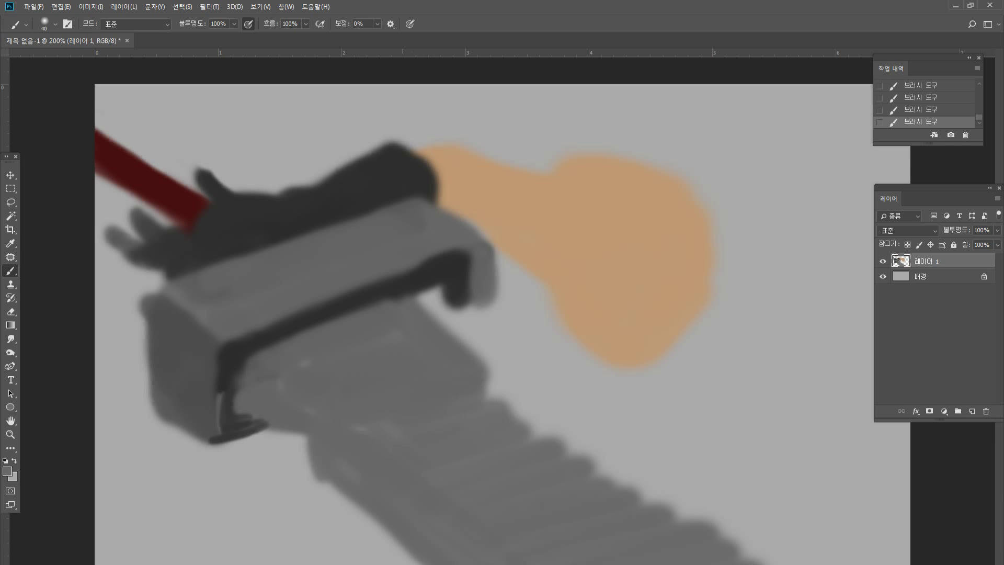
drag(419, 300, 669, 544)
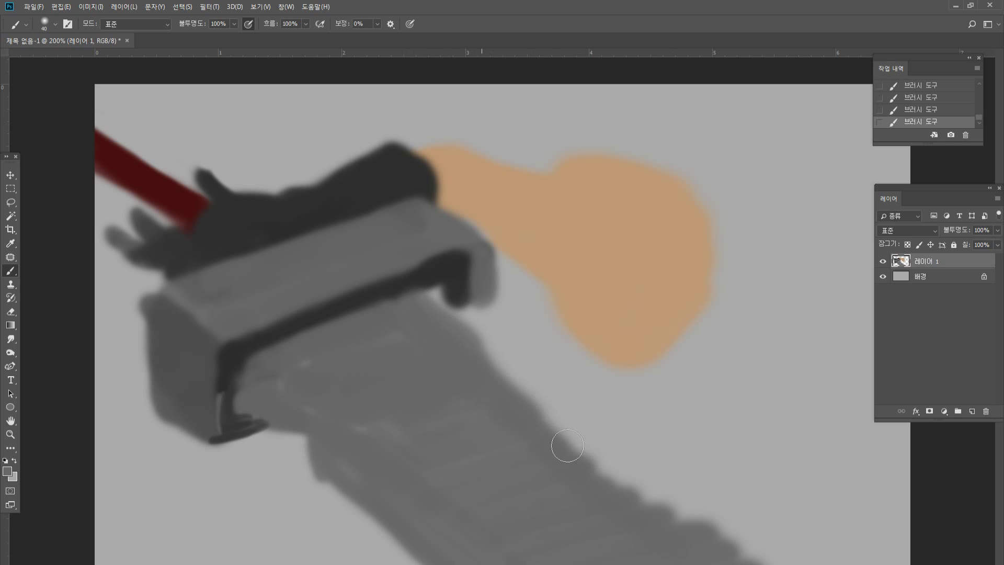
drag(561, 460, 753, 560)
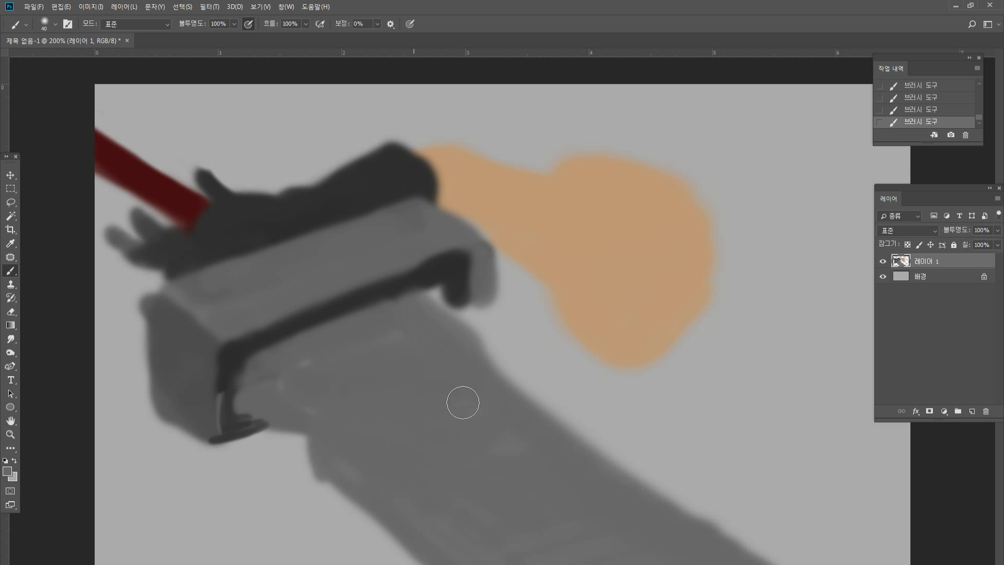
mouse_move(265, 378)
mouse_down()
mouse_move(303, 351)
mouse_move(484, 418)
mouse_move(486, 448)
mouse_move(530, 493)
mouse_move(353, 465)
mouse_move(507, 564)
mouse_up()
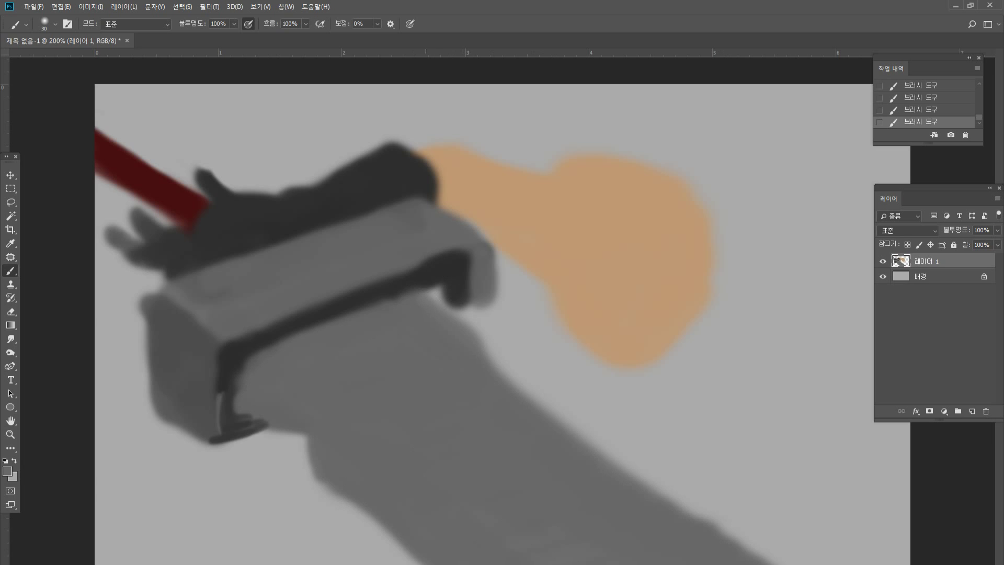
Sample the dark grey and paint a thick dark strip along the band's upper edge with a size 30 brush.
alt+click(450, 283)
mouse_move(438, 296)
mouse_down()
mouse_move(416, 287)
mouse_move(463, 308)
mouse_move(498, 346)
mouse_move(514, 398)
mouse_move(502, 357)
mouse_move(612, 449)
mouse_move(530, 380)
mouse_move(635, 455)
mouse_move(556, 389)
mouse_move(642, 446)
mouse_move(508, 356)
mouse_move(541, 380)
mouse_up()
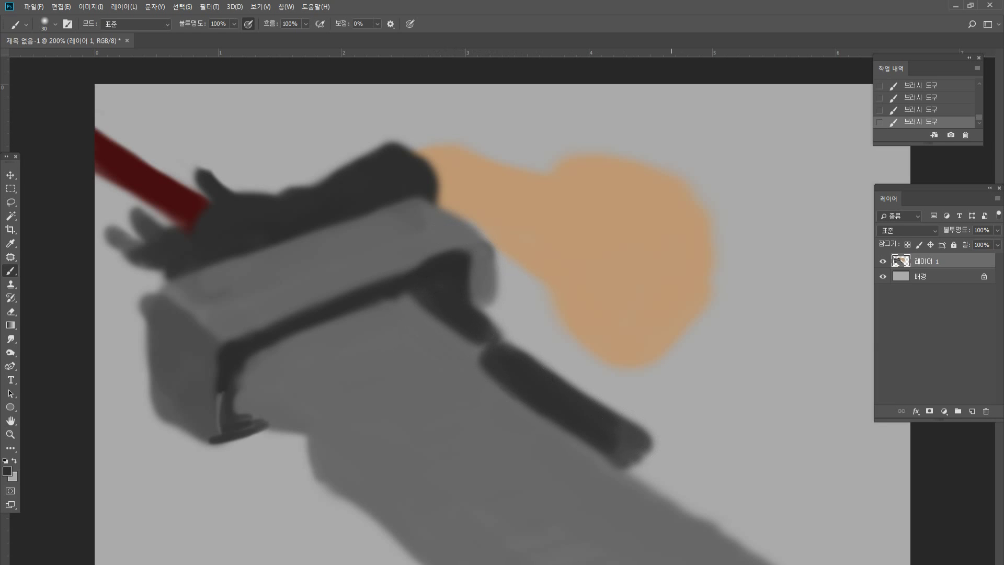
mouse_move(622, 450)
mouse_down()
mouse_move(657, 435)
mouse_move(605, 446)
mouse_move(630, 441)
mouse_move(607, 457)
mouse_move(663, 449)
mouse_move(505, 392)
mouse_move(611, 468)
mouse_up()
mouse_move(487, 362)
mouse_down()
mouse_move(502, 388)
mouse_move(592, 465)
mouse_up()
Sample the band's medium grey and widen its upper edge beyond the dark strip, down towards the lower right.
alt+click(472, 414)
mouse_move(495, 410)
mouse_down()
mouse_move(645, 512)
mouse_move(661, 476)
mouse_move(750, 532)
mouse_move(670, 496)
mouse_move(707, 511)
mouse_up()
alt+click(644, 510)
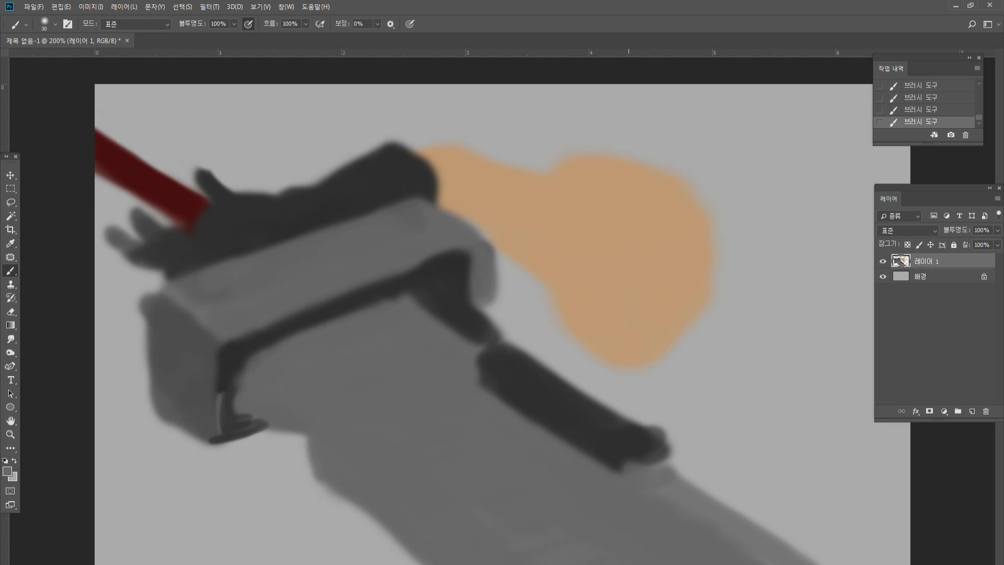
mouse_move(631, 465)
mouse_down()
mouse_move(690, 487)
mouse_move(754, 533)
mouse_move(733, 528)
mouse_move(820, 564)
mouse_up()
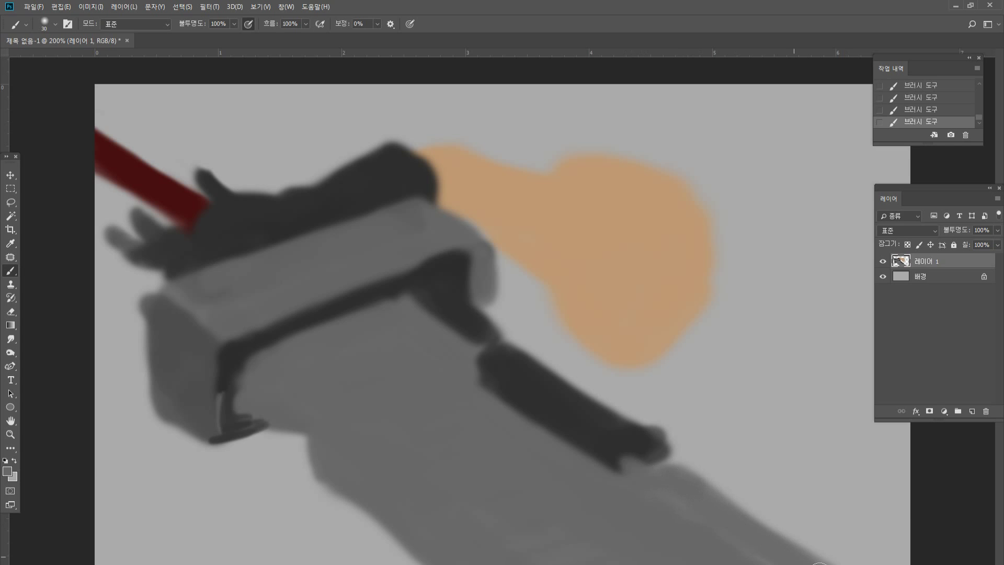
drag(700, 491, 766, 537)
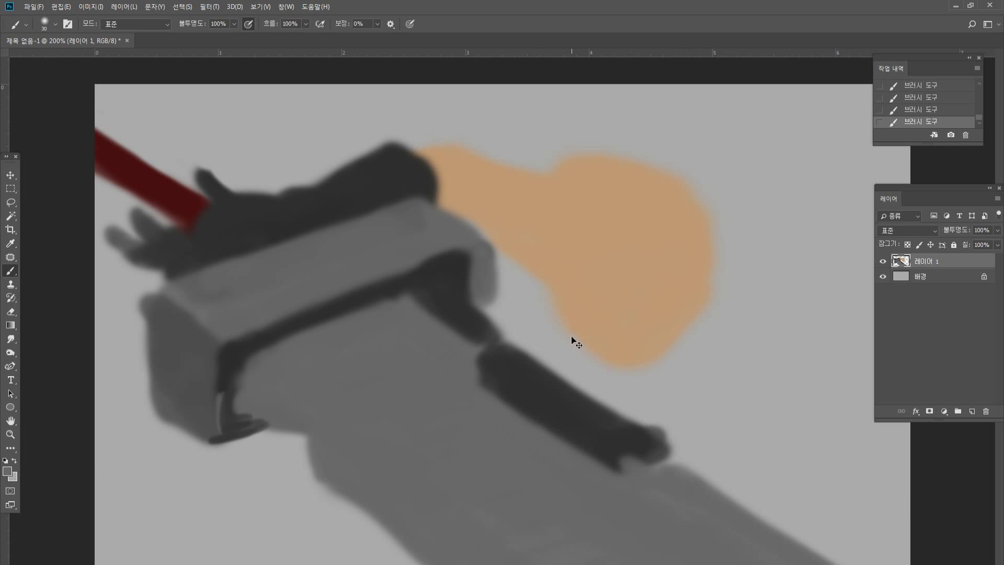
Free-transform the painted layer, rotating it to 1.82° and shifting it slightly left and down.
key(ctrl+t)
drag(926, 452, 928, 474)
mouse_move(663, 425)
mouse_down()
mouse_move(646, 431)
mouse_move(699, 439)
mouse_move(644, 429)
mouse_up()
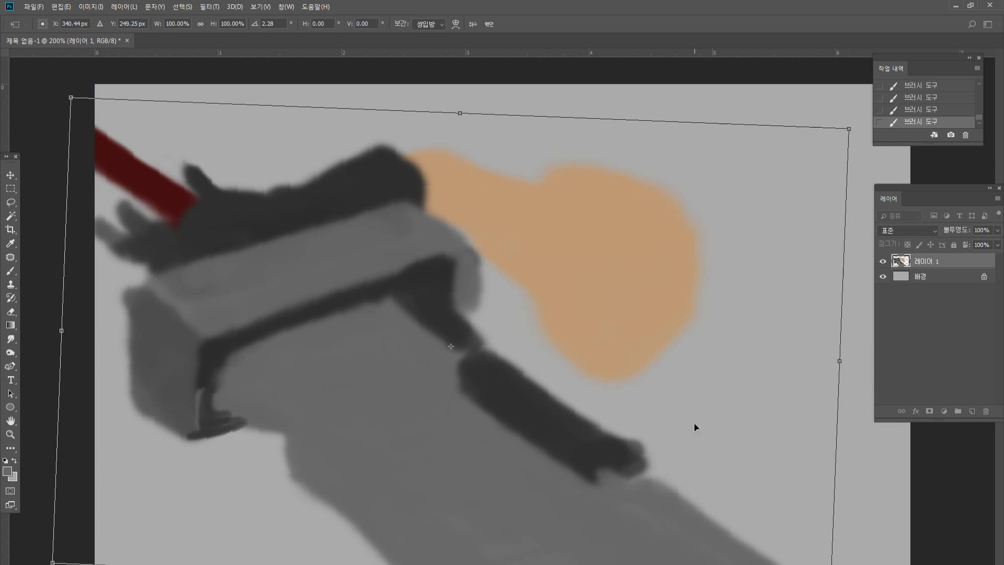
drag(732, 419, 723, 420)
mouse_move(898, 465)
mouse_down()
mouse_move(901, 473)
mouse_move(899, 462)
mouse_up()
drag(738, 408, 751, 413)
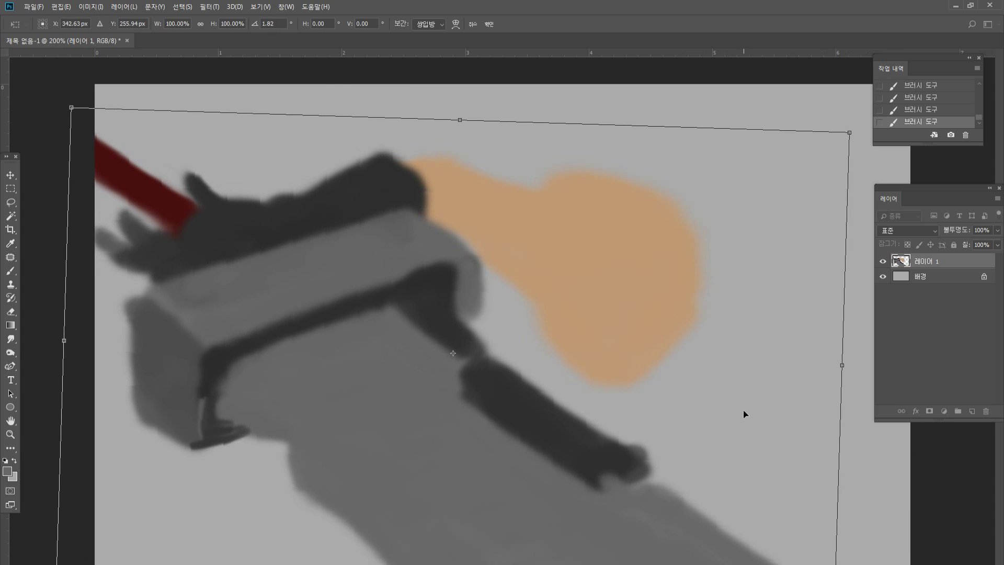
key(Return)
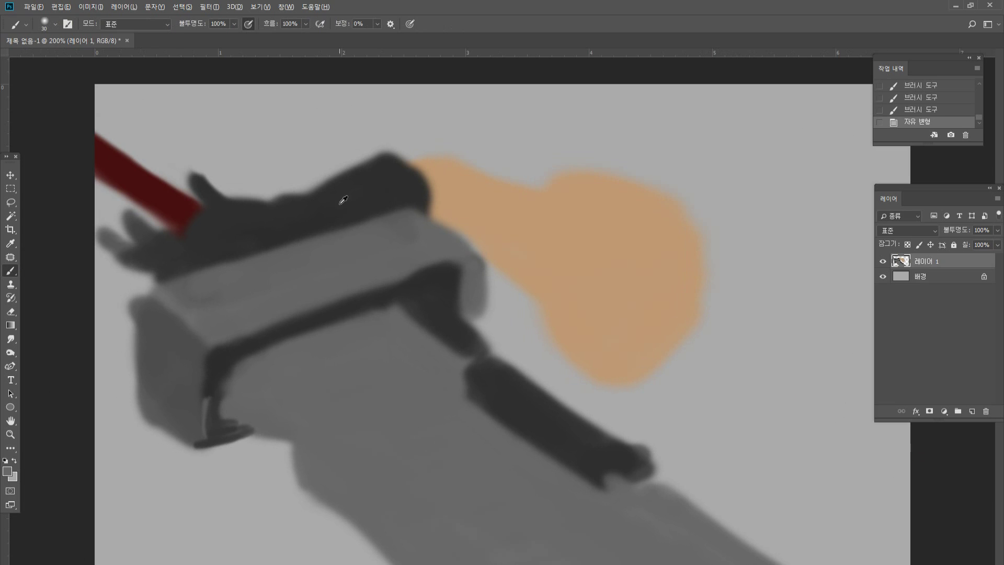
Outline a second dark grey gloved hand below the tan arm, over the band's edge, and fill it in.
drag(653, 356, 711, 321)
key(ctrl+z)
mouse_move(661, 376)
mouse_down()
mouse_move(593, 406)
mouse_move(609, 406)
mouse_move(704, 336)
mouse_move(652, 371)
mouse_move(732, 336)
mouse_move(765, 339)
mouse_move(812, 369)
mouse_move(798, 488)
mouse_move(783, 501)
mouse_move(803, 464)
mouse_move(782, 504)
mouse_move(728, 529)
mouse_up()
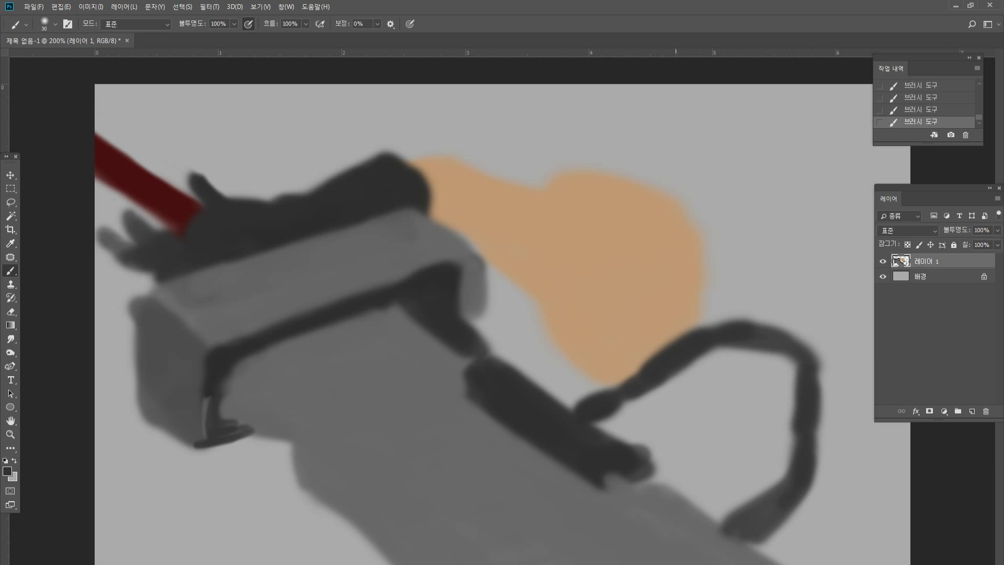
mouse_move(622, 379)
mouse_down()
mouse_move(609, 419)
mouse_move(672, 410)
mouse_move(674, 434)
mouse_move(641, 436)
mouse_move(673, 476)
mouse_up()
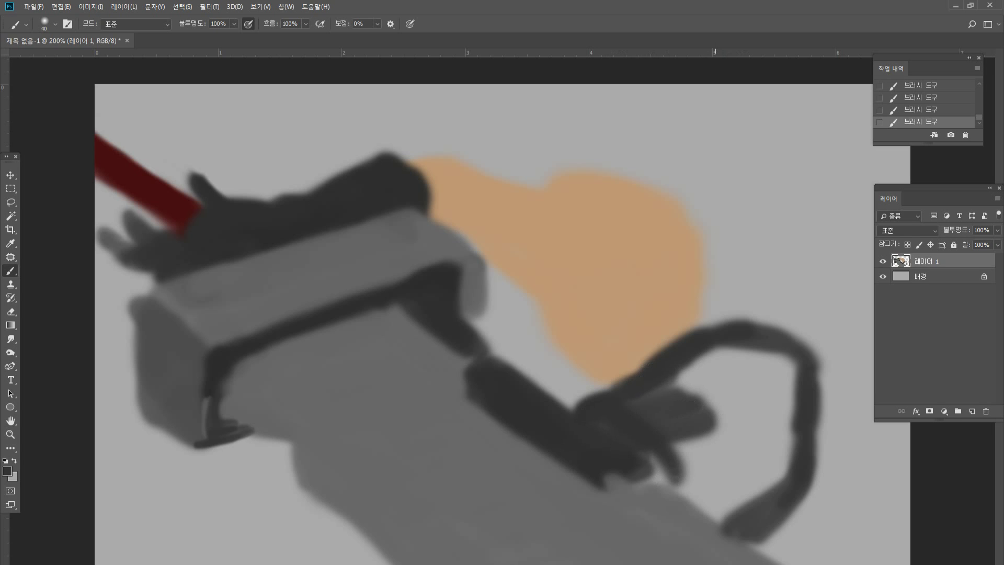
mouse_move(701, 369)
mouse_down()
mouse_move(655, 386)
mouse_move(739, 372)
mouse_move(681, 447)
mouse_move(766, 429)
mouse_move(706, 475)
mouse_move(716, 493)
mouse_move(787, 483)
mouse_move(750, 522)
mouse_up()
drag(783, 372, 676, 372)
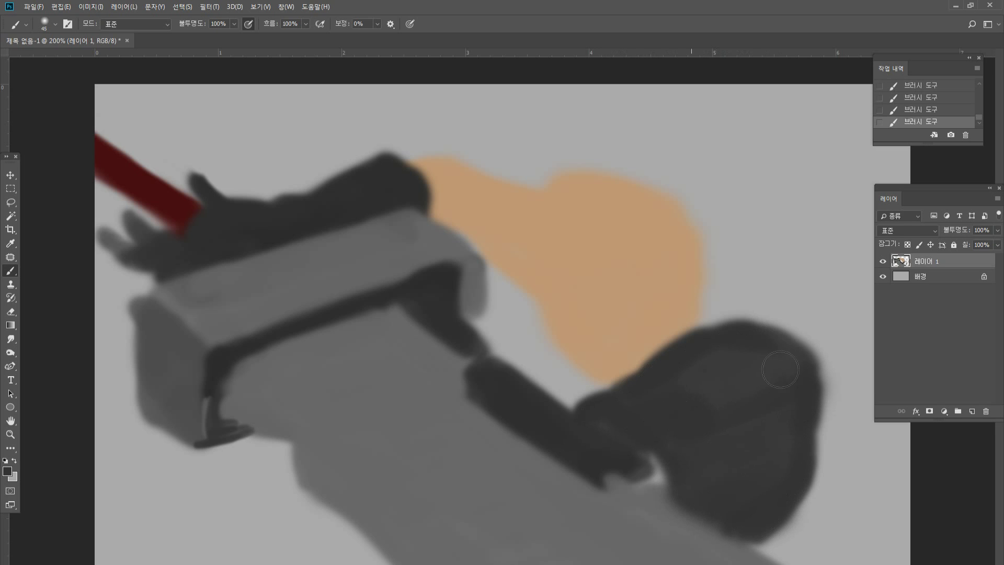
mouse_move(663, 413)
mouse_down()
mouse_move(735, 354)
mouse_move(713, 433)
mouse_move(771, 477)
mouse_move(756, 530)
mouse_move(771, 515)
mouse_up()
Extend the second glove's right side down over the band and add a raised bump on top, in sampled dark grey.
key(bracketleft)
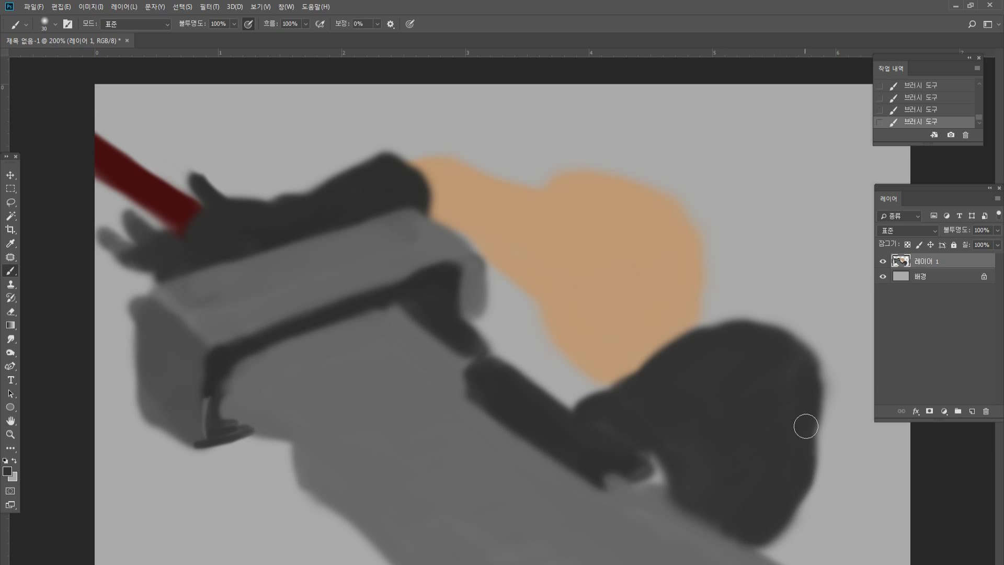
key(bracketright)
alt+click(821, 385)
mouse_move(826, 396)
mouse_down()
mouse_move(800, 507)
mouse_move(816, 519)
mouse_move(799, 552)
mouse_move(776, 549)
mouse_move(812, 519)
mouse_move(803, 530)
mouse_move(812, 522)
mouse_move(811, 547)
mouse_up()
key(ctrl+z)
alt+click(784, 492)
alt+click(740, 559)
mouse_move(741, 550)
mouse_down()
mouse_move(778, 563)
mouse_move(814, 491)
mouse_move(822, 442)
mouse_move(829, 475)
mouse_move(820, 478)
mouse_move(831, 476)
mouse_move(810, 462)
mouse_up()
drag(784, 342, 787, 326)
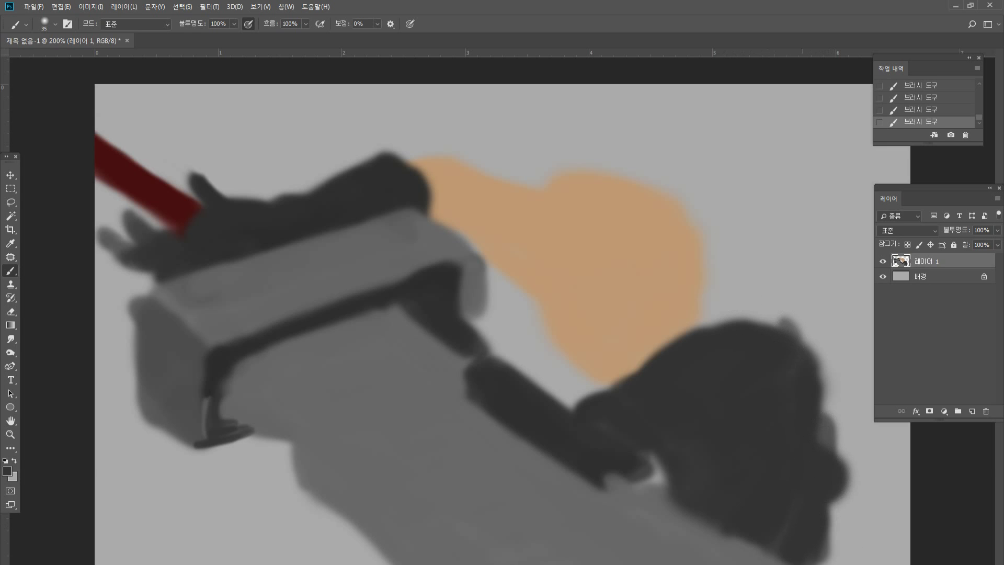
mouse_move(715, 319)
mouse_down()
mouse_move(724, 292)
mouse_move(733, 307)
mouse_move(774, 325)
mouse_move(763, 318)
mouse_up()
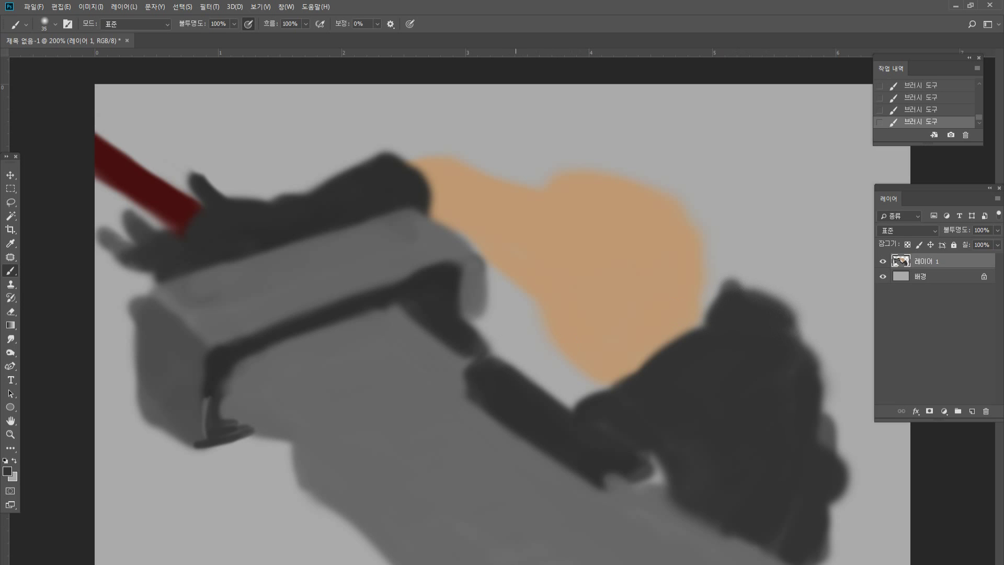
Extend the tan arm's lower edge with its sampled colour and paint a dark grey thumb rising from the second glove.
alt+click(464, 209)
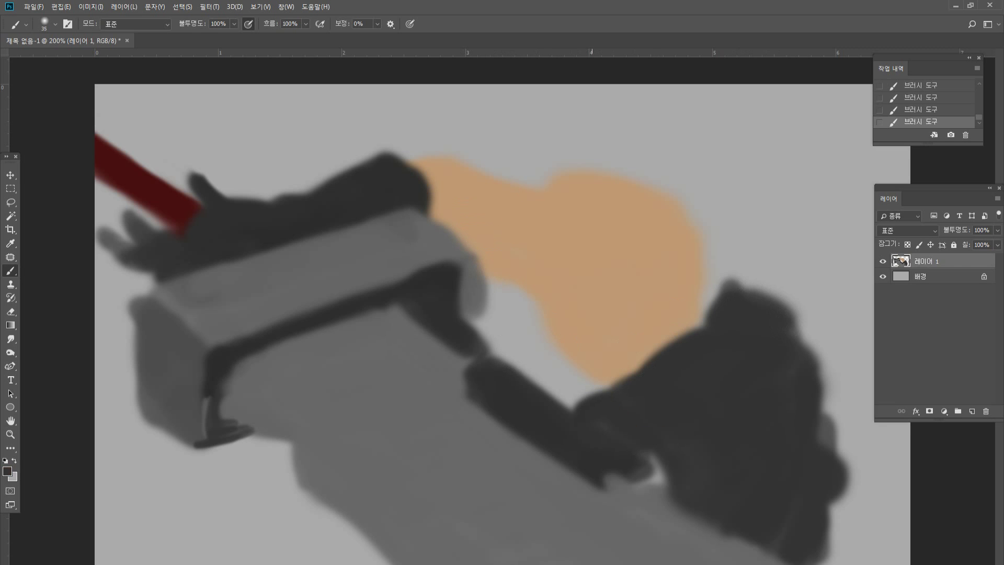
drag(530, 299, 517, 366)
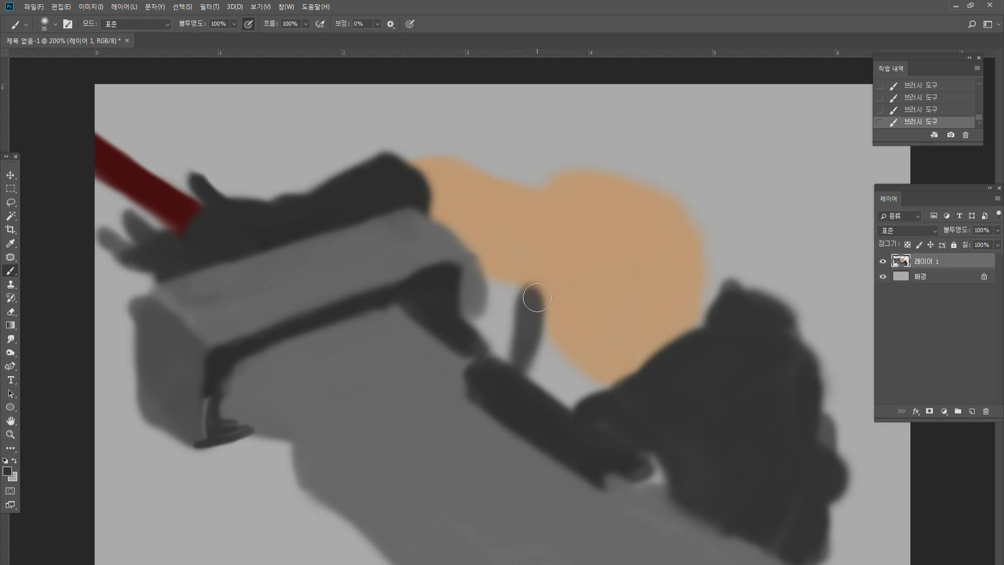
key(ctrl+z)
mouse_move(541, 306)
mouse_down()
mouse_move(549, 363)
mouse_move(586, 405)
mouse_move(595, 400)
mouse_up()
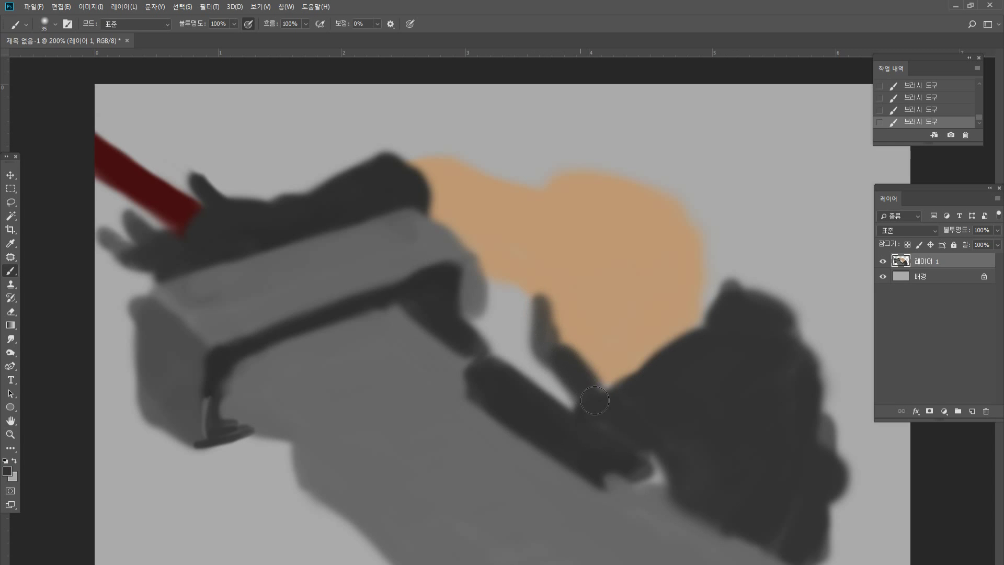
mouse_move(546, 338)
mouse_down()
mouse_move(544, 312)
mouse_move(607, 397)
mouse_up()
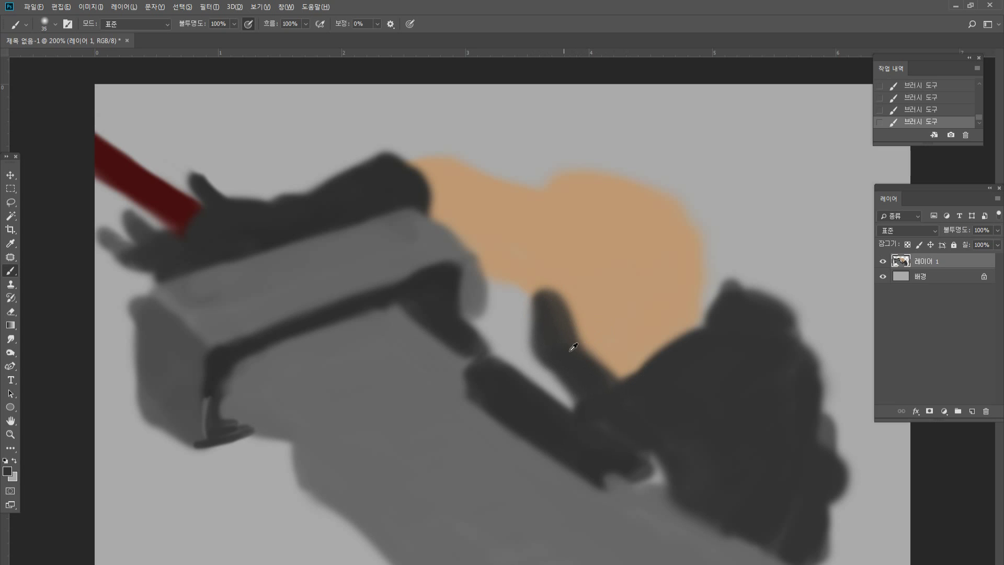
Paint a mid-grey patch at the base of the dark thumb and trim the thumb's upper right edge with sampled tan.
alt+click(441, 243)
mouse_move(582, 396)
mouse_down()
mouse_move(611, 380)
mouse_move(608, 404)
mouse_up()
alt+click(628, 403)
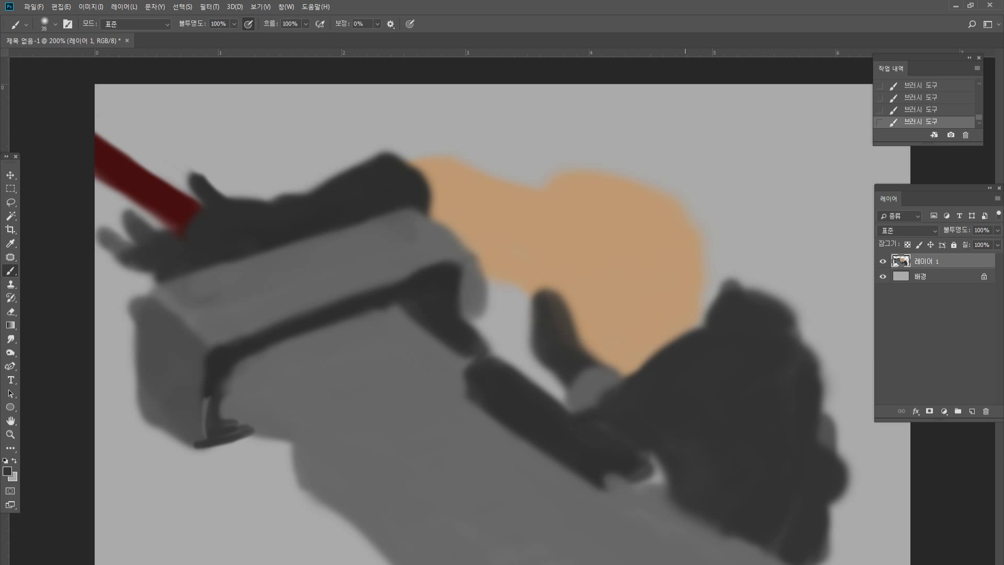
alt+click(622, 264)
alt+click(563, 304)
mouse_move(553, 306)
mouse_down()
mouse_move(560, 277)
mouse_move(591, 323)
mouse_up()
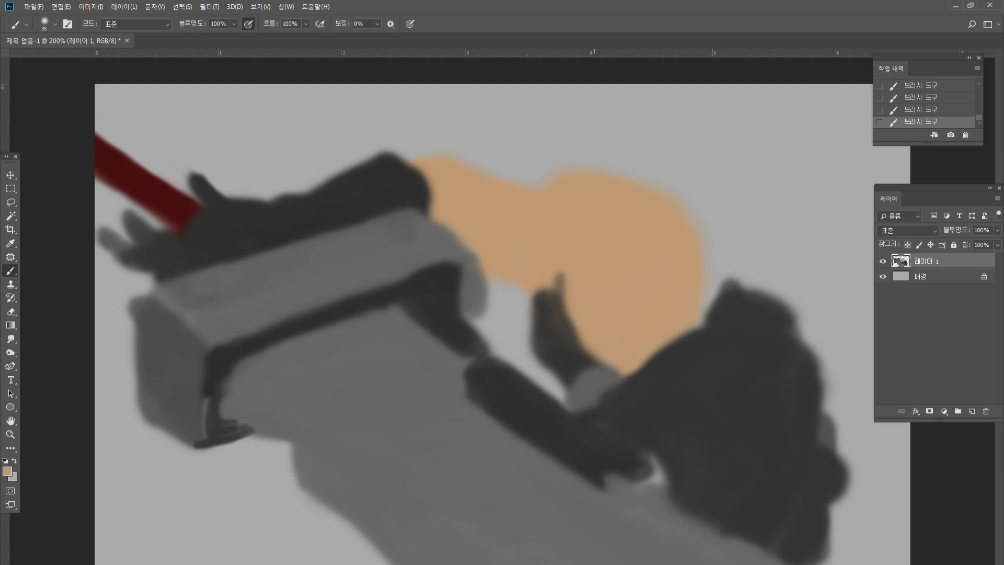
drag(561, 276, 585, 317)
Extend the tan shape right over the dark bump and taper its lower edge, and raise the thumb's tip in sampled dark grey.
mouse_move(705, 267)
mouse_down()
mouse_move(691, 314)
mouse_move(657, 331)
mouse_move(678, 321)
mouse_move(634, 362)
mouse_move(665, 363)
mouse_move(741, 335)
mouse_up()
alt+click(680, 361)
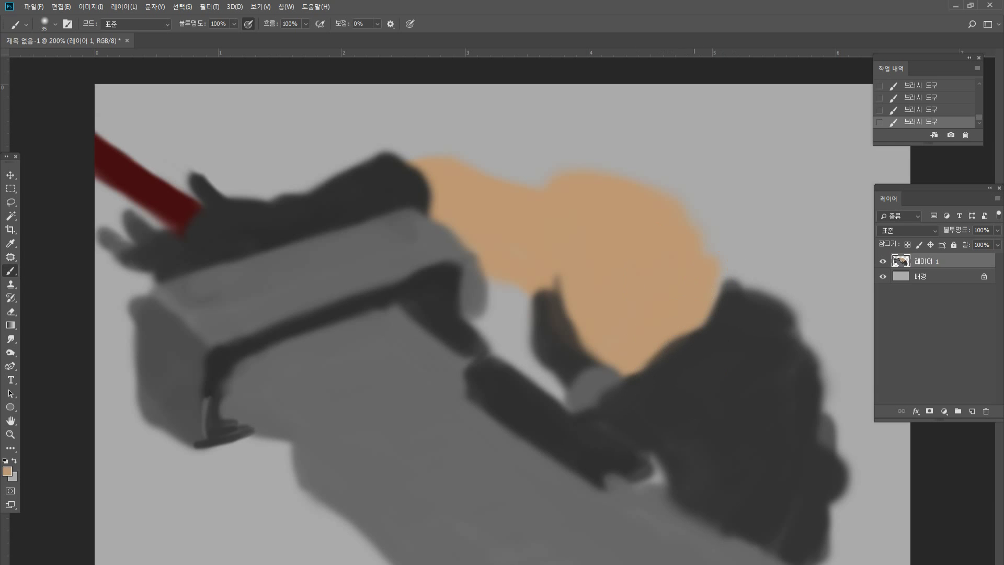
alt+click(537, 312)
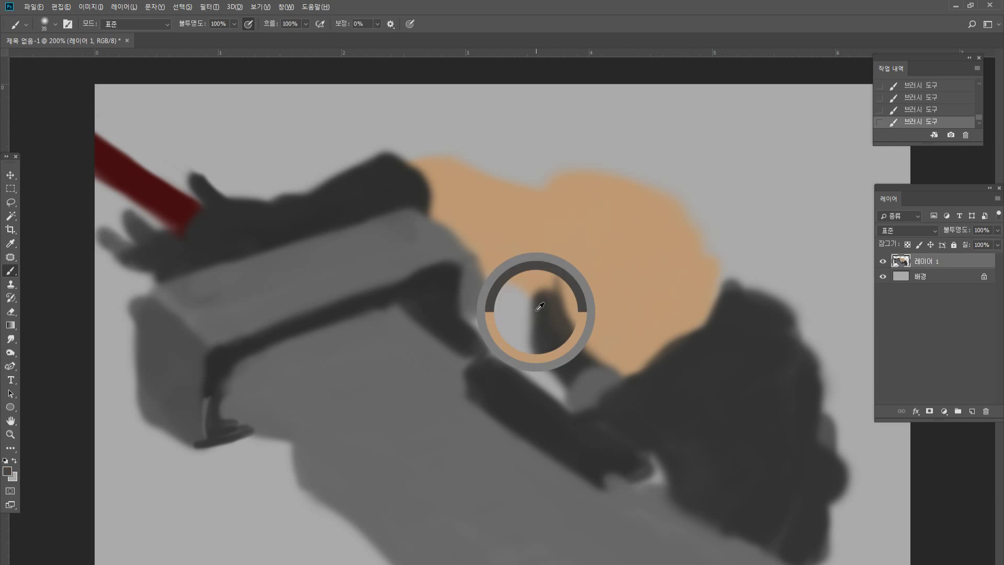
mouse_move(540, 306)
mouse_down()
mouse_move(544, 265)
mouse_move(558, 305)
mouse_up()
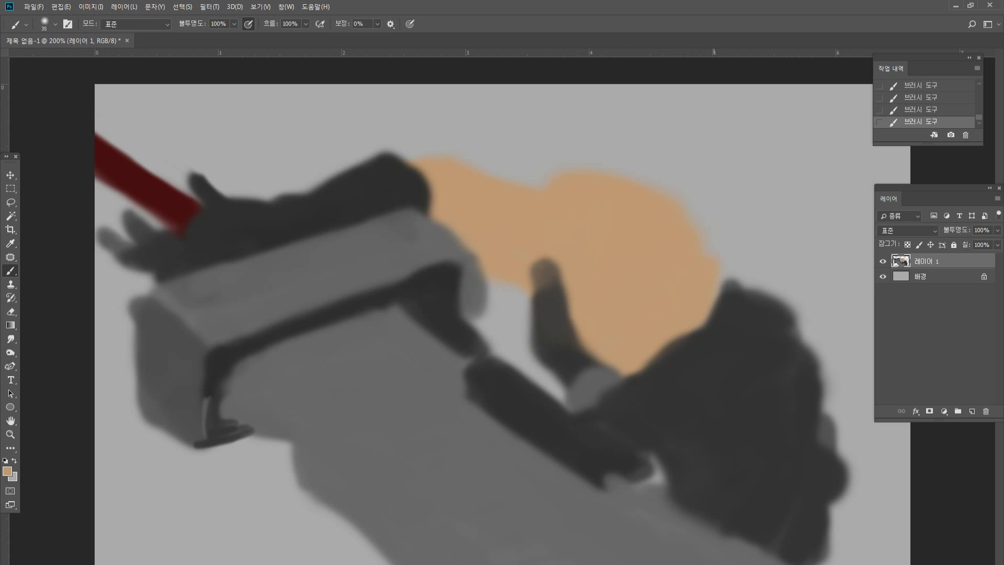
drag(730, 273, 714, 309)
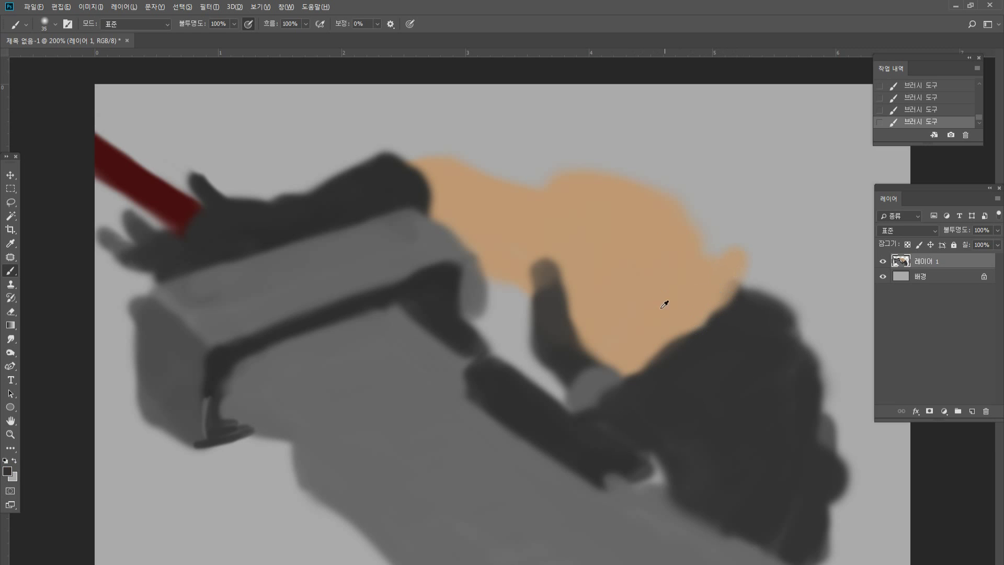
mouse_move(668, 341)
mouse_down()
mouse_move(688, 324)
mouse_move(619, 359)
mouse_move(620, 375)
mouse_move(614, 364)
mouse_up()
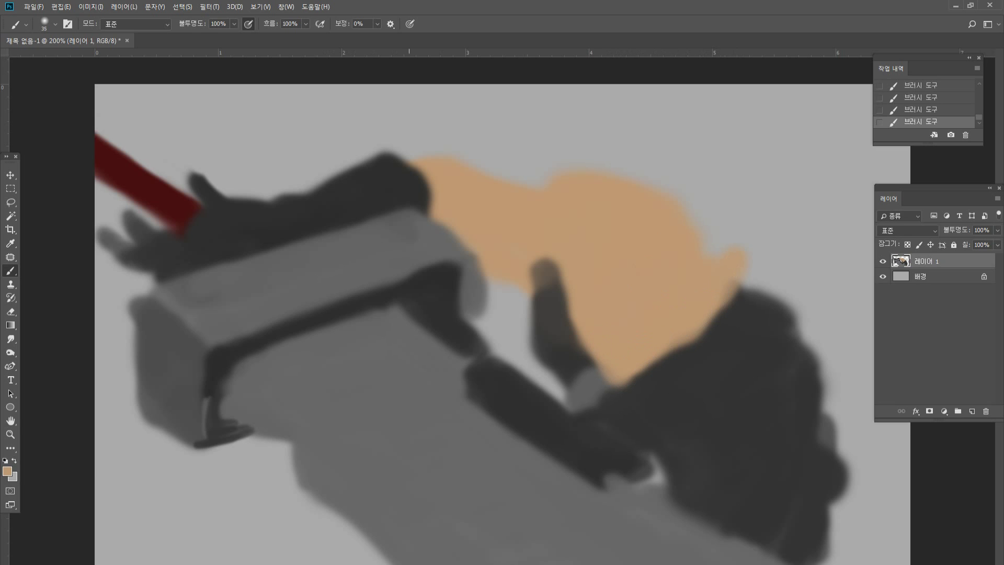
Trim the upper contour of the upper-left glove and the adjoining tan arm with the Eraser.
alt+click(429, 161)
click(10, 311)
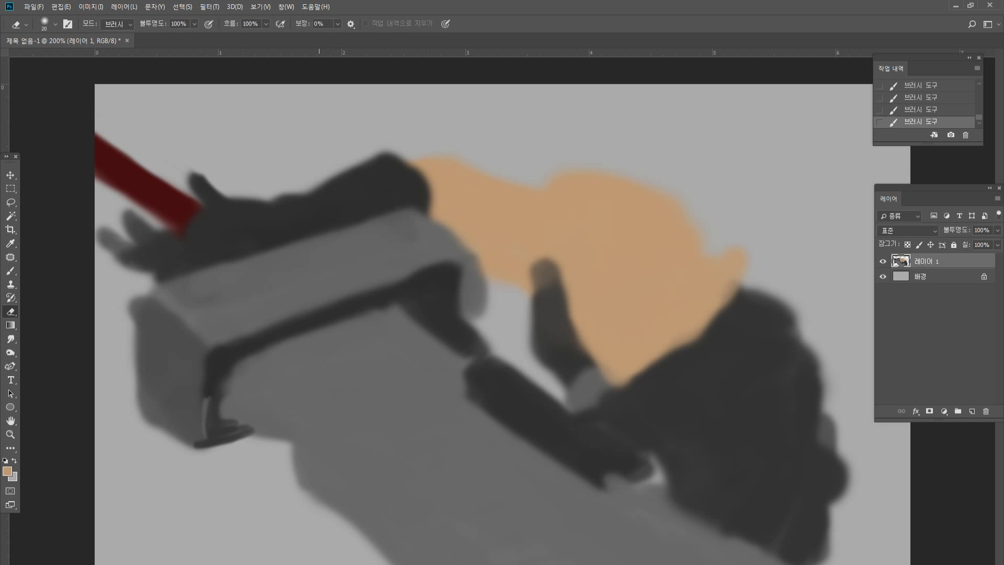
mouse_move(268, 190)
mouse_down()
mouse_move(379, 158)
mouse_move(448, 157)
mouse_up()
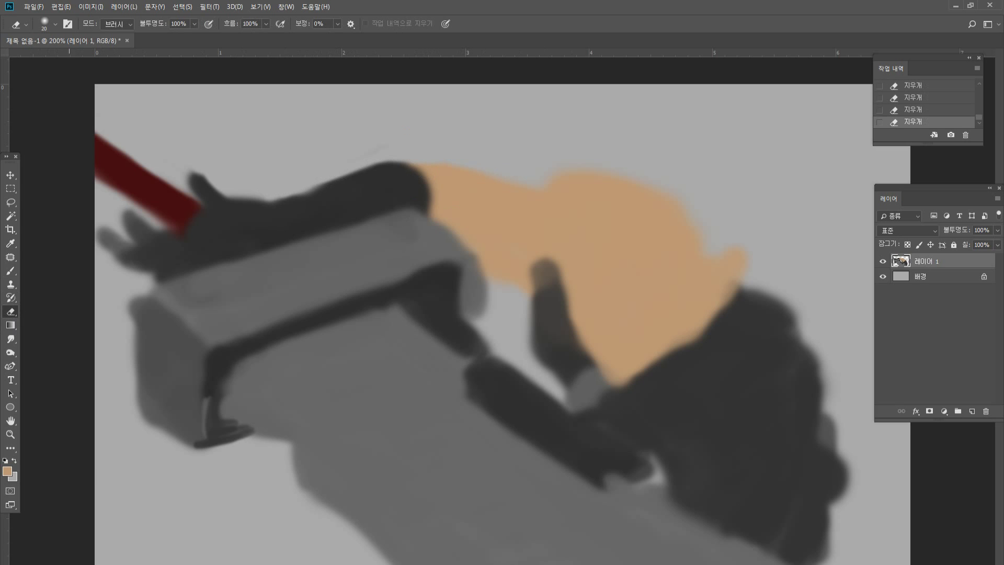
Set the foreground colour to a muted golden yellow, #ad9153.
key(i)
click(8, 471)
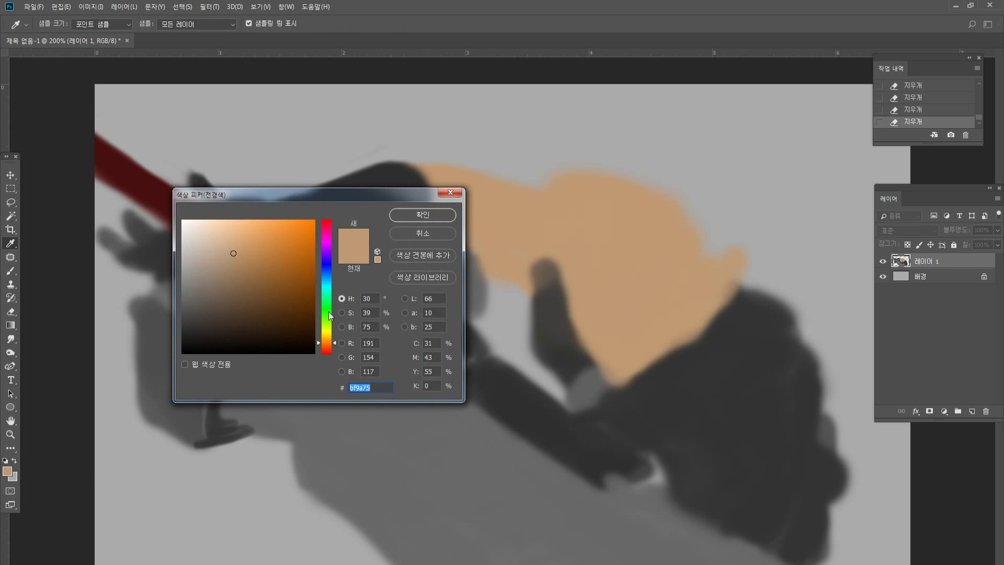
click(325, 330)
click(273, 293)
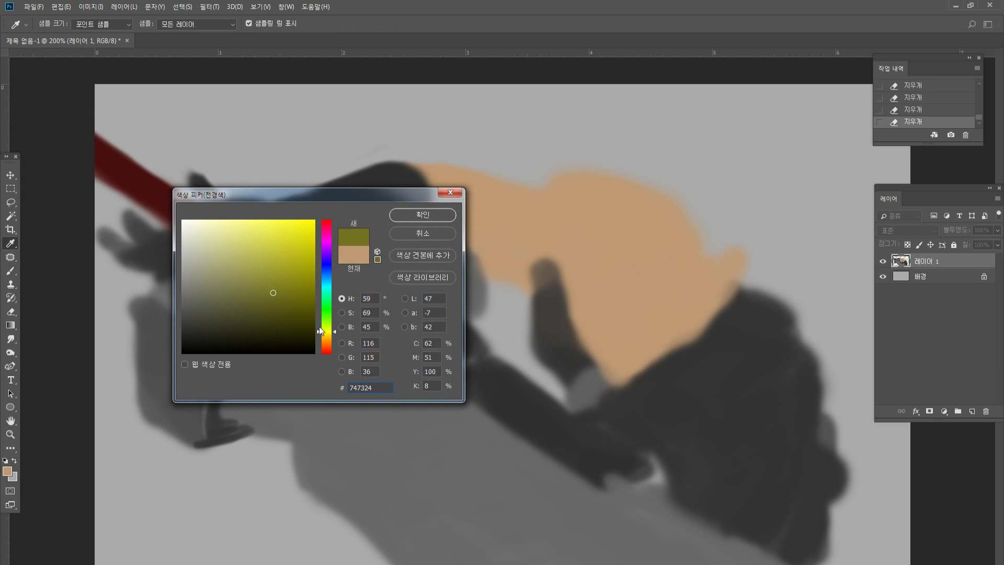
click(334, 339)
click(257, 259)
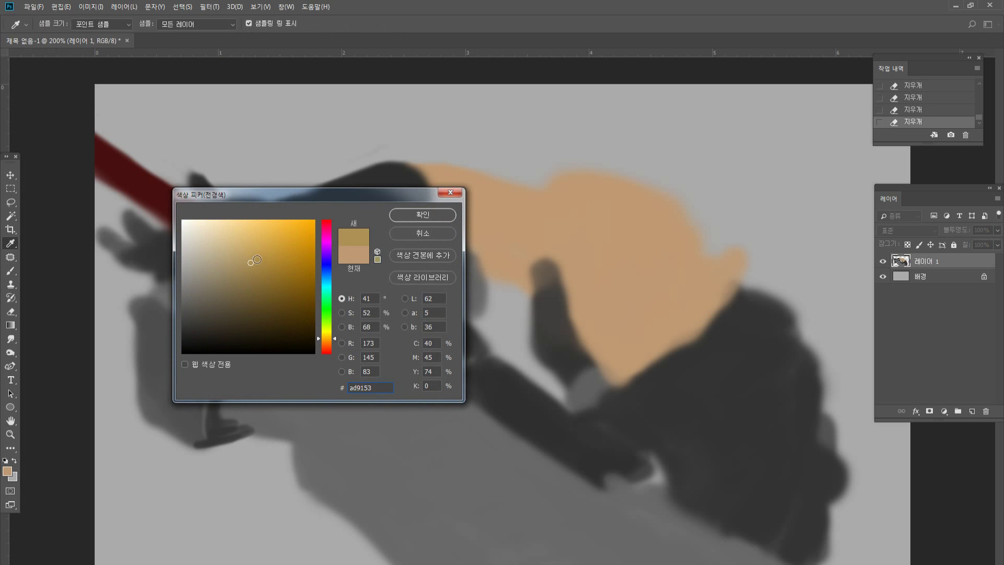
click(446, 217)
Paint golden hair with a long pointed fringe over the tan face and fill its mass up to the canvas's upper edge.
key(b)
mouse_move(601, 157)
mouse_down()
mouse_move(569, 225)
mouse_move(607, 193)
mouse_up()
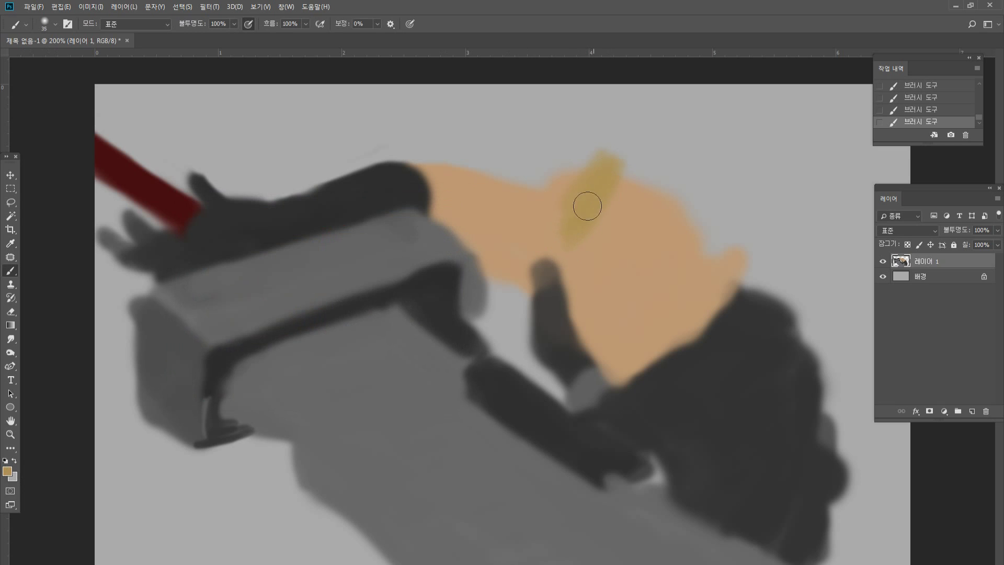
drag(565, 262, 548, 299)
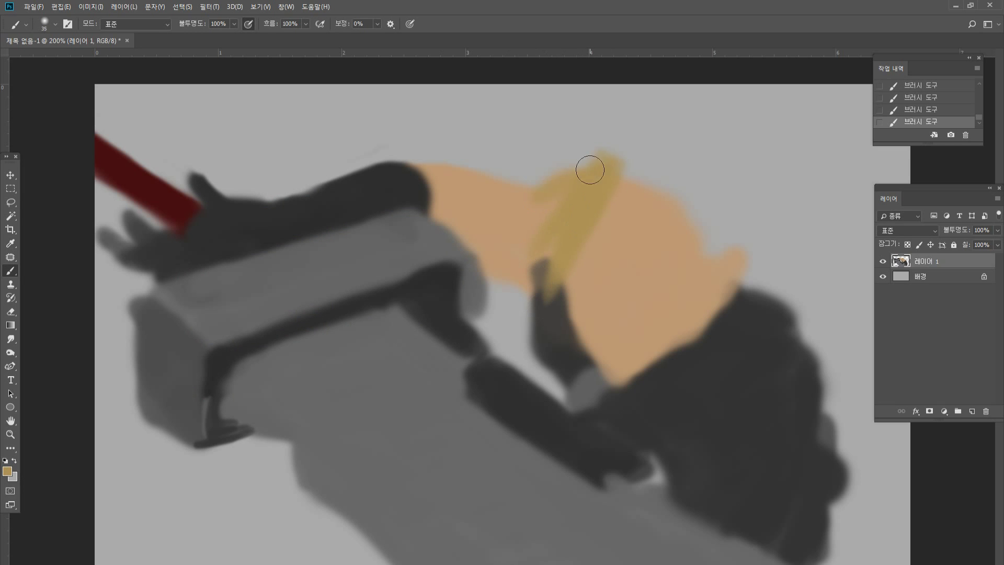
mouse_move(589, 168)
mouse_down()
mouse_move(518, 205)
mouse_move(534, 228)
mouse_move(574, 187)
mouse_move(560, 150)
mouse_move(580, 136)
mouse_move(569, 111)
mouse_move(574, 150)
mouse_move(559, 144)
mouse_move(576, 163)
mouse_move(572, 105)
mouse_up()
mouse_move(568, 151)
mouse_down()
mouse_move(576, 131)
mouse_move(598, 147)
mouse_move(518, 153)
mouse_move(653, 165)
mouse_move(628, 97)
mouse_move(609, 132)
mouse_move(624, 152)
mouse_move(640, 140)
mouse_move(645, 165)
mouse_move(701, 155)
mouse_move(689, 124)
mouse_move(657, 136)
mouse_move(721, 125)
mouse_up()
key(bracketright)
key(bracketright)
key(bracketleft)
key(bracketleft)
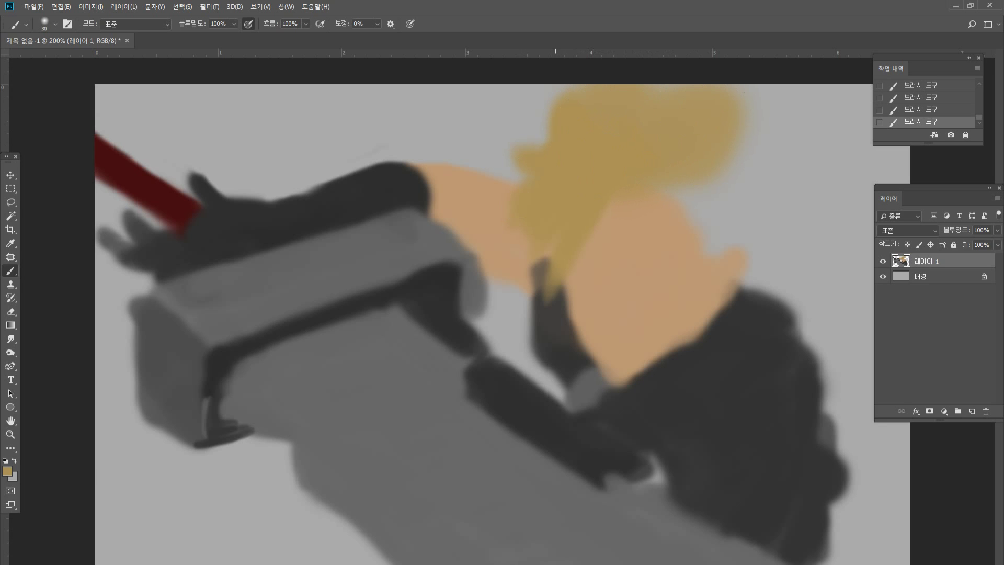
Add a pointed golden lock reaching over the arm and a long lock falling down the right side of the face.
key(bracketleft)
drag(525, 186, 491, 213)
key(bracketright)
mouse_move(654, 157)
mouse_down()
mouse_move(673, 181)
mouse_move(698, 296)
mouse_up()
key(bracketleft)
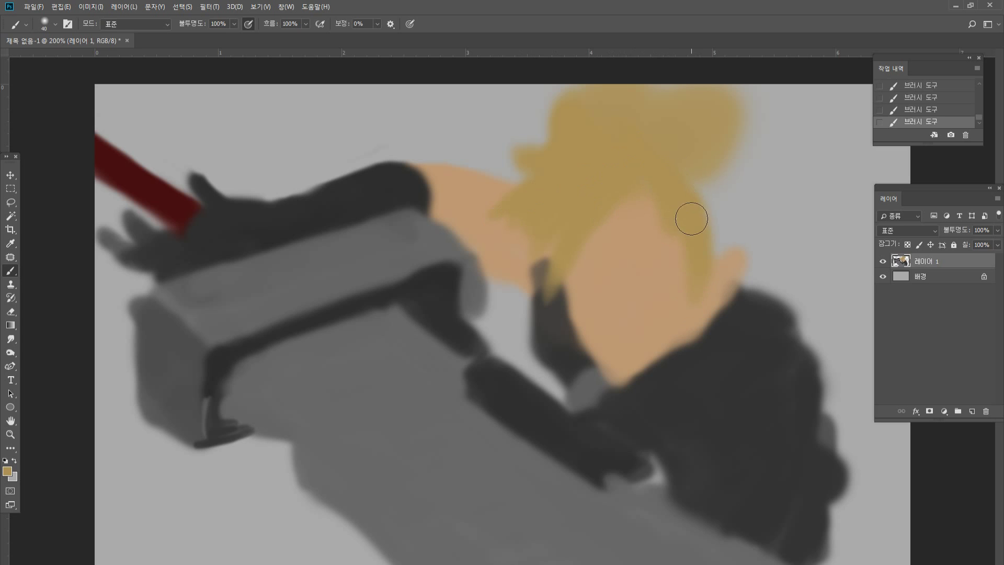
Paint spiky golden locks outward along the hair's right side, varying the brush size for the tips.
mouse_move(703, 187)
mouse_down()
mouse_move(704, 280)
mouse_move(711, 174)
mouse_move(713, 195)
mouse_move(716, 185)
mouse_move(696, 181)
mouse_move(730, 184)
mouse_move(723, 207)
mouse_move(763, 203)
mouse_move(794, 191)
mouse_move(800, 162)
mouse_up()
key(bracketright)
key(bracketleft)
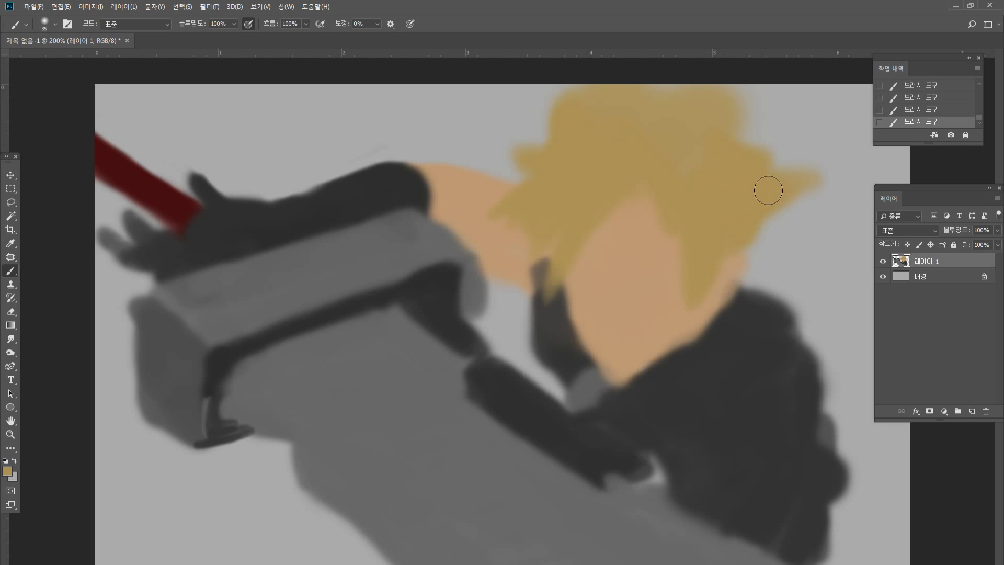
key(bracketleft)
key(bracketleft)
key(bracketleft)
drag(751, 240, 741, 246)
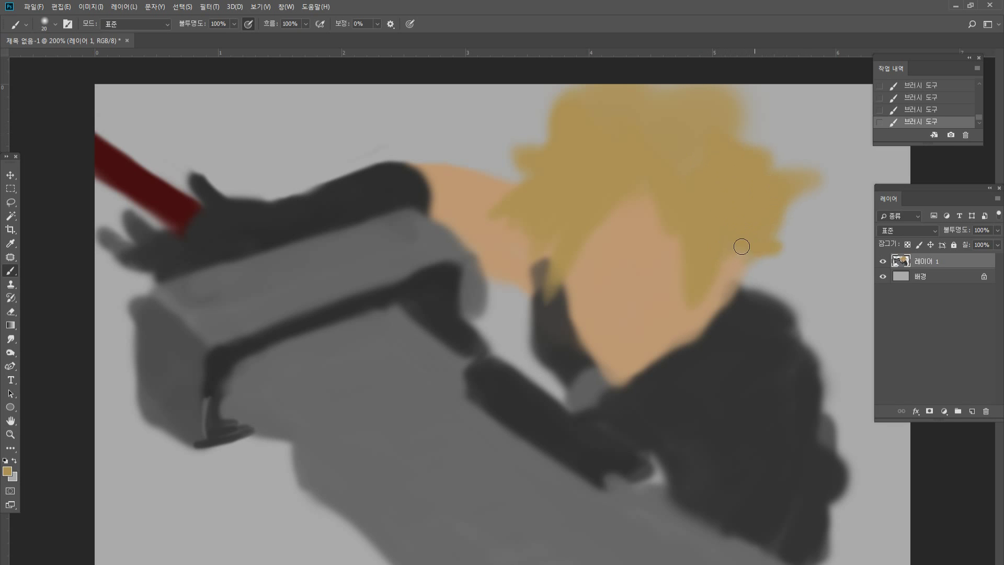
key(bracketright)
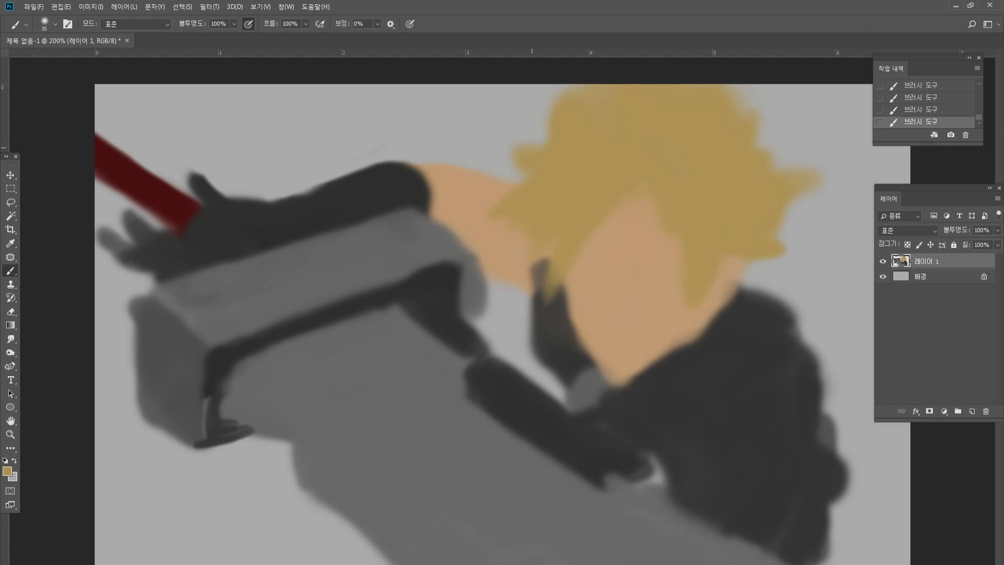
Add pointed golden spikes along the hair's upper left side and soften their outer edge with the Smudge tool.
drag(552, 149, 488, 139)
mouse_move(560, 135)
mouse_down()
mouse_move(564, 91)
mouse_move(586, 94)
mouse_up()
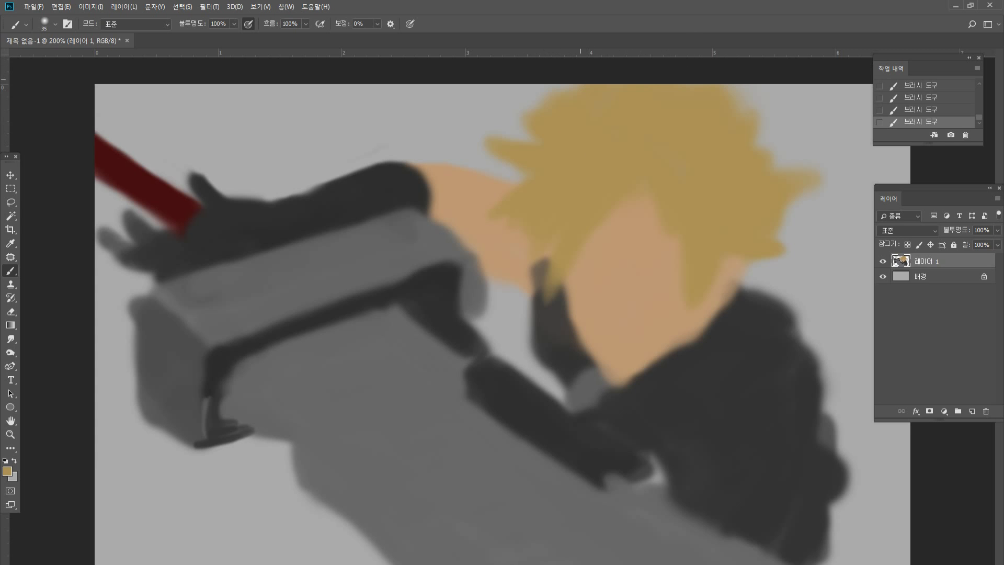
click(10, 339)
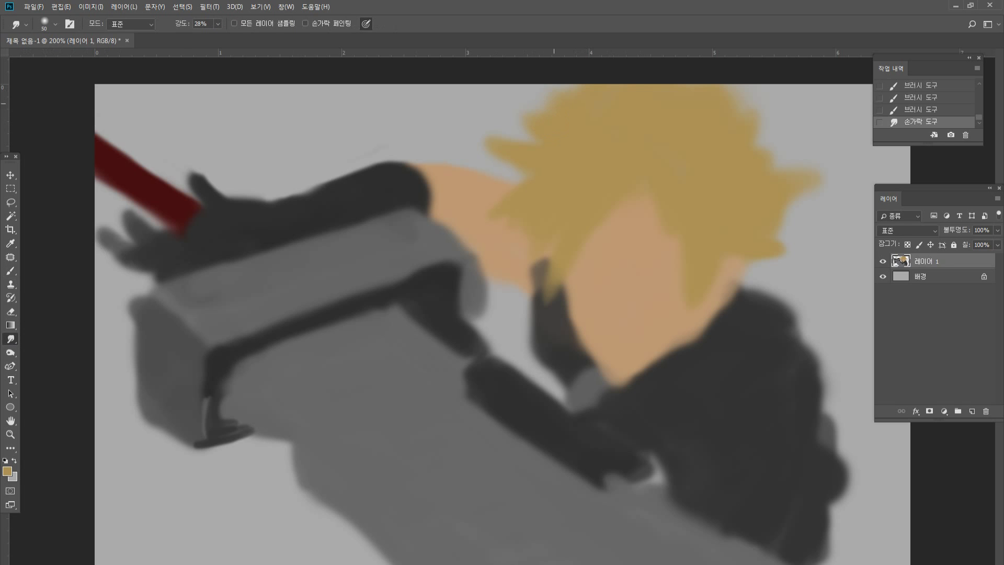
drag(554, 103, 565, 94)
mouse_move(554, 97)
mouse_down()
mouse_move(565, 90)
mouse_move(554, 127)
mouse_up()
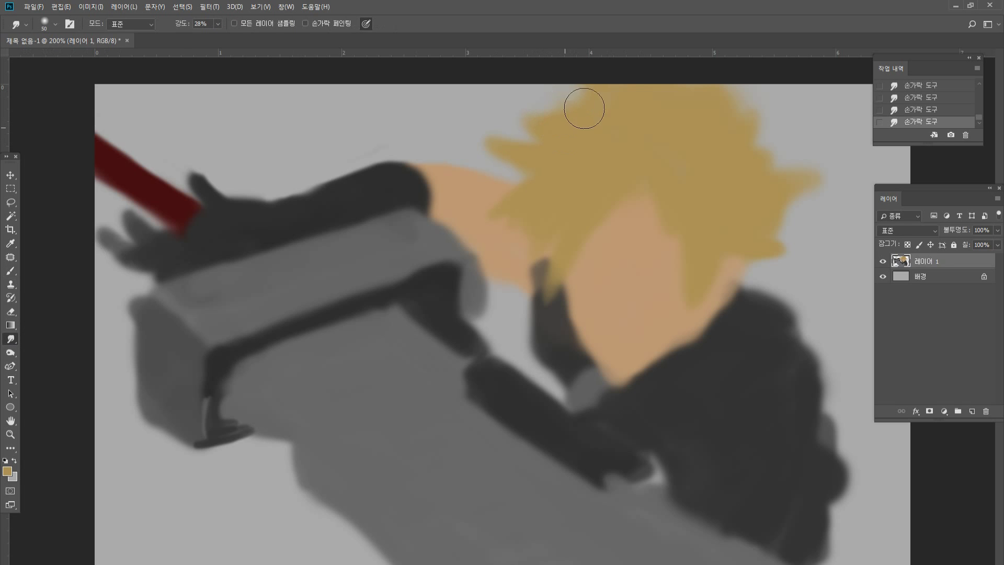
Draw two slanting dark brow lines across the face with the Burn tool, working at 400% zoom.
click(10, 434)
alt+click(566, 298)
click(566, 299)
click(614, 311)
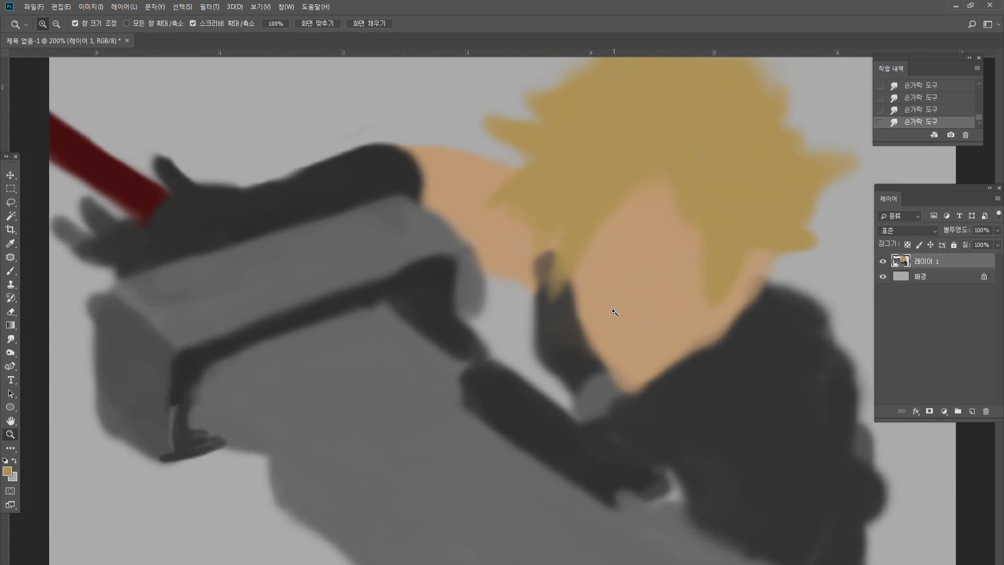
click(614, 312)
click(634, 270)
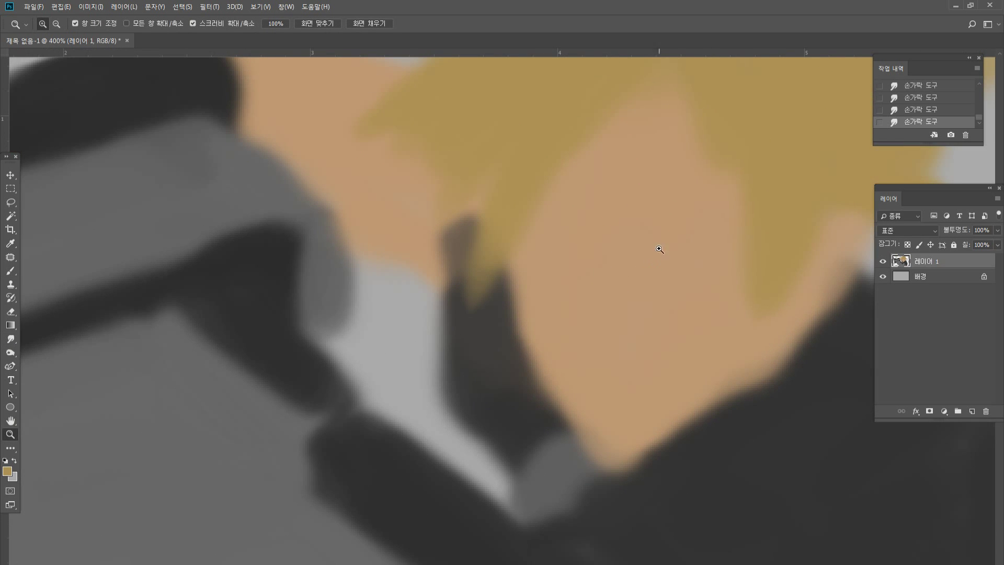
click(10, 352)
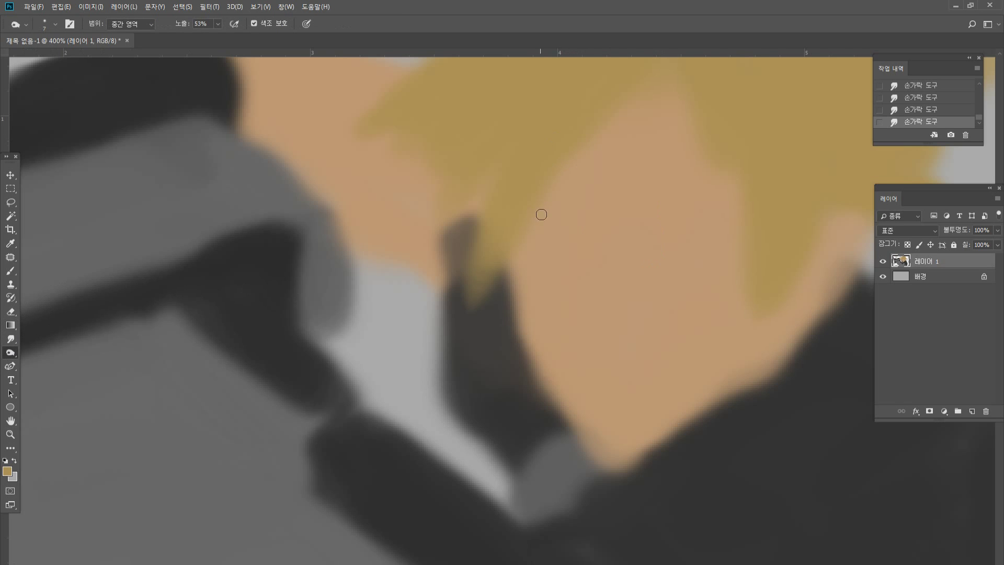
mouse_move(525, 202)
mouse_down()
mouse_move(611, 234)
mouse_move(732, 209)
mouse_up()
drag(671, 231, 787, 188)
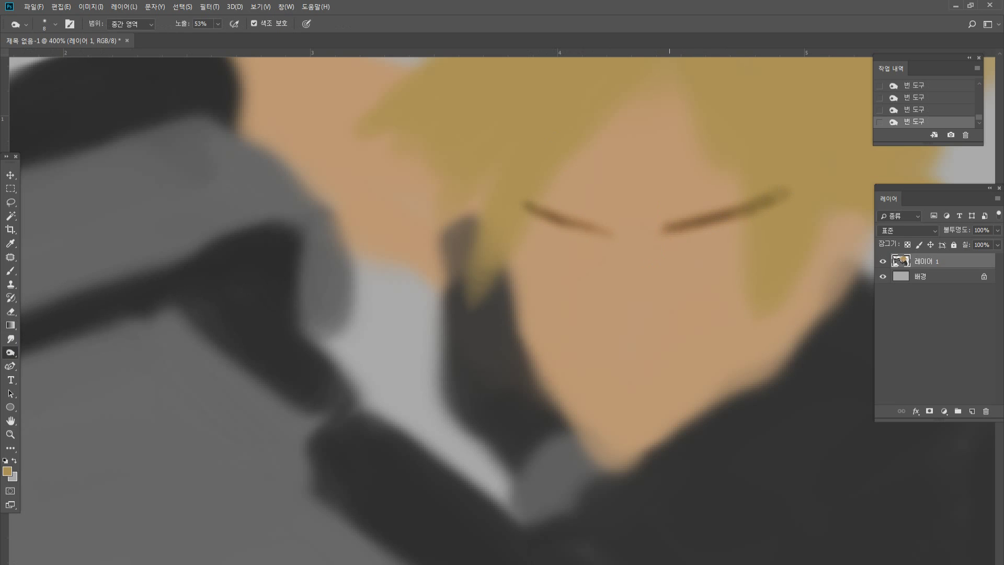
Darken the left brow line and burn a shorter eye line beneath each brow.
drag(523, 203, 601, 235)
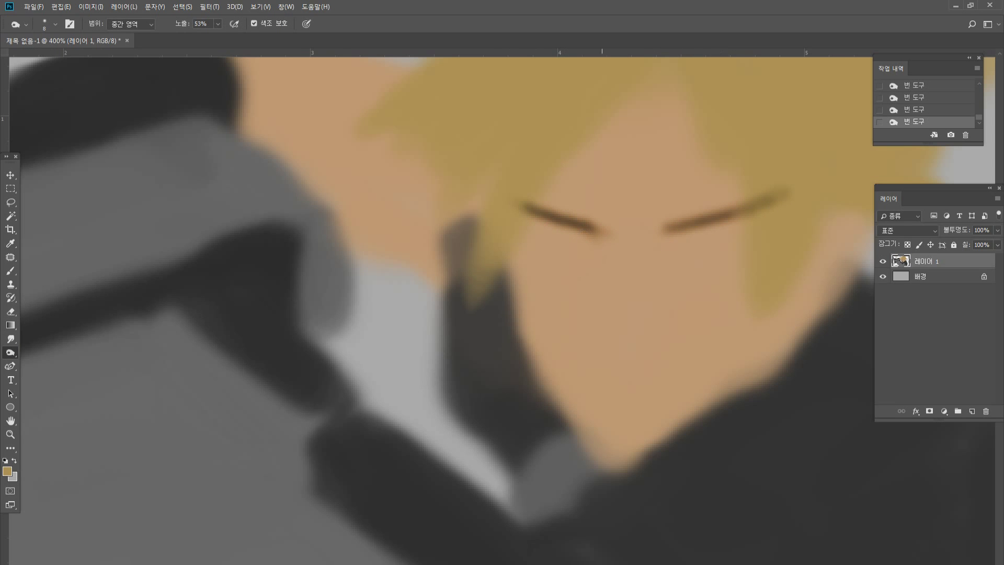
drag(522, 226, 585, 233)
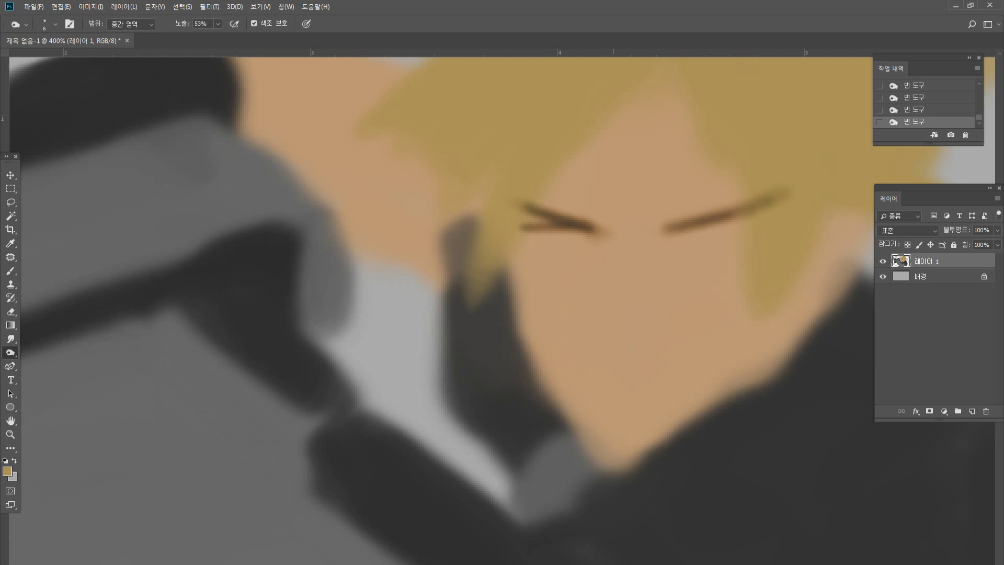
mouse_move(703, 224)
mouse_down()
mouse_move(771, 231)
mouse_move(708, 225)
mouse_move(780, 266)
mouse_move(782, 278)
mouse_up()
Smudge the lock hanging over the right cheek to blend it into the face below the eye.
click(12, 339)
drag(745, 267, 778, 280)
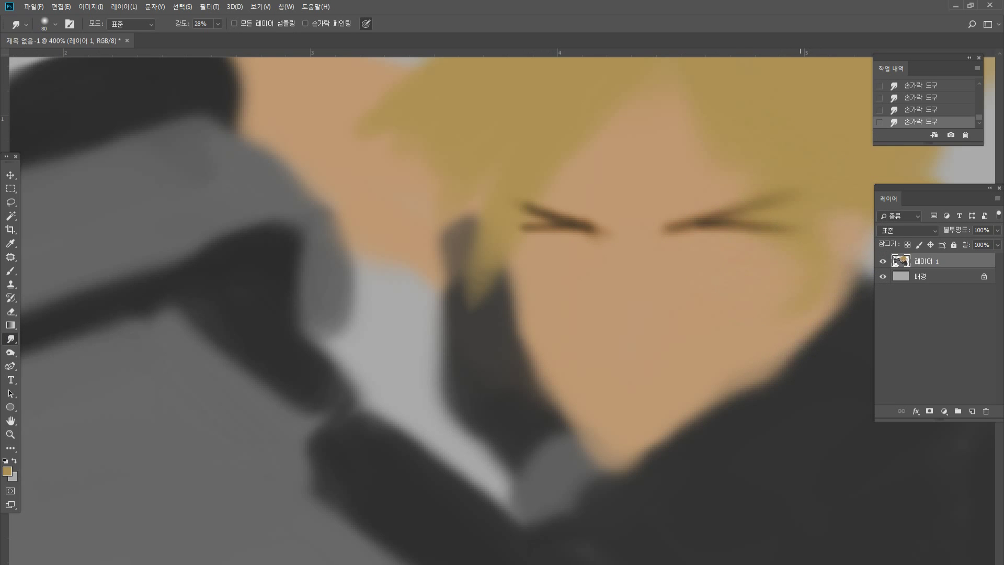
key(bracketleft)
Paint over the leftover lock on the right cheek with the sampled skin tone, using a larger brush.
click(11, 270)
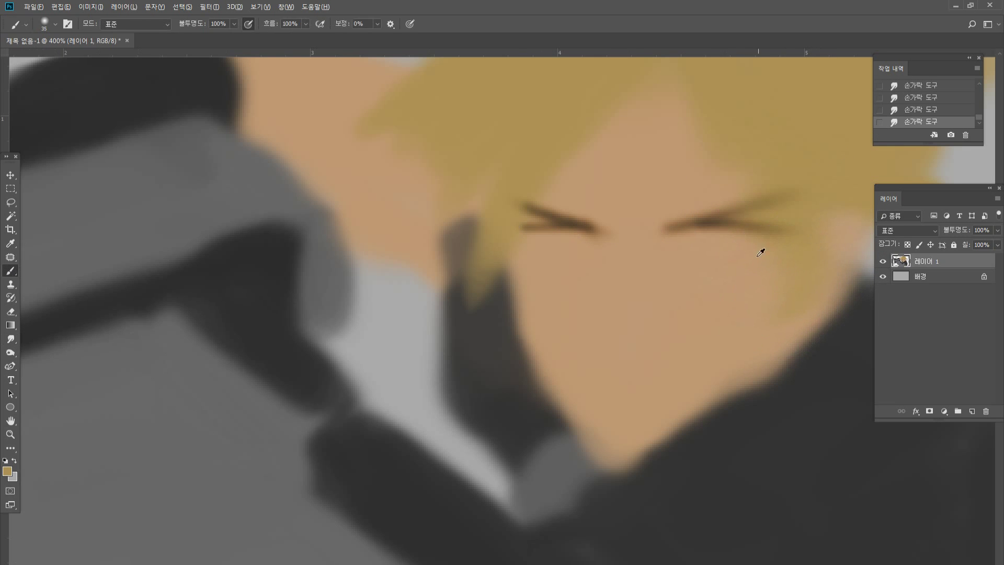
key(bracketright)
key(bracketright)
key(bracketright)
mouse_move(790, 303)
mouse_down()
mouse_move(773, 315)
mouse_move(790, 309)
mouse_move(782, 314)
mouse_up()
key(ctrl+z)
alt+click(759, 283)
drag(816, 277, 779, 325)
Reshape the right jawline and widen the chin with strokes of the sampled dark grey and skin tone.
alt+click(795, 370)
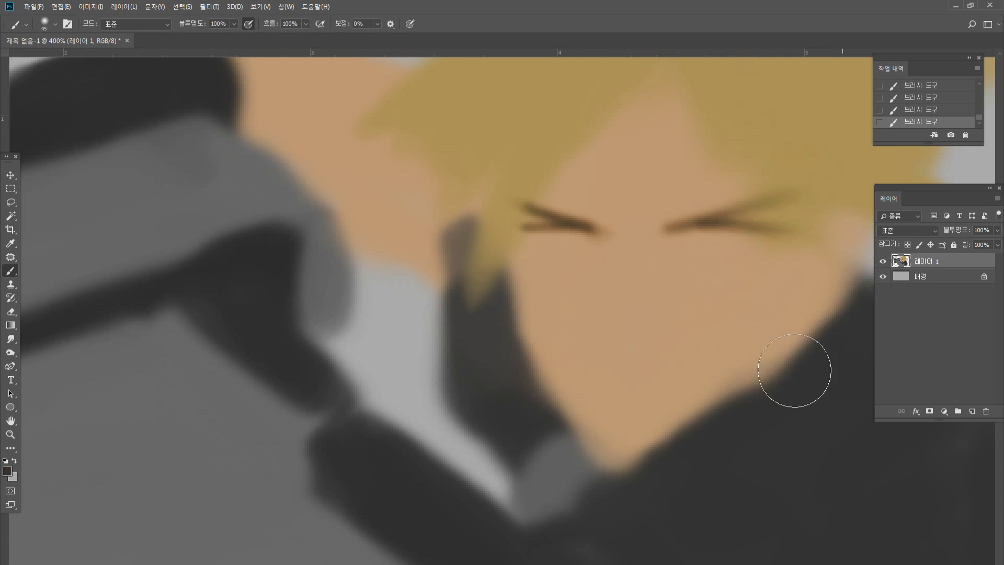
drag(795, 370, 774, 385)
alt+click(753, 324)
drag(781, 343, 715, 392)
mouse_move(805, 329)
mouse_down()
mouse_move(727, 400)
mouse_move(641, 455)
mouse_up()
mouse_move(719, 418)
mouse_down()
mouse_move(649, 447)
mouse_move(658, 440)
mouse_up()
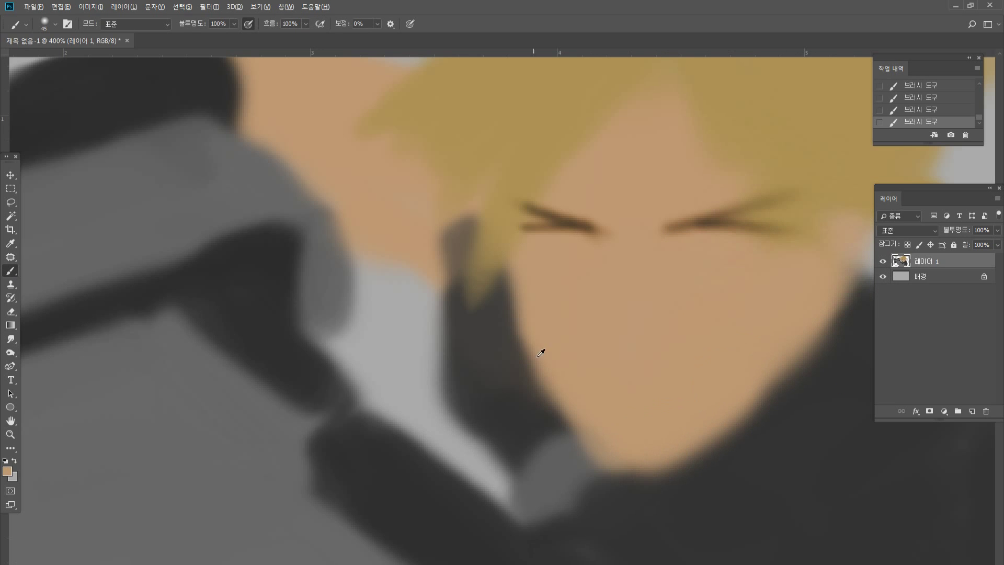
Refine the left cheek's contour with the sampled dark grey and pick up the skin tone again.
alt+click(515, 327)
drag(492, 266, 527, 386)
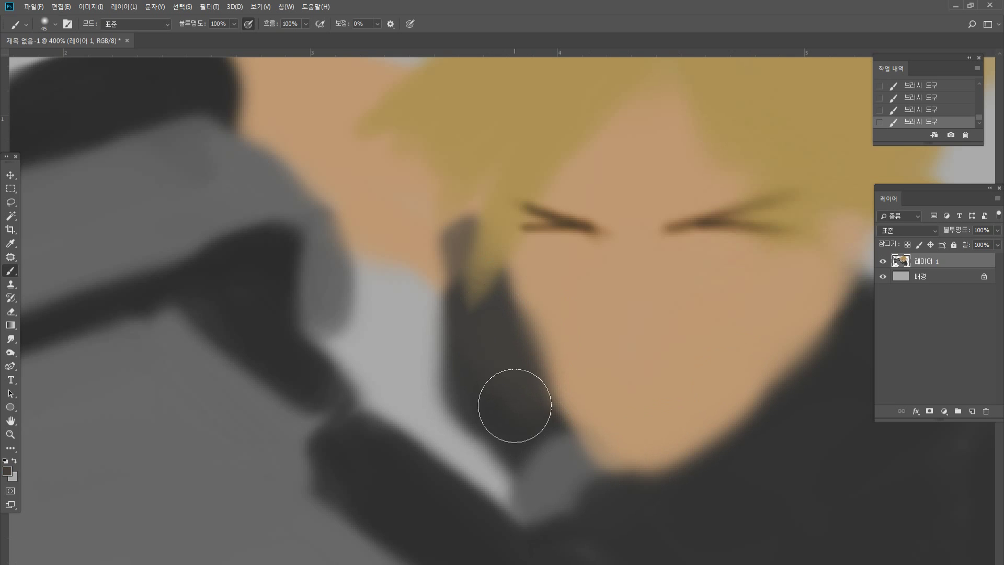
alt+click(565, 285)
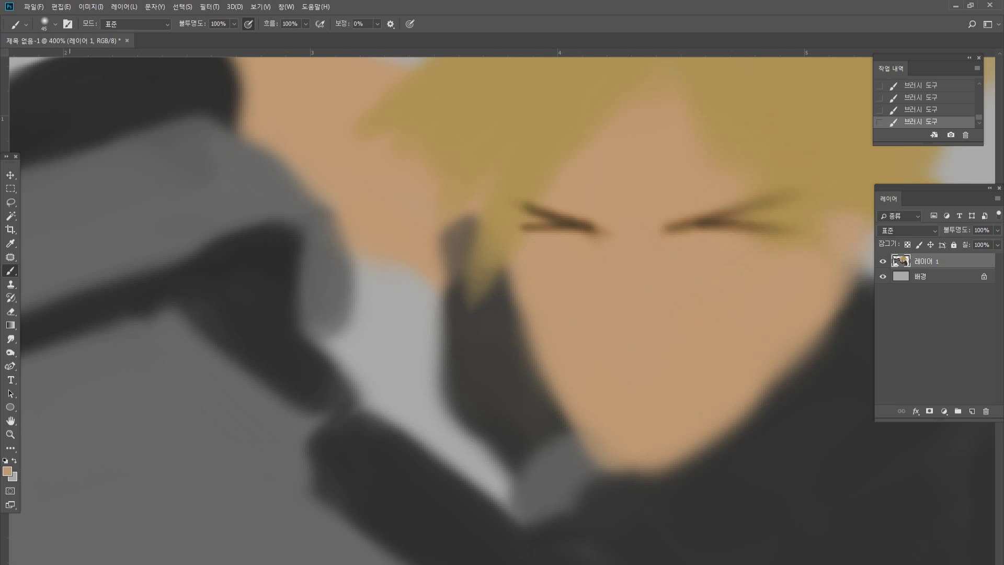
Burn the bridge and tip of the nose down from the left brow and a faint mouth line below it.
click(10, 353)
mouse_move(590, 229)
mouse_down()
mouse_move(616, 253)
mouse_move(622, 339)
mouse_move(613, 330)
mouse_move(610, 343)
mouse_move(610, 321)
mouse_move(607, 354)
mouse_move(643, 384)
mouse_move(625, 377)
mouse_move(674, 355)
mouse_move(625, 374)
mouse_move(659, 374)
mouse_move(680, 337)
mouse_up()
drag(619, 409, 683, 417)
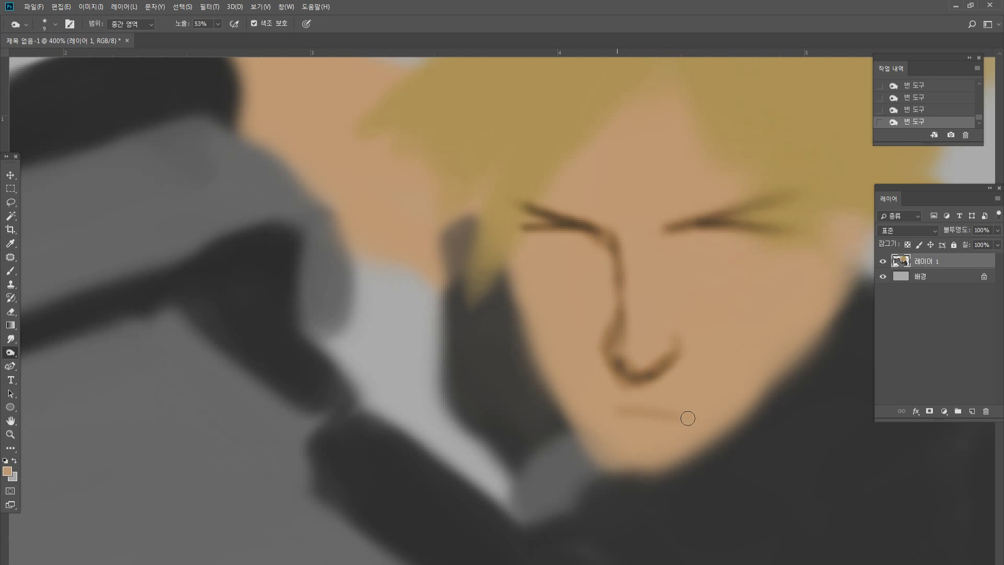
Redo the mouth line under the nose with the Burn tool and burn a short lower-lip shadow beneath it.
key(ctrl+z)
mouse_move(628, 411)
mouse_down()
mouse_move(609, 408)
mouse_move(714, 413)
mouse_up()
key(ctrl+z)
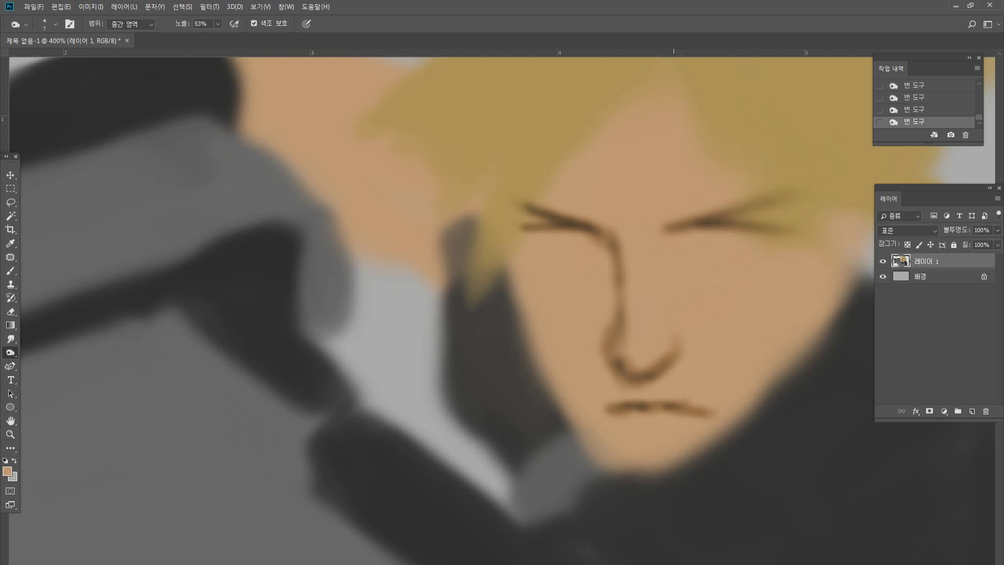
mouse_move(631, 438)
mouse_down()
mouse_move(690, 436)
mouse_move(627, 438)
mouse_move(668, 440)
mouse_up()
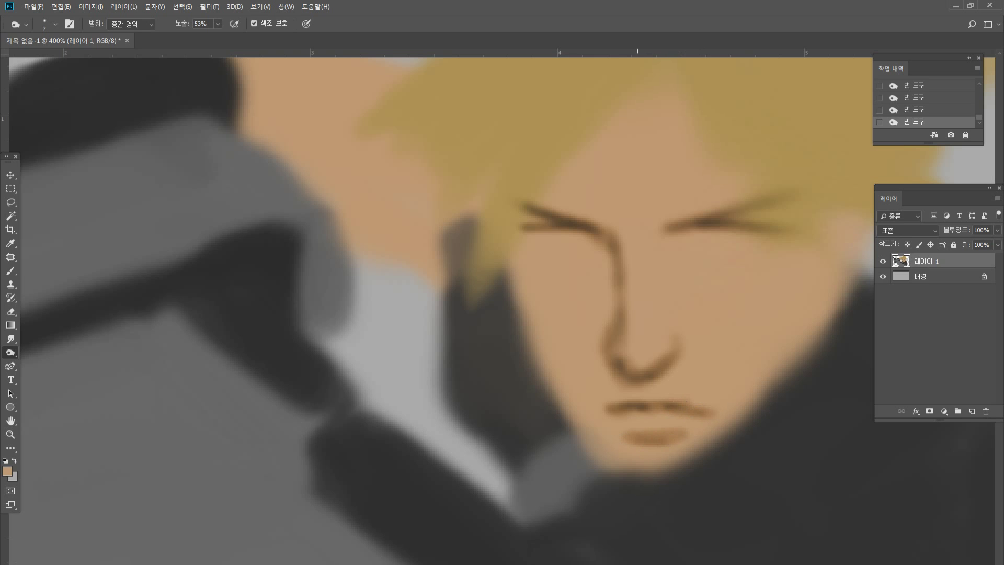
Repaint the grey patch beside the chin with sampled grey and trim its lower edge with the neighbouring dark grey.
click(11, 270)
alt+click(531, 440)
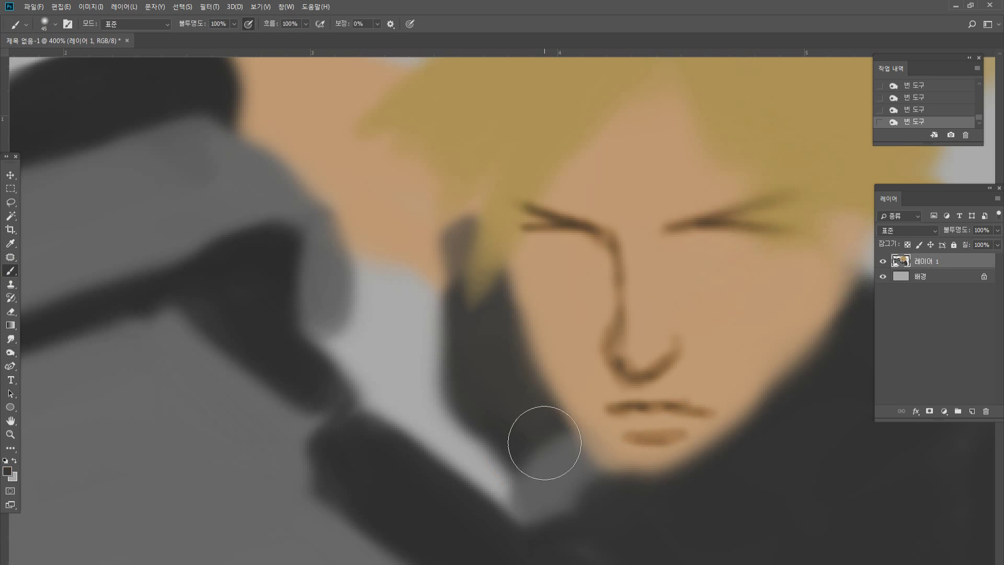
mouse_move(538, 443)
mouse_down()
mouse_move(550, 451)
mouse_move(547, 486)
mouse_move(528, 487)
mouse_move(524, 502)
mouse_move(544, 491)
mouse_up()
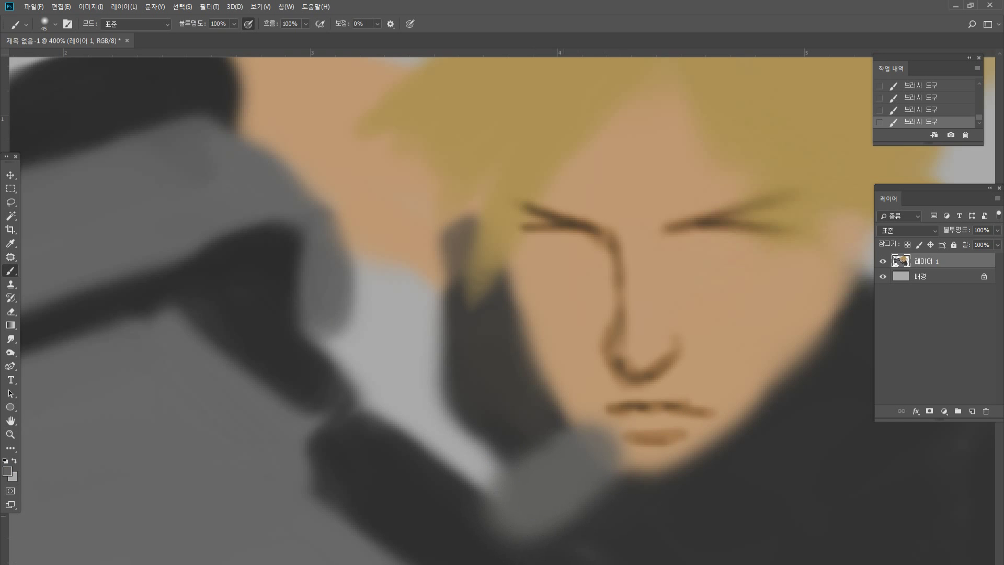
alt+click(476, 524)
drag(480, 517, 523, 545)
Paint thin blond strands down the left cheek and a wider blond lock in front of the right ear.
double_click(10, 434)
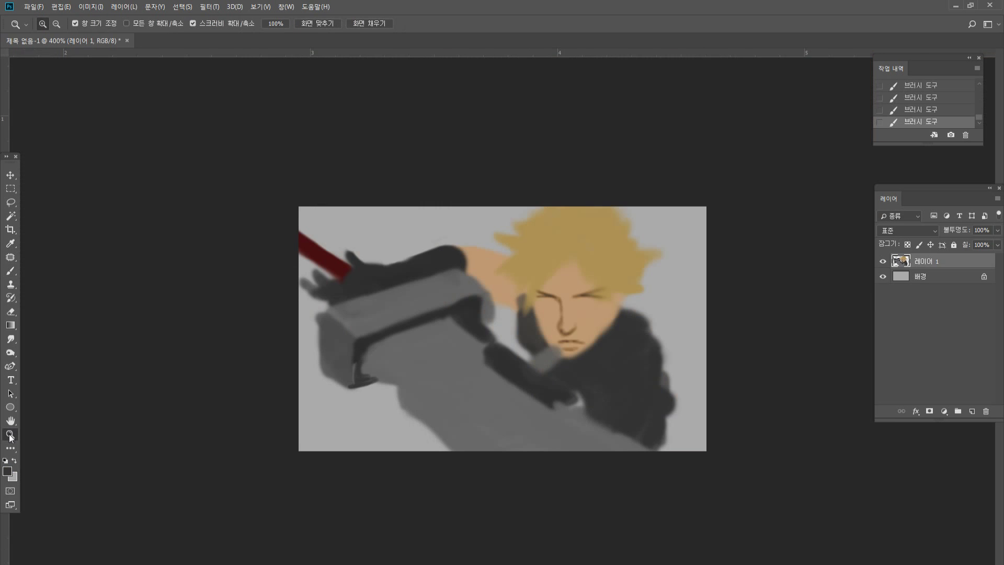
click(497, 319)
click(684, 280)
click(603, 314)
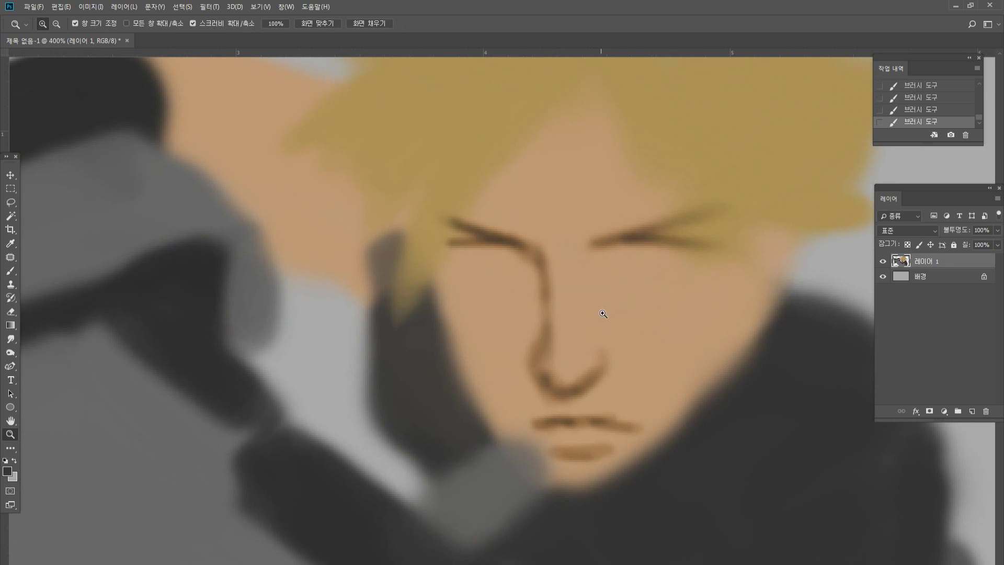
key(b)
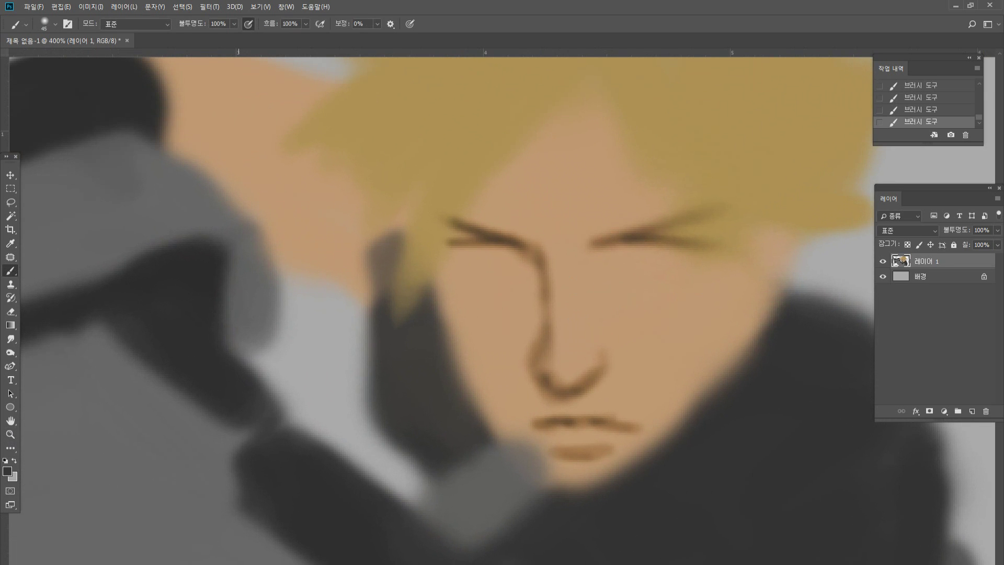
key(bracketleft)
key(bracketleft)
drag(432, 288, 440, 387)
key(bracketleft)
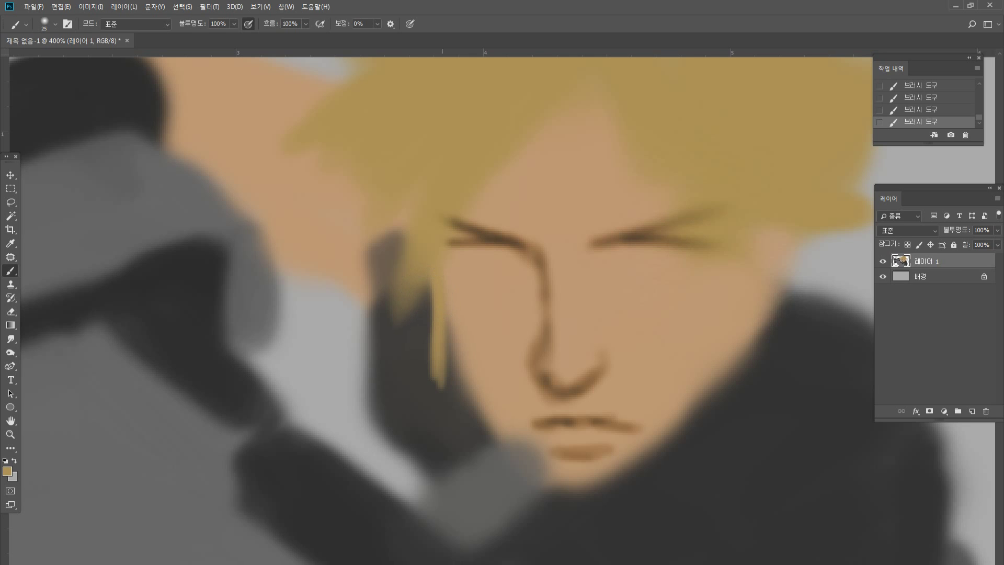
mouse_move(421, 283)
mouse_down()
mouse_move(449, 397)
mouse_move(473, 426)
mouse_up()
drag(423, 280, 457, 397)
drag(418, 275, 476, 418)
key(bracketright)
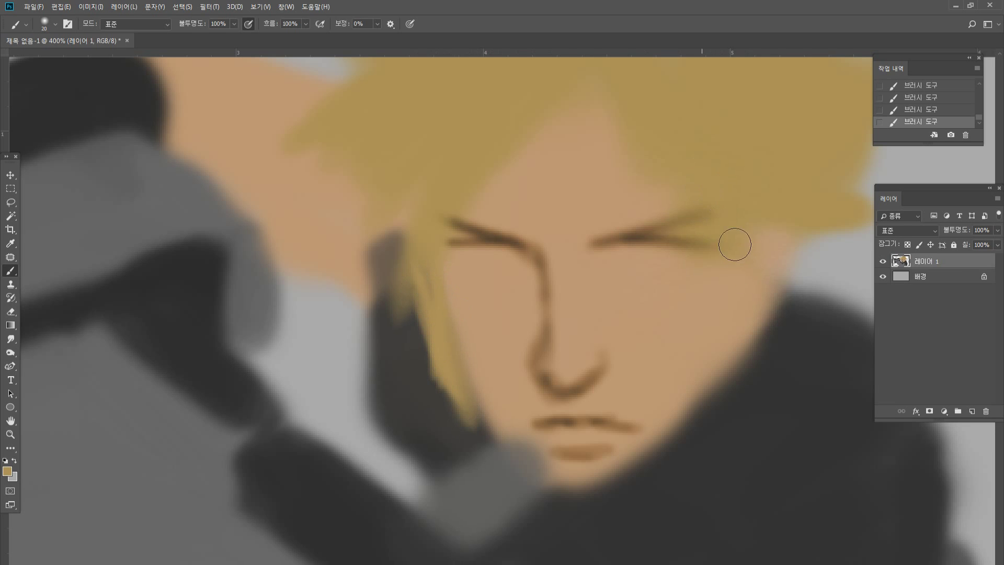
mouse_move(742, 261)
mouse_down()
mouse_move(776, 324)
mouse_move(798, 309)
mouse_up()
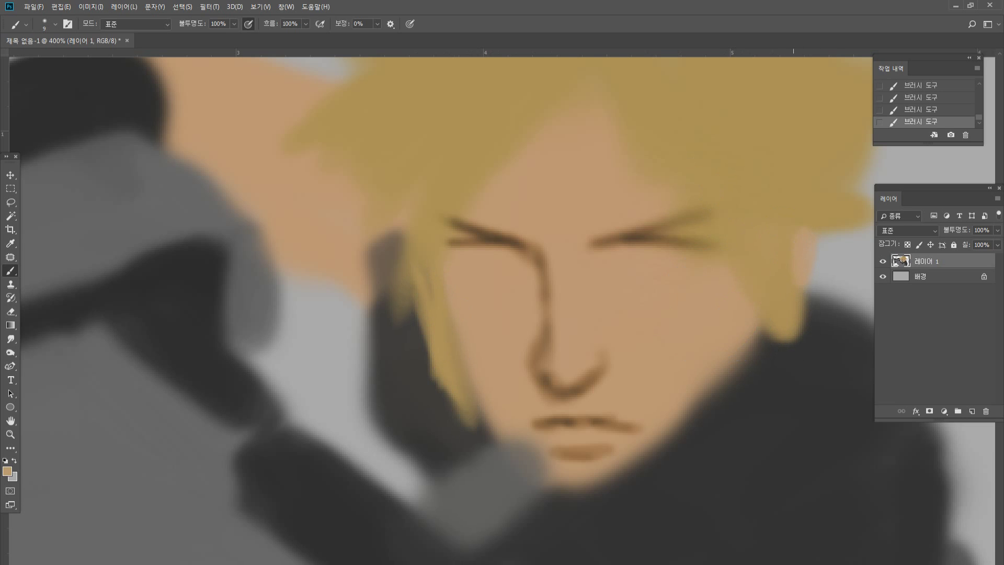
Darken the inner ends of both eyebrows with sampled dark brown.
alt+click(639, 249)
mouse_move(639, 249)
mouse_down()
mouse_move(648, 235)
mouse_move(605, 246)
mouse_move(628, 246)
mouse_up()
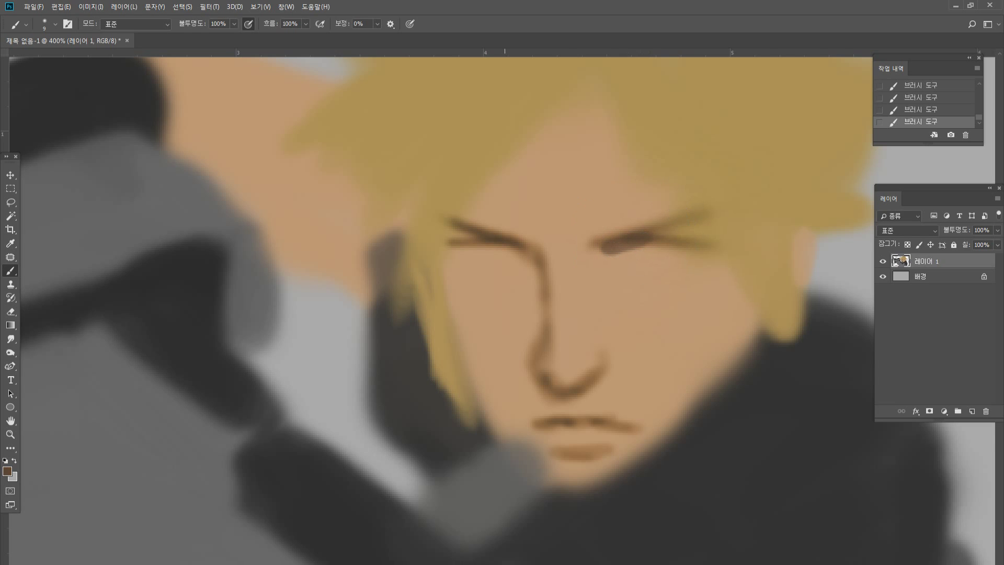
mouse_move(514, 247)
mouse_down()
mouse_move(520, 253)
mouse_move(497, 240)
mouse_up()
Thicken the nose bridge line with sampled brown, try a skin-tone stroke along it and undo that stroke.
alt+click(562, 264)
alt+click(539, 257)
drag(543, 261, 550, 367)
alt+click(562, 273)
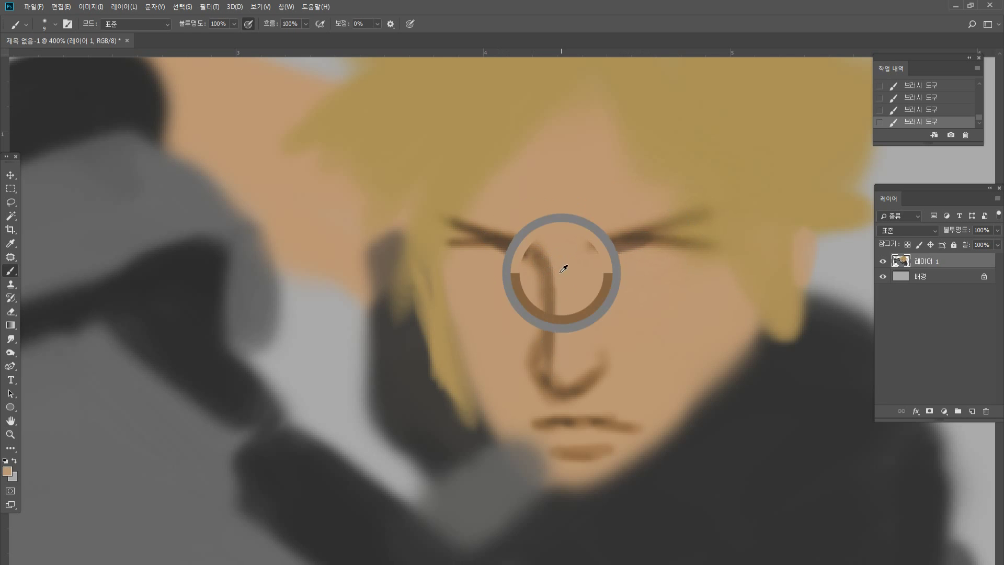
drag(556, 262, 558, 351)
key(ctrl+alt+z)
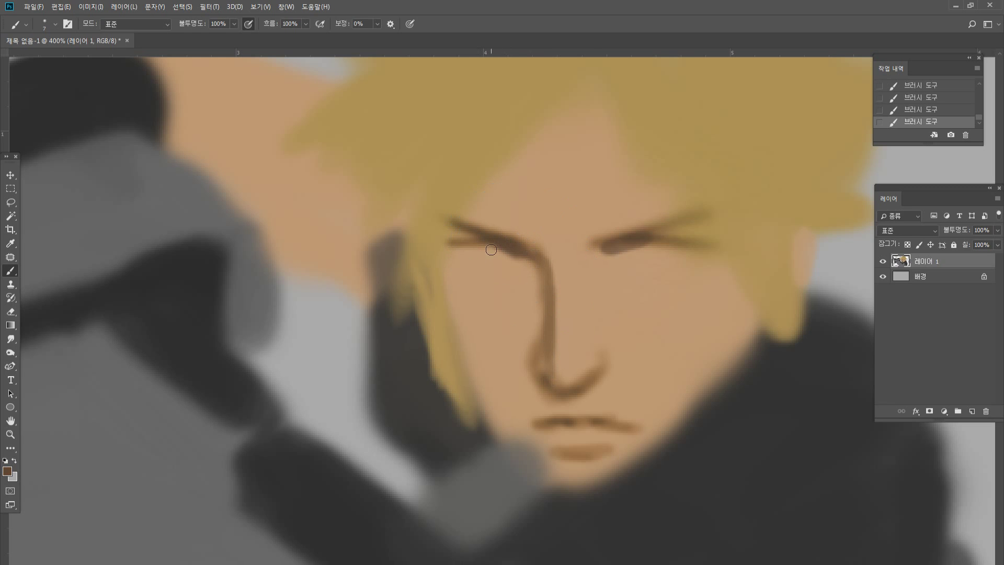
Outline the upper and lower lids of both eyes under the brows with a small dark brown brush.
mouse_move(499, 250)
mouse_down()
mouse_move(460, 251)
mouse_move(495, 251)
mouse_up()
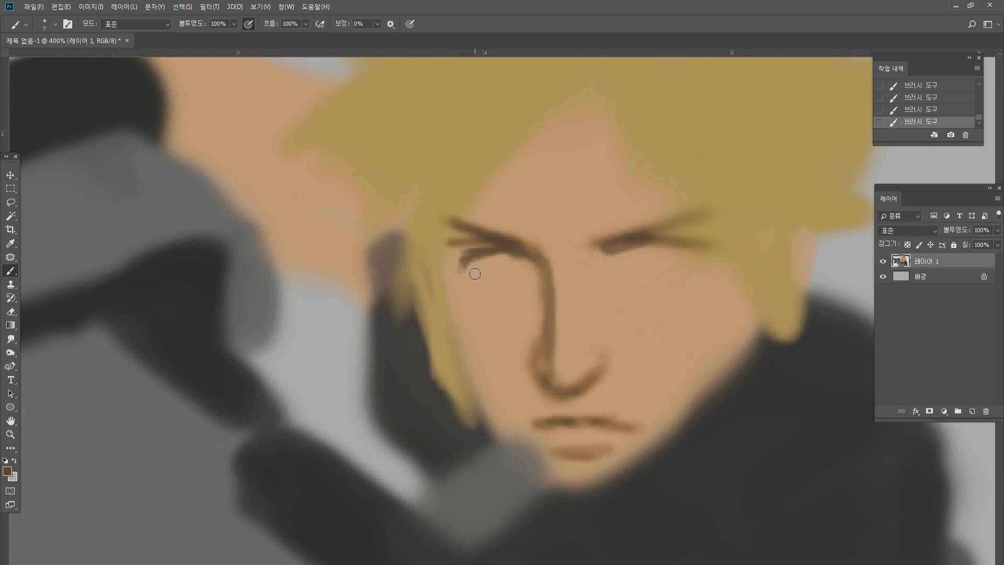
mouse_move(459, 259)
mouse_down()
mouse_move(463, 274)
mouse_move(480, 282)
mouse_up()
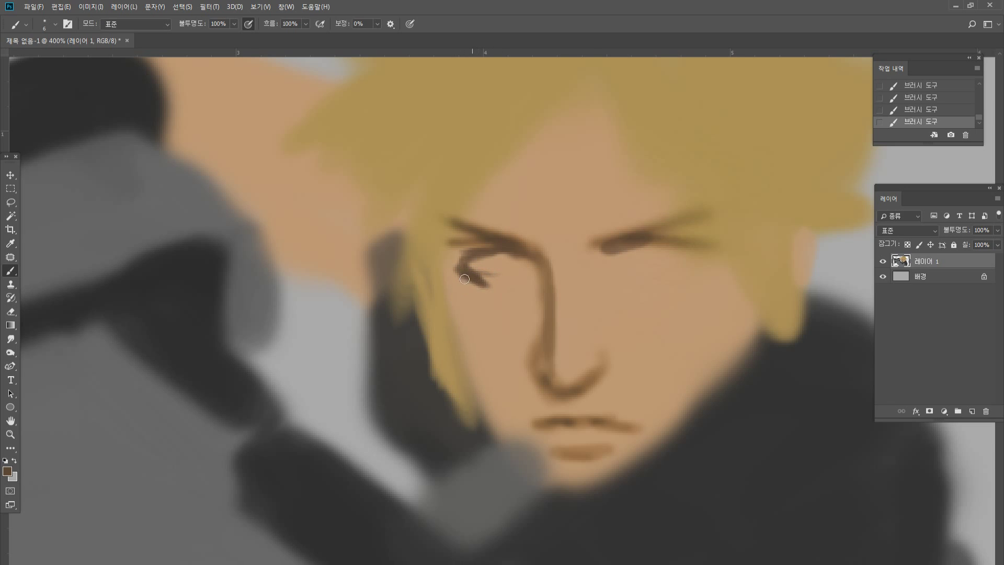
drag(465, 278, 539, 271)
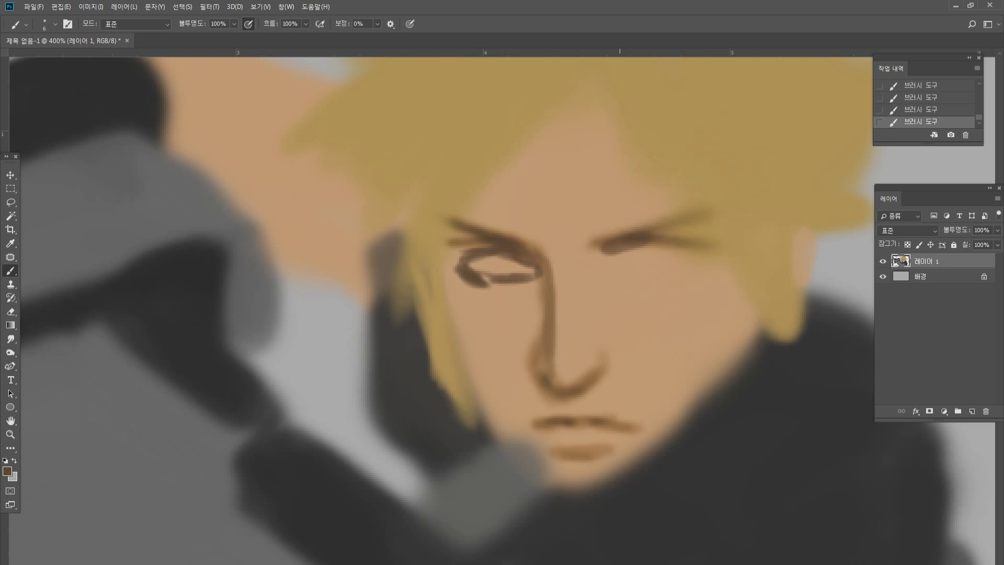
mouse_move(617, 261)
mouse_down()
mouse_move(630, 248)
mouse_move(613, 256)
mouse_move(714, 244)
mouse_up()
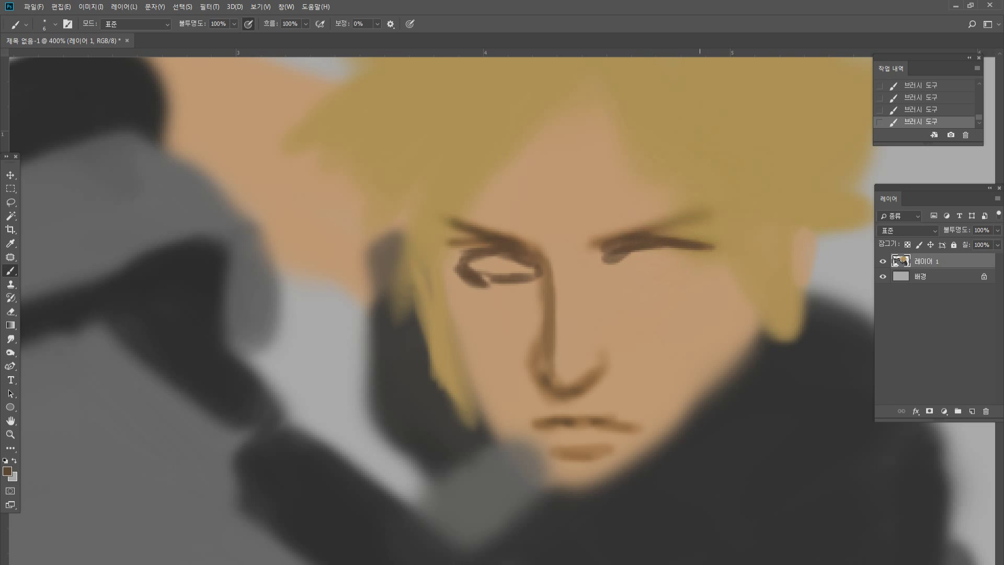
mouse_move(631, 250)
mouse_down()
mouse_move(618, 261)
mouse_move(638, 273)
mouse_move(683, 269)
mouse_move(702, 255)
mouse_move(661, 273)
mouse_move(607, 269)
mouse_up()
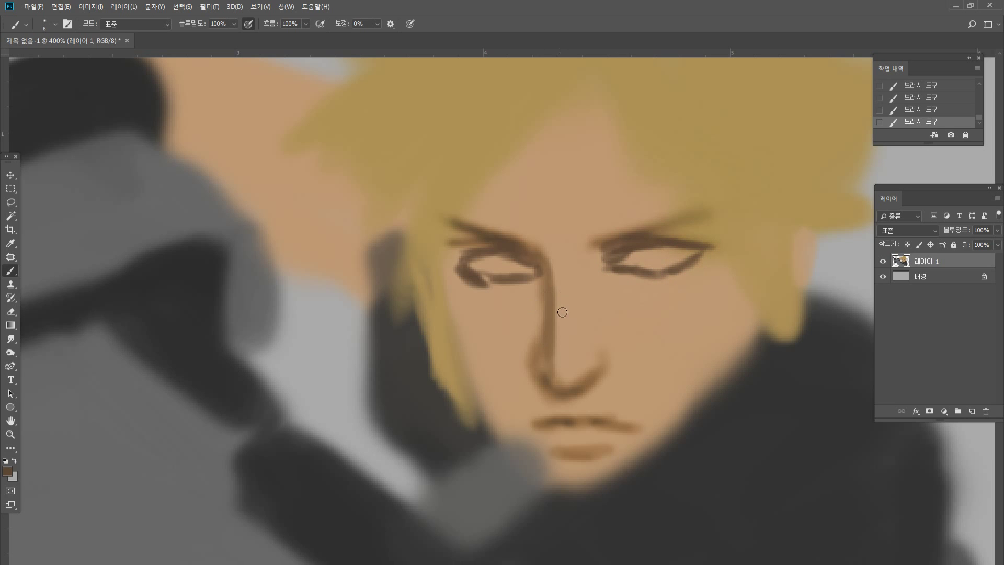
Blend the nose bridge line with sampled brown and skin tones and strengthen the nostril curve at the tip.
alt+click(542, 287)
drag(538, 314, 554, 355)
alt+click(551, 270)
drag(552, 265, 557, 374)
alt+click(554, 312)
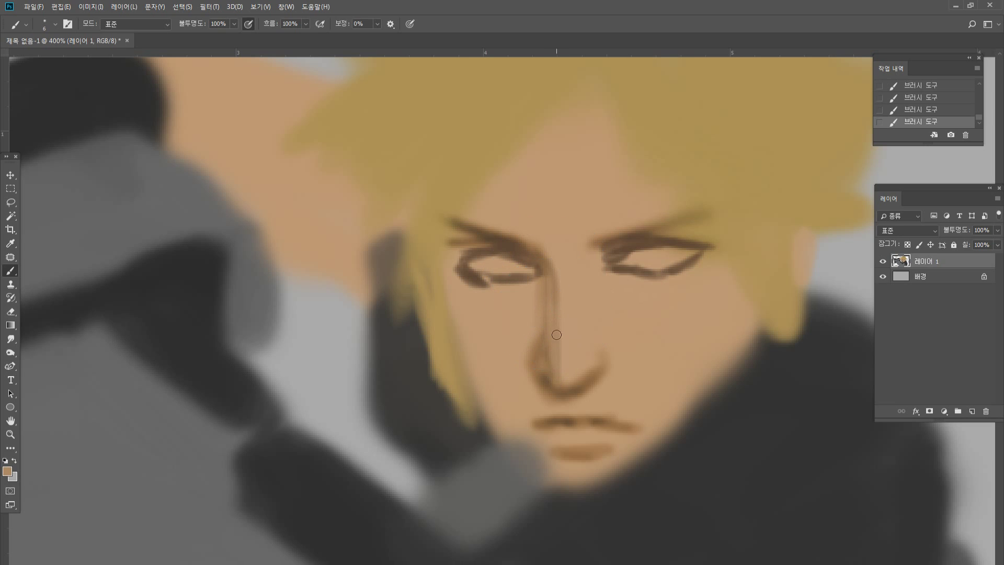
alt+click(544, 375)
drag(582, 386, 602, 369)
Set the foreground colour to dark grey 2f2f2f sampled from the glove.
alt+click(219, 373)
click(8, 471)
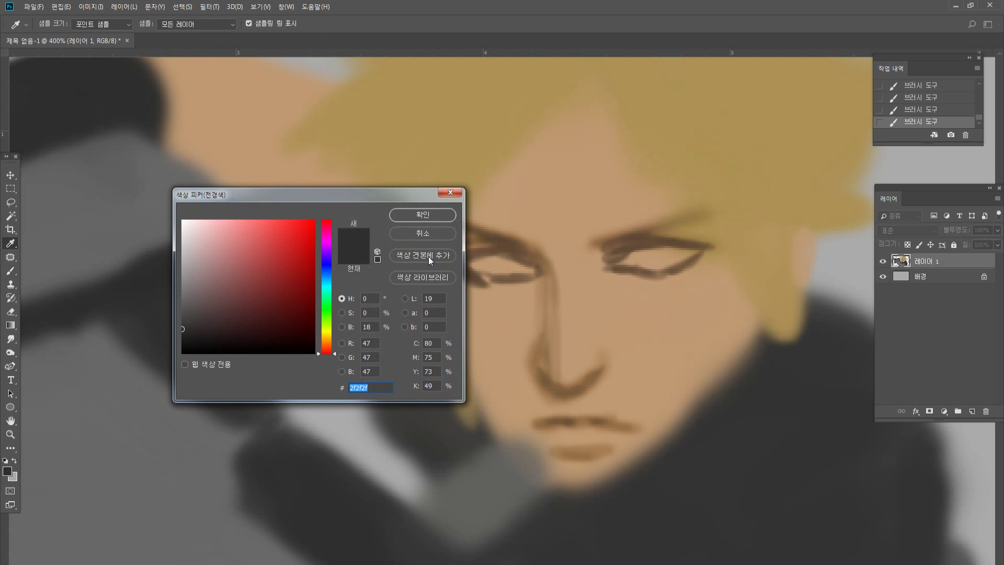
click(424, 215)
Fill in the irises of both eyes with brown sampled from the surrounding lid lines.
double_click(12, 435)
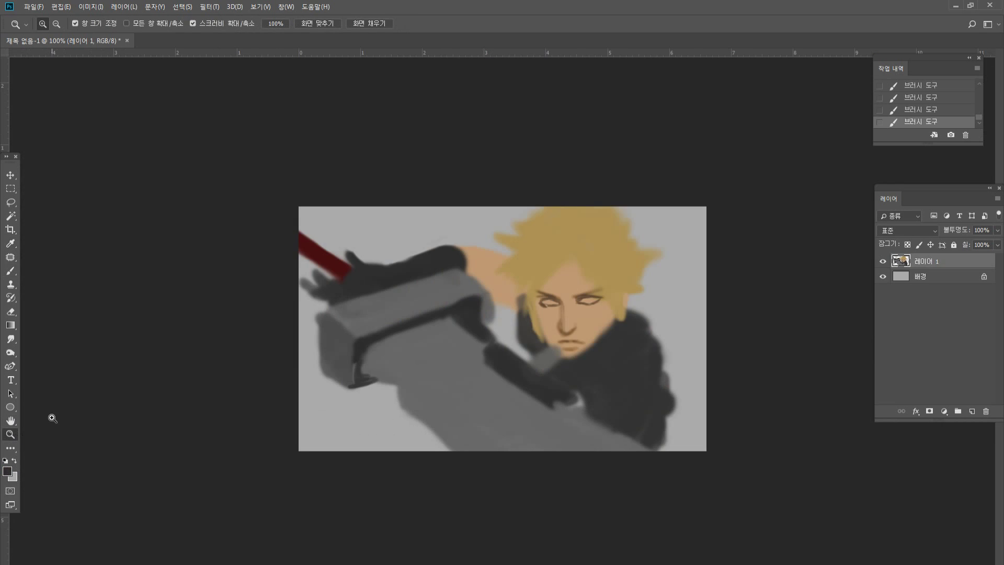
click(610, 324)
click(623, 317)
click(710, 281)
click(745, 254)
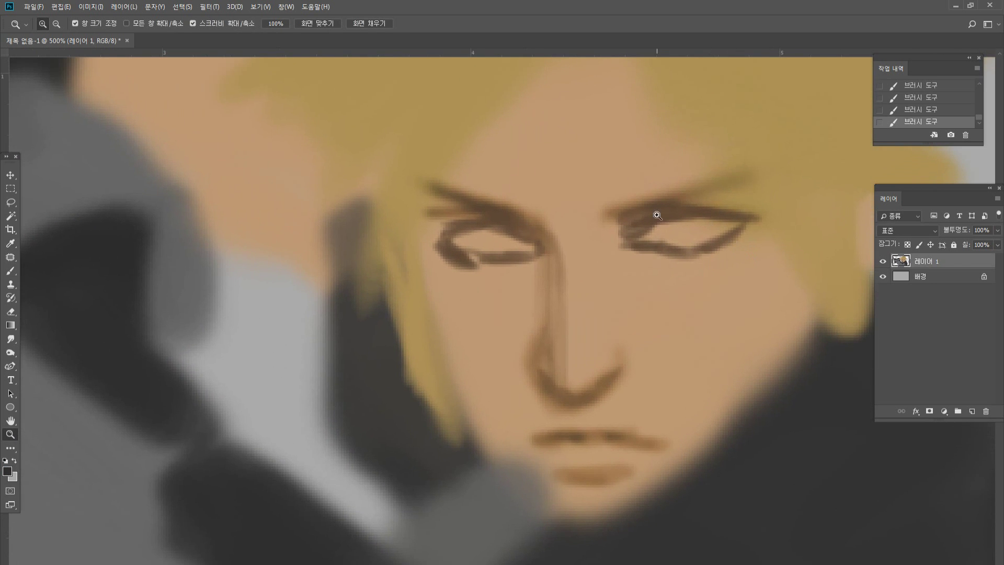
click(10, 270)
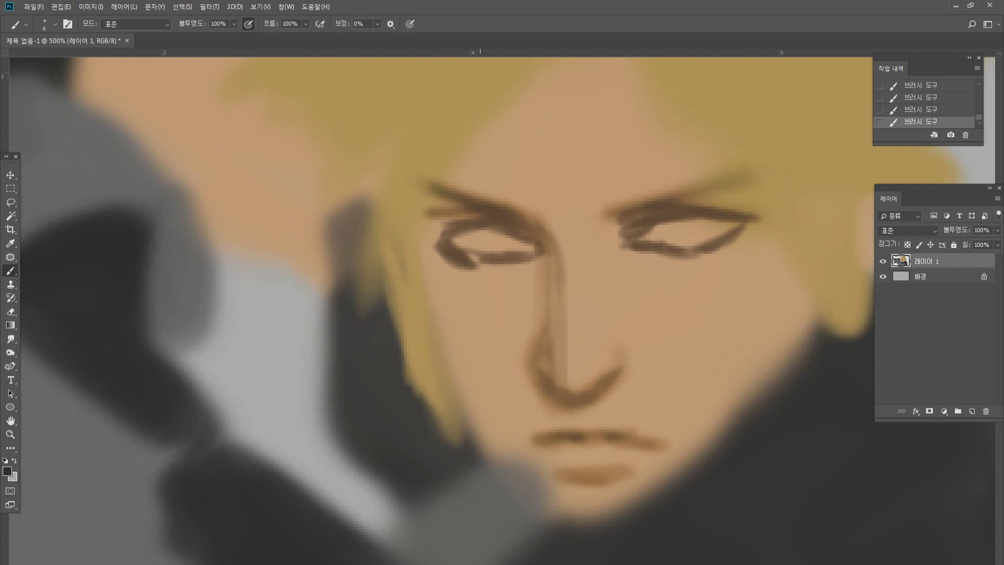
alt+click(529, 228)
mouse_move(494, 233)
mouse_down()
mouse_move(512, 249)
mouse_move(524, 240)
mouse_up()
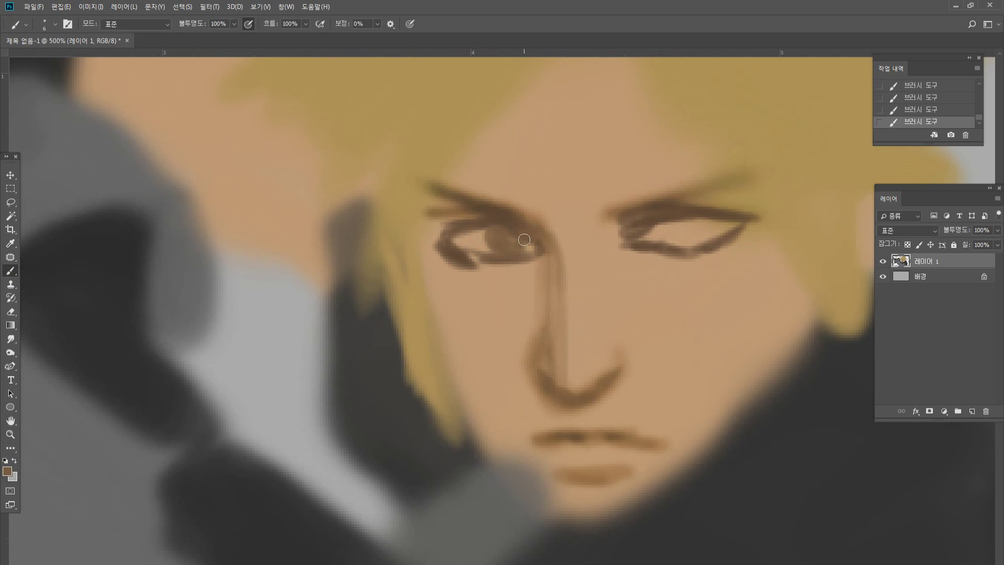
alt+click(683, 210)
mouse_move(685, 223)
mouse_down()
mouse_move(689, 233)
mouse_move(715, 231)
mouse_up()
alt+click(615, 212)
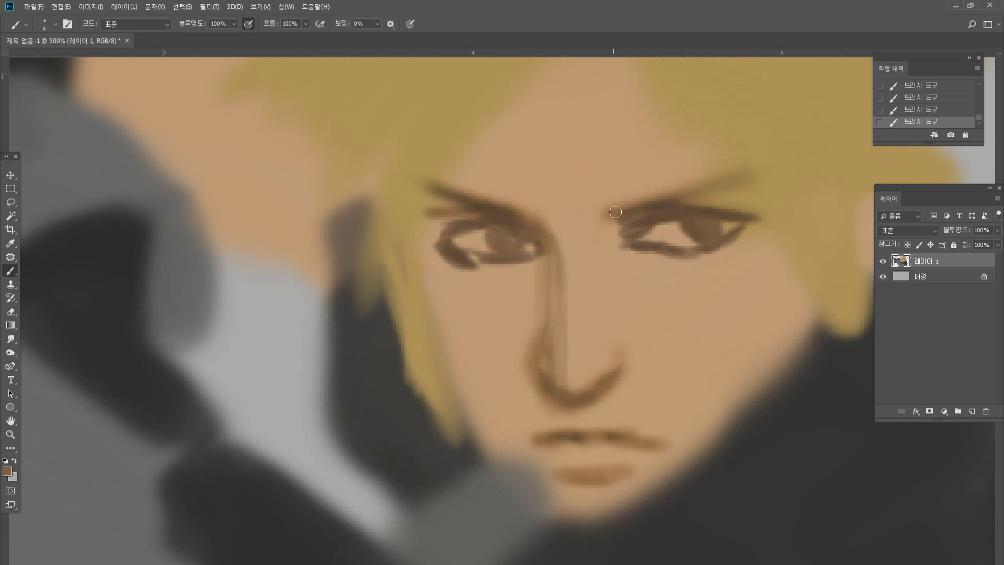
Check how the face reads in the whole composition and then up close.
click(10, 435)
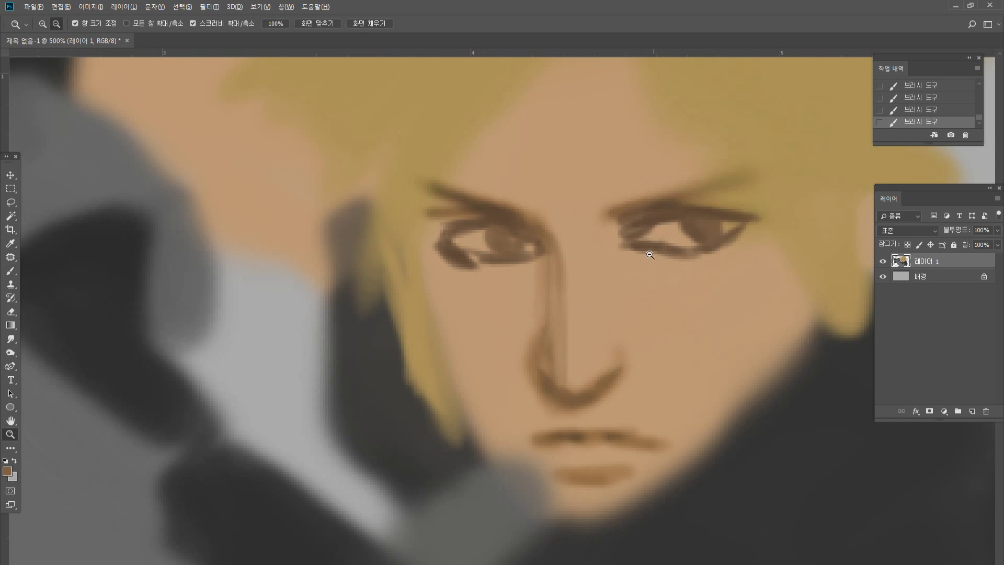
alt+click(672, 249)
alt+click(675, 247)
alt+click(712, 157)
alt+click(712, 158)
alt+click(497, 277)
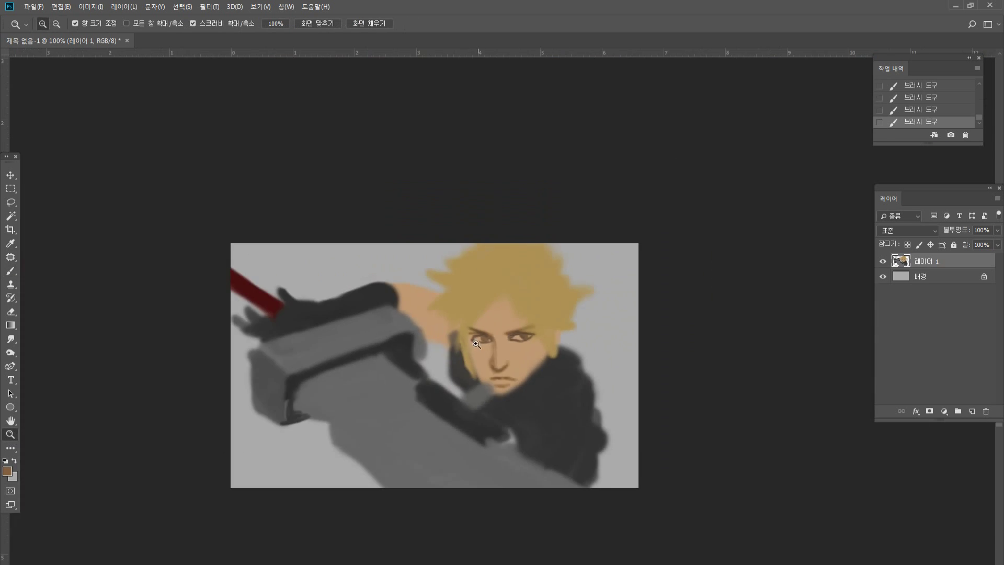
click(467, 359)
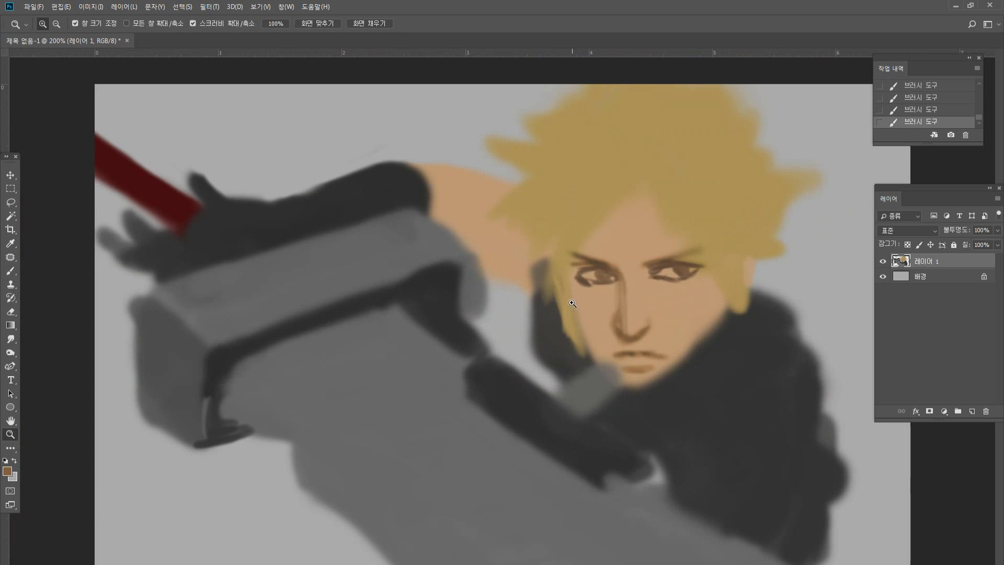
click(581, 302)
click(753, 230)
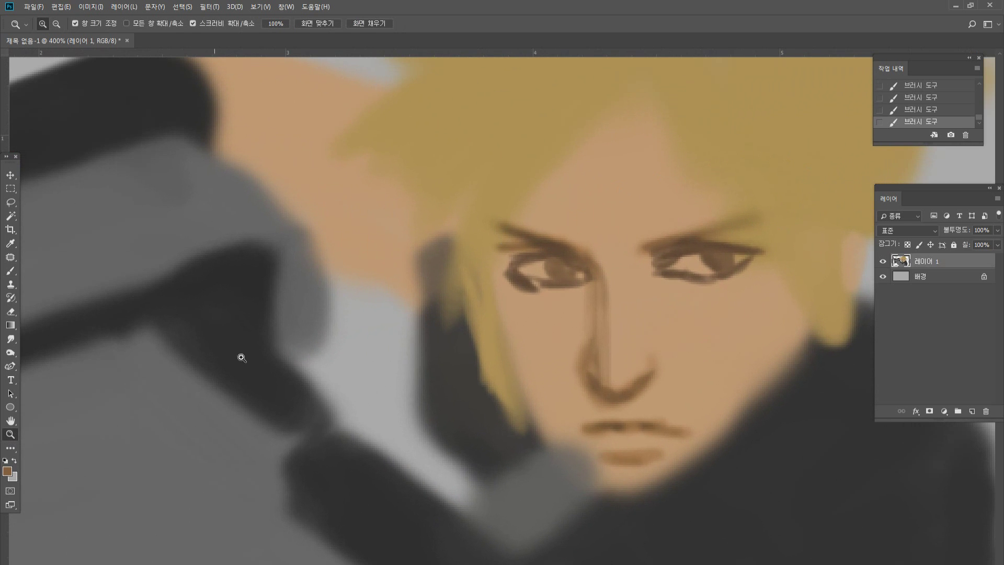
Select the face from the forehead to the chin with a freehand Lasso feathered by 15 px.
key(h)
drag(496, 226, 414, 259)
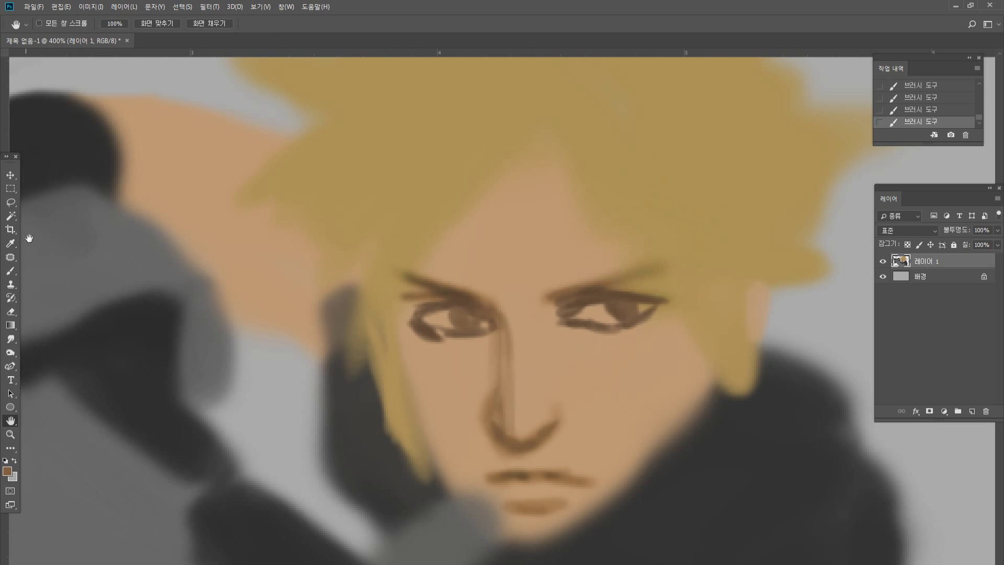
click(14, 202)
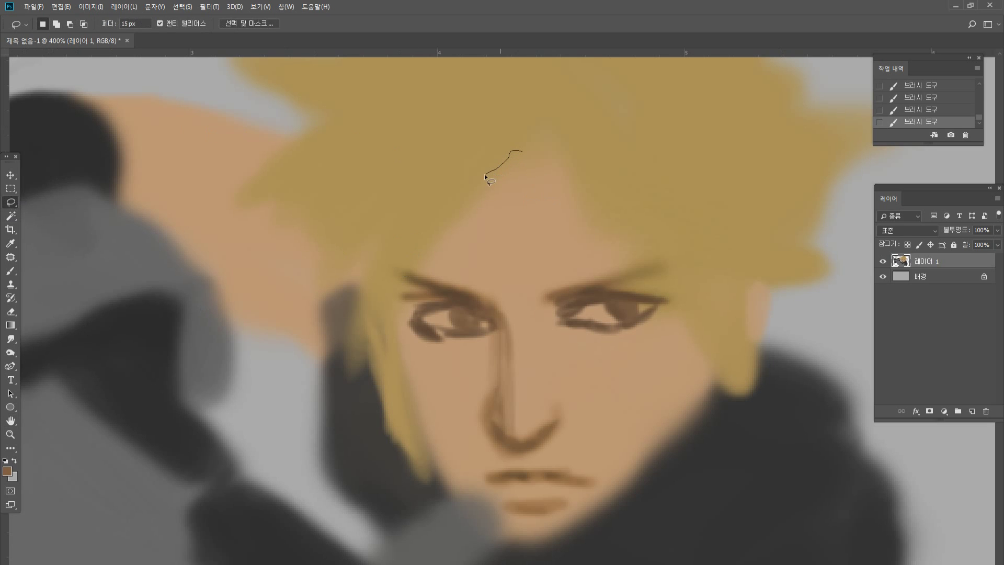
mouse_move(485, 177)
mouse_down()
mouse_move(421, 254)
mouse_move(634, 475)
mouse_move(515, 170)
mouse_up()
mouse_move(473, 228)
mouse_down()
mouse_move(574, 460)
mouse_move(576, 444)
mouse_up()
mouse_move(476, 405)
mouse_down()
mouse_move(513, 505)
mouse_move(628, 434)
mouse_up()
Free-transform a copy of the selected face, scaling it down slightly and repositioning it within the hair and jaw outline.
click(12, 175)
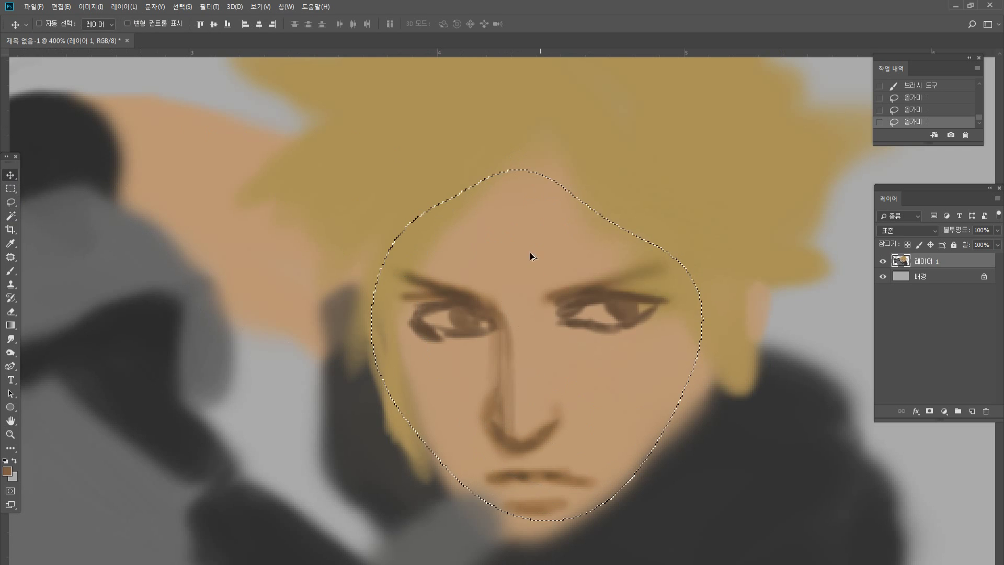
key(ctrl+alt+t)
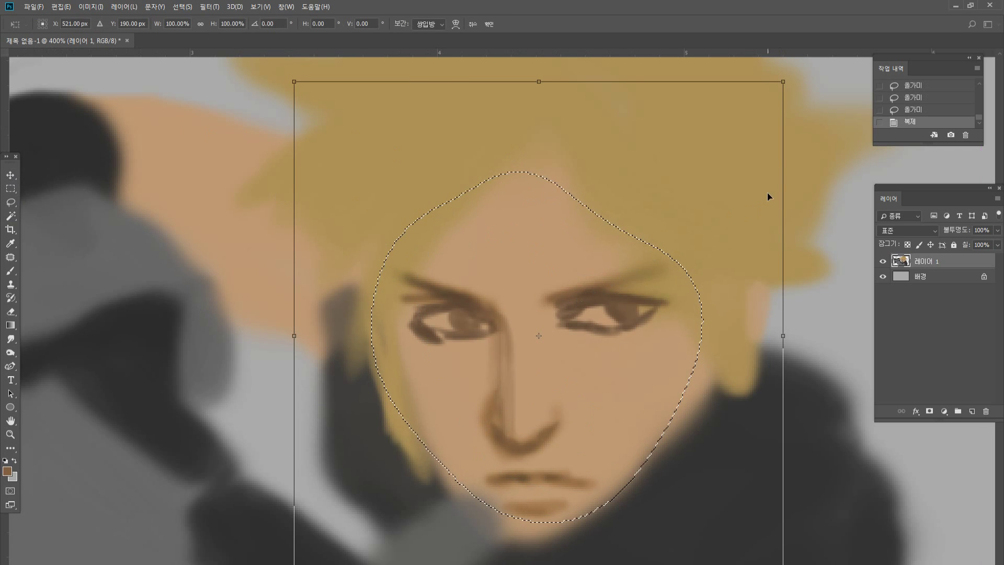
drag(783, 82, 772, 92)
drag(735, 140, 738, 128)
drag(768, 85, 761, 96)
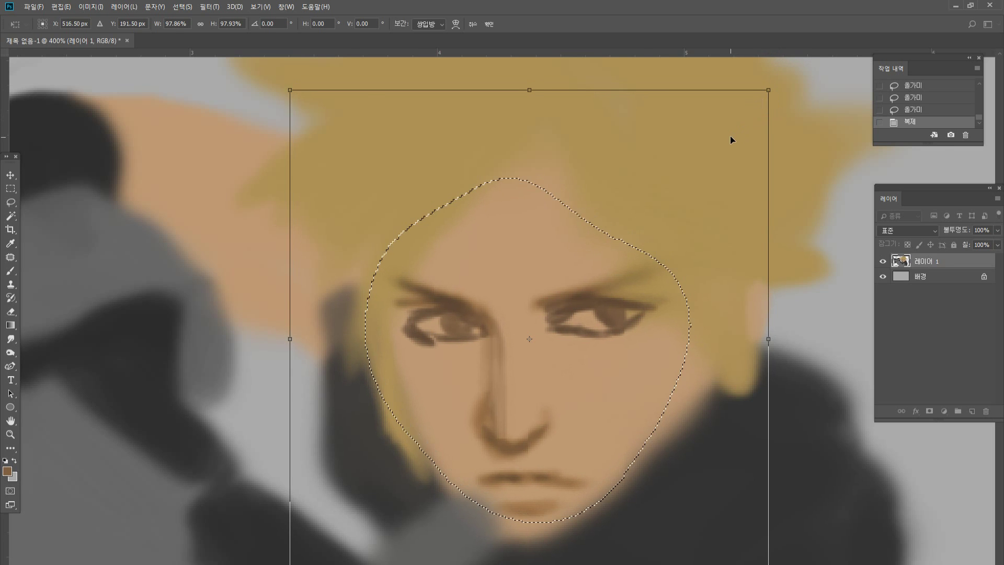
drag(730, 136, 735, 133)
drag(775, 86, 759, 100)
drag(741, 119, 778, 96)
key(Return)
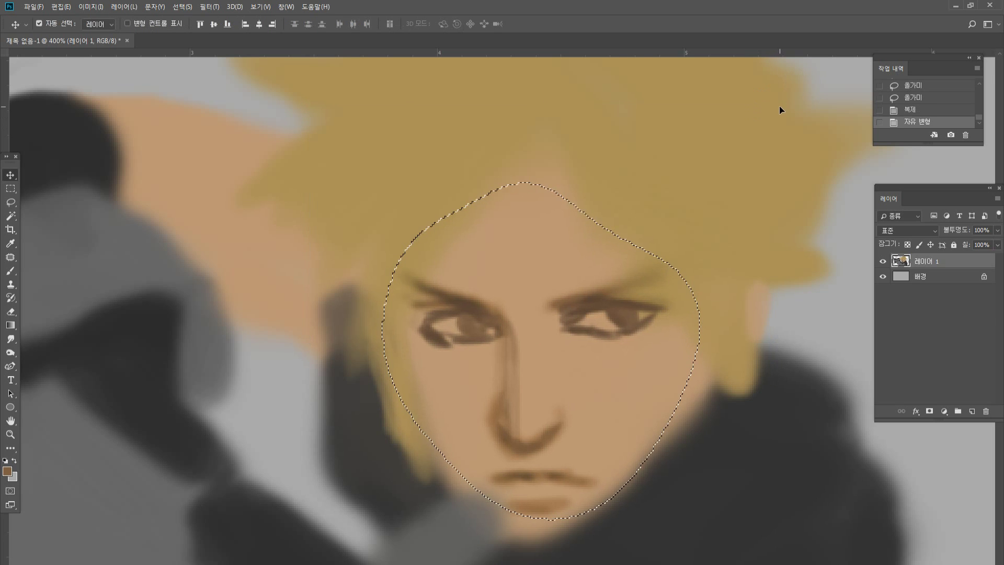
Restore the face selection, nudge the selected face slightly up and to the left, and deselect it.
key(ctrl+d)
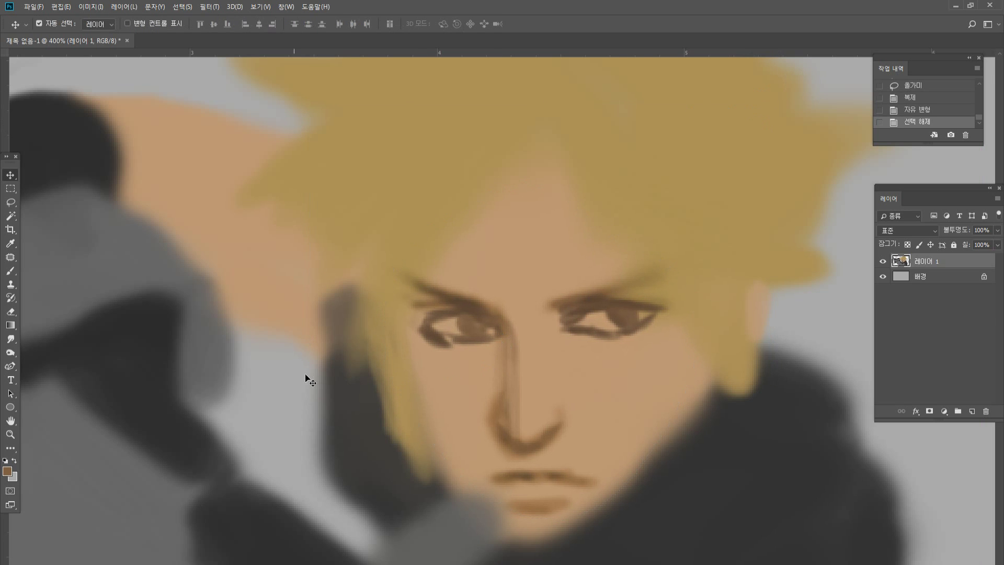
double_click(10, 434)
drag(556, 291, 577, 276)
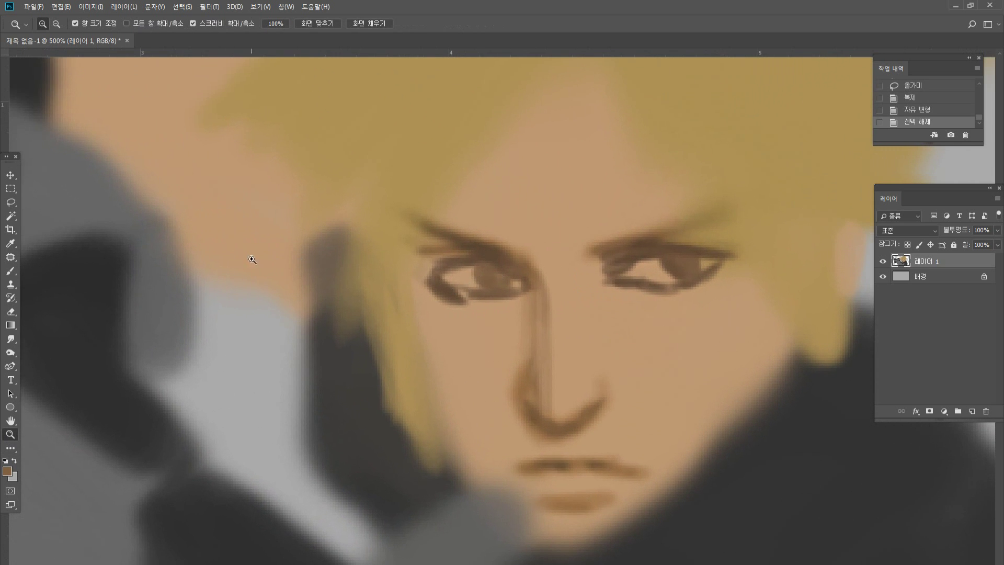
key(ctrl+z)
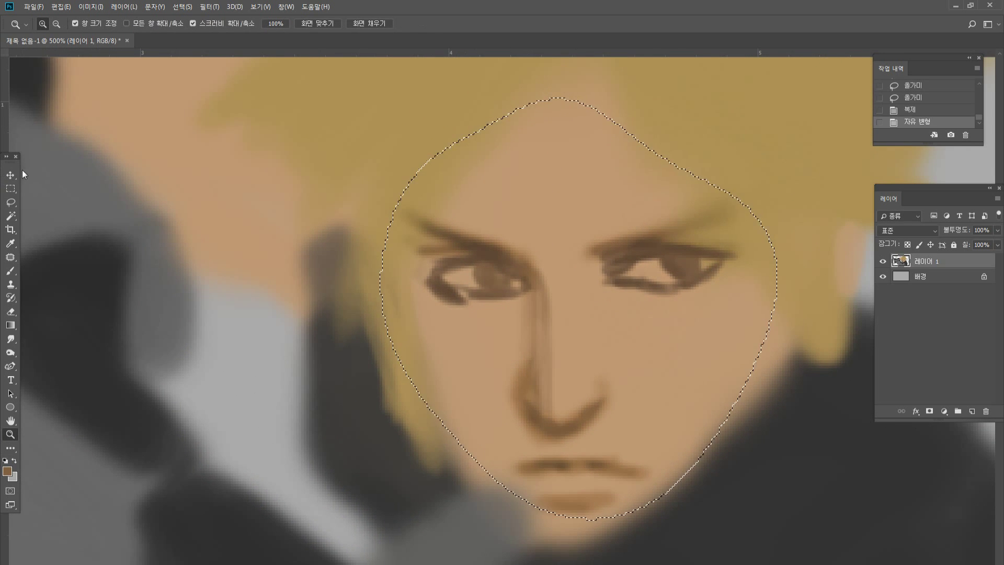
click(10, 174)
drag(590, 296, 585, 293)
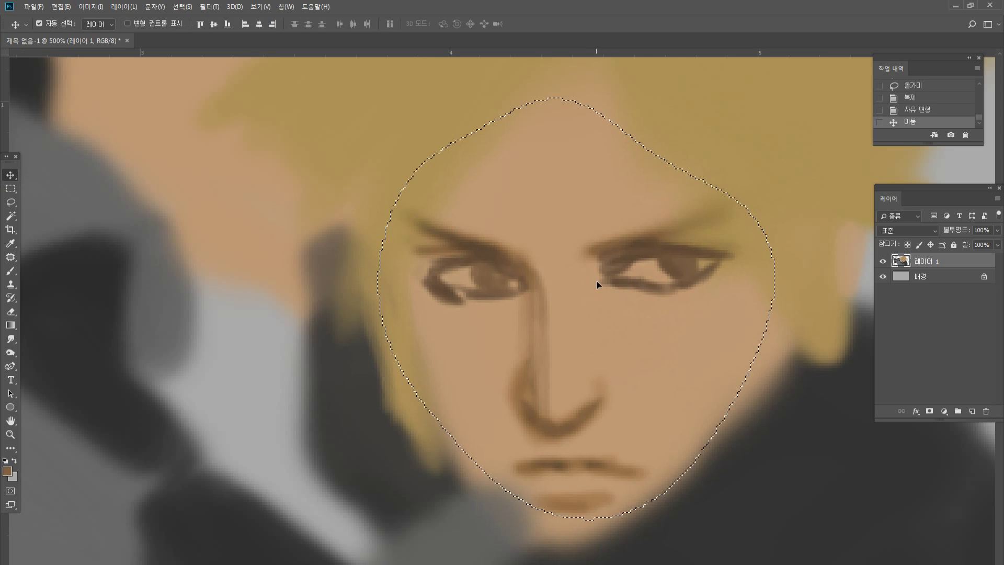
key(ctrl+d)
Paint the whites of both eyes with light grey sampled from the background using the Brush.
key(b)
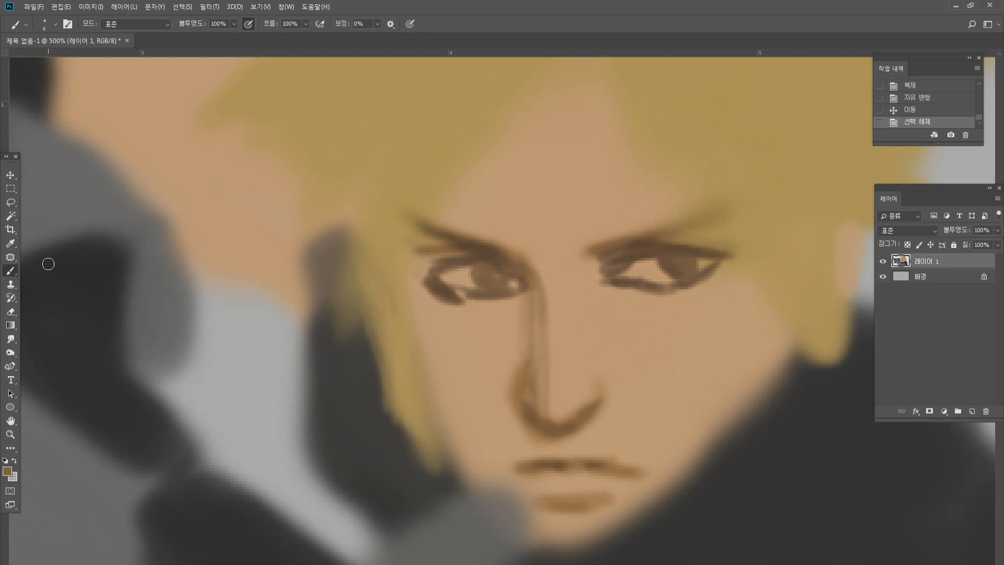
alt+shift+right_click(291, 359)
click(471, 275)
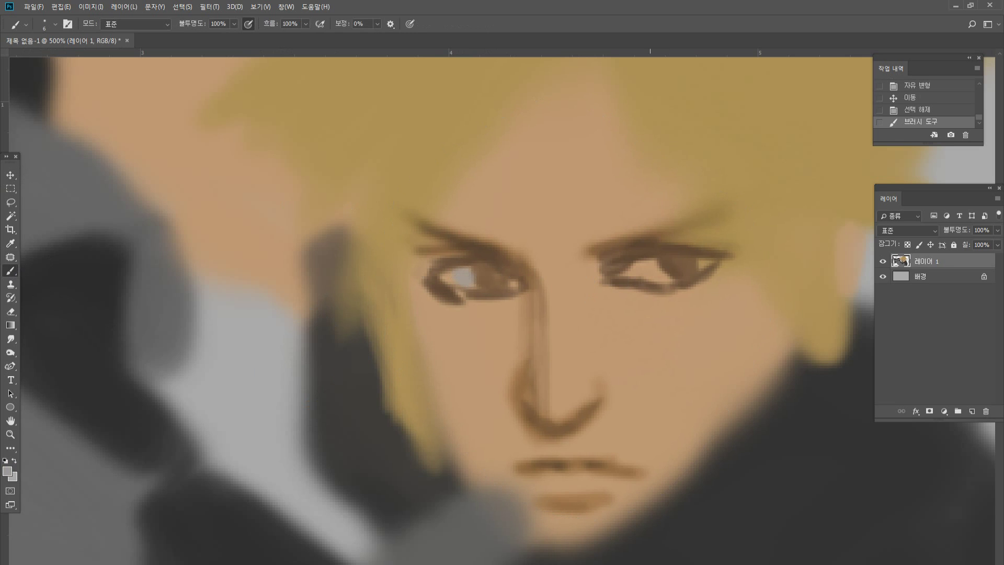
click(654, 269)
Set the foreground colour to blue #2558b5 and paint over the irises of both eyes.
click(8, 471)
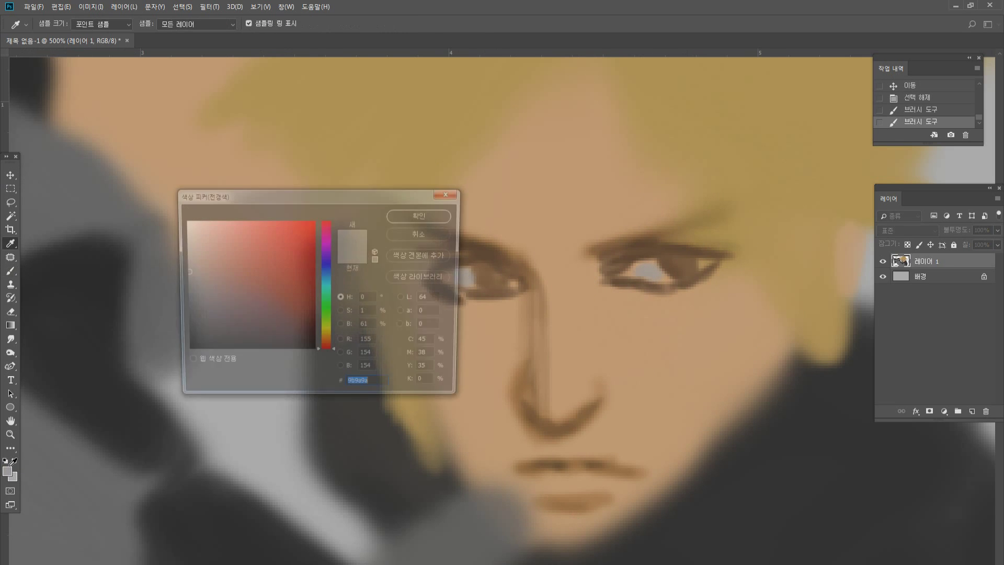
click(327, 273)
click(287, 258)
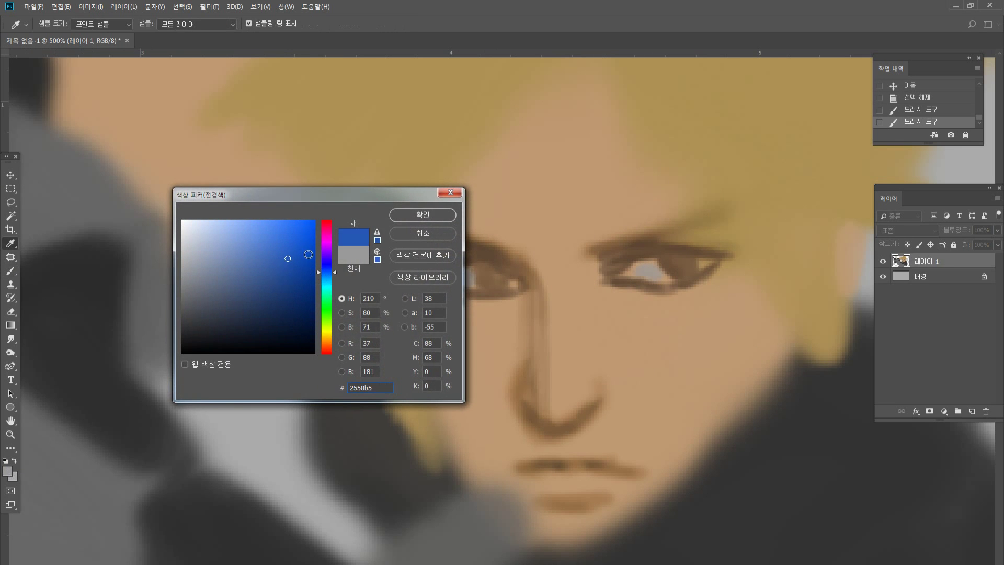
click(406, 220)
mouse_move(495, 284)
mouse_down()
mouse_move(483, 284)
mouse_move(497, 274)
mouse_up()
click(503, 283)
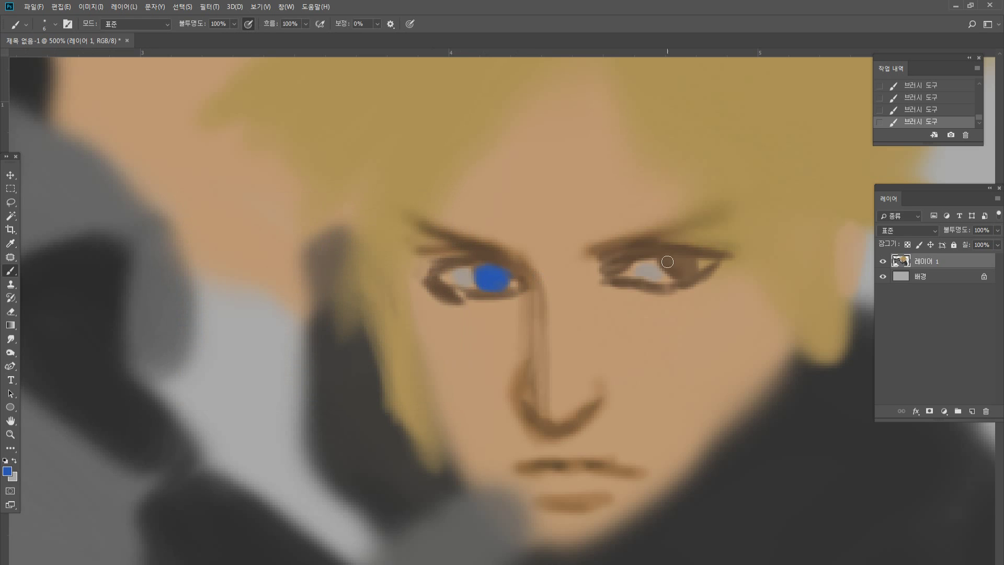
mouse_move(667, 262)
mouse_down()
mouse_move(693, 263)
mouse_move(685, 267)
mouse_up()
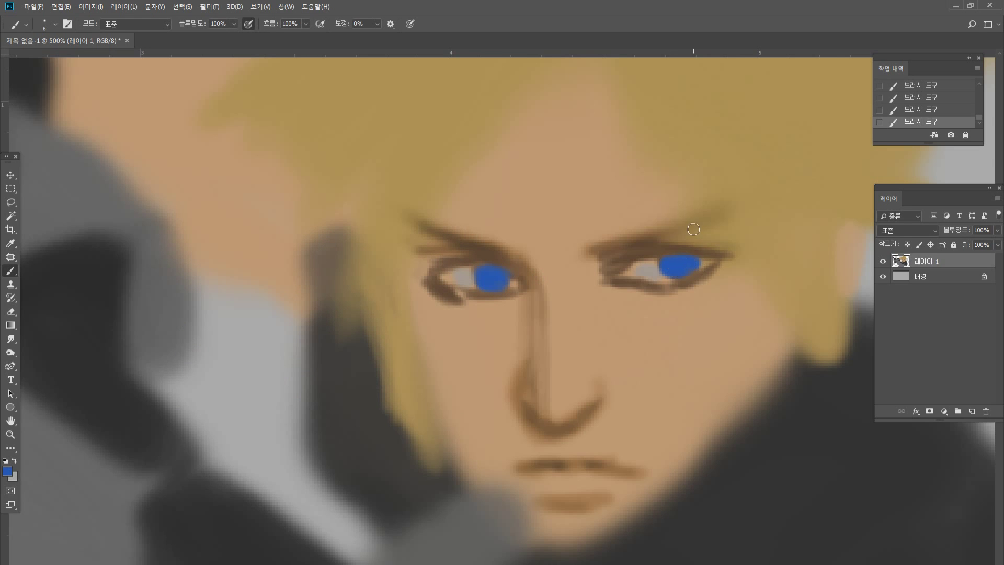
Brush hair-coloured ochre along both eyebrows and darken the upper eyelid lines with the Burn tool.
drag(597, 250, 730, 214)
drag(454, 236, 523, 264)
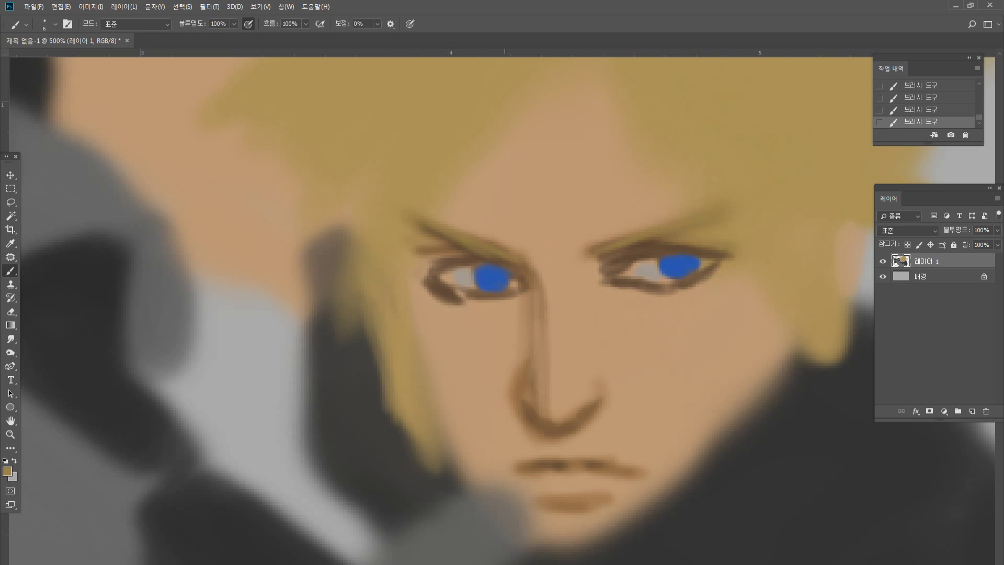
key(o)
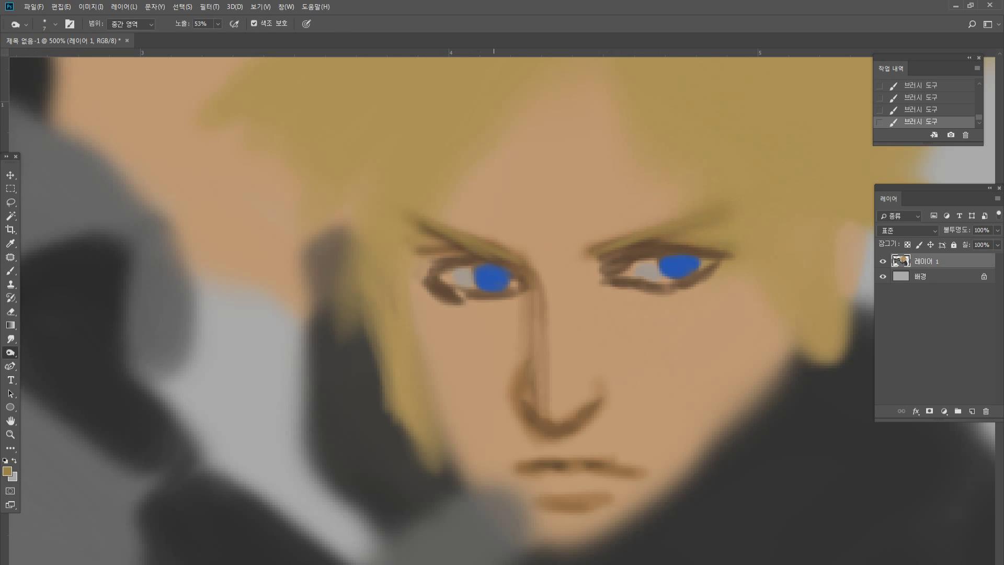
drag(451, 264, 484, 265)
drag(454, 265, 500, 268)
key(bracketright)
key(bracketright)
mouse_move(460, 266)
mouse_down()
mouse_move(507, 269)
mouse_move(484, 264)
mouse_up()
drag(447, 268, 479, 267)
drag(634, 256, 740, 248)
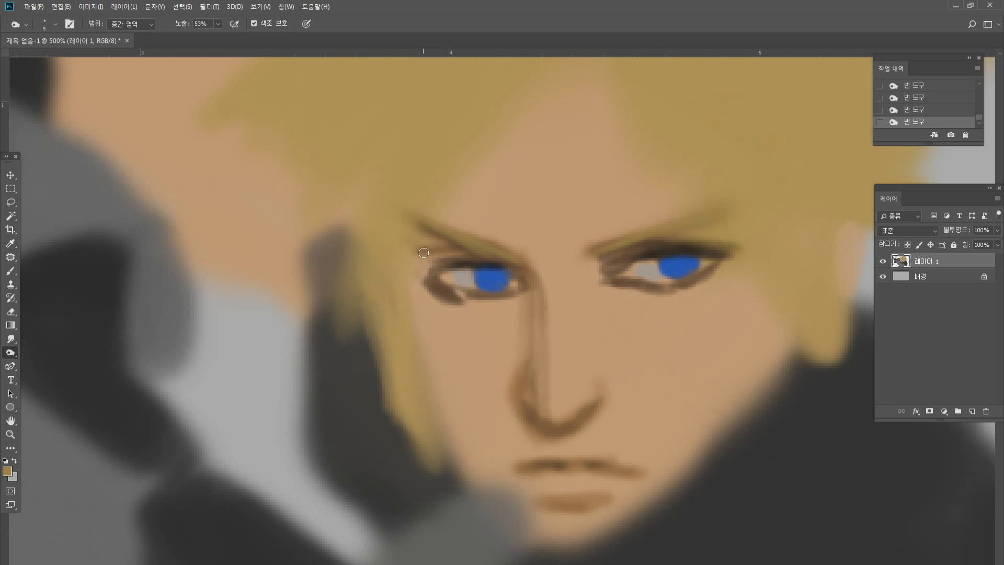
drag(423, 252, 479, 248)
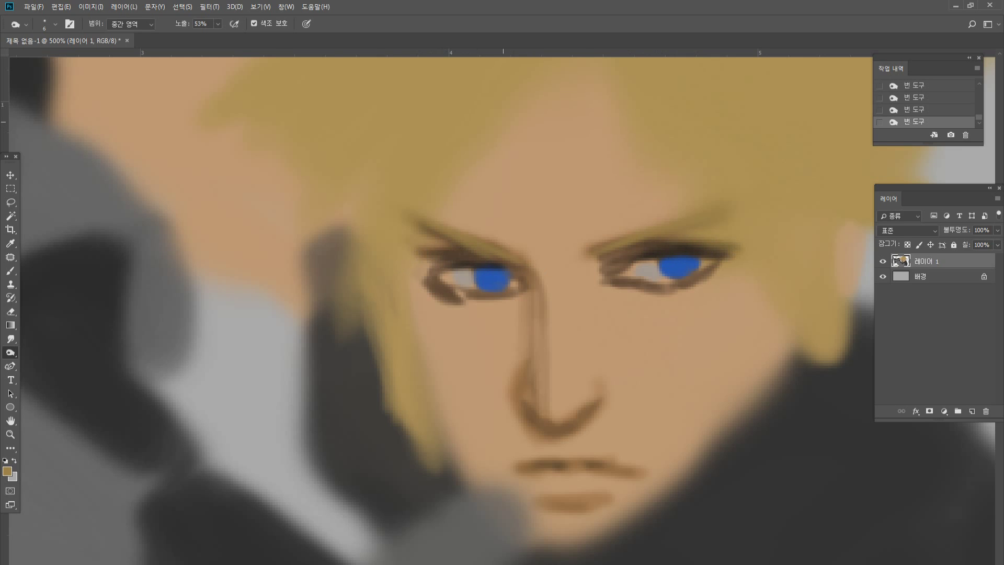
Burn thin dark strand lines into the left bangs, from the forehead past the eye to the cheek.
mouse_move(503, 122)
mouse_down()
mouse_move(444, 211)
mouse_move(497, 108)
mouse_move(408, 286)
mouse_up()
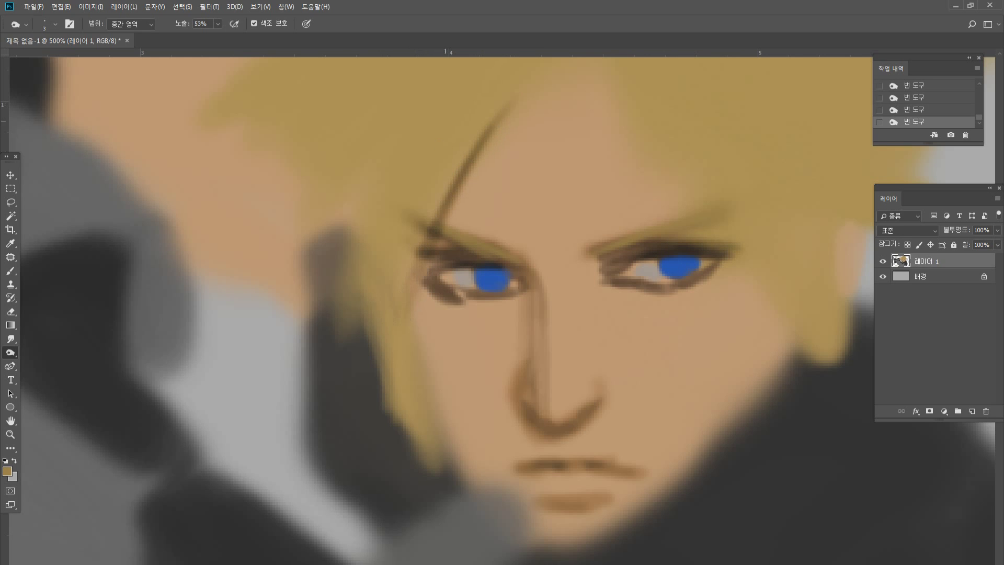
mouse_move(460, 100)
mouse_down()
mouse_move(400, 219)
mouse_move(388, 292)
mouse_up()
drag(449, 104, 360, 290)
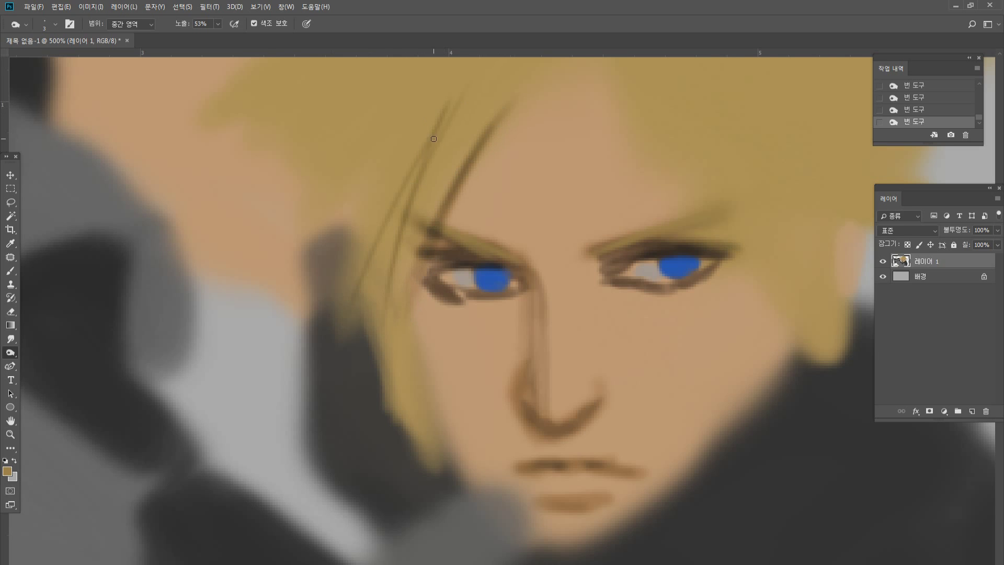
mouse_move(436, 136)
mouse_down()
mouse_move(350, 332)
mouse_move(362, 304)
mouse_move(417, 356)
mouse_up()
drag(395, 286, 418, 369)
mouse_move(401, 235)
mouse_down()
mouse_move(420, 372)
mouse_move(442, 408)
mouse_up()
drag(415, 344, 430, 419)
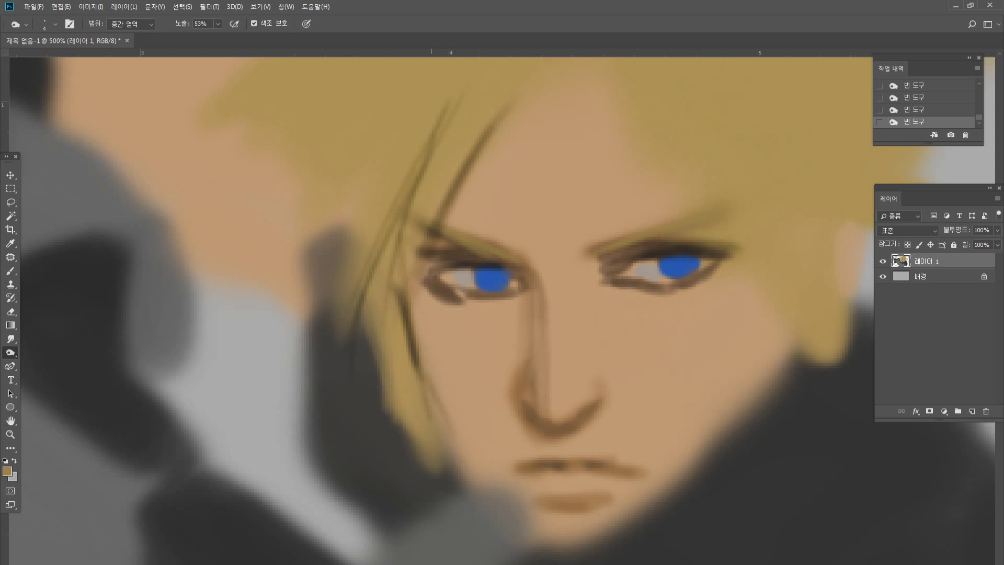
Burn a dark edge and strand lines into the long lock falling along the left cheek to the jaw.
drag(412, 361, 441, 432)
drag(421, 381, 460, 473)
drag(432, 406, 470, 486)
drag(416, 372, 459, 475)
drag(424, 415, 454, 498)
drag(375, 291, 395, 421)
drag(386, 336, 424, 465)
drag(405, 376, 458, 524)
drag(391, 267, 412, 370)
drag(393, 289, 465, 494)
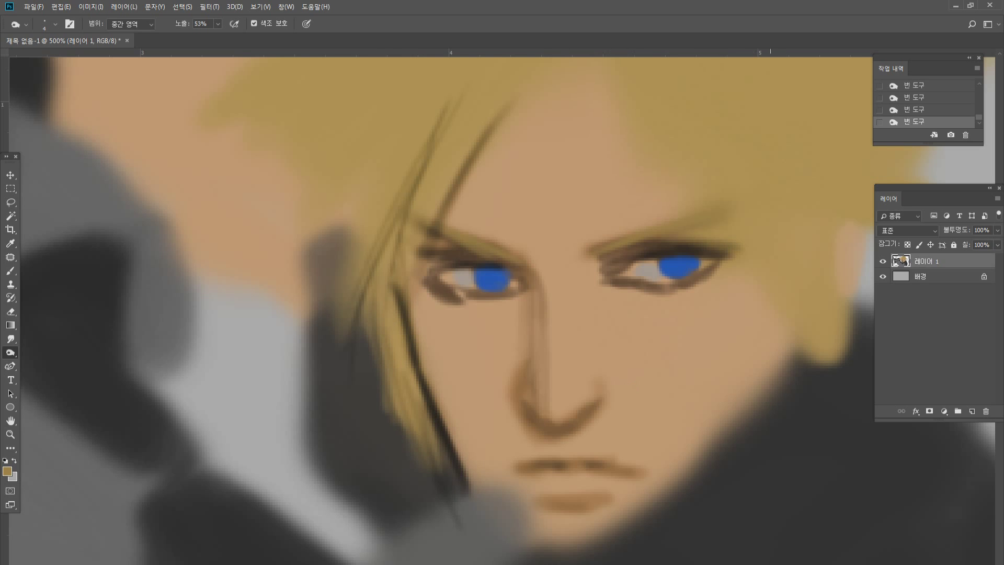
Darken the right jawline against the black collar and the side of the right cheek with the Burn tool.
mouse_move(758, 411)
mouse_down()
mouse_move(680, 483)
mouse_move(640, 504)
mouse_up()
drag(734, 427, 635, 510)
drag(709, 454, 606, 541)
drag(669, 470, 630, 522)
drag(711, 460, 623, 539)
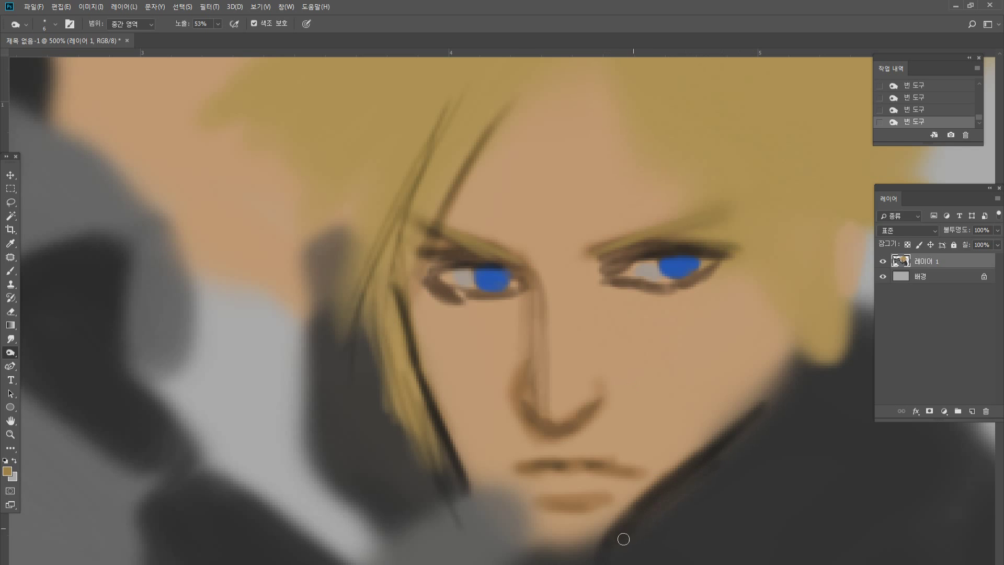
drag(784, 390, 714, 437)
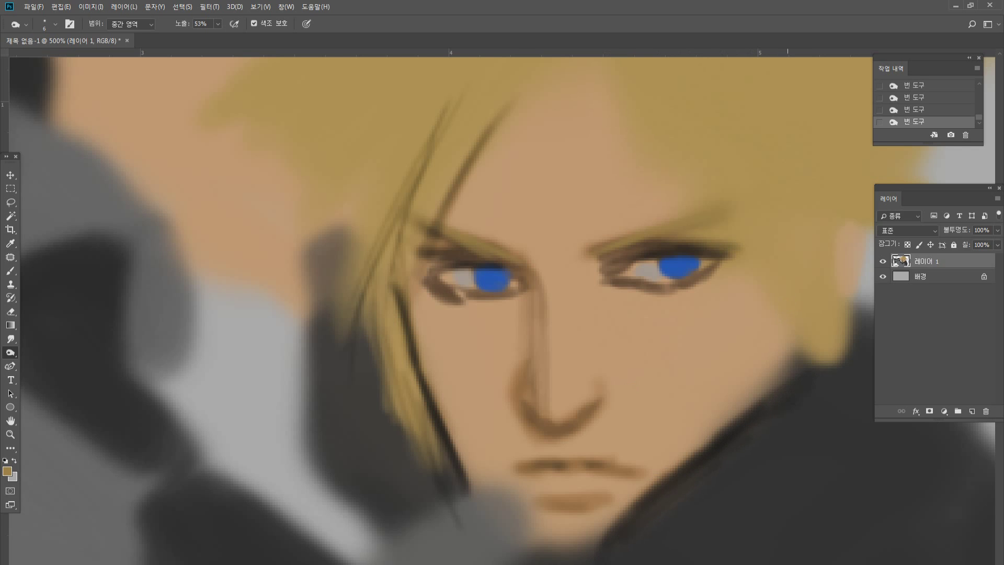
drag(772, 275, 765, 353)
mouse_move(773, 313)
mouse_down()
mouse_move(768, 382)
mouse_move(774, 293)
mouse_move(766, 387)
mouse_move(773, 363)
mouse_move(753, 397)
mouse_up()
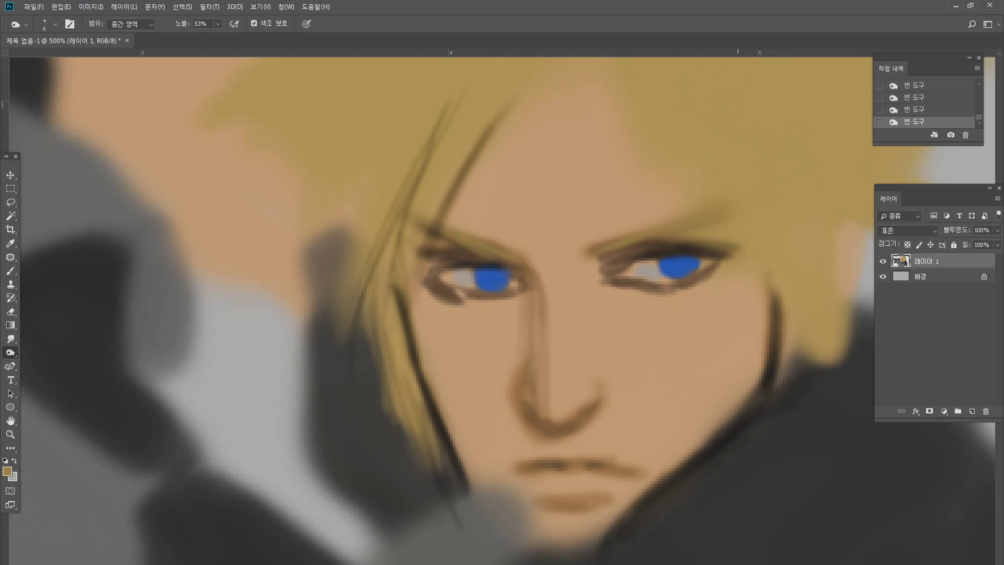
Burn dark strand lines into the right bangs, from the forehead edge down beside the cheek.
drag(624, 96, 699, 211)
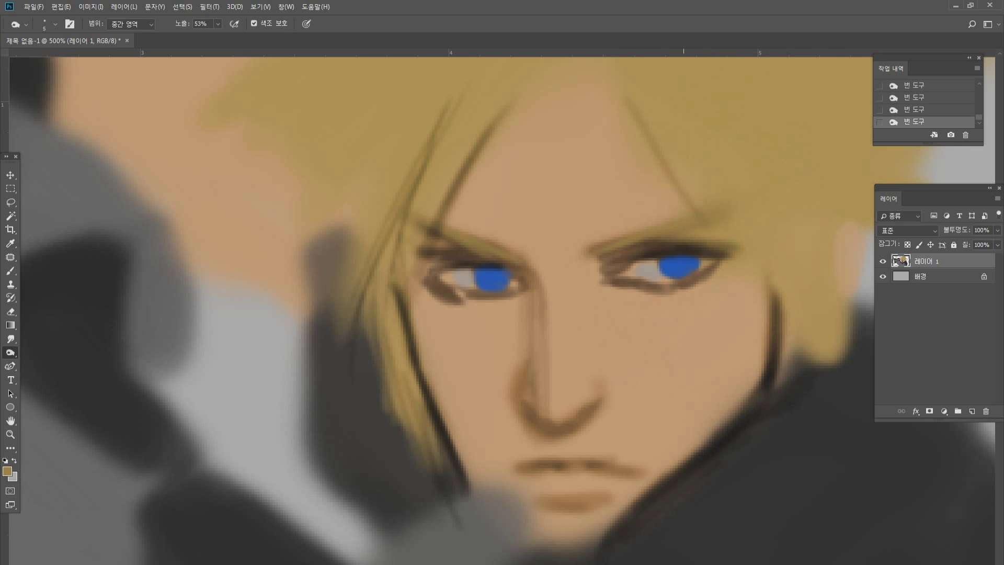
mouse_move(622, 104)
mouse_down()
mouse_move(701, 241)
mouse_move(695, 190)
mouse_up()
drag(679, 150, 713, 309)
drag(684, 158, 791, 337)
drag(730, 241, 787, 356)
drag(759, 135, 812, 320)
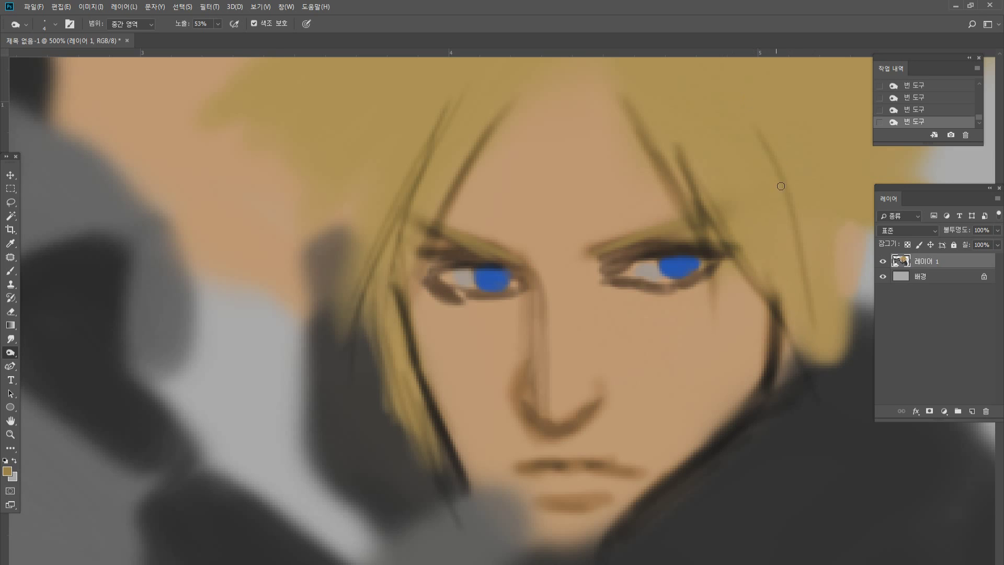
drag(769, 156, 816, 349)
mouse_move(776, 204)
mouse_down()
mouse_move(801, 273)
mouse_move(812, 361)
mouse_up()
drag(771, 161, 816, 350)
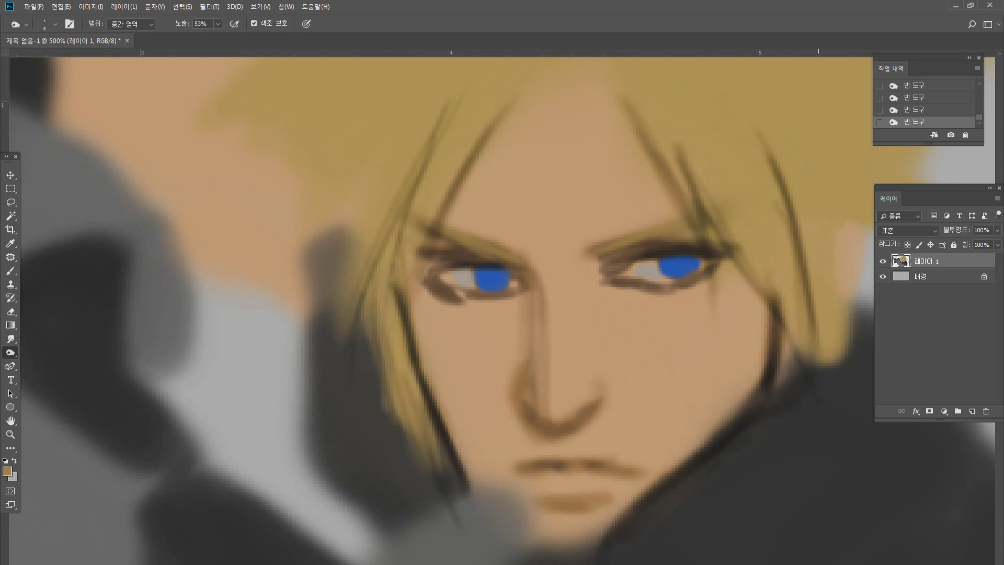
Add finer burned strands across the right lock of hair down to its tip near the collar.
drag(784, 133, 834, 345)
mouse_move(790, 181)
mouse_down()
mouse_move(824, 361)
mouse_move(839, 361)
mouse_up()
drag(826, 246, 837, 364)
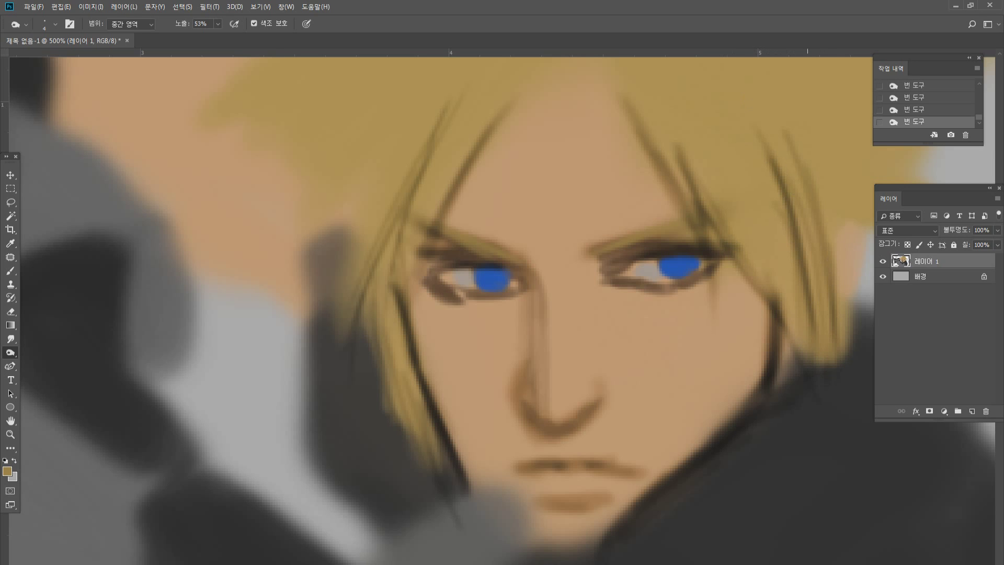
drag(751, 133, 797, 311)
drag(705, 139, 771, 316)
drag(716, 164, 801, 347)
drag(748, 220, 805, 359)
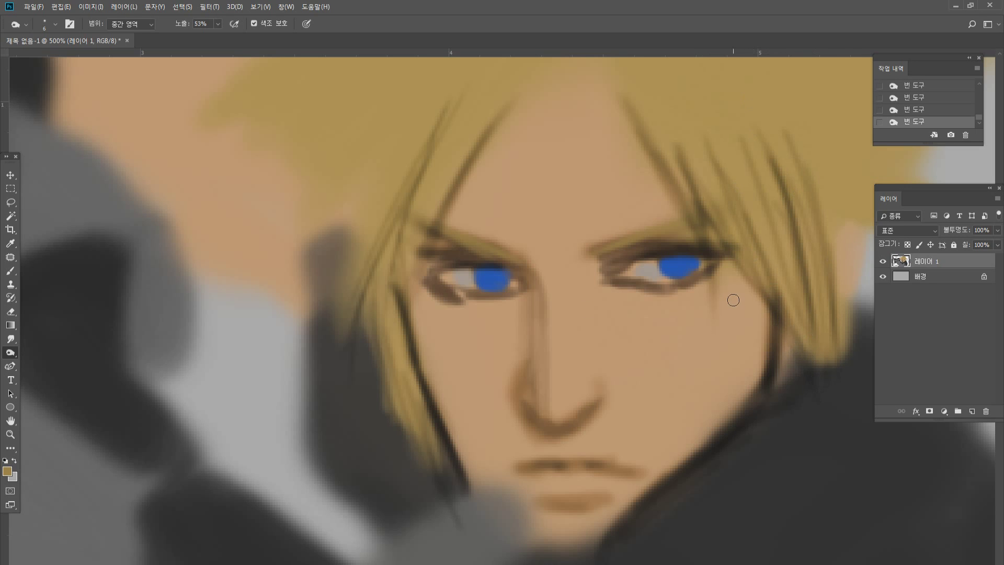
Deepen the shadows at the inner corners of both eyes and along the left side of the nose bridge with Burn.
mouse_move(515, 269)
mouse_down()
mouse_move(539, 282)
mouse_move(486, 255)
mouse_move(526, 285)
mouse_move(527, 311)
mouse_move(530, 283)
mouse_move(515, 325)
mouse_move(540, 337)
mouse_up()
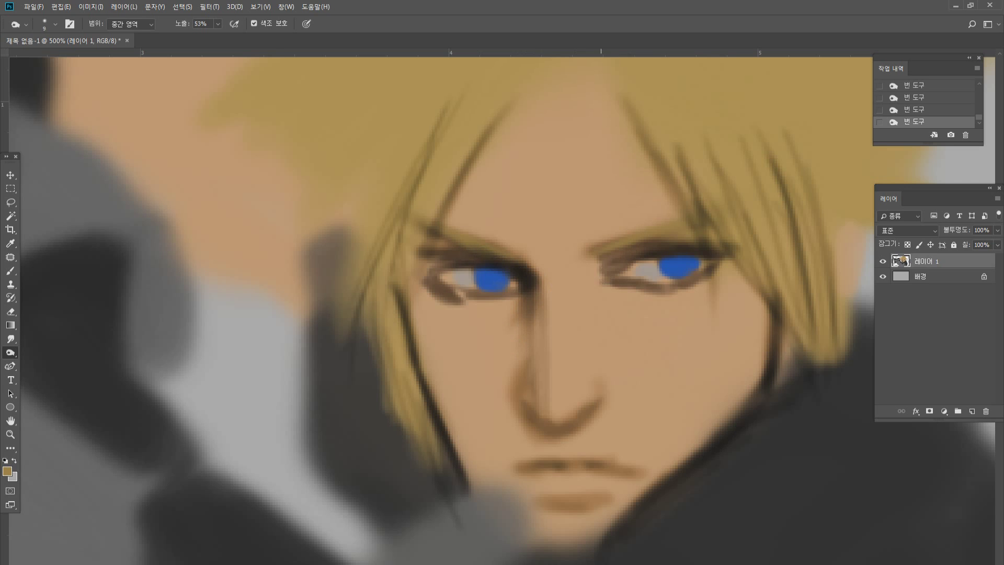
mouse_move(601, 270)
mouse_down()
mouse_move(585, 254)
mouse_move(619, 272)
mouse_move(591, 283)
mouse_move(632, 268)
mouse_up()
key(bracketright)
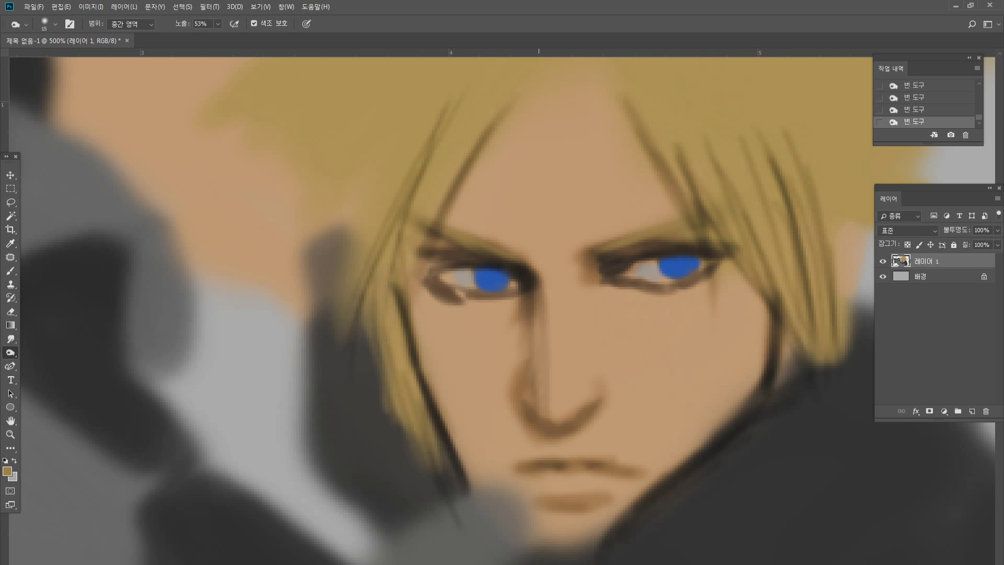
drag(544, 291, 522, 361)
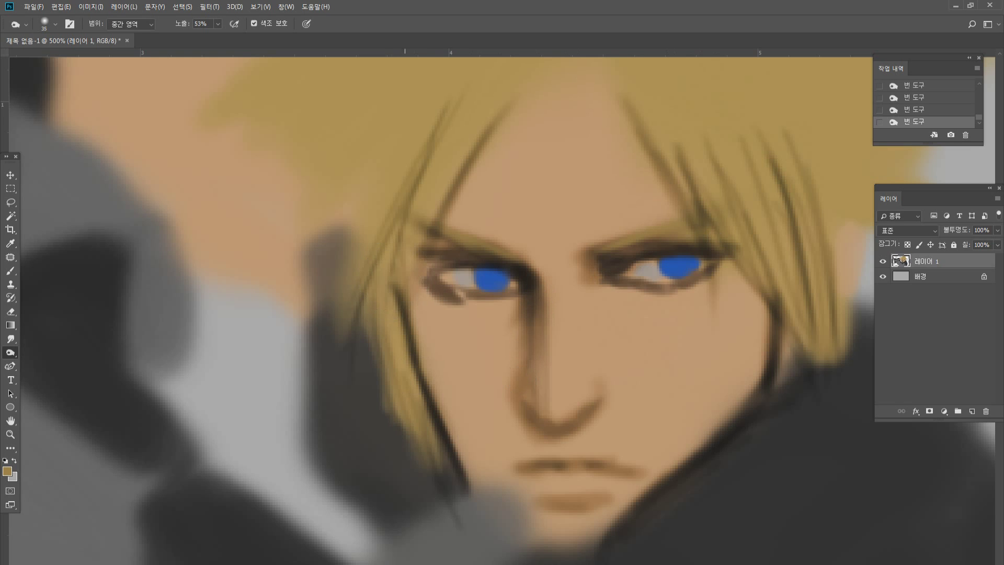
Shade the left cheek, jaw and chin with broad, soft Burn strokes.
mouse_move(408, 285)
mouse_down()
mouse_move(429, 405)
mouse_move(489, 493)
mouse_up()
mouse_move(471, 421)
mouse_down()
mouse_move(505, 496)
mouse_move(588, 554)
mouse_up()
key(bracketleft)
key(bracketleft)
drag(534, 511, 560, 528)
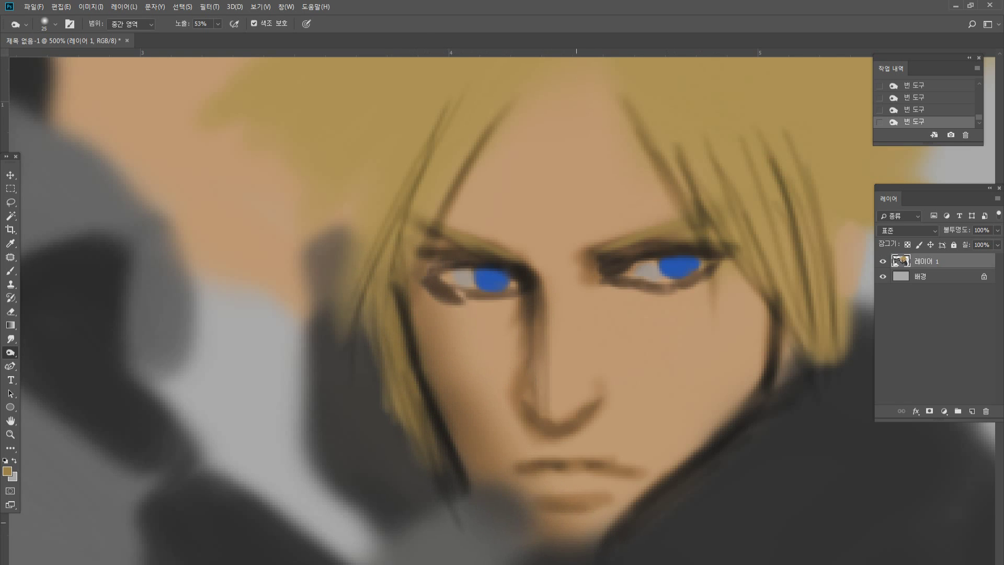
Darken the line between the lips, the lower lip and the lower-left jaw edge with a small Burn brush.
key(bracketleft)
key(bracketleft)
key(bracketleft)
drag(551, 465, 647, 467)
drag(645, 467, 642, 466)
mouse_move(532, 463)
mouse_down()
mouse_move(513, 467)
mouse_move(547, 465)
mouse_up()
drag(541, 501, 630, 489)
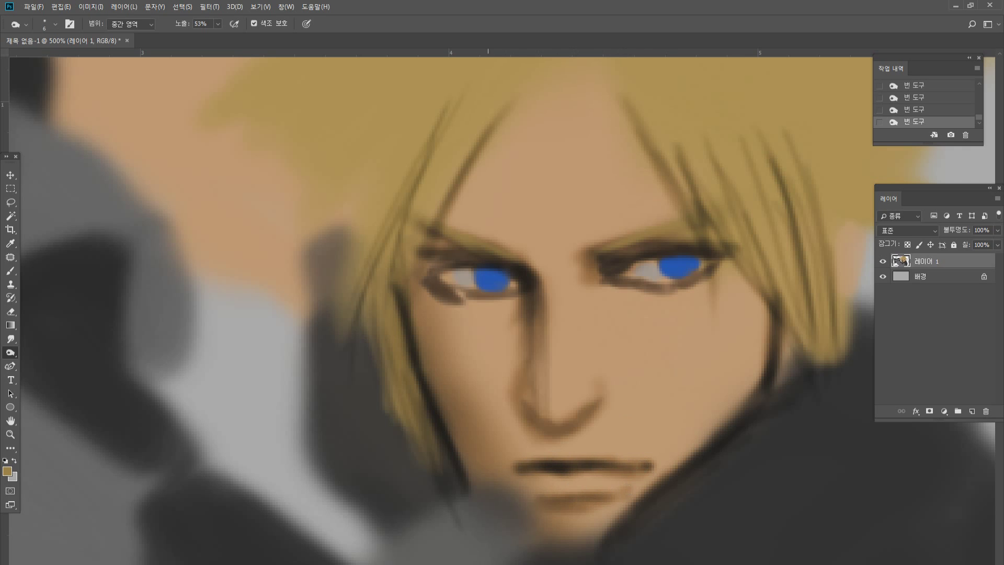
drag(467, 470, 494, 503)
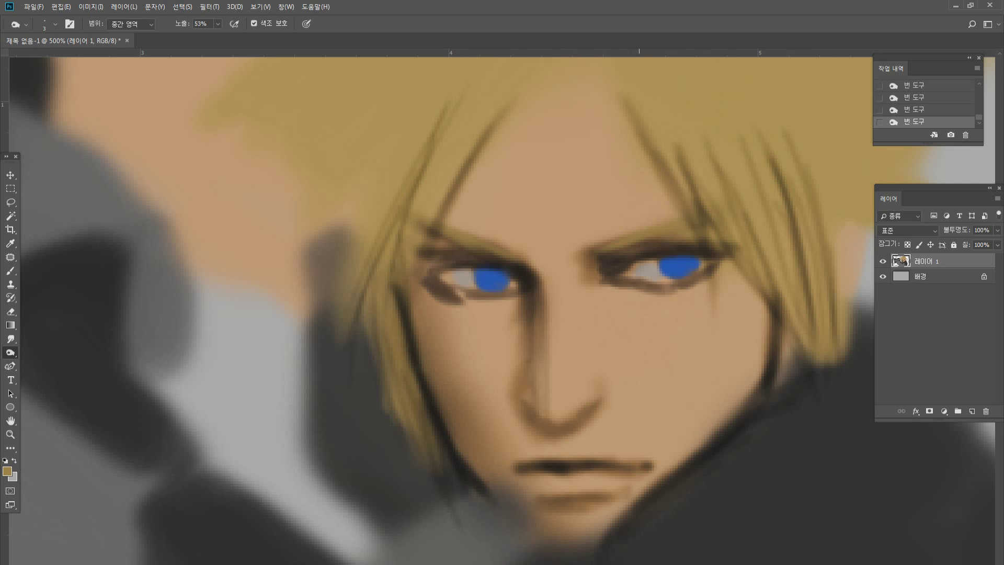
Refine the inner corner and upper lid of the right eye with short strokes of sampled dark brown.
drag(649, 256, 637, 262)
key(b)
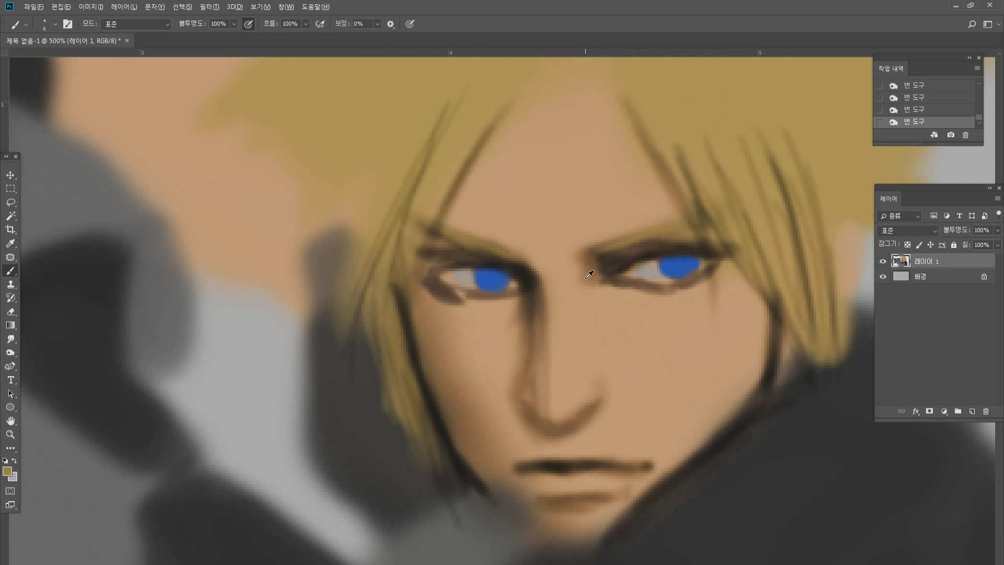
mouse_move(603, 271)
mouse_down()
mouse_move(646, 253)
mouse_move(637, 256)
mouse_up()
alt+click(618, 263)
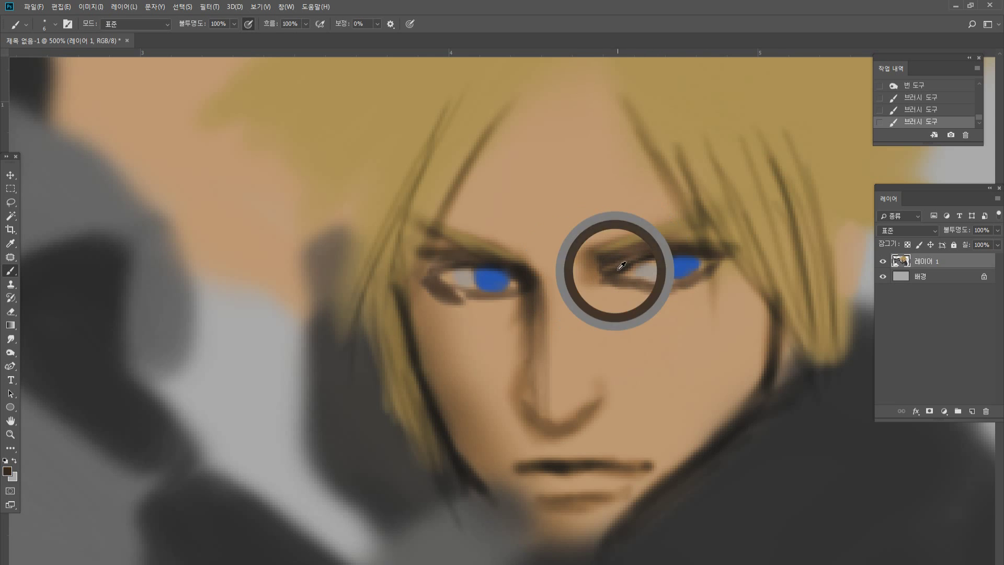
click(651, 253)
Paint blond strokes along both eyebrows, using a colour sampled from the hair.
alt+click(610, 240)
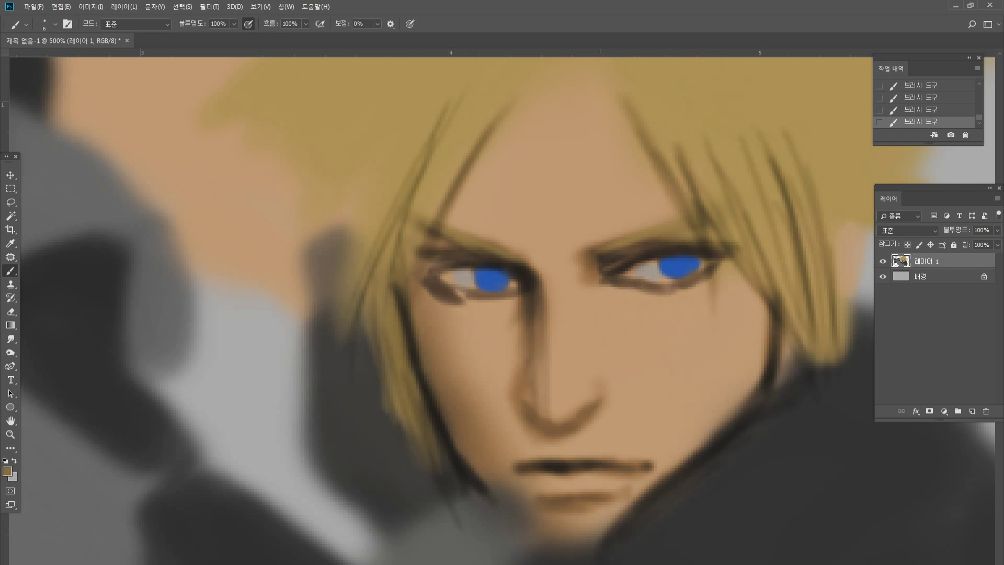
alt+click(571, 254)
alt+click(699, 149)
drag(588, 255, 673, 234)
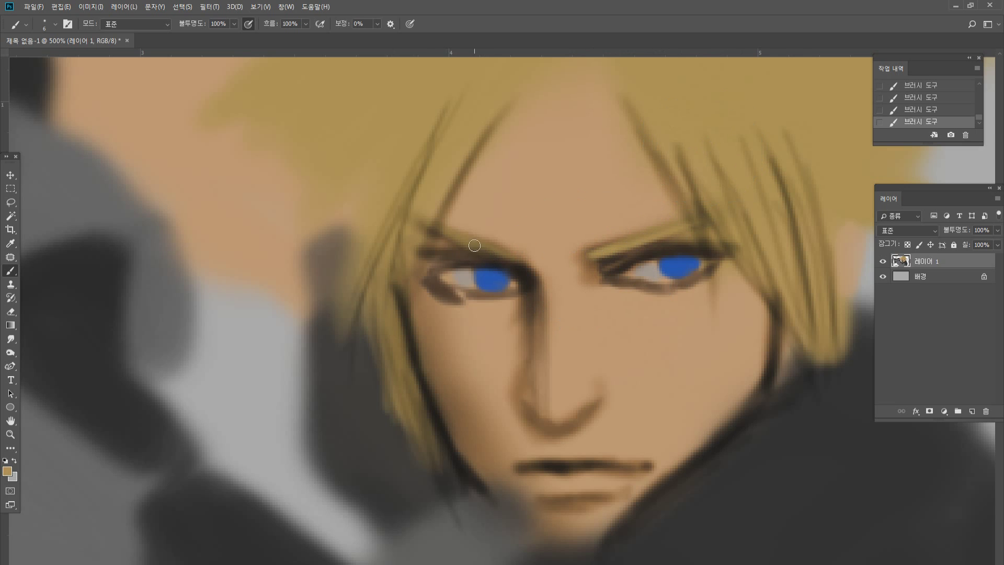
drag(475, 246, 513, 260)
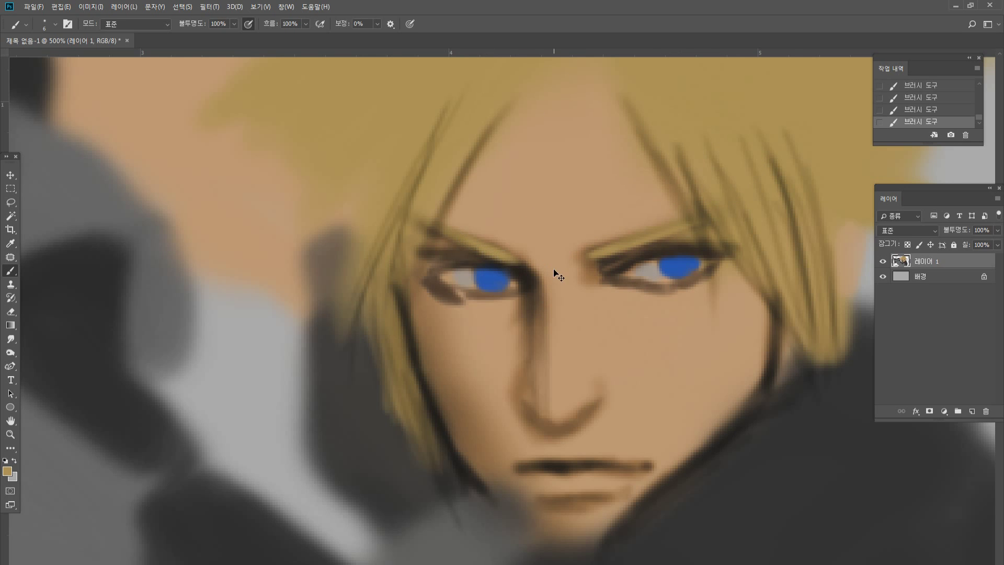
Paint the shadow down the left side of the nose bridge in sampled brown and undo the stray stroke.
alt+click(537, 290)
mouse_move(536, 316)
mouse_down()
mouse_move(537, 342)
mouse_move(535, 312)
mouse_move(538, 413)
mouse_move(540, 379)
mouse_move(539, 407)
mouse_move(535, 380)
mouse_move(522, 402)
mouse_move(535, 410)
mouse_move(520, 386)
mouse_move(526, 369)
mouse_up()
drag(520, 328, 519, 362)
key(ctrl+z)
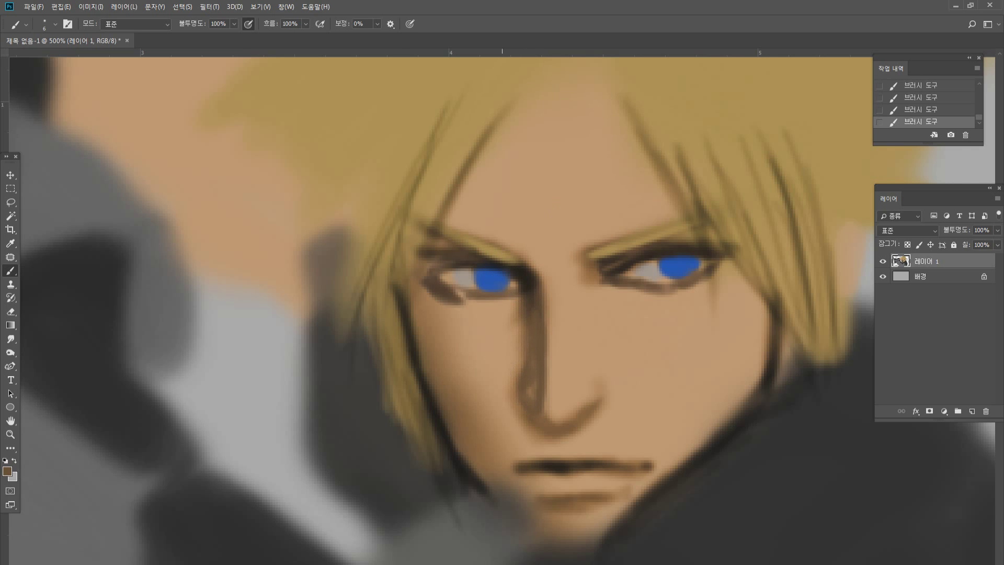
alt+click(515, 314)
alt+click(525, 344)
Clean up the outer corner of the left eye and blend the left cheek edge with sampled skin and shadow tones.
alt+click(424, 307)
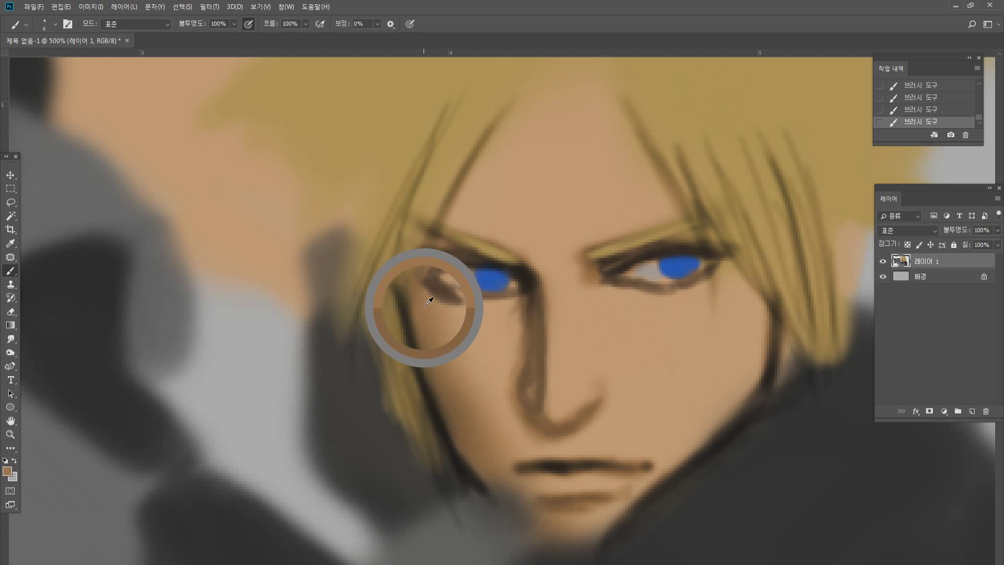
mouse_move(425, 285)
mouse_down()
mouse_move(440, 338)
mouse_move(414, 312)
mouse_move(433, 381)
mouse_up()
alt+click(439, 339)
alt+click(419, 323)
alt+click(433, 381)
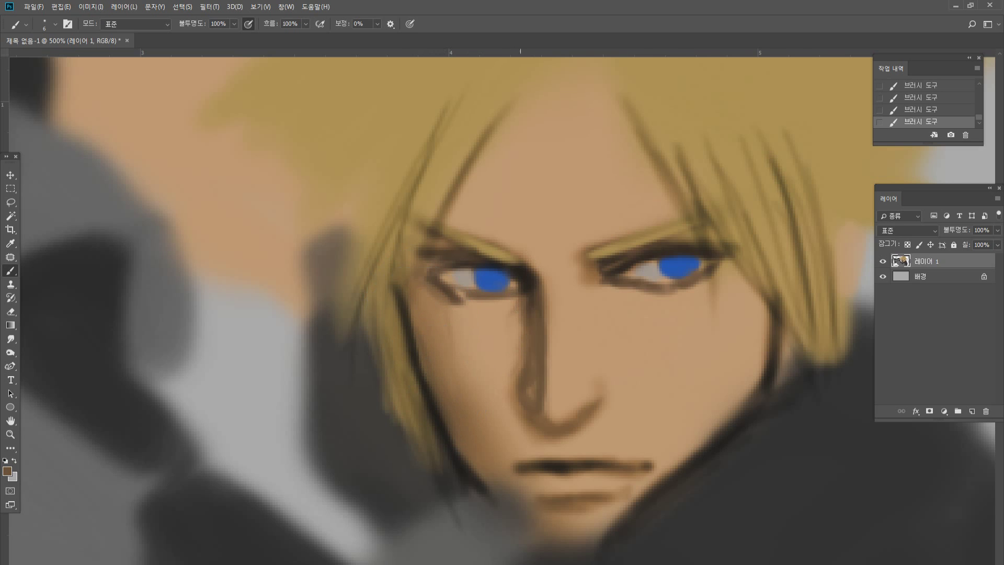
Paint a triangular brown shadow on the left cheek beside the nose, reaching down toward the mouth.
alt+click(525, 341)
drag(521, 328, 475, 390)
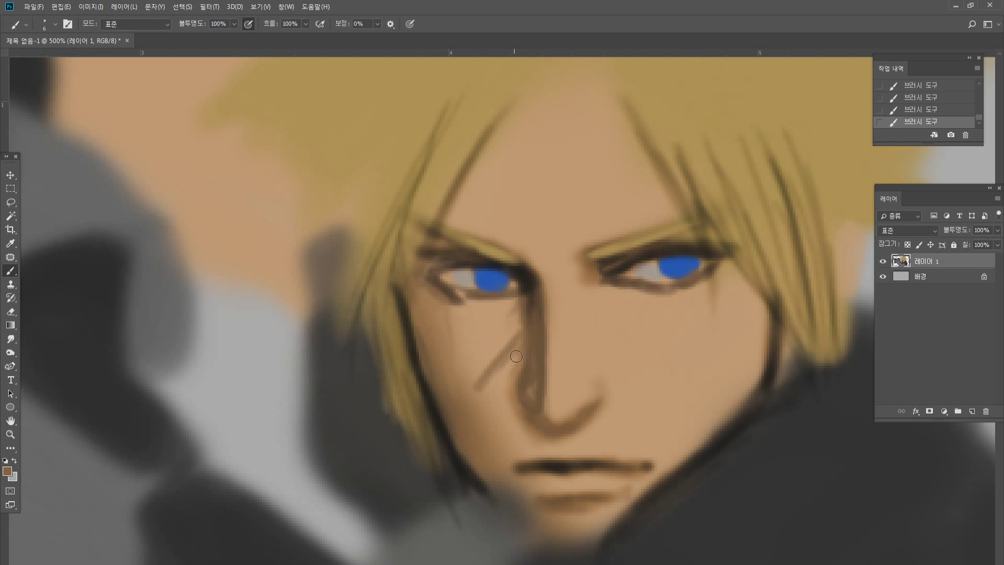
mouse_move(517, 356)
mouse_down()
mouse_move(491, 385)
mouse_move(514, 400)
mouse_move(512, 432)
mouse_up()
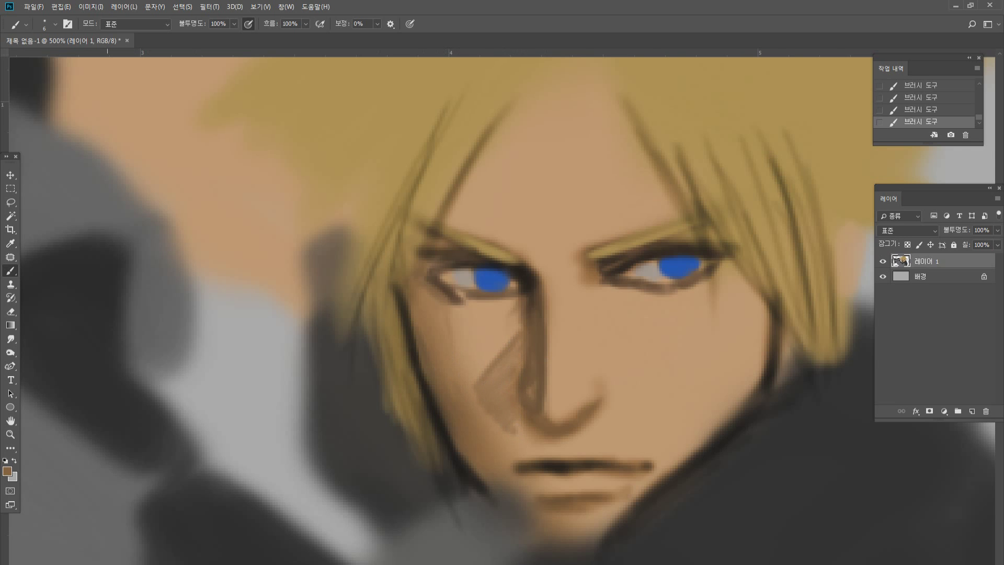
Reshape the mouth line with the Brush, using colours sampled from the lips and surrounding skin.
double_click(10, 435)
click(648, 285)
click(746, 199)
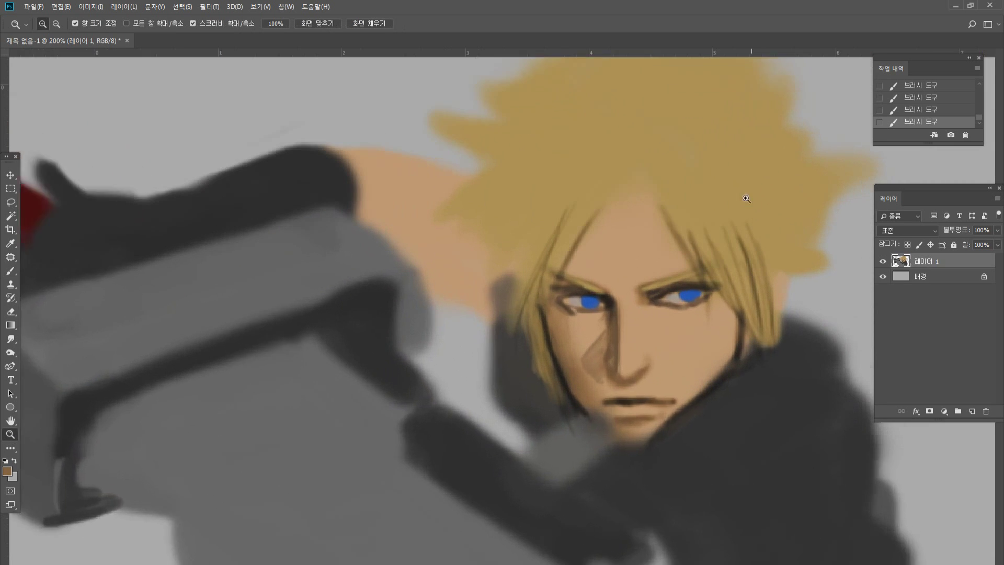
click(734, 182)
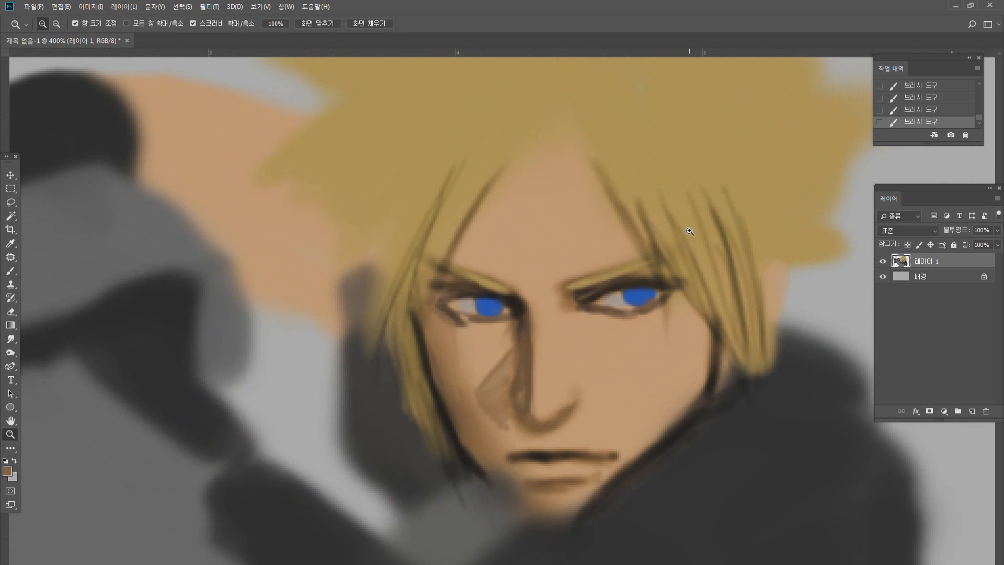
click(10, 270)
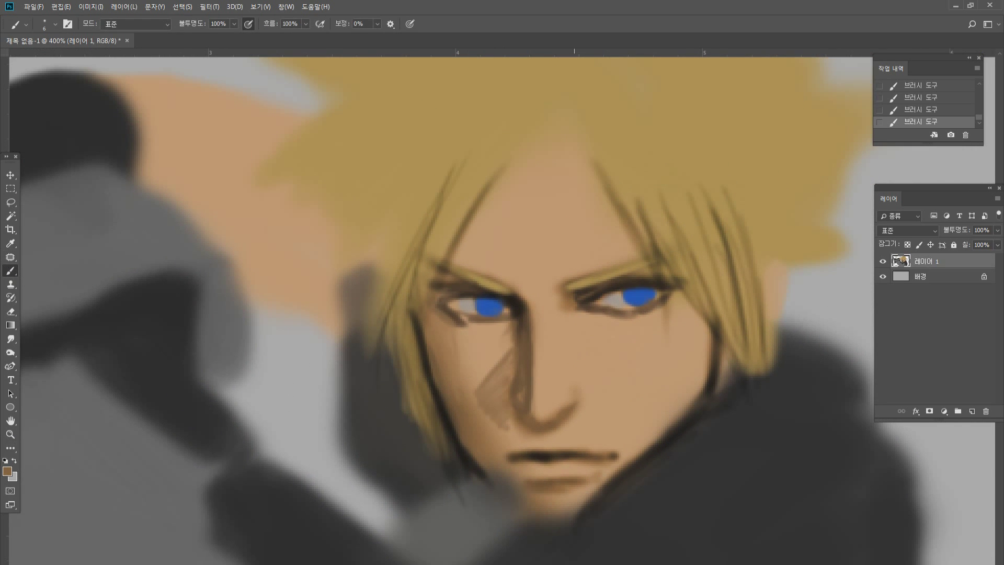
alt+click(554, 441)
alt+click(517, 454)
drag(534, 449, 625, 455)
alt+click(626, 439)
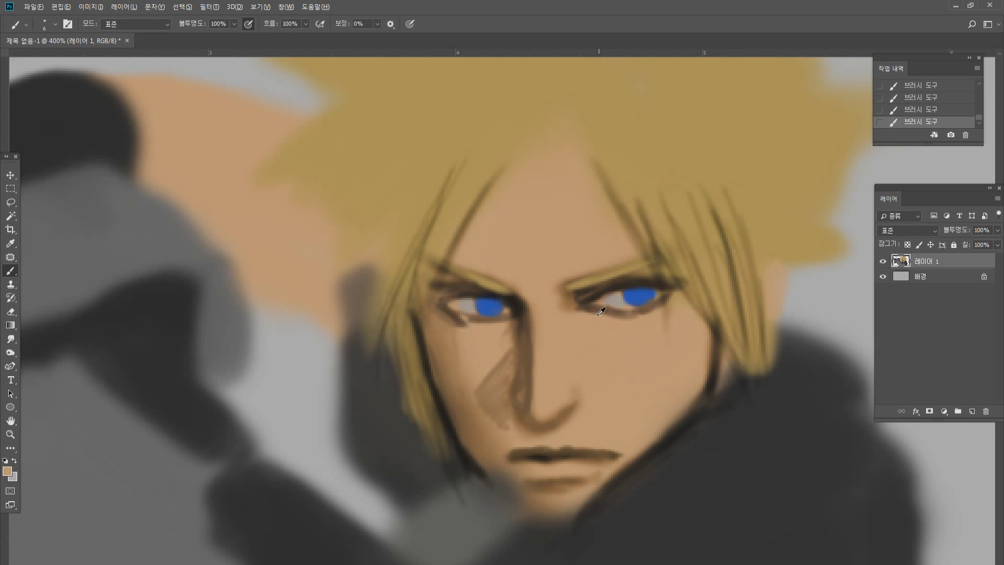
Set the foreground colour to black (000000) and paint a small pupil in each blue iris.
alt+click(542, 456)
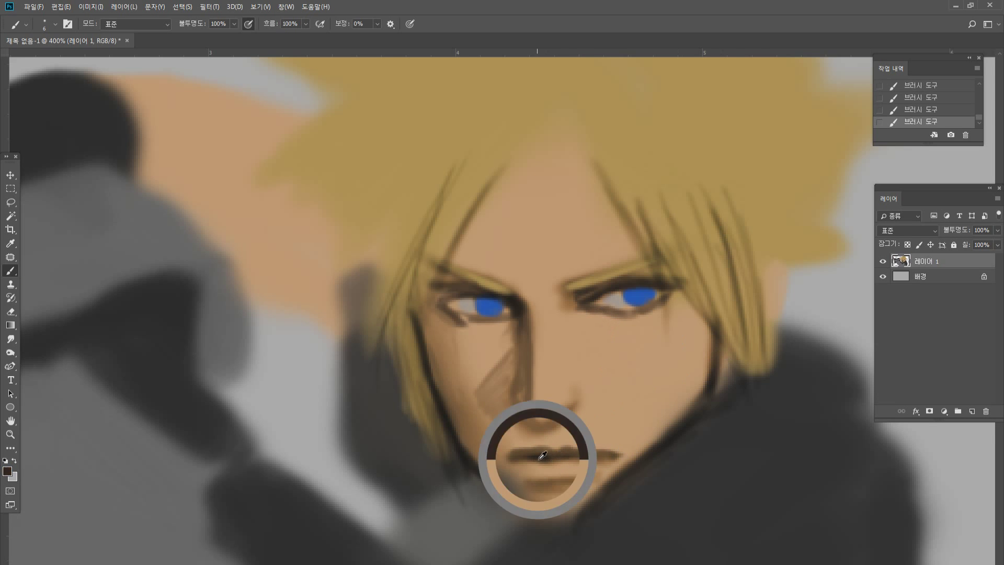
click(638, 294)
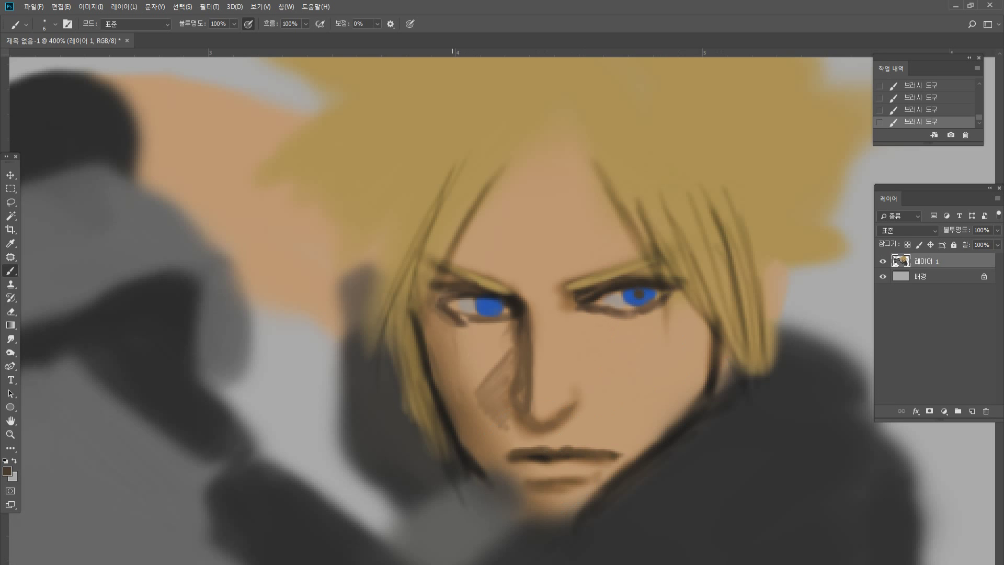
click(5, 475)
drag(225, 314, 181, 358)
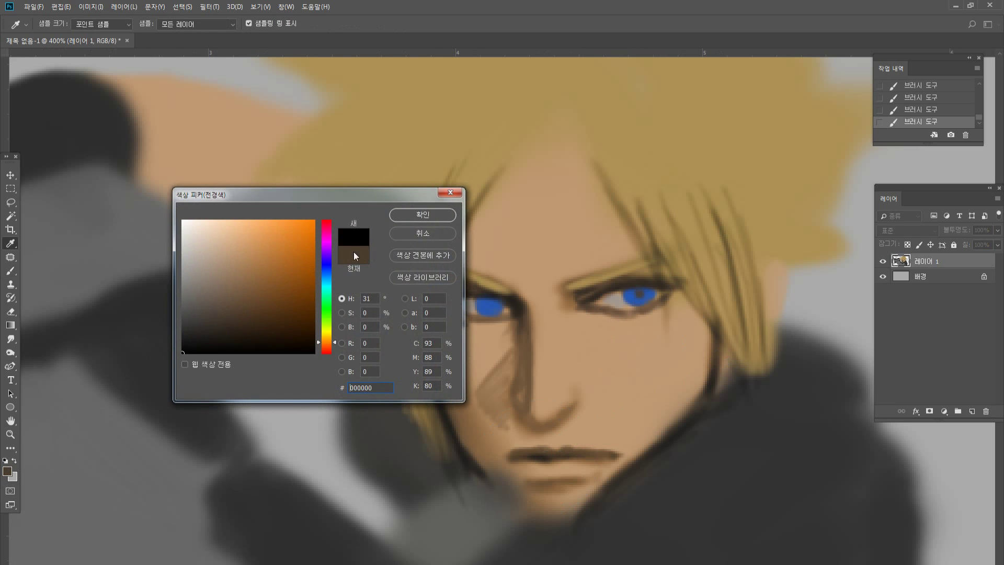
click(421, 216)
click(490, 304)
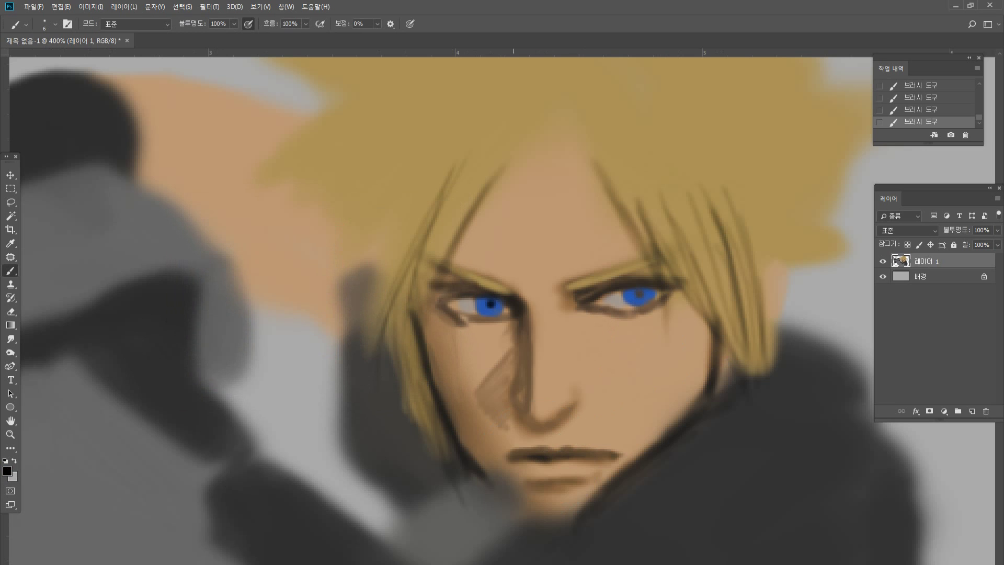
click(638, 294)
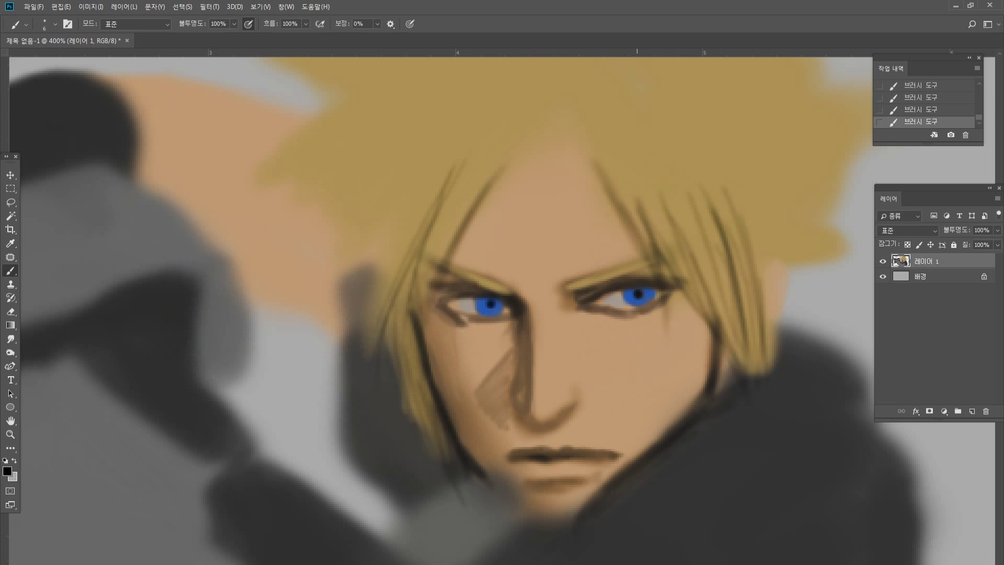
Thin the dark mouth line and shape the upper lip by painting sampled skin tones around it.
alt+click(511, 443)
alt+click(513, 474)
alt+click(528, 434)
alt+click(554, 437)
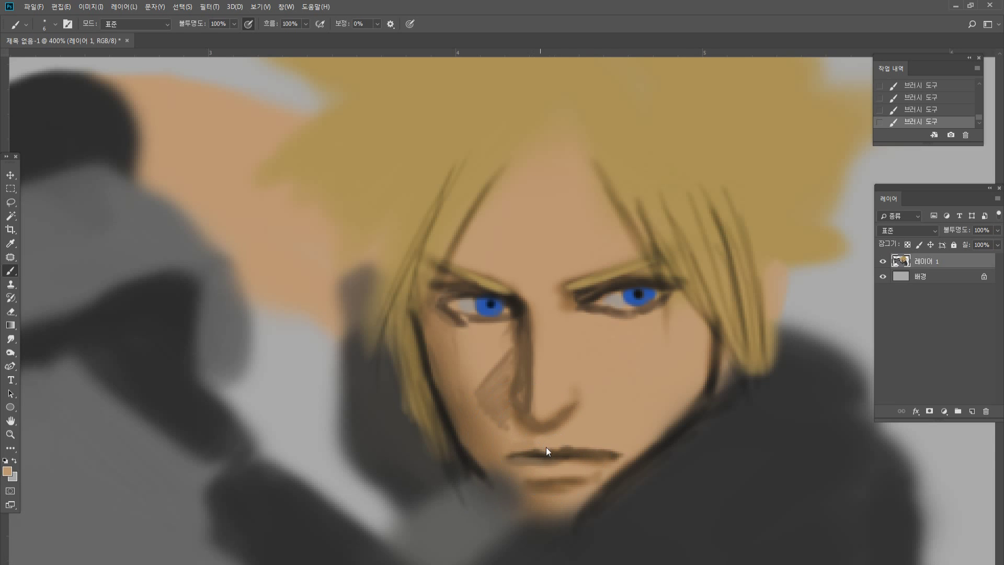
alt+click(540, 450)
alt+click(542, 438)
alt+click(540, 408)
Lasso the forehead, eyes and inner hair locks, duplicate the selected area on the same layer, and deselect.
click(10, 202)
mouse_move(465, 135)
mouse_down()
mouse_move(664, 377)
mouse_move(466, 128)
mouse_up()
click(10, 174)
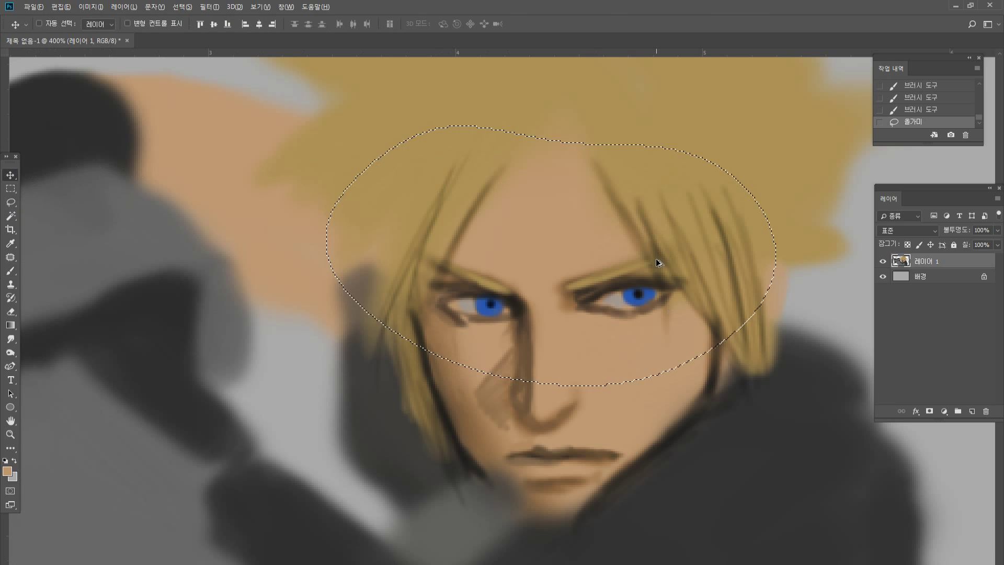
drag(656, 258, 664, 269)
key(ctrl+d)
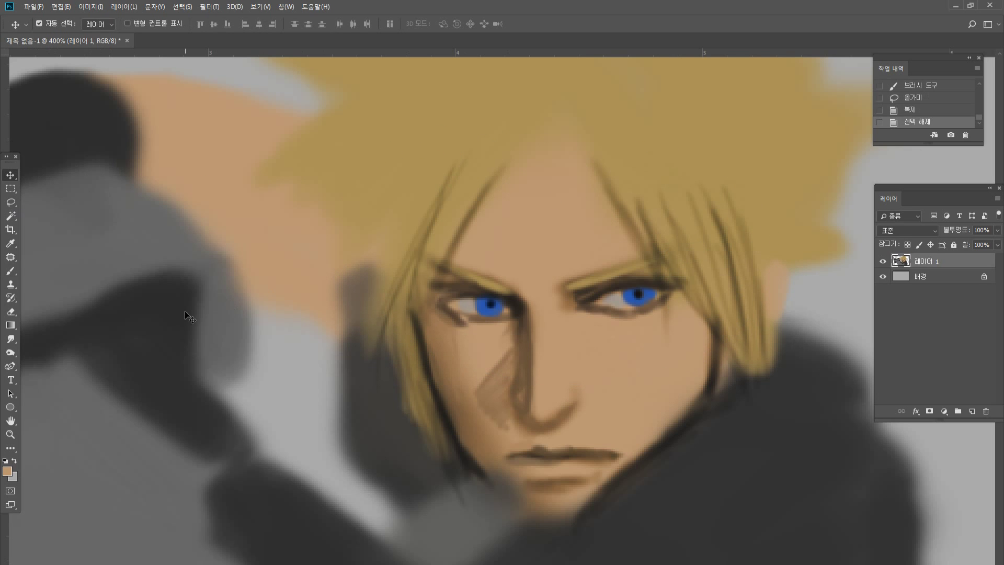
Trim the dark shadow along the upper nose bridge beside the left eye with skin-coloured brush strokes.
key(b)
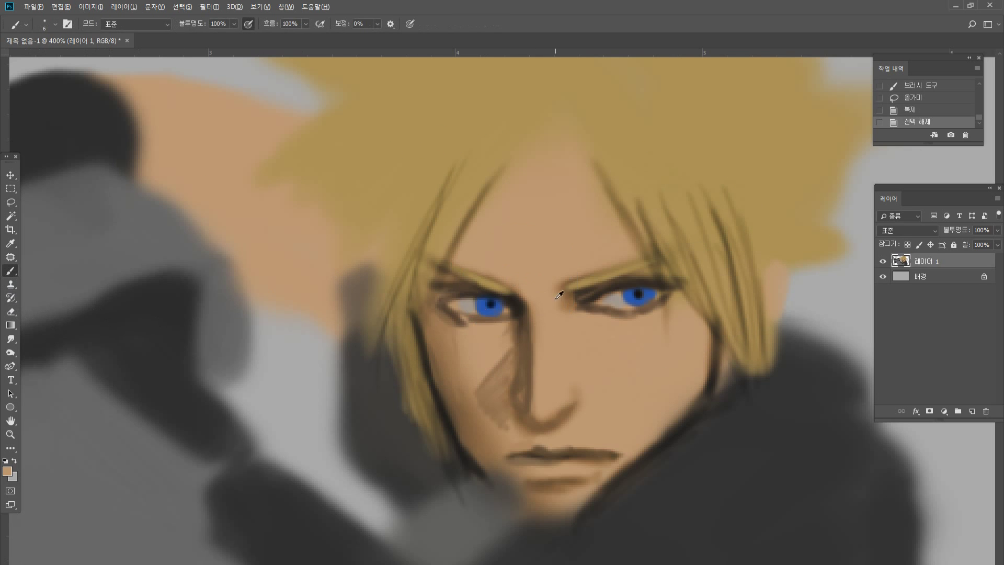
drag(521, 280, 530, 301)
drag(524, 286, 534, 323)
drag(530, 299, 536, 331)
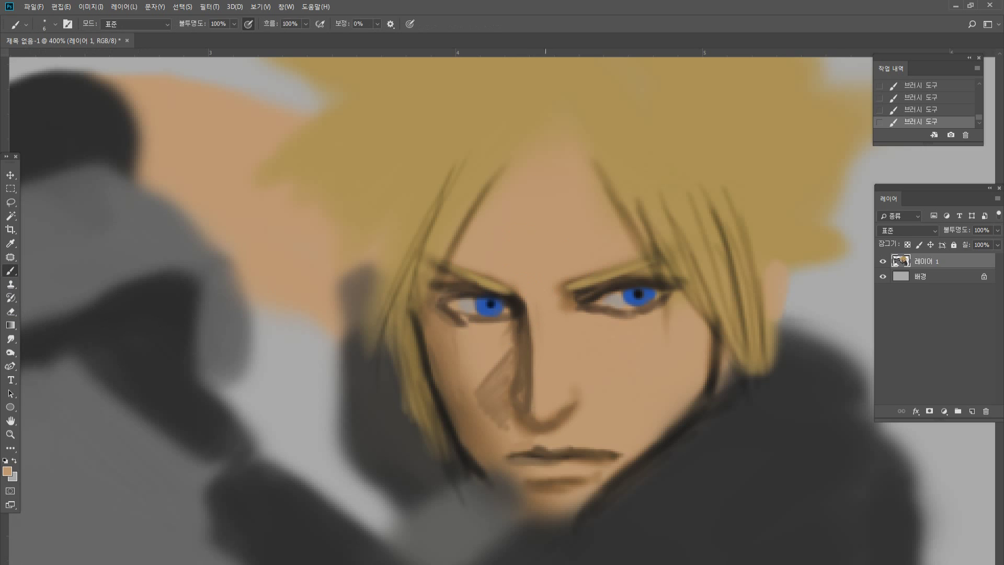
Touch up the right cheek edge and the mouth line with sampled dark brown and skin tones.
alt+click(714, 331)
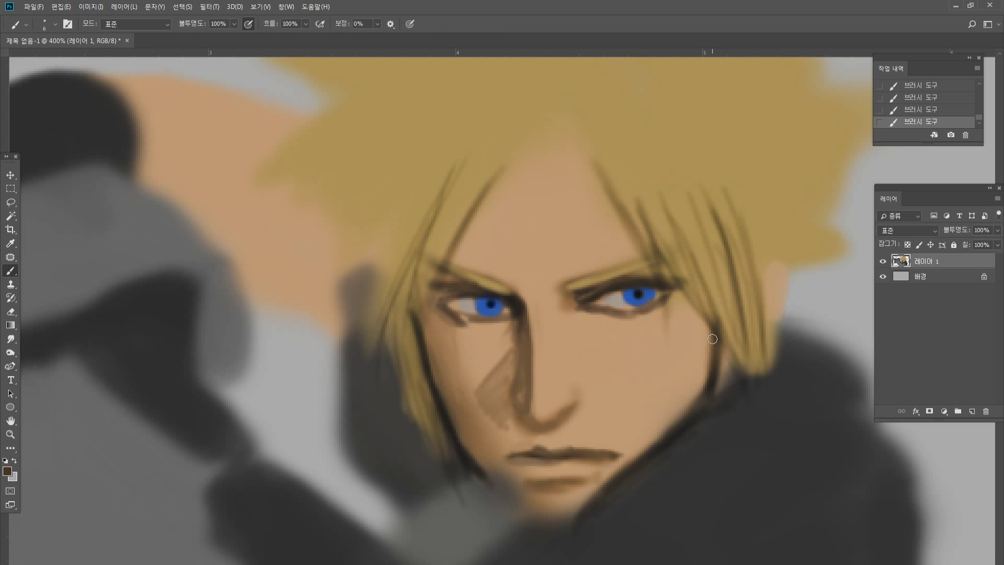
alt+click(605, 450)
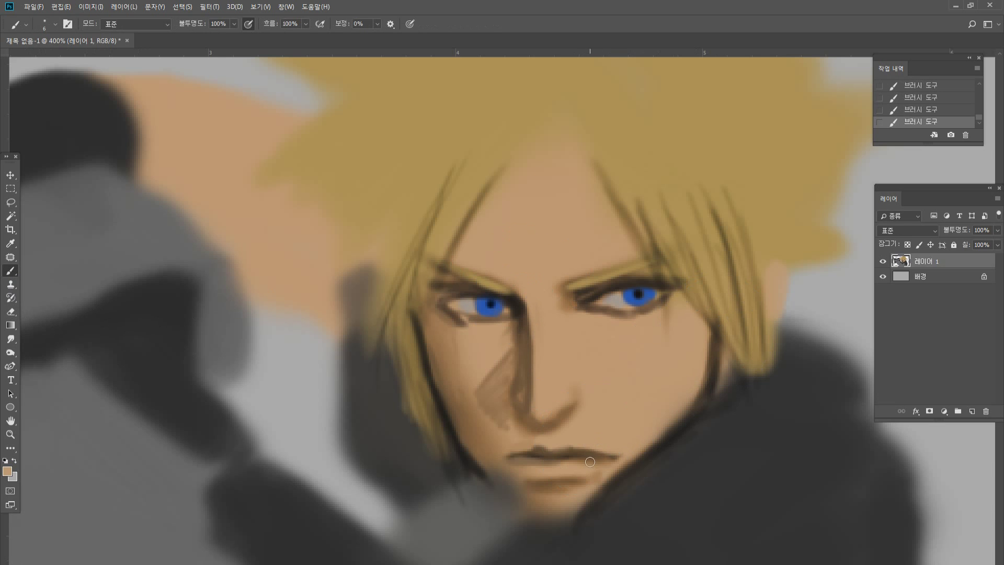
alt+click(571, 465)
Paint soft brown crease lines beneath both eyes with sampled shadow colours.
alt+click(609, 308)
mouse_move(458, 331)
mouse_down()
mouse_move(516, 323)
mouse_move(463, 334)
mouse_move(450, 324)
mouse_move(448, 340)
mouse_up()
alt+click(498, 326)
mouse_move(597, 317)
mouse_down()
mouse_move(646, 324)
mouse_move(675, 309)
mouse_up()
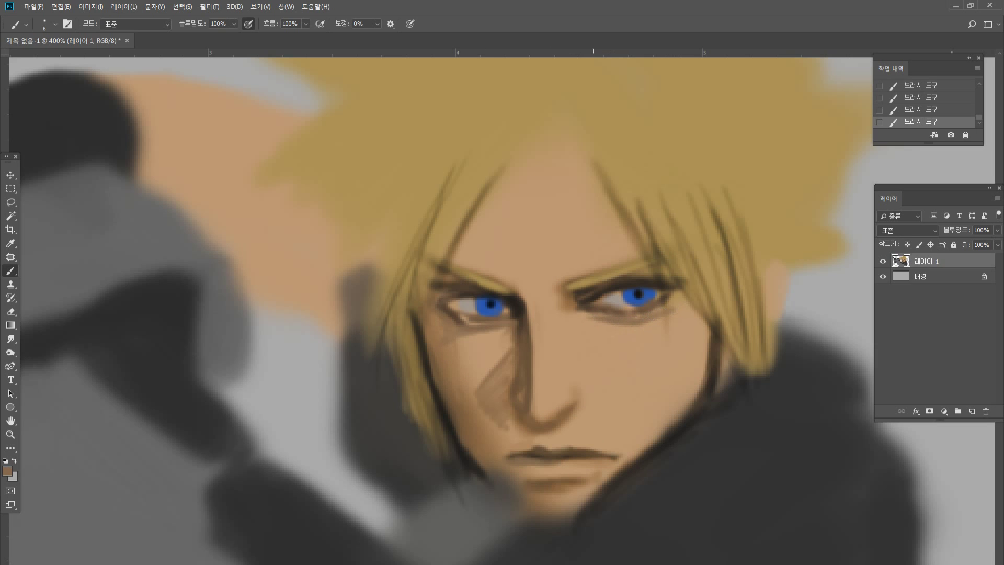
Paint blond bangs falling over the forehead toward the left eye and nose bridge, redoing the overlong thin strand.
alt+click(613, 118)
key(bracketright)
key(bracketright)
key(bracketright)
drag(555, 125, 517, 337)
key(bracketleft)
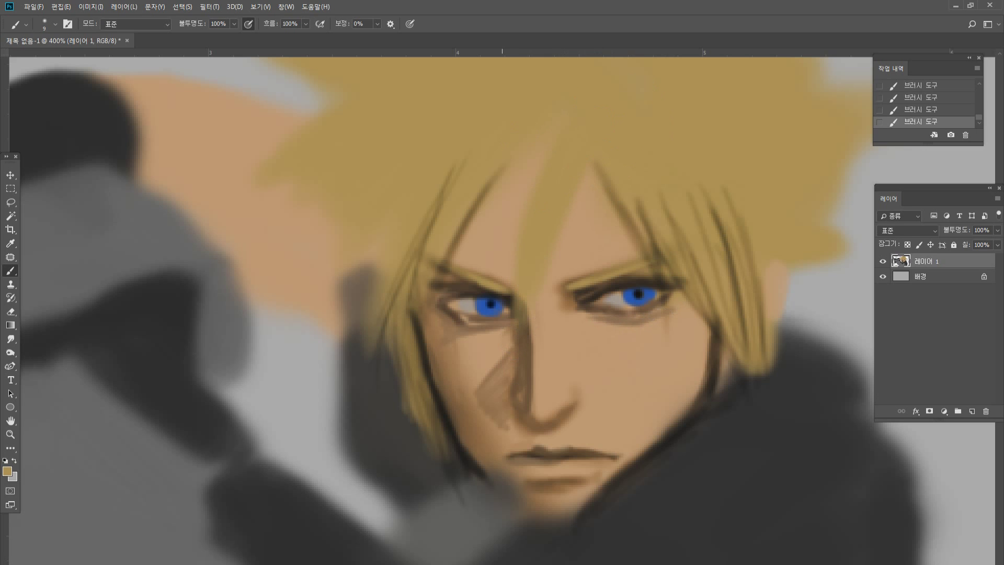
drag(551, 124, 467, 331)
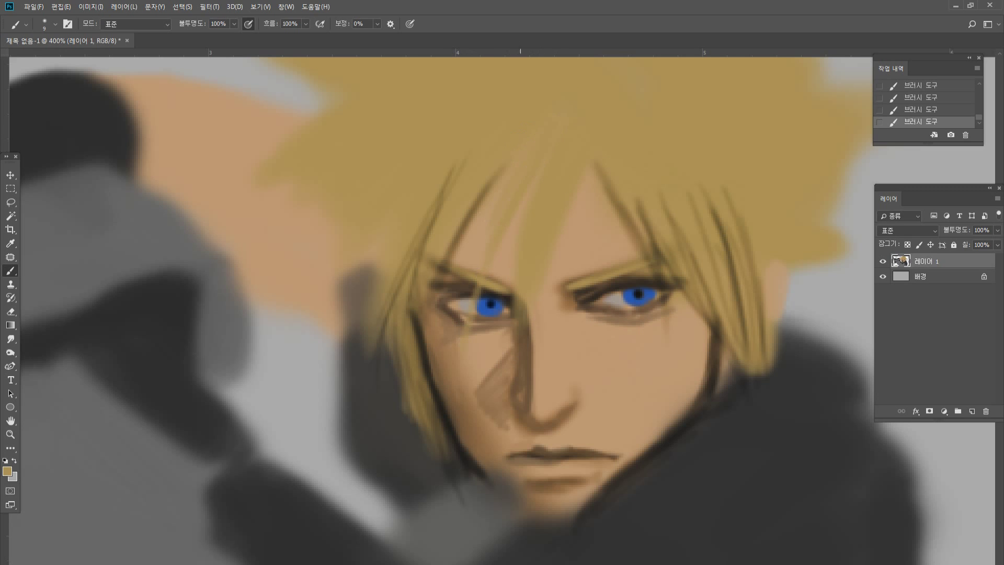
key(ctrl+z)
drag(528, 181, 487, 303)
Choose black as the foreground colour and paint thin dark strands along the left lock of hair with a smaller brush.
double_click(10, 434)
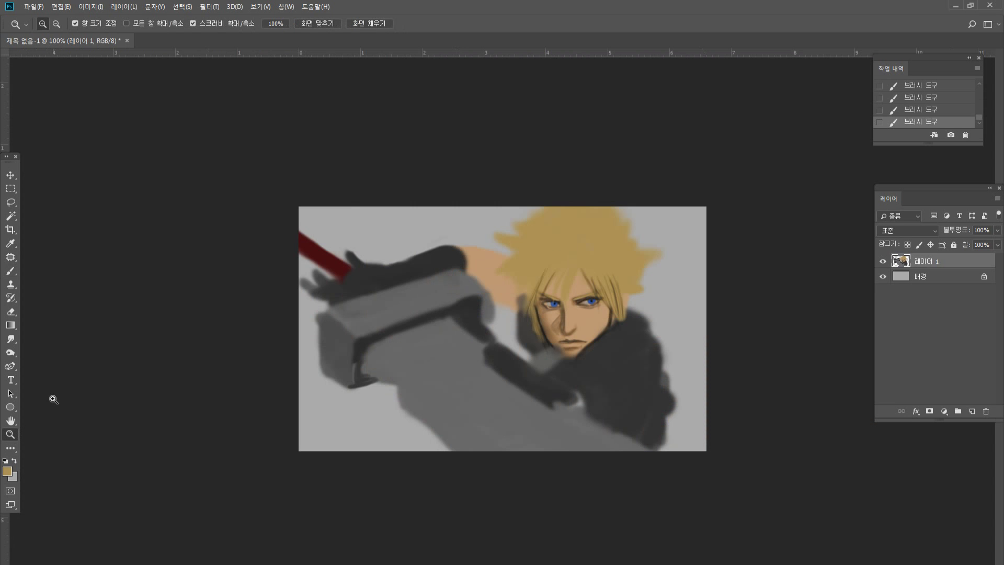
drag(558, 261, 776, 233)
click(776, 233)
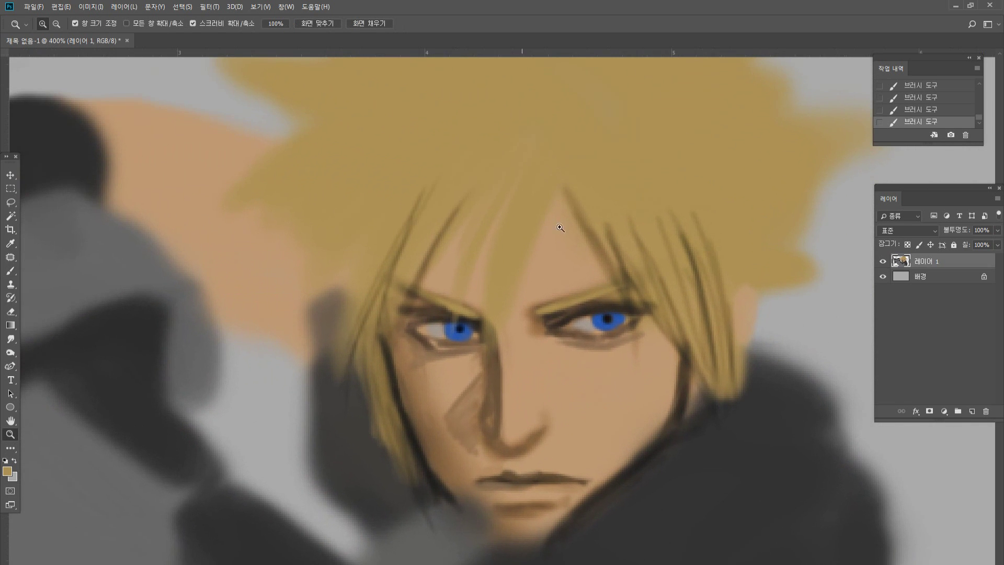
click(10, 272)
click(7, 471)
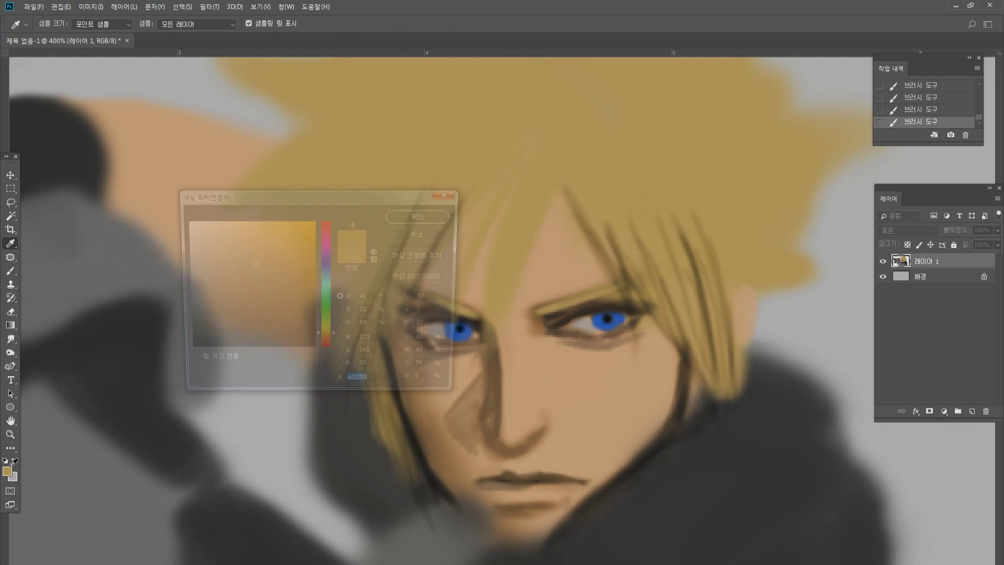
click(184, 351)
click(422, 215)
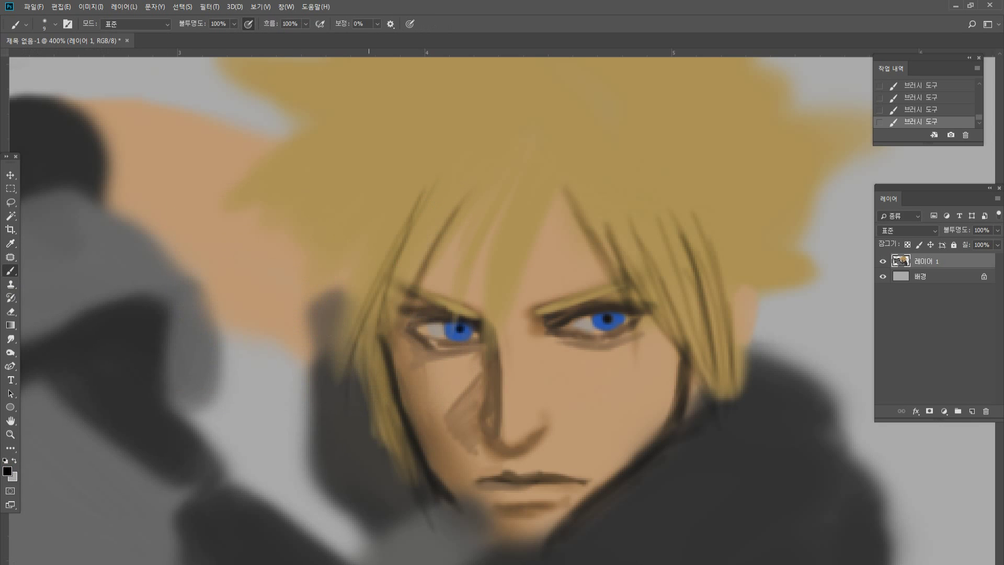
key(bracketleft)
key(bracketleft)
mouse_move(360, 357)
mouse_down()
mouse_move(387, 459)
mouse_move(406, 484)
mouse_up()
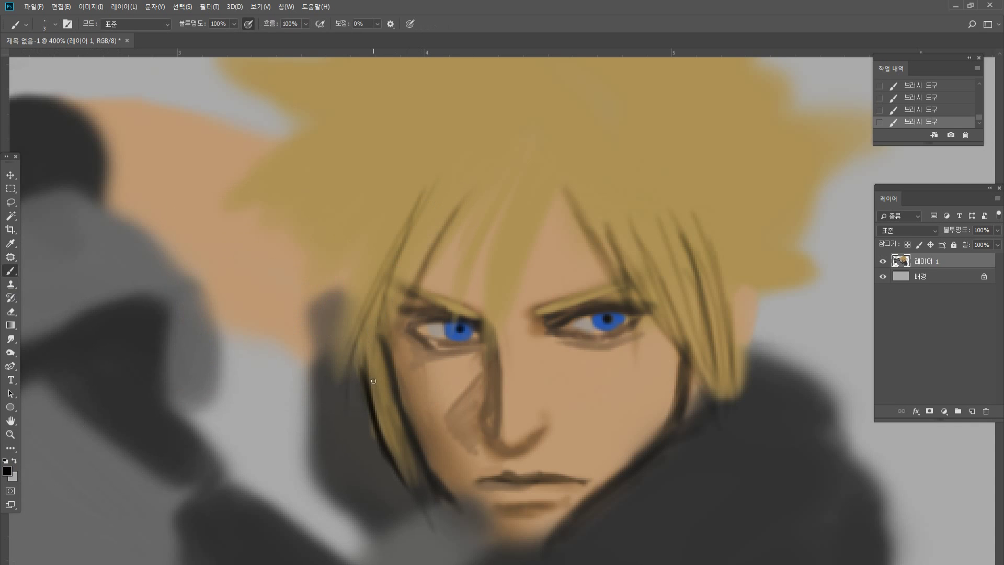
drag(372, 362, 396, 458)
drag(372, 383, 413, 491)
drag(387, 358, 423, 469)
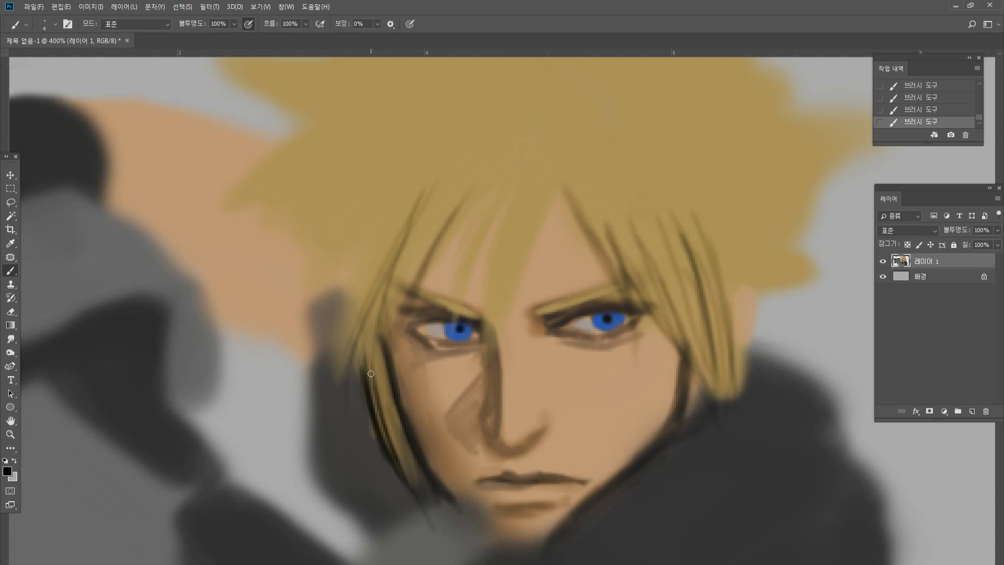
Darken the outer edge of the lower left lock and paint a sampled blond strand beside it.
drag(359, 346, 389, 453)
alt+click(385, 380)
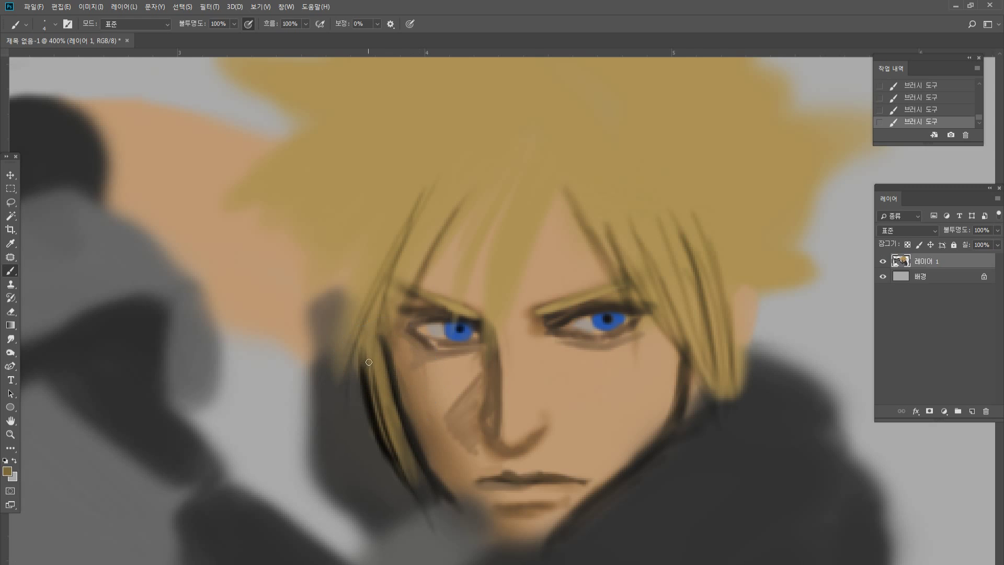
drag(361, 367, 385, 461)
Paint a long dark outer strand down the left side hair, redoing the first stroke and trimming it with sampled blond.
alt+click(388, 367)
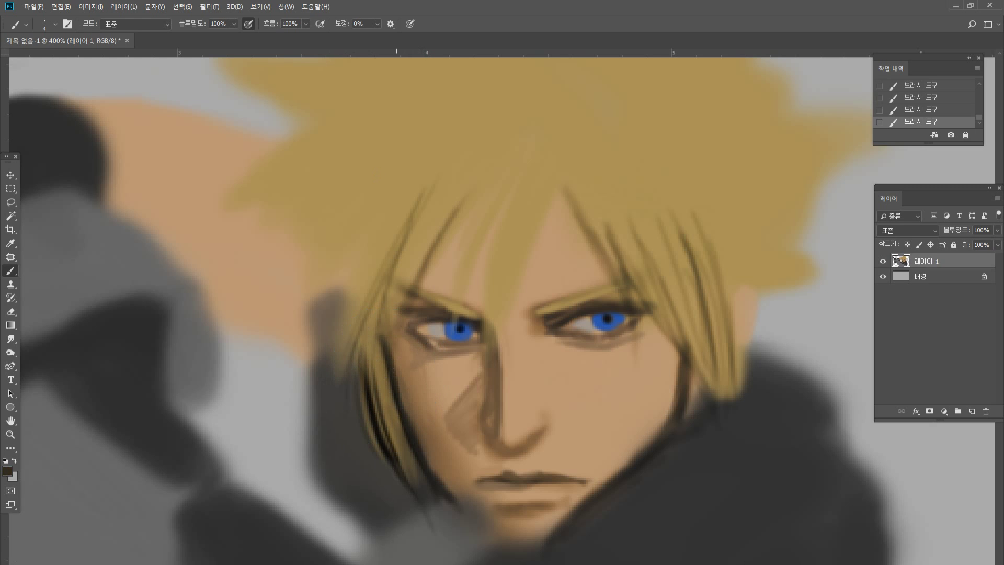
mouse_move(409, 157)
mouse_down()
mouse_move(352, 282)
mouse_move(347, 343)
mouse_up()
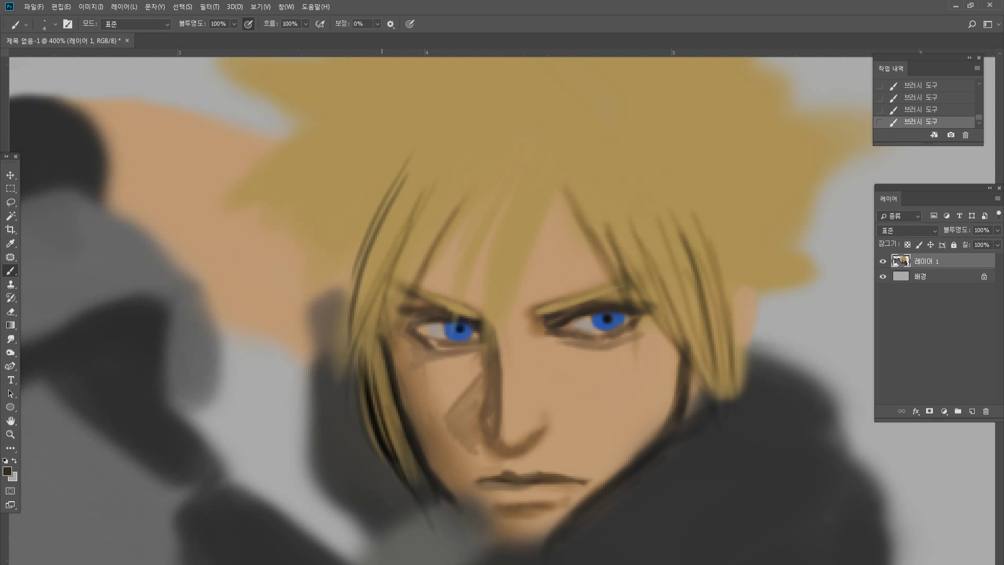
key(ctrl+z)
drag(403, 176, 336, 373)
drag(411, 152, 337, 373)
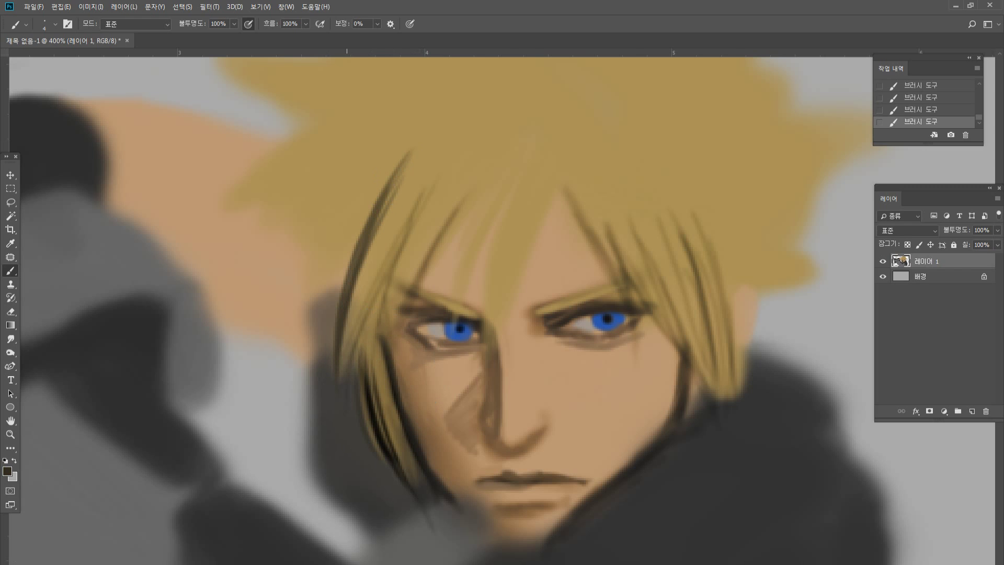
alt+click(422, 168)
drag(397, 192, 338, 344)
Paint overlapping black strands through the left side hair, ending in thin tips beside the cheek.
key(d)
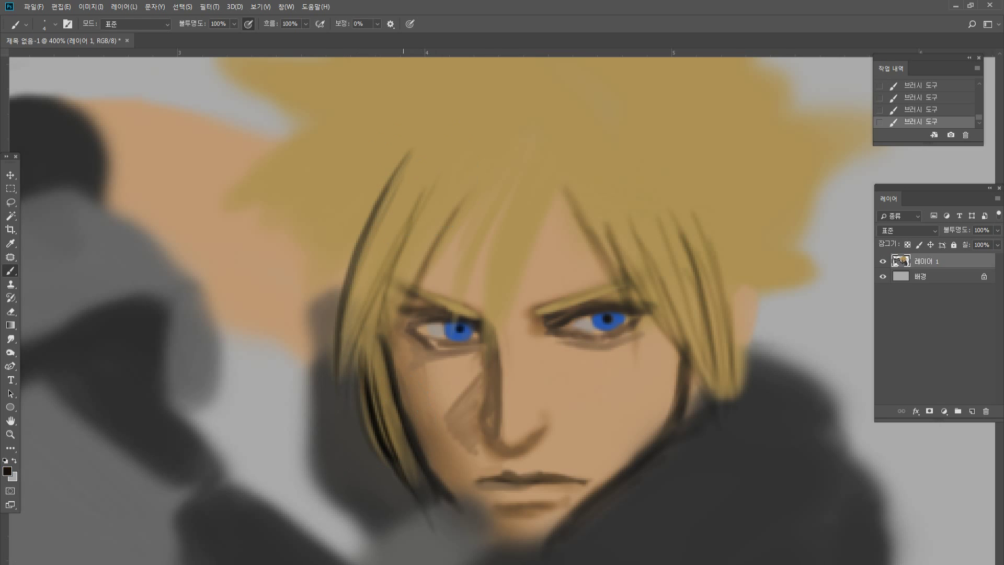
drag(400, 227, 345, 341)
drag(399, 220, 333, 374)
drag(396, 243, 336, 366)
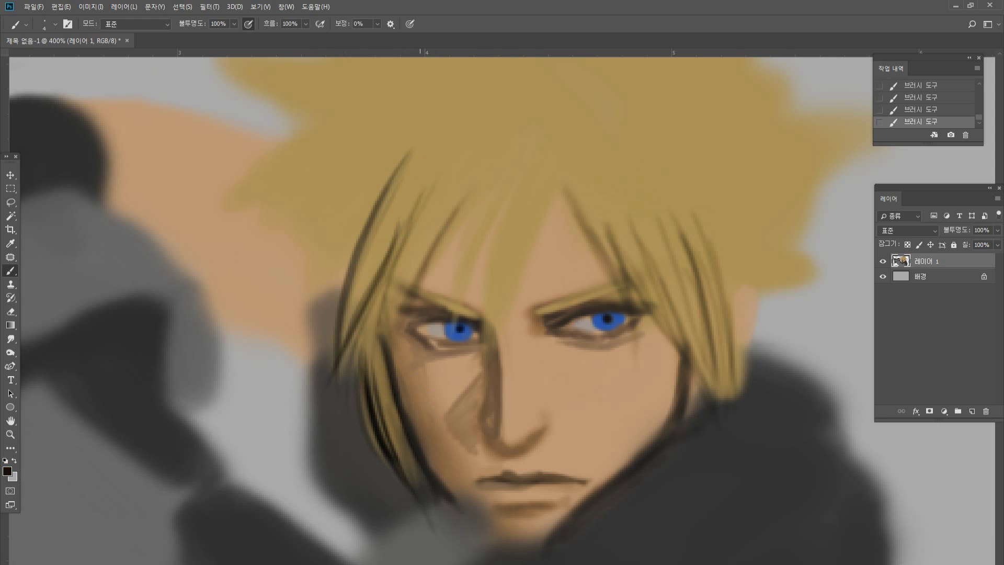
drag(425, 186, 357, 343)
drag(398, 266, 330, 401)
drag(394, 283, 344, 384)
drag(411, 247, 377, 343)
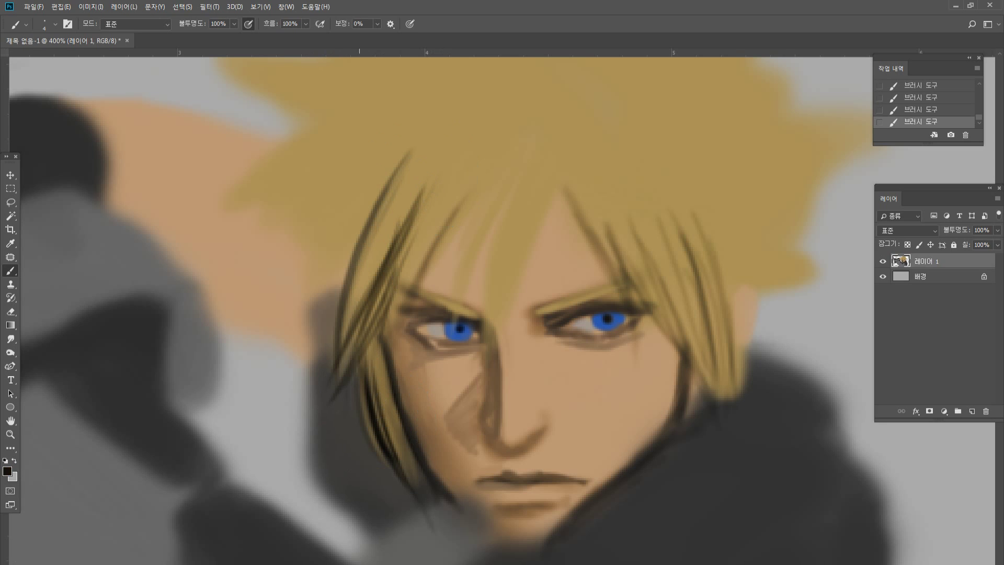
drag(416, 230, 348, 418)
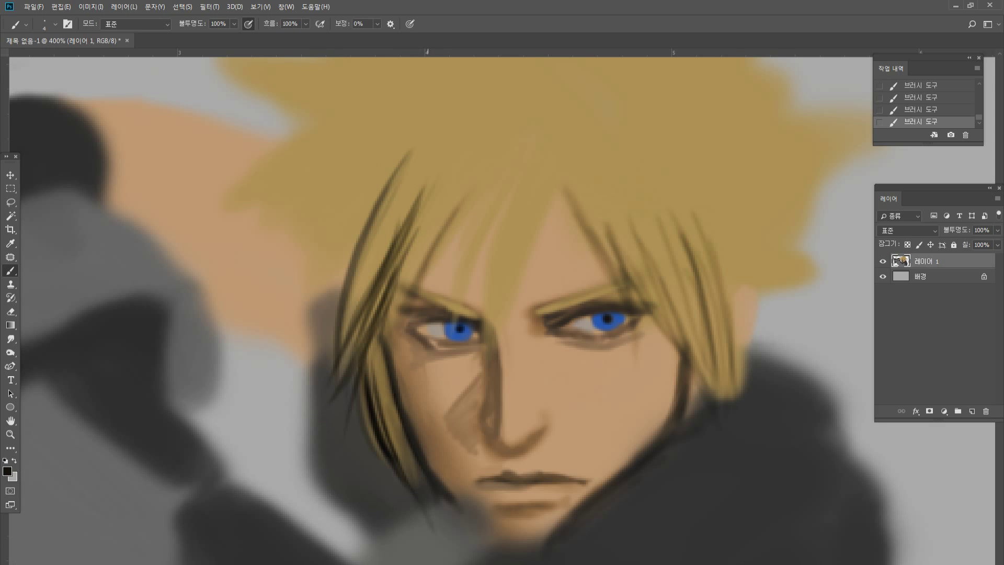
drag(427, 265, 346, 448)
drag(384, 355, 328, 450)
Paint sampled blond strands between the dark lines of the left side hair, extending them to the pointed tips.
alt+click(433, 222)
drag(431, 226, 368, 375)
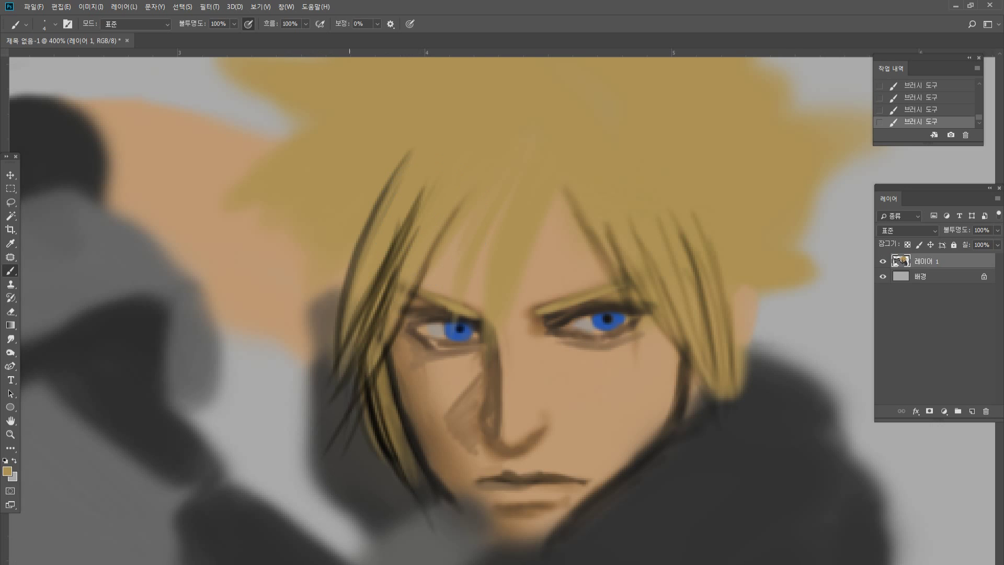
drag(422, 251, 352, 417)
drag(403, 282, 337, 428)
alt+click(450, 184)
drag(413, 223, 373, 333)
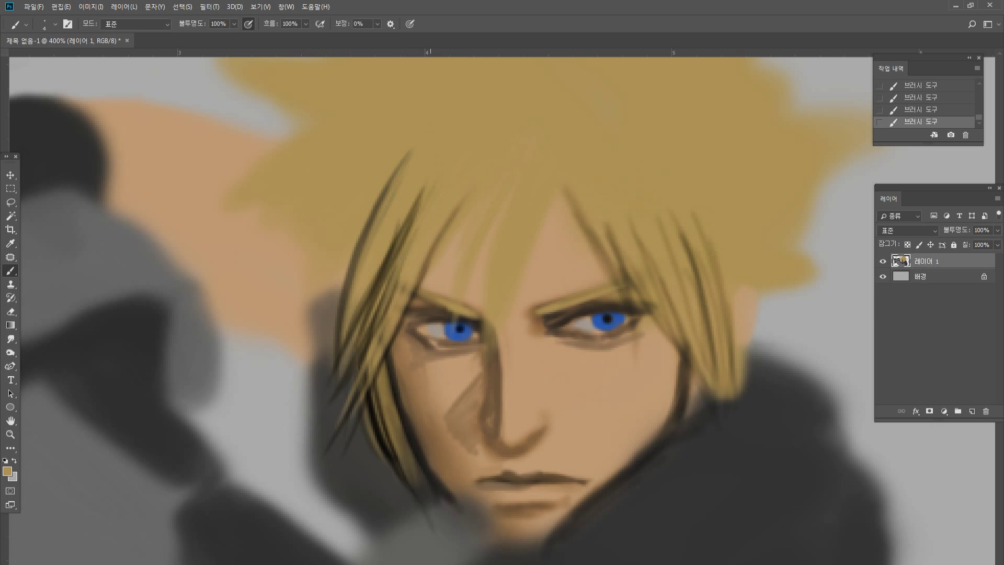
drag(402, 263, 352, 385)
drag(392, 300, 336, 447)
drag(380, 334, 332, 459)
drag(370, 372, 328, 457)
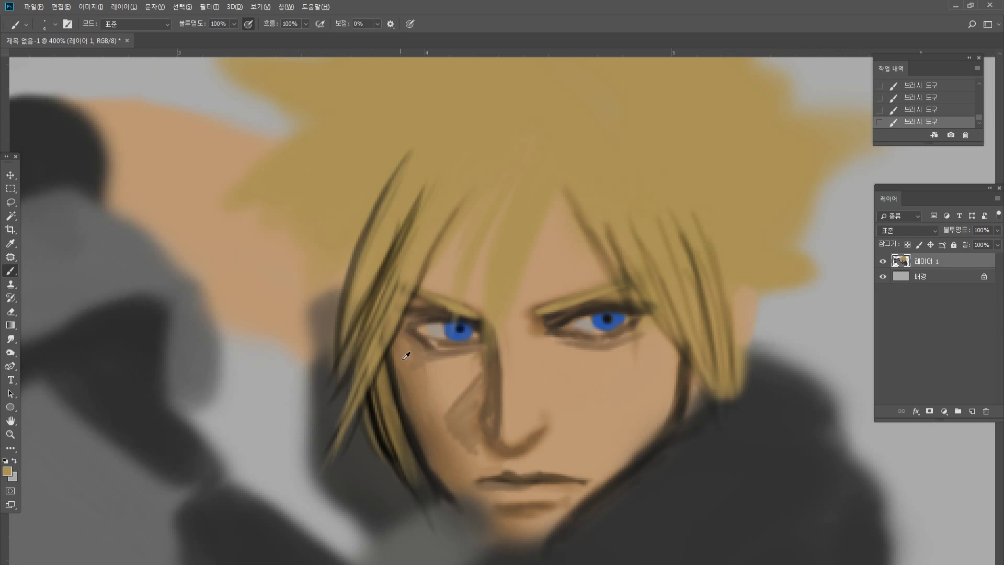
Paint sampled dark strands along the outer left hair beside the ear, and darken the outer end of the left eyebrow.
alt+click(400, 376)
drag(320, 299, 348, 203)
drag(349, 229, 326, 339)
drag(355, 261, 324, 363)
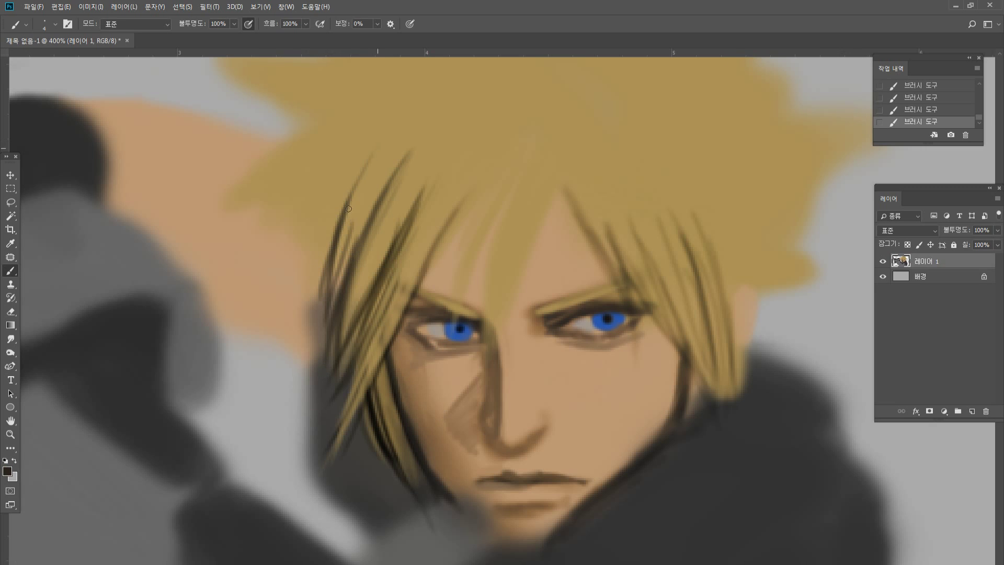
drag(377, 147, 335, 248)
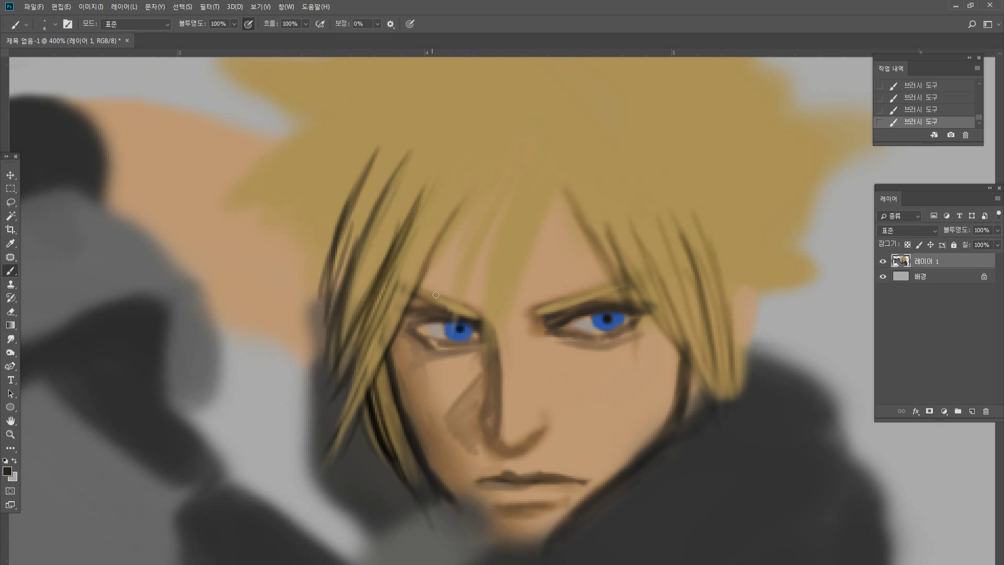
mouse_move(421, 297)
mouse_down()
mouse_move(443, 305)
mouse_move(395, 330)
mouse_up()
Outline spiky hair tips with dark strokes where the left side hair overlaps the raised arm.
drag(359, 151, 282, 246)
drag(355, 172, 277, 260)
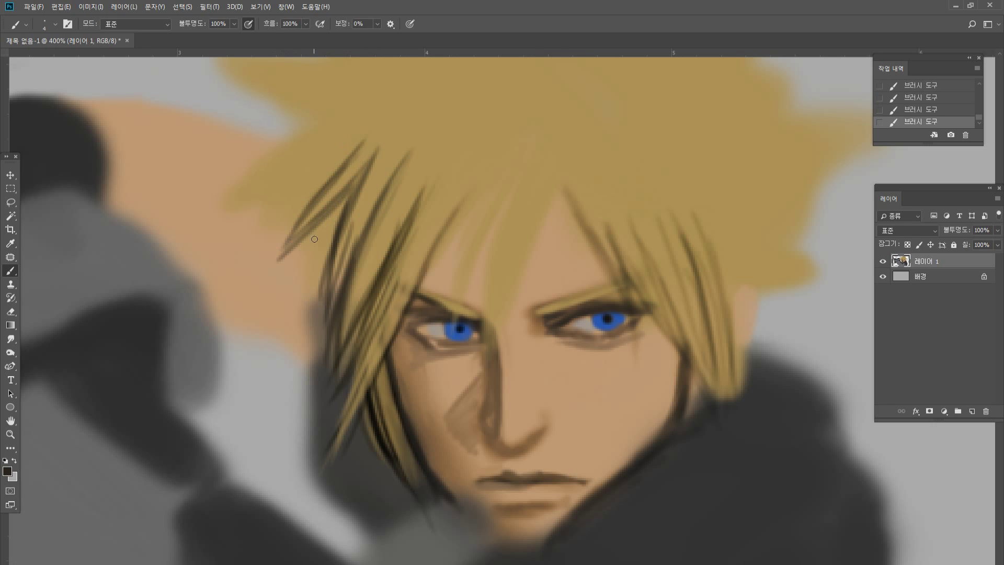
drag(335, 207, 292, 289)
drag(325, 244, 278, 311)
drag(301, 256, 276, 301)
drag(320, 238, 277, 308)
mouse_move(326, 256)
mouse_down()
mouse_move(282, 312)
mouse_move(314, 333)
mouse_up()
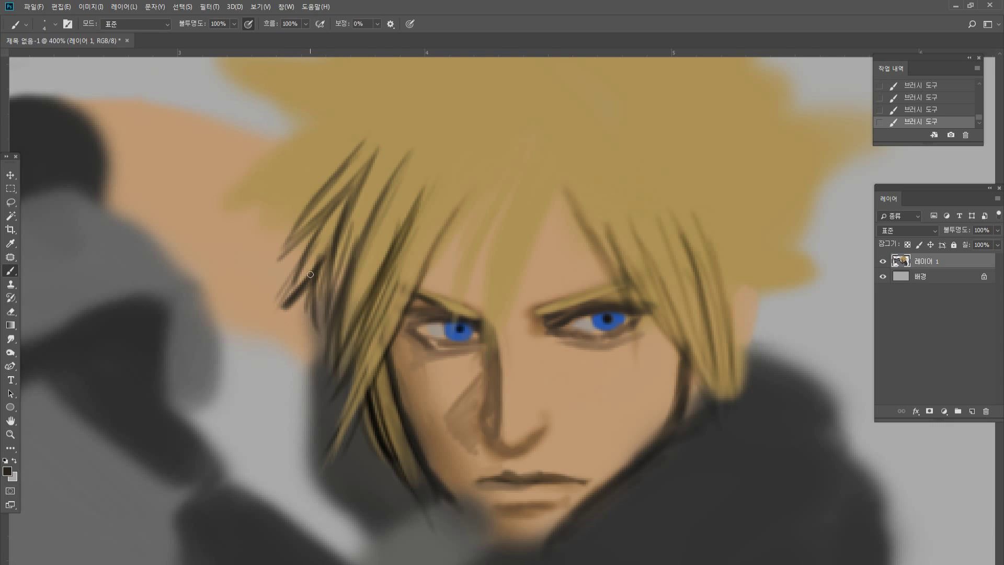
mouse_move(311, 274)
mouse_down()
mouse_move(272, 313)
mouse_move(305, 289)
mouse_up()
Draw a dark brown outline along the underside of the raised arm using a colour sampled from the hair.
alt+click(277, 319)
alt+click(460, 321)
alt+click(399, 395)
alt+click(380, 415)
drag(377, 419, 374, 427)
drag(208, 315, 247, 330)
drag(210, 311, 273, 340)
drag(223, 316, 313, 352)
mouse_move(259, 333)
mouse_down()
mouse_move(318, 353)
mouse_move(289, 346)
mouse_up()
drag(208, 311, 220, 317)
Shade the raised arm's skin between the weapon and the hair with the Burn tool, redoing the last stroke.
double_click(13, 435)
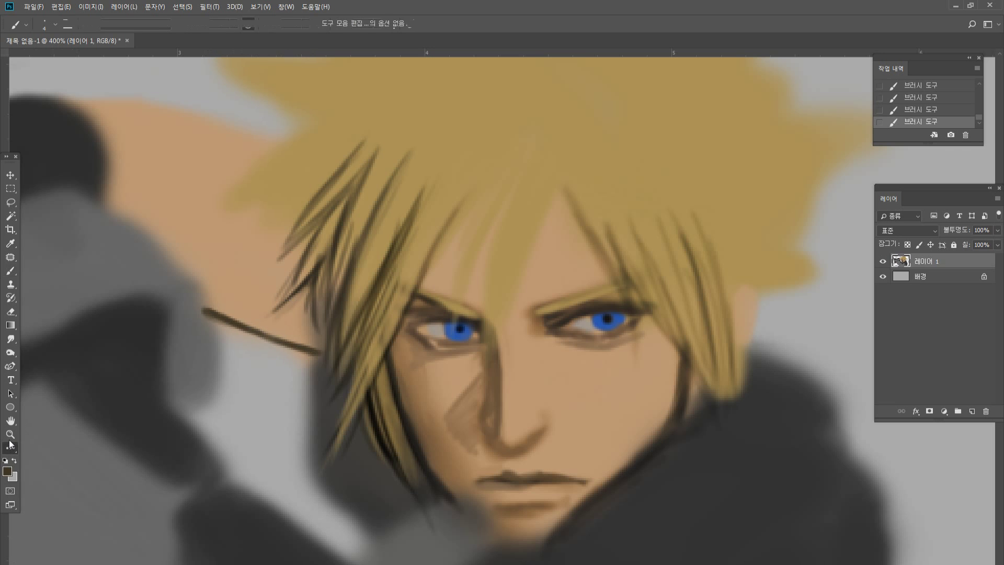
click(504, 328)
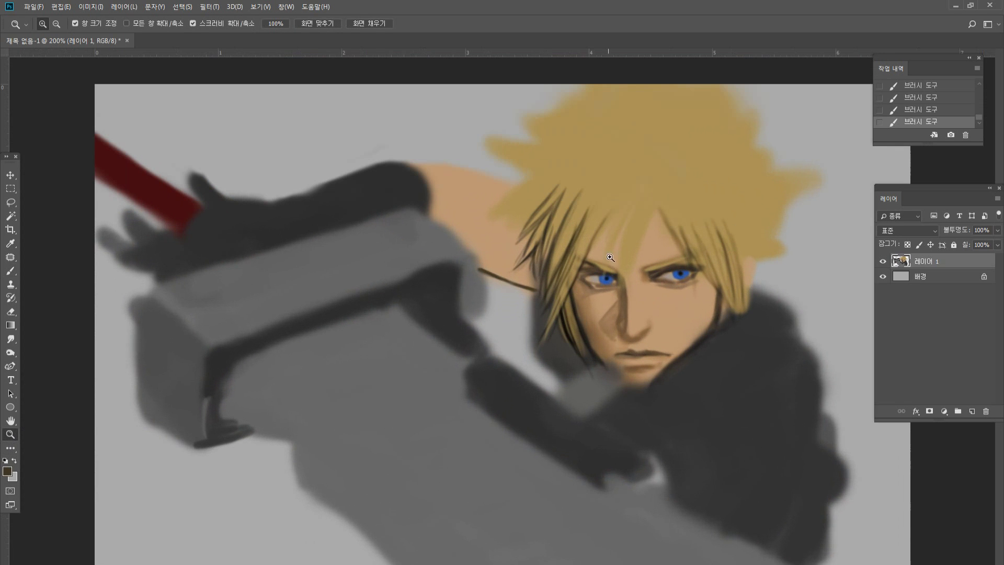
click(626, 320)
click(11, 351)
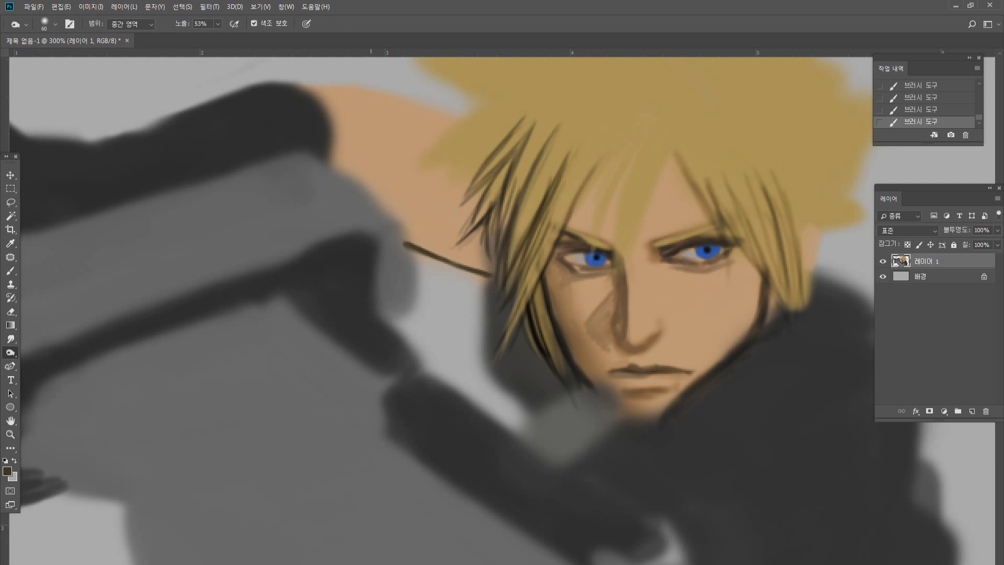
mouse_move(371, 190)
mouse_down()
mouse_move(426, 215)
mouse_move(353, 183)
mouse_move(378, 230)
mouse_up()
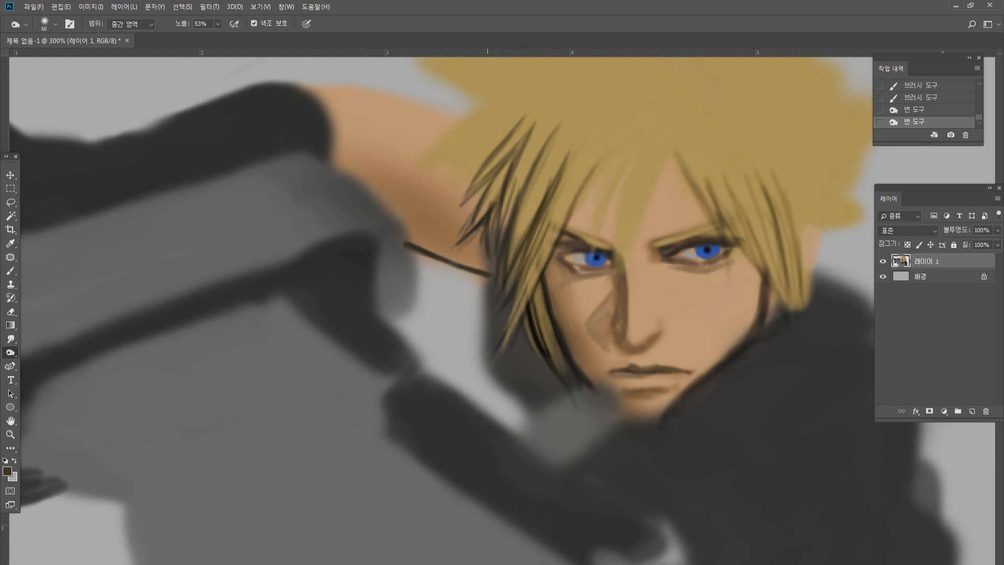
key(ctrl+z)
mouse_move(439, 191)
mouse_down()
mouse_move(361, 161)
mouse_move(445, 233)
mouse_up()
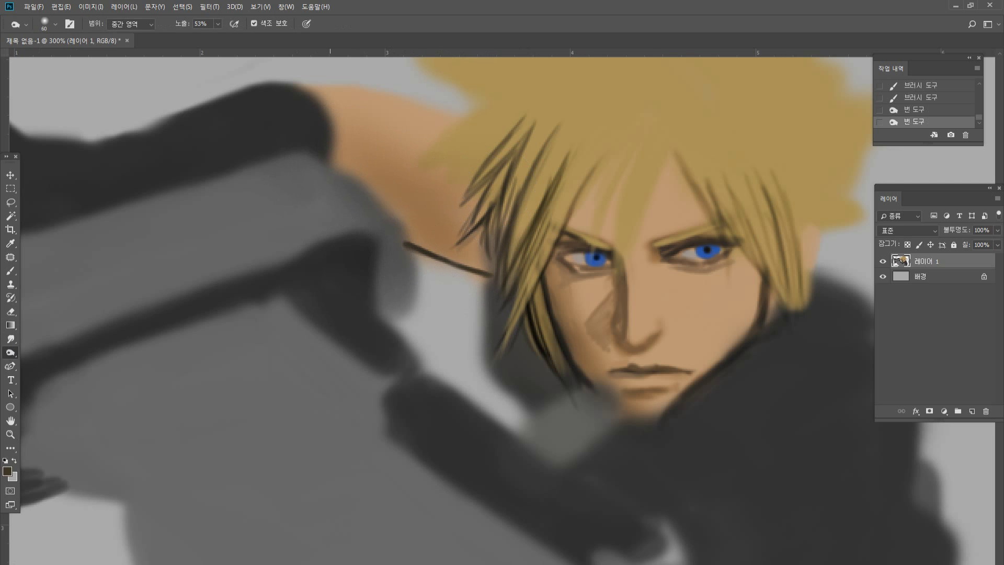
Burn darker shading into the grey sword, the dark sleeve and the collar below the face.
mouse_move(256, 193)
mouse_down()
mouse_move(85, 220)
mouse_move(112, 296)
mouse_move(57, 318)
mouse_up()
mouse_move(215, 322)
mouse_down()
mouse_move(295, 320)
mouse_move(146, 460)
mouse_move(280, 477)
mouse_move(628, 562)
mouse_up()
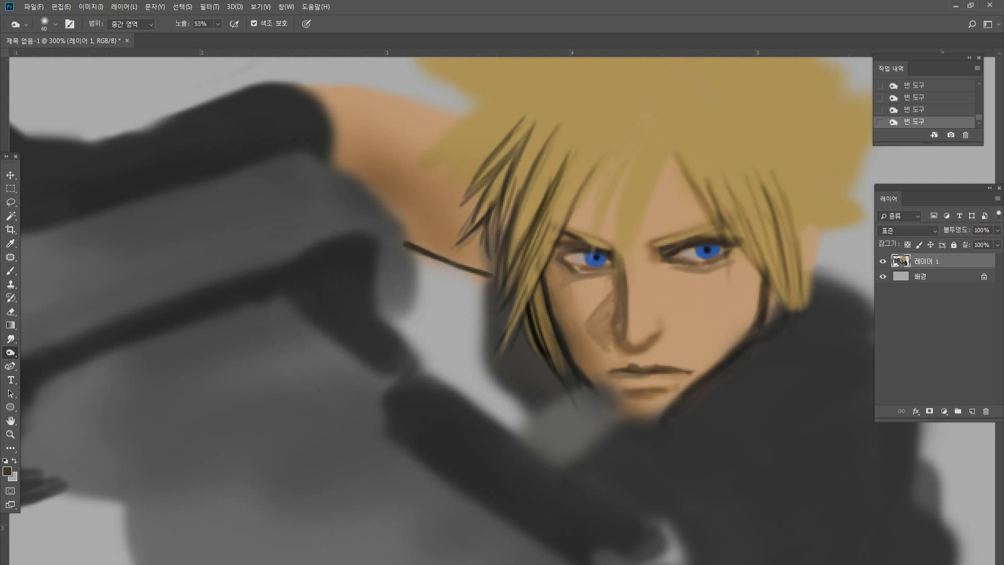
mouse_move(563, 468)
mouse_down()
mouse_move(450, 418)
mouse_move(491, 477)
mouse_move(471, 445)
mouse_move(559, 481)
mouse_move(549, 439)
mouse_move(510, 381)
mouse_move(475, 387)
mouse_up()
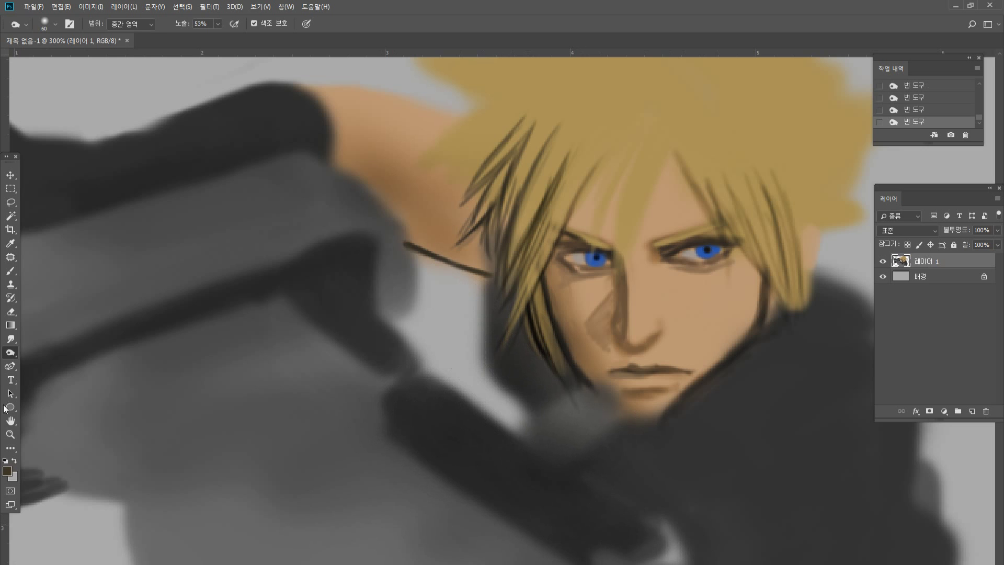
Repaint the dark clothing edge along the right jaw and below the chin with the Brush and sampled dark greys.
double_click(11, 434)
double_click(601, 309)
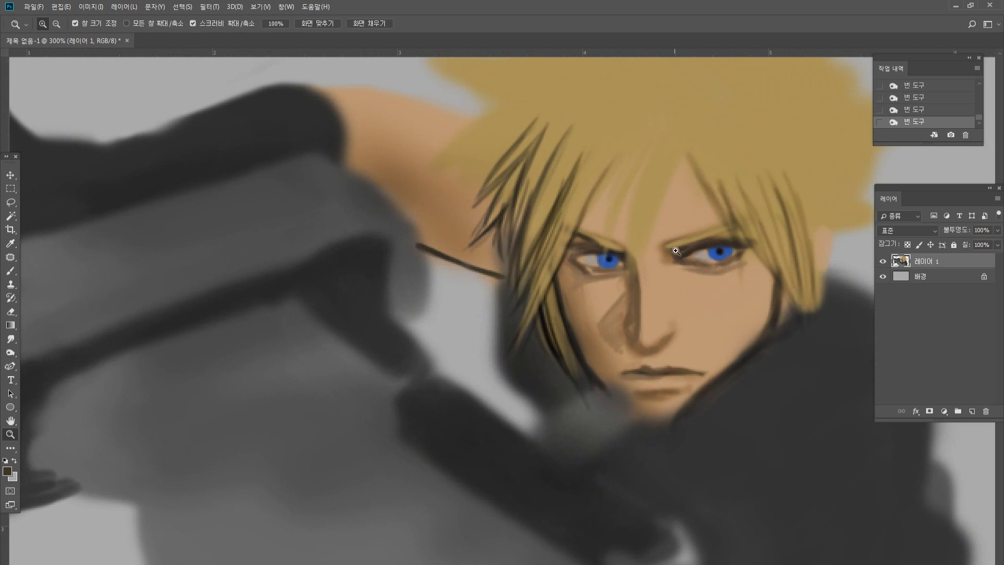
alt+click(640, 272)
alt+click(639, 252)
click(506, 361)
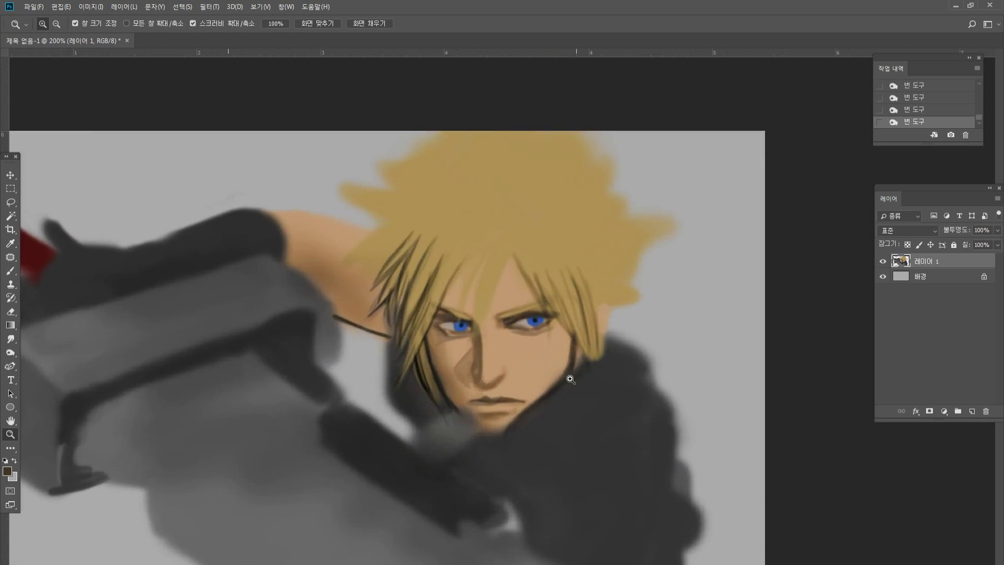
click(569, 378)
click(829, 339)
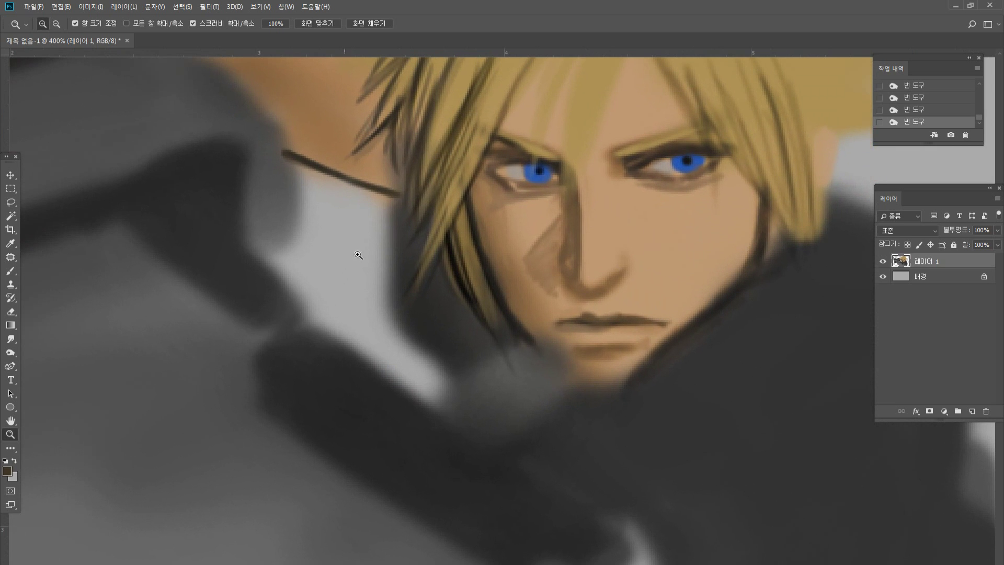
click(12, 270)
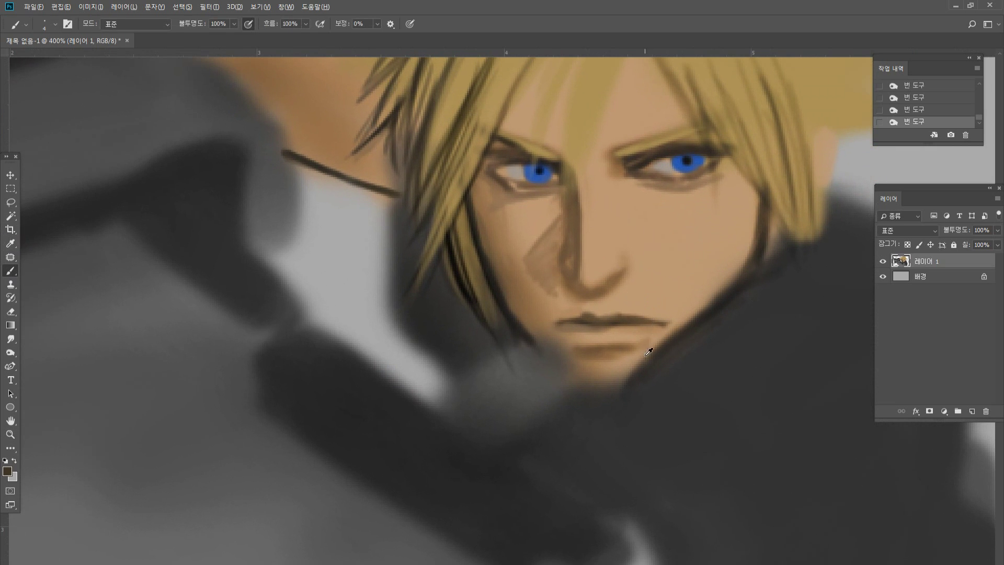
alt+click(635, 399)
mouse_move(635, 394)
mouse_down()
mouse_move(623, 384)
mouse_move(682, 329)
mouse_up()
mouse_move(618, 382)
mouse_down()
mouse_move(692, 316)
mouse_move(661, 335)
mouse_move(710, 301)
mouse_up()
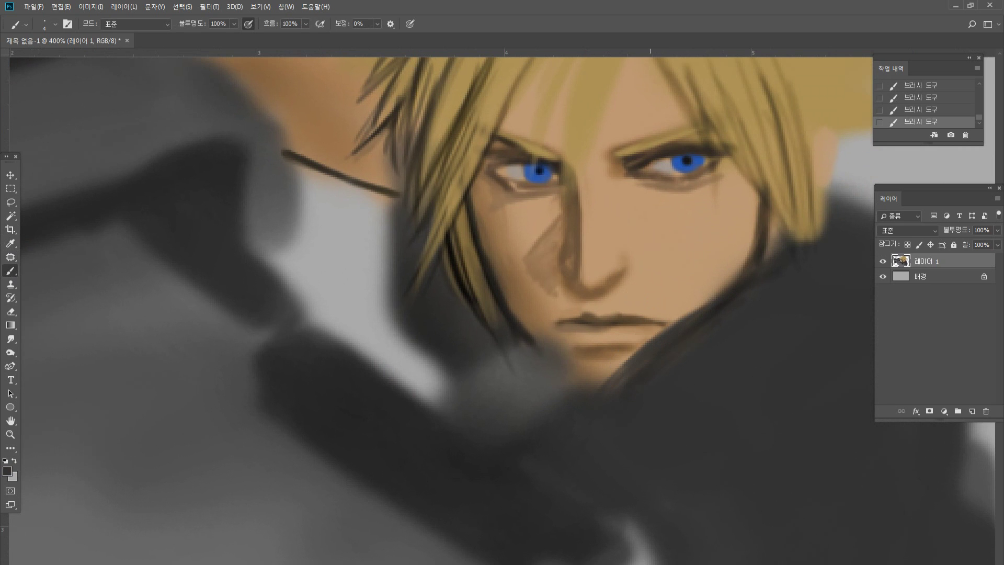
alt+click(631, 393)
mouse_move(584, 392)
mouse_down()
mouse_move(640, 360)
mouse_move(582, 389)
mouse_up()
Set the foreground colour to black and outline the collar's upper edge from below the chin to the right hair lock.
alt+click(466, 290)
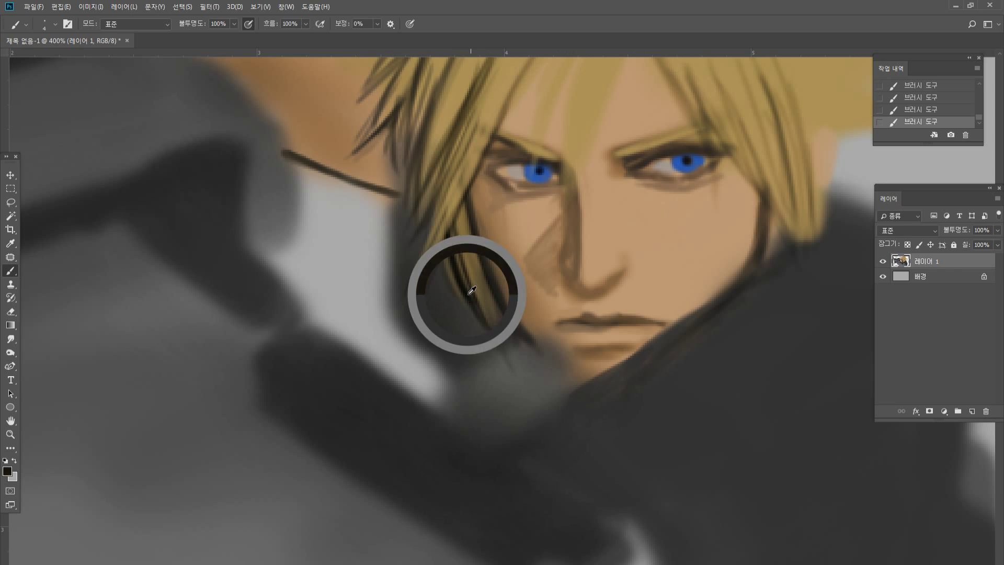
click(8, 471)
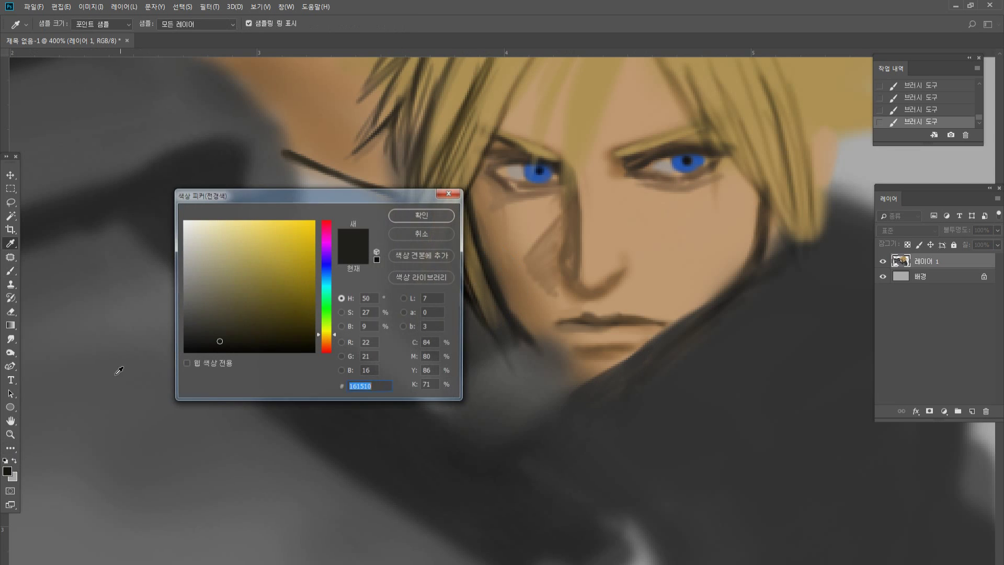
click(432, 214)
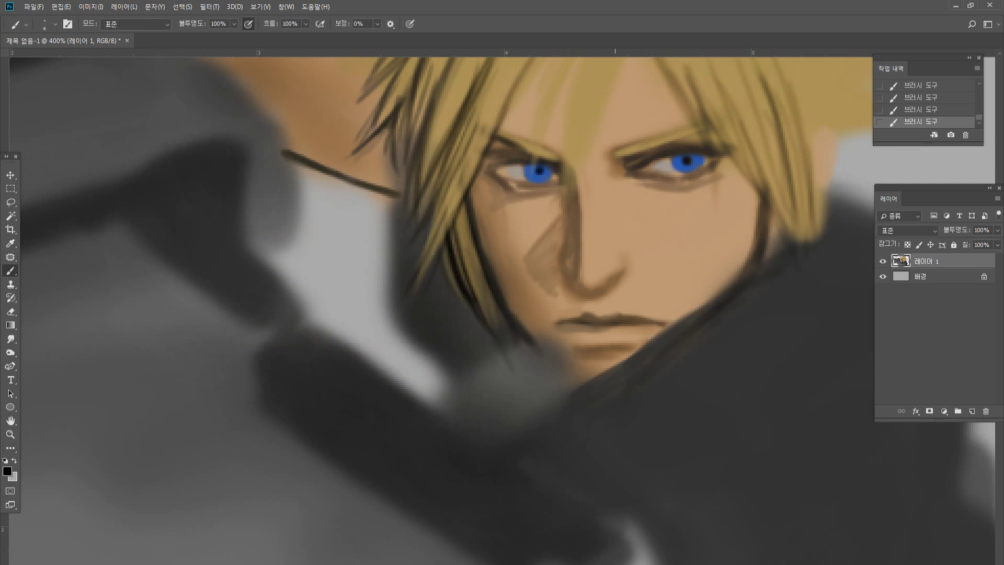
mouse_move(540, 416)
mouse_down()
mouse_move(653, 351)
mouse_move(698, 306)
mouse_up()
mouse_move(651, 352)
mouse_down()
mouse_move(778, 259)
mouse_move(655, 348)
mouse_up()
drag(763, 268, 810, 252)
Thin the collar's black outline and clean its lower side with the sampled dark clothing grey.
alt+click(696, 351)
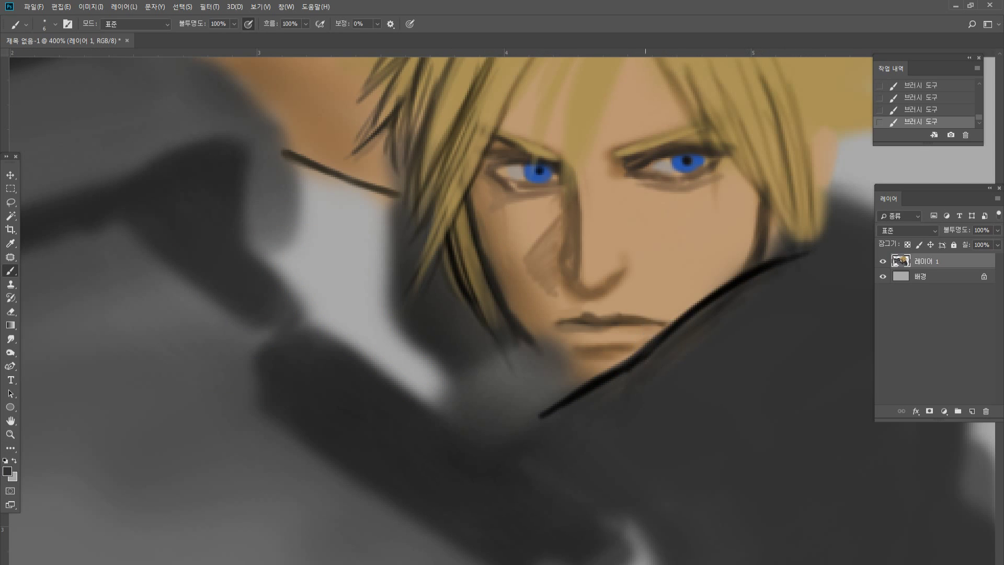
drag(736, 288, 722, 294)
drag(673, 332, 790, 262)
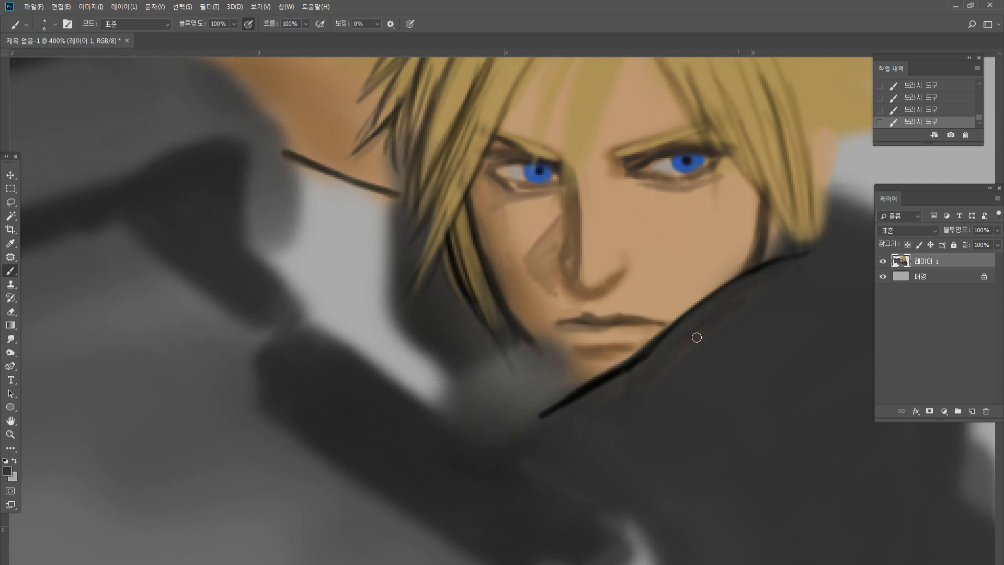
drag(656, 362, 566, 374)
Draw two curved black lines for the collar's folded front edge and shade between them with a sampled dark tone.
alt+click(557, 411)
mouse_move(540, 416)
mouse_down()
mouse_move(547, 444)
mouse_move(569, 483)
mouse_move(613, 521)
mouse_up()
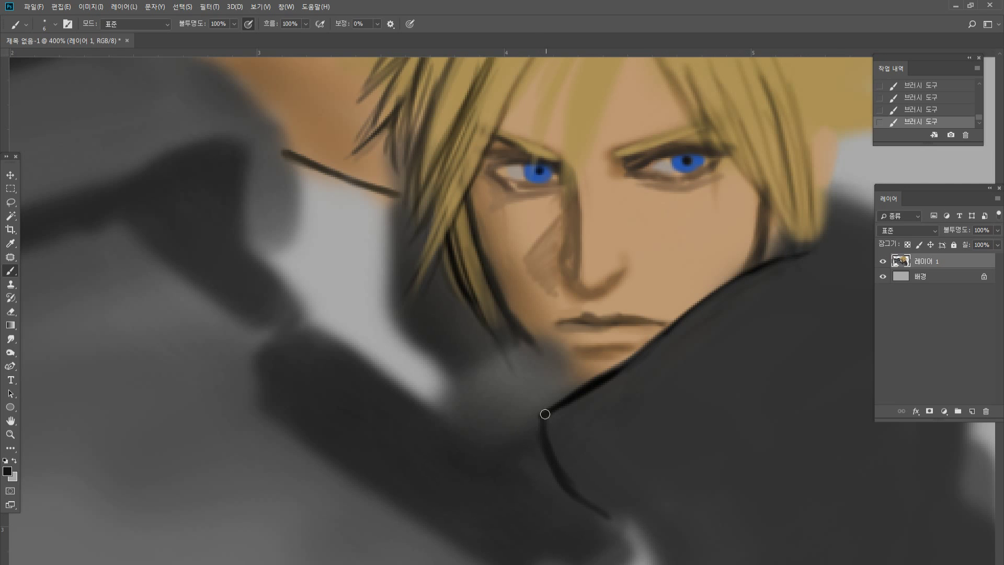
drag(544, 413, 611, 369)
mouse_move(587, 404)
mouse_down()
mouse_move(634, 377)
mouse_move(592, 397)
mouse_move(568, 441)
mouse_move(595, 479)
mouse_move(644, 517)
mouse_up()
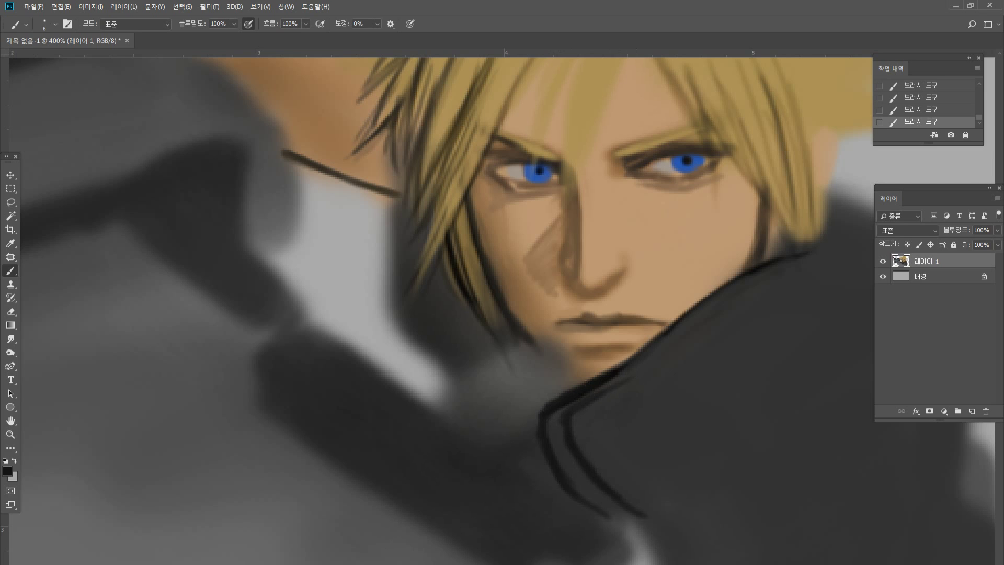
alt+click(563, 430)
mouse_move(569, 432)
mouse_down()
mouse_move(612, 502)
mouse_move(563, 464)
mouse_move(560, 433)
mouse_up()
key(alt)
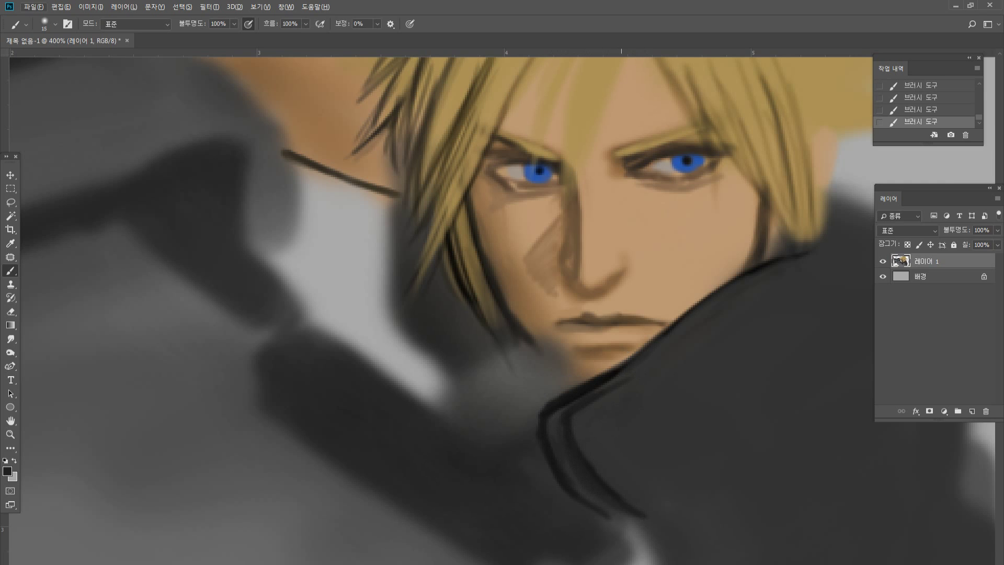
Soften the collar's inner fold line into the dark clothing with sampled dark greys, working along the folded edge with a smaller brush.
alt+click(567, 434)
alt+click(580, 471)
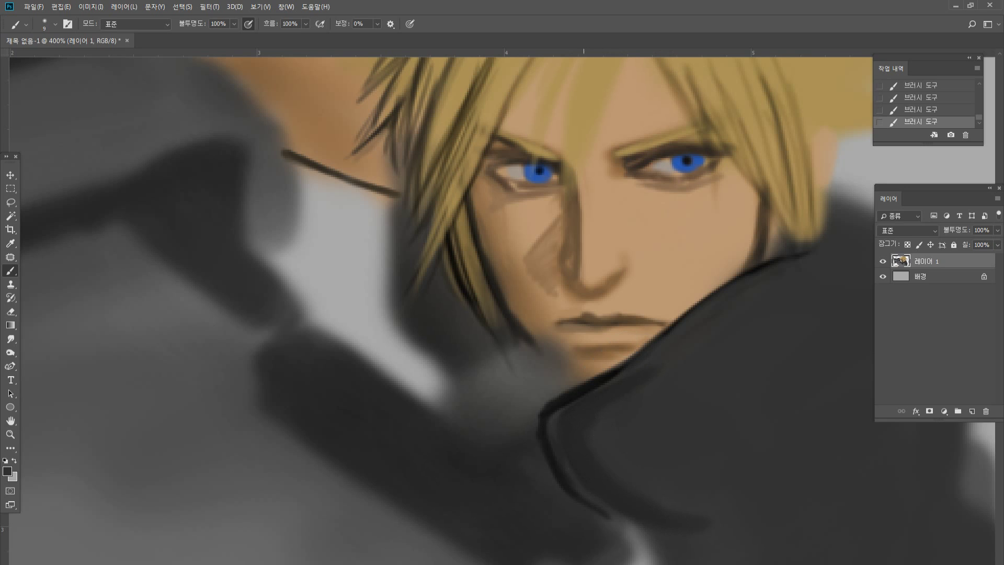
key(bracketleft)
key(bracketleft)
key(bracketleft)
drag(558, 410, 622, 374)
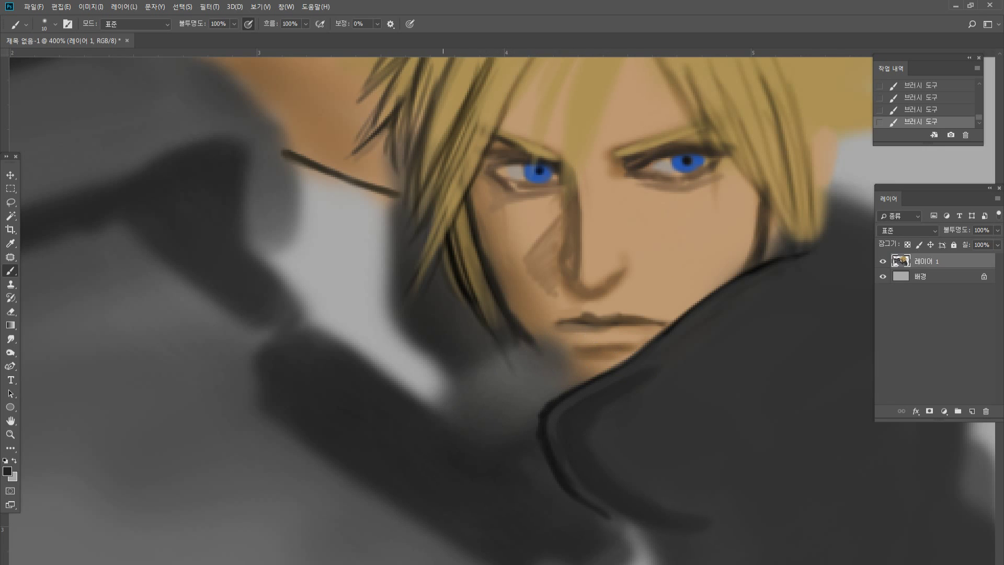
Outline the upper edge of the grey ornament below the chin and tidy the jaw edge above it with sampled skin and dark tones.
key(bracketleft)
key(bracketleft)
key(bracketleft)
mouse_move(448, 388)
mouse_down()
mouse_move(529, 354)
mouse_move(510, 360)
mouse_move(532, 354)
mouse_move(573, 379)
mouse_up()
alt+click(548, 330)
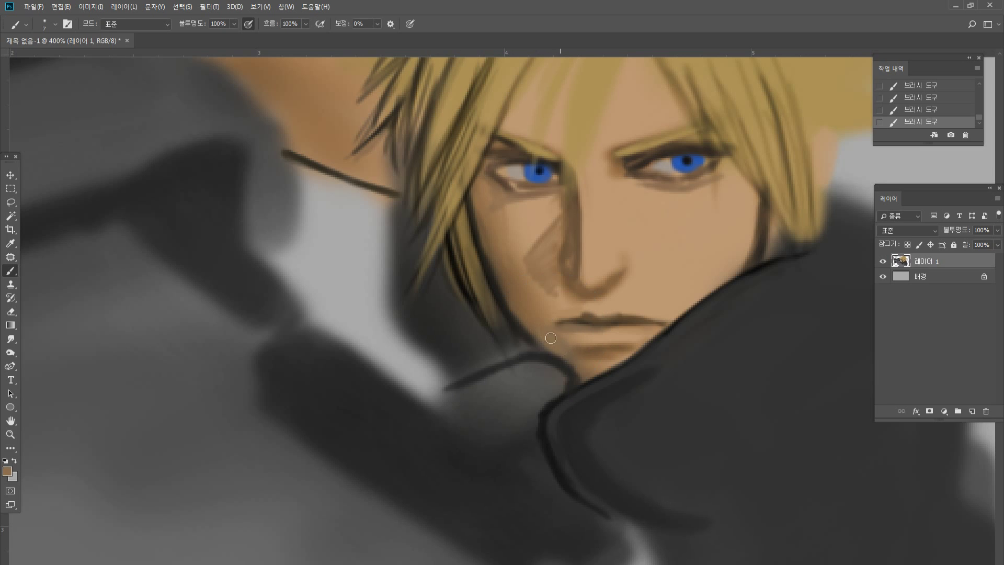
alt+click(588, 359)
alt+click(520, 334)
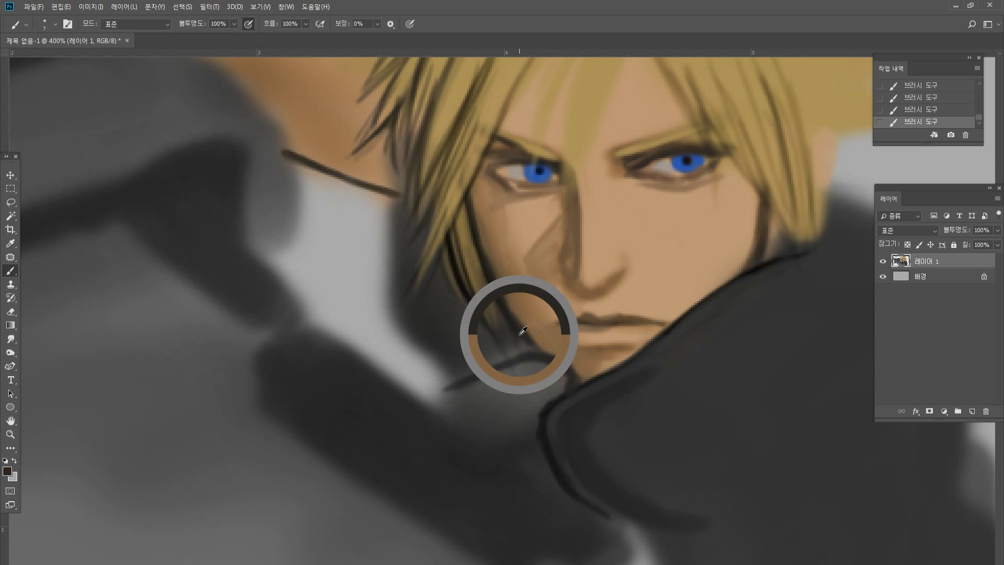
mouse_move(531, 348)
mouse_down()
mouse_move(473, 358)
mouse_move(442, 399)
mouse_move(450, 418)
mouse_up()
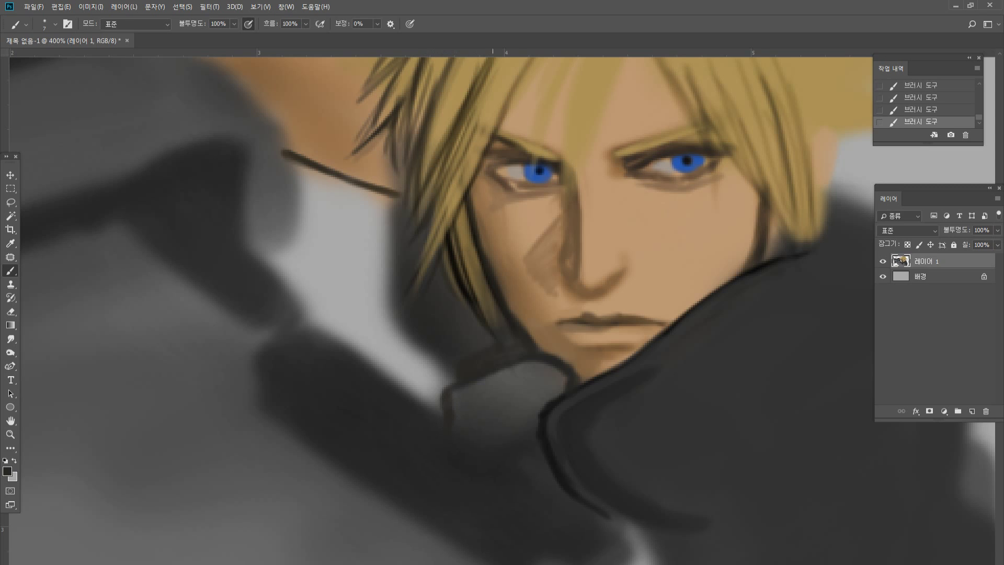
Shape the grey ornament's left tip with sampled dark and grey tones.
alt+click(545, 422)
mouse_move(448, 389)
mouse_down()
mouse_move(438, 413)
mouse_move(472, 397)
mouse_move(437, 411)
mouse_up()
alt+click(472, 397)
alt+click(449, 383)
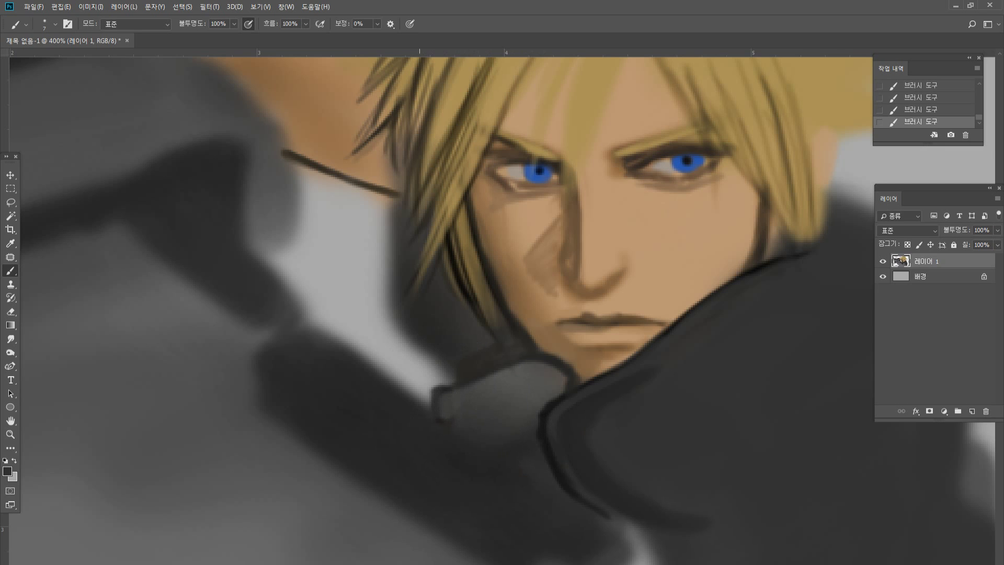
Outline the dark neck clothing's left edge from the hair down to the ornament, and erase the blurred spill outside it.
drag(397, 176, 392, 233)
drag(401, 175, 404, 195)
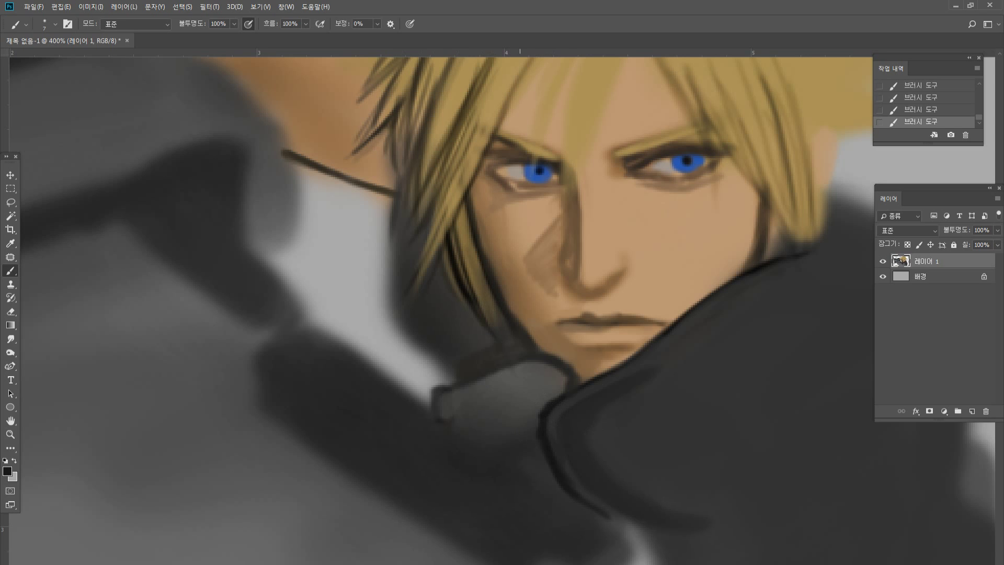
mouse_move(397, 171)
mouse_down()
mouse_move(397, 279)
mouse_move(426, 312)
mouse_move(419, 305)
mouse_move(451, 381)
mouse_up()
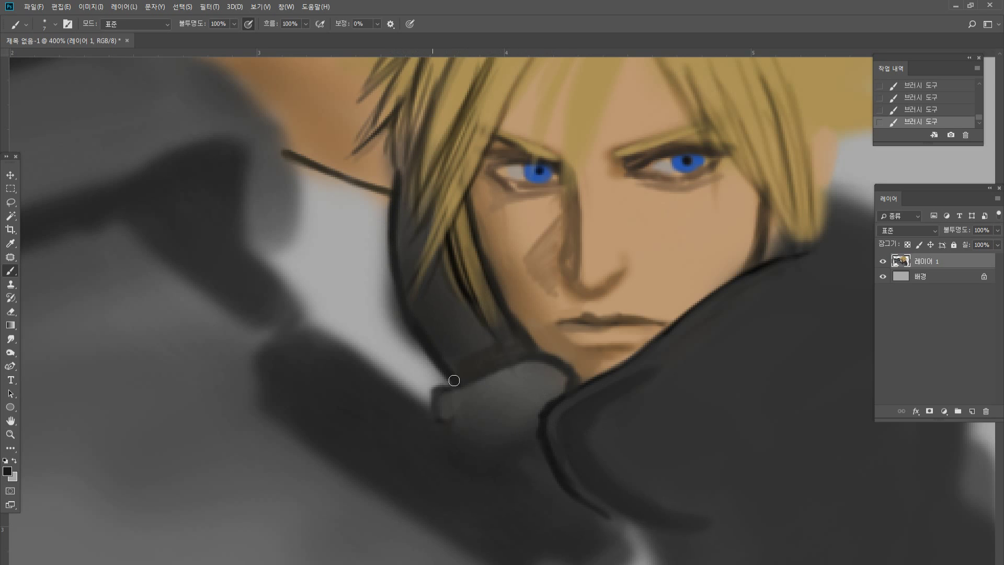
drag(421, 345, 450, 381)
click(10, 311)
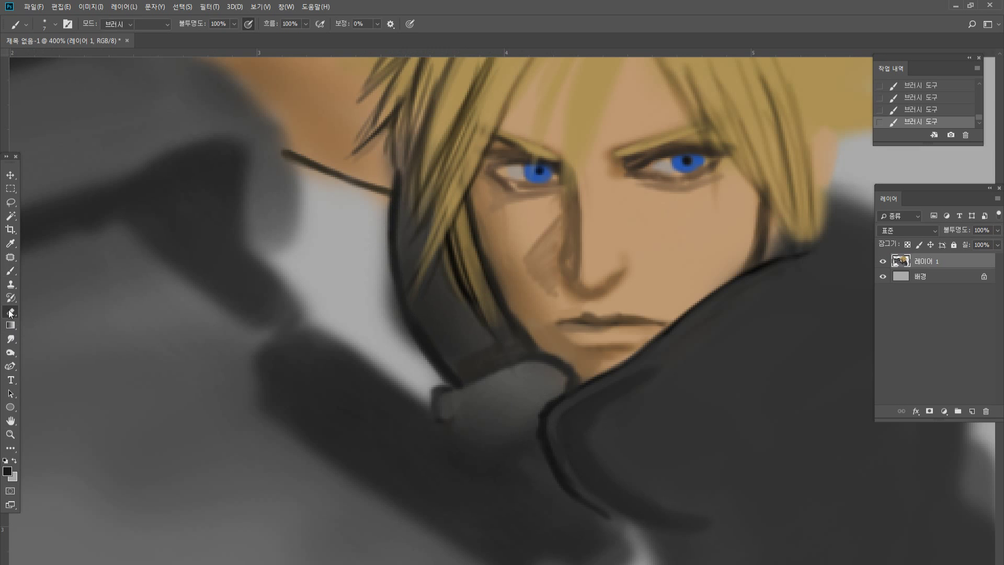
mouse_move(373, 205)
mouse_down()
mouse_move(381, 309)
mouse_move(434, 380)
mouse_move(422, 361)
mouse_up()
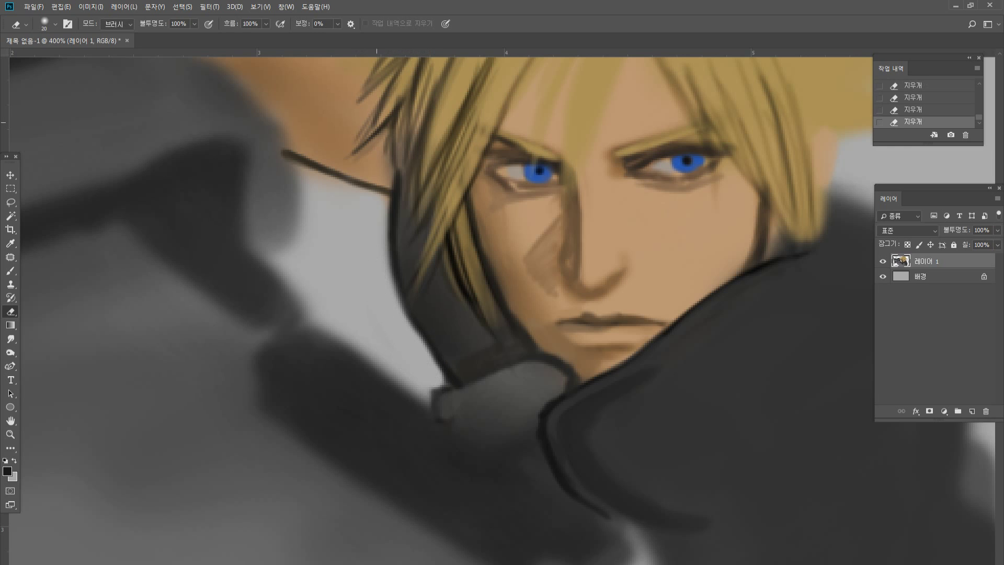
Outline the ornament's lower edge in dark brush strokes up to the collar fold.
double_click(10, 434)
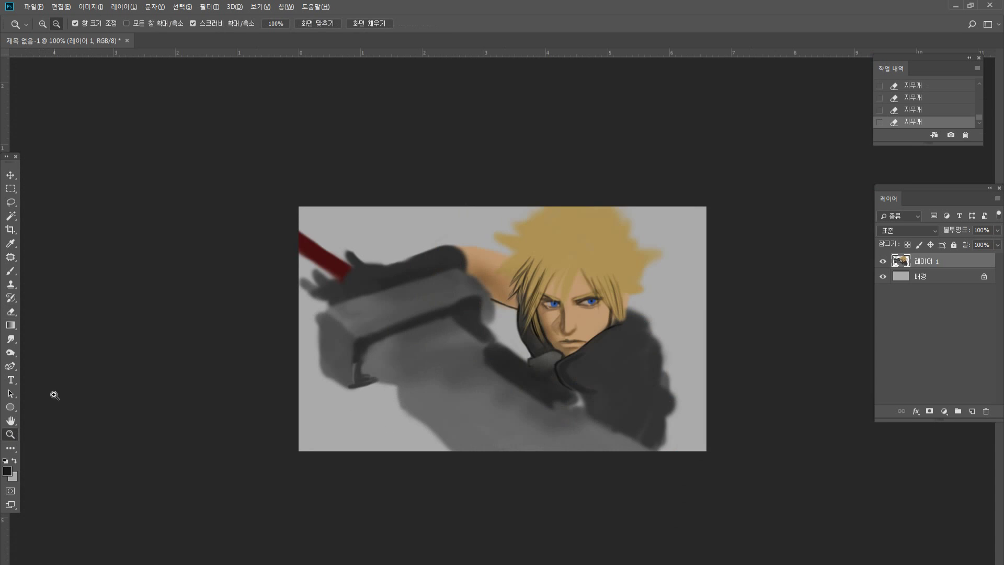
click(643, 347)
click(836, 411)
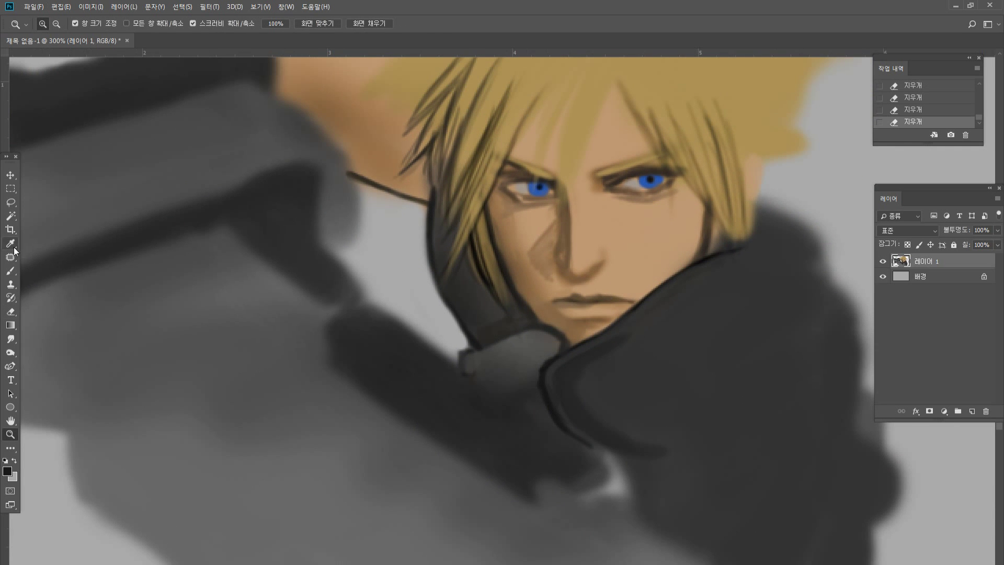
click(10, 271)
drag(547, 366, 542, 365)
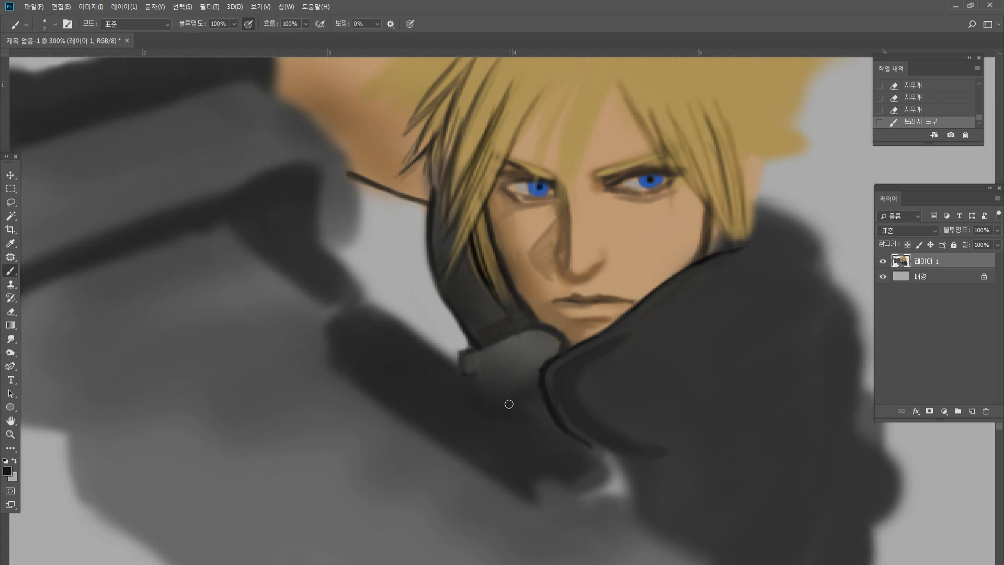
click(509, 404)
drag(509, 404, 544, 390)
alt+click(542, 380)
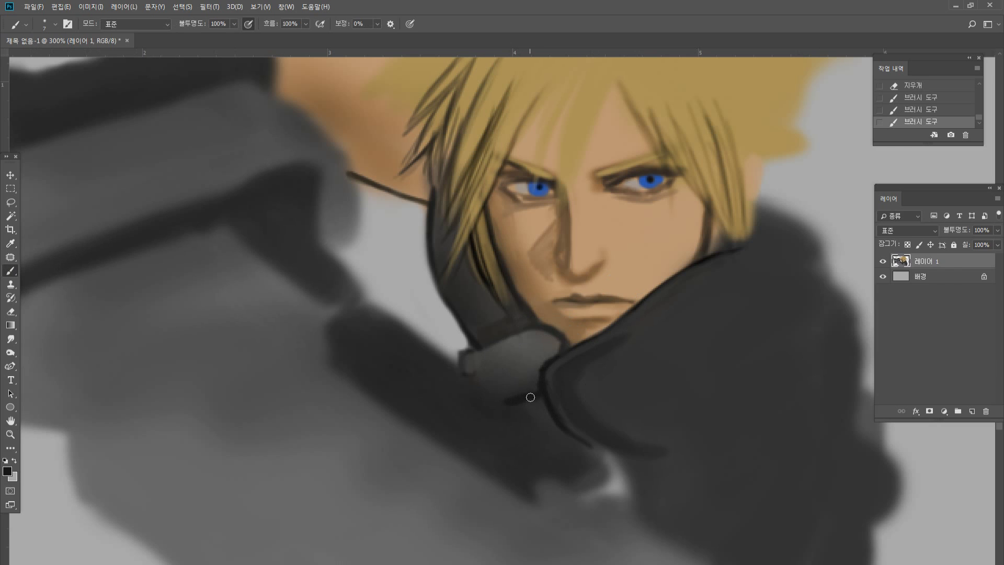
click(539, 381)
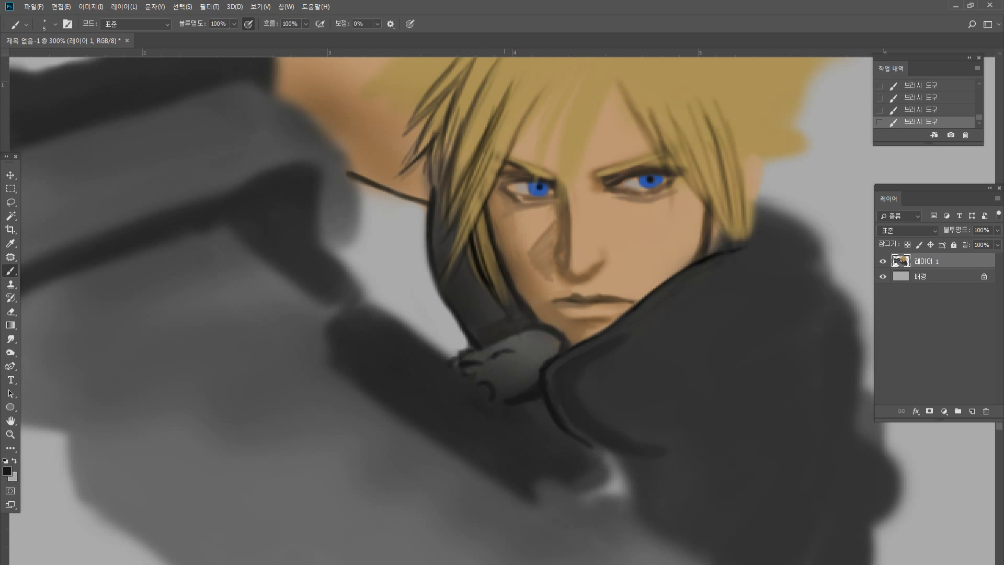
Draw a wolf-head design on the ornament with dark eye, ear and fur strokes, and reinforce its upper-left outline.
drag(507, 355, 499, 360)
key(])
mouse_move(507, 364)
mouse_down()
mouse_move(542, 367)
mouse_move(519, 378)
mouse_up()
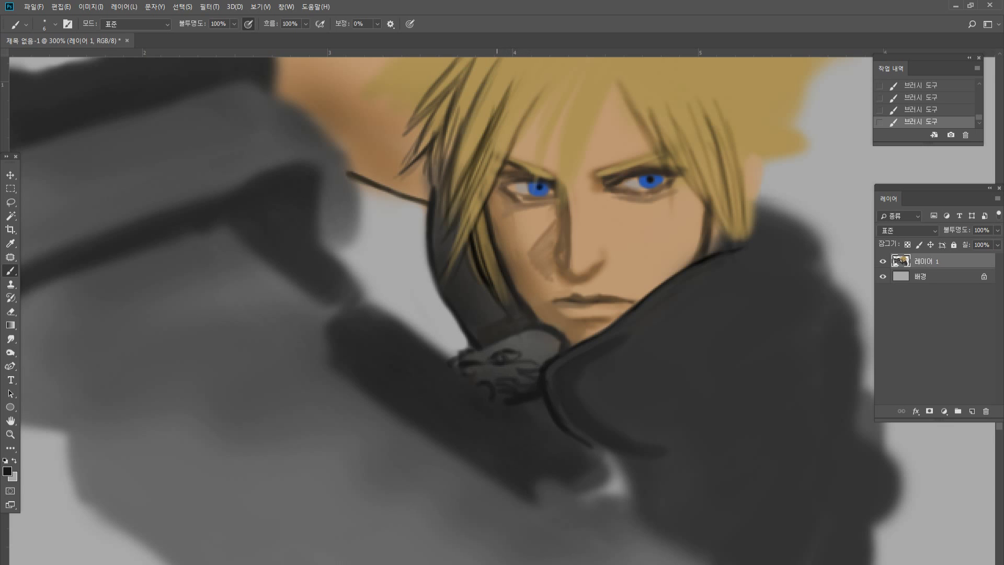
drag(491, 365, 515, 365)
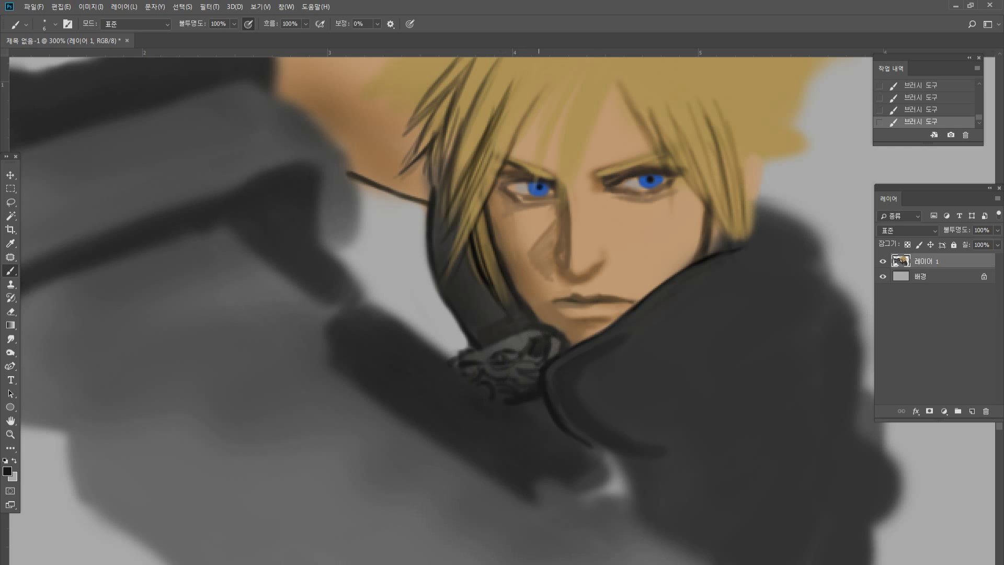
drag(522, 336, 512, 342)
drag(454, 364, 498, 338)
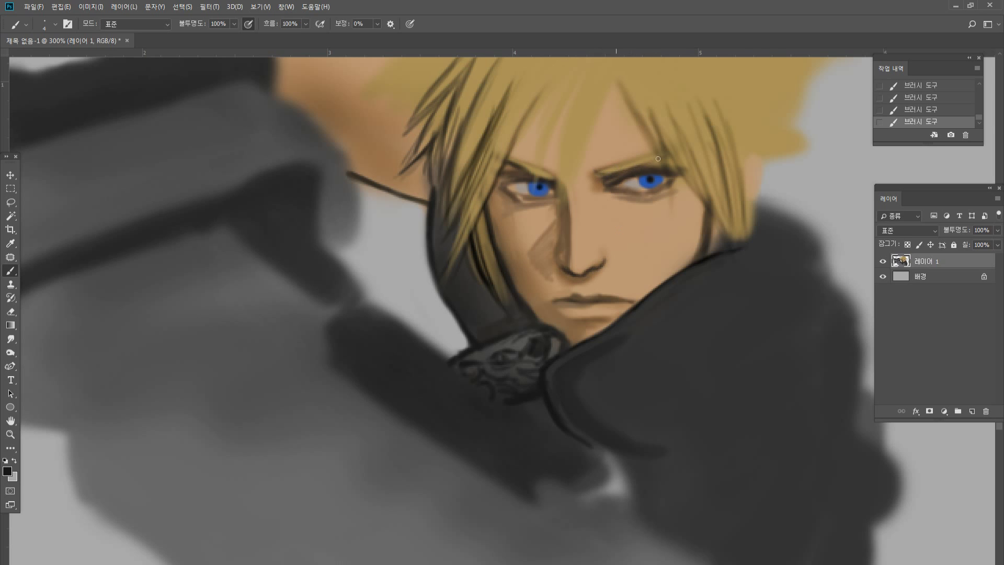
Touch up the right eyebrow and refine the cheek edge beside the right hair lock with a sampled tone.
drag(607, 169, 661, 152)
drag(705, 213, 692, 270)
alt+click(713, 184)
drag(711, 203, 695, 259)
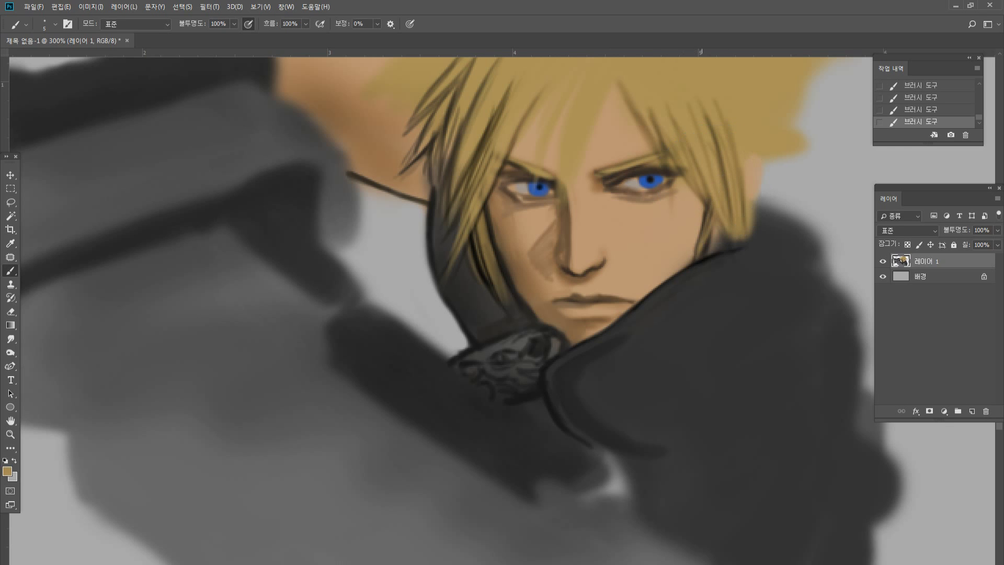
alt+click(710, 242)
Fill the light gap between the dark diagonal strap and the shoulder with dark grey using an enlarged brush.
double_click(8, 436)
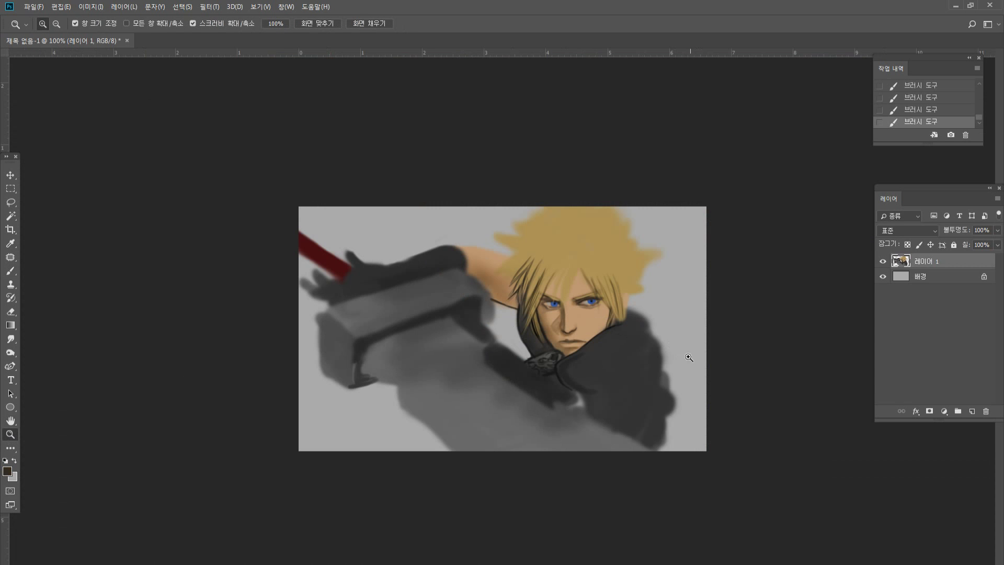
click(790, 362)
click(840, 409)
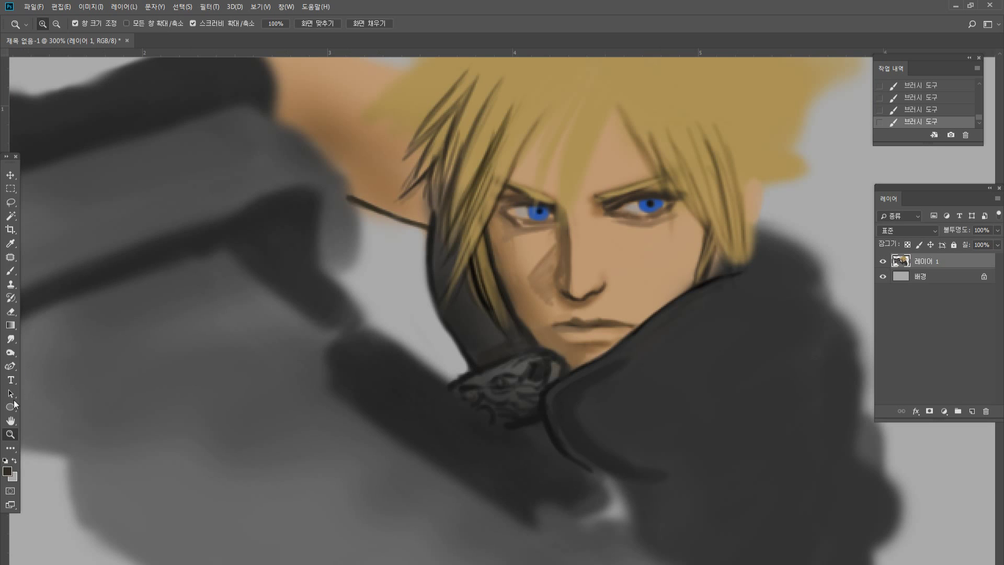
click(11, 421)
drag(589, 326, 449, 255)
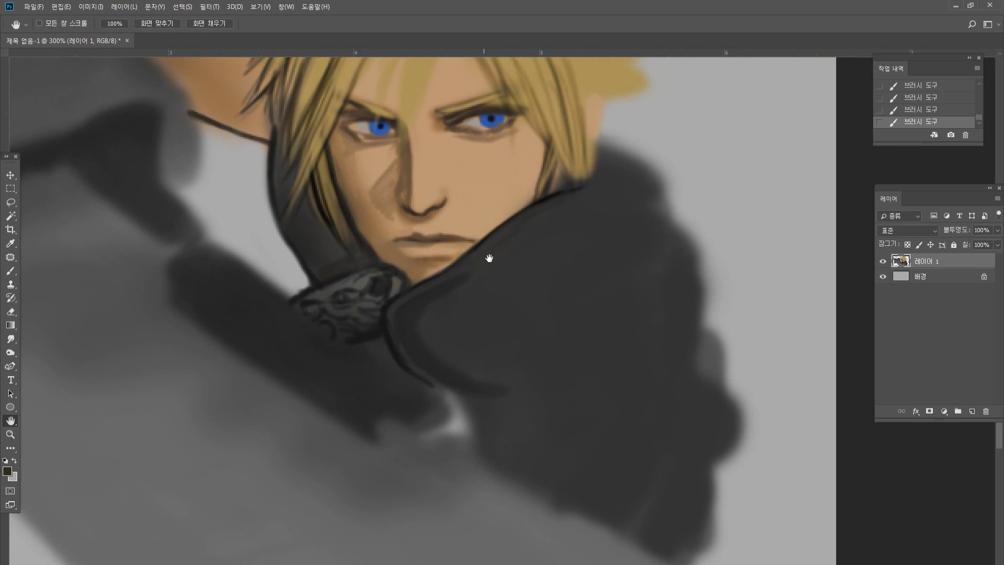
click(10, 270)
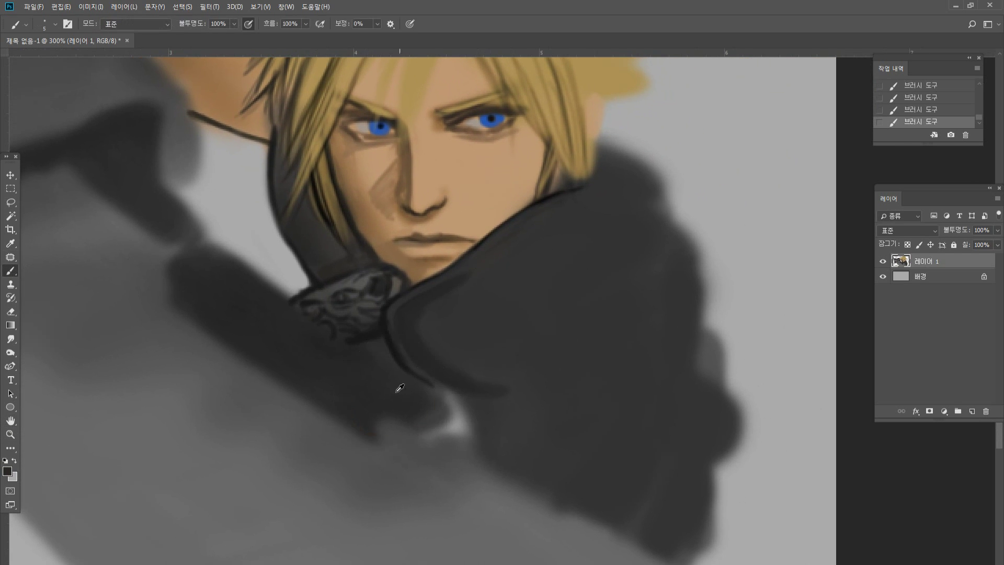
drag(377, 432, 389, 430)
key(bracketright)
key(bracketright)
key(bracketright)
key(bracketright)
key(bracketright)
mouse_move(498, 416)
mouse_down()
mouse_move(466, 420)
mouse_move(463, 402)
mouse_move(472, 425)
mouse_up()
Draw a narrow band across the lower end of the diagonal strap with a smaller brush and sampled dark tones.
key(bracketleft)
key(bracketleft)
key(bracketleft)
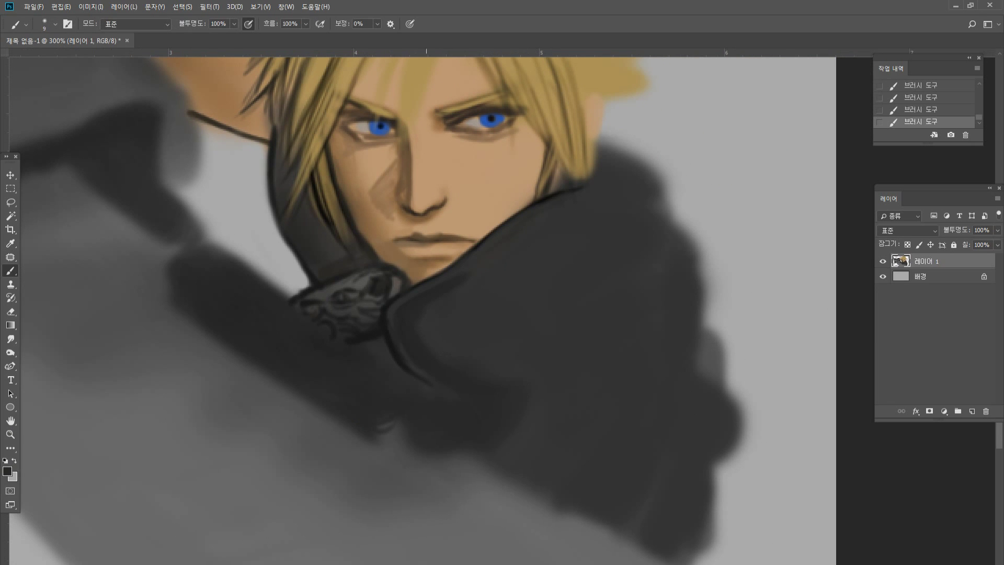
alt+click(317, 287)
drag(386, 445, 445, 414)
drag(384, 446, 435, 422)
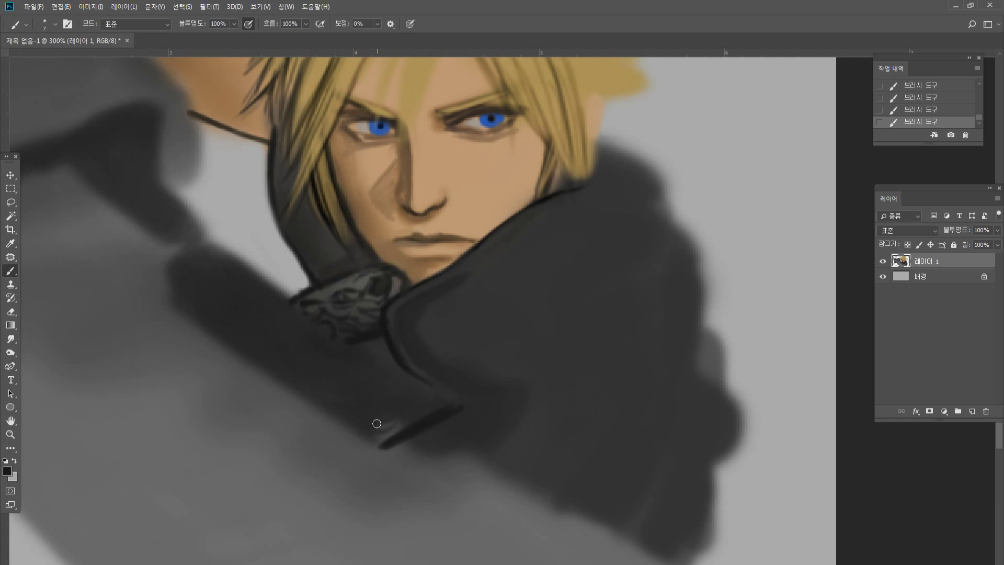
alt+click(429, 405)
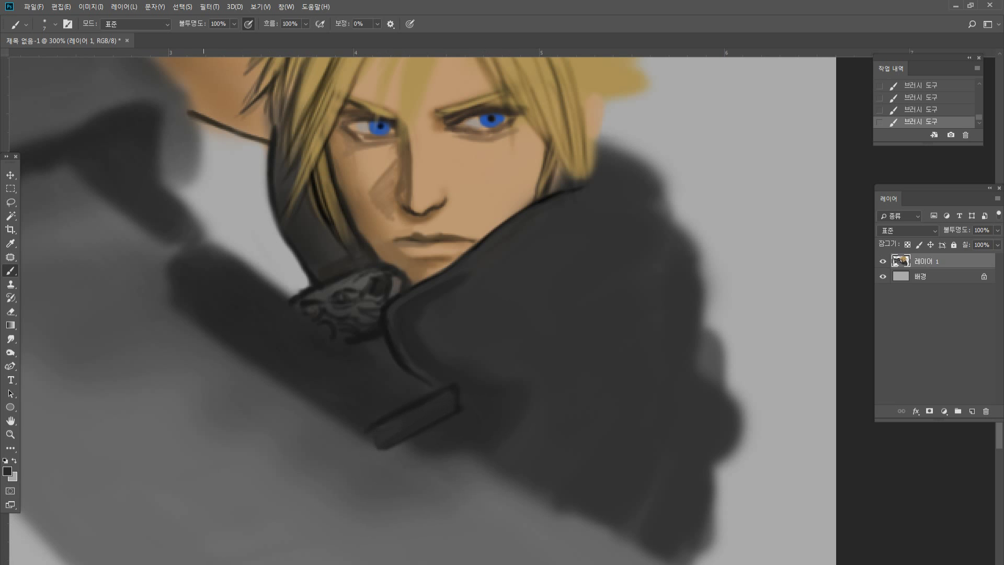
Set the foreground colour to black (000000) and outline the short upper-left end of the diagonal strap.
click(8, 471)
drag(189, 345, 156, 366)
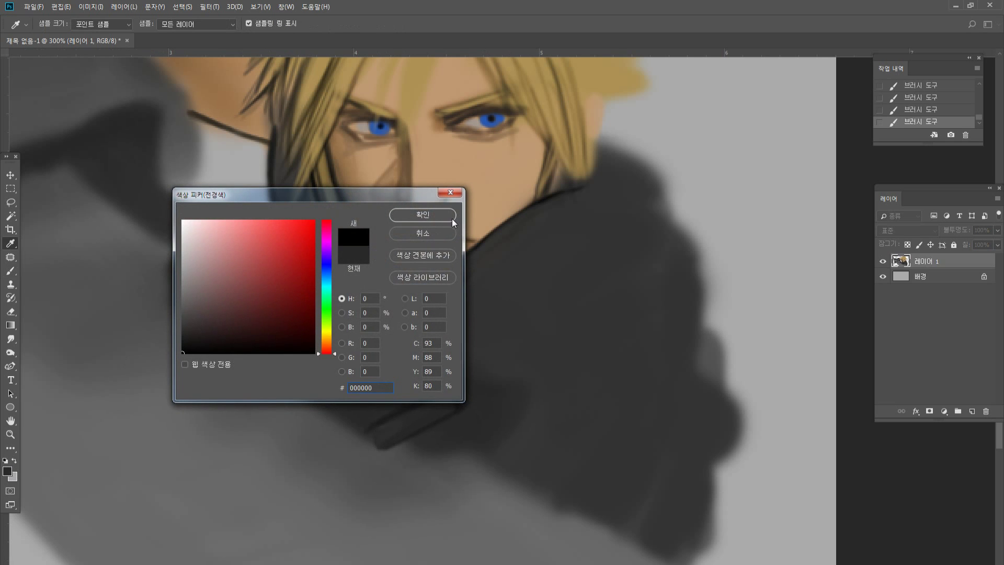
click(452, 219)
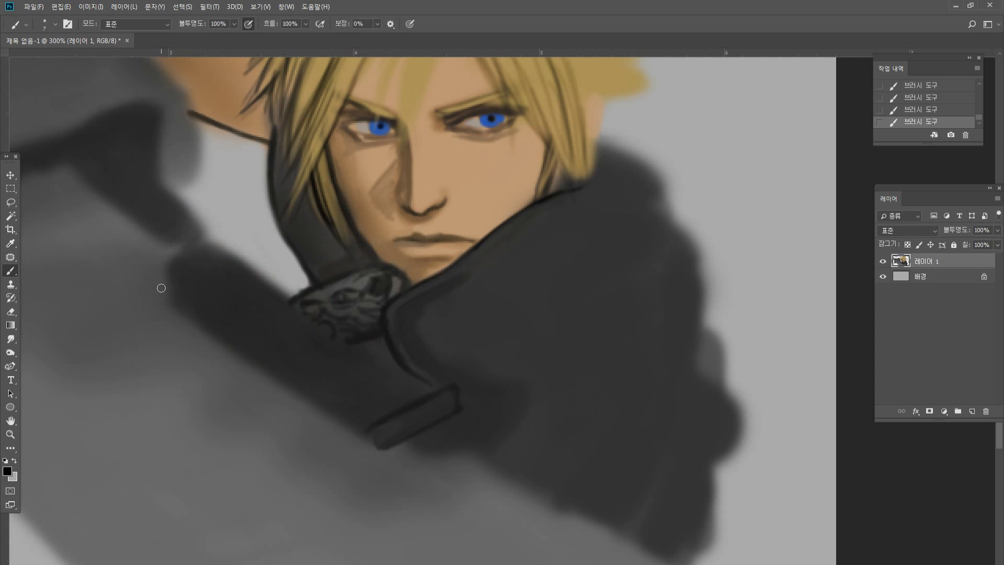
drag(162, 286, 211, 263)
drag(167, 286, 211, 264)
Outline the strap's long upper edge below the wolf ornament in black, redoing the stroke, and continue around the end band.
mouse_move(167, 286)
mouse_down()
mouse_move(213, 261)
mouse_move(315, 325)
mouse_up()
drag(226, 261, 361, 346)
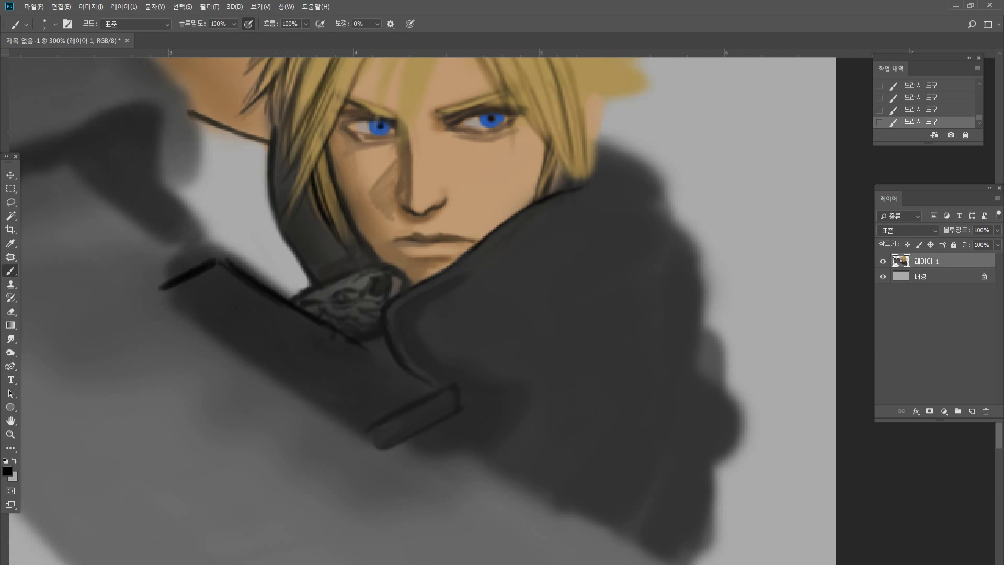
key(ctrl+z)
drag(233, 271, 340, 343)
mouse_move(271, 293)
mouse_down()
mouse_move(407, 374)
mouse_move(391, 368)
mouse_move(441, 376)
mouse_move(459, 412)
mouse_up()
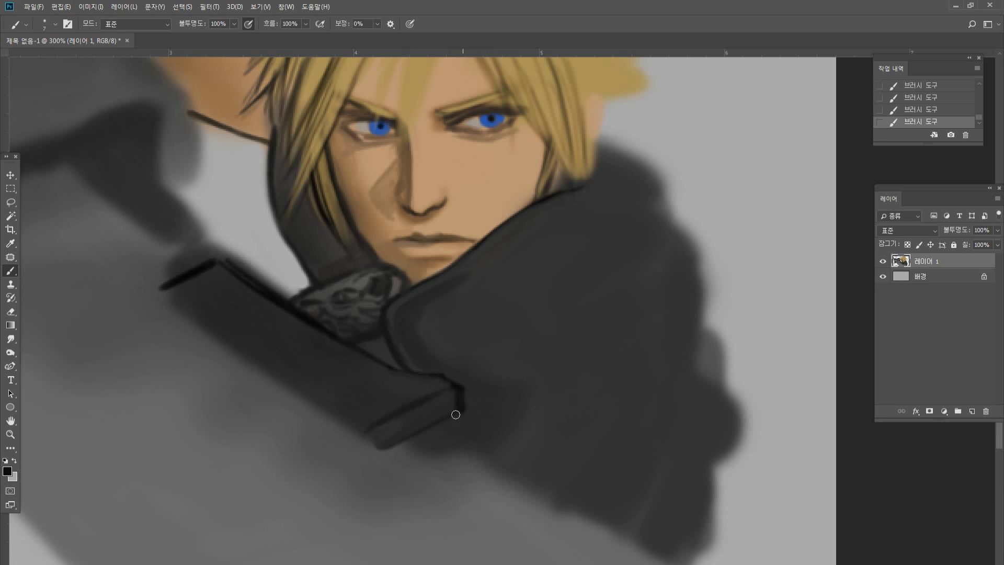
drag(392, 449, 451, 414)
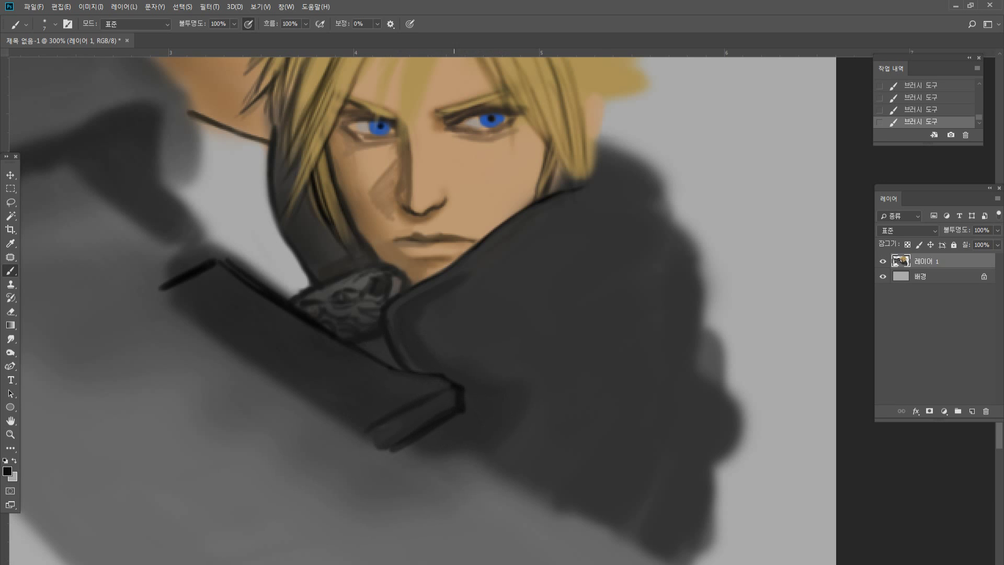
Draw a short black line from the strap's end band along the clothing's lower edge and thin it with a sampled grey.
drag(419, 446, 482, 456)
alt+click(462, 473)
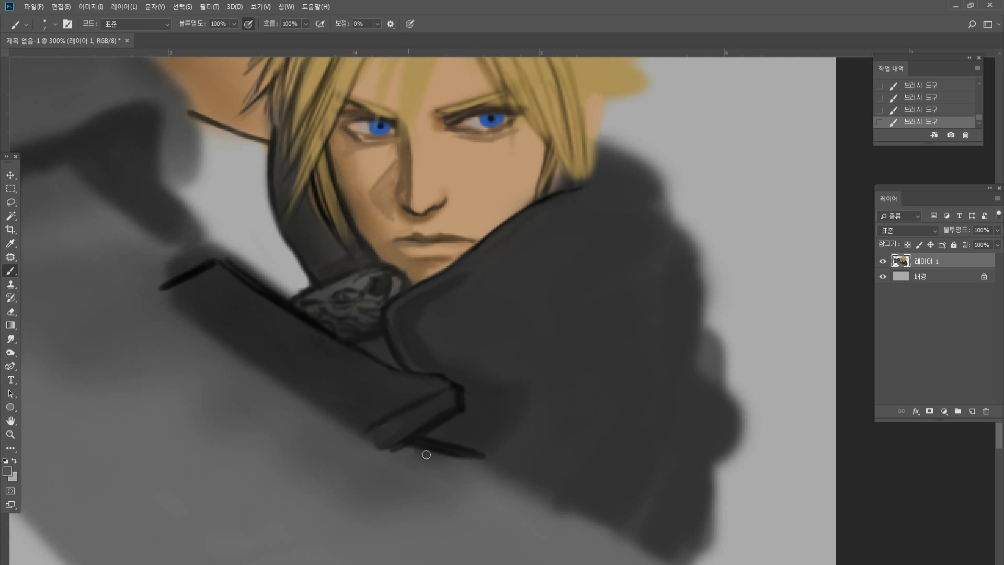
drag(421, 453, 468, 458)
mouse_move(411, 446)
mouse_down()
mouse_move(458, 453)
mouse_move(396, 450)
mouse_move(468, 466)
mouse_up()
drag(416, 446, 474, 458)
alt+click(423, 430)
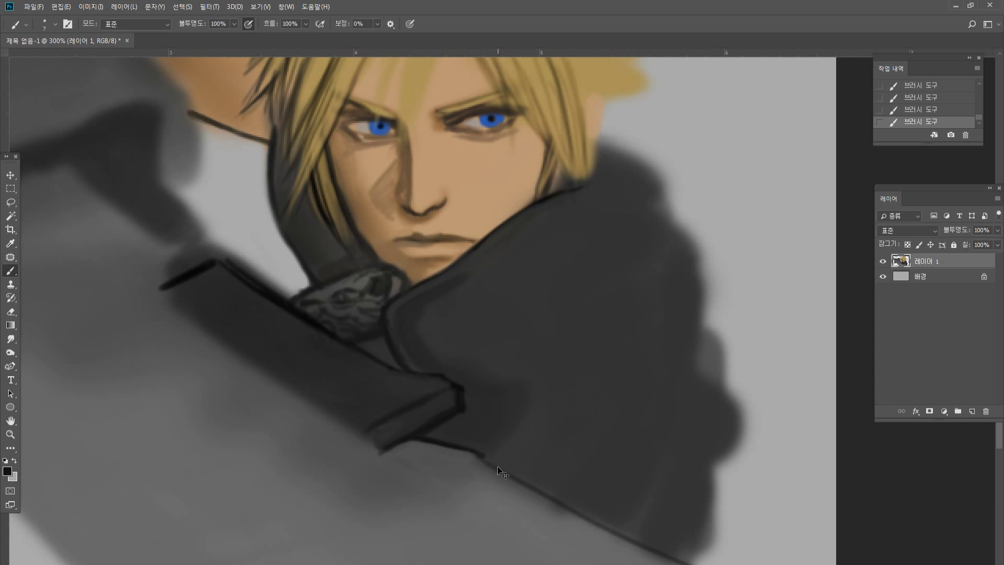
Outline the shoulder clothing's lower edge from the short line down to the canvas bottom, replacing the first stroke.
drag(483, 458, 666, 564)
key(ctrl+z)
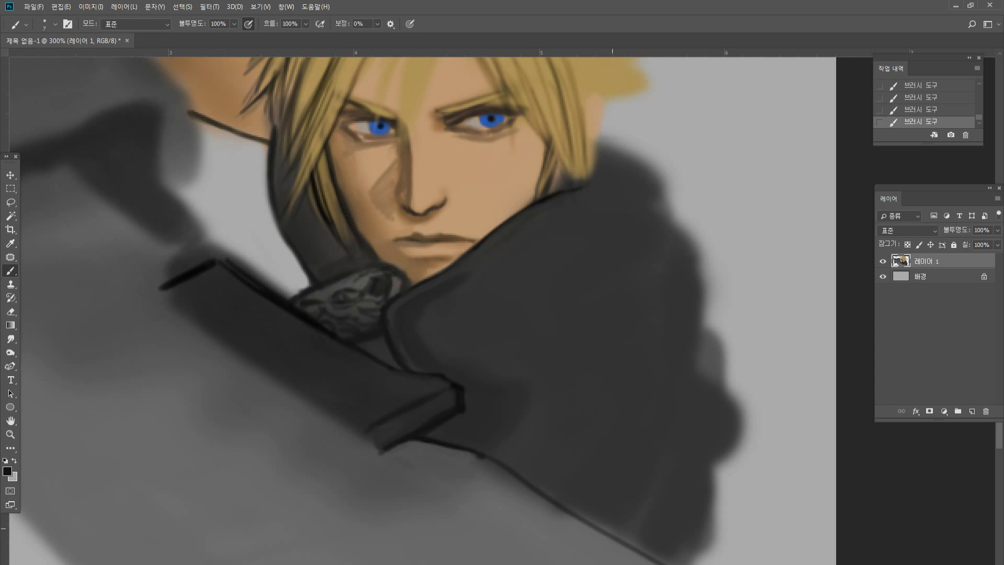
drag(489, 460, 672, 563)
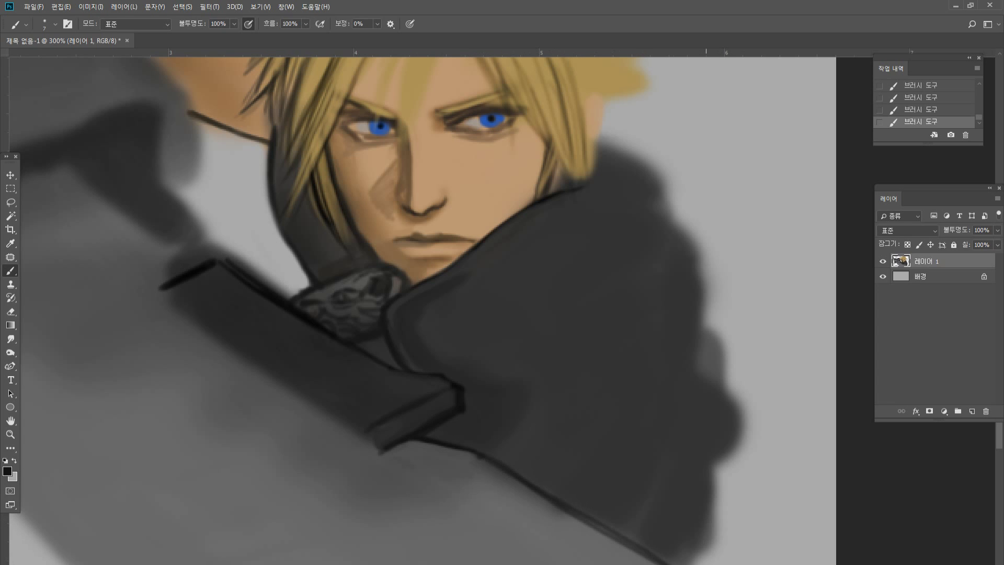
Finish the shoulder clothing's lower edge line down to the canvas bottom and thin its underside with sampled greys, redoing one stroke.
drag(536, 488, 676, 564)
alt+click(480, 498)
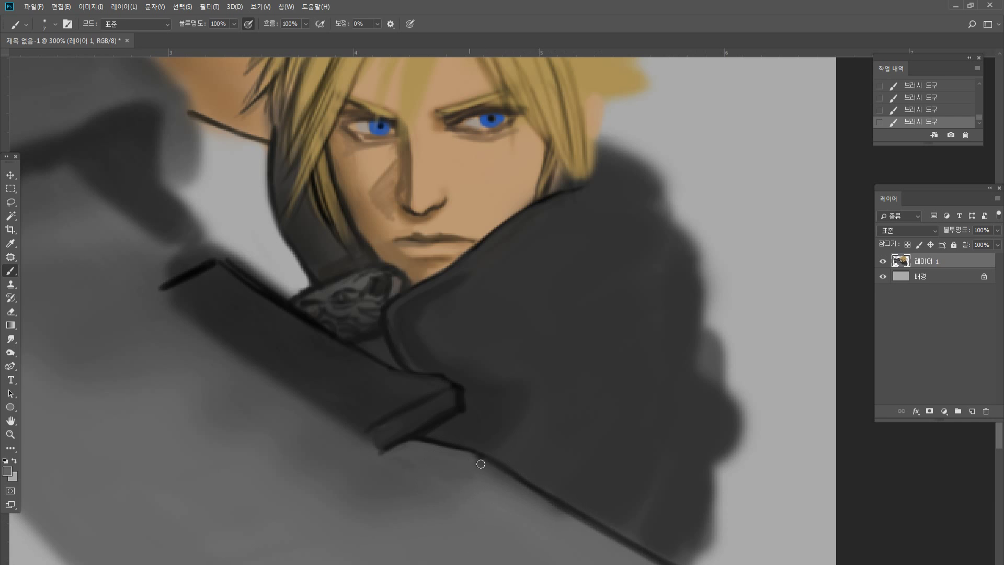
drag(479, 463, 587, 523)
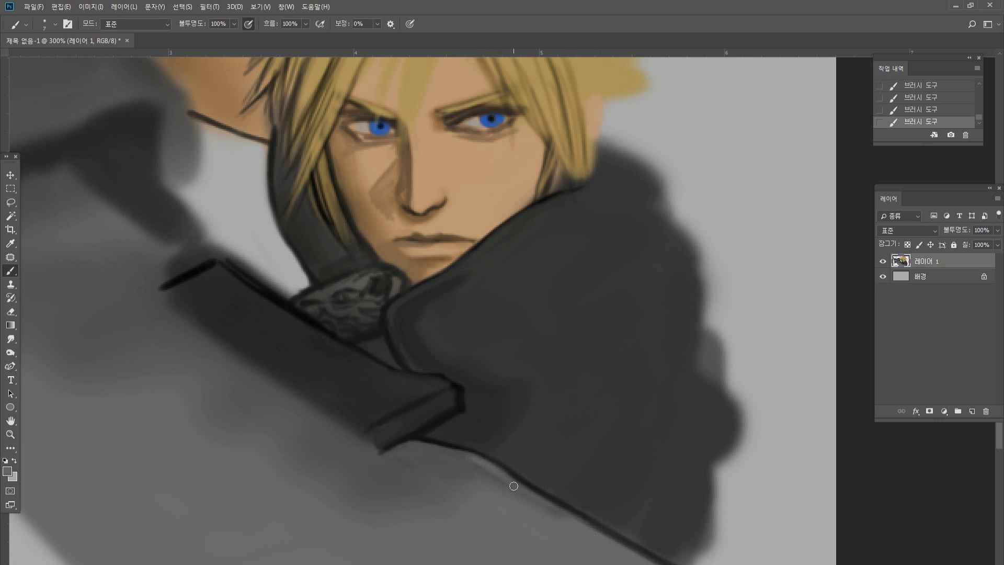
drag(501, 469, 575, 514)
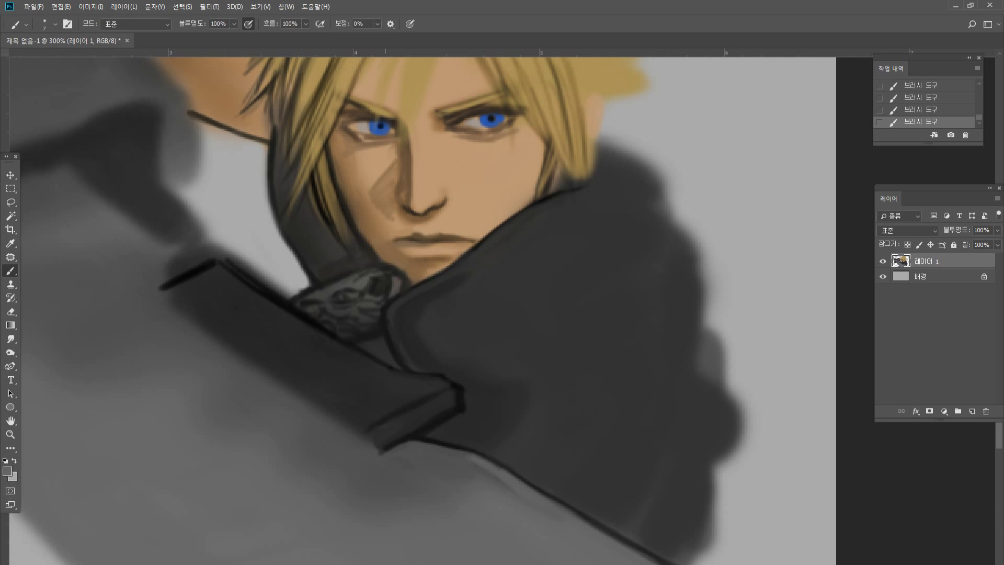
alt+click(540, 496)
drag(526, 485, 617, 537)
key(ctrl+z)
drag(542, 498, 668, 564)
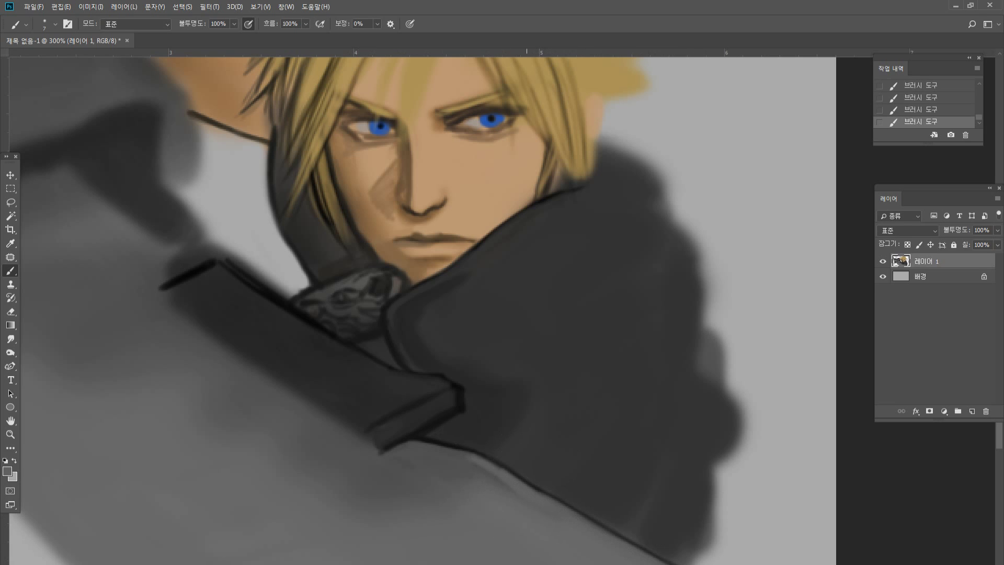
mouse_move(480, 471)
mouse_down()
mouse_move(449, 458)
mouse_move(501, 491)
mouse_move(452, 453)
mouse_up()
Draw sampled near-black fold lines near the shoulder clothing's lower-right corner and a short one beside the strap's end band.
alt+click(430, 425)
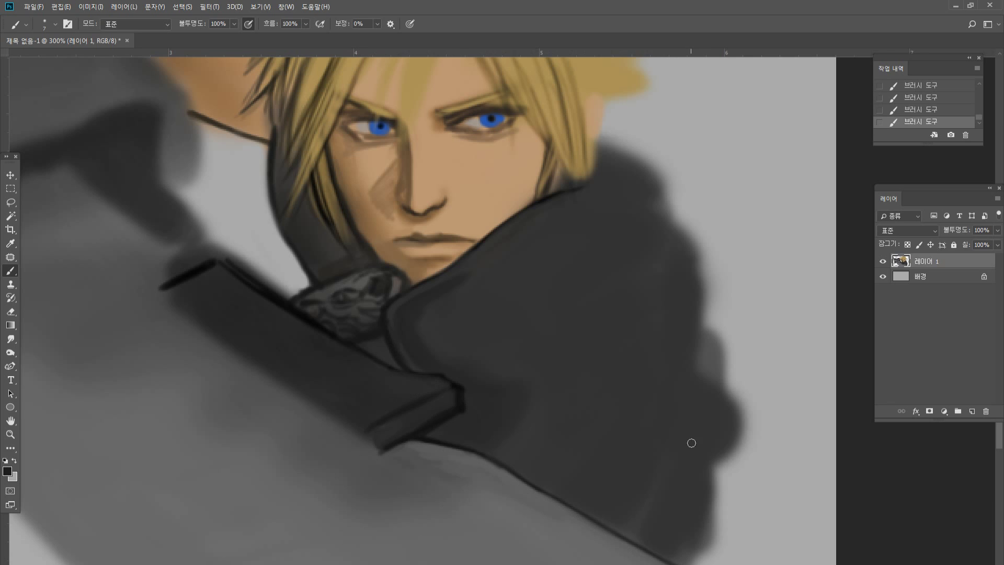
drag(691, 443, 684, 504)
drag(693, 466, 669, 564)
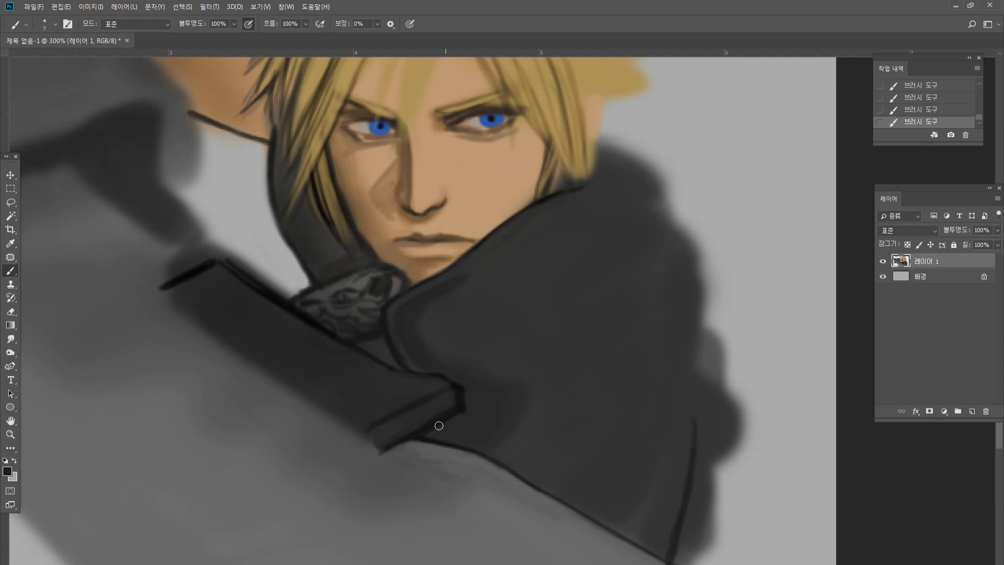
drag(439, 426, 467, 449)
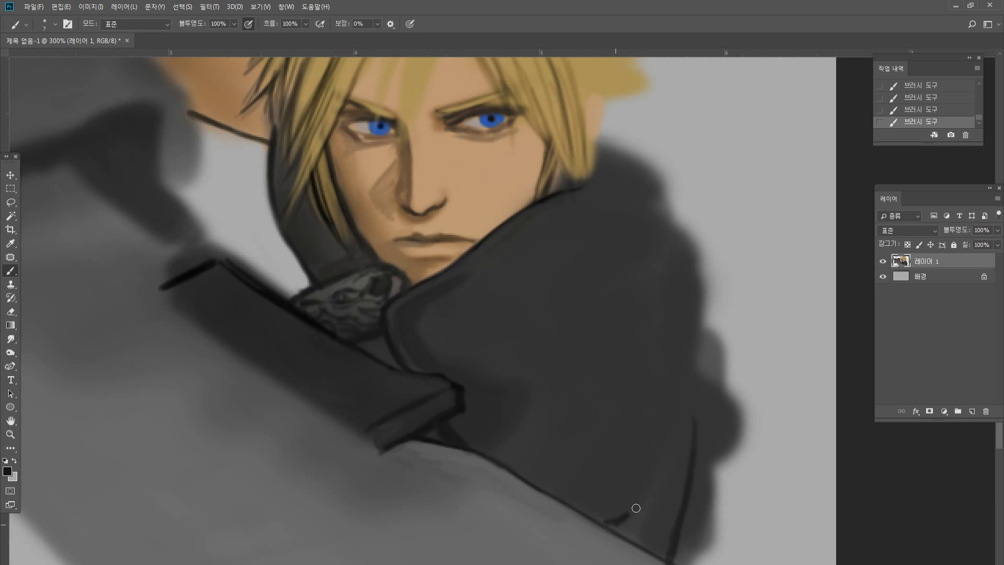
mouse_move(607, 525)
mouse_down()
mouse_move(648, 496)
mouse_move(671, 447)
mouse_up()
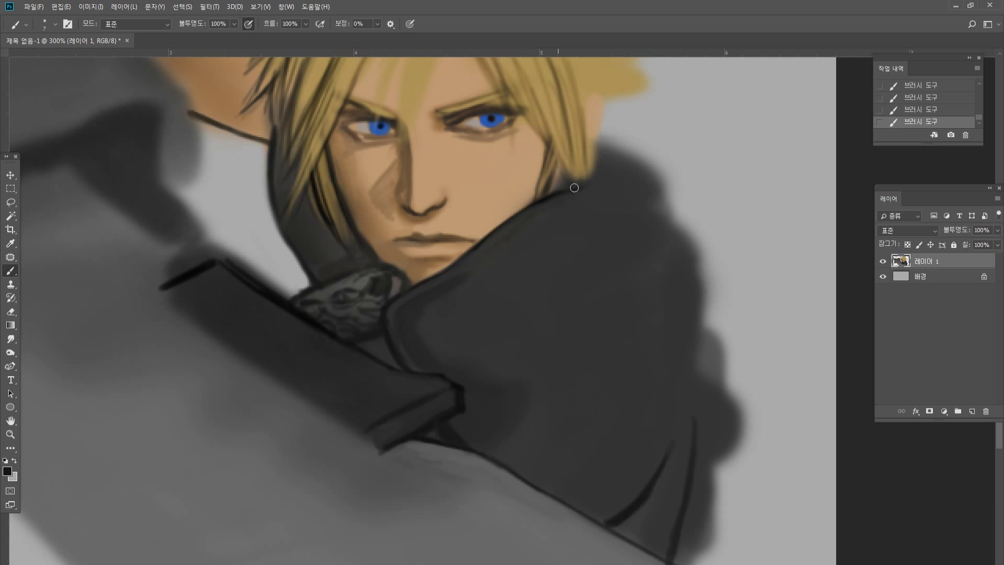
Outline the shoulder from the collar over its top and down the outer side, and thin the line with sampled dark grey.
drag(574, 188, 648, 182)
key(ctrl+z)
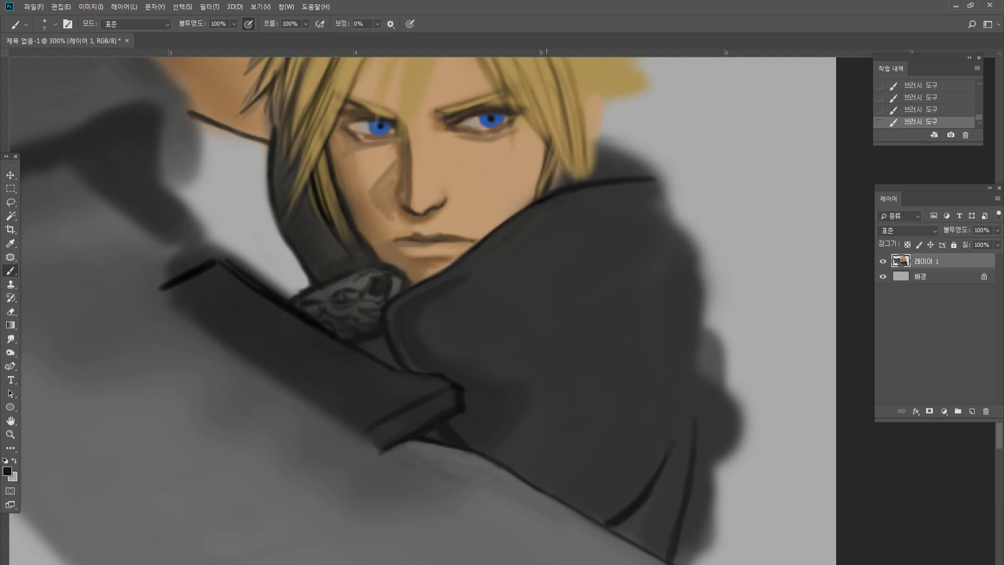
mouse_move(561, 190)
mouse_down()
mouse_move(644, 216)
mouse_move(706, 293)
mouse_move(708, 280)
mouse_move(701, 384)
mouse_move(658, 489)
mouse_up()
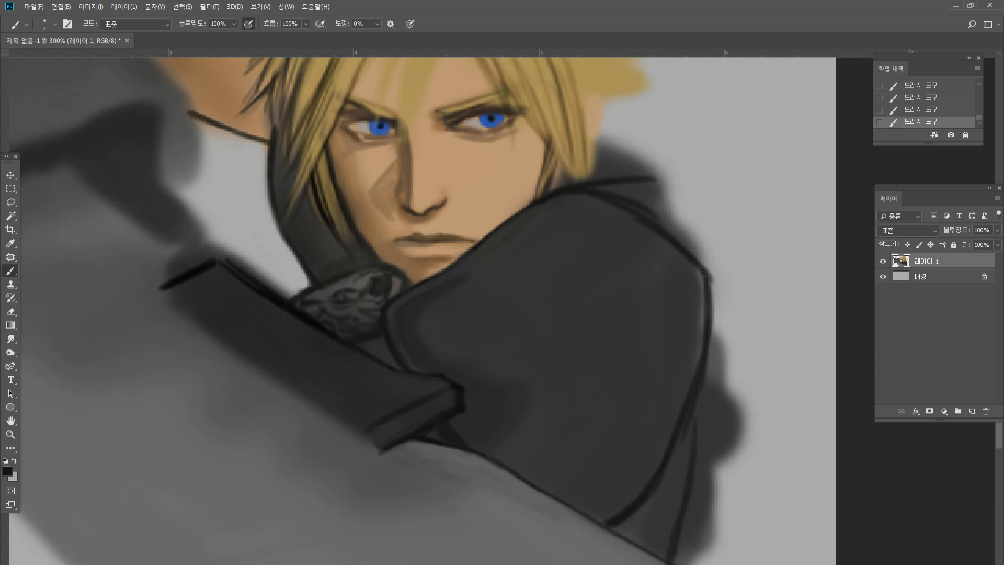
mouse_move(703, 290)
mouse_down()
mouse_move(676, 449)
mouse_move(648, 488)
mouse_up()
alt+click(685, 355)
mouse_move(690, 366)
mouse_down()
mouse_move(667, 439)
mouse_move(673, 422)
mouse_up()
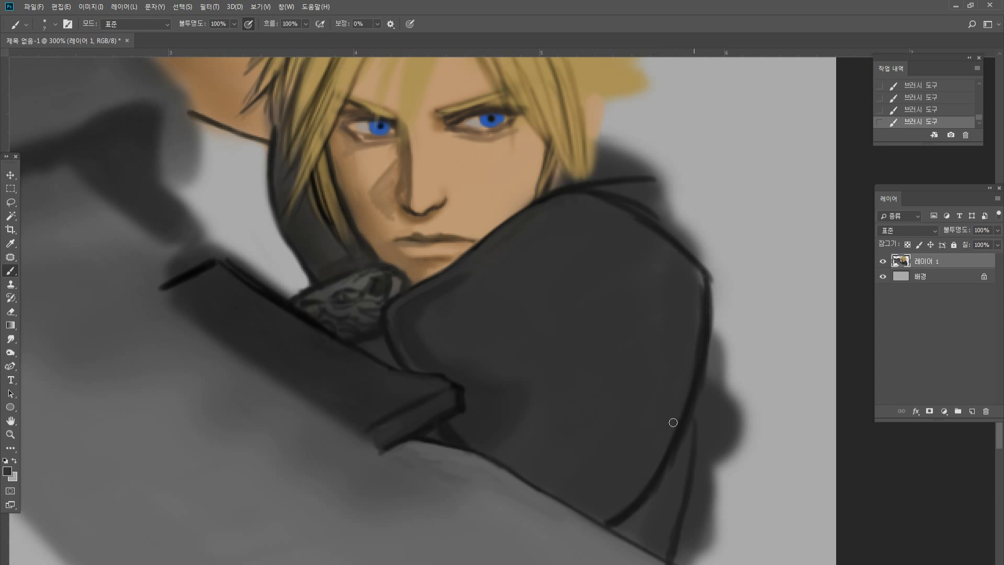
drag(699, 277, 694, 378)
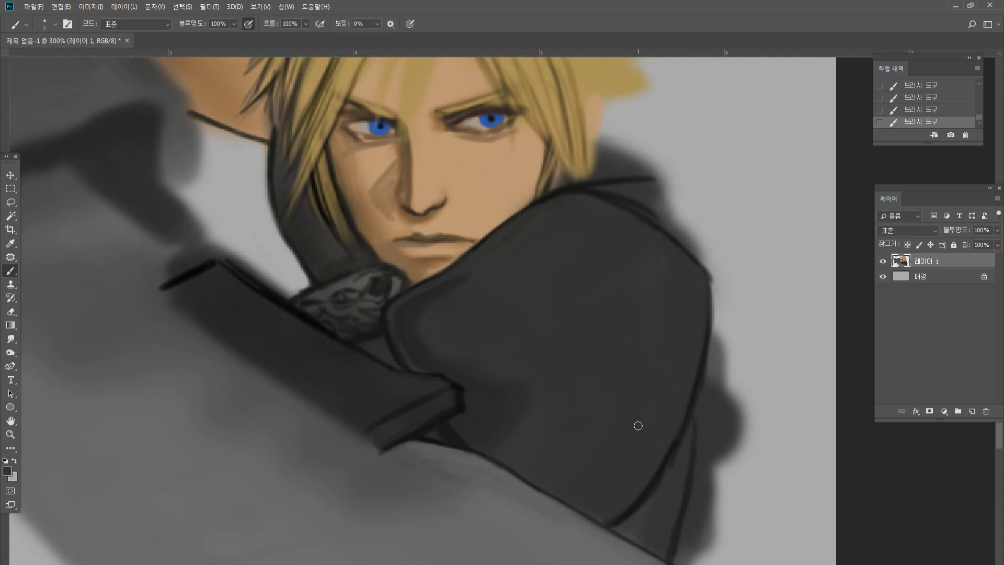
Refine the lower end of the shoulder's outer line and darken the narrow fold beside it with sampled dark tones.
alt+click(682, 436)
drag(680, 448, 630, 525)
alt+click(622, 514)
alt+click(668, 480)
drag(625, 518, 625, 532)
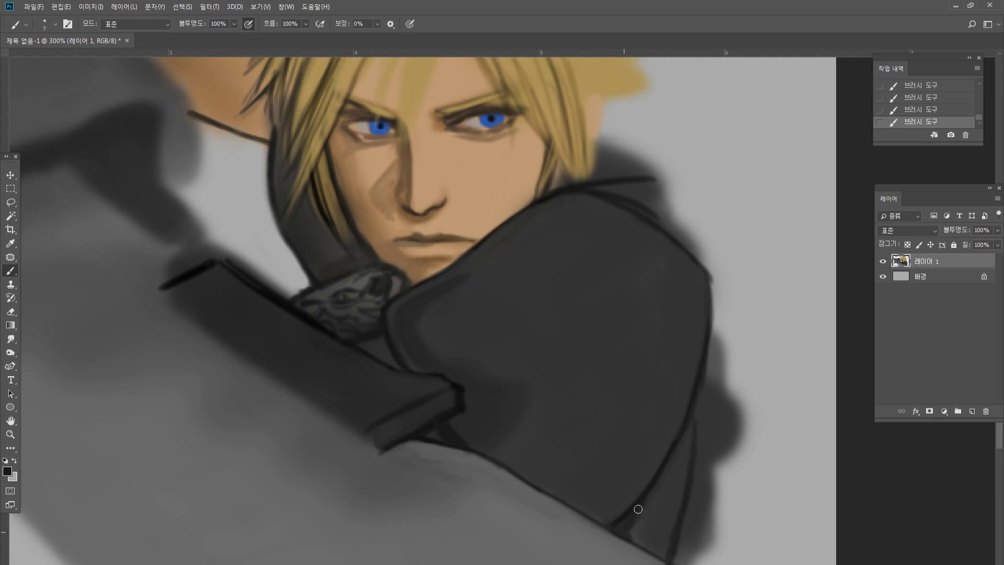
mouse_move(656, 487)
mouse_down()
mouse_move(631, 534)
mouse_move(645, 530)
mouse_move(652, 540)
mouse_move(676, 462)
mouse_move(669, 548)
mouse_up()
Clean up the outline around the strap's end band with dark greys sampled beside it.
alt+click(445, 414)
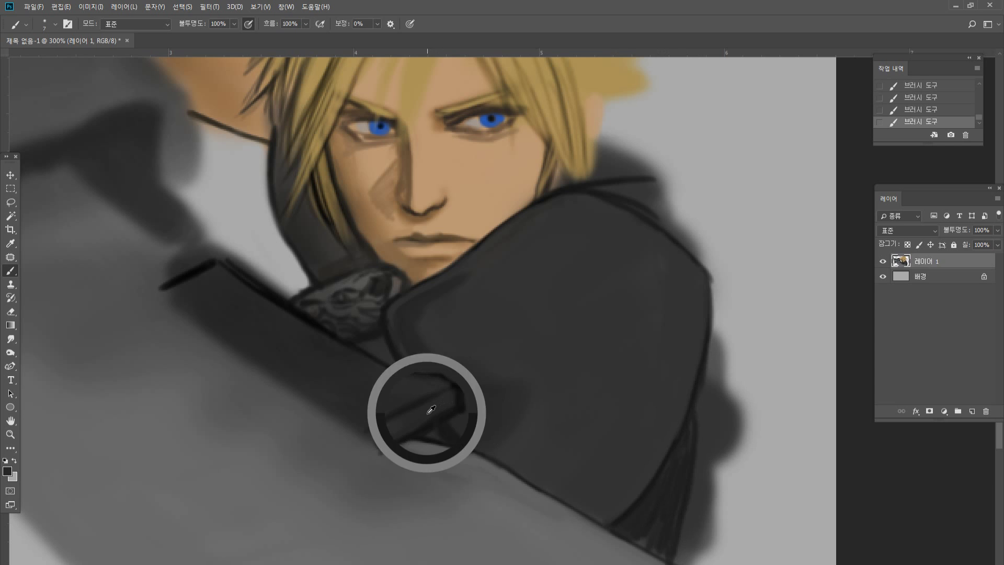
drag(448, 412, 416, 426)
alt+click(469, 379)
drag(466, 385, 466, 412)
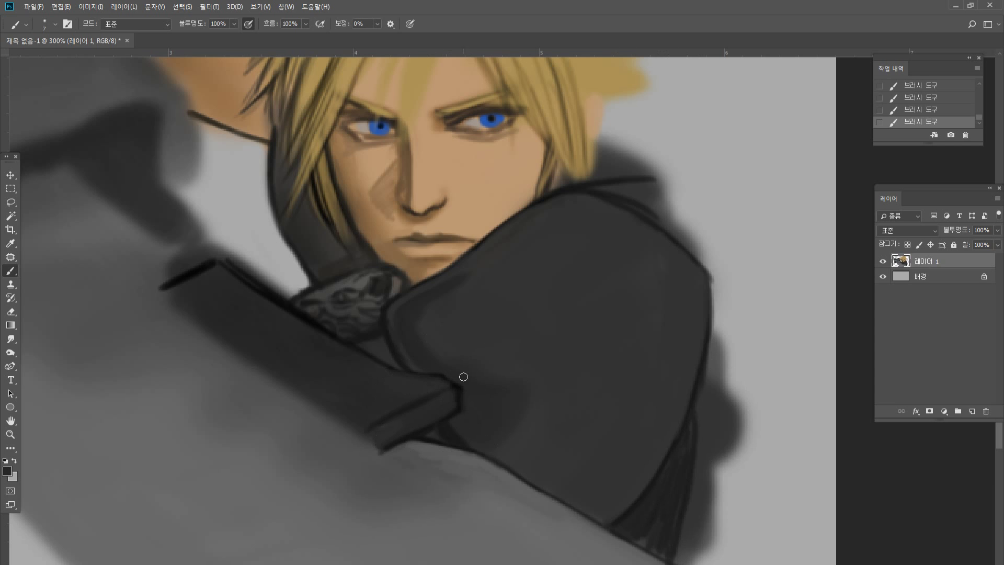
Smudge the shading between the eyes and along the nose at 28% strength.
double_click(13, 422)
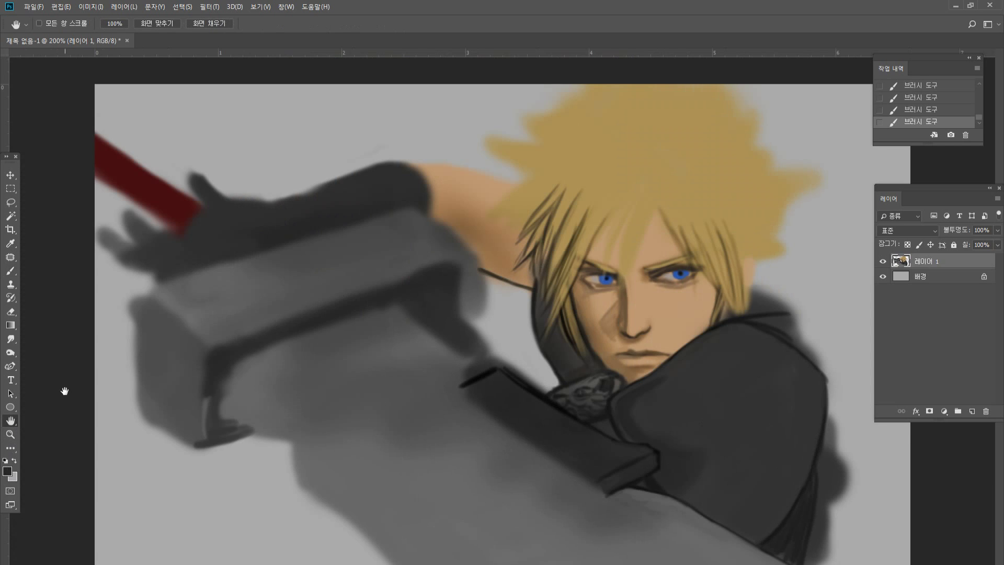
alt+click(641, 360)
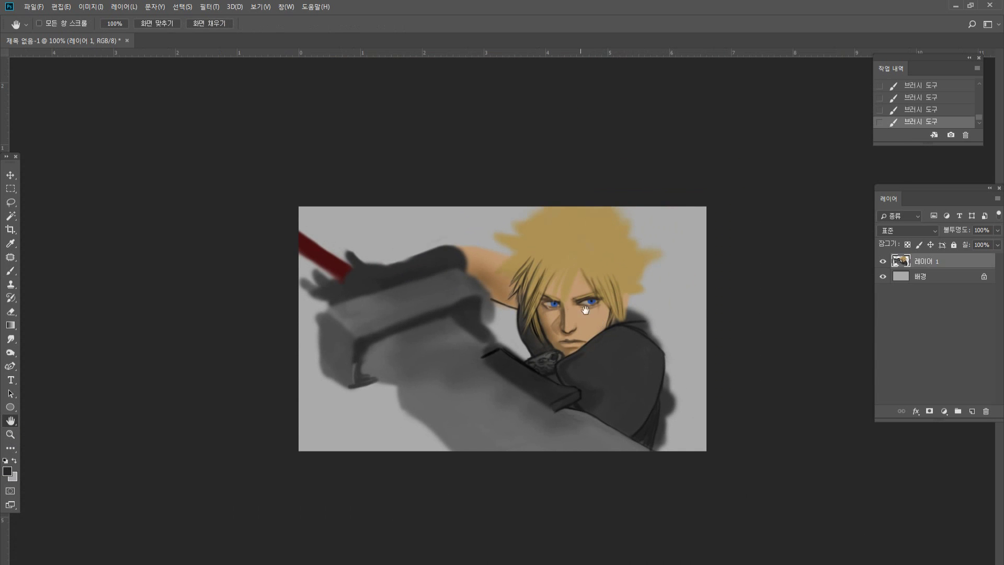
click(11, 435)
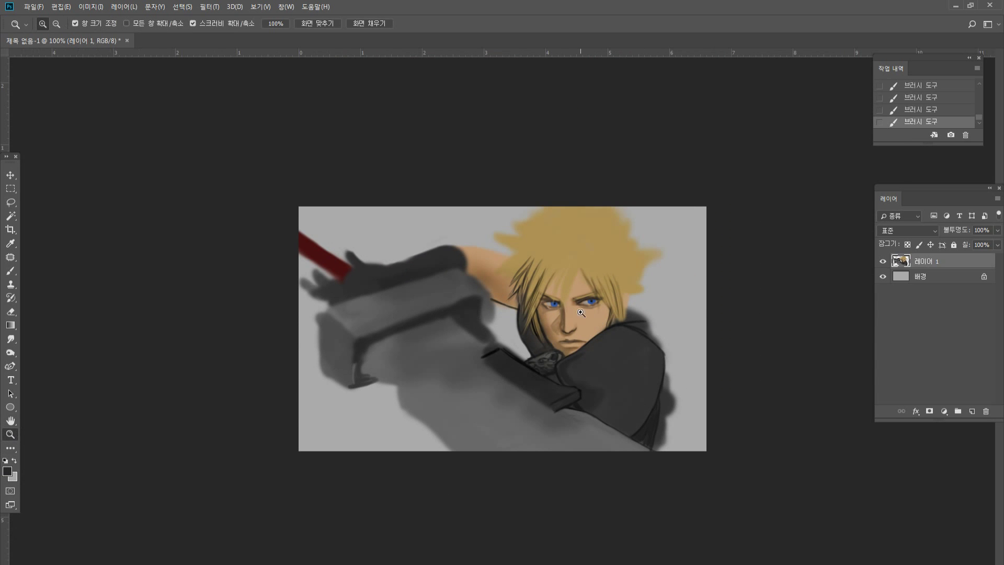
click(581, 312)
click(686, 301)
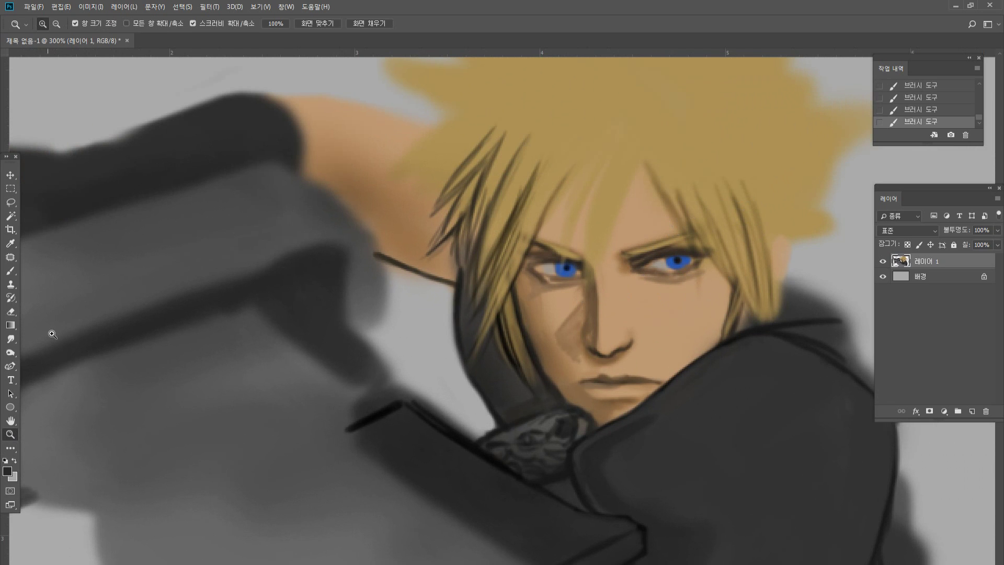
click(11, 339)
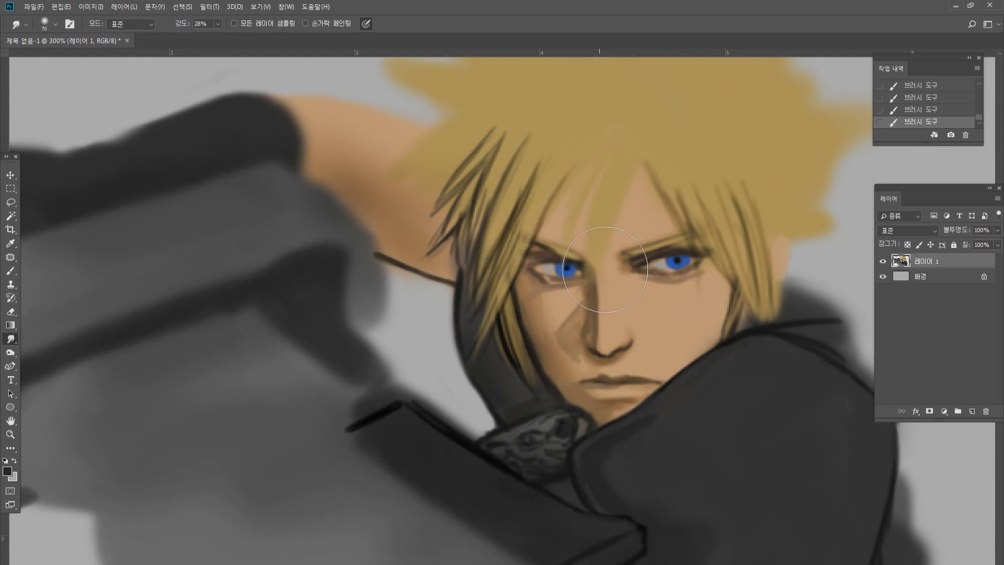
drag(599, 268, 602, 293)
mouse_move(602, 277)
mouse_down()
mouse_move(605, 312)
mouse_move(622, 326)
mouse_up()
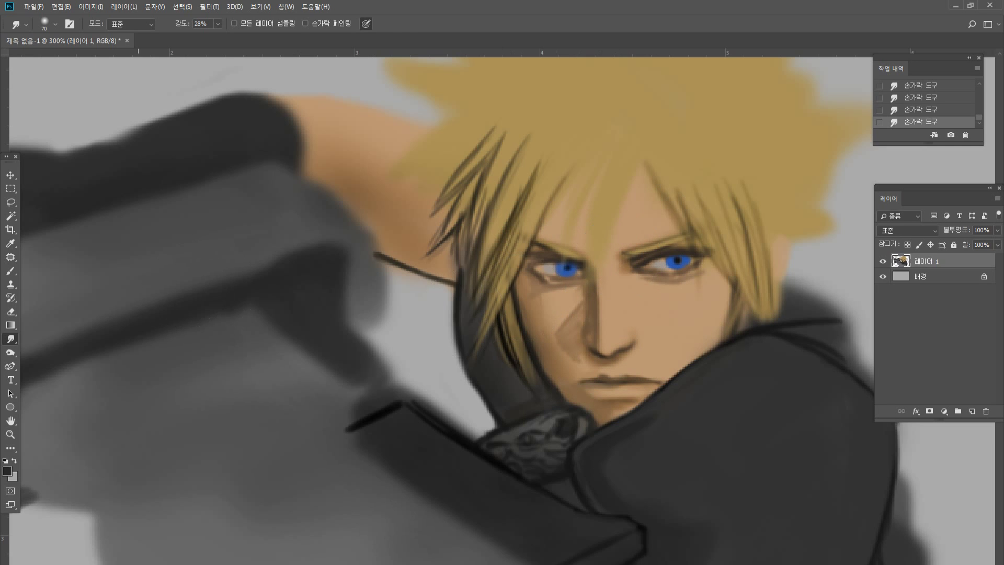
Brush sampled dark grey along the shoulder's upper edge and over the stray line extending behind the collar.
click(18, 276)
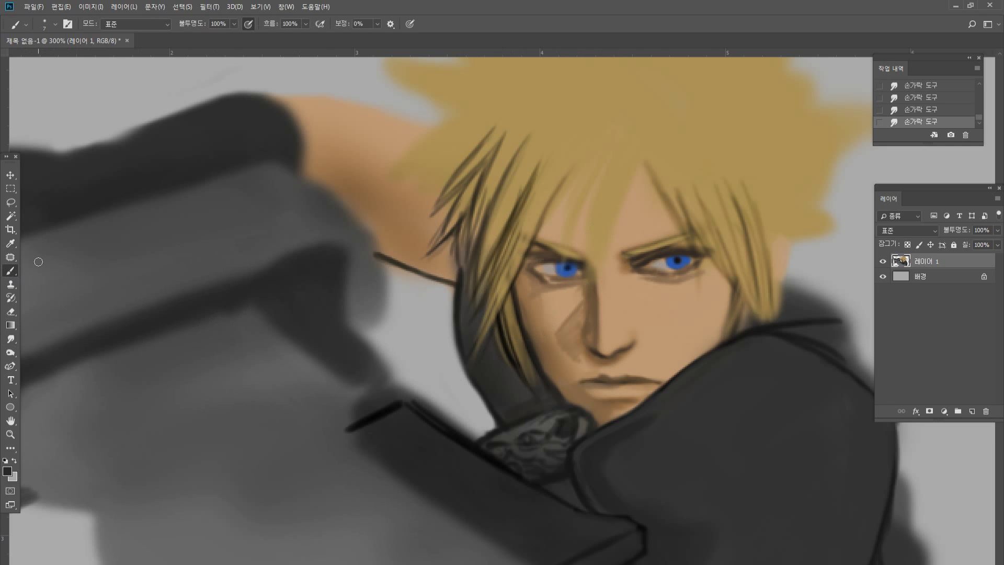
alt+click(572, 450)
drag(637, 412, 696, 372)
mouse_move(696, 374)
mouse_down()
mouse_move(729, 350)
mouse_move(787, 344)
mouse_move(794, 323)
mouse_move(770, 324)
mouse_move(826, 322)
mouse_up()
alt+click(828, 319)
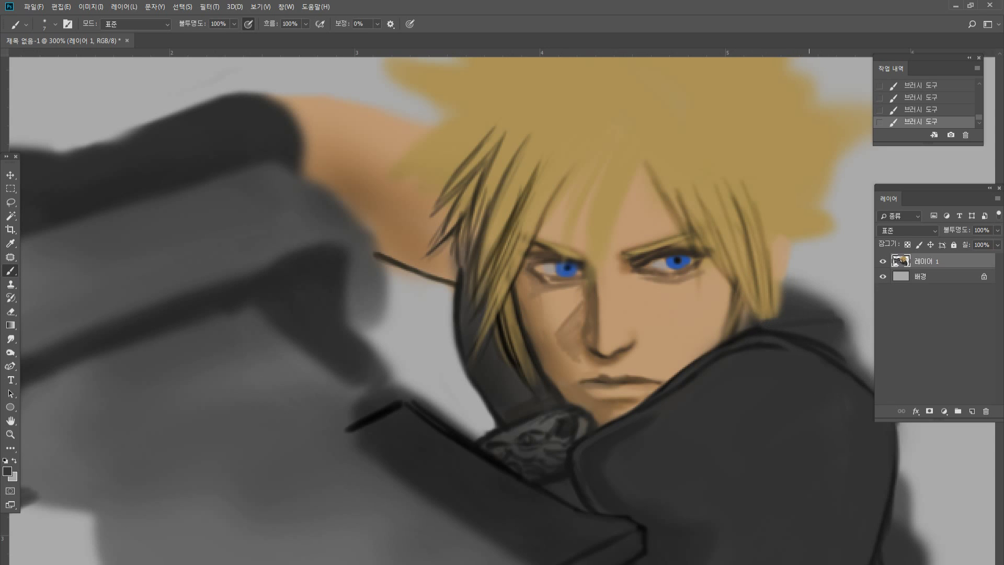
Extend the blond side strands beside the cheek down to the collar with a sampled hair colour.
alt+click(746, 273)
drag(754, 292, 752, 333)
mouse_move(754, 266)
mouse_down()
mouse_move(748, 347)
mouse_move(748, 331)
mouse_move(759, 335)
mouse_up()
drag(745, 285, 734, 336)
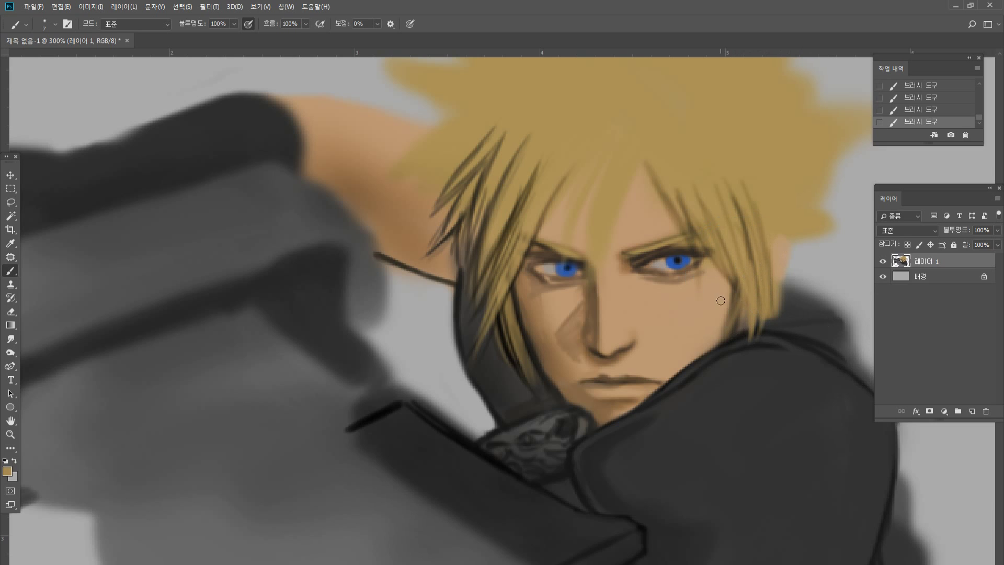
Repaint the shoulder's top edge over the blond strand tips with sampled dark tones.
alt+click(749, 359)
alt+click(735, 341)
drag(735, 339, 783, 336)
mouse_move(733, 340)
mouse_down()
mouse_move(786, 336)
mouse_move(787, 349)
mouse_up()
alt+click(757, 354)
alt+click(748, 344)
alt+click(784, 332)
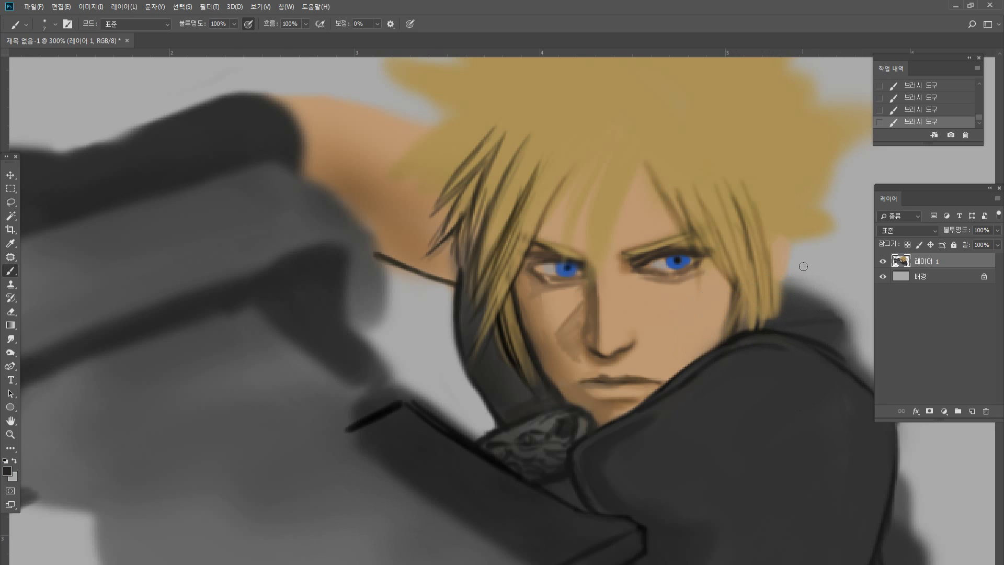
Outline the rear collar and the back of the neck in dark strokes, using tones sampled from the clothing and skin.
mouse_move(794, 287)
mouse_down()
mouse_move(835, 320)
mouse_move(856, 372)
mouse_up()
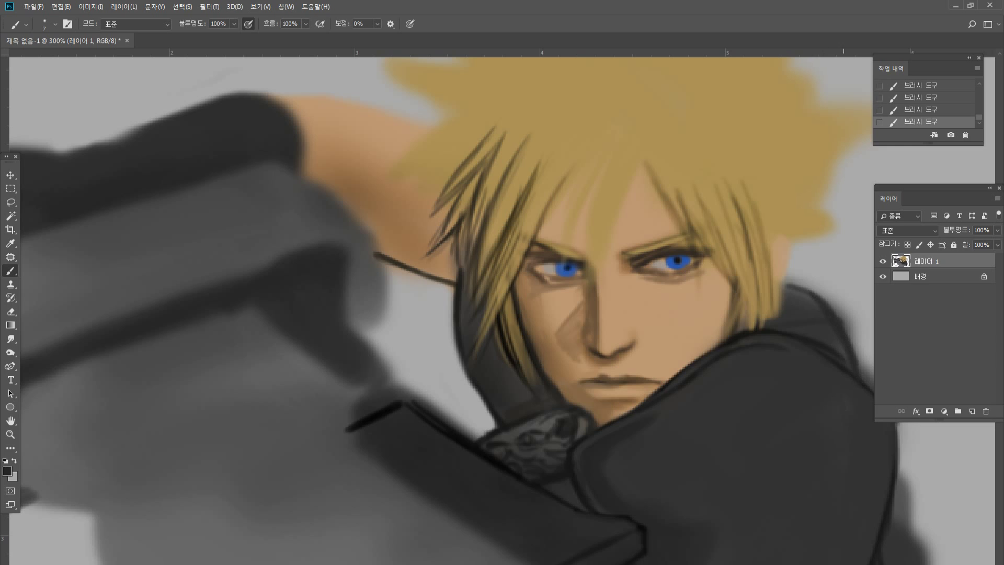
alt+click(798, 328)
mouse_move(791, 285)
mouse_down()
mouse_move(823, 303)
mouse_move(787, 283)
mouse_move(794, 235)
mouse_move(777, 306)
mouse_up()
alt+click(786, 243)
drag(791, 239, 777, 300)
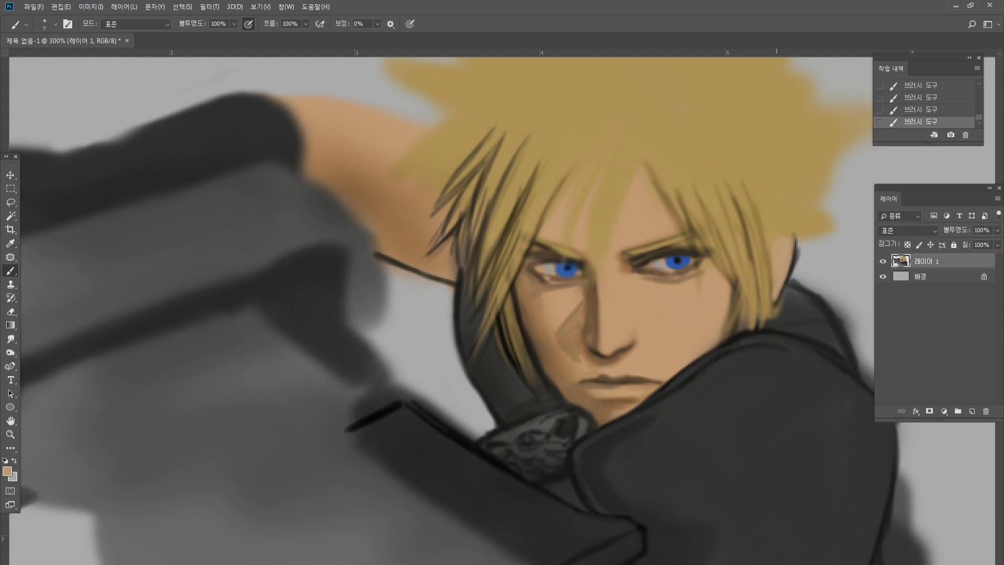
alt+click(778, 320)
drag(792, 287, 801, 299)
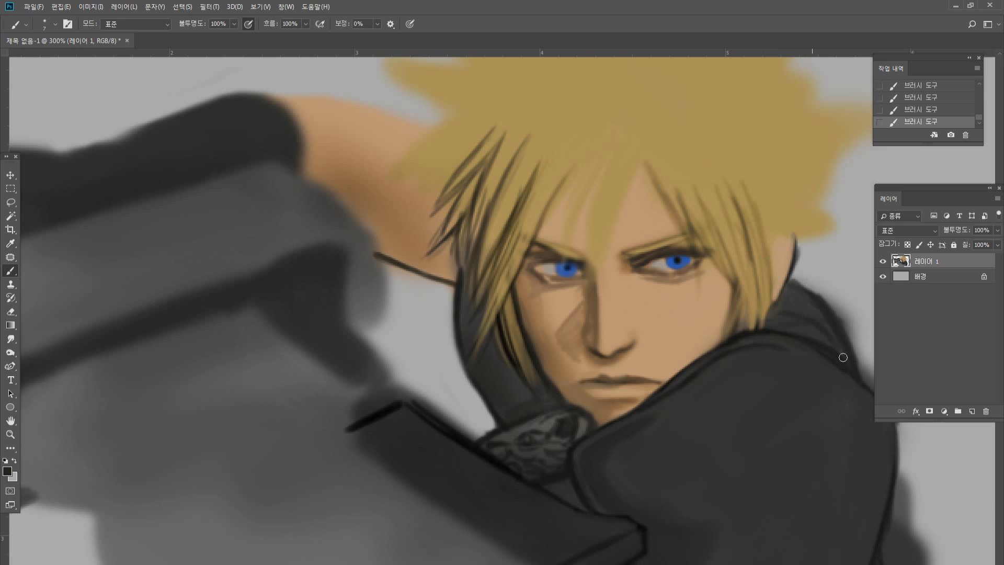
Draw near-black fold lines across the rear collar and dark strokes between the neck and the hair tips.
alt+click(744, 333)
drag(786, 314, 842, 352)
mouse_move(785, 298)
mouse_down()
mouse_move(822, 311)
mouse_move(843, 343)
mouse_up()
drag(782, 299, 769, 312)
mouse_move(792, 281)
mouse_down()
mouse_move(764, 324)
mouse_move(785, 312)
mouse_move(794, 320)
mouse_move(767, 317)
mouse_up()
drag(769, 273, 764, 327)
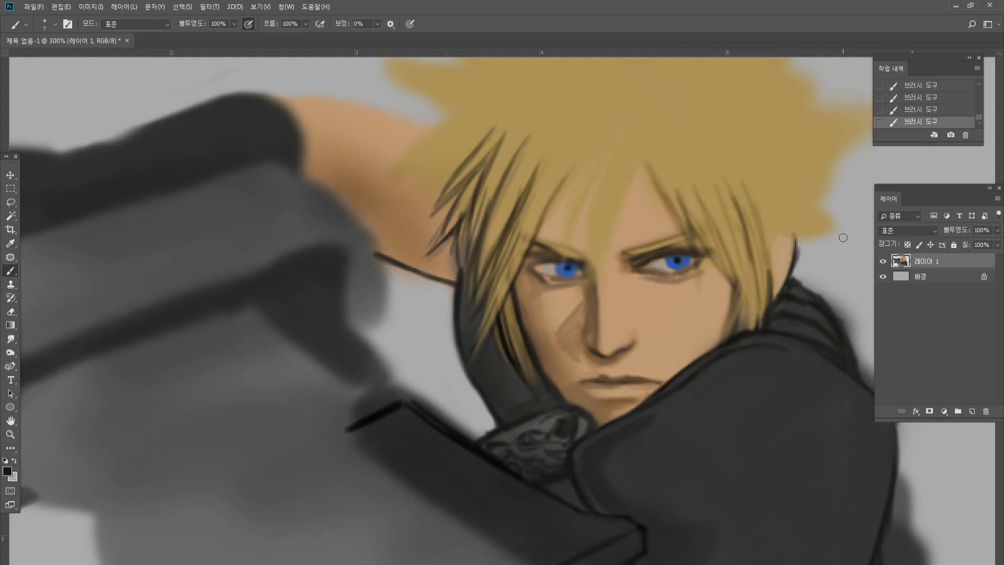
Move the Layers panel off the shoulder and paint a thick dark-grey strip arching behind the collar, replacing the first thin line.
mouse_move(796, 276)
mouse_down()
mouse_move(845, 277)
mouse_move(858, 355)
mouse_up()
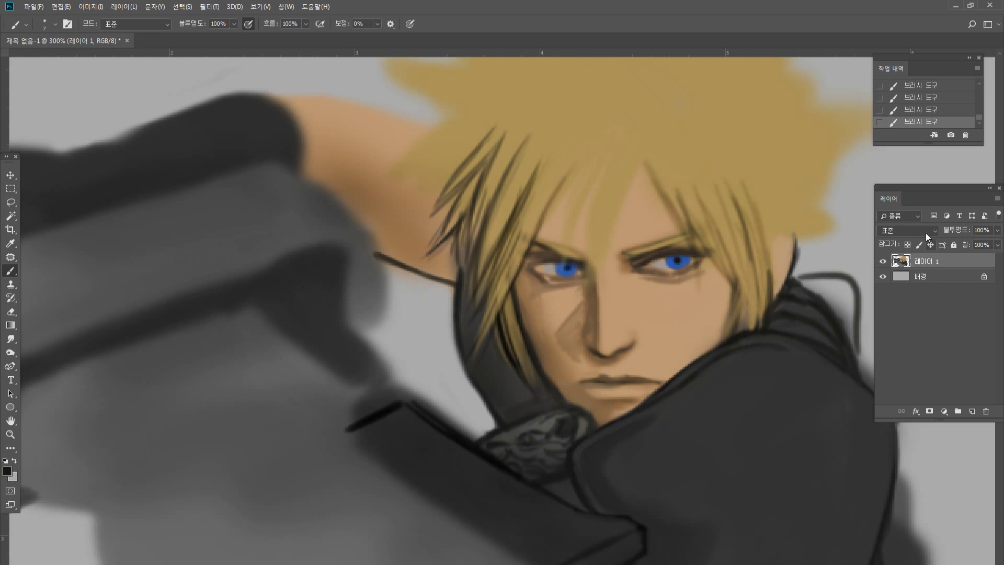
drag(913, 203, 957, 166)
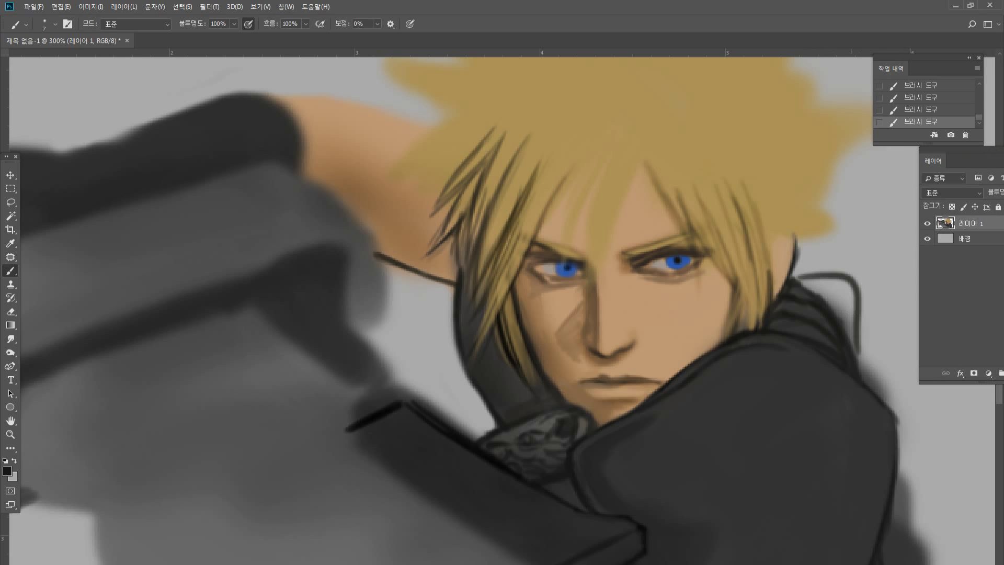
key(ctrl+z)
alt+click(801, 309)
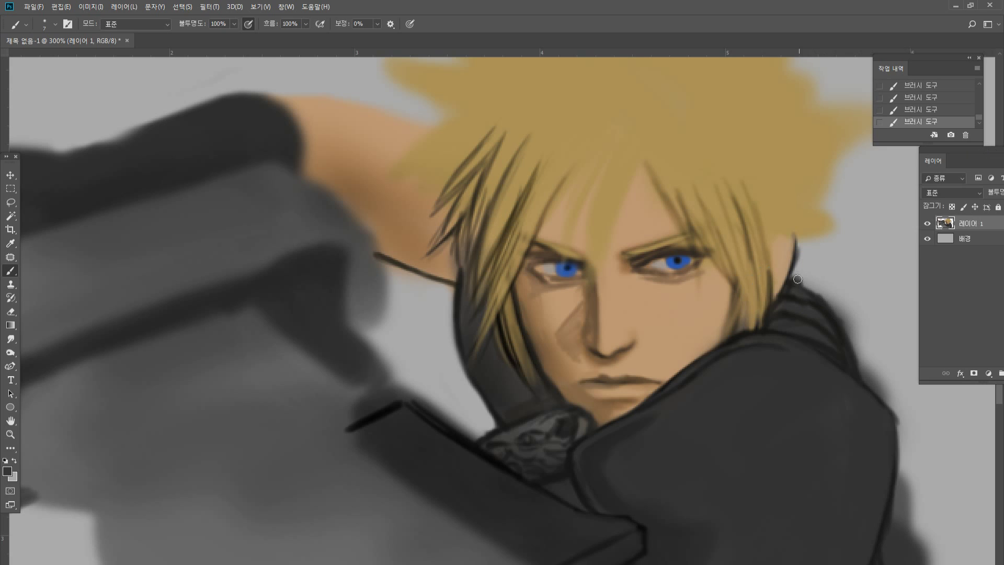
mouse_move(797, 278)
mouse_down()
mouse_move(842, 275)
mouse_move(834, 268)
mouse_move(868, 326)
mouse_up()
key(bracketright)
drag(839, 285, 873, 385)
mouse_move(860, 327)
mouse_down()
mouse_move(877, 391)
mouse_move(872, 355)
mouse_up()
key(bracketleft)
key(bracketleft)
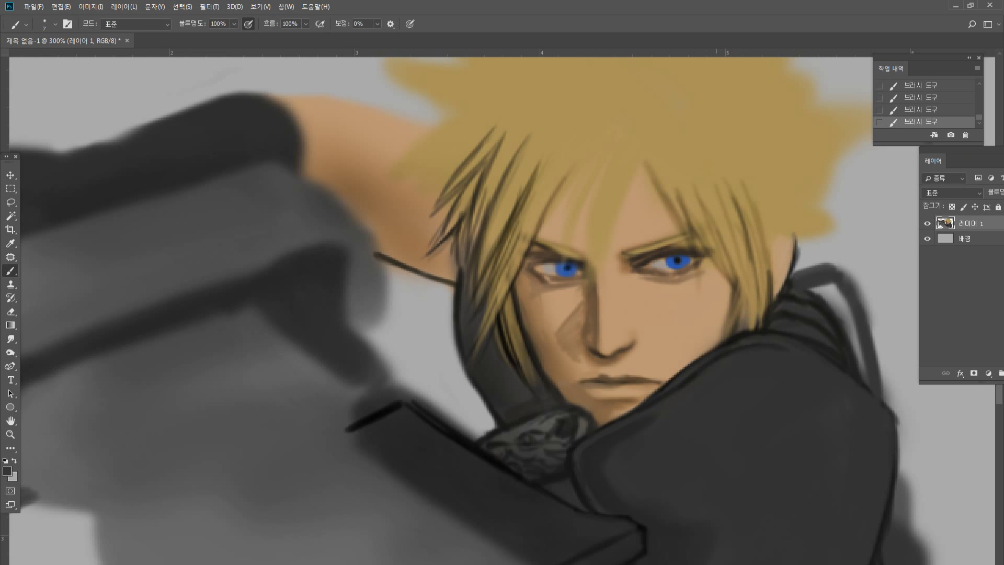
Outline the arched strip behind the collar in sampled near-black down to the shoulder.
alt+click(737, 336)
mouse_move(793, 291)
mouse_down()
mouse_move(826, 279)
mouse_move(844, 295)
mouse_up()
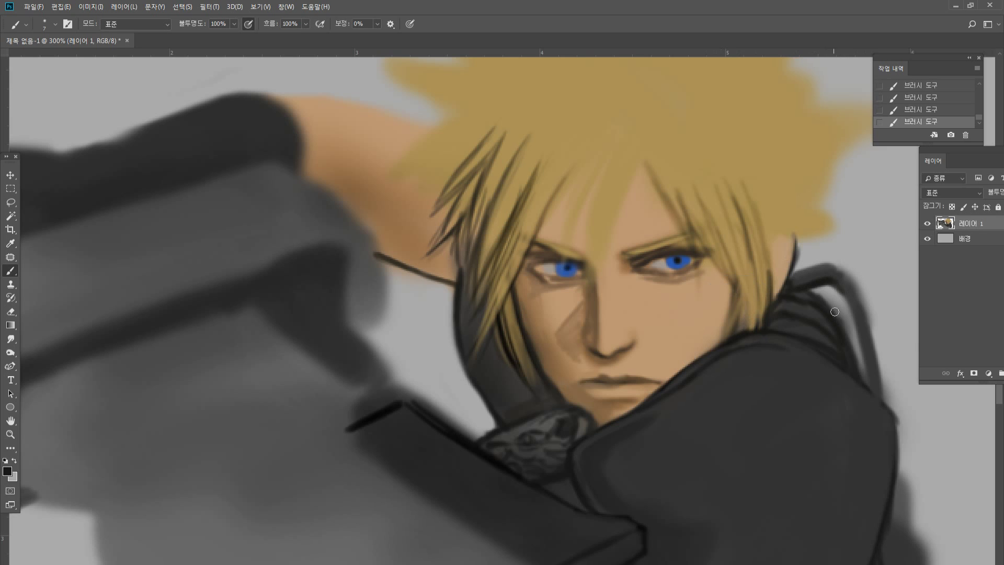
drag(845, 291, 873, 390)
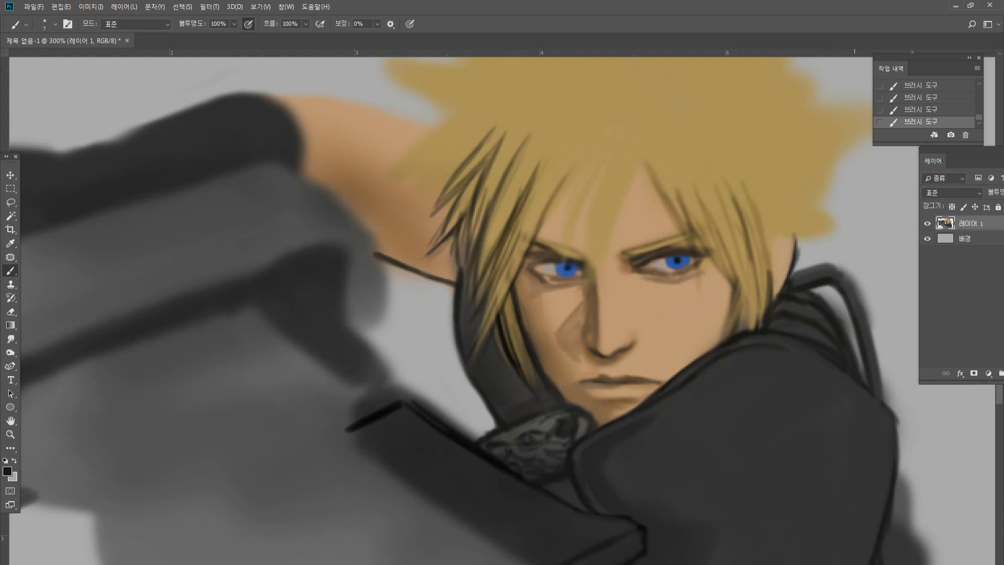
Darken the inner edge of the arched strip behind the collar and fill its upper end beside the neck in dark grey.
drag(846, 287, 879, 387)
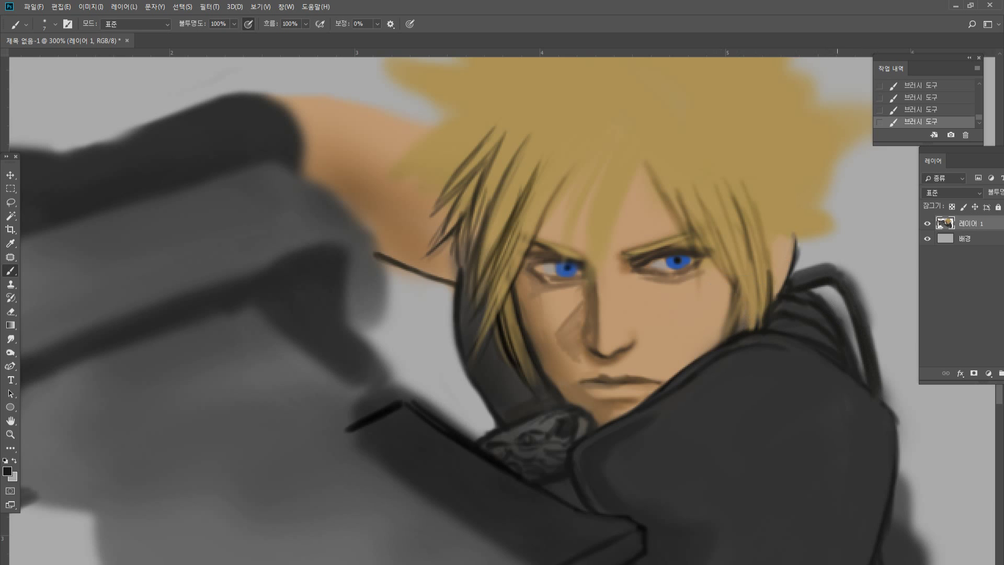
mouse_move(790, 267)
mouse_down()
mouse_move(832, 265)
mouse_move(796, 272)
mouse_up()
alt+click(811, 268)
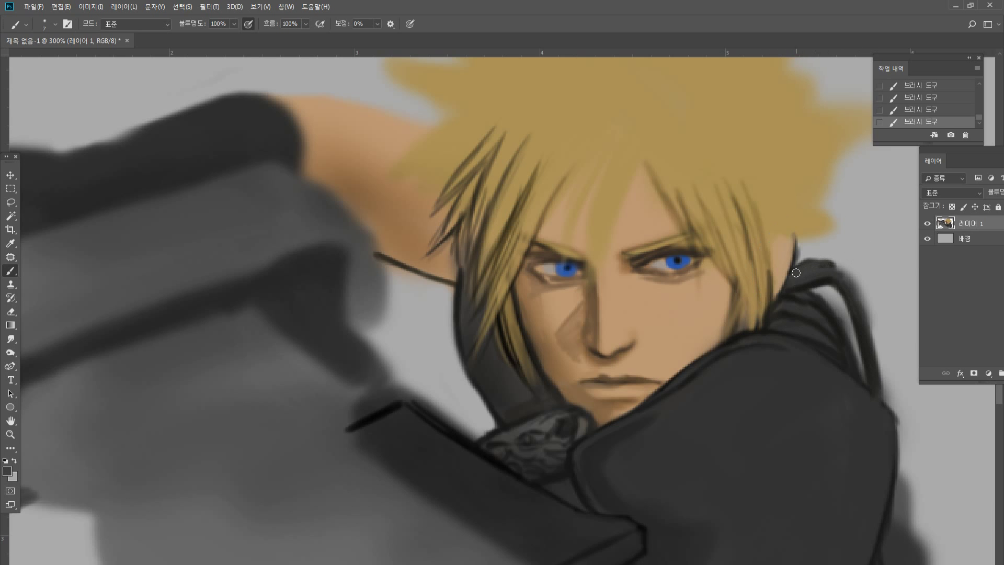
Shade the skin behind the hair at the back of the neck with a brown sampled from the face.
alt+click(786, 294)
alt+click(659, 282)
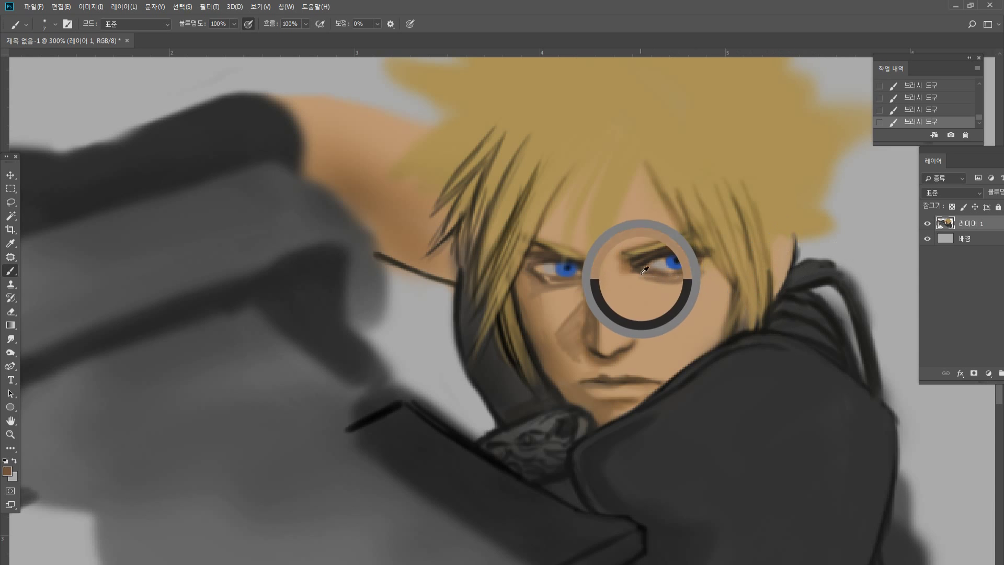
mouse_move(775, 255)
mouse_down()
mouse_move(777, 279)
mouse_move(788, 240)
mouse_move(781, 272)
mouse_up()
alt+click(831, 279)
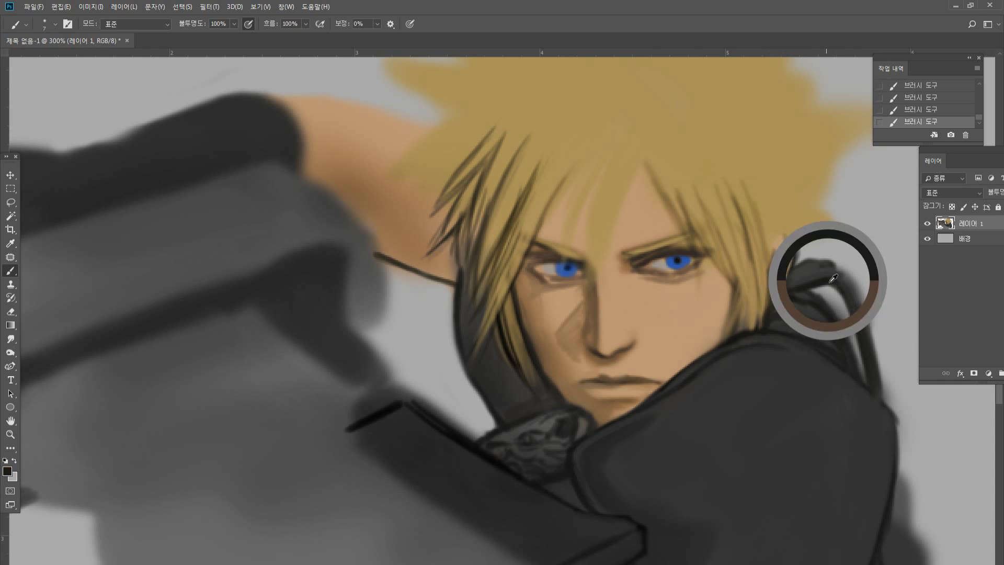
drag(835, 286, 854, 332)
key(ctrl+z)
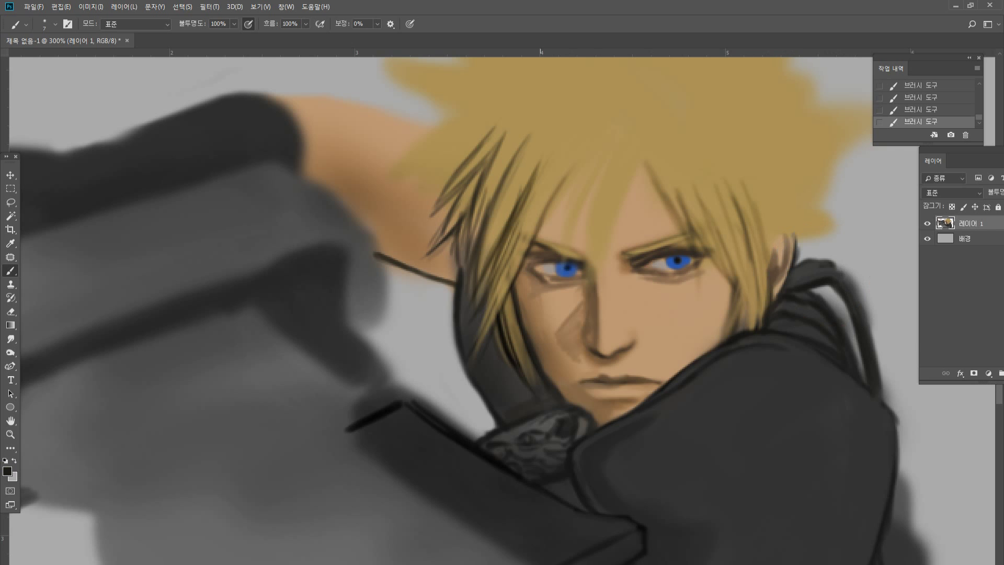
Set the foreground colour to black and outline the arched strip from the neck down to the shoulder.
alt+click(375, 415)
click(8, 471)
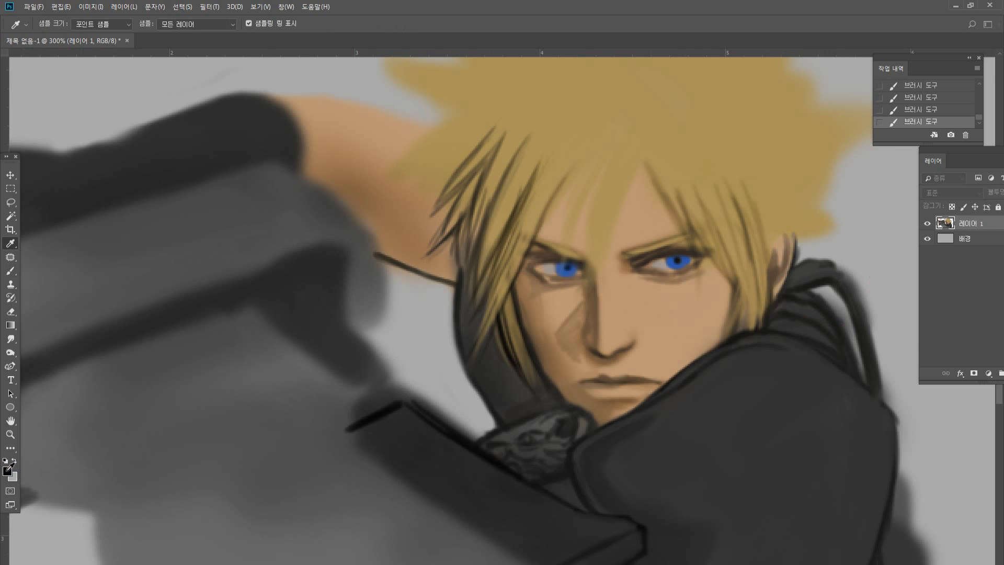
click(240, 329)
click(422, 214)
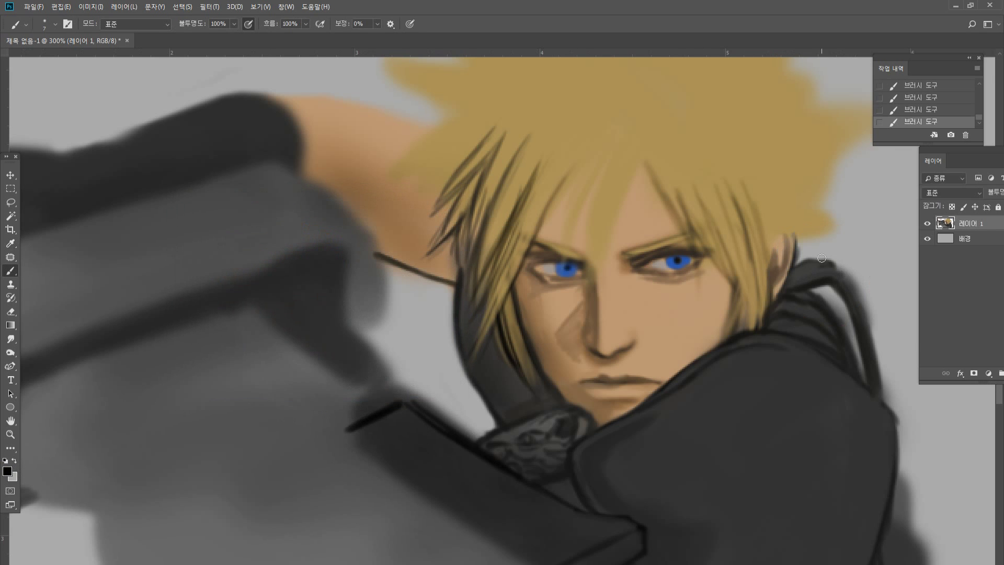
mouse_move(803, 262)
mouse_down()
mouse_move(841, 278)
mouse_move(859, 309)
mouse_move(884, 408)
mouse_up()
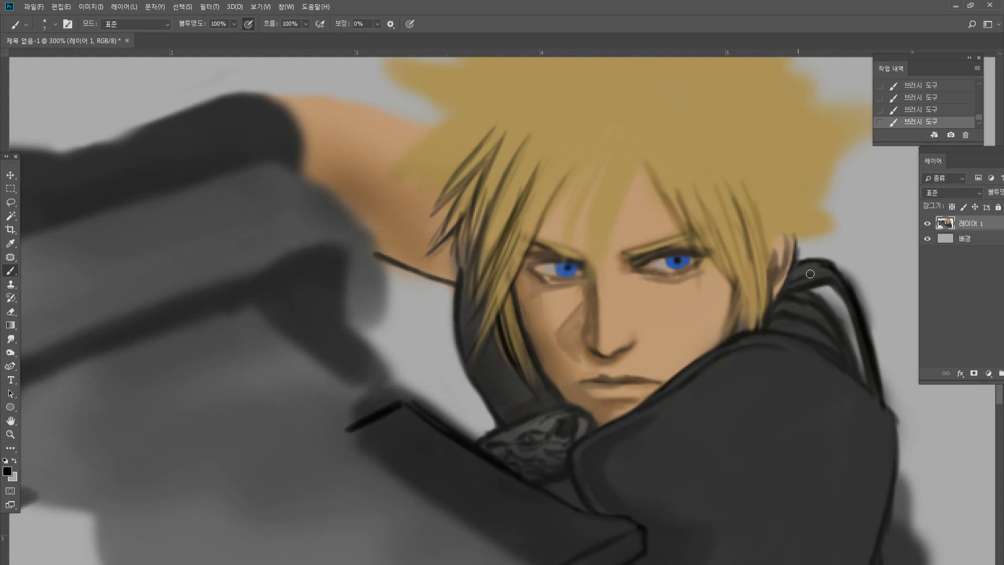
Refine the upper end of the arched strip beside the neck with dark tones sampled from the strip.
drag(809, 275, 829, 270)
alt+click(816, 264)
alt+click(815, 276)
alt+click(827, 264)
mouse_move(799, 264)
mouse_down()
mouse_move(822, 256)
mouse_move(808, 258)
mouse_up()
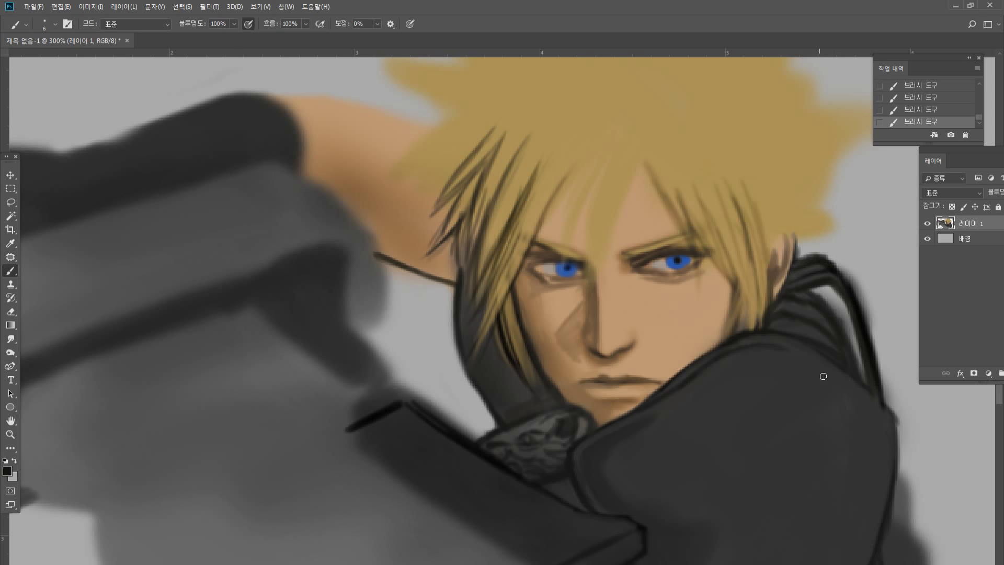
Draw near-black contour lines along the rear edge of the shoulder garment, including the start of a strap buckle low on the edge.
mouse_move(802, 355)
mouse_down()
mouse_move(882, 428)
mouse_move(885, 466)
mouse_up()
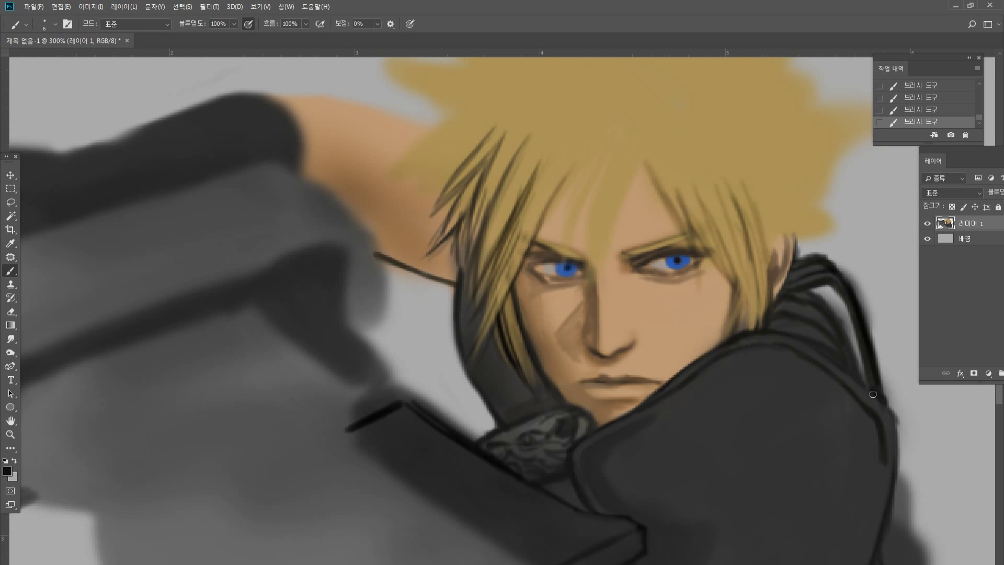
drag(890, 410, 893, 485)
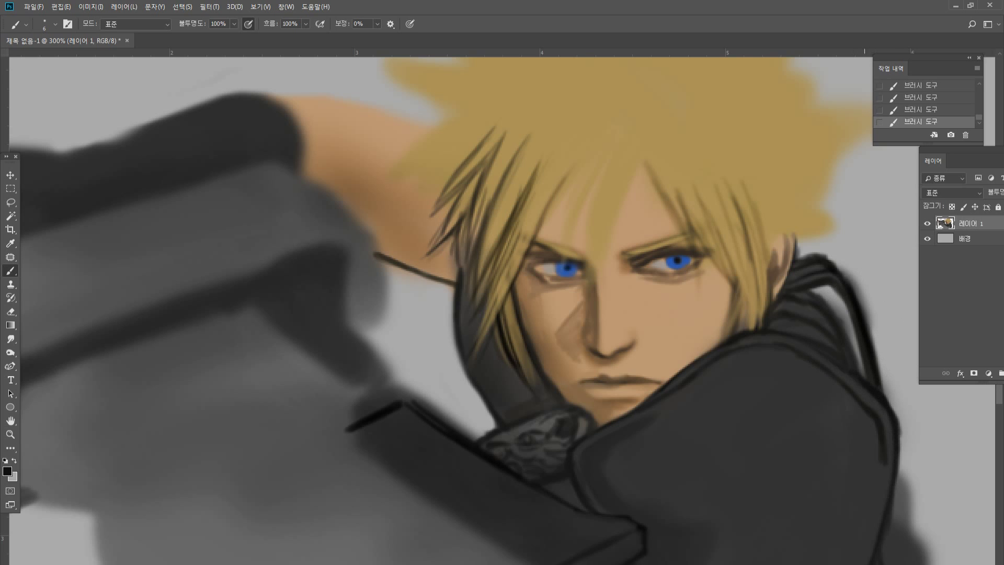
drag(880, 442, 883, 527)
mouse_move(881, 458)
mouse_down()
mouse_move(874, 540)
mouse_move(852, 564)
mouse_up()
Outline the boxy buckle at the rear edge of the shoulder garment and the strap running above and below it.
double_click(11, 435)
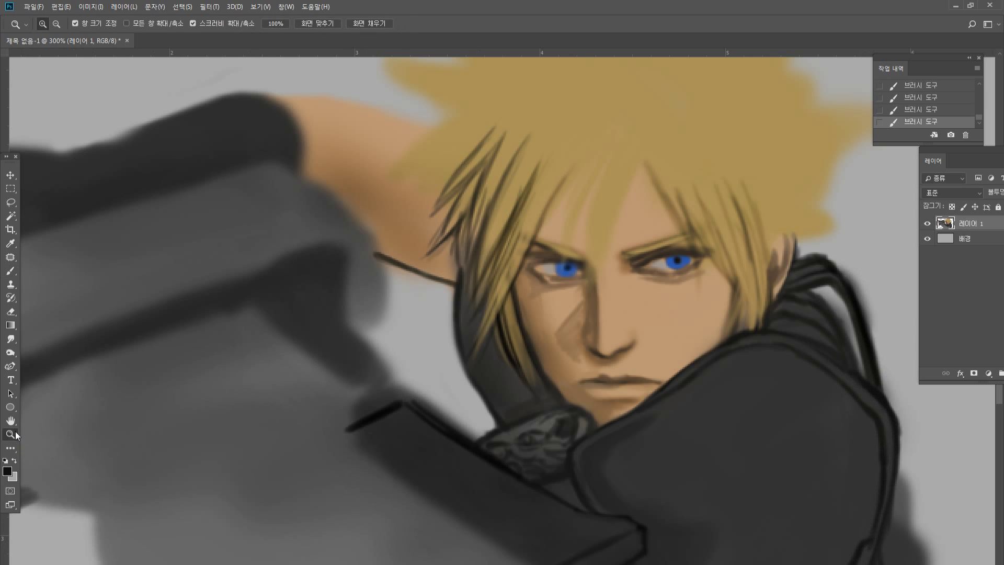
drag(656, 405, 843, 406)
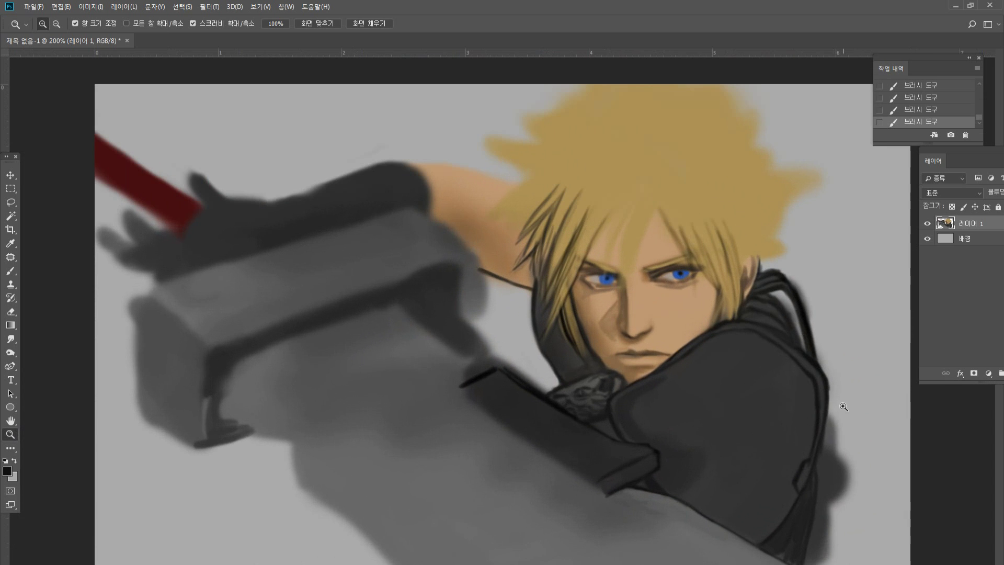
click(869, 464)
click(619, 225)
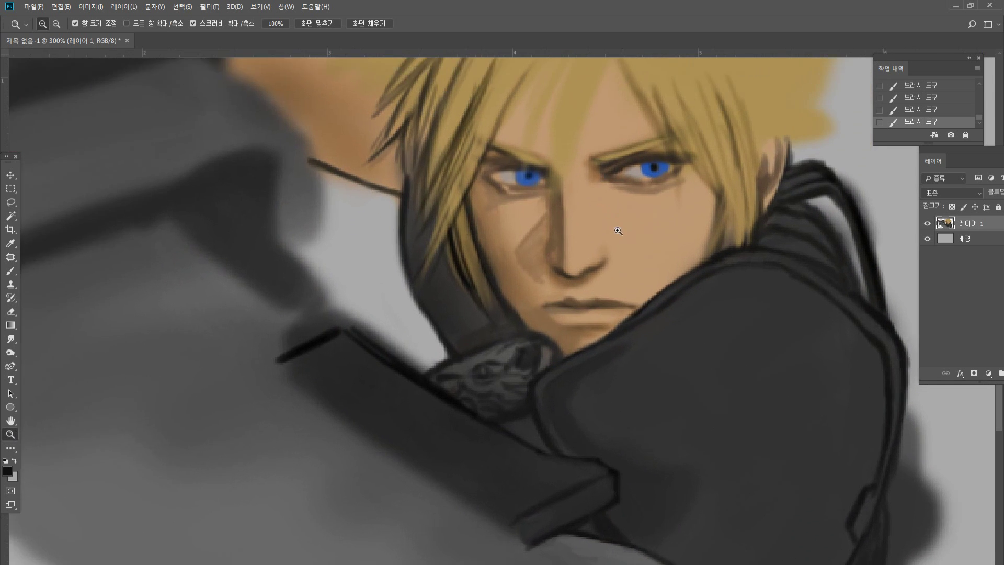
alt+click(787, 424)
drag(937, 532, 931, 532)
scroll(931, 531, up, 1)
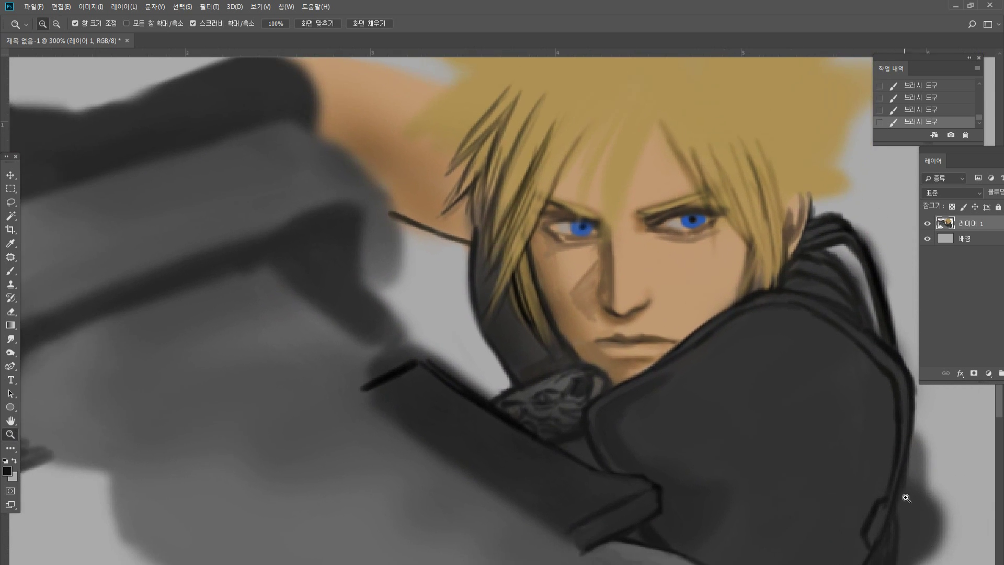
click(10, 420)
drag(658, 297, 524, 204)
drag(619, 229, 587, 217)
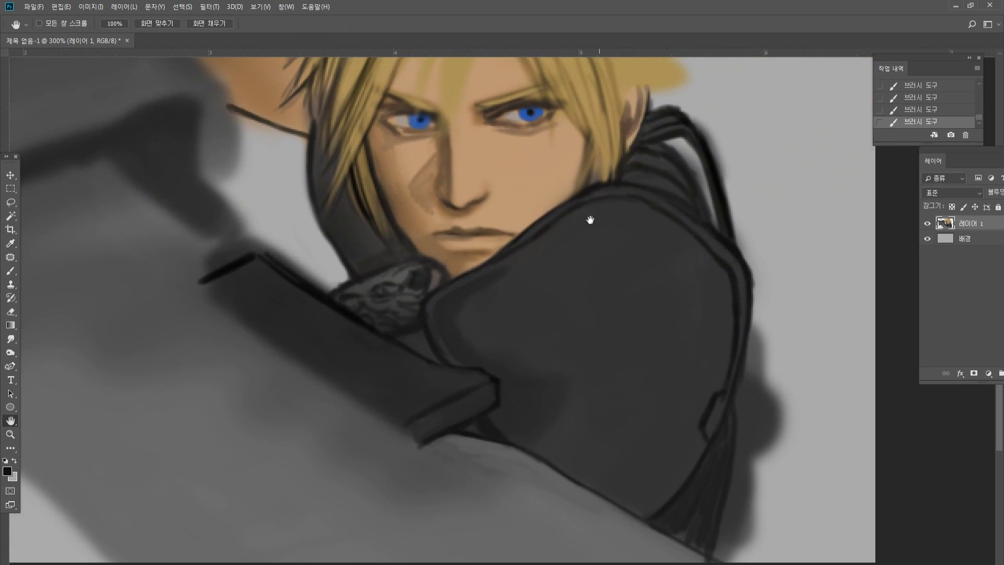
click(10, 271)
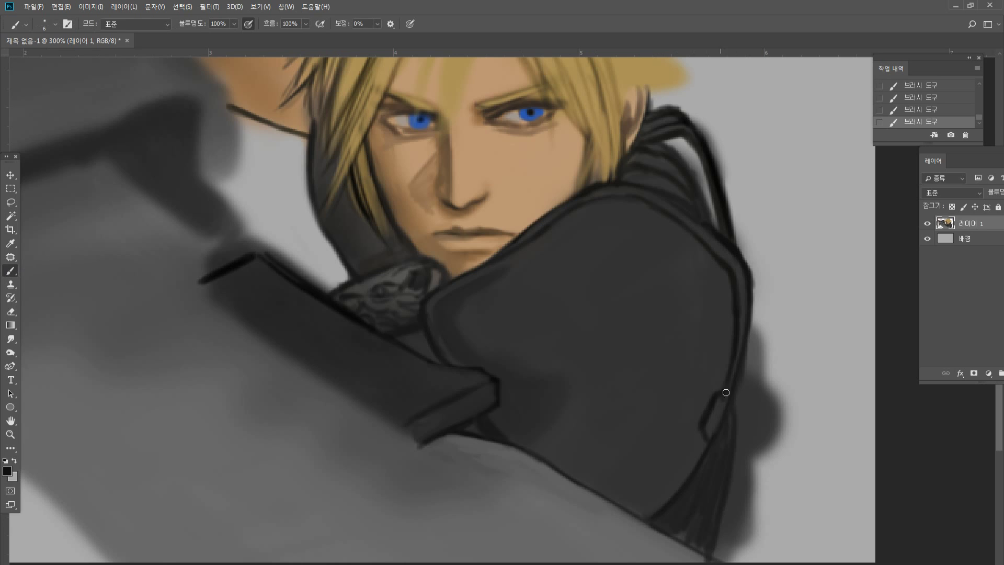
drag(723, 400, 711, 445)
mouse_move(733, 400)
mouse_down()
mouse_move(768, 402)
mouse_move(748, 457)
mouse_move(713, 442)
mouse_move(763, 444)
mouse_up()
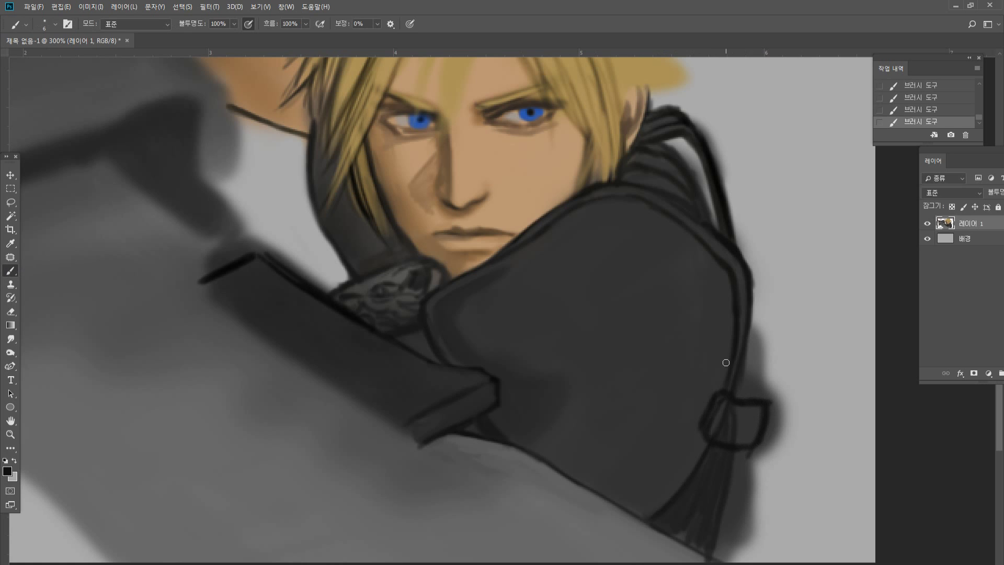
mouse_move(733, 396)
mouse_down()
mouse_move(761, 396)
mouse_move(748, 385)
mouse_up()
drag(742, 451, 728, 552)
drag(741, 487, 715, 561)
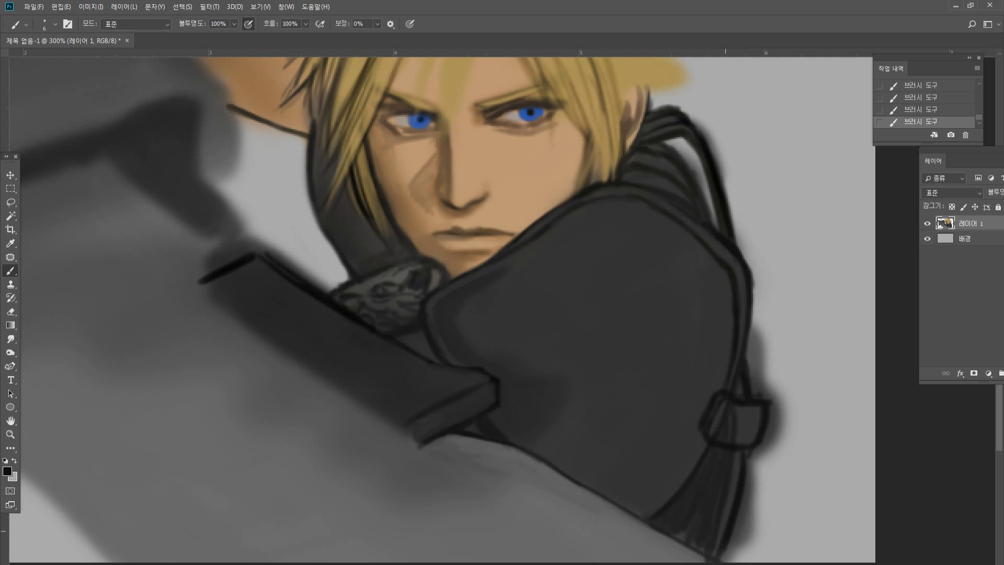
Retouch the blade edge under the garment's lower tip with grey, and fill the tip with sampled dark tones.
key(x)
drag(665, 541, 722, 562)
drag(632, 524, 720, 560)
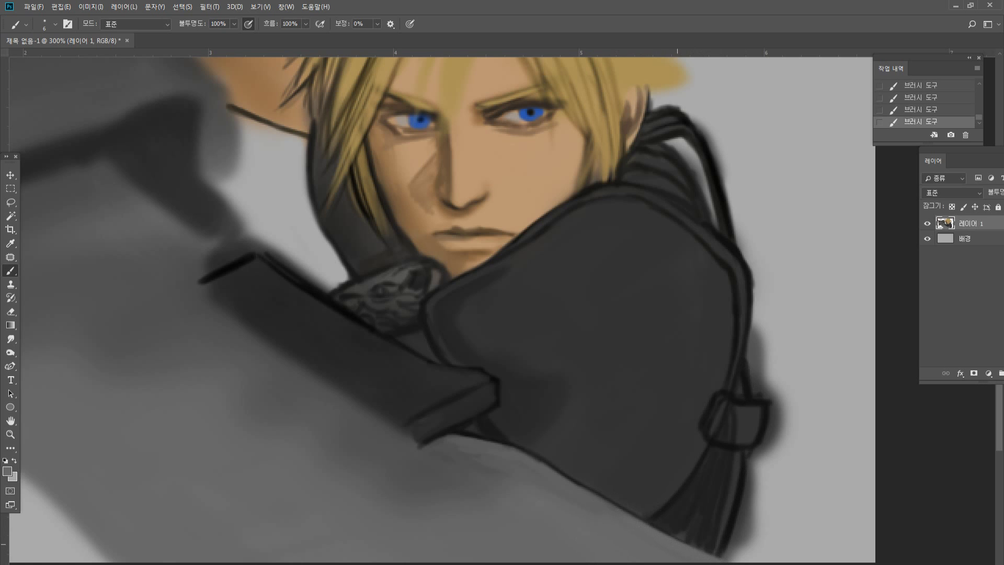
key(x)
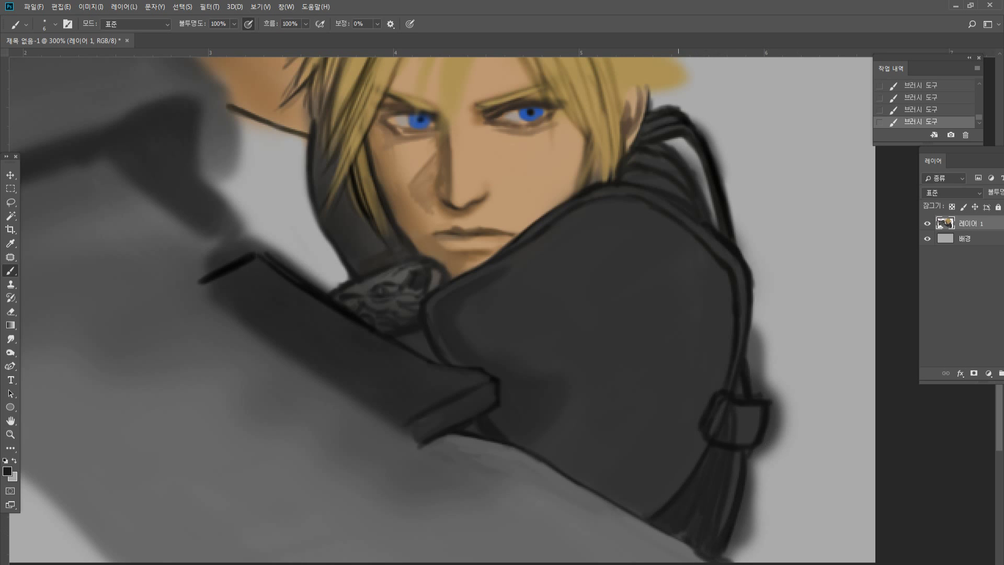
alt+click(684, 538)
mouse_move(695, 554)
mouse_down()
mouse_move(720, 559)
mouse_move(704, 553)
mouse_up()
Draw the inner edges of the buckle in near-black and sample its dark-grey fill tone.
alt+click(767, 409)
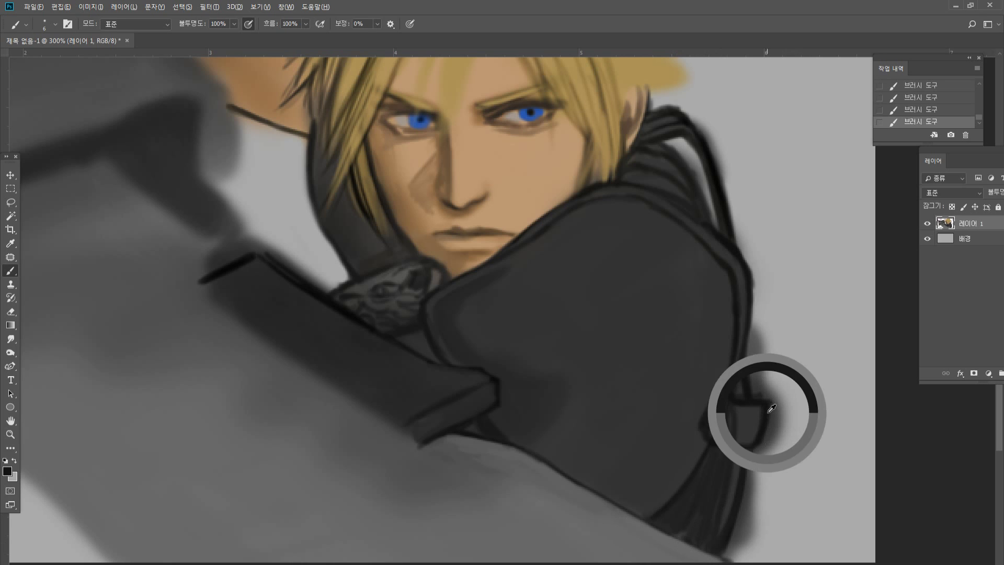
mouse_move(740, 413)
mouse_down()
mouse_move(766, 413)
mouse_move(755, 433)
mouse_move(736, 421)
mouse_up()
alt+click(754, 428)
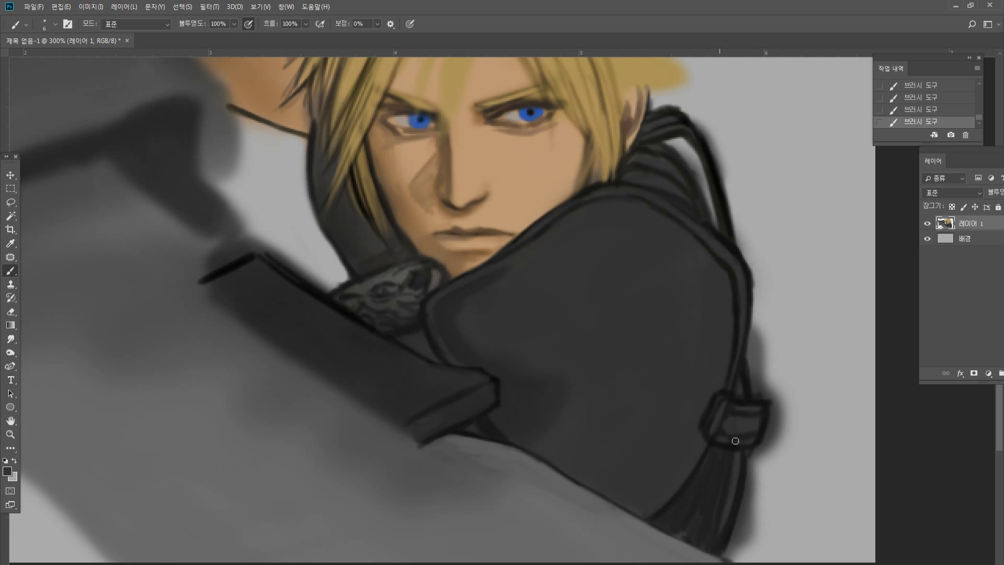
Erase the blurry paint below the buckle and trim the lower garment edge down to the blade, varying the eraser size.
key(e)
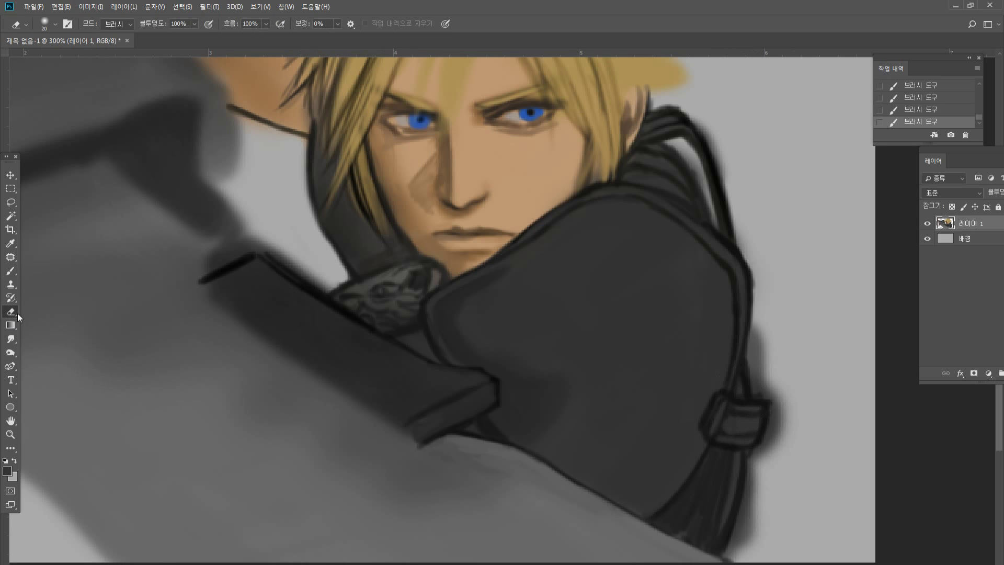
click(757, 458)
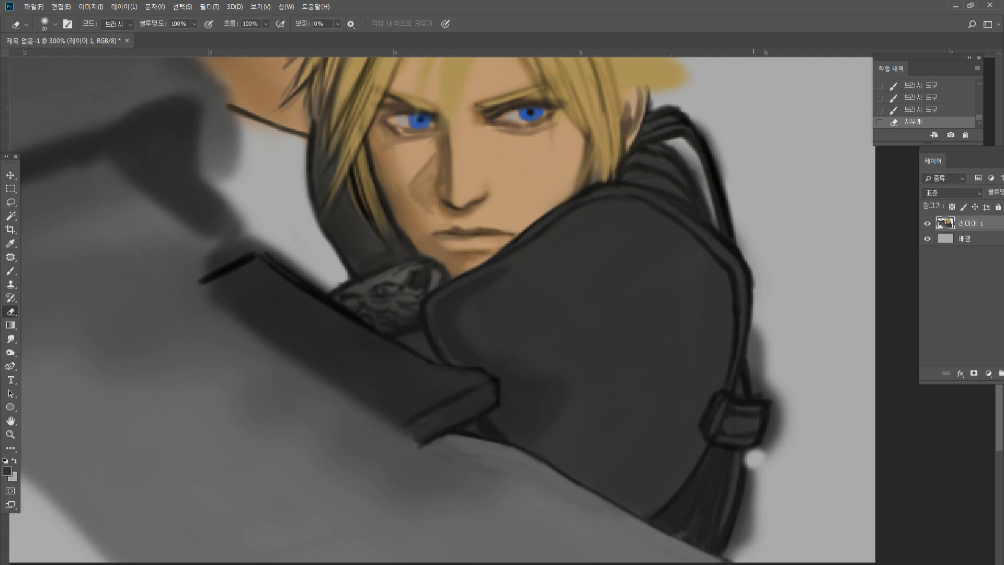
key(bracketleft)
key(bracketleft)
key(bracketleft)
key(bracketleft)
drag(747, 457, 741, 495)
drag(743, 465, 729, 526)
drag(738, 482, 723, 532)
mouse_move(738, 499)
mouse_down()
mouse_move(713, 547)
mouse_move(733, 557)
mouse_up()
mouse_move(733, 557)
mouse_down()
mouse_move(749, 499)
mouse_move(722, 544)
mouse_up()
key(bracketright)
key(bracketright)
key(bracketright)
mouse_move(754, 475)
mouse_down()
mouse_move(747, 542)
mouse_move(738, 540)
mouse_up()
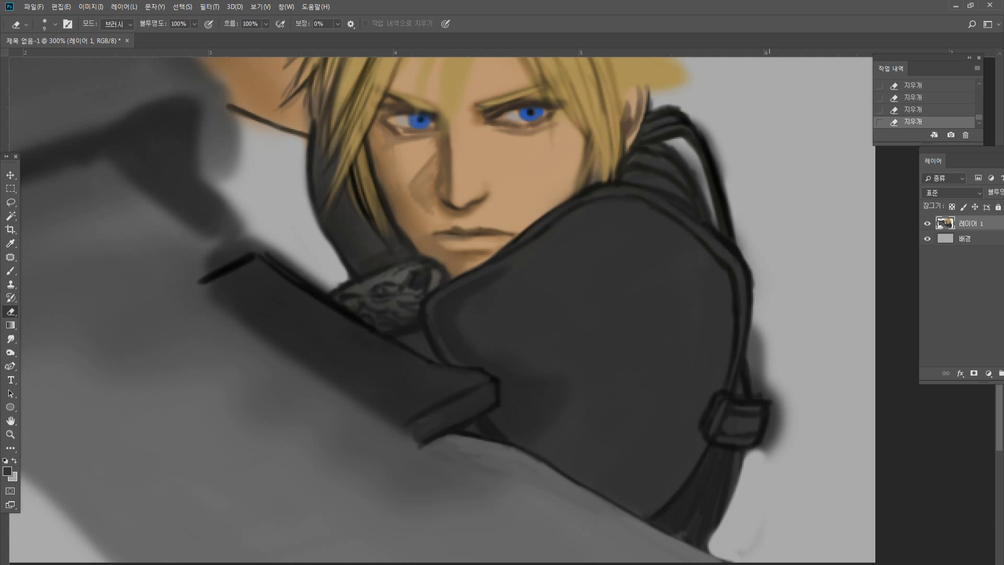
Erase the soft grey smudge around the buckle's outer side and along the shoulder's rear edge above it.
mouse_move(763, 454)
mouse_down()
mouse_move(768, 410)
mouse_move(756, 465)
mouse_move(772, 405)
mouse_up()
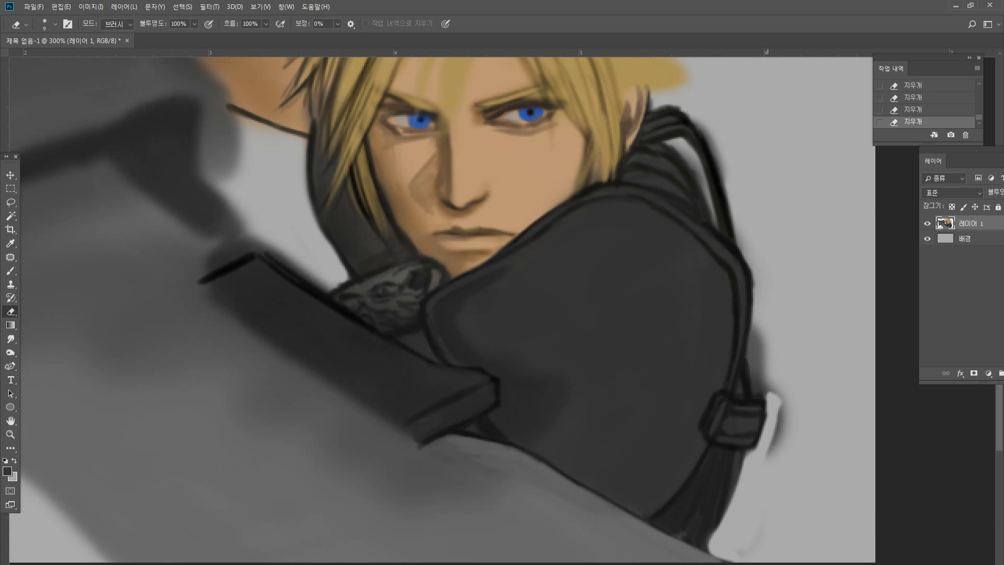
mouse_move(753, 325)
mouse_down()
mouse_move(753, 350)
mouse_move(752, 277)
mouse_up()
mouse_move(755, 348)
mouse_down()
mouse_move(763, 386)
mouse_move(762, 335)
mouse_up()
key(])
mouse_move(774, 383)
mouse_down()
mouse_move(783, 390)
mouse_move(769, 470)
mouse_move(780, 419)
mouse_up()
key(bracketleft)
Clean up the blade's upper edge beneath the dark bar and garment with grey sampled from the blade.
double_click(9, 434)
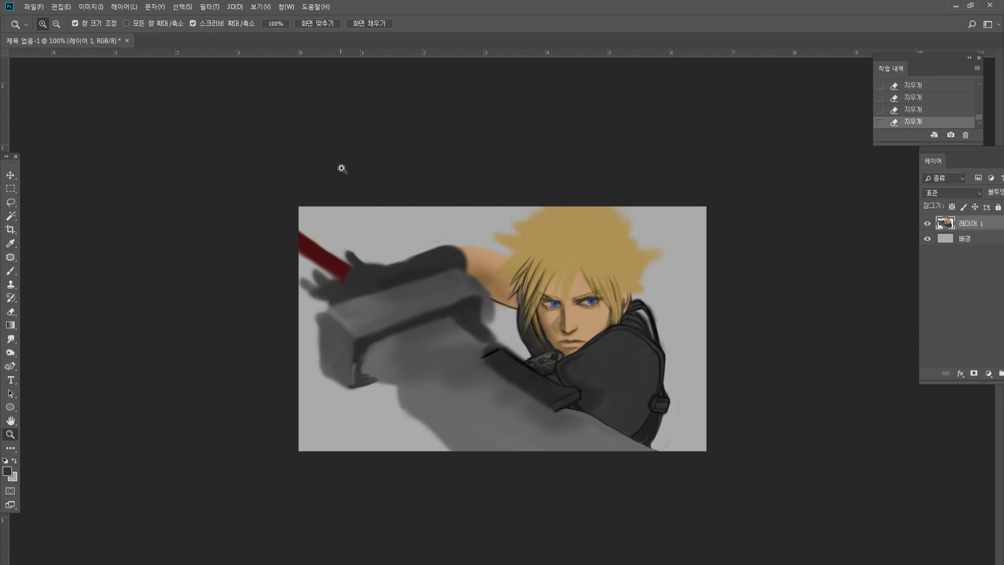
click(639, 428)
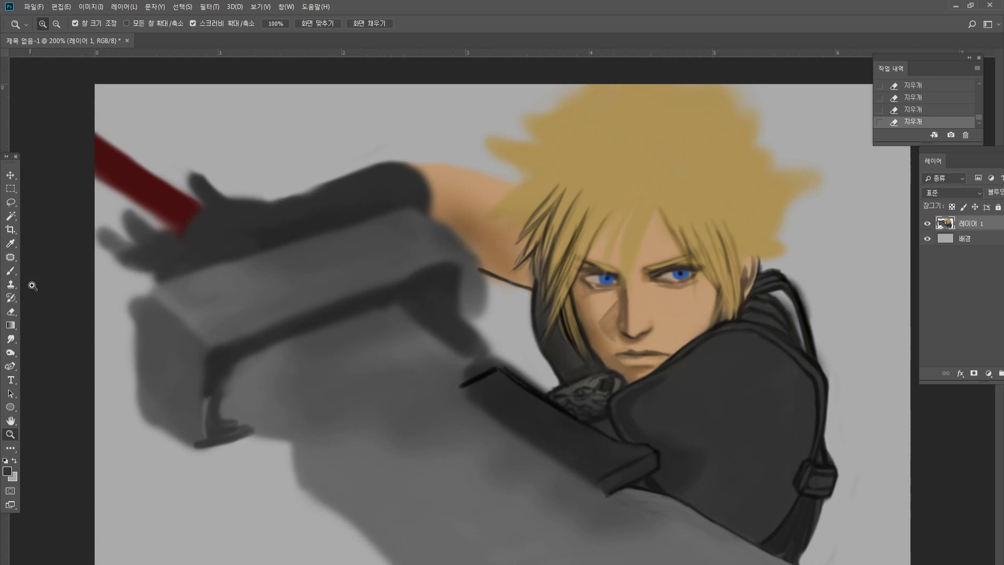
click(13, 268)
alt+click(648, 511)
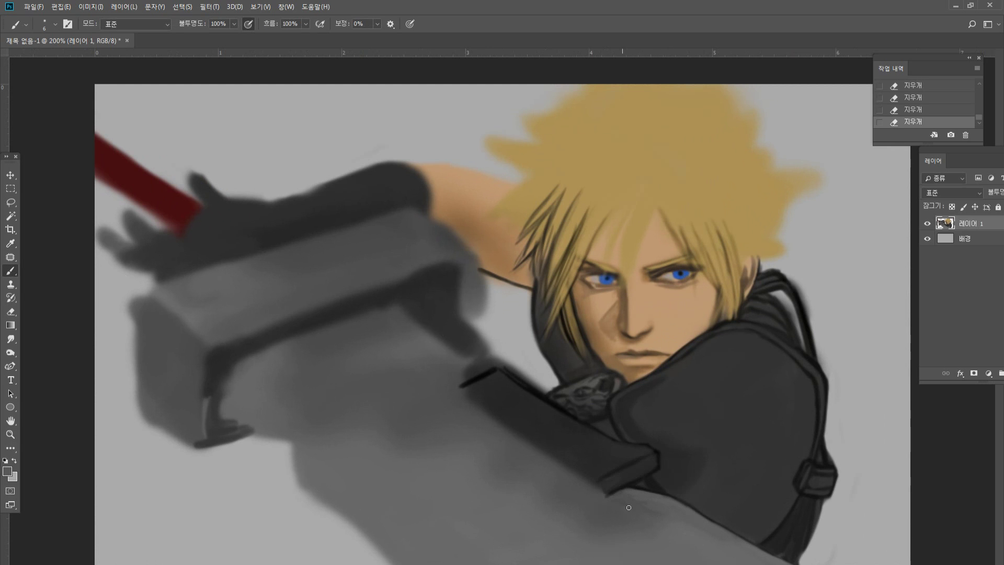
drag(613, 496, 632, 491)
drag(625, 492, 657, 497)
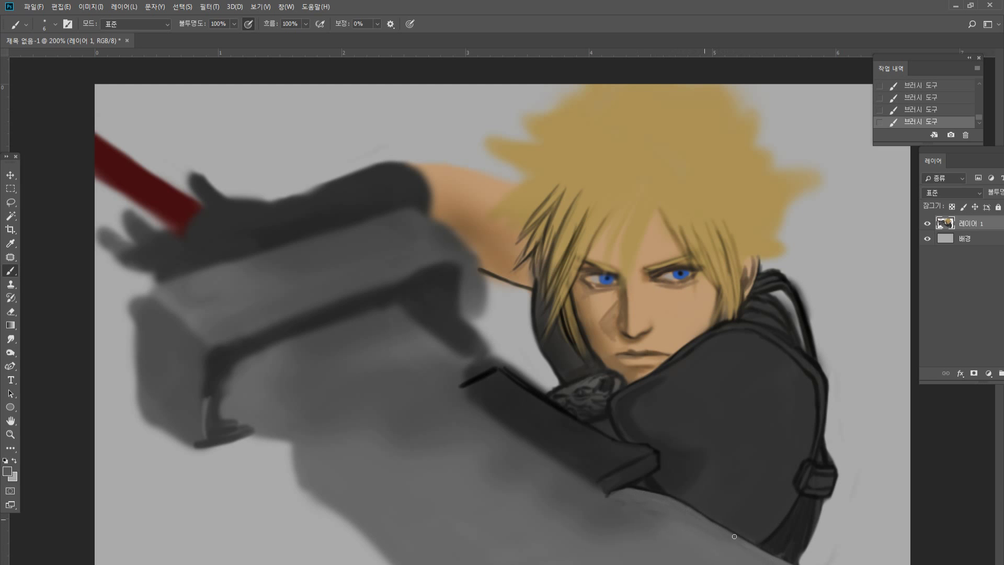
drag(726, 529, 753, 542)
Draw a long near-black curve across the blade from the guard's inner corner to the tip of the dark bar.
drag(617, 396, 555, 394)
drag(226, 369, 303, 396)
key(ctrl+z)
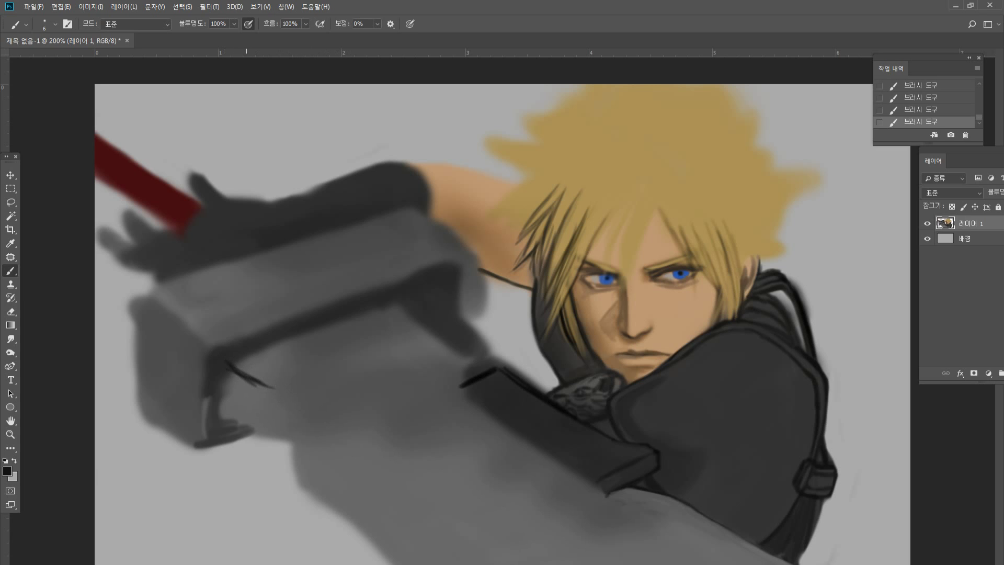
mouse_move(230, 367)
mouse_down()
mouse_move(320, 410)
mouse_move(376, 414)
mouse_up()
drag(264, 387, 382, 409)
mouse_move(310, 404)
mouse_down()
mouse_move(391, 408)
mouse_move(350, 402)
mouse_move(410, 403)
mouse_move(467, 387)
mouse_up()
alt+click(343, 390)
alt+click(477, 377)
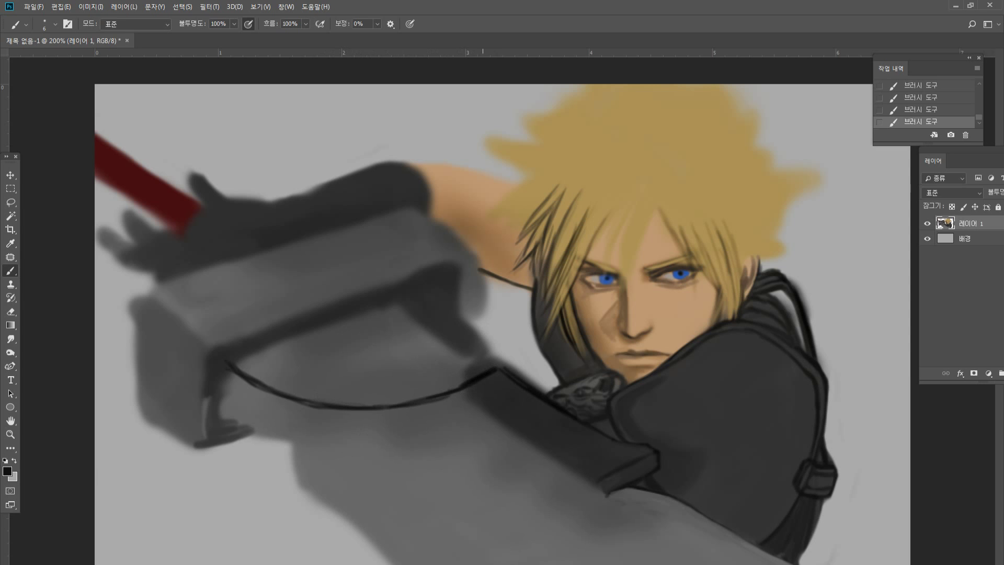
Draw a shorter parallel curve nearer the guard and a dark edge line connecting to the dark bar's tip.
mouse_move(285, 337)
mouse_down()
mouse_move(366, 360)
mouse_move(333, 356)
mouse_move(421, 344)
mouse_up()
mouse_move(361, 362)
mouse_down()
mouse_move(447, 341)
mouse_move(477, 367)
mouse_up()
drag(449, 349, 481, 370)
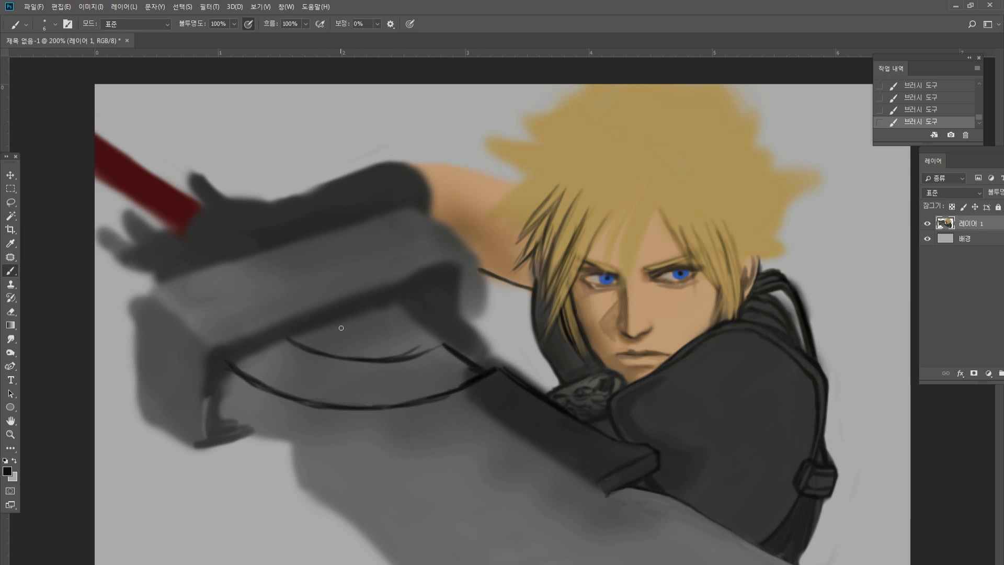
Draw near-black crossbars and a short arc inside the smaller curve on the blade beneath the guard.
mouse_move(350, 311)
mouse_down()
mouse_move(331, 360)
mouse_move(352, 356)
mouse_up()
mouse_move(311, 329)
mouse_down()
mouse_move(336, 343)
mouse_move(342, 335)
mouse_up()
drag(318, 327, 421, 340)
mouse_move(360, 347)
mouse_down()
mouse_move(422, 338)
mouse_move(369, 341)
mouse_move(403, 339)
mouse_move(363, 351)
mouse_move(420, 345)
mouse_move(362, 357)
mouse_up()
Add thinner concentric arcs inside the smaller curve beneath the guard, using greys sampled from the blade.
alt+click(383, 331)
alt+click(375, 342)
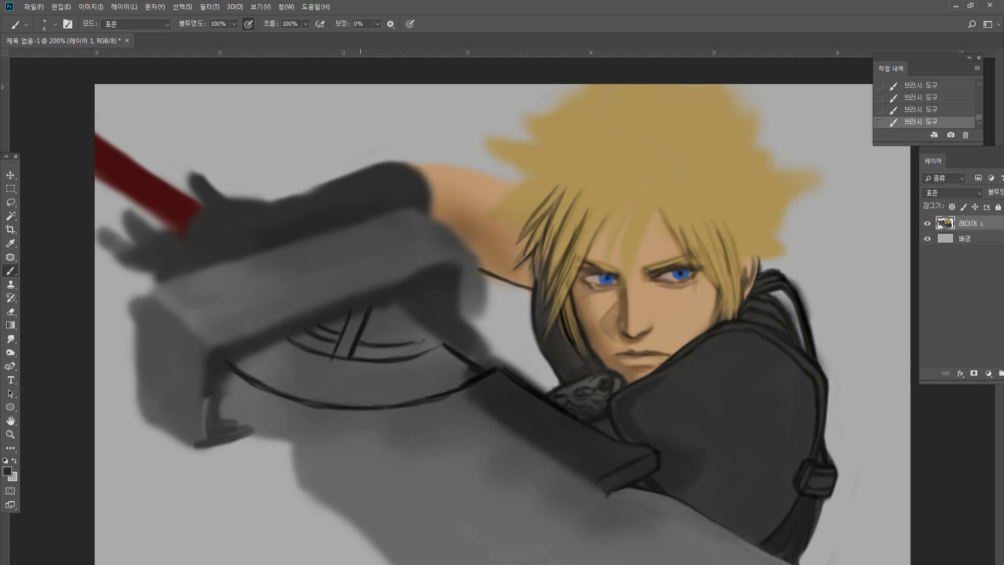
drag(382, 337, 426, 336)
alt+click(383, 341)
drag(362, 341, 399, 339)
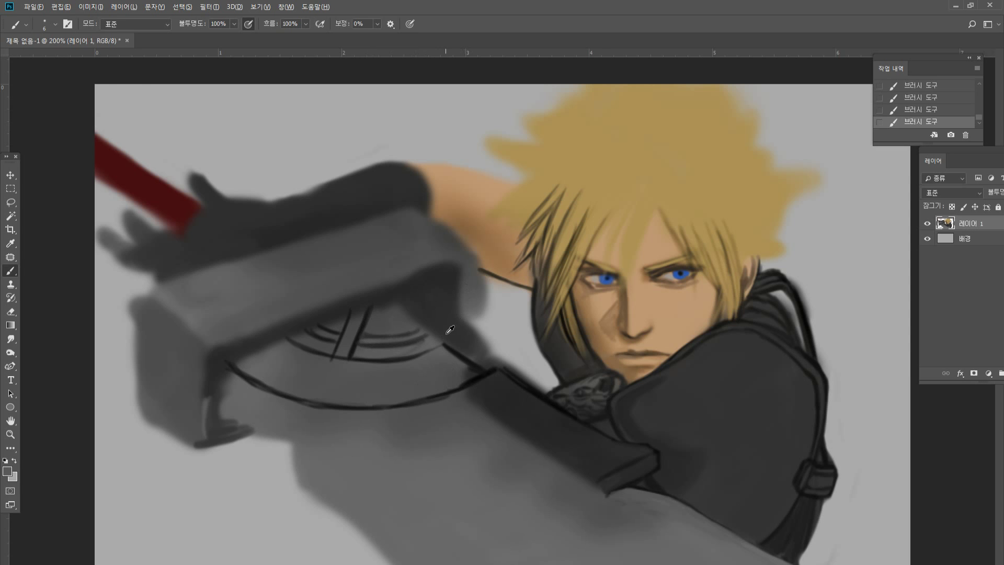
Draw near-black diagonal bars from the guard's underside across the ends of the arcs and down to the dark bar.
alt+click(451, 349)
drag(385, 310, 432, 345)
drag(377, 308, 442, 359)
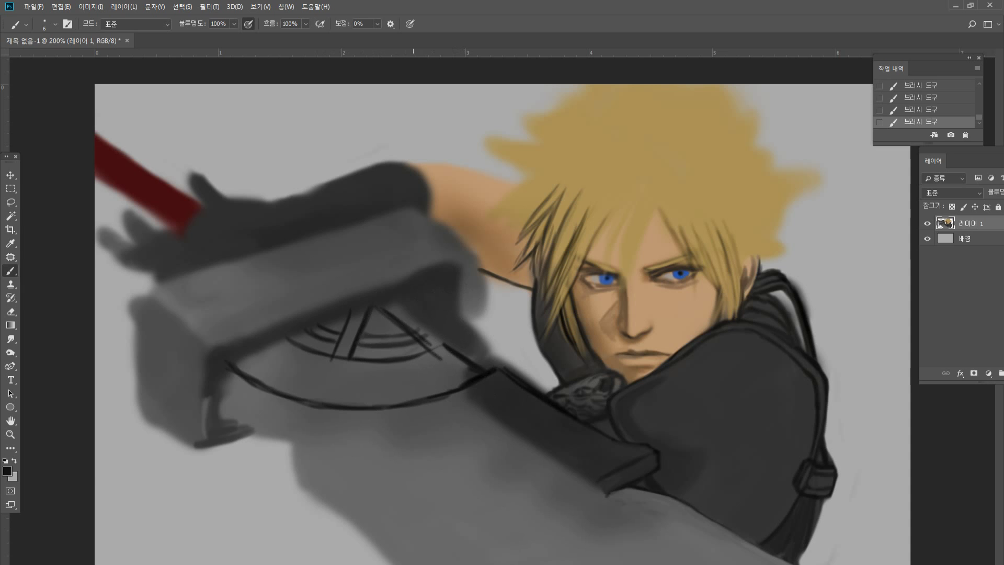
mouse_move(393, 307)
mouse_down()
mouse_move(440, 347)
mouse_move(388, 307)
mouse_move(434, 342)
mouse_up()
drag(386, 302, 433, 340)
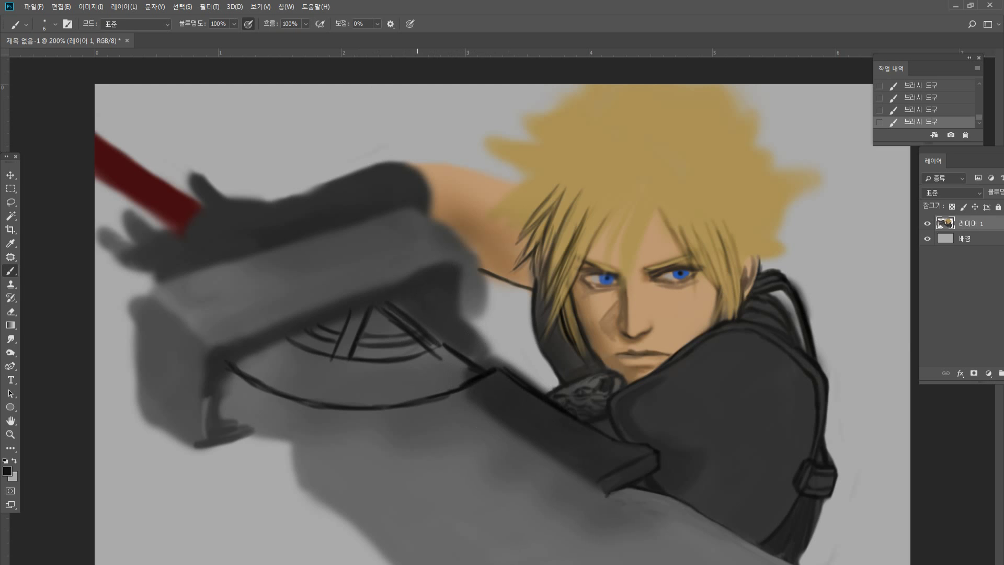
mouse_move(406, 299)
mouse_down()
mouse_move(483, 343)
mouse_move(501, 368)
mouse_up()
Outline the guard's lower inner edge and its end nearest the face with near-black lines.
mouse_move(422, 302)
mouse_down()
mouse_move(506, 371)
mouse_move(399, 291)
mouse_move(437, 279)
mouse_up()
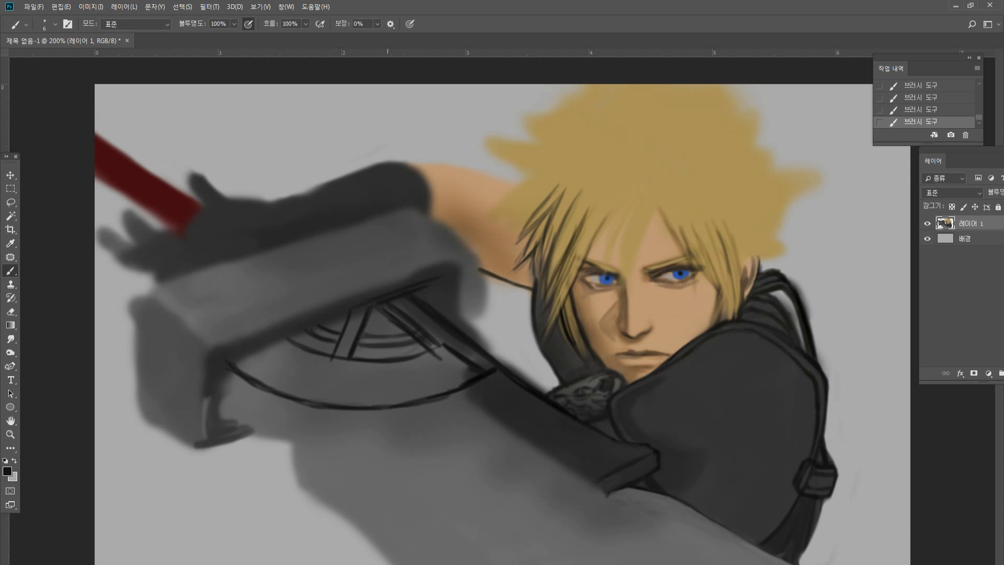
mouse_move(354, 304)
mouse_down()
mouse_move(447, 273)
mouse_move(401, 287)
mouse_move(446, 273)
mouse_move(456, 313)
mouse_up()
drag(467, 260, 456, 329)
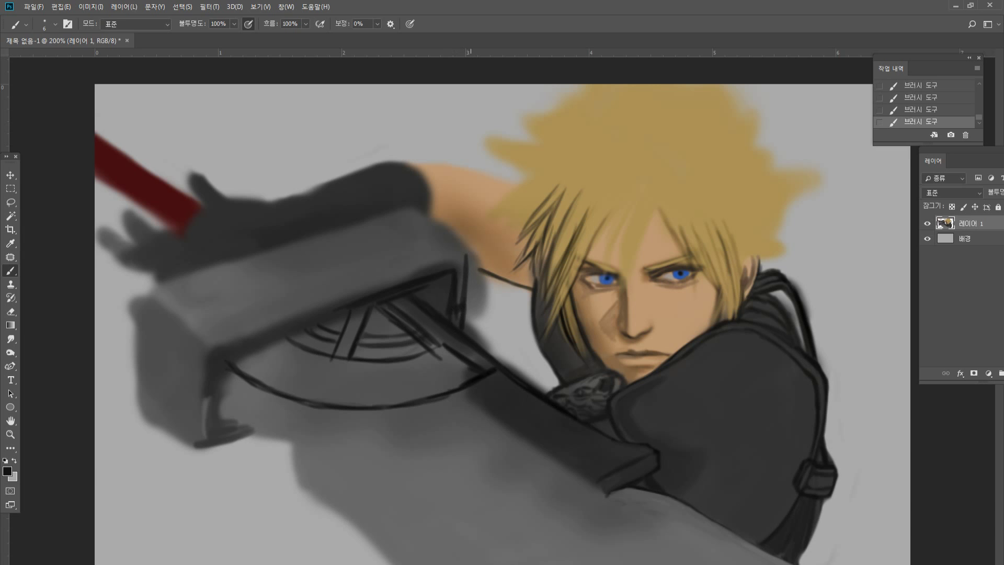
drag(468, 254, 465, 330)
drag(470, 277, 467, 333)
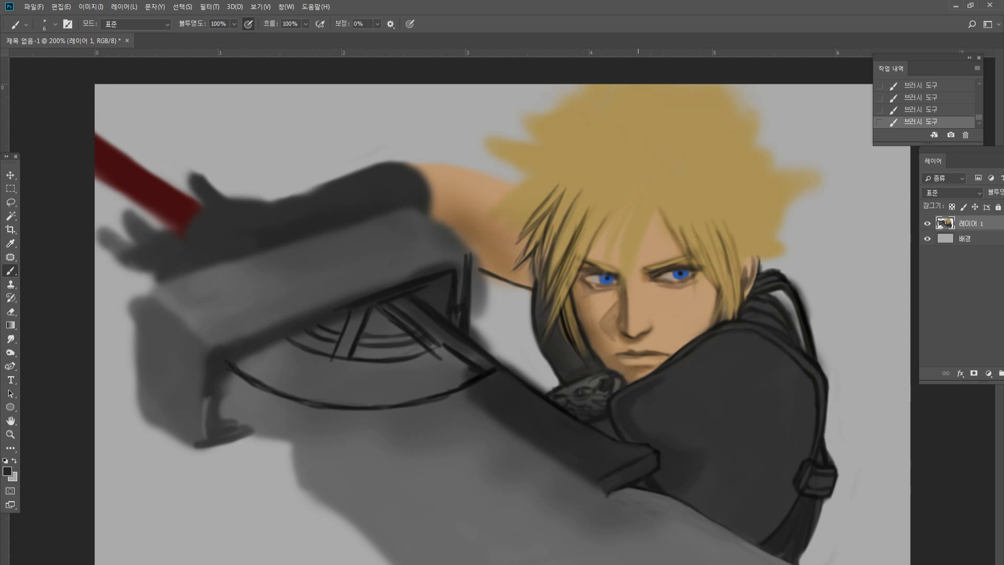
Add strand strokes to the long hair lock hanging beside the cheek nearest the sword.
drag(605, 222, 564, 314)
drag(579, 271, 554, 341)
alt+click(576, 246)
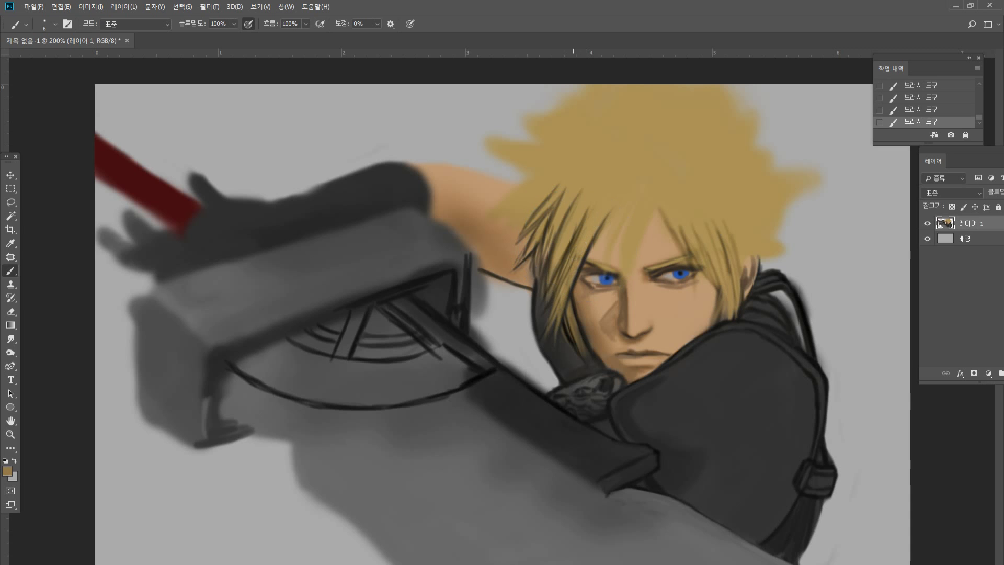
Draw thin near-black strands in the fringe falling over the eye nearest the sword, using a dark sampled from the painting.
alt+click(726, 320)
drag(615, 209, 593, 300)
drag(628, 206, 593, 314)
key(ctrl+z)
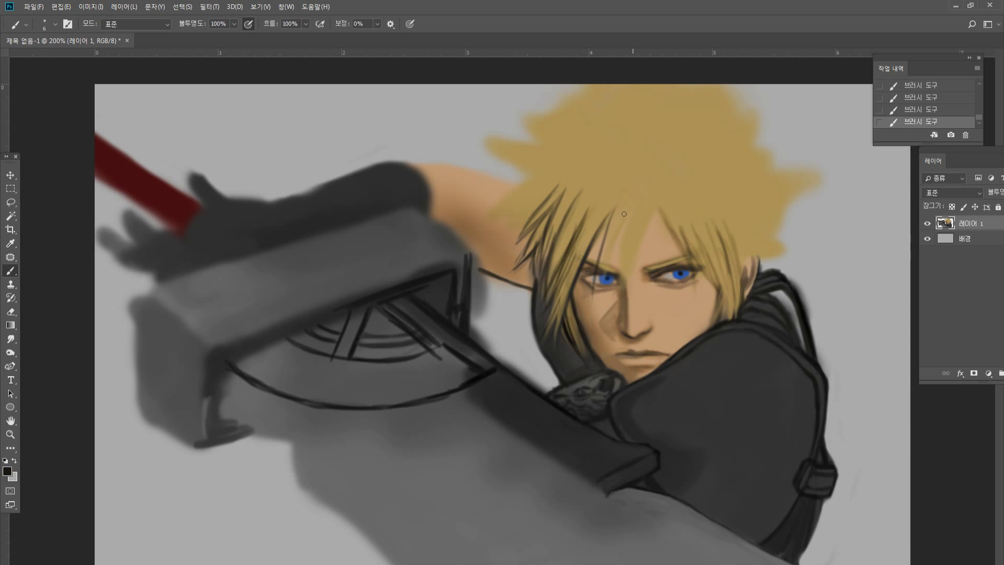
drag(627, 205, 606, 271)
drag(615, 222, 598, 288)
drag(633, 201, 612, 312)
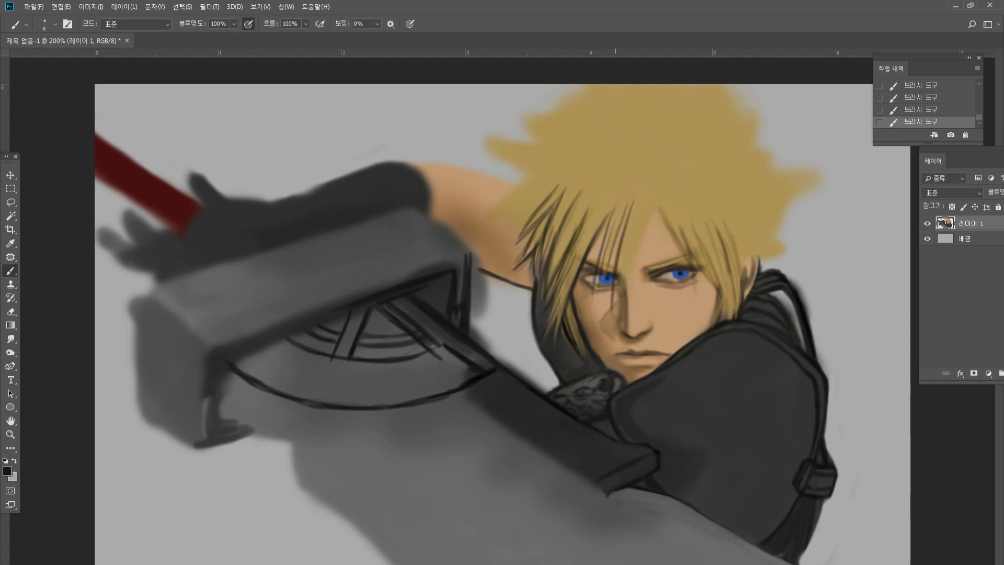
key(ctrl+z)
drag(637, 195, 611, 309)
key(ctrl+z)
mouse_move(641, 191)
mouse_down()
mouse_move(611, 318)
mouse_move(623, 293)
mouse_up()
key(ctrl+z)
key(ctrl+z)
drag(634, 192, 623, 275)
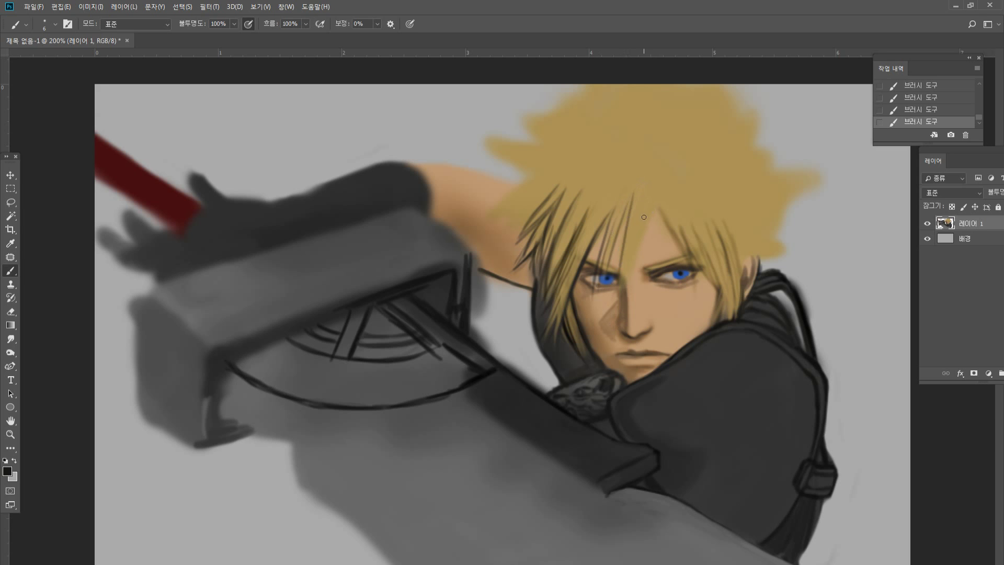
key(ctrl+z)
Draw long near-black strands in the central fringe between the eye nearest the sword and the nose bridge.
drag(636, 198, 614, 298)
drag(630, 220, 616, 316)
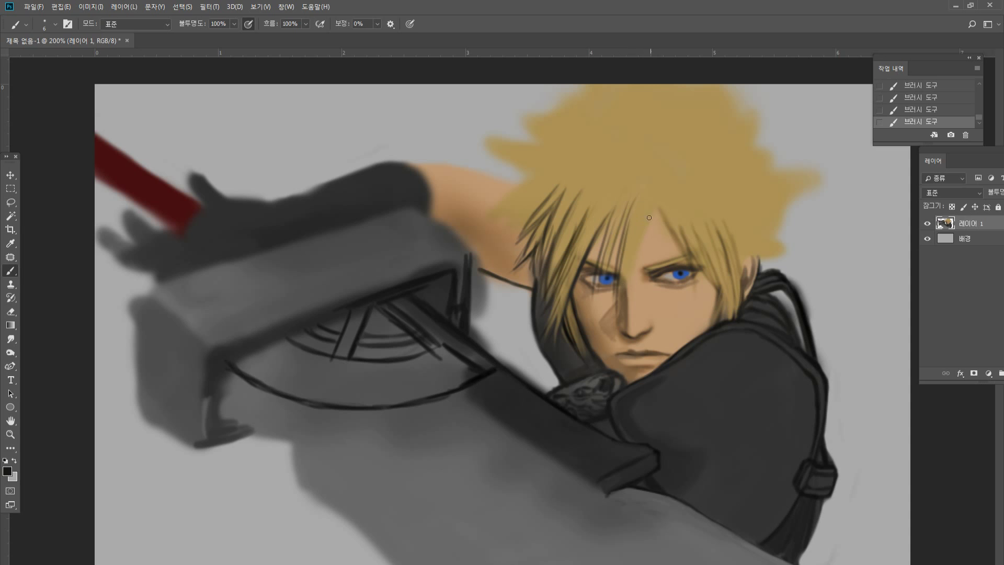
drag(650, 210, 630, 266)
drag(644, 227, 626, 280)
Outline the inverted-V gap in the fringe above the forehead with dark strokes down both sides of its peak.
mouse_move(655, 198)
mouse_down()
mouse_move(639, 251)
mouse_move(648, 244)
mouse_up()
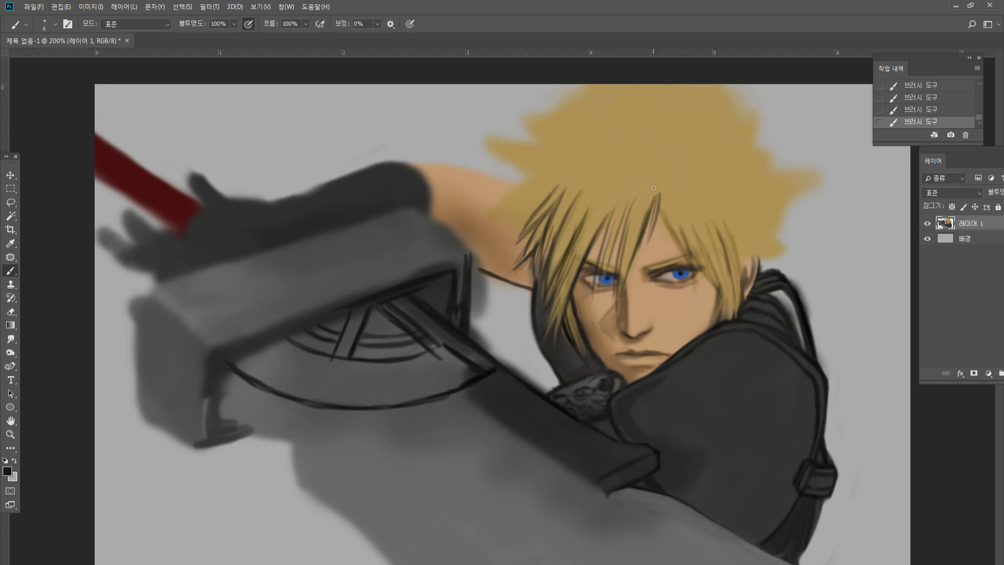
drag(657, 189, 673, 248)
key(ctrl+z)
mouse_move(657, 189)
mouse_down()
mouse_move(670, 244)
mouse_move(683, 264)
mouse_move(690, 257)
mouse_up()
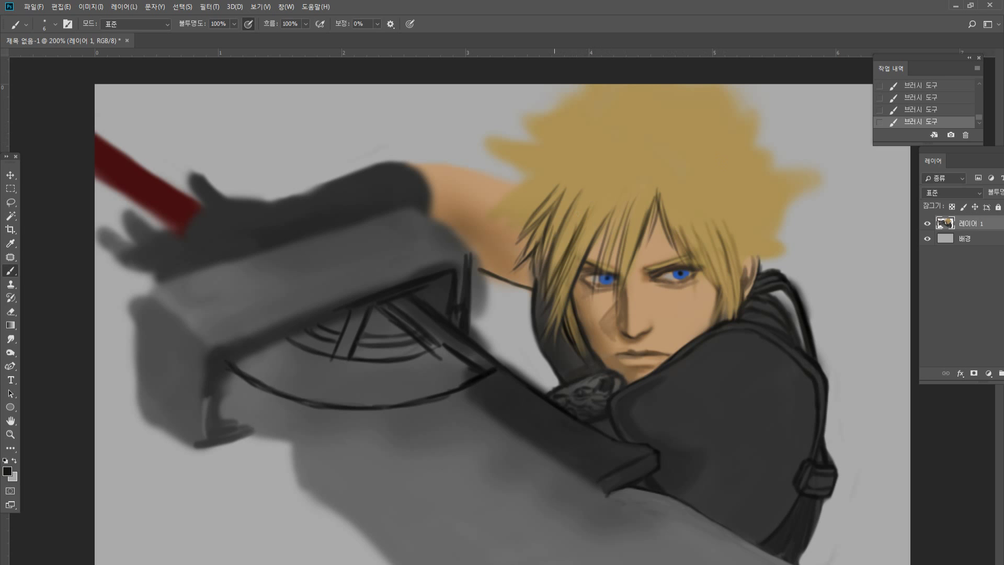
Extend the strand lines at the top of the side hair lock nearest the sword.
alt+click(577, 183)
mouse_move(541, 210)
mouse_down()
mouse_move(551, 201)
mouse_move(530, 220)
mouse_up()
drag(566, 186, 551, 205)
Outline the swept hair spike above the side lock with long curved strokes in brown sampled from the hair.
alt+click(550, 209)
mouse_move(577, 171)
mouse_down()
mouse_move(548, 194)
mouse_move(574, 179)
mouse_move(622, 184)
mouse_up()
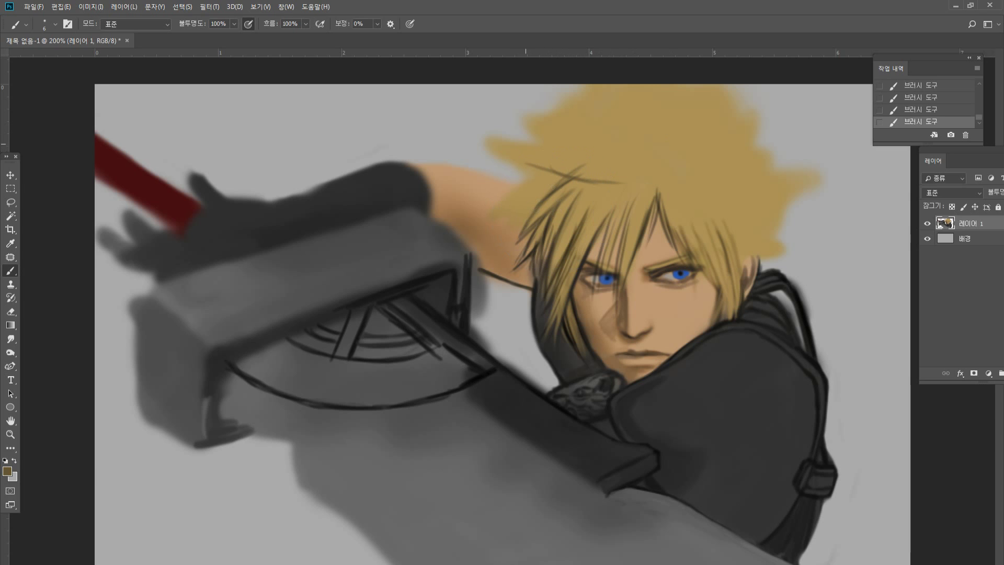
drag(511, 145, 626, 192)
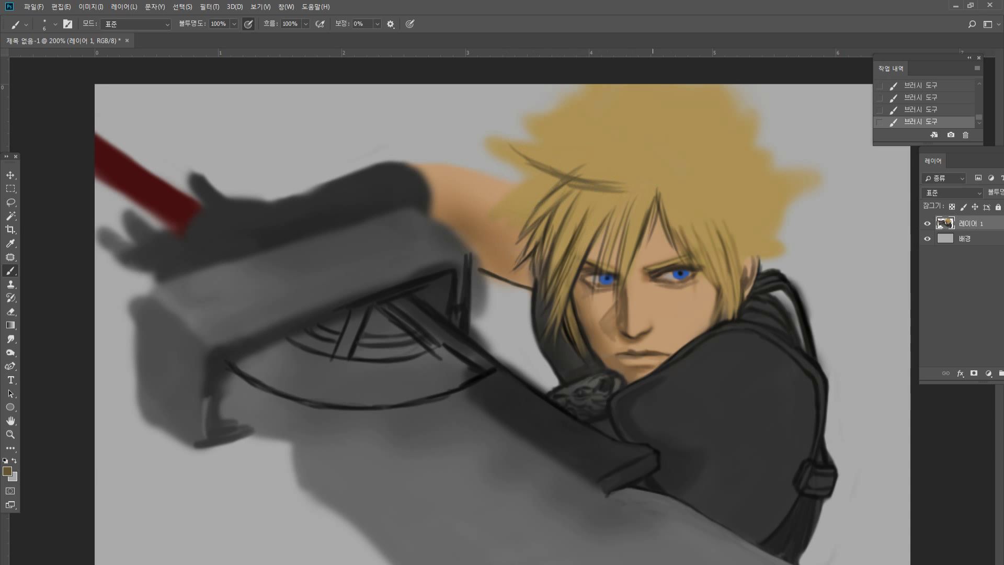
drag(518, 149, 641, 160)
mouse_move(568, 150)
mouse_down()
mouse_move(636, 157)
mouse_move(657, 171)
mouse_up()
drag(598, 147, 657, 172)
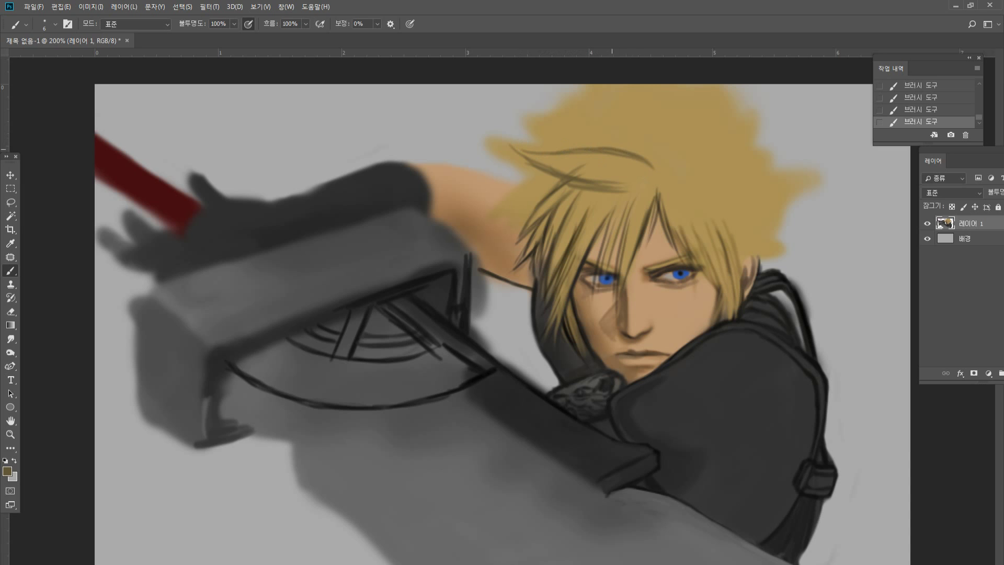
Paint dark strand lines along the fringe and the outer left spikes of the blond hair, redoing one misplaced stroke.
mouse_move(612, 148)
mouse_down()
mouse_move(656, 165)
mouse_move(649, 152)
mouse_up()
drag(549, 173, 475, 215)
key(ctrl+z)
drag(541, 200, 490, 211)
mouse_move(555, 180)
mouse_down()
mouse_move(518, 198)
mouse_move(500, 243)
mouse_move(507, 249)
mouse_up()
mouse_move(518, 231)
mouse_down()
mouse_move(503, 257)
mouse_move(514, 259)
mouse_up()
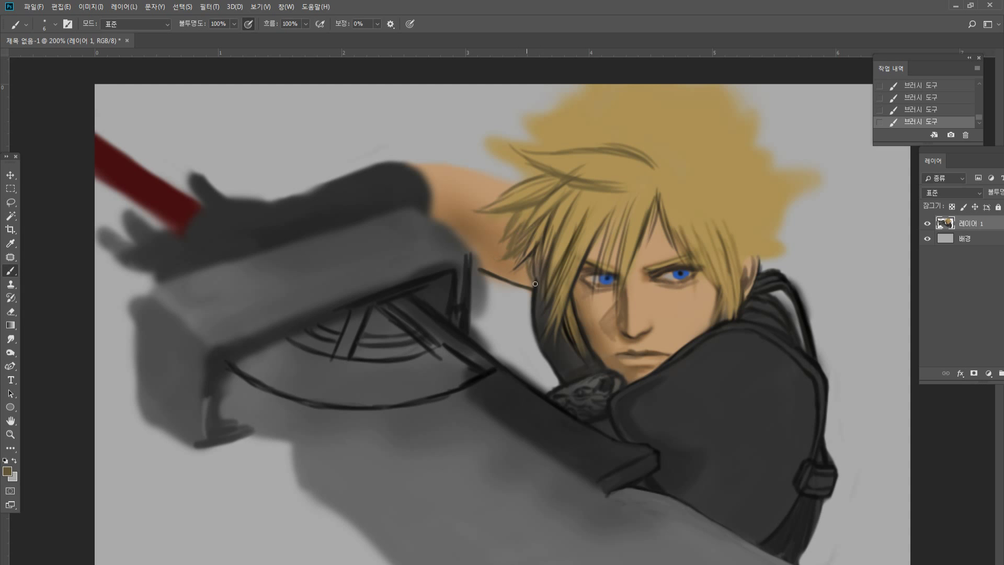
Paint hair strands hanging beside the collar left of the face, using hair tones sampled from the painting.
alt+click(573, 297)
drag(527, 258, 529, 298)
alt+click(555, 205)
drag(530, 256, 532, 290)
alt+click(536, 252)
drag(535, 249, 522, 308)
Outline the upper-left hair spikes and fill them with strand lines in a sampled dark blond.
alt+click(567, 175)
drag(505, 155, 526, 169)
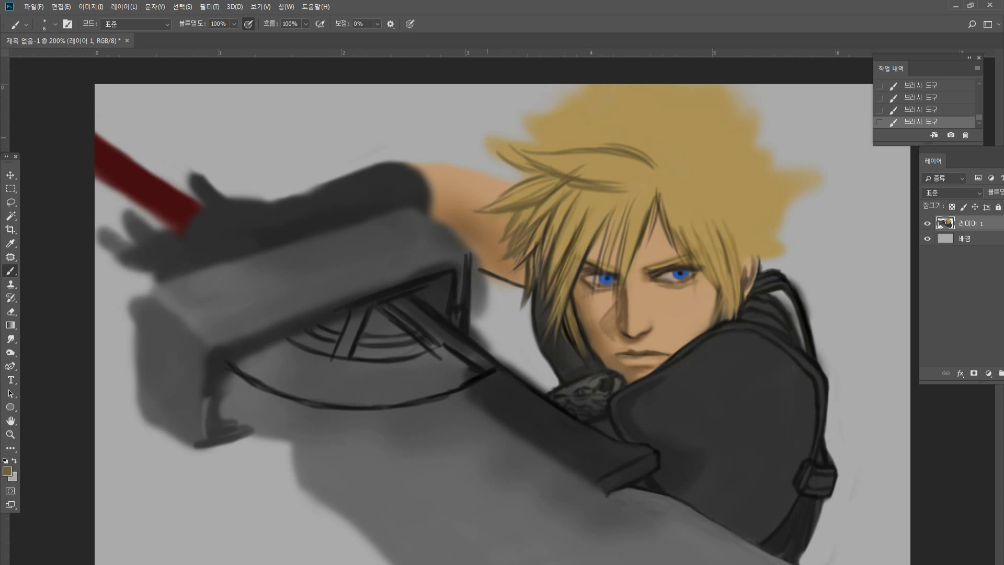
mouse_move(488, 138)
mouse_down()
mouse_move(522, 163)
mouse_move(517, 144)
mouse_move(573, 136)
mouse_move(559, 96)
mouse_move(577, 122)
mouse_move(602, 131)
mouse_up()
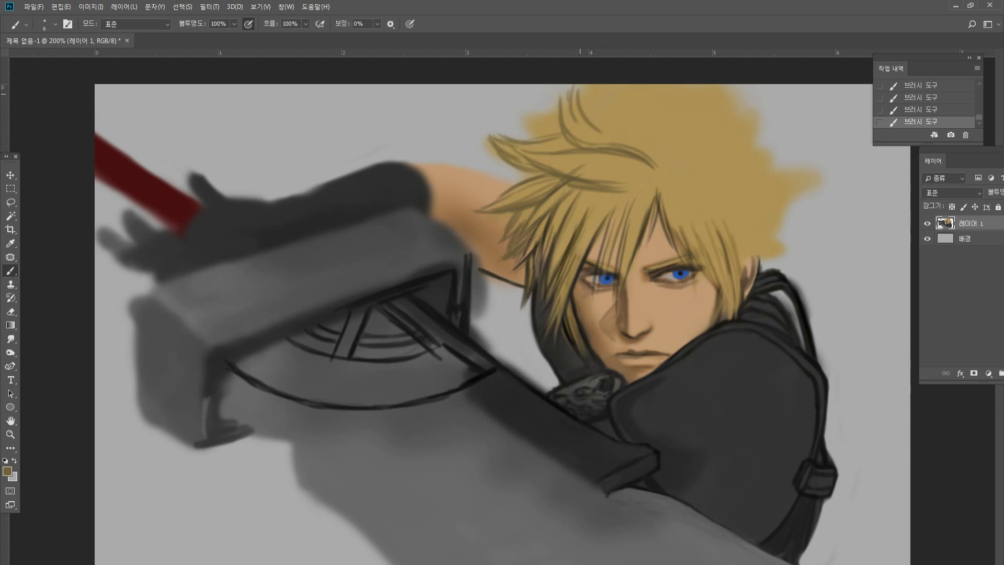
mouse_move(576, 95)
mouse_down()
mouse_move(638, 149)
mouse_move(579, 111)
mouse_move(579, 128)
mouse_up()
mouse_move(568, 87)
mouse_down()
mouse_move(557, 137)
mouse_move(564, 133)
mouse_move(552, 148)
mouse_up()
mouse_move(528, 116)
mouse_down()
mouse_move(552, 128)
mouse_move(539, 140)
mouse_move(551, 133)
mouse_move(548, 119)
mouse_up()
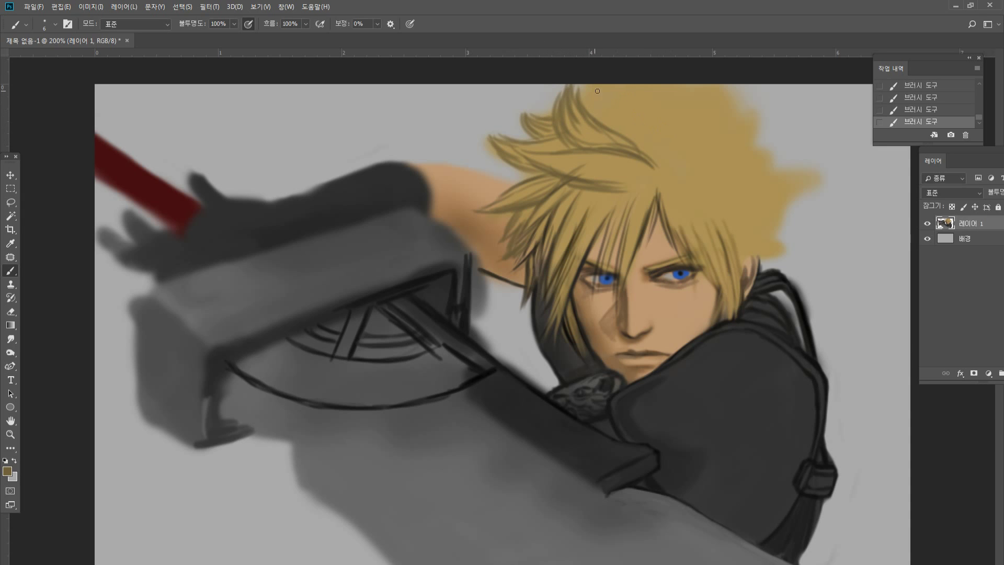
Draw long curved strands from the top of the hair down to the parting, replacing one stroke.
mouse_move(593, 83)
mouse_down()
mouse_move(588, 116)
mouse_move(600, 123)
mouse_up()
mouse_move(620, 85)
mouse_down()
mouse_move(661, 127)
mouse_move(672, 173)
mouse_up()
drag(633, 91, 679, 143)
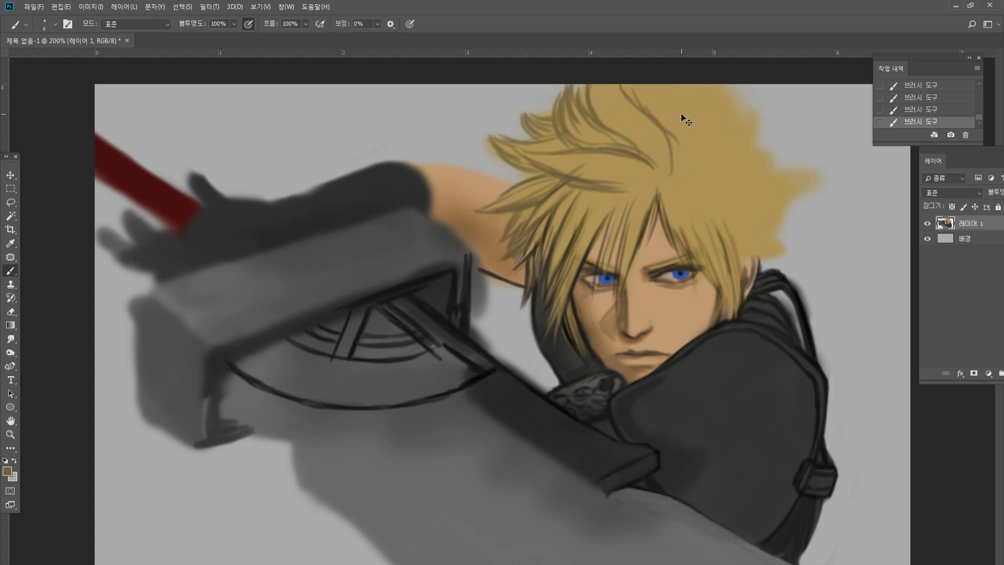
key(ctrl+z)
drag(652, 106, 674, 174)
drag(667, 135, 662, 181)
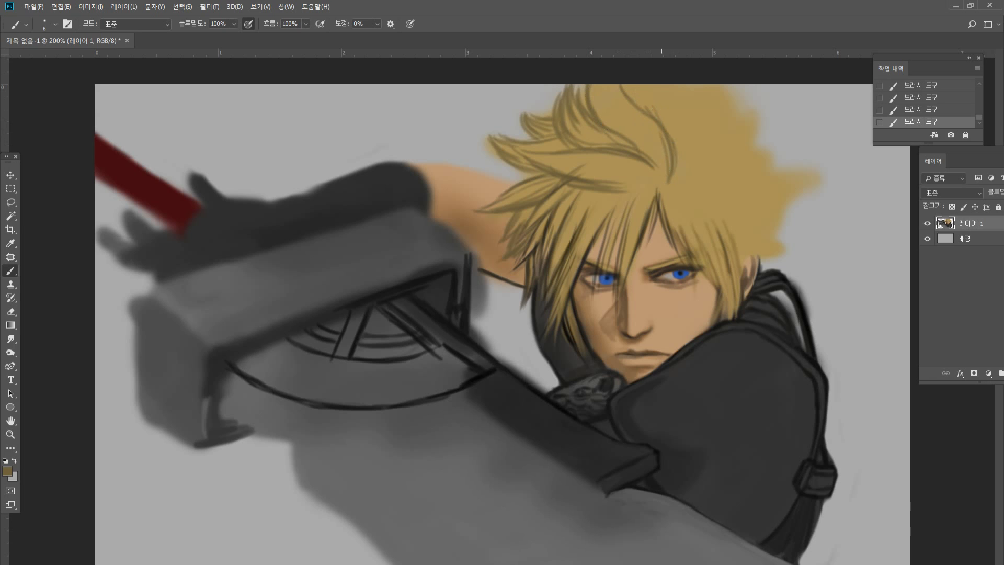
Paint curved locks converging on the parting from the crown, on both its left and right sides.
mouse_move(622, 96)
mouse_down()
mouse_move(657, 132)
mouse_move(668, 167)
mouse_up()
drag(638, 120, 660, 162)
mouse_move(645, 133)
mouse_down()
mouse_move(698, 94)
mouse_move(683, 132)
mouse_move(724, 76)
mouse_move(705, 170)
mouse_up()
drag(723, 136, 697, 170)
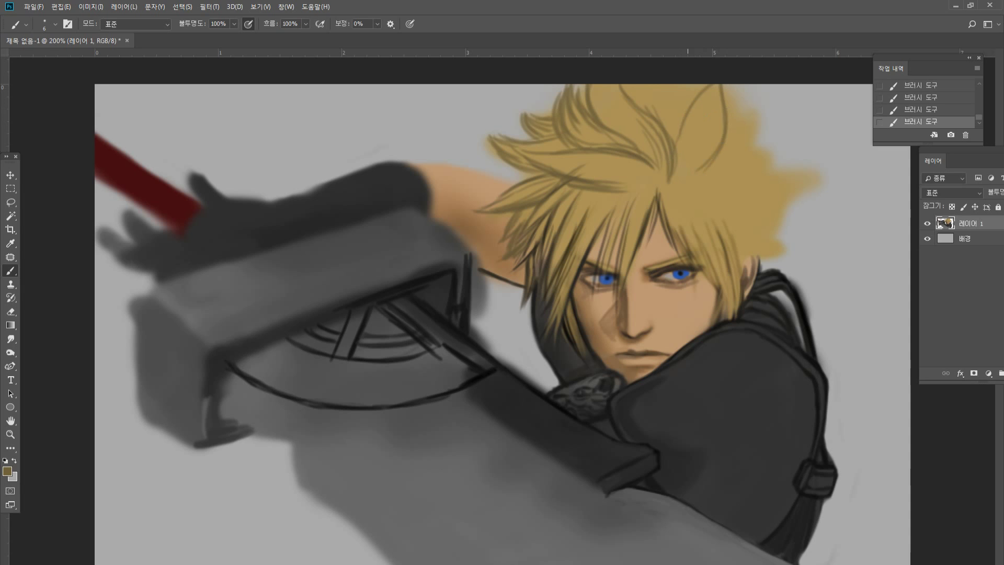
drag(724, 114, 696, 176)
drag(689, 92, 678, 145)
mouse_move(665, 81)
mouse_down()
mouse_move(664, 135)
mouse_move(681, 121)
mouse_up()
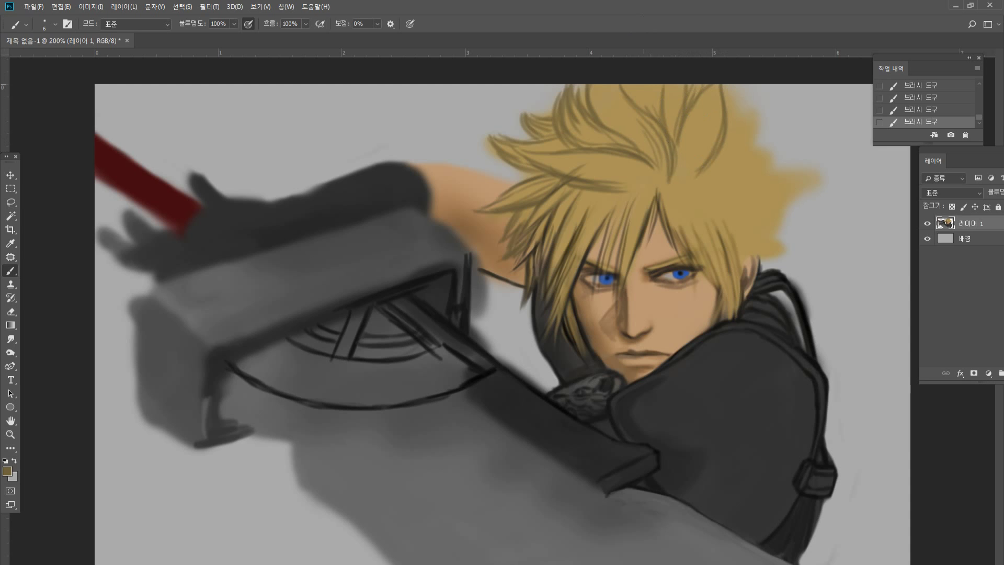
Add short fine strands at the centre of the crown along the canvas's upper edge.
drag(647, 84, 656, 116)
drag(657, 83, 659, 120)
mouse_move(650, 82)
mouse_down()
mouse_move(646, 111)
mouse_move(637, 107)
mouse_up()
drag(652, 84, 642, 122)
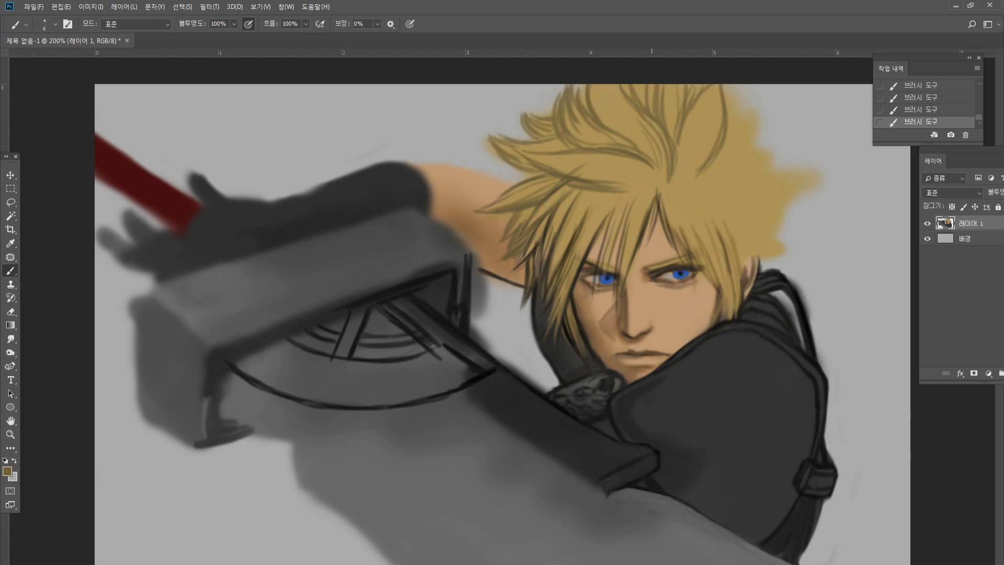
Draw strands from right of the parting down to the temple, undoing and repainting one line.
mouse_move(755, 160)
mouse_down()
mouse_move(699, 173)
mouse_move(722, 190)
mouse_move(711, 186)
mouse_up()
mouse_move(699, 178)
mouse_down()
mouse_move(730, 226)
mouse_move(719, 202)
mouse_up()
drag(711, 185, 738, 255)
drag(721, 193, 742, 276)
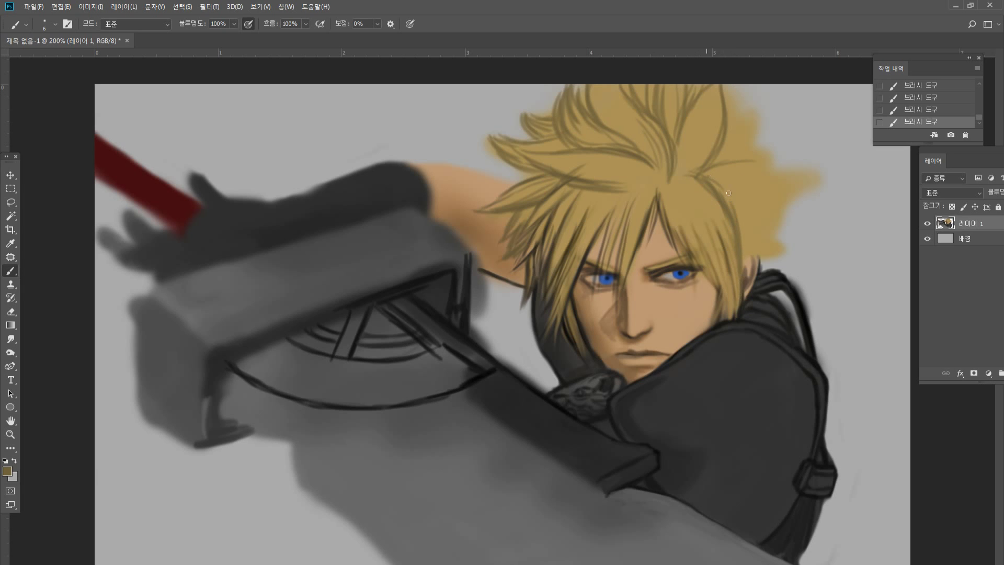
drag(710, 176, 743, 258)
key(ctrl+z)
drag(726, 190, 743, 244)
mouse_move(711, 176)
mouse_down()
mouse_move(741, 252)
mouse_move(731, 229)
mouse_up()
Paint strand lines at the parting and define the upper-right hair spikes.
mouse_move(674, 168)
mouse_down()
mouse_move(695, 125)
mouse_move(690, 139)
mouse_up()
mouse_move(677, 170)
mouse_down()
mouse_move(702, 121)
mouse_move(696, 142)
mouse_up()
mouse_move(686, 174)
mouse_down()
mouse_move(711, 132)
mouse_move(695, 166)
mouse_move(760, 148)
mouse_up()
mouse_move(720, 179)
mouse_down()
mouse_move(770, 147)
mouse_move(739, 119)
mouse_up()
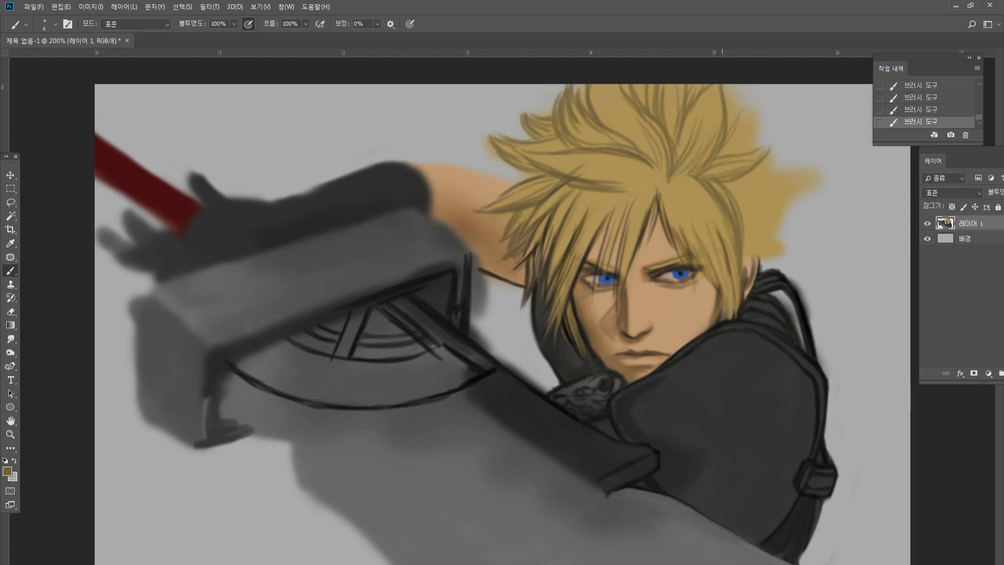
drag(726, 155, 762, 107)
mouse_move(740, 153)
mouse_down()
mouse_move(753, 116)
mouse_move(734, 91)
mouse_move(729, 129)
mouse_up()
drag(732, 90, 729, 113)
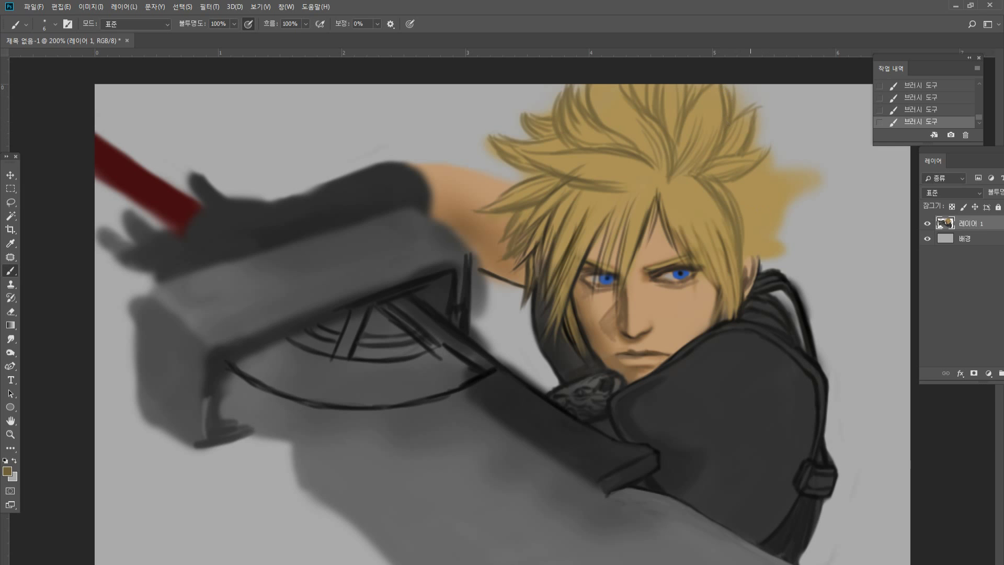
Outline the outer right hair spikes above the ear and fill them with strand lines.
mouse_move(736, 179)
mouse_down()
mouse_move(770, 170)
mouse_move(810, 183)
mouse_up()
mouse_move(732, 187)
mouse_down()
mouse_move(776, 189)
mouse_move(736, 196)
mouse_move(797, 195)
mouse_move(762, 220)
mouse_up()
mouse_move(802, 195)
mouse_down()
mouse_move(726, 222)
mouse_move(789, 209)
mouse_up()
drag(742, 233, 786, 221)
mouse_move(743, 236)
mouse_down()
mouse_move(783, 232)
mouse_move(767, 243)
mouse_move(788, 240)
mouse_move(774, 247)
mouse_move(796, 206)
mouse_up()
drag(773, 218, 814, 183)
drag(737, 214, 765, 202)
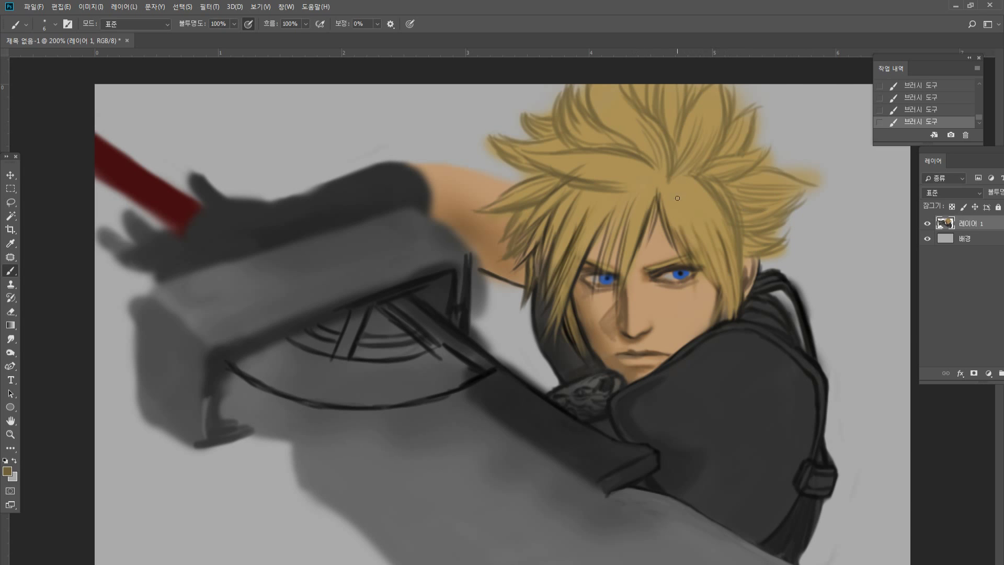
Paint strands sweeping from the parting over the right side of the forehead hair.
drag(670, 184, 681, 230)
mouse_move(675, 184)
mouse_down()
mouse_move(701, 238)
mouse_move(721, 221)
mouse_up()
drag(683, 176, 724, 217)
drag(678, 175, 735, 198)
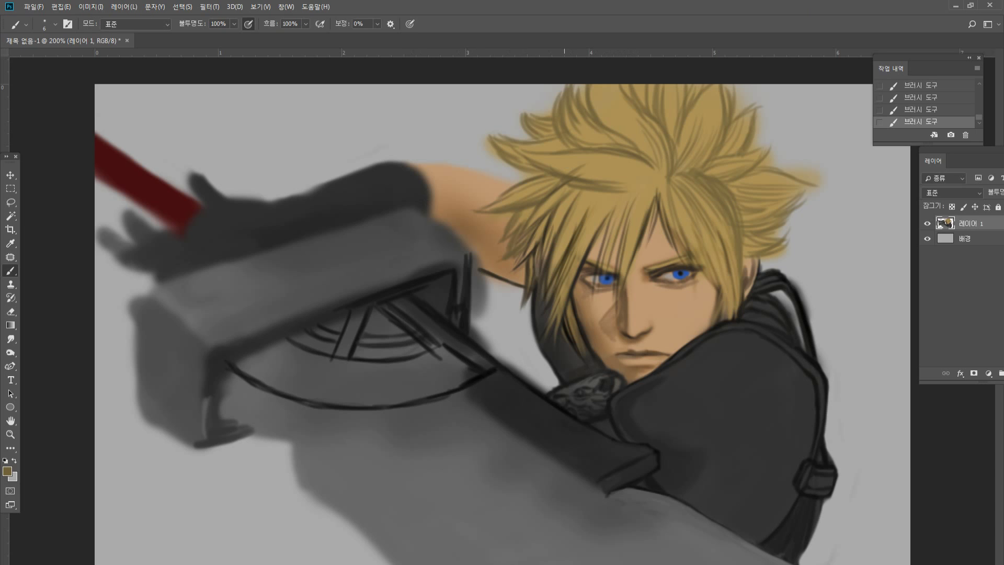
Sample blond and brown hair tones and paint strands sweeping left from the parting above the fringe.
drag(556, 155, 512, 160)
alt+click(631, 168)
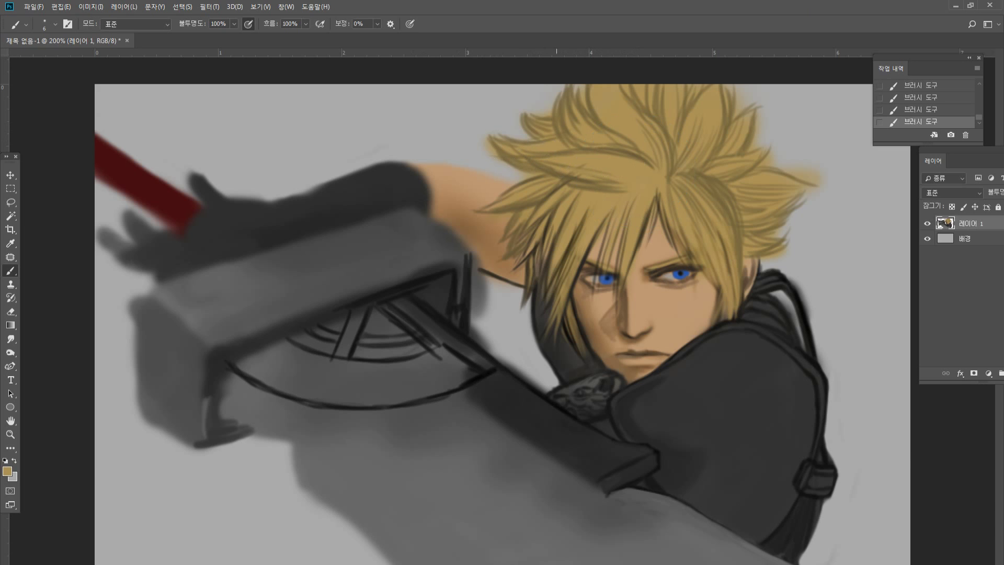
alt+click(705, 177)
drag(665, 170, 654, 169)
alt+click(647, 218)
alt+click(661, 186)
alt+click(652, 213)
alt+click(662, 180)
alt+click(660, 199)
mouse_move(578, 174)
mouse_down()
mouse_move(618, 179)
mouse_move(605, 167)
mouse_move(626, 157)
mouse_move(644, 167)
mouse_up()
drag(610, 170, 635, 174)
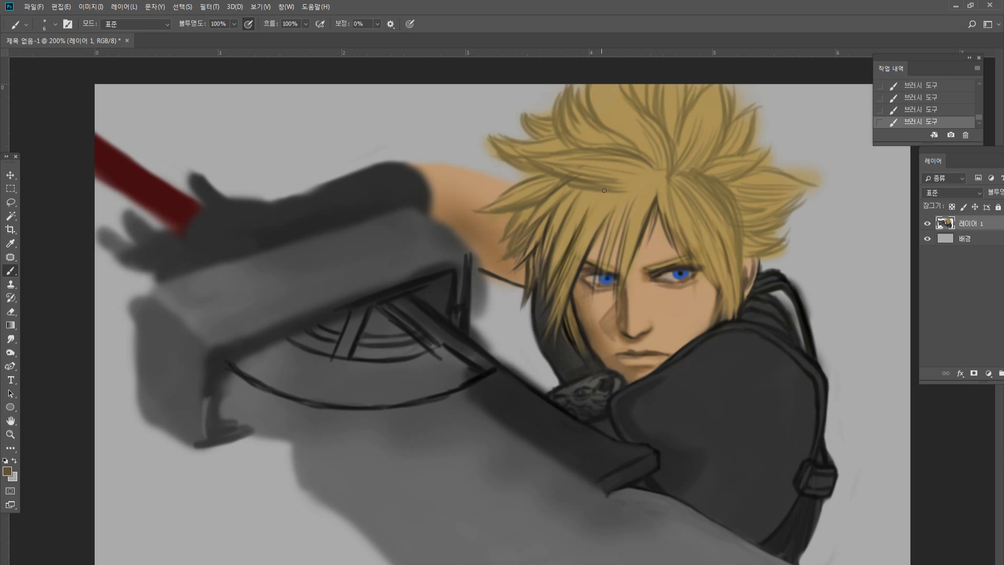
Paint fine dark brown strands down through the fringe from the parting towards the left eye.
mouse_move(601, 194)
mouse_down()
mouse_move(558, 254)
mouse_move(563, 241)
mouse_up()
drag(606, 194, 586, 227)
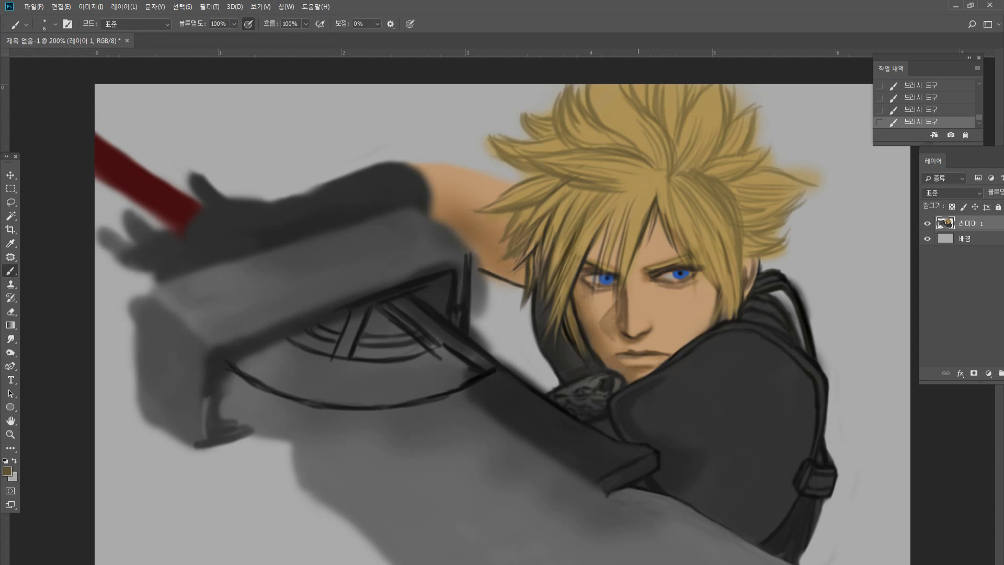
drag(625, 192, 610, 225)
drag(630, 192, 614, 223)
drag(644, 186, 637, 221)
drag(653, 186, 630, 258)
mouse_move(642, 205)
mouse_down()
mouse_move(625, 251)
mouse_move(630, 226)
mouse_up()
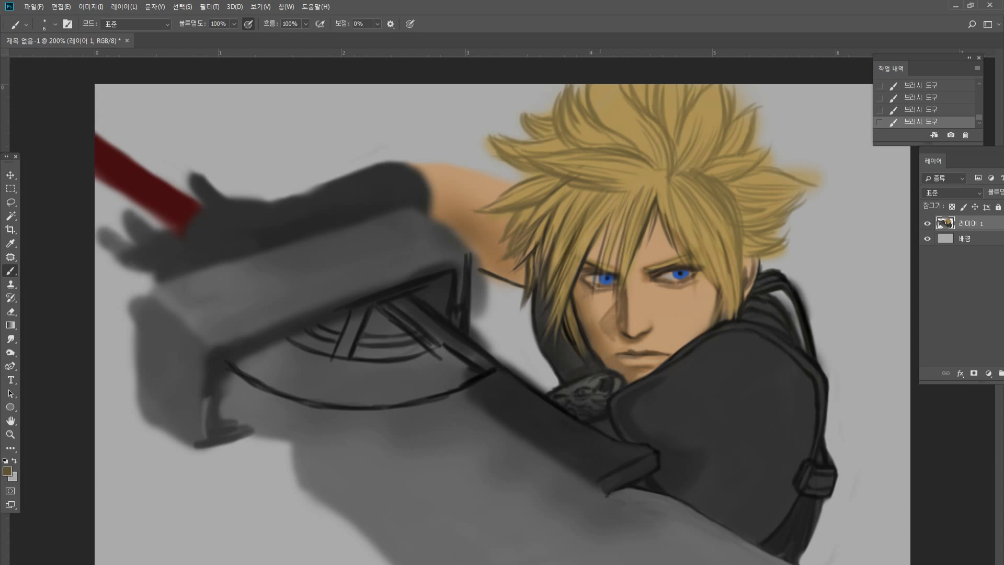
drag(643, 158, 667, 181)
Paint a thick near-black seam line crosswise over the top face of the sword guard at 300% zoom.
double_click(11, 434)
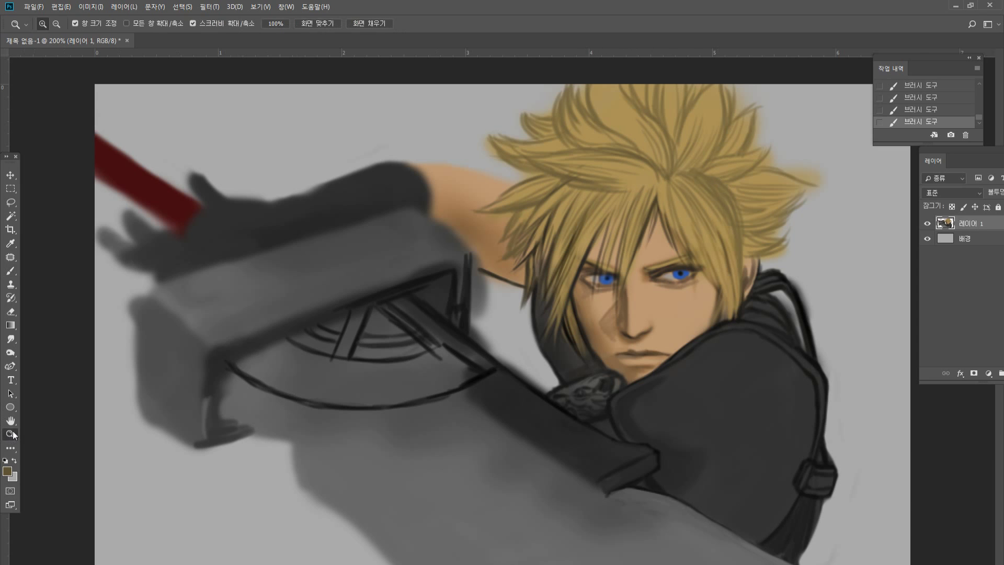
click(617, 303)
click(624, 302)
click(407, 287)
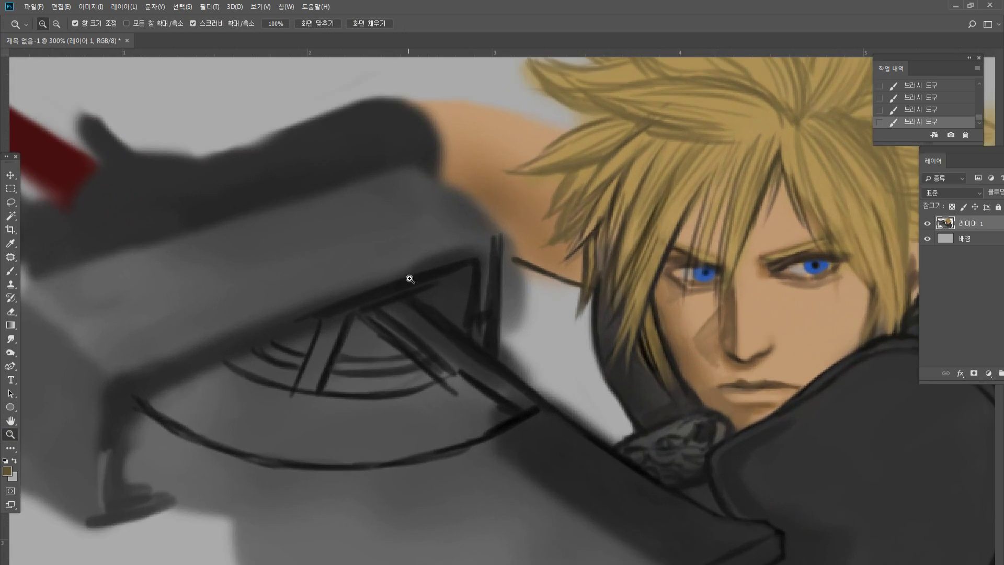
click(11, 271)
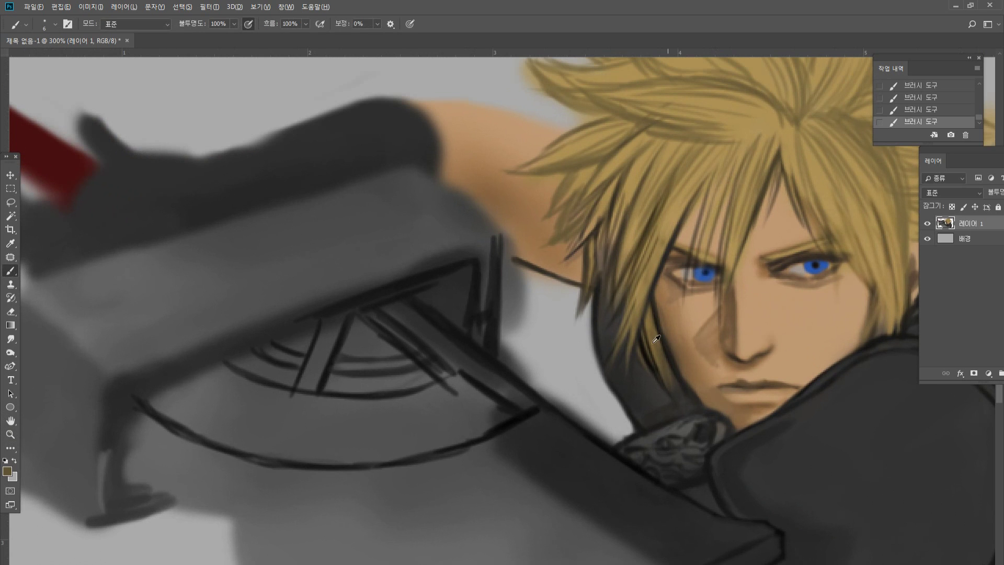
alt+click(697, 390)
drag(251, 243, 313, 279)
key(ctrl+z)
drag(244, 224, 336, 296)
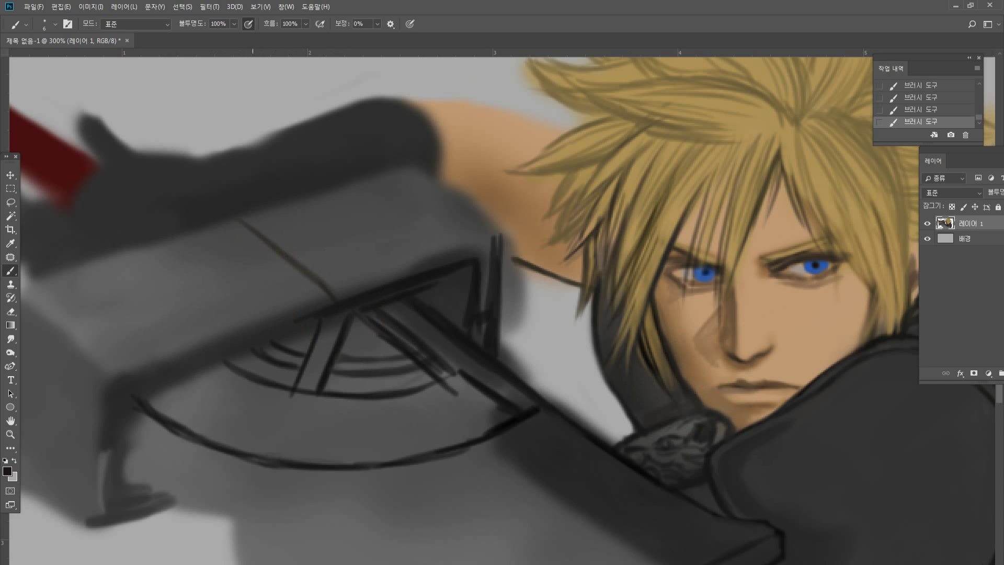
shift+click(233, 221)
drag(233, 221, 336, 298)
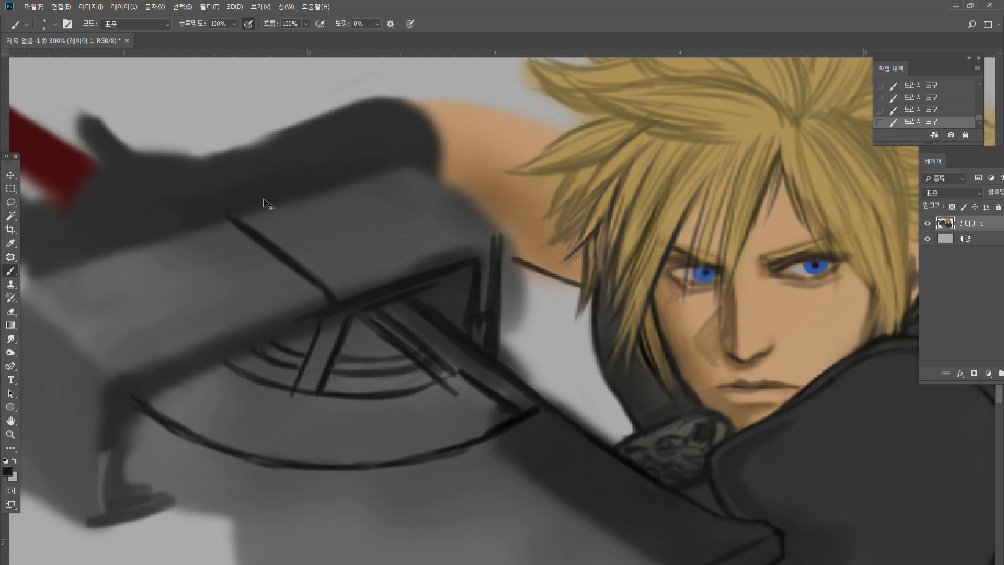
Outline the guard's far upper edge and corner in near-black, cleaning the edge against the arm with sampled skin tone.
mouse_move(397, 174)
mouse_down()
mouse_move(233, 215)
mouse_move(380, 174)
mouse_up()
mouse_move(396, 168)
mouse_down()
mouse_move(382, 173)
mouse_move(411, 168)
mouse_move(448, 185)
mouse_up()
key(ctrl+z)
drag(426, 176, 512, 242)
alt+click(488, 187)
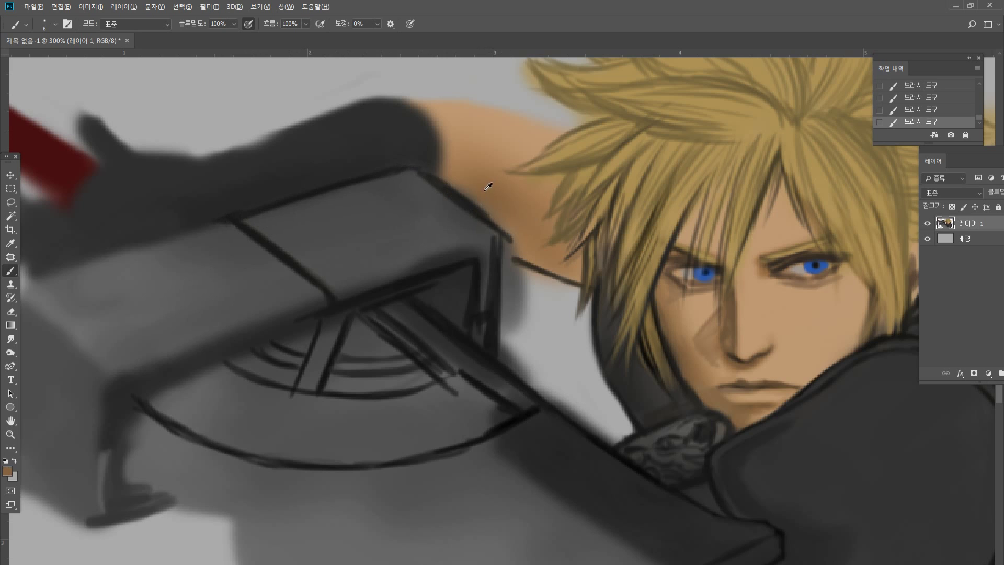
mouse_move(459, 181)
mouse_down()
mouse_move(491, 217)
mouse_move(447, 185)
mouse_move(518, 231)
mouse_move(507, 242)
mouse_move(526, 252)
mouse_move(506, 252)
mouse_move(500, 270)
mouse_up()
alt+click(500, 230)
alt+click(497, 273)
mouse_move(502, 236)
mouse_down()
mouse_move(502, 264)
mouse_move(523, 260)
mouse_move(509, 257)
mouse_up()
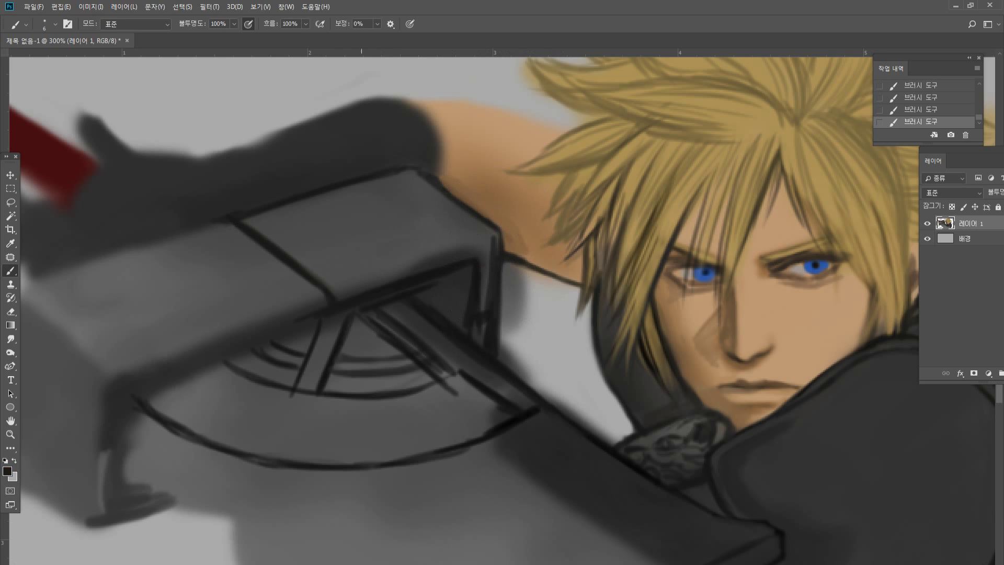
Paint a dark lengthwise groove across the guard's right section, refine it with sampled grey and join it to the seam.
drag(285, 248, 437, 205)
mouse_move(330, 241)
mouse_down()
mouse_move(303, 250)
mouse_move(456, 202)
mouse_up()
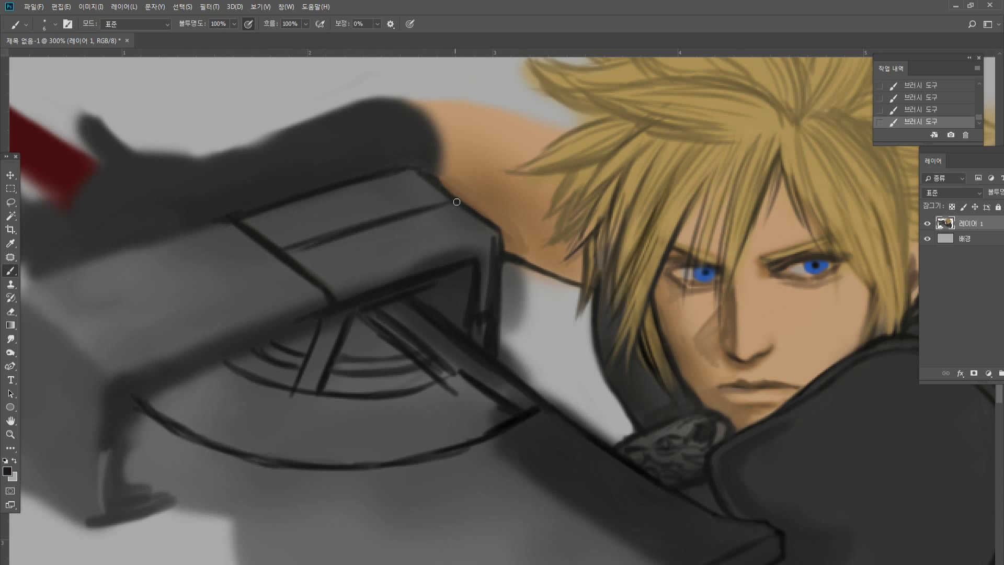
alt+click(301, 210)
drag(261, 213, 345, 187)
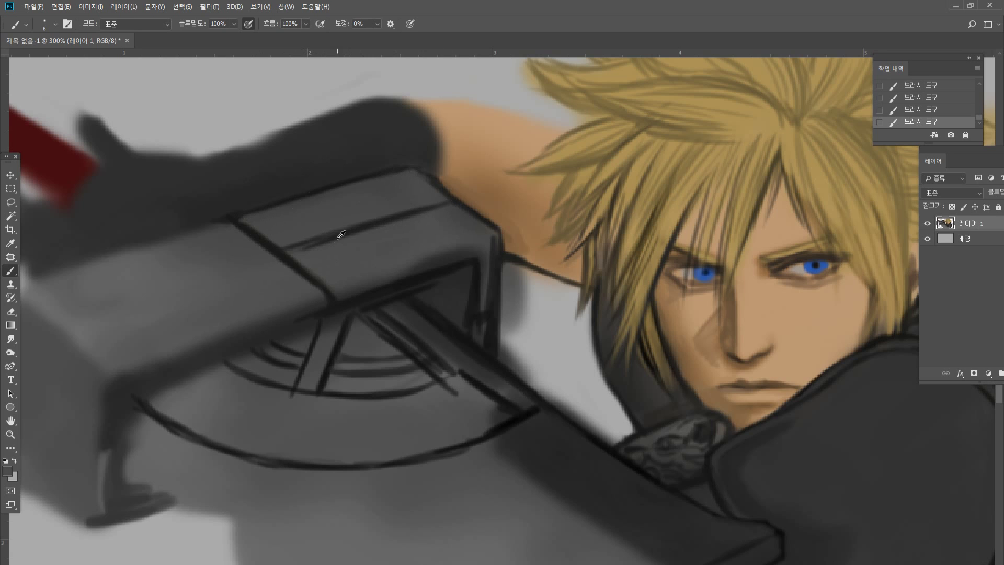
drag(293, 245, 429, 204)
alt+click(278, 256)
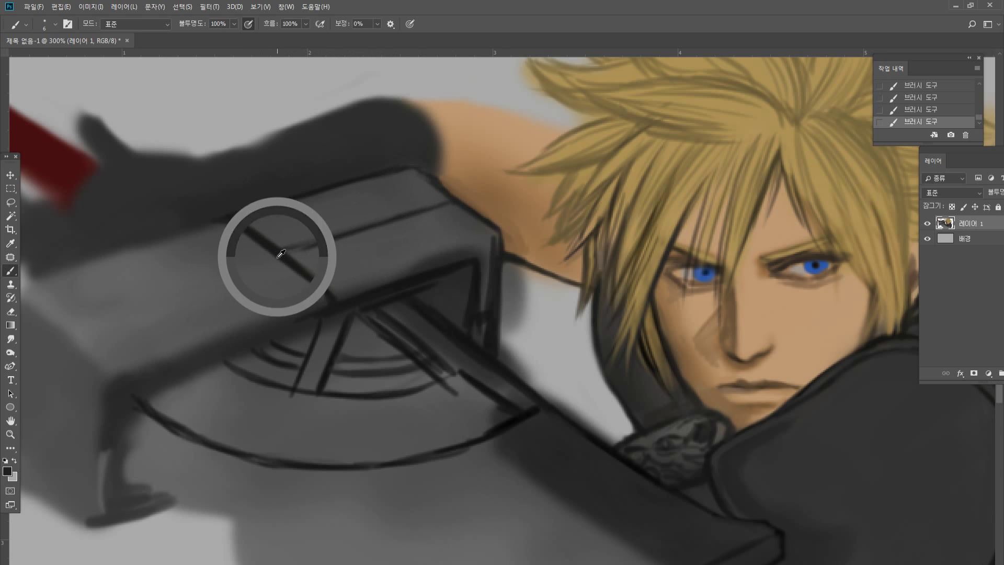
drag(283, 253, 299, 250)
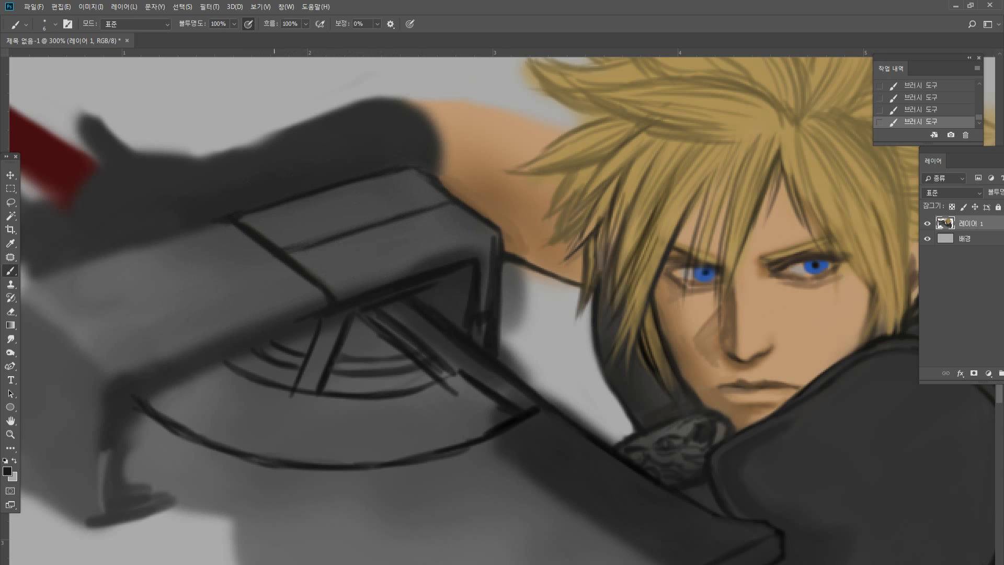
Paint light grey highlights along the edges of the guard's right-hand panels using a sampled grey.
alt+click(431, 252)
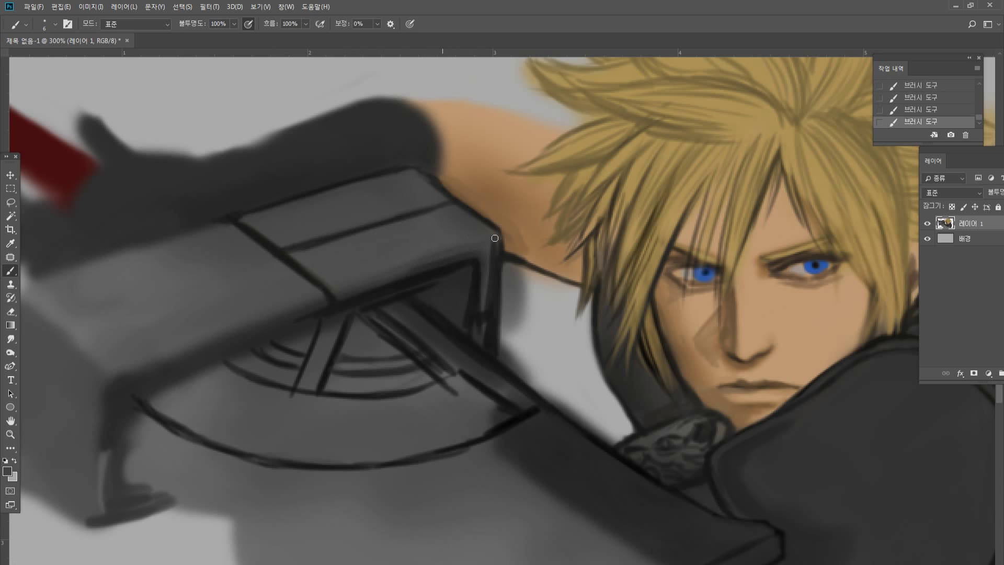
alt+click(172, 401)
drag(331, 283, 433, 254)
drag(360, 276, 486, 232)
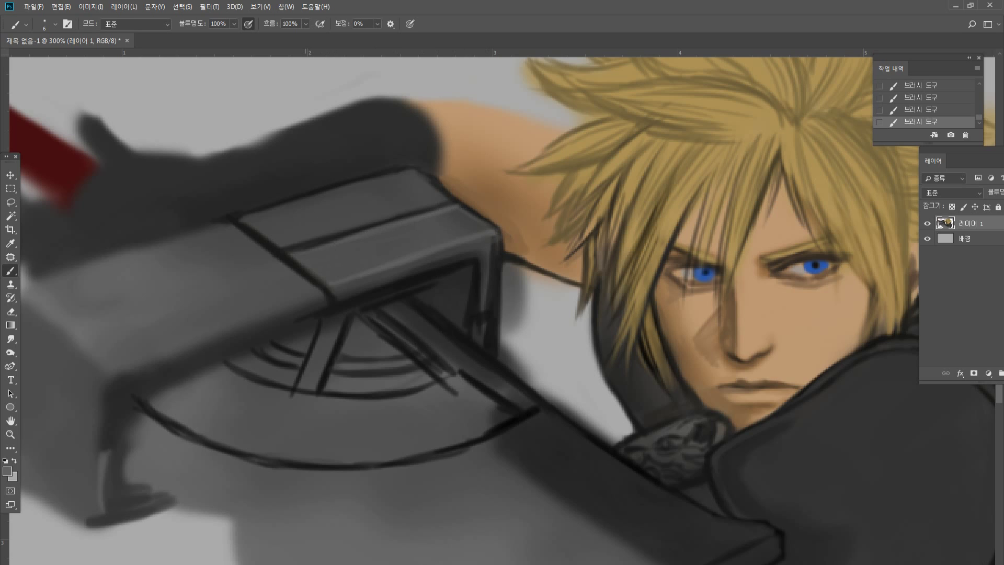
drag(239, 217, 412, 171)
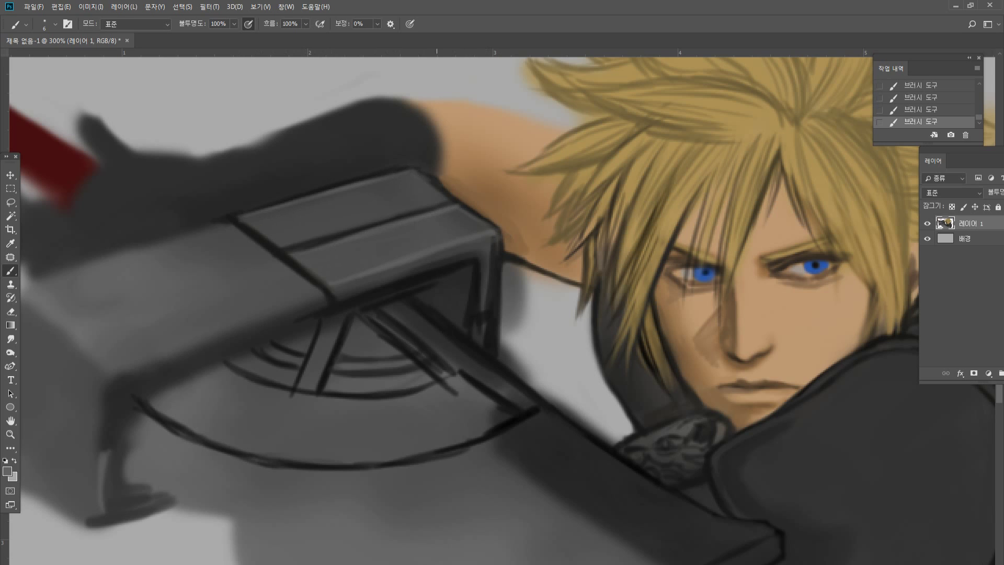
Lasso the crosswise seam on the guard's top face with 15 px feather, shift a copy slightly toward the guard's left end, and deselect.
click(10, 434)
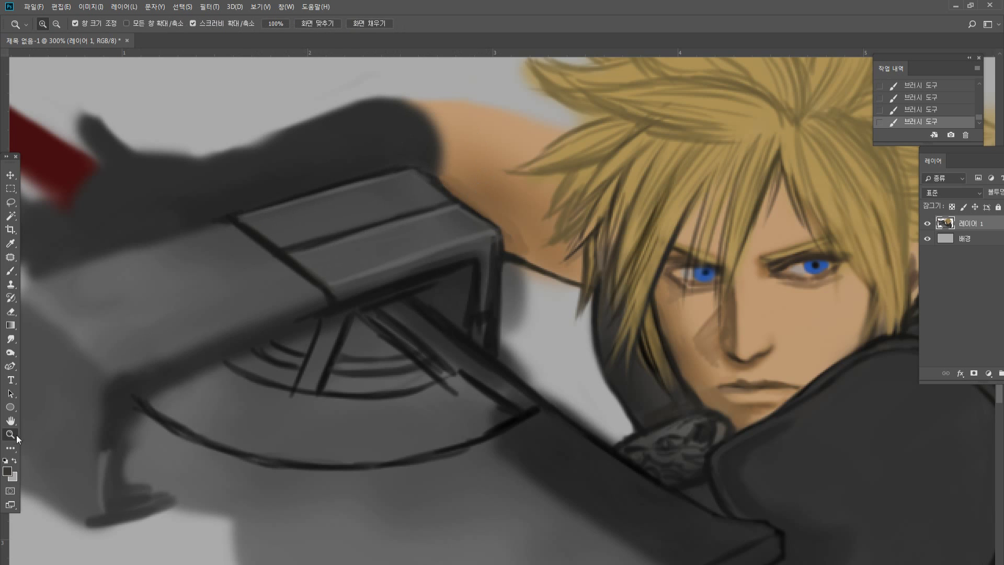
double_click(16, 436)
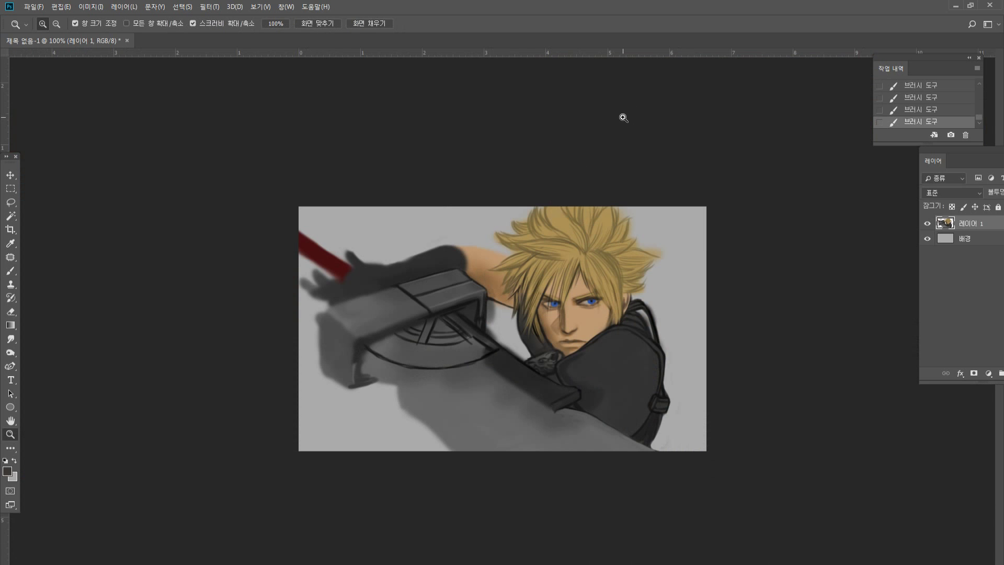
click(357, 292)
click(272, 232)
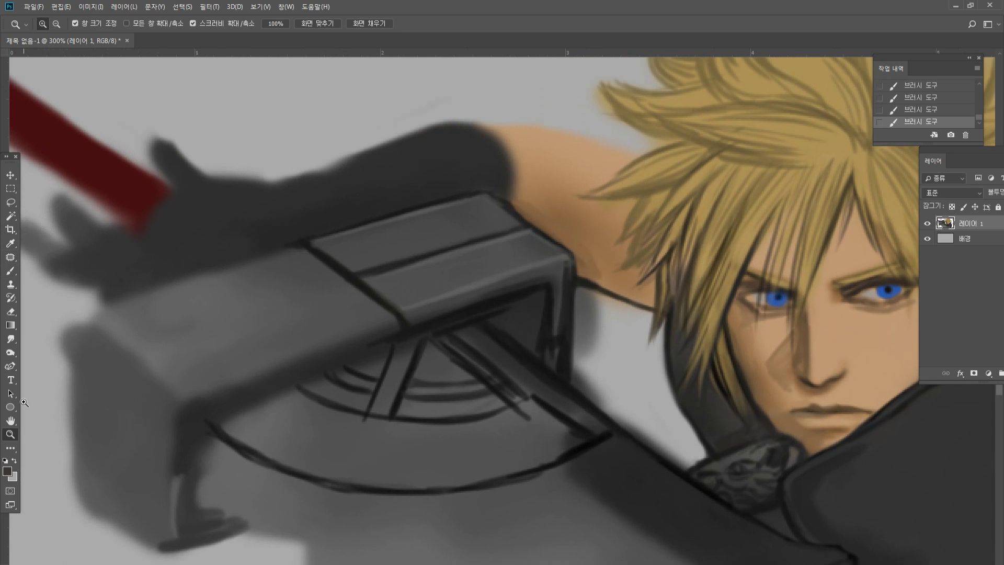
click(11, 420)
drag(348, 255, 416, 226)
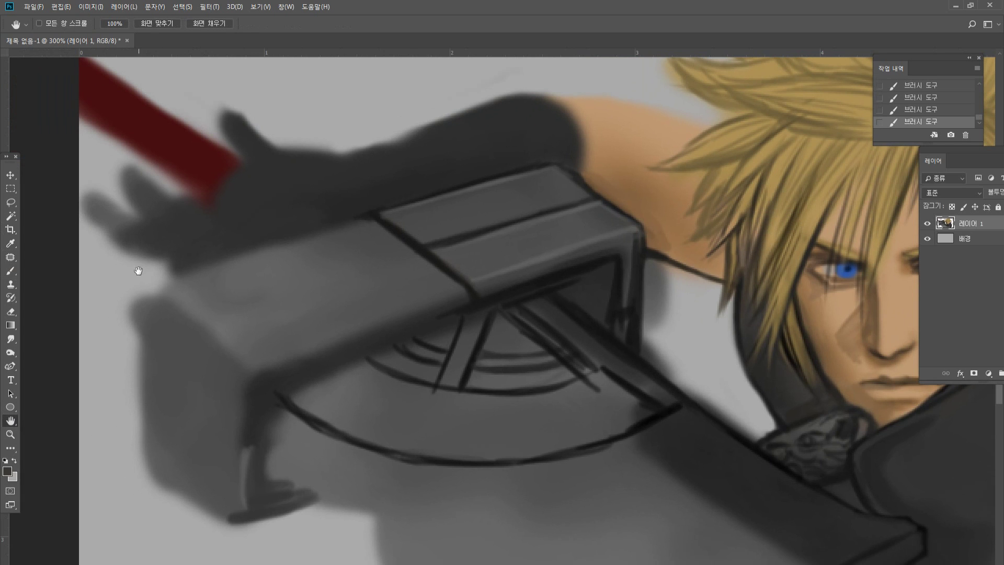
click(10, 271)
alt+click(475, 290)
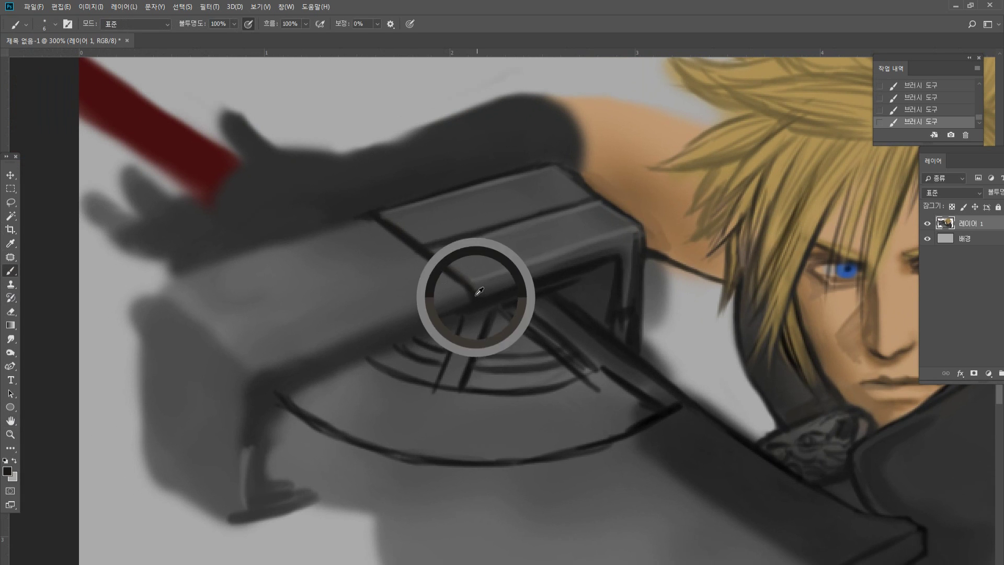
click(11, 203)
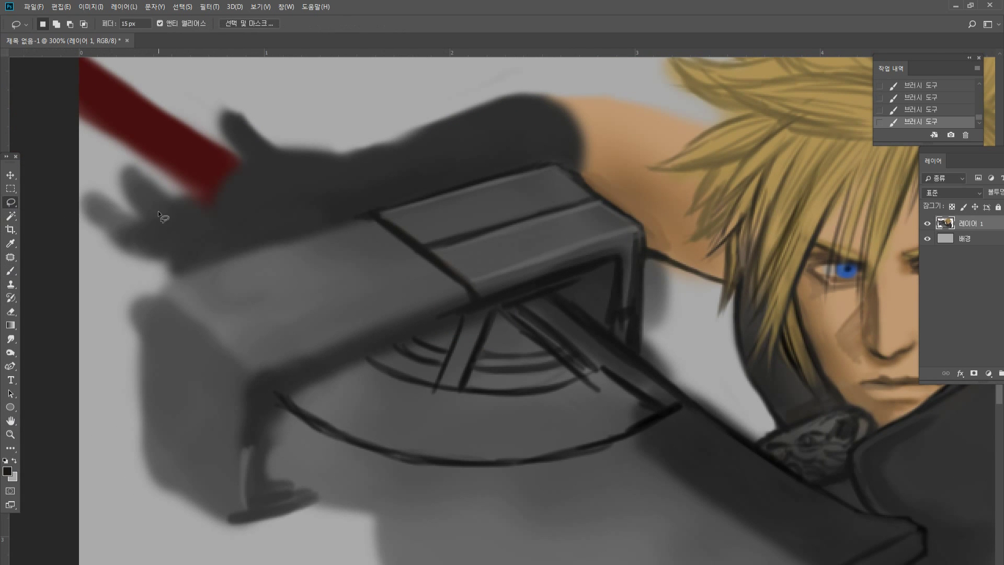
mouse_move(340, 215)
mouse_down()
mouse_move(492, 293)
mouse_move(343, 223)
mouse_up()
key(v)
drag(432, 256, 429, 262)
key(ctrl+d)
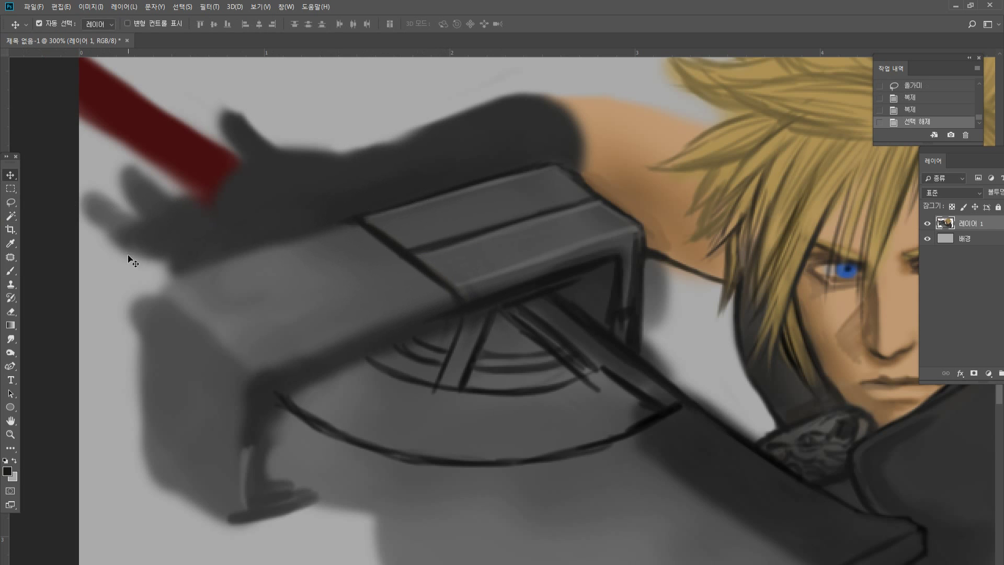
Extend the near-black lengthwise groove across the guard's left section to its end edge, cleaning its underside with sampled grey.
click(10, 270)
drag(199, 318, 400, 259)
drag(411, 252, 188, 319)
mouse_move(190, 318)
mouse_down()
mouse_move(400, 256)
mouse_move(307, 285)
mouse_up()
drag(421, 248, 367, 257)
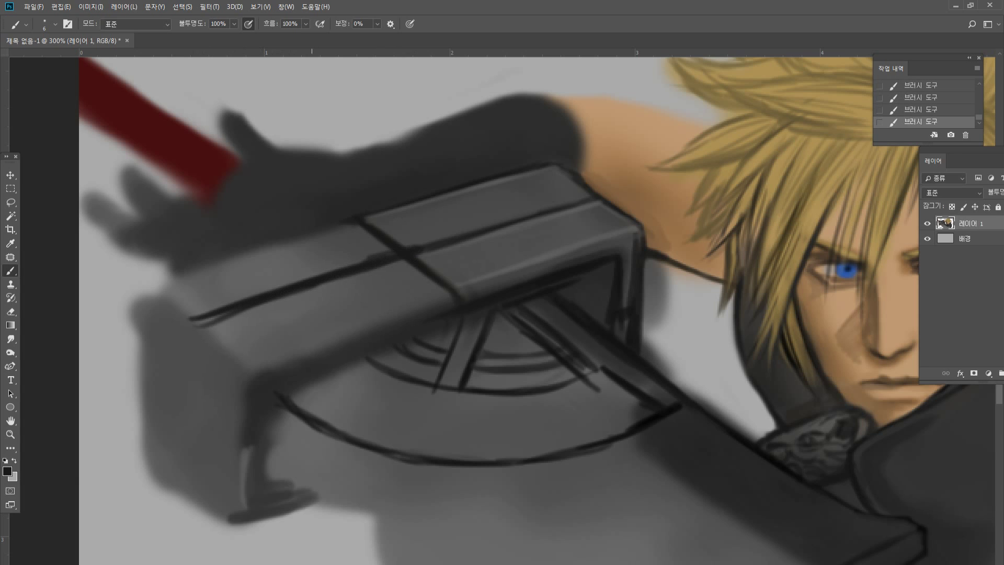
mouse_move(214, 309)
mouse_down()
mouse_move(364, 263)
mouse_move(190, 325)
mouse_up()
drag(185, 320, 287, 286)
alt+click(248, 316)
drag(244, 315, 206, 325)
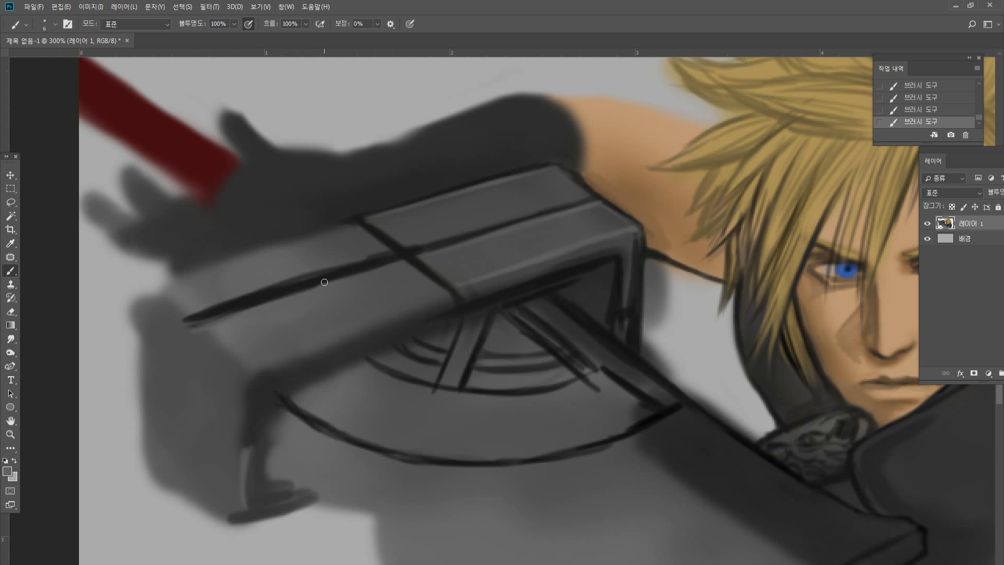
Paint a sampled near-black line along the lower front edge of the guard's left section.
alt+click(316, 367)
alt+click(343, 273)
drag(286, 376, 472, 306)
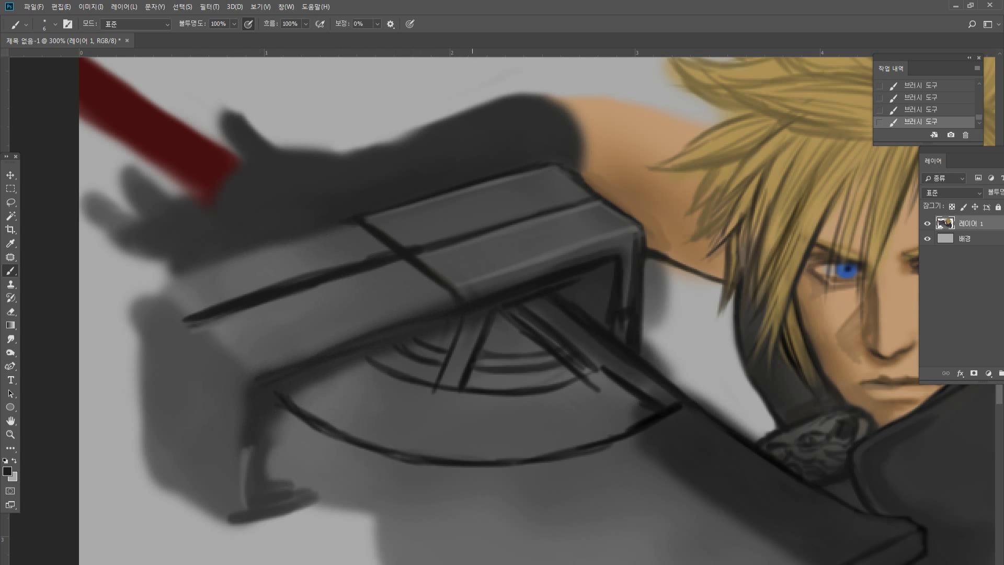
drag(278, 383, 453, 313)
mouse_move(257, 383)
mouse_down()
mouse_move(305, 355)
mouse_move(273, 360)
mouse_move(341, 344)
mouse_move(250, 374)
mouse_move(437, 313)
mouse_move(242, 372)
mouse_move(448, 297)
mouse_up()
Paint a light highlight along the front edge of the guard's left section using sampled greys.
alt+click(482, 285)
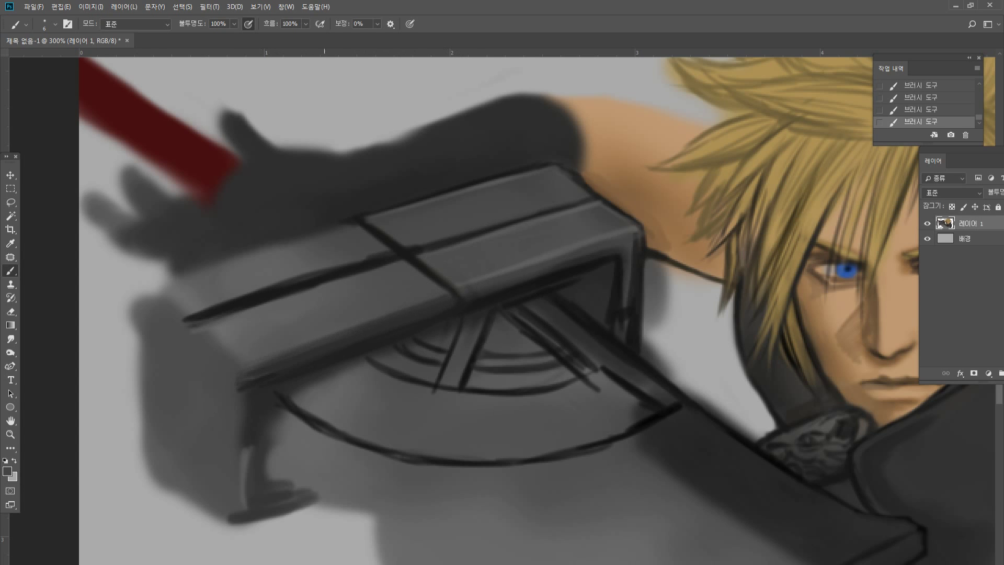
drag(237, 367, 454, 296)
alt+click(367, 332)
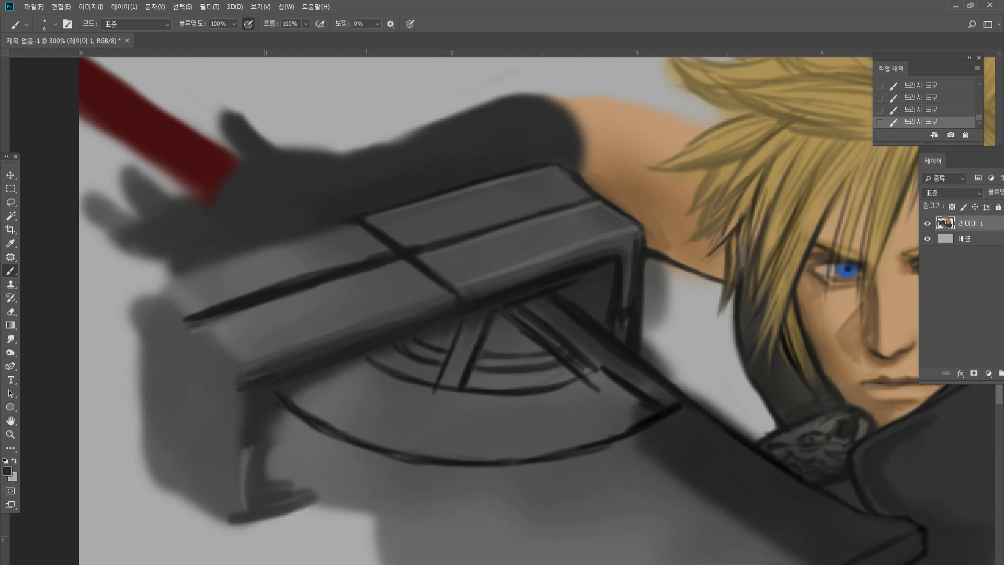
alt+click(490, 272)
alt+click(294, 449)
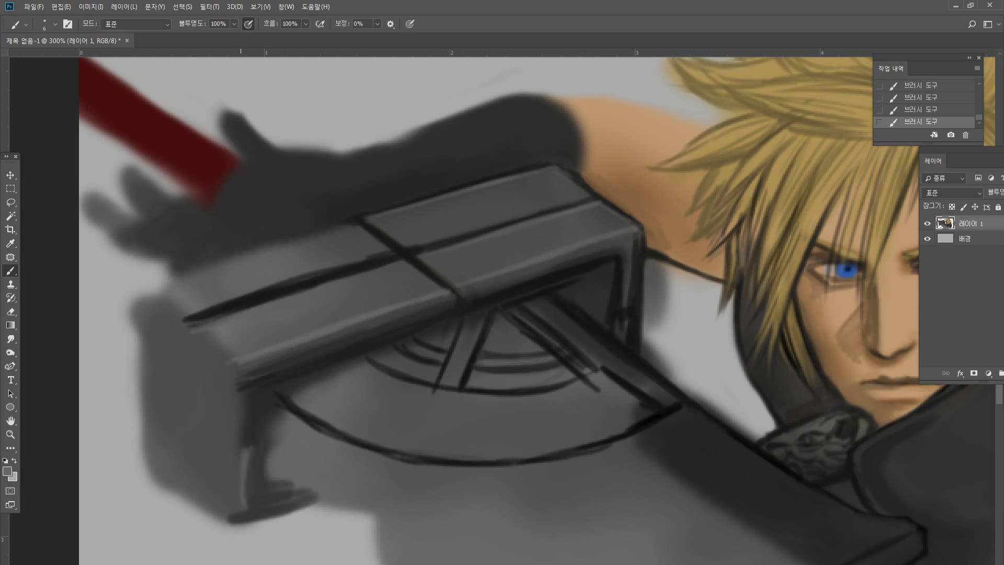
Thin the lengthwise groove across the guard's top face with sampled greys and darken its right part again.
alt+click(260, 279)
alt+click(244, 288)
drag(329, 270, 389, 252)
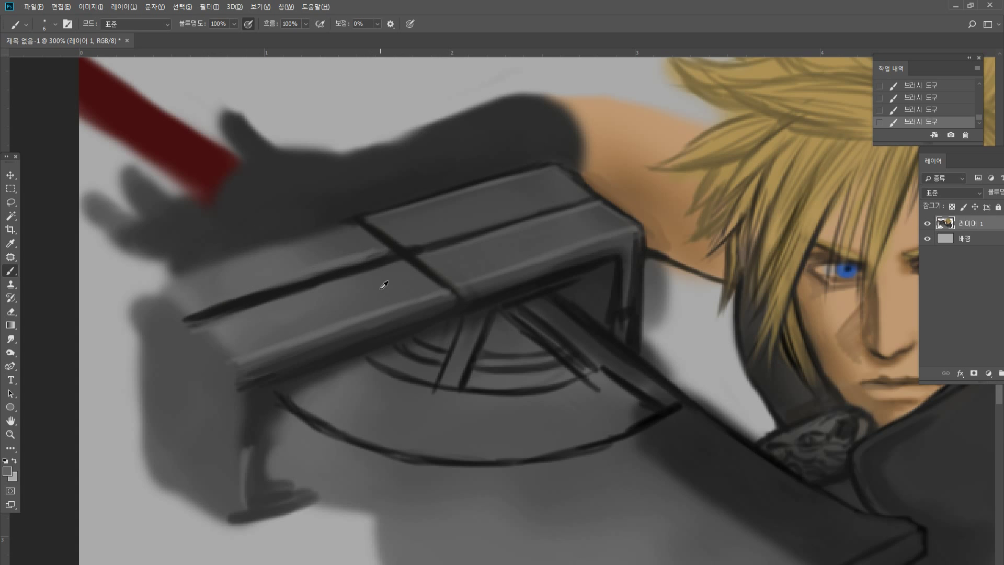
alt+click(371, 291)
drag(194, 318, 609, 192)
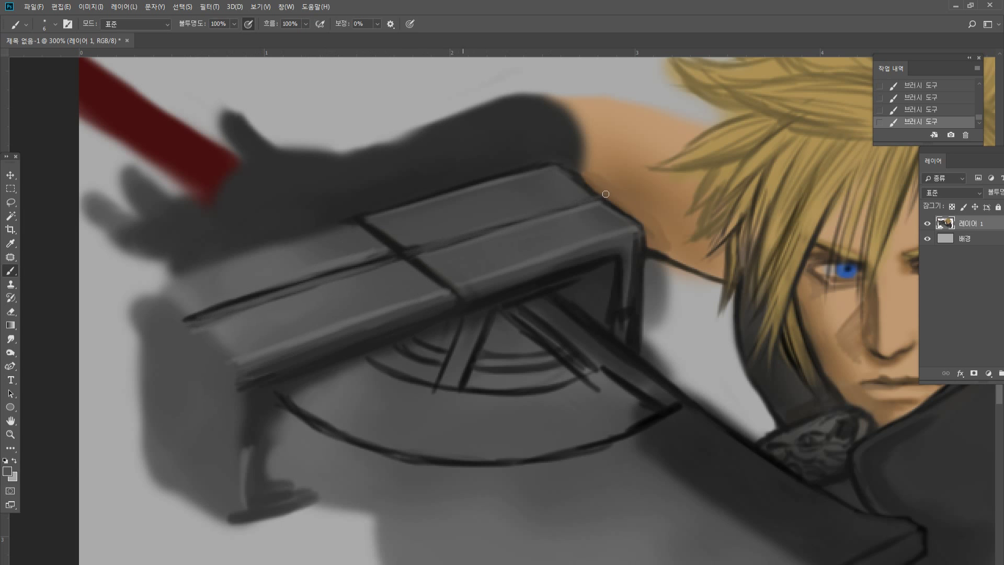
alt+click(410, 250)
drag(450, 239, 591, 197)
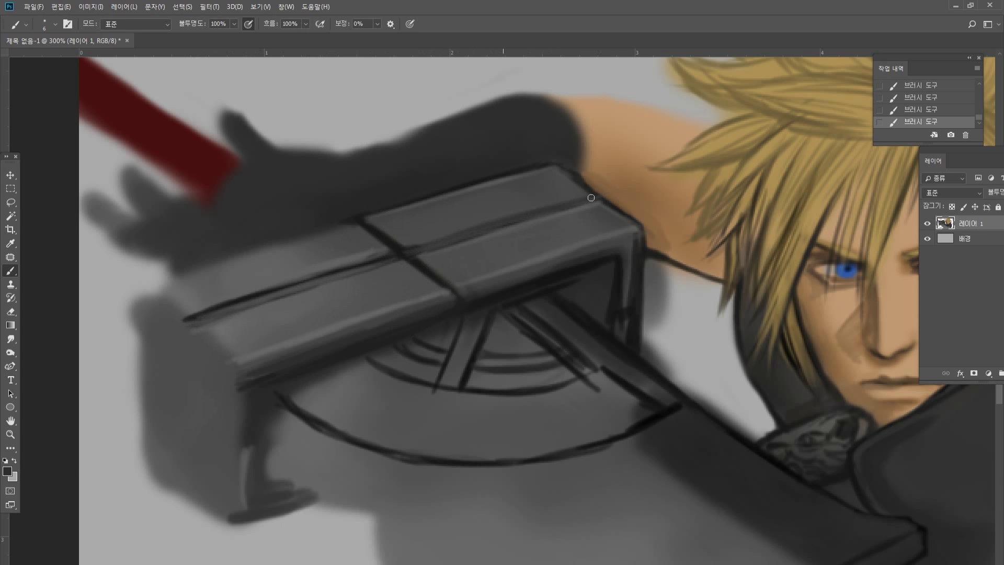
Outline the far upper edge and the left end edge of the guard's top face in near-black.
alt+click(360, 223)
drag(206, 258, 339, 226)
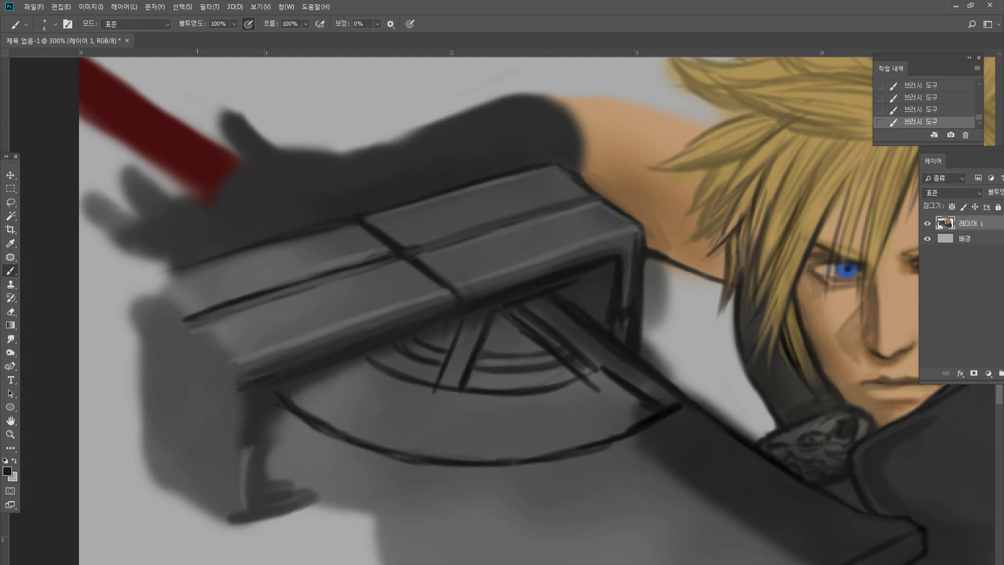
mouse_move(266, 241)
mouse_down()
mouse_move(135, 283)
mouse_move(178, 313)
mouse_up()
drag(140, 286, 174, 309)
drag(142, 282, 188, 317)
mouse_move(150, 285)
mouse_down()
mouse_move(192, 334)
mouse_move(243, 360)
mouse_move(206, 332)
mouse_up()
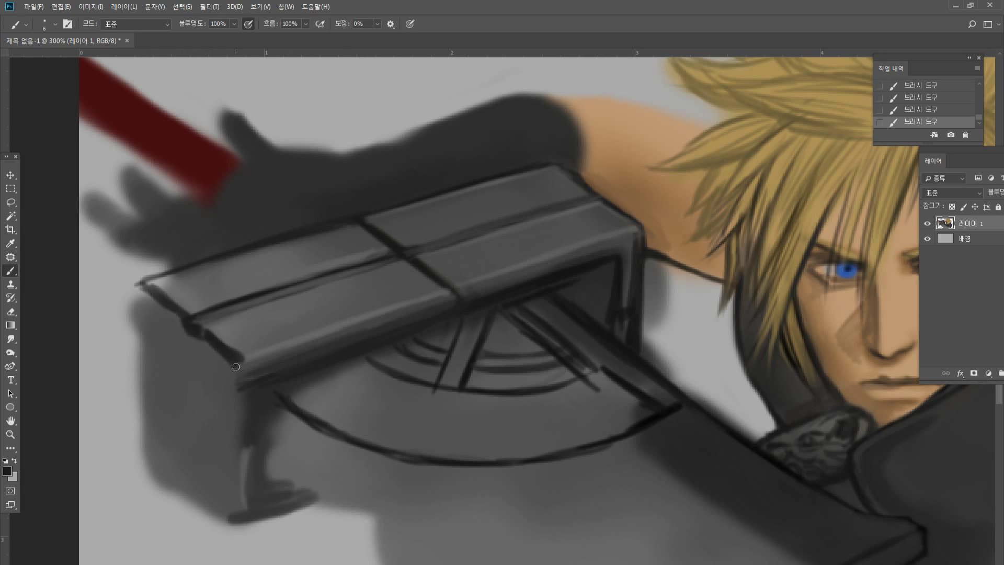
Outline the guard's left end face in near-black and fill the face with dark strokes using a larger brush.
drag(236, 367, 242, 412)
mouse_move(142, 286)
mouse_down()
mouse_move(133, 312)
mouse_move(142, 411)
mouse_up()
mouse_move(137, 309)
mouse_down()
mouse_move(144, 448)
mouse_move(237, 524)
mouse_up()
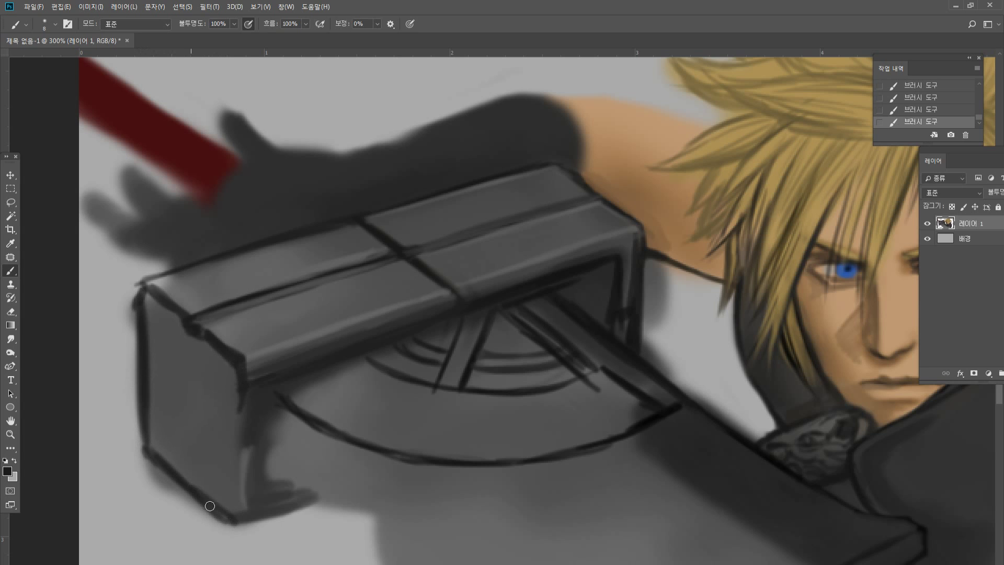
drag(160, 457, 244, 521)
key(bracketright)
mouse_move(230, 378)
mouse_down()
mouse_move(233, 426)
mouse_move(224, 423)
mouse_move(216, 464)
mouse_move(174, 330)
mouse_move(156, 414)
mouse_move(146, 293)
mouse_up()
drag(154, 428, 168, 456)
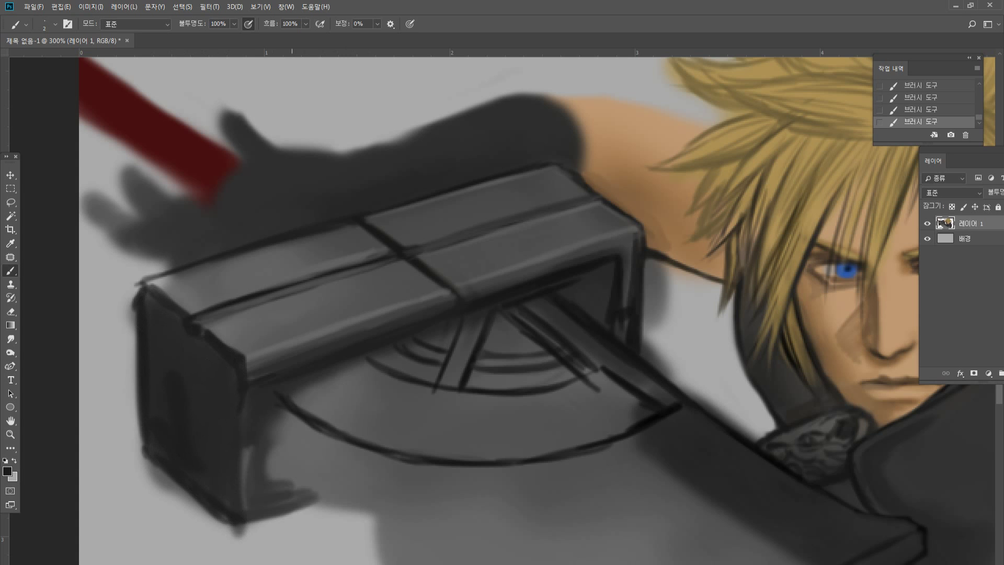
Refine the edge between the guard's top face and left end face with sampled greys, down to the near corner.
alt+click(253, 358)
alt+click(204, 320)
alt+click(212, 326)
drag(233, 345, 241, 356)
alt+click(263, 372)
alt+click(243, 355)
Set the background colour to black (000000).
click(14, 478)
click(222, 351)
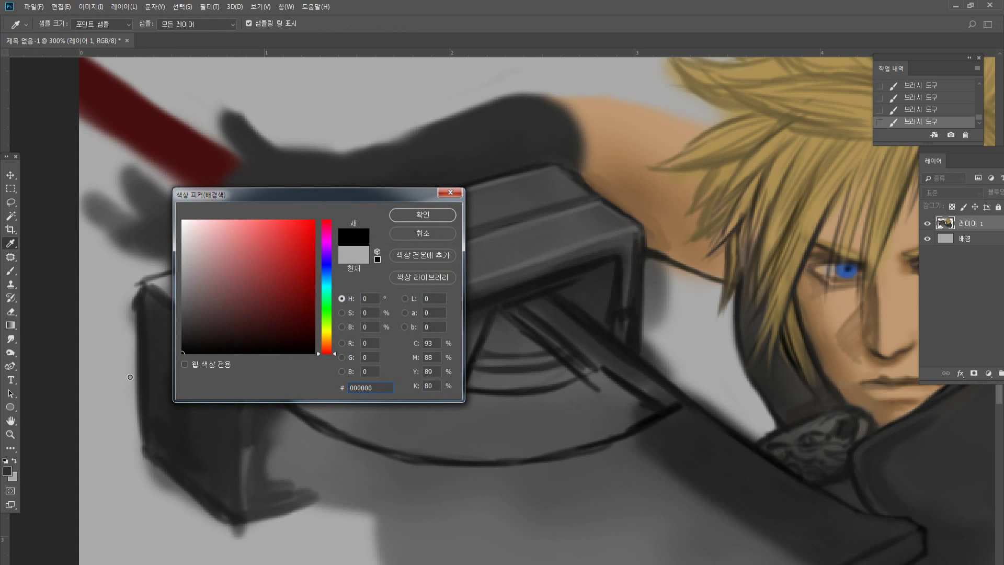
click(427, 217)
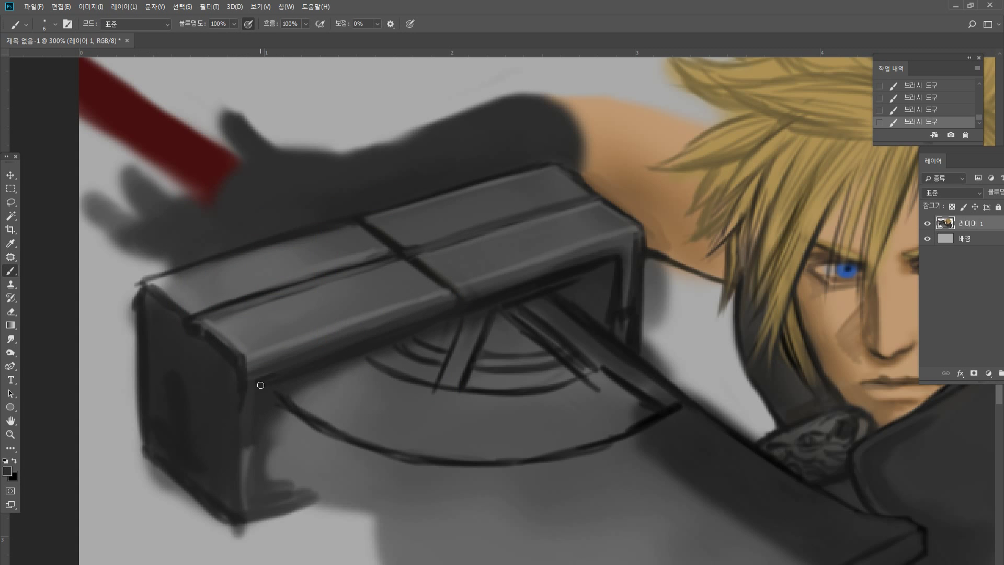
Darken the recess under the guard's left end with sampled near-black and paint a grey band along its lower edge.
alt+click(295, 405)
drag(257, 391, 252, 436)
mouse_move(269, 400)
mouse_down()
mouse_move(277, 432)
mouse_move(285, 409)
mouse_move(292, 417)
mouse_move(275, 431)
mouse_move(286, 410)
mouse_move(311, 432)
mouse_move(254, 444)
mouse_move(289, 416)
mouse_move(259, 451)
mouse_move(313, 427)
mouse_up()
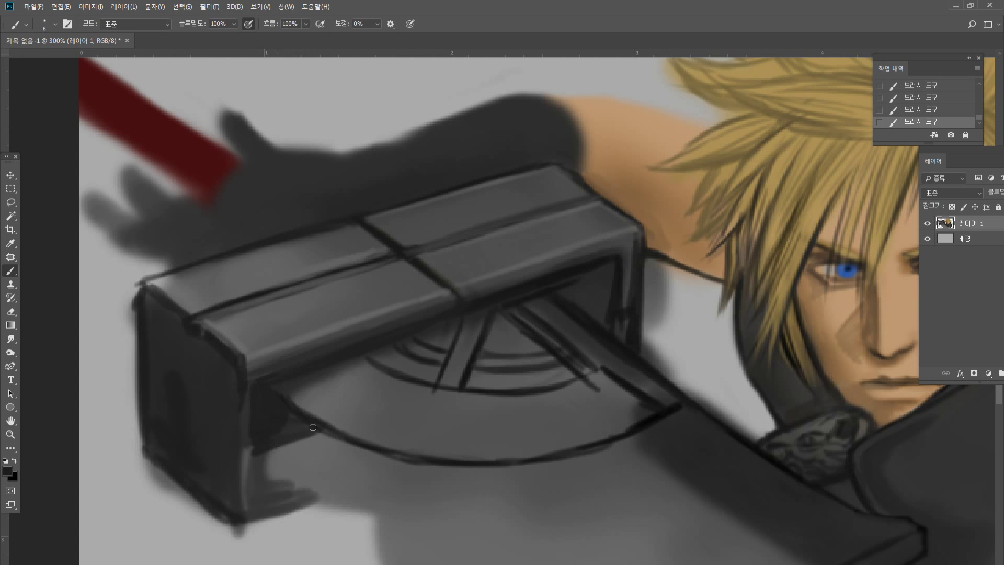
alt+click(272, 471)
mouse_move(254, 458)
mouse_down()
mouse_move(303, 432)
mouse_move(256, 441)
mouse_move(307, 426)
mouse_up()
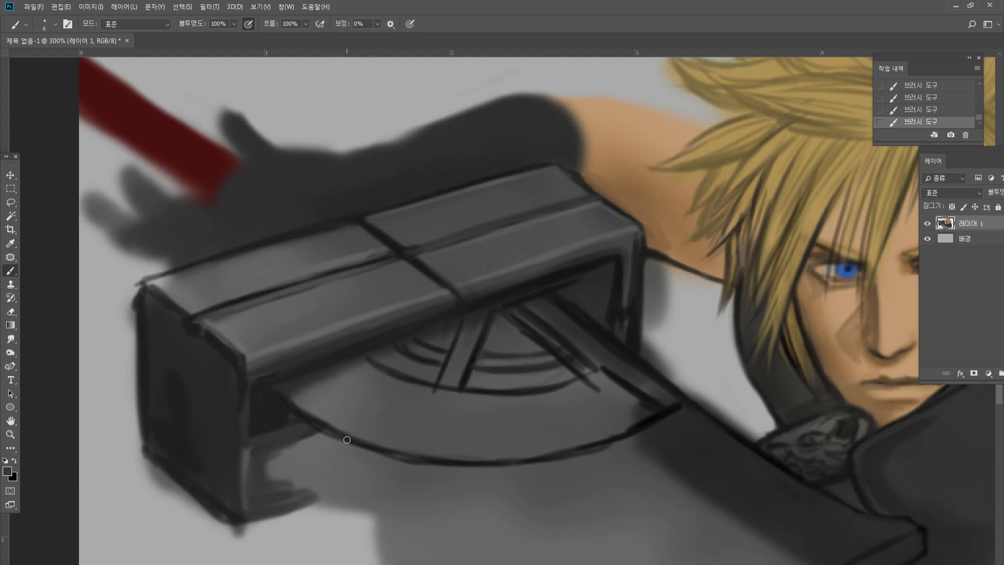
Outline a curved, tapering piece beneath the guard in near-black, redoing its lower contour once.
alt+click(330, 430)
mouse_move(296, 441)
mouse_down()
mouse_move(331, 434)
mouse_move(279, 459)
mouse_move(303, 449)
mouse_move(360, 510)
mouse_up()
alt+click(312, 418)
drag(299, 459, 378, 519)
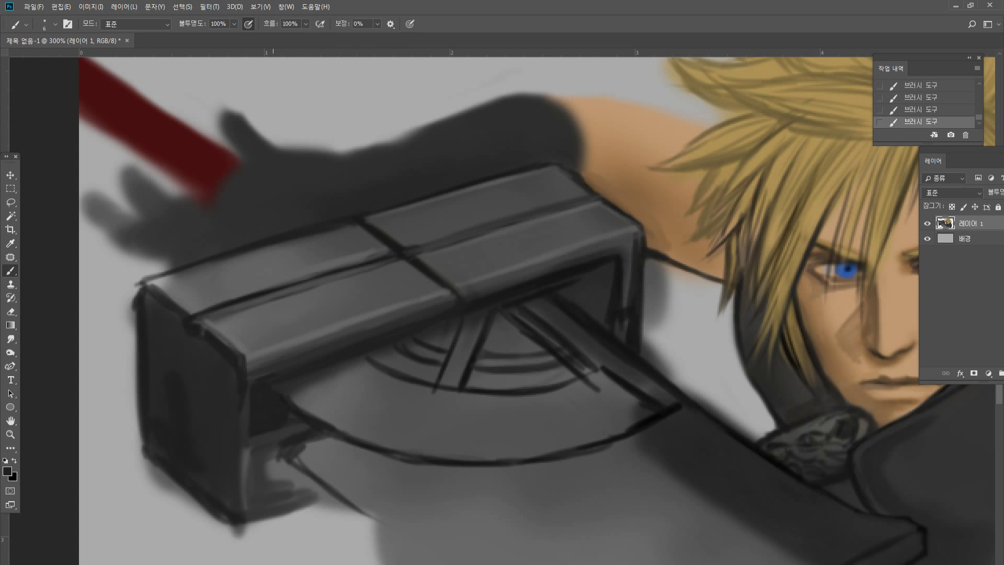
mouse_move(241, 476)
mouse_down()
mouse_move(267, 470)
mouse_move(244, 485)
mouse_move(301, 468)
mouse_move(261, 468)
mouse_move(314, 527)
mouse_move(377, 549)
mouse_up()
key(ctrl+z)
drag(288, 511, 382, 549)
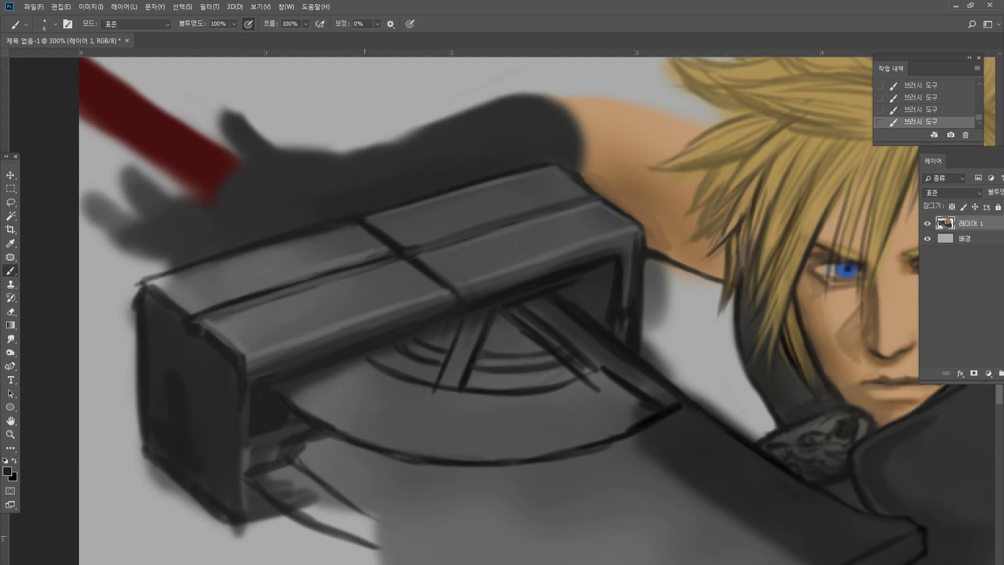
drag(320, 528, 386, 535)
Fill the curved piece beneath the guard with grey sampled from the blade.
alt+click(447, 520)
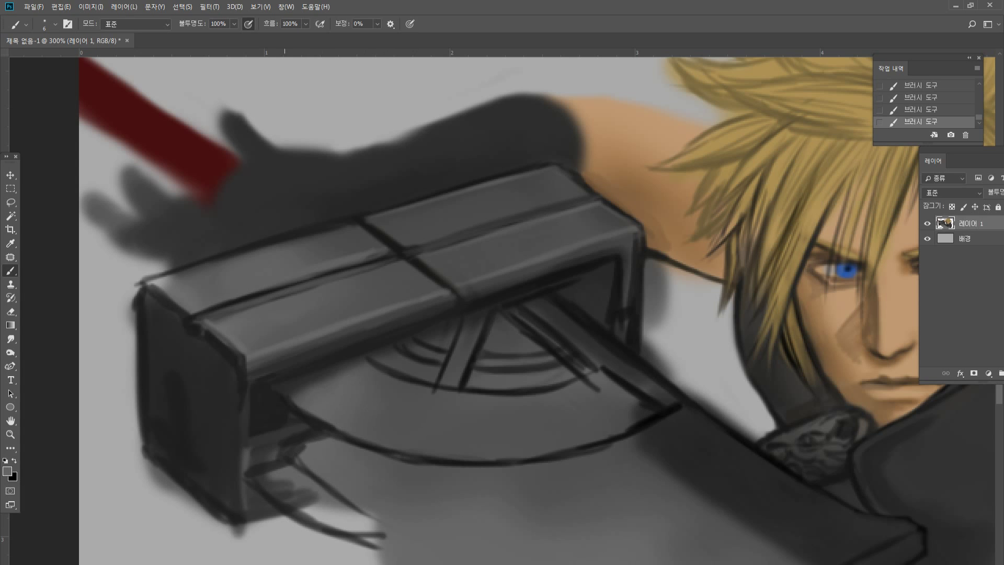
alt+click(419, 537)
mouse_move(293, 491)
mouse_down()
mouse_move(333, 515)
mouse_move(276, 501)
mouse_move(375, 532)
mouse_move(378, 523)
mouse_up()
mouse_move(321, 501)
mouse_down()
mouse_move(259, 477)
mouse_move(258, 486)
mouse_move(281, 471)
mouse_up()
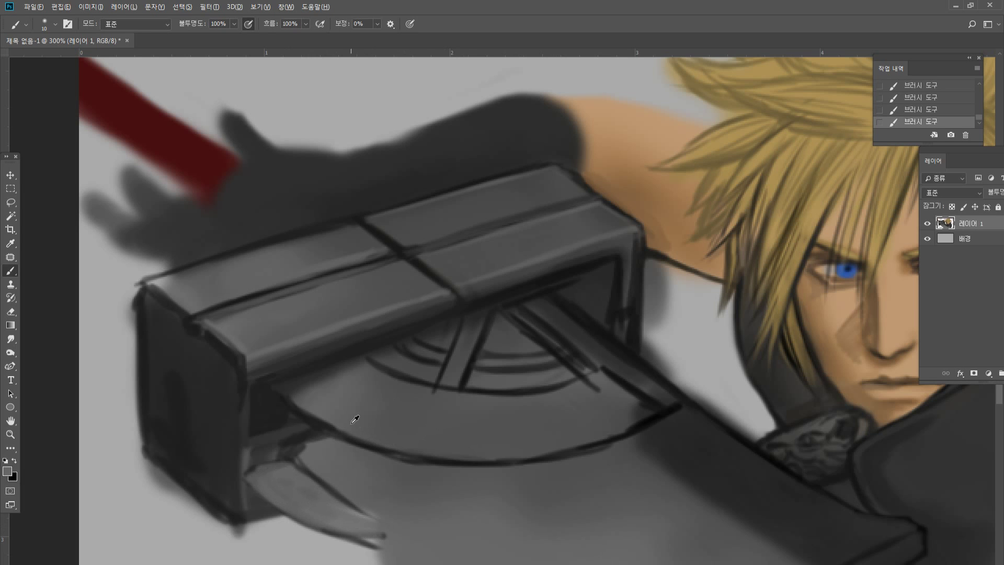
Paint a dark band from the arc line beneath the guard down along the blade's left edge.
alt+click(328, 426)
drag(356, 451, 399, 563)
drag(374, 484, 400, 563)
drag(348, 448, 390, 546)
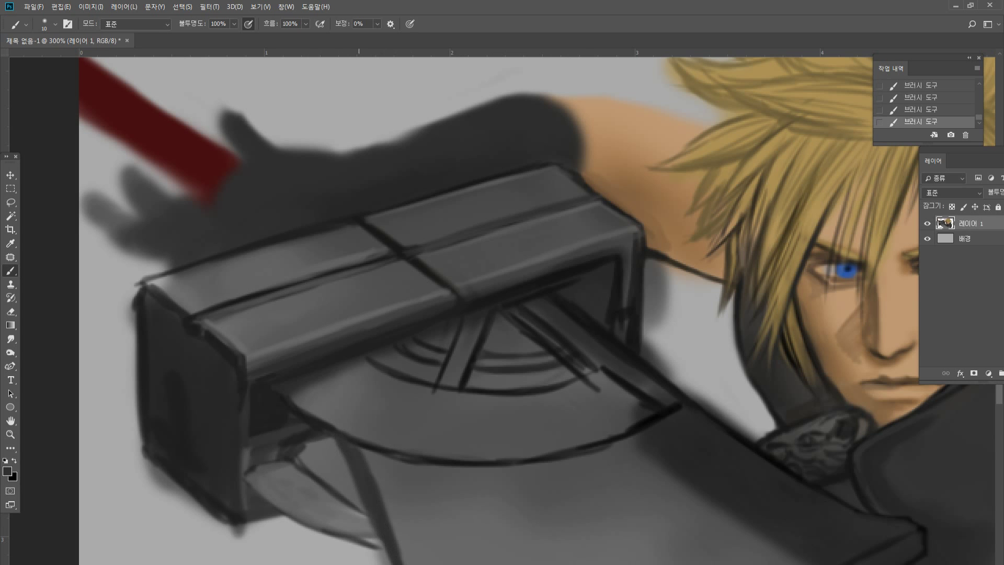
Continue the dark outline along the blade's lower left edge to the bottom of the view at 200% zoom.
double_click(10, 434)
click(471, 417)
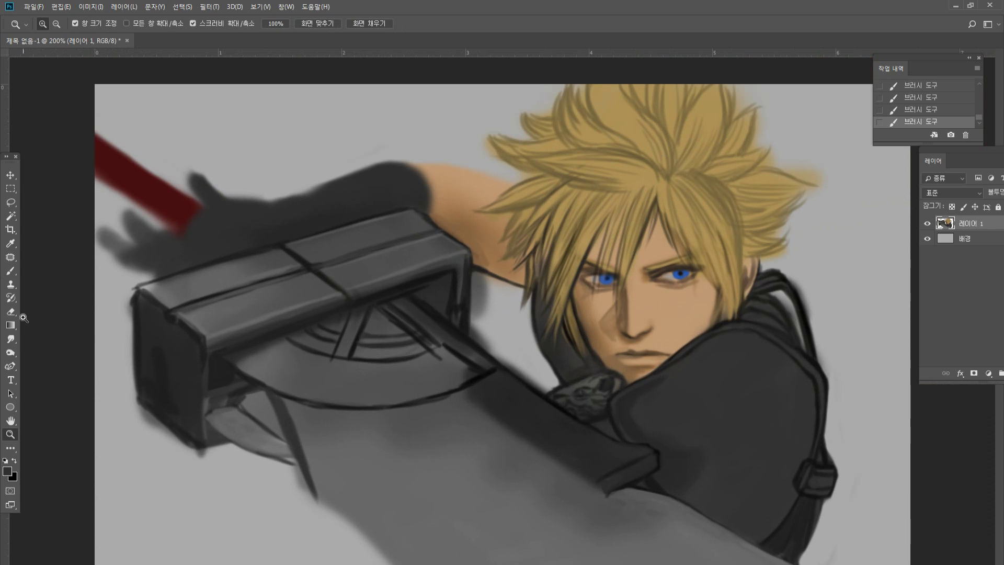
click(10, 270)
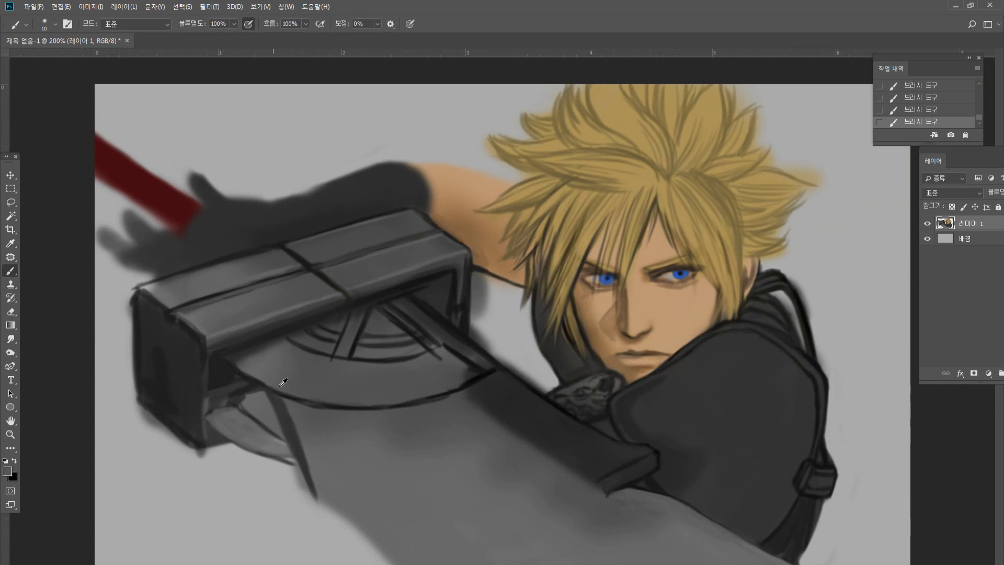
mouse_move(336, 517)
mouse_down()
mouse_move(320, 502)
mouse_move(396, 564)
mouse_up()
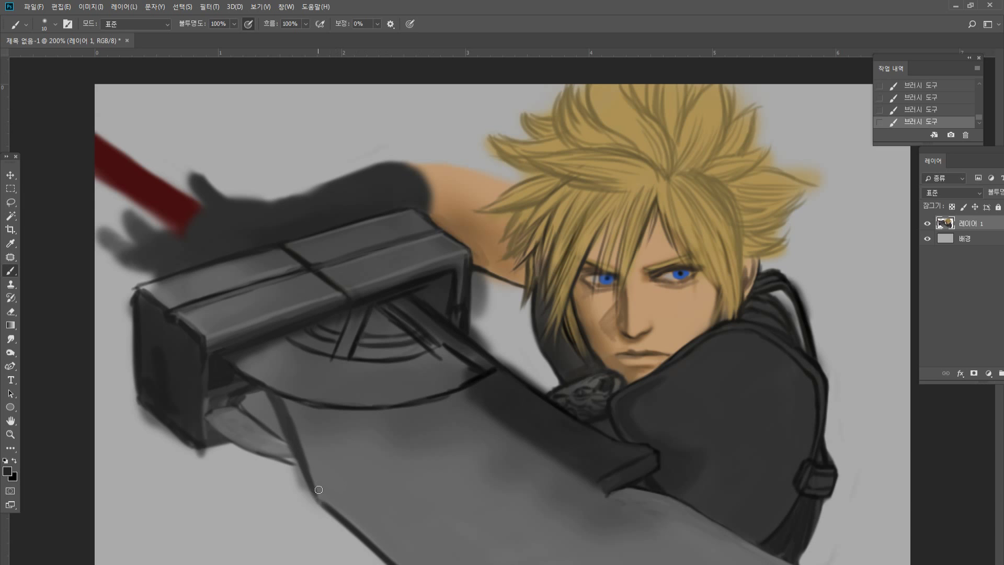
drag(319, 489, 330, 504)
Paint a dark diagonal line lengthwise down the blade from the guard's arc, undoing and repeating misplaced strokes.
drag(337, 409, 515, 563)
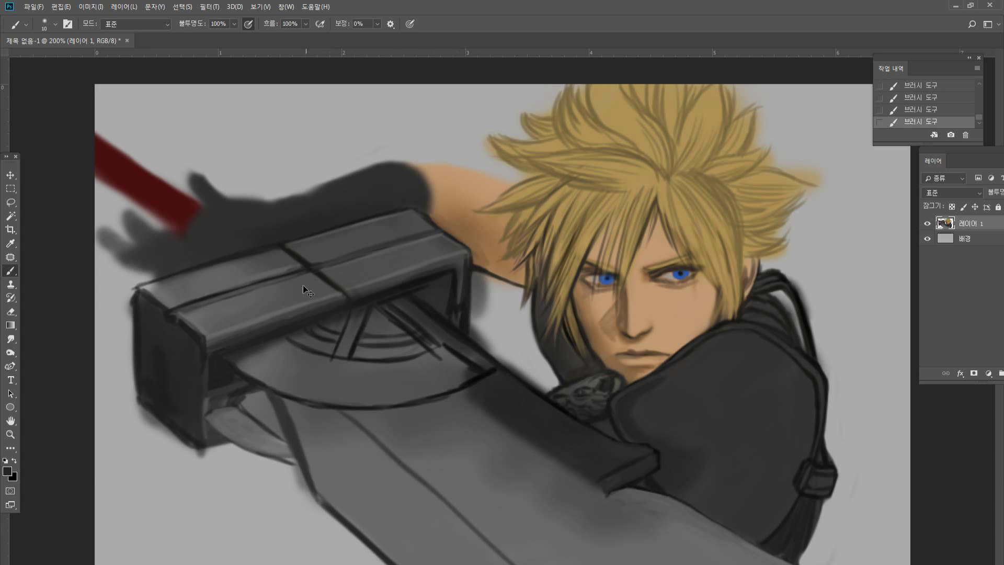
key(ctrl+z)
drag(337, 414, 425, 480)
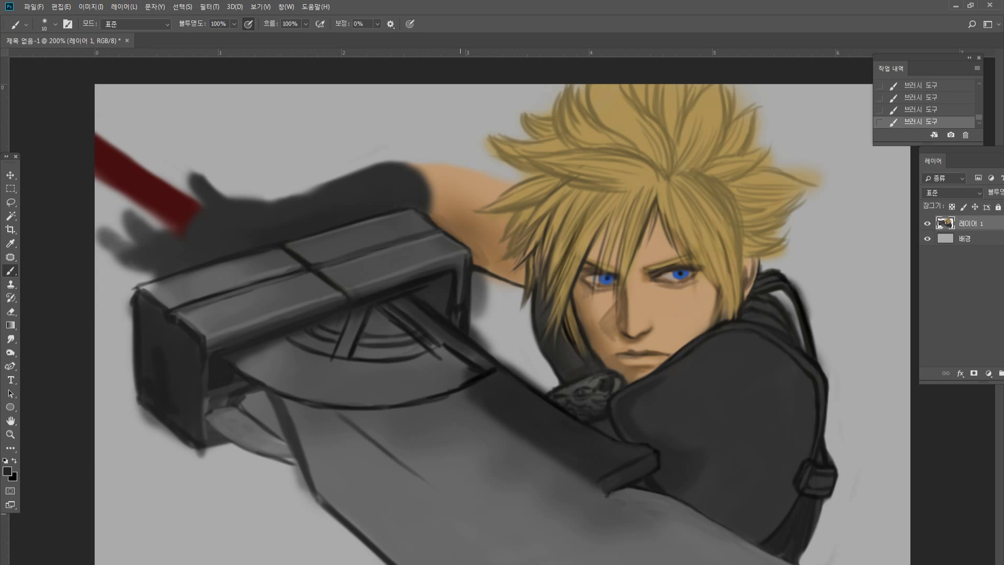
drag(335, 411, 439, 516)
key(ctrl+z)
drag(336, 411, 412, 477)
drag(376, 448, 490, 540)
drag(420, 484, 518, 563)
drag(457, 520, 525, 564)
key(ctrl+z)
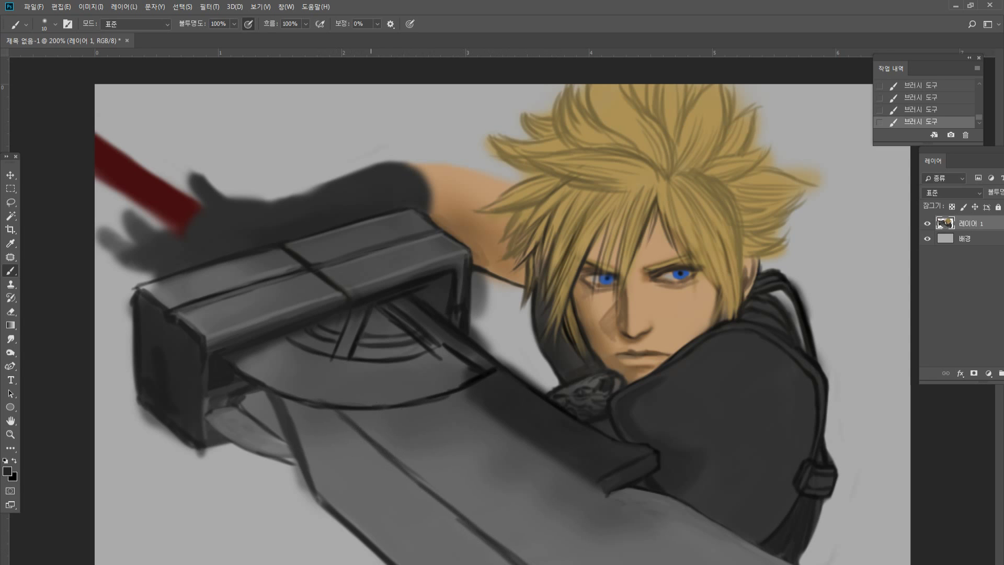
Paint a second dark diagonal line down the blade alongside the first, touching it up with sampled grey.
drag(353, 408, 523, 544)
drag(431, 466, 555, 562)
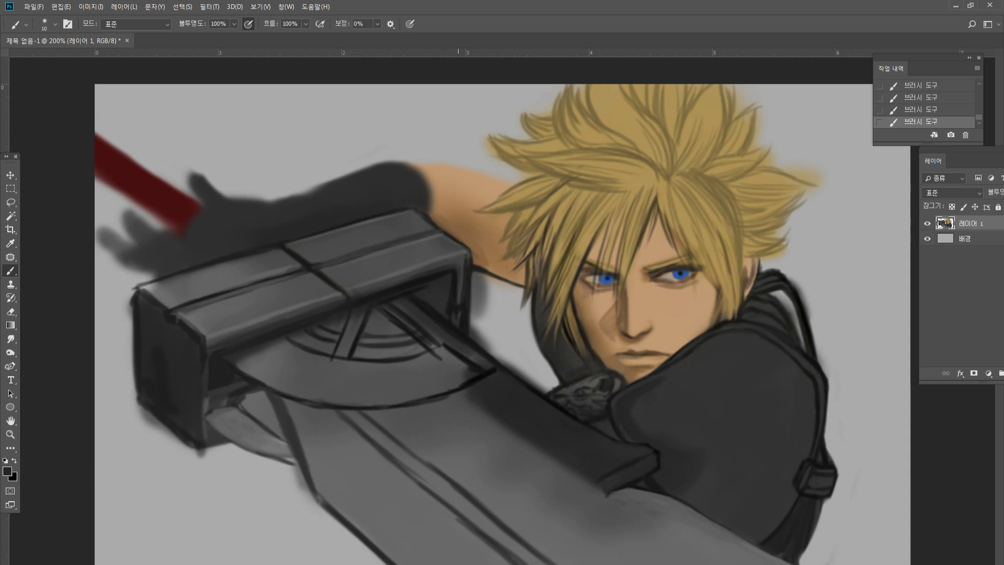
alt+click(457, 468)
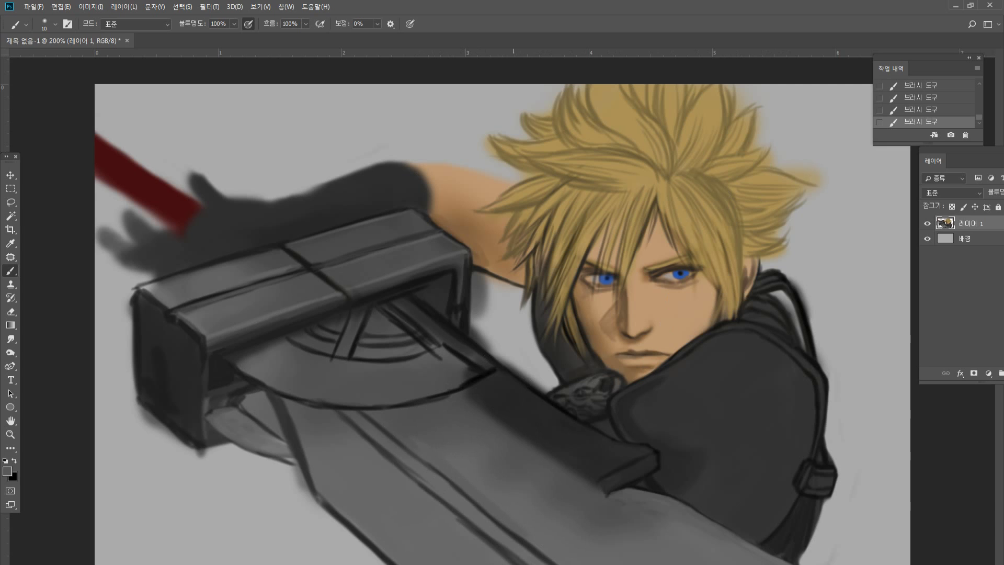
Paint a black edge along the lower side of the dark bar that runs down the blade, using sampled black.
alt+click(615, 408)
alt+click(491, 370)
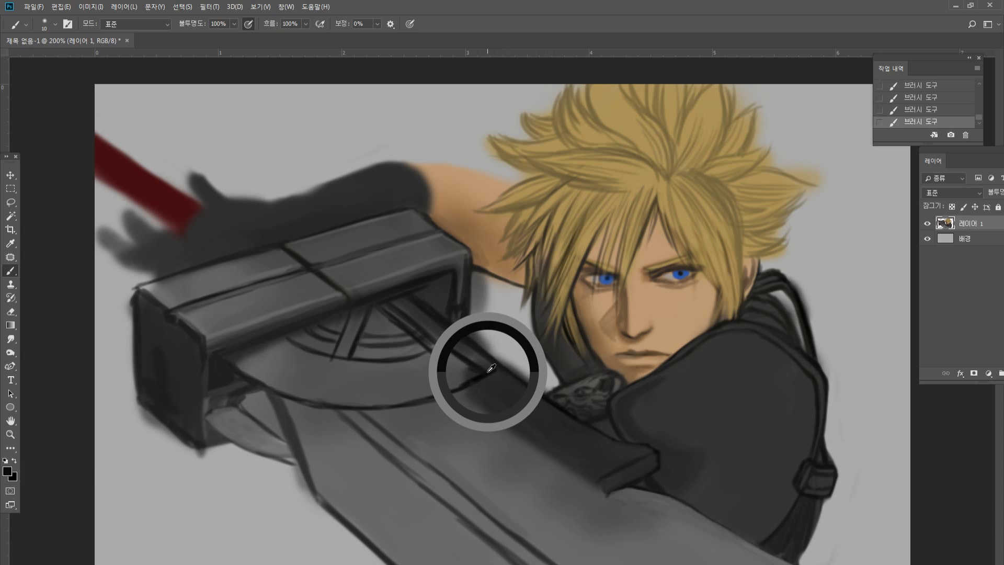
mouse_move(478, 390)
mouse_down()
mouse_move(591, 468)
mouse_move(578, 465)
mouse_up()
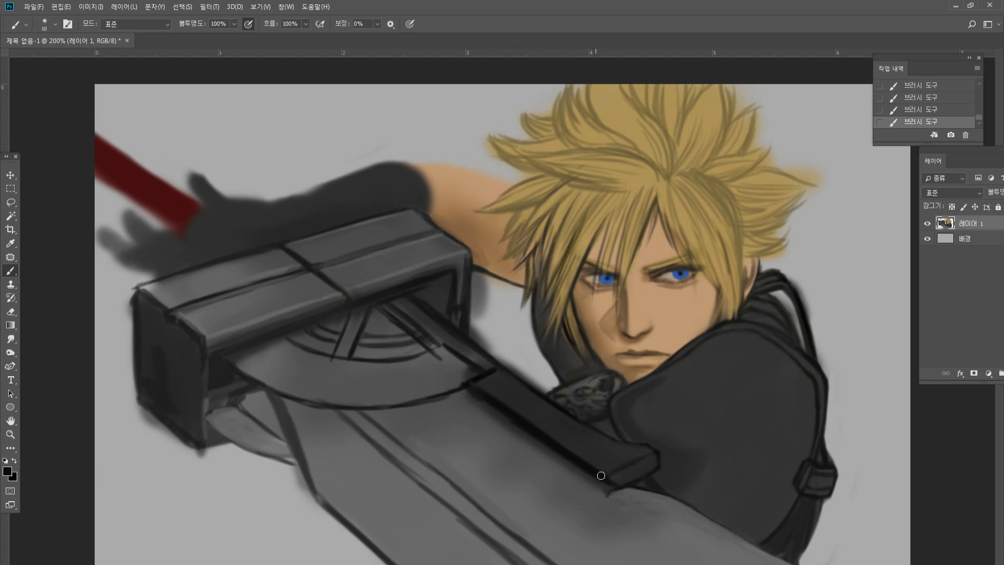
Clean up the blade surface beneath the dark bar with sampled grey and sharpen the bar's black edge and lower tip.
alt+click(512, 453)
mouse_move(463, 402)
mouse_down()
mouse_move(536, 453)
mouse_move(593, 479)
mouse_up()
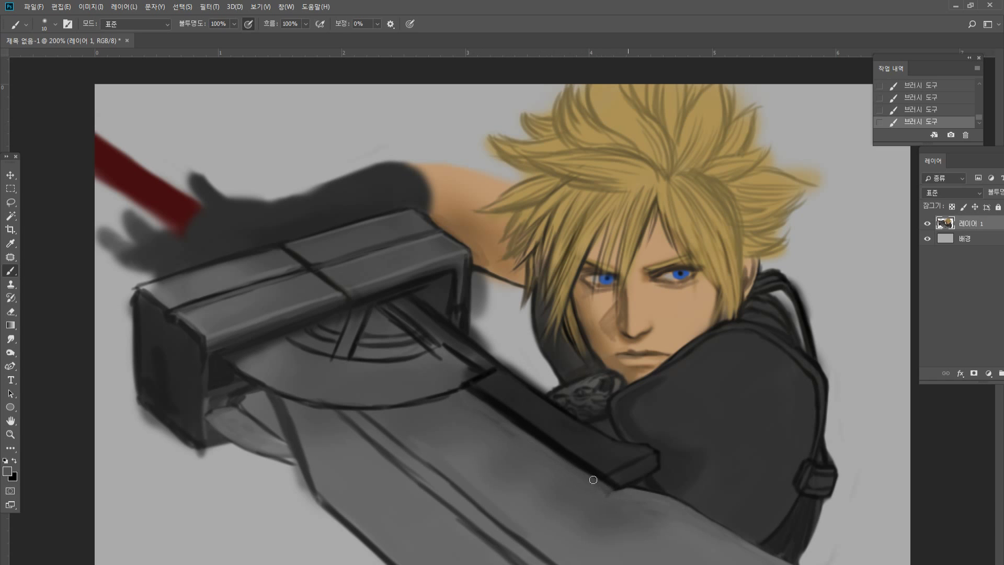
drag(504, 420, 580, 468)
drag(466, 391, 602, 490)
alt+click(596, 470)
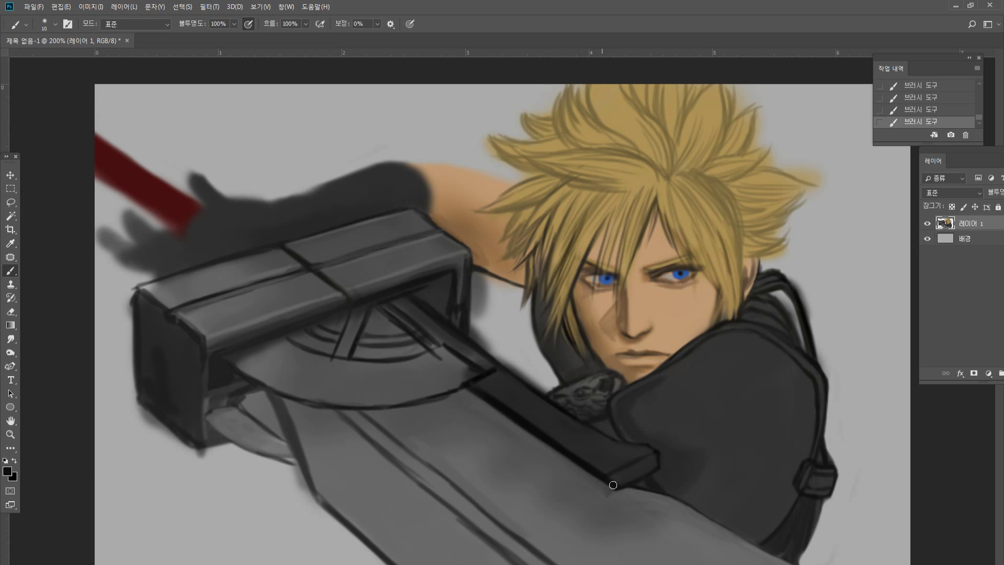
key(x)
drag(606, 488, 636, 494)
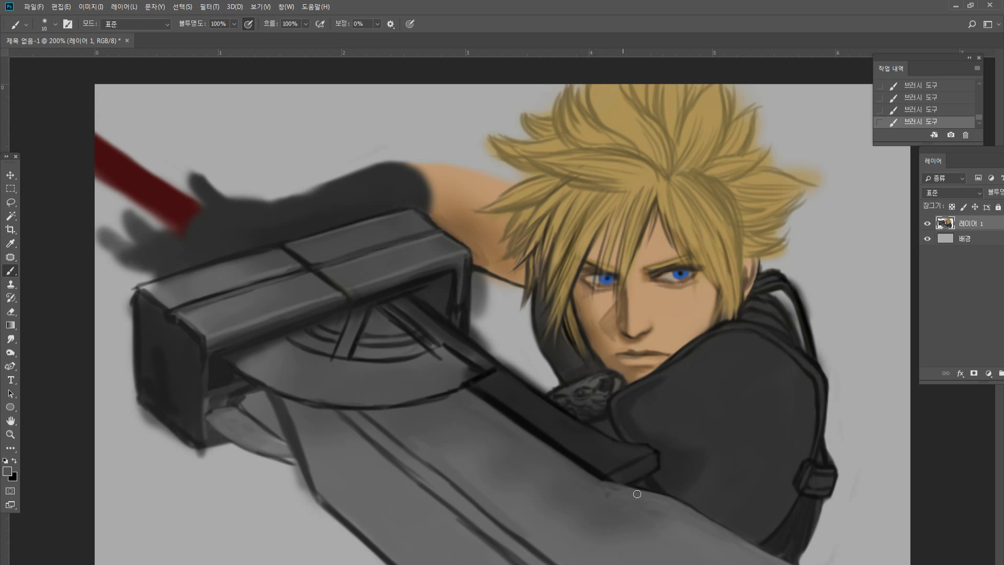
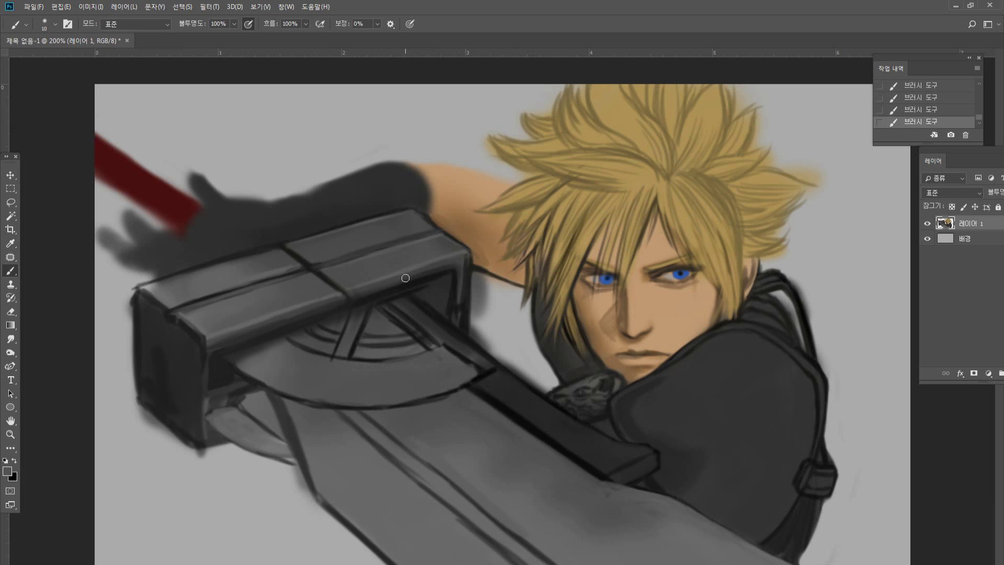
Tidy the guard's upper left corner at 400% zoom with grey on its top face and sampled dark grey on the end face.
click(9, 205)
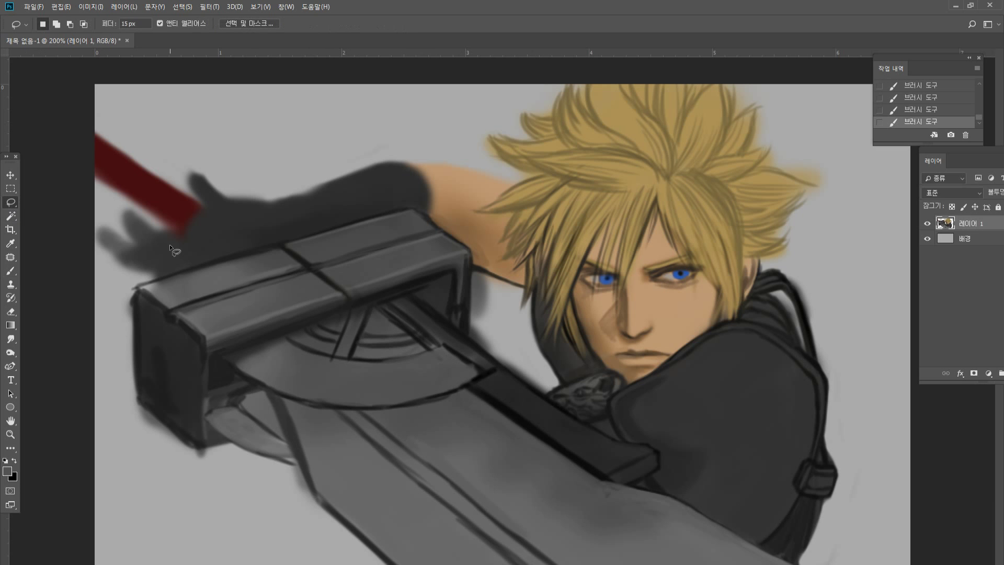
click(10, 434)
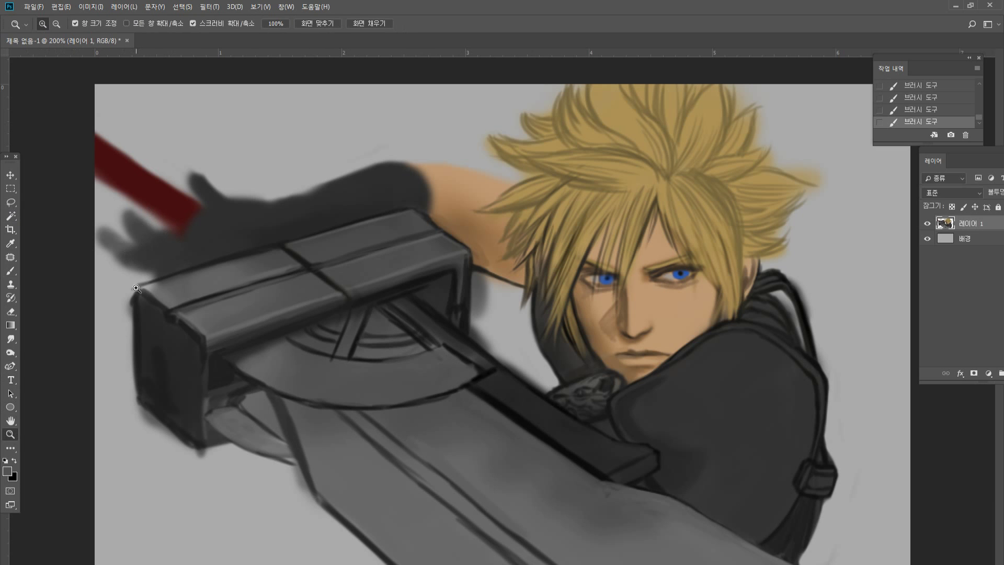
click(184, 251)
click(150, 240)
click(11, 271)
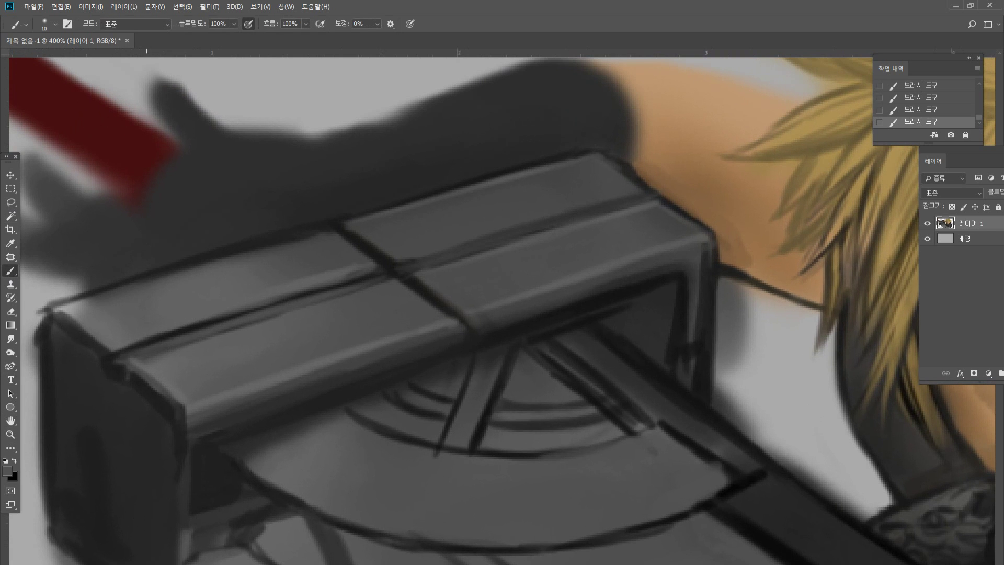
drag(55, 309, 99, 295)
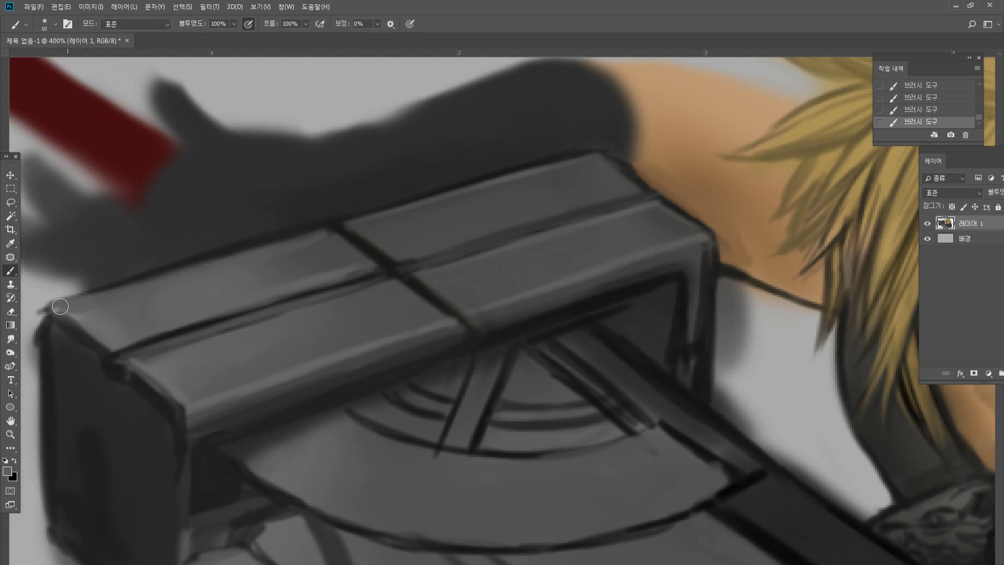
alt+click(76, 337)
mouse_move(67, 333)
mouse_down()
mouse_move(43, 316)
mouse_move(41, 333)
mouse_up()
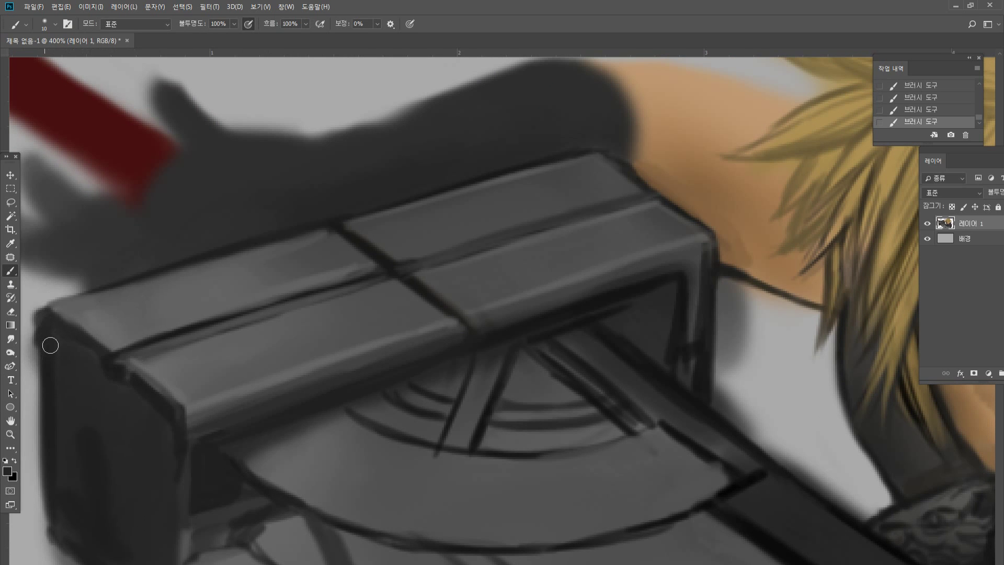
Set the foreground colour to black (000000) and paint the first finger lines of the gloved hand above the guard.
double_click(10, 434)
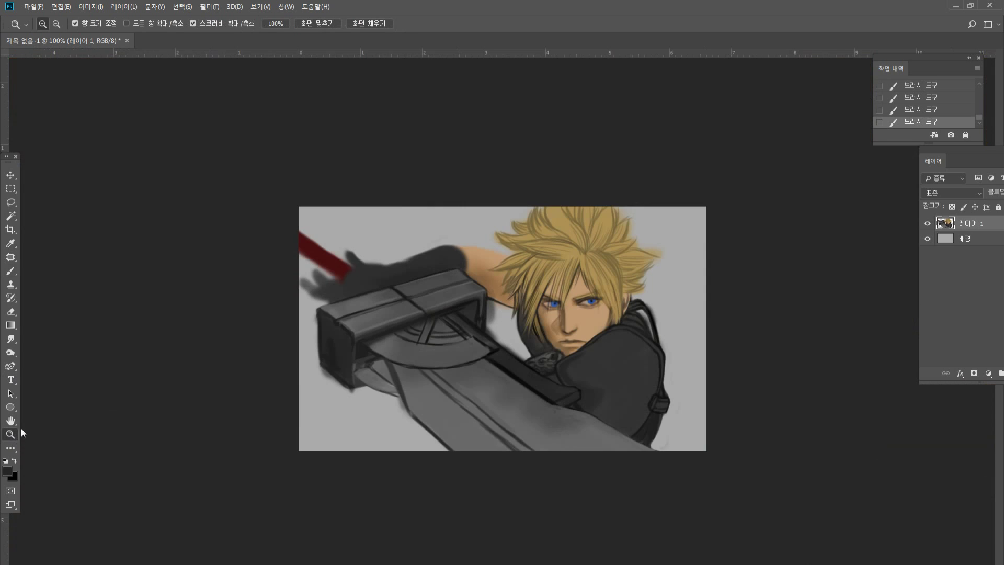
click(429, 189)
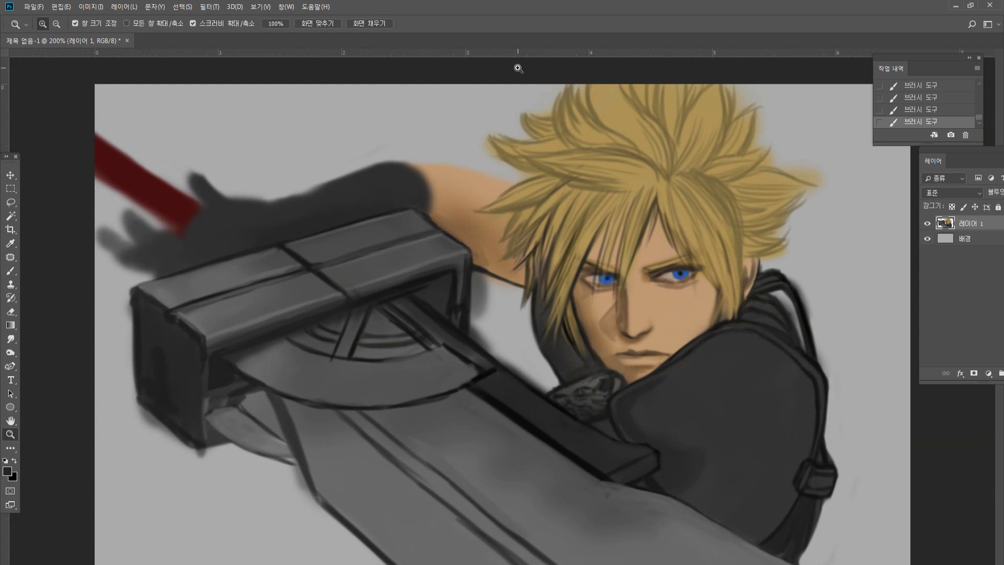
click(310, 170)
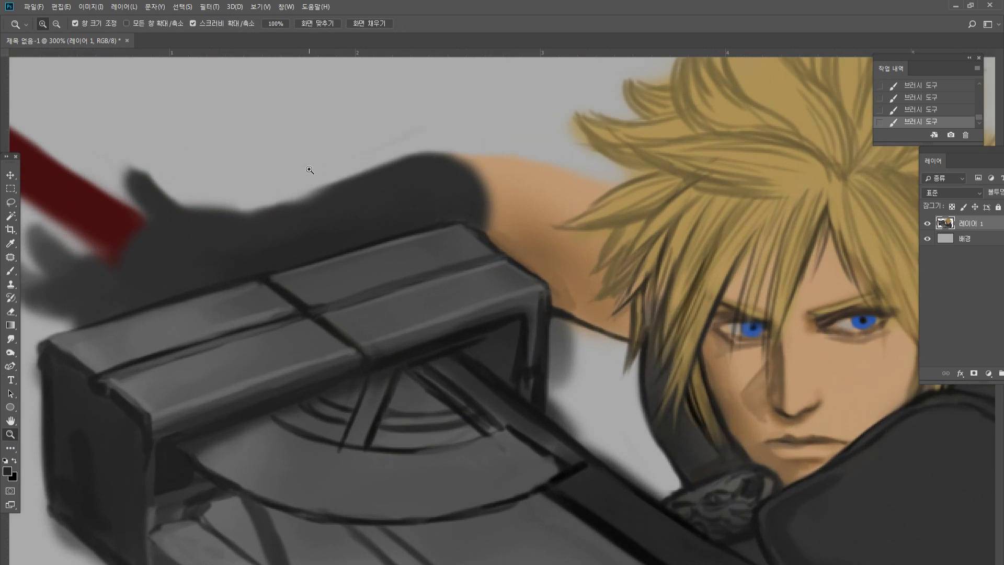
click(189, 238)
click(10, 270)
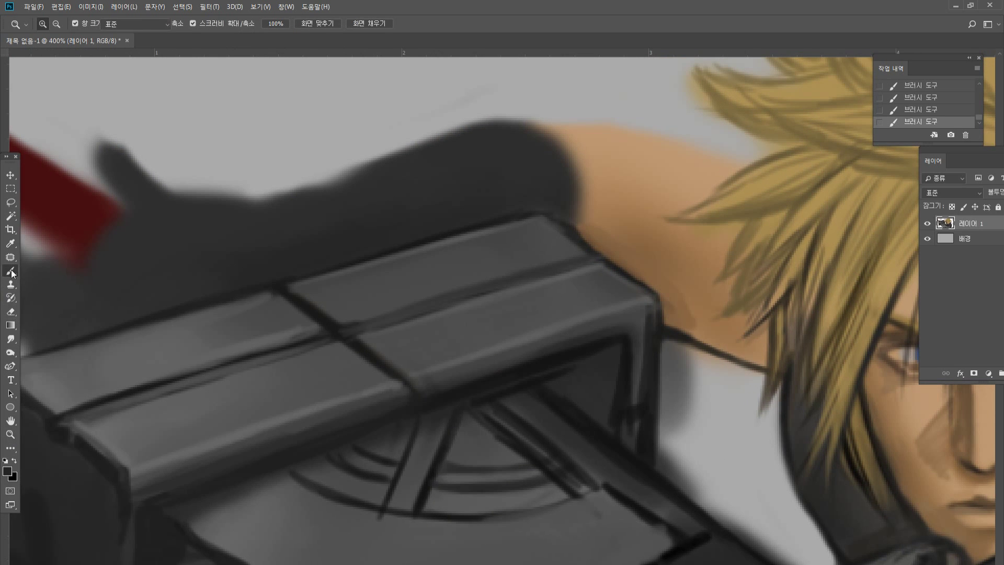
click(5, 476)
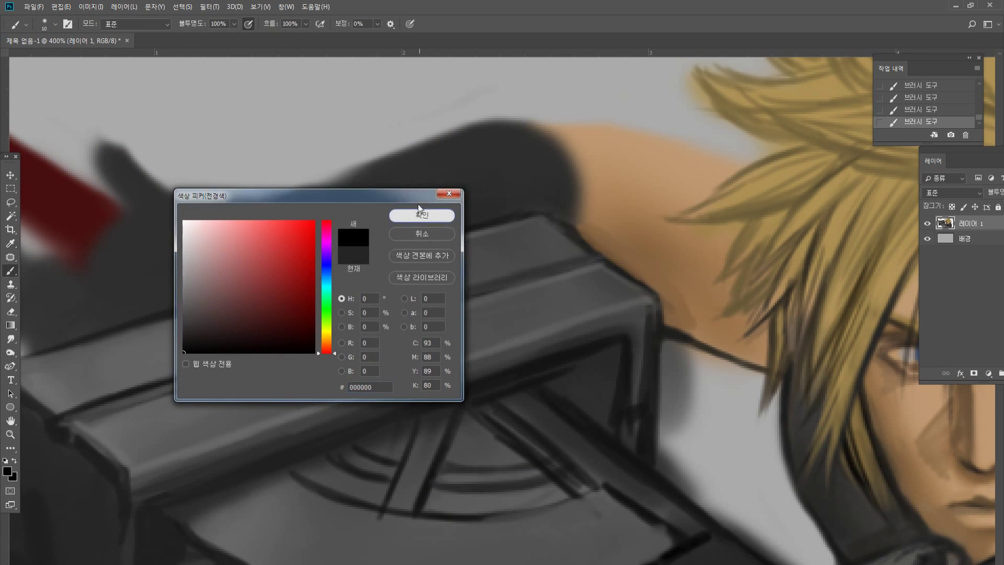
click(420, 212)
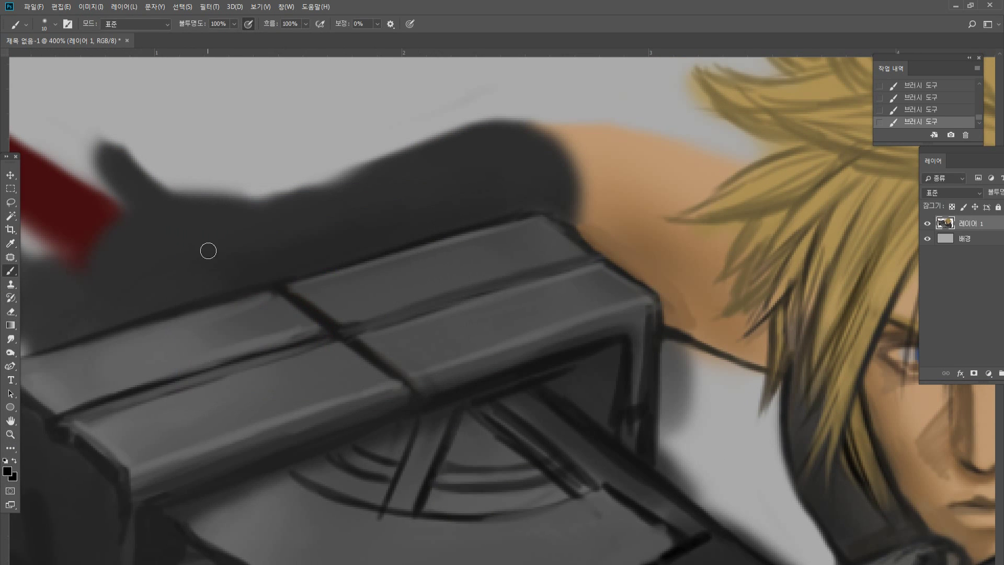
drag(208, 251, 150, 305)
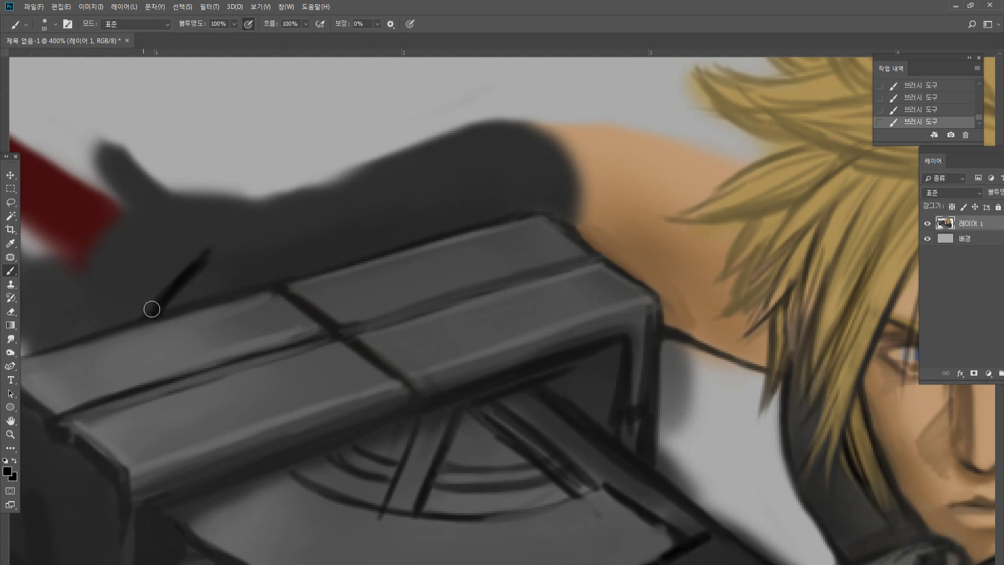
drag(219, 249, 153, 316)
drag(228, 246, 270, 245)
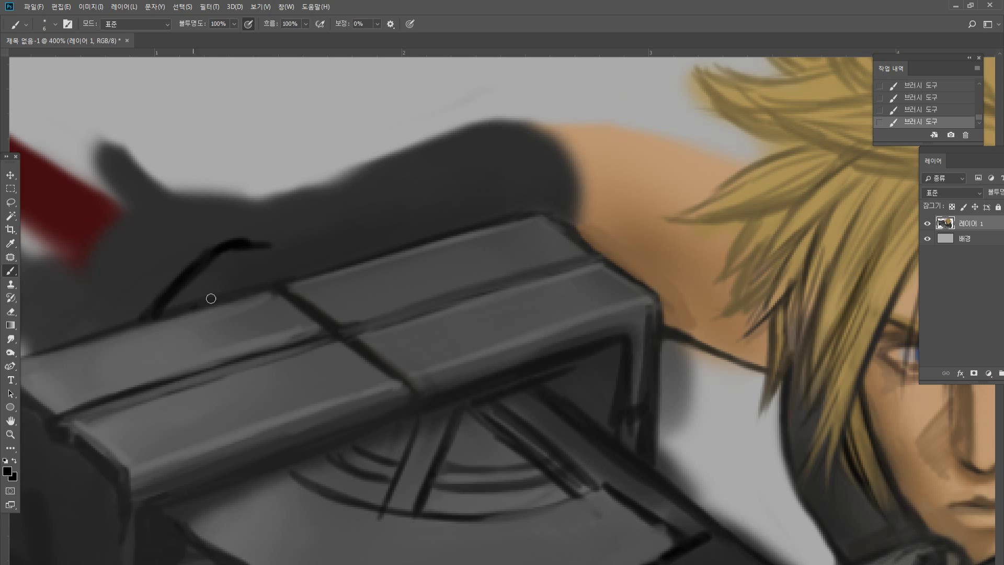
mouse_move(187, 308)
mouse_down()
mouse_move(250, 279)
mouse_move(291, 281)
mouse_up()
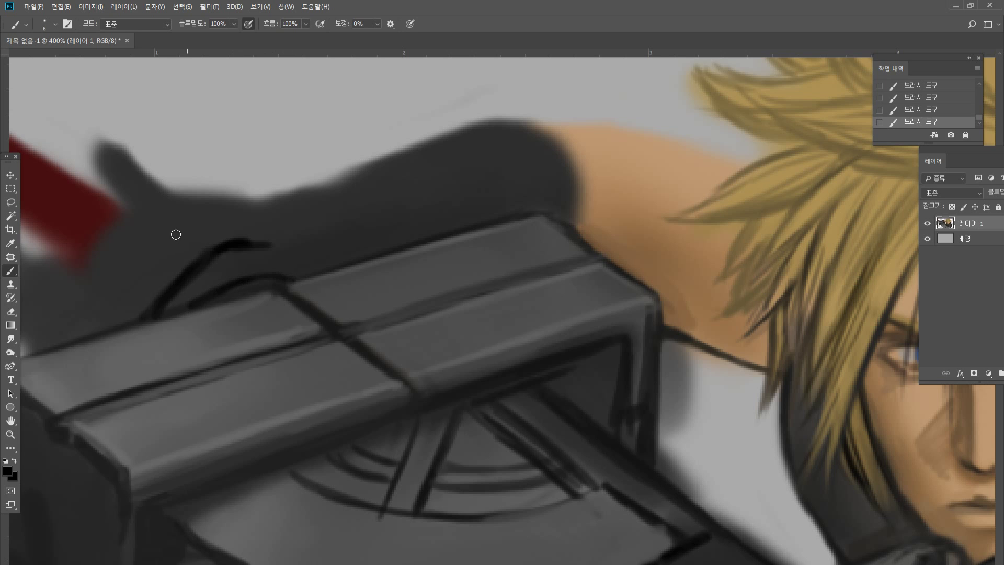
Paint the remaining finger lines and outline the outer fingers and back of the gloved hand in black.
drag(184, 225, 118, 330)
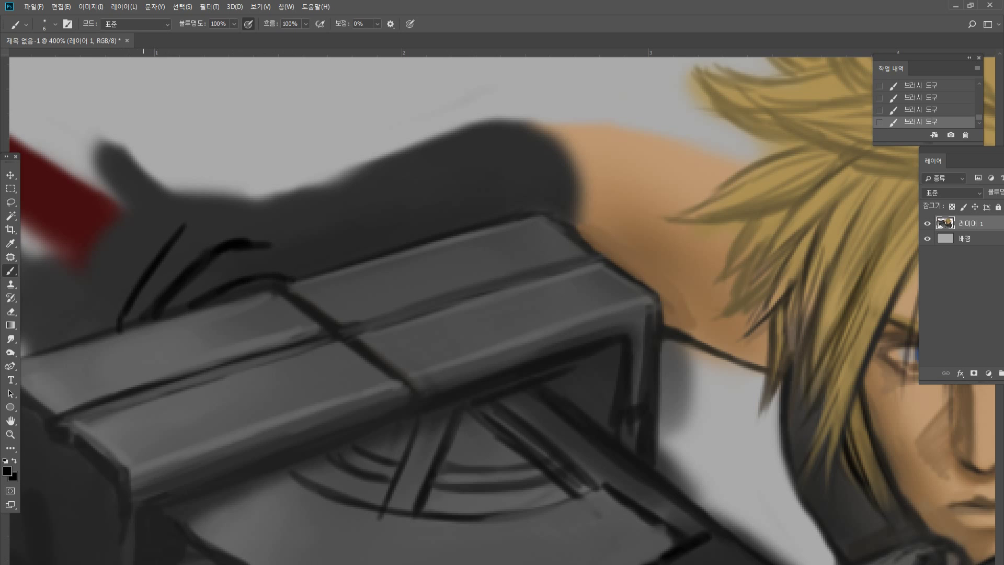
mouse_move(147, 218)
mouse_down()
mouse_move(97, 304)
mouse_move(95, 318)
mouse_move(132, 248)
mouse_move(101, 302)
mouse_move(109, 340)
mouse_up()
mouse_move(92, 277)
mouse_down()
mouse_move(84, 297)
mouse_move(95, 300)
mouse_move(85, 283)
mouse_move(132, 210)
mouse_up()
mouse_move(95, 253)
mouse_down()
mouse_move(129, 207)
mouse_move(149, 207)
mouse_move(164, 191)
mouse_move(209, 196)
mouse_move(156, 195)
mouse_move(280, 207)
mouse_move(312, 237)
mouse_up()
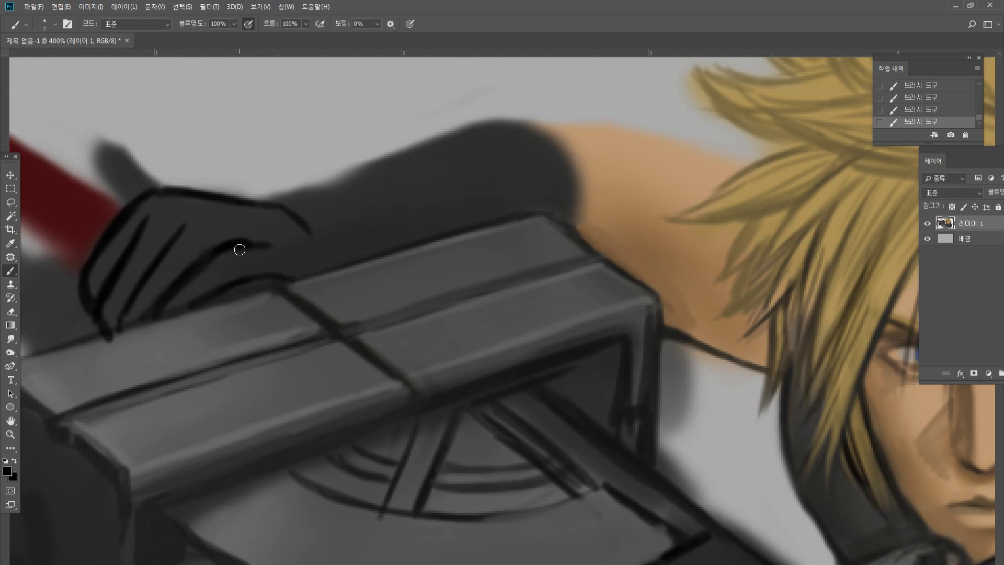
Thin and soften the glove's finger lines and the guard edge beneath them with sampled dark tones.
mouse_move(240, 249)
mouse_down()
mouse_move(247, 256)
mouse_move(249, 231)
mouse_up()
alt+click(267, 248)
mouse_move(200, 269)
mouse_down()
mouse_move(153, 312)
mouse_move(157, 329)
mouse_move(205, 313)
mouse_up()
alt+click(159, 306)
alt+click(121, 349)
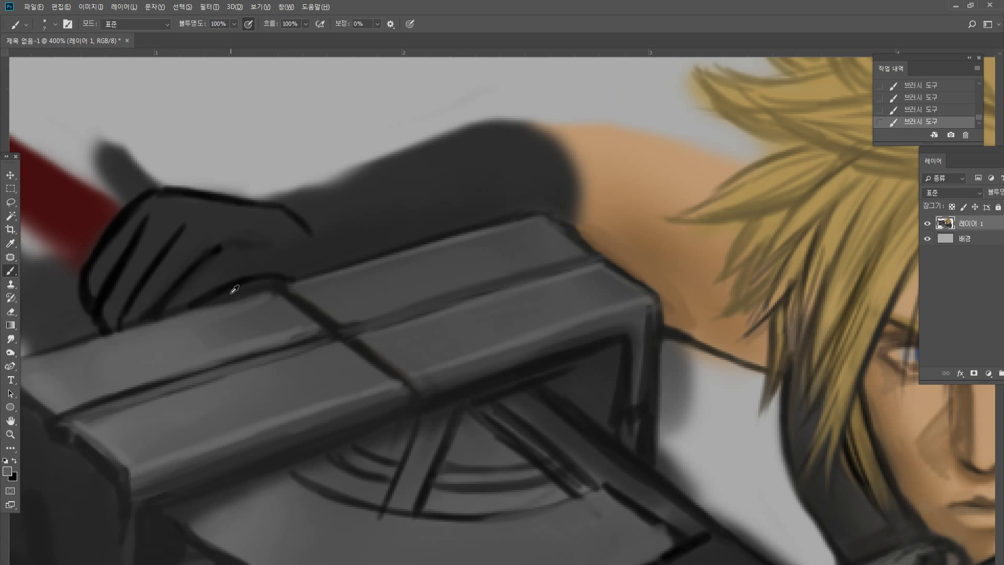
alt+click(212, 296)
Paint curved dark folds around the glove's wrist and refine the outermost one with sampled glove grey.
mouse_move(273, 204)
mouse_down()
mouse_move(319, 227)
mouse_move(334, 260)
mouse_up()
mouse_move(317, 223)
mouse_down()
mouse_move(338, 271)
mouse_move(349, 261)
mouse_up()
mouse_move(308, 206)
mouse_down()
mouse_move(360, 270)
mouse_move(320, 208)
mouse_move(342, 204)
mouse_move(320, 179)
mouse_move(330, 174)
mouse_move(394, 247)
mouse_up()
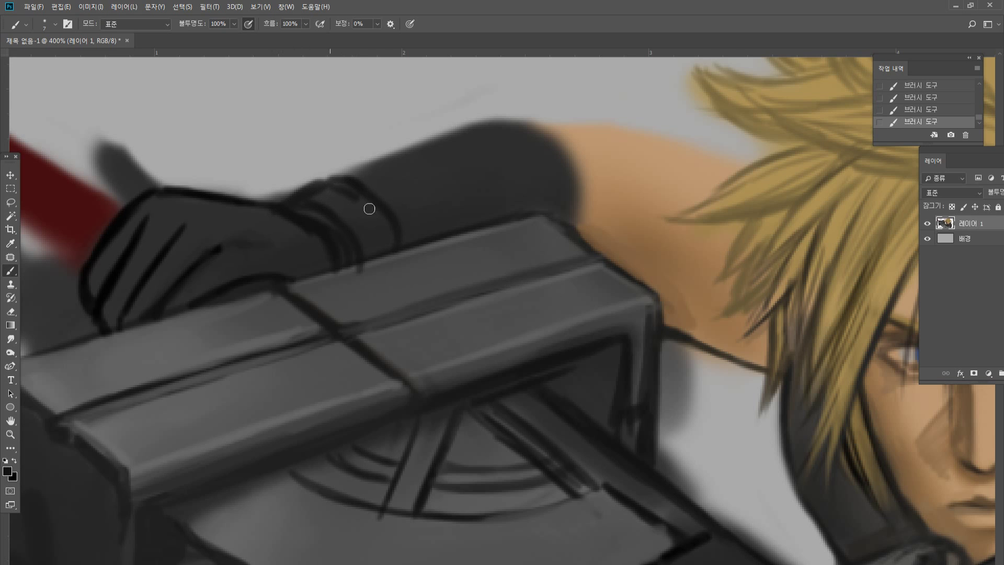
alt+click(373, 179)
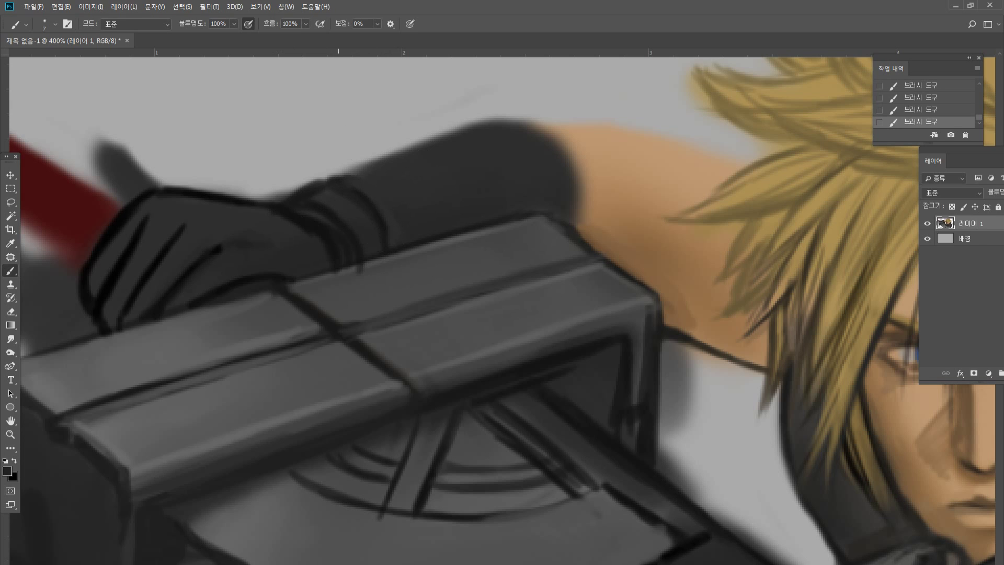
alt+click(320, 233)
Outline the forearm section of the glove and its cuff near the elbow in black, and touch up the finger line.
drag(332, 189, 449, 124)
mouse_move(396, 159)
mouse_down()
mouse_move(482, 113)
mouse_move(534, 140)
mouse_move(511, 119)
mouse_move(561, 149)
mouse_move(583, 227)
mouse_up()
mouse_move(580, 189)
mouse_down()
mouse_move(579, 240)
mouse_move(550, 171)
mouse_move(480, 128)
mouse_move(572, 212)
mouse_up()
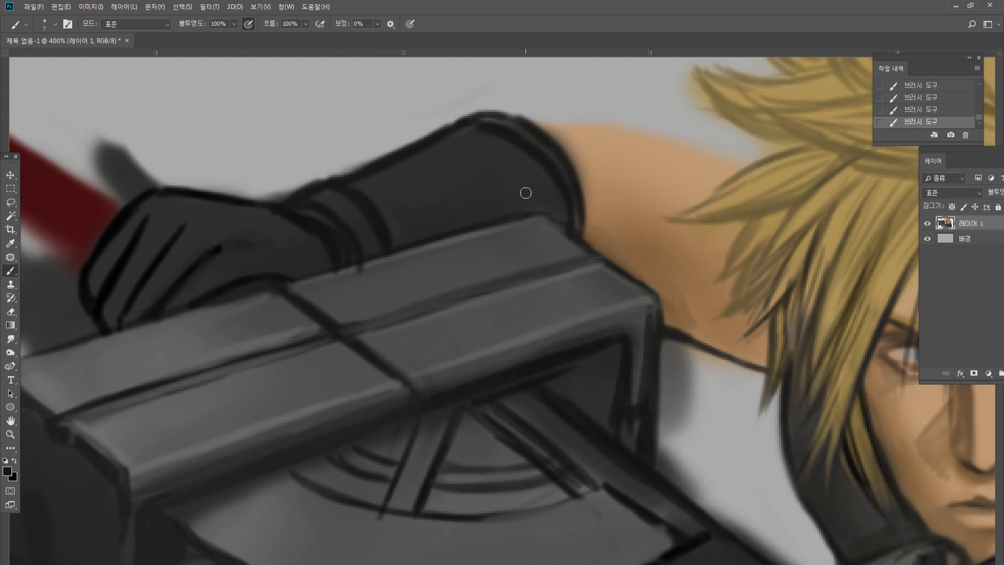
alt+click(236, 224)
drag(221, 245, 207, 261)
Outline the upper edge of the bare arm from the glove cuff to the hair, blending the line with sampled skin tones.
double_click(16, 431)
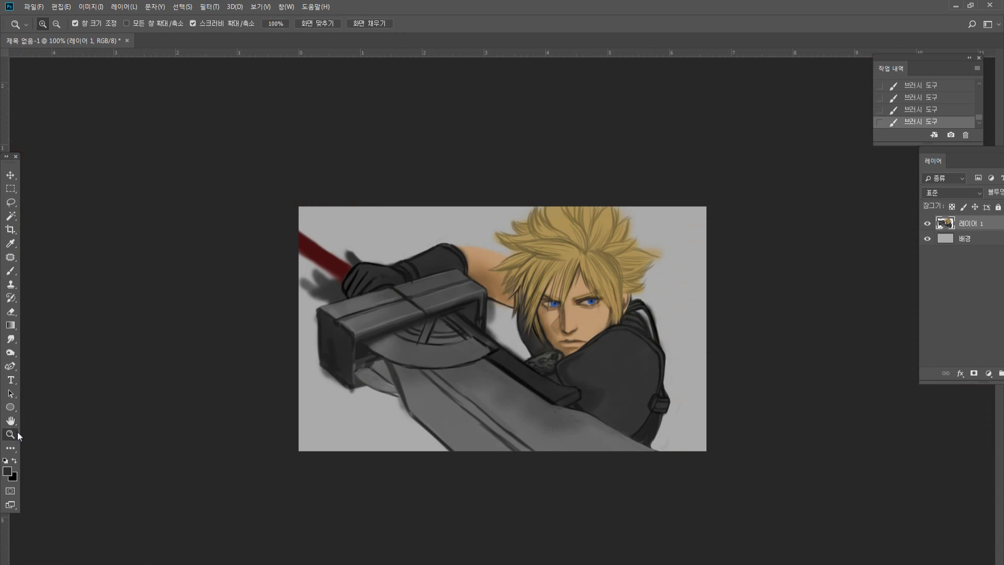
mouse_move(520, 268)
mouse_down()
mouse_move(518, 217)
mouse_move(481, 202)
mouse_move(516, 180)
mouse_up()
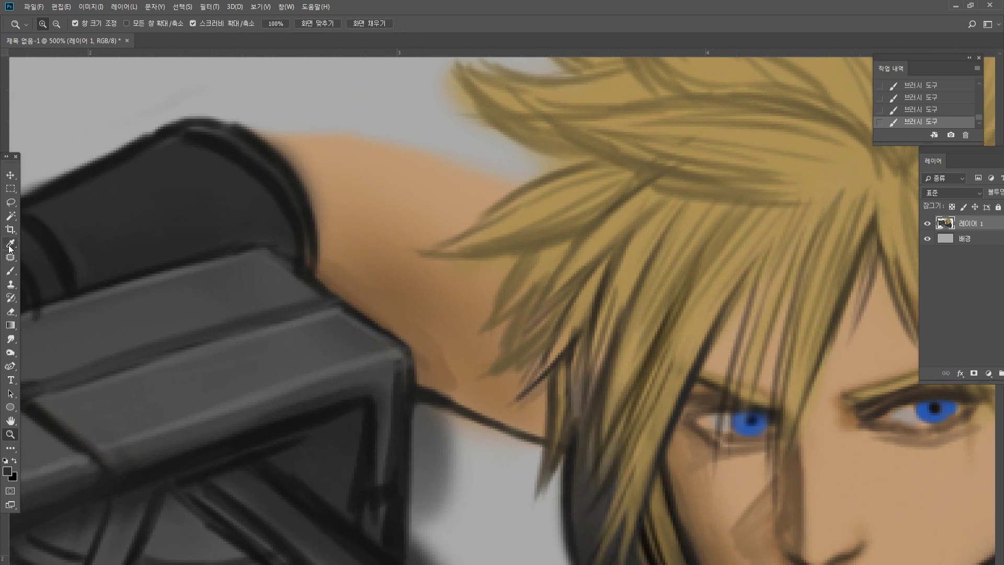
click(11, 271)
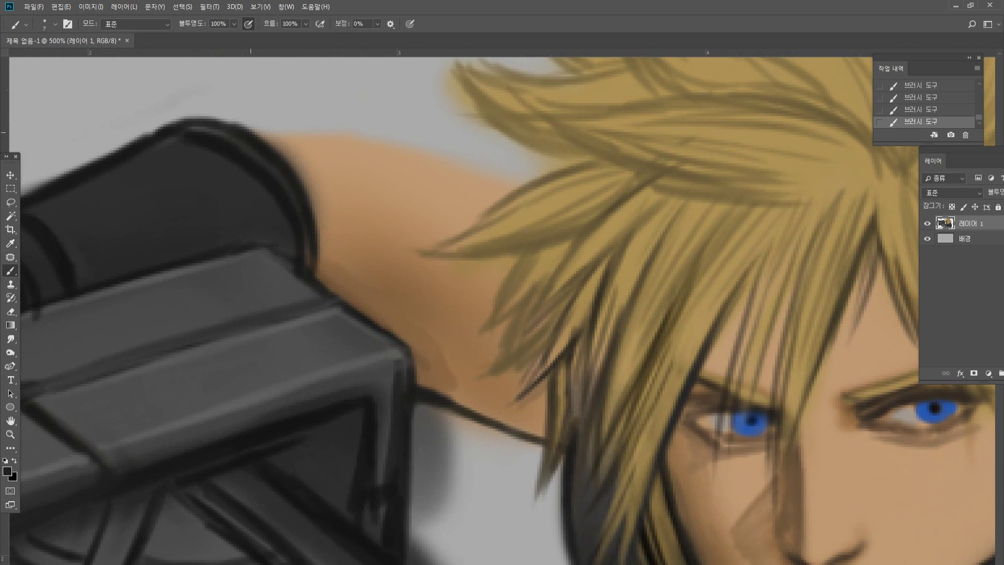
mouse_move(251, 132)
mouse_down()
mouse_move(324, 127)
mouse_move(390, 140)
mouse_move(350, 139)
mouse_move(426, 172)
mouse_up()
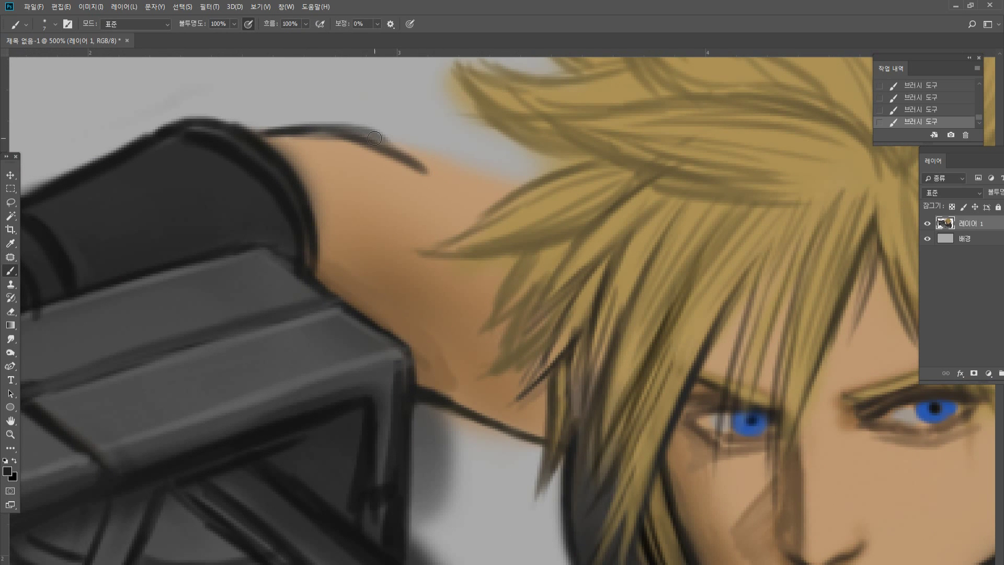
mouse_move(375, 135)
mouse_down()
mouse_move(450, 171)
mouse_move(533, 187)
mouse_up()
alt+click(429, 185)
mouse_move(411, 170)
mouse_down()
mouse_move(505, 189)
mouse_move(367, 148)
mouse_move(304, 145)
mouse_move(426, 168)
mouse_move(432, 152)
mouse_up()
alt+click(426, 156)
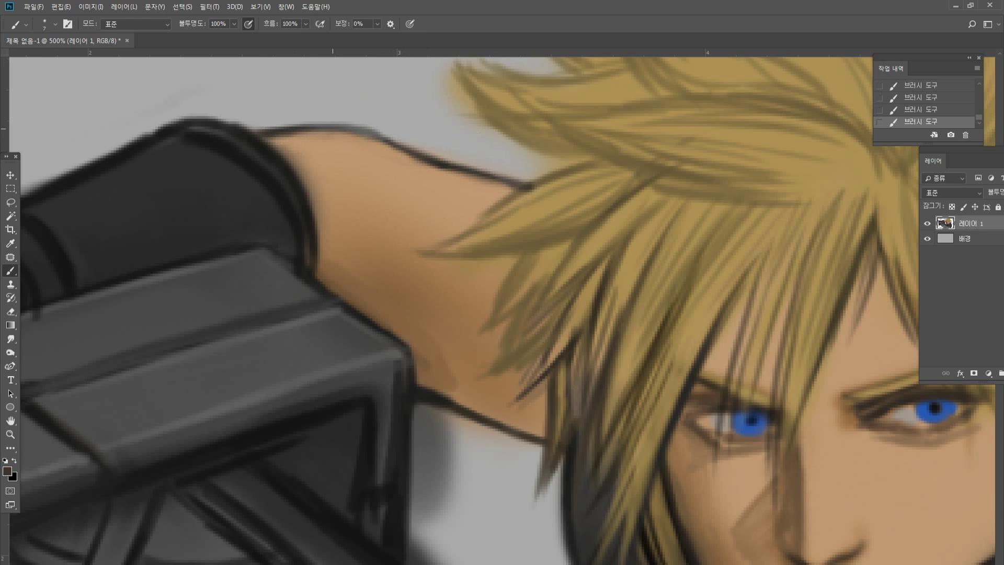
Darken the lower edge of the red sword handle with a sampled dark tone, undoing a stray stroke.
double_click(10, 434)
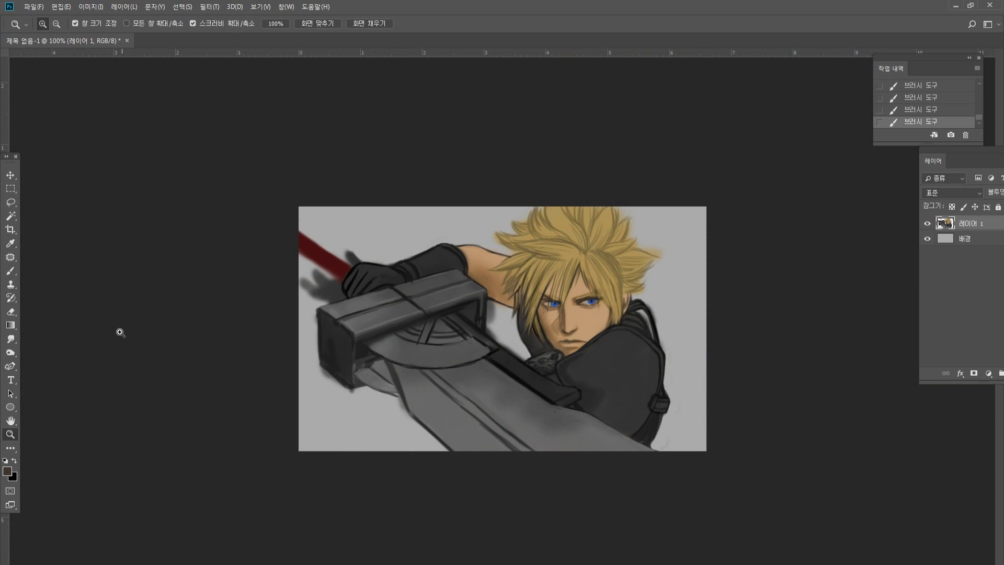
click(192, 279)
click(110, 158)
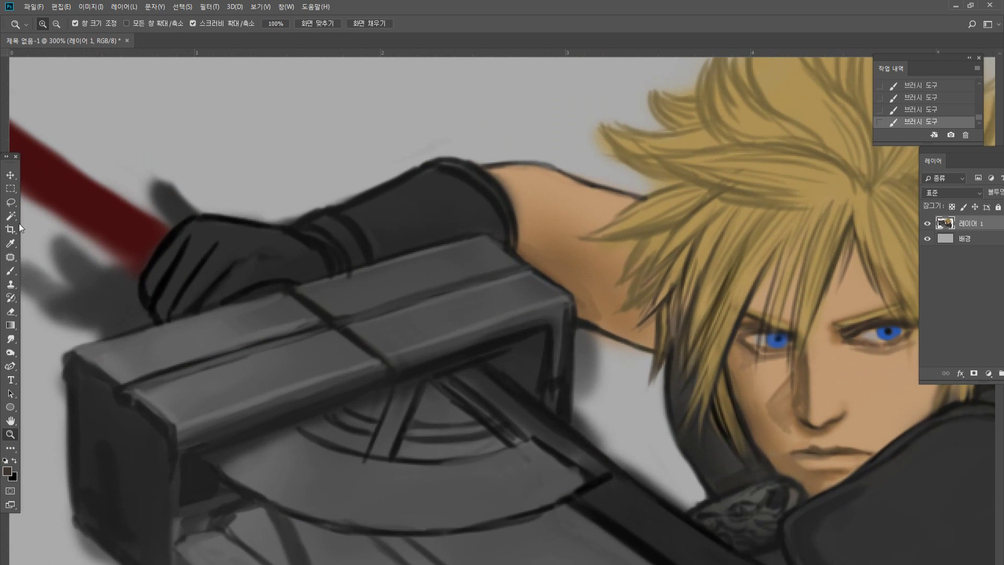
click(11, 420)
drag(161, 261, 309, 295)
click(11, 271)
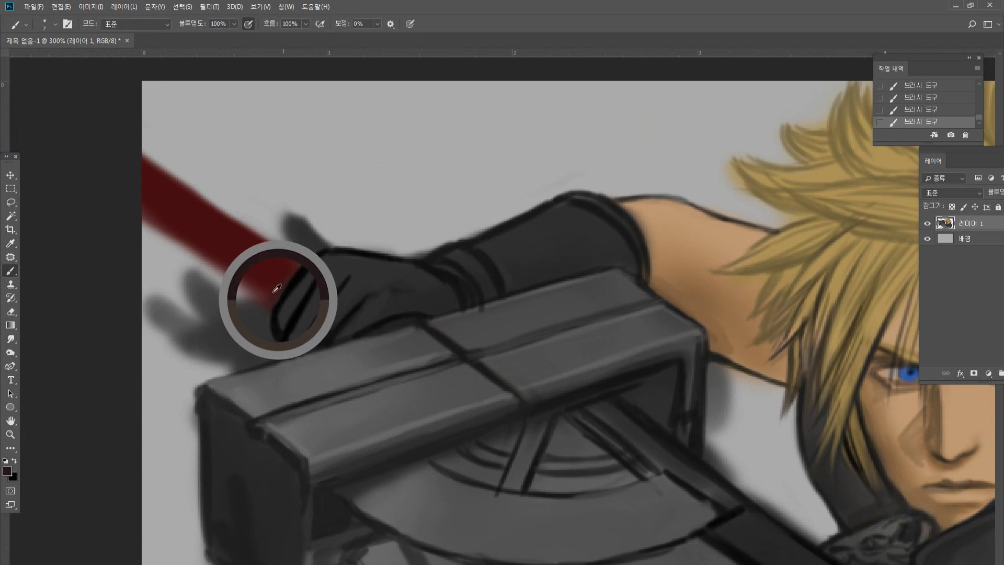
drag(137, 217, 214, 266)
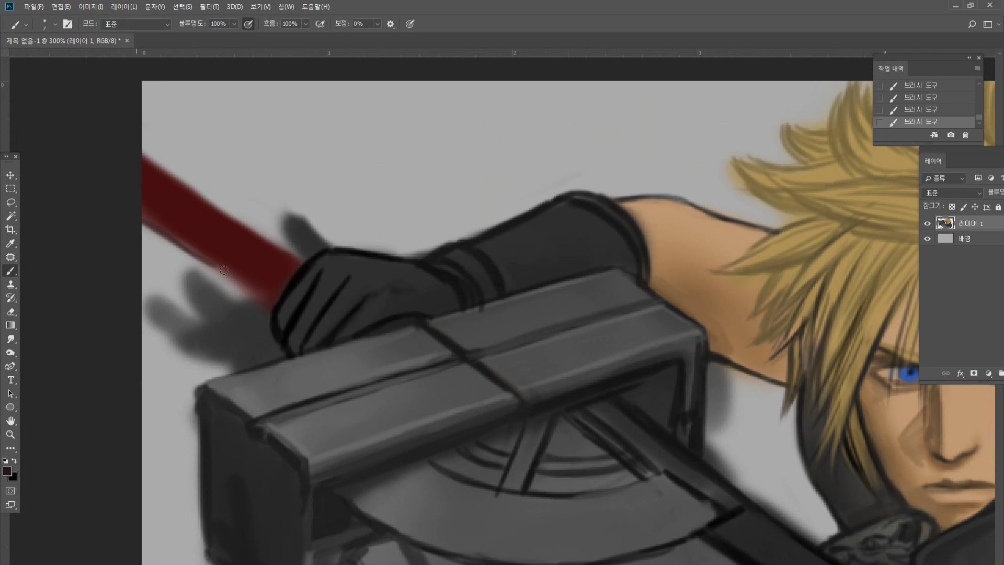
mouse_move(160, 233)
mouse_down()
mouse_move(265, 299)
mouse_move(128, 217)
mouse_move(132, 149)
mouse_move(223, 211)
mouse_up()
key(ctrl+z)
Outline the upper edge of the red handle in sampled black and thin the line with sampled red.
alt+click(302, 271)
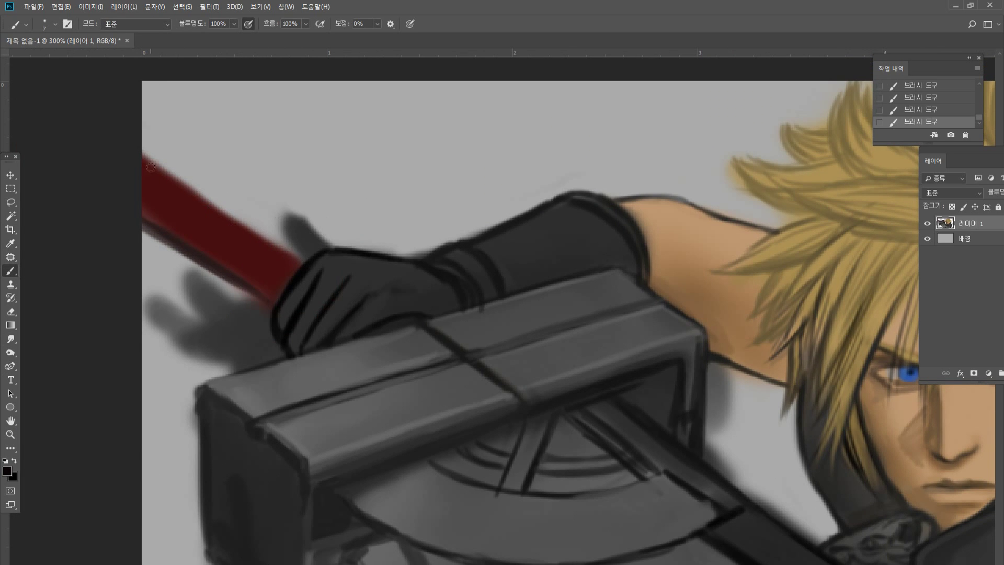
drag(150, 167, 268, 247)
drag(225, 212, 281, 253)
drag(197, 197, 295, 257)
alt+click(191, 208)
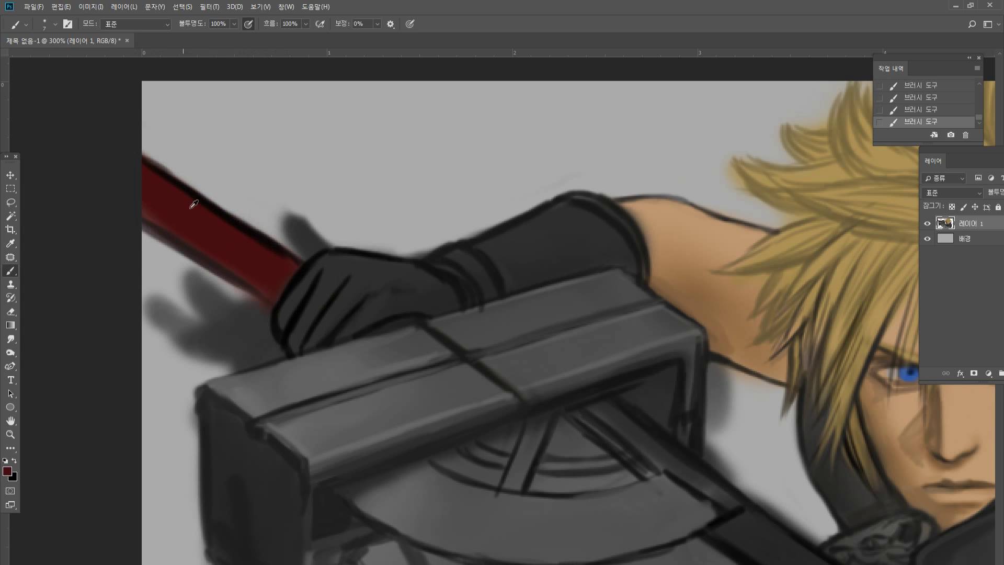
drag(216, 214, 266, 244)
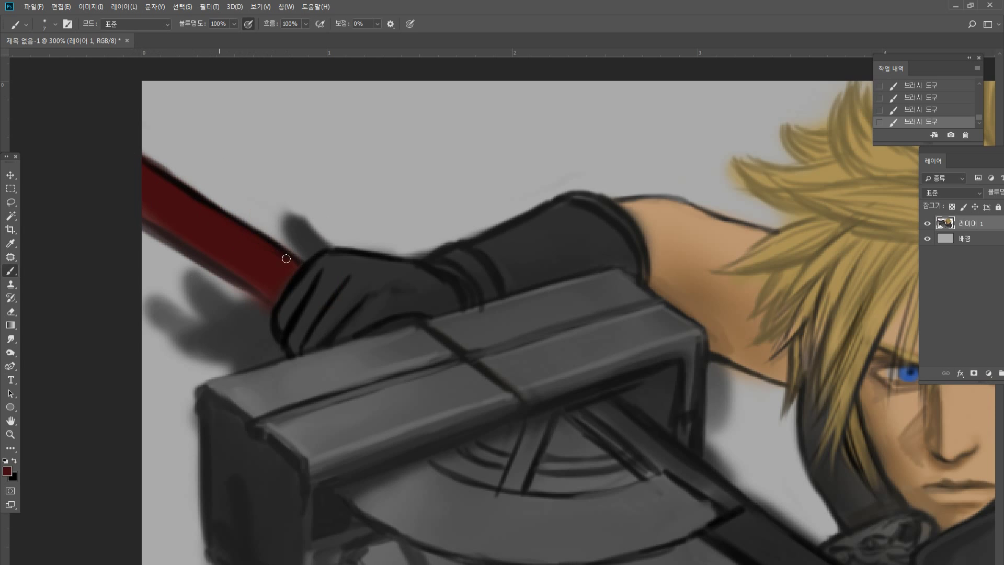
Strengthen the black outline along the handle's lower edge and even out its inner side with sampled red.
alt+click(316, 257)
alt+click(188, 218)
alt+click(296, 286)
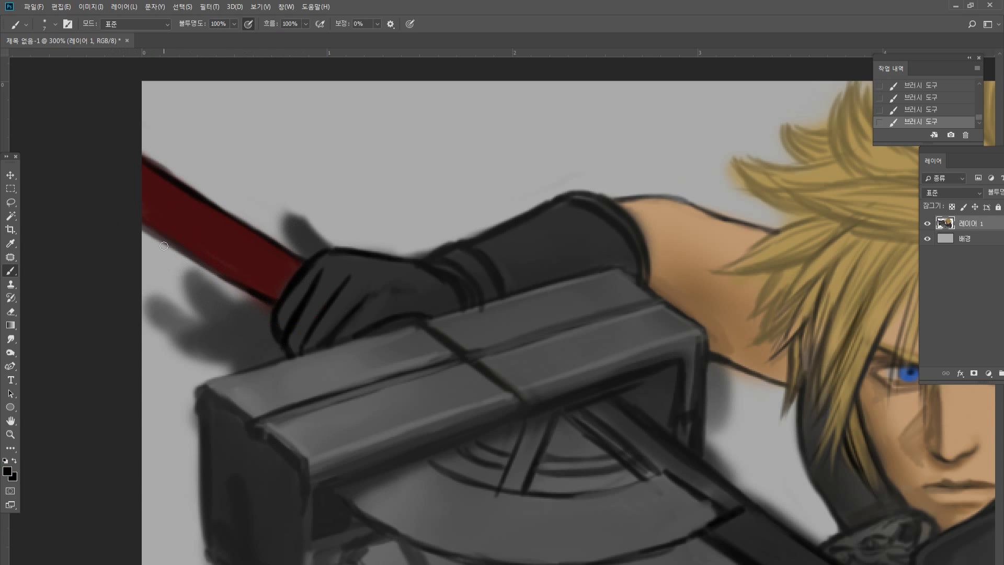
drag(164, 246, 255, 291)
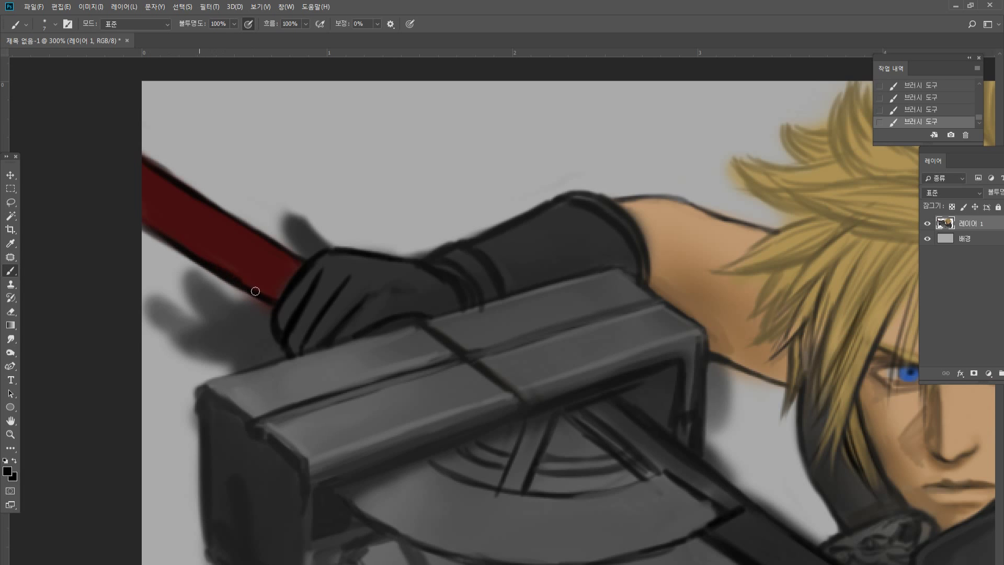
alt+click(200, 241)
drag(194, 249, 243, 276)
Erase the blurry spill outside the handle's upper edge near the canvas border.
click(11, 311)
drag(207, 187, 144, 153)
drag(195, 181, 148, 157)
drag(203, 183, 147, 159)
drag(200, 187, 144, 157)
drag(193, 178, 148, 158)
drag(209, 193, 152, 161)
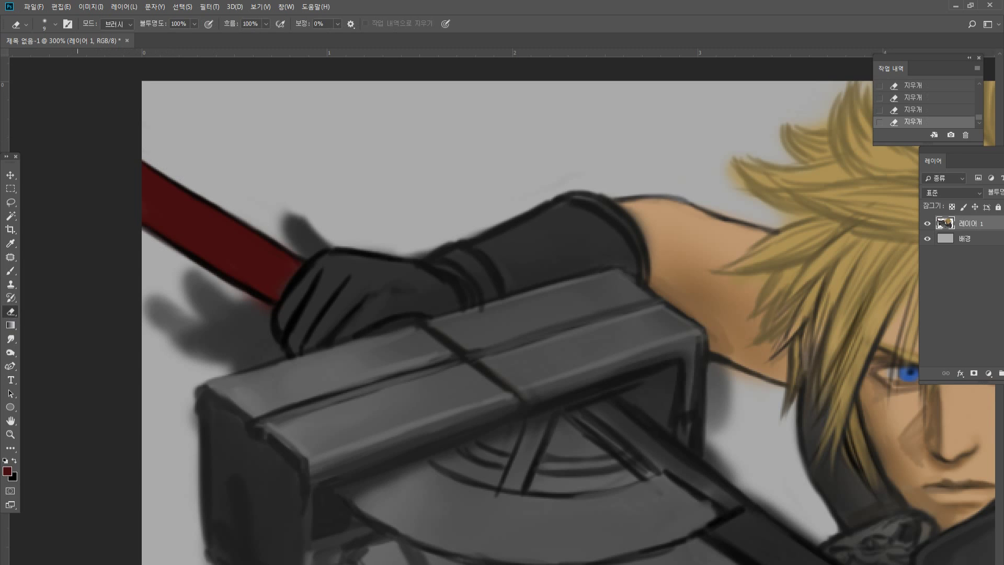
Erase the spill beneath the handle's lower edge and redraw its outline in sampled black.
drag(245, 298, 170, 259)
key(ctrl+z)
mouse_move(240, 293)
mouse_down()
mouse_move(169, 247)
mouse_move(268, 304)
mouse_move(163, 245)
mouse_up()
key(b)
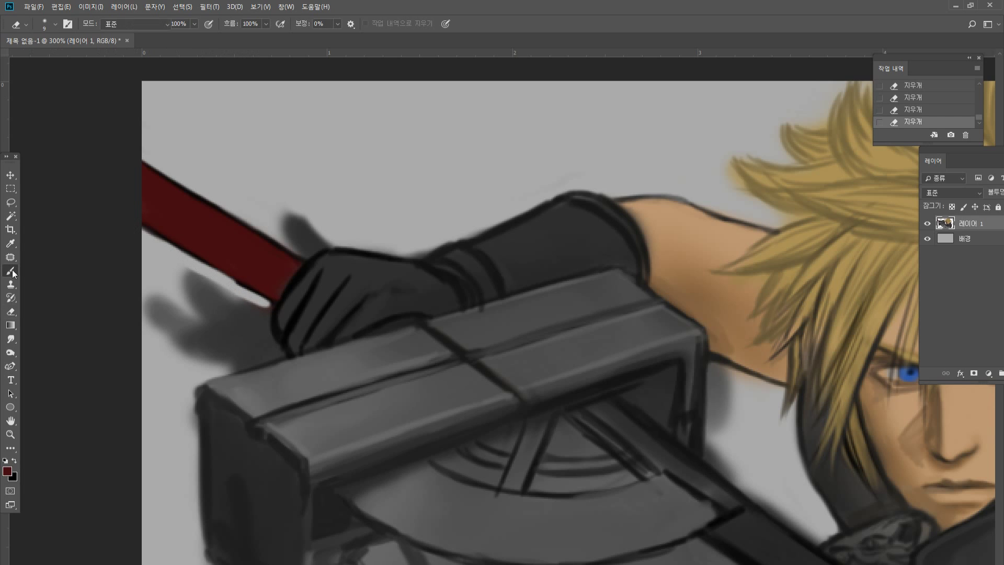
alt+click(280, 296)
drag(151, 234, 272, 305)
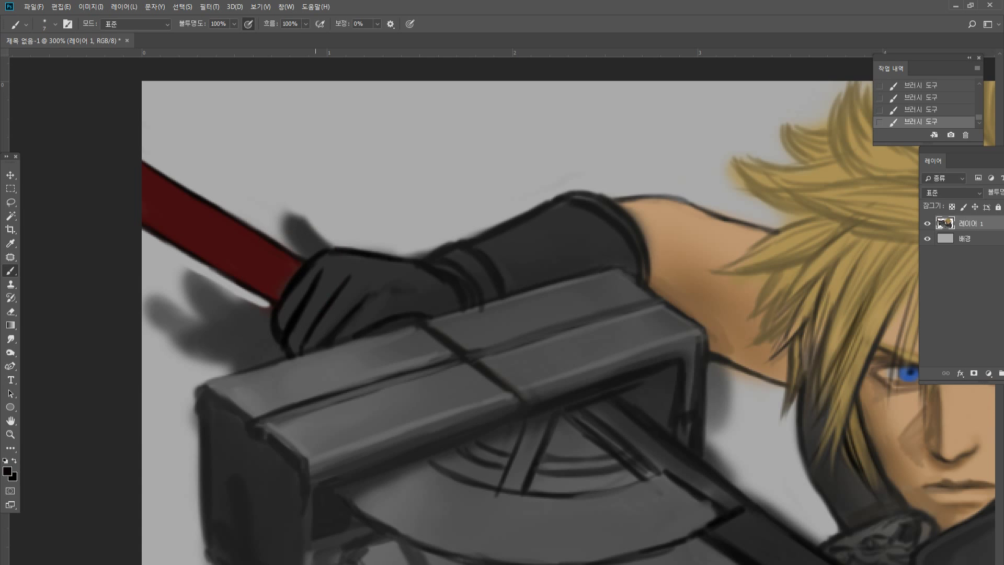
Widen the raised thumb above the gloved hand with sampled glove grey.
alt+click(314, 274)
alt+click(345, 244)
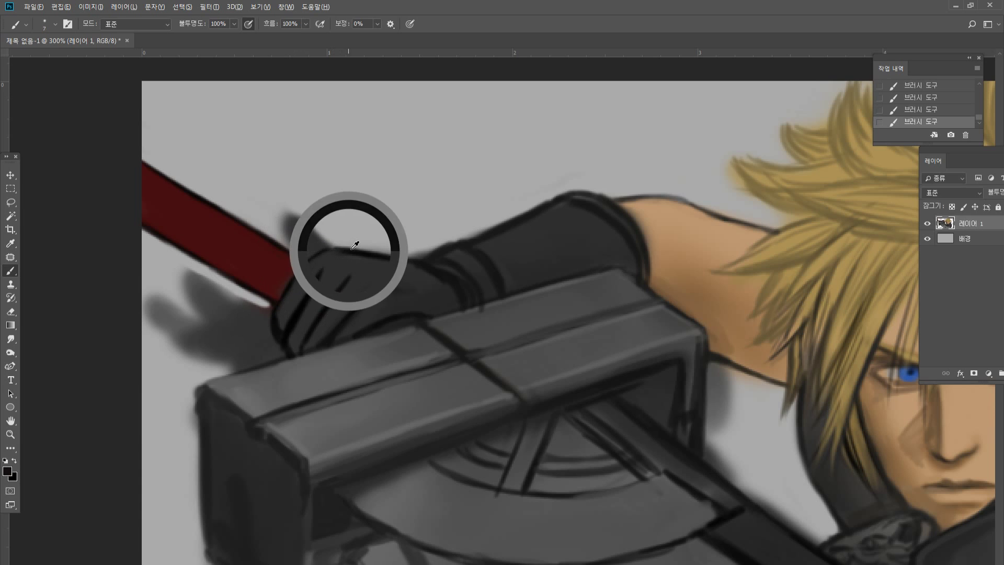
alt+click(304, 226)
mouse_move(306, 213)
mouse_down()
mouse_move(327, 234)
mouse_move(296, 218)
mouse_move(321, 229)
mouse_up()
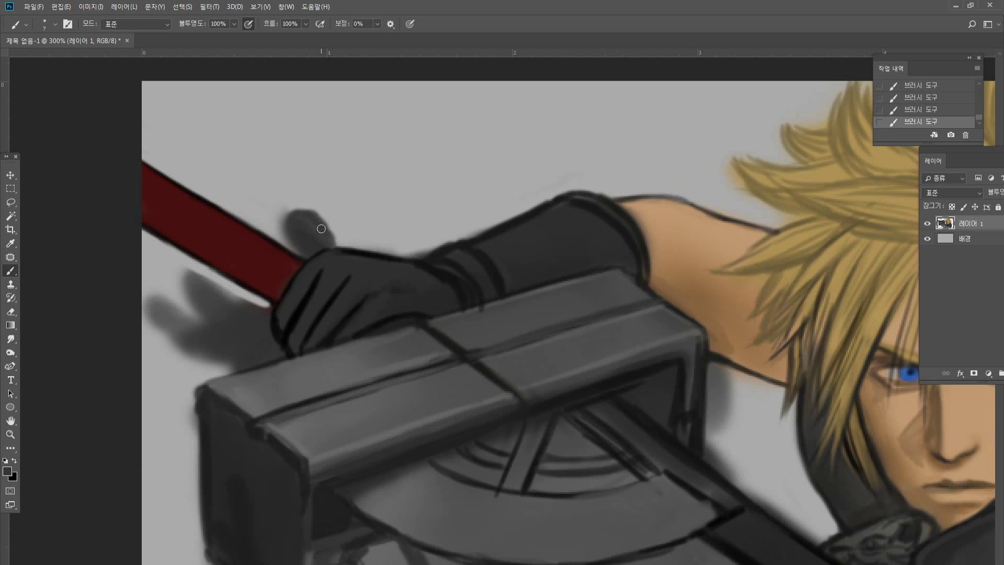
alt+click(343, 249)
Set the foreground colour to black (000000) and outline the raised thumb and the glove's upper edge to the wrist.
double_click(13, 434)
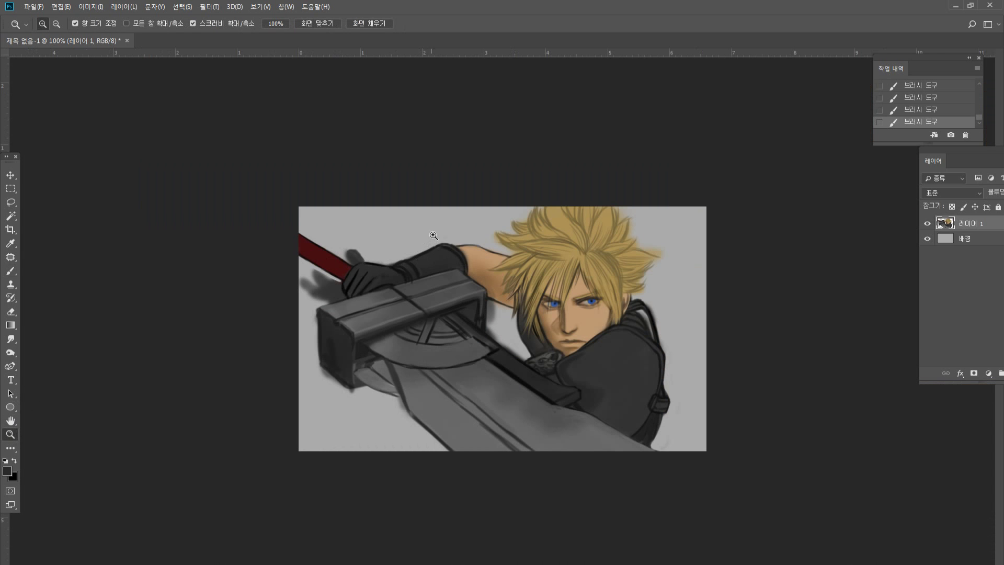
click(433, 235)
click(226, 152)
click(230, 141)
click(251, 152)
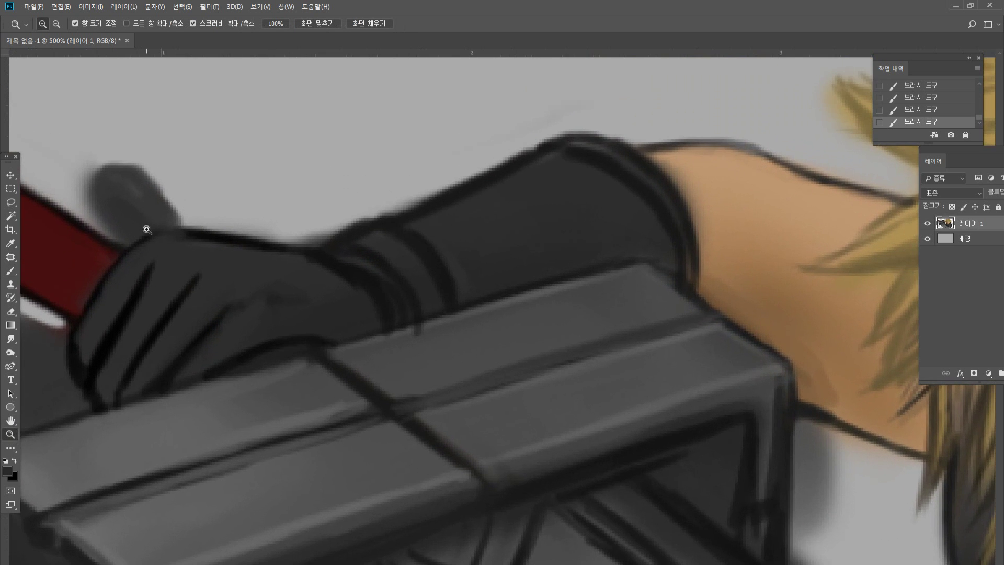
click(8, 471)
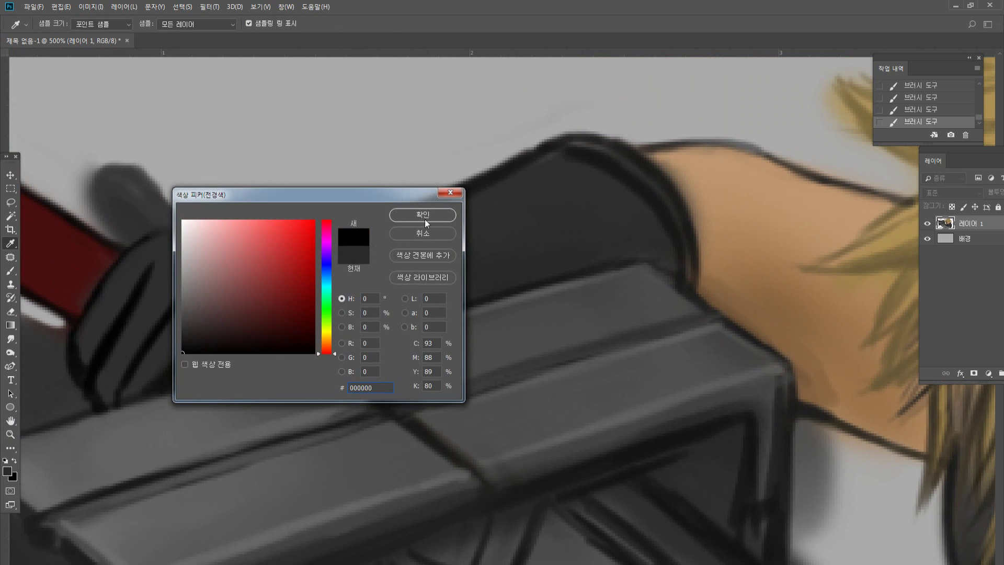
click(426, 218)
key(b)
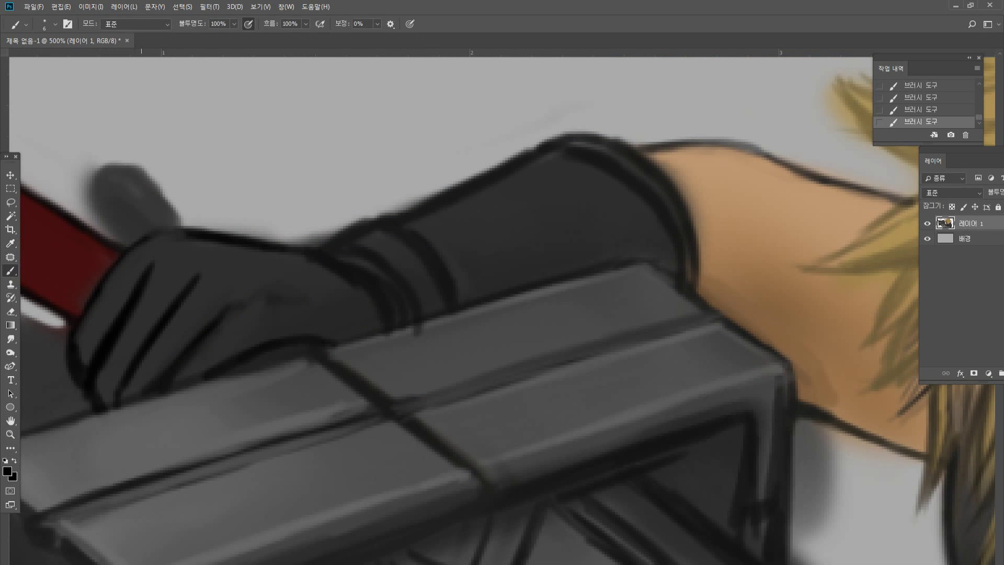
key(])
mouse_move(102, 172)
mouse_down()
mouse_move(97, 195)
mouse_move(125, 245)
mouse_move(114, 164)
mouse_move(149, 172)
mouse_move(183, 234)
mouse_up()
mouse_move(142, 172)
mouse_down()
mouse_move(184, 225)
mouse_move(177, 236)
mouse_move(272, 240)
mouse_move(414, 220)
mouse_up()
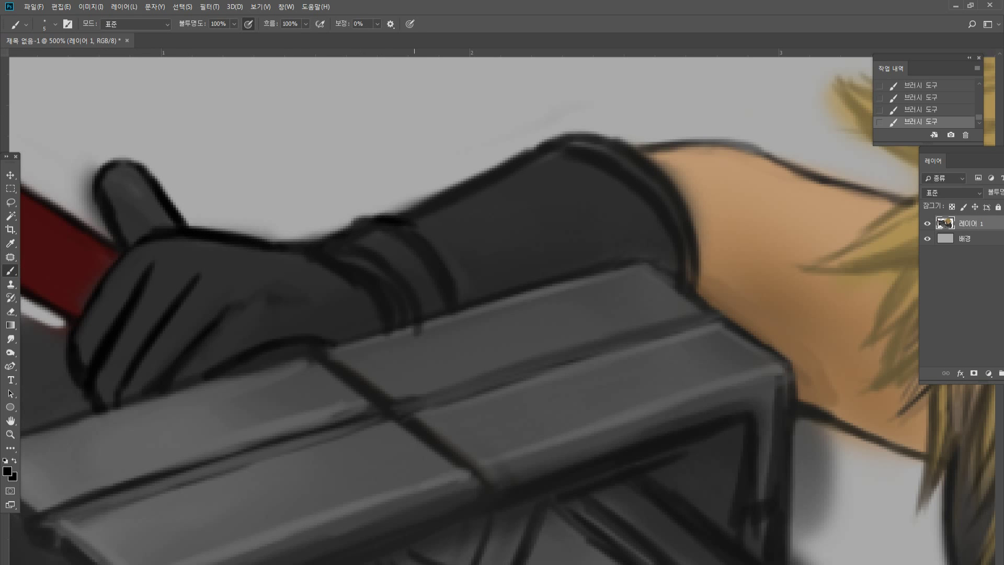
Erase the soft grey spill along the outer side of the raised thumb.
click(10, 311)
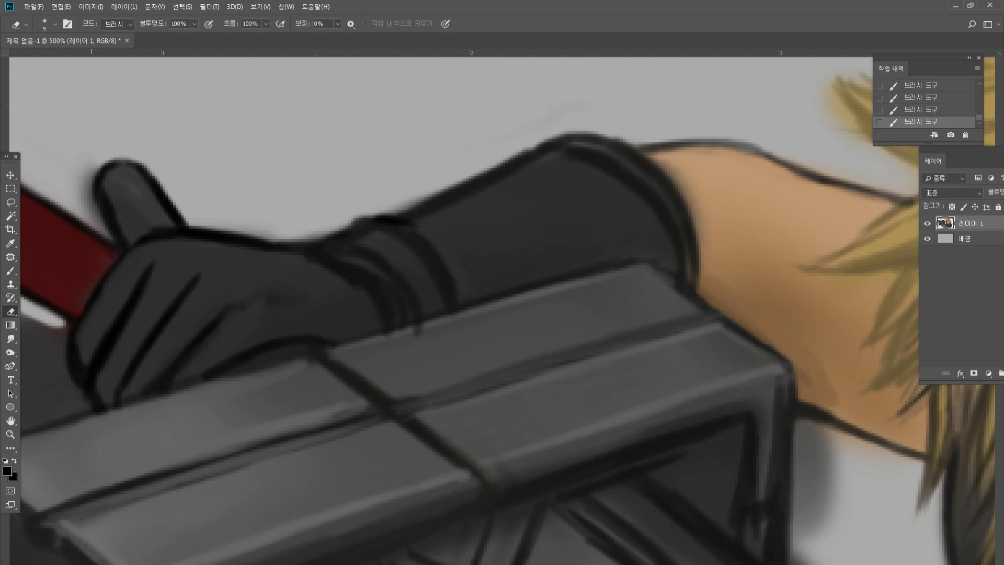
drag(90, 163, 84, 197)
drag(87, 166, 88, 204)
mouse_move(88, 203)
mouse_down()
mouse_move(105, 232)
mouse_move(90, 203)
mouse_up()
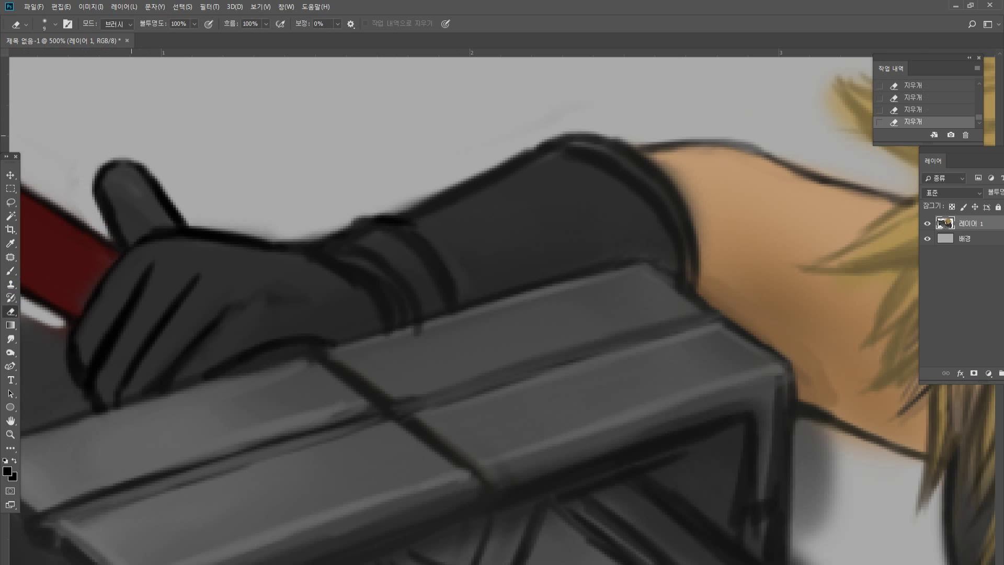
Outline the extended finger below the red handle in black, from the glove around the fingertip to the guard.
double_click(14, 435)
click(305, 261)
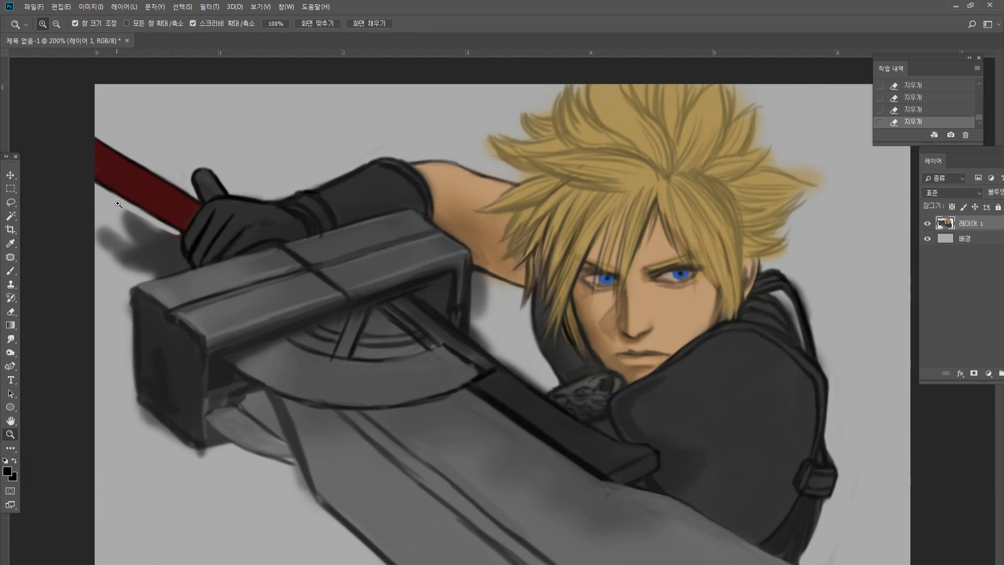
click(118, 203)
click(111, 232)
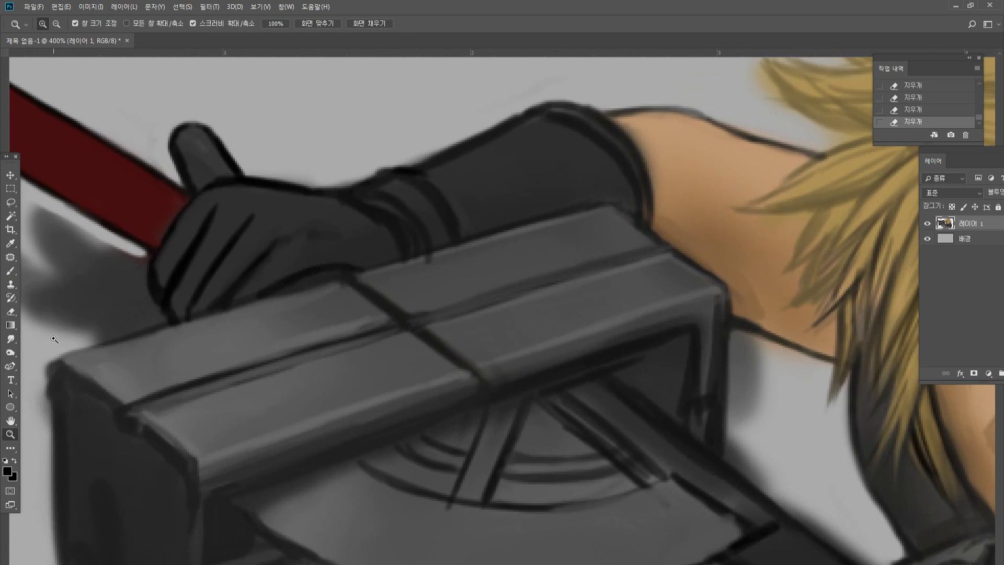
click(10, 421)
drag(244, 296, 408, 293)
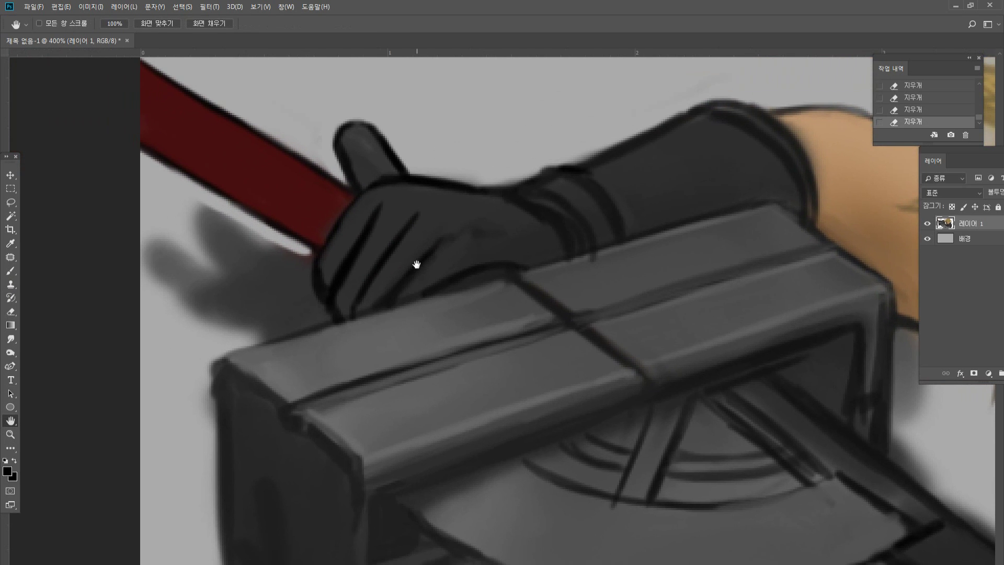
click(10, 270)
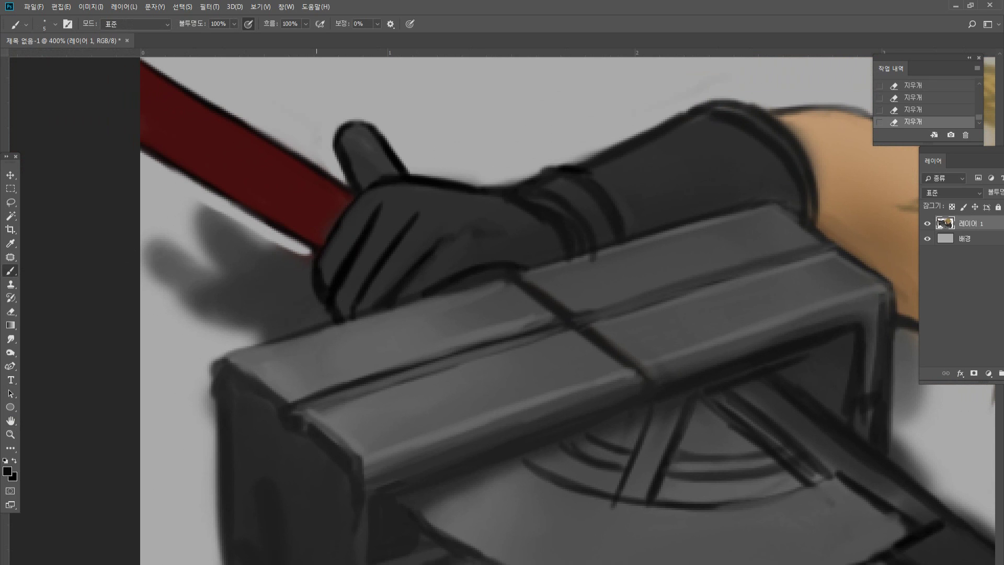
mouse_move(319, 253)
mouse_down()
mouse_move(139, 289)
mouse_move(155, 281)
mouse_move(146, 317)
mouse_move(164, 322)
mouse_move(149, 314)
mouse_move(205, 318)
mouse_move(232, 328)
mouse_move(170, 322)
mouse_move(231, 333)
mouse_move(295, 325)
mouse_up()
mouse_move(220, 333)
mouse_down()
mouse_move(272, 338)
mouse_move(200, 325)
mouse_up()
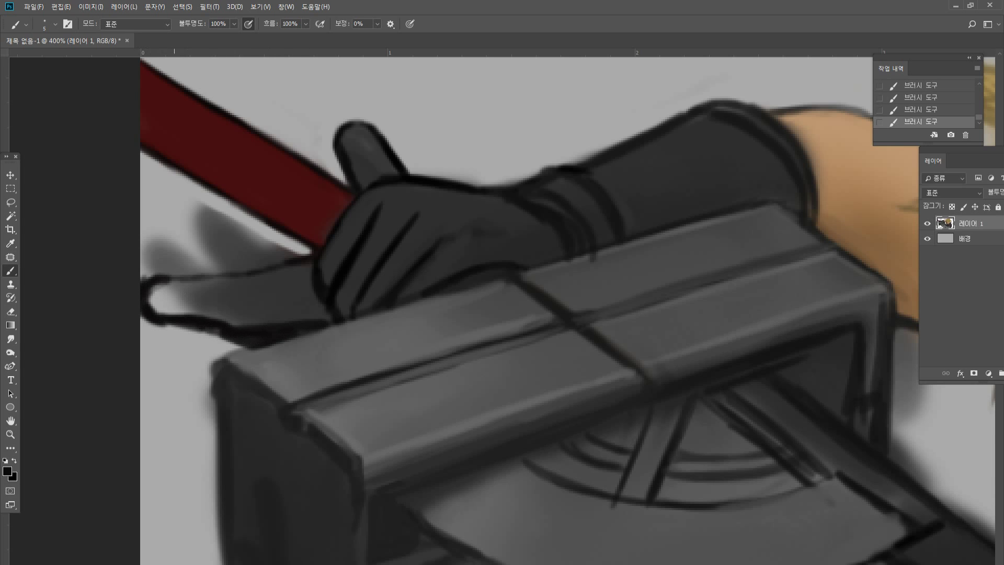
Draw the dividing line between the extended fingers and fill the lower finger with glove grey.
drag(147, 285, 319, 290)
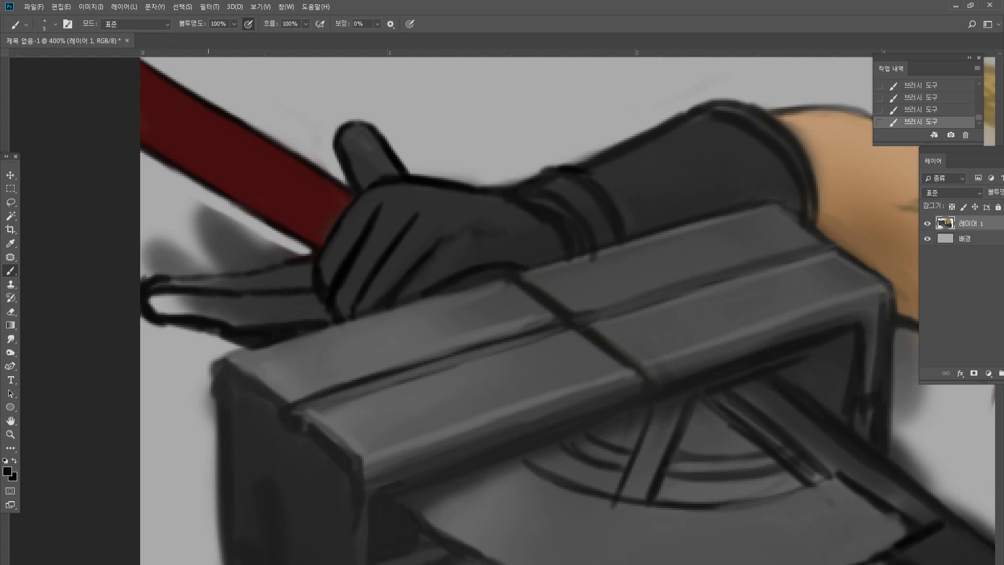
drag(189, 277, 217, 278)
drag(153, 279, 313, 261)
mouse_move(226, 316)
mouse_down()
mouse_move(154, 305)
mouse_move(156, 295)
mouse_move(154, 310)
mouse_move(202, 298)
mouse_move(150, 307)
mouse_move(279, 323)
mouse_up()
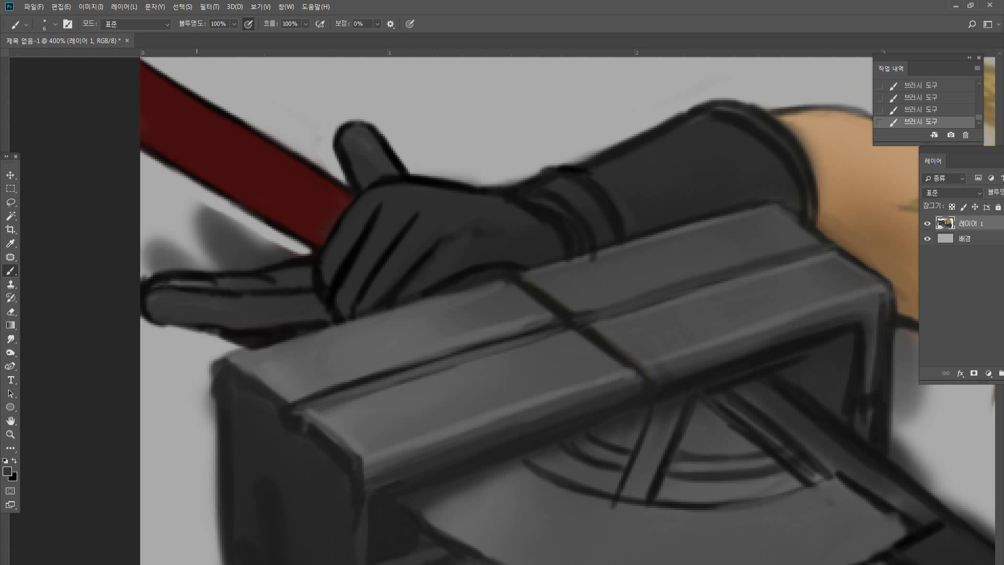
Nudge the painted character layer a short distance to the right.
double_click(11, 436)
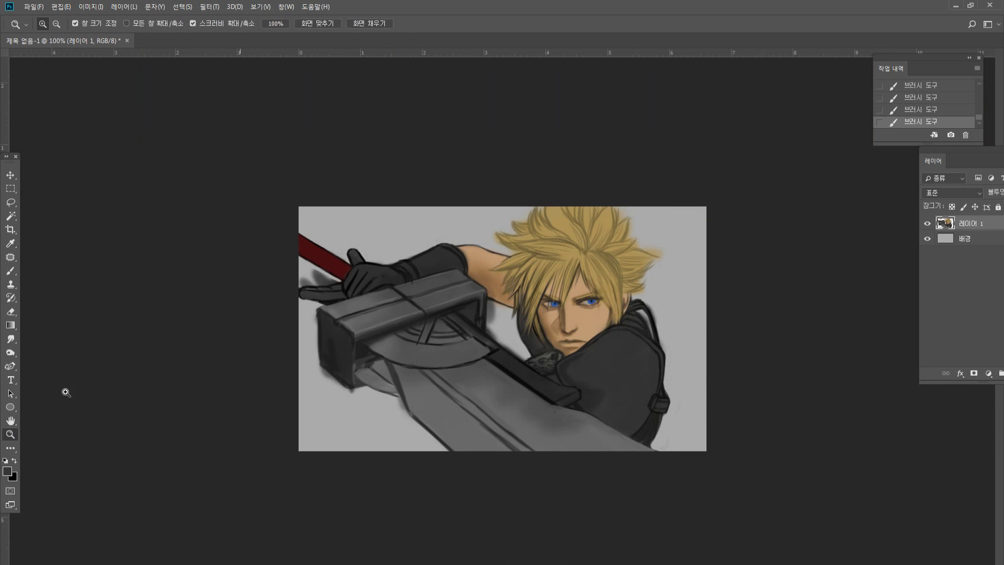
click(10, 175)
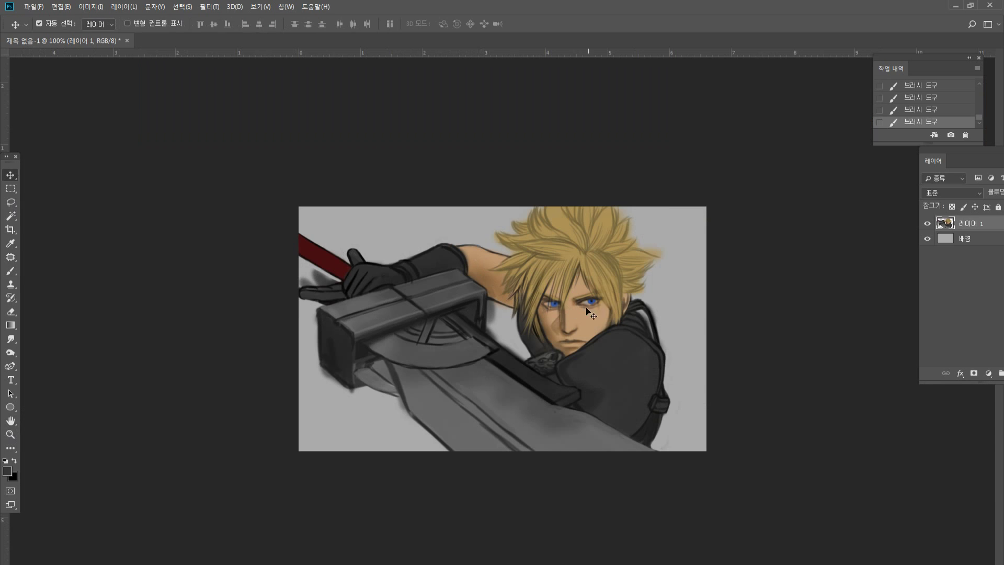
key(Right)
key(Right)
key(Right)
key(Right)
key(Right)
key(Right)
key(Right)
key(Right)
key(Right)
key(Right)
key(Right)
key(Right)
key(Right)
key(Right)
key(Right)
key(Right)
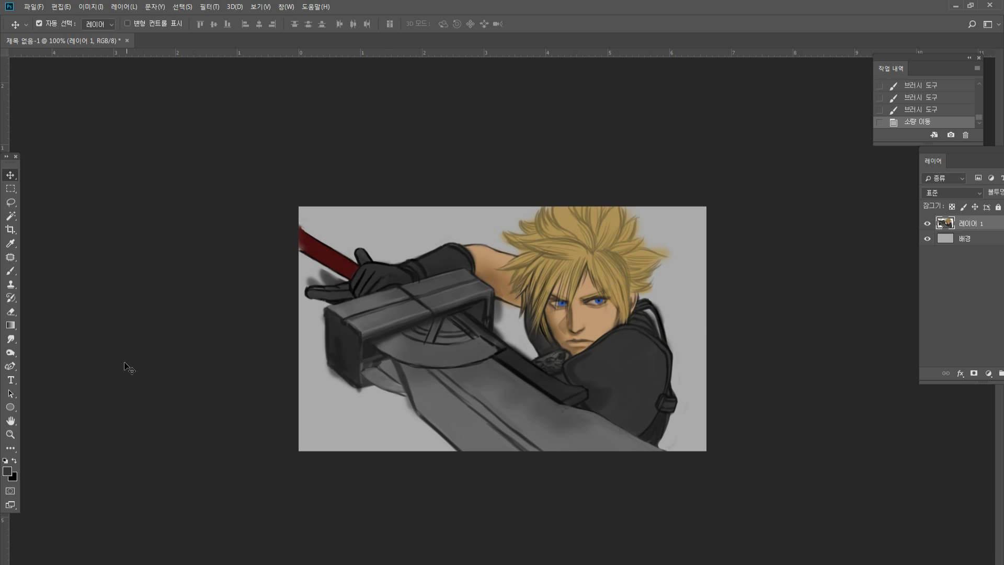
Extend the red handle's fill and its dark lower outline to the canvas edge.
key(z)
key(ctrl+plus)
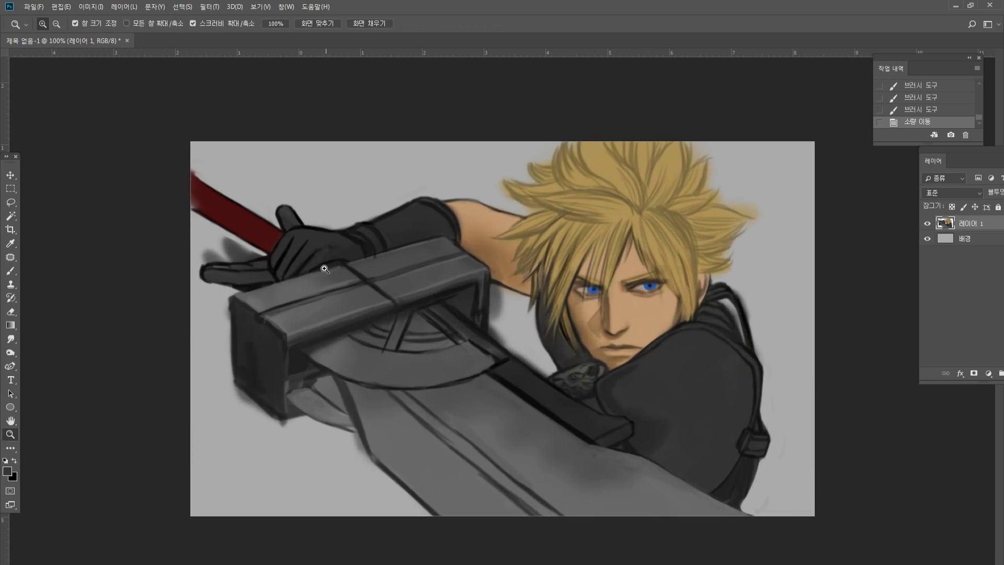
click(71, 157)
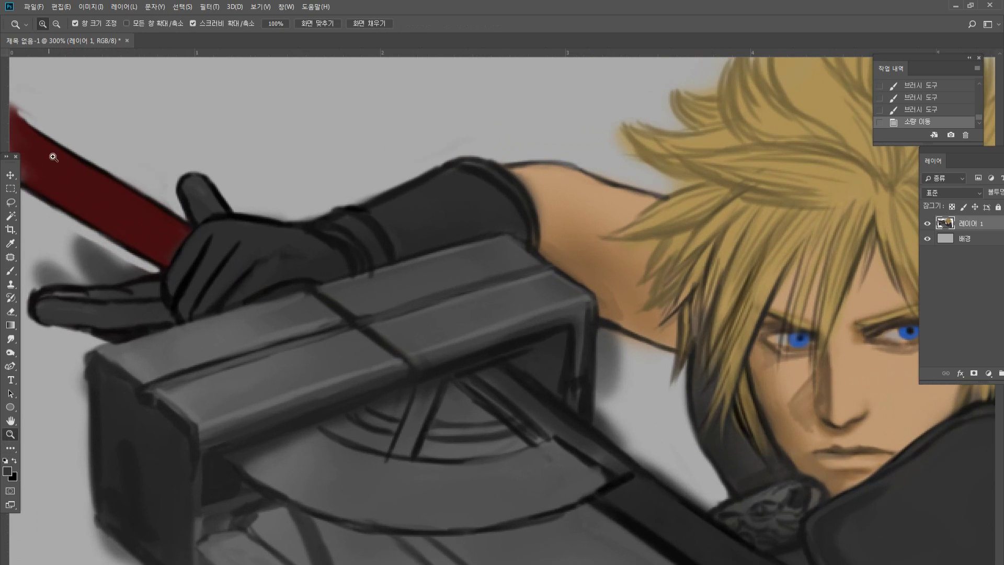
click(54, 158)
click(10, 422)
drag(194, 271, 335, 295)
click(9, 273)
alt+click(183, 204)
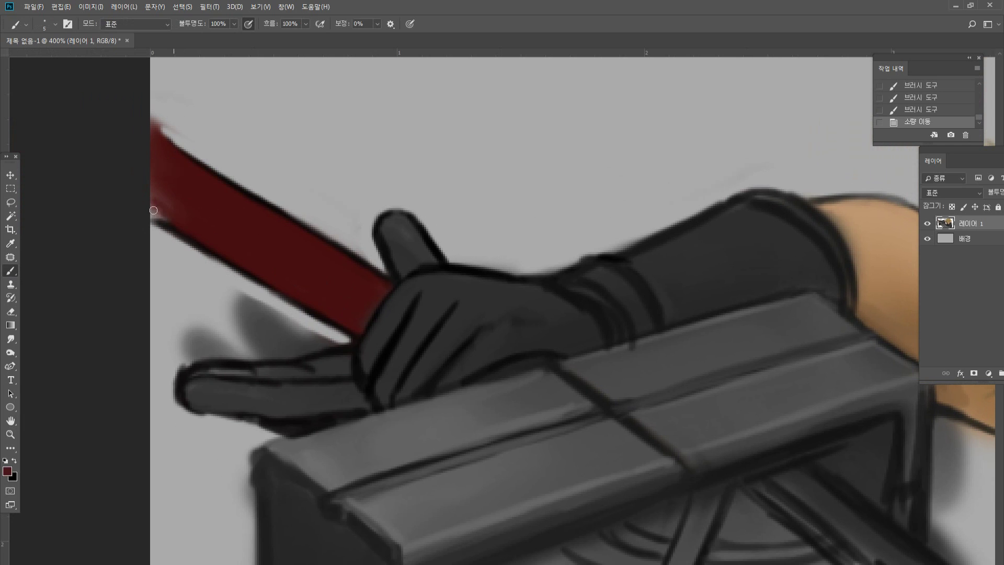
mouse_move(155, 193)
mouse_down()
mouse_move(172, 211)
mouse_move(148, 216)
mouse_up()
drag(161, 225, 146, 215)
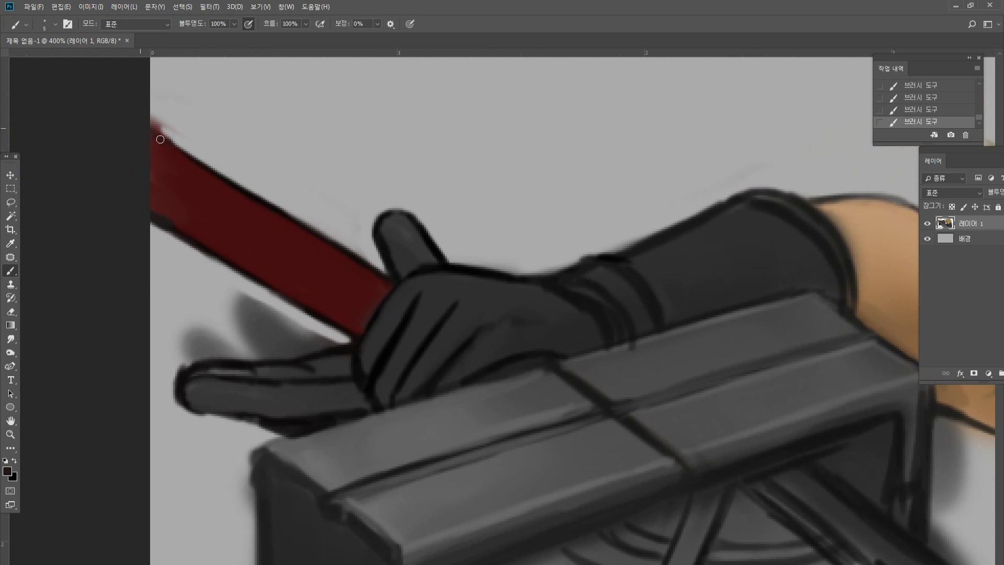
Draw the black upper outline at the handle's outer end and erase the red spill above it.
drag(160, 139, 190, 155)
click(11, 312)
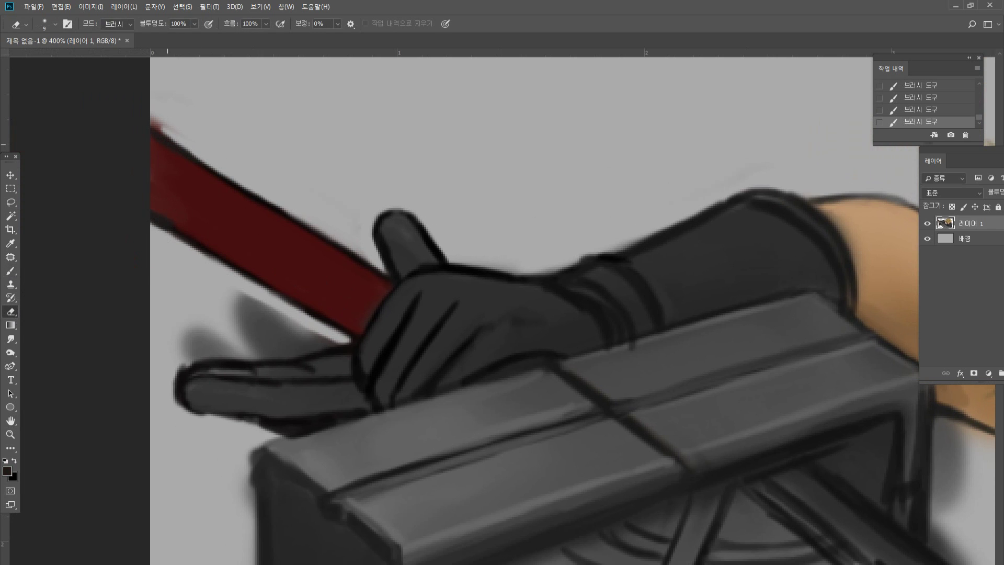
drag(157, 119, 148, 116)
Touch up the upper extended finger with glove grey and outline the outermost fingertip behind it in black.
click(10, 271)
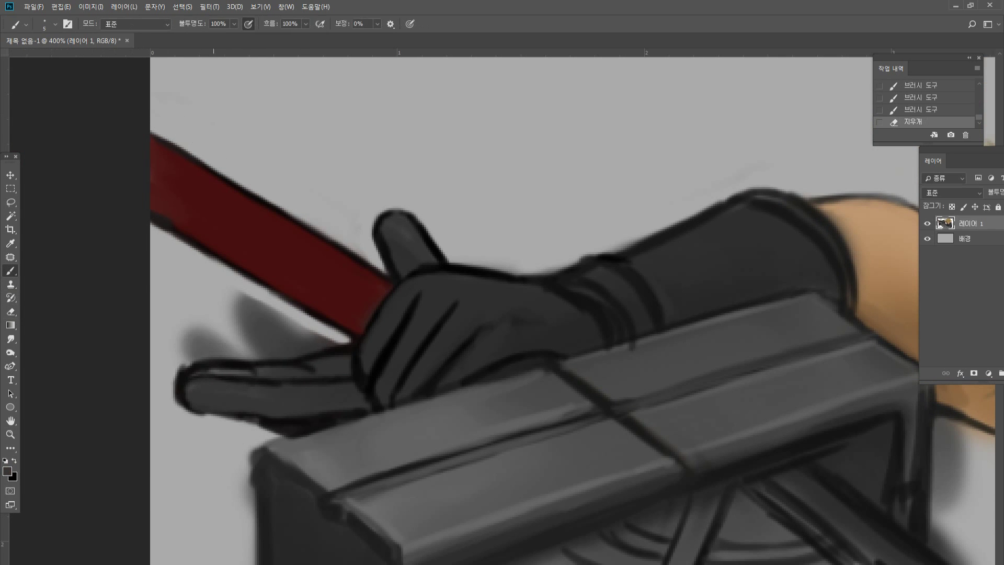
drag(212, 371, 240, 370)
drag(225, 369, 253, 371)
alt+click(351, 345)
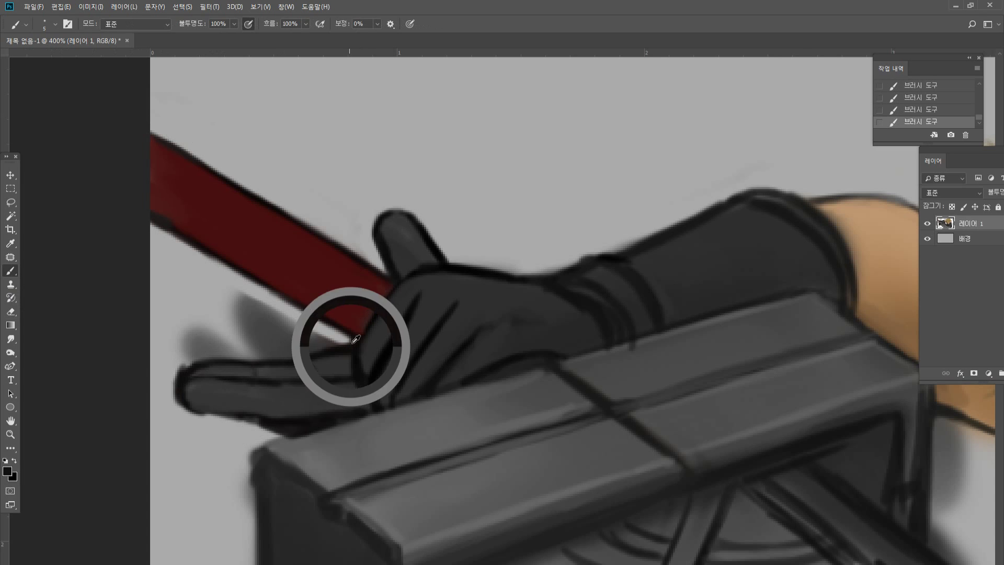
mouse_move(187, 362)
mouse_down()
mouse_move(189, 330)
mouse_move(206, 326)
mouse_move(255, 357)
mouse_move(210, 340)
mouse_move(247, 356)
mouse_up()
mouse_move(193, 334)
mouse_down()
mouse_move(250, 357)
mouse_move(195, 365)
mouse_move(284, 358)
mouse_up()
alt+click(208, 368)
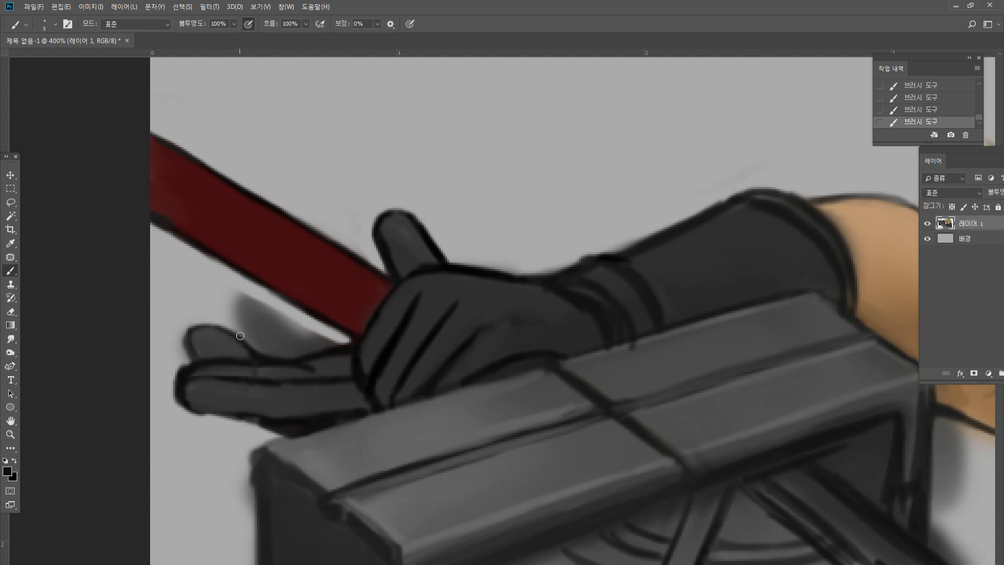
Outline the second fingertip and the small finger shape beside the palm in black, and thicken the outermost fingertip's contour.
mouse_move(240, 335)
mouse_down()
mouse_move(253, 315)
mouse_move(273, 320)
mouse_move(297, 352)
mouse_up()
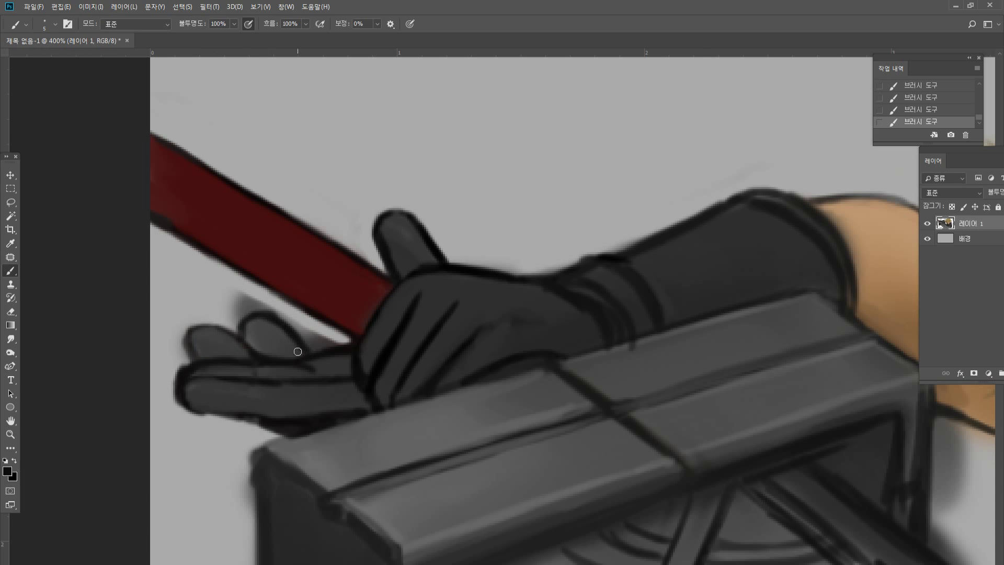
alt+click(250, 324)
alt+click(306, 352)
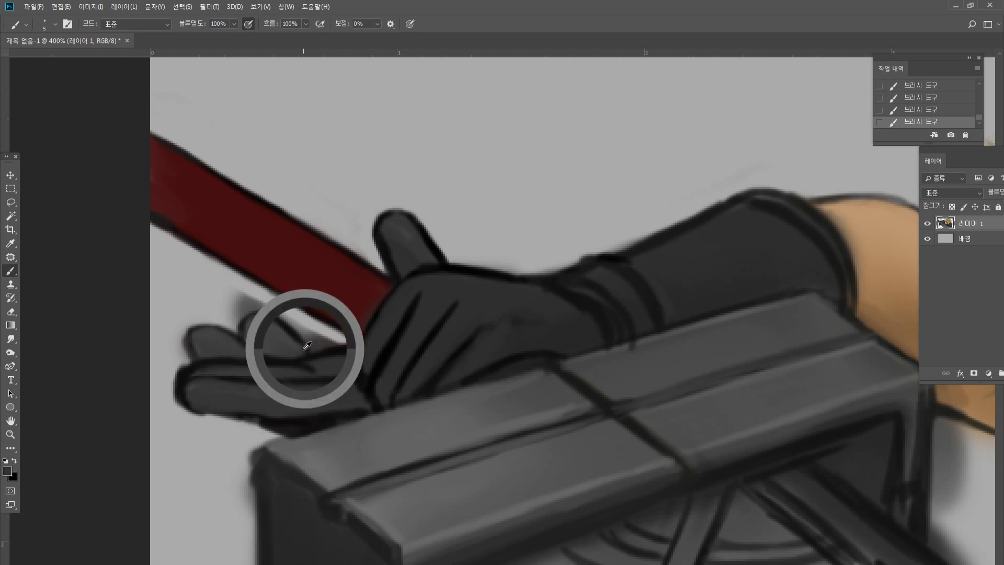
mouse_move(321, 336)
mouse_down()
mouse_move(313, 340)
mouse_move(350, 345)
mouse_up()
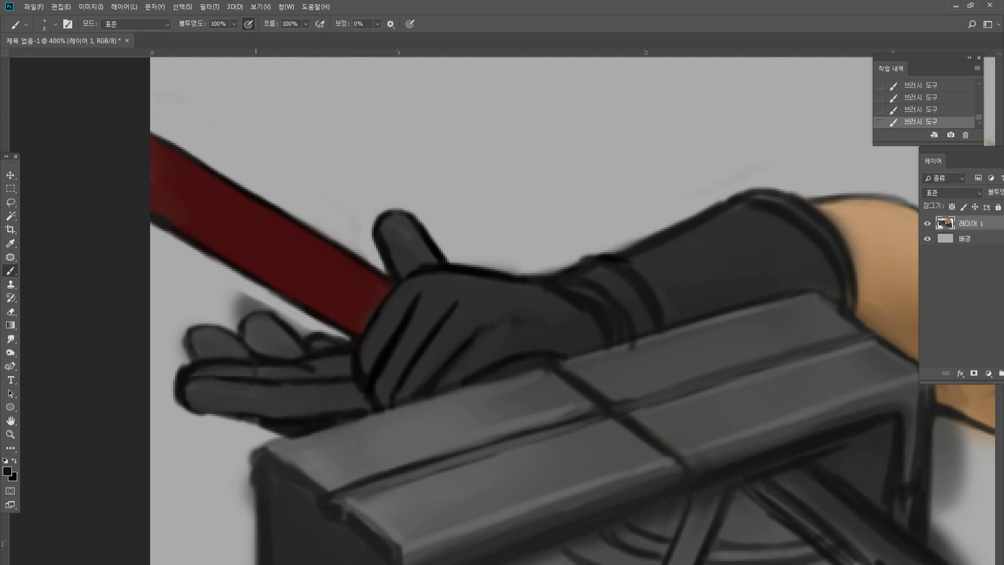
drag(264, 318, 287, 330)
mouse_move(193, 325)
mouse_down()
mouse_move(241, 341)
mouse_move(185, 351)
mouse_move(186, 365)
mouse_up()
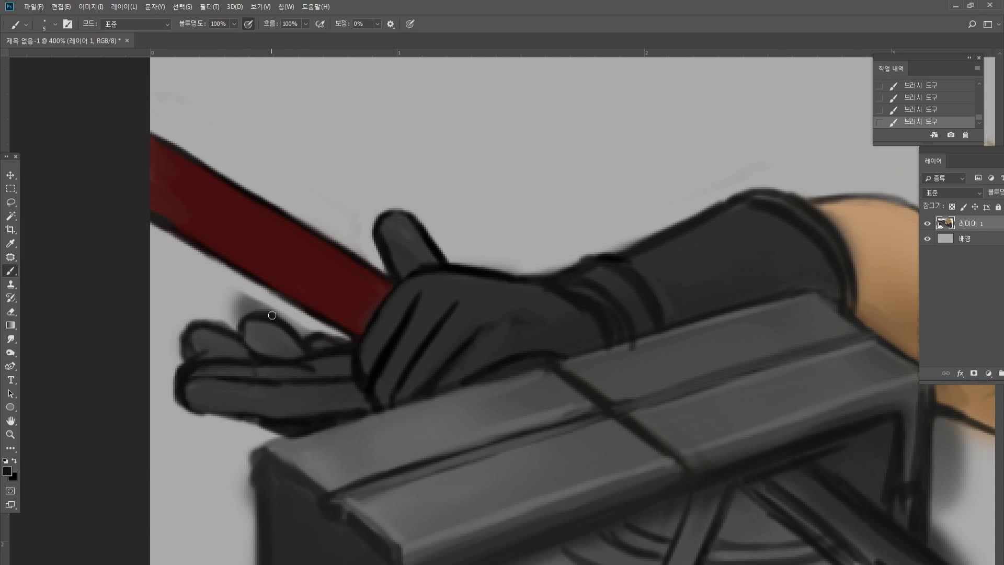
Lasso the extended fingers below the handle and use Liquify to stretch them outward toward the canvas edge.
key(l)
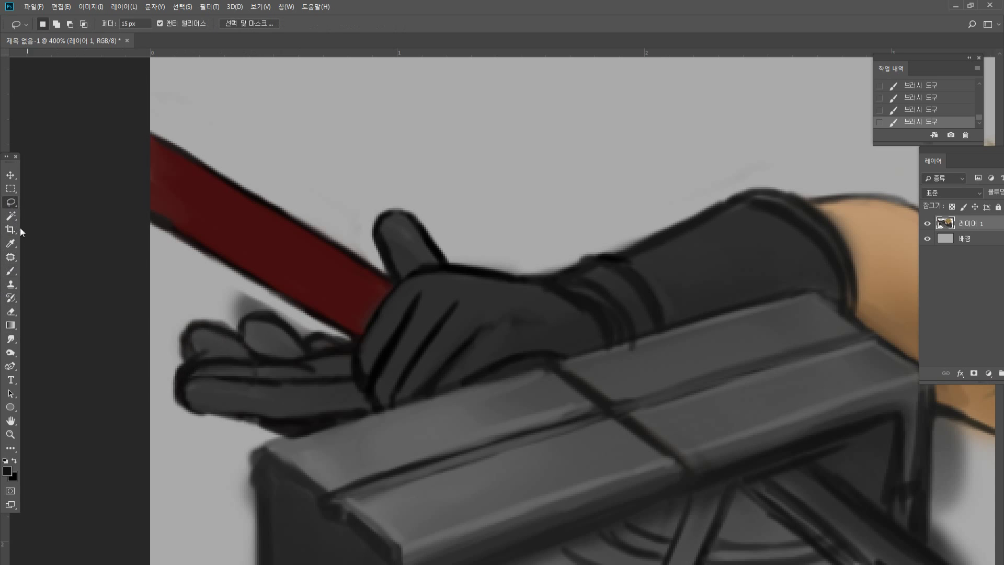
mouse_move(179, 296)
mouse_down()
mouse_move(331, 328)
mouse_move(338, 424)
mouse_move(110, 392)
mouse_move(171, 346)
mouse_up()
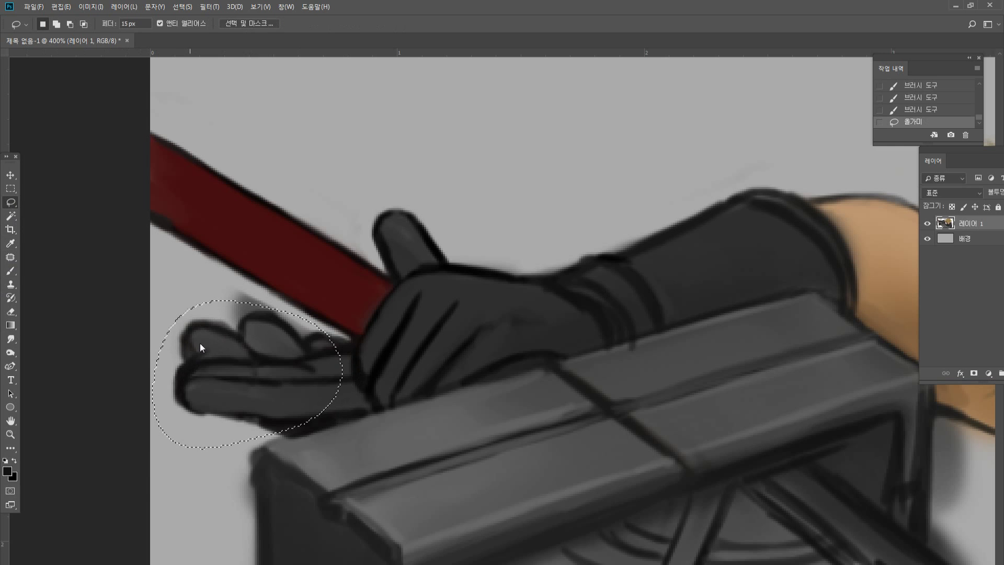
key(ctrl+shift+x)
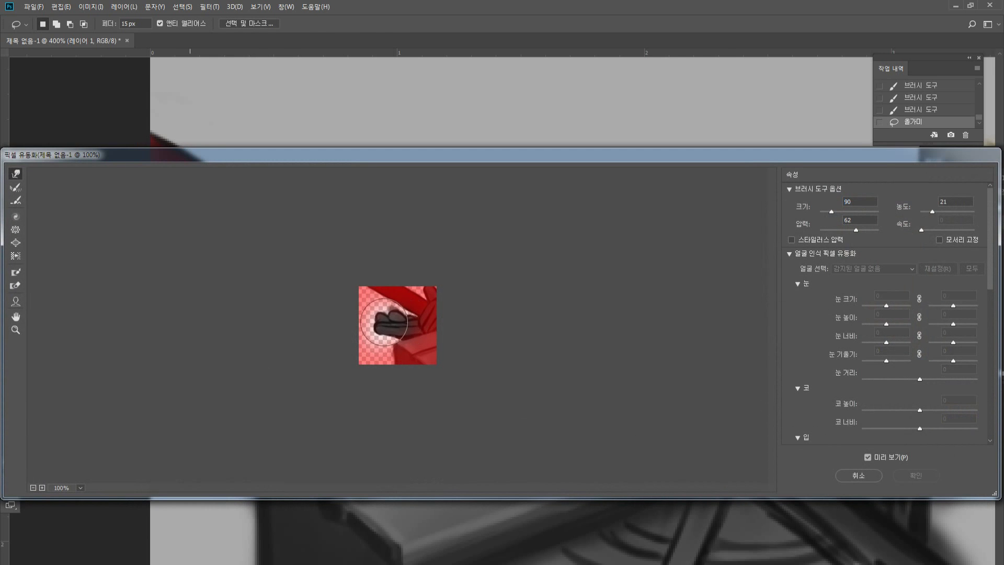
mouse_move(370, 326)
mouse_down()
mouse_move(362, 330)
mouse_move(382, 306)
mouse_up()
key(Return)
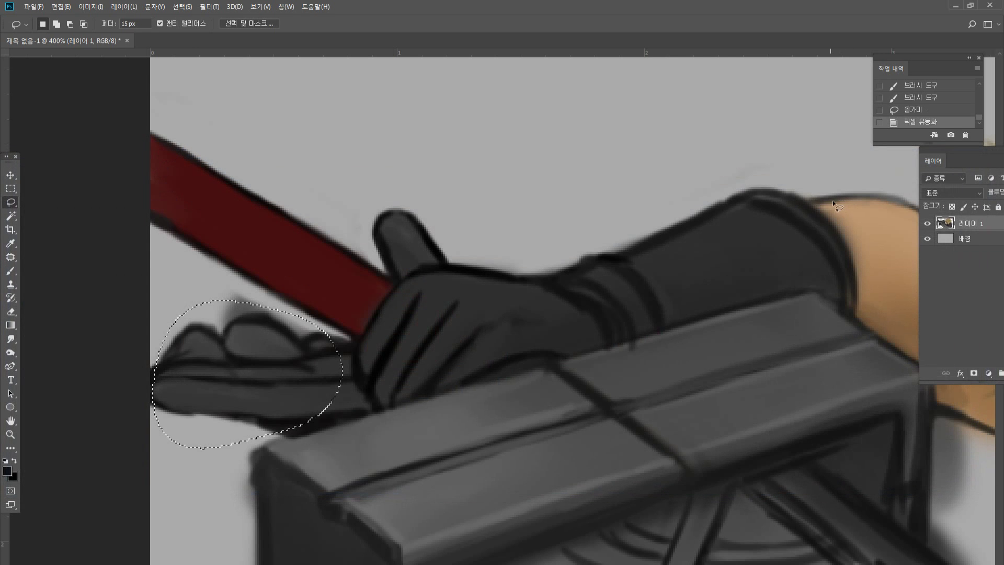
Shift a copy of the selected fingers slightly toward the palm and clear the selection.
key(ctrl+t)
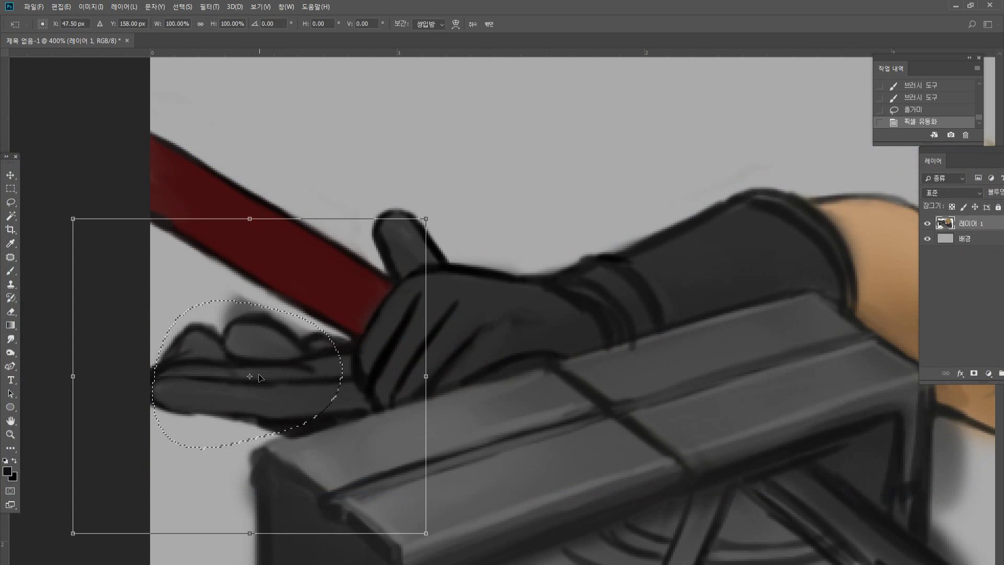
mouse_move(264, 366)
mouse_down()
mouse_move(274, 367)
mouse_move(263, 365)
mouse_up()
click(10, 175)
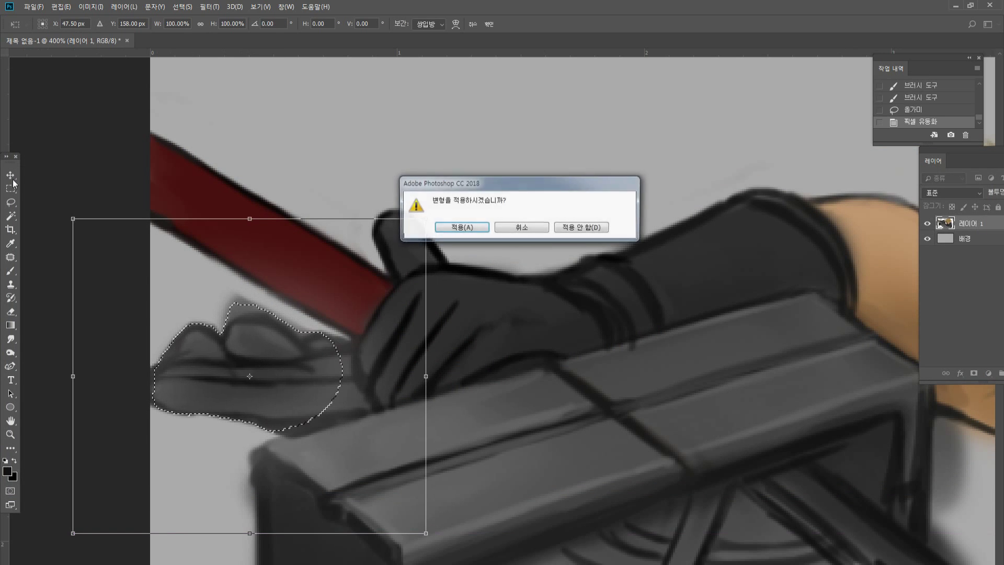
click(456, 229)
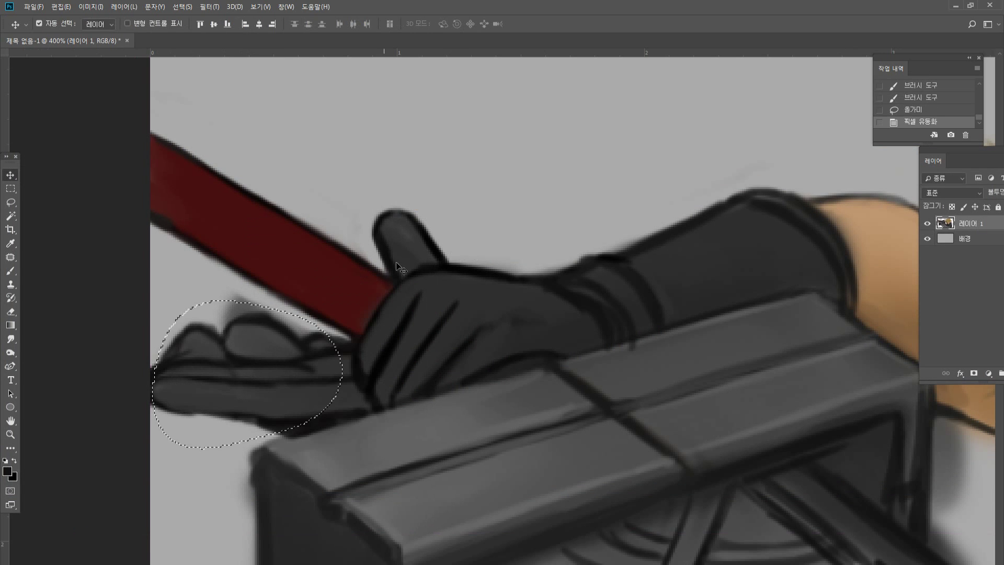
drag(270, 364, 275, 364)
key(ctrl+d)
Erase the soft grey spill around the stretched fingertips and above the second finger.
key(e)
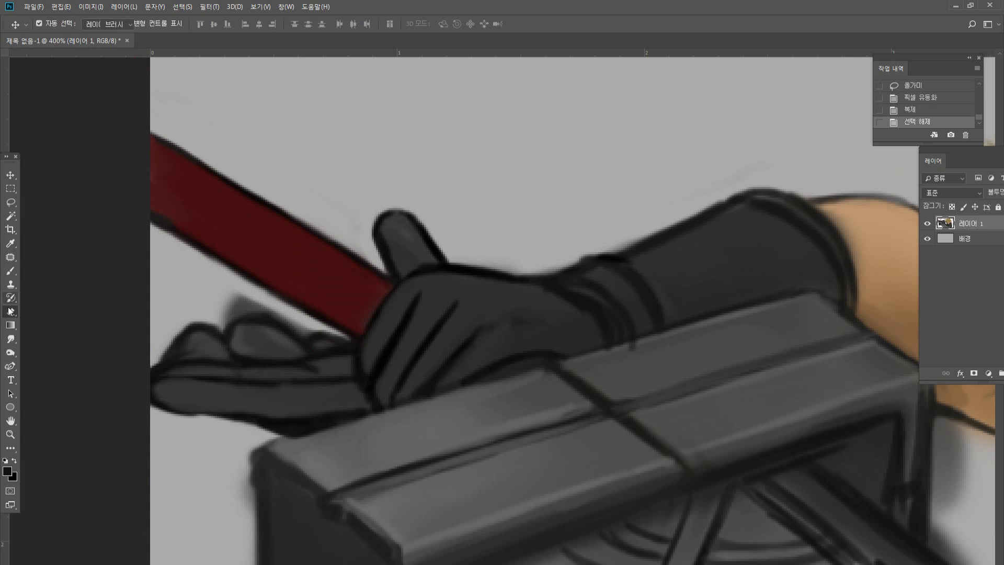
mouse_move(183, 320)
mouse_down()
mouse_move(222, 325)
mouse_move(167, 340)
mouse_move(136, 387)
mouse_up()
mouse_move(224, 319)
mouse_down()
mouse_move(255, 309)
mouse_move(312, 324)
mouse_move(251, 291)
mouse_up()
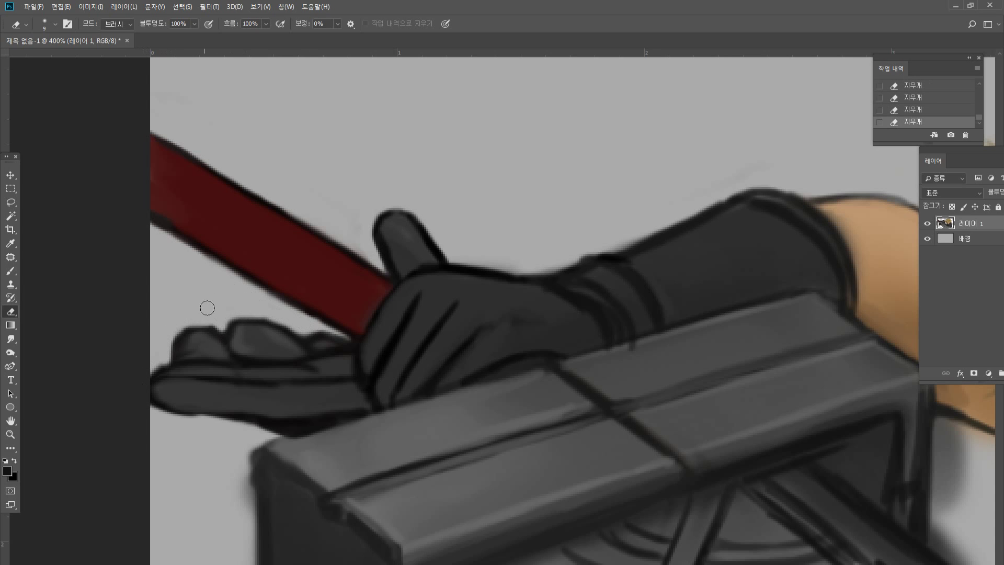
Nudge the whole painted character layer slightly to the right.
double_click(11, 435)
click(502, 271)
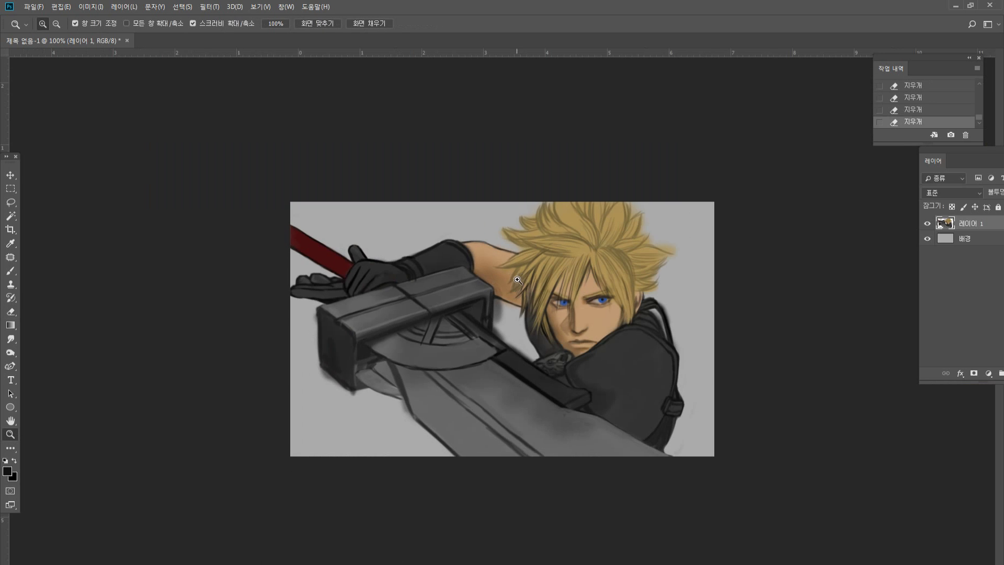
click(10, 176)
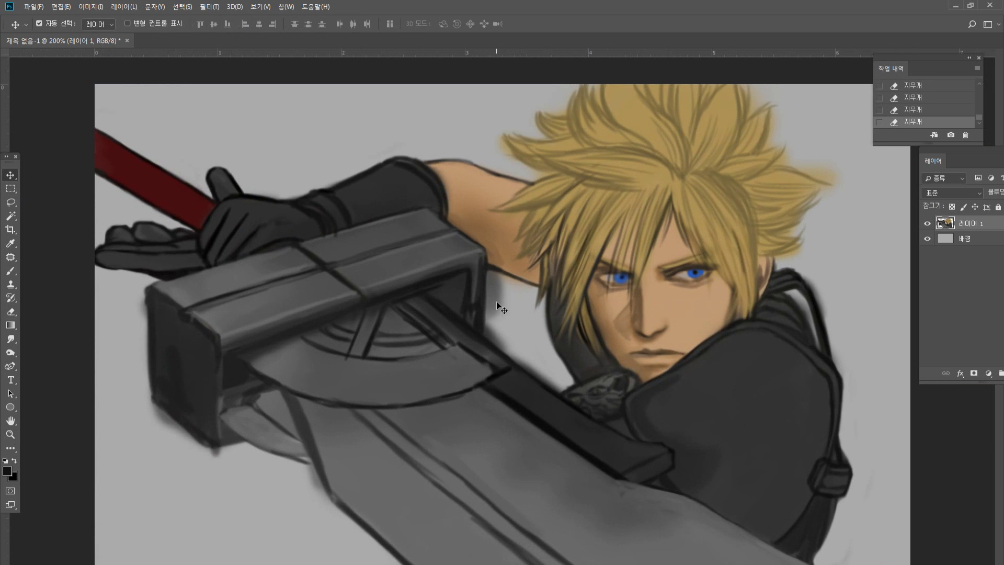
key(Right)
key(Right)
key(Right)
key(Right)
key(Right)
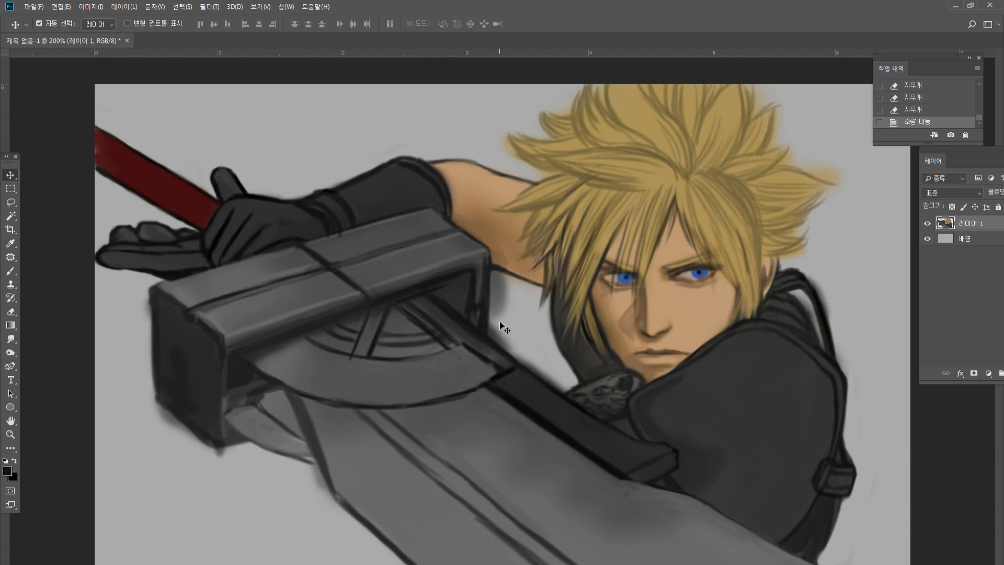
Fill the gap at the handle's outer end with dark red and close its black outlines at the canvas edge.
key(b)
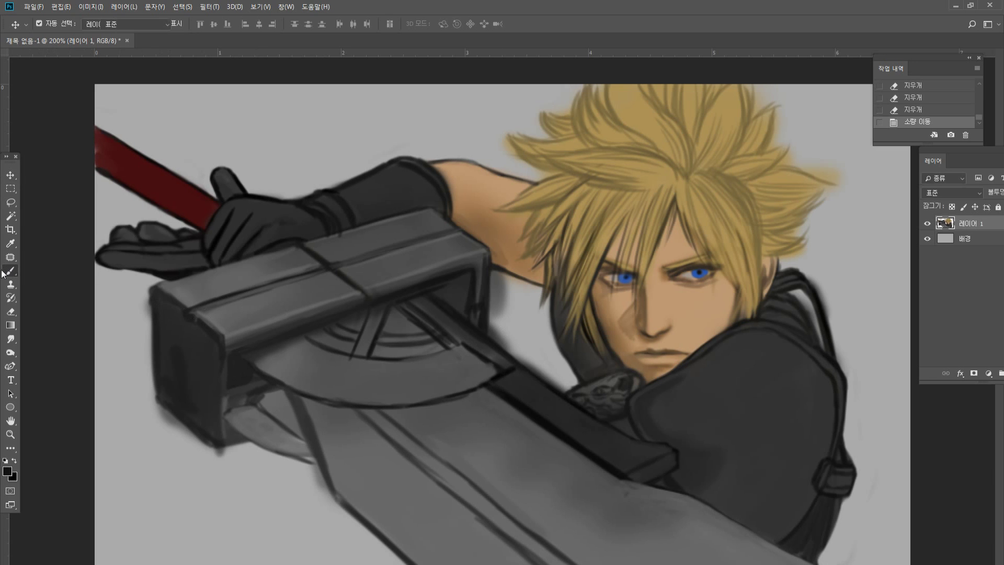
key(ctrl+z)
drag(97, 172, 110, 175)
alt+click(105, 175)
alt+click(116, 163)
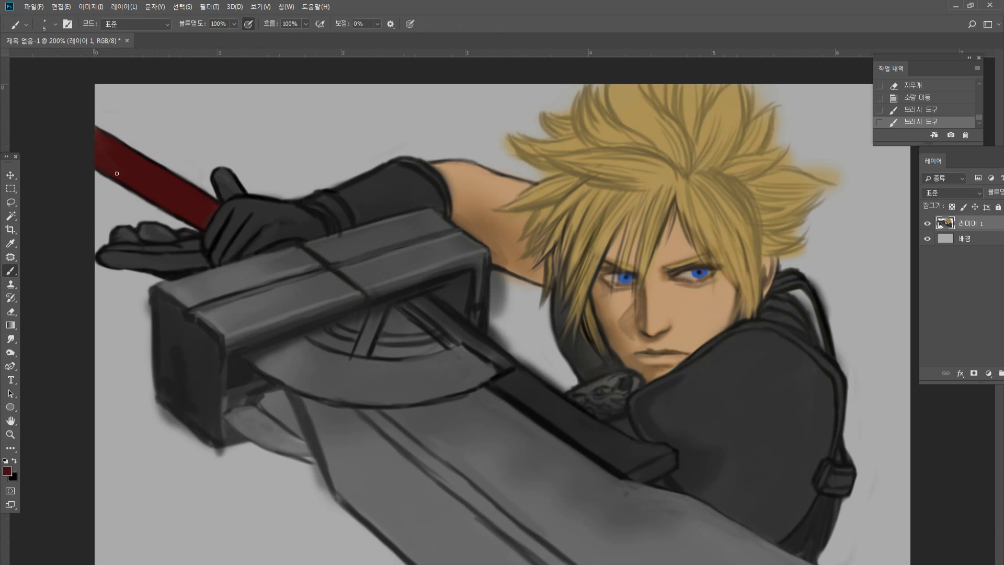
drag(99, 159, 97, 137)
drag(97, 132, 112, 141)
Paint a soft dark grey band along the curve of the rounded plate below the guard.
click(10, 434)
alt+click(425, 350)
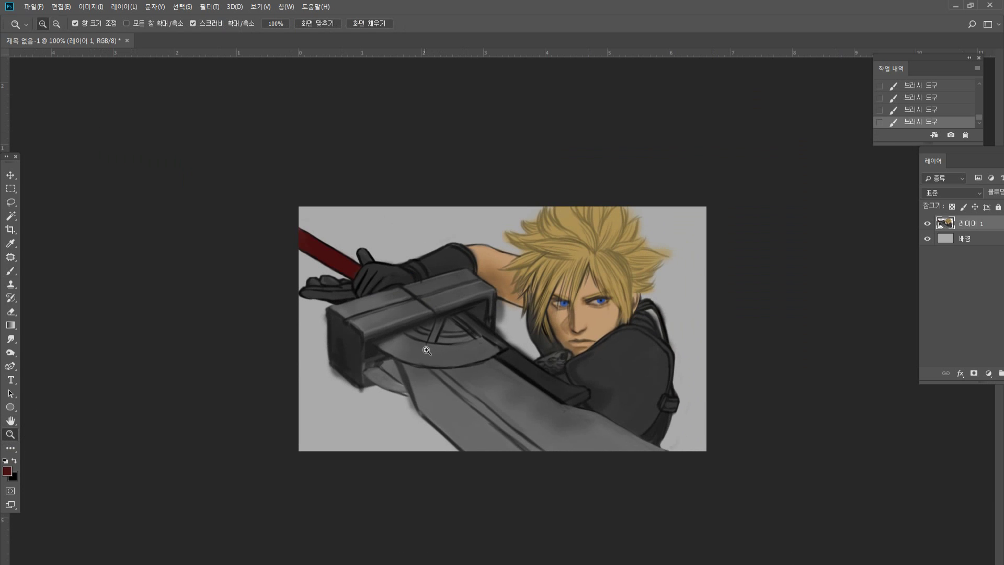
click(362, 354)
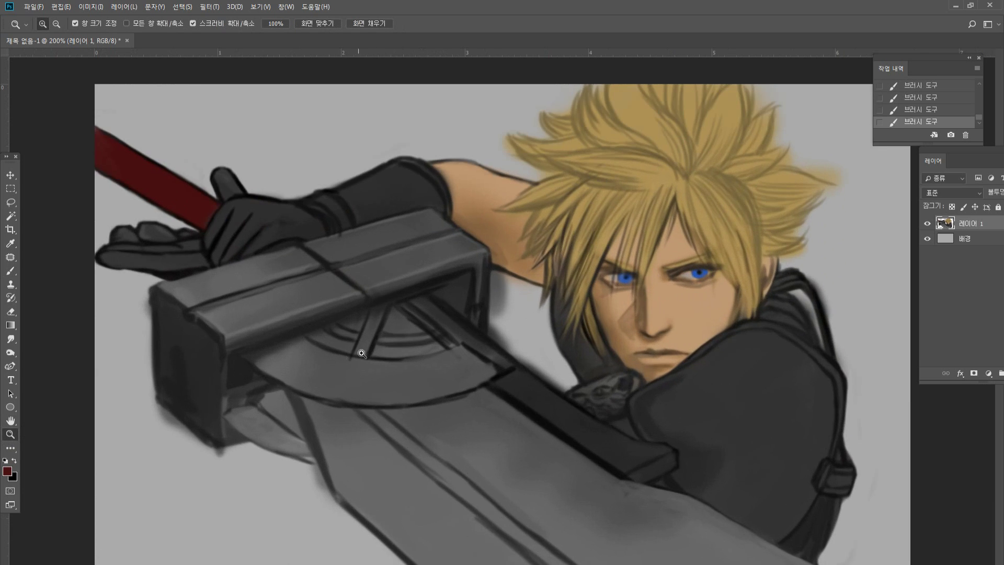
click(296, 385)
click(10, 271)
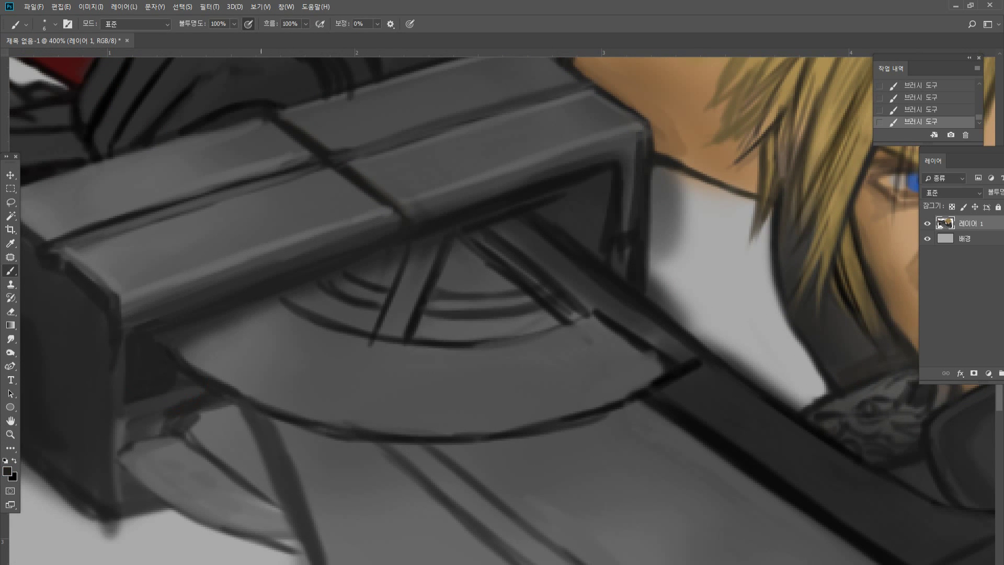
alt+click(217, 328)
drag(217, 329, 303, 373)
mouse_move(239, 327)
mouse_down()
mouse_move(260, 351)
mouse_move(275, 348)
mouse_move(210, 327)
mouse_move(296, 371)
mouse_up()
alt+click(207, 329)
mouse_move(374, 372)
mouse_down()
mouse_move(275, 352)
mouse_move(251, 331)
mouse_move(398, 384)
mouse_move(352, 382)
mouse_move(531, 383)
mouse_move(500, 384)
mouse_move(617, 354)
mouse_up()
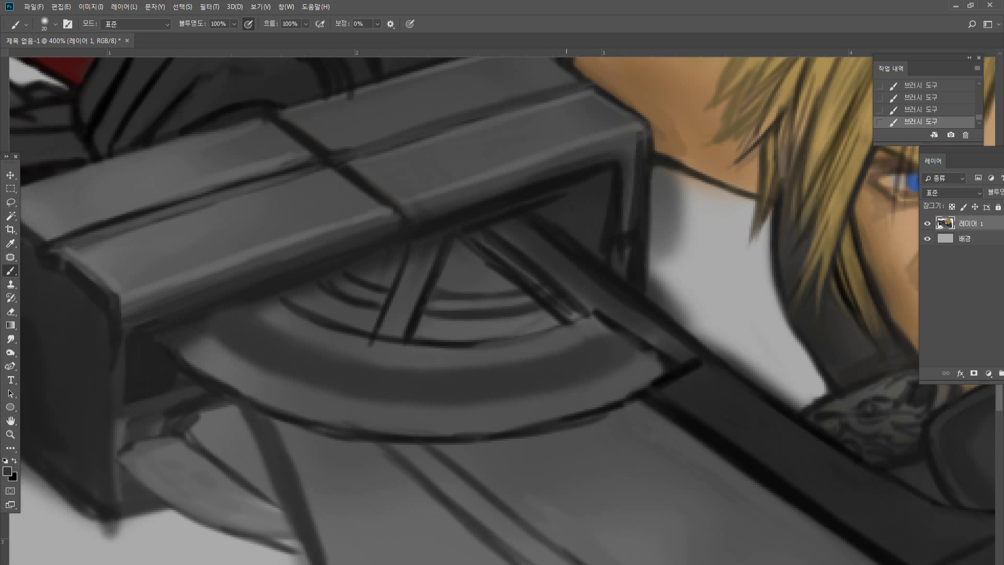
With a smaller brush, paint light grey blocks and inner-edge notches along the dark band's end nearest the face.
key(bracketleft)
key(bracketleft)
key(bracketleft)
alt+click(256, 502)
drag(600, 379, 622, 373)
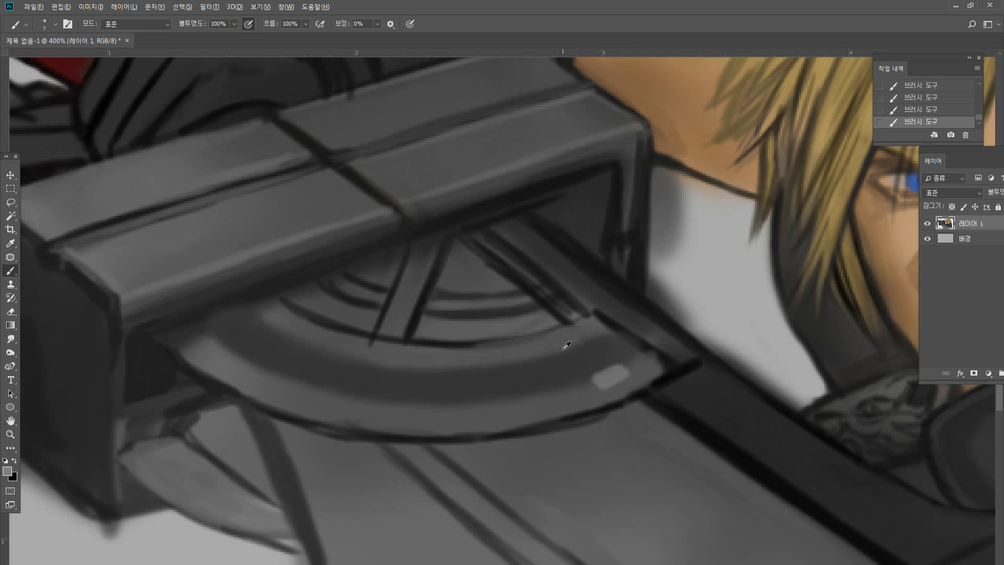
alt+click(550, 360)
alt+click(601, 378)
mouse_move(519, 398)
mouse_down()
mouse_move(538, 399)
mouse_move(528, 401)
mouse_up()
alt+click(515, 348)
mouse_move(516, 356)
mouse_down()
mouse_move(527, 354)
mouse_move(511, 363)
mouse_move(527, 354)
mouse_up()
Continue the row of light grey blocks and inner-edge notches along the middle of the rounded plate's dark band.
alt+click(533, 393)
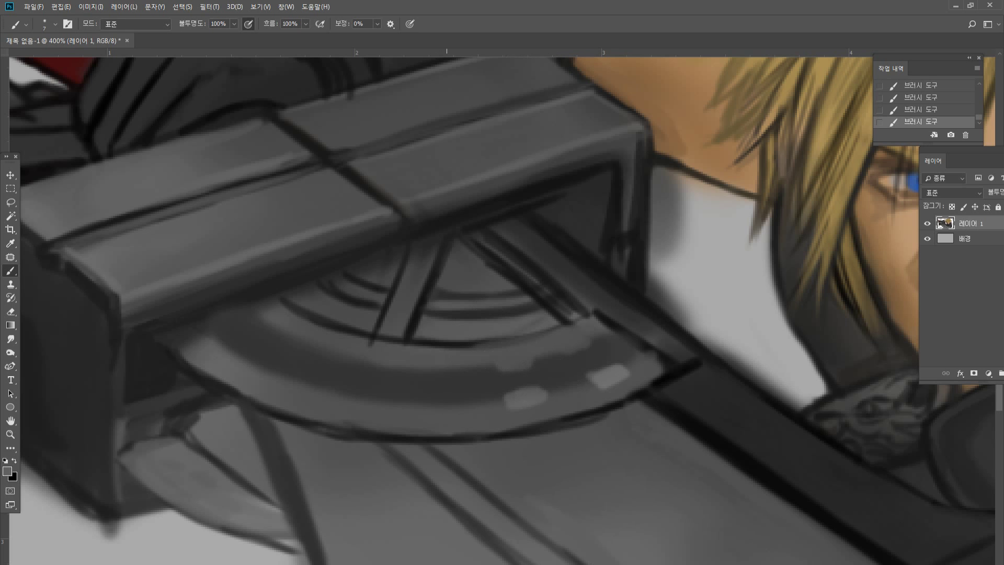
drag(428, 402, 442, 408)
alt+click(454, 353)
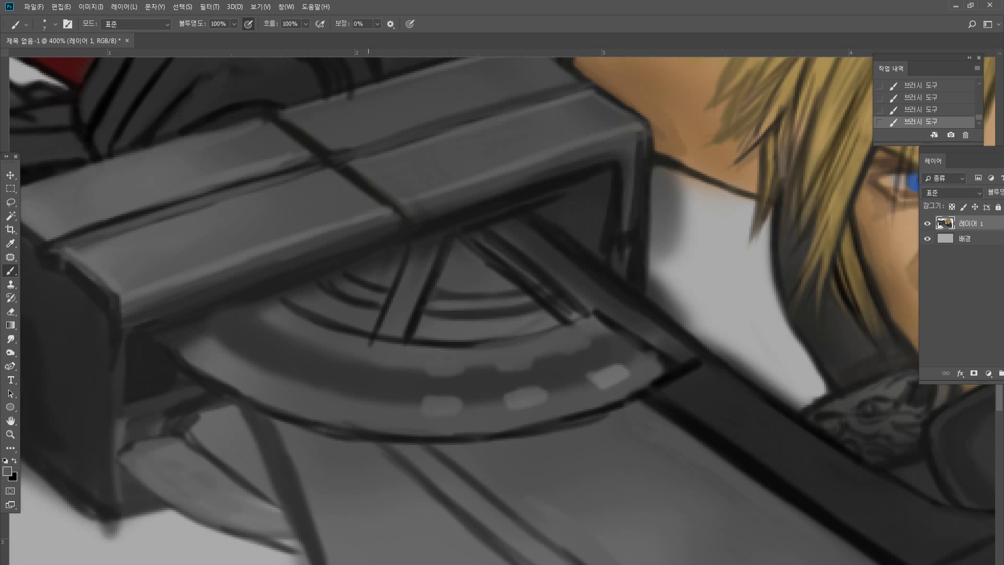
mouse_move(348, 398)
mouse_down()
mouse_move(361, 396)
mouse_move(347, 397)
mouse_up()
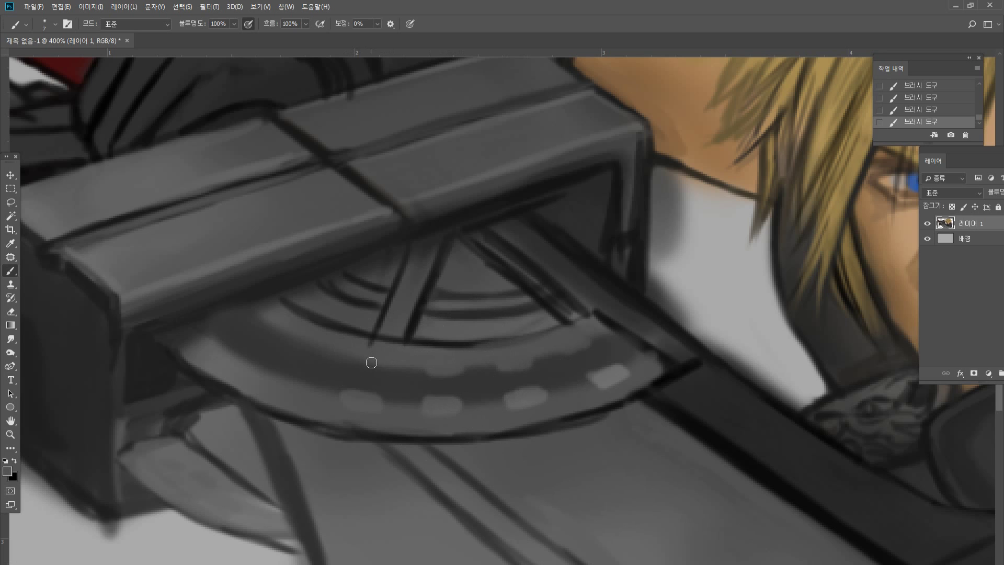
drag(371, 362, 392, 364)
Complete the grey blocks and notches at the dark band's end farthest from the face, using greys sampled from the plate.
alt+click(358, 393)
drag(277, 370, 283, 377)
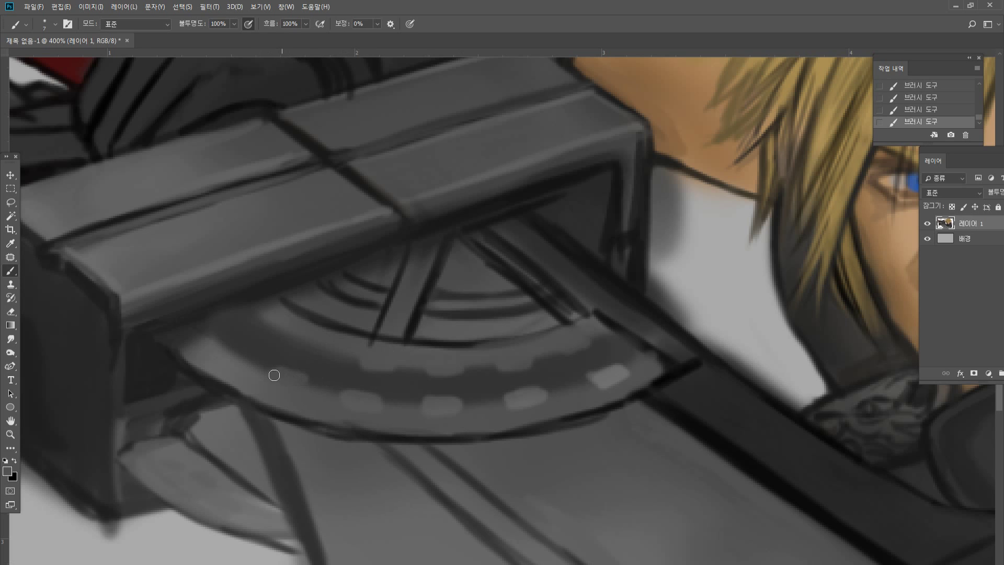
alt+click(326, 330)
drag(218, 338, 230, 358)
alt+click(277, 315)
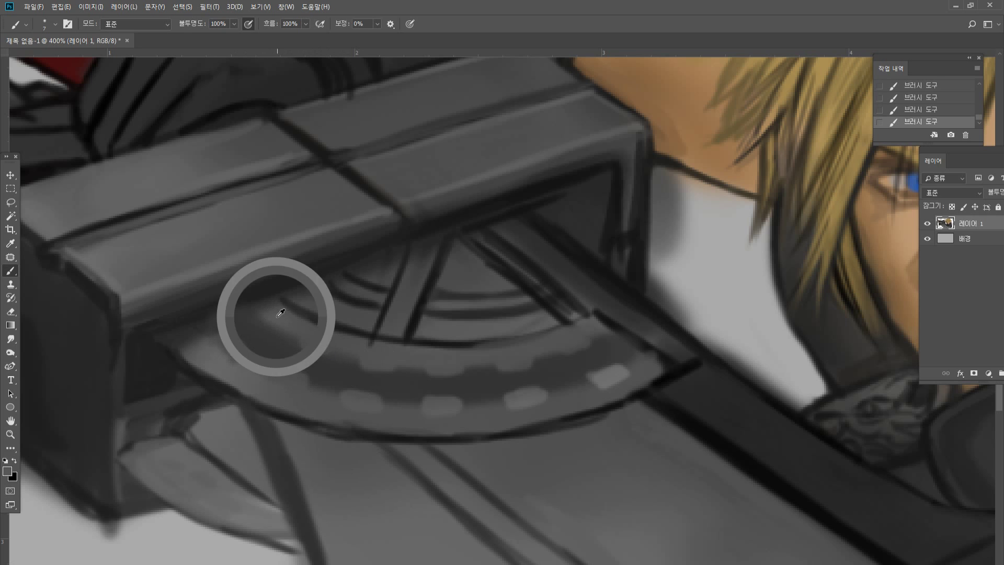
drag(256, 319, 277, 329)
alt+click(265, 341)
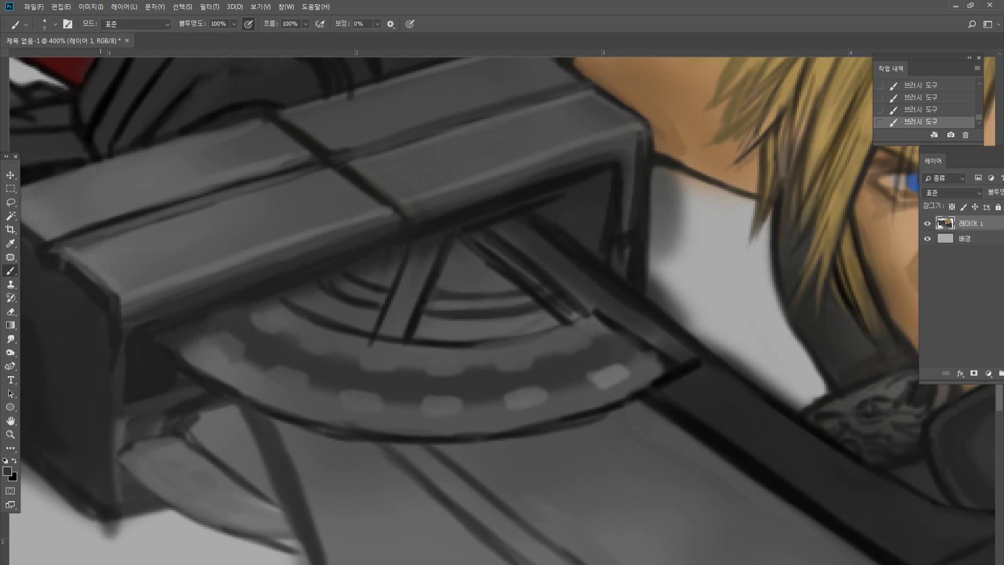
Repaint the rounded plate's lower outline in dark grey sampled from the plate's edge.
double_click(13, 435)
click(544, 303)
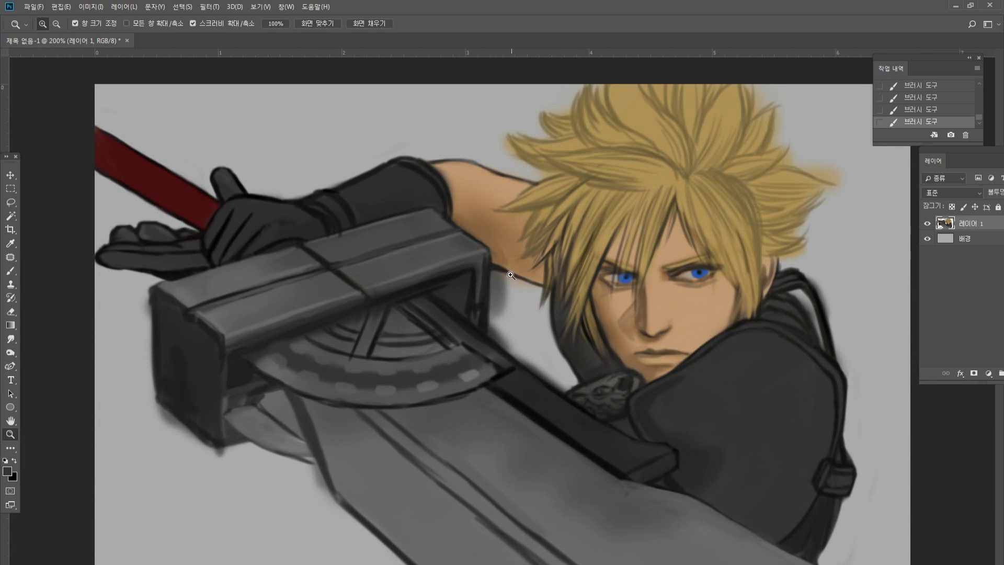
click(266, 413)
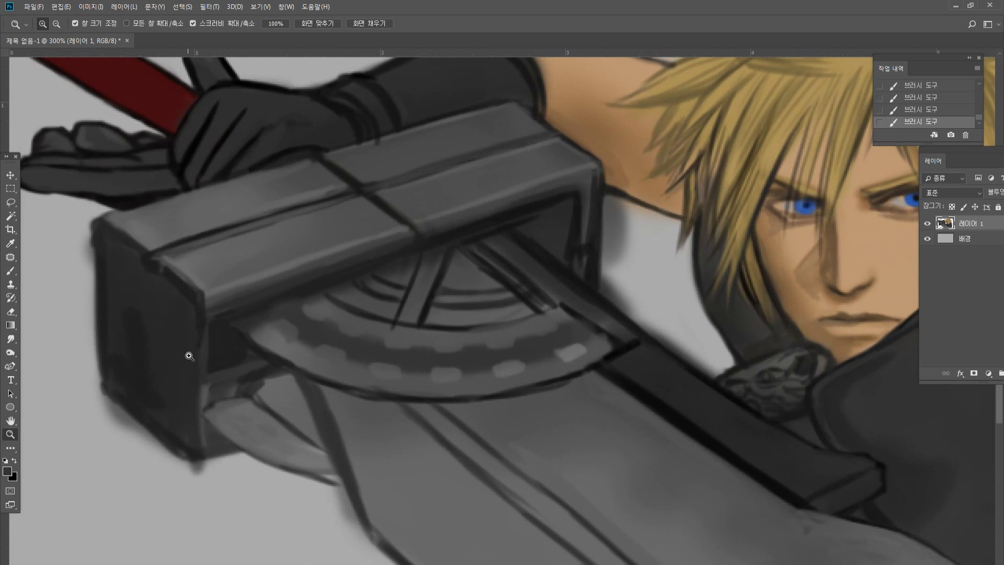
click(10, 270)
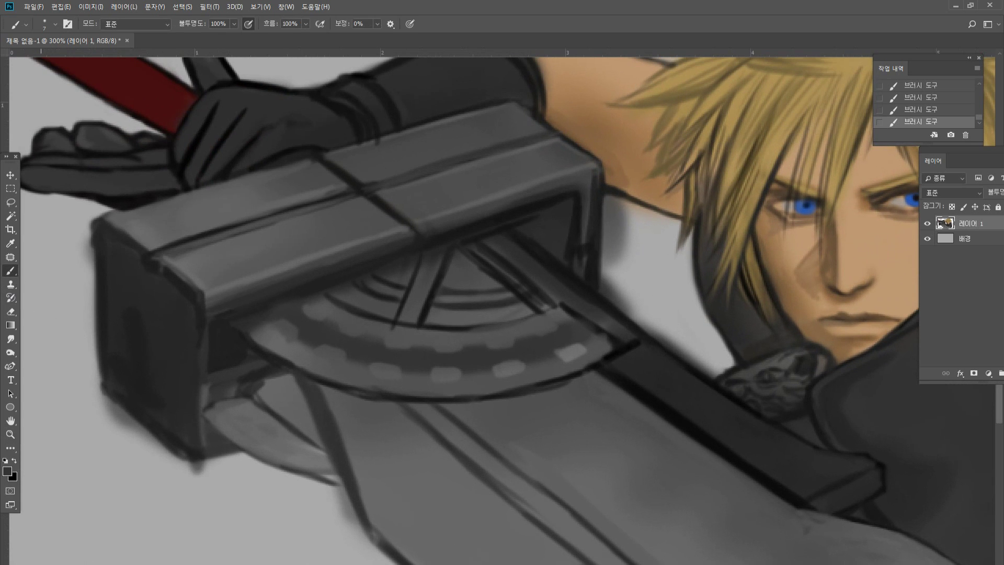
alt+click(359, 387)
alt+click(380, 398)
drag(444, 407, 603, 369)
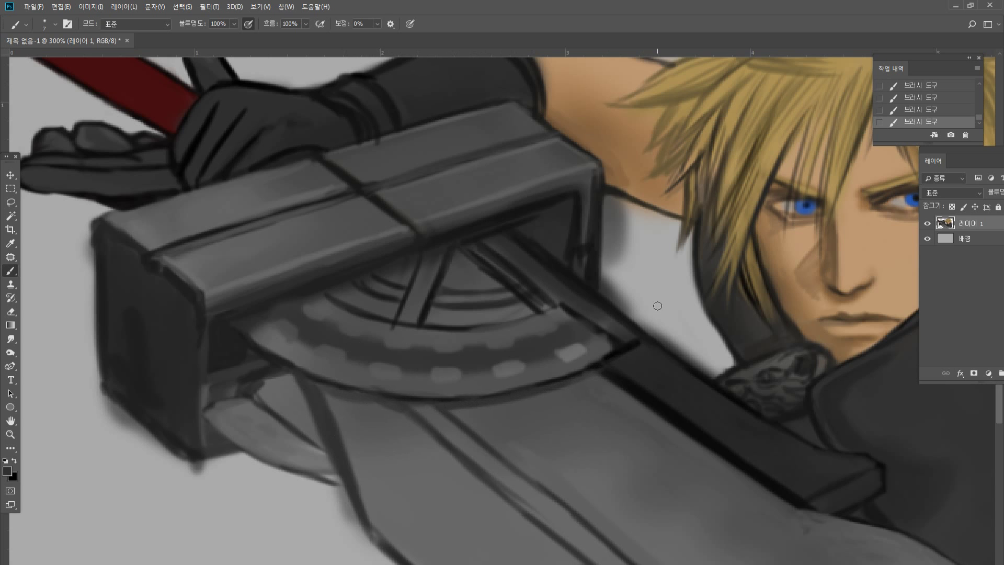
Fill the shoulder's upper edge beside the jaw with its dark grey and redraw the near-black outline against the face.
double_click(16, 434)
click(503, 331)
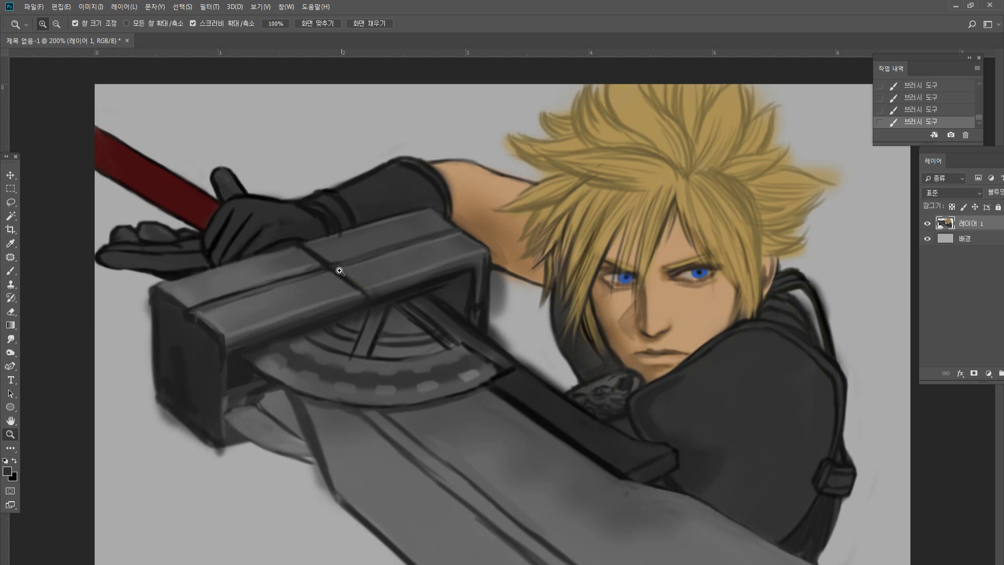
click(756, 360)
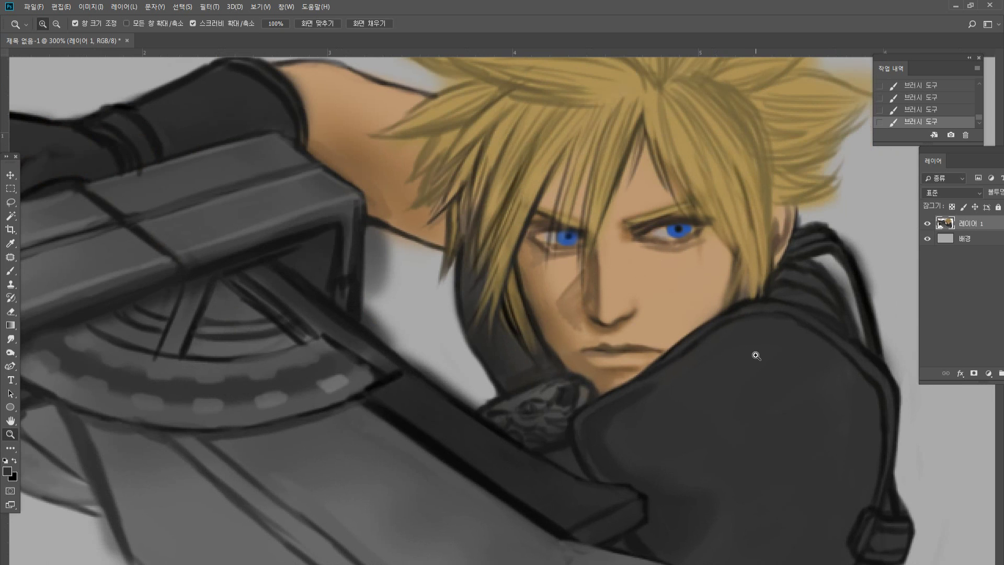
click(793, 362)
click(11, 271)
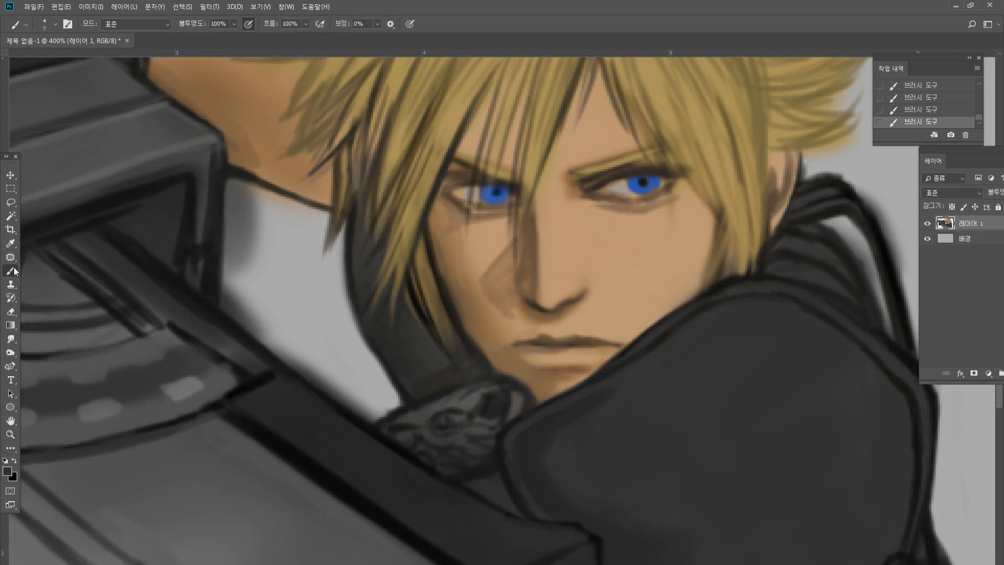
alt+click(639, 368)
mouse_move(622, 350)
mouse_down()
mouse_move(693, 298)
mouse_move(671, 309)
mouse_move(729, 286)
mouse_up()
mouse_move(659, 319)
mouse_down()
mouse_move(608, 359)
mouse_move(734, 302)
mouse_up()
alt+click(580, 386)
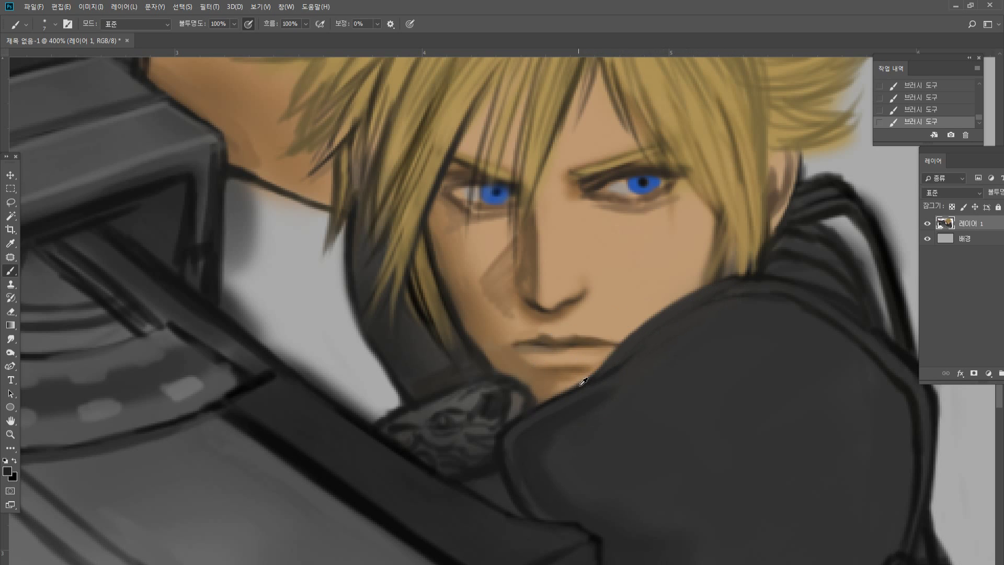
mouse_move(583, 381)
mouse_down()
mouse_move(641, 322)
mouse_move(688, 298)
mouse_up()
drag(620, 336, 709, 287)
Clean up the cheek and jaw edge along the shoulder outline with sampled skin tones.
alt+click(662, 294)
drag(616, 334, 650, 306)
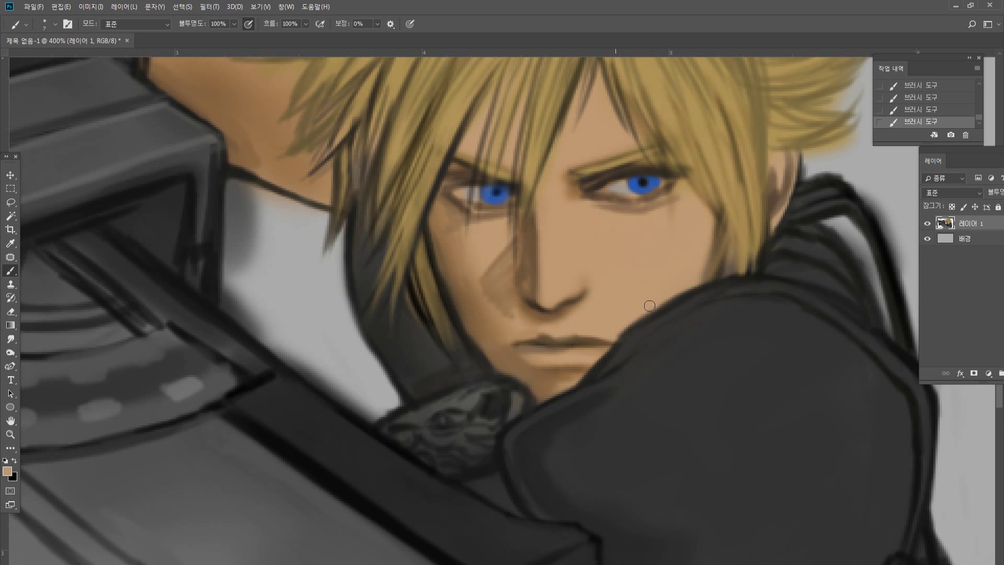
alt+click(602, 341)
alt+click(631, 319)
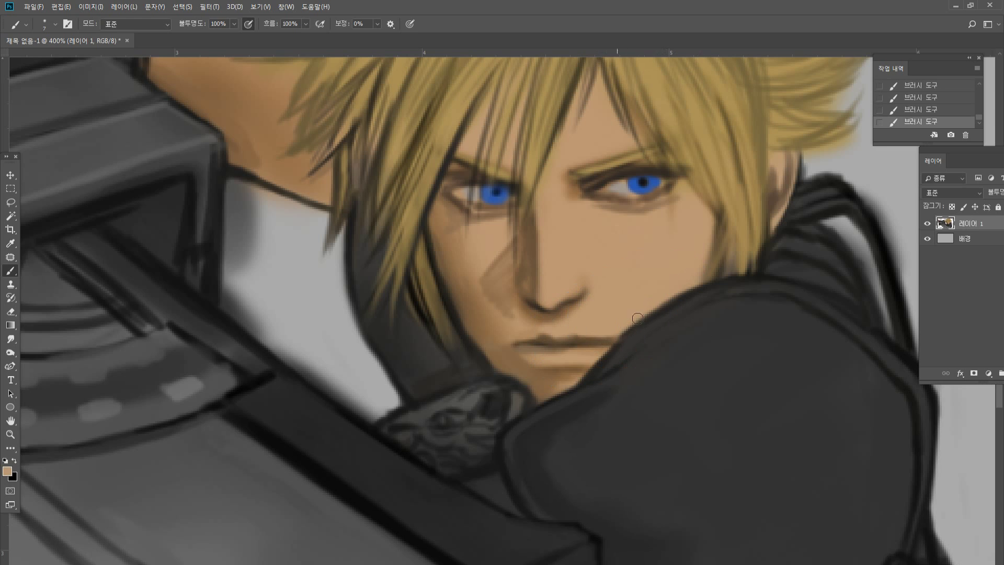
alt+click(702, 229)
Erase the rough outer edge of the dark collar below the side hair strands.
double_click(10, 434)
click(492, 331)
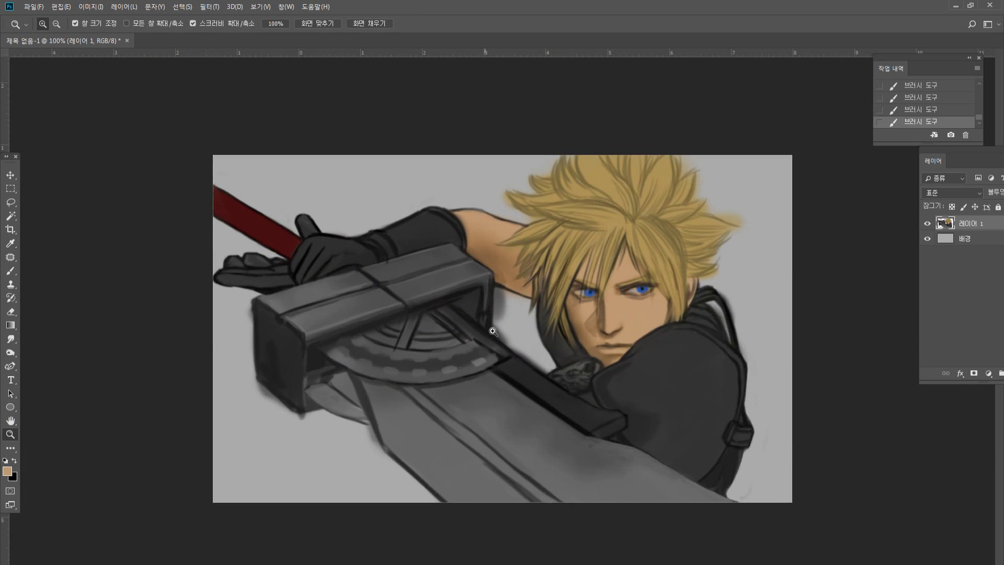
click(493, 332)
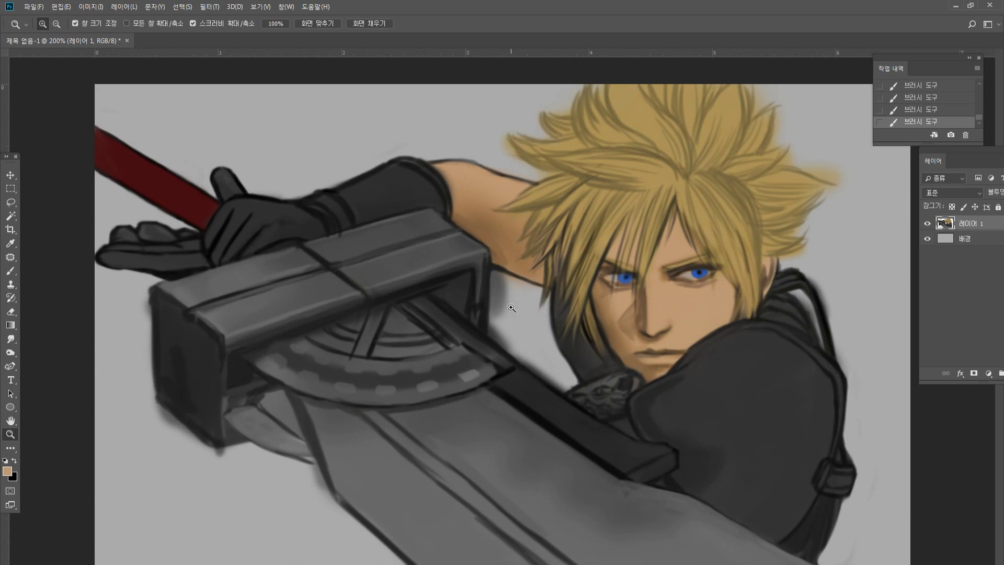
click(680, 329)
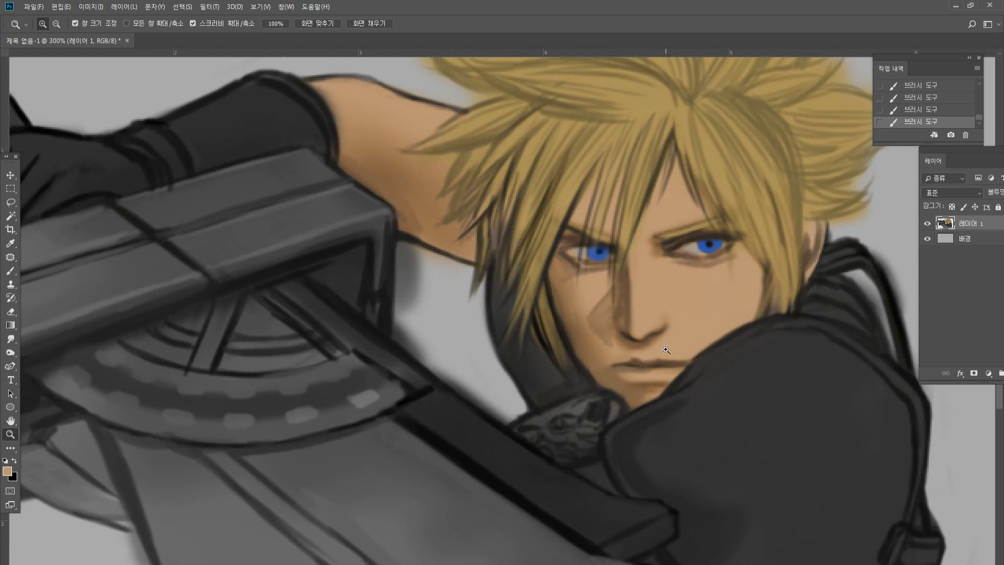
click(11, 312)
drag(482, 293, 488, 340)
mouse_move(488, 289)
mouse_down()
mouse_move(489, 341)
mouse_move(506, 375)
mouse_up()
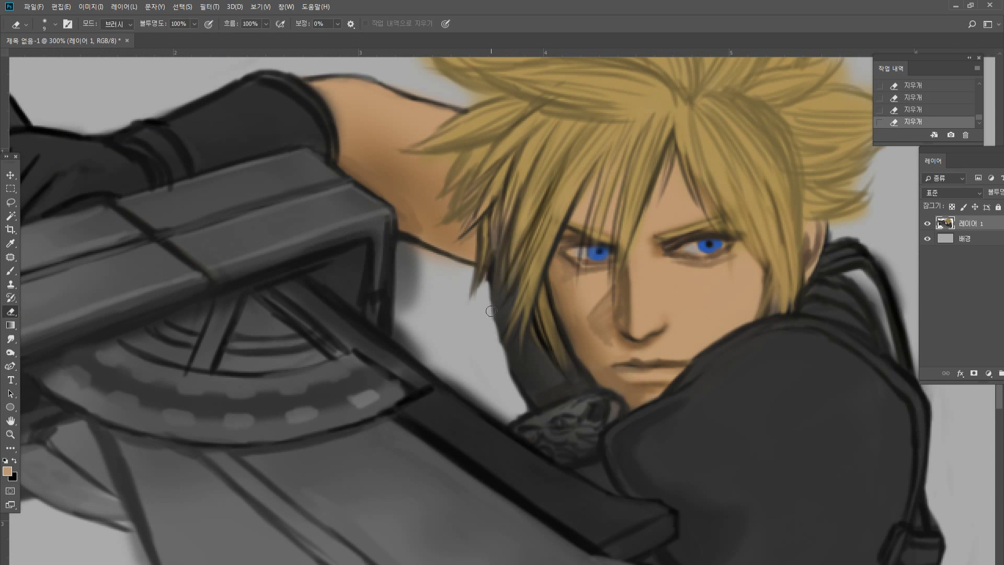
drag(489, 307, 500, 352)
Repaint the collar's outer side in dark grey and redraw its outline as a smooth curve down to the wolf emblem.
click(10, 270)
alt+click(524, 404)
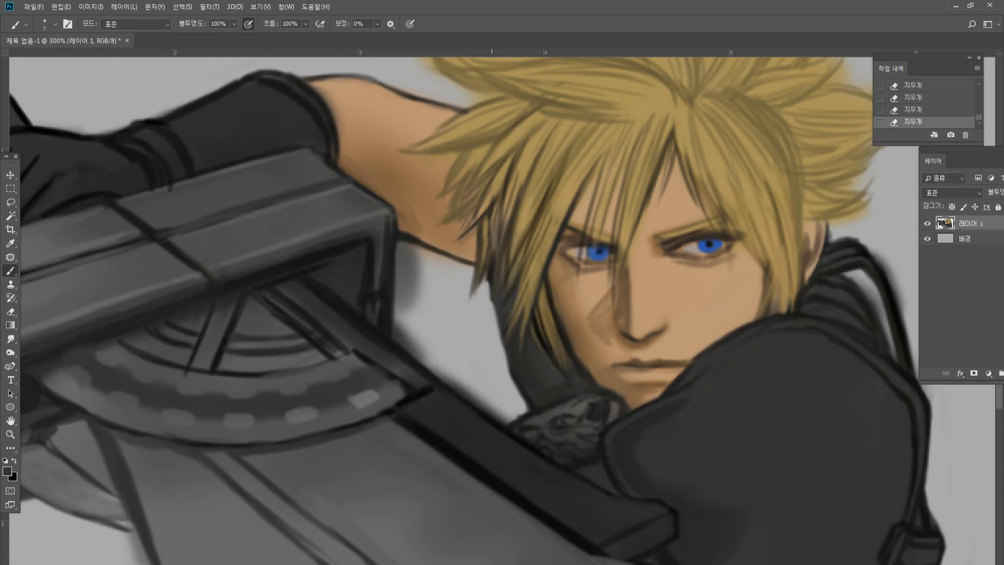
drag(492, 299, 500, 359)
drag(494, 301, 509, 376)
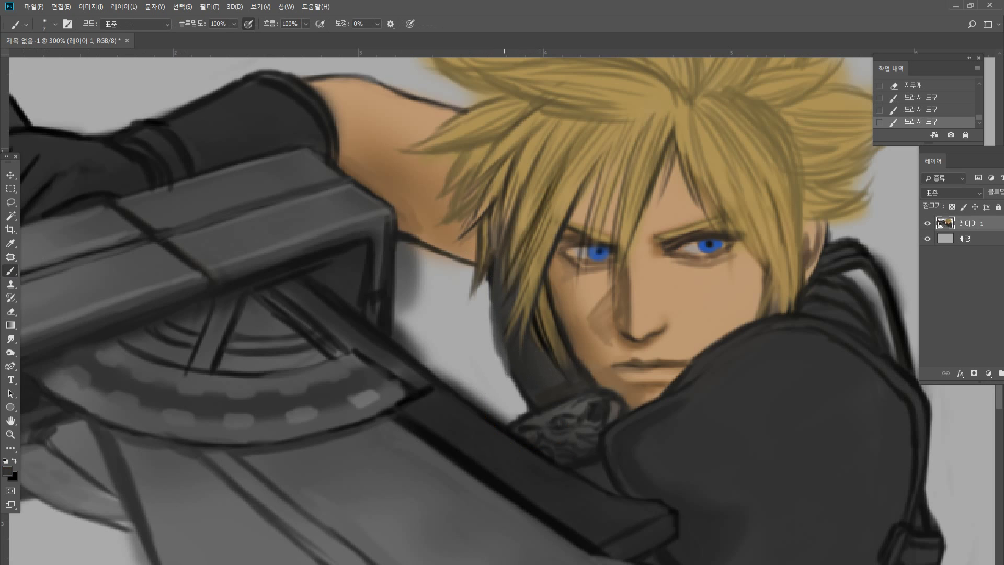
mouse_move(494, 323)
mouse_down()
mouse_move(521, 420)
mouse_move(518, 379)
mouse_move(534, 407)
mouse_move(511, 358)
mouse_move(514, 392)
mouse_up()
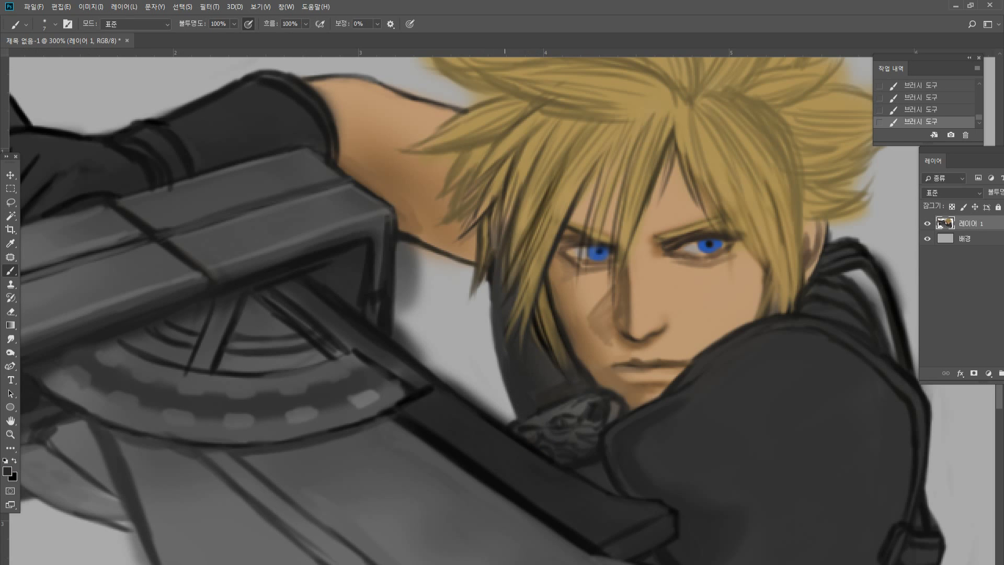
drag(493, 289, 496, 374)
drag(491, 313, 512, 412)
drag(499, 377, 509, 405)
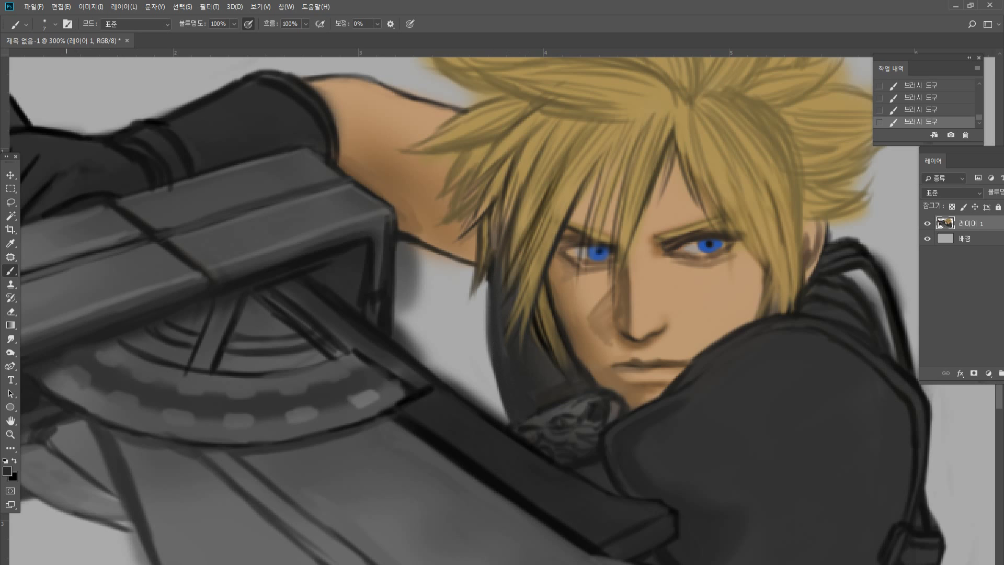
Extend the upper arm's skin tone behind the side hair strands to meet the collar.
double_click(10, 434)
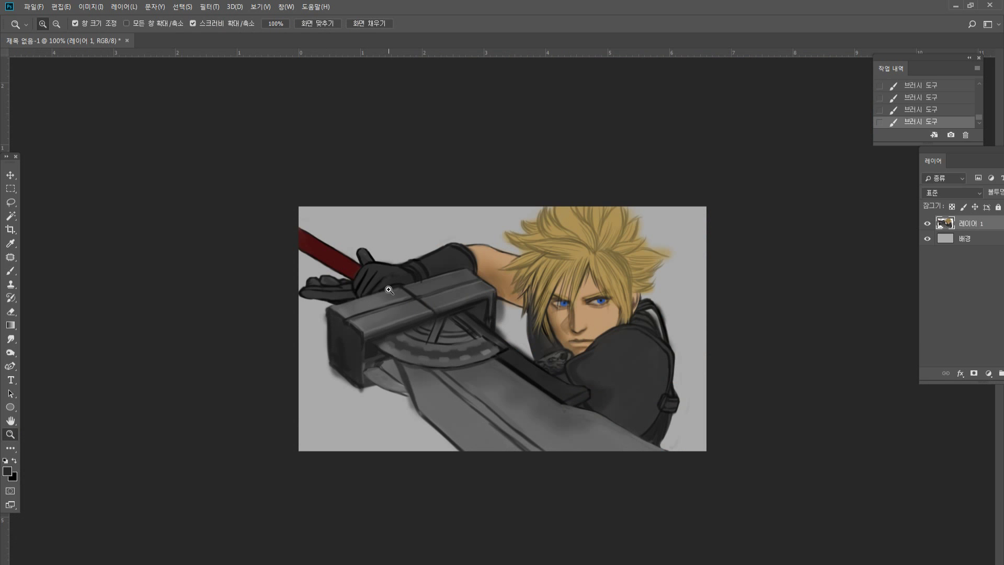
click(567, 299)
click(567, 306)
click(682, 280)
click(683, 279)
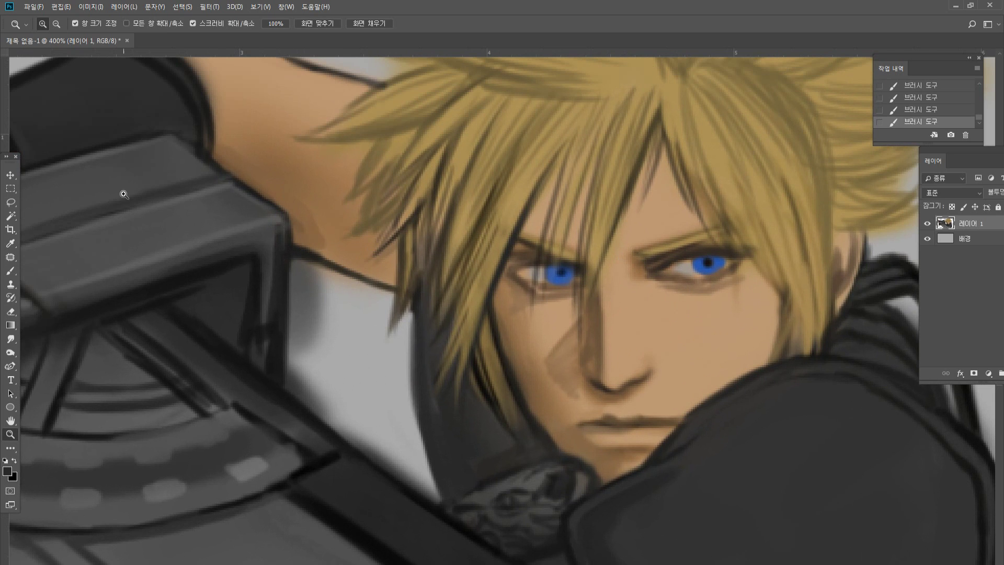
click(10, 271)
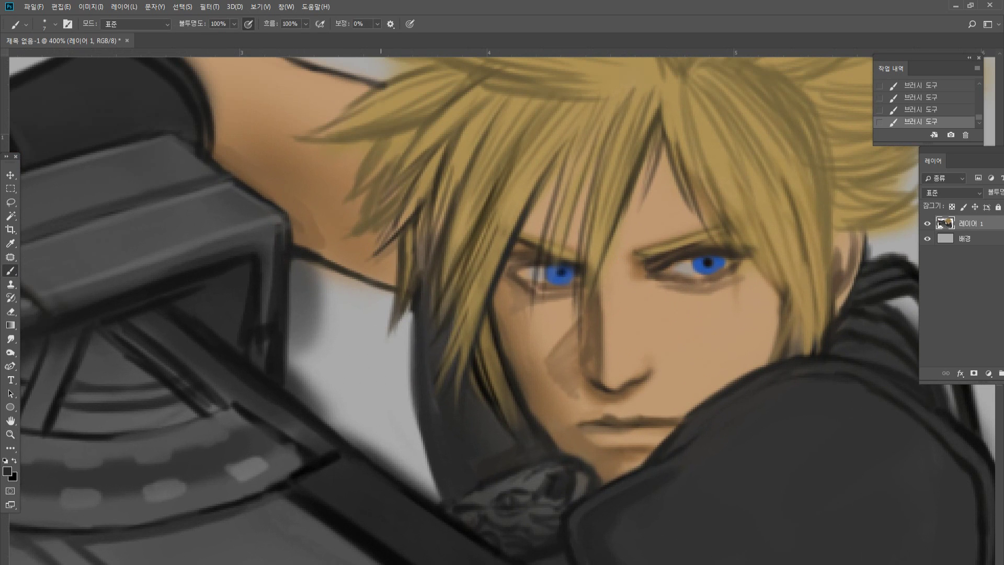
alt+click(353, 255)
mouse_move(418, 311)
mouse_down()
mouse_move(424, 272)
mouse_move(429, 301)
mouse_move(417, 229)
mouse_move(432, 281)
mouse_up()
alt+click(420, 207)
alt+click(417, 225)
drag(427, 210, 427, 250)
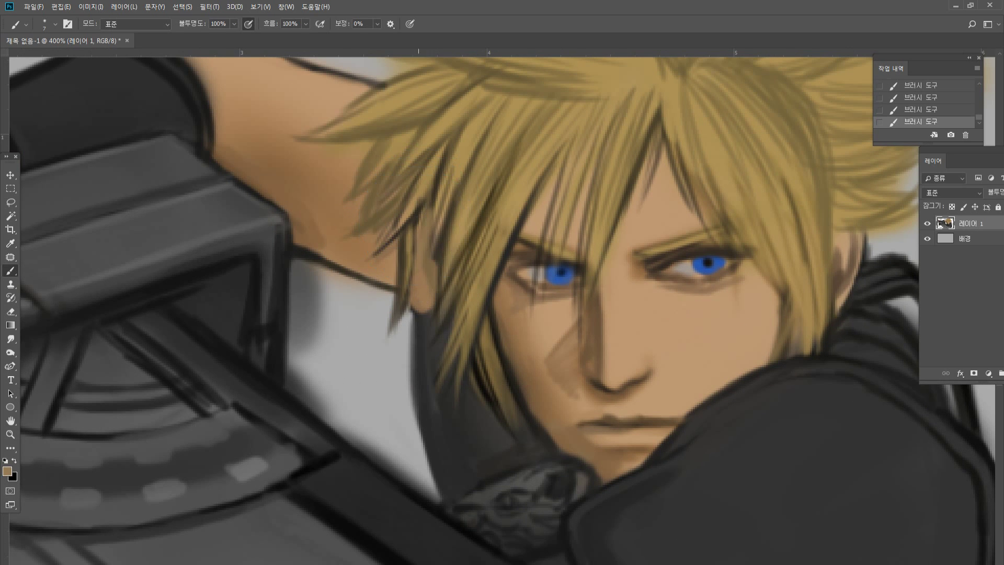
Draw the arm's lower outline in near-black through to the collar and darken the collar's upper outer edge.
alt+click(389, 282)
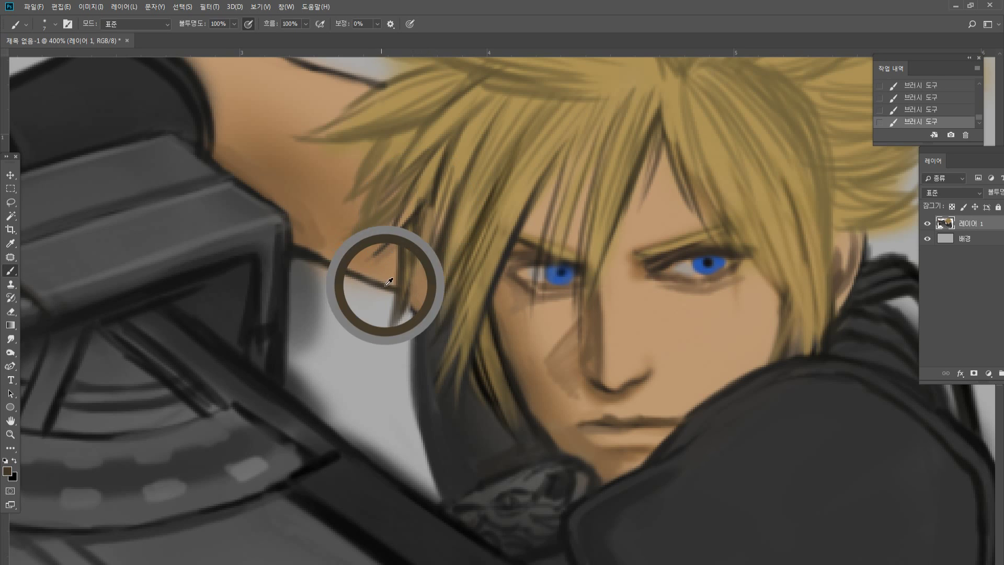
alt+click(303, 254)
mouse_move(333, 265)
mouse_down()
mouse_move(425, 311)
mouse_move(439, 292)
mouse_move(424, 352)
mouse_up()
drag(439, 270, 421, 366)
drag(433, 320, 425, 375)
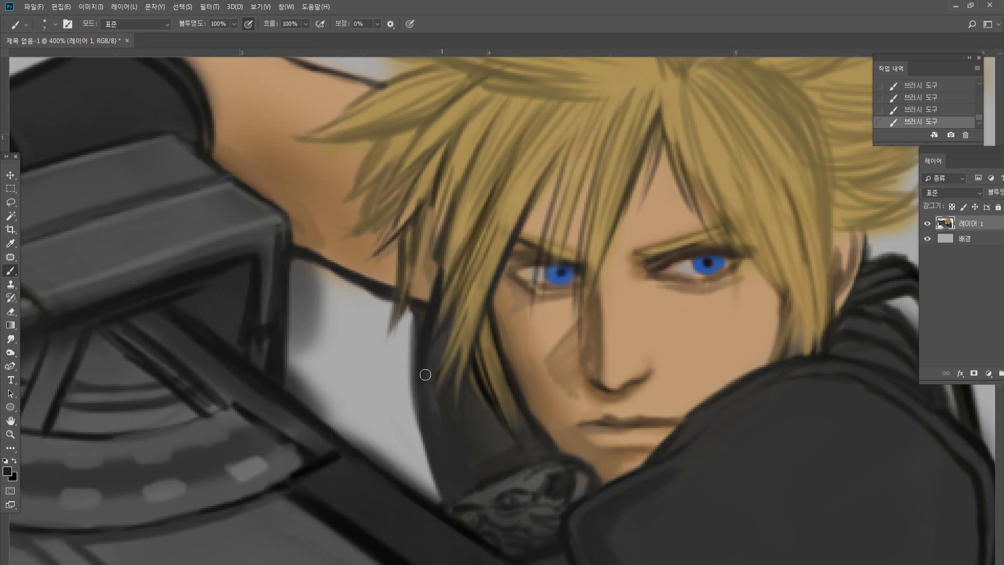
Paint dark gaps between the side hair strands above the collar and add a blond strand over them.
drag(443, 243, 430, 299)
drag(451, 204, 425, 293)
drag(429, 191, 424, 303)
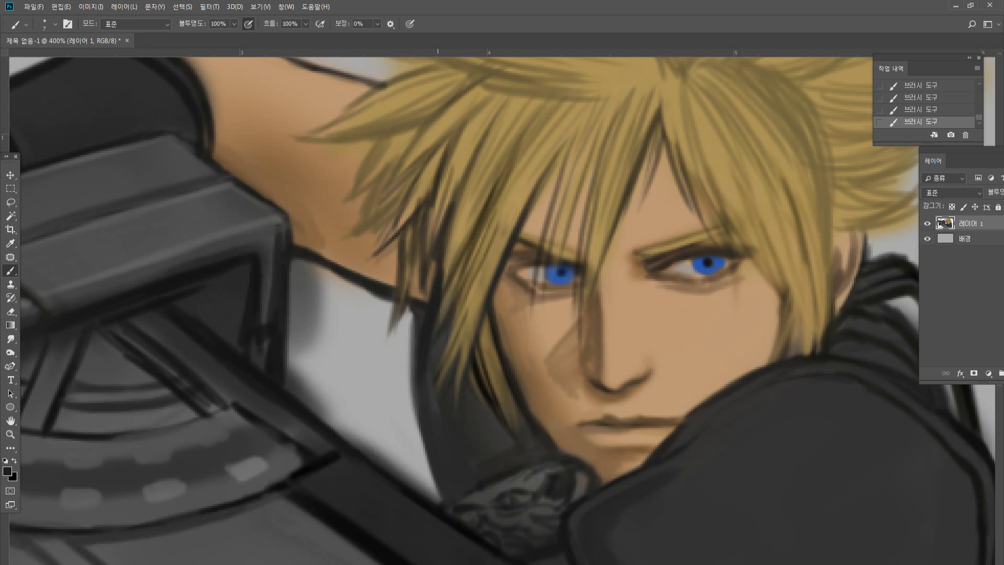
drag(451, 146, 426, 300)
alt+click(461, 150)
mouse_move(453, 145)
mouse_down()
mouse_move(424, 239)
mouse_move(429, 289)
mouse_up()
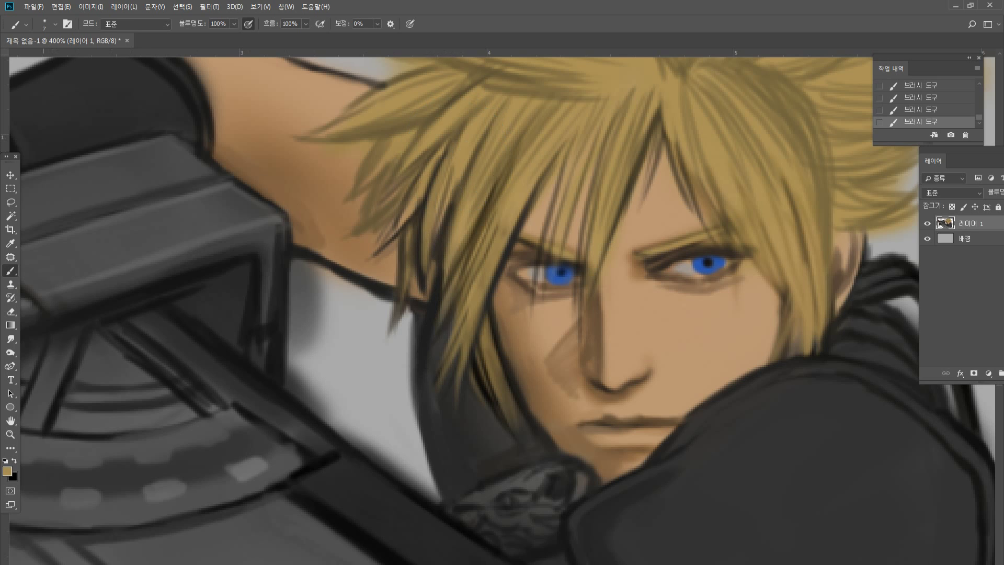
Erase the collar's outer edge below the arm to slim its outline.
key(e)
drag(418, 308, 409, 385)
drag(417, 332, 408, 424)
drag(418, 360, 419, 455)
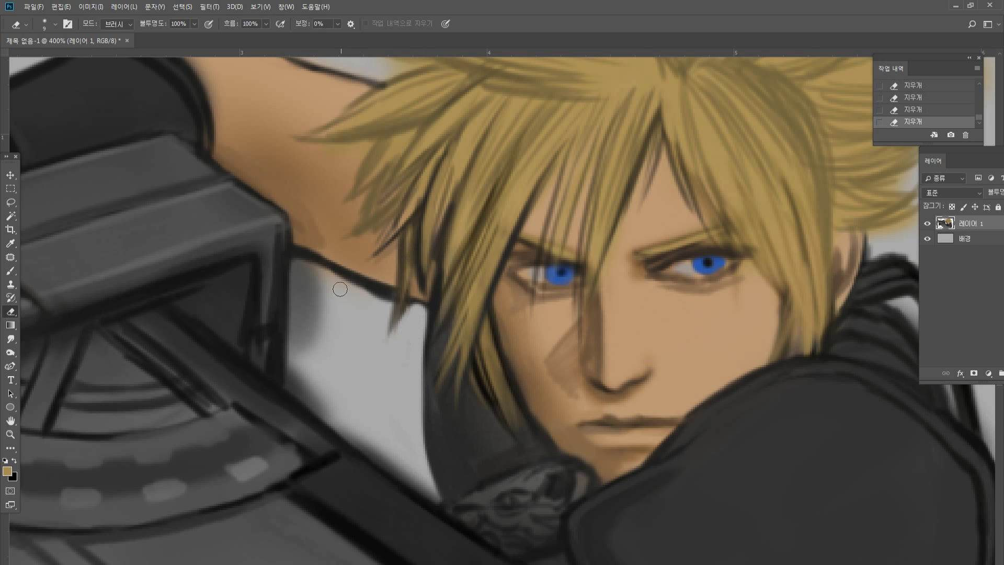
Erase the dark smudges in the gap between the guard, the upper arm and the collar.
drag(340, 290, 386, 300)
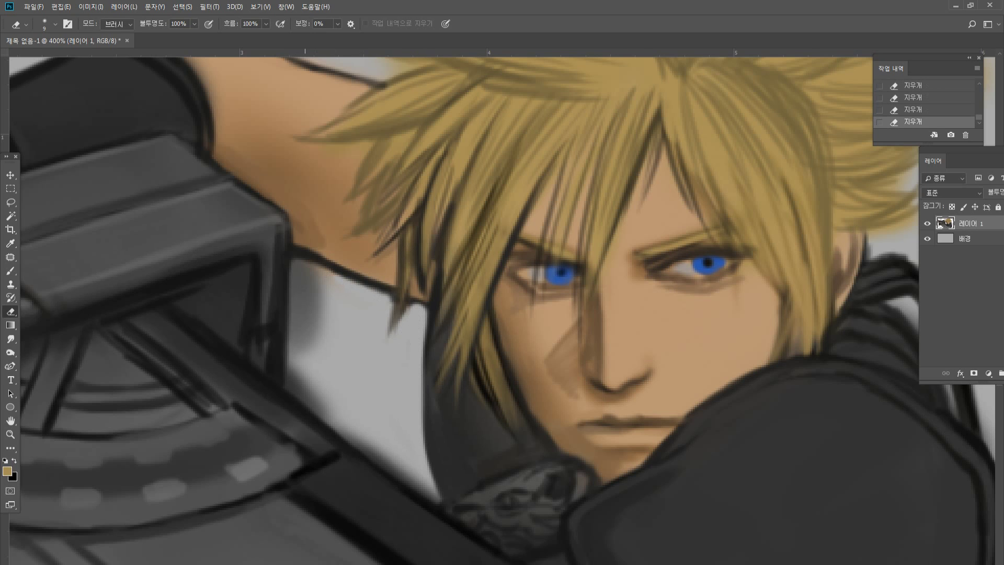
mouse_move(302, 262)
mouse_down()
mouse_move(339, 272)
mouse_move(297, 255)
mouse_move(298, 326)
mouse_up()
mouse_move(298, 325)
mouse_down()
mouse_move(296, 270)
mouse_move(287, 334)
mouse_move(300, 397)
mouse_move(316, 414)
mouse_move(298, 359)
mouse_move(314, 330)
mouse_move(312, 283)
mouse_up()
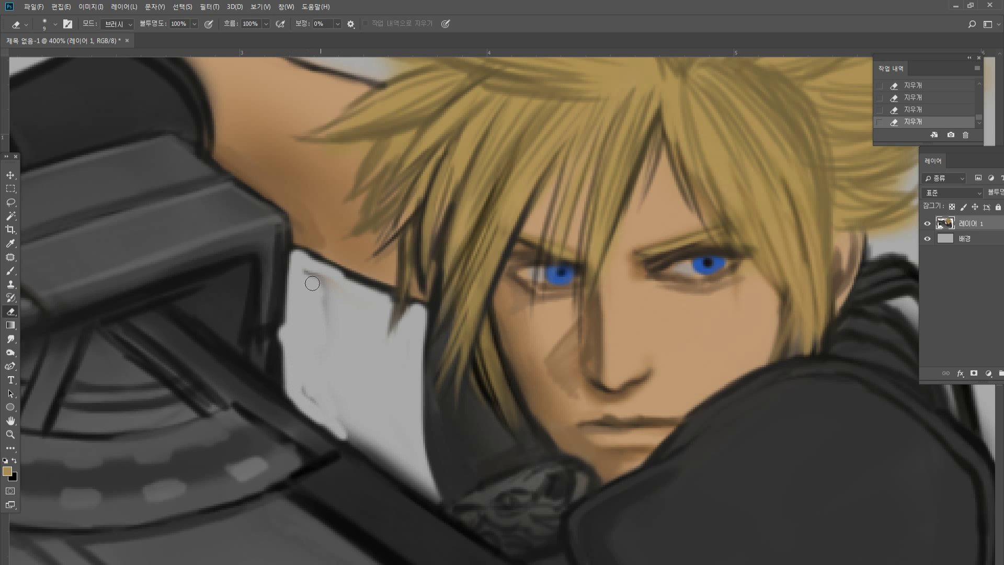
Paint a grey edge highlight and a near-black outline beneath the wolf ornament on the collar.
click(11, 434)
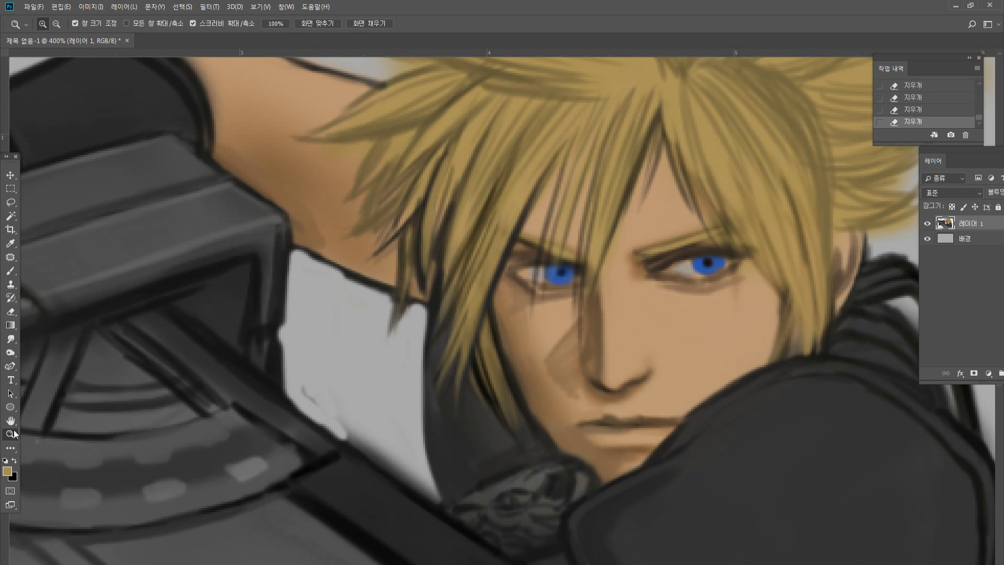
double_click(10, 433)
click(686, 256)
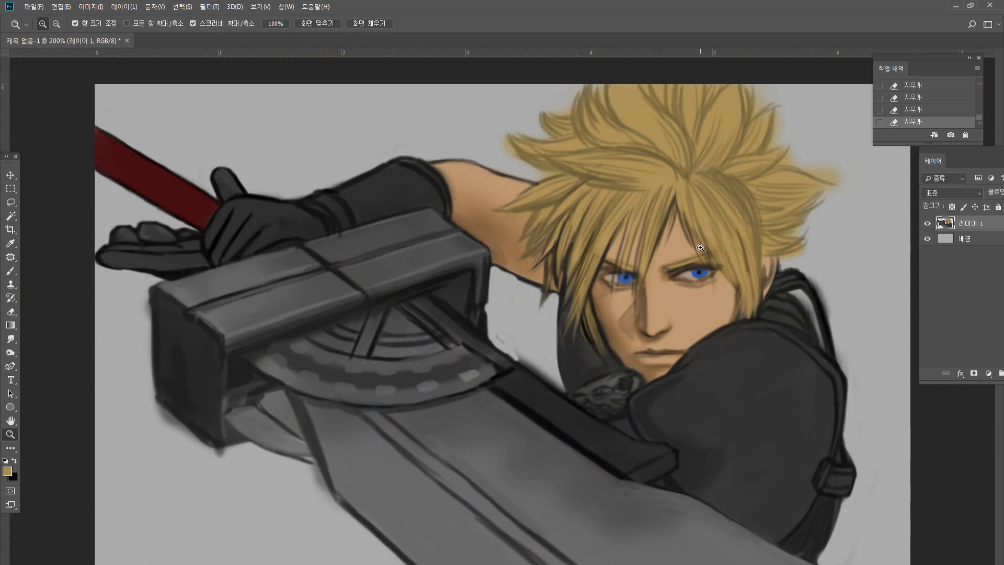
alt+click(606, 290)
click(664, 334)
click(688, 461)
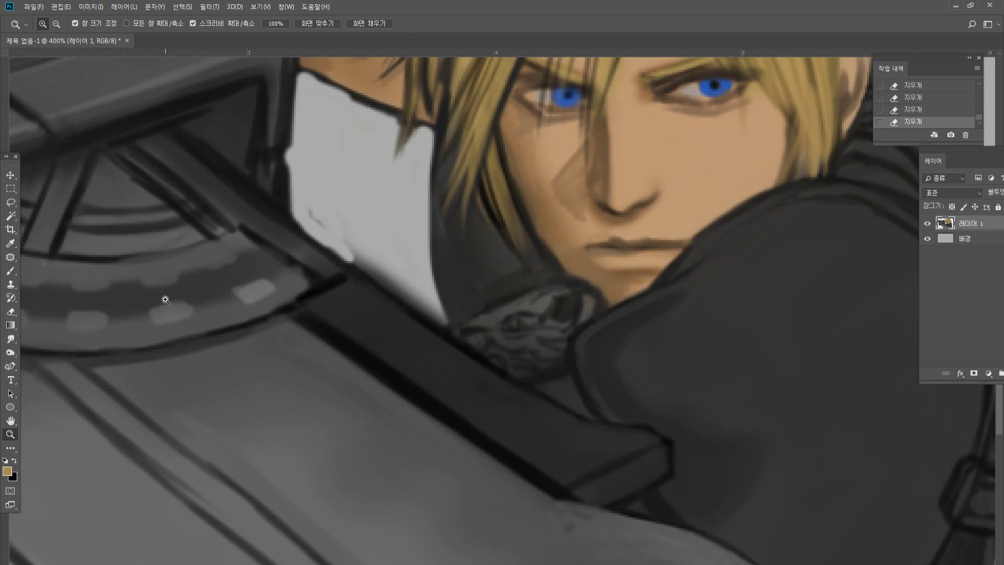
click(11, 270)
alt+click(416, 443)
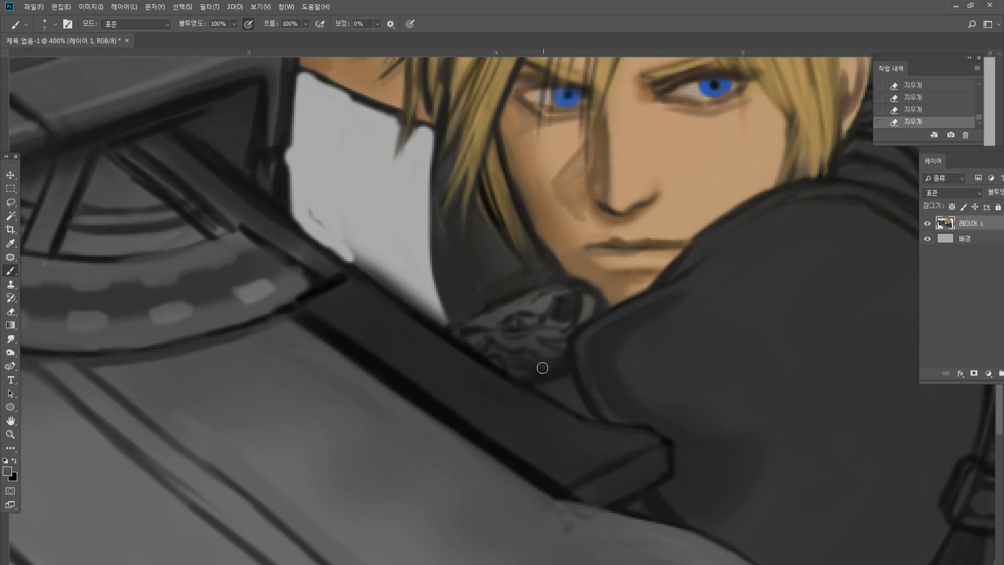
drag(510, 375, 543, 377)
drag(517, 378, 560, 371)
alt+click(501, 372)
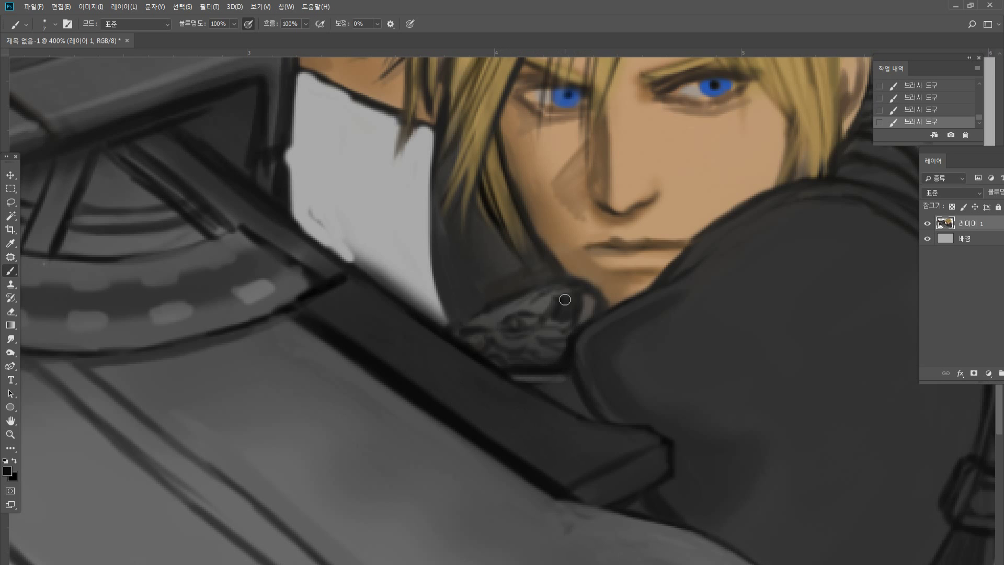
Smudge the lids and corners of the eye not covered by hair to soften its dark contours.
double_click(14, 432)
click(574, 326)
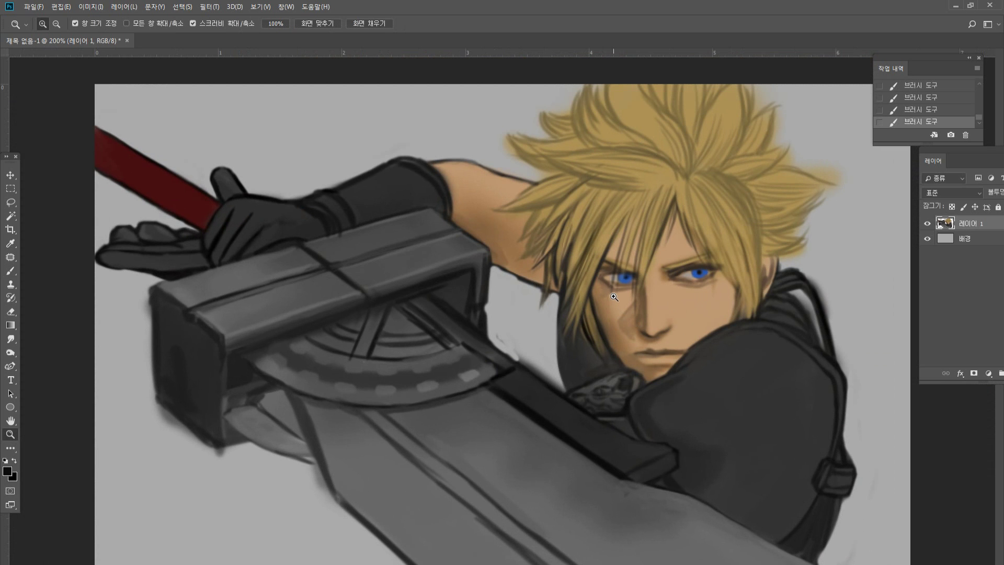
click(723, 291)
click(748, 284)
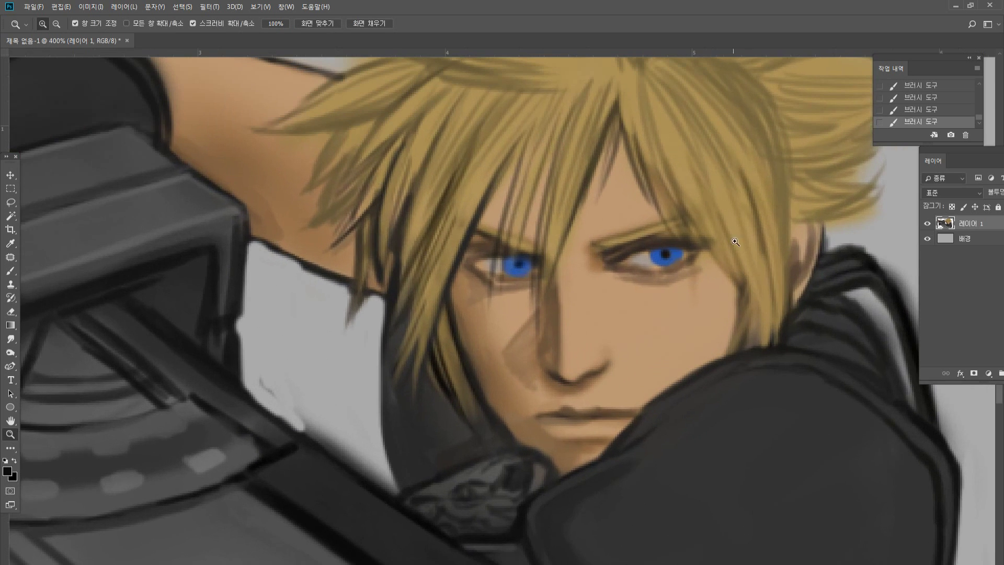
click(10, 339)
mouse_move(610, 259)
mouse_down()
mouse_move(627, 253)
mouse_move(628, 269)
mouse_up()
drag(617, 259, 709, 257)
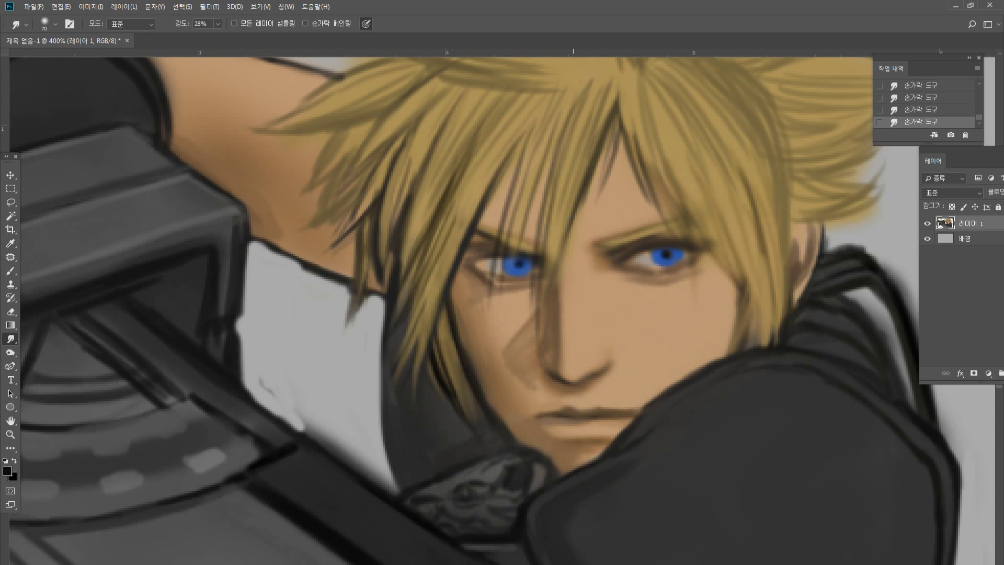
Lasso the uncovered eye and its brow with a 15 px feather, offset a duplicate slightly downward, and deselect.
click(10, 434)
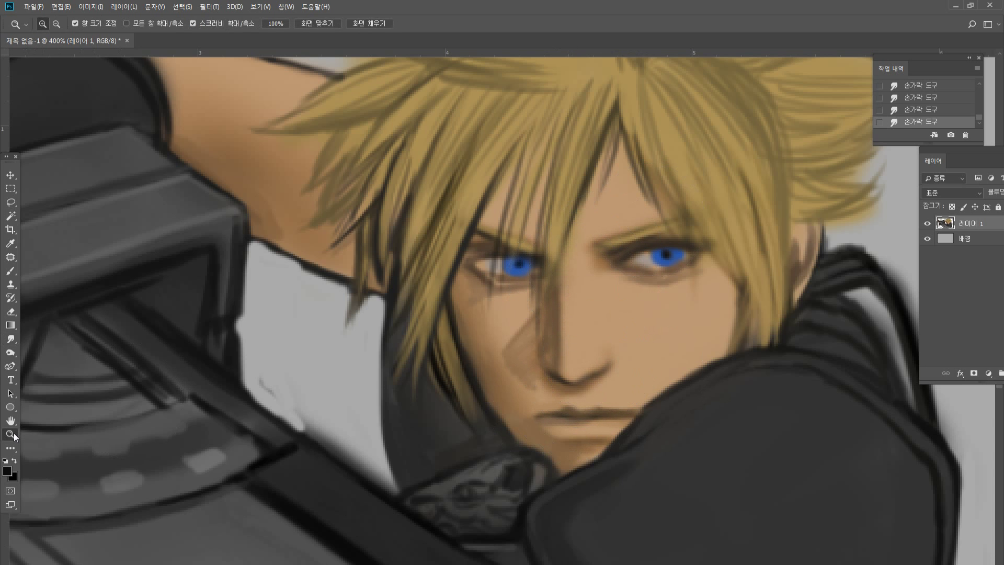
double_click(11, 434)
click(583, 325)
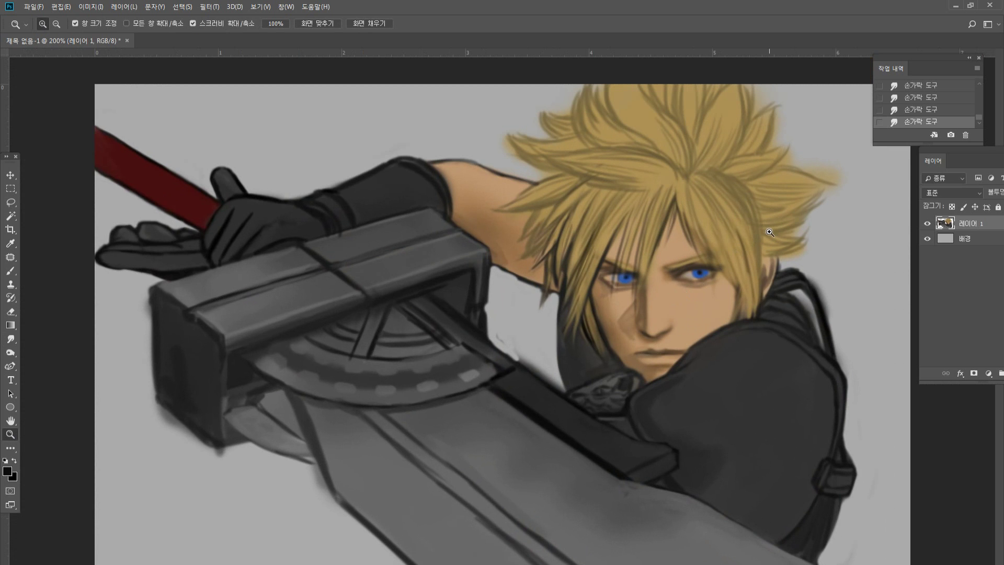
click(679, 301)
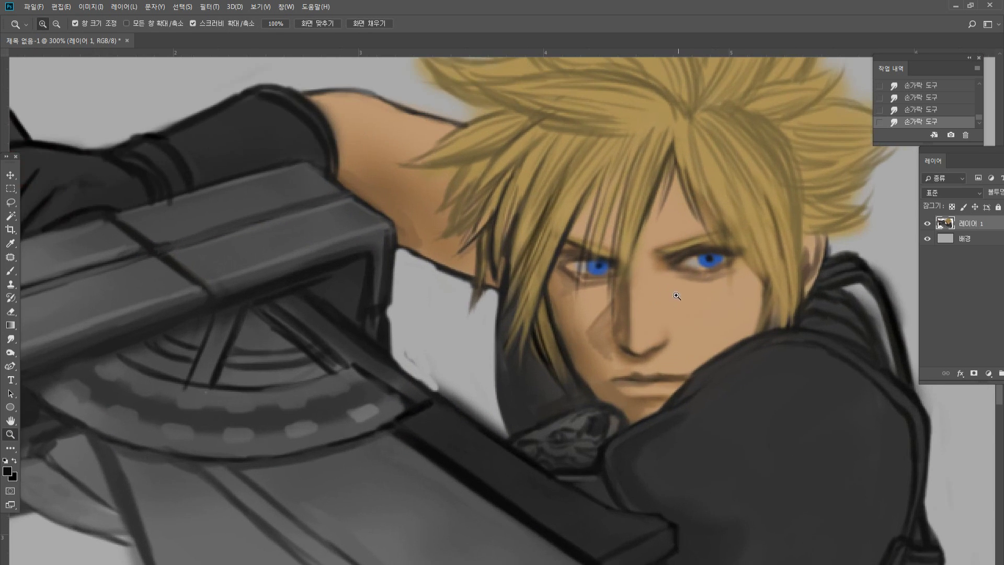
click(10, 202)
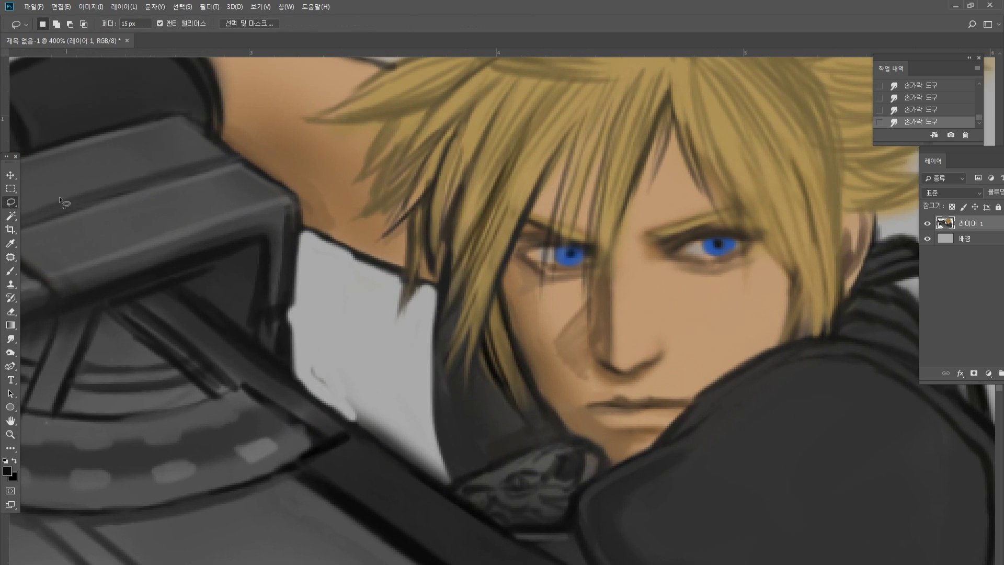
mouse_move(643, 219)
mouse_down()
mouse_move(702, 300)
mouse_move(651, 206)
mouse_up()
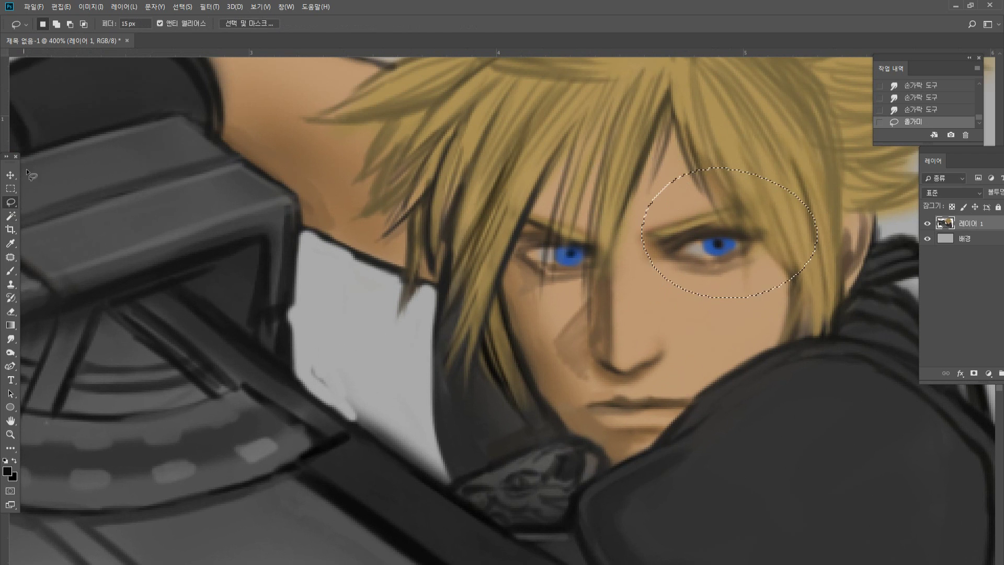
key(v)
drag(739, 250, 745, 253)
key(ctrl+d)
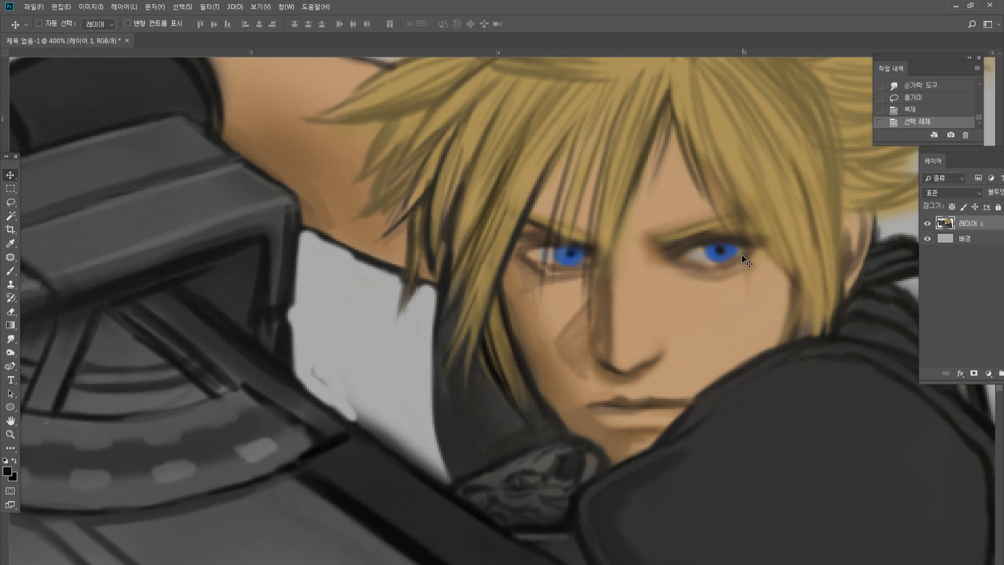
Paint grey over the dark outline along the wolf ornament's upper edge below the jaw.
double_click(10, 434)
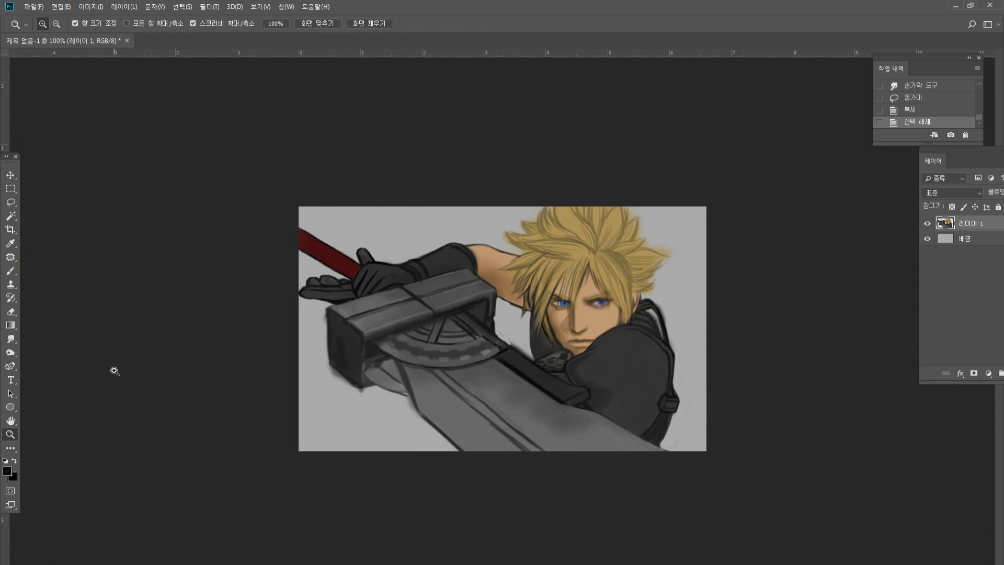
click(632, 348)
click(689, 343)
click(681, 348)
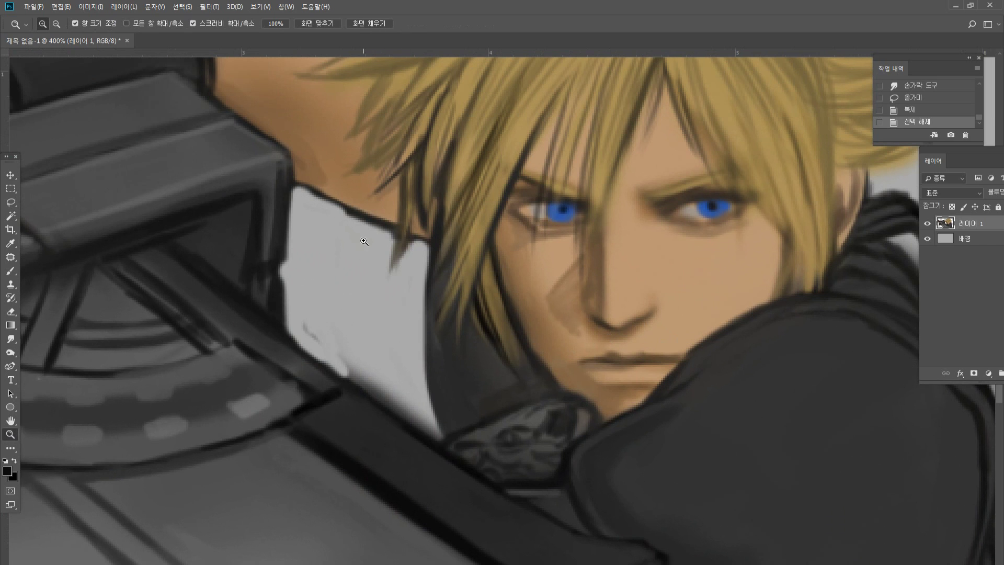
click(10, 270)
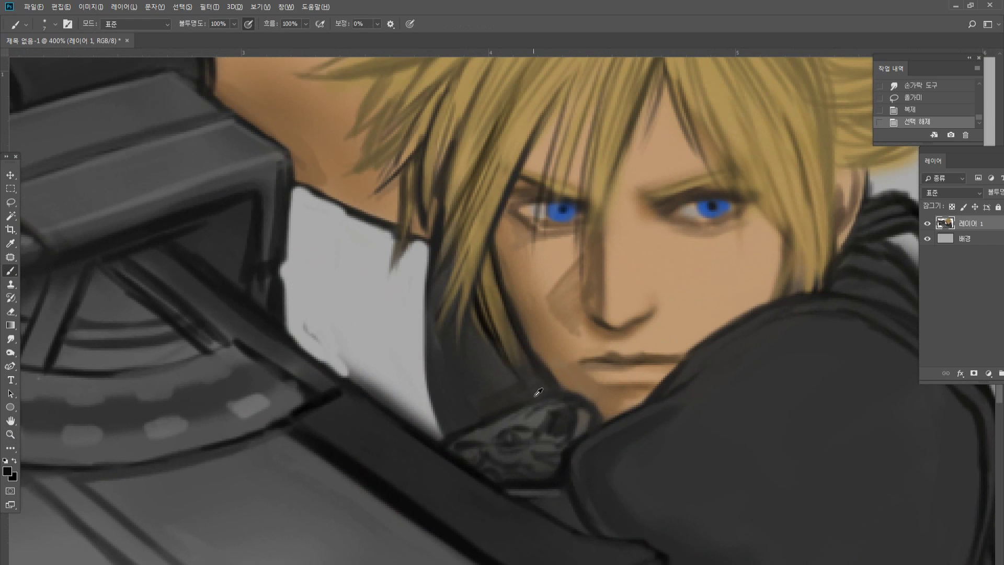
mouse_move(547, 402)
mouse_down()
mouse_move(570, 397)
mouse_move(591, 416)
mouse_up()
mouse_move(585, 411)
mouse_down()
mouse_move(592, 421)
mouse_move(578, 396)
mouse_move(559, 395)
mouse_up()
alt+click(579, 428)
alt+click(554, 358)
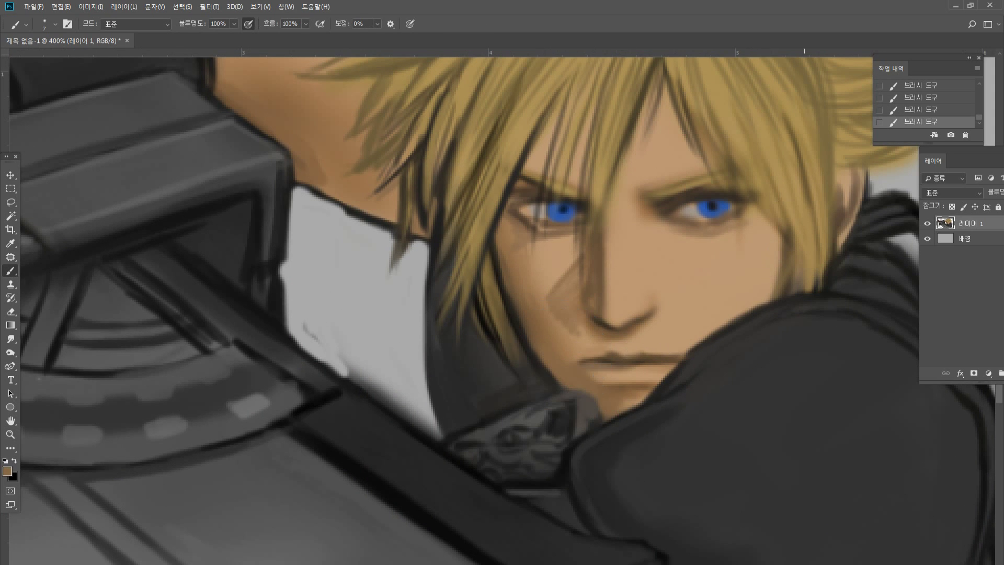
Paint sampled blond tones over the dark tips of the hair strands beside the cheek, above the shoulder.
alt+click(788, 229)
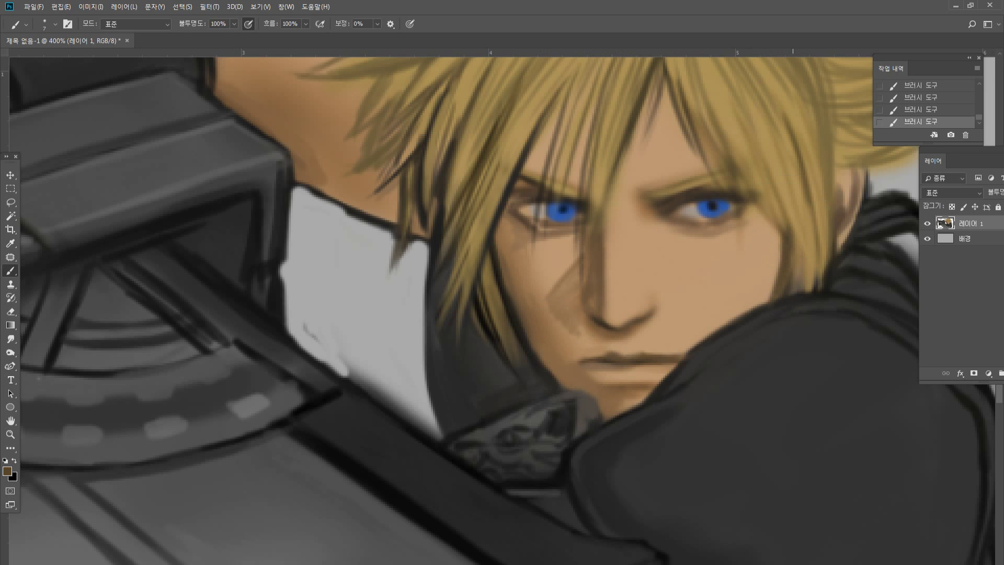
alt+click(801, 223)
drag(793, 246, 783, 296)
drag(791, 268, 783, 300)
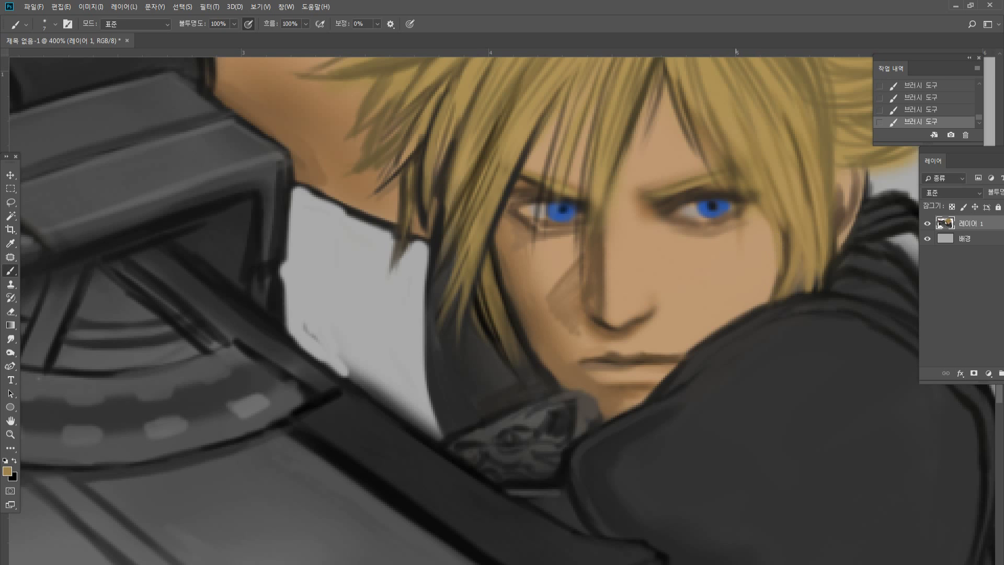
Enlarge the brush and paint a soft brown shadow on the cheek below the uncovered eye.
alt+click(643, 180)
alt+click(649, 214)
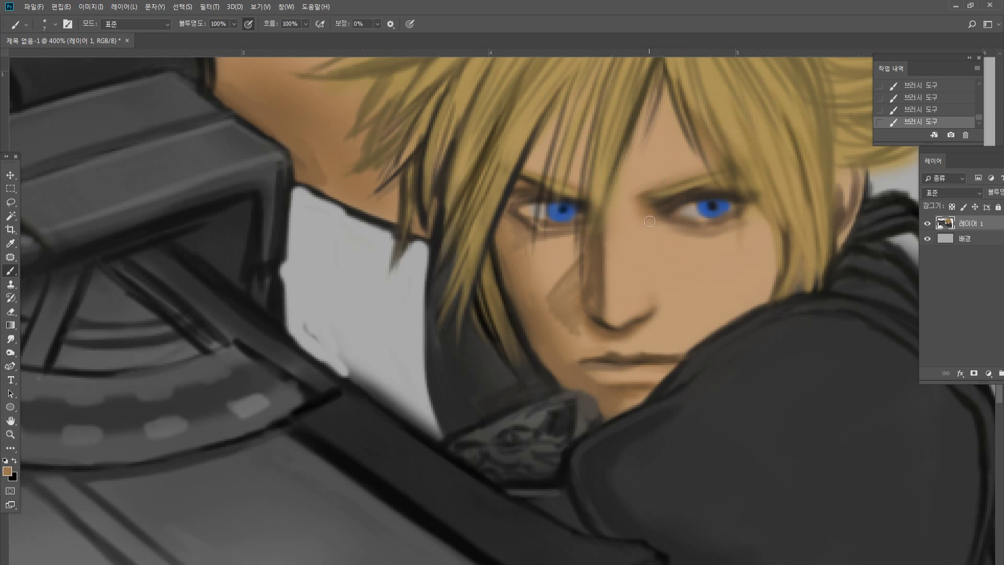
alt+click(680, 227)
mouse_move(680, 230)
mouse_down()
mouse_move(703, 247)
mouse_move(700, 264)
mouse_move(689, 244)
mouse_move(694, 253)
mouse_move(728, 249)
mouse_move(706, 271)
mouse_move(728, 281)
mouse_move(698, 275)
mouse_up()
key(bracketright)
key(bracketright)
key(bracketright)
key(bracketright)
key(bracketright)
key(bracketright)
Reduce the brush to 15 px and blend the angular shadow beside the nose into the cheek with sampled skin tones.
key(bracketleft)
key(bracketleft)
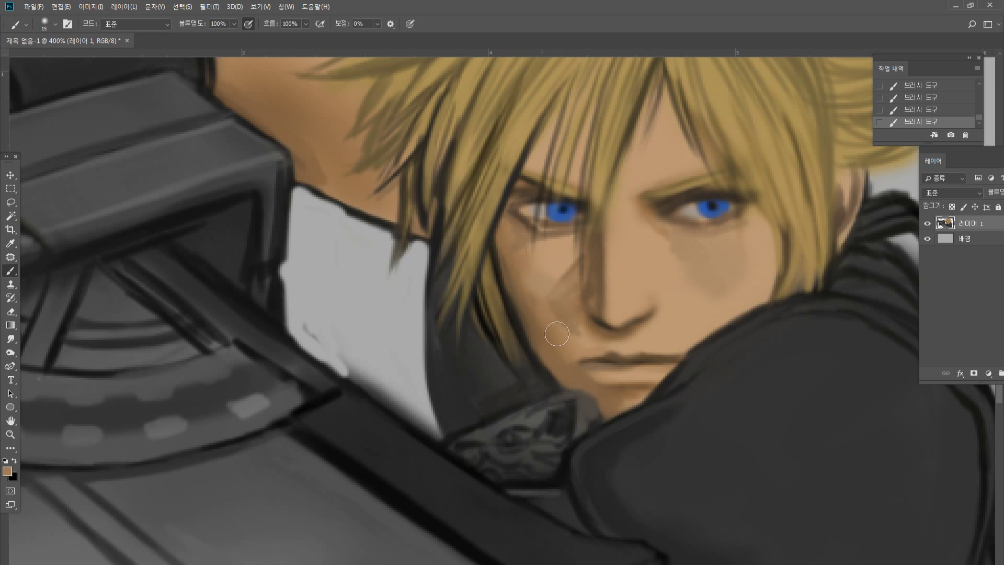
alt+click(559, 305)
mouse_move(571, 280)
mouse_down()
mouse_move(566, 304)
mouse_move(524, 277)
mouse_move(571, 331)
mouse_up()
alt+click(527, 272)
alt+click(559, 339)
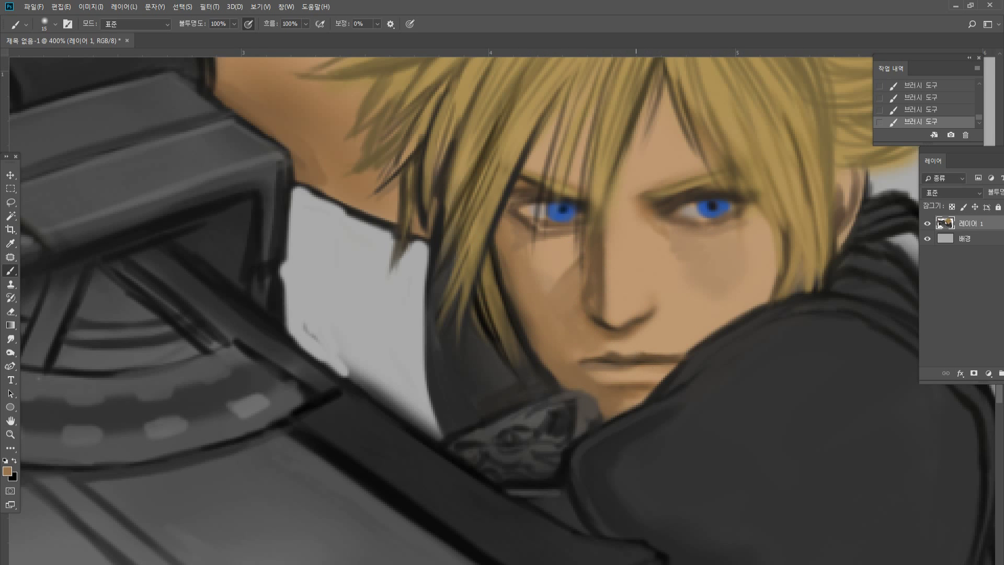
alt+click(629, 332)
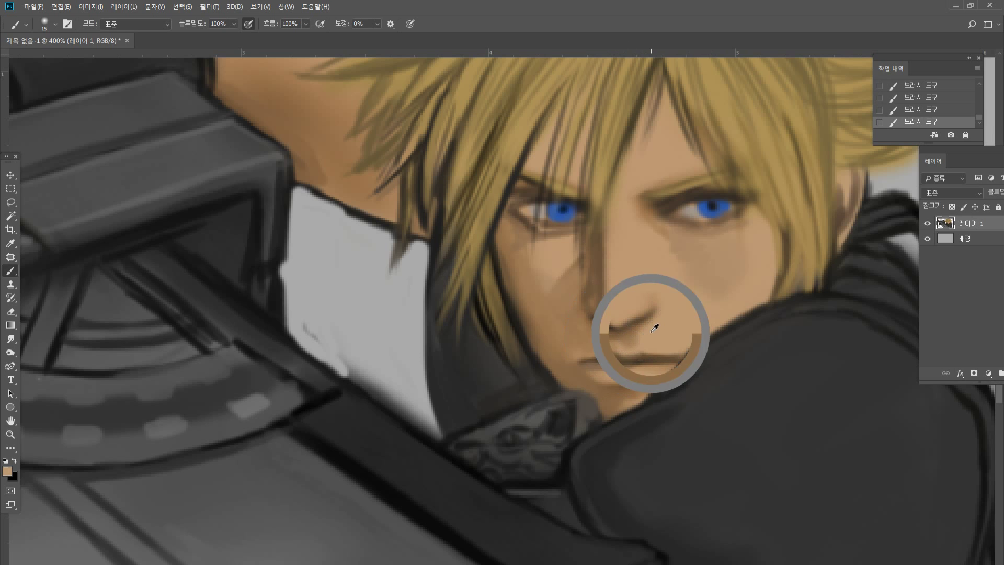
alt+click(691, 244)
alt+click(671, 259)
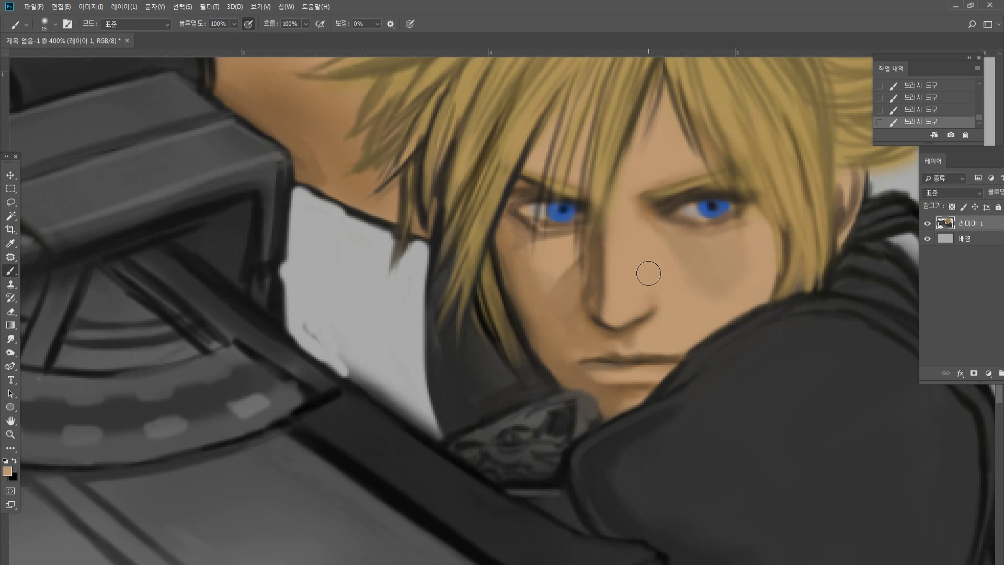
Paint a small dark round bolt with a grey centre on each of the guard's two upper panels, near the upper arm.
double_click(10, 434)
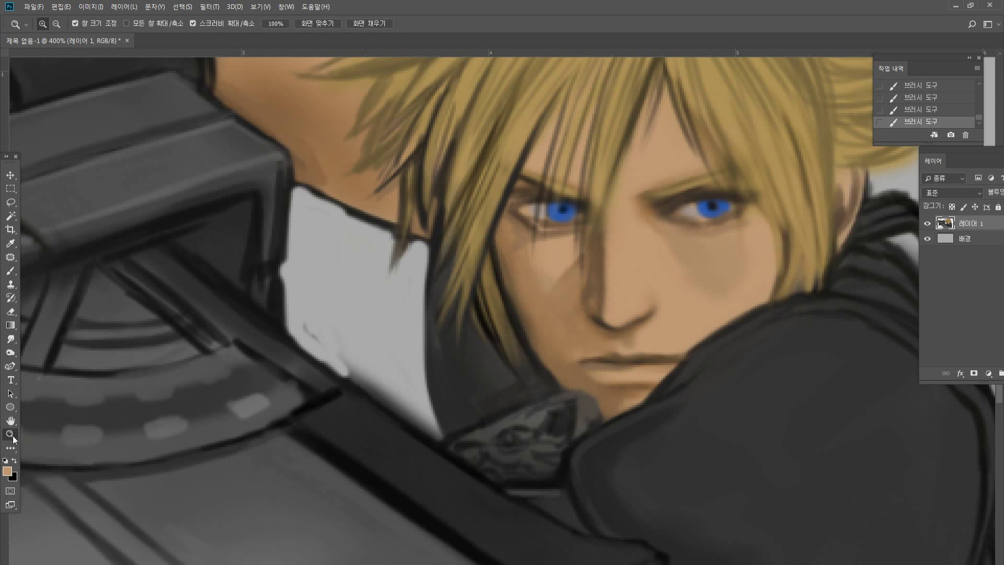
click(564, 311)
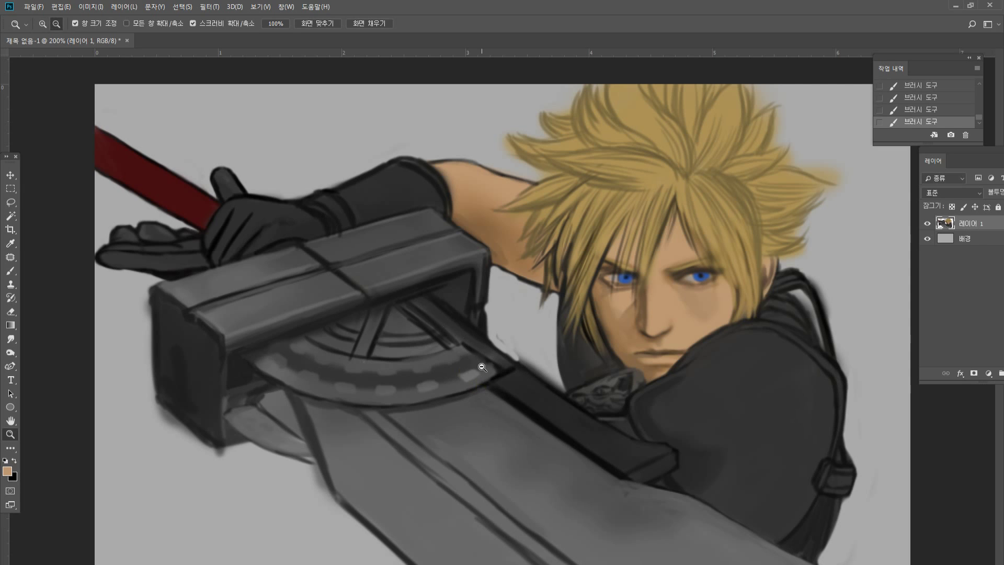
click(482, 406)
click(484, 407)
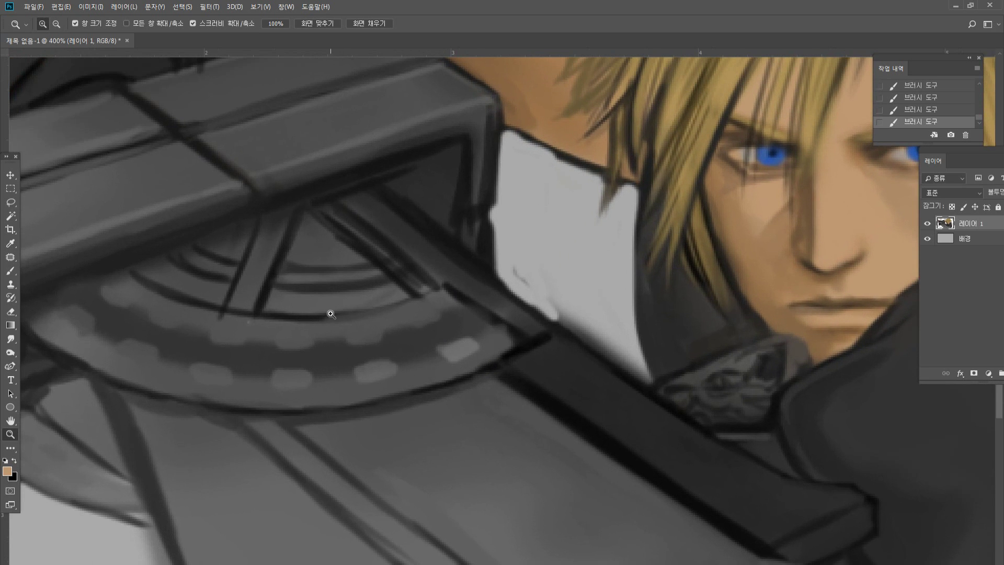
alt+click(341, 230)
click(245, 111)
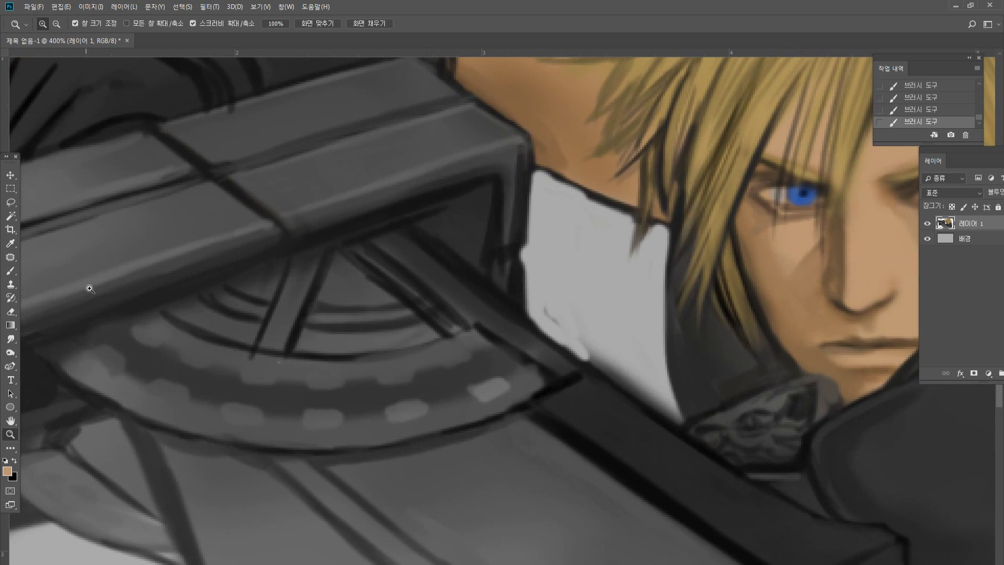
click(10, 421)
drag(299, 217, 514, 318)
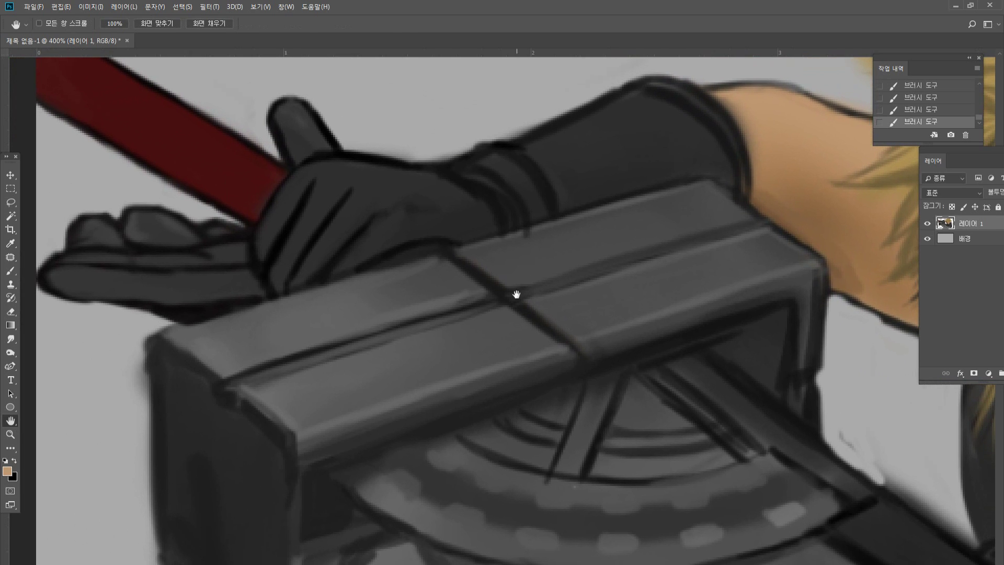
key(b)
alt+click(386, 254)
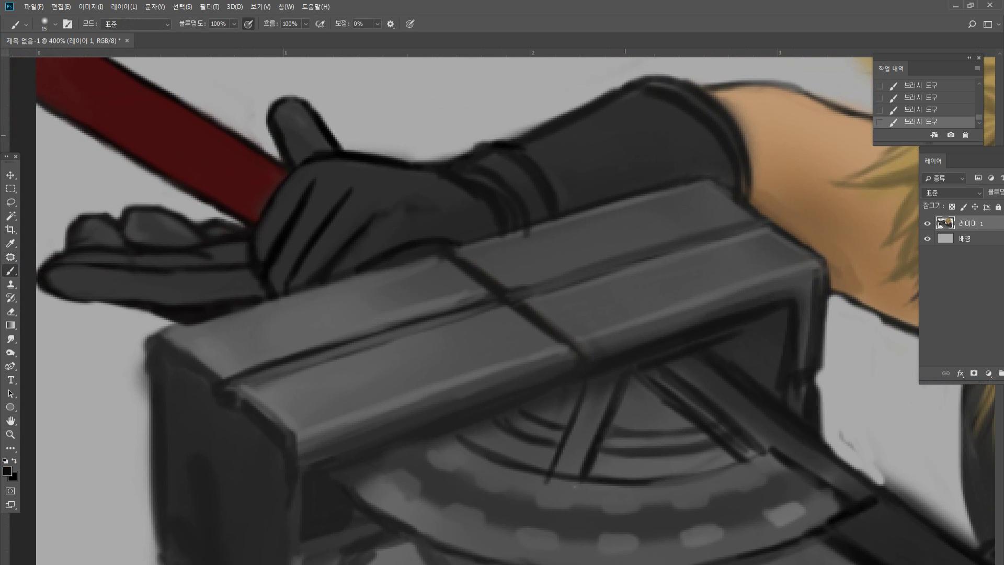
key(bracketleft)
key(bracketleft)
key(bracketleft)
key(bracketleft)
mouse_move(683, 198)
mouse_down()
mouse_move(680, 207)
mouse_move(695, 197)
mouse_up()
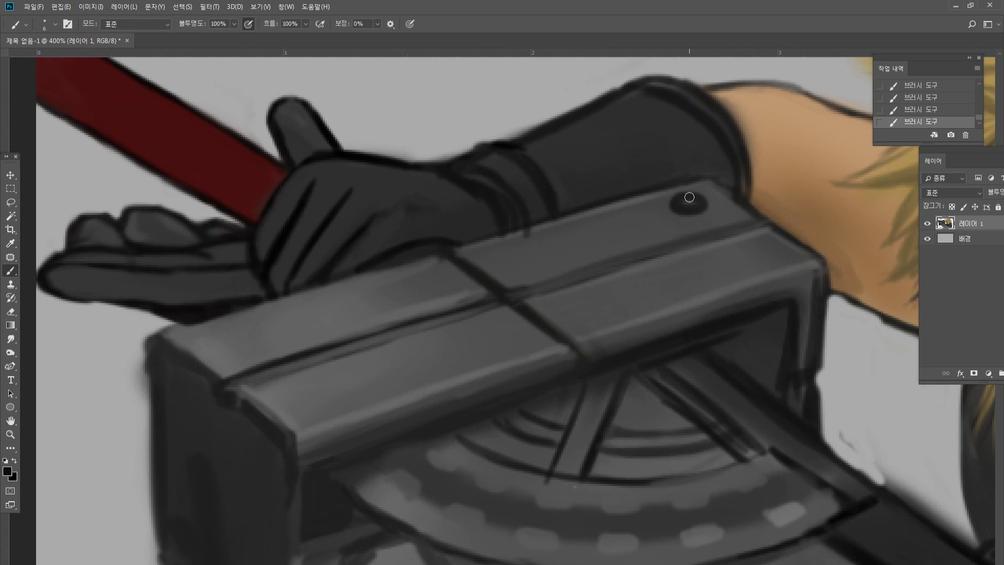
mouse_move(757, 249)
mouse_down()
mouse_move(761, 256)
mouse_move(750, 254)
mouse_move(757, 247)
mouse_up()
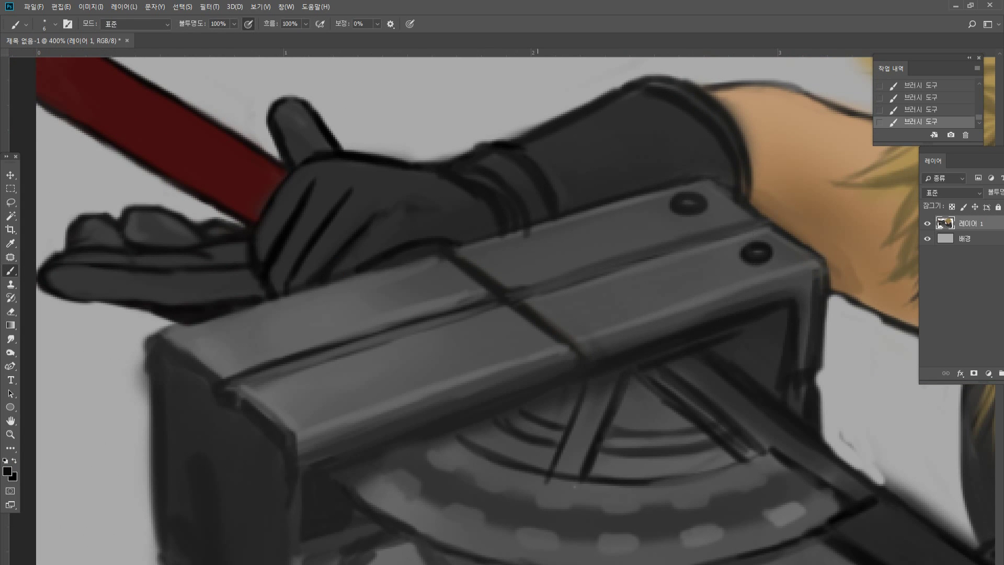
Paint two ringed bolts beside the guard's centre seam and four solid dark bolts across the two panels on the hand side.
drag(501, 250, 515, 256)
drag(578, 305, 569, 304)
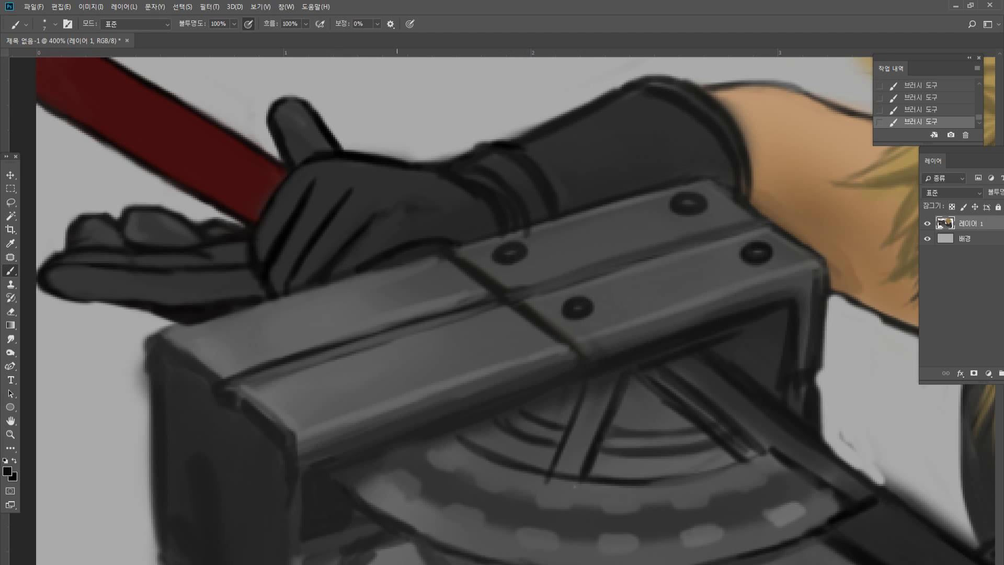
mouse_move(423, 278)
mouse_down()
mouse_move(405, 286)
mouse_move(427, 280)
mouse_up()
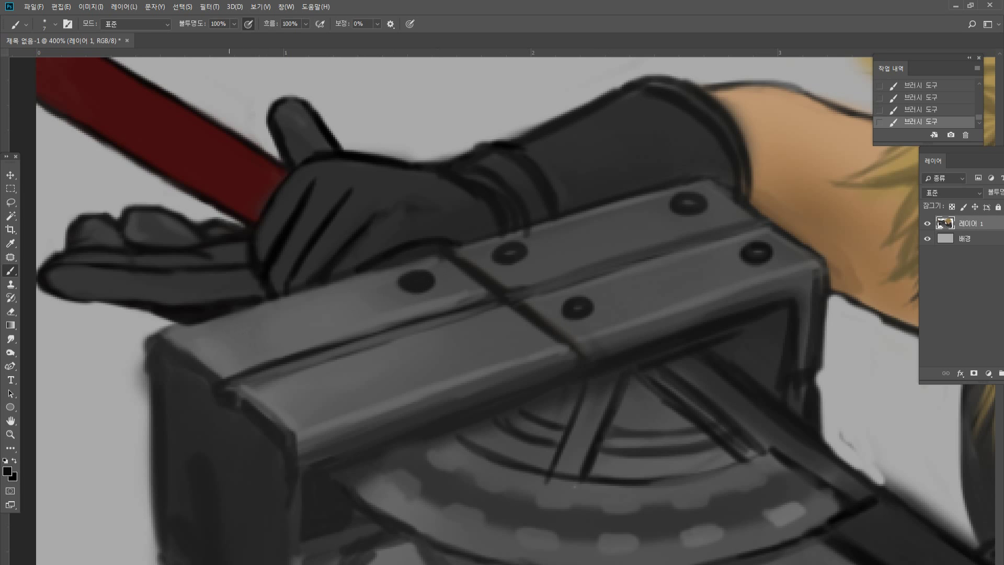
drag(230, 336, 222, 338)
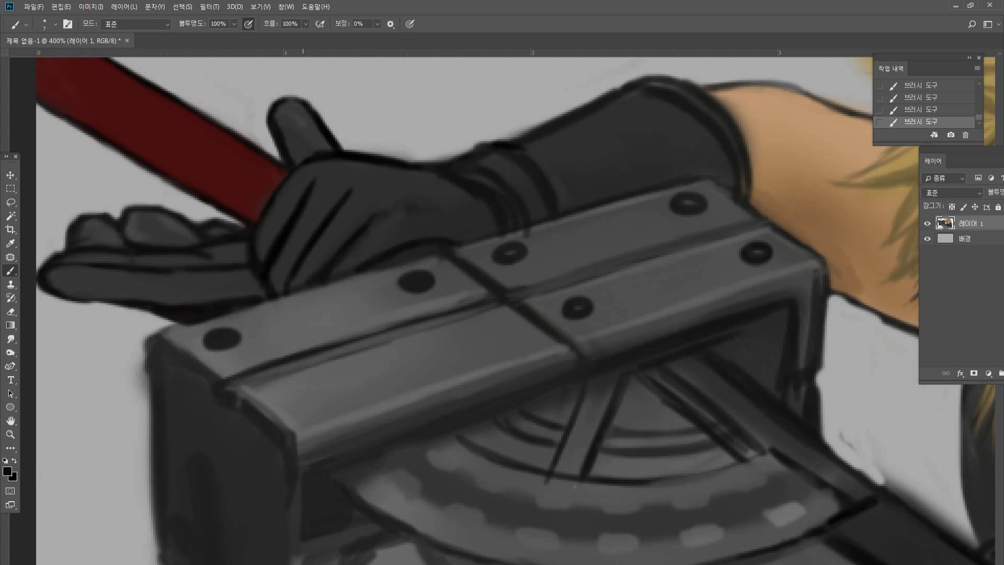
mouse_move(302, 397)
mouse_down()
mouse_move(292, 401)
mouse_move(309, 398)
mouse_up()
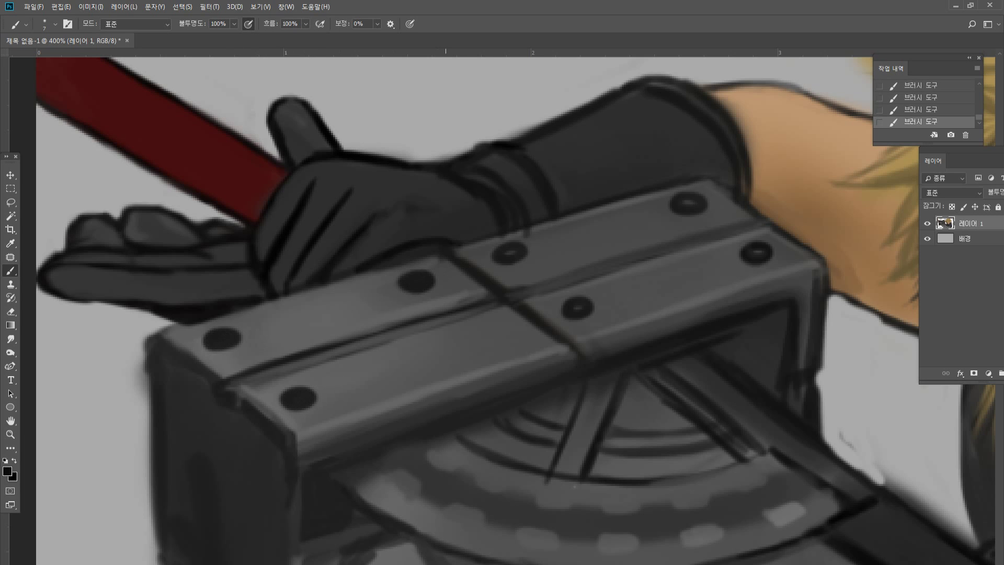
drag(471, 335, 497, 335)
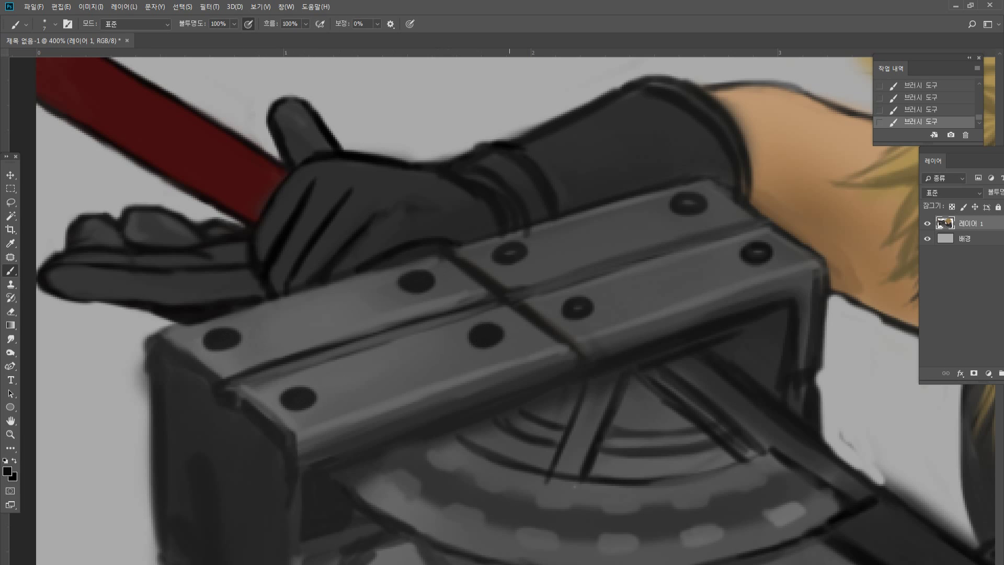
Clean up the guard's rear edge along the glove and the cuff outline with sampled grey and near-black tones.
alt+click(304, 324)
alt+click(180, 332)
drag(184, 326, 329, 287)
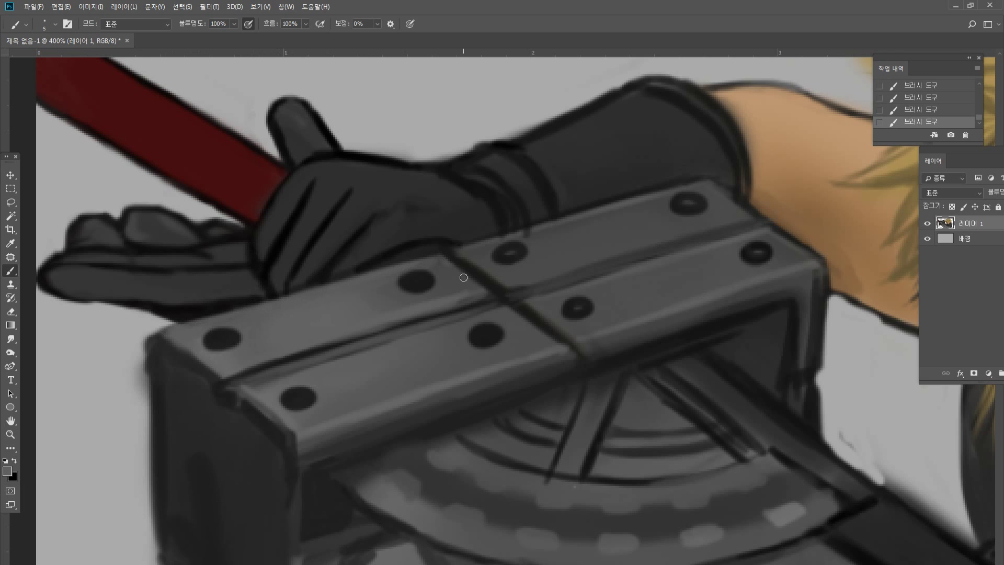
alt+click(451, 248)
alt+click(454, 239)
alt+click(558, 231)
alt+click(610, 195)
alt+click(561, 214)
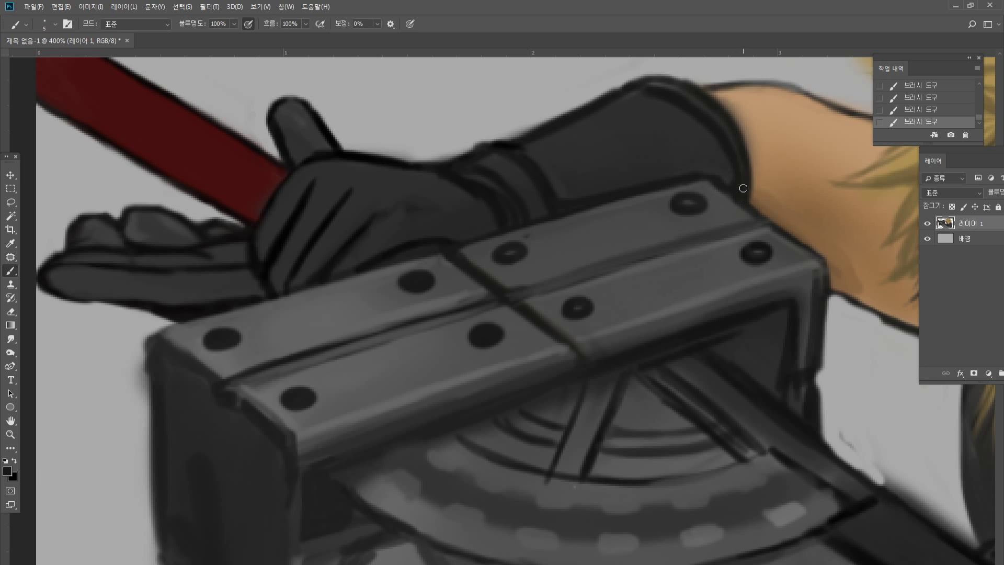
drag(749, 179, 751, 197)
Paint thin dark curved wrapping lines across the red sword handle, starting beside the glove and working toward its middle.
click(12, 437)
alt+click(322, 195)
alt+click(354, 201)
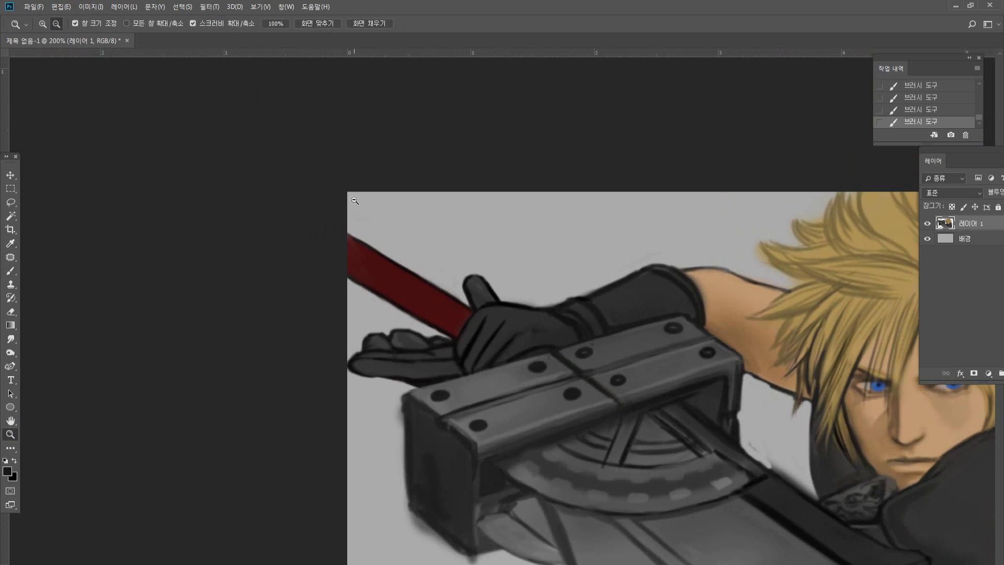
alt+click(406, 254)
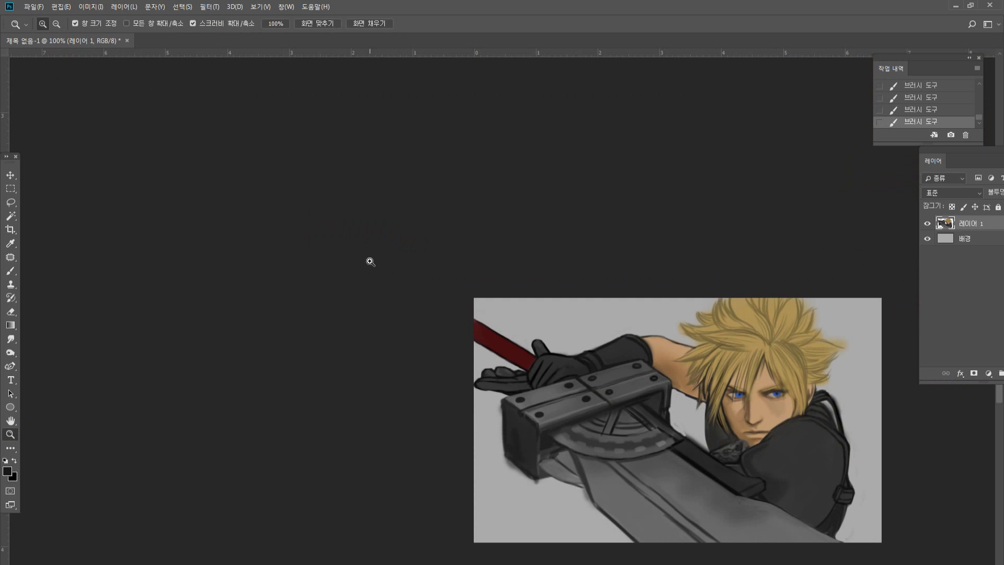
click(442, 309)
click(267, 218)
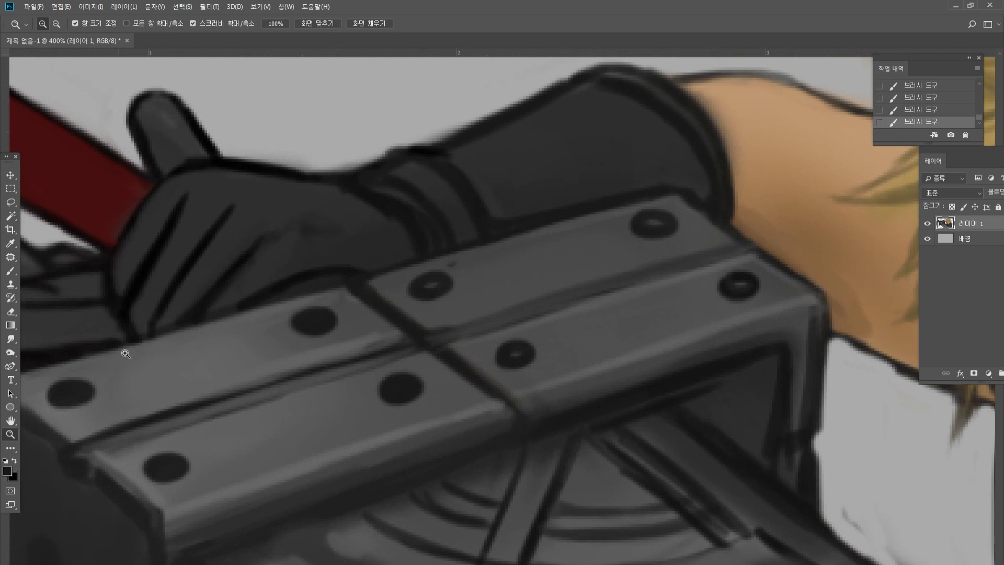
click(11, 421)
drag(209, 298, 579, 386)
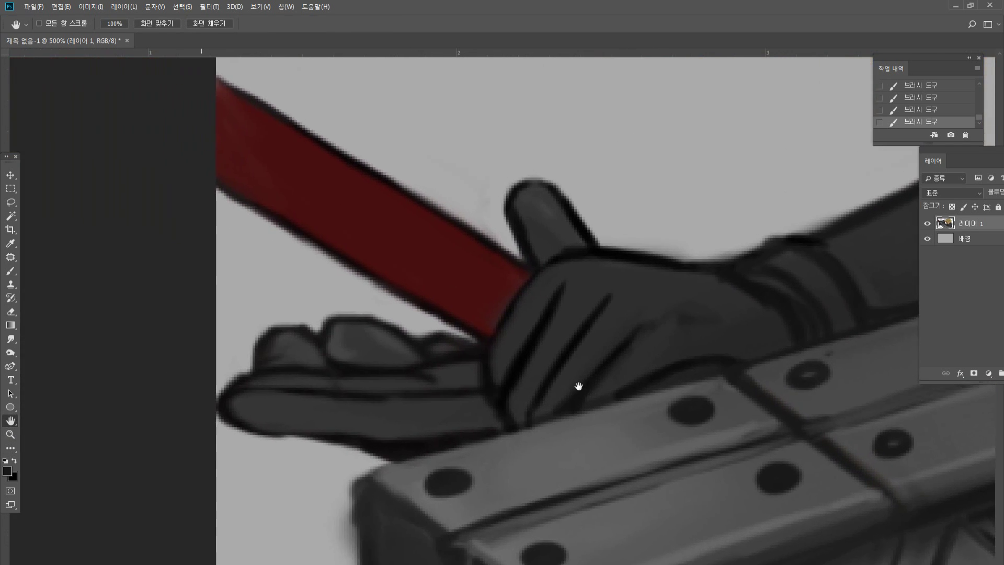
drag(443, 262, 448, 277)
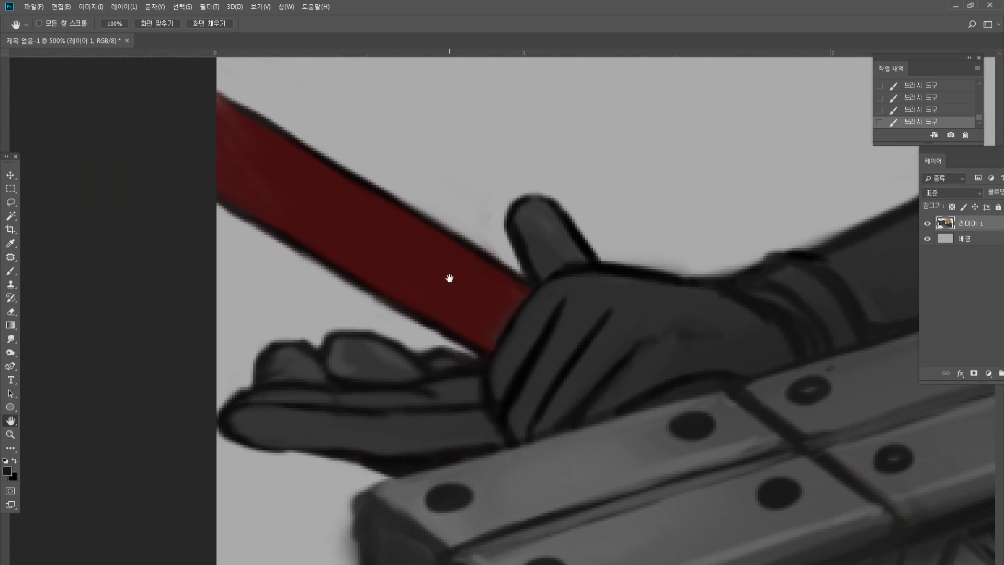
click(10, 271)
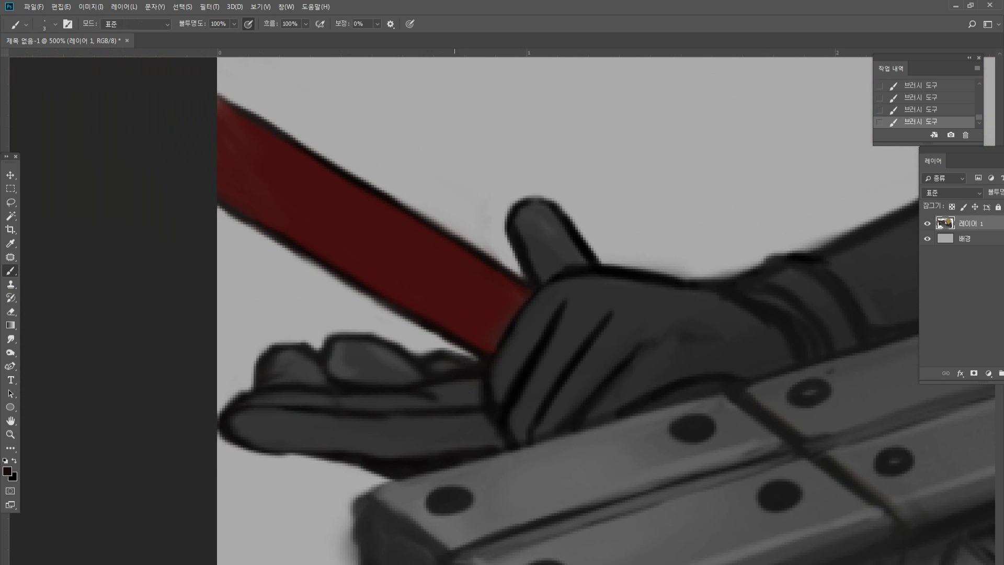
alt+click(506, 309)
alt+click(500, 266)
alt+click(573, 269)
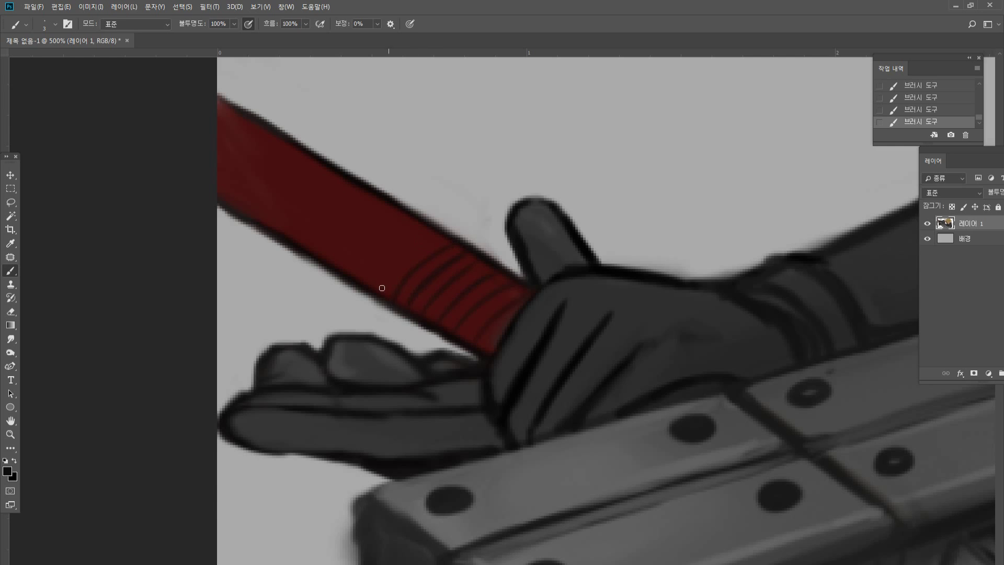
drag(426, 223, 369, 274)
drag(409, 215, 352, 265)
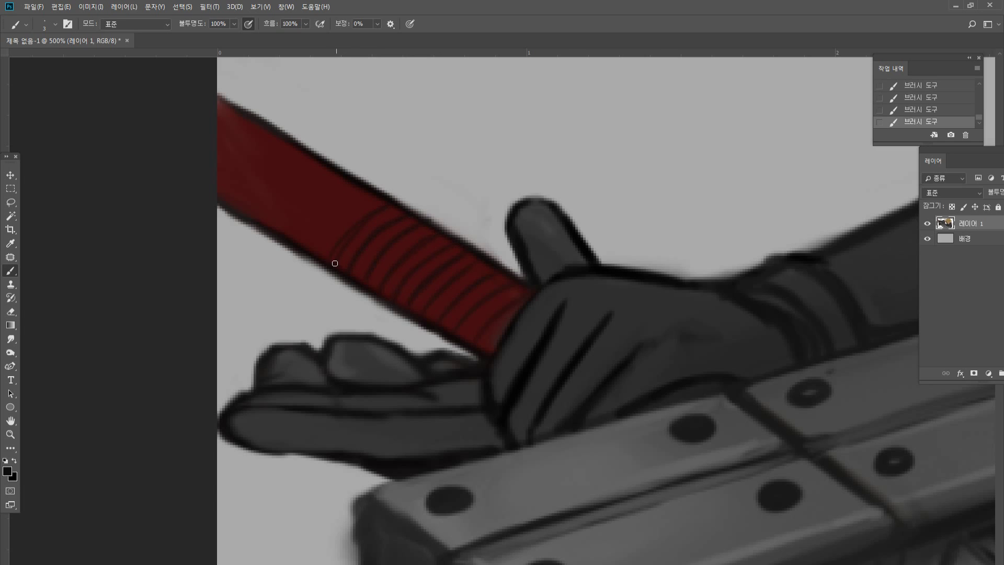
Redo the last wrapping line and continue the evenly spaced dark curves along the handle's outer half.
key(ctrl+z)
drag(316, 248, 358, 203)
alt+click(347, 230)
alt+click(334, 267)
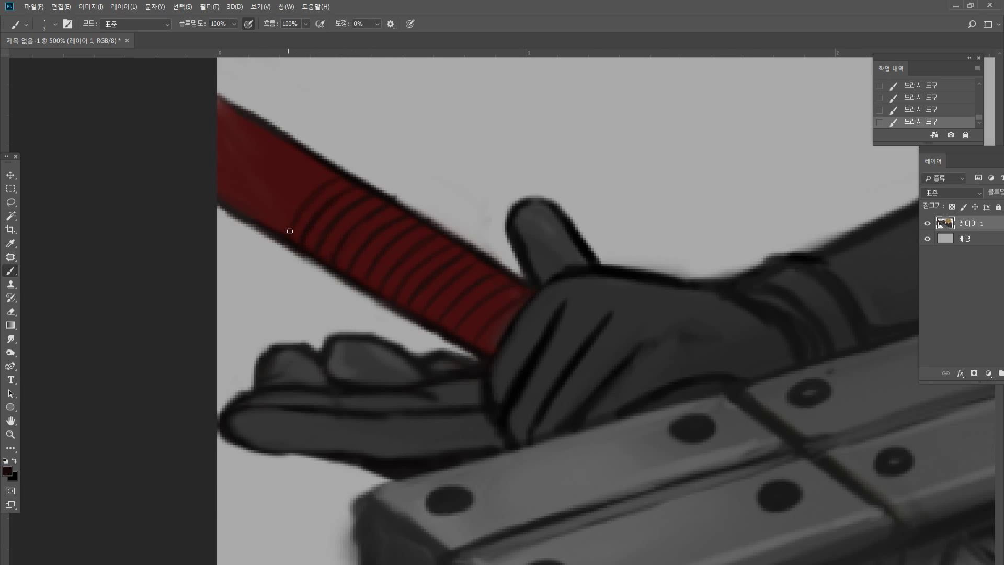
mouse_move(275, 225)
mouse_down()
mouse_move(295, 192)
mouse_move(332, 169)
mouse_up()
drag(256, 217, 307, 163)
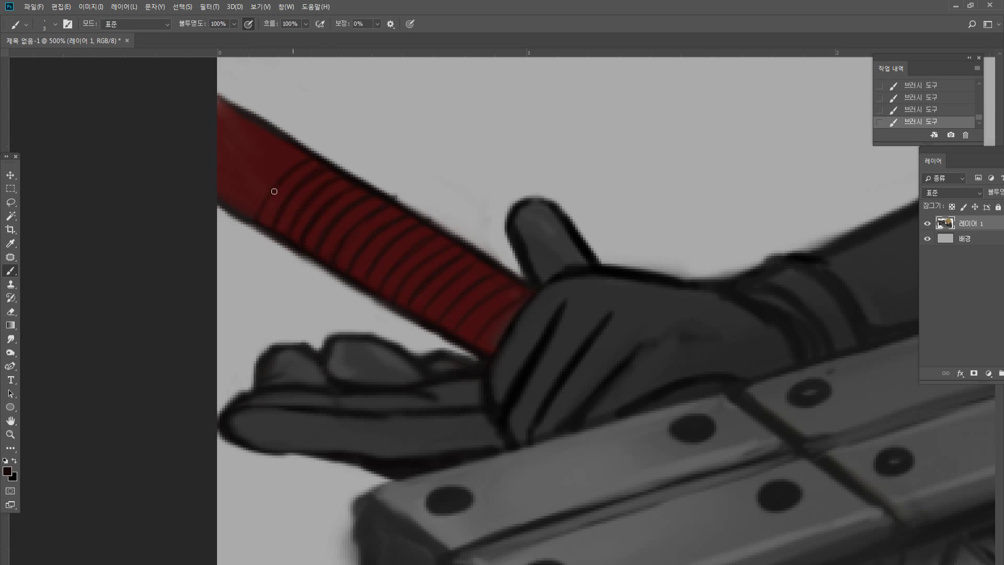
Redraw the misplaced curve and extend the dark wrapping lines over the handle's remaining end to the canvas edge.
mouse_move(229, 206)
mouse_down()
mouse_move(284, 148)
mouse_move(269, 146)
mouse_up()
key(ctrl+z)
alt+click(264, 165)
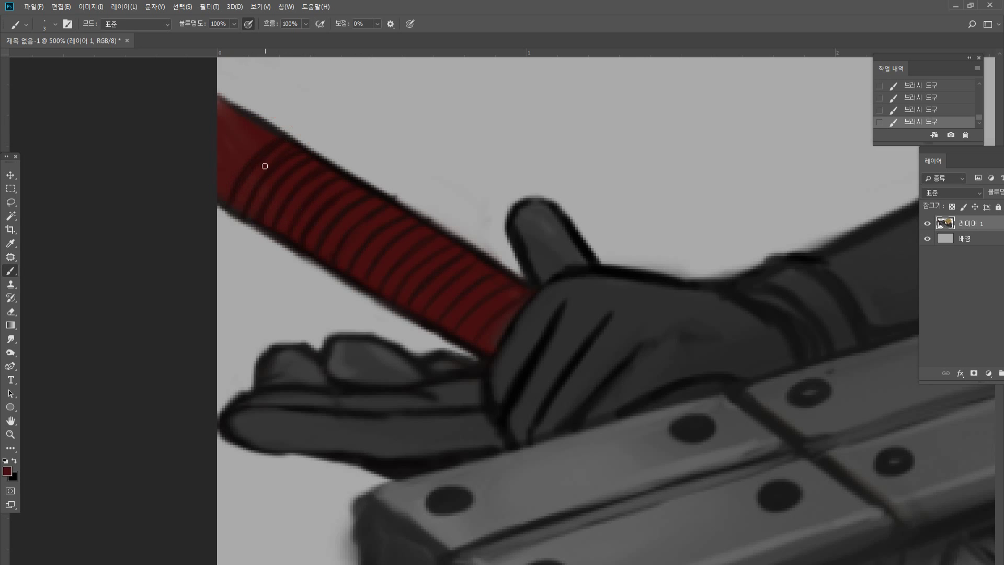
alt+click(287, 135)
mouse_move(230, 123)
mouse_down()
mouse_move(215, 137)
mouse_move(218, 119)
mouse_move(247, 108)
mouse_up()
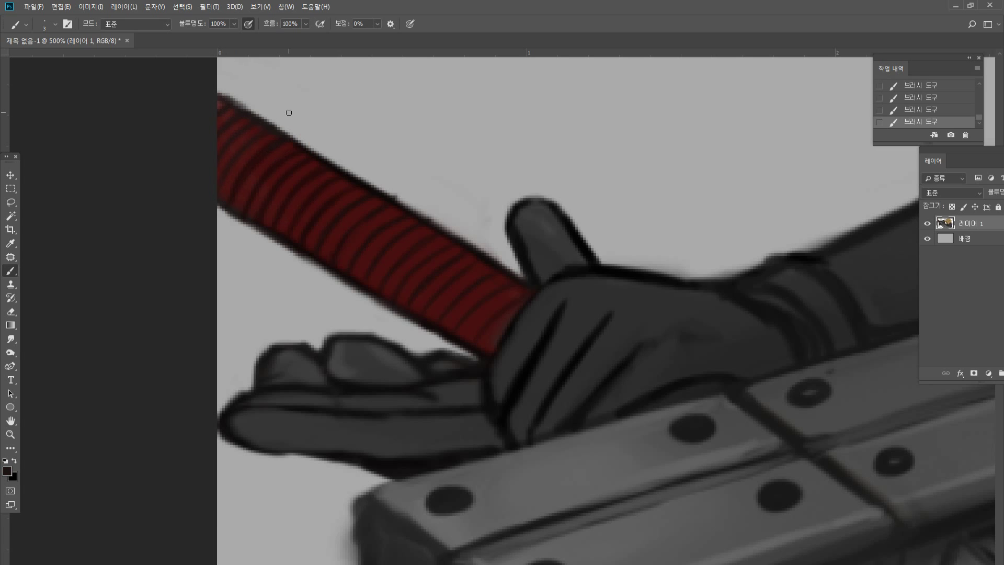
Enlarge the Burn tool to 30 px and darken the lower side of the wrapped handle in the midtones at 53% exposure.
key(o)
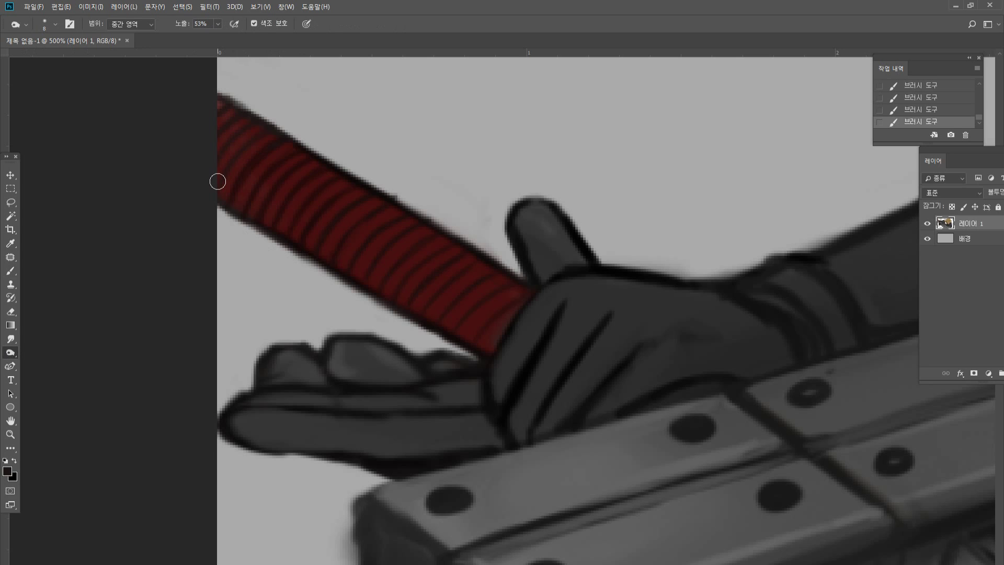
key(])
key(])
mouse_move(333, 238)
mouse_down()
mouse_move(251, 206)
mouse_move(392, 296)
mouse_up()
key(ctrl+z)
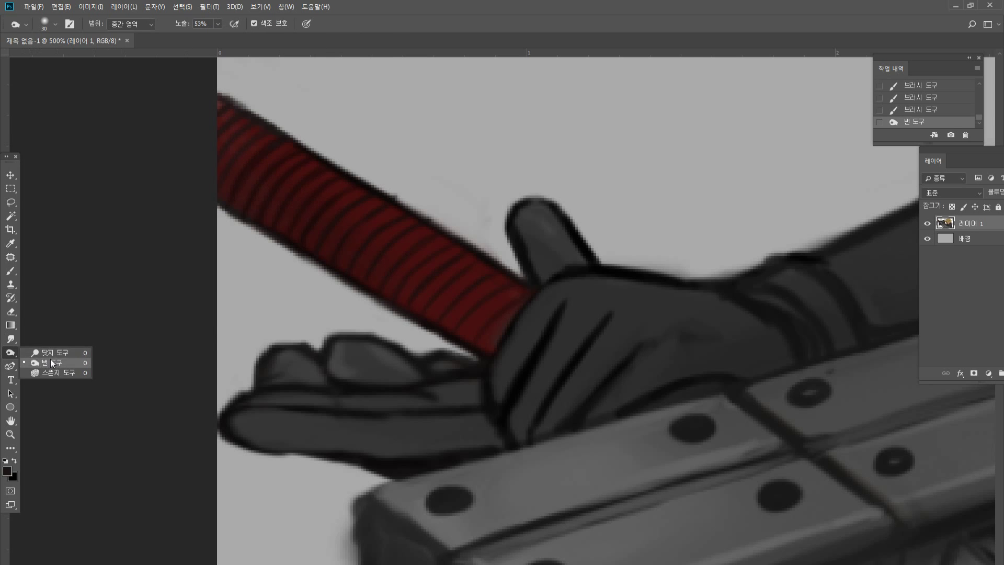
click(307, 240)
drag(477, 340, 497, 341)
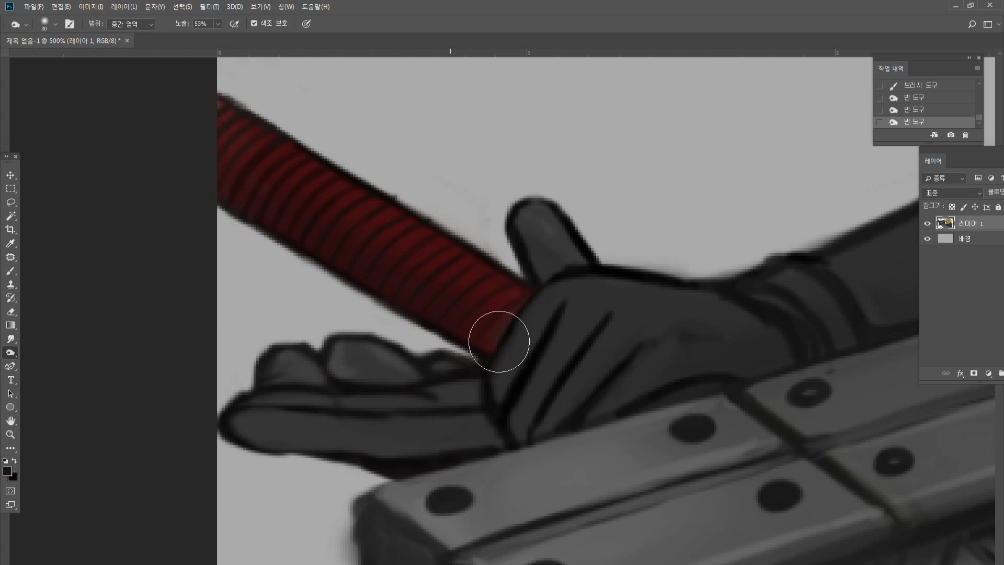
drag(175, 185, 269, 223)
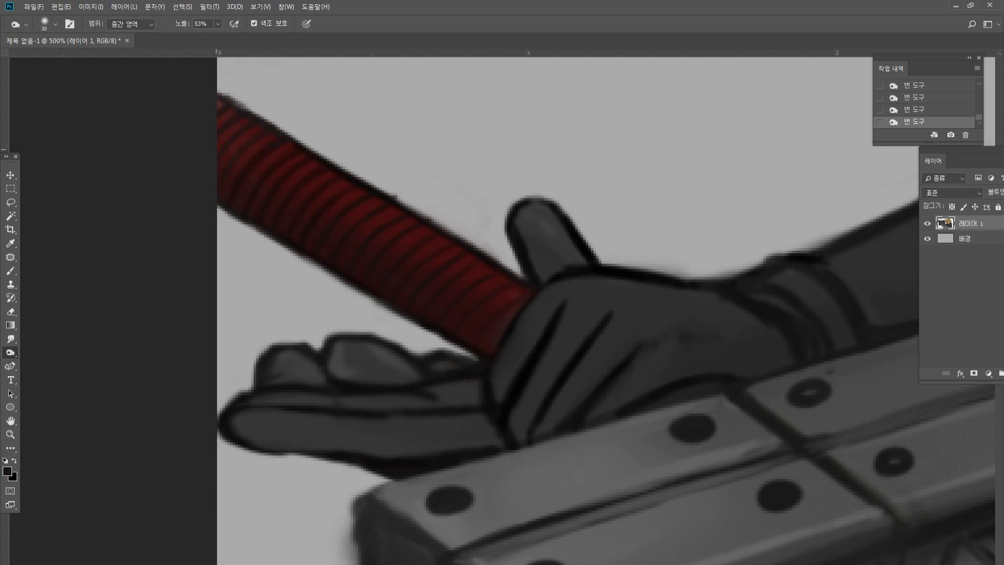
Set the Burn range to shadows and deepen the handle's underside to near black, including where it meets the glove.
click(151, 24)
click(128, 33)
mouse_move(361, 262)
mouse_down()
mouse_move(213, 170)
mouse_move(449, 333)
mouse_move(497, 350)
mouse_move(347, 272)
mouse_move(238, 195)
mouse_up()
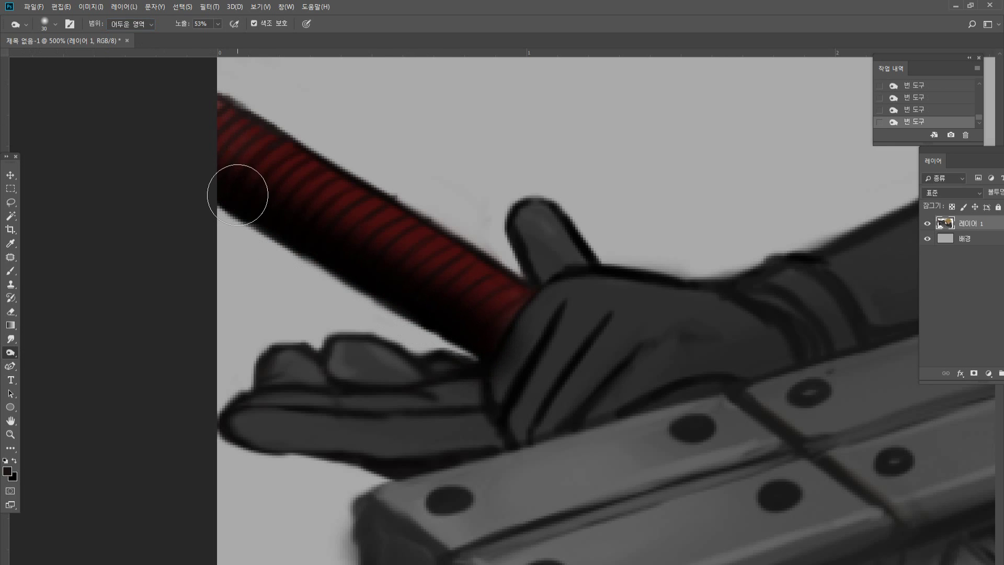
drag(516, 318, 502, 332)
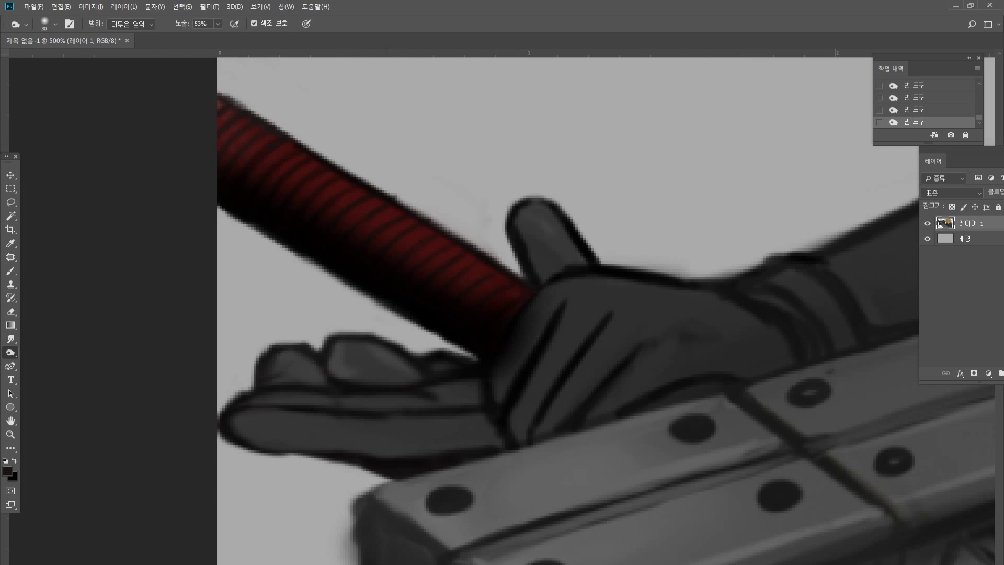
Burn shadows into the glove's fingers and along the palm creases, using a brush between 10 and 20 px for the creases.
mouse_move(358, 365)
mouse_down()
mouse_move(300, 363)
mouse_move(336, 354)
mouse_move(364, 366)
mouse_up()
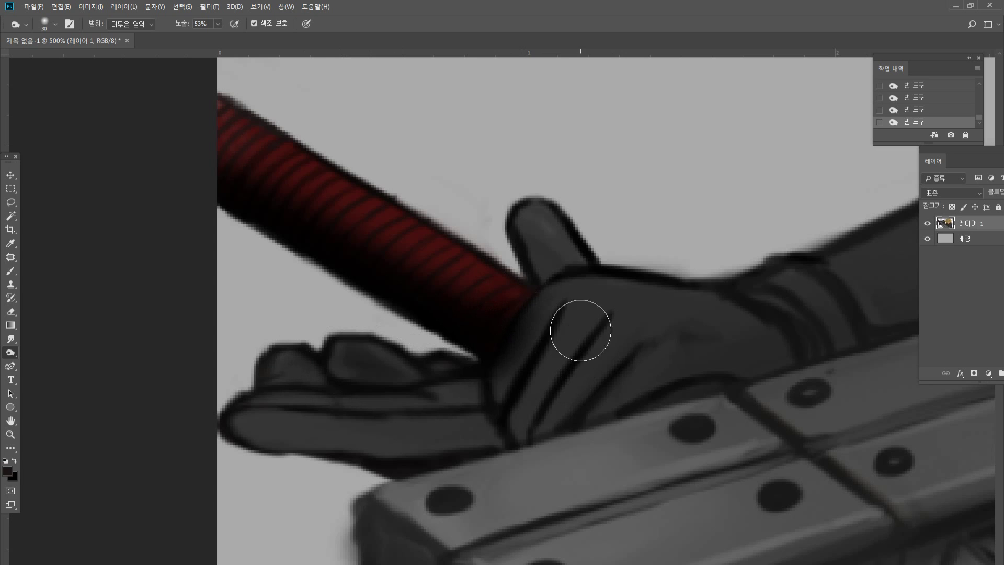
key(bracketleft)
key(bracketleft)
key(bracketleft)
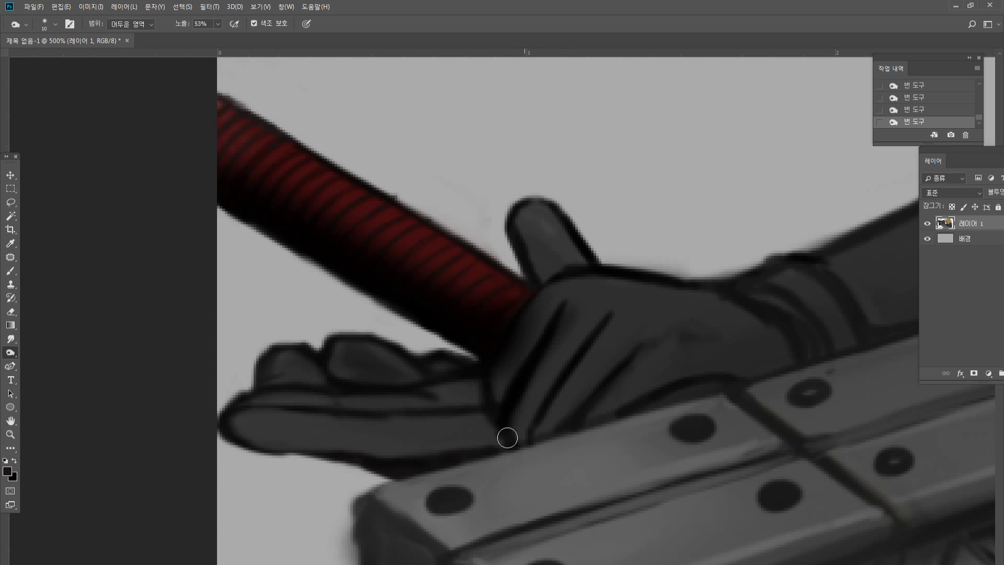
mouse_move(506, 437)
mouse_down()
mouse_move(575, 311)
mouse_move(539, 434)
mouse_up()
key(bracketright)
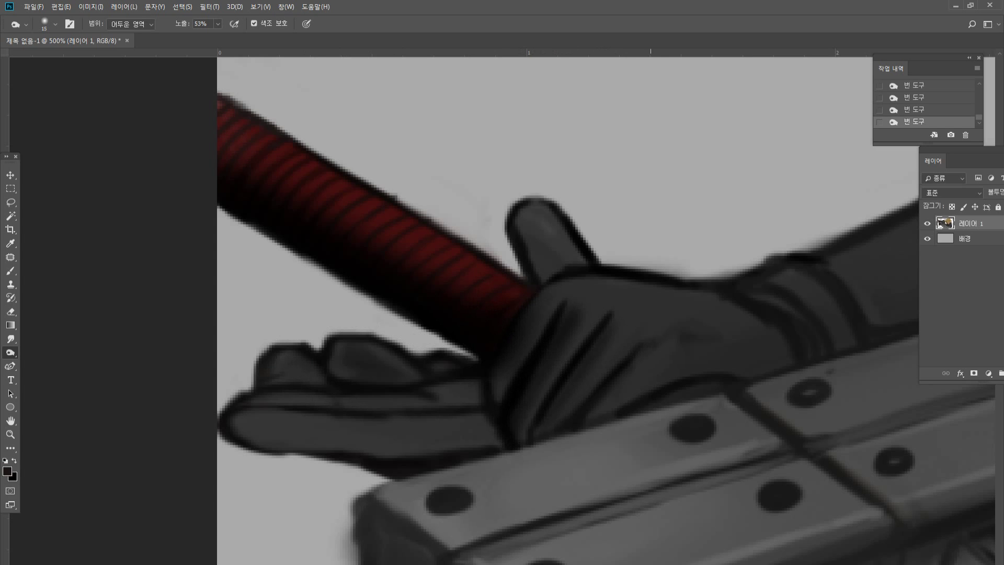
drag(650, 352, 589, 408)
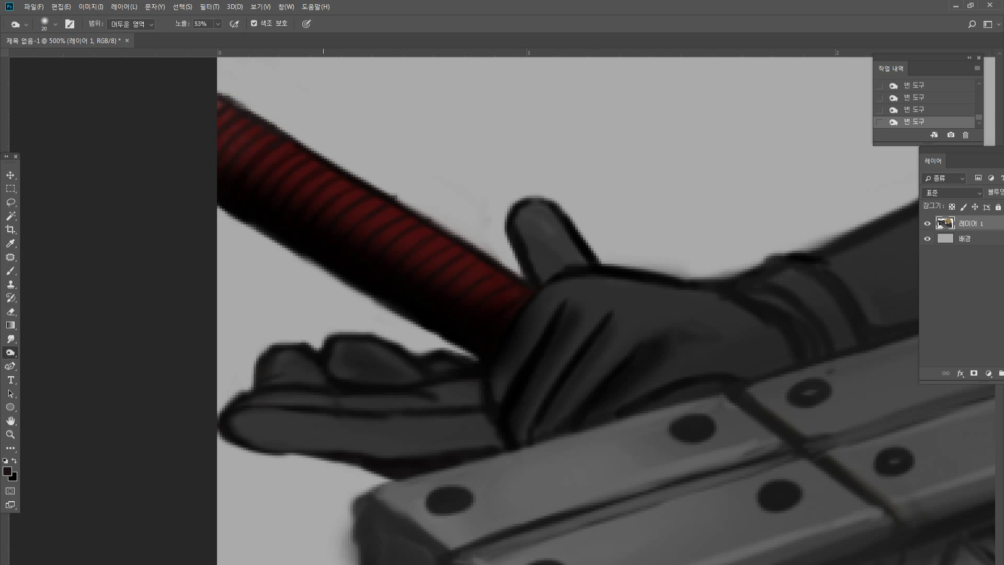
Burn the underside of the glove's lowest finger, and enlarge the brush to 30 px to darken the wrist folds.
mouse_move(248, 431)
mouse_down()
mouse_move(385, 448)
mouse_move(382, 436)
mouse_move(497, 434)
mouse_move(425, 443)
mouse_up()
key(bracketright)
key(bracketright)
key(bracketright)
drag(781, 320, 755, 360)
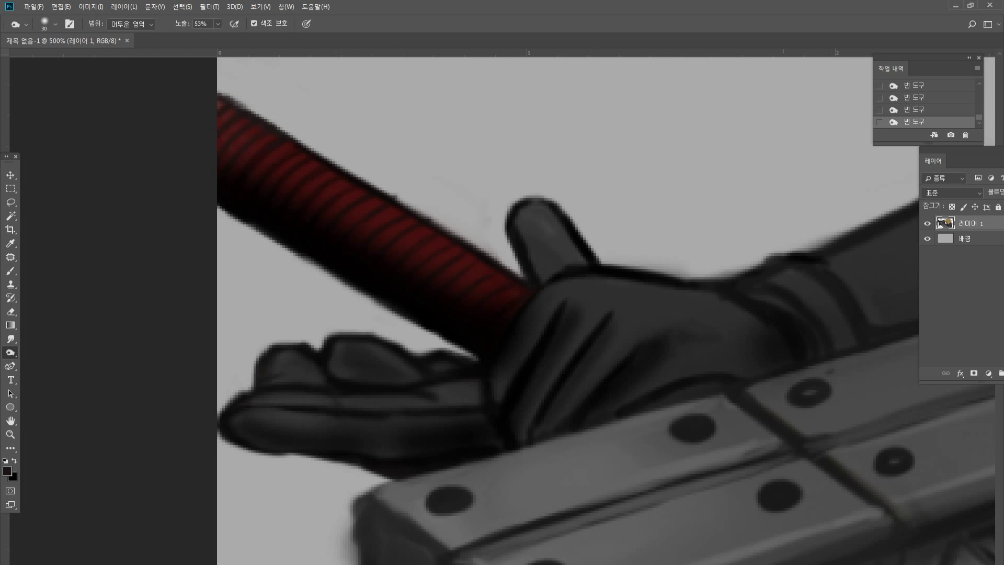
Burn deep shadows across the glove's forearm cuff above the guard with the 30 px brush.
double_click(10, 434)
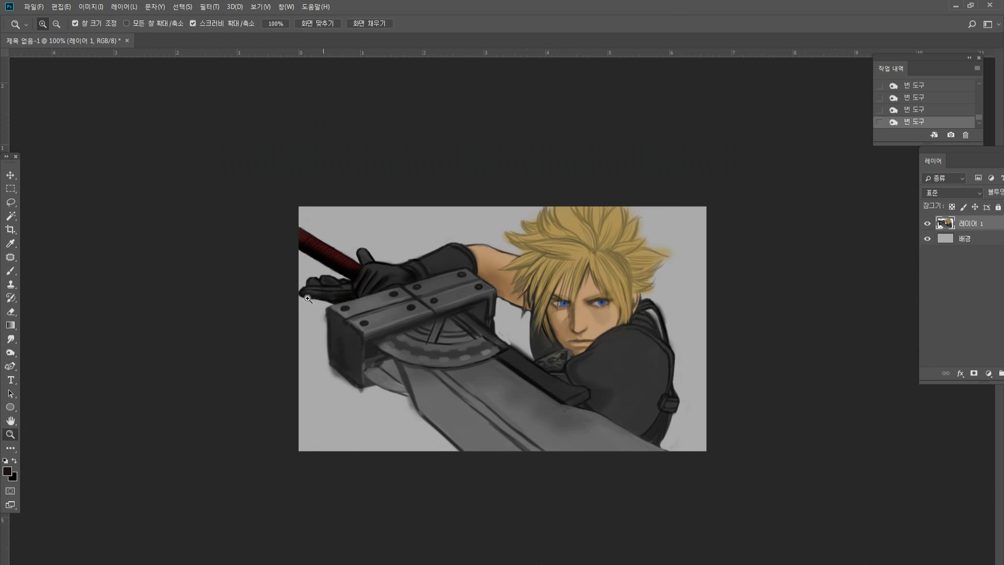
click(491, 228)
click(357, 178)
click(360, 181)
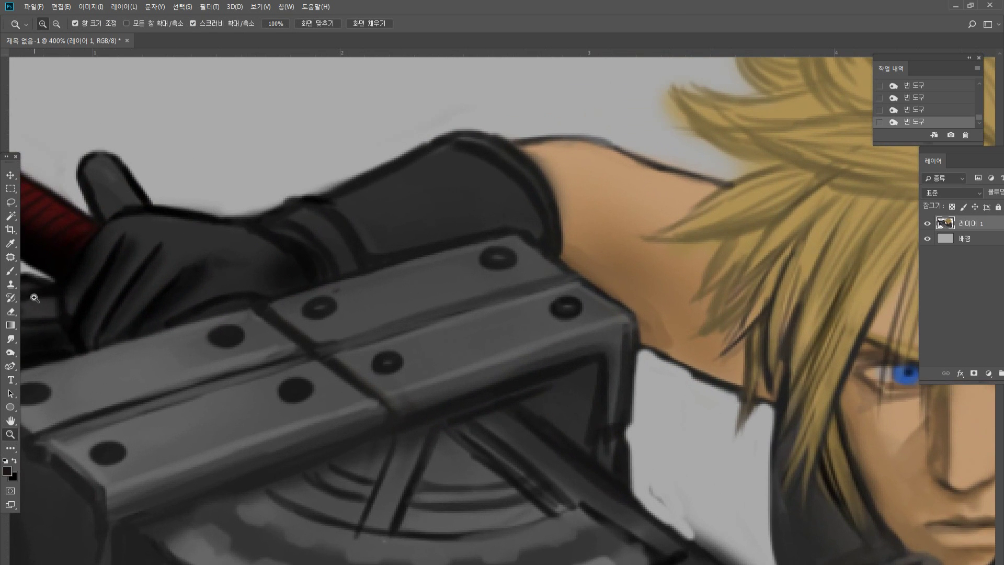
click(10, 352)
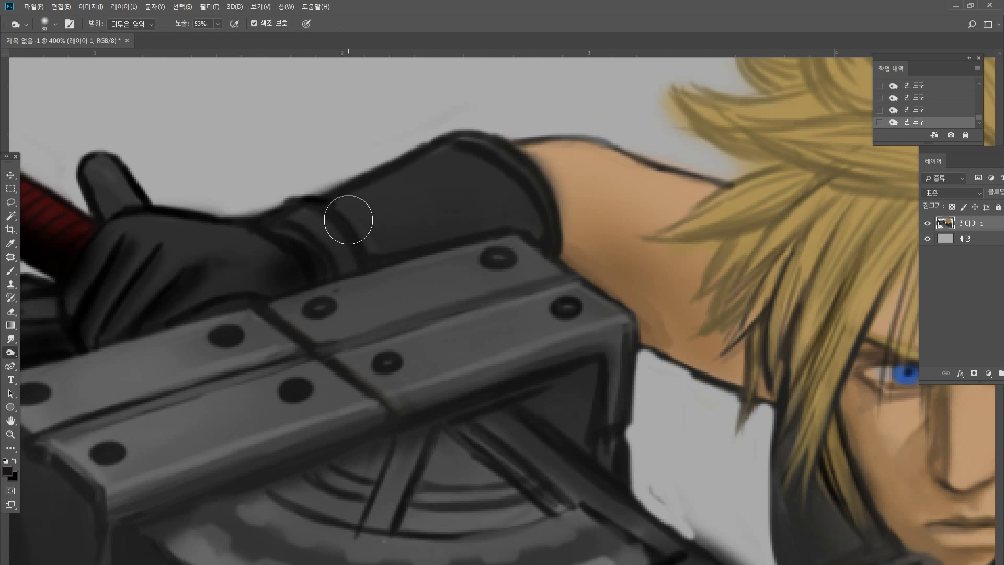
mouse_move(347, 218)
mouse_down()
mouse_move(518, 179)
mouse_move(505, 217)
mouse_move(487, 230)
mouse_move(417, 236)
mouse_up()
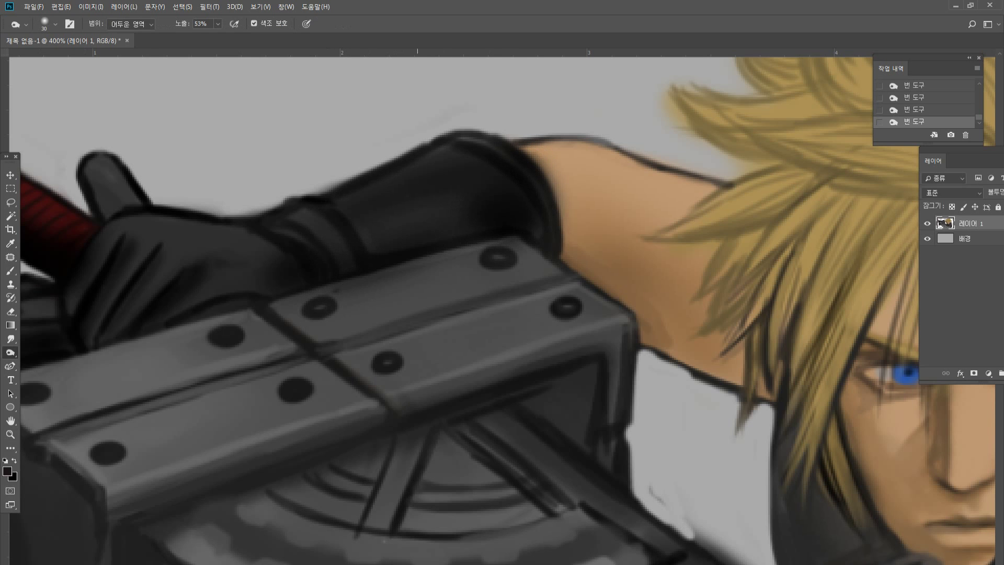
Erase along the underside of the red handle with a small eraser to give it a clean, sharp edge.
key(space)
mouse_move(256, 257)
mouse_down()
mouse_move(437, 269)
mouse_move(551, 290)
mouse_up()
key(z)
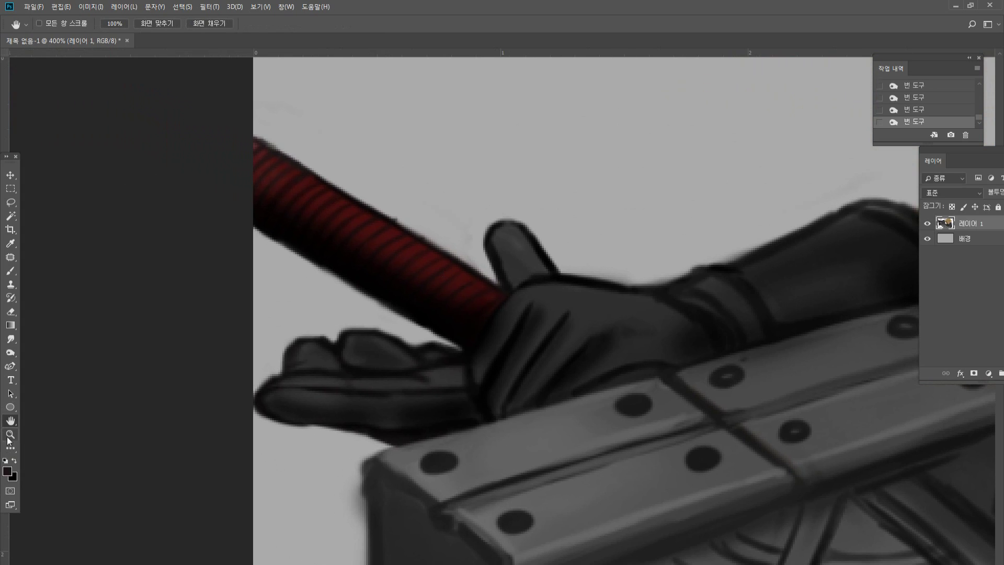
click(348, 237)
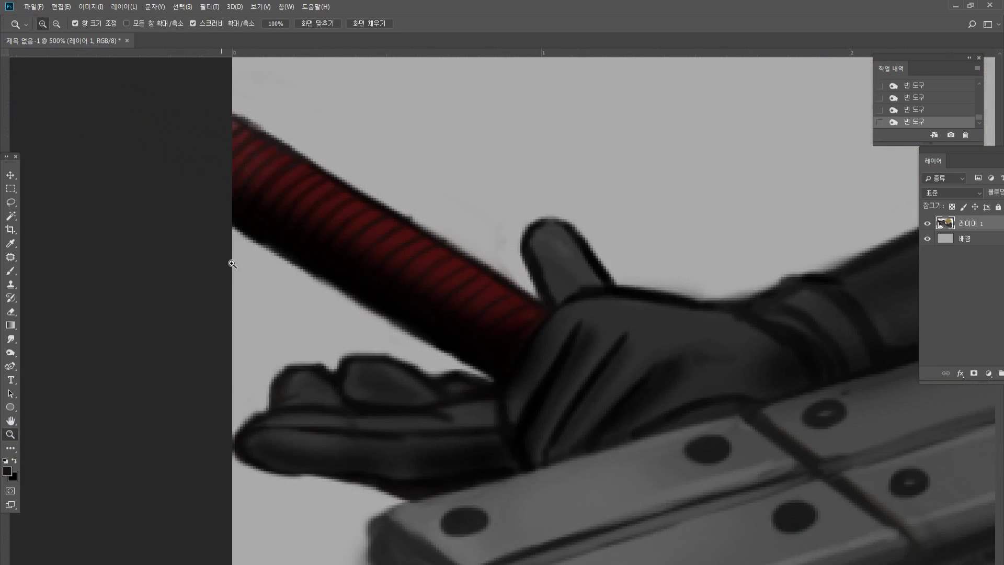
click(11, 312)
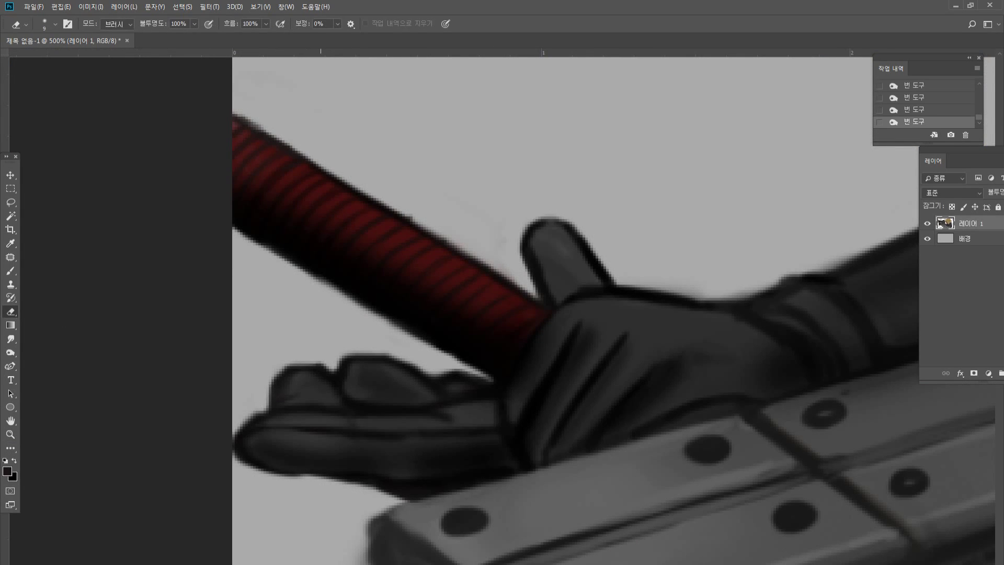
key(bracketleft)
key(bracketleft)
drag(329, 289, 412, 337)
drag(399, 328, 437, 349)
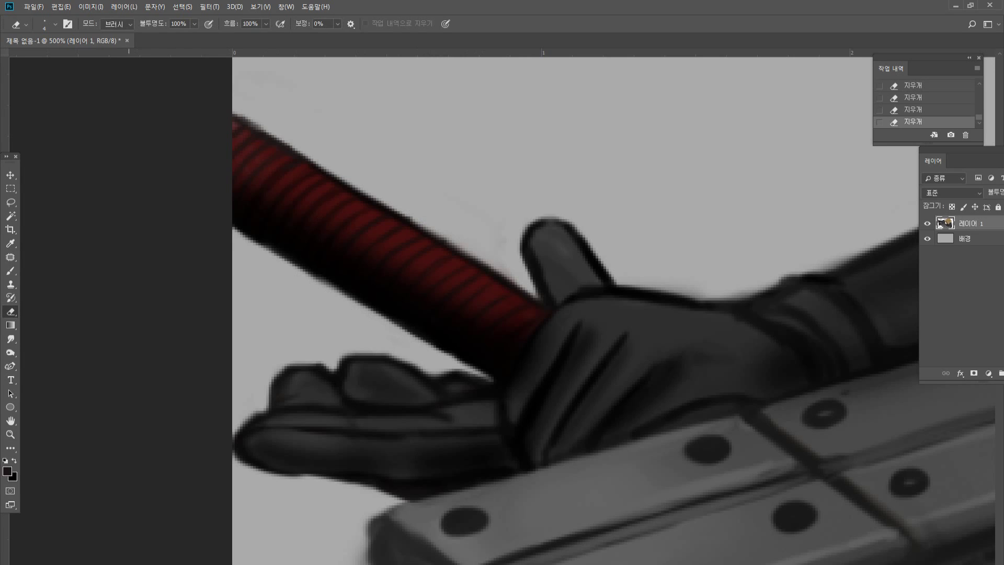
Shade the glove's raised thumb with the brush, using a sampled gray and darkening toward its base.
key(b)
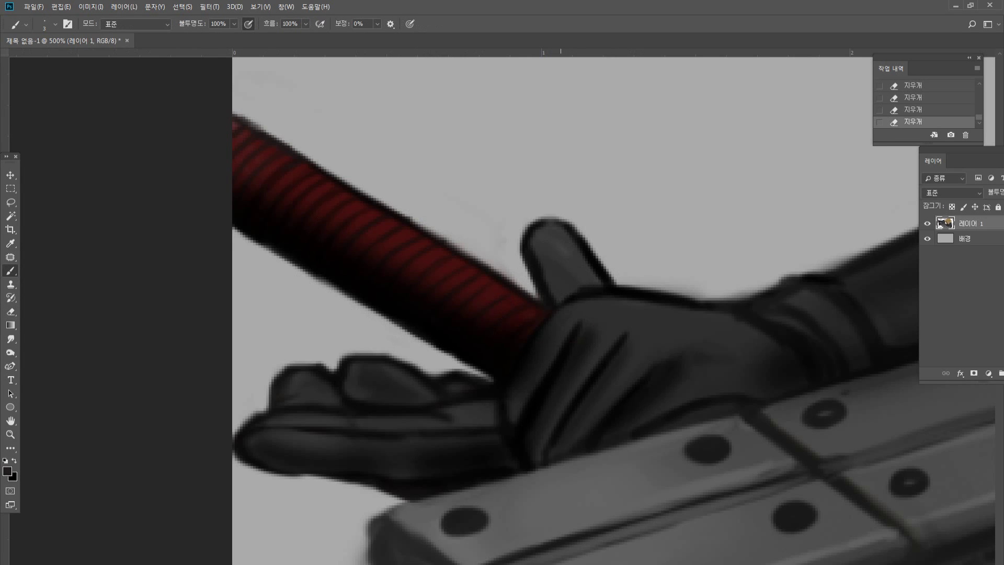
drag(570, 286, 554, 299)
alt+click(538, 269)
mouse_move(540, 265)
mouse_down()
mouse_move(540, 236)
mouse_move(558, 267)
mouse_up()
mouse_move(559, 264)
mouse_down()
mouse_move(539, 258)
mouse_move(556, 299)
mouse_move(582, 290)
mouse_up()
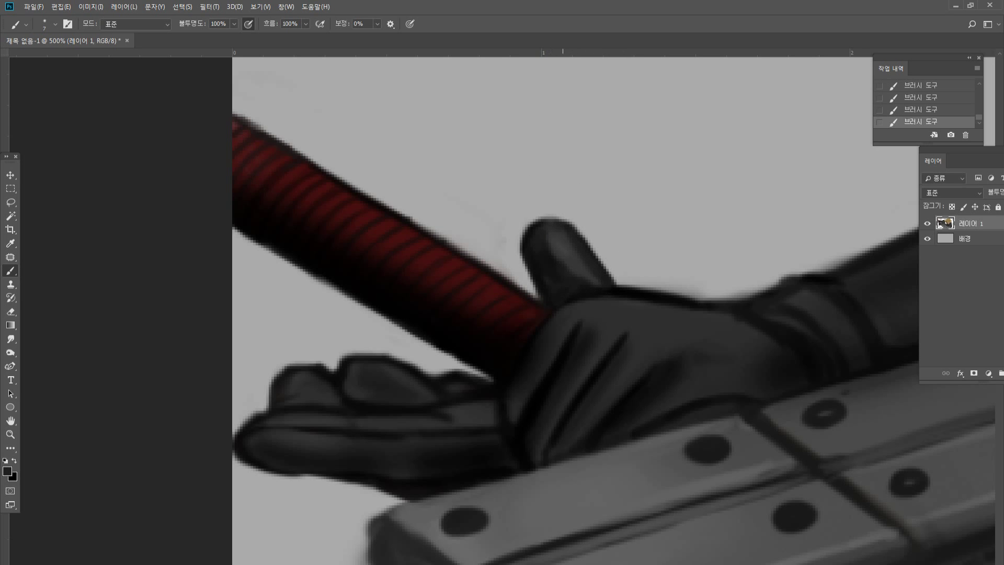
Paint dark shading from the thumb base across the back of the palm to the wrist with a 7 px brush.
alt+click(575, 306)
mouse_move(601, 293)
mouse_down()
mouse_move(583, 306)
mouse_move(651, 303)
mouse_move(672, 305)
mouse_move(659, 315)
mouse_move(685, 317)
mouse_move(669, 320)
mouse_move(720, 323)
mouse_move(731, 378)
mouse_up()
mouse_move(759, 338)
mouse_down()
mouse_move(748, 365)
mouse_move(772, 380)
mouse_move(728, 395)
mouse_move(710, 371)
mouse_up()
alt+click(660, 449)
drag(671, 429, 702, 422)
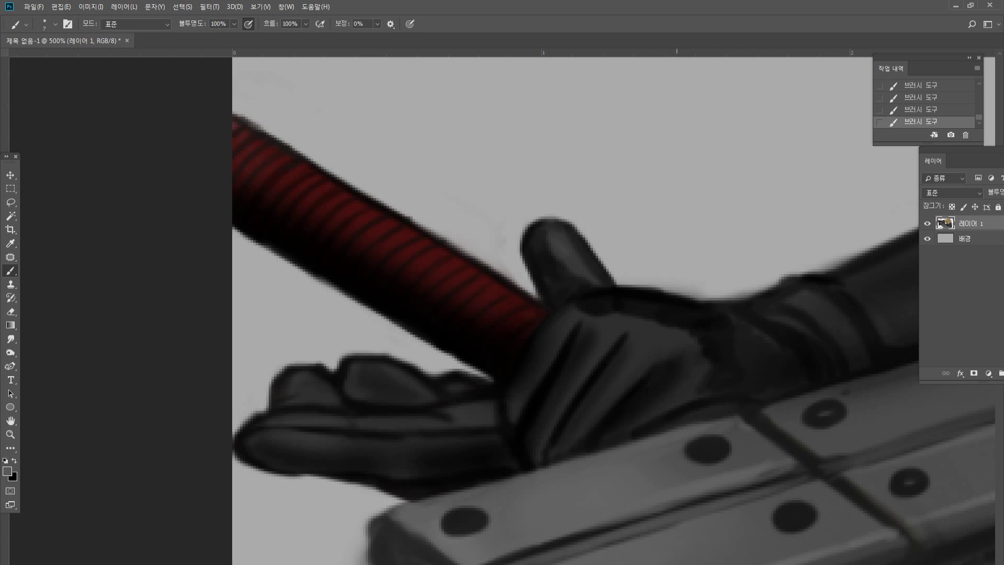
Refine the palm's lower edge against the guard with sampled grays and a 5 px brush.
alt+click(695, 392)
key(bracketleft)
key(bracketleft)
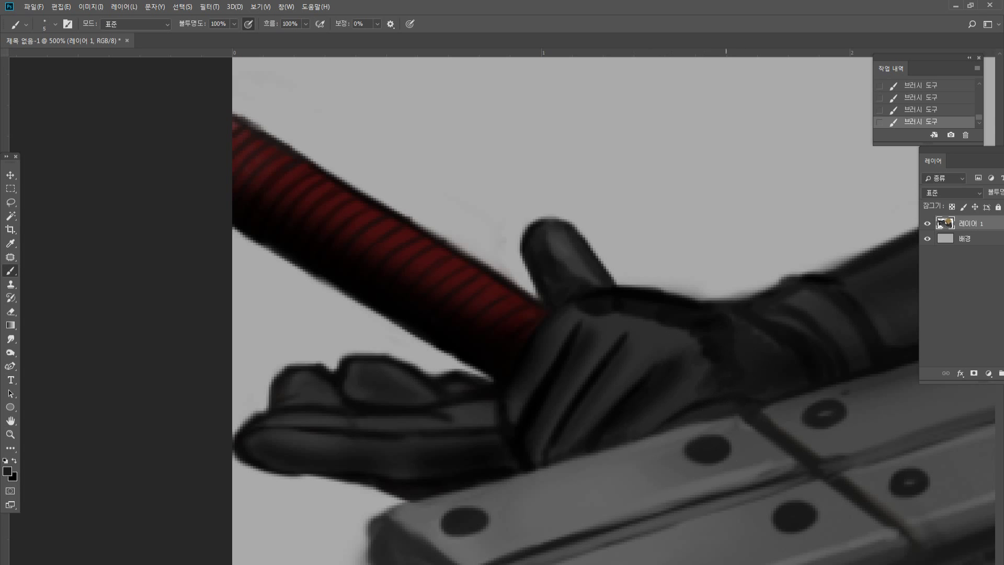
alt+click(638, 392)
alt+click(728, 415)
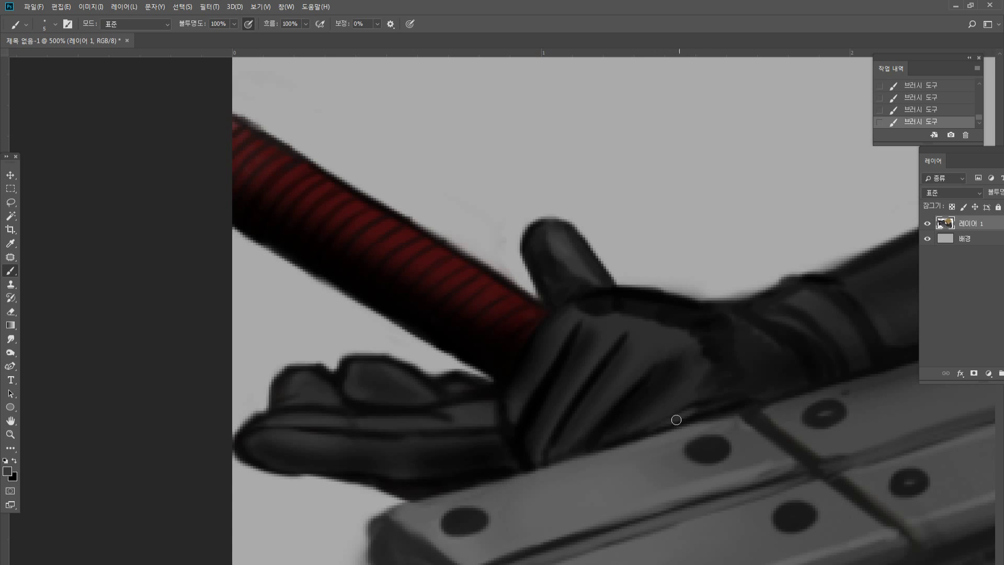
alt+click(629, 438)
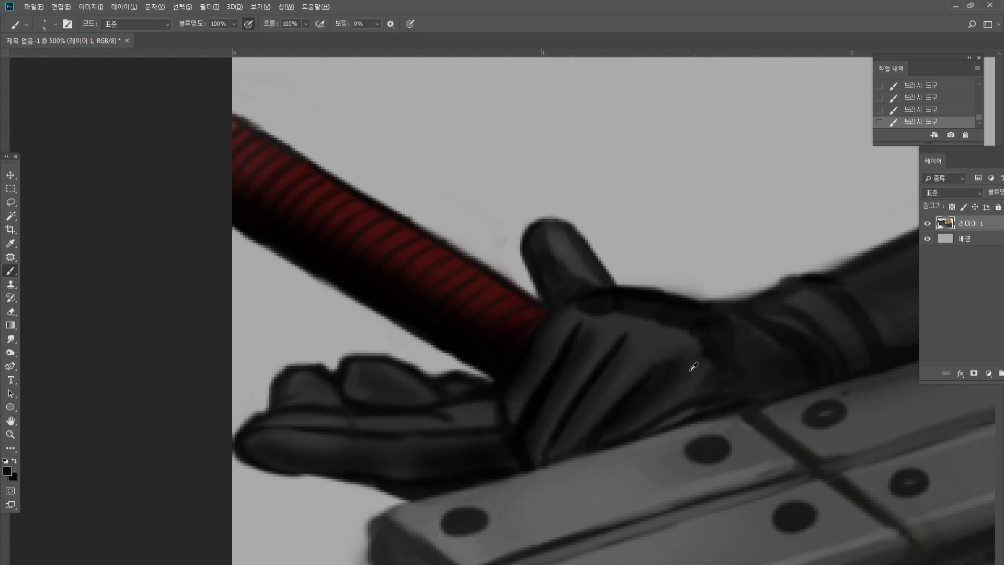
Paint highlights between the glove's palm creases and along the top of the palm, using a gray sampled from the guard.
alt+click(659, 460)
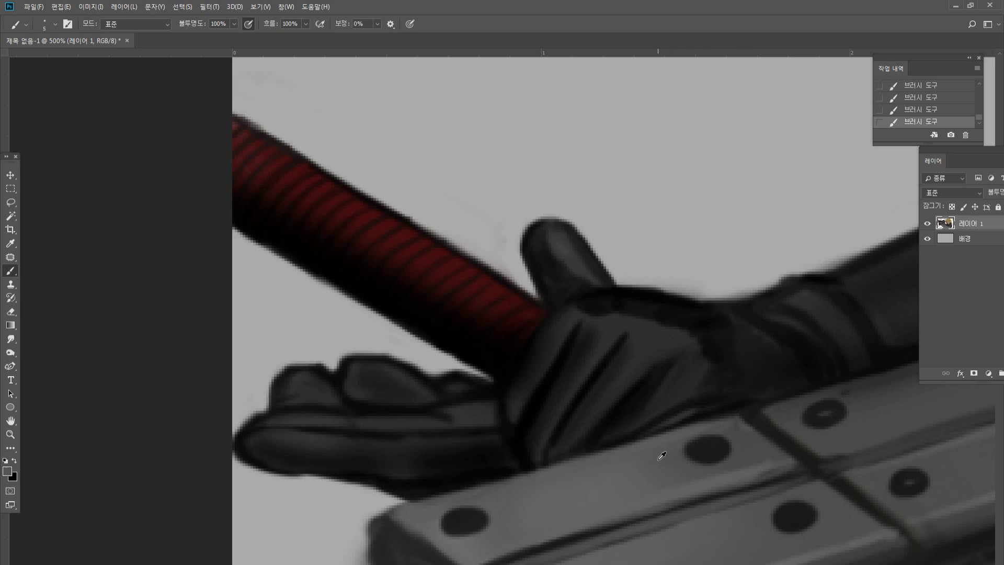
drag(695, 356, 651, 405)
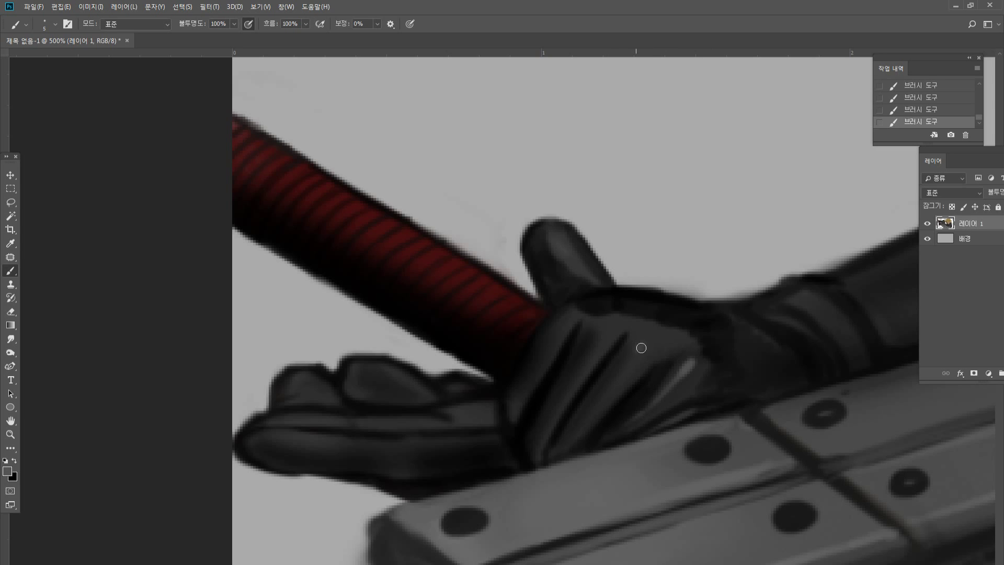
drag(641, 347, 630, 374)
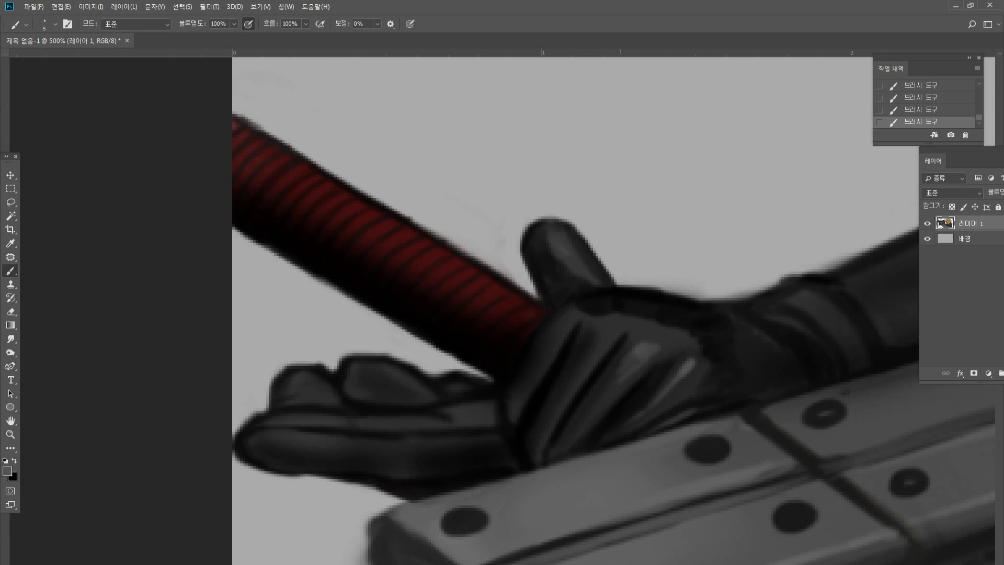
mouse_move(593, 331)
mouse_down()
mouse_move(600, 327)
mouse_move(546, 425)
mouse_up()
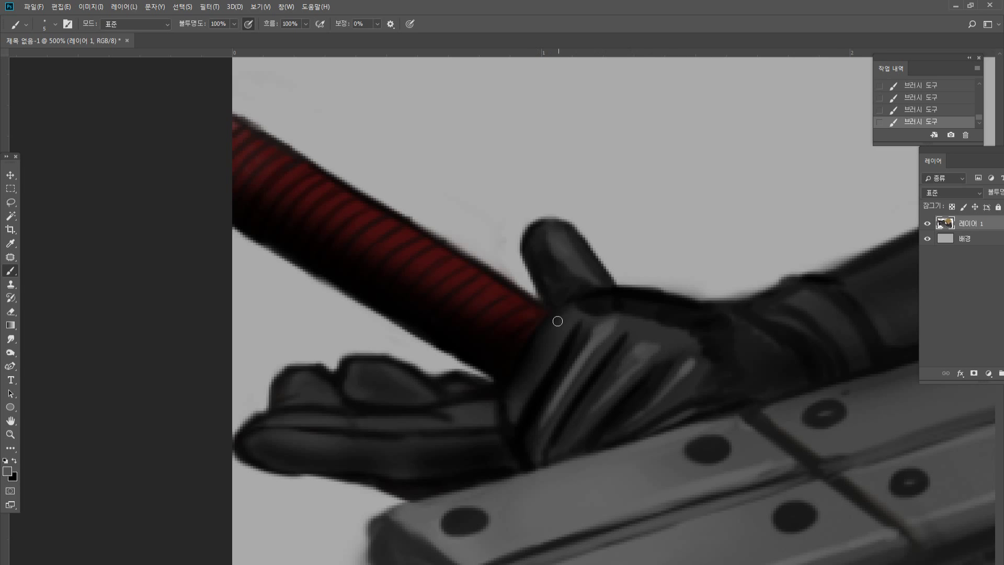
drag(558, 321, 531, 385)
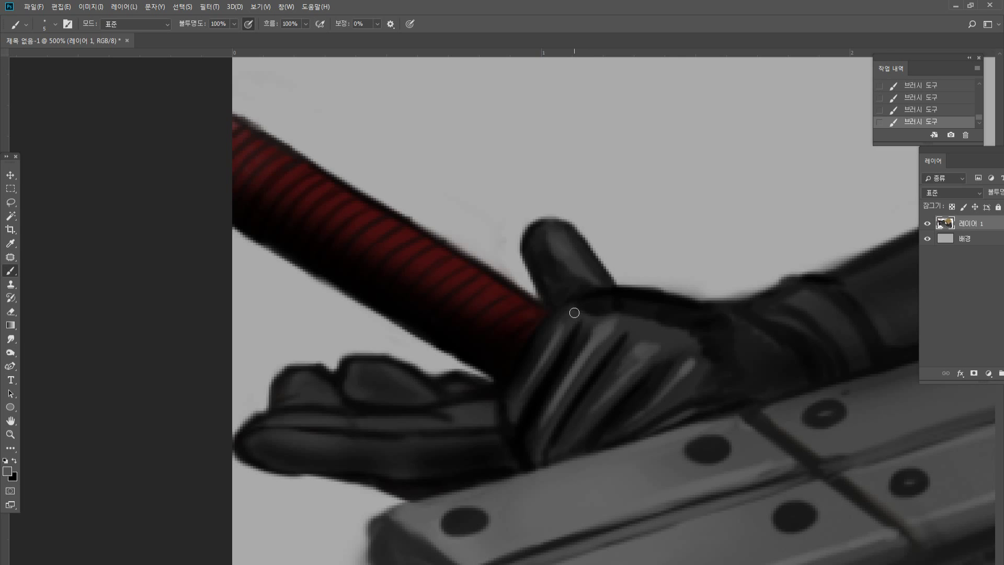
click(591, 306)
mouse_move(629, 312)
mouse_down()
mouse_move(702, 327)
mouse_move(672, 319)
mouse_move(706, 336)
mouse_move(704, 350)
mouse_move(694, 335)
mouse_up()
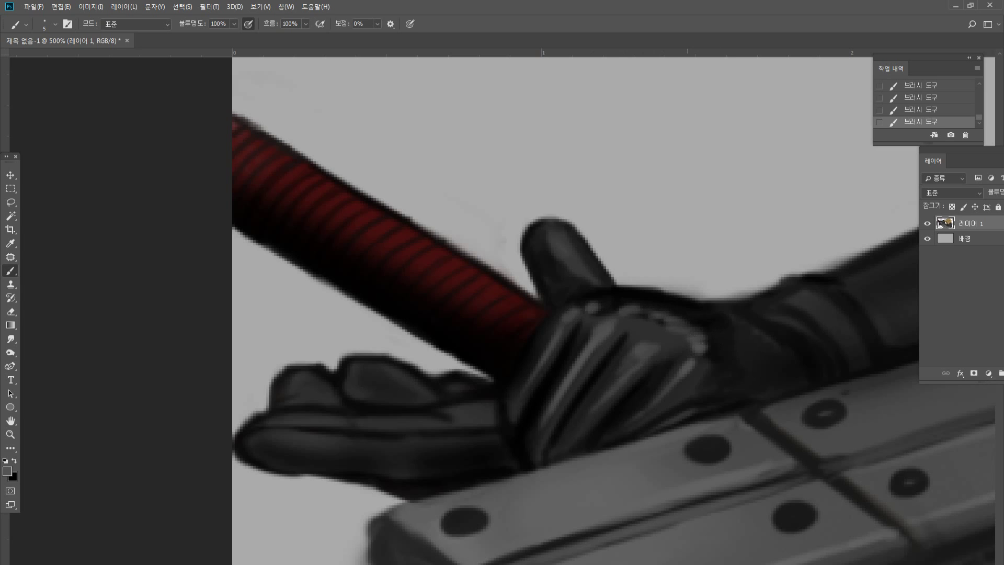
Rework the wrist's upper contour with a sampled dark tone and go over the palm highlight nearest the wrist.
alt+click(717, 328)
drag(663, 297, 736, 308)
alt+click(689, 363)
drag(694, 360, 643, 414)
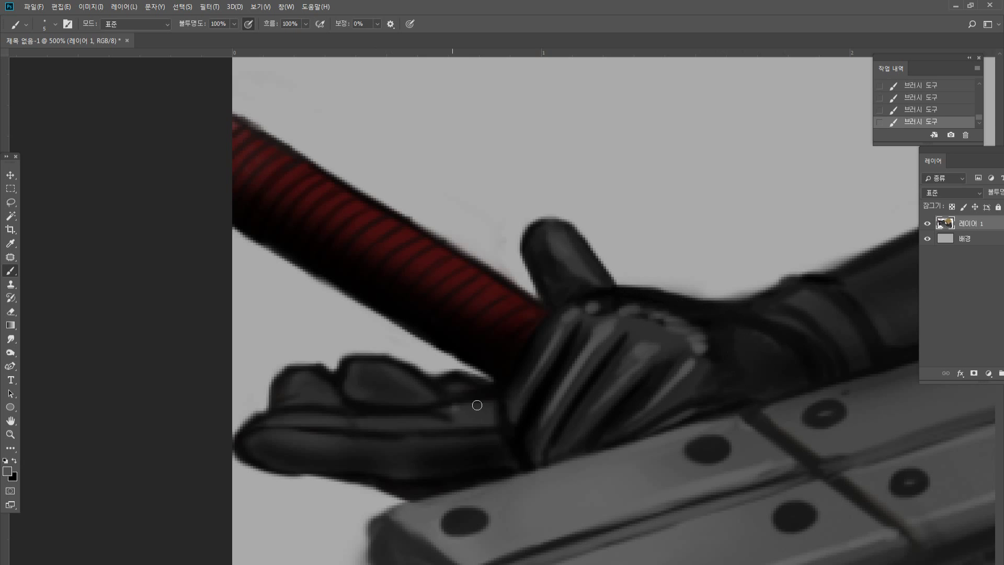
Paint gray highlights along the glove's lower fingers with two crease lines on the lowest one, and touch up the dark outlines.
drag(477, 405, 309, 419)
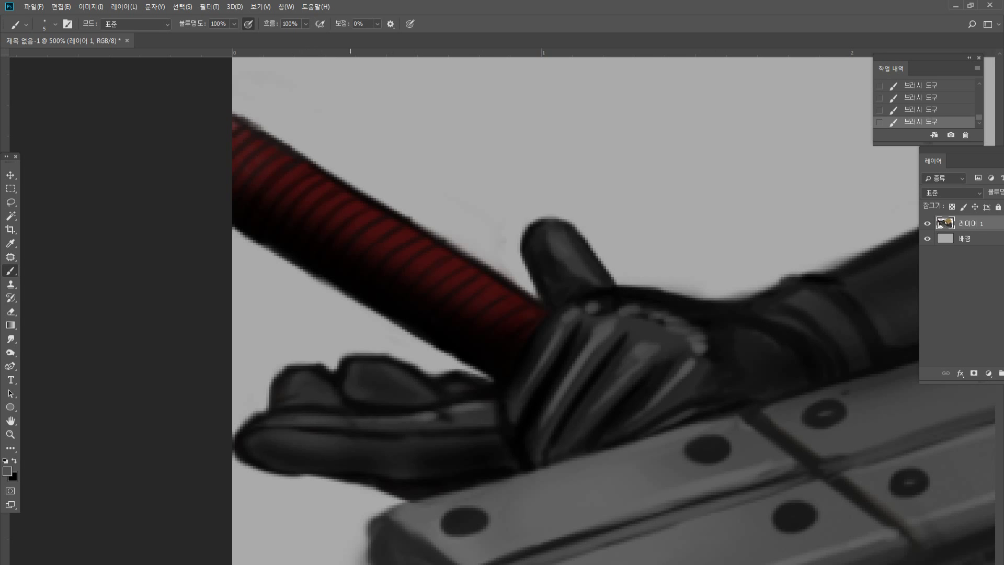
alt+click(428, 421)
drag(407, 448, 404, 471)
drag(337, 438, 331, 462)
alt+click(527, 498)
mouse_move(252, 441)
mouse_down()
mouse_move(495, 438)
mouse_move(427, 446)
mouse_move(438, 447)
mouse_up()
alt+click(456, 458)
alt+click(346, 384)
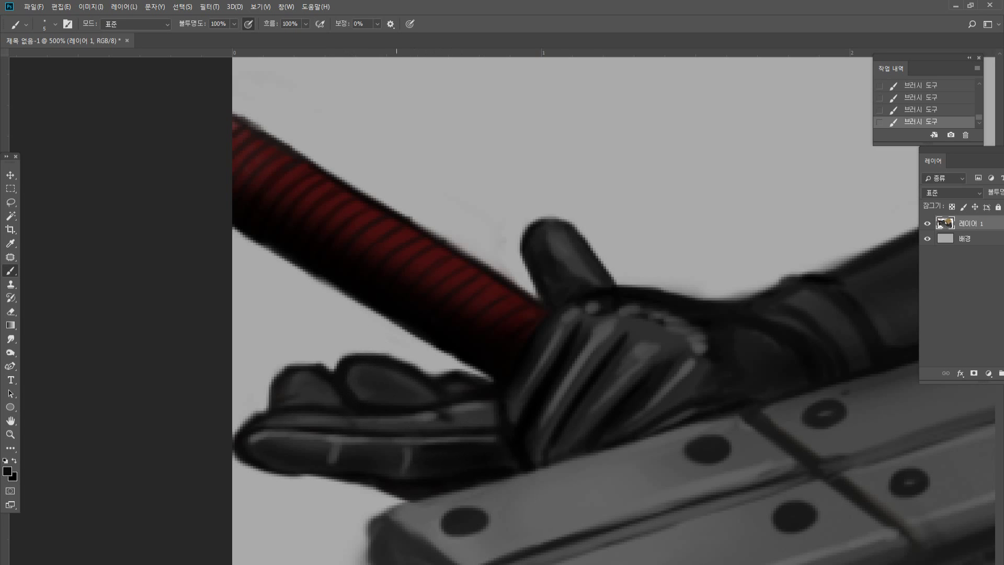
Erase around the tops of the glove's upper fingers to trim and separate their outlines, varying the eraser size.
key(e)
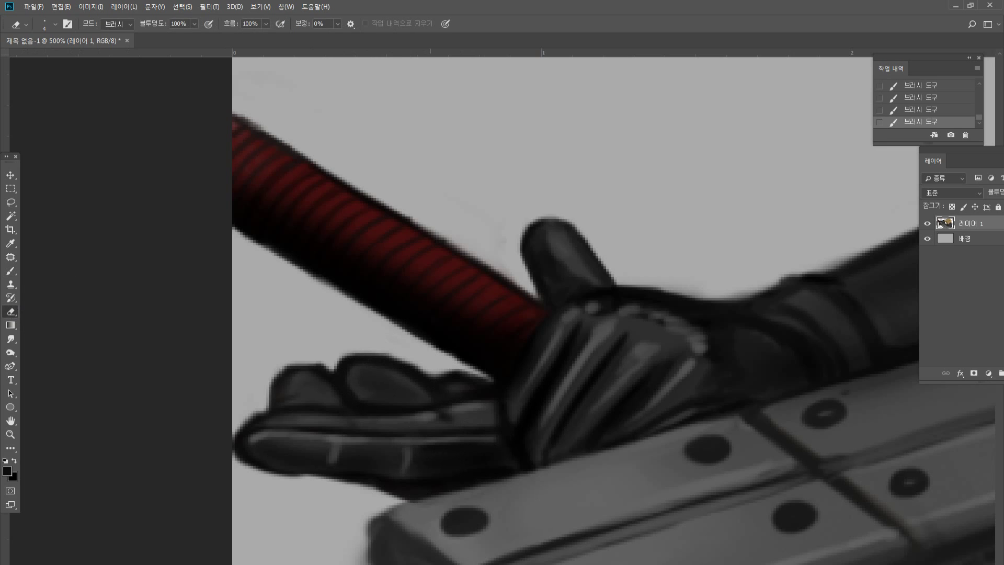
drag(339, 362, 385, 351)
mouse_move(371, 365)
mouse_down()
mouse_move(405, 351)
mouse_move(416, 380)
mouse_up()
key(])
key(])
drag(403, 367, 420, 385)
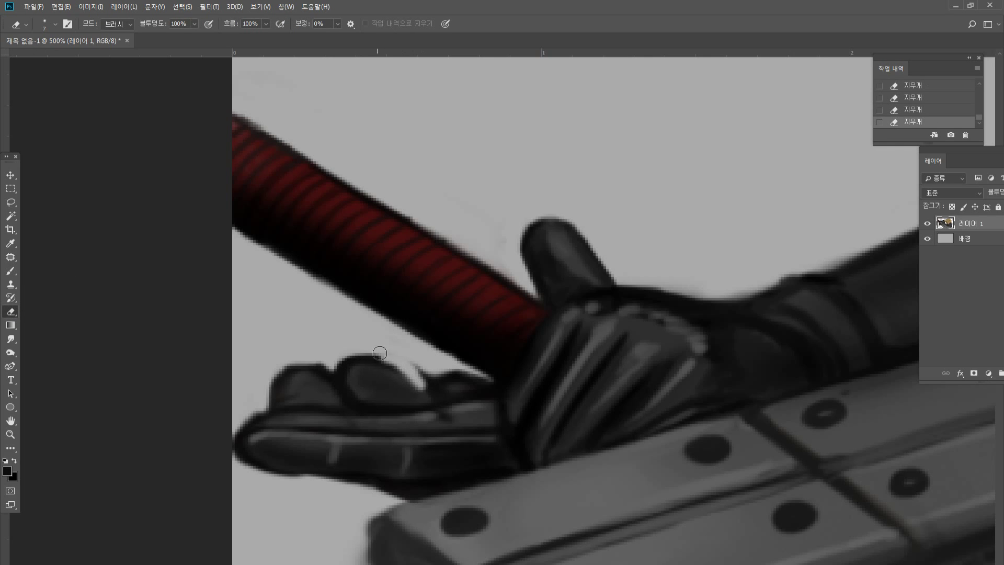
mouse_move(380, 353)
mouse_down()
mouse_move(411, 378)
mouse_move(418, 363)
mouse_move(431, 397)
mouse_move(421, 372)
mouse_move(434, 376)
mouse_up()
key(bracketleft)
mouse_move(446, 368)
mouse_down()
mouse_move(491, 385)
mouse_move(423, 373)
mouse_up()
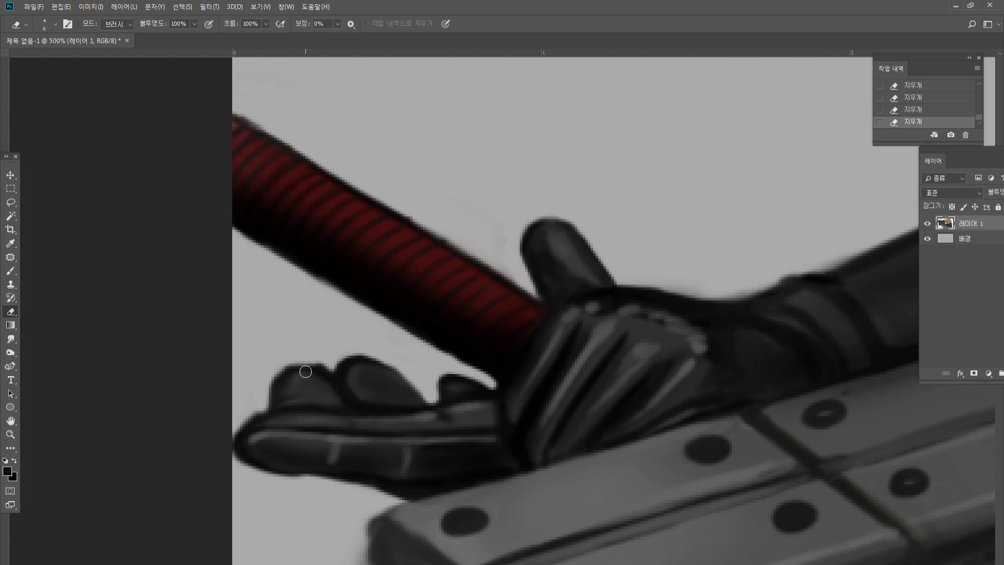
mouse_move(293, 369)
mouse_down()
mouse_move(330, 368)
mouse_move(337, 378)
mouse_move(336, 364)
mouse_move(363, 361)
mouse_move(346, 359)
mouse_up()
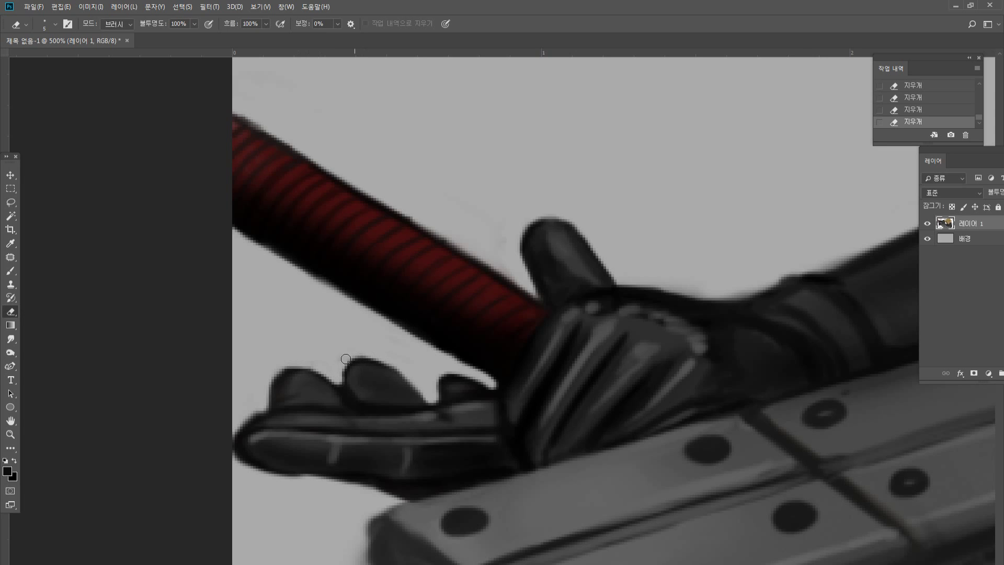
mouse_move(273, 370)
mouse_down()
mouse_move(278, 404)
mouse_move(264, 405)
mouse_move(274, 404)
mouse_move(264, 394)
mouse_move(274, 404)
mouse_move(231, 439)
mouse_move(250, 411)
mouse_move(247, 475)
mouse_move(236, 438)
mouse_move(251, 421)
mouse_up()
Add bright highlight touches to the glove's lower fingers using the light gray sampled from the background.
double_click(18, 434)
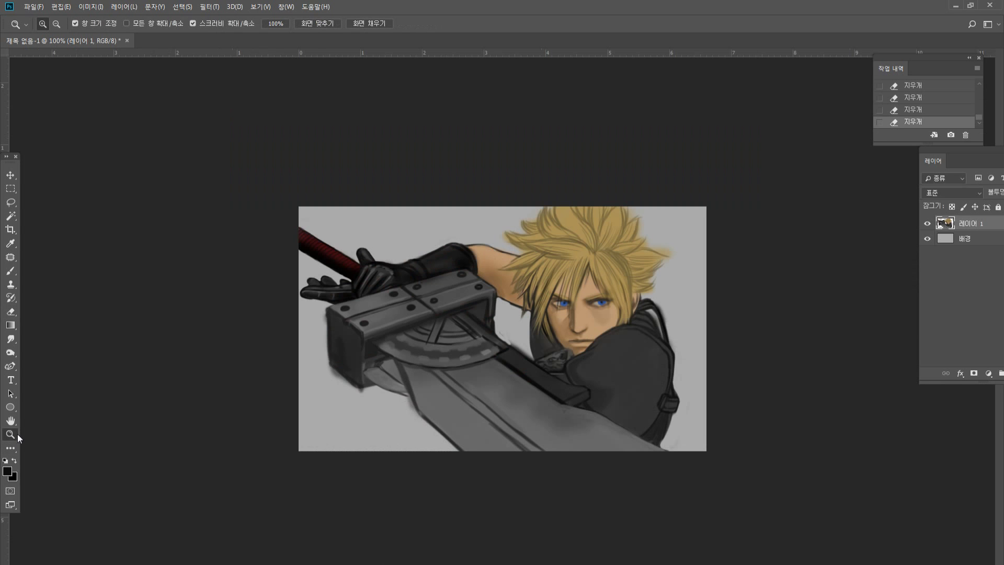
click(324, 251)
click(205, 175)
click(205, 175)
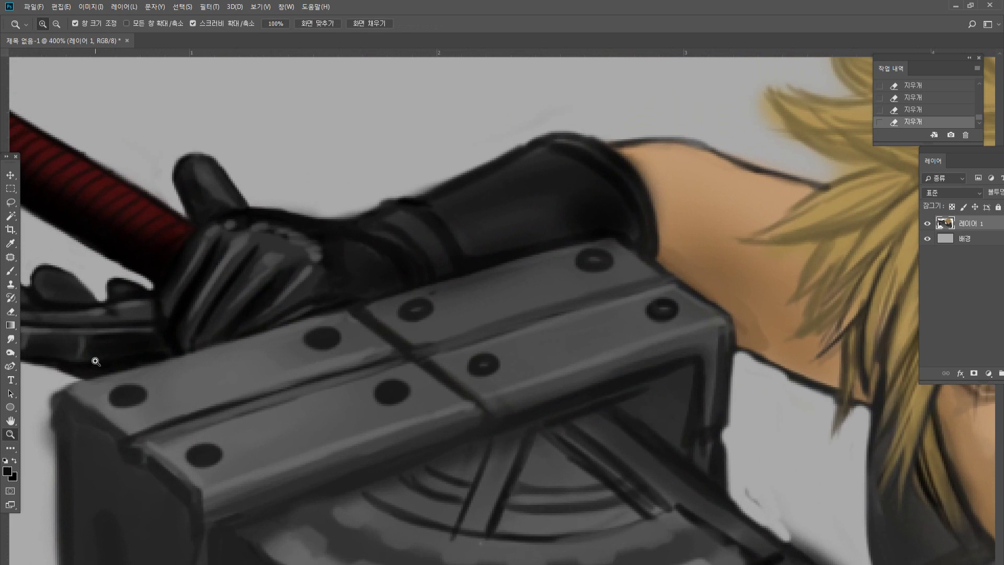
click(11, 420)
drag(229, 334, 450, 358)
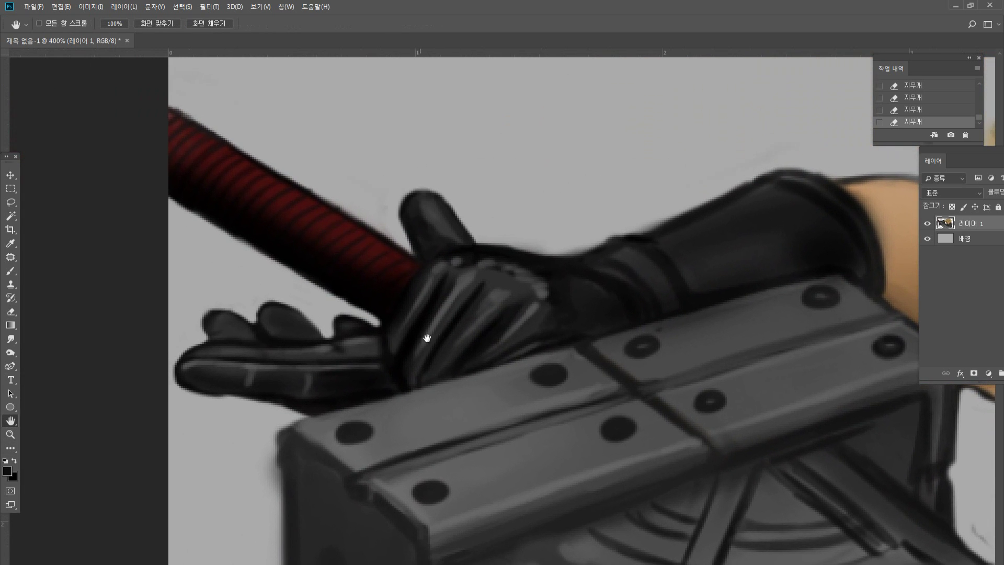
drag(351, 339, 370, 354)
click(10, 271)
alt+click(249, 282)
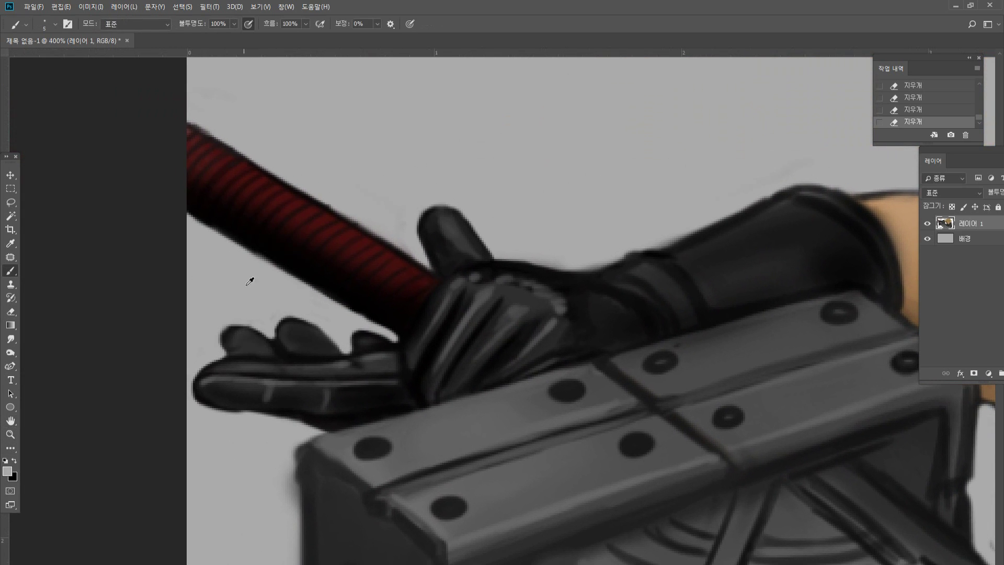
drag(351, 366, 299, 364)
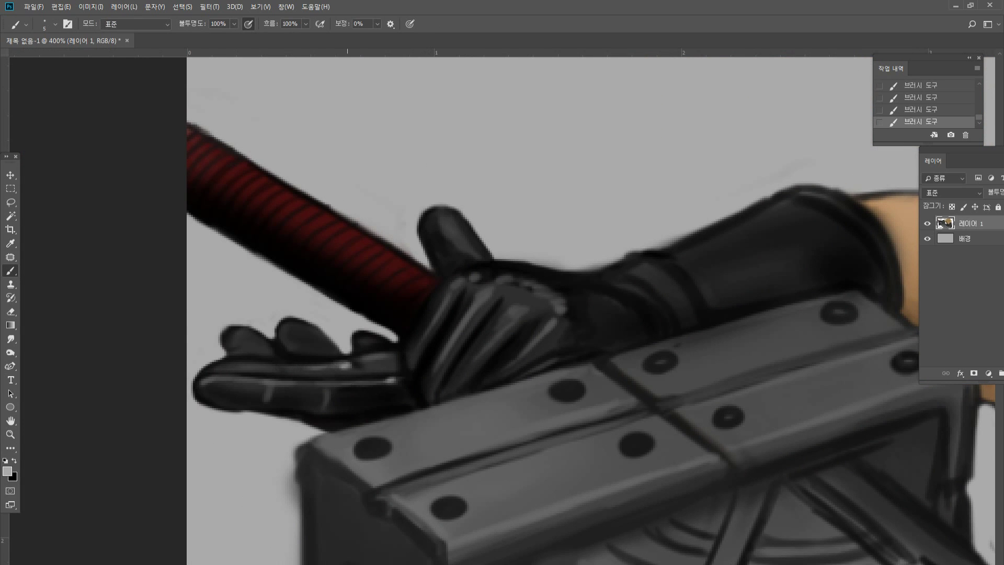
Deepen the palm creases with sampled dark tones and broaden the gray highlights between them near the guard.
alt+click(432, 369)
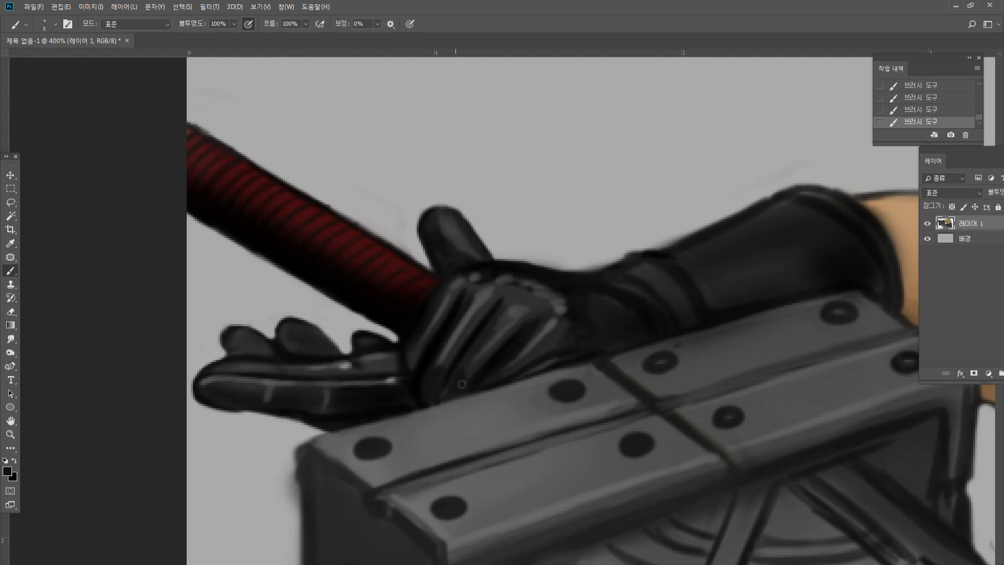
alt+click(478, 354)
alt+click(527, 345)
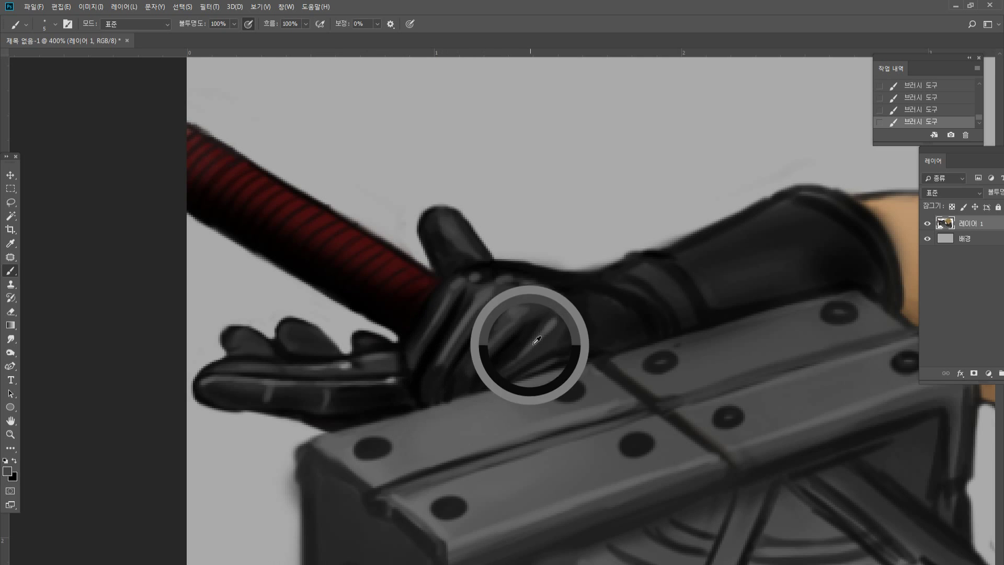
mouse_move(484, 383)
mouse_down()
mouse_move(511, 357)
mouse_move(510, 369)
mouse_move(537, 327)
mouse_up()
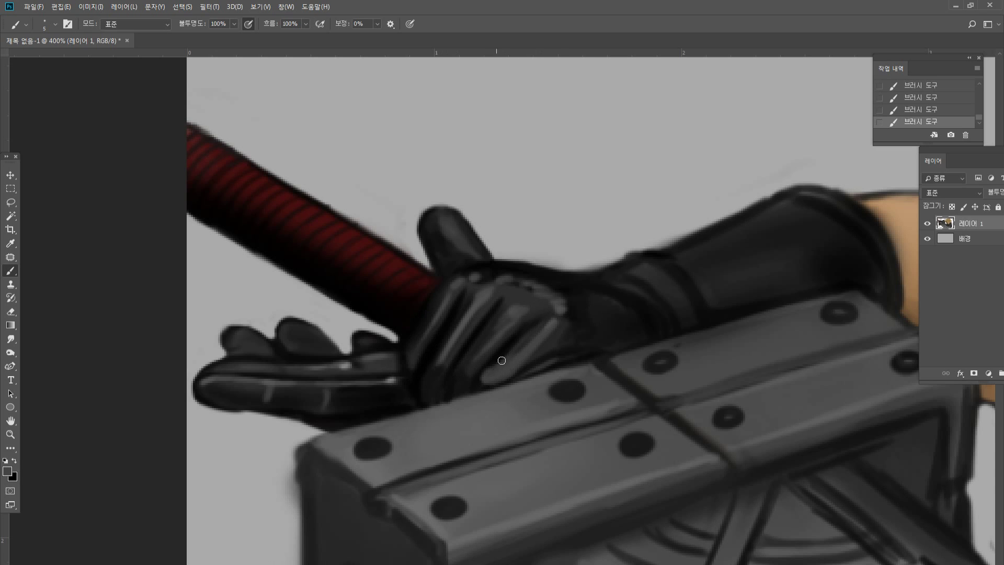
drag(502, 361, 558, 341)
alt+click(502, 349)
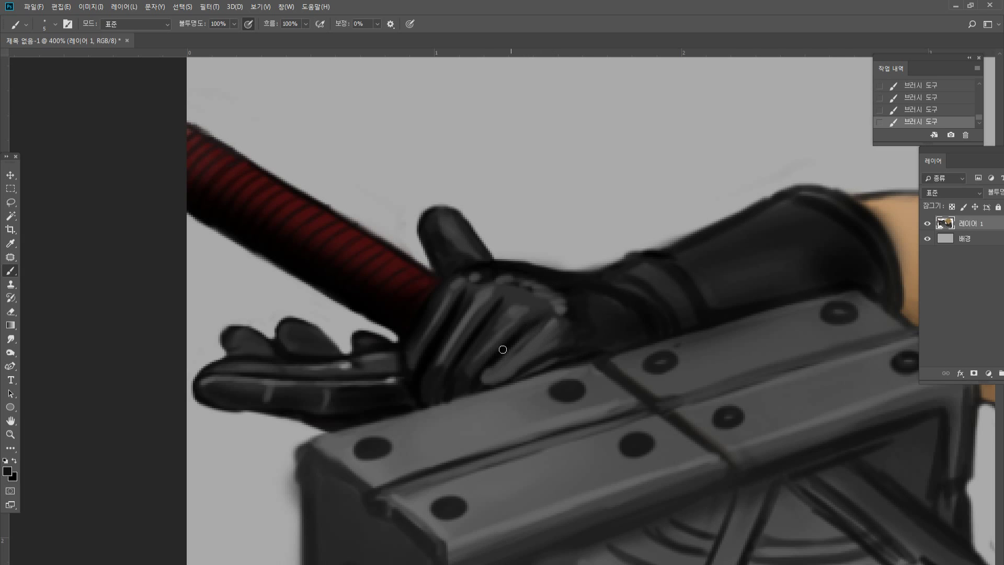
alt+click(504, 368)
drag(488, 369, 515, 343)
alt+click(346, 361)
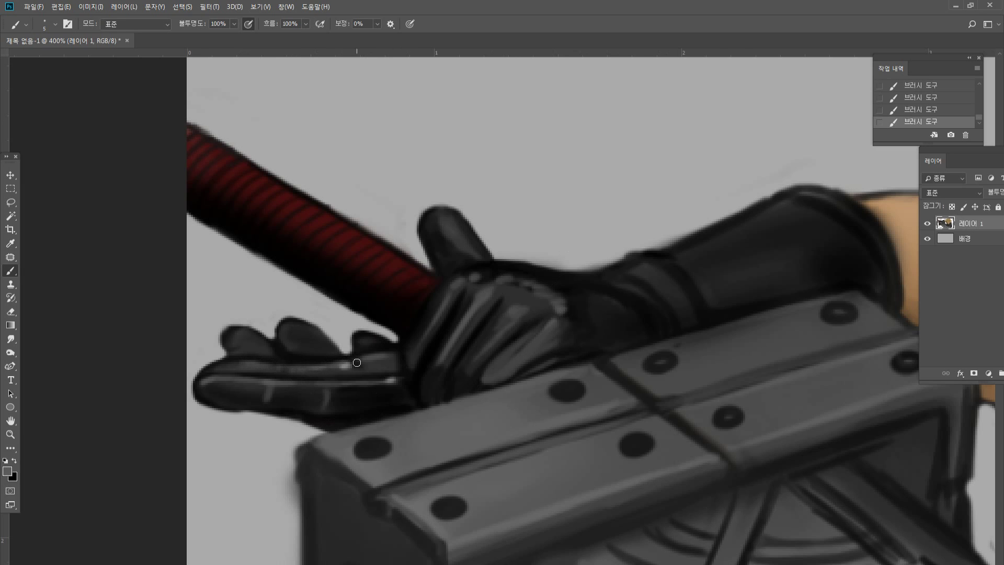
Paint a dark line along the short outer edge of the guard's top plate beside the fingers.
alt+click(319, 452)
alt+click(329, 424)
drag(326, 459, 369, 487)
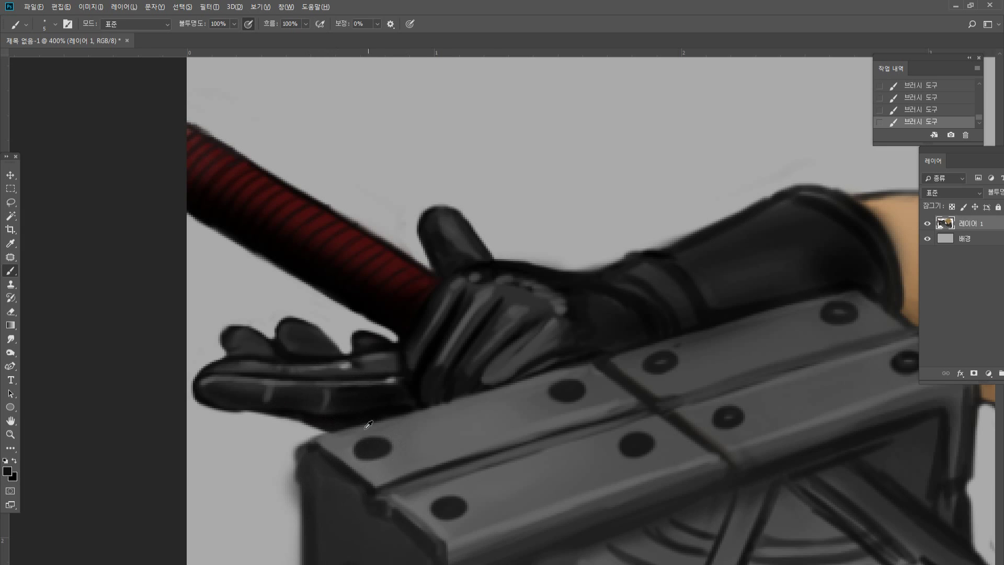
Shade the two bolts nearest the guard's outer end with sampled grays and blacks to give their heads depth.
alt+click(423, 429)
drag(368, 448, 386, 441)
alt+click(378, 442)
alt+click(375, 449)
drag(443, 503, 448, 506)
alt+click(452, 501)
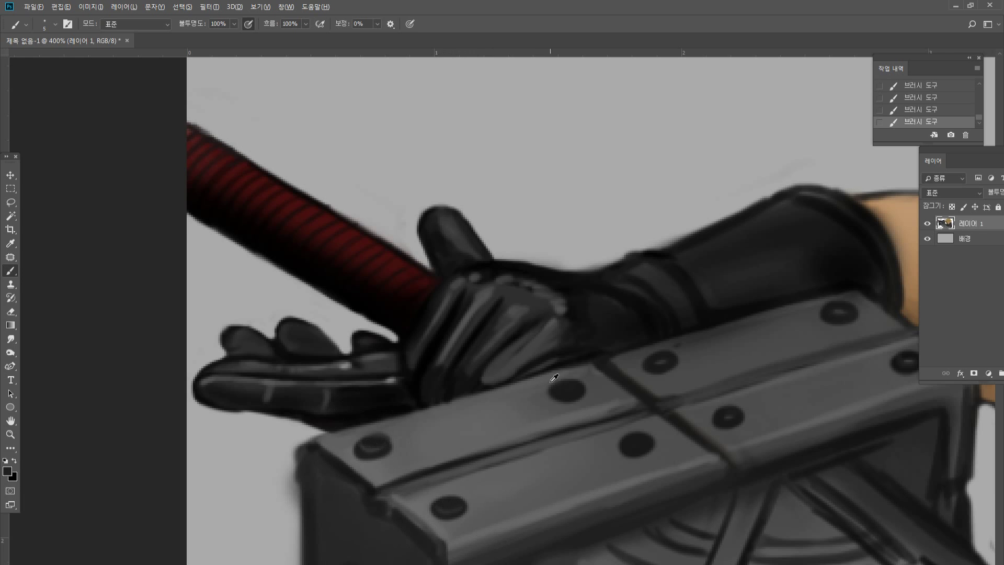
Shade the bolts beside the center seam on the guard's outer half, one on each plate, using tones sampled around them.
alt+click(500, 419)
drag(556, 386, 581, 386)
alt+click(569, 383)
alt+click(566, 394)
alt+click(642, 430)
alt+click(609, 457)
alt+click(642, 431)
drag(623, 441, 656, 447)
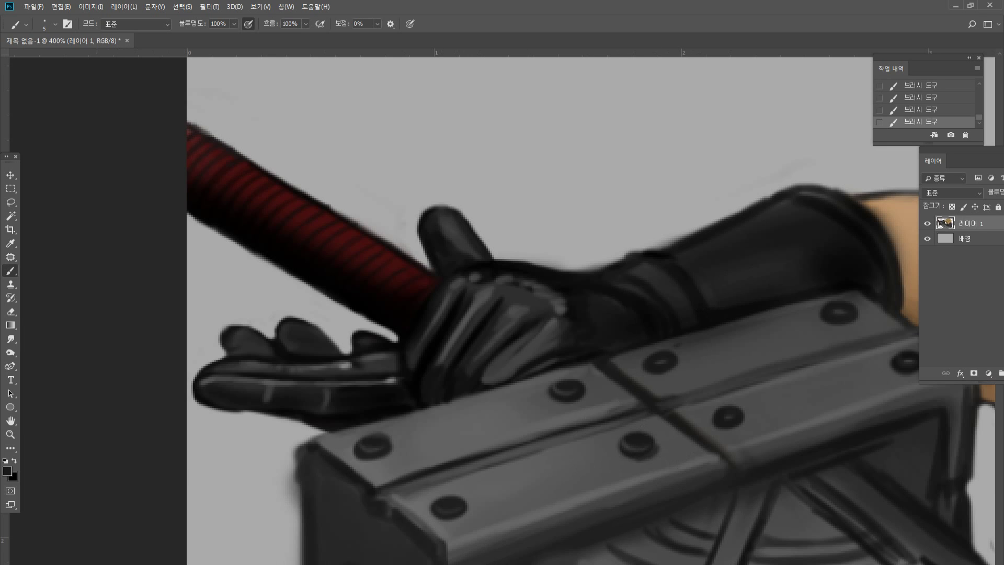
Sample the handle's red and adjust it to a lighter, muted red as the painting color.
click(11, 420)
drag(371, 305, 438, 347)
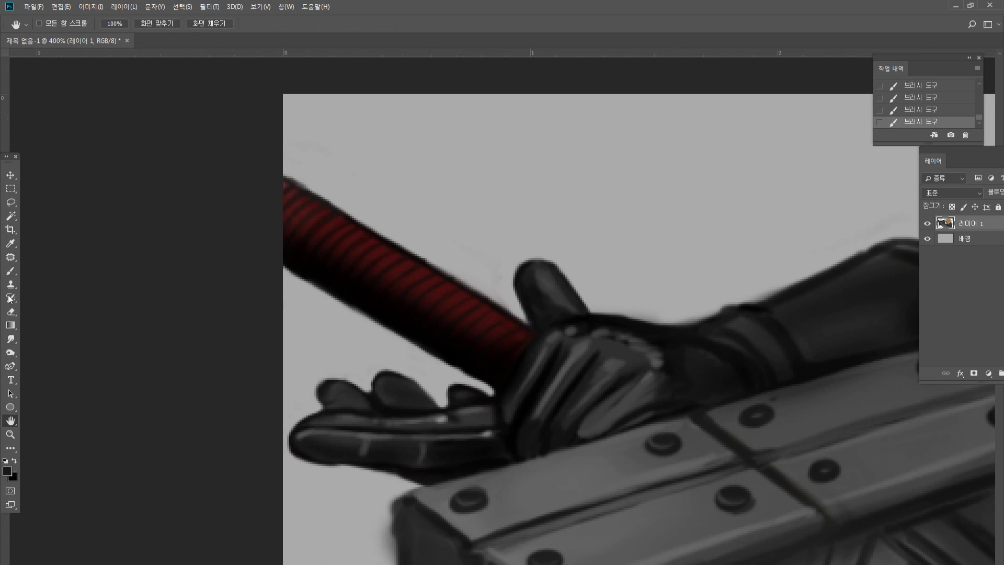
click(10, 270)
alt+click(402, 266)
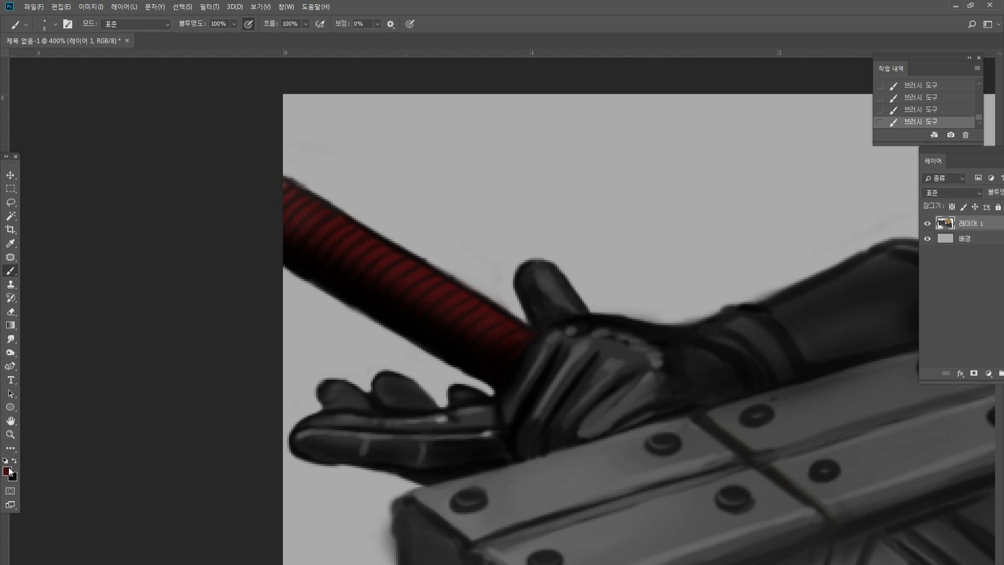
click(10, 471)
mouse_move(231, 258)
mouse_down()
mouse_move(234, 283)
mouse_move(219, 315)
mouse_move(298, 271)
mouse_up()
click(409, 213)
Erase along the upper and lower edges of the red handle to sharpen its outline.
click(11, 312)
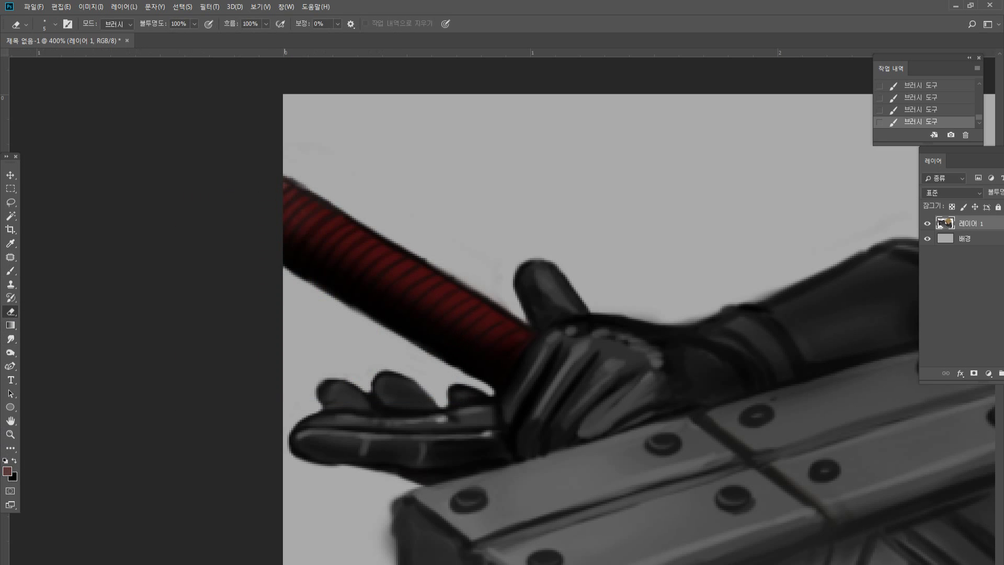
drag(279, 169, 314, 192)
drag(284, 176, 434, 260)
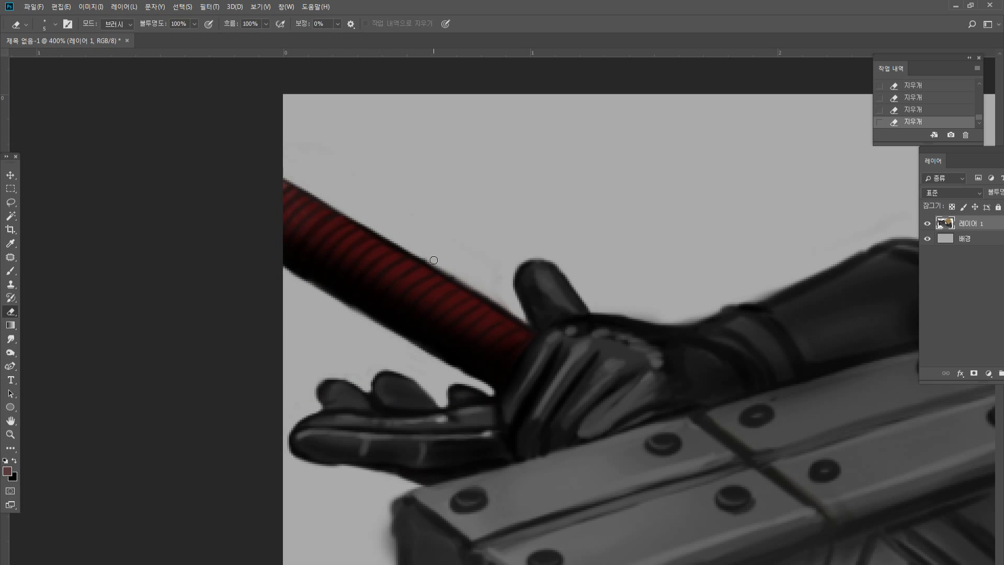
drag(387, 236, 514, 313)
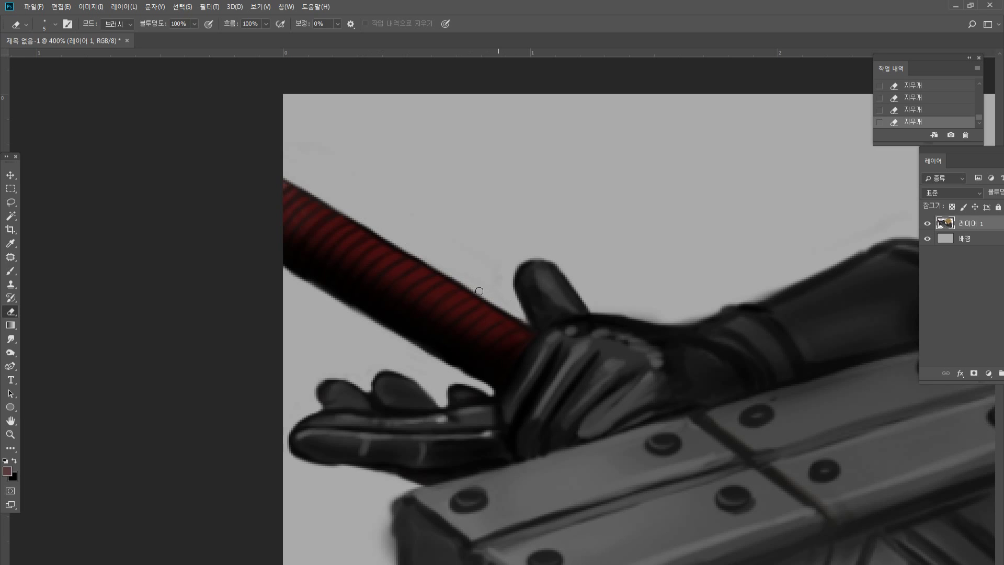
drag(437, 267, 484, 293)
drag(341, 210, 450, 273)
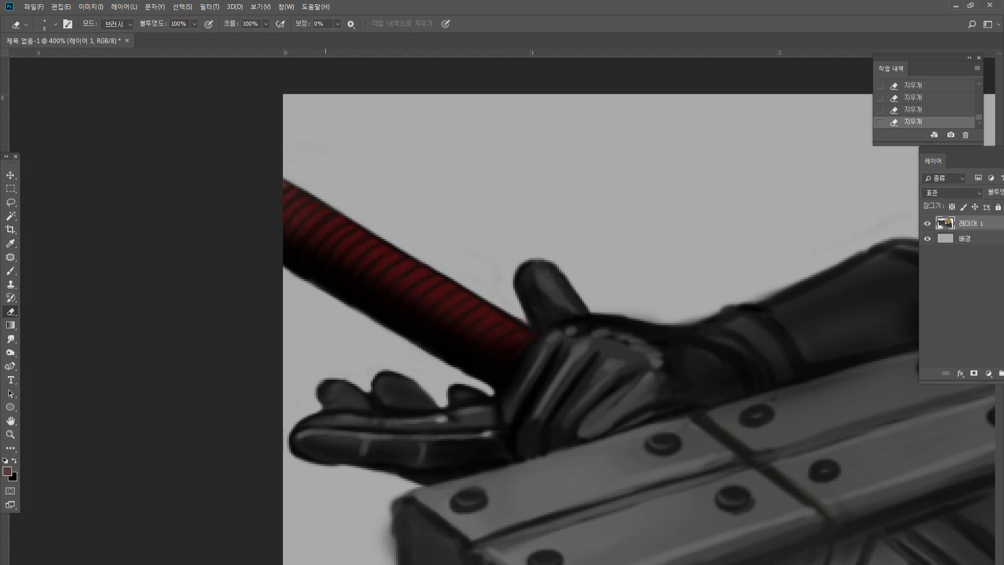
drag(388, 333, 464, 372)
drag(408, 342, 480, 384)
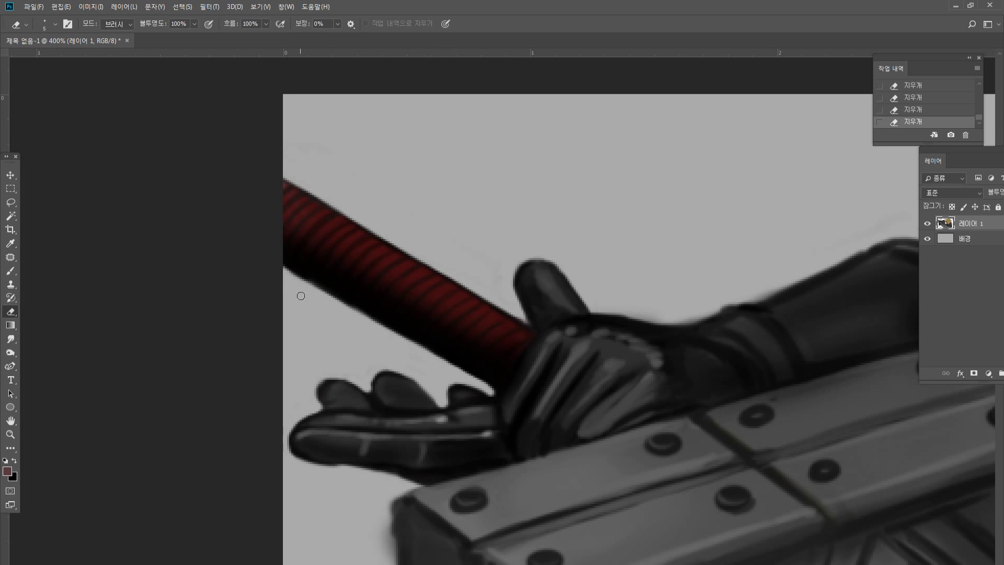
Darken the glove's contour from the base of the thumb to the wrist with sampled black.
double_click(10, 434)
click(372, 234)
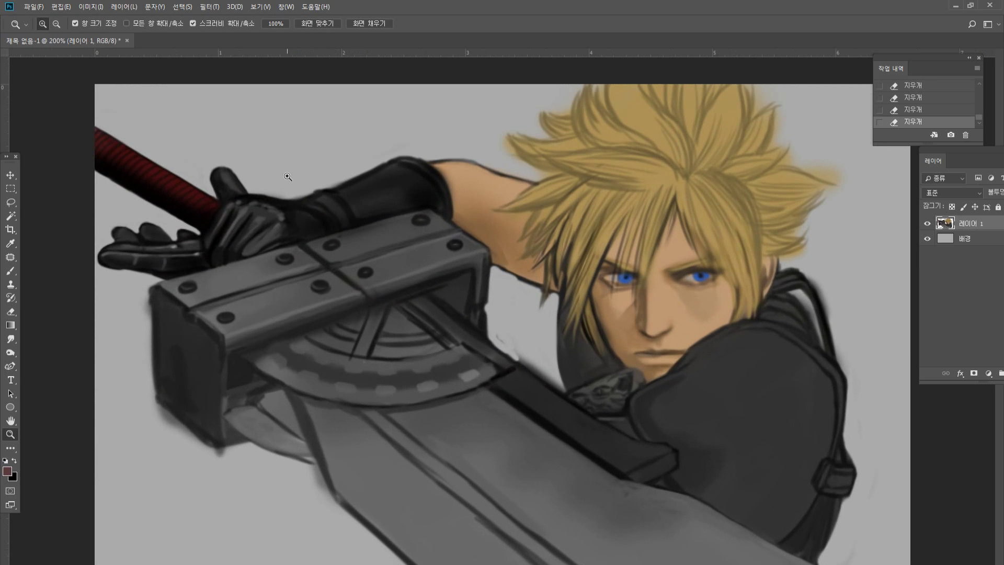
click(217, 183)
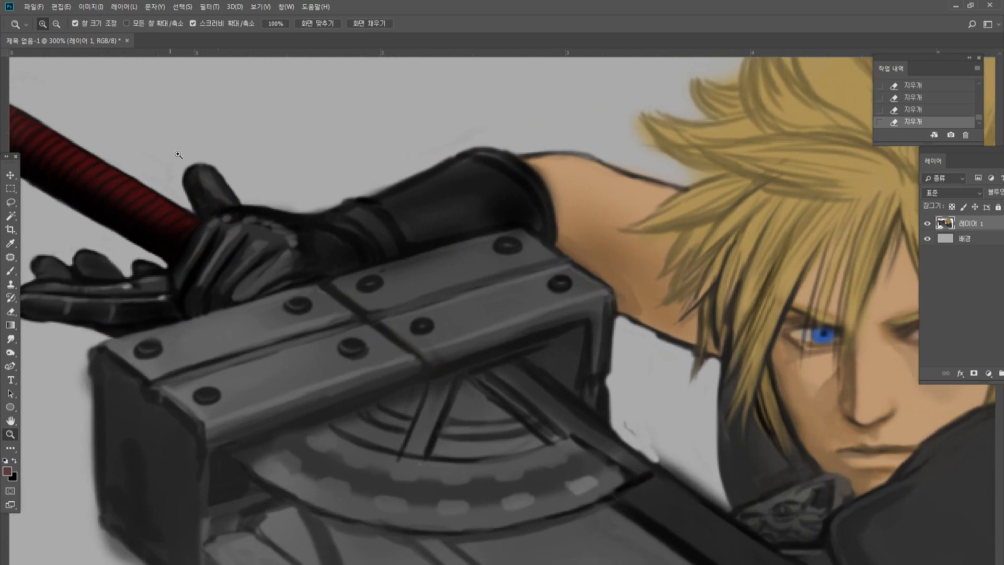
click(179, 155)
click(181, 156)
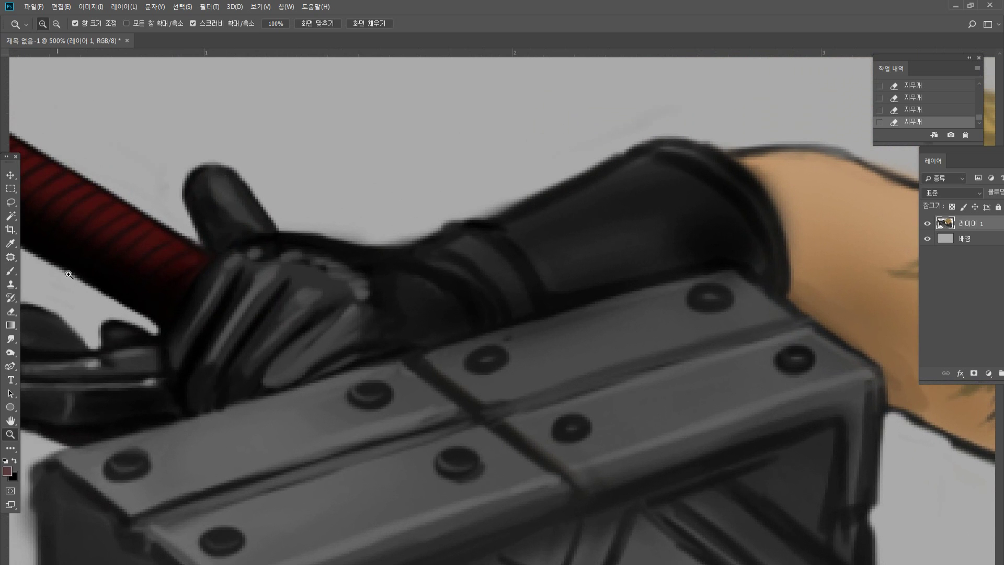
click(10, 270)
alt+click(271, 246)
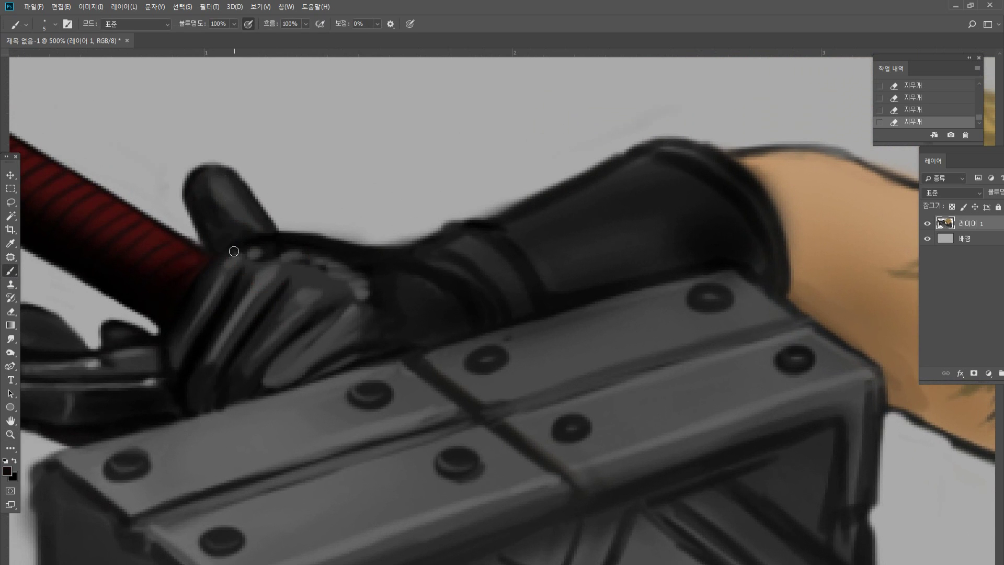
click(234, 252)
drag(361, 252, 418, 263)
drag(418, 263, 449, 277)
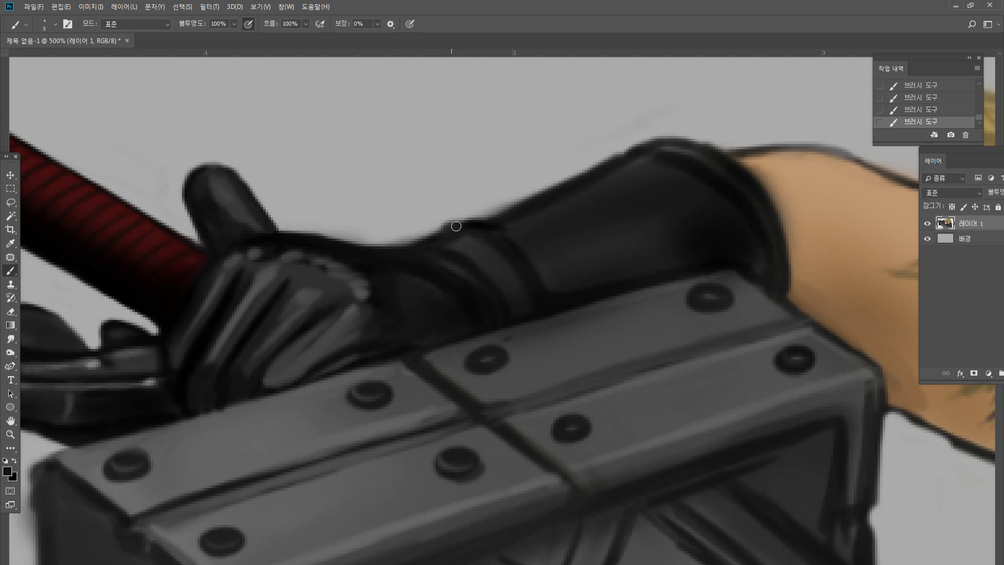
Paint a thin gray highlight along the glove's wrist band with a dark line beside it.
alt+click(485, 251)
drag(496, 240, 535, 290)
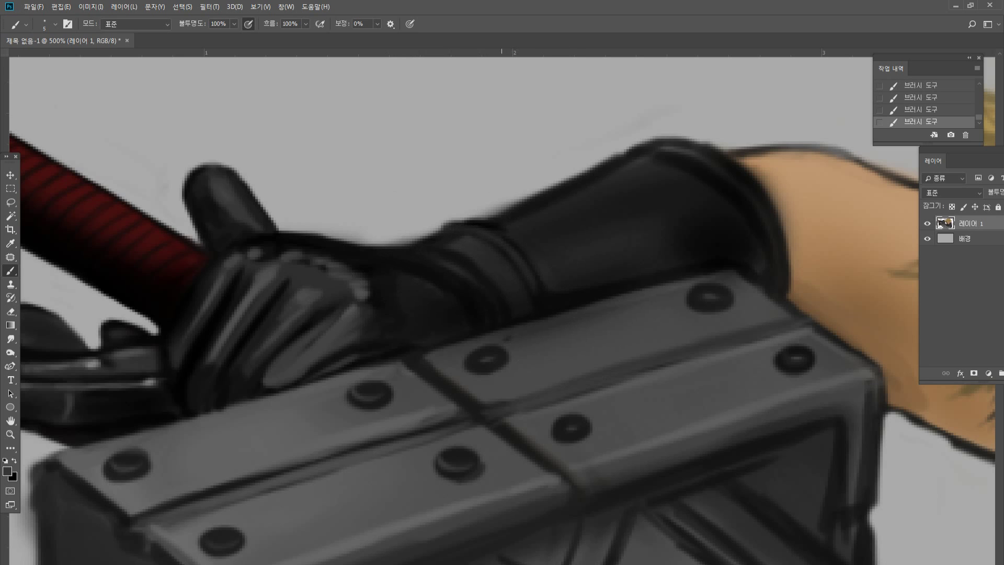
drag(497, 238, 546, 301)
alt+click(564, 301)
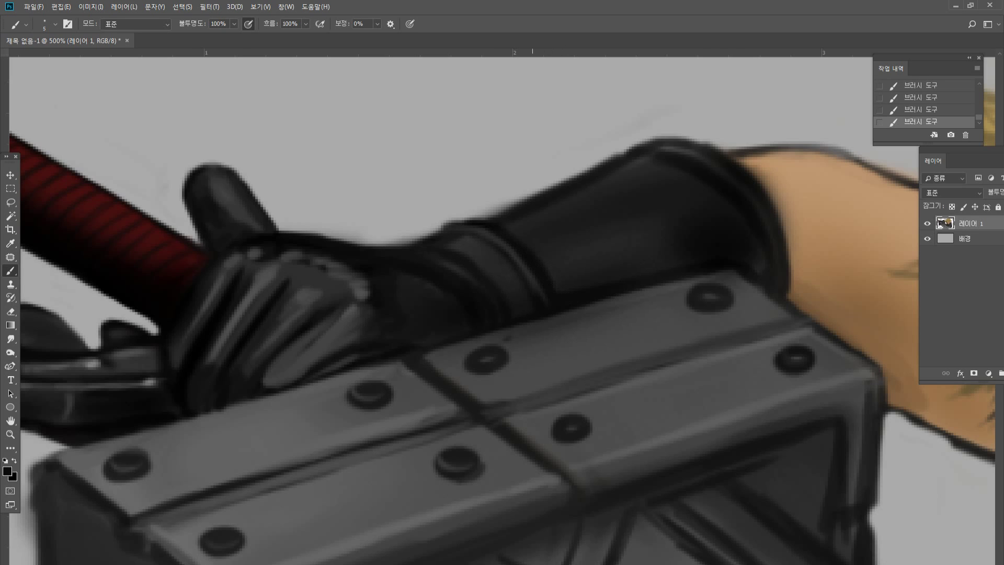
Paint the glove's wrist folds and the edge of the palm with gray sampled from the guard.
alt+click(527, 361)
drag(473, 279, 504, 324)
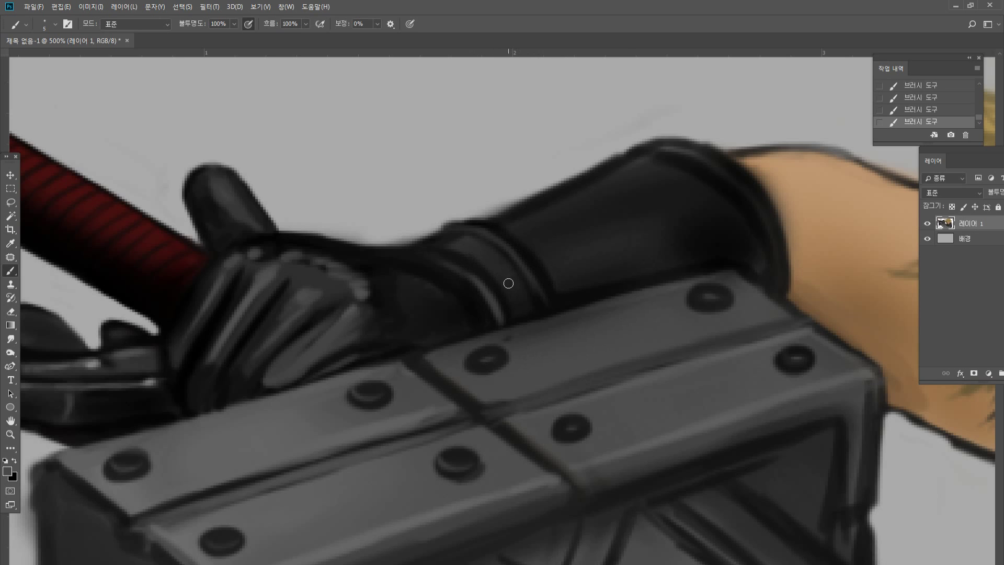
drag(476, 268, 518, 294)
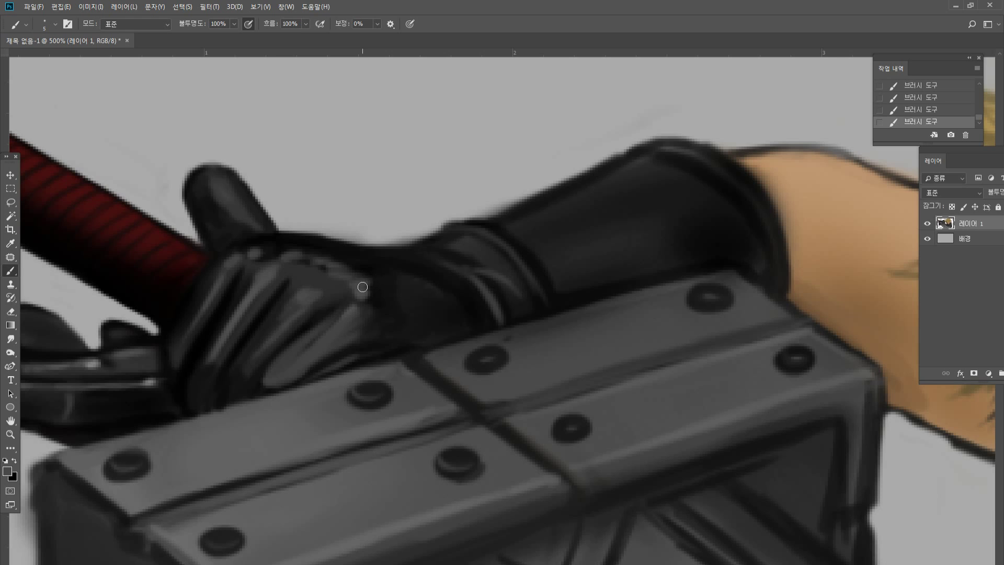
drag(365, 287, 380, 287)
Brighten the highlights on the glove's palm creases and wrist folds with a small Dodge brush.
drag(11, 352, 54, 354)
key(bracketleft)
key(bracketleft)
key(bracketleft)
key(bracketleft)
key(bracketleft)
key(bracketleft)
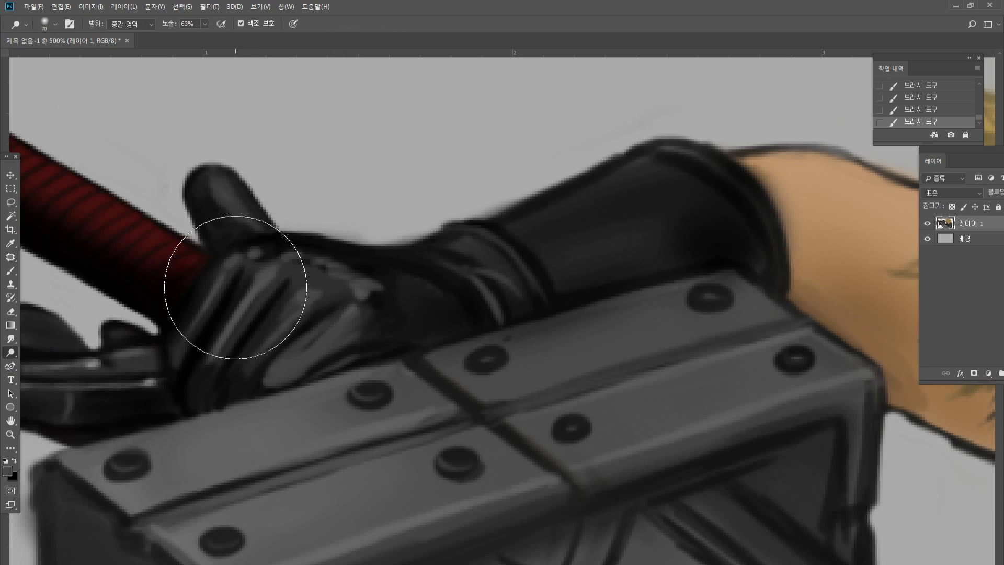
mouse_move(229, 356)
mouse_down()
mouse_move(274, 370)
mouse_move(363, 301)
mouse_move(356, 289)
mouse_move(373, 289)
mouse_up()
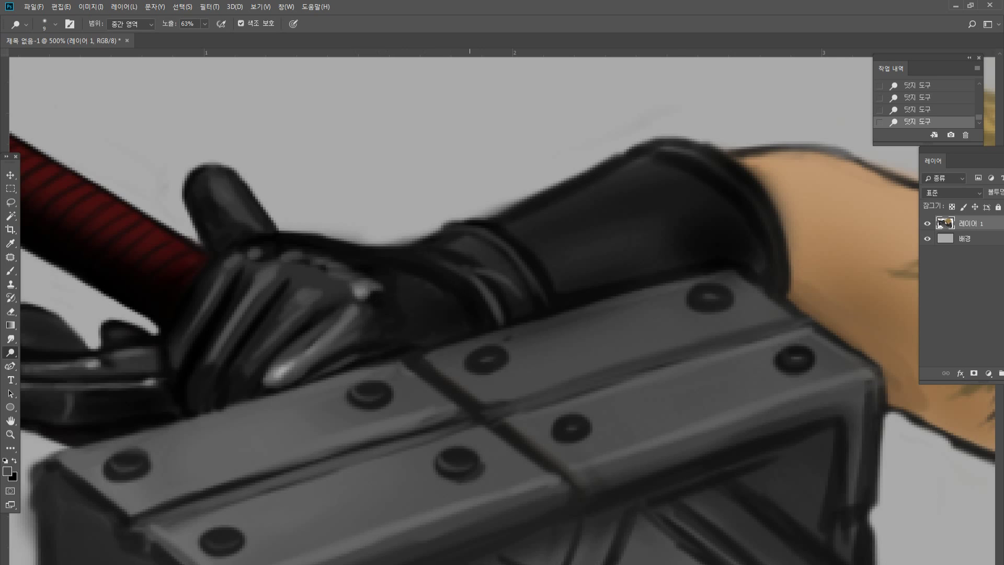
mouse_move(469, 272)
mouse_down()
mouse_move(496, 304)
mouse_move(511, 289)
mouse_up()
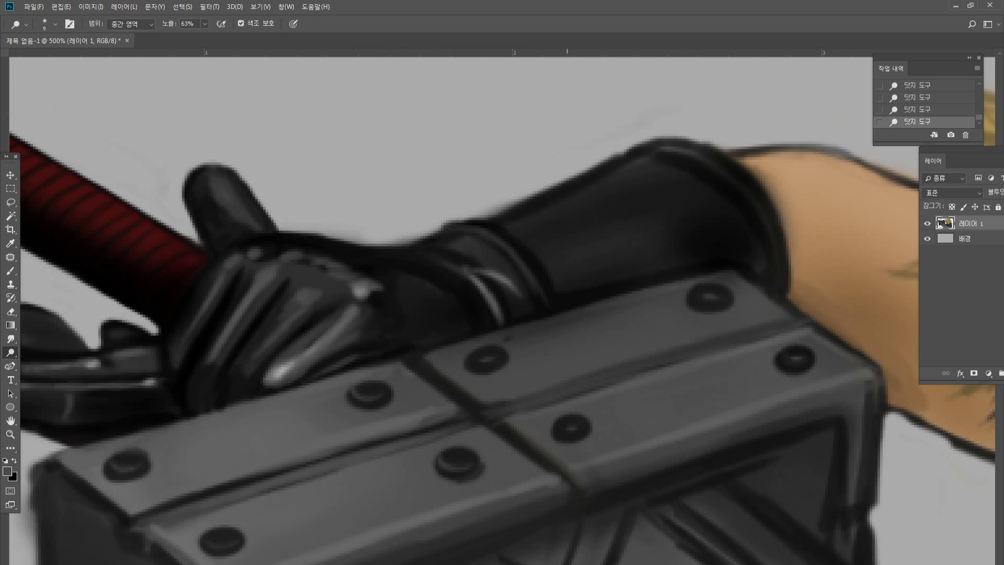
Dodge a soft highlight onto the glove's forearm section beside the wrist band with a larger brush.
key(bracketright)
key(bracketright)
key(bracketright)
key(bracketright)
mouse_move(552, 256)
mouse_down()
mouse_move(585, 254)
mouse_move(509, 282)
mouse_move(560, 262)
mouse_up()
key(bracketleft)
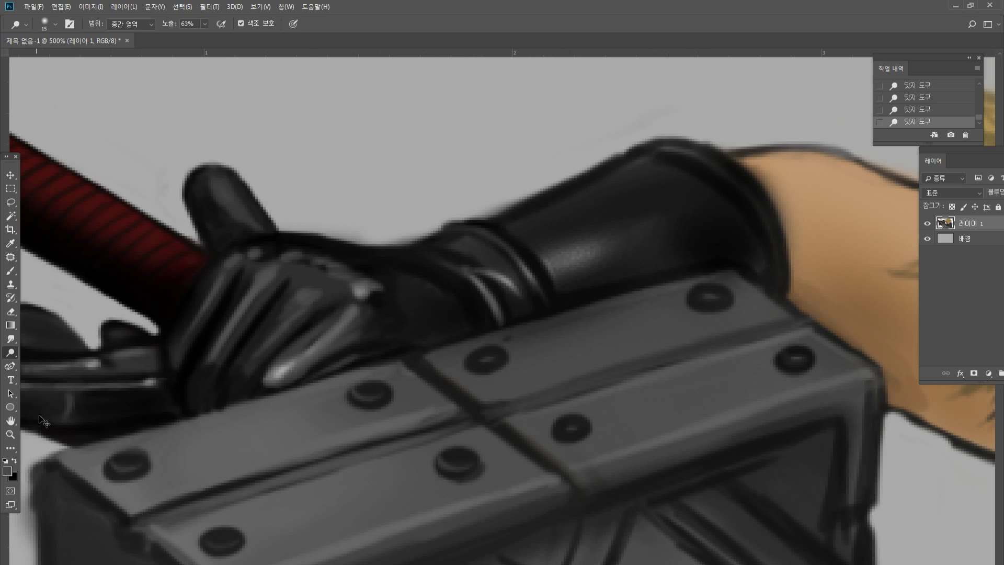
Darken the upper outline of the glove's forearm section just past the wrist band with black.
double_click(10, 434)
click(425, 180)
click(354, 116)
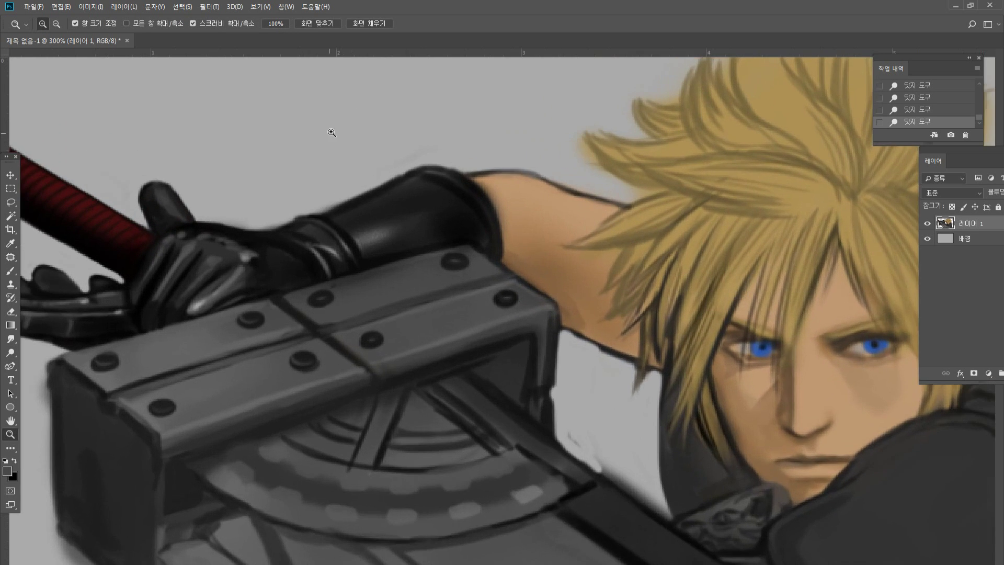
click(335, 154)
click(362, 145)
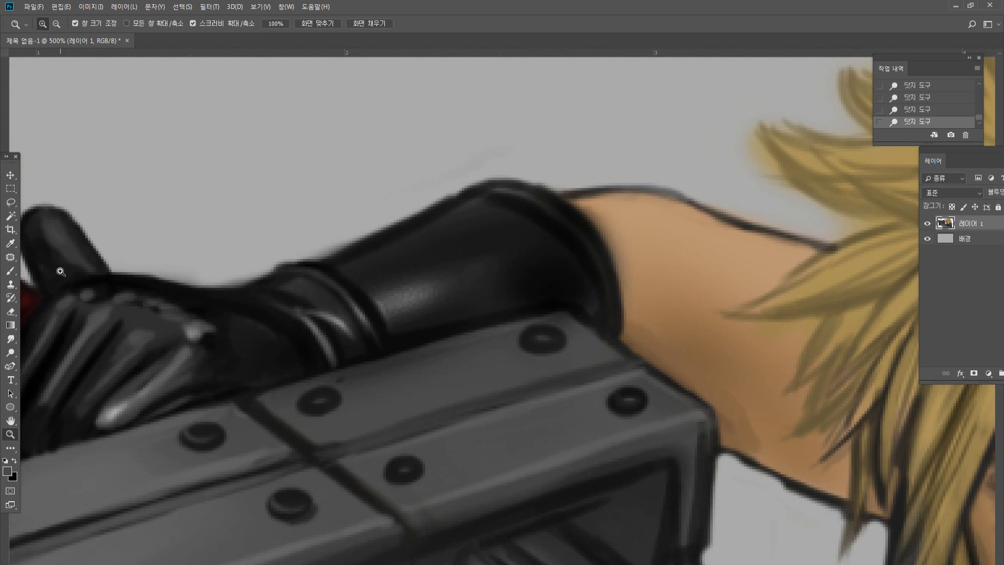
click(11, 270)
key(x)
mouse_move(316, 261)
mouse_down()
mouse_move(371, 235)
mouse_move(327, 258)
mouse_move(363, 240)
mouse_up()
alt+click(329, 271)
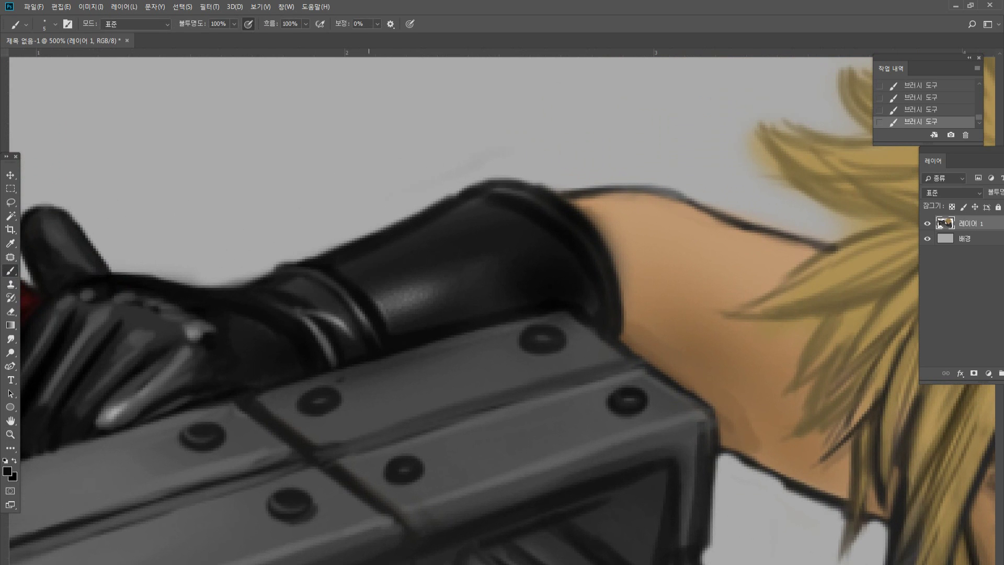
Add faint gray highlight strokes along the upper side of the glove's forearm section.
alt+click(511, 196)
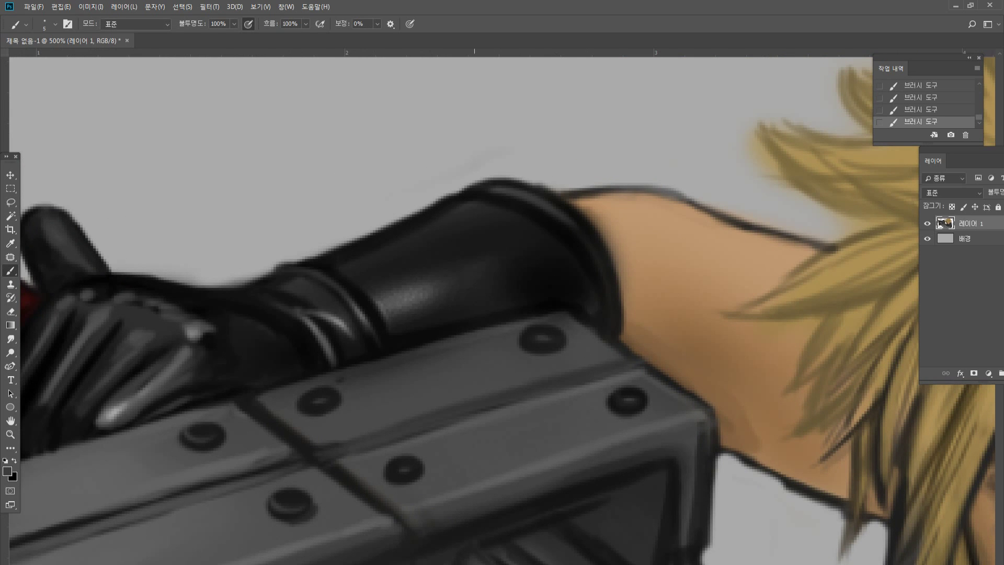
mouse_move(454, 216)
mouse_down()
mouse_move(476, 253)
mouse_move(481, 235)
mouse_move(450, 219)
mouse_move(512, 236)
mouse_move(437, 220)
mouse_move(513, 244)
mouse_up()
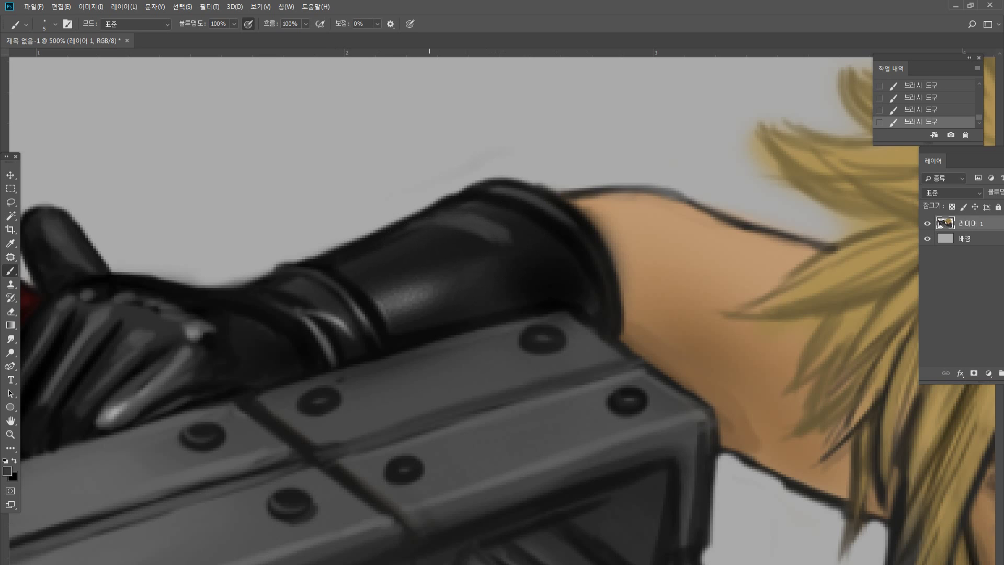
drag(393, 233, 426, 251)
alt+click(388, 235)
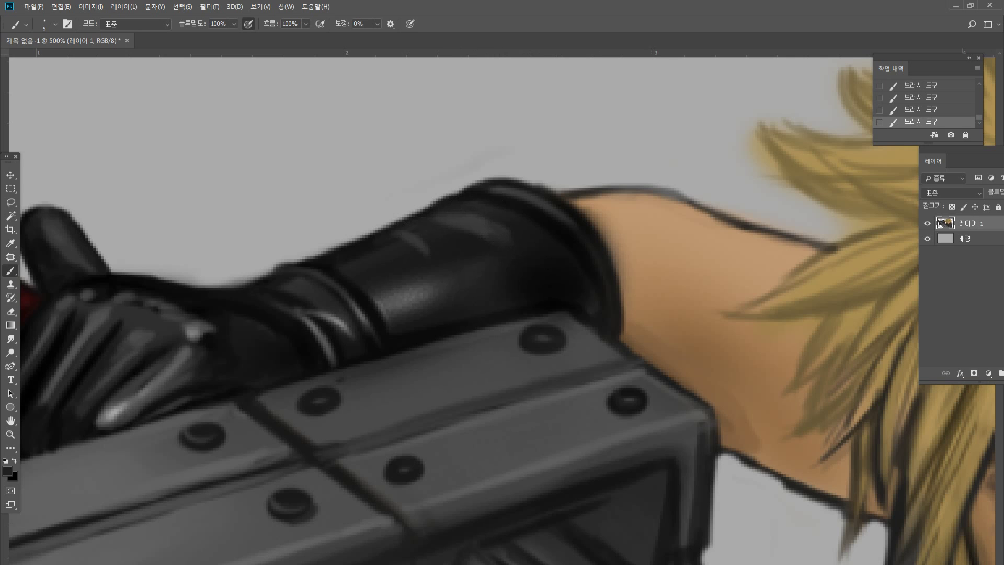
Paint dark brown crease strokes on the bare arm beside the glove's cuff using sampled shadow tones.
alt+click(622, 303)
drag(623, 337, 643, 260)
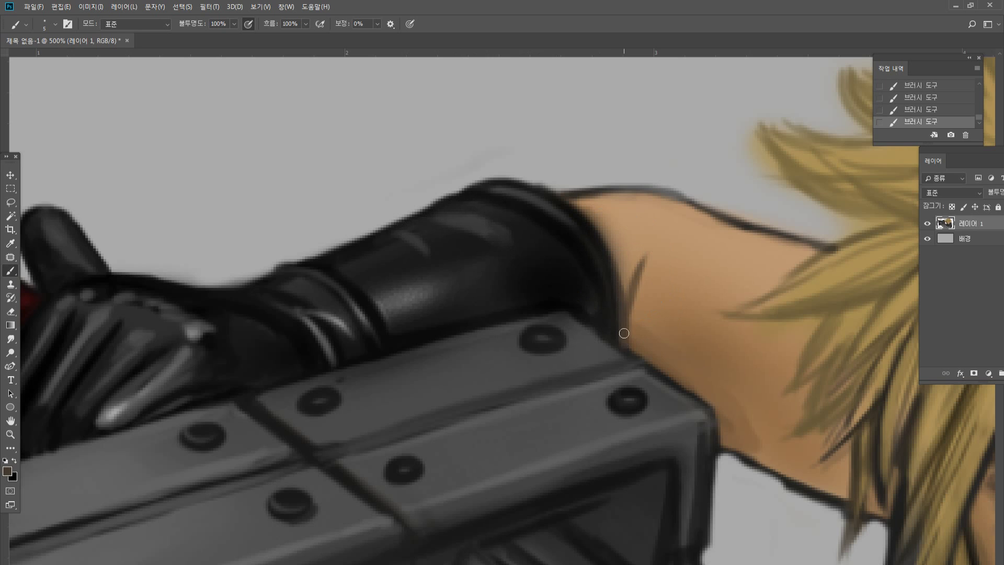
alt+click(609, 249)
drag(623, 332, 637, 265)
drag(624, 312, 657, 237)
mouse_move(621, 290)
mouse_down()
mouse_move(633, 240)
mouse_move(631, 263)
mouse_up()
alt+click(633, 256)
drag(643, 243, 634, 266)
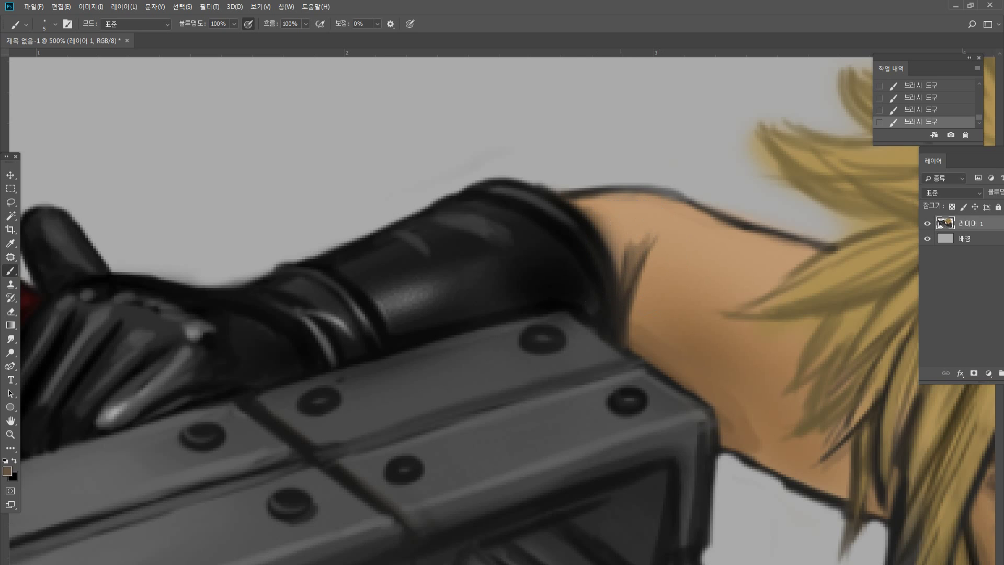
Paint sampled skin tones over the bare arm's dark upper outline from the glove's cuff to the hair.
alt+click(600, 218)
mouse_move(575, 196)
mouse_down()
mouse_move(675, 204)
mouse_move(756, 241)
mouse_move(818, 249)
mouse_up()
mouse_move(752, 238)
mouse_down()
mouse_move(685, 215)
mouse_move(694, 209)
mouse_move(823, 254)
mouse_move(794, 259)
mouse_up()
mouse_move(743, 232)
mouse_down()
mouse_move(810, 254)
mouse_move(792, 263)
mouse_move(746, 241)
mouse_up()
mouse_move(689, 226)
mouse_down()
mouse_move(758, 253)
mouse_move(747, 246)
mouse_up()
alt+click(690, 241)
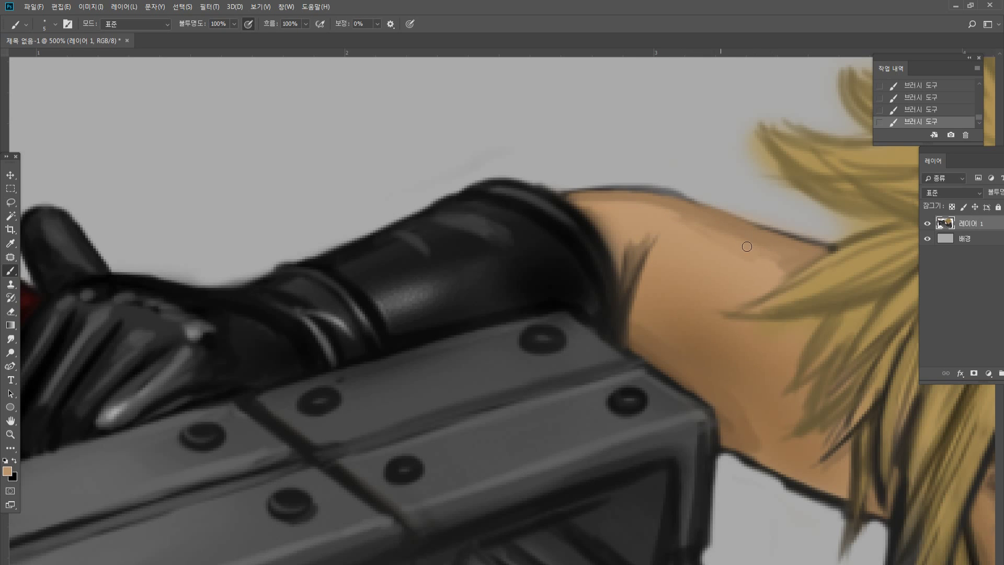
alt+click(592, 193)
alt+click(553, 187)
mouse_move(555, 190)
mouse_down()
mouse_move(596, 230)
mouse_move(575, 209)
mouse_up()
alt+click(548, 189)
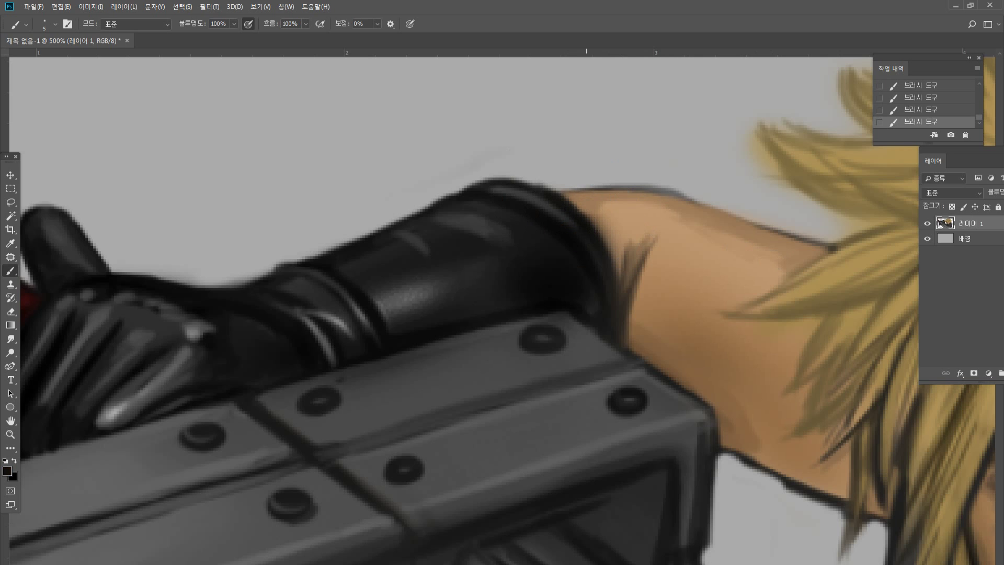
Thin the crease strokes beside the glove's cuff with sampled skin tone.
alt+click(652, 235)
drag(643, 241, 633, 271)
alt+click(725, 396)
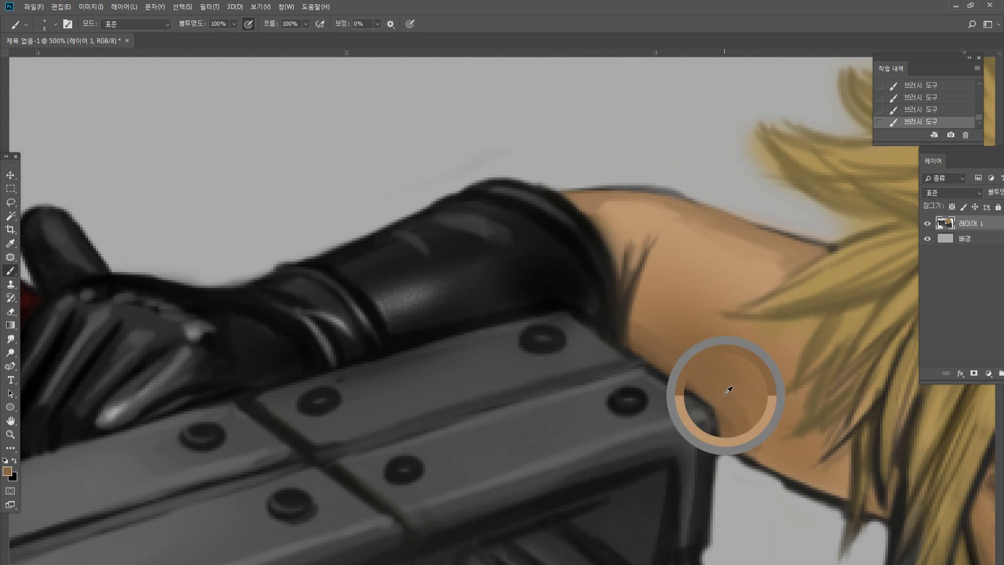
Repaint the upper plate's bolt just beyond the guard's cross groove, using sampled dark and gray tones.
alt+click(596, 320)
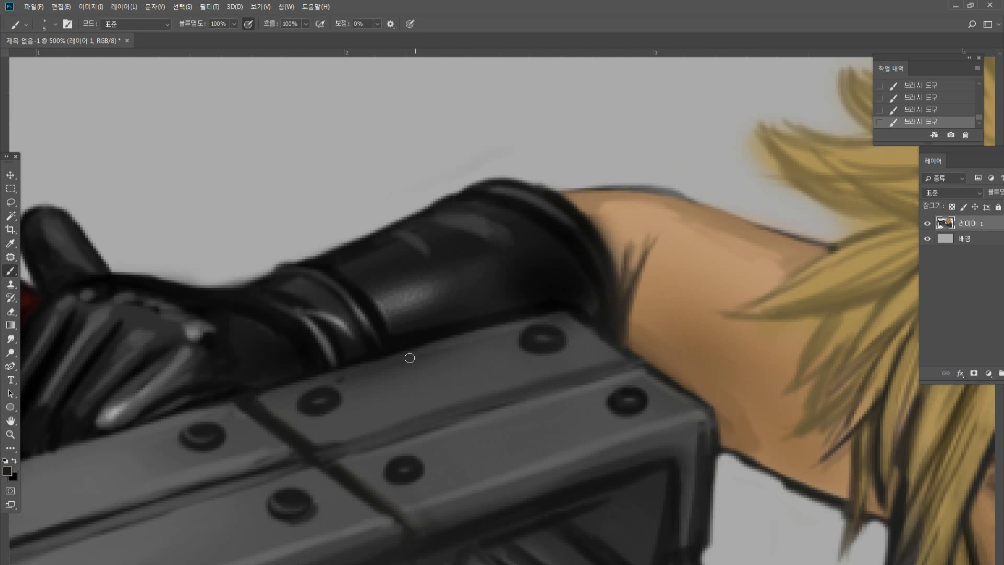
alt+click(448, 358)
alt+click(314, 403)
alt+click(323, 398)
alt+click(359, 387)
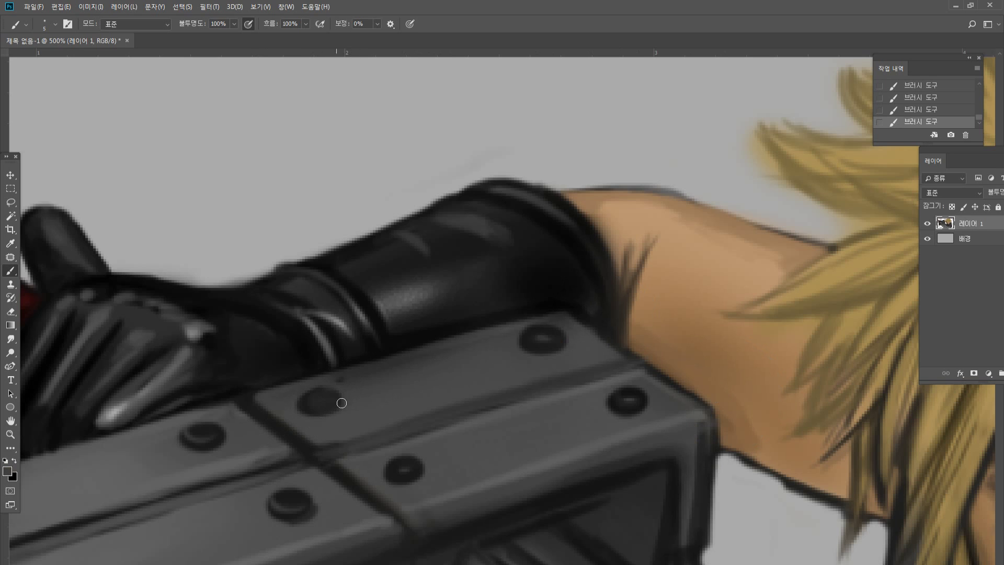
alt+click(323, 393)
alt+click(312, 405)
Reshape the lower plate's bolt beside the cross groove and clean up the guard's upper edge below the glove with sampled grays.
alt+click(464, 448)
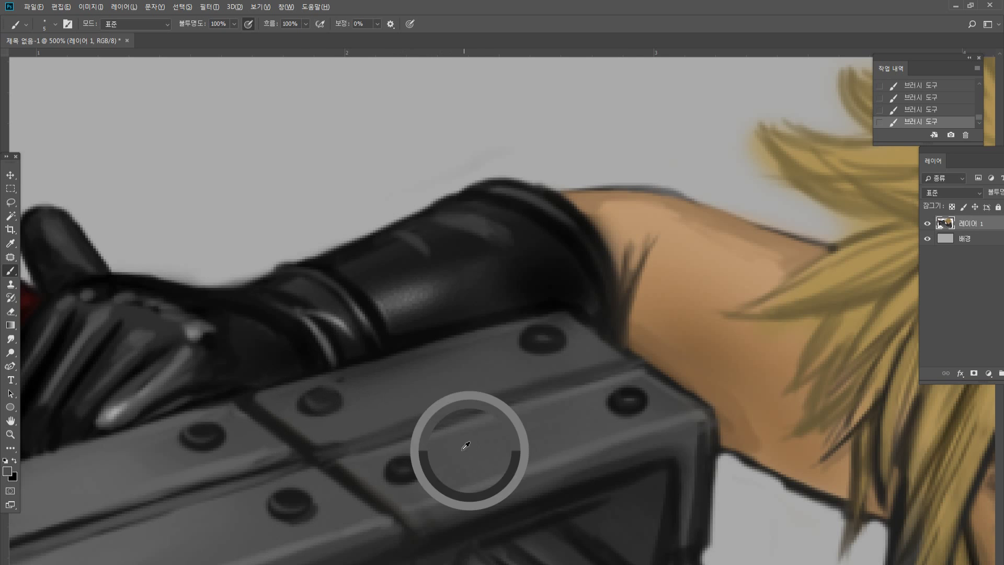
drag(394, 467, 414, 467)
alt+click(400, 477)
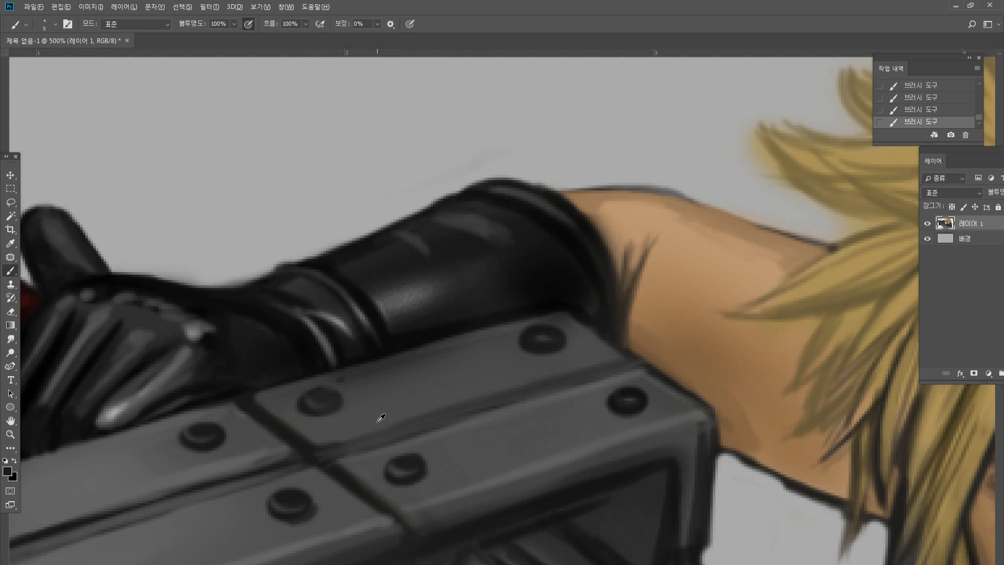
alt+click(357, 427)
drag(340, 382, 426, 358)
drag(307, 386, 443, 346)
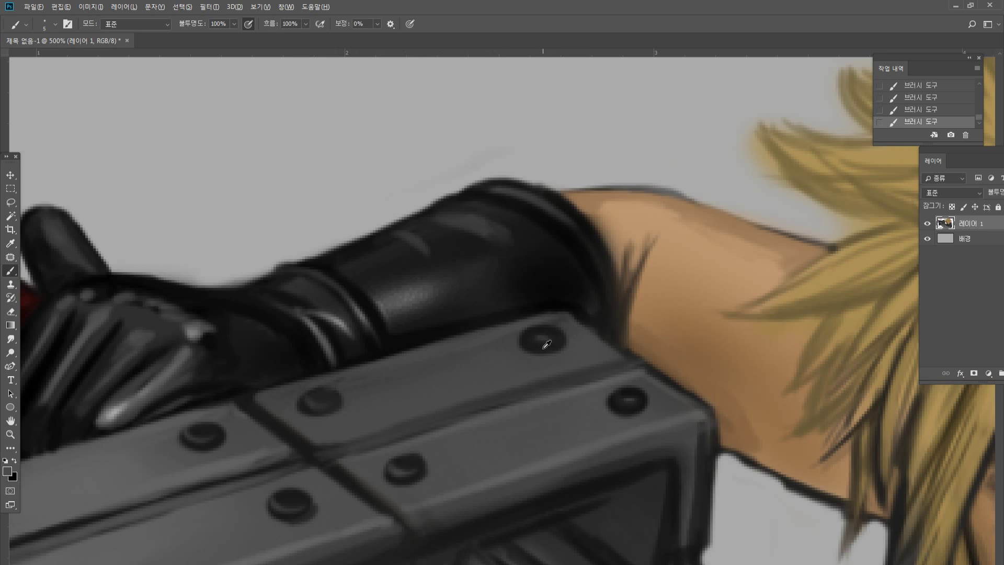
Repaint the upper plate's bolt nearest the arm in lighter gray and touch up the guard corner below the glove's cuff.
alt+click(527, 349)
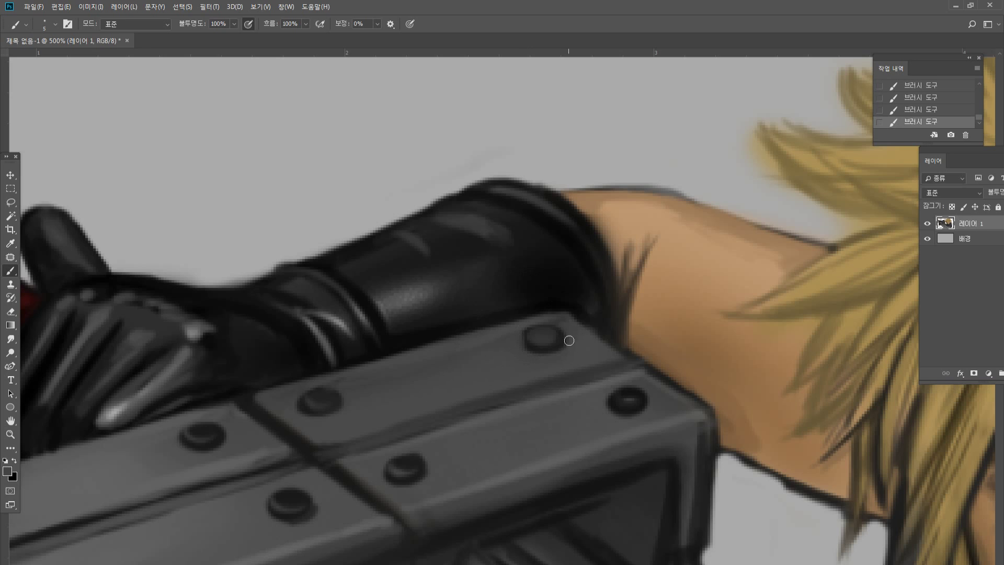
mouse_move(565, 316)
mouse_down()
mouse_move(556, 313)
mouse_move(580, 326)
mouse_up()
alt+click(596, 319)
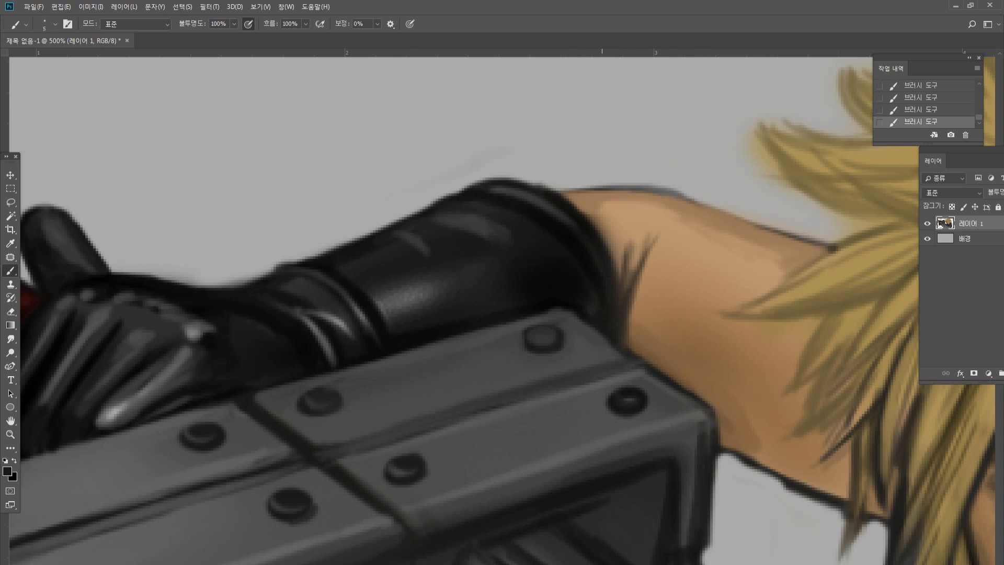
Repaint the lower plate's bolt nearest the arm with sampled grays and darken the guard's edge against the bare arm.
alt+click(405, 460)
alt+click(403, 466)
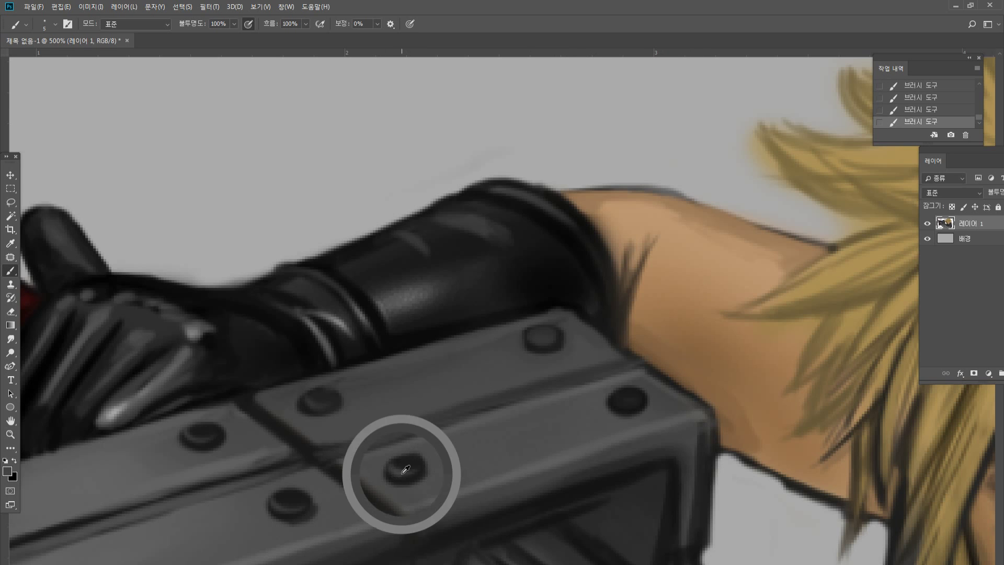
alt+click(627, 392)
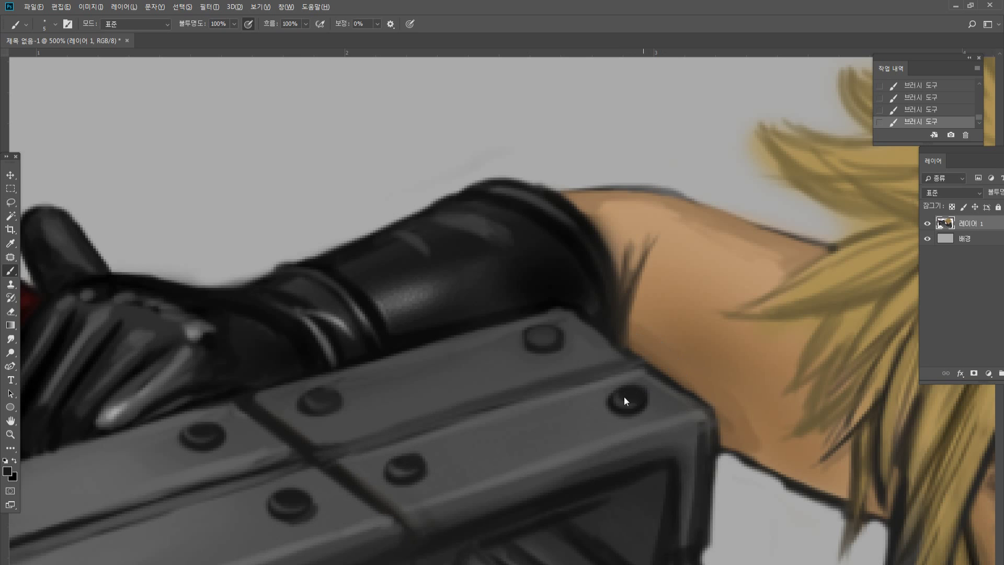
alt+click(646, 382)
alt+click(595, 314)
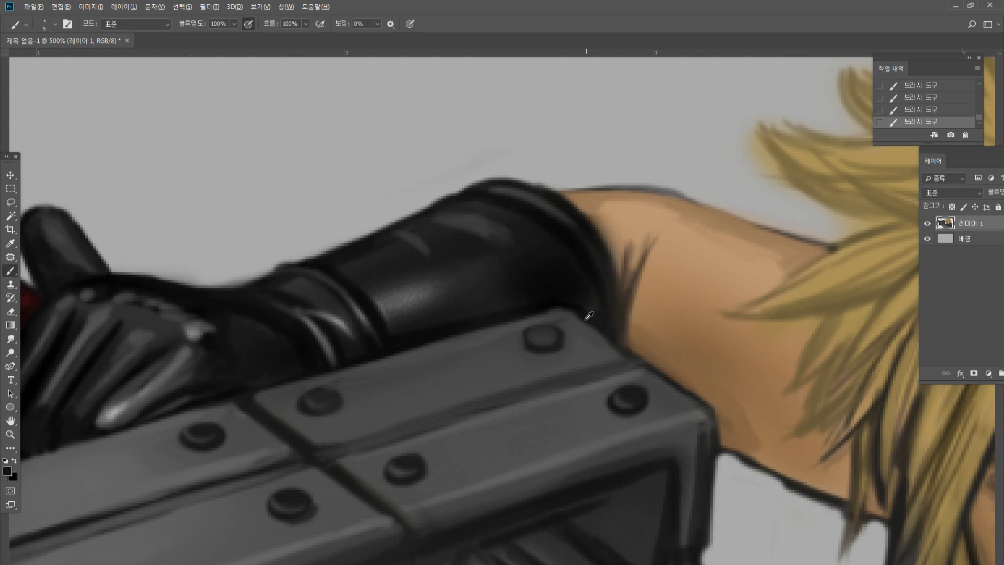
alt+click(630, 351)
alt+click(619, 344)
Refine the dark seam between the guard's two top plates with sampled tones, from the near end to the cross groove.
double_click(11, 435)
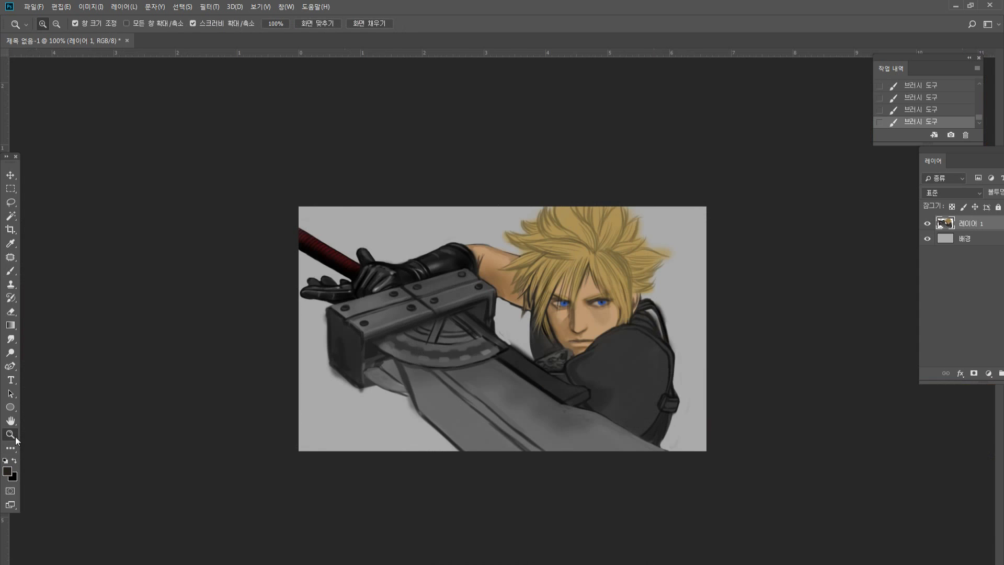
click(473, 251)
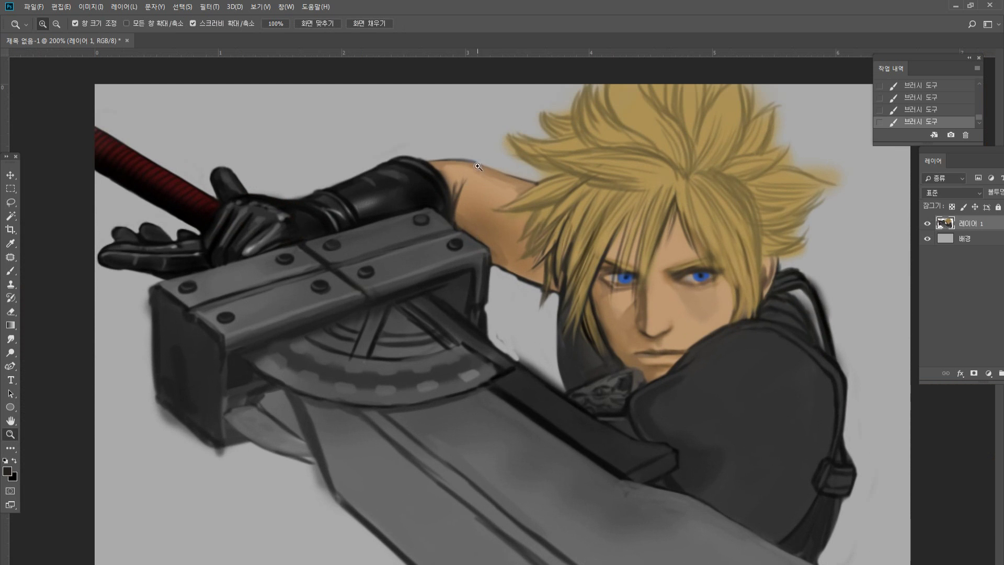
click(177, 226)
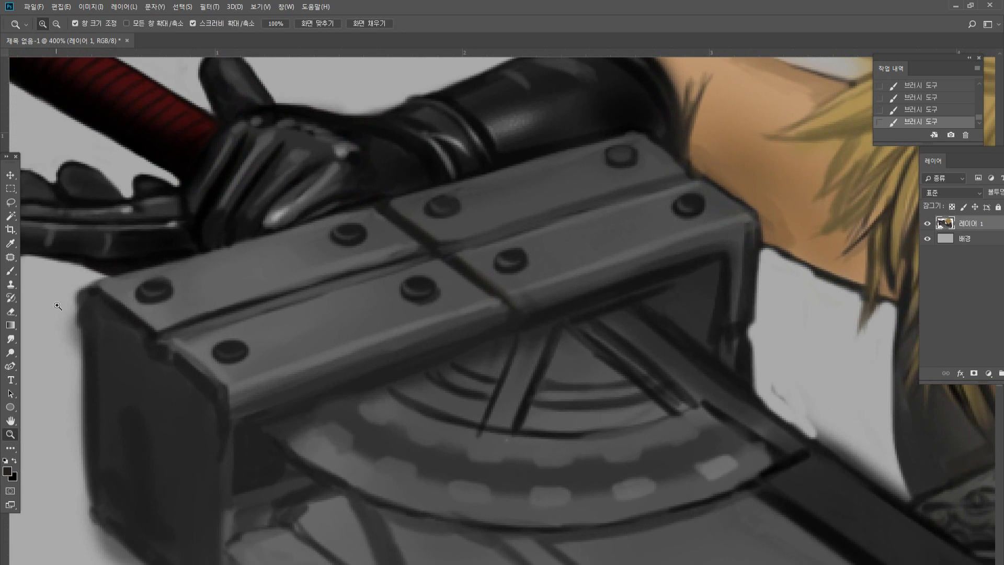
click(10, 420)
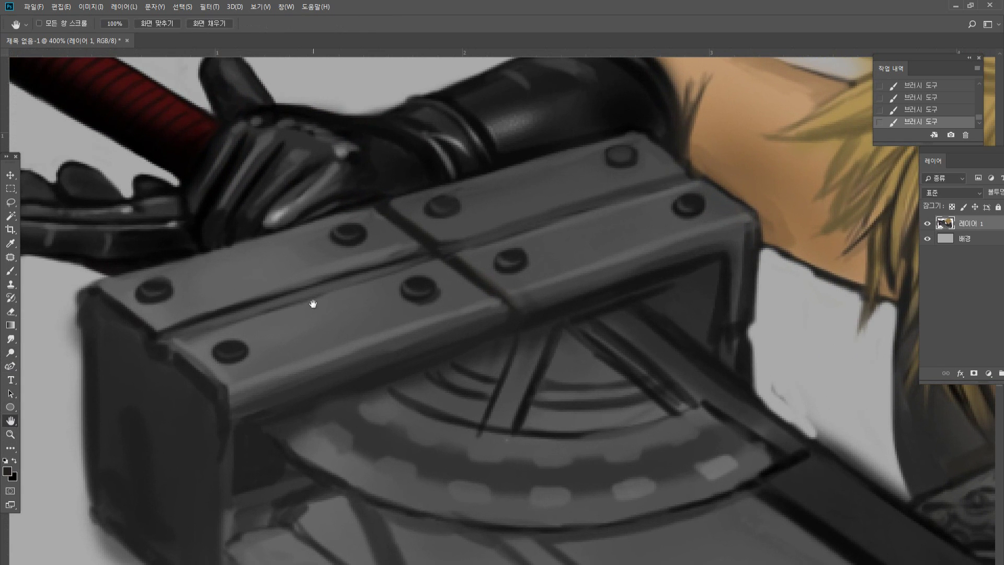
drag(312, 300, 447, 290)
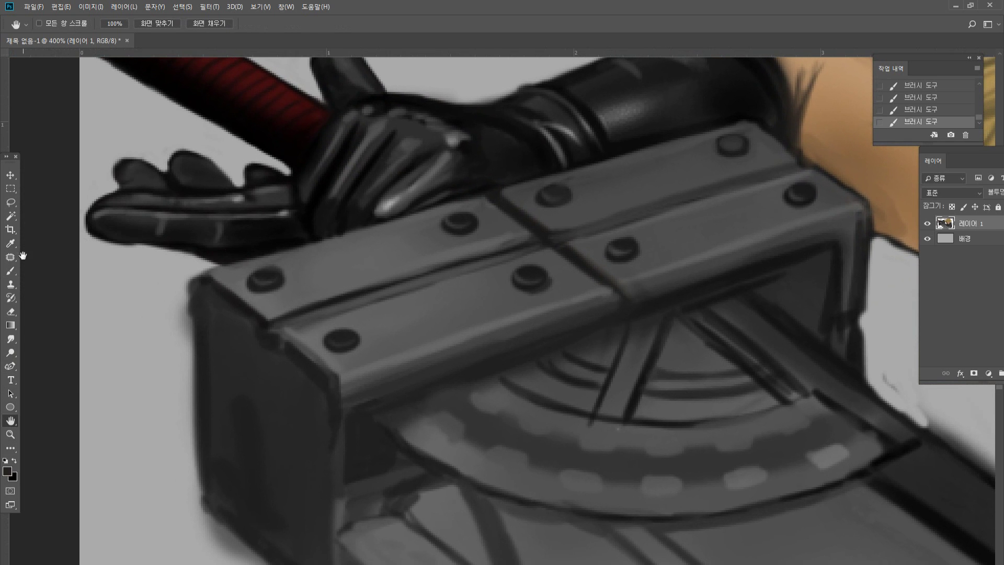
click(10, 271)
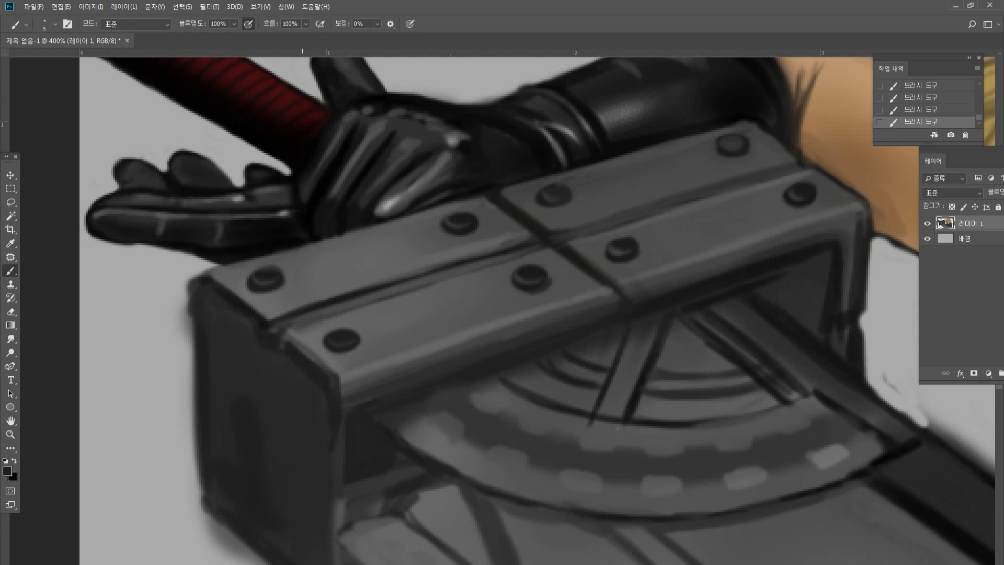
drag(307, 322, 497, 264)
drag(417, 287, 547, 251)
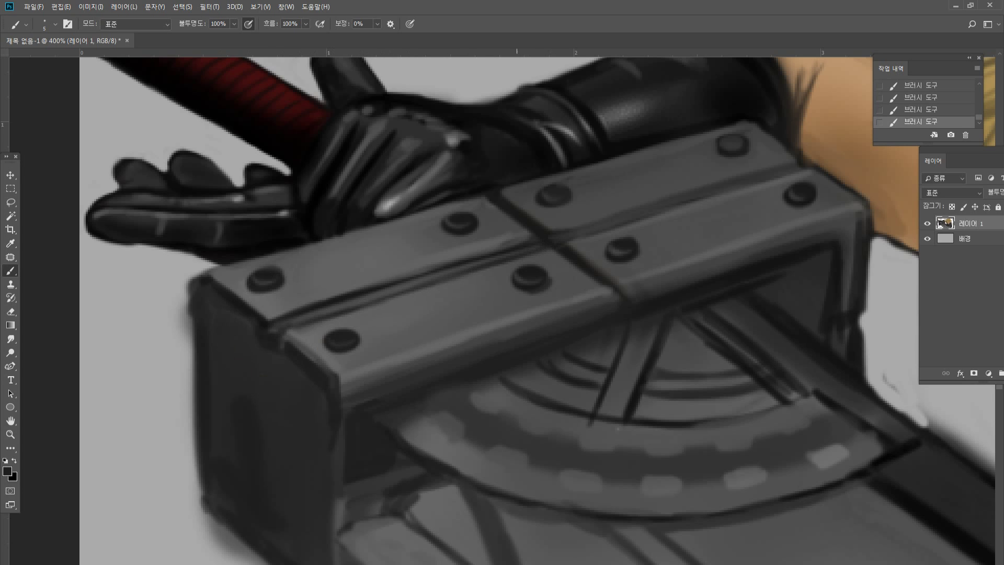
alt+click(463, 268)
drag(472, 261, 541, 240)
Touch up the plate seam beyond the cross groove and the guard's far end with sampled tones.
alt+click(563, 230)
alt+click(669, 184)
alt+click(762, 107)
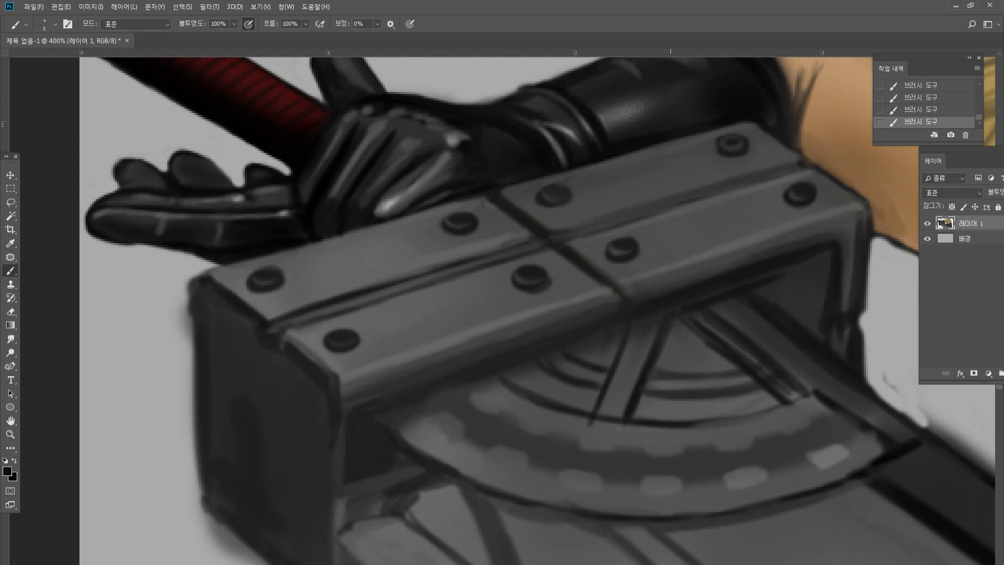
Darken the near corner of the guard block and add gray strokes along the end face's upper edges.
alt+click(208, 277)
mouse_move(198, 279)
mouse_down()
mouse_move(233, 263)
mouse_move(193, 289)
mouse_up()
alt+click(308, 330)
drag(213, 296, 247, 325)
drag(283, 359, 323, 390)
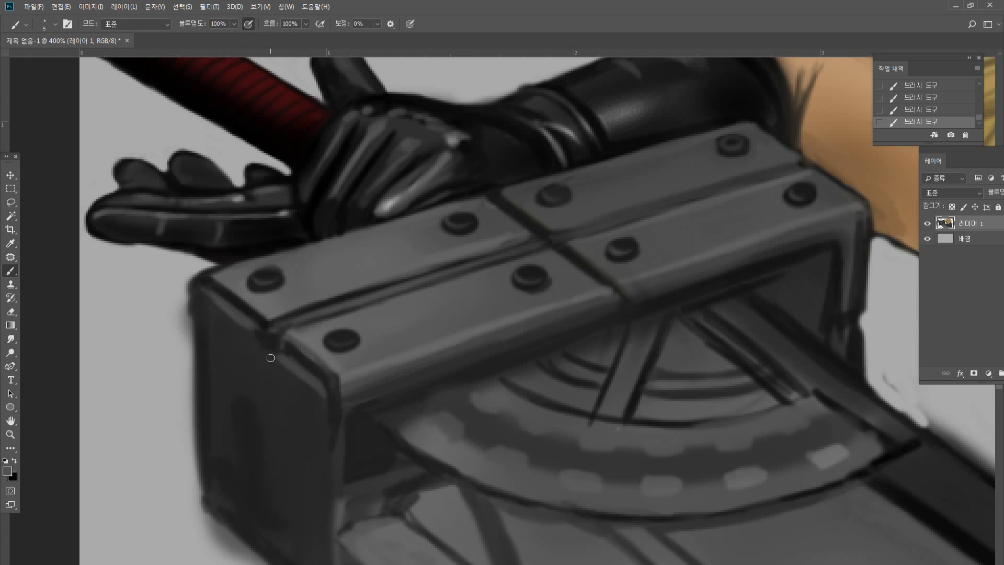
Paint dark crossing grooves down and across the guard's end face, and darken the face's inner vertical edge.
alt+click(274, 337)
alt+click(267, 323)
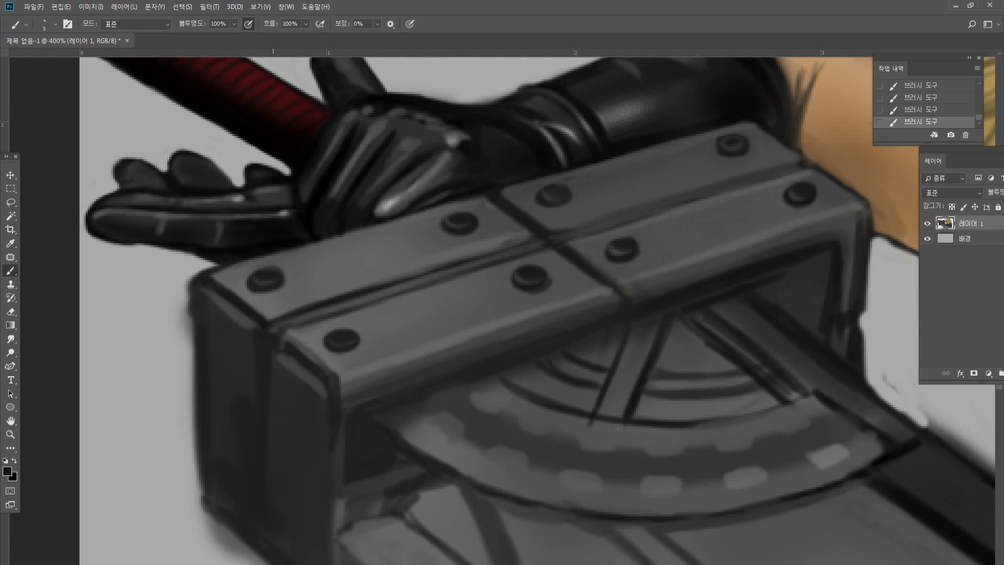
drag(266, 352, 256, 546)
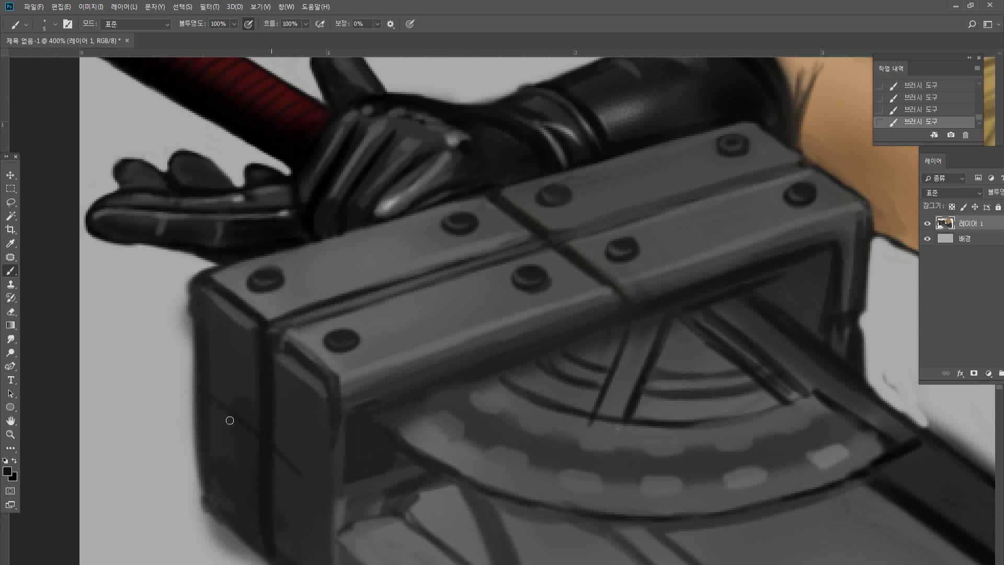
drag(230, 420, 321, 497)
drag(213, 410, 342, 514)
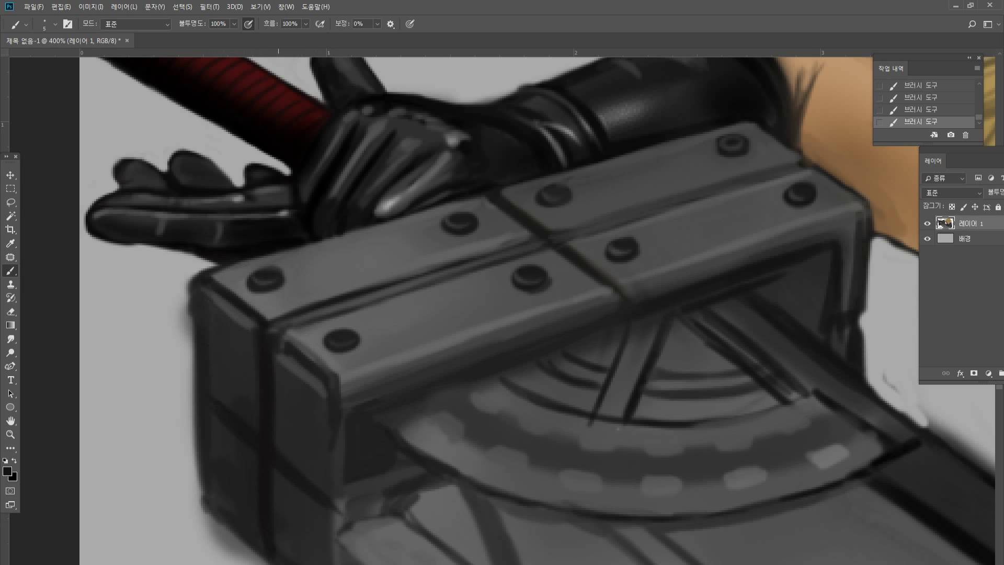
mouse_move(336, 427)
mouse_down()
mouse_move(339, 528)
mouse_move(327, 564)
mouse_up()
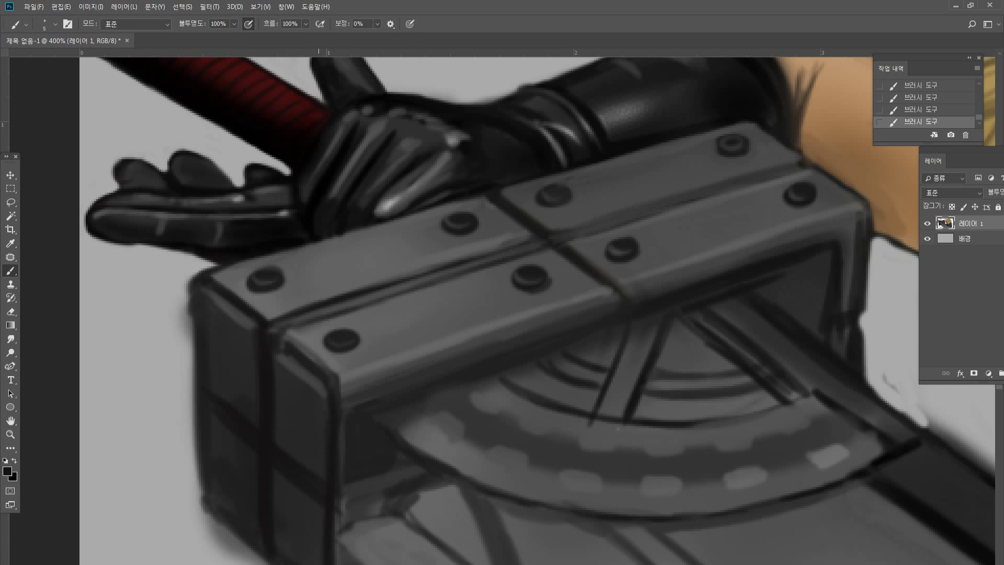
Add sampled gray highlights along the upper edges of the end face's two lower panels and blend them into the grooves.
alt+click(319, 377)
alt+click(342, 360)
drag(275, 466, 316, 501)
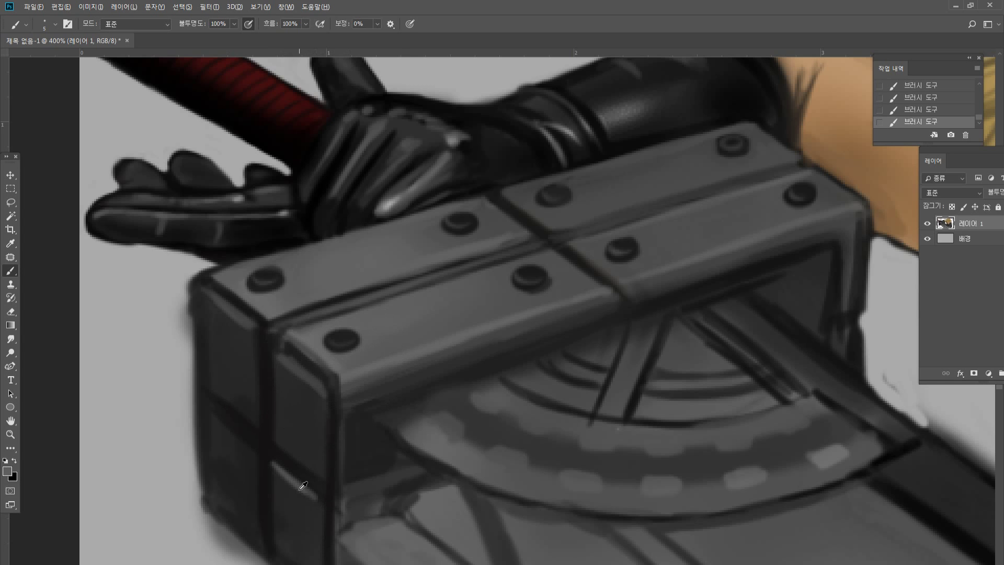
alt+click(303, 486)
drag(212, 417, 256, 454)
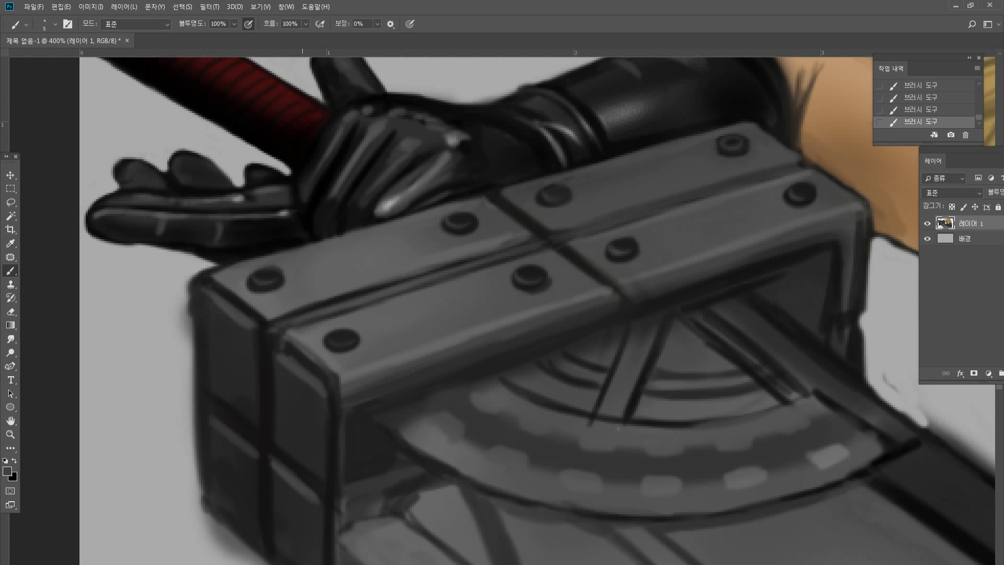
alt+click(274, 445)
alt+click(279, 481)
alt+click(267, 471)
alt+click(286, 501)
Erase the blurry dark paint outside the guard's near corner and the upper part of the end face's outer edge.
double_click(13, 438)
click(304, 265)
click(180, 300)
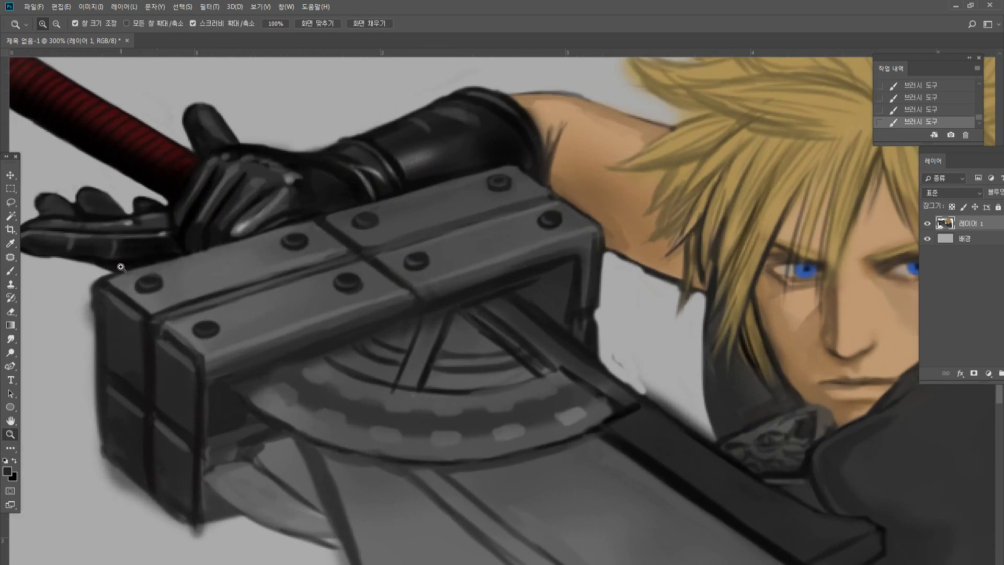
click(104, 266)
click(88, 315)
click(10, 421)
drag(167, 289, 430, 217)
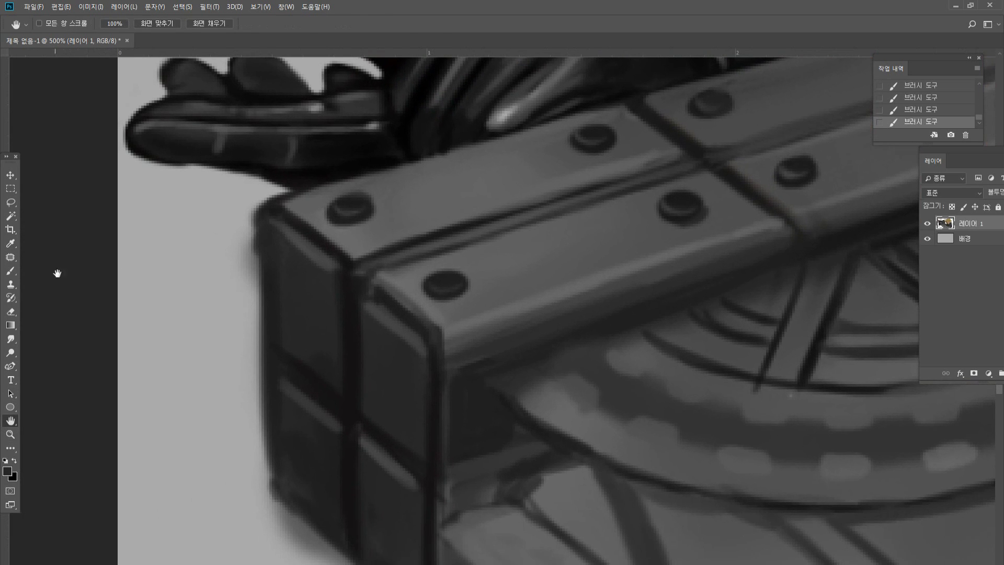
click(11, 311)
drag(272, 194, 256, 212)
mouse_move(253, 205)
mouse_down()
mouse_move(246, 224)
mouse_move(269, 204)
mouse_move(254, 245)
mouse_up()
key(ctrl+z)
drag(255, 230, 257, 291)
drag(261, 225, 256, 350)
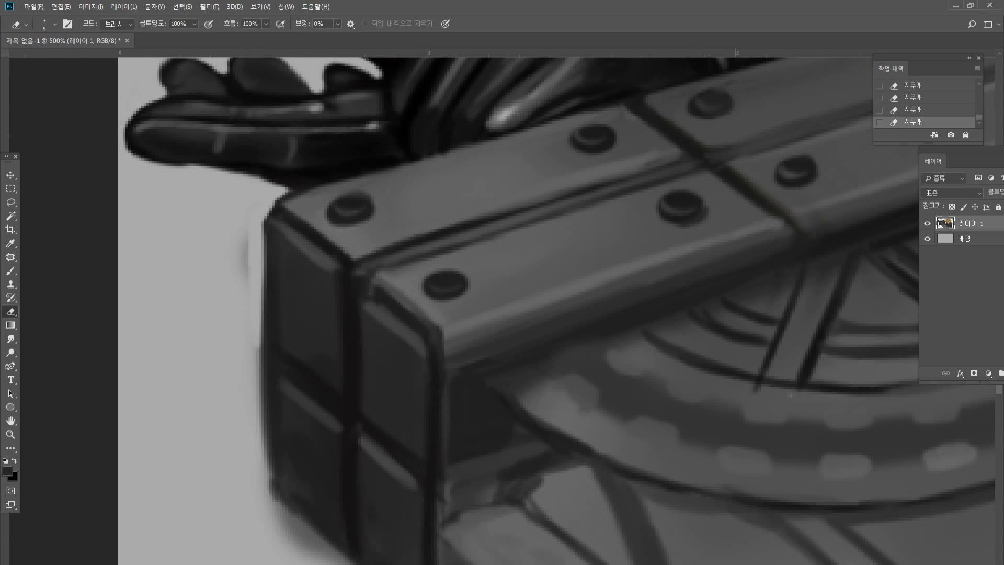
drag(249, 241, 243, 277)
drag(263, 234, 262, 347)
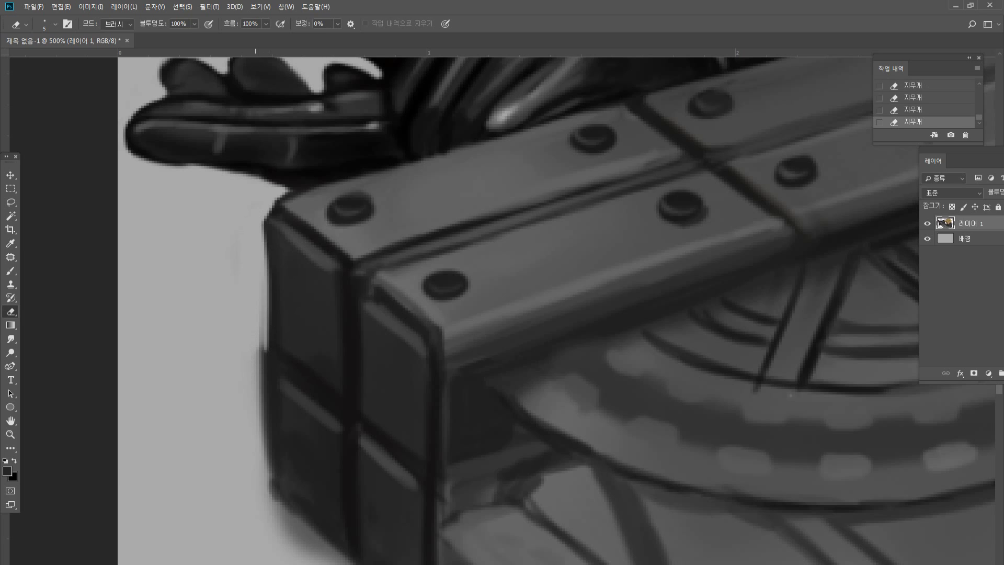
key(ctrl+z)
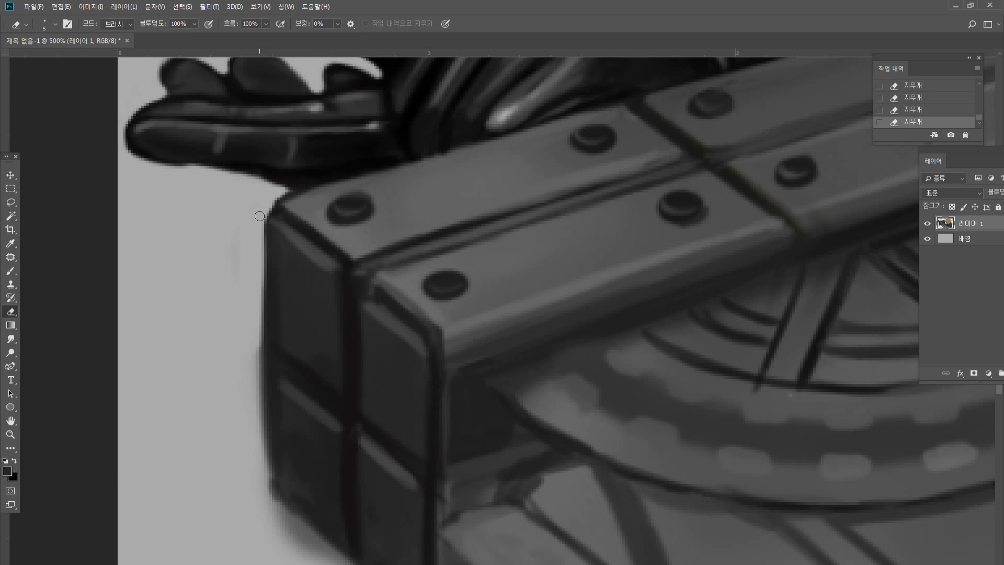
Erase a crisp outer contour down the guard's end face, leaving a small notch where the groove meets the edge.
drag(261, 216, 262, 353)
drag(261, 304, 261, 356)
mouse_move(261, 280)
mouse_down()
mouse_move(270, 349)
mouse_move(259, 320)
mouse_move(274, 347)
mouse_move(264, 361)
mouse_move(265, 459)
mouse_up()
mouse_move(261, 367)
mouse_down()
mouse_move(267, 485)
mouse_move(259, 418)
mouse_up()
drag(263, 358, 265, 478)
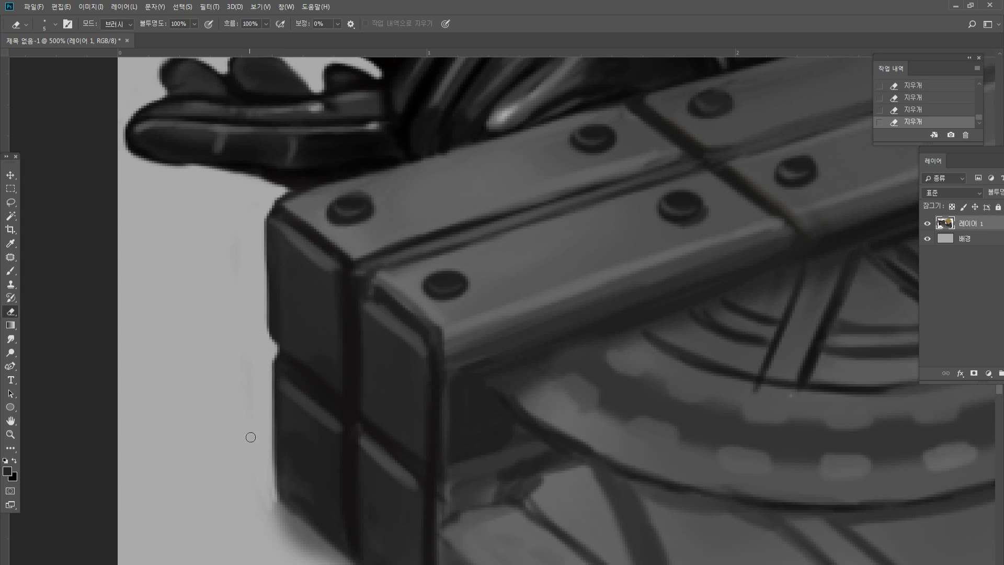
click(10, 270)
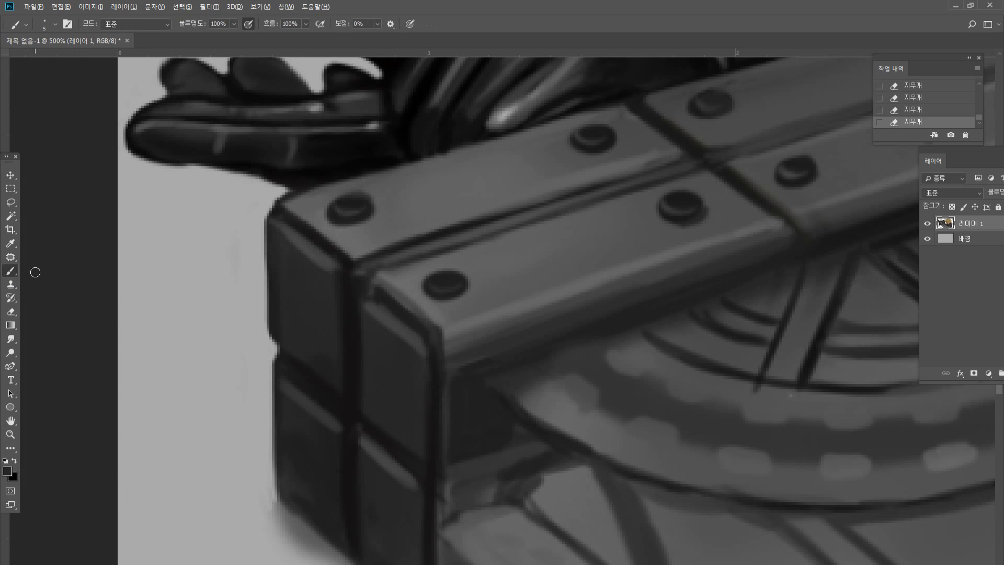
Extend the outer edge of the sword guard's lower end block with dark gray brush strokes.
drag(275, 361, 272, 396)
drag(271, 373, 272, 444)
drag(271, 377, 273, 470)
drag(272, 404, 276, 492)
drag(268, 374, 276, 485)
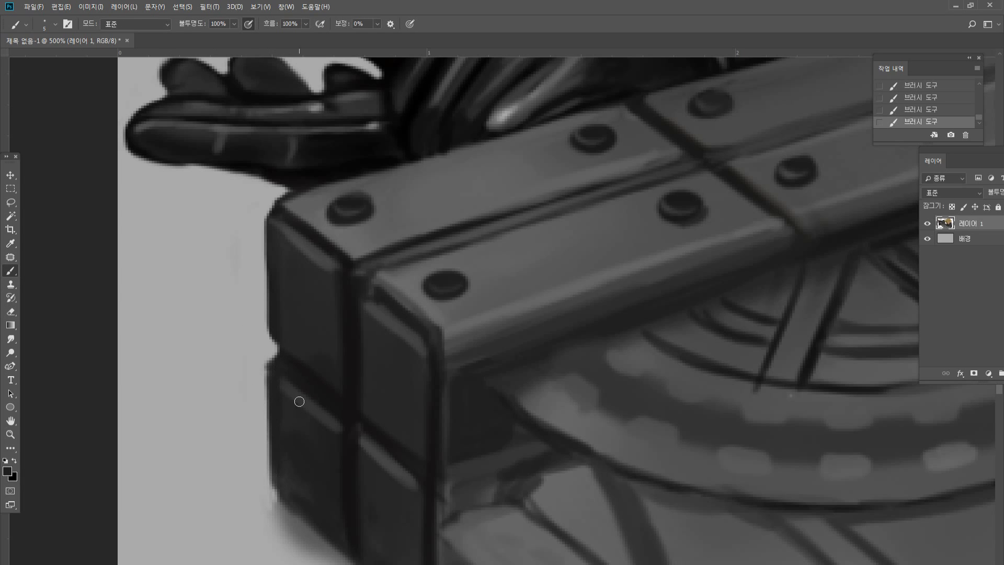
Paint a black outline around the guard's upper outer corner just below the gloved fingers, using a colour sampled from the dark glove.
double_click(11, 434)
click(346, 334)
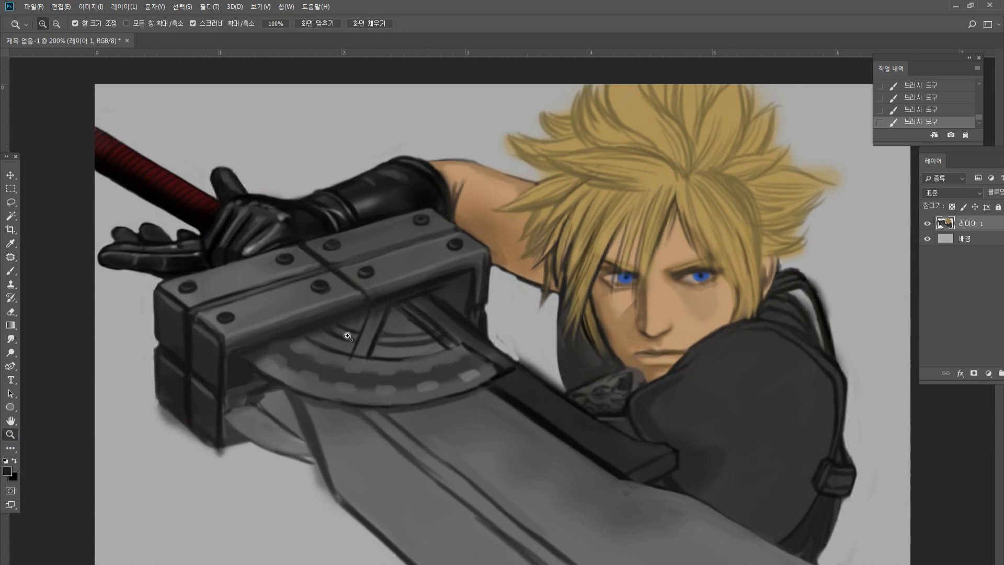
click(205, 349)
click(156, 319)
click(97, 248)
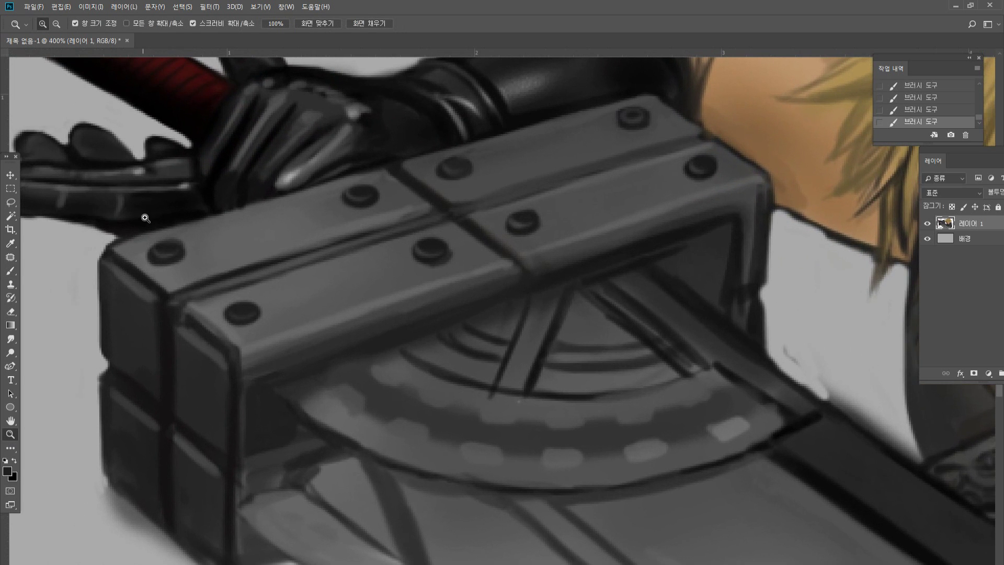
click(11, 271)
alt+click(132, 242)
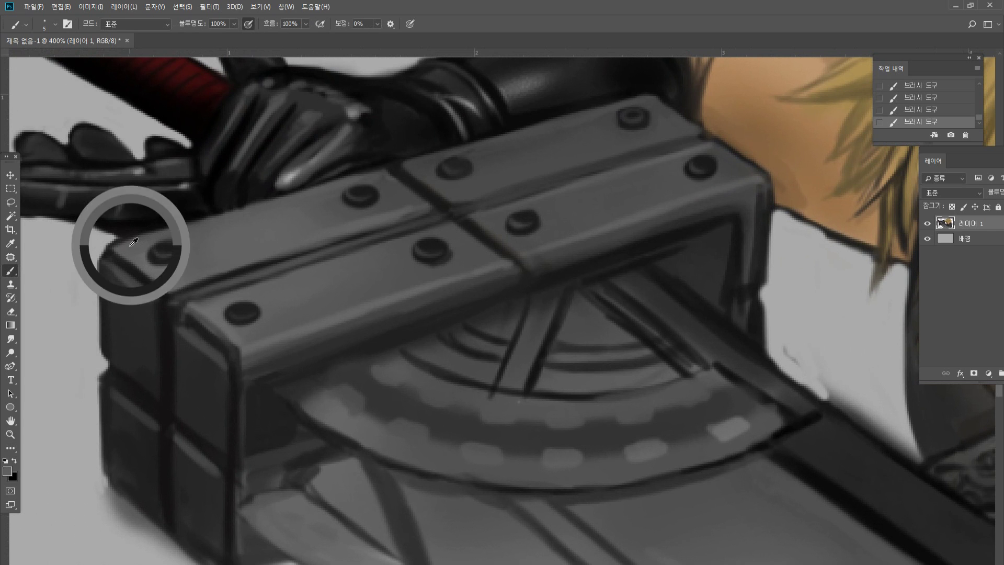
alt+click(139, 228)
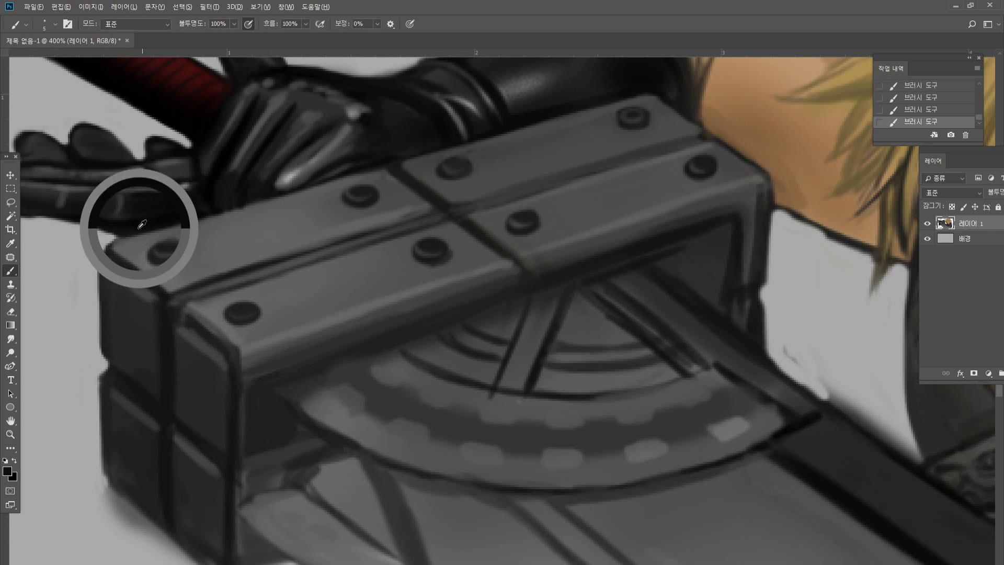
mouse_move(124, 237)
mouse_down()
mouse_move(105, 250)
mouse_move(109, 240)
mouse_move(101, 267)
mouse_up()
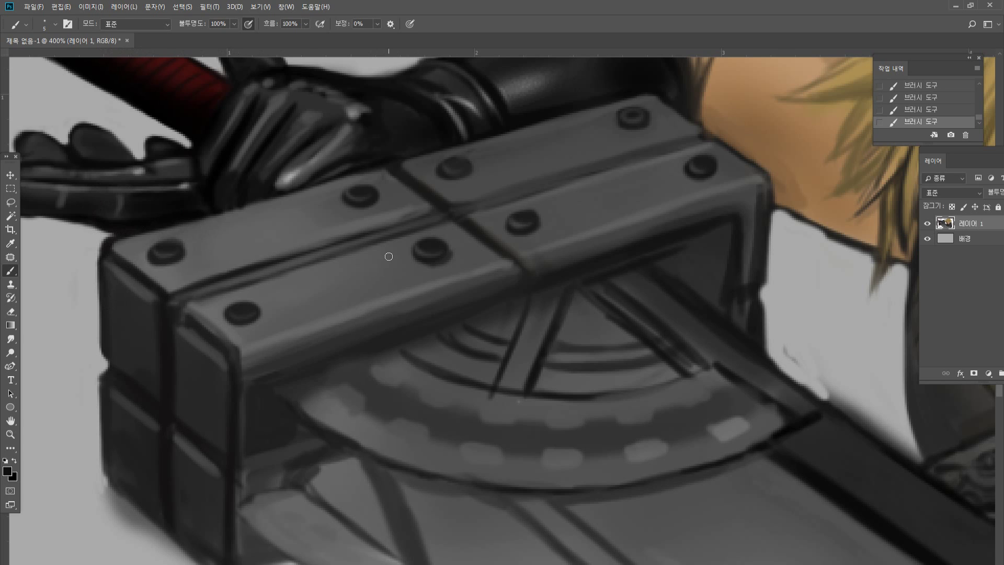
Touch up the near end of the seam between the guard's two top planks with sampled dark tones.
alt+click(213, 308)
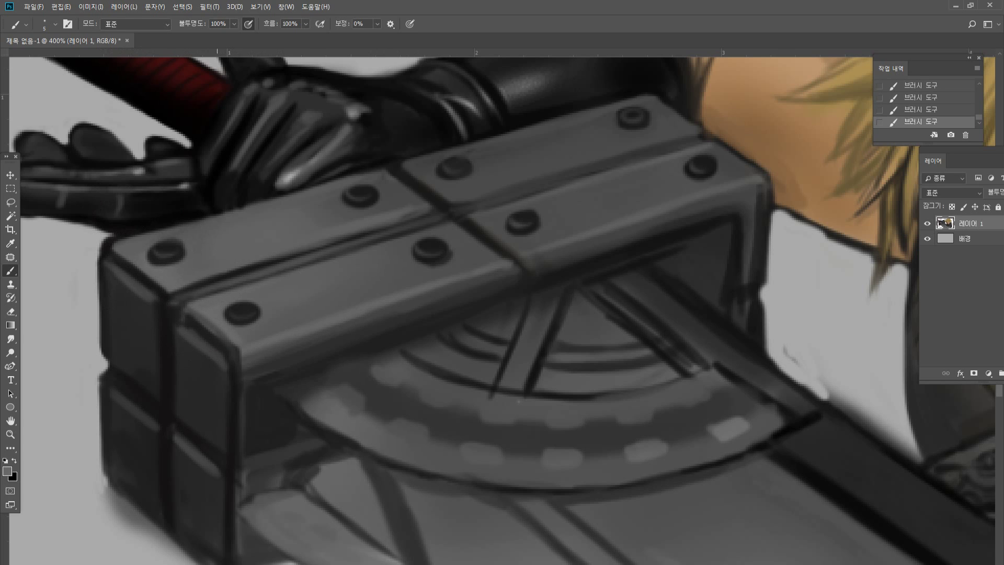
alt+click(177, 289)
drag(167, 292, 233, 269)
alt+click(166, 301)
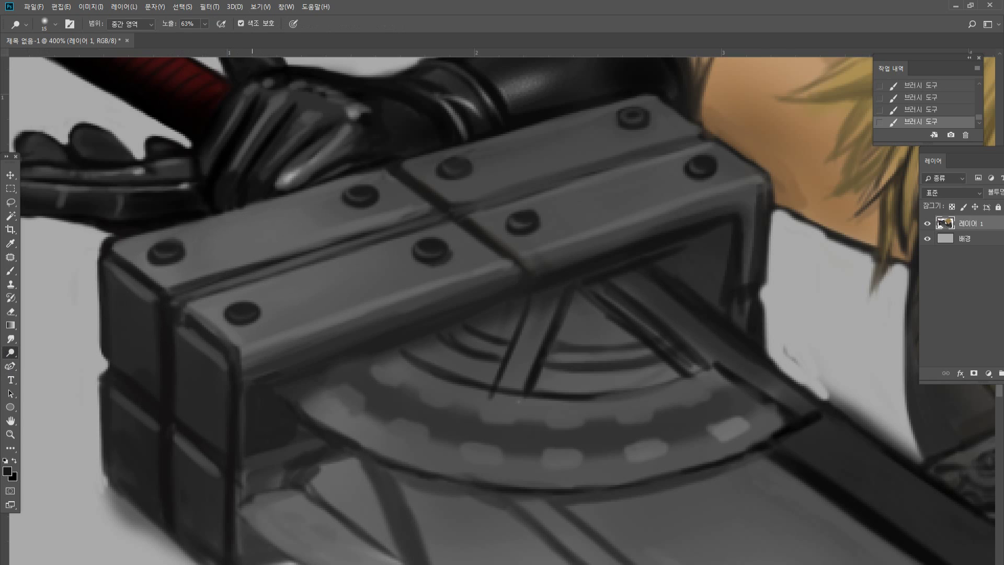
Brighten the guard's front top edge and the rear plank's edge along the seam with the Dodge tool at midtones, 63% exposure.
mouse_move(225, 344)
mouse_down()
mouse_move(243, 354)
mouse_move(367, 314)
mouse_up()
click(241, 349)
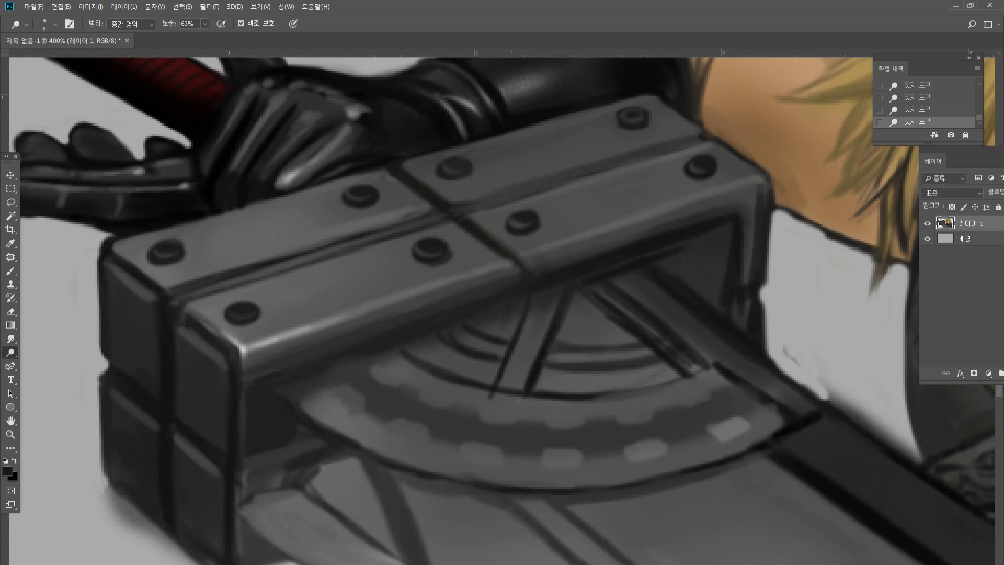
drag(515, 262, 768, 177)
drag(511, 257, 751, 186)
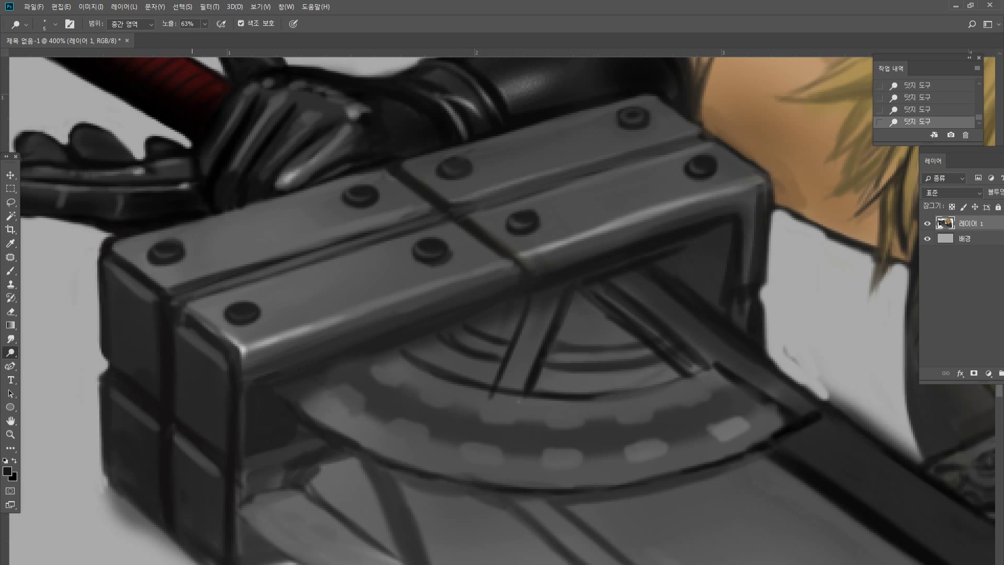
drag(165, 288, 418, 212)
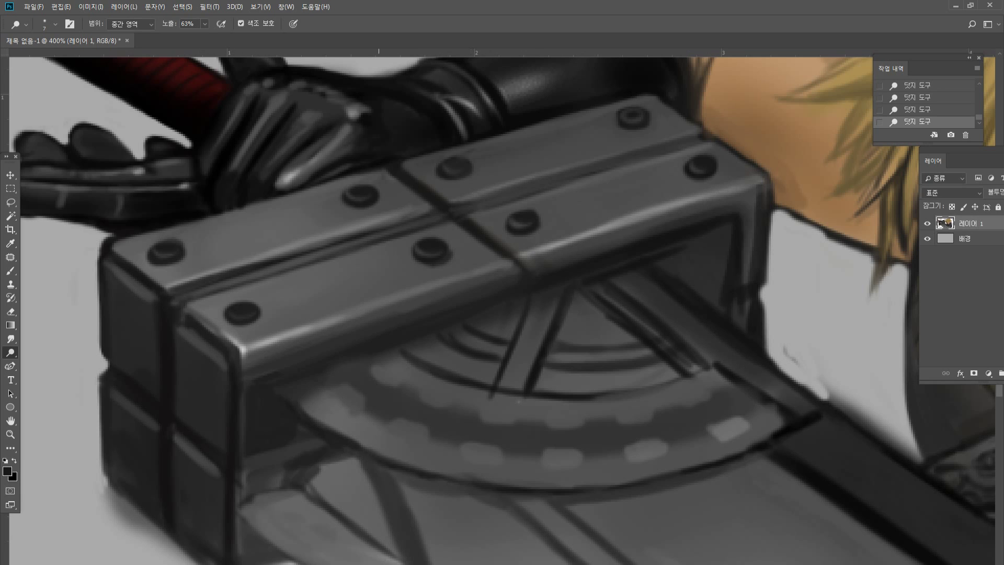
Darken the groove across the guard's front plank and continue it over the front edge with the brush.
click(11, 271)
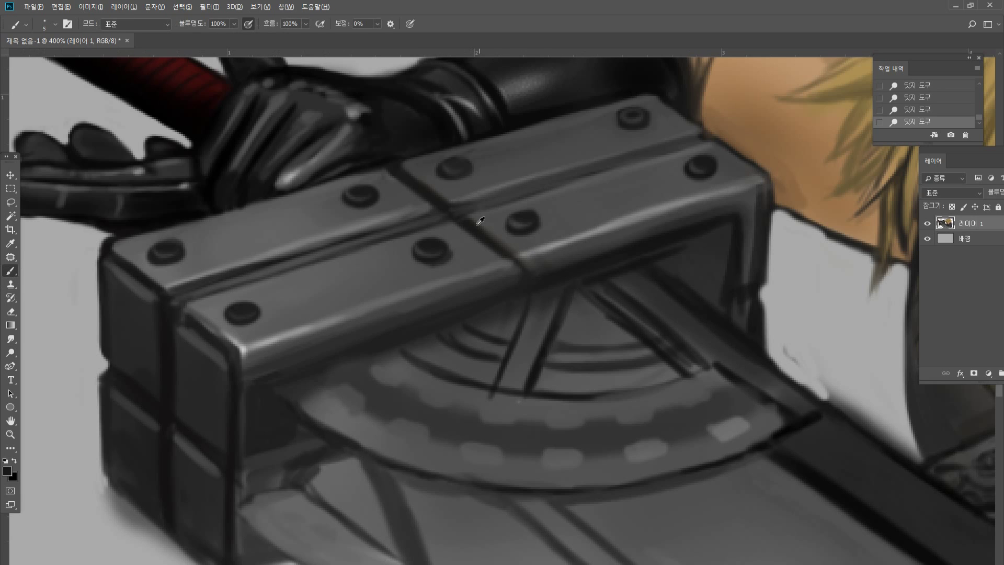
click(499, 240)
drag(507, 245, 518, 280)
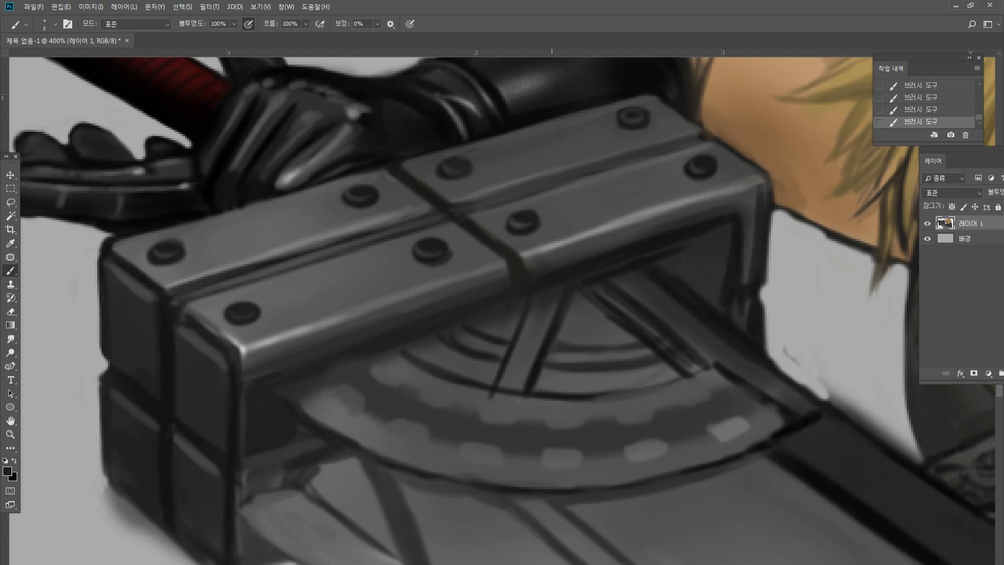
Repaint the highlight and shading along the guard's front edge on both sides of the groove with sampled grays.
alt+click(526, 254)
drag(763, 184, 596, 235)
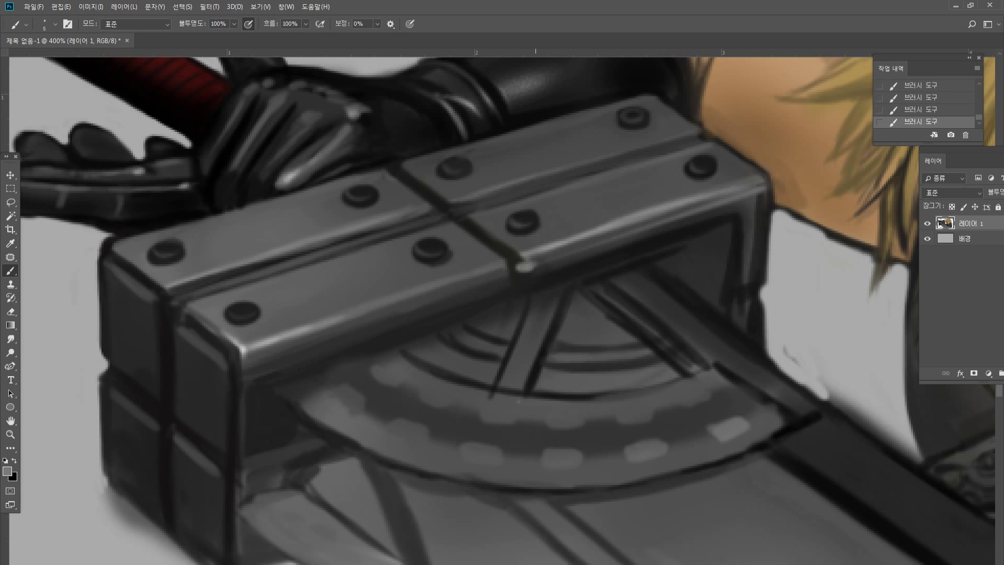
alt+click(549, 253)
mouse_move(529, 267)
mouse_down()
mouse_move(537, 264)
mouse_move(522, 274)
mouse_up()
alt+click(517, 259)
alt+click(535, 250)
mouse_move(248, 361)
mouse_down()
mouse_move(509, 273)
mouse_move(513, 285)
mouse_up()
alt+click(516, 249)
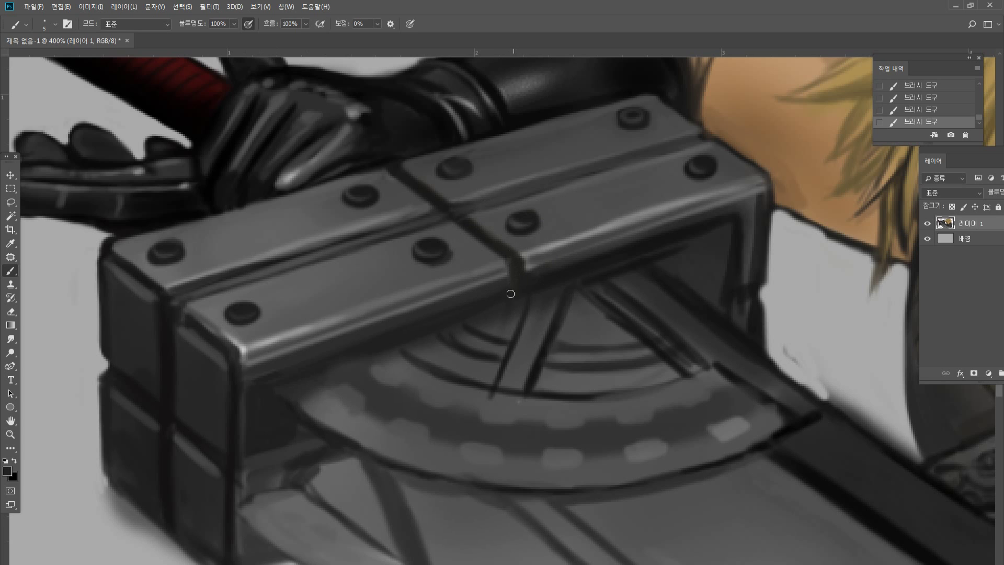
Paint a sampled gray along the upper edge of the guard's end face and review the whole painting at 100%.
alt+click(276, 360)
alt+click(222, 329)
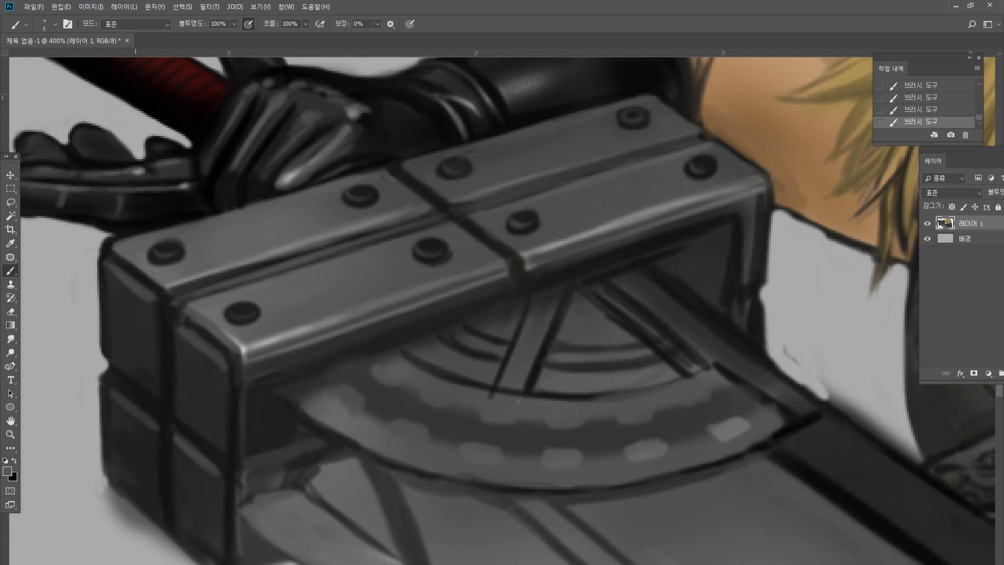
drag(114, 255, 166, 287)
key(h)
key(ctrl+1)
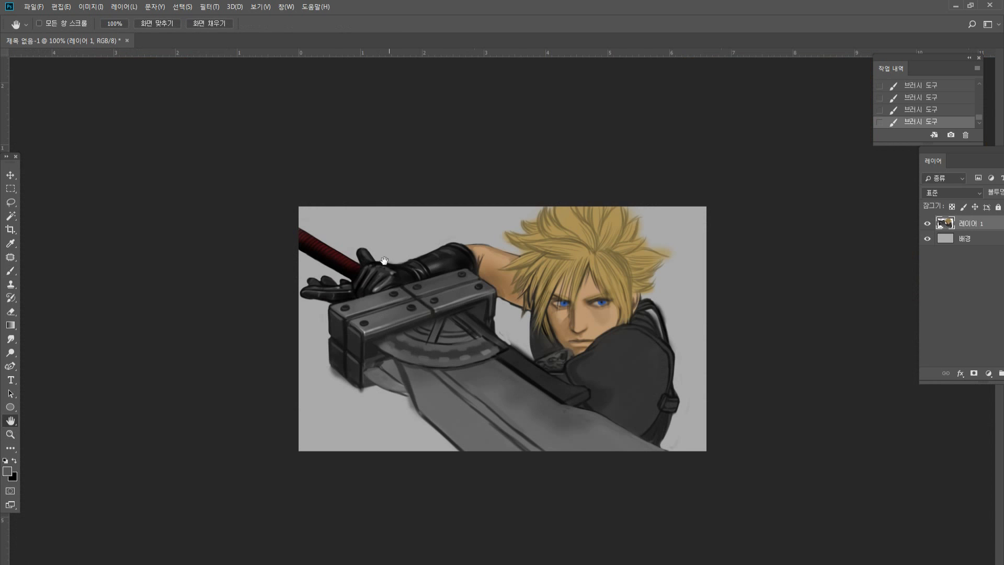
Erase the dark outline under the arm and the stray marks in the background gap between guard, arm and collar.
key(z)
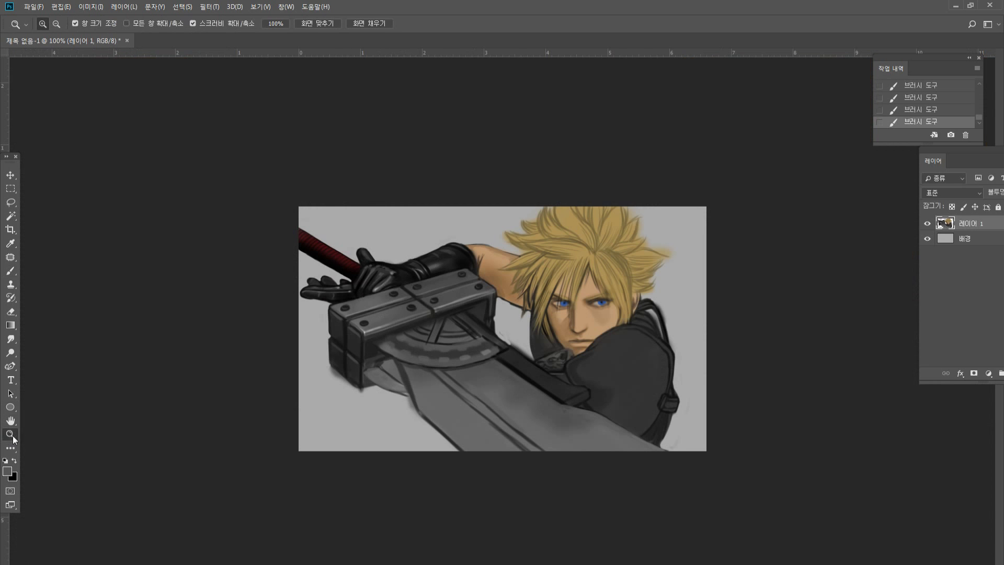
click(460, 212)
click(468, 204)
click(473, 207)
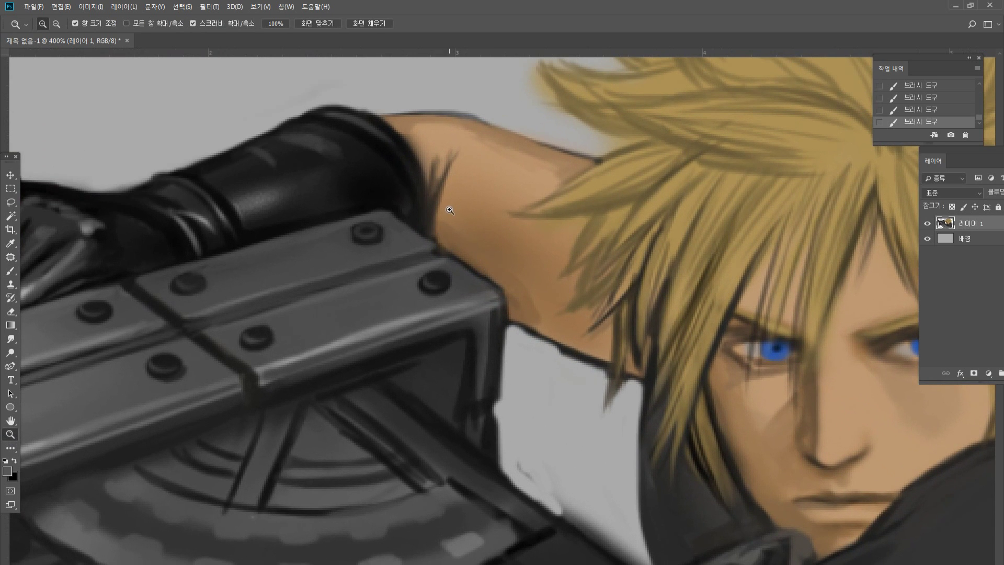
click(11, 311)
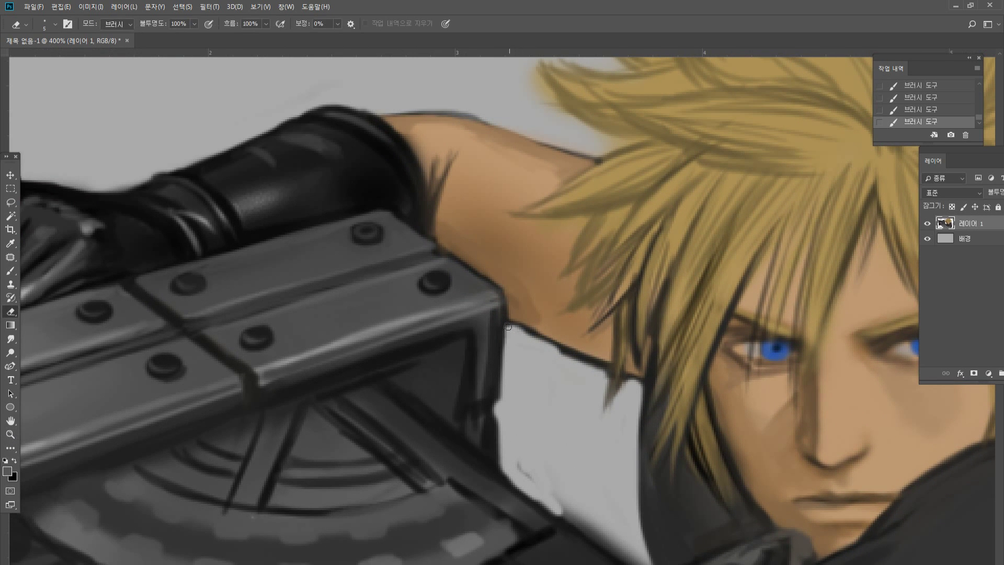
mouse_move(508, 326)
mouse_down()
mouse_move(607, 366)
mouse_move(605, 384)
mouse_move(609, 375)
mouse_move(589, 361)
mouse_move(604, 365)
mouse_move(606, 389)
mouse_move(583, 392)
mouse_move(615, 401)
mouse_move(603, 415)
mouse_move(626, 375)
mouse_move(643, 380)
mouse_move(628, 380)
mouse_move(640, 396)
mouse_move(631, 422)
mouse_move(619, 412)
mouse_move(637, 439)
mouse_up()
key(ctrl+z)
mouse_move(642, 397)
mouse_down()
mouse_move(648, 556)
mouse_move(643, 541)
mouse_up()
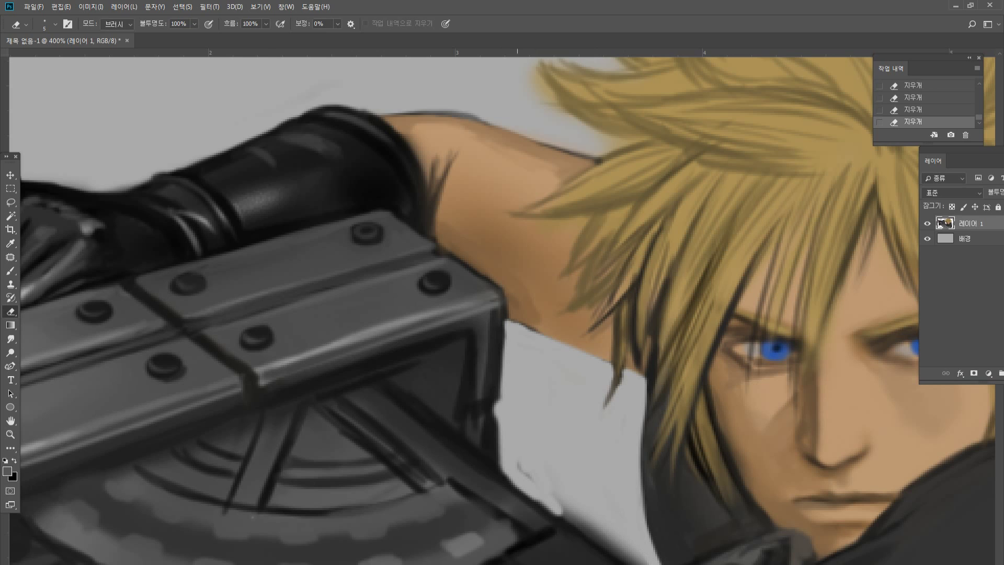
mouse_move(495, 413)
mouse_down()
mouse_move(498, 462)
mouse_move(537, 498)
mouse_move(502, 478)
mouse_move(526, 493)
mouse_move(517, 472)
mouse_move(526, 458)
mouse_move(542, 497)
mouse_move(503, 483)
mouse_move(563, 516)
mouse_move(560, 504)
mouse_move(573, 507)
mouse_move(562, 510)
mouse_move(588, 517)
mouse_move(601, 538)
mouse_move(566, 517)
mouse_move(636, 561)
mouse_move(585, 508)
mouse_up()
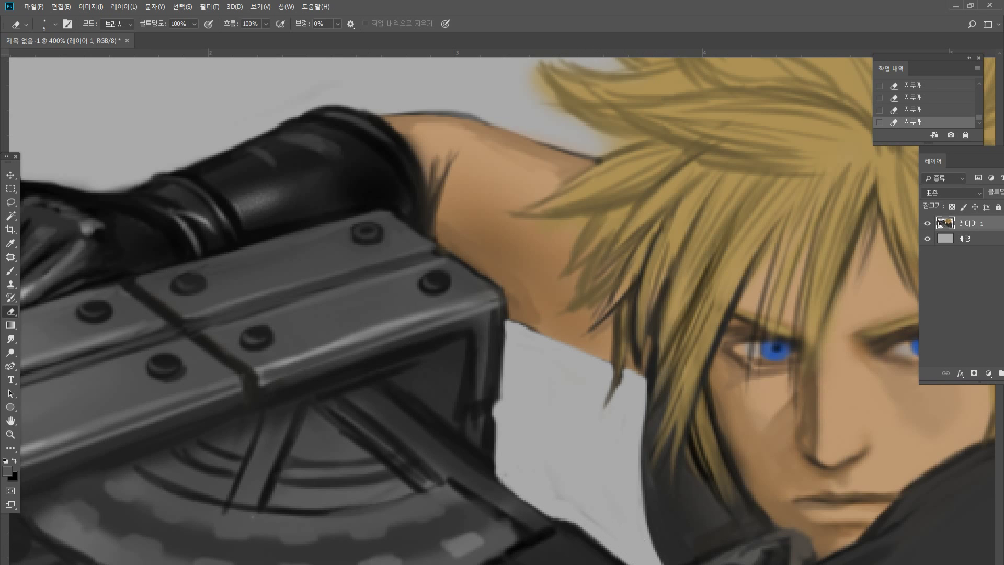
Switch to the Burn tool over the bare arm and set its range to midtones.
double_click(10, 435)
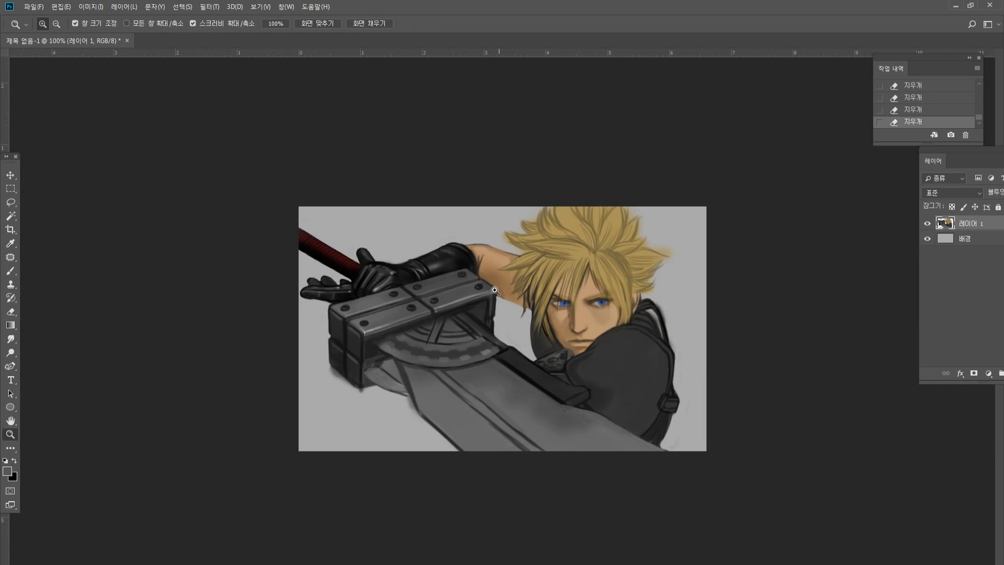
click(549, 245)
click(549, 218)
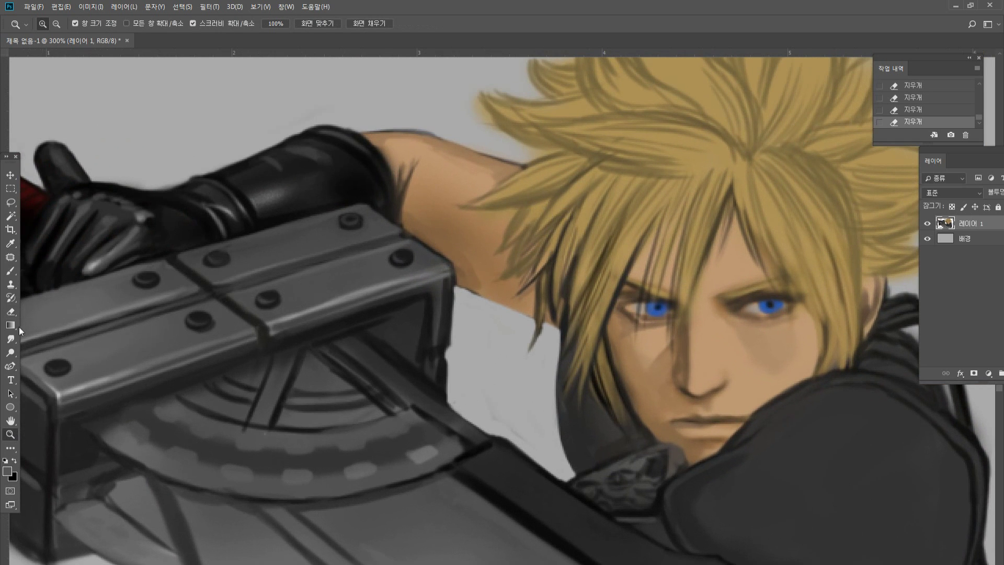
drag(11, 353, 48, 368)
click(48, 365)
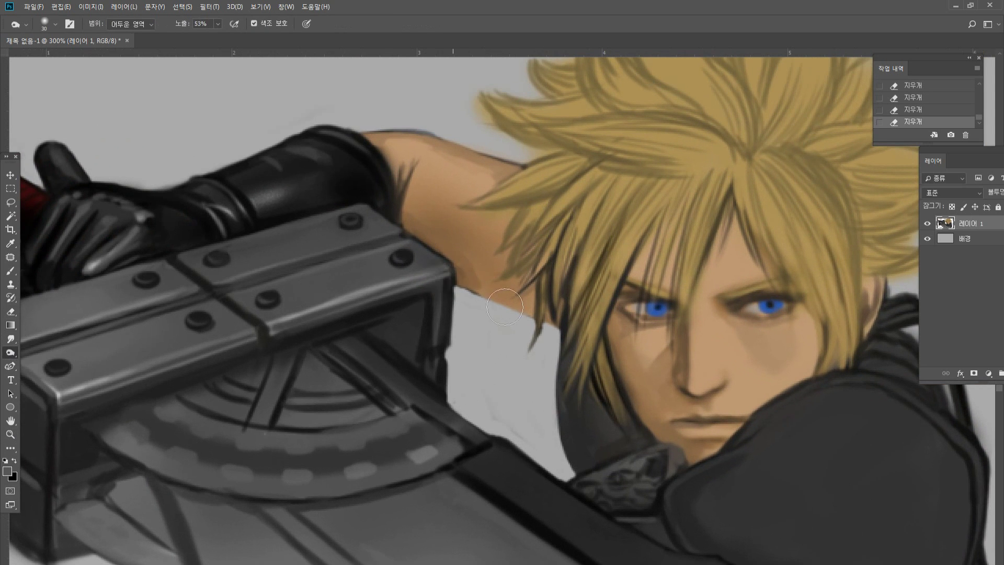
mouse_move(447, 279)
mouse_down()
mouse_move(534, 307)
mouse_move(450, 251)
mouse_move(554, 334)
mouse_move(424, 253)
mouse_move(451, 257)
mouse_up()
key(ctrl+z)
click(146, 24)
click(125, 43)
Burn shading into the bare arm beside the guard and glove and along its upper edge.
drag(451, 253, 421, 235)
drag(409, 152, 410, 193)
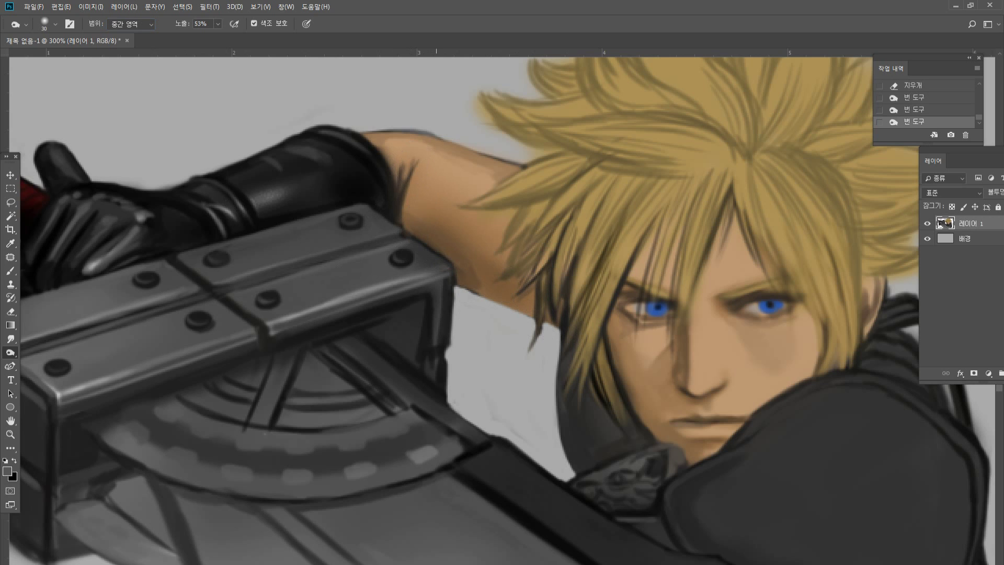
drag(384, 143, 523, 173)
drag(439, 143, 377, 140)
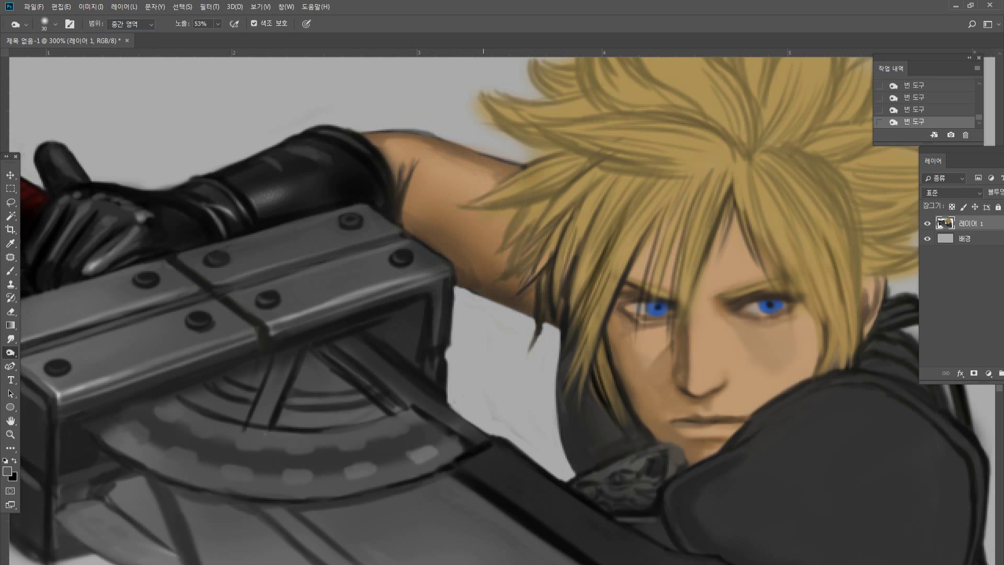
Paint the shadow on the arm's lower edge next to the guard's corner with a sampled brown.
double_click(11, 434)
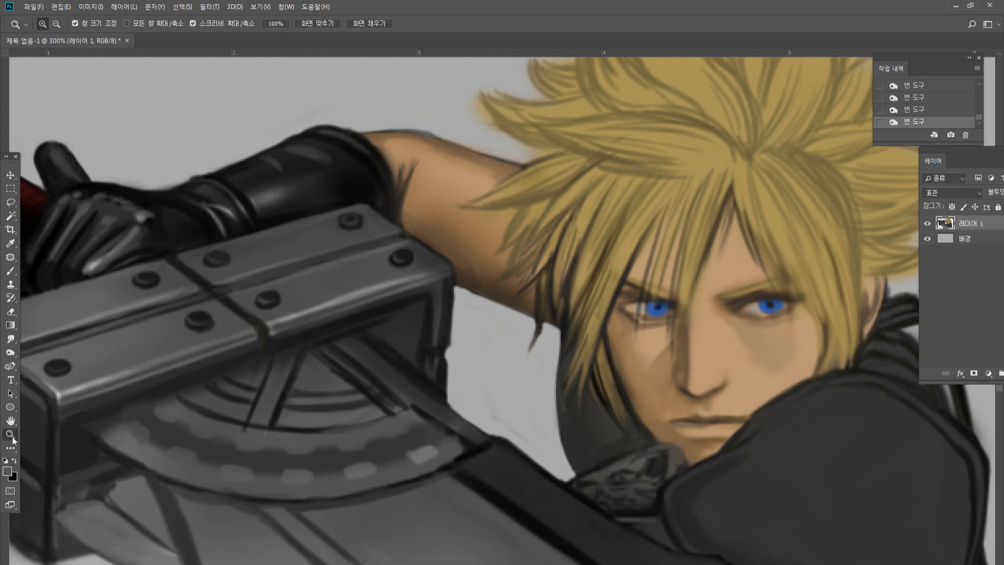
click(447, 289)
click(442, 191)
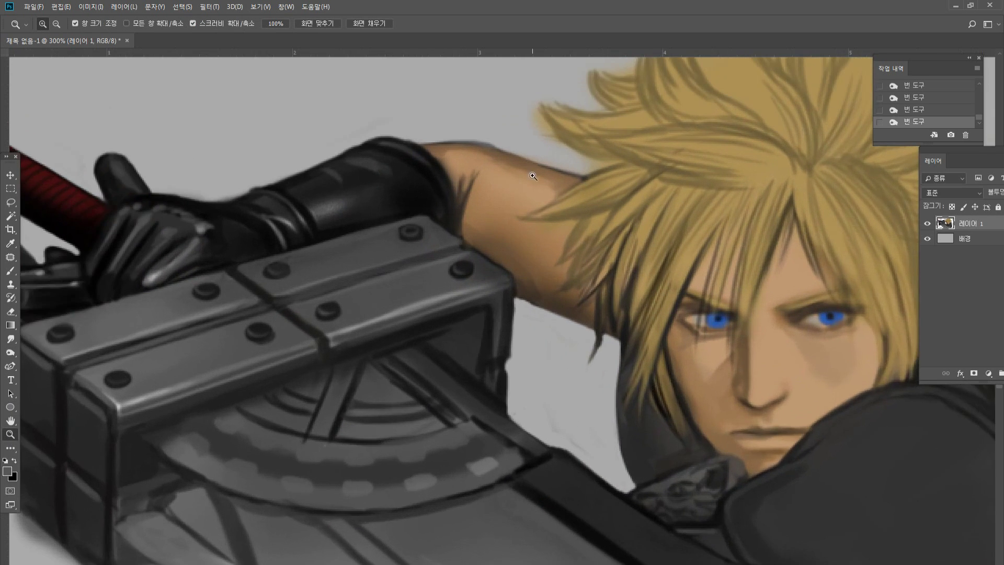
click(518, 170)
click(509, 168)
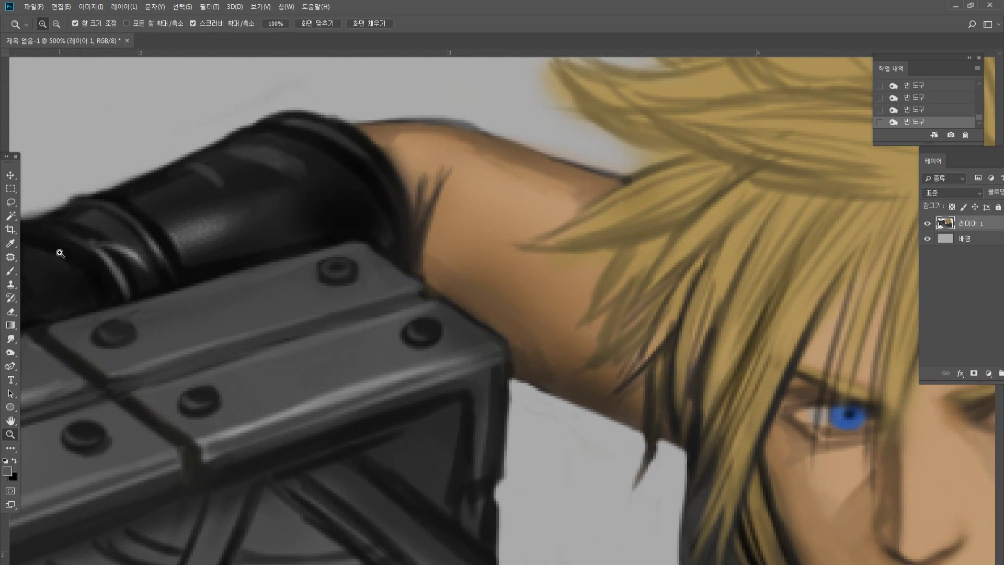
click(10, 271)
alt+click(525, 334)
drag(528, 337, 546, 364)
drag(526, 342, 538, 364)
Soften the dark strokes beside the glove cuff and blend the upper arm's shading with sampled skin tones.
alt+click(429, 267)
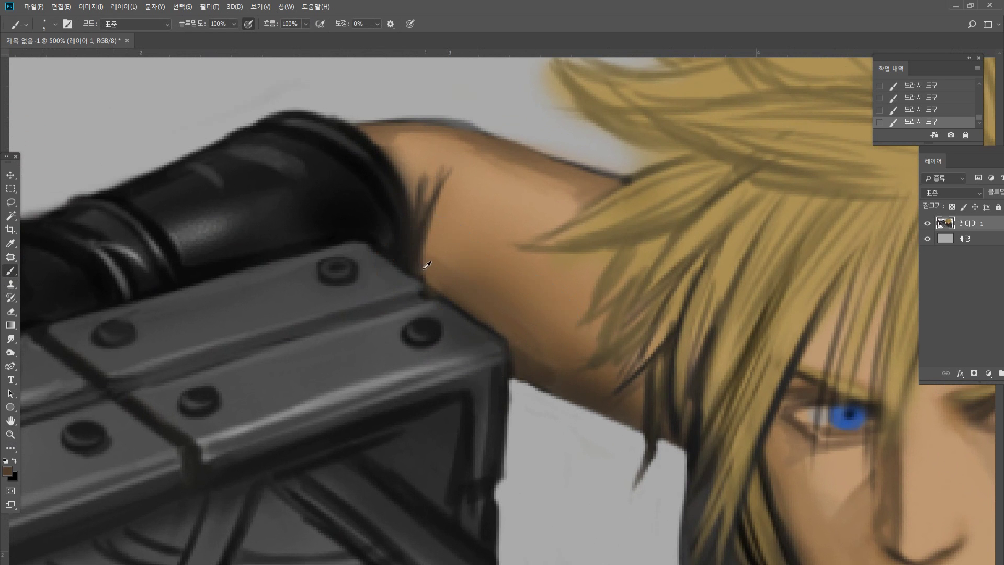
alt+click(420, 264)
alt+click(433, 173)
alt+click(433, 272)
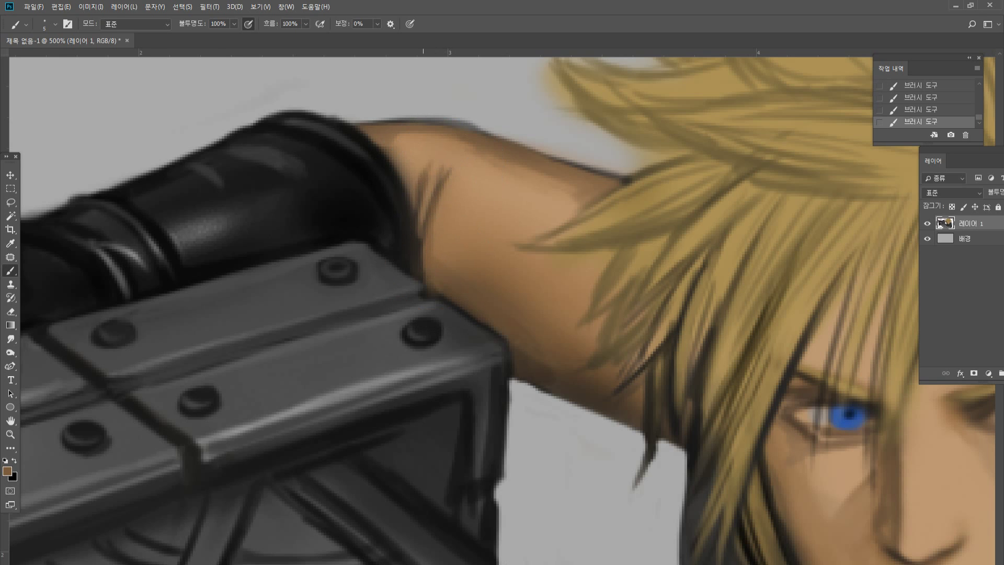
alt+click(449, 153)
alt+click(410, 150)
mouse_move(400, 142)
mouse_down()
mouse_move(388, 134)
mouse_move(477, 145)
mouse_move(589, 200)
mouse_up()
Define the shadow under the guard's front edge and the toothed disc's near tip with a sampled dark tone.
double_click(12, 435)
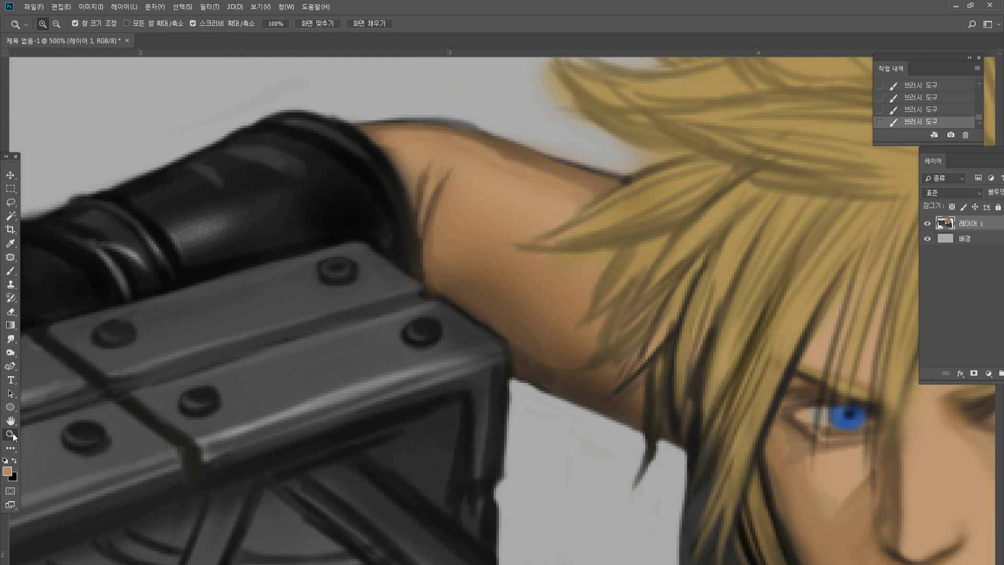
click(380, 330)
click(263, 335)
click(263, 335)
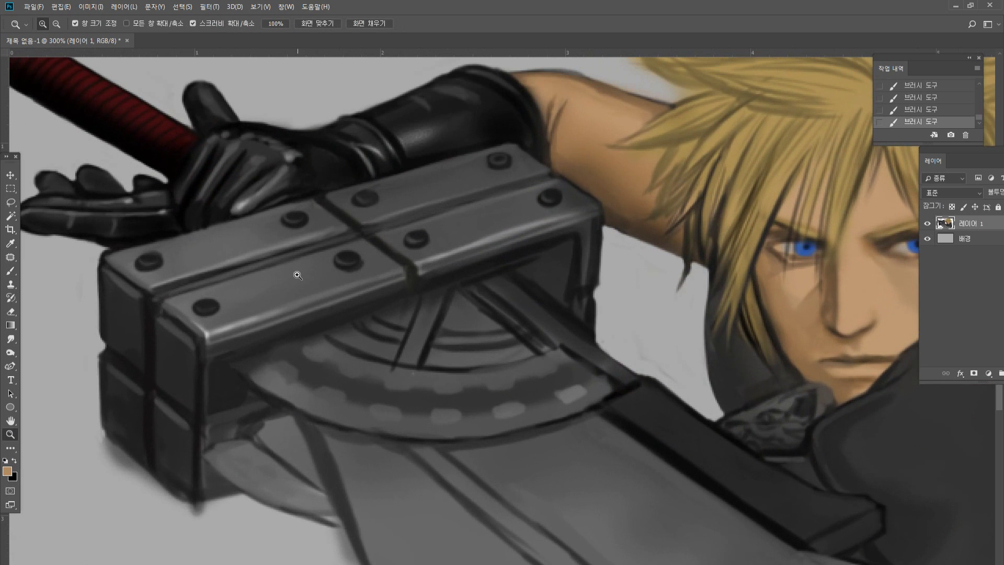
click(295, 352)
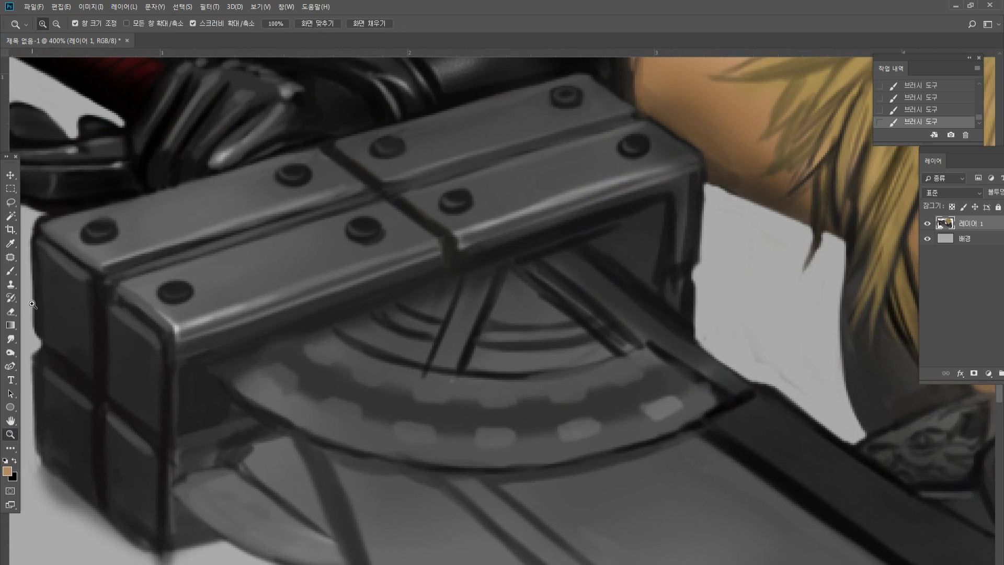
click(11, 272)
alt+click(105, 364)
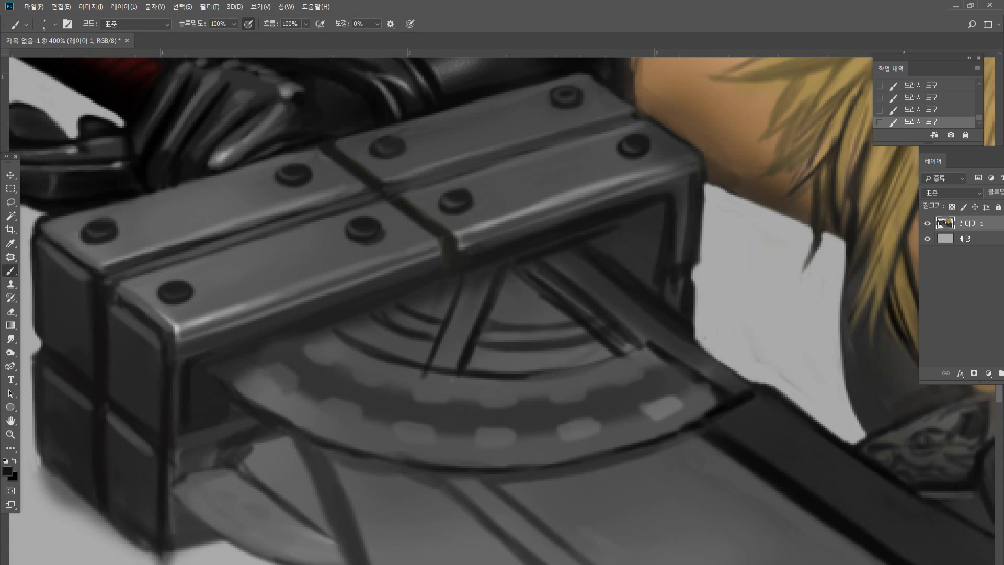
drag(196, 356, 281, 331)
mouse_move(218, 360)
mouse_down()
mouse_move(205, 373)
mouse_move(348, 444)
mouse_up()
Blend the shading along the underside of the guard's front plate with sampled greys.
alt+click(254, 384)
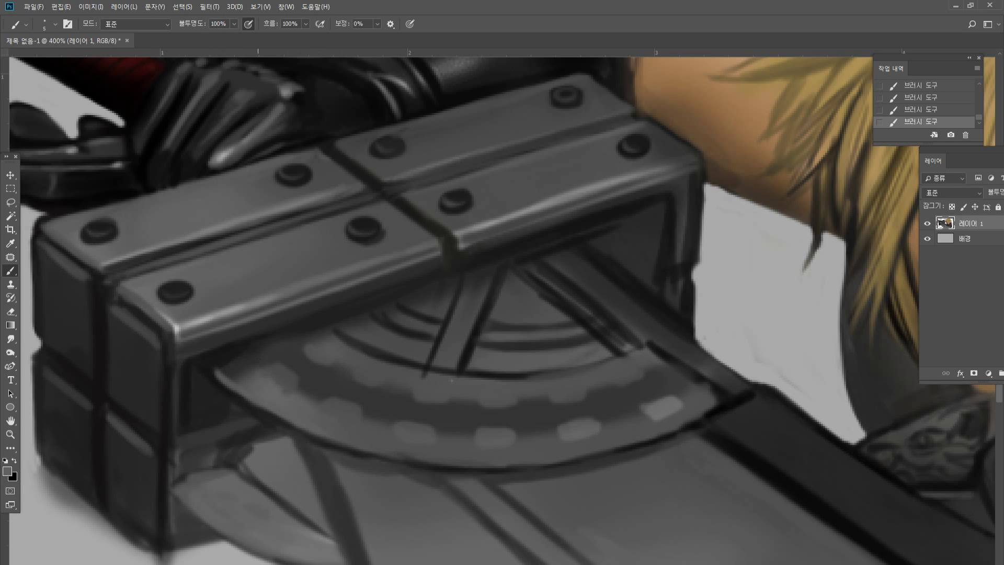
alt+click(213, 363)
alt+click(290, 317)
alt+click(450, 246)
alt+click(396, 287)
alt+click(507, 236)
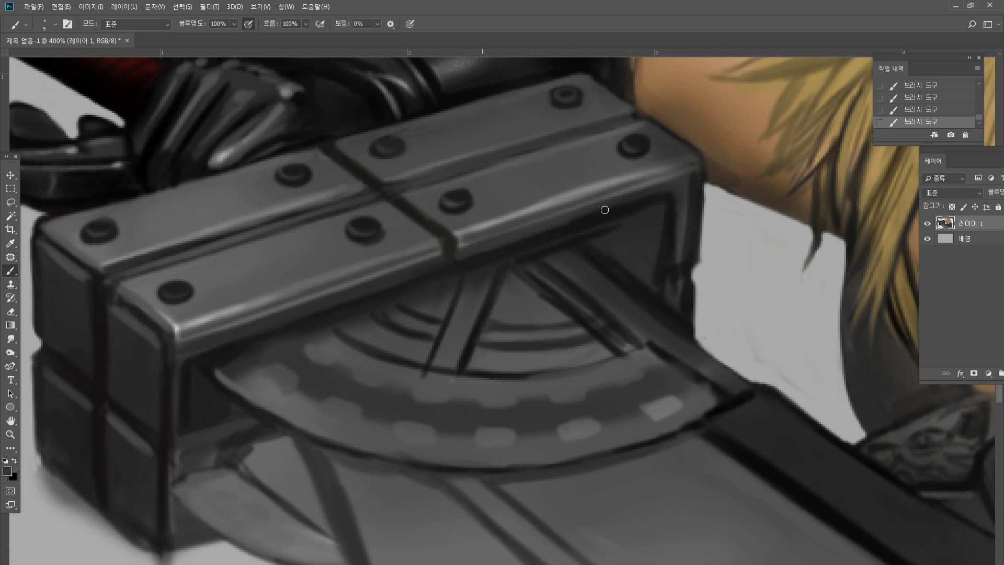
Darken the guard's recess at the end near the face and clean up the adjoining rim with sampled greys.
alt+click(631, 205)
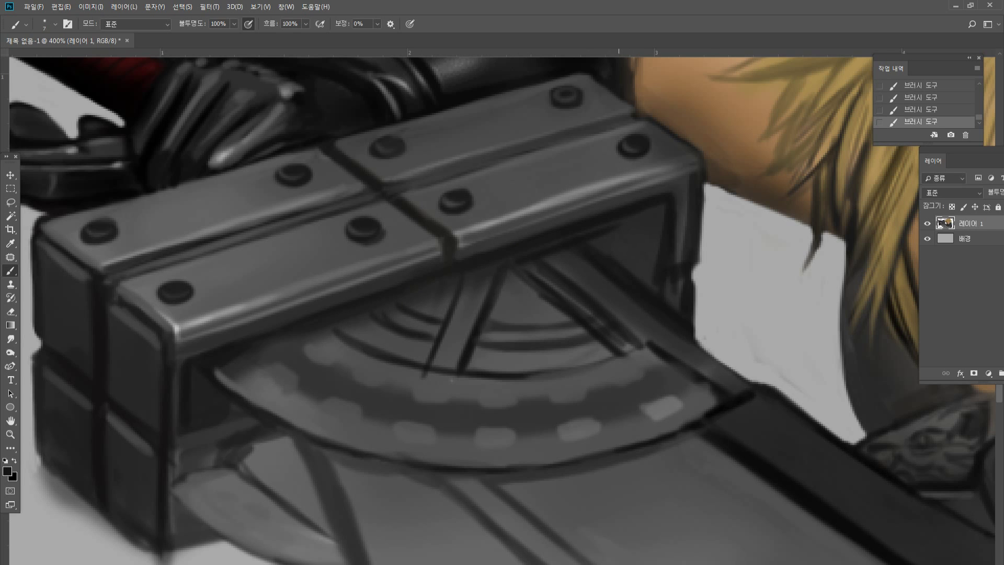
mouse_move(601, 228)
mouse_down()
mouse_move(630, 220)
mouse_move(603, 239)
mouse_move(642, 219)
mouse_move(631, 260)
mouse_move(657, 247)
mouse_up()
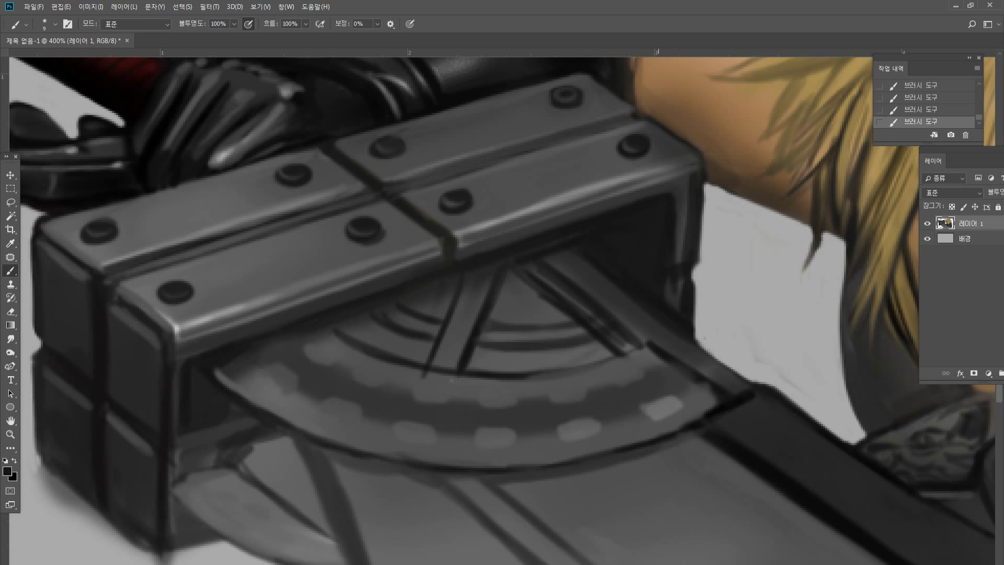
key(bracketleft)
key(bracketleft)
alt+click(689, 187)
drag(690, 189, 690, 241)
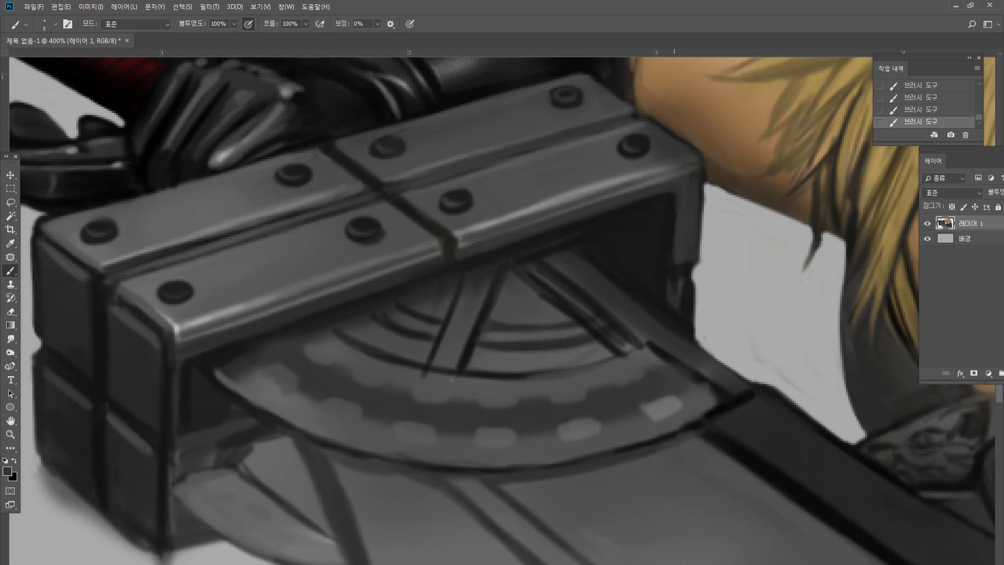
Paint the small notched block below the rim at the guard's far end with sampled greys.
alt+click(634, 188)
mouse_move(671, 283)
mouse_down()
mouse_move(682, 289)
mouse_move(688, 327)
mouse_move(680, 326)
mouse_up()
alt+click(675, 302)
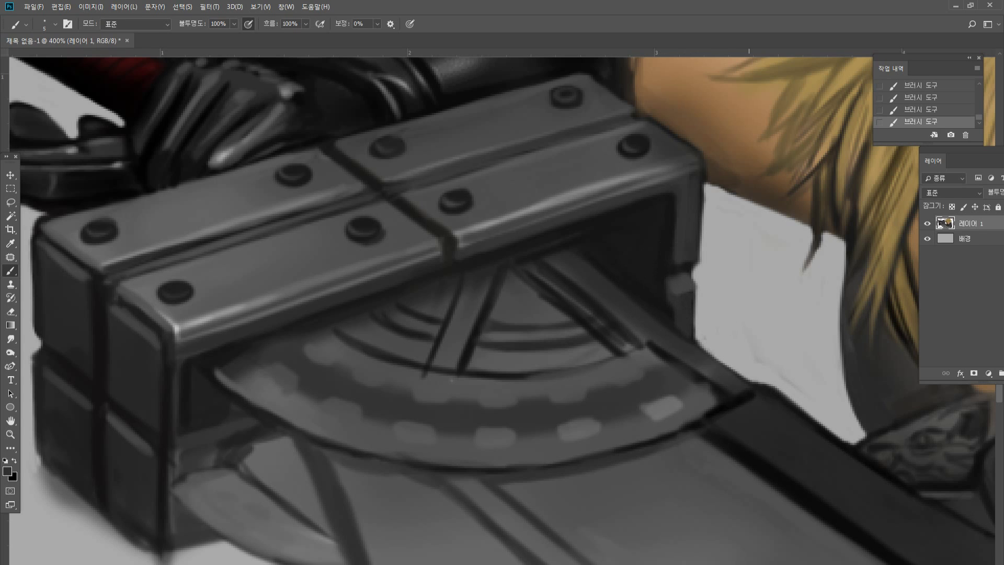
alt+click(572, 180)
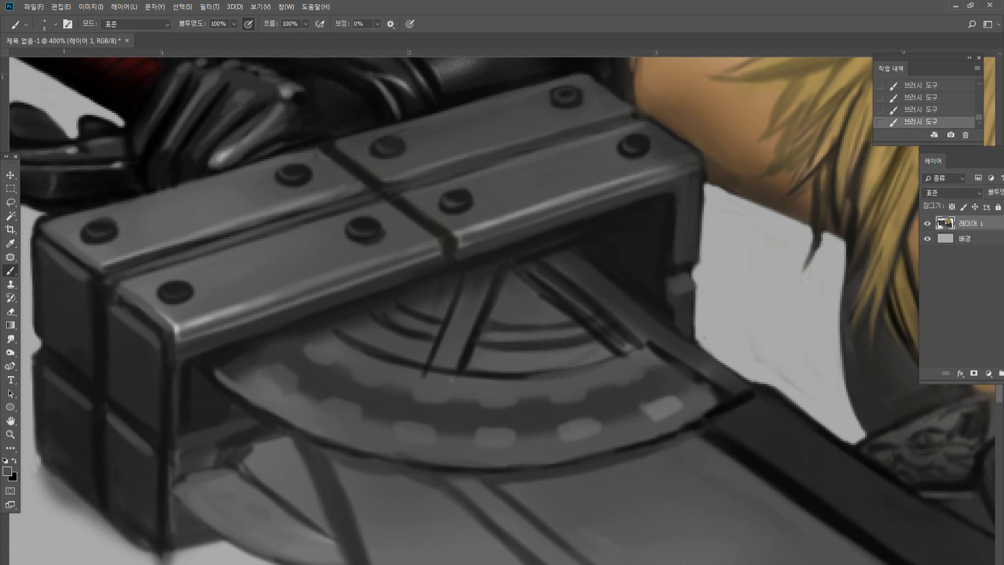
Brighten the front edges of both top plates beside the centre seam and at the front corner with the Dodge tool.
click(11, 352)
click(47, 353)
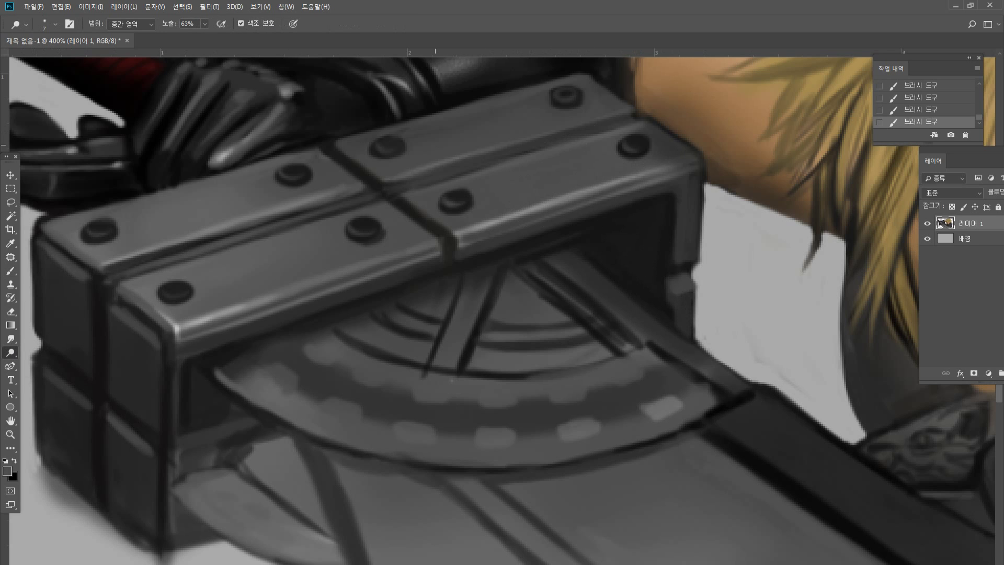
drag(384, 185, 397, 181)
drag(386, 184, 464, 161)
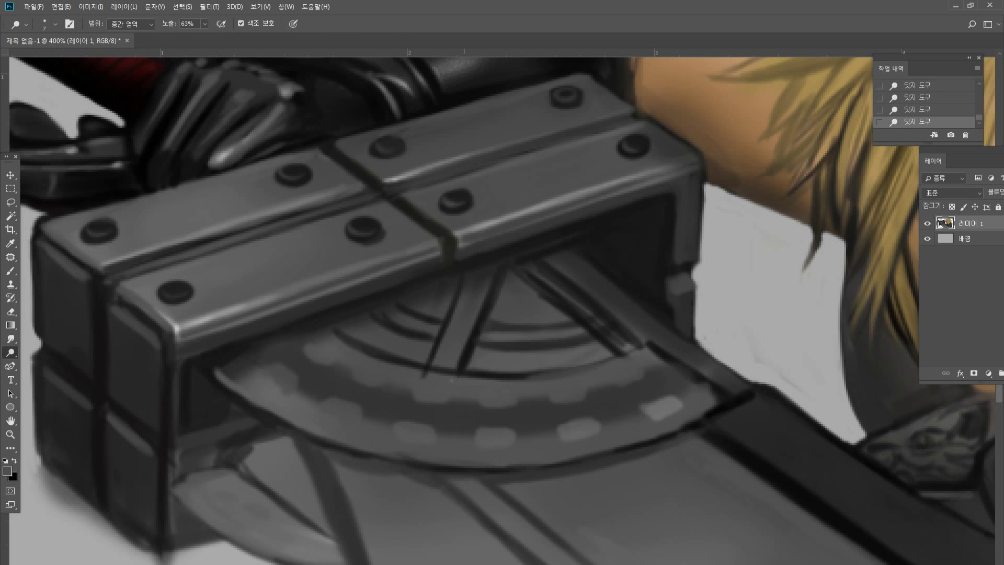
drag(456, 233, 528, 212)
drag(177, 329, 250, 311)
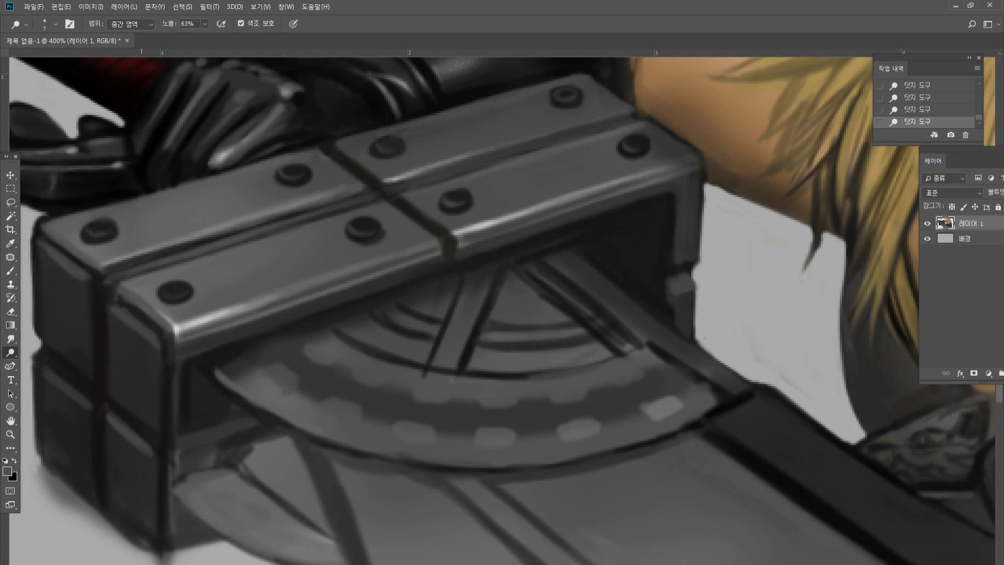
Dodge highlights onto the near corners of both top plates and the small notched block at the guard's far end.
mouse_move(101, 265)
mouse_down()
mouse_move(132, 257)
mouse_move(114, 262)
mouse_up()
drag(102, 265, 51, 229)
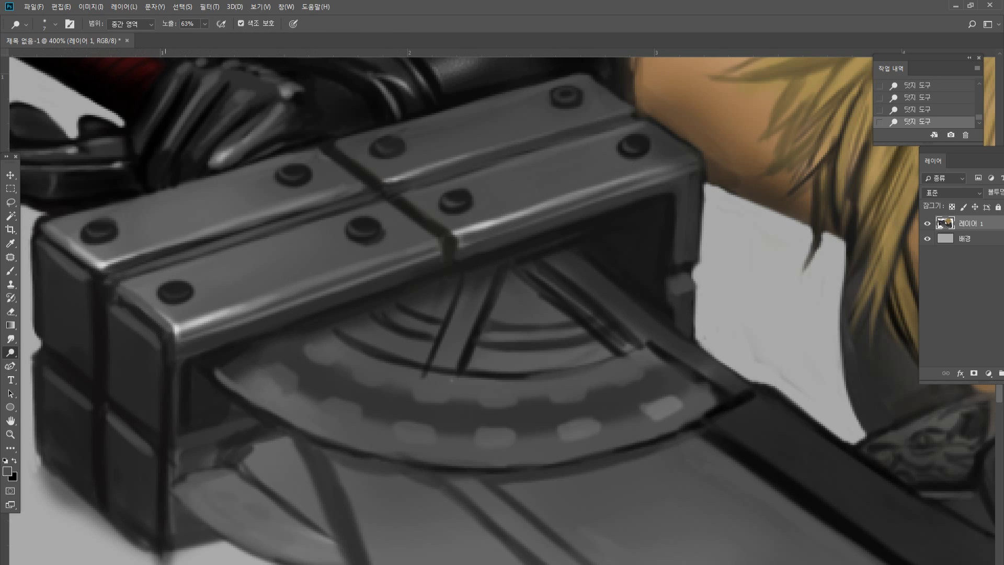
mouse_move(177, 329)
mouse_down()
mouse_move(165, 319)
mouse_move(186, 318)
mouse_up()
mouse_move(675, 291)
mouse_down()
mouse_move(692, 286)
mouse_move(676, 286)
mouse_up()
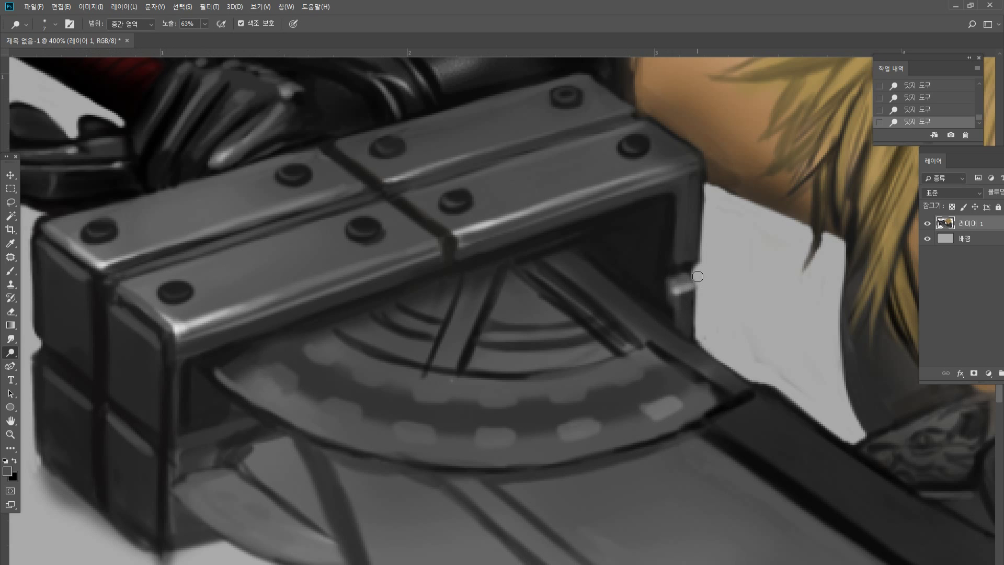
Smooth the diagonal bar running from the recess to the blade's dark spine with brush strokes in a sampled grey.
key(b)
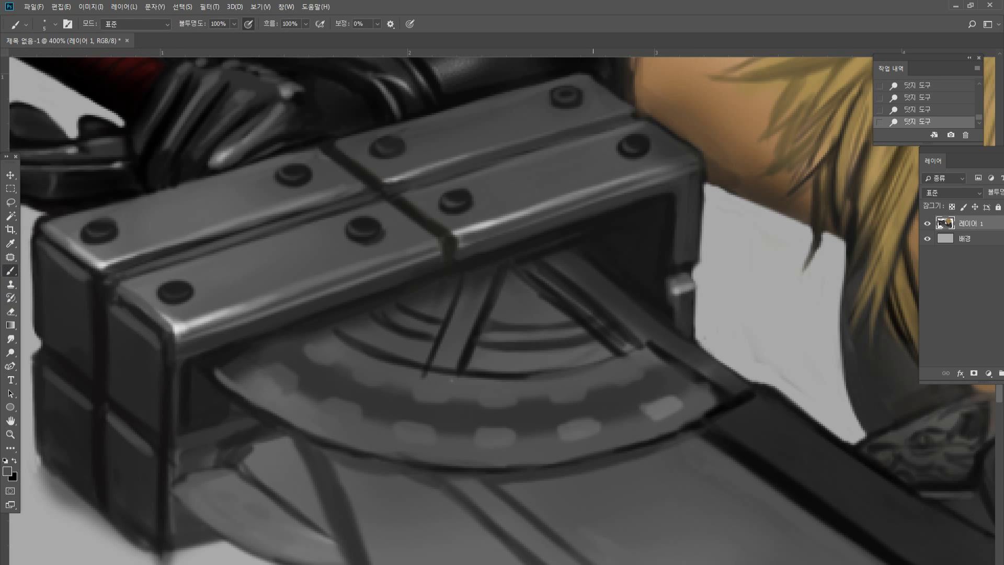
alt+click(629, 322)
mouse_move(624, 311)
mouse_down()
mouse_move(602, 296)
mouse_move(631, 325)
mouse_up()
drag(617, 315, 632, 328)
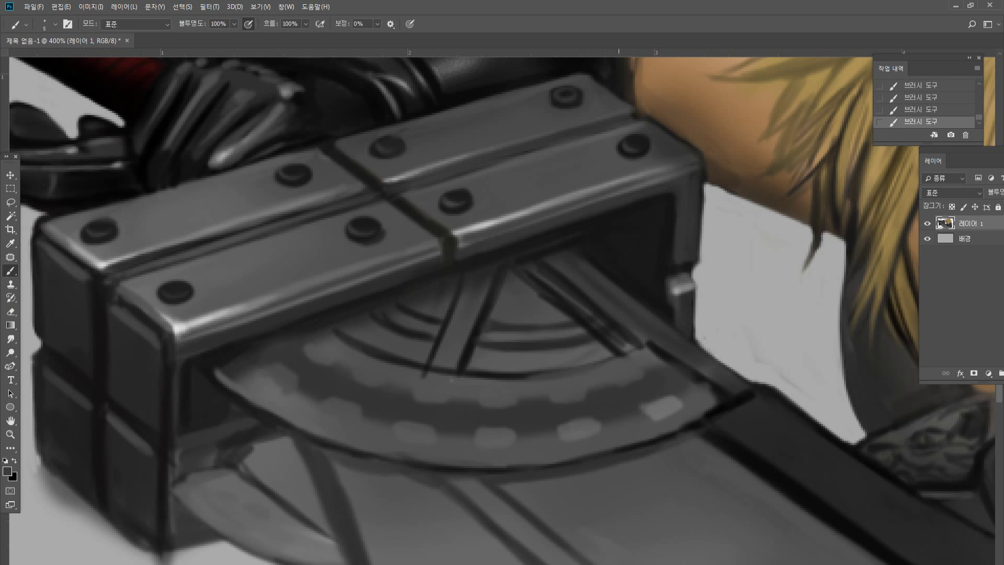
drag(722, 367, 752, 385)
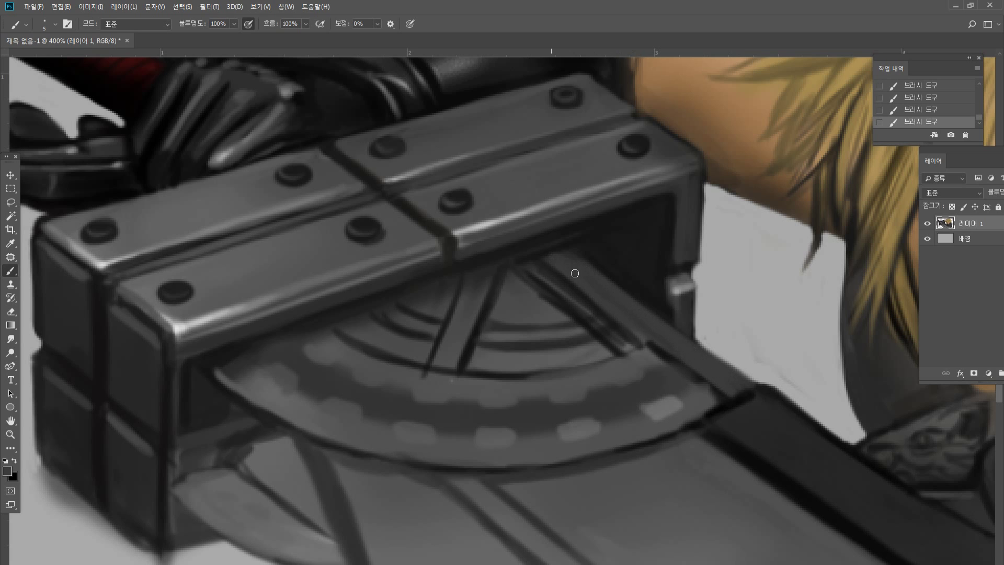
Paint light grey edge highlights down the vertical edges of the blocks on the guard's near end.
double_click(10, 434)
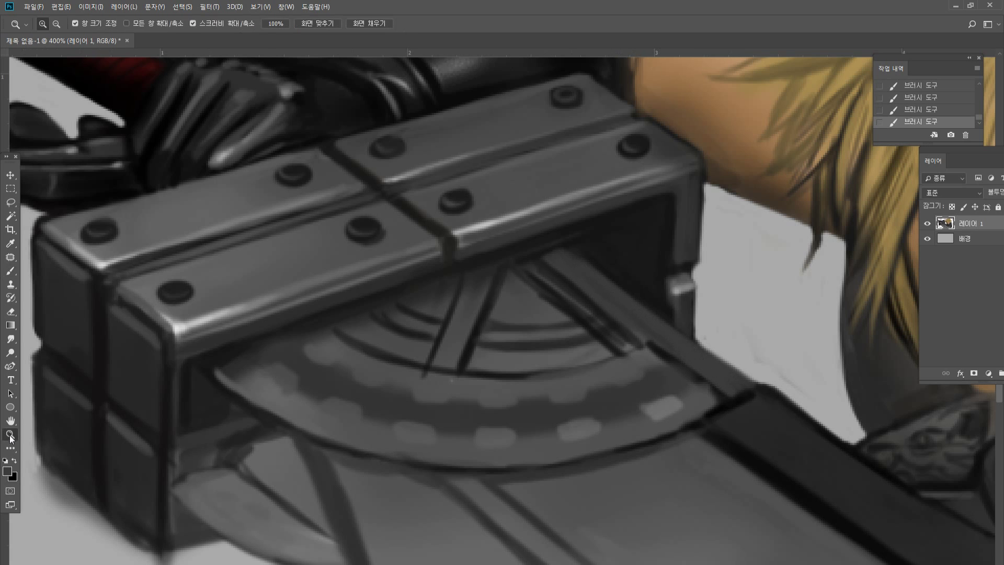
click(143, 370)
click(192, 393)
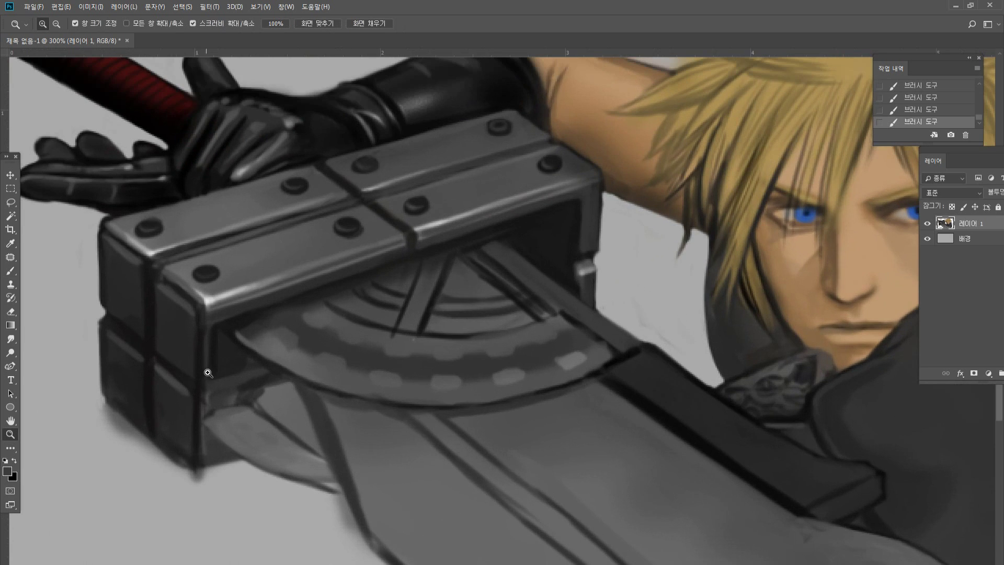
click(160, 341)
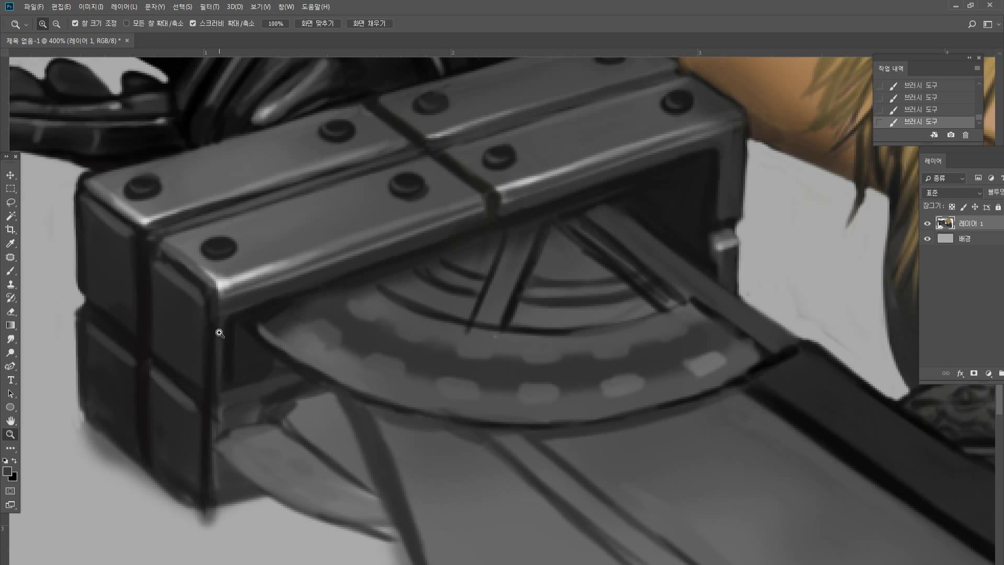
drag(220, 380, 236, 368)
click(235, 368)
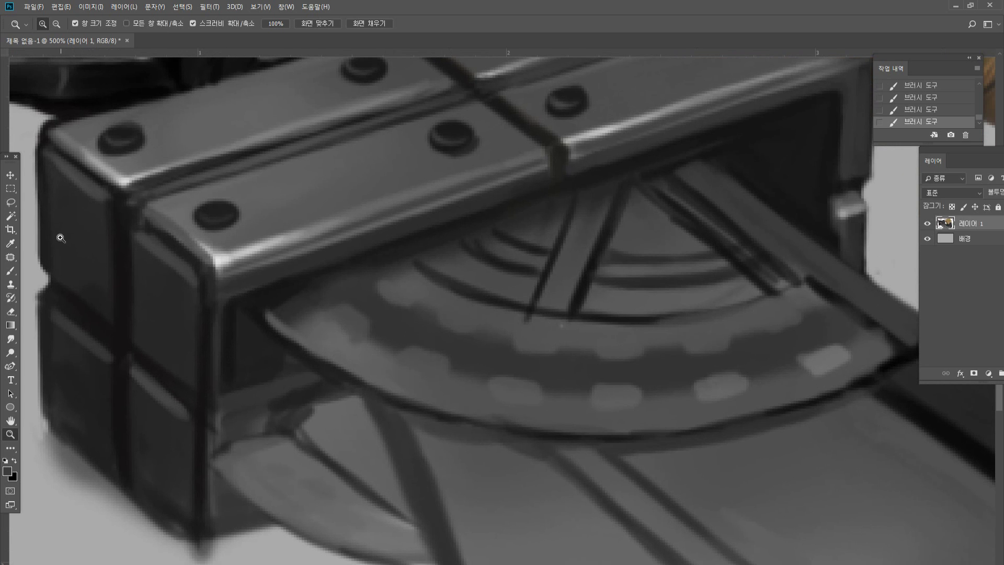
click(10, 271)
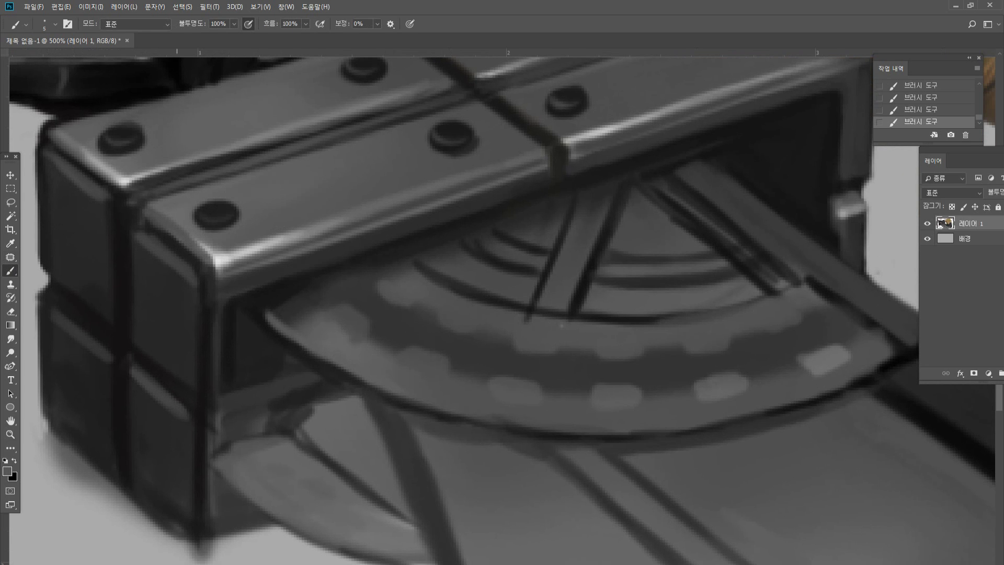
drag(194, 287, 192, 515)
drag(106, 203, 112, 306)
mouse_move(117, 358)
mouse_down()
mouse_move(109, 378)
mouse_move(114, 452)
mouse_up()
Paint the inner side of the guard's front post beside the recess with a sampled dark grey.
key(x)
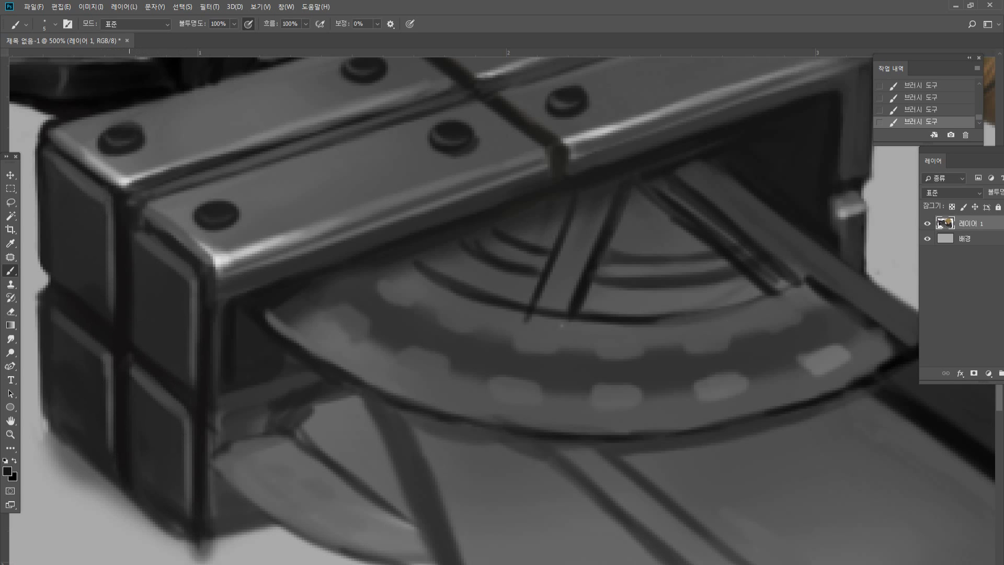
alt+click(230, 283)
drag(226, 304, 224, 396)
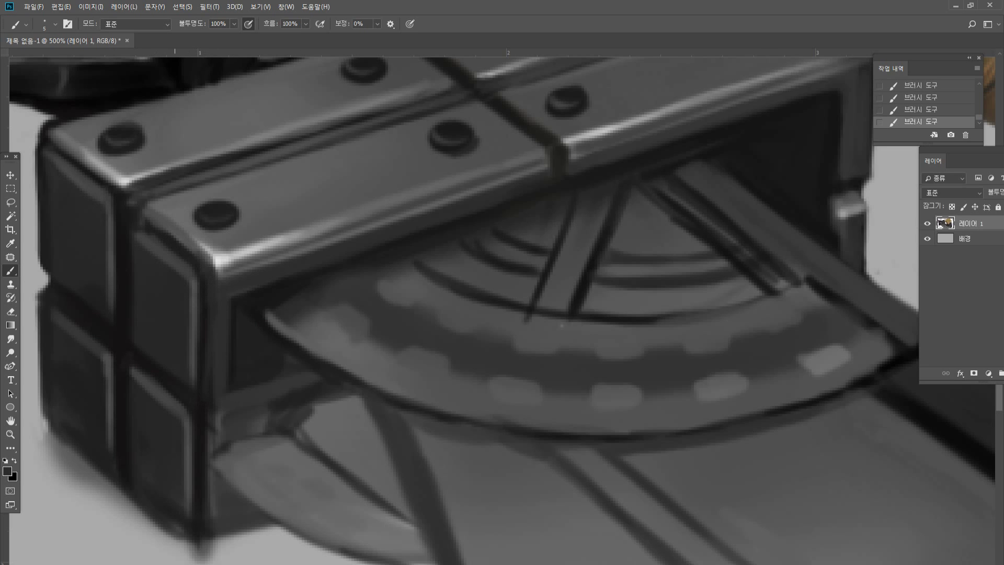
Paint a light highlight along the short near edge of the front top plate.
alt+click(163, 210)
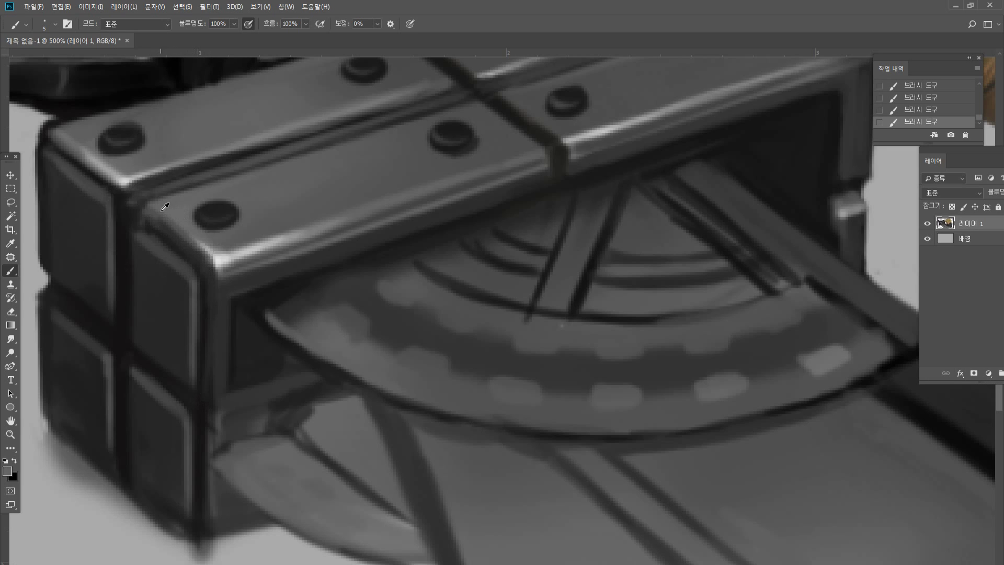
drag(160, 214, 213, 260)
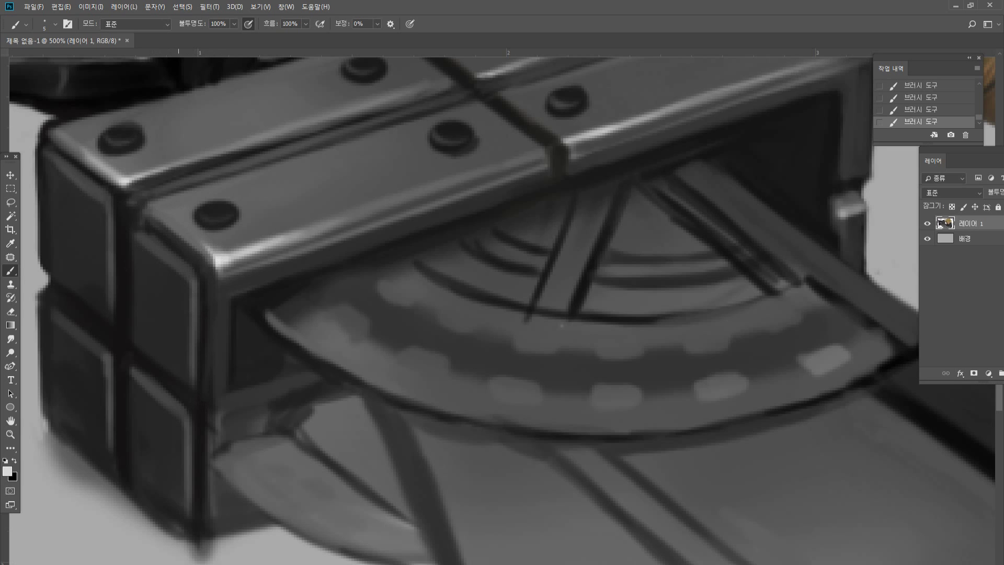
drag(165, 216, 215, 256)
Smooth the front top plate's surface around the nearest bolt and along its front edge with sampled greys.
alt+click(183, 212)
mouse_move(174, 219)
mouse_down()
mouse_move(219, 253)
mouse_move(367, 197)
mouse_up()
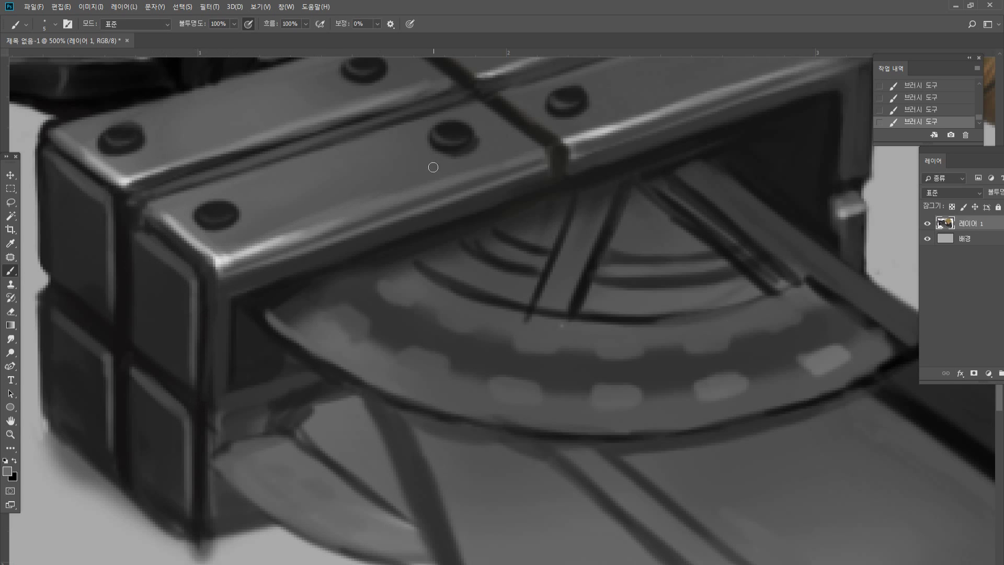
alt+click(352, 171)
drag(264, 242, 371, 199)
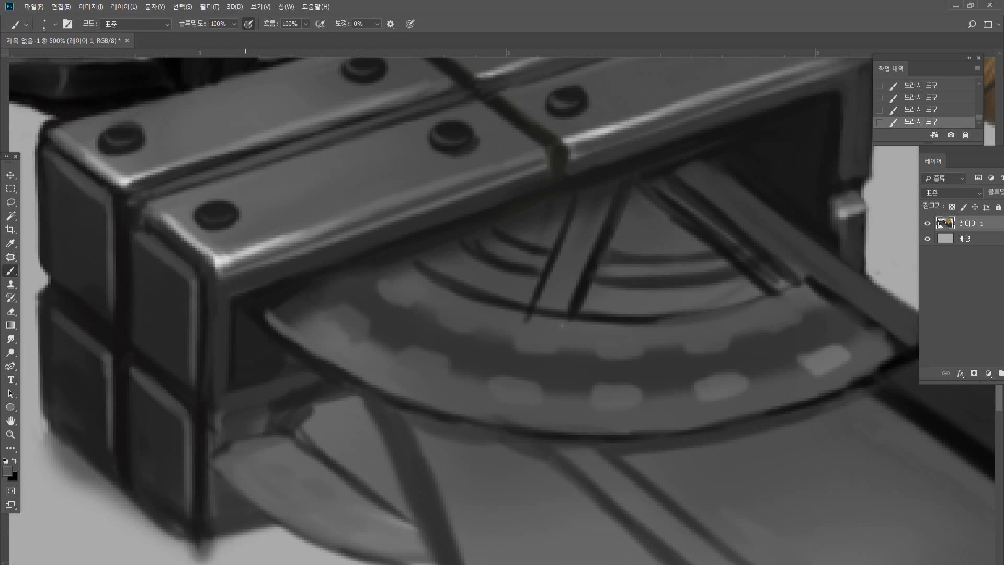
drag(246, 246, 298, 231)
Outline the teeth of the curved disc beneath the guard with a sampled near-black.
double_click(10, 434)
click(442, 288)
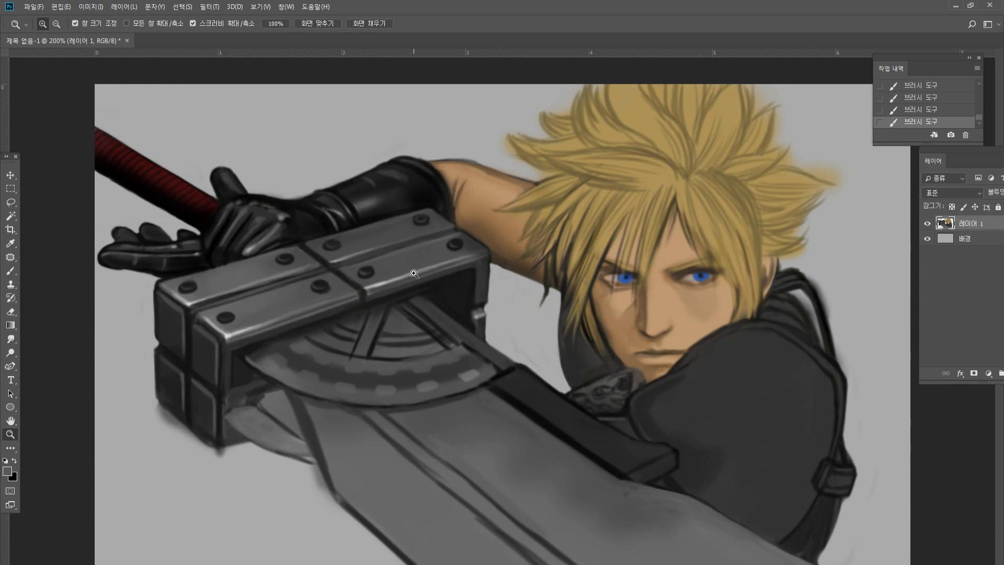
click(272, 332)
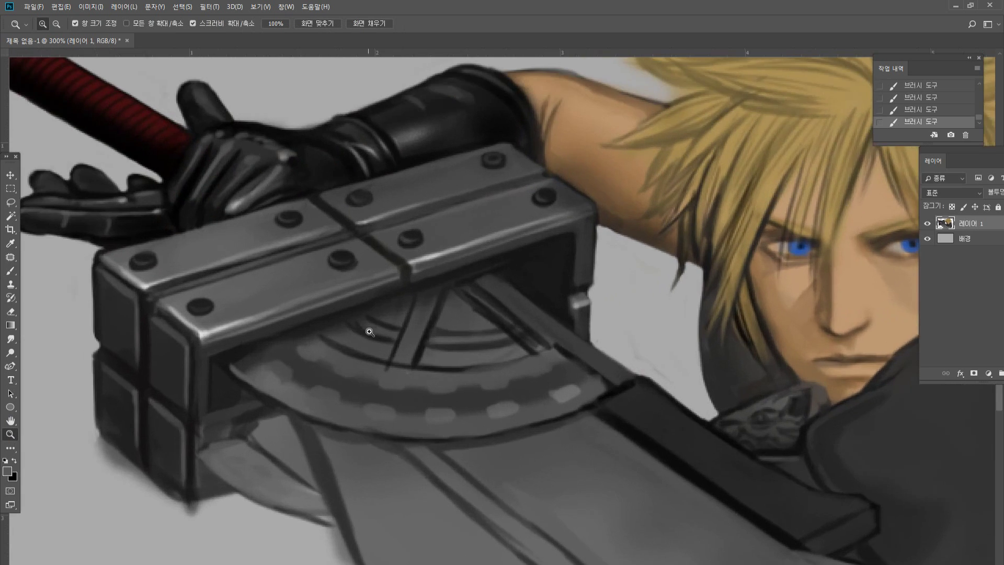
click(369, 335)
click(249, 387)
click(11, 271)
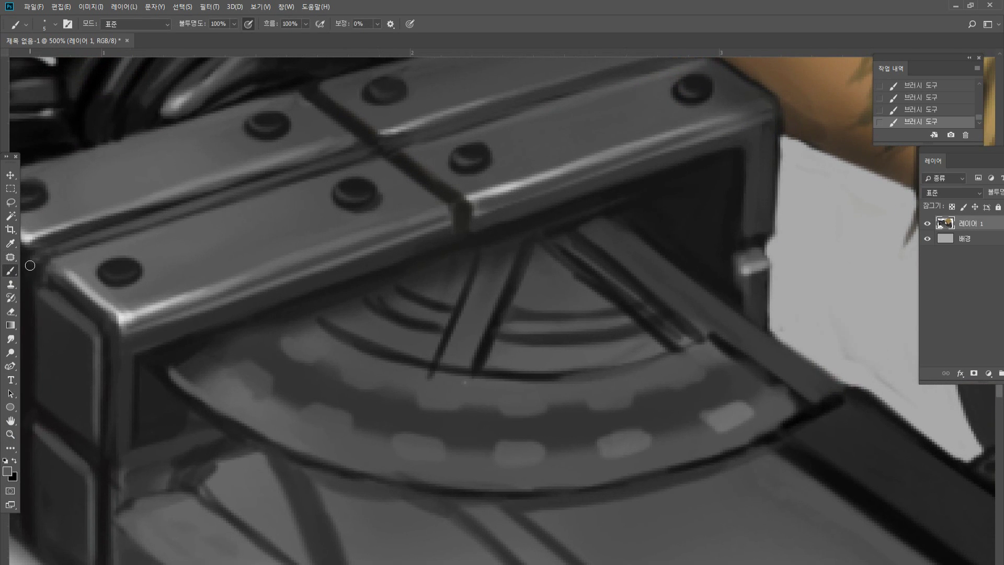
alt+click(182, 347)
mouse_move(230, 361)
mouse_down()
mouse_move(276, 375)
mouse_move(310, 412)
mouse_move(324, 402)
mouse_move(343, 409)
mouse_move(307, 405)
mouse_move(325, 400)
mouse_move(359, 415)
mouse_move(364, 430)
mouse_move(404, 423)
mouse_move(493, 450)
mouse_move(511, 439)
mouse_move(594, 448)
mouse_move(607, 435)
mouse_move(690, 426)
mouse_move(772, 391)
mouse_up()
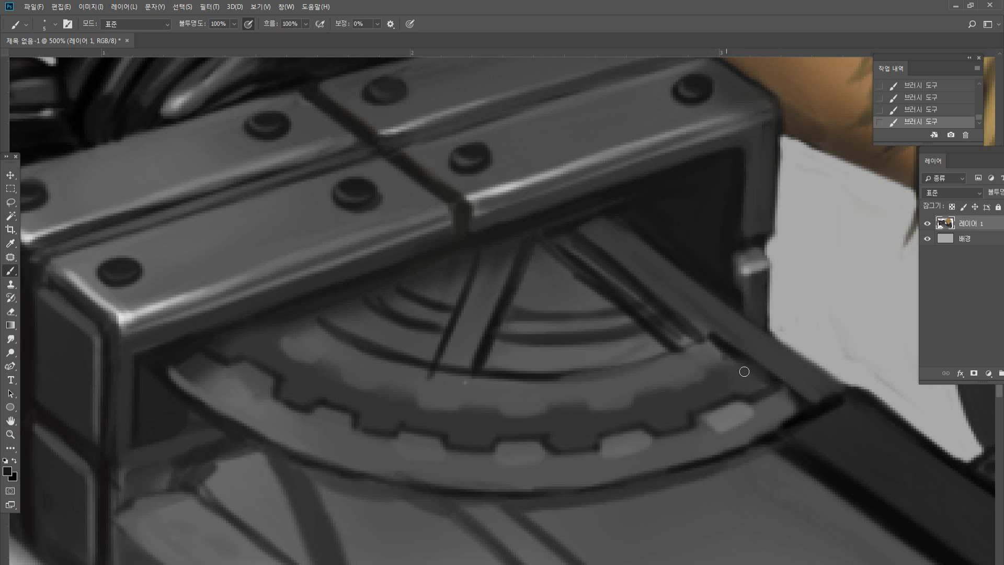
Paint a grey border with a dark edge at the disc's far end beside the diagonal bar.
alt+click(709, 349)
drag(715, 351, 783, 394)
mouse_move(721, 351)
mouse_down()
mouse_move(787, 393)
mouse_move(789, 411)
mouse_move(796, 398)
mouse_move(713, 361)
mouse_move(766, 391)
mouse_up()
alt+click(712, 360)
alt+click(851, 346)
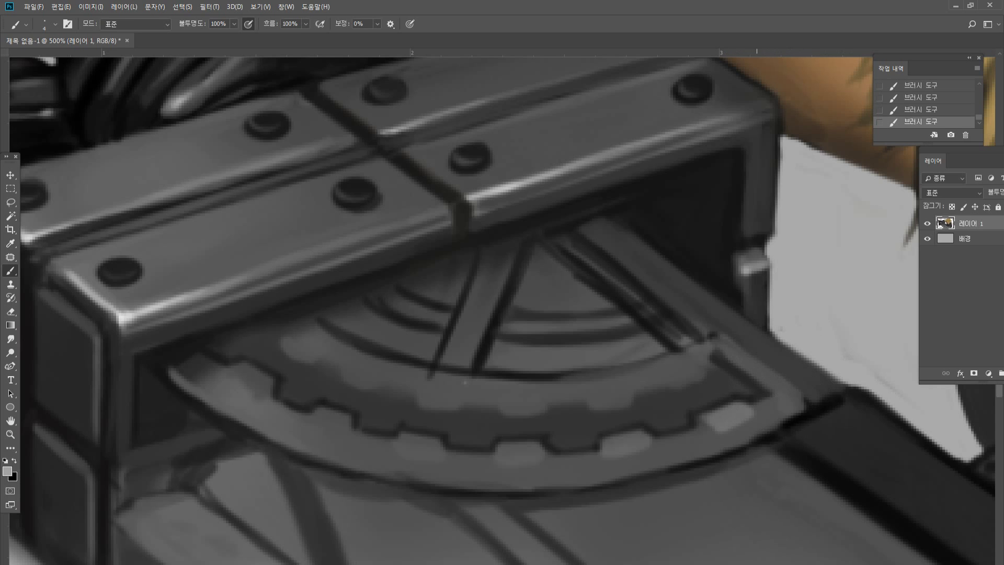
Paint a light highlight along the upper edge of the curved disc's outer rim at its far end.
mouse_move(700, 437)
mouse_down()
mouse_move(778, 401)
mouse_move(752, 413)
mouse_up()
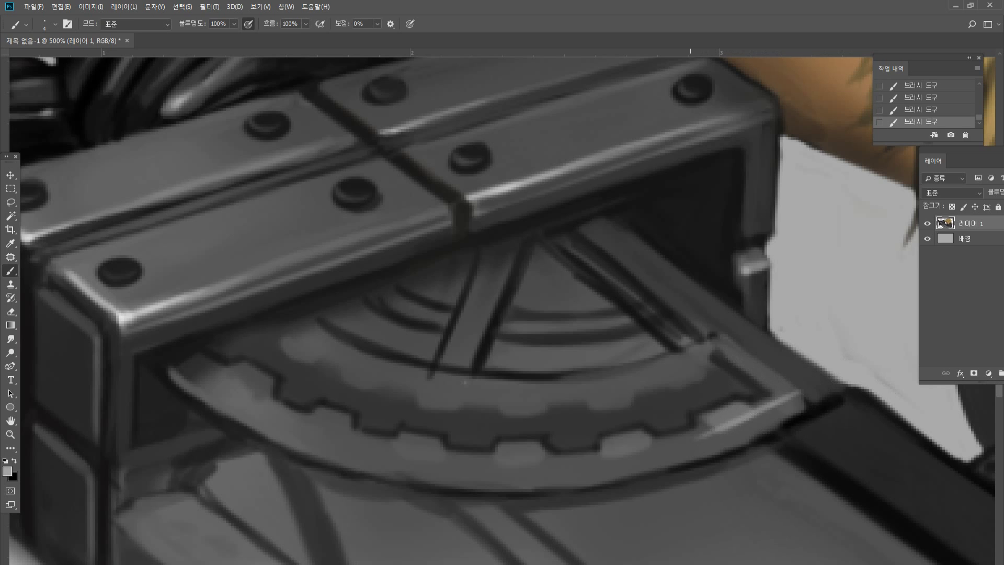
mouse_move(689, 442)
mouse_down()
mouse_move(589, 459)
mouse_move(702, 434)
mouse_move(724, 441)
mouse_up()
alt+click(677, 452)
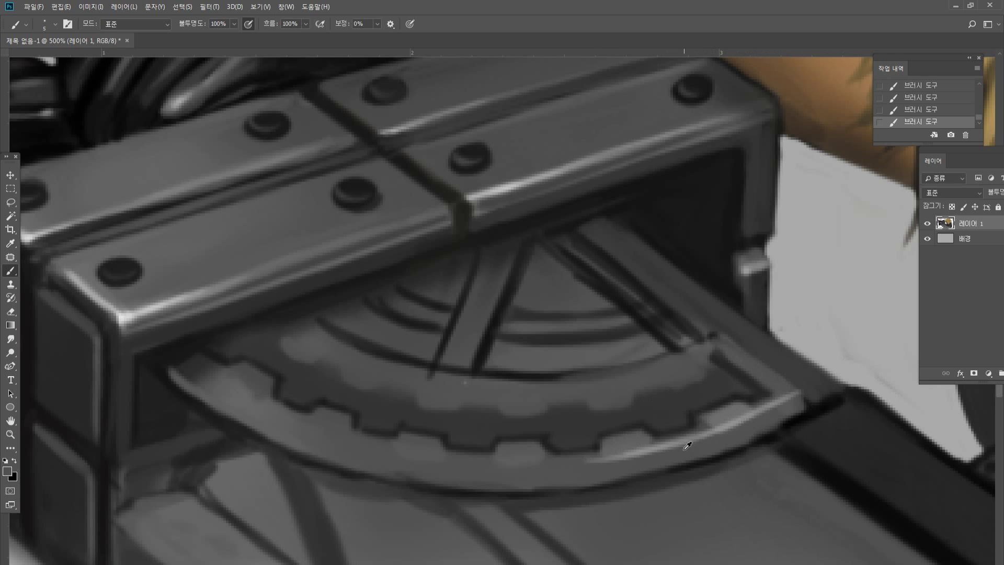
Refine the border at the disc's far end with sampled grey and a near-black edge against the diagonal bar.
mouse_move(767, 435)
mouse_down()
mouse_move(807, 401)
mouse_move(794, 381)
mouse_up()
alt+click(822, 404)
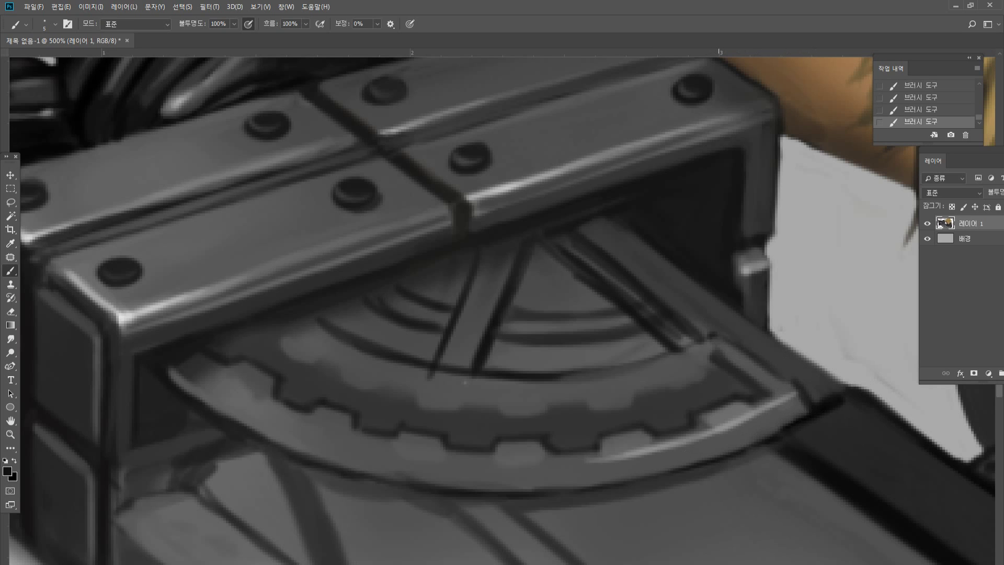
alt+click(760, 365)
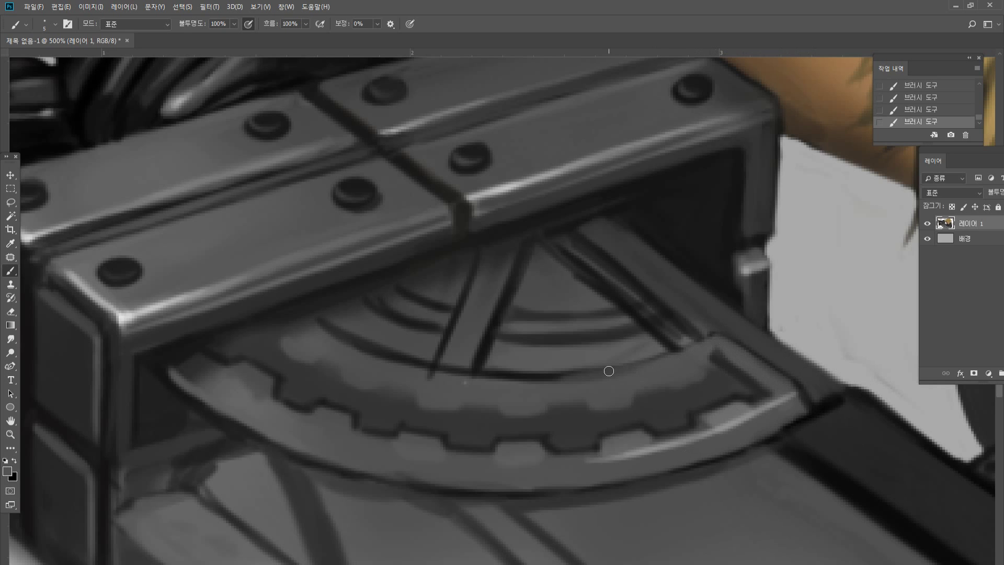
Darken the right edge of the disc's central spoke with a sampled near-black.
double_click(15, 436)
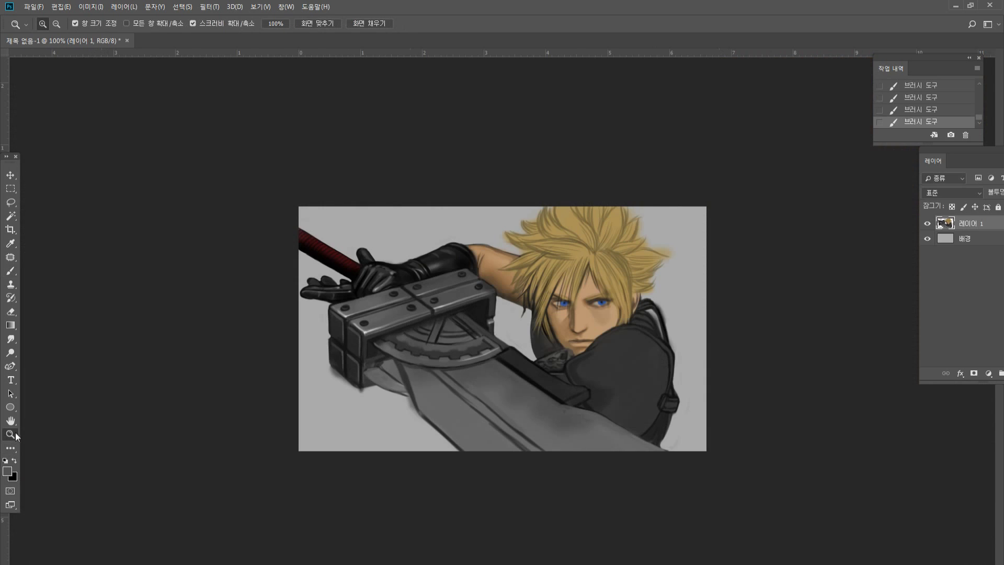
click(446, 321)
click(416, 368)
click(419, 371)
click(429, 384)
click(433, 387)
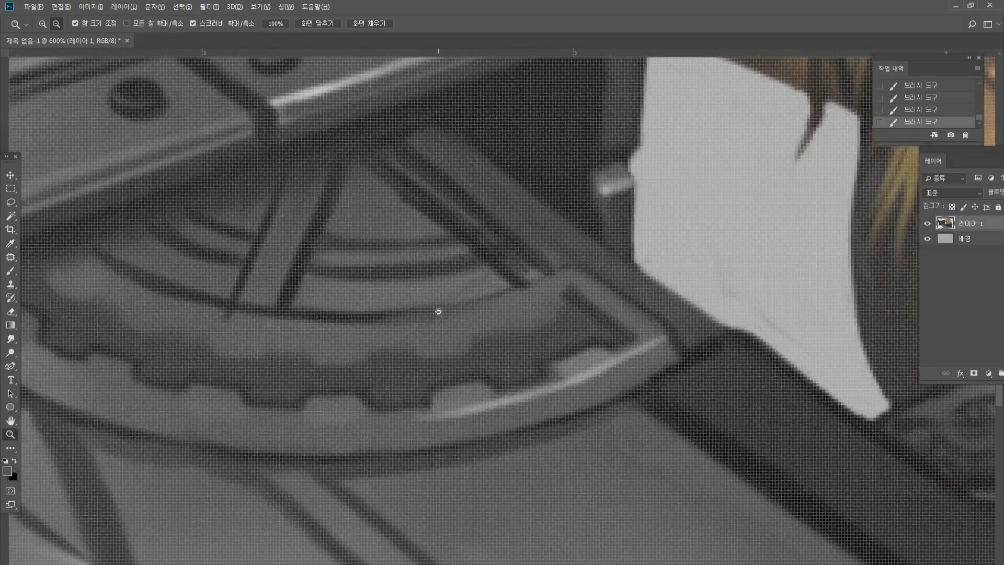
alt+click(447, 343)
click(11, 421)
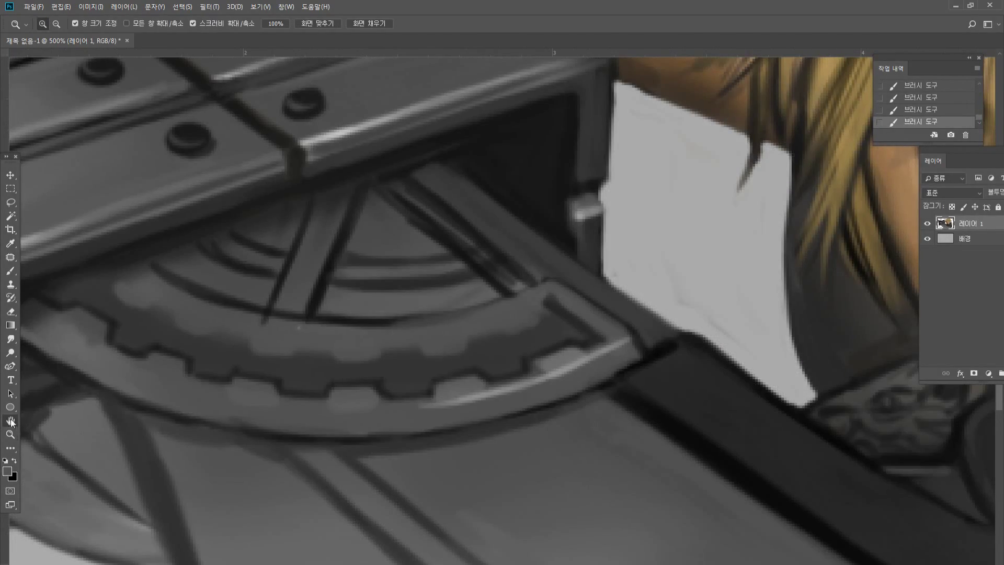
drag(316, 327, 489, 361)
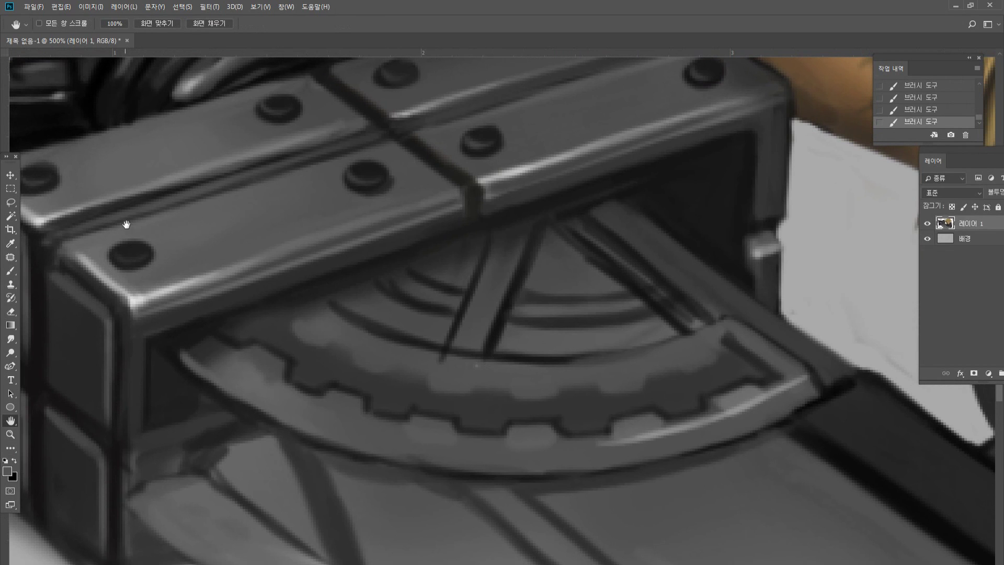
click(10, 270)
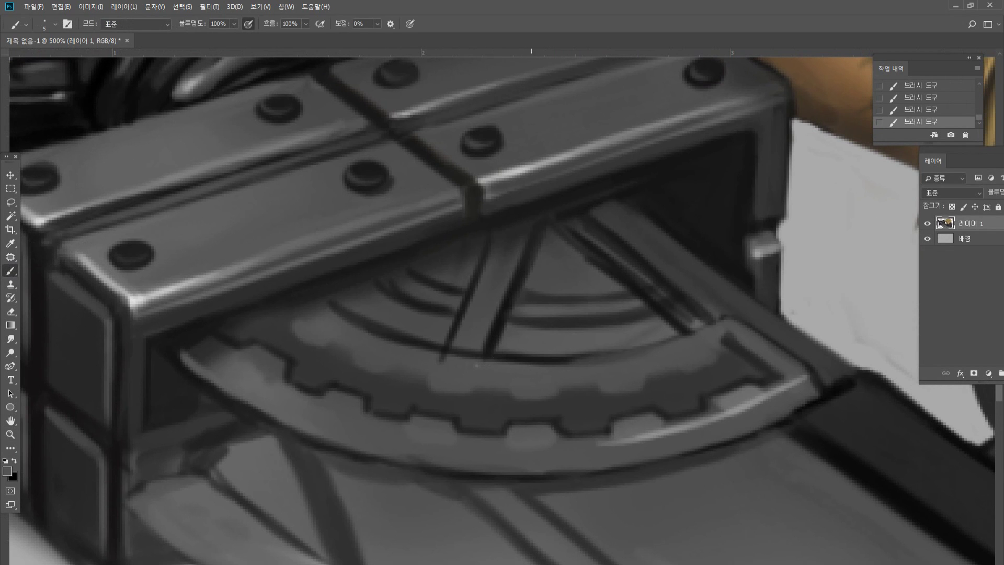
alt+click(557, 192)
drag(533, 231, 508, 284)
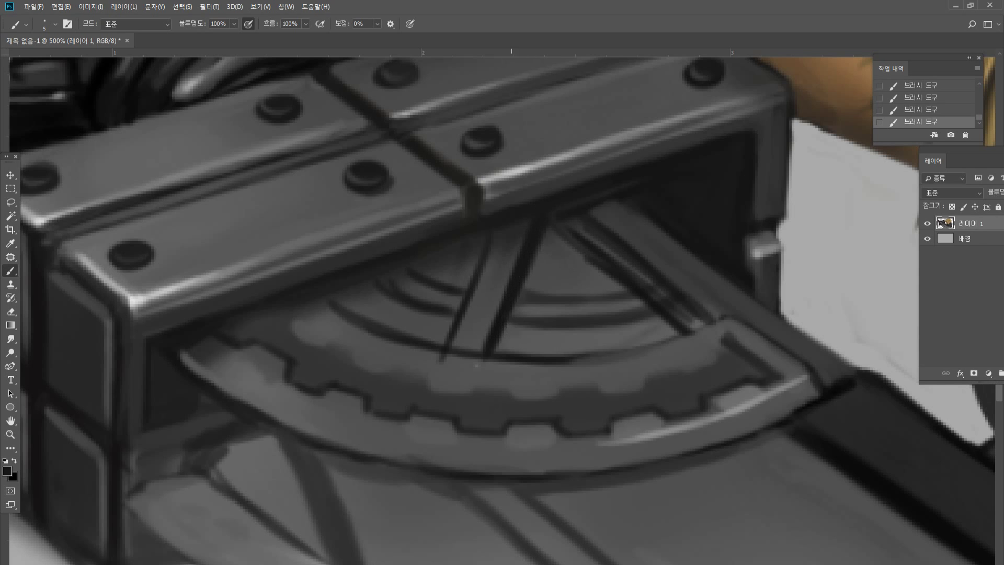
Redraw the concentric grooves between the spoke and the diagonal bar with sampled near-black strokes.
alt+click(526, 313)
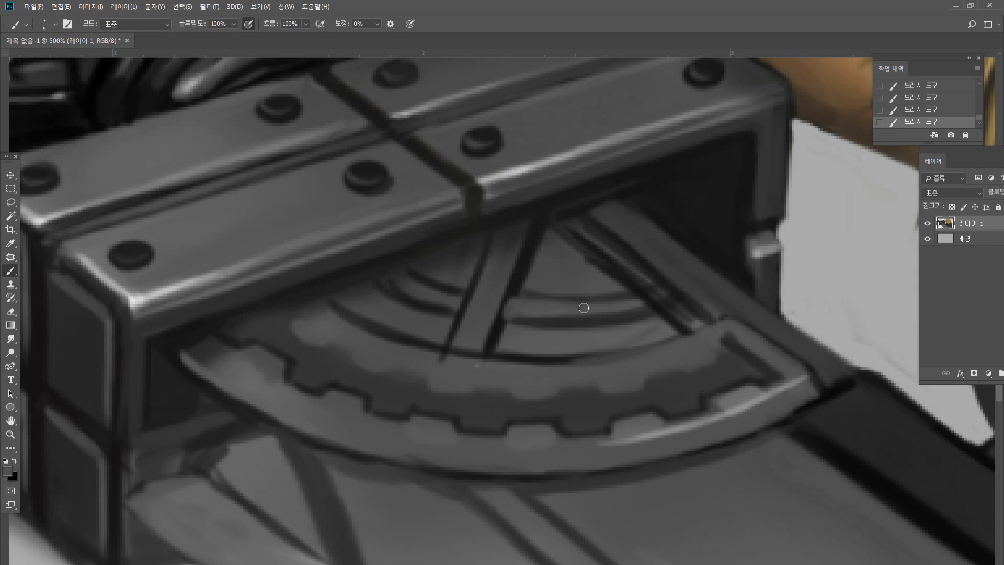
alt+click(524, 285)
drag(503, 318, 643, 325)
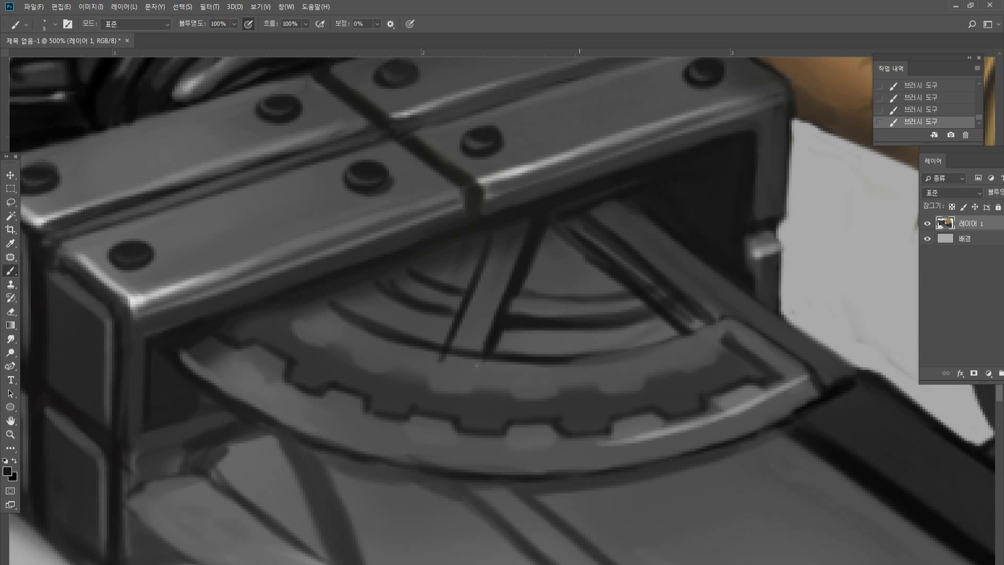
drag(520, 294, 631, 289)
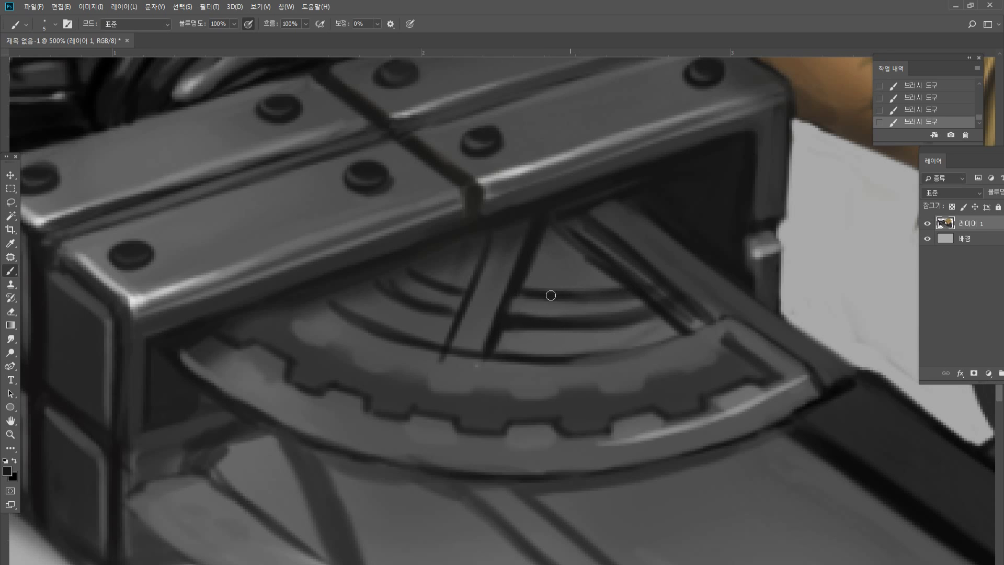
mouse_move(541, 295)
mouse_down()
mouse_move(624, 290)
mouse_move(644, 298)
mouse_move(650, 287)
mouse_move(648, 315)
mouse_up()
Clean up the band between the concentric grooves with sampled dark and mid greys.
alt+click(578, 304)
alt+click(645, 282)
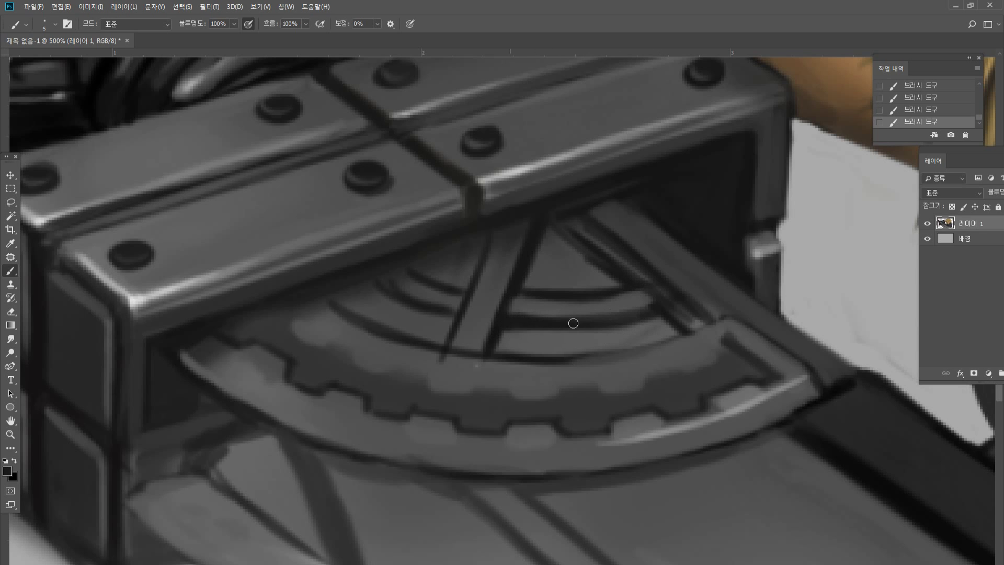
alt+click(618, 317)
drag(530, 313, 643, 309)
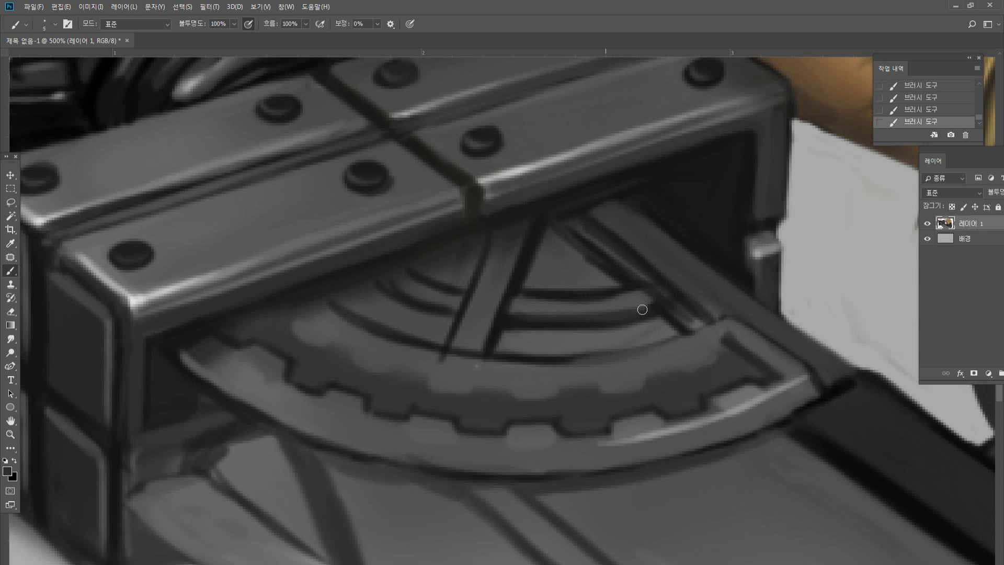
alt+click(608, 301)
drag(555, 302, 631, 296)
Paint a continuous lighter grey strip along the thin diagonal strut beside the wide diagonal bar.
alt+click(707, 337)
drag(575, 222, 642, 280)
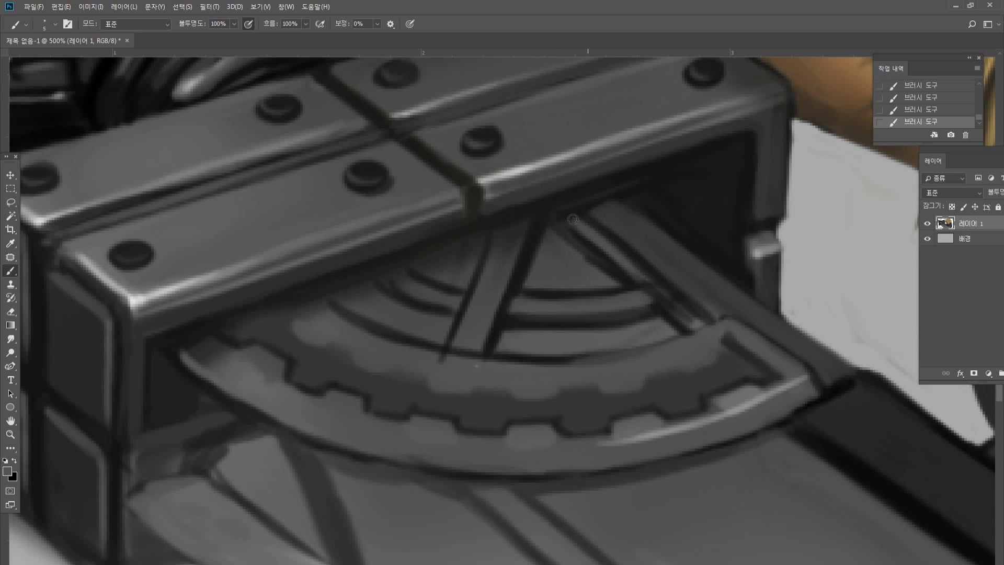
drag(573, 219, 610, 254)
drag(574, 215, 694, 315)
drag(637, 270, 700, 319)
Sharpen the dark outlines along both sides of the thin diagonal strut with sampled near-black.
alt+click(673, 315)
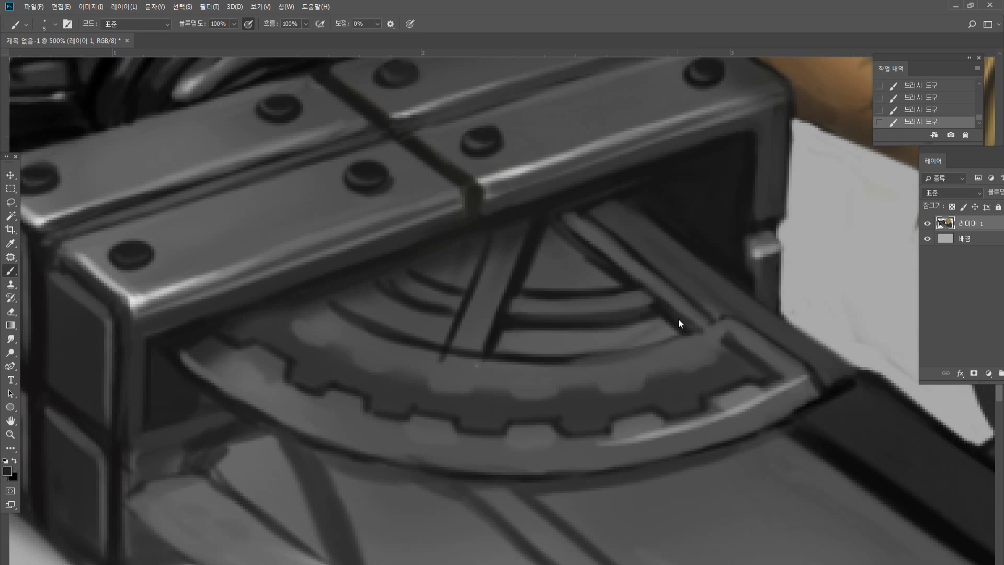
drag(551, 232, 619, 284)
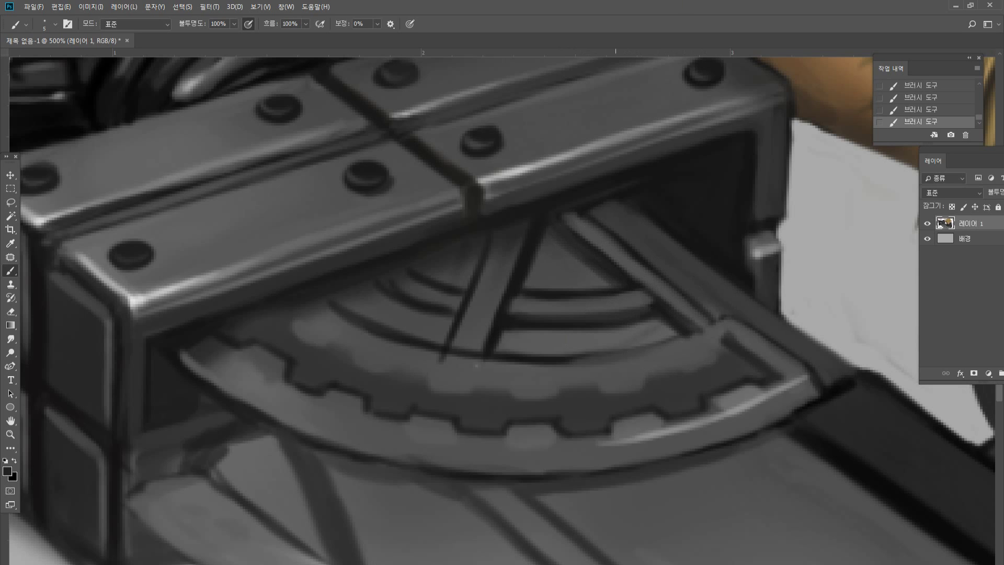
alt+click(719, 238)
alt+click(690, 349)
alt+click(678, 283)
Outline the disc's inner teeth in near-black from the far end to the middle, and tidy the spoke's foot.
drag(605, 396, 648, 386)
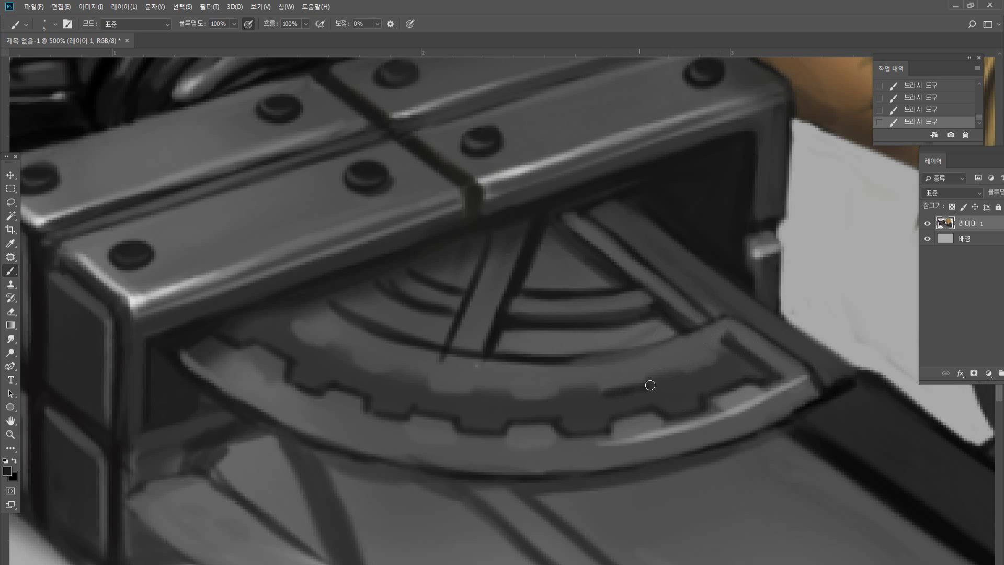
alt+click(565, 353)
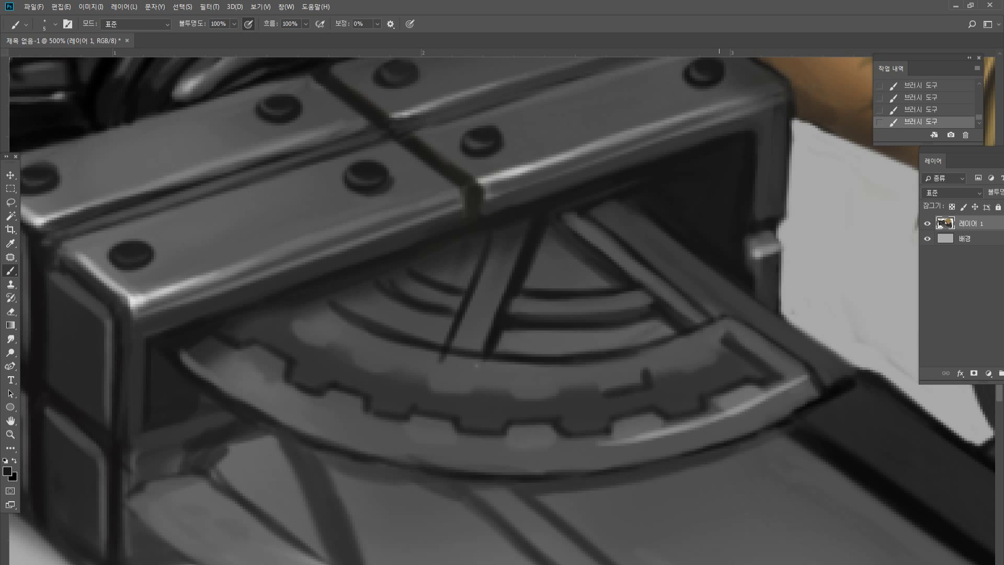
mouse_move(650, 365)
mouse_down()
mouse_move(722, 354)
mouse_move(723, 343)
mouse_move(725, 351)
mouse_up()
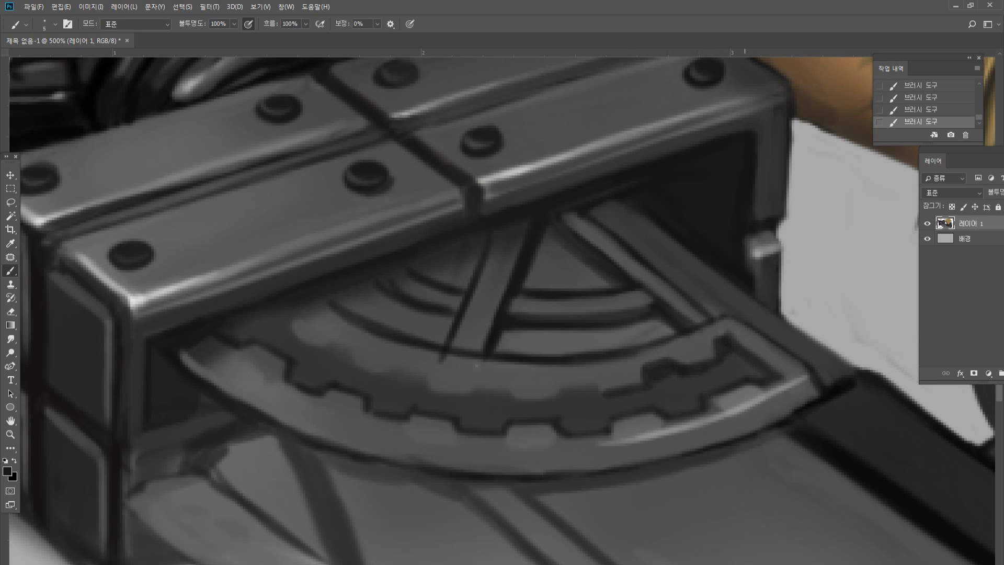
mouse_move(588, 383)
mouse_down()
mouse_move(558, 395)
mouse_move(511, 387)
mouse_move(511, 399)
mouse_move(553, 408)
mouse_up()
mouse_move(480, 384)
mouse_down()
mouse_move(505, 383)
mouse_move(474, 401)
mouse_move(505, 391)
mouse_up()
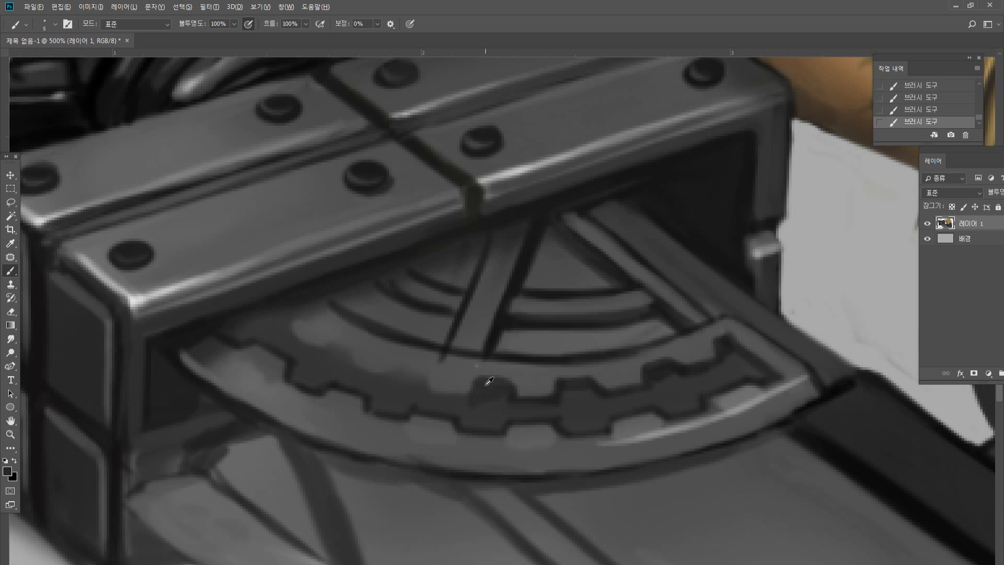
alt+click(526, 352)
drag(426, 391, 465, 385)
alt+click(528, 354)
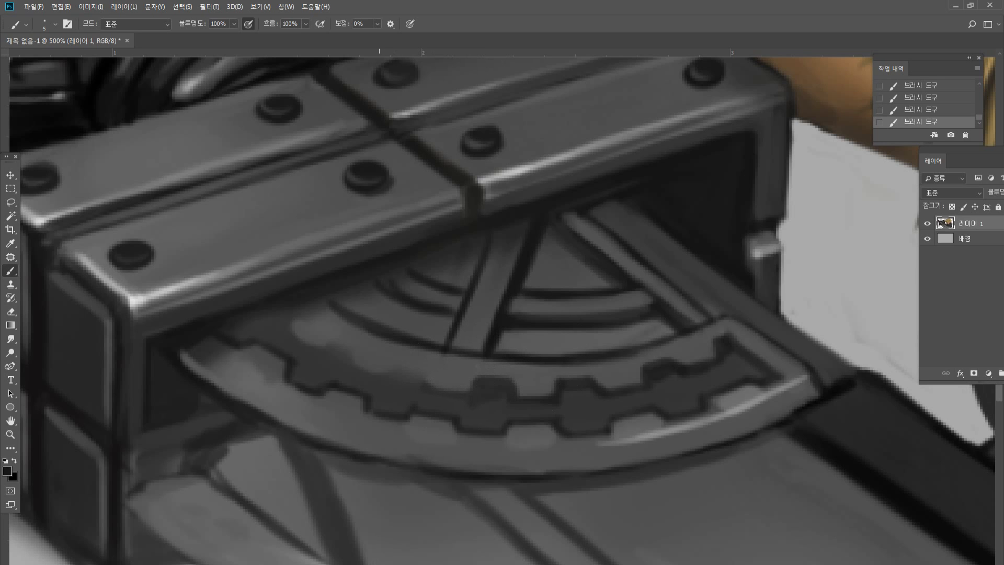
Shape and outline the remaining inner teeth toward the disc's near end with sampled dark and mid greys.
mouse_move(290, 322)
mouse_down()
mouse_move(358, 355)
mouse_move(193, 332)
mouse_move(385, 375)
mouse_move(422, 369)
mouse_move(427, 380)
mouse_move(388, 375)
mouse_move(395, 361)
mouse_move(466, 395)
mouse_move(439, 372)
mouse_move(395, 374)
mouse_move(416, 377)
mouse_move(398, 384)
mouse_move(421, 395)
mouse_up()
alt+click(336, 360)
alt+click(193, 330)
alt+click(438, 372)
alt+click(401, 394)
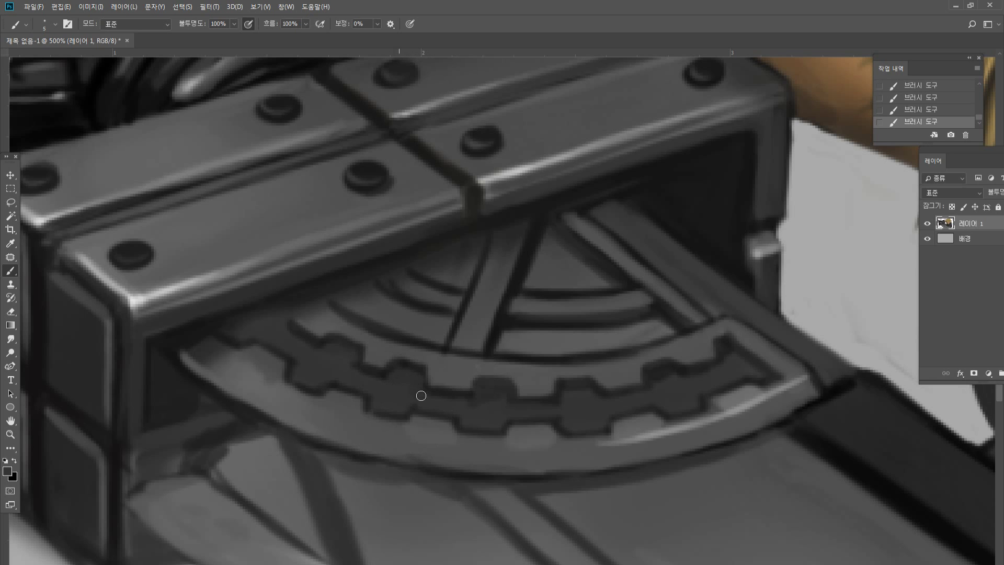
alt+click(291, 319)
alt+click(507, 314)
alt+click(204, 349)
Paint thin dark groove lines lengthwise down the disc's central spoke.
double_click(11, 434)
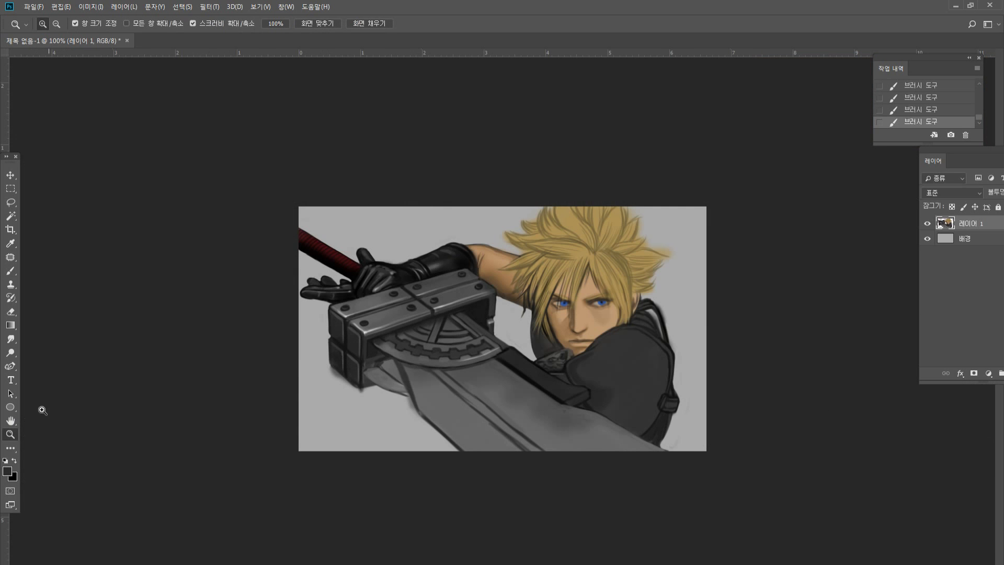
click(369, 308)
click(348, 322)
click(348, 323)
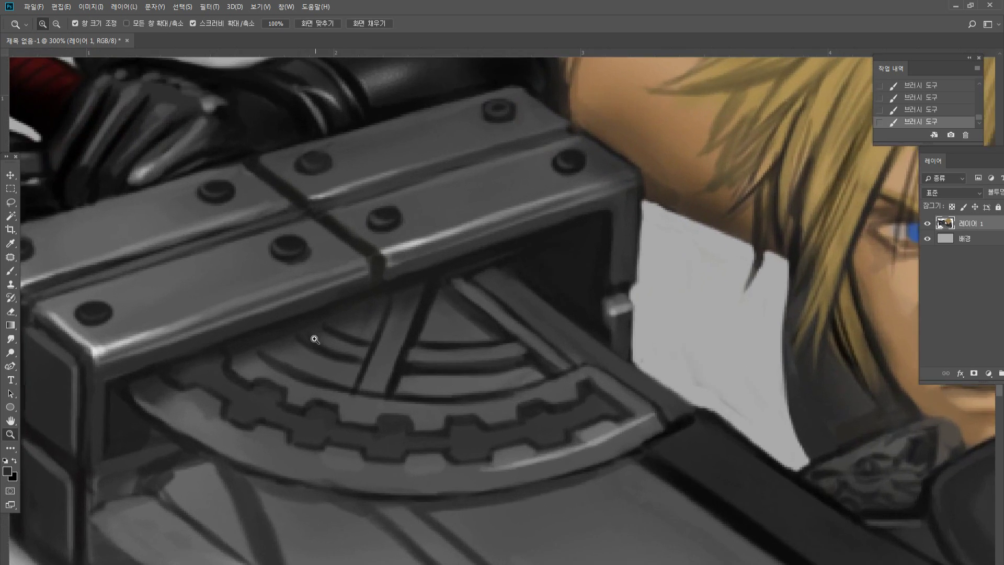
click(315, 337)
key(b)
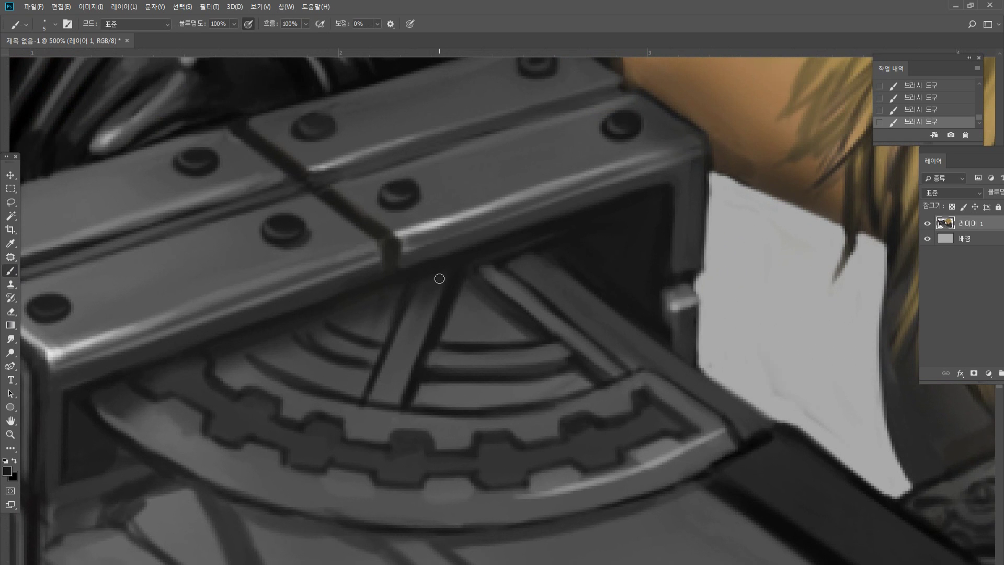
drag(438, 282, 393, 393)
mouse_move(423, 325)
mouse_down()
mouse_move(391, 401)
mouse_move(399, 351)
mouse_move(376, 386)
mouse_move(429, 271)
mouse_up()
alt+click(377, 416)
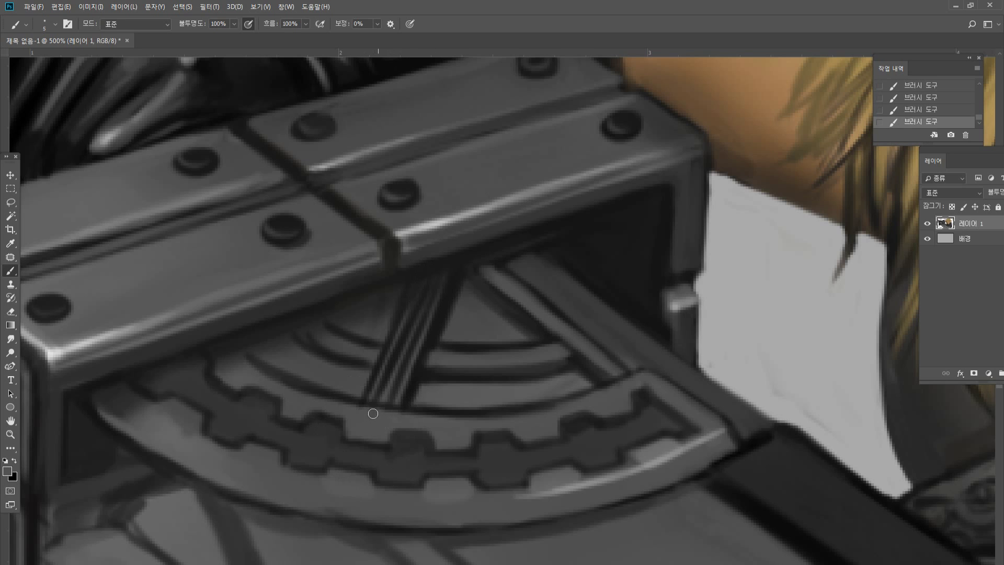
Refine the spoke's right side with sampled dark and light strokes along its grooves.
alt+click(427, 227)
drag(442, 298, 403, 388)
mouse_move(453, 270)
mouse_down()
mouse_move(404, 390)
mouse_move(379, 366)
mouse_move(403, 313)
mouse_move(369, 392)
mouse_move(409, 301)
mouse_up()
alt+click(408, 305)
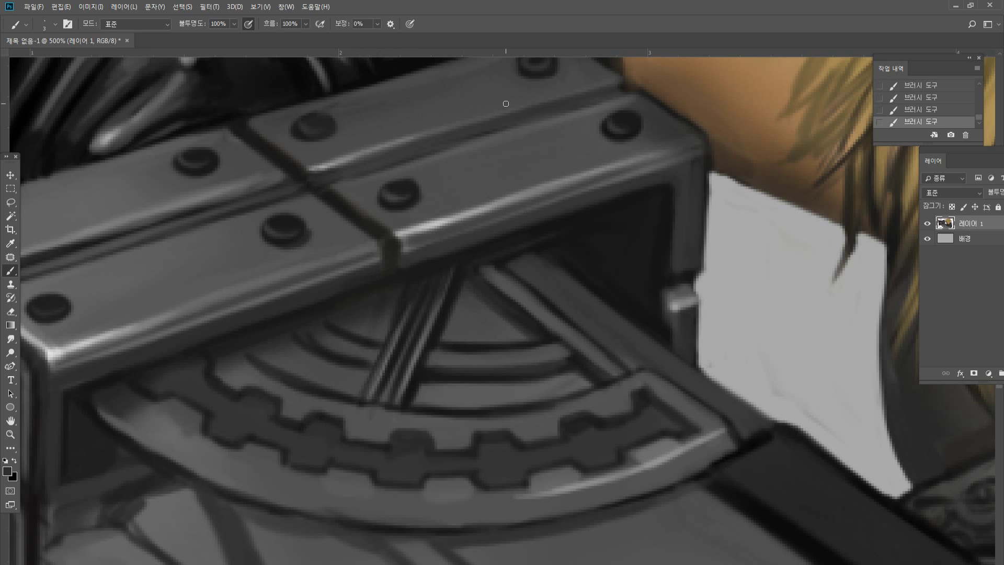
Outline the spoke's foot in near-black and round off the corners of the adjoining lowest band segment.
alt+click(408, 406)
drag(369, 406, 417, 412)
drag(426, 377, 422, 397)
mouse_move(568, 372)
mouse_down()
mouse_move(592, 385)
mouse_move(541, 401)
mouse_move(574, 400)
mouse_up()
alt+click(524, 426)
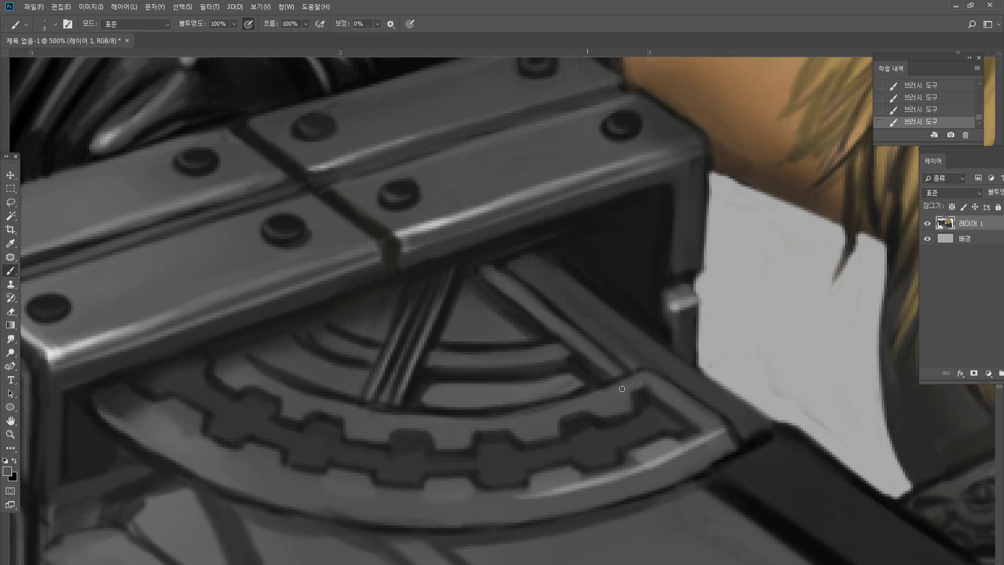
Paint a thin light grey highlight down the left edge of the central spoke.
alt+click(311, 343)
alt+click(664, 458)
drag(416, 283, 367, 397)
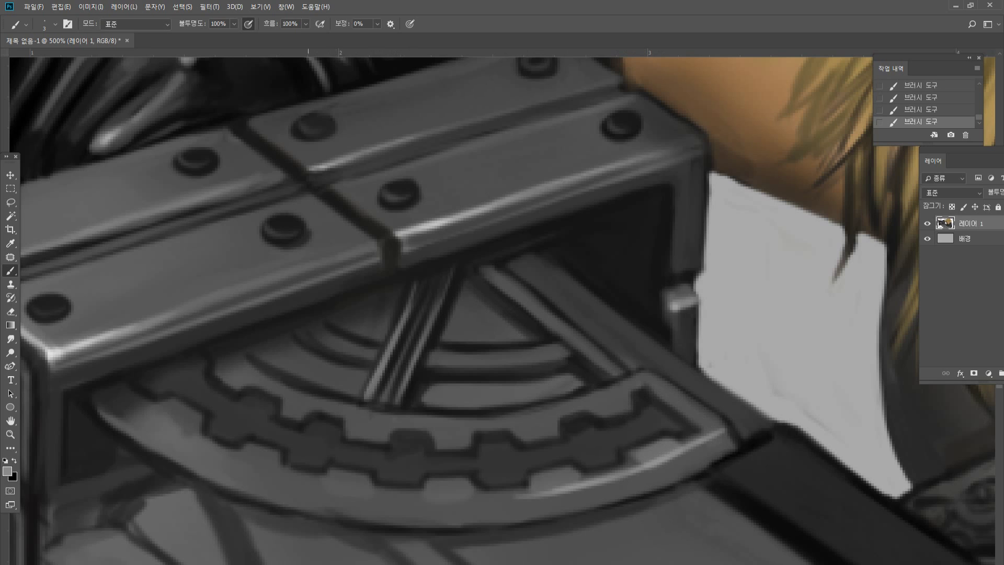
Paint light grey highlights along the disc's outer rim and around the edges of its outer teeth.
mouse_move(174, 435)
mouse_down()
mouse_move(265, 477)
mouse_move(402, 501)
mouse_move(554, 466)
mouse_move(535, 477)
mouse_move(572, 474)
mouse_move(673, 434)
mouse_up()
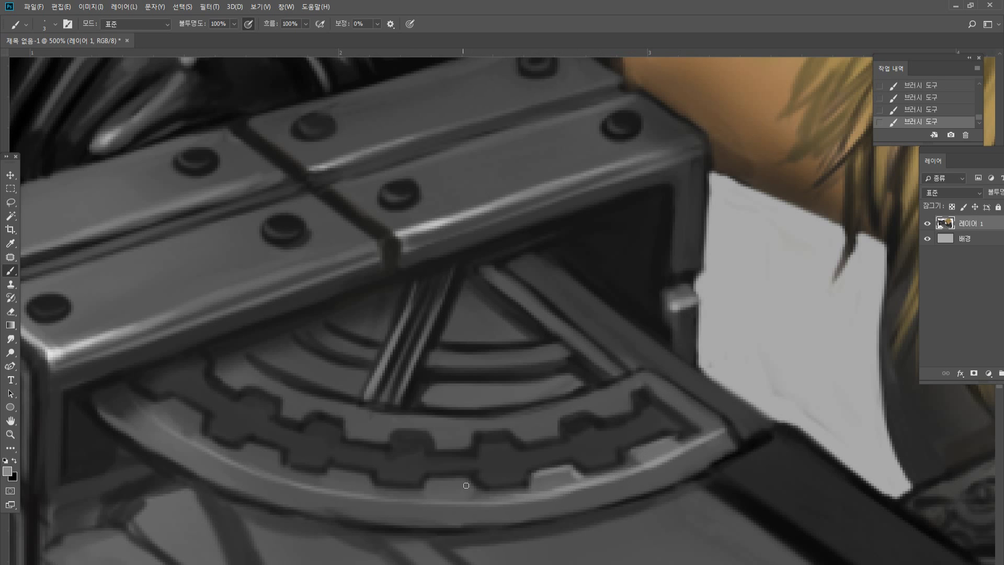
mouse_move(466, 486)
mouse_down()
mouse_move(438, 477)
mouse_move(470, 494)
mouse_move(442, 479)
mouse_move(428, 491)
mouse_up()
drag(344, 471, 369, 494)
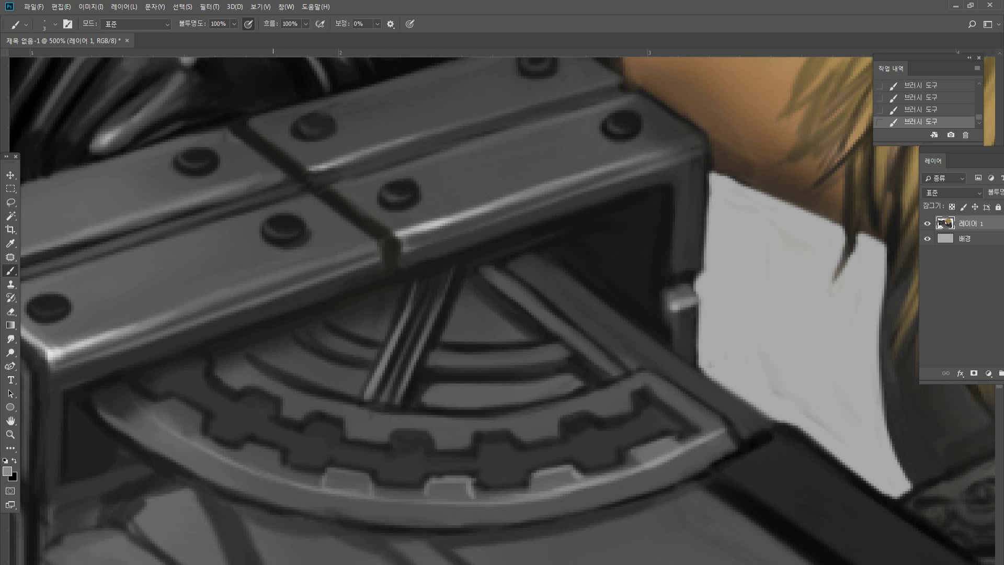
mouse_move(251, 446)
mouse_down()
mouse_move(279, 456)
mouse_move(268, 471)
mouse_move(235, 460)
mouse_up()
mouse_move(168, 400)
mouse_down()
mouse_move(200, 414)
mouse_move(186, 436)
mouse_move(153, 413)
mouse_move(186, 437)
mouse_up()
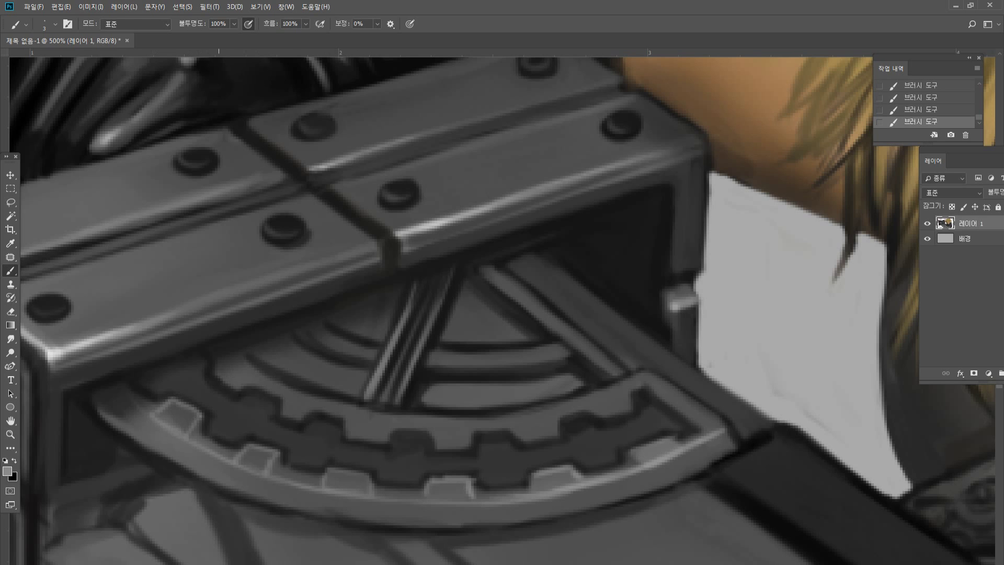
Edge the two leftmost inner teeth of the disc in light grey and darken the curved edge behind them.
mouse_move(209, 373)
mouse_down()
mouse_move(245, 388)
mouse_move(223, 360)
mouse_up()
mouse_move(291, 390)
mouse_down()
mouse_move(297, 420)
mouse_move(318, 395)
mouse_move(285, 388)
mouse_move(311, 393)
mouse_up()
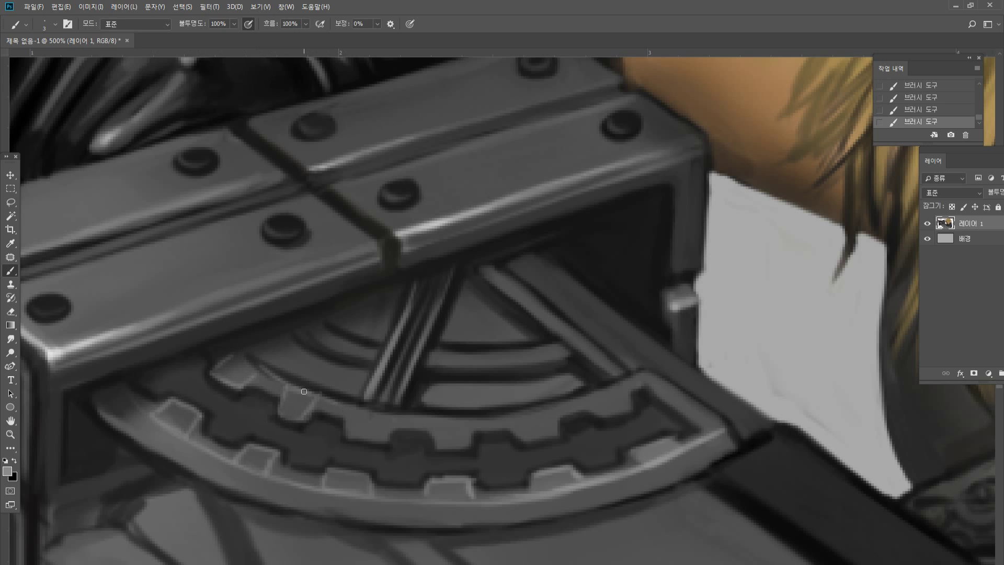
alt+click(288, 371)
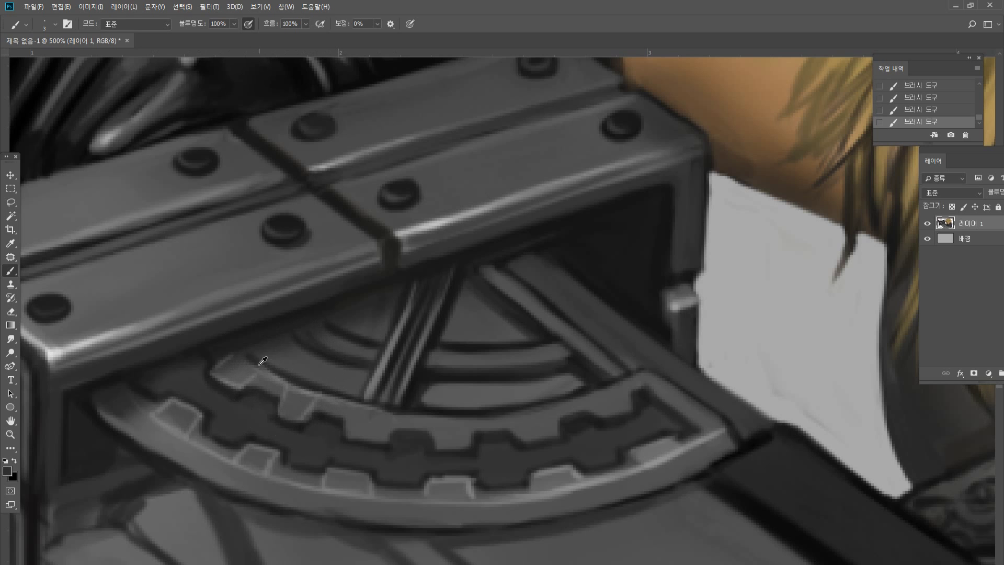
drag(254, 366, 286, 381)
Paint thin light grey highlights around the edges of the remaining inner teeth, through to the disc's right end.
double_click(10, 435)
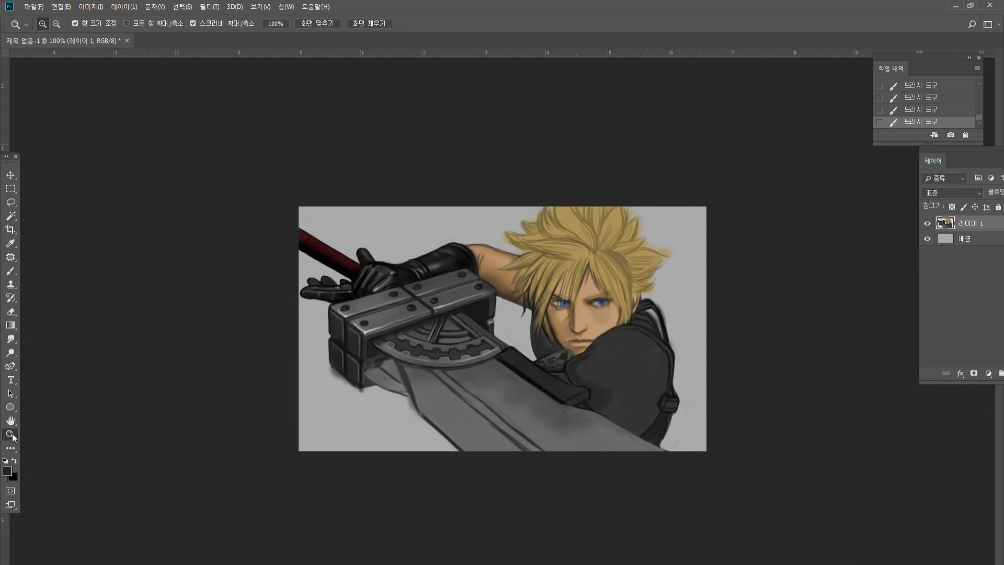
click(439, 337)
click(343, 369)
click(344, 370)
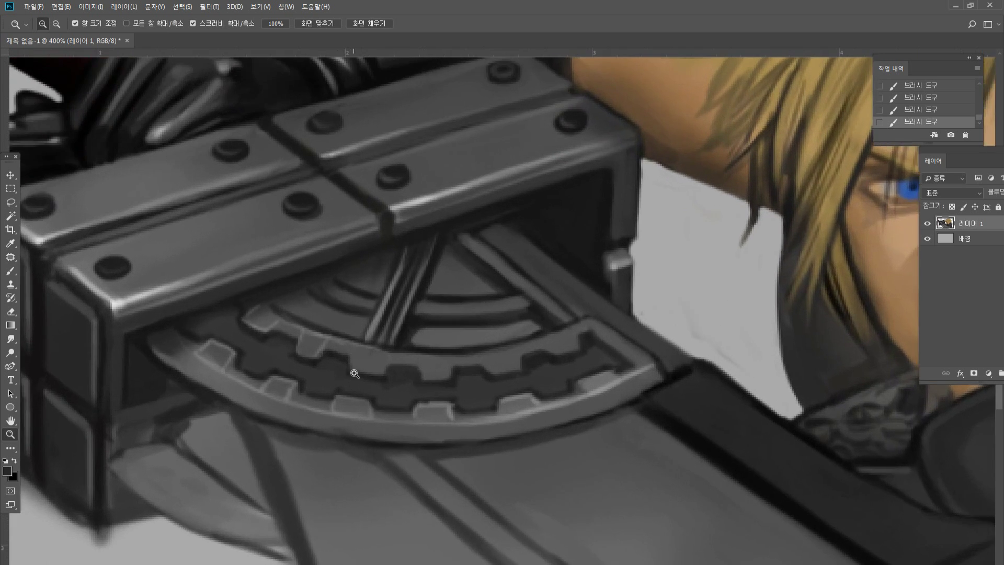
click(348, 363)
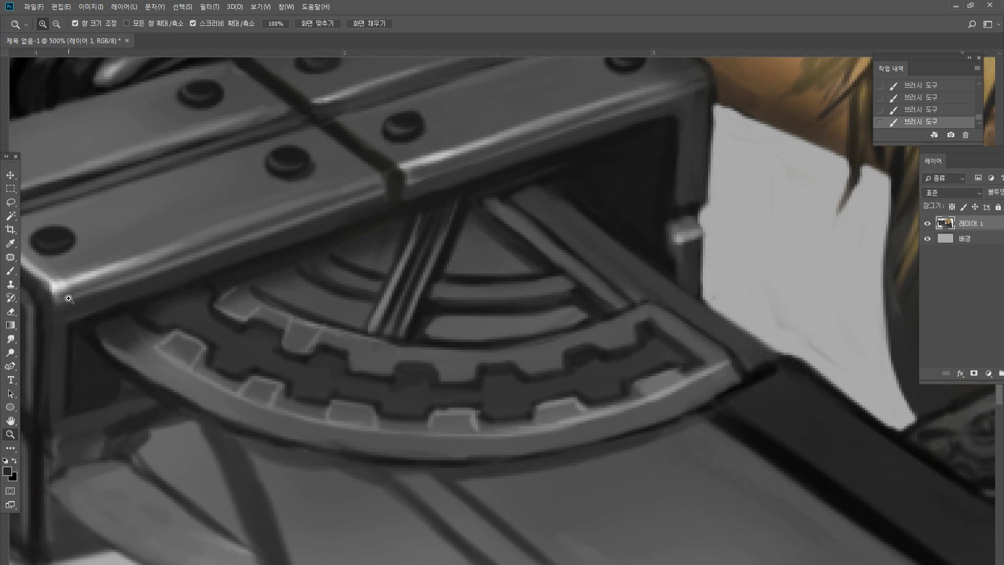
click(11, 272)
alt+click(391, 345)
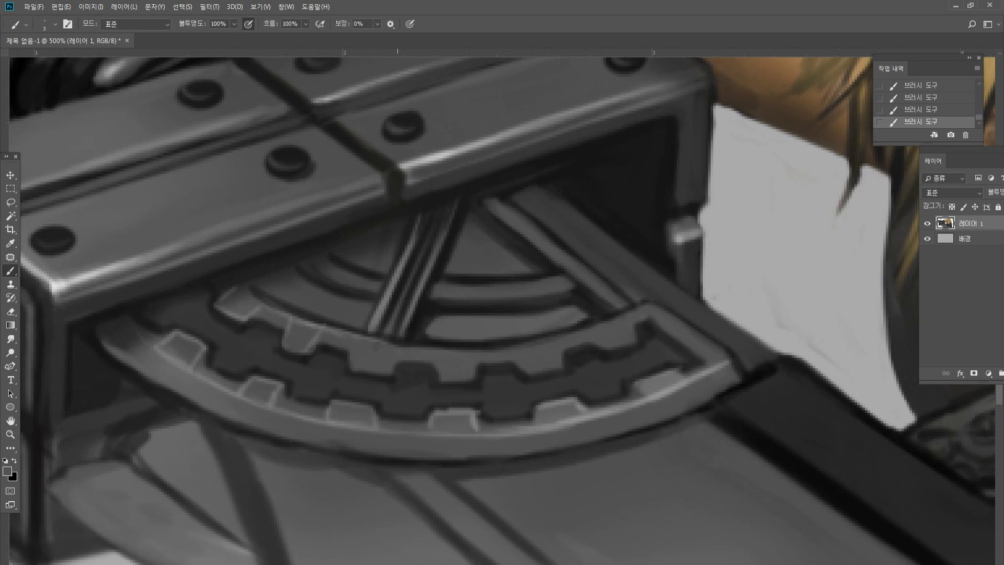
alt+click(445, 344)
alt+click(409, 174)
mouse_move(360, 339)
mouse_down()
mouse_move(354, 367)
mouse_move(389, 375)
mouse_move(396, 348)
mouse_move(429, 347)
mouse_move(478, 349)
mouse_move(442, 379)
mouse_move(479, 347)
mouse_move(475, 381)
mouse_move(521, 350)
mouse_move(527, 374)
mouse_move(550, 339)
mouse_move(561, 340)
mouse_move(561, 368)
mouse_up()
key(ctrl+z)
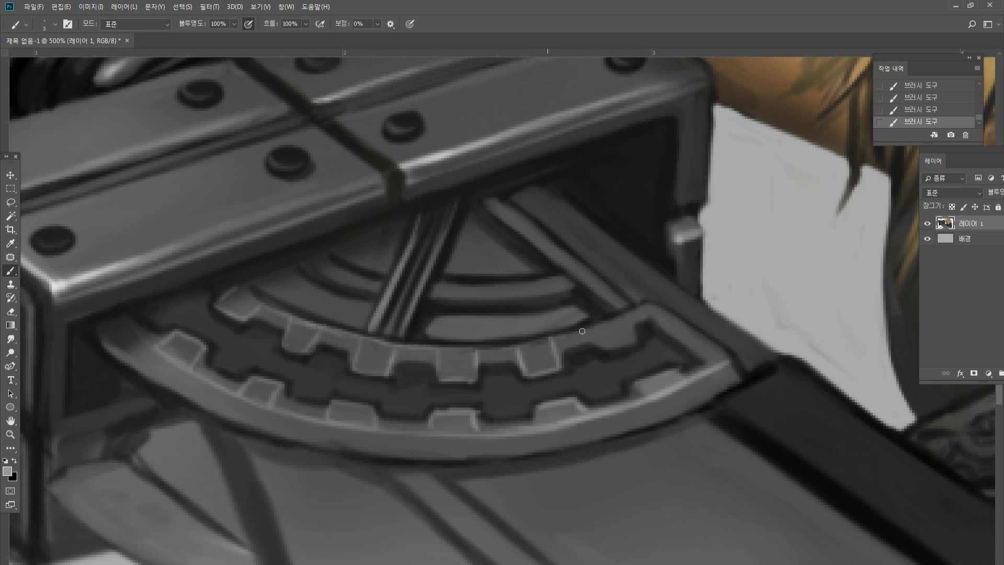
mouse_move(582, 331)
mouse_down()
mouse_move(638, 310)
mouse_move(601, 351)
mouse_up()
drag(603, 353, 634, 341)
mouse_move(634, 340)
mouse_down()
mouse_move(627, 320)
mouse_move(649, 320)
mouse_up()
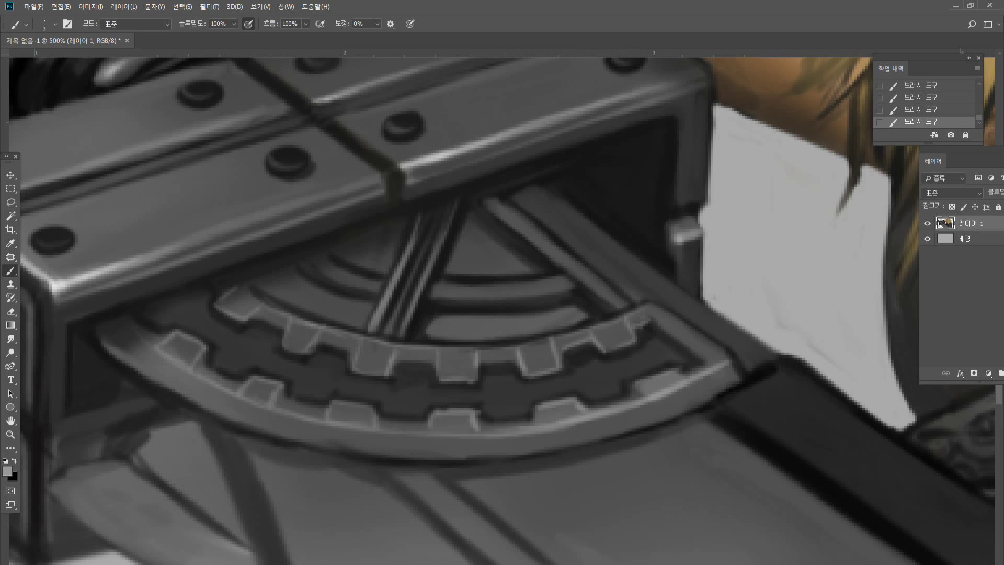
Touch up the gaps between the inner teeth in light grey and highlight the disc's right end bar.
mouse_move(488, 361)
mouse_down()
mouse_move(520, 356)
mouse_move(499, 359)
mouse_up()
drag(399, 360, 424, 358)
drag(321, 343, 355, 346)
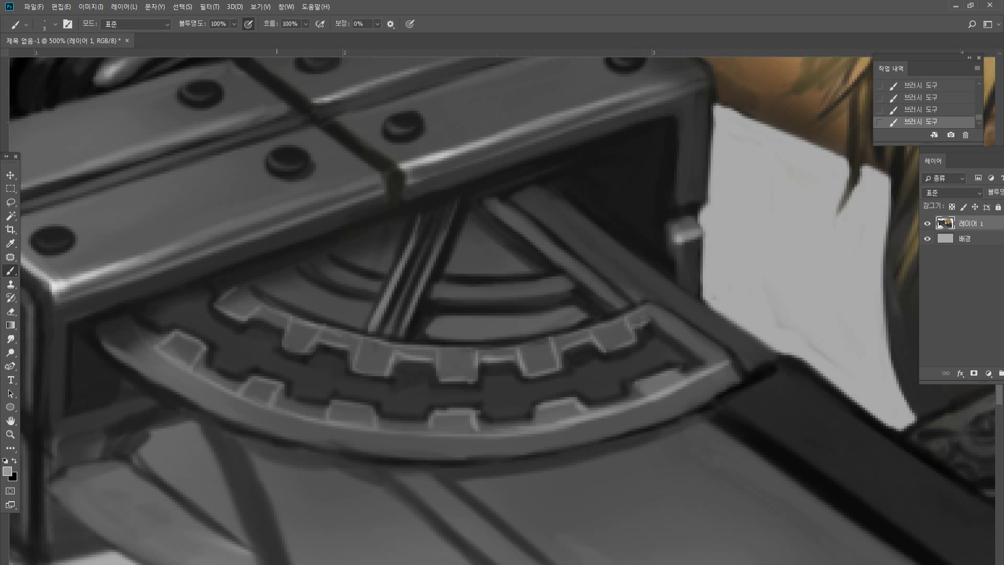
drag(261, 316, 282, 327)
drag(647, 317, 700, 358)
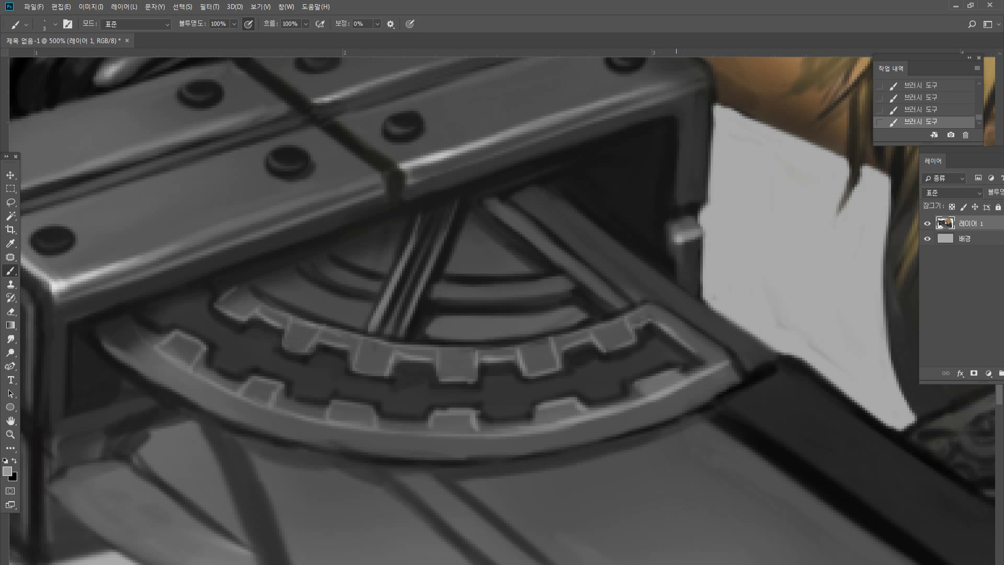
Crisp up the diagonal bar's outer edge and lower end with sampled grey and near-black strokes.
alt+click(764, 369)
alt+click(660, 263)
drag(663, 257, 717, 311)
drag(669, 275, 789, 359)
mouse_move(726, 313)
mouse_down()
mouse_move(764, 369)
mouse_move(785, 362)
mouse_move(755, 376)
mouse_move(780, 359)
mouse_up()
alt+click(796, 357)
alt+click(753, 377)
mouse_move(732, 320)
mouse_down()
mouse_move(787, 356)
mouse_move(768, 367)
mouse_up()
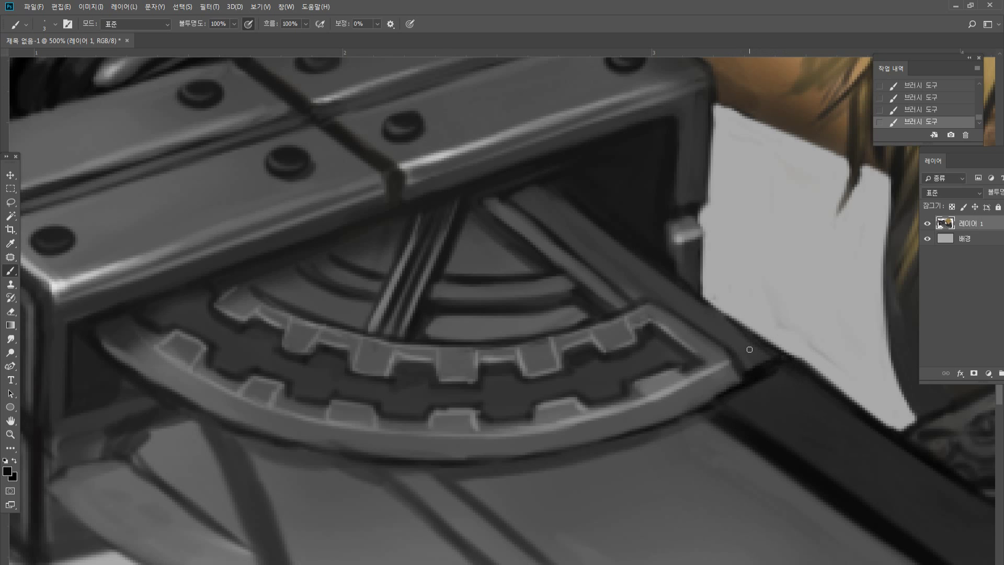
Paint light grey highlights along the curved middle band on both sides of the central spoke.
alt+click(433, 150)
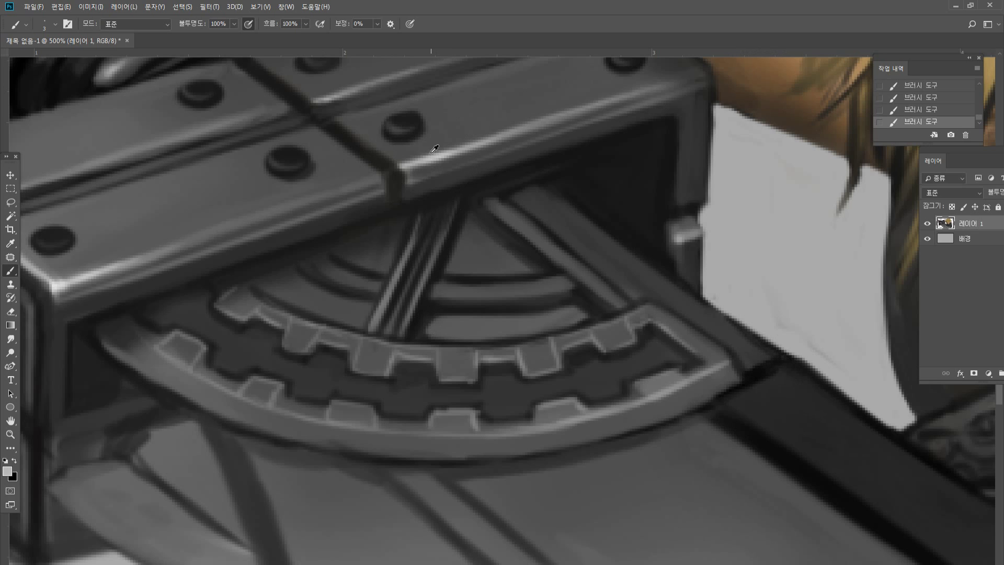
alt+click(384, 354)
alt+click(424, 154)
drag(439, 292, 538, 290)
mouse_move(316, 263)
mouse_down()
mouse_move(379, 288)
mouse_move(341, 278)
mouse_move(380, 288)
mouse_move(327, 262)
mouse_move(366, 275)
mouse_move(390, 269)
mouse_move(334, 255)
mouse_move(377, 291)
mouse_move(323, 265)
mouse_up()
key(ctrl+z)
alt+click(386, 279)
alt+click(490, 264)
alt+click(451, 261)
alt+click(364, 283)
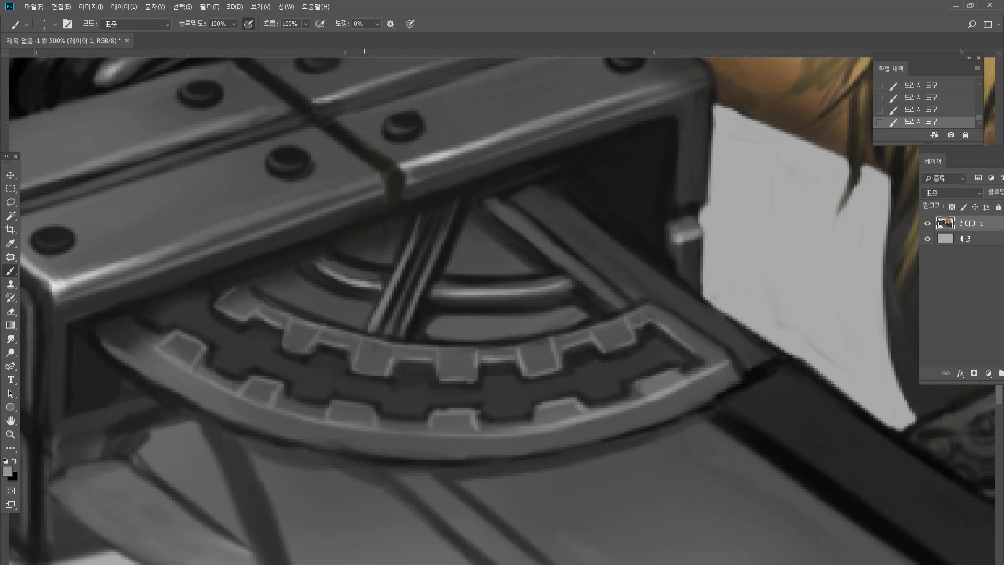
Add near-black strokes left of the curved bands and along the recess edge beside the right spoke.
alt+click(359, 268)
alt+click(290, 262)
drag(256, 282, 264, 295)
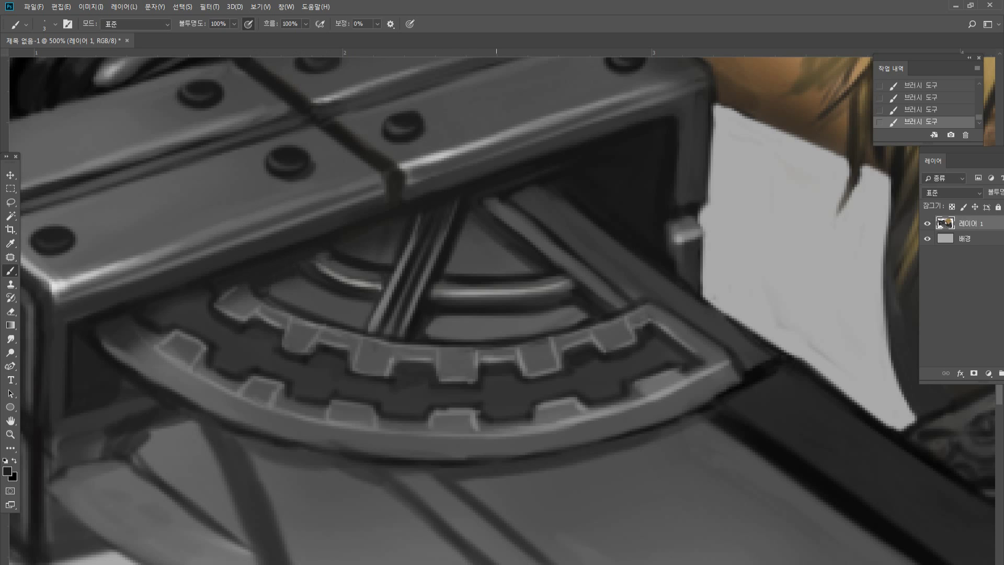
alt+click(465, 221)
drag(477, 227, 529, 272)
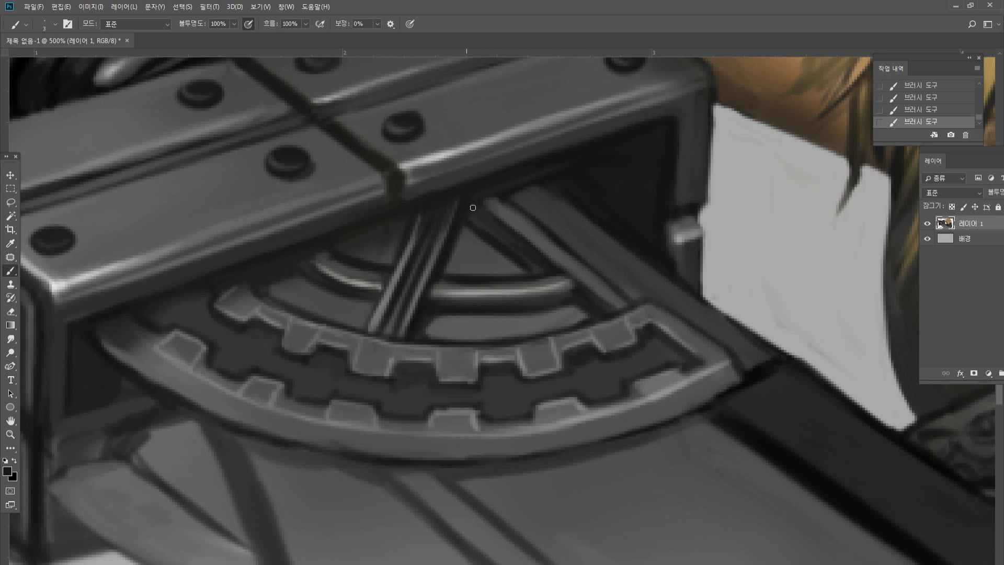
Refill the right spoke with sampled grey to straighten its edges, and trim its upper end with near-black.
drag(518, 220, 570, 262)
alt+click(519, 221)
drag(532, 233, 558, 251)
drag(525, 224, 576, 262)
drag(486, 191, 611, 290)
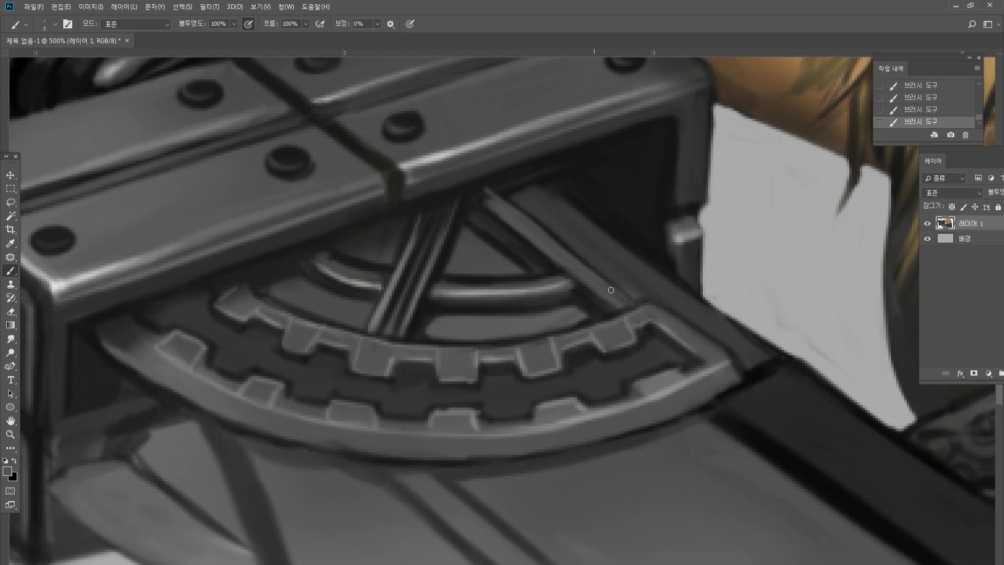
alt+click(498, 181)
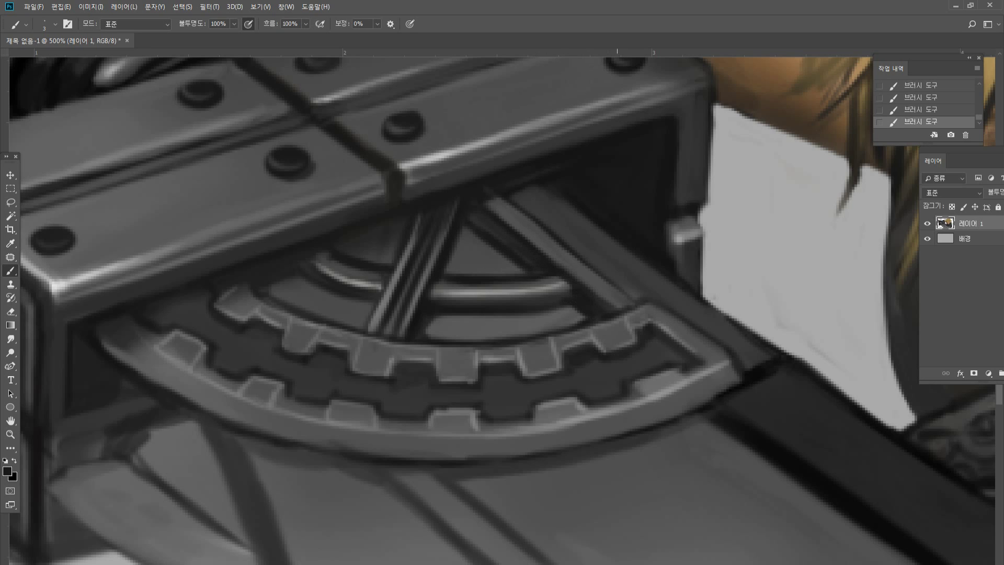
Paint light grey highlights down the right spoke's left edge and along the full length of the diagonal bar.
alt+click(593, 281)
alt+click(688, 232)
drag(487, 205, 624, 309)
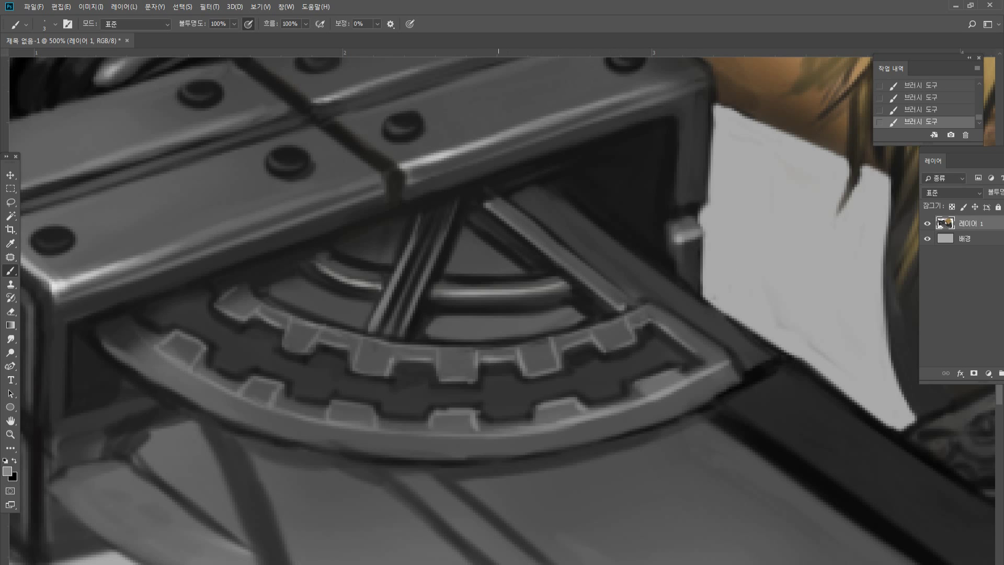
drag(577, 278, 624, 311)
drag(540, 185, 648, 268)
drag(735, 330, 767, 356)
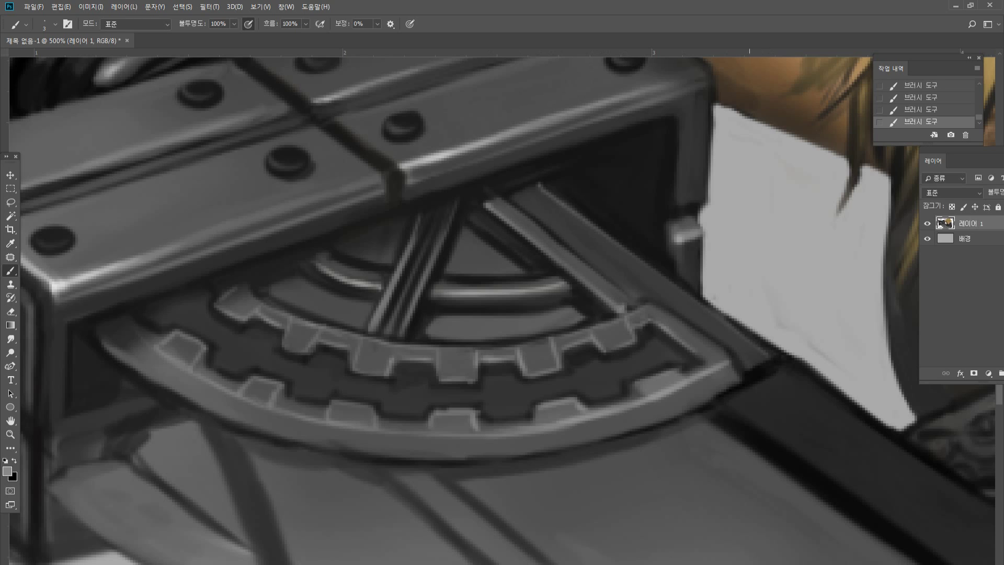
drag(537, 188, 767, 356)
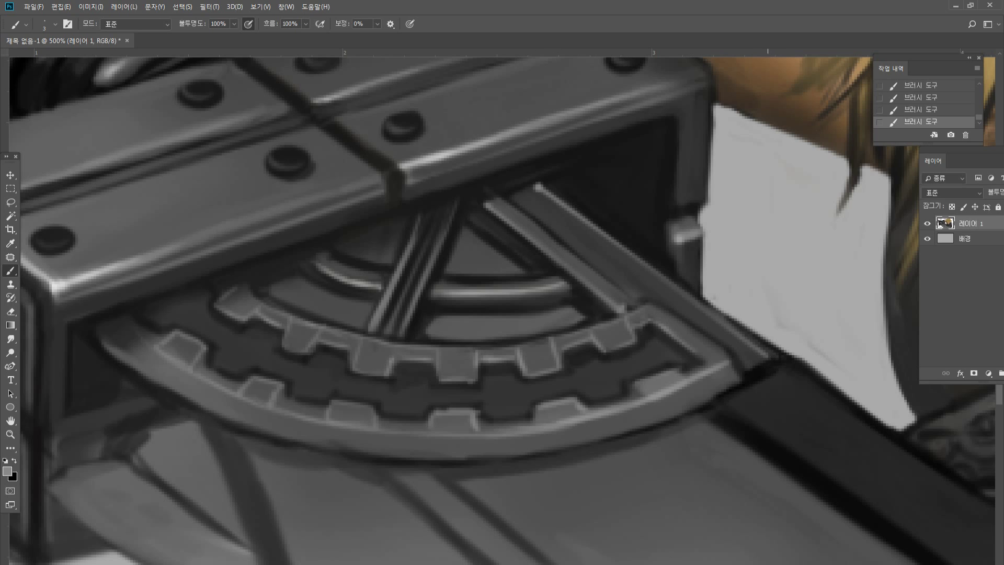
alt+click(530, 222)
Refine the upper edge of the bare arm above the glove with sampled skin tones.
double_click(10, 435)
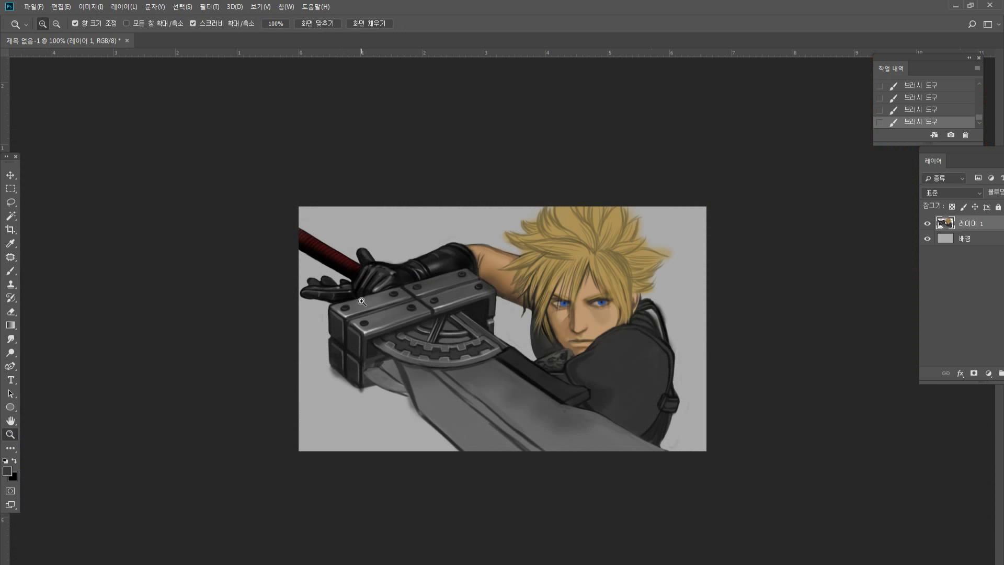
click(398, 307)
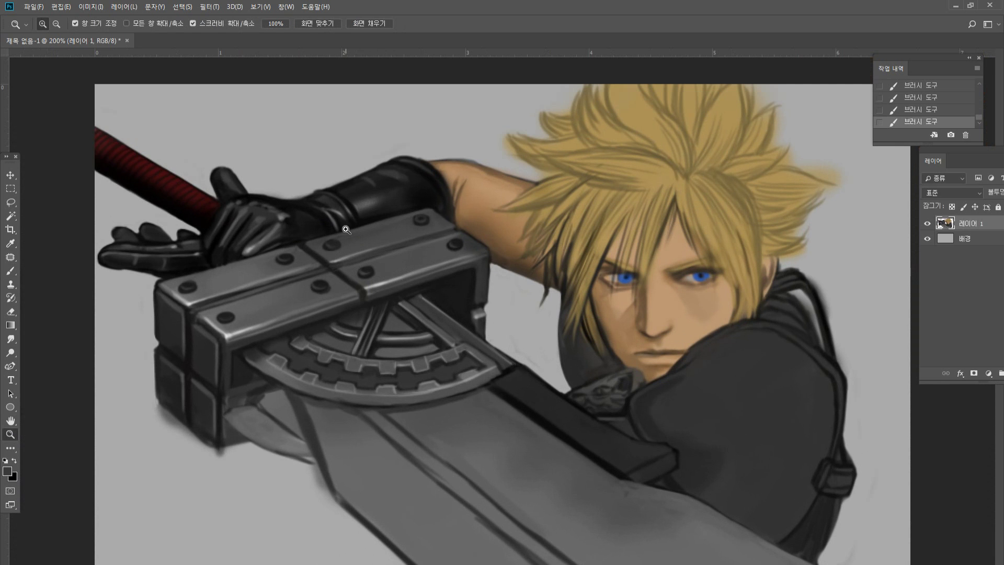
click(386, 166)
click(384, 181)
click(386, 175)
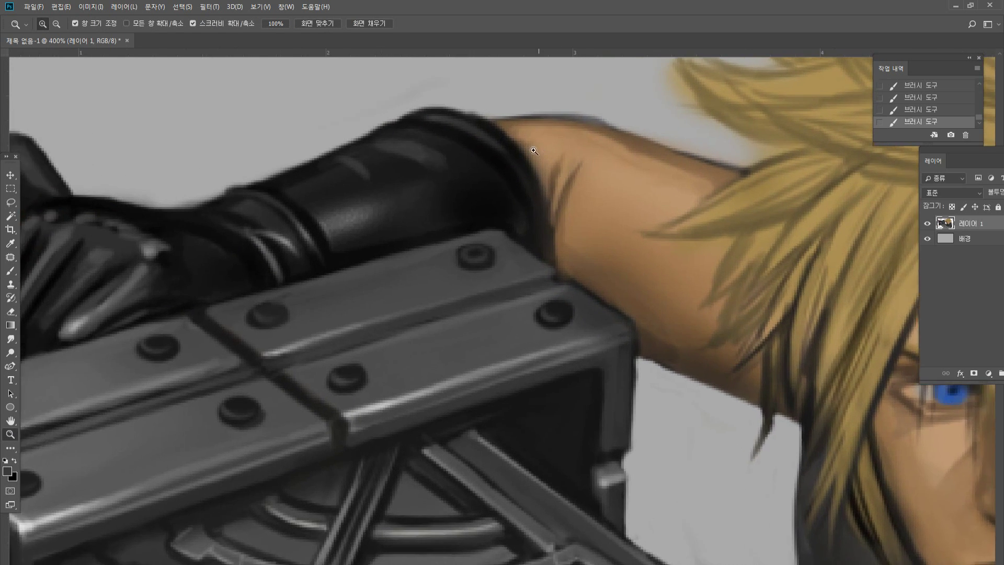
click(11, 271)
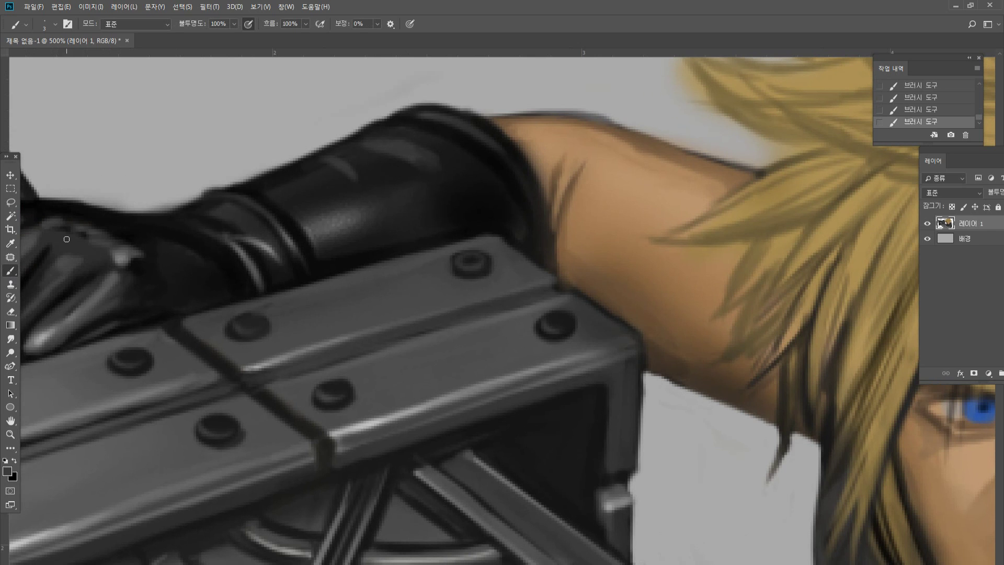
alt+click(582, 137)
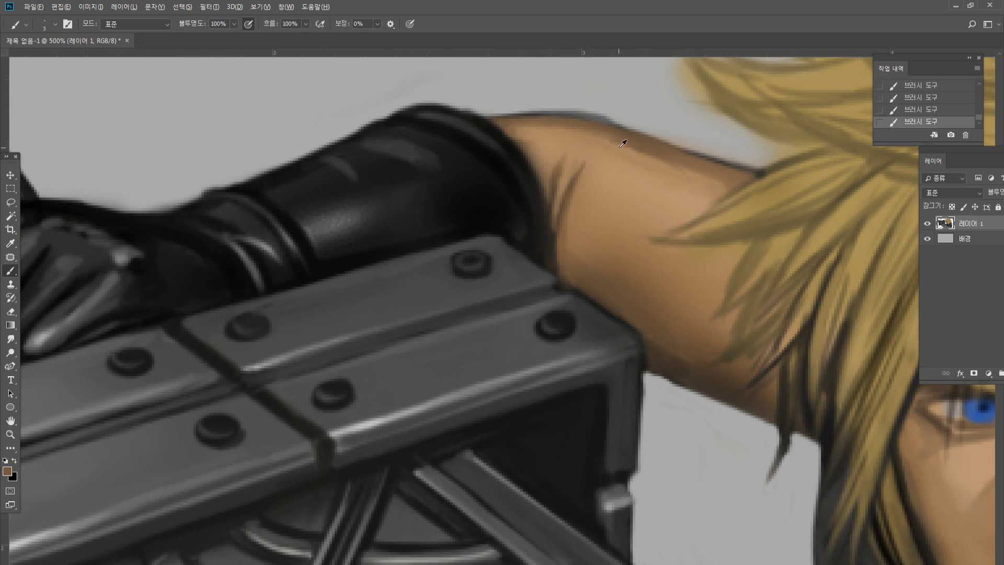
alt+click(601, 137)
drag(624, 142, 662, 157)
Clean up the recess between the disc's inner and outer teeth with sampled dark grey strokes.
double_click(11, 435)
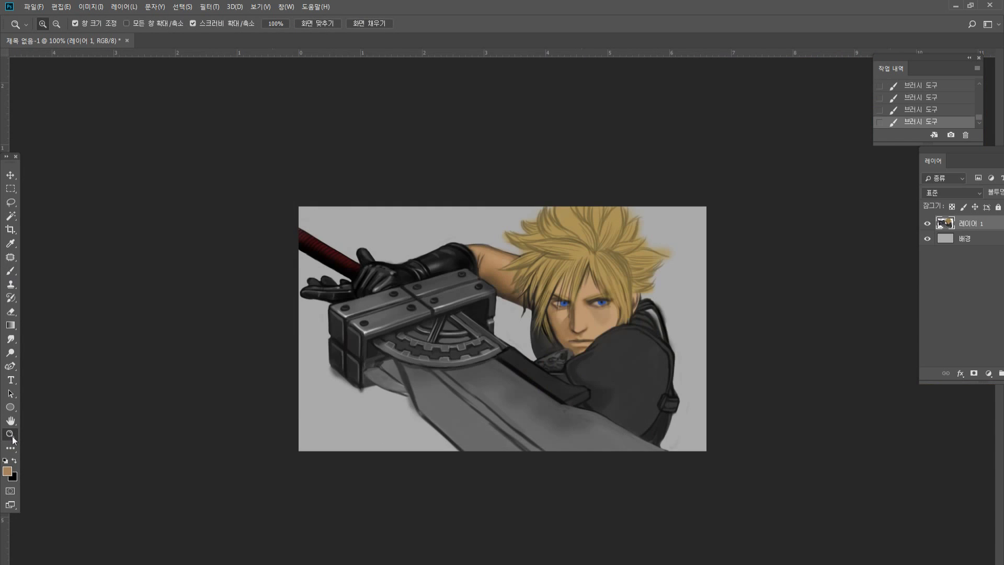
click(431, 316)
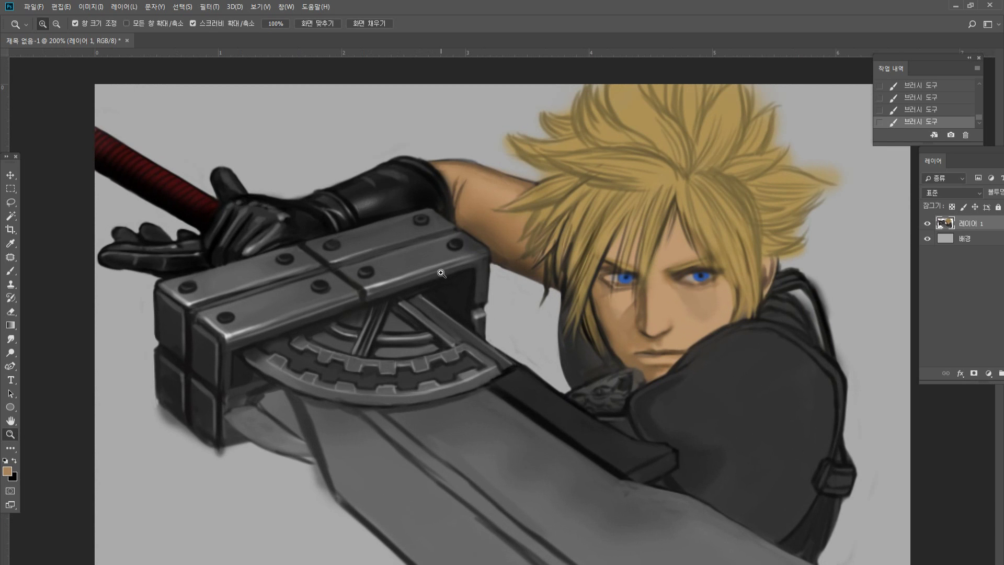
click(359, 416)
click(315, 407)
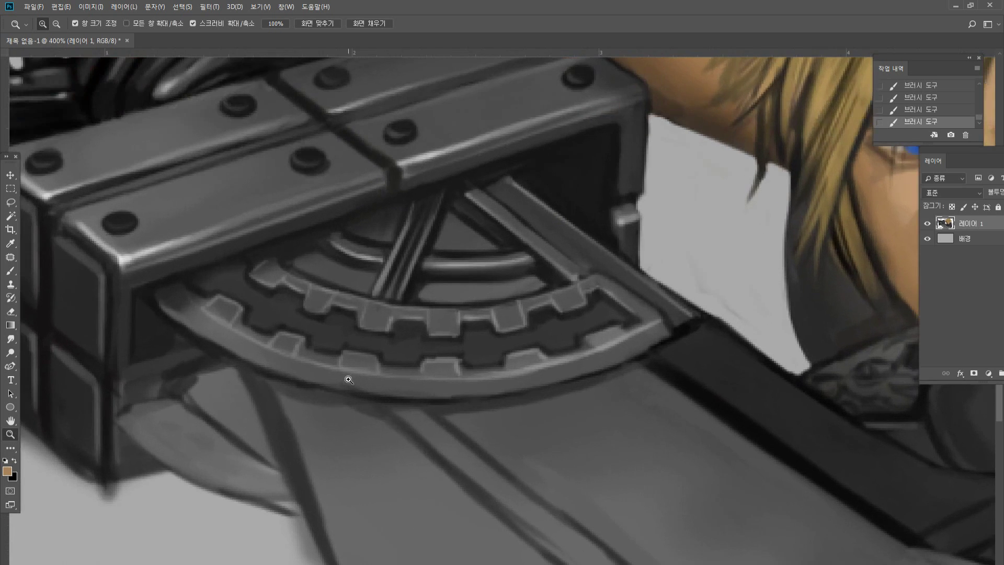
click(349, 379)
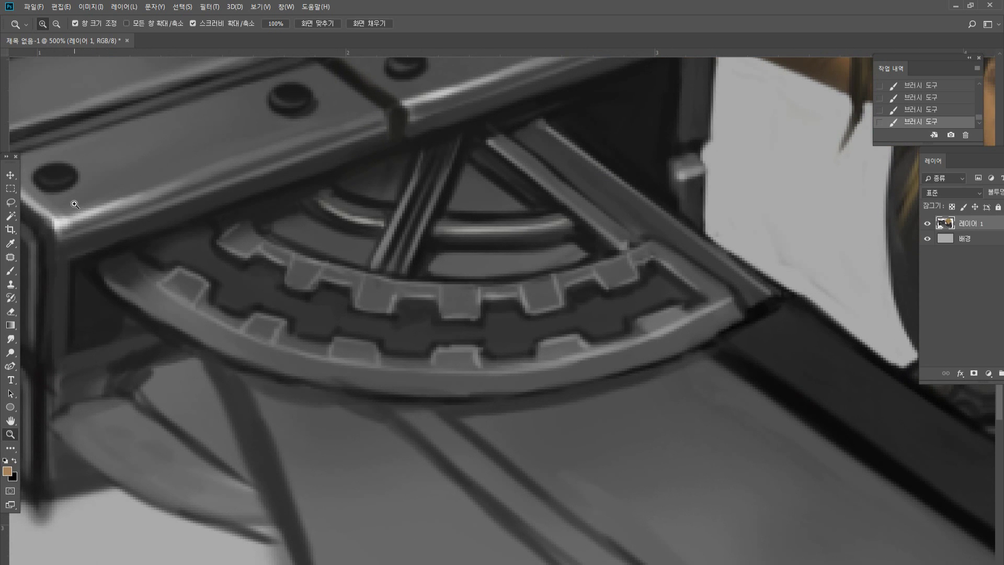
click(10, 270)
alt+click(344, 202)
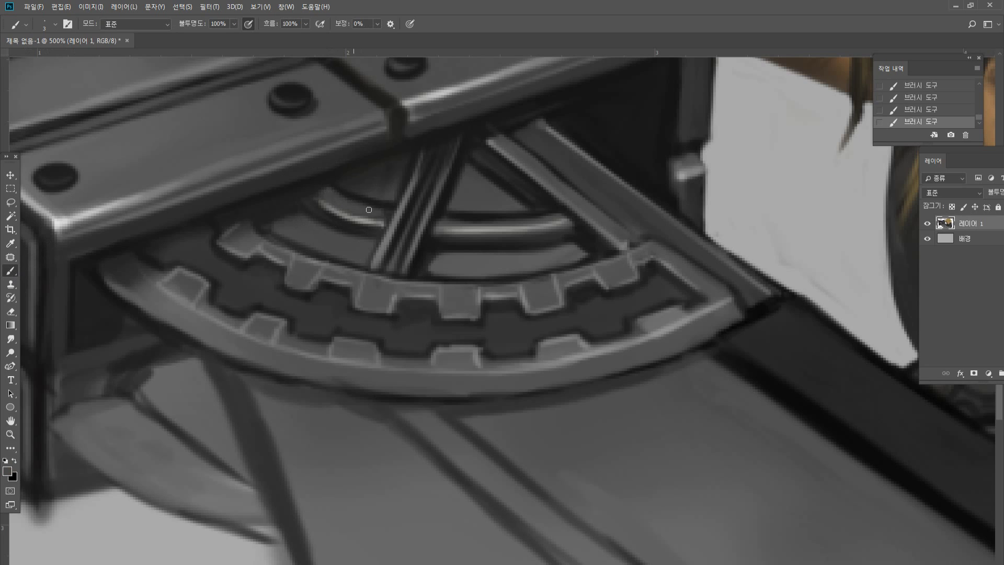
alt+click(452, 332)
drag(462, 346, 475, 348)
alt+click(558, 315)
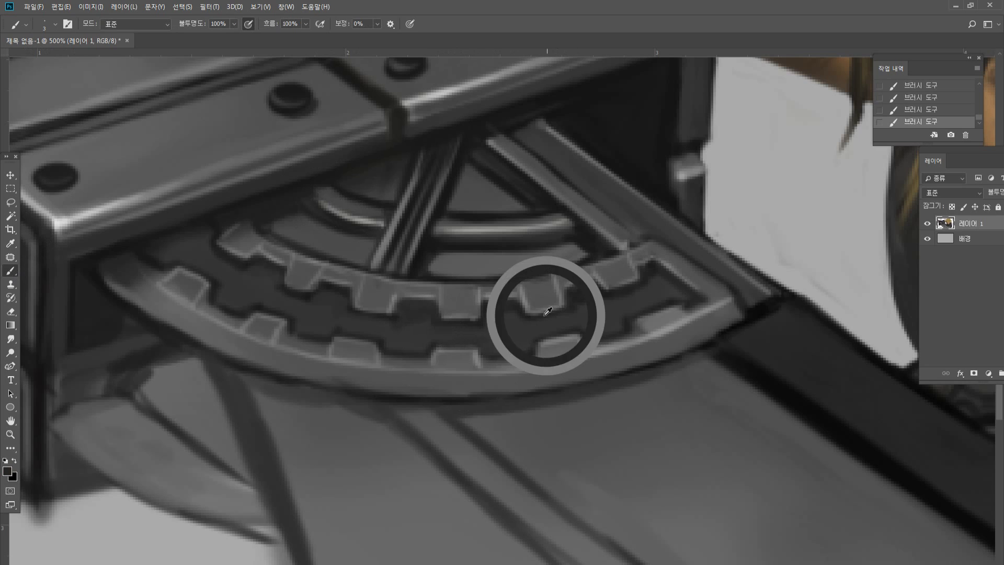
alt+click(681, 287)
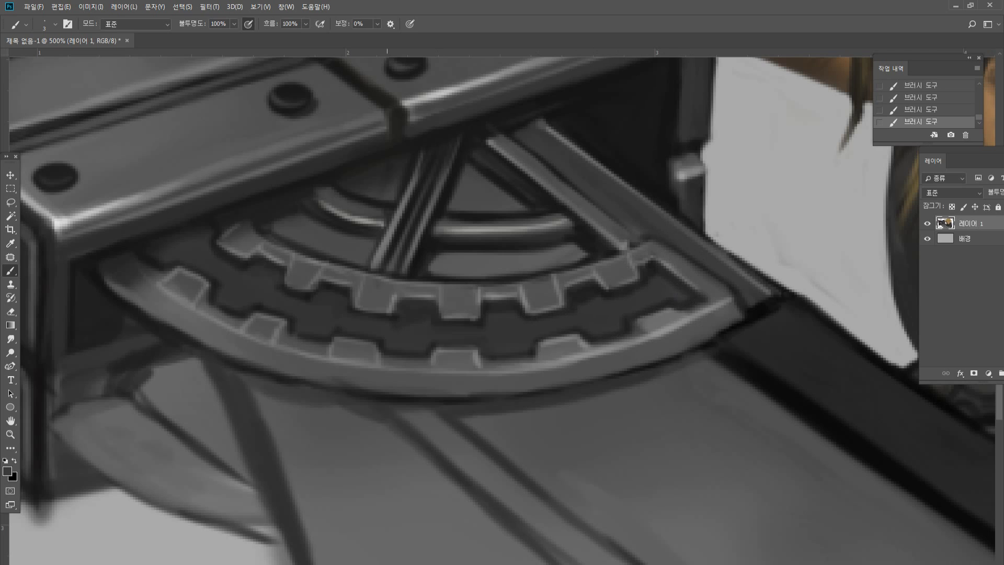
Even out the disc's outer rim with sampled grey and lighten its left part using the Dodge tool at brush size 20.
alt+click(357, 377)
drag(293, 378, 356, 387)
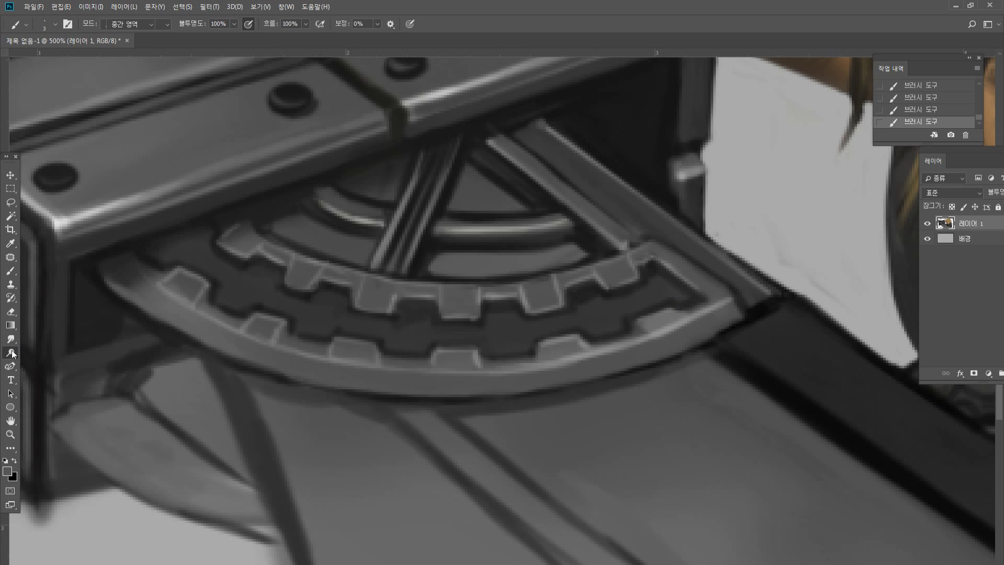
key(o)
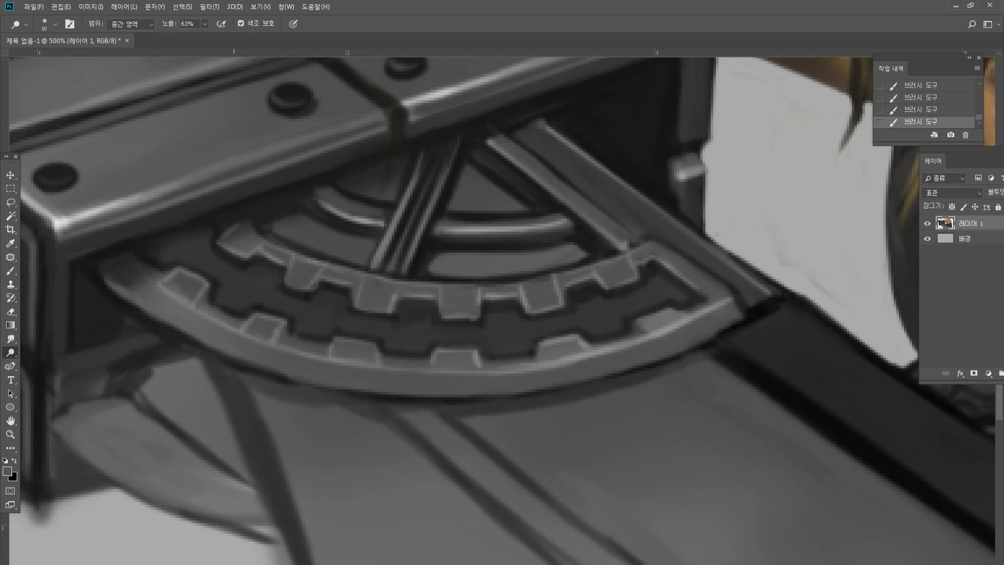
key(bracketright)
mouse_move(189, 323)
mouse_down()
mouse_move(242, 352)
mouse_move(298, 362)
mouse_up()
mouse_move(213, 341)
mouse_down()
mouse_move(392, 369)
mouse_move(499, 369)
mouse_up()
key(ctrl+z)
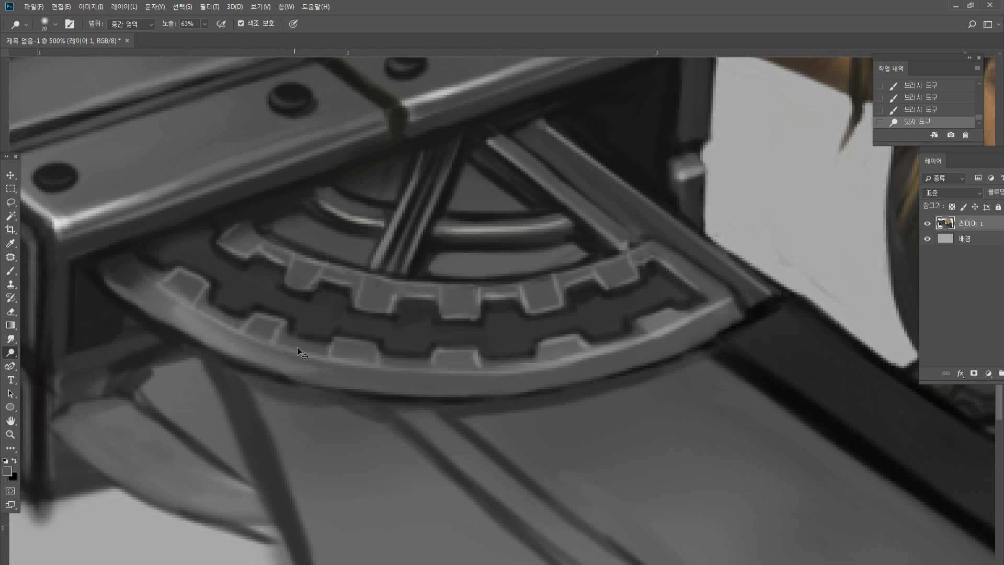
Lighten the middle and right parts of the disc's outer rim with the Dodge tool.
drag(281, 357, 484, 384)
drag(393, 387, 476, 386)
key(ctrl+z)
drag(304, 368, 482, 384)
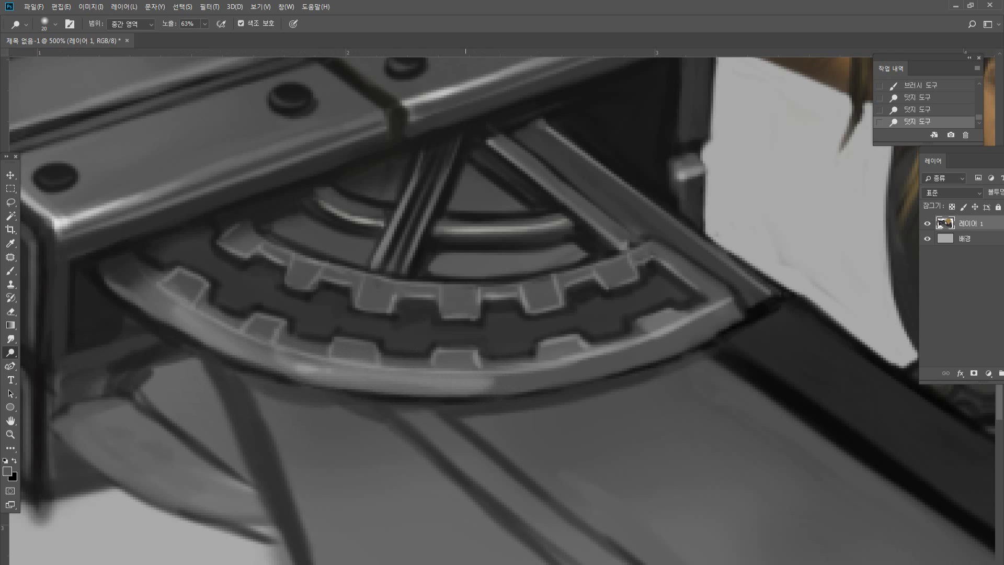
mouse_move(381, 384)
mouse_down()
mouse_move(496, 381)
mouse_move(605, 369)
mouse_up()
mouse_move(550, 367)
mouse_down()
mouse_move(619, 362)
mouse_move(707, 317)
mouse_up()
drag(677, 334, 707, 318)
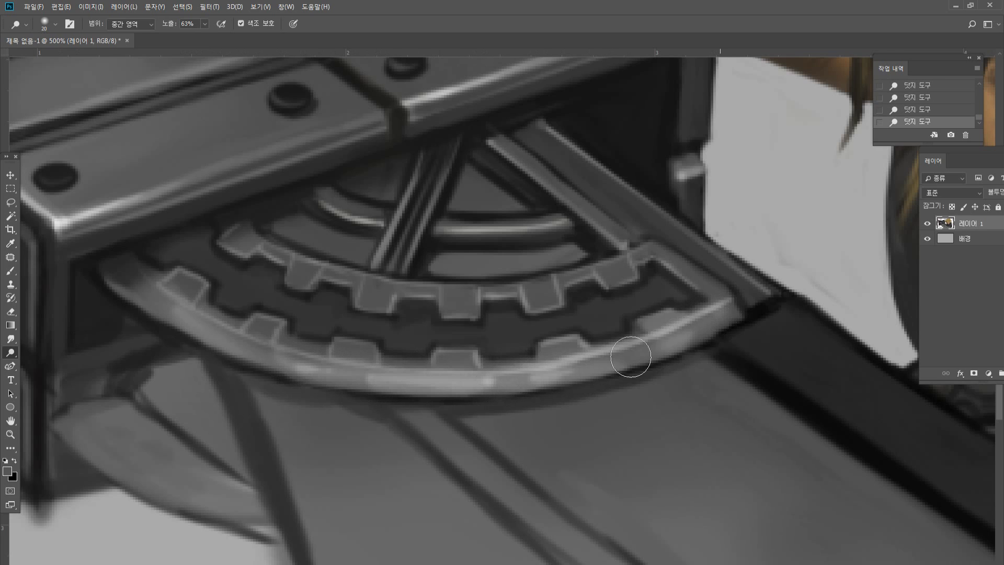
Brighten the right end of the disc's outer rim further with additional Dodge strokes.
drag(630, 357, 623, 360)
mouse_move(725, 318)
mouse_down()
mouse_move(545, 383)
mouse_move(460, 385)
mouse_up()
key([)
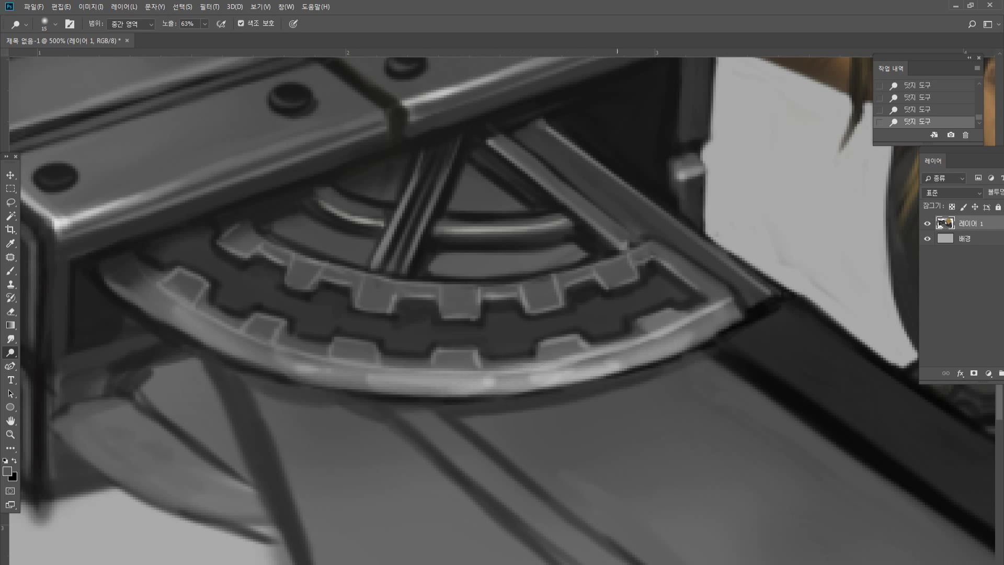
key(])
mouse_move(578, 365)
mouse_down()
mouse_move(660, 339)
mouse_move(725, 300)
mouse_up()
mouse_move(671, 339)
mouse_down()
mouse_move(734, 302)
mouse_move(692, 340)
mouse_move(614, 367)
mouse_move(733, 311)
mouse_move(706, 329)
mouse_up()
Smooth the rim's bright right half and middle transition with light and medium grey brush strokes.
click(13, 275)
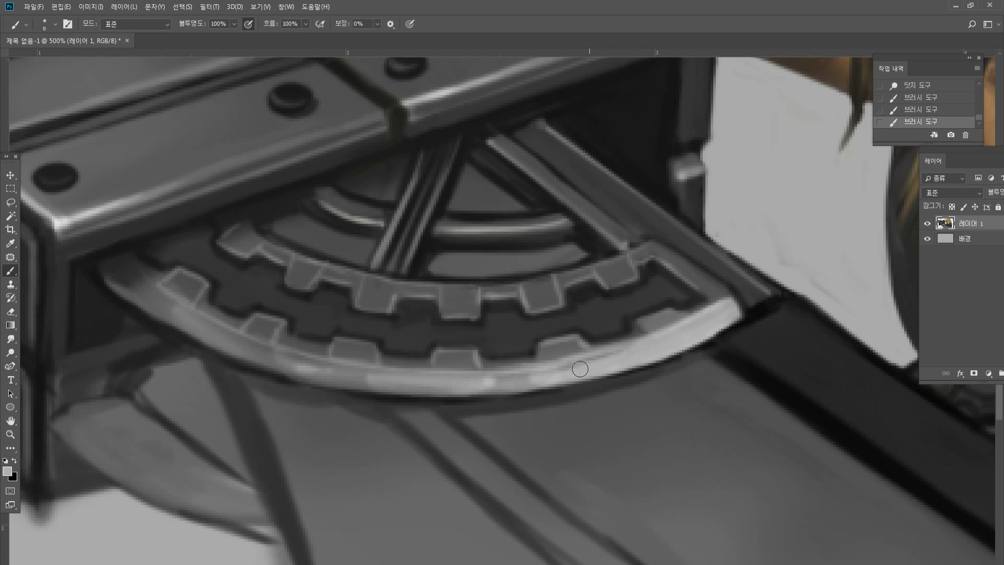
mouse_move(580, 369)
mouse_down()
mouse_move(484, 386)
mouse_move(397, 381)
mouse_move(539, 387)
mouse_move(607, 372)
mouse_move(623, 351)
mouse_up()
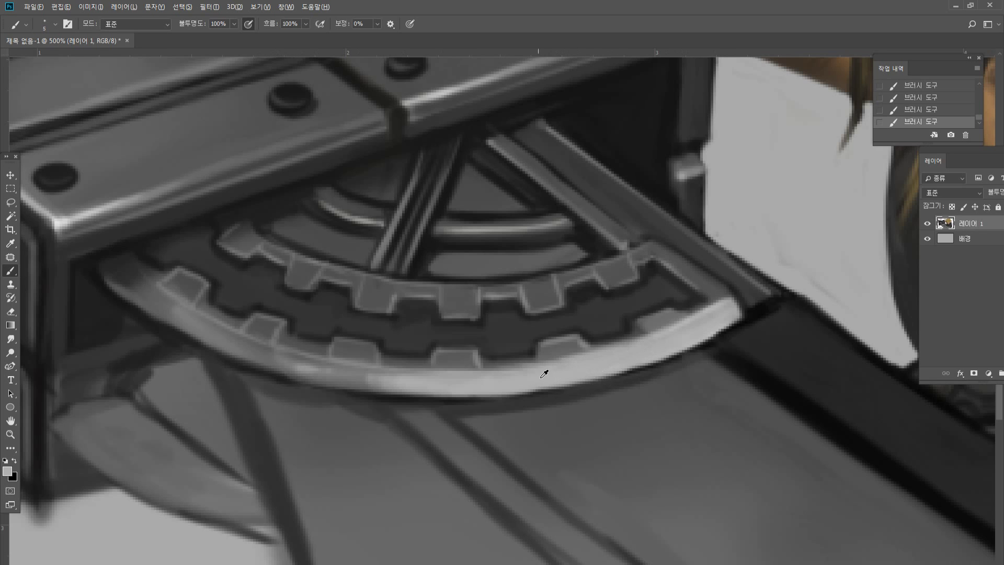
mouse_move(543, 373)
mouse_down()
mouse_move(573, 382)
mouse_move(647, 354)
mouse_up()
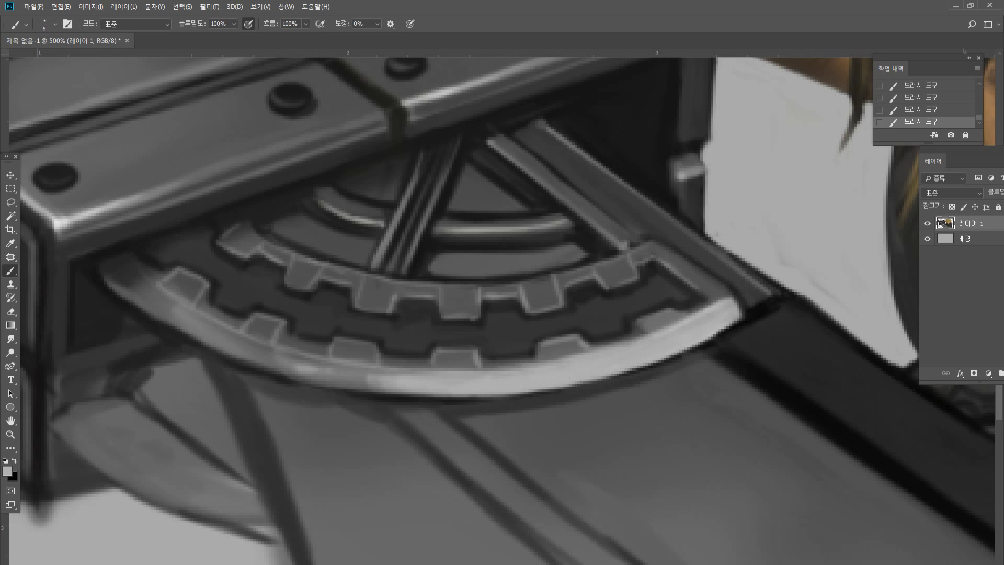
alt+click(308, 365)
drag(310, 370, 412, 381)
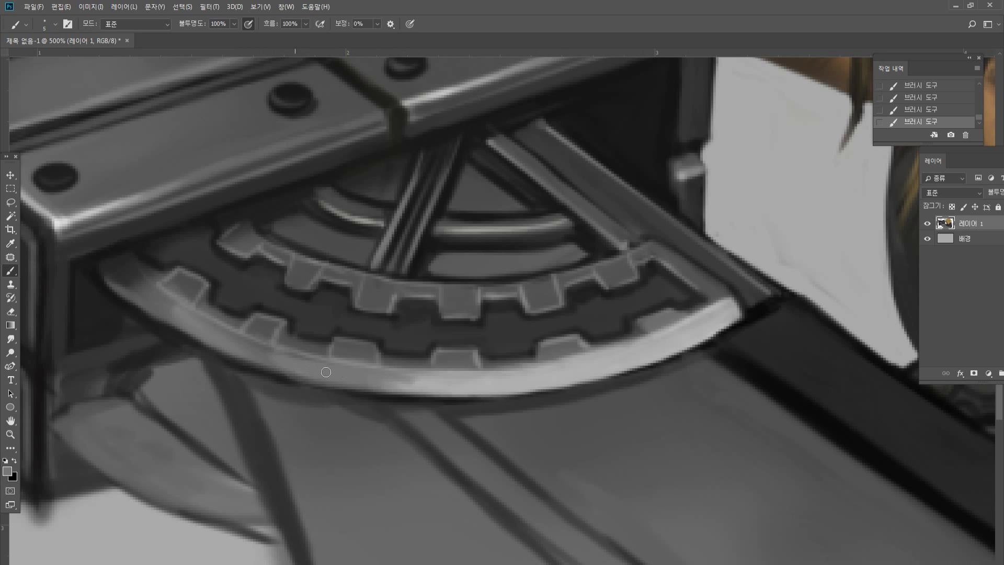
Repaint the upper-left end of the disc's outer rim with sampled darker greys.
alt+click(272, 375)
alt+click(131, 274)
drag(138, 289, 184, 315)
mouse_move(137, 294)
mouse_down()
mouse_move(211, 329)
mouse_move(187, 310)
mouse_up()
alt+click(135, 277)
drag(139, 280, 239, 346)
Blend the rim's lower-left section into the brighter middle with sampled greys and sample the dark tone beside its tip.
alt+click(185, 309)
alt+click(187, 316)
drag(197, 333, 285, 361)
alt+click(227, 334)
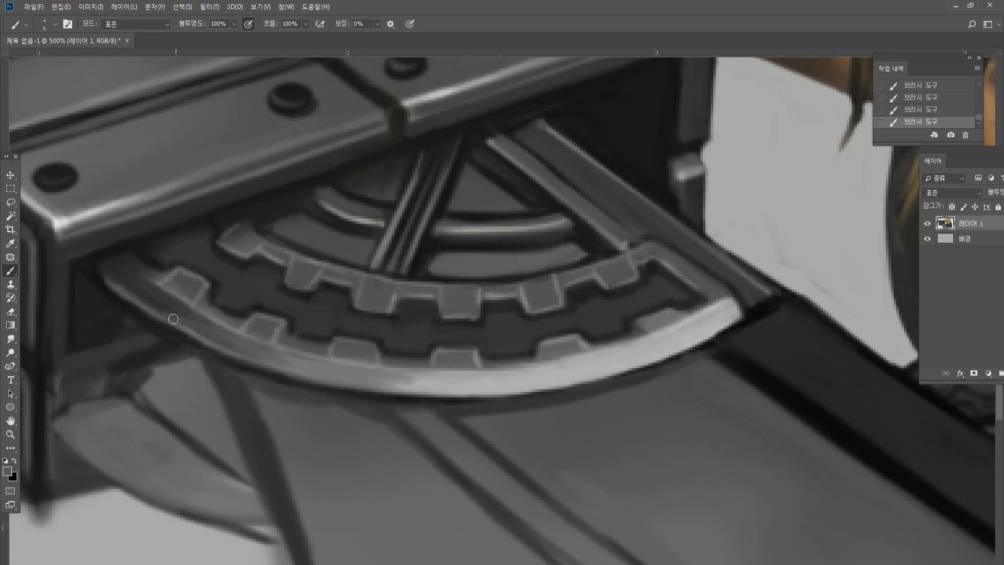
drag(173, 319, 225, 344)
mouse_move(161, 306)
mouse_down()
mouse_move(232, 350)
mouse_move(185, 320)
mouse_move(211, 333)
mouse_up()
alt+click(154, 293)
alt+click(90, 272)
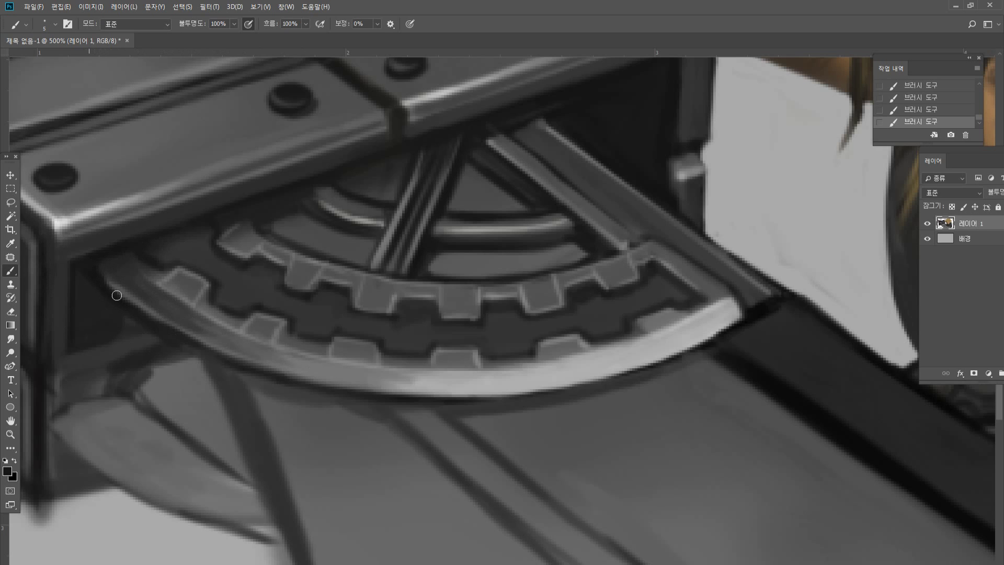
Strengthen the corner highlights on the guard's two upper end blocks using a sampled light grey.
click(9, 434)
double_click(10, 435)
click(302, 329)
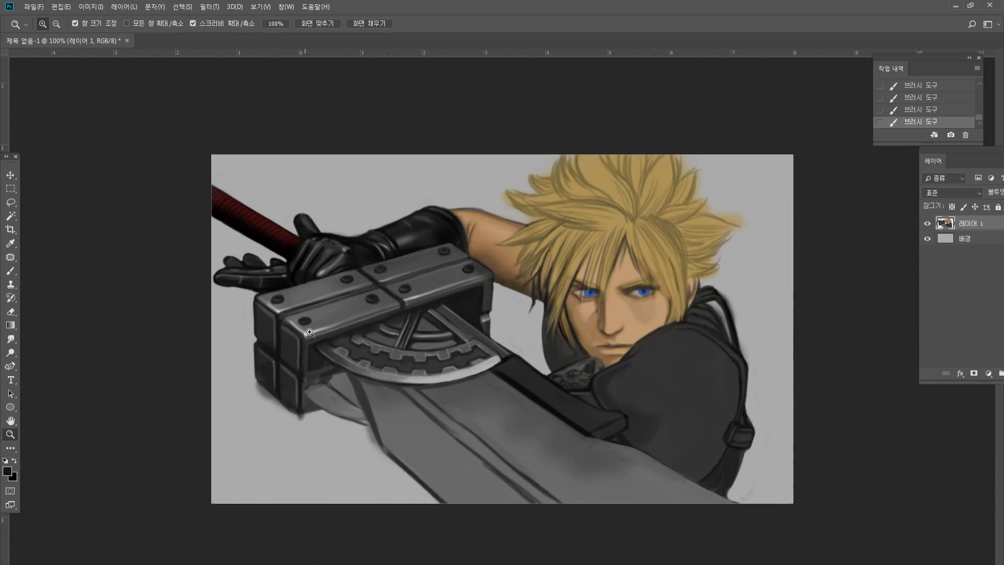
click(147, 369)
click(138, 367)
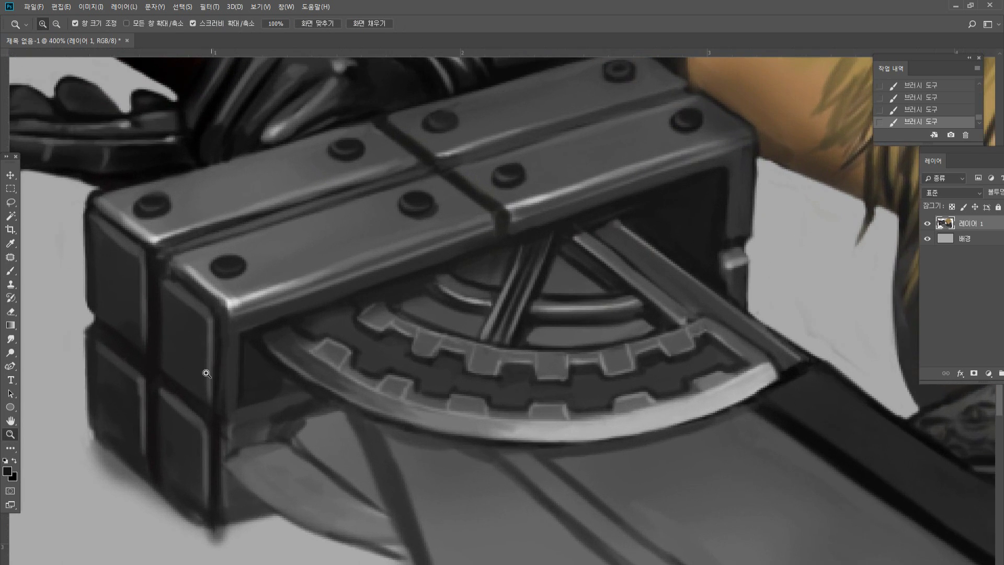
click(257, 407)
click(14, 270)
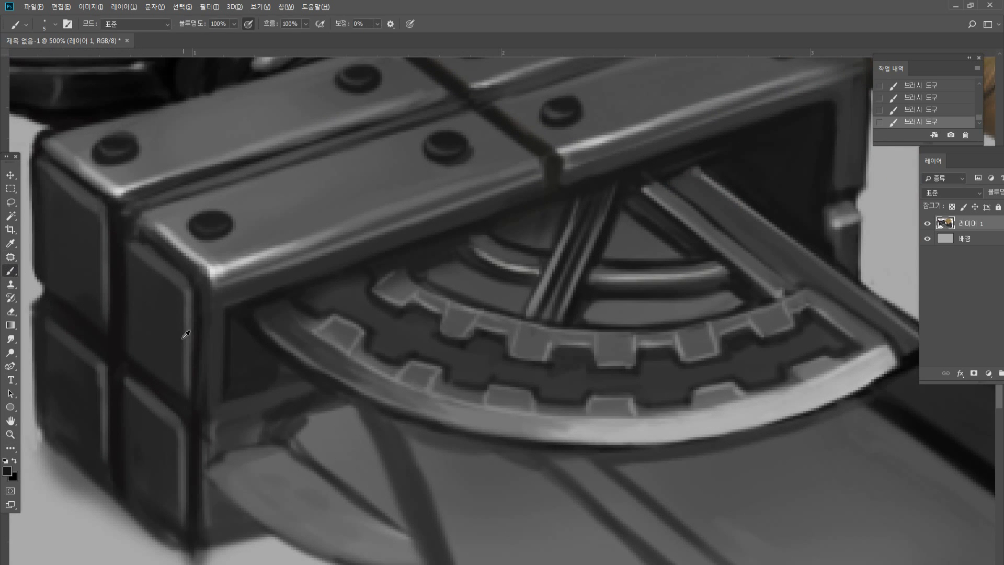
alt+click(228, 266)
drag(184, 282, 189, 302)
drag(105, 220, 102, 211)
Darken the outer left edge of the guard's end blocks with sampled dark tones.
alt+click(60, 178)
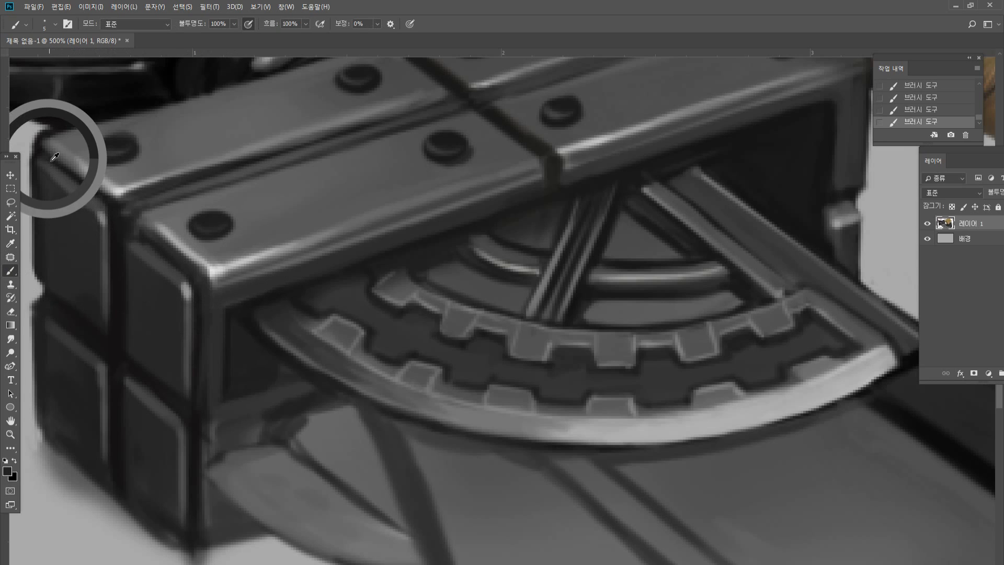
alt+click(113, 210)
mouse_move(51, 167)
mouse_down()
mouse_move(108, 206)
mouse_move(55, 163)
mouse_up()
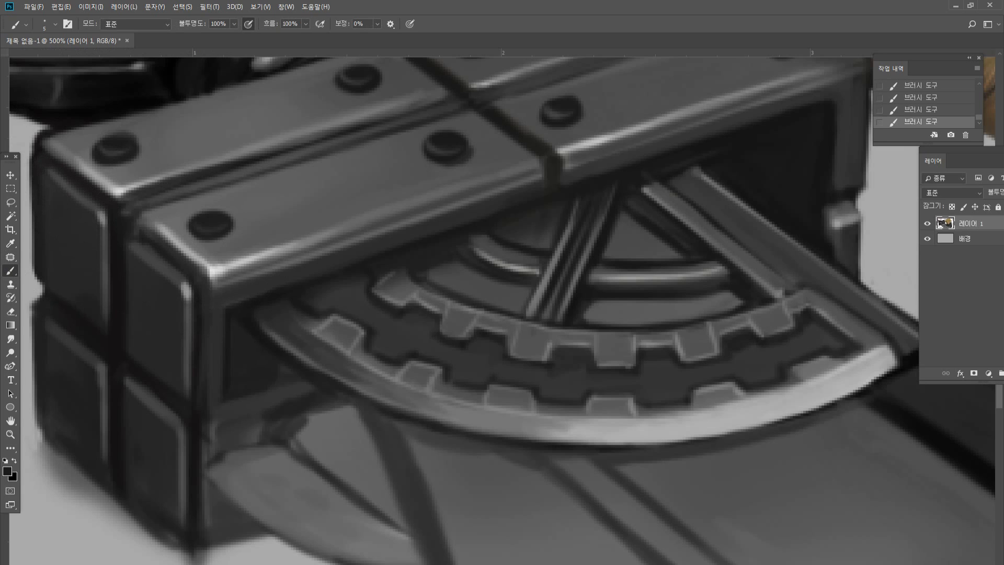
mouse_move(41, 284)
mouse_down()
mouse_move(56, 299)
mouse_move(43, 288)
mouse_up()
alt+click(193, 290)
alt+click(191, 518)
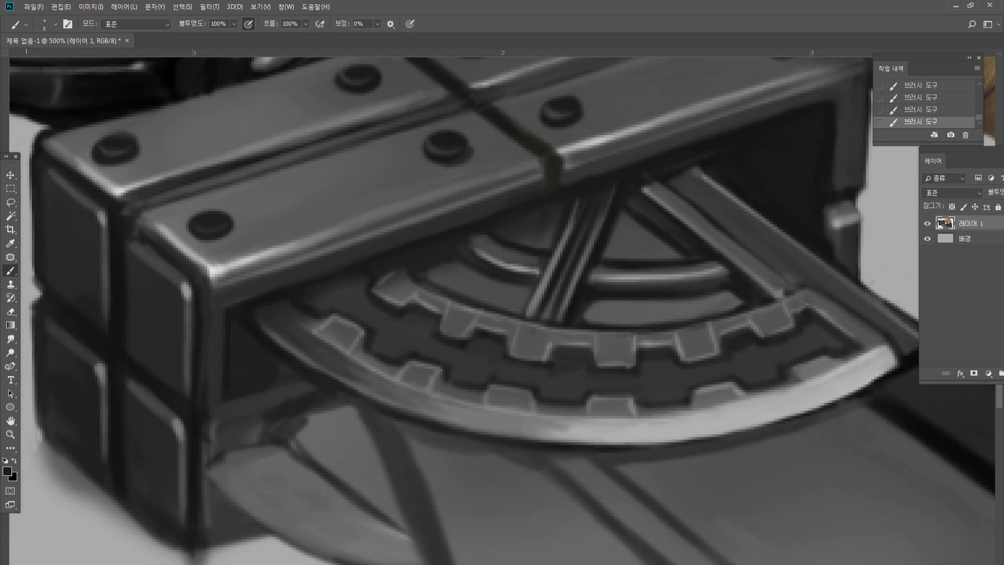
Erase the stray dark paint along the guard's left outline down to its lower-left corner.
click(10, 311)
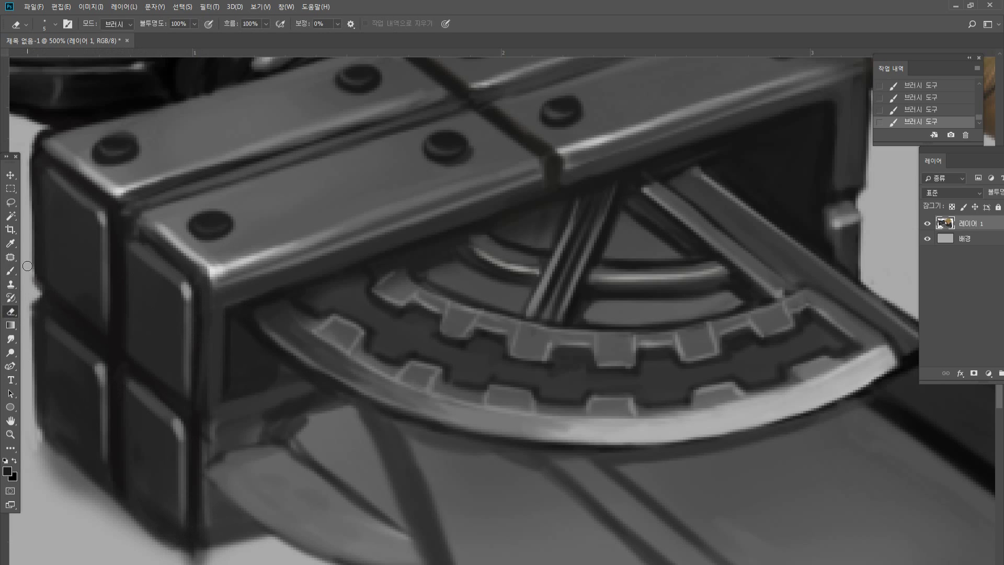
drag(28, 265, 31, 281)
drag(28, 261, 31, 281)
drag(30, 259, 37, 396)
drag(33, 317, 35, 423)
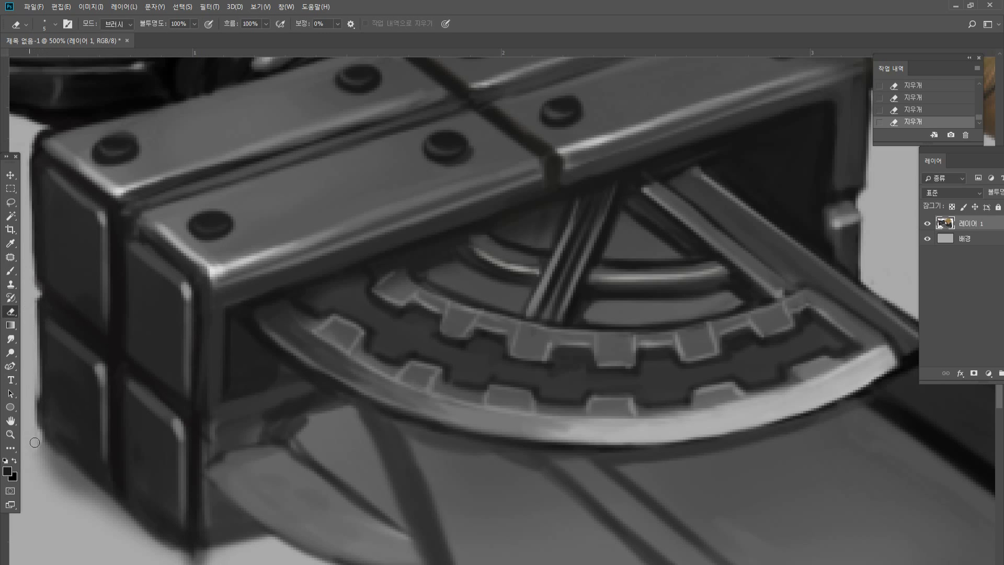
drag(36, 345, 37, 444)
drag(37, 326, 38, 455)
mouse_move(41, 387)
mouse_down()
mouse_move(45, 458)
mouse_move(58, 465)
mouse_up()
mouse_move(42, 428)
mouse_down()
mouse_move(62, 467)
mouse_move(55, 449)
mouse_move(32, 451)
mouse_up()
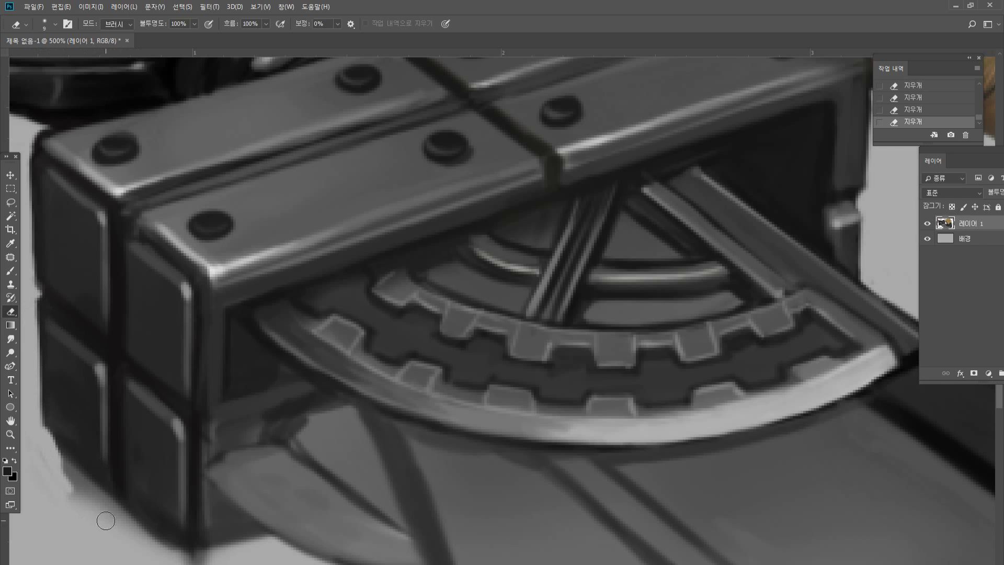
Erase the soft smudges beneath the guard's end blocks to give the slanted bottom outline a crisp edge.
mouse_move(93, 511)
mouse_down()
mouse_move(69, 478)
mouse_move(103, 511)
mouse_up()
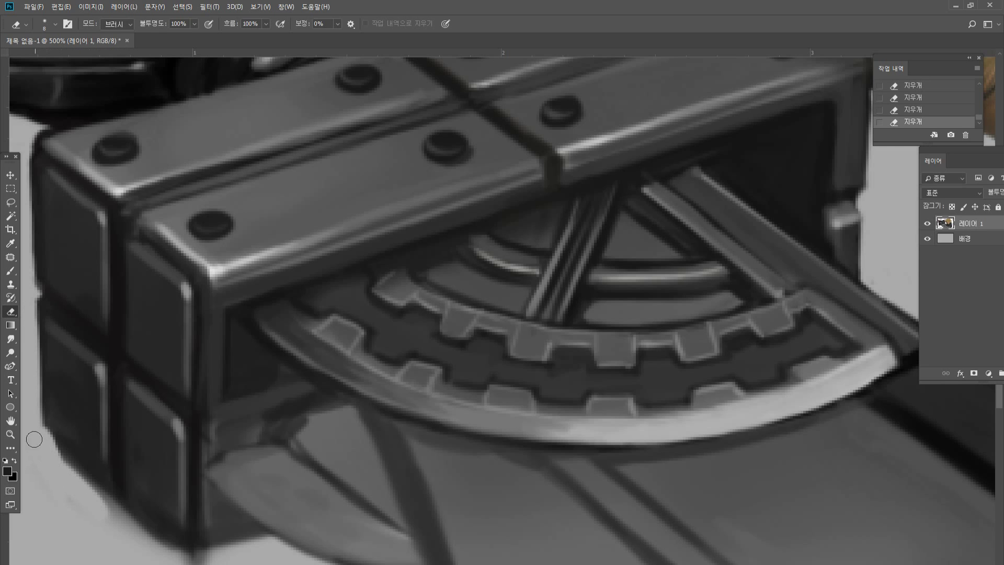
mouse_move(60, 455)
mouse_down()
mouse_move(136, 533)
mouse_move(117, 510)
mouse_move(117, 522)
mouse_move(190, 564)
mouse_up()
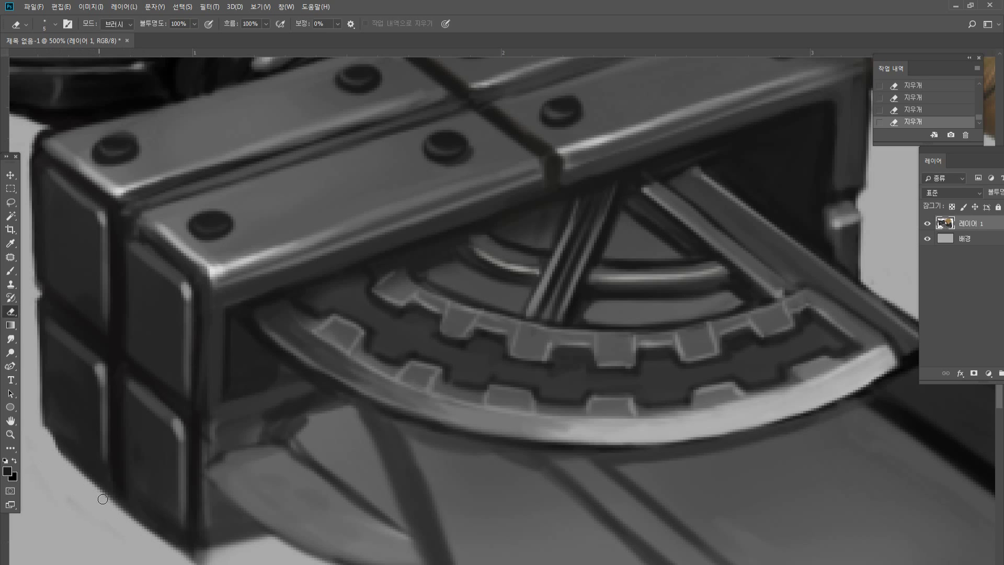
mouse_move(102, 499)
mouse_down()
mouse_move(116, 496)
mouse_move(119, 516)
mouse_up()
mouse_move(188, 562)
mouse_down()
mouse_move(265, 537)
mouse_move(193, 558)
mouse_up()
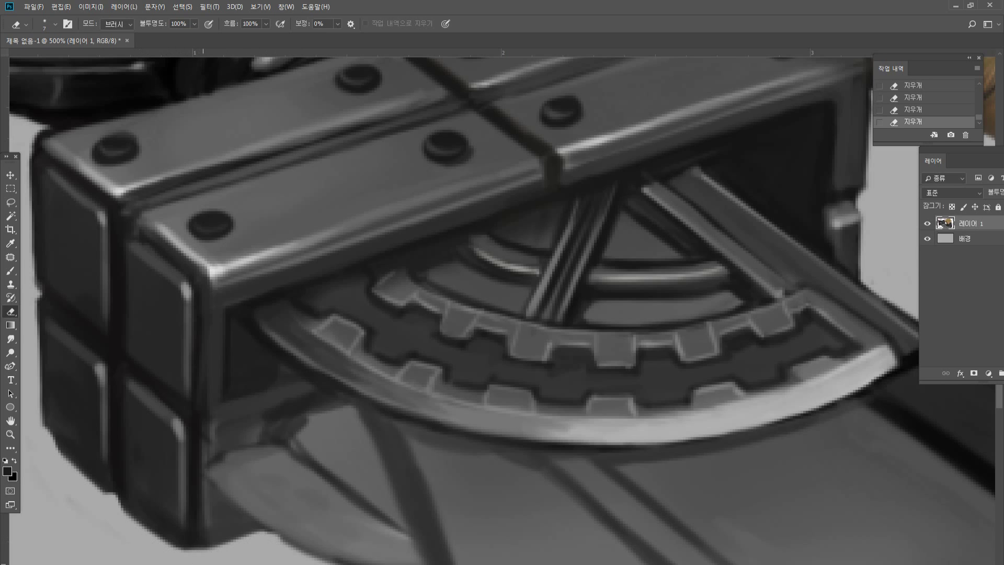
Refine the right end edges of the guard's front top plate with sampled grey strokes.
double_click(11, 435)
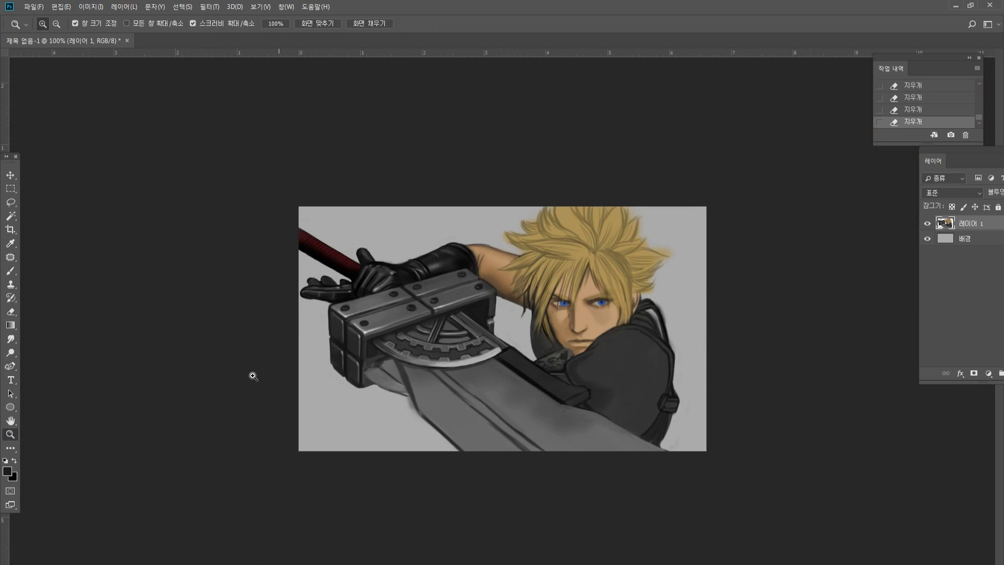
click(381, 367)
click(458, 226)
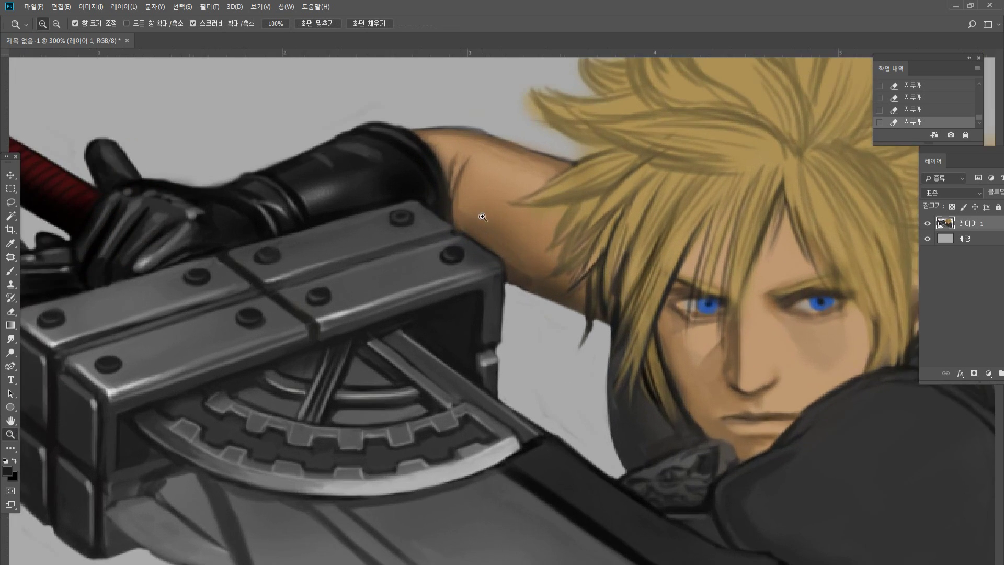
click(457, 229)
click(456, 232)
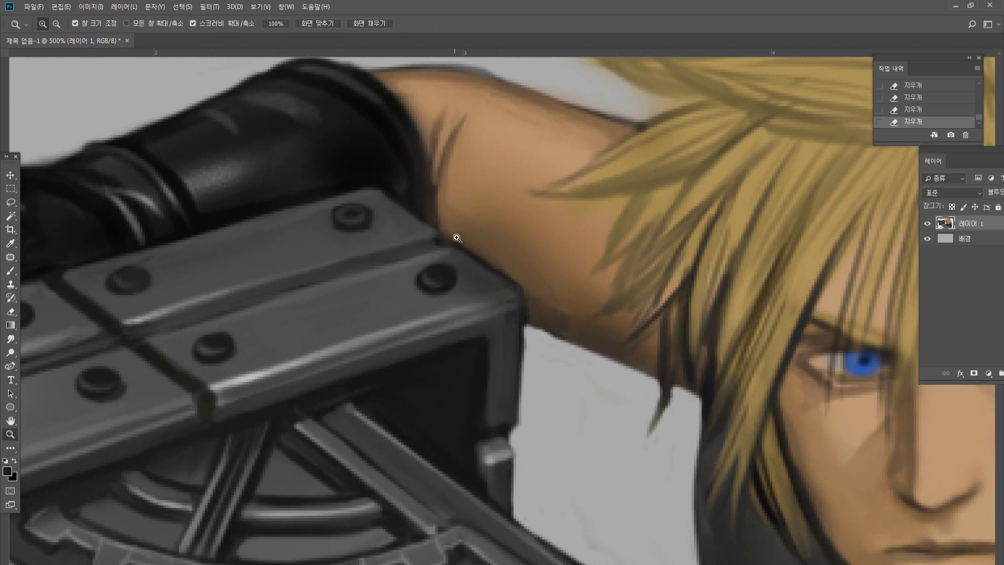
click(10, 270)
alt+click(456, 315)
drag(475, 304, 515, 294)
alt+click(469, 259)
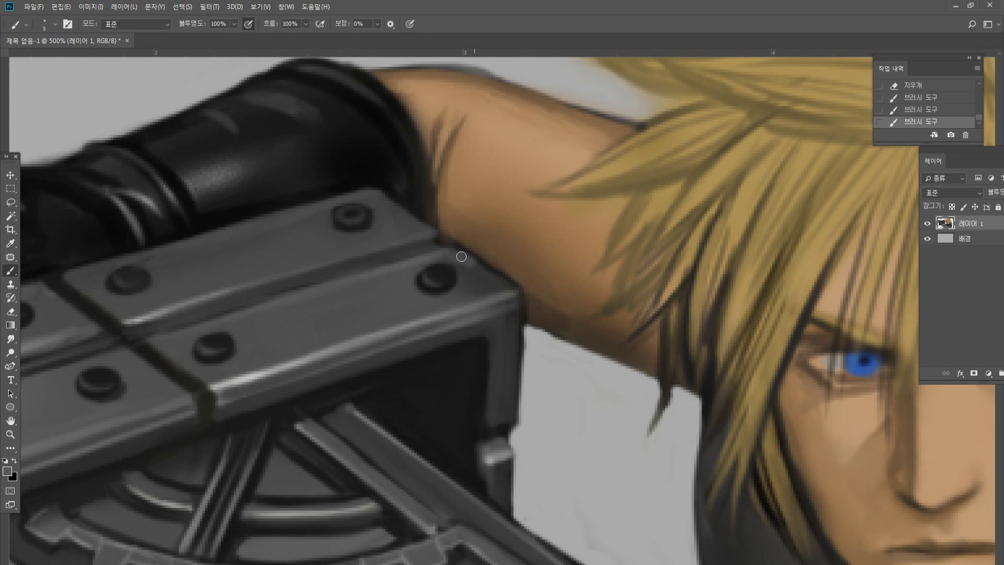
drag(459, 257, 513, 287)
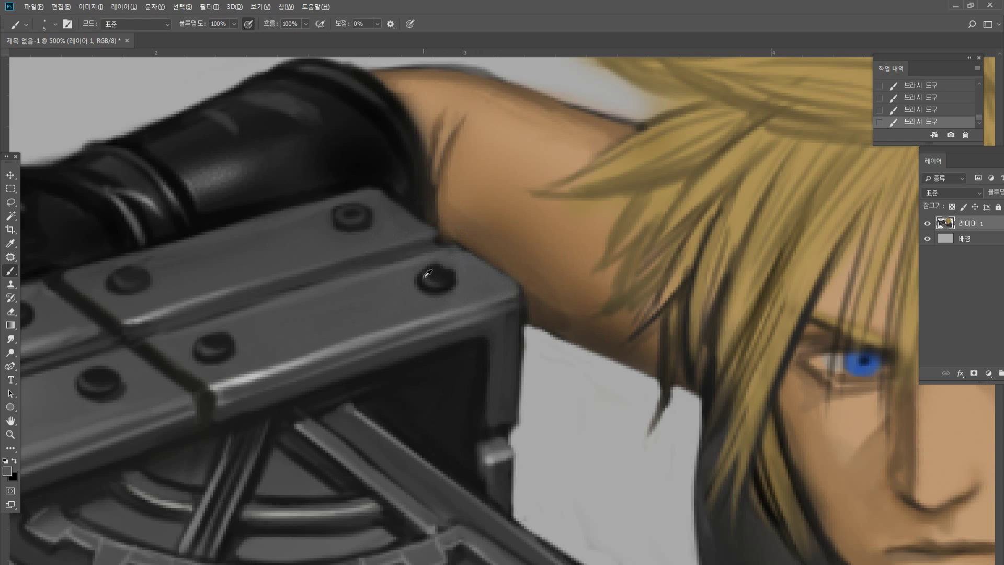
Touch up the rightmost bolt on the front top plate and darken the guard's right inner edge beside the notch.
alt+click(293, 327)
alt+click(437, 278)
drag(432, 274, 443, 279)
alt+click(444, 259)
alt+click(526, 313)
alt+click(505, 330)
alt+click(503, 405)
alt+click(474, 443)
drag(480, 442, 481, 464)
Fill the guard opening beside the disc's left end with dark grey and add a lighter edge to the ledge below.
double_click(10, 434)
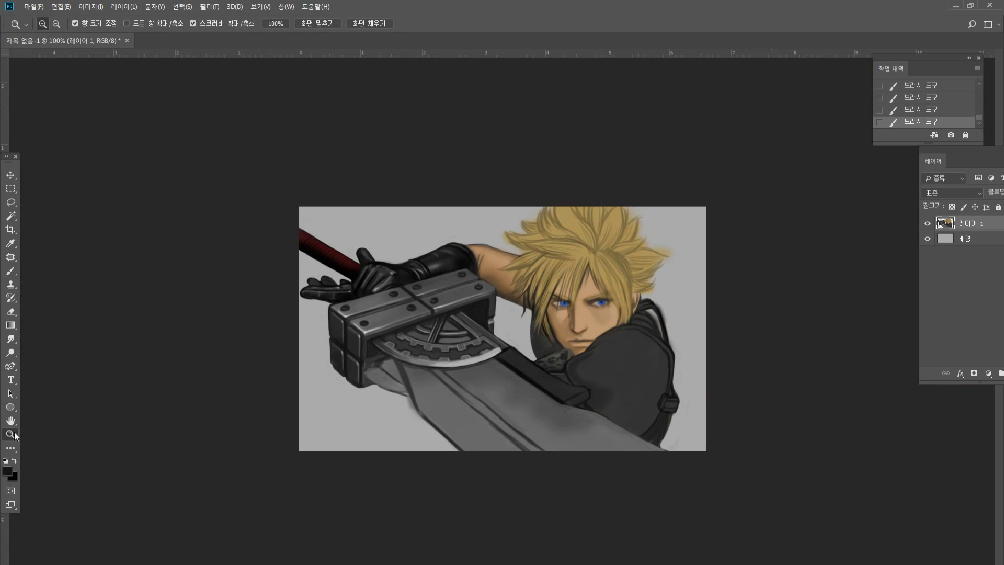
click(322, 379)
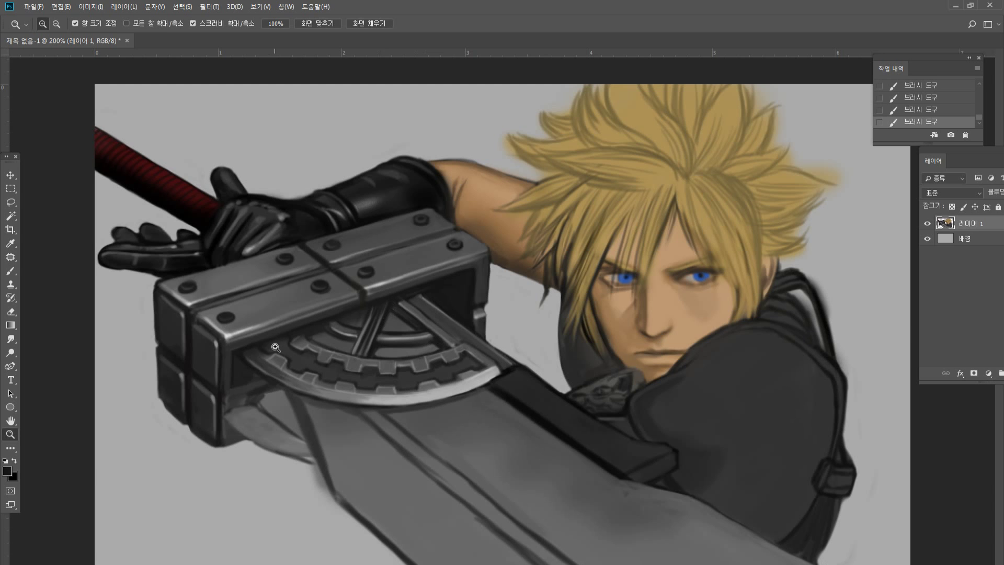
click(198, 369)
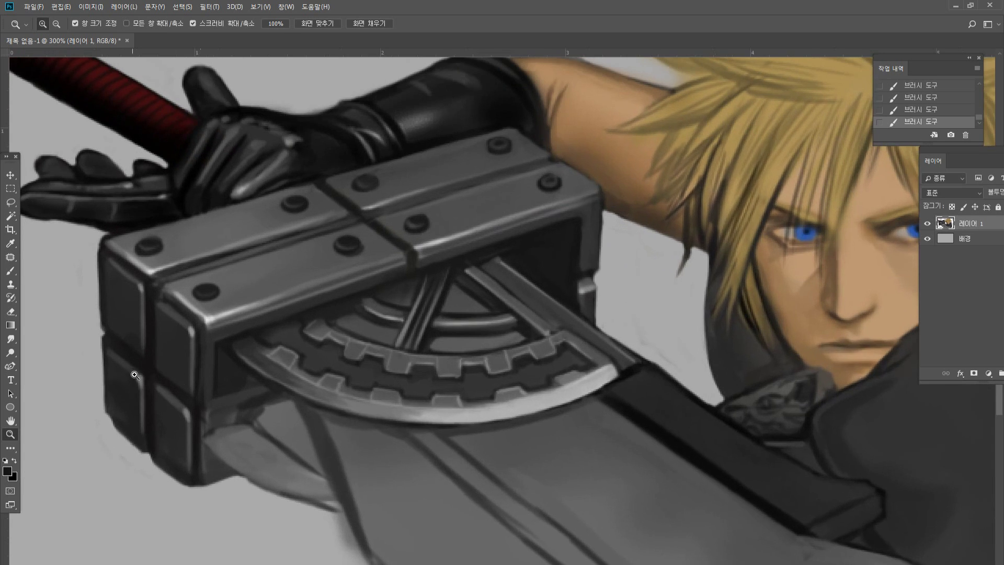
click(135, 375)
click(10, 244)
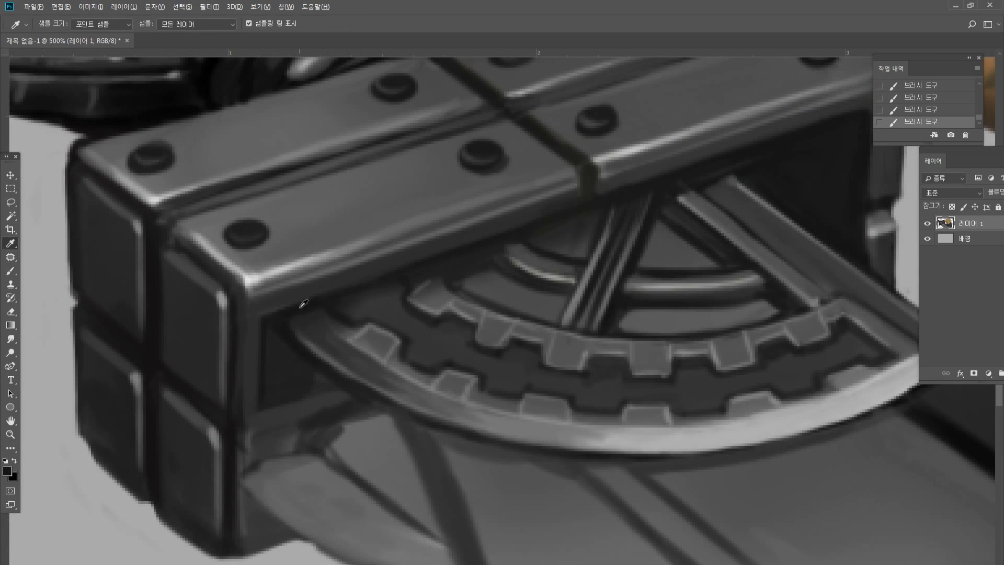
click(278, 319)
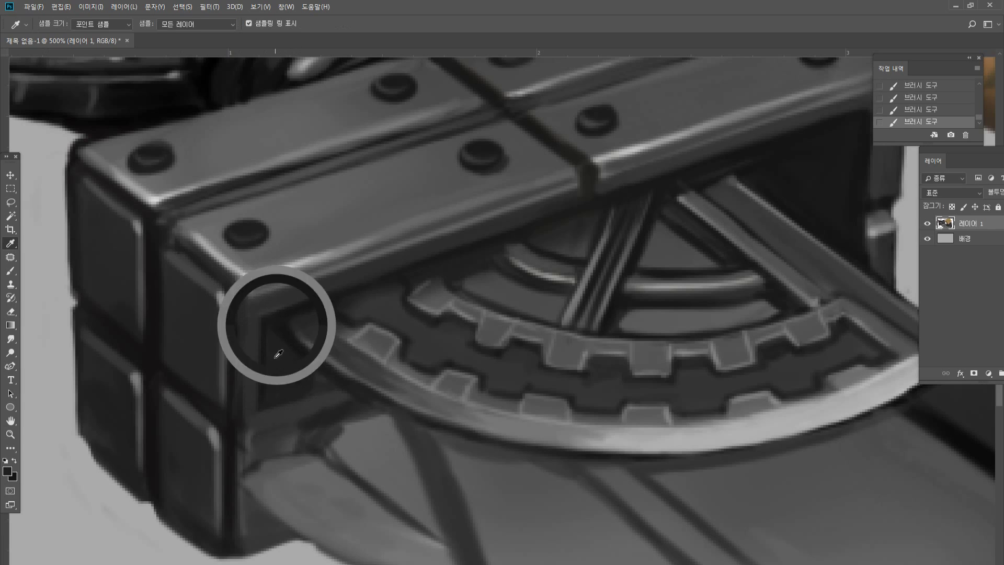
click(11, 271)
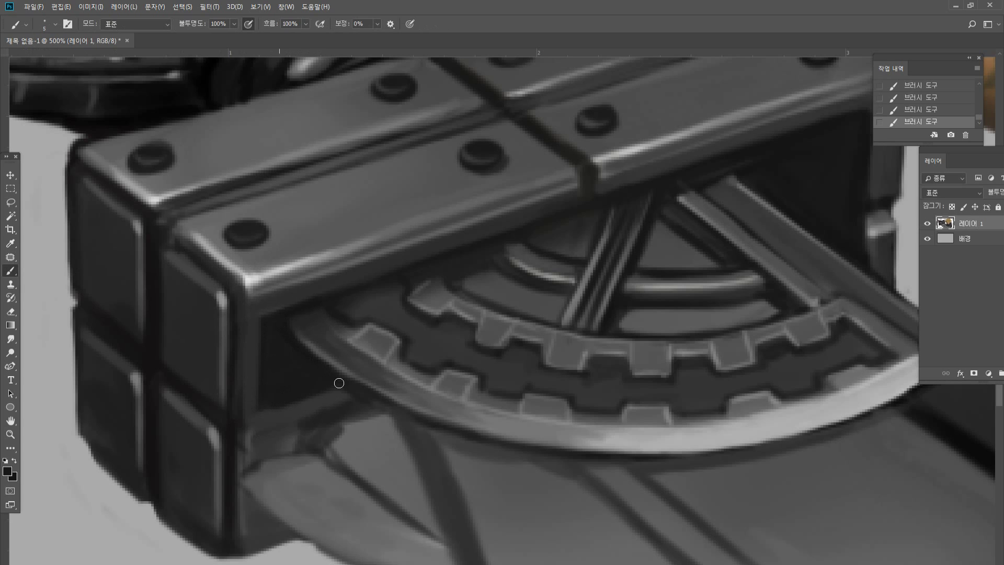
alt+click(386, 353)
mouse_move(273, 409)
mouse_down()
mouse_move(343, 386)
mouse_move(271, 405)
mouse_up()
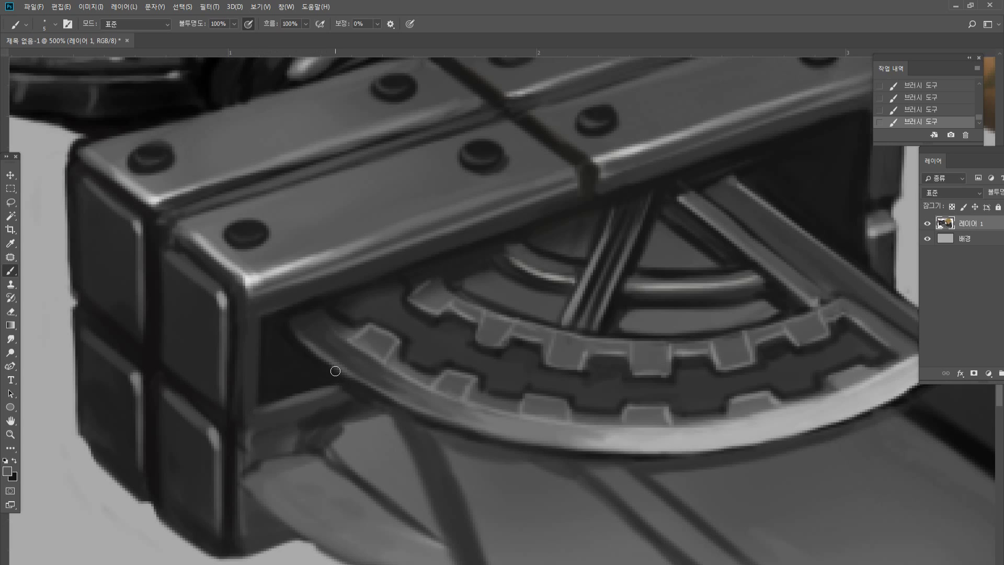
Deepen the shadow under the ledge where the blade meets the guard and fill the adjoining blade corner with sampled grey.
alt+click(302, 356)
alt+click(129, 126)
mouse_move(320, 419)
mouse_down()
mouse_move(342, 411)
mouse_move(308, 450)
mouse_up()
drag(336, 415, 308, 452)
alt+click(345, 429)
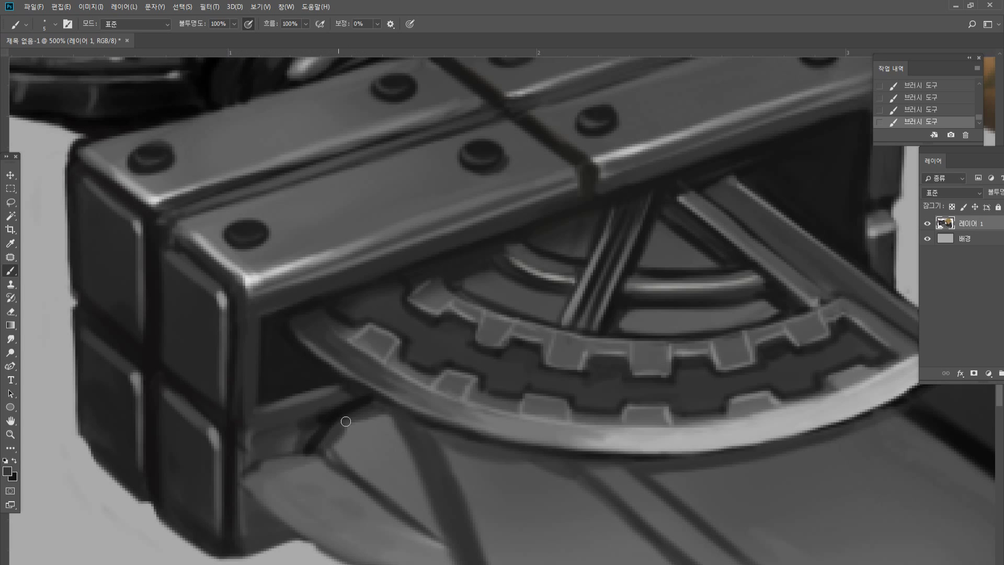
alt+click(347, 441)
mouse_move(350, 438)
mouse_down()
mouse_move(343, 430)
mouse_move(336, 440)
mouse_up()
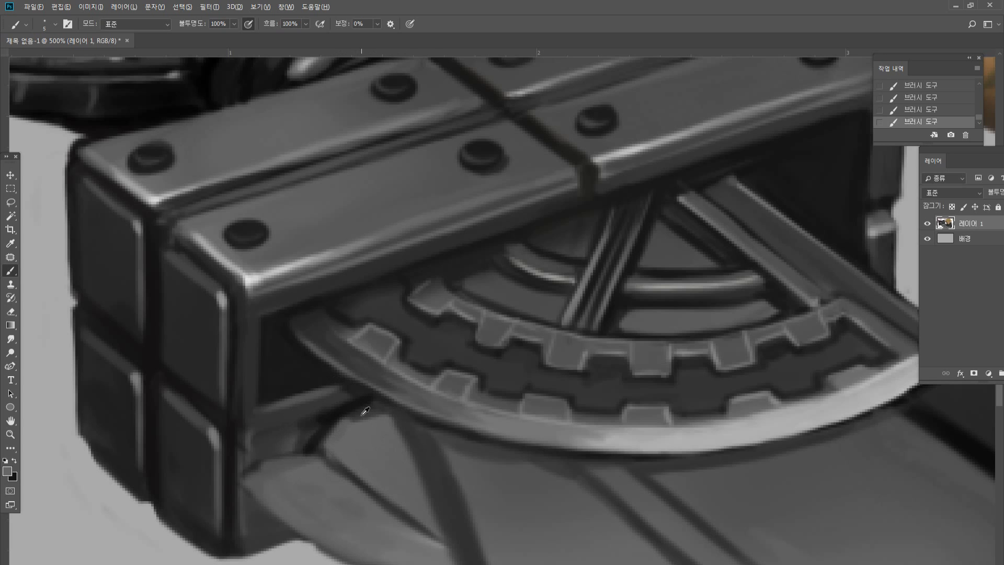
Paint a dark line along the upper edge of the small plate below the disc's left end and fill the plate with sampled grey.
alt+click(342, 408)
drag(348, 417, 420, 476)
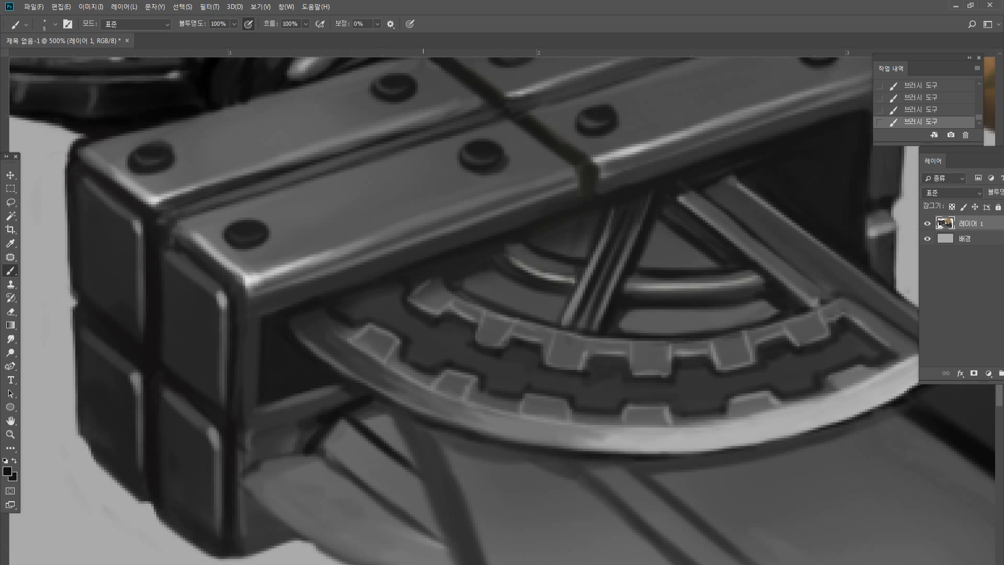
alt+click(370, 415)
mouse_move(369, 423)
mouse_down()
mouse_move(402, 451)
mouse_move(381, 419)
mouse_move(394, 415)
mouse_up()
drag(397, 452, 413, 457)
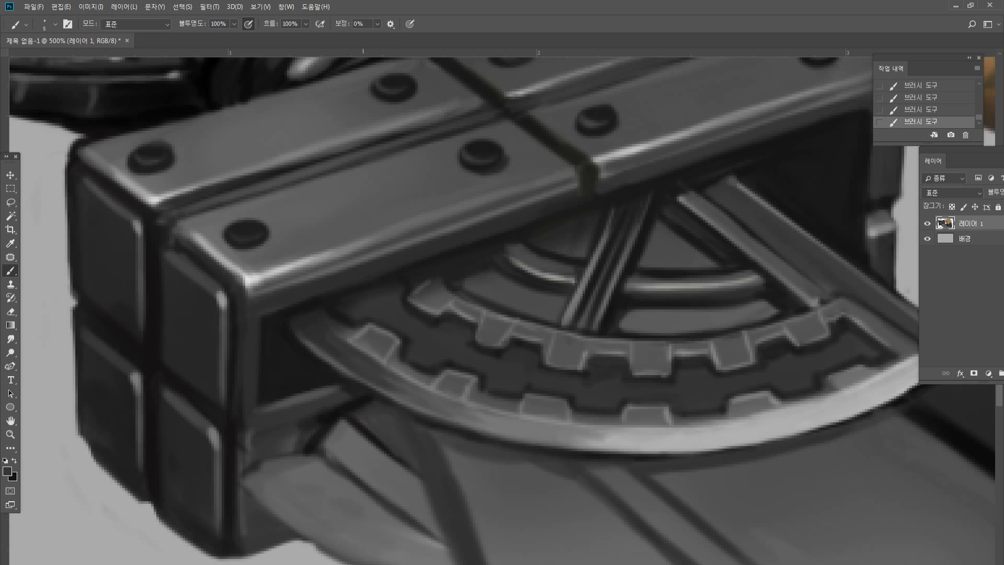
alt+click(355, 427)
mouse_move(346, 426)
mouse_down()
mouse_move(335, 446)
mouse_move(369, 478)
mouse_move(399, 476)
mouse_move(403, 493)
mouse_move(435, 515)
mouse_up()
Add light grey edge highlights and a lighter patch to the small slanted plate below the disc.
alt+click(590, 433)
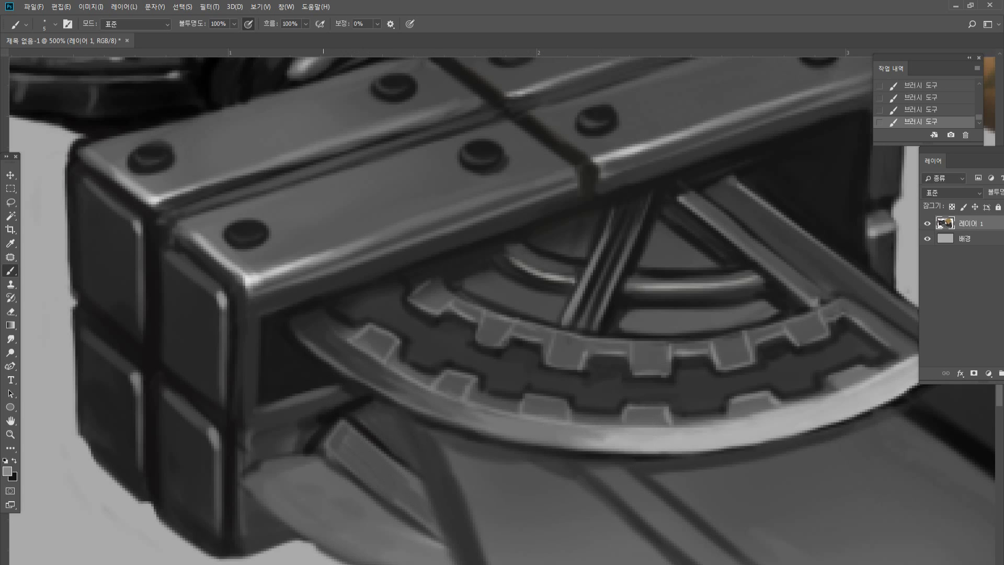
drag(321, 444, 424, 523)
drag(354, 461, 424, 521)
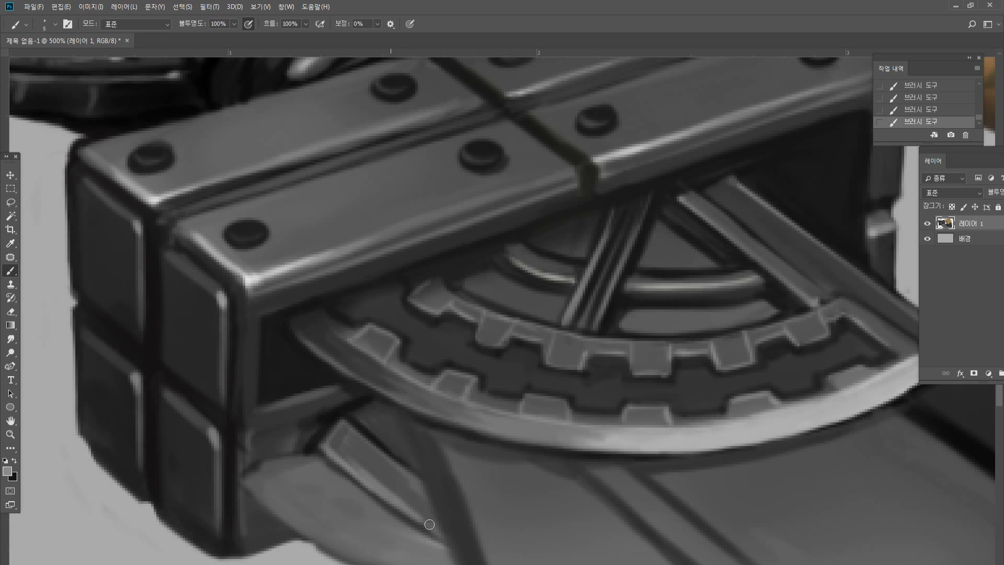
mouse_move(380, 489)
mouse_down()
mouse_move(415, 508)
mouse_move(394, 482)
mouse_move(408, 481)
mouse_move(403, 501)
mouse_move(398, 477)
mouse_up()
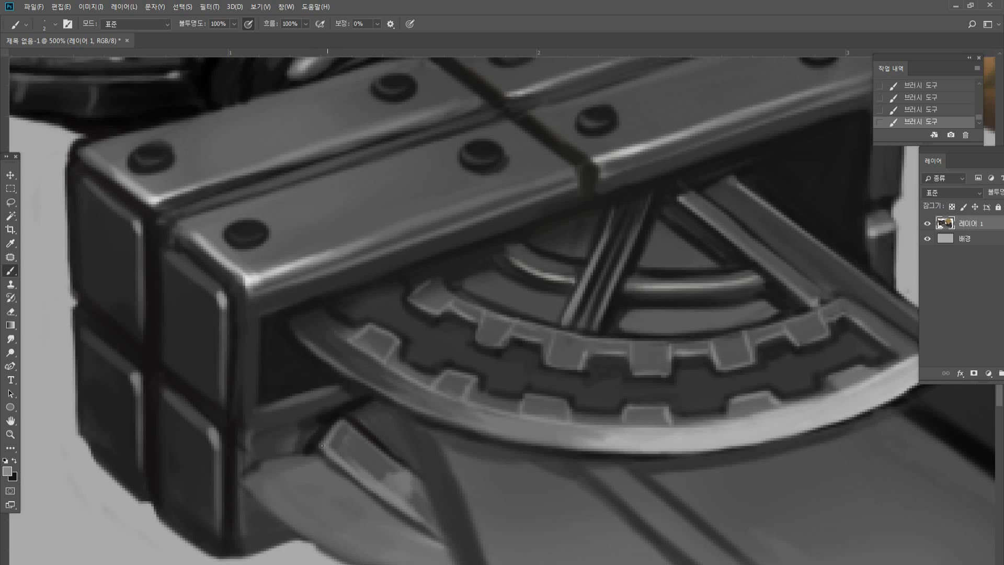
mouse_move(322, 446)
mouse_down()
mouse_move(340, 419)
mouse_move(367, 447)
mouse_up()
Paint a lighter edge beneath the guard's ledge and separate it from the ledge with a dark line.
key(bracketright)
key(bracketright)
mouse_move(258, 446)
mouse_down()
mouse_move(239, 442)
mouse_move(262, 442)
mouse_up()
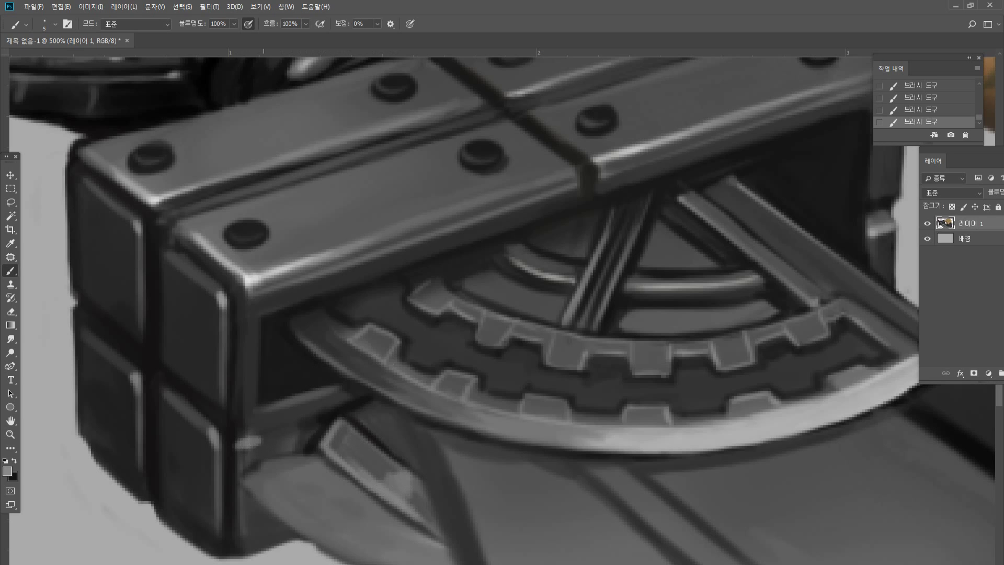
key(ctrl+z)
drag(239, 444, 334, 409)
alt+click(240, 431)
alt+click(247, 443)
drag(241, 448, 305, 427)
alt+click(333, 425)
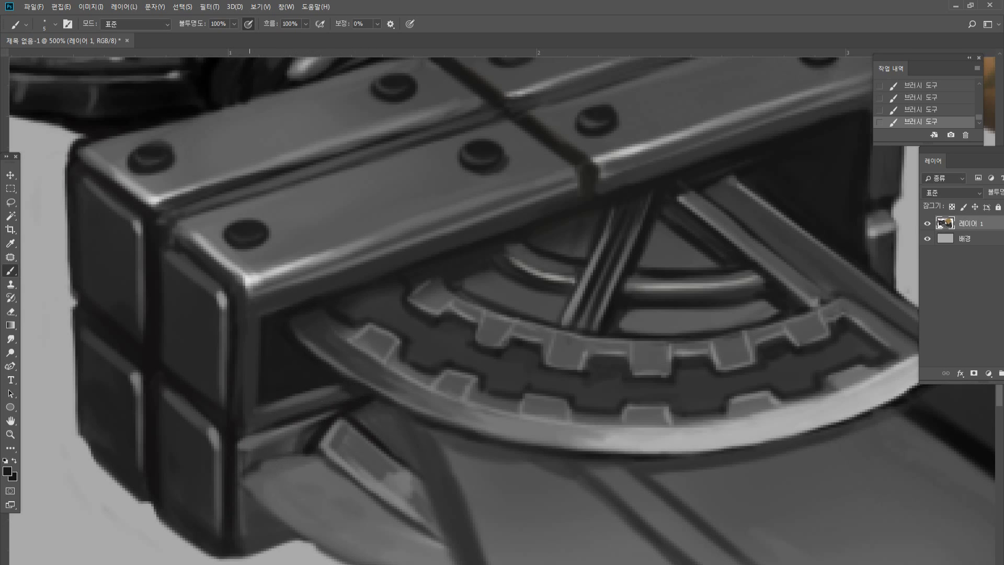
Darken the lower guard opening beside its left post and highlight the post with sampled light grey.
drag(257, 440, 256, 522)
drag(255, 443, 254, 522)
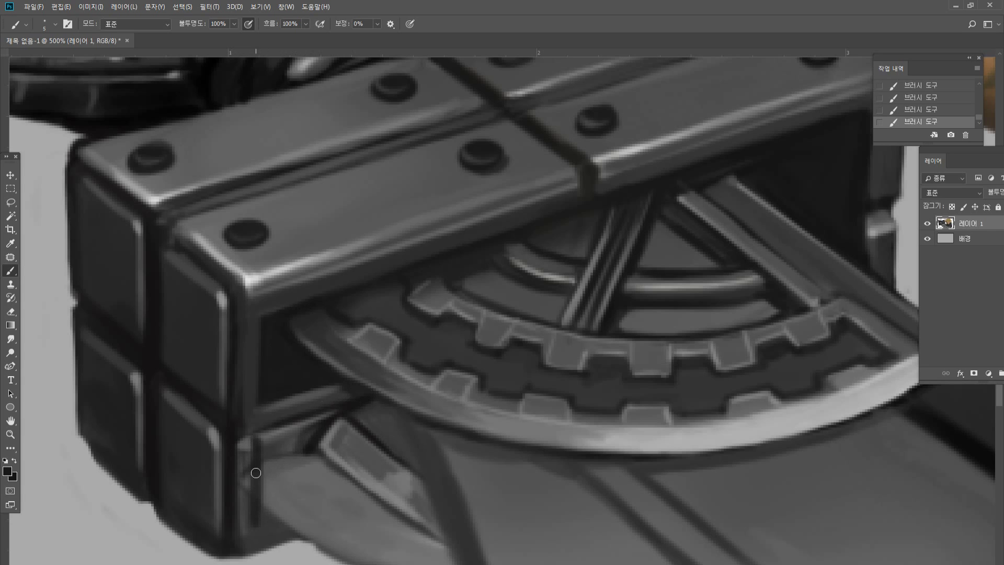
alt+click(245, 466)
alt+click(287, 378)
mouse_move(265, 461)
mouse_down()
mouse_move(307, 440)
mouse_move(274, 453)
mouse_move(309, 444)
mouse_move(268, 467)
mouse_move(268, 442)
mouse_move(291, 519)
mouse_move(264, 494)
mouse_move(316, 542)
mouse_move(266, 521)
mouse_up()
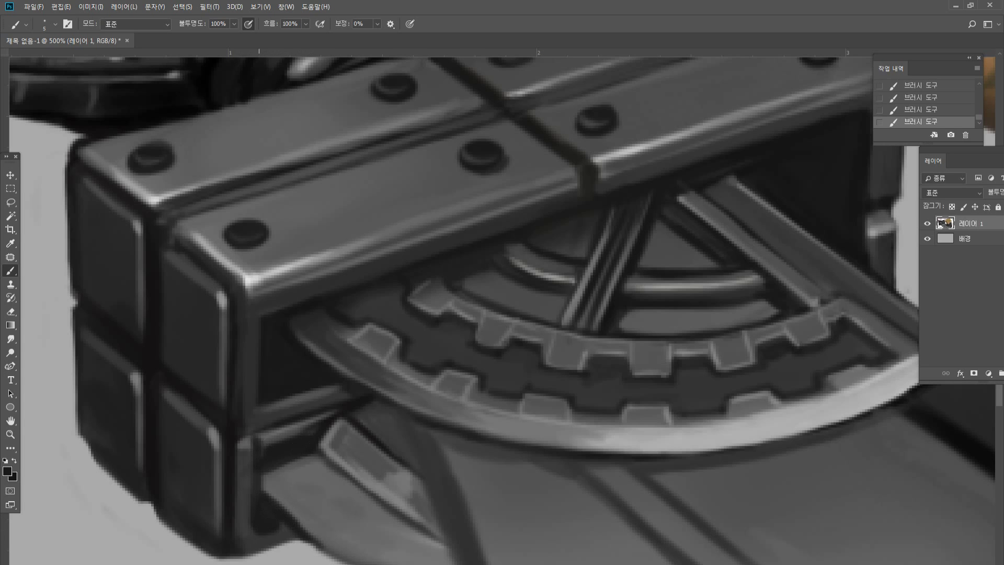
alt+click(293, 261)
alt+click(246, 456)
alt+click(248, 444)
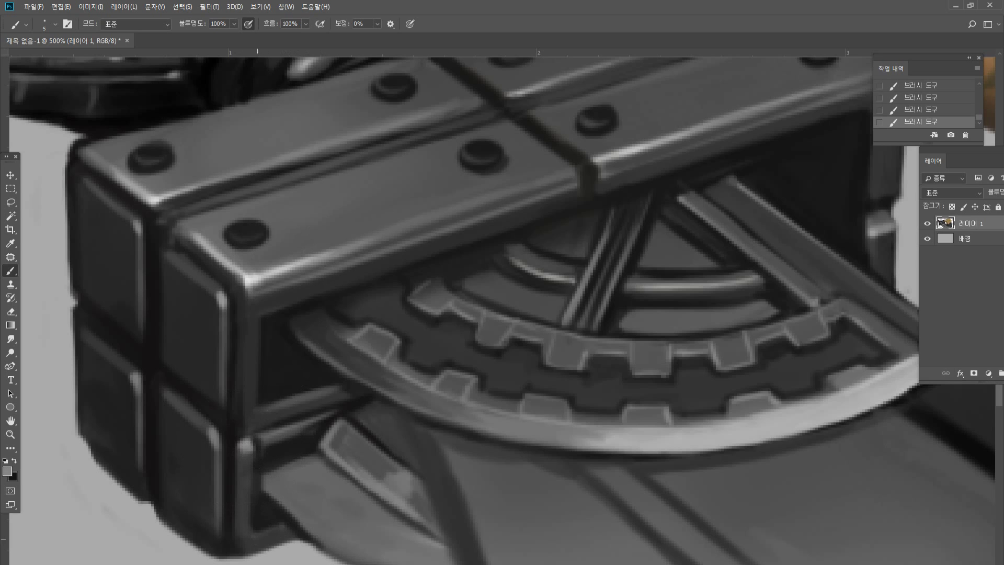
Refine the guard's bottom edge below the lower opening with sampled light and dark greys.
mouse_move(250, 546)
mouse_down()
mouse_move(289, 527)
mouse_move(243, 543)
mouse_move(293, 536)
mouse_up()
alt+click(259, 532)
alt+click(246, 448)
alt+click(235, 543)
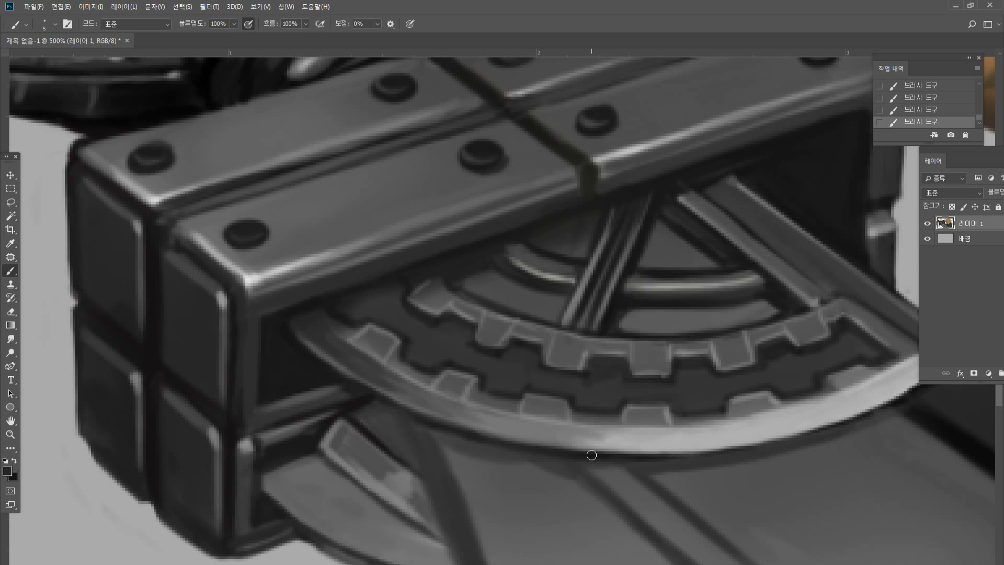
Highlight the curved rim of the lower disc with light grey and clean up its left end with sampled tones.
alt+click(673, 435)
mouse_move(265, 475)
mouse_down()
mouse_move(348, 541)
mouse_move(431, 564)
mouse_up()
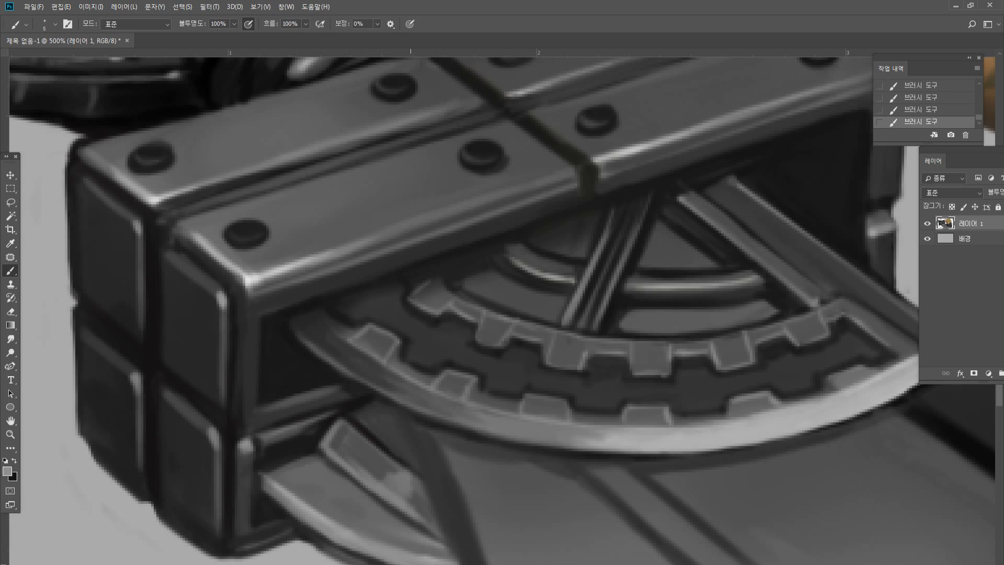
alt+click(271, 462)
mouse_move(265, 474)
mouse_down()
mouse_move(263, 489)
mouse_move(262, 475)
mouse_move(274, 476)
mouse_up()
alt+click(284, 486)
alt+click(283, 484)
alt+click(290, 449)
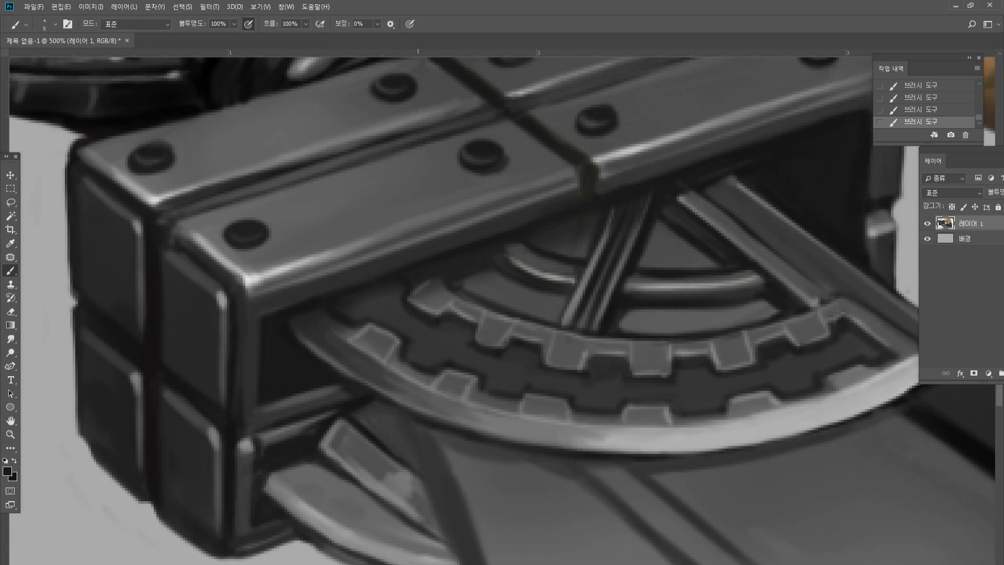
Darken the blade's left edge where it runs down from the upper disc past the lower disc.
alt+click(361, 398)
drag(416, 422, 477, 553)
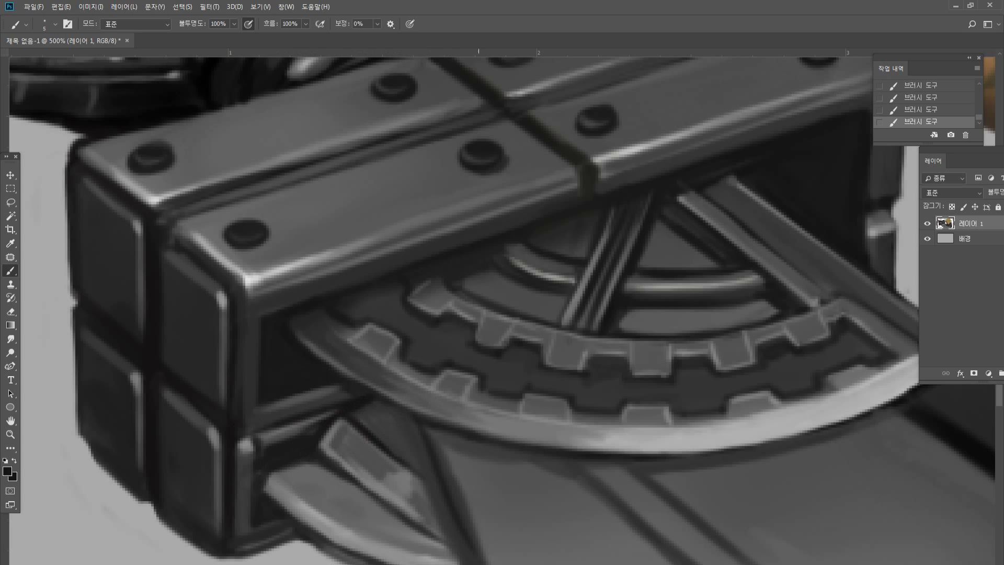
double_click(11, 435)
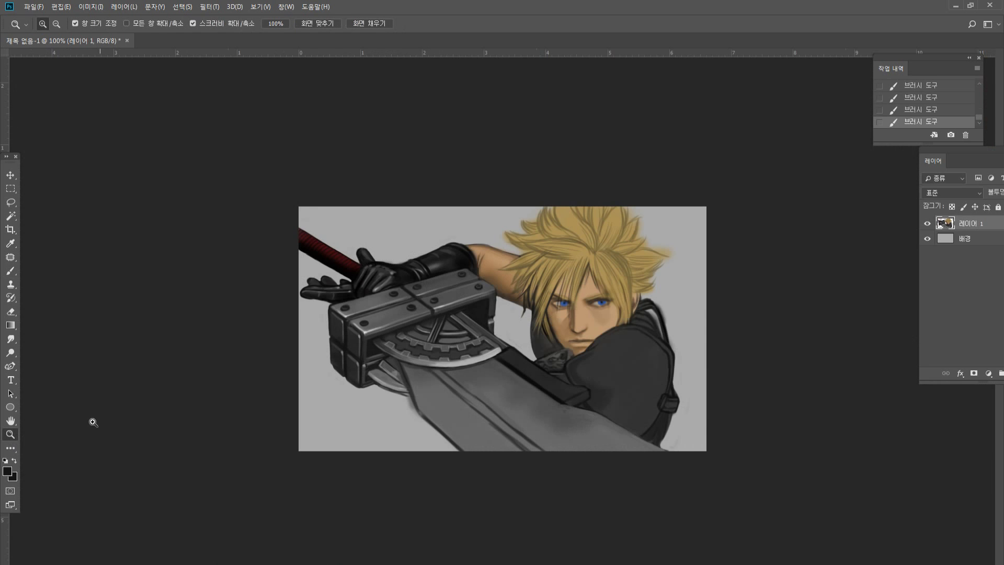
Erase the stray dark lines beneath the lower disc's rim to leave a clean outer edge.
click(389, 395)
click(311, 492)
click(311, 492)
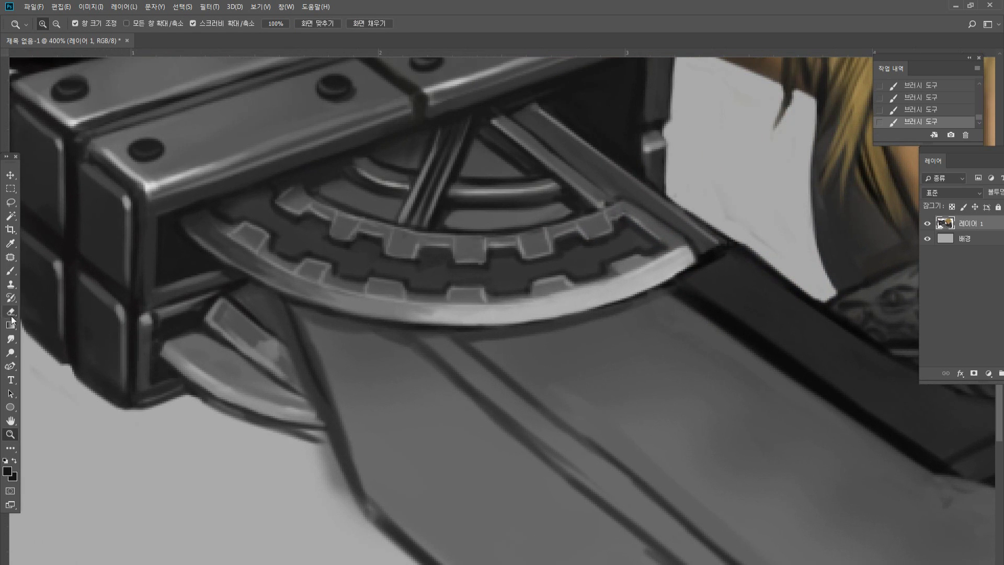
key(e)
mouse_move(183, 399)
mouse_down()
mouse_move(160, 405)
mouse_move(201, 399)
mouse_up()
key(ctrl+z)
mouse_move(200, 399)
mouse_down()
mouse_move(246, 424)
mouse_move(295, 436)
mouse_move(267, 427)
mouse_move(309, 437)
mouse_move(316, 428)
mouse_up()
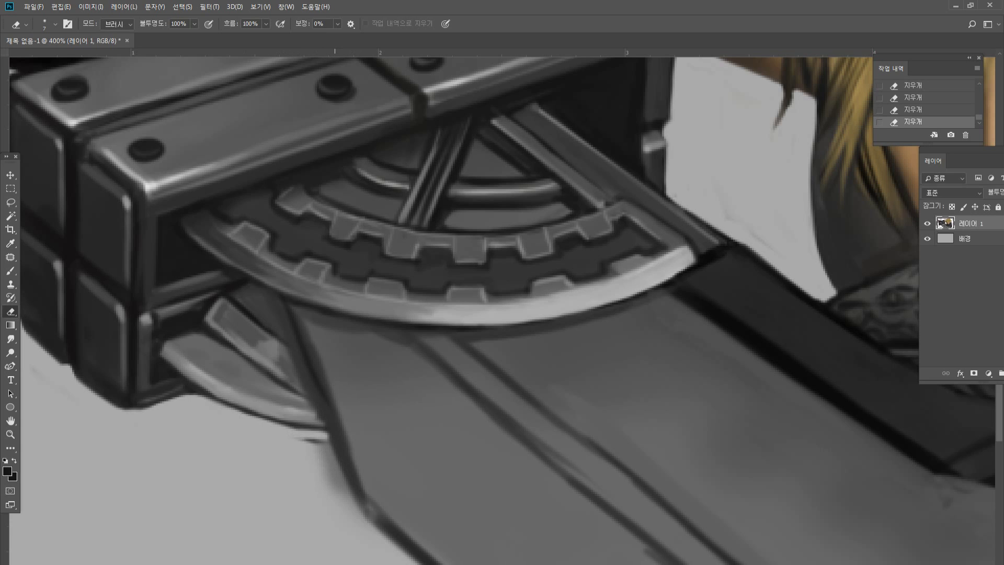
mouse_move(320, 436)
mouse_down()
mouse_move(351, 493)
mouse_move(338, 461)
mouse_move(295, 437)
mouse_up()
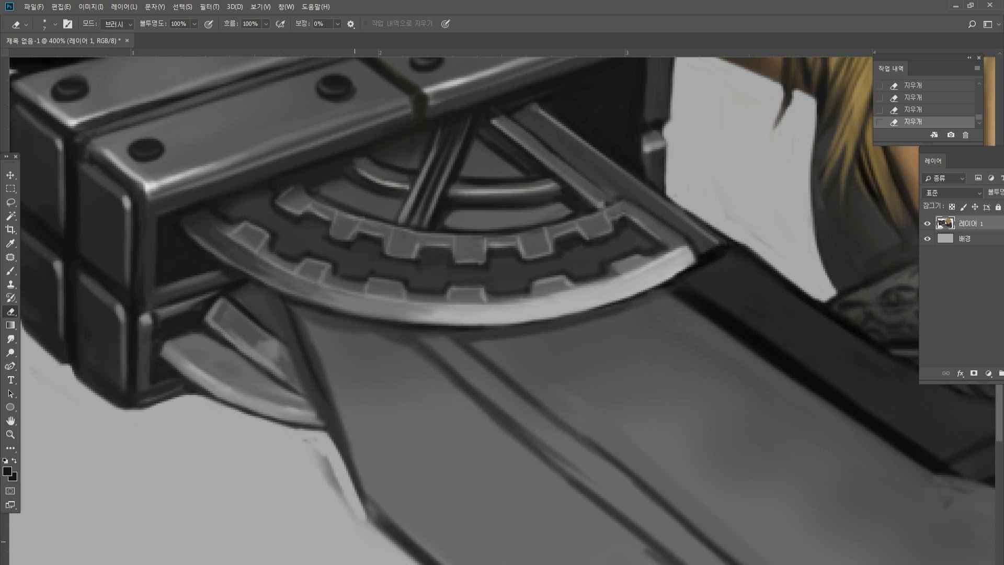
Erase the grey smudges outside the blade's left edge, from the lower disc down past the corner.
mouse_move(325, 477)
mouse_down()
mouse_move(319, 438)
mouse_move(337, 507)
mouse_up()
mouse_move(331, 449)
mouse_down()
mouse_move(327, 433)
mouse_move(366, 523)
mouse_move(348, 489)
mouse_move(415, 563)
mouse_up()
key(ctrl+z)
drag(365, 518, 413, 560)
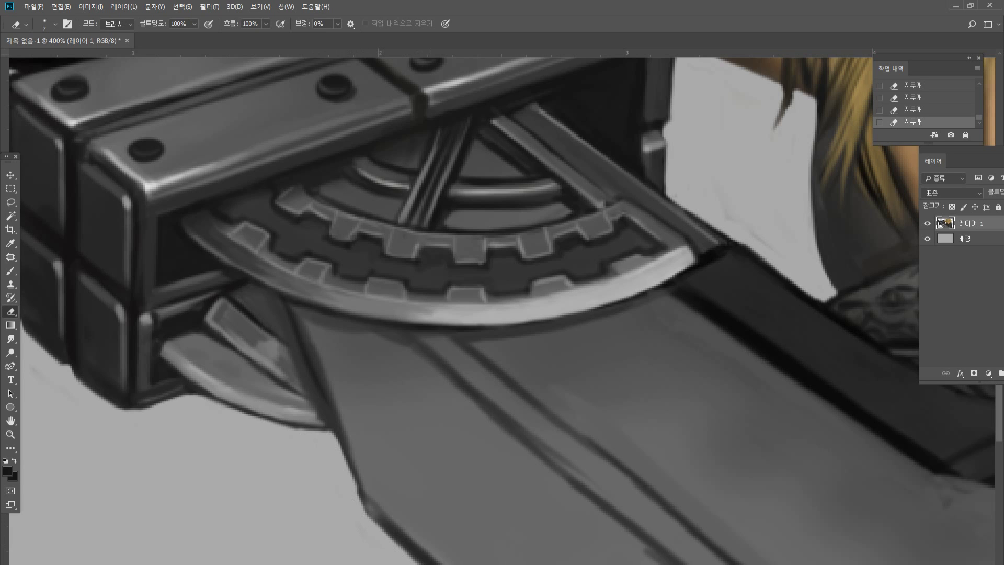
Repaint the blade's left edge and corner with sampled blade grey and a thin dark outline.
click(11, 271)
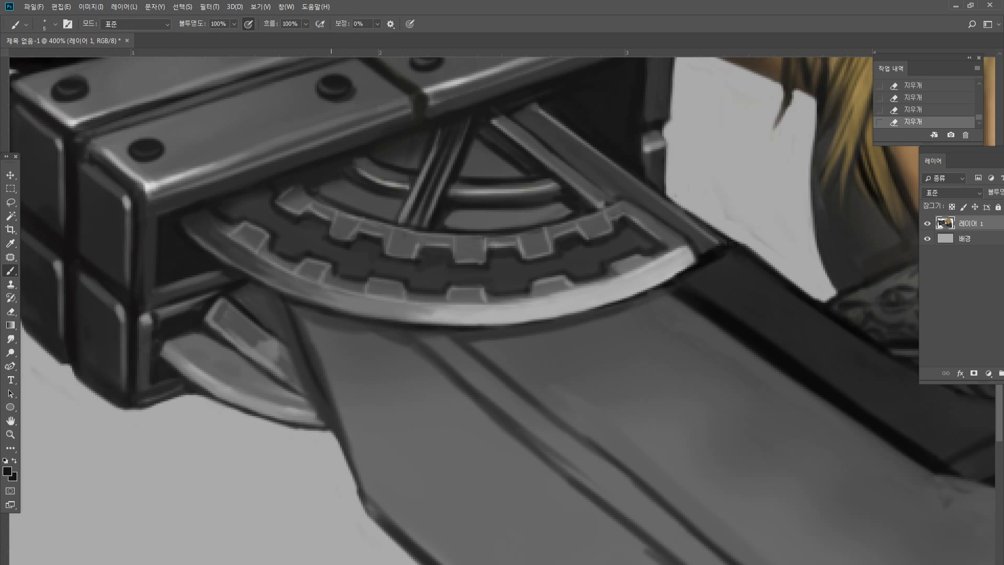
alt+click(376, 485)
mouse_move(369, 492)
mouse_down()
mouse_move(402, 525)
mouse_move(385, 513)
mouse_up()
drag(351, 444, 365, 490)
drag(320, 351, 361, 479)
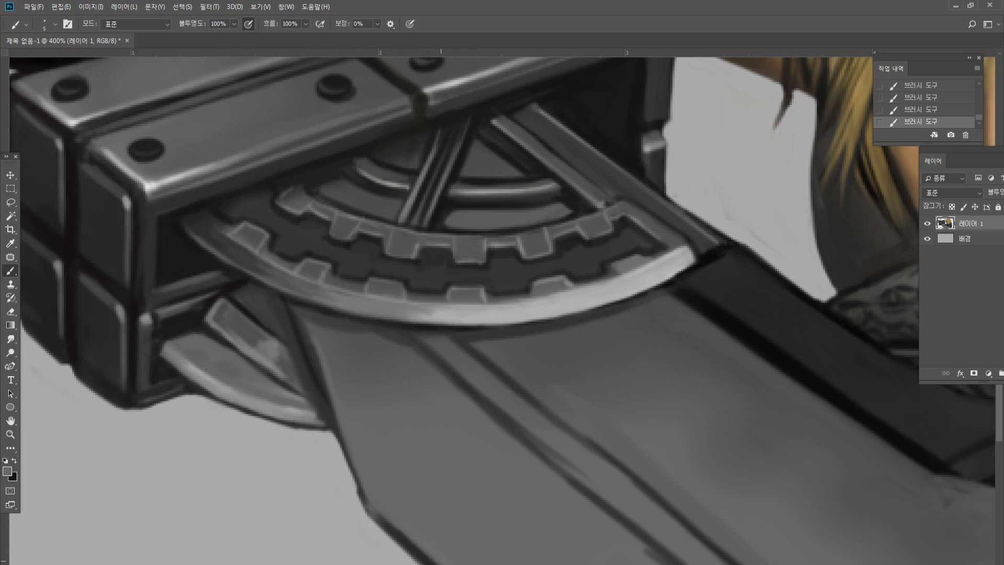
alt+click(381, 515)
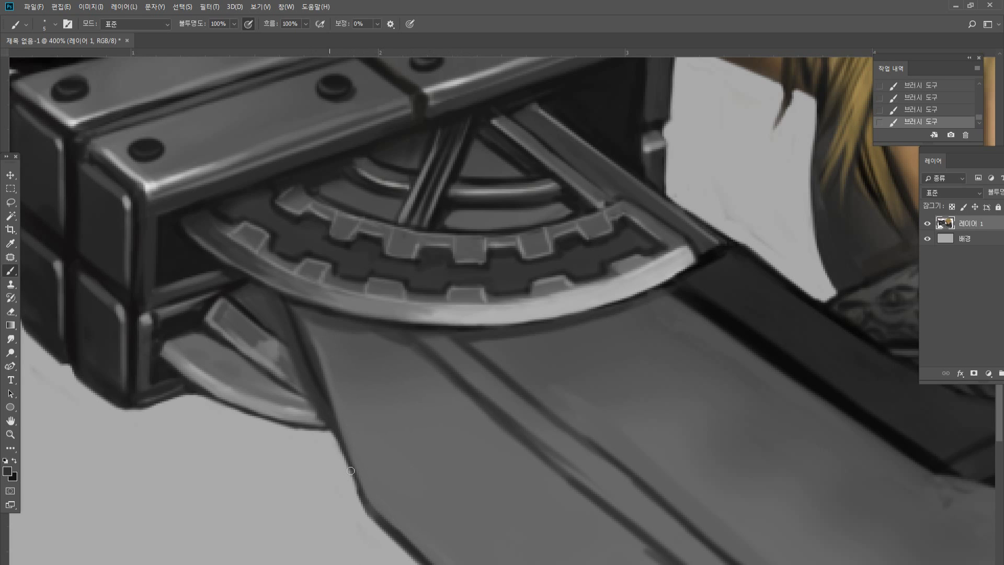
Refine the blade's lower left edge down to the canvas bottom with sampled grey.
double_click(13, 435)
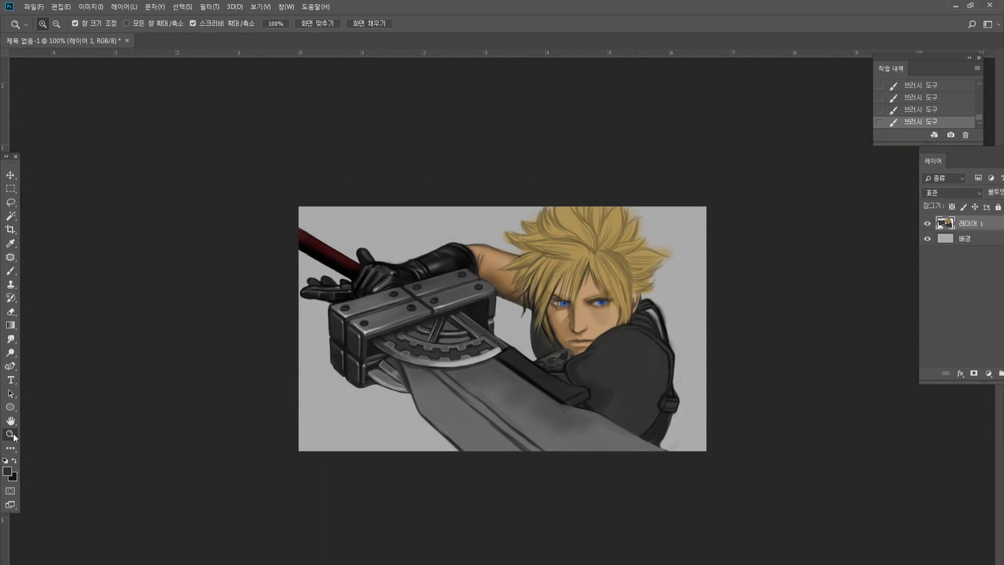
click(466, 466)
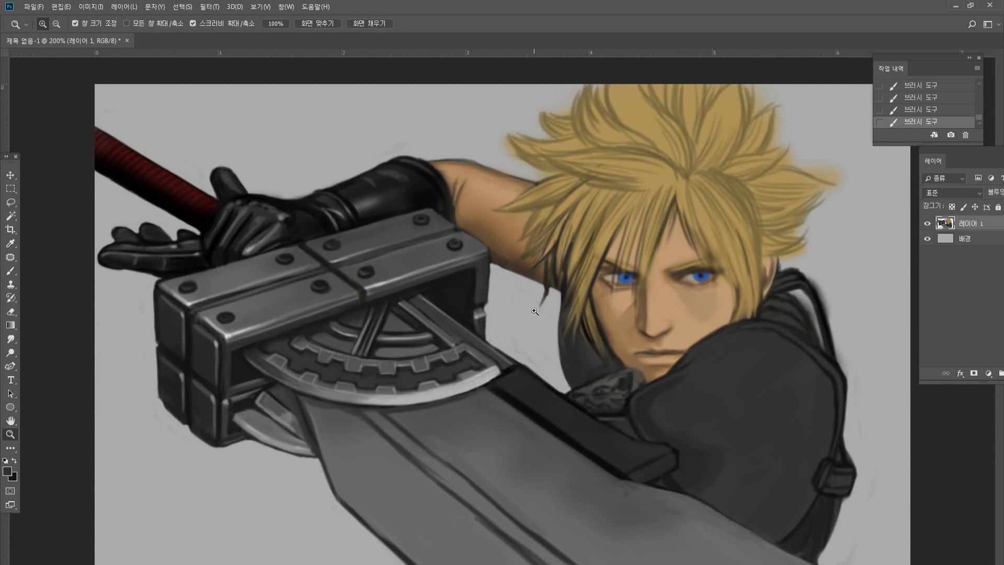
click(462, 528)
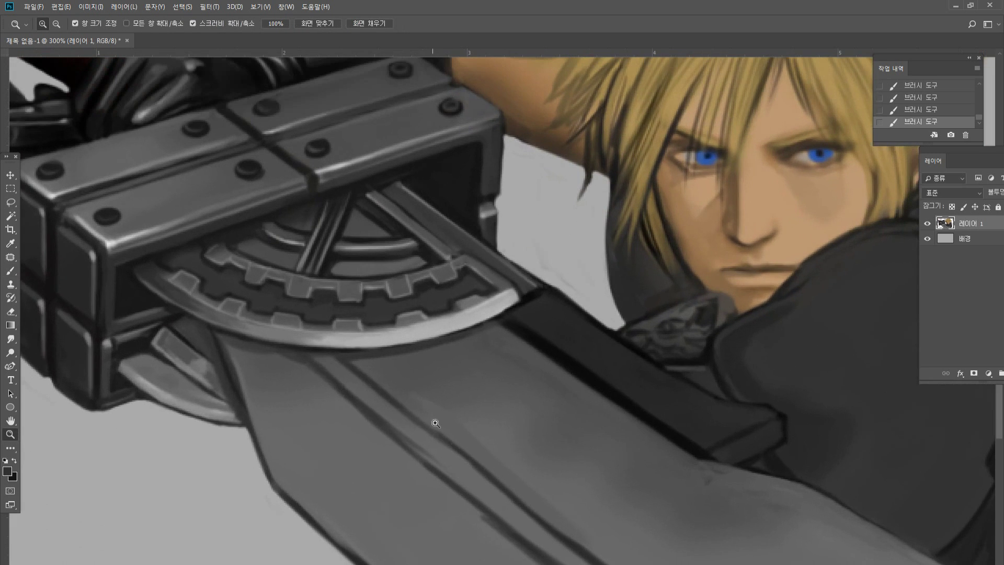
click(10, 420)
drag(306, 317, 250, 258)
click(12, 272)
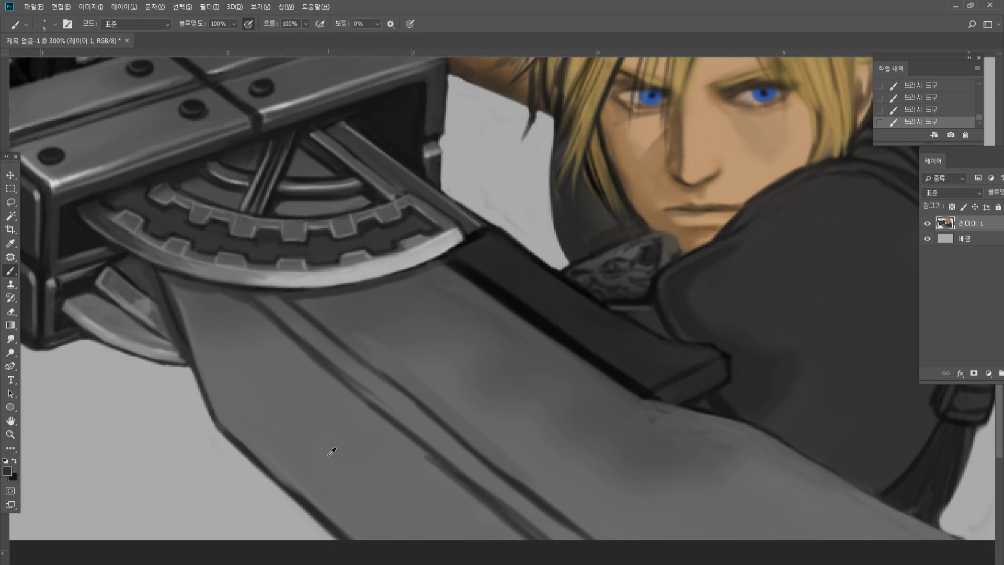
alt+click(308, 458)
mouse_move(299, 492)
mouse_down()
mouse_move(361, 544)
mouse_move(351, 540)
mouse_up()
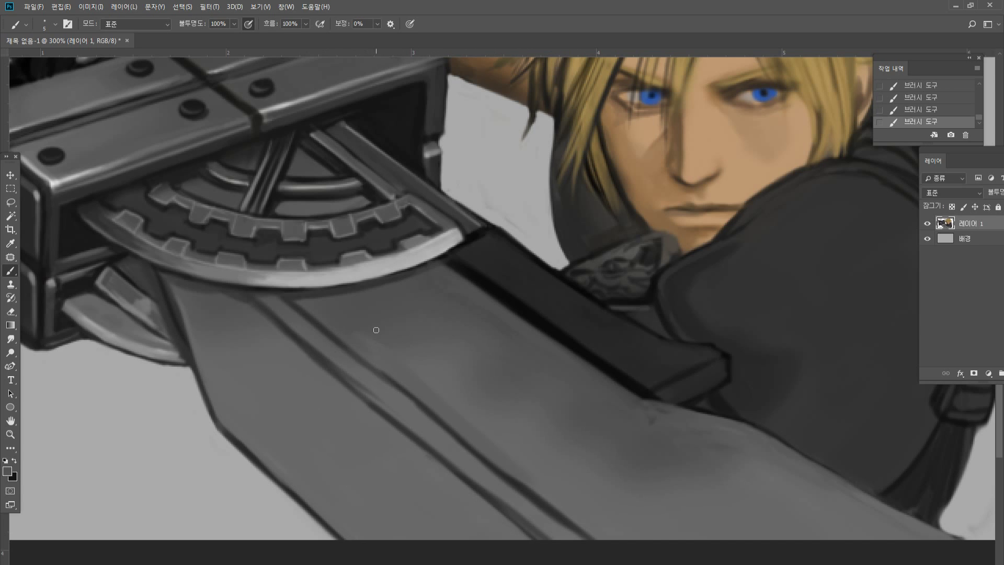
Enlarge the brush to size 20 and paint dark grey shading along the blade's central groove.
key(Return)
key(Return)
key(bracketright)
alt+click(205, 285)
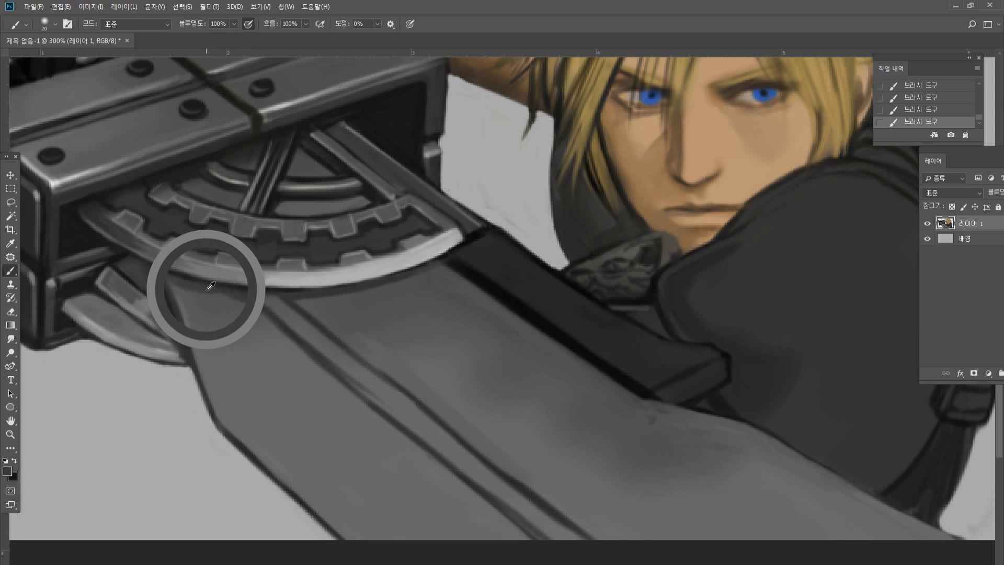
drag(234, 305, 222, 298)
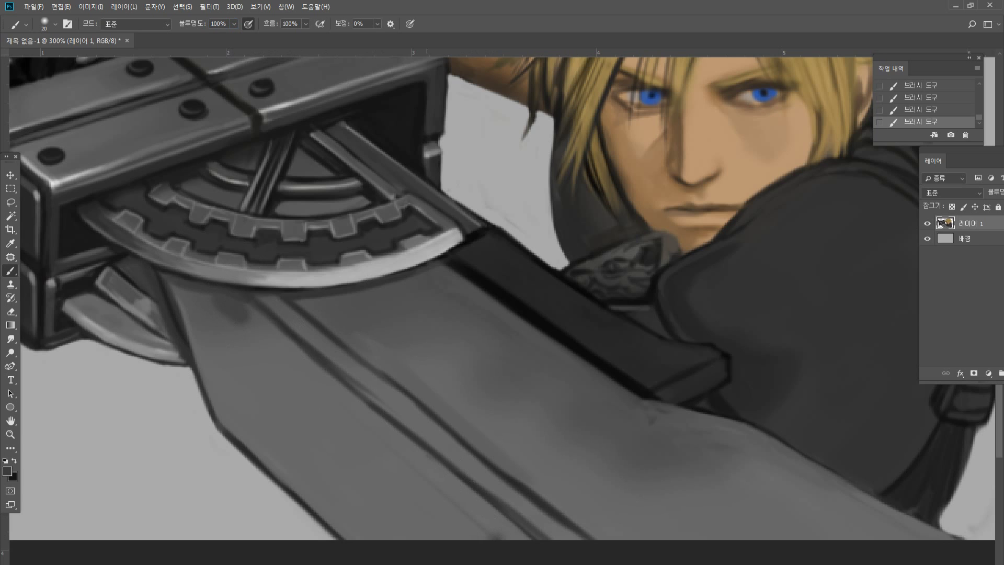
mouse_move(285, 355)
mouse_down()
mouse_move(560, 563)
mouse_move(528, 544)
mouse_move(552, 540)
mouse_move(399, 432)
mouse_move(439, 473)
mouse_move(585, 556)
mouse_up()
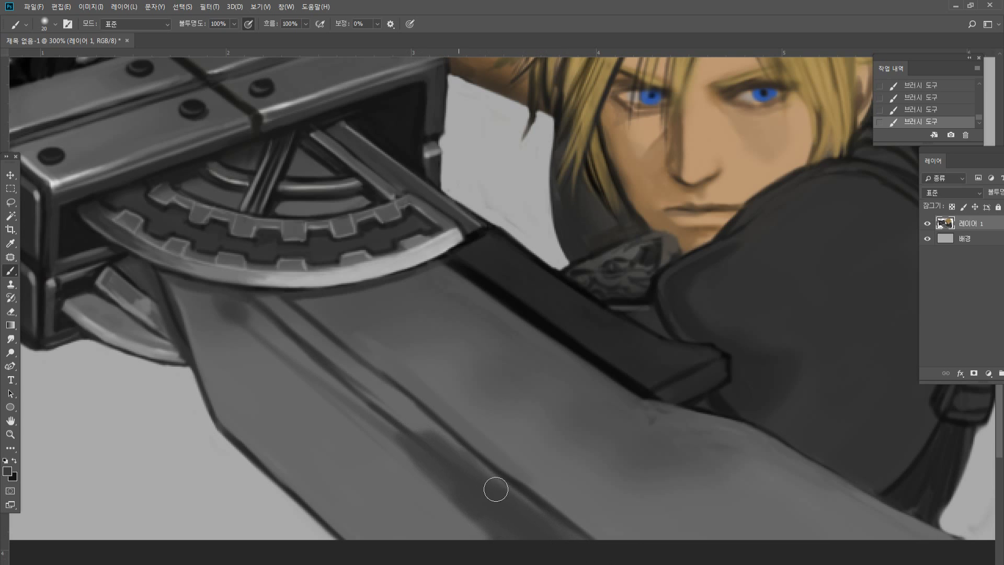
mouse_move(345, 371)
mouse_down()
mouse_move(470, 491)
mouse_move(408, 443)
mouse_move(413, 424)
mouse_move(465, 463)
mouse_up()
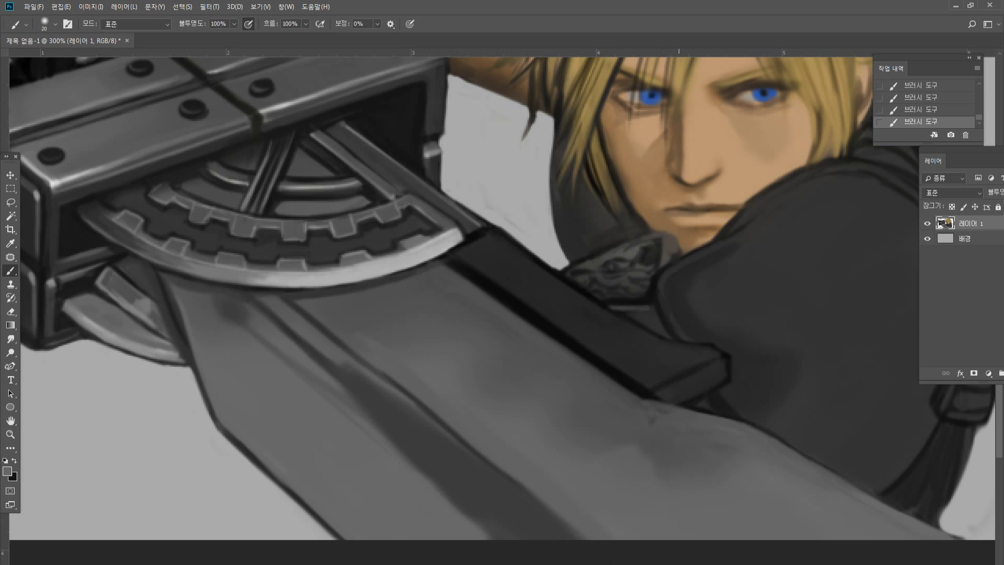
Even out the groove's dark fill and define its left border with sampled greys from the disc downwards.
alt+click(533, 523)
alt+click(413, 486)
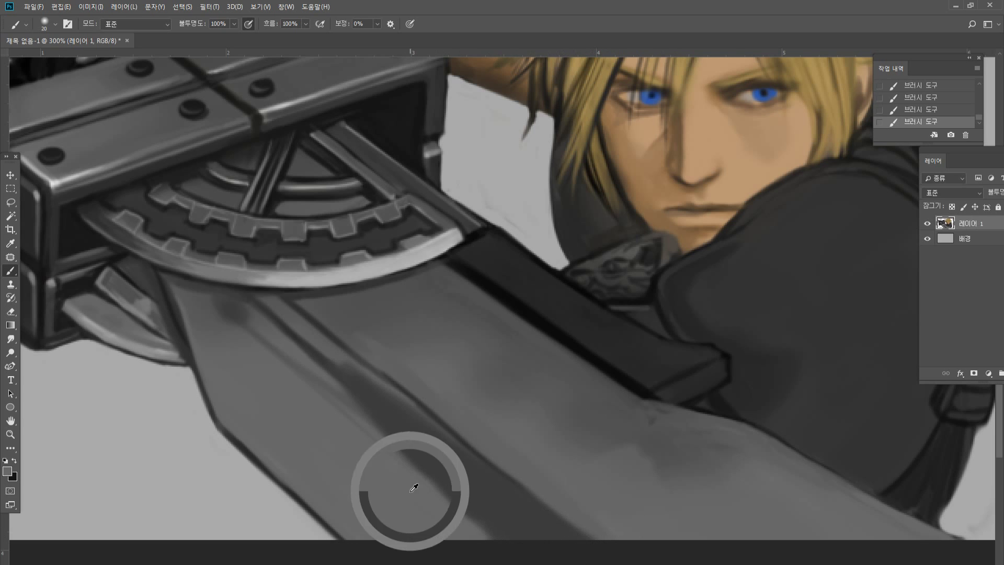
alt+click(448, 471)
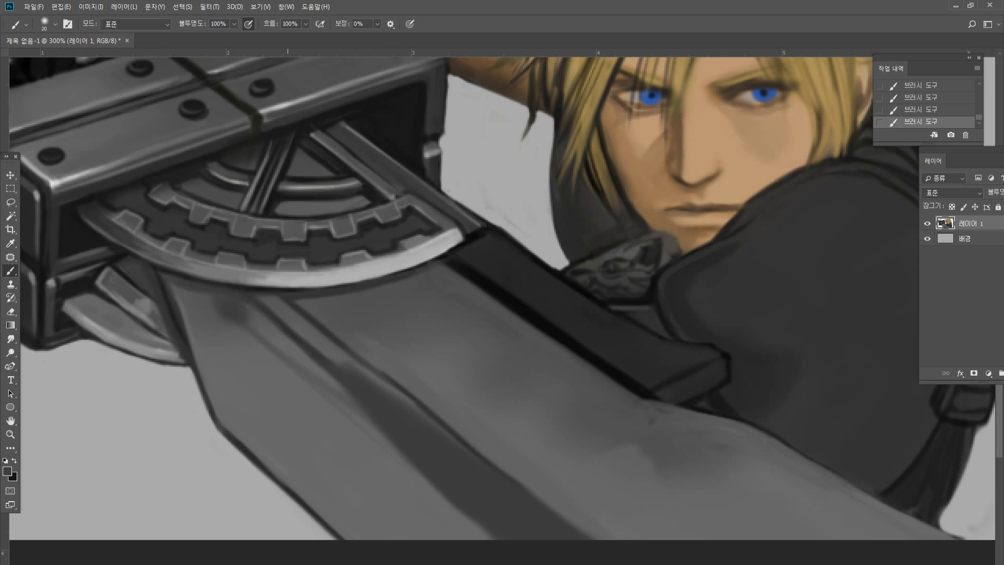
mouse_move(282, 345)
mouse_down()
mouse_move(254, 318)
mouse_move(278, 318)
mouse_move(262, 309)
mouse_move(350, 368)
mouse_move(274, 336)
mouse_move(434, 460)
mouse_move(484, 519)
mouse_up()
alt+click(493, 509)
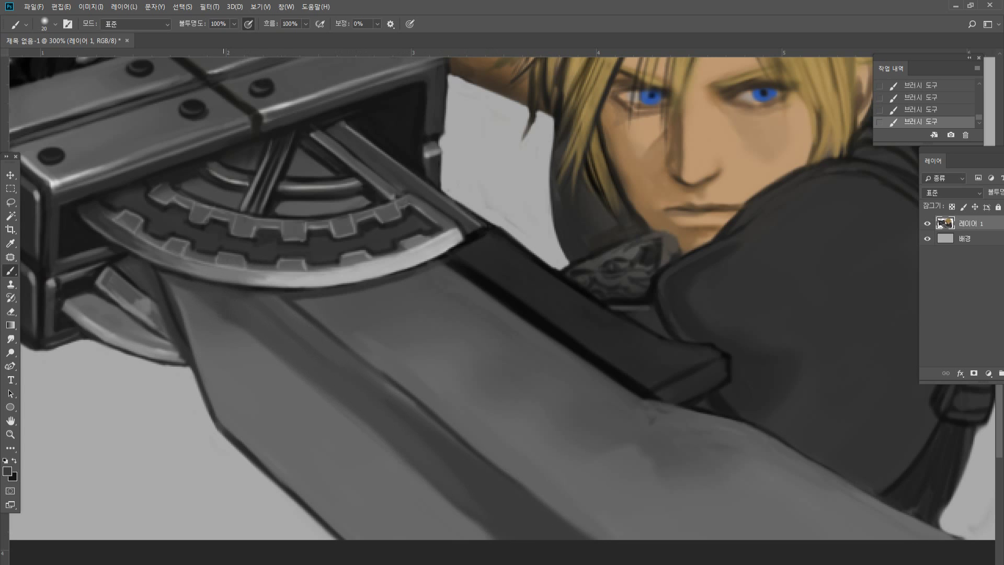
drag(233, 318, 435, 490)
drag(380, 427, 470, 525)
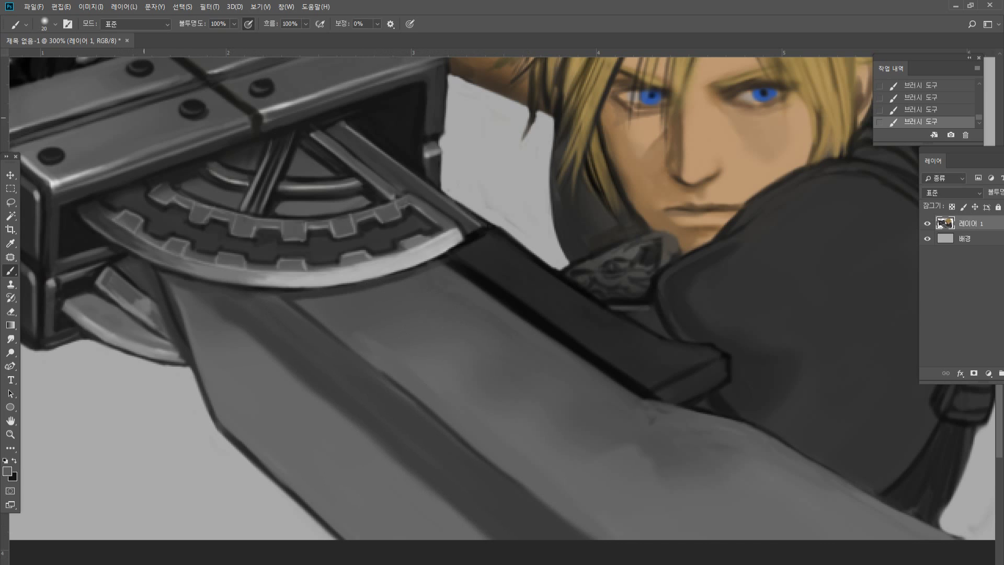
Switch to the Hard Round brush and paint blade grey along the central groove's right border to straighten and narrow it.
click(54, 25)
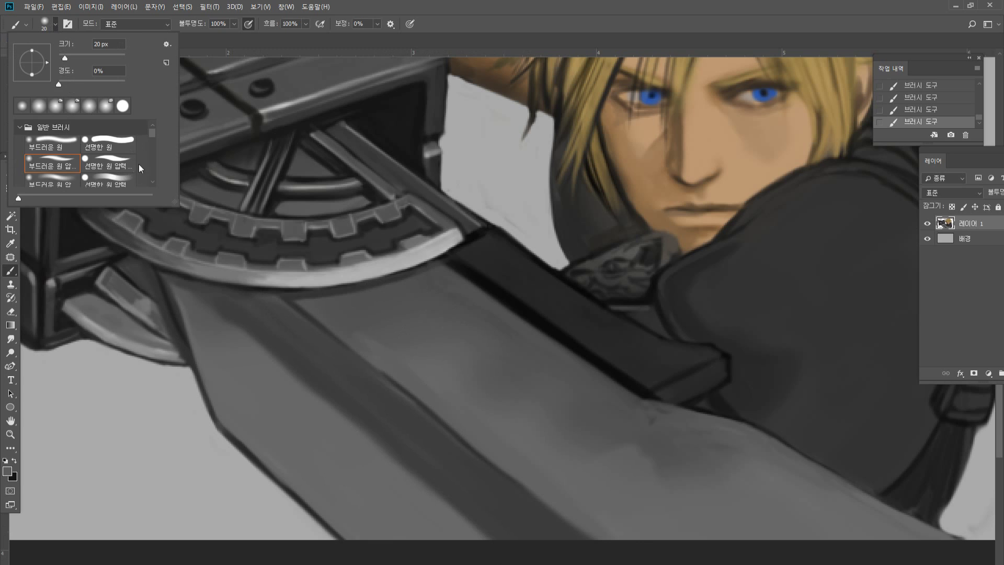
scroll(149, 136, up, 1)
mouse_move(150, 136)
mouse_down()
mouse_move(153, 177)
mouse_move(155, 117)
mouse_up()
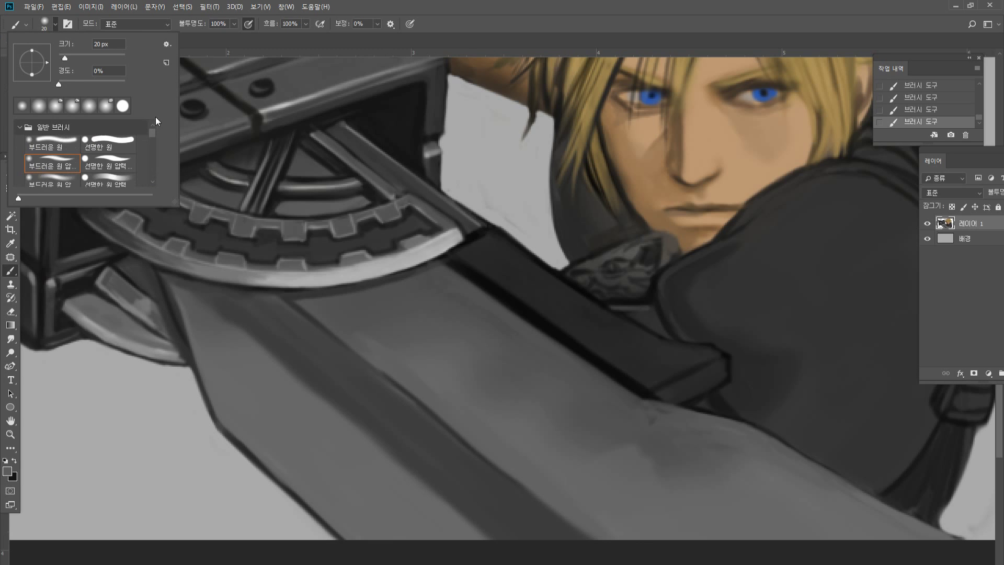
click(121, 151)
click(436, 282)
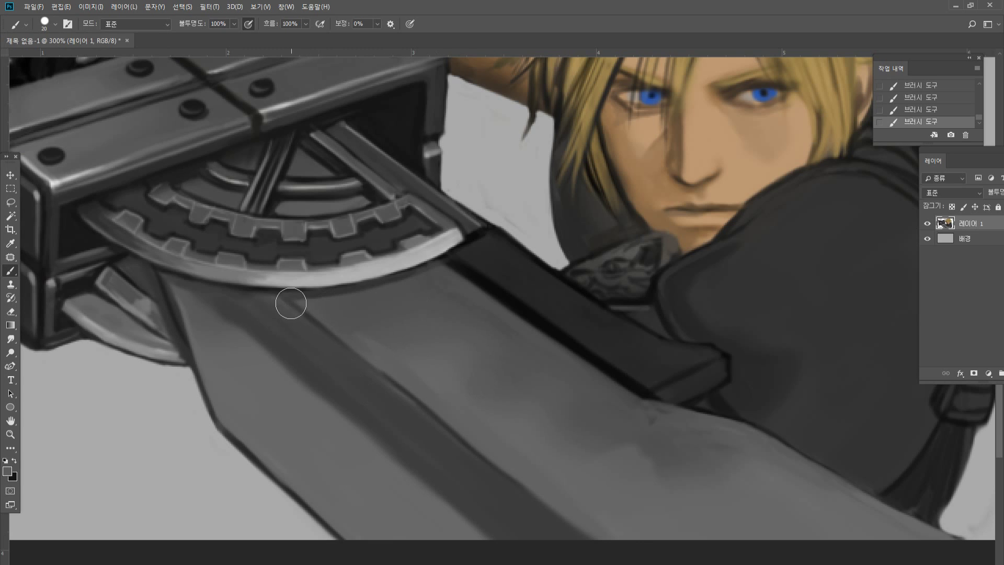
click(290, 303)
drag(305, 312, 476, 452)
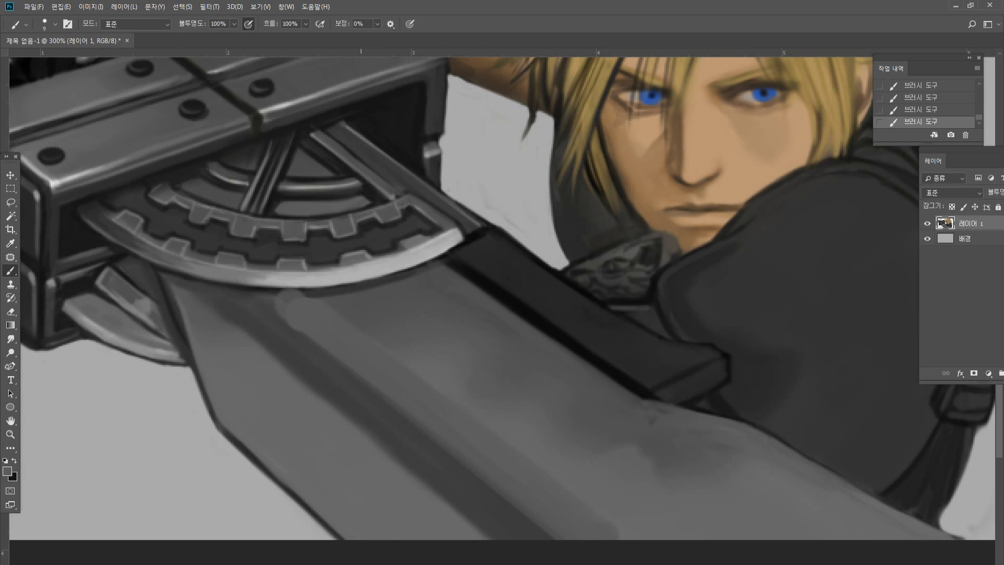
Paint a thin, straight light grey highlight along the bevel line beside the groove, from below the disc to the canvas bottom.
alt+click(351, 278)
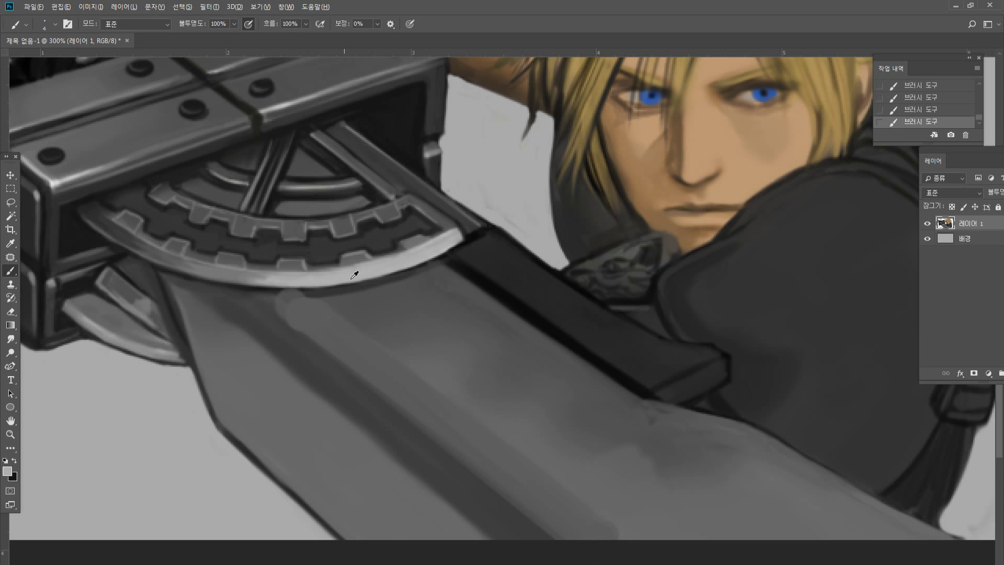
click(175, 281)
shift+click(493, 541)
shift+click(179, 281)
shift+click(489, 537)
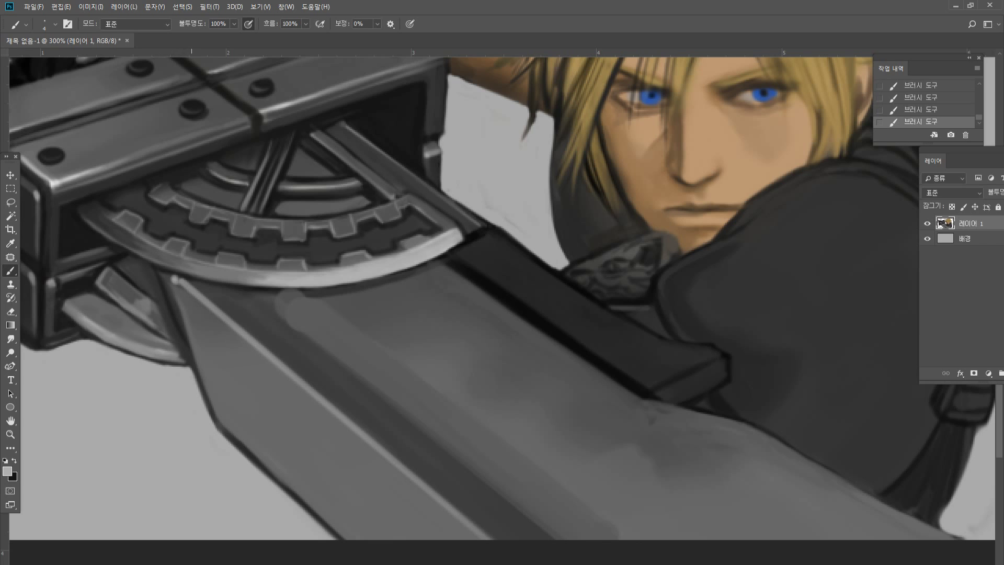
alt+click(187, 283)
alt+click(187, 283)
alt+click(188, 283)
drag(181, 279, 176, 281)
Brighten the blade's left bevel with broad Dodge strokes from its upper tip down to the canvas bottom.
click(10, 352)
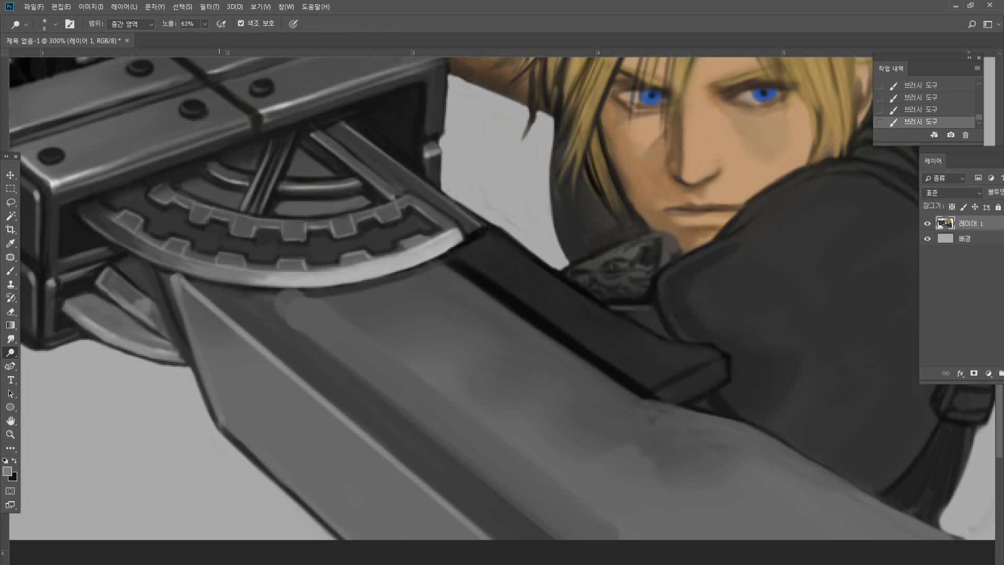
mouse_move(203, 308)
mouse_down()
mouse_move(298, 504)
mouse_move(436, 564)
mouse_move(284, 478)
mouse_up()
key([)
drag(223, 395, 335, 530)
mouse_move(178, 276)
mouse_down()
mouse_move(235, 392)
mouse_move(413, 539)
mouse_up()
drag(300, 384, 473, 547)
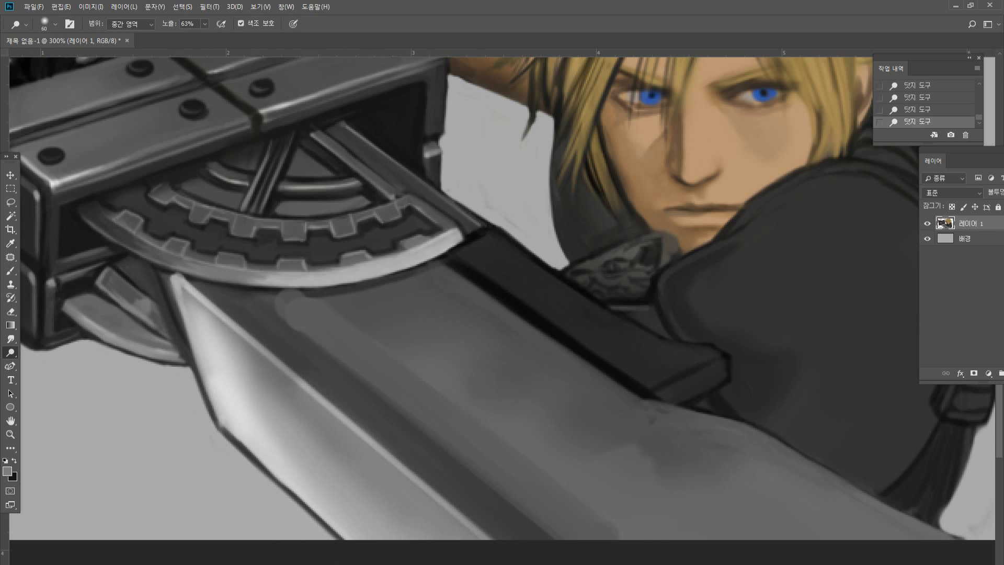
Shrink the Dodge brush and add fine diagonal light streaks across the bright bevel as metallic scratches.
key(bracketright)
key(bracketleft)
key(bracketleft)
key(bracketleft)
key(bracketleft)
drag(286, 476, 325, 446)
key(bracketleft)
drag(220, 426, 292, 389)
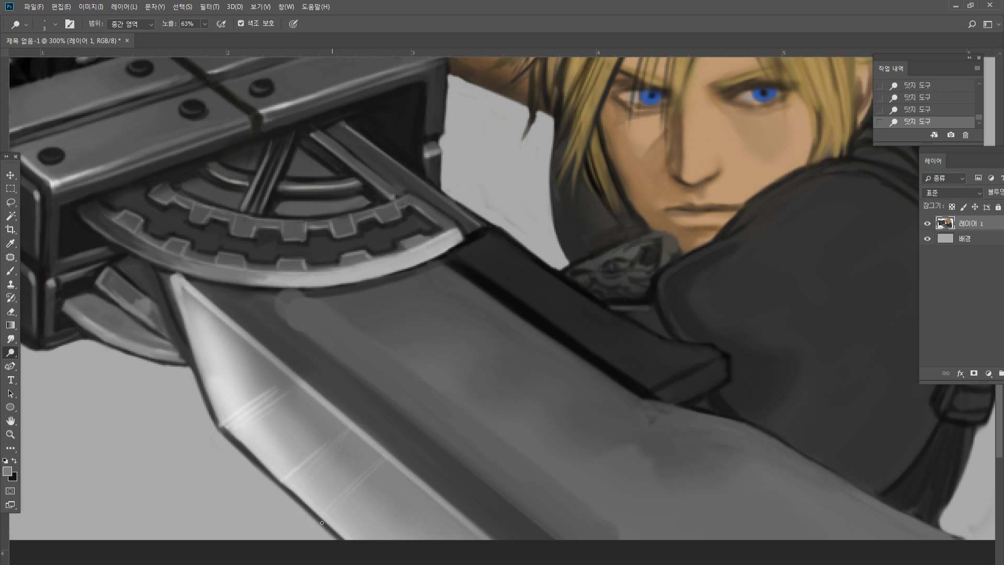
mouse_move(355, 495)
mouse_down()
mouse_move(386, 465)
mouse_move(395, 517)
mouse_move(381, 538)
mouse_up()
mouse_move(426, 490)
mouse_down()
mouse_move(386, 538)
mouse_move(396, 538)
mouse_up()
drag(427, 514, 403, 539)
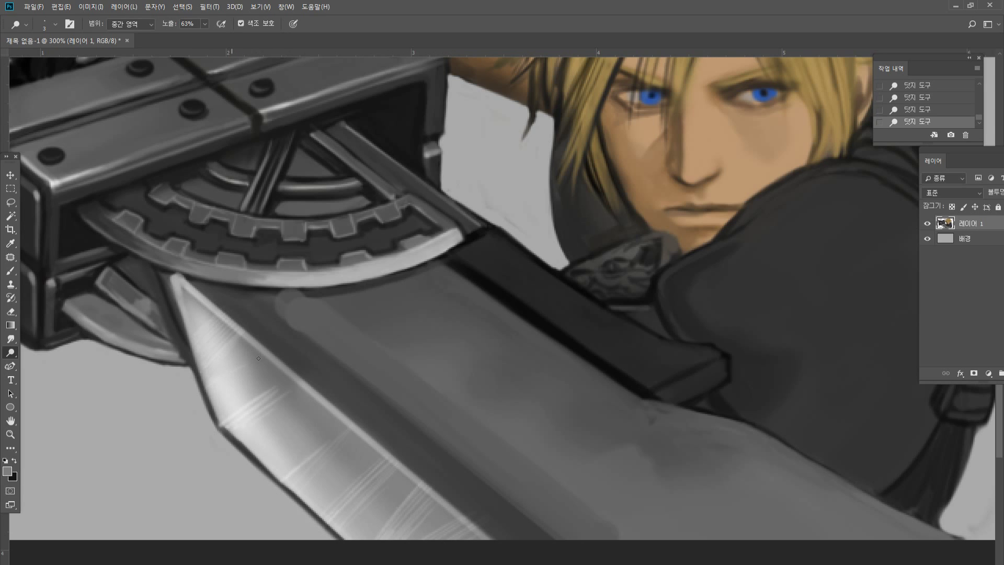
drag(225, 391, 270, 370)
Repaint the dark outline along the bevel's outer edge, from below the disc to the blade's corner, with sampled dark grey.
double_click(11, 433)
click(379, 345)
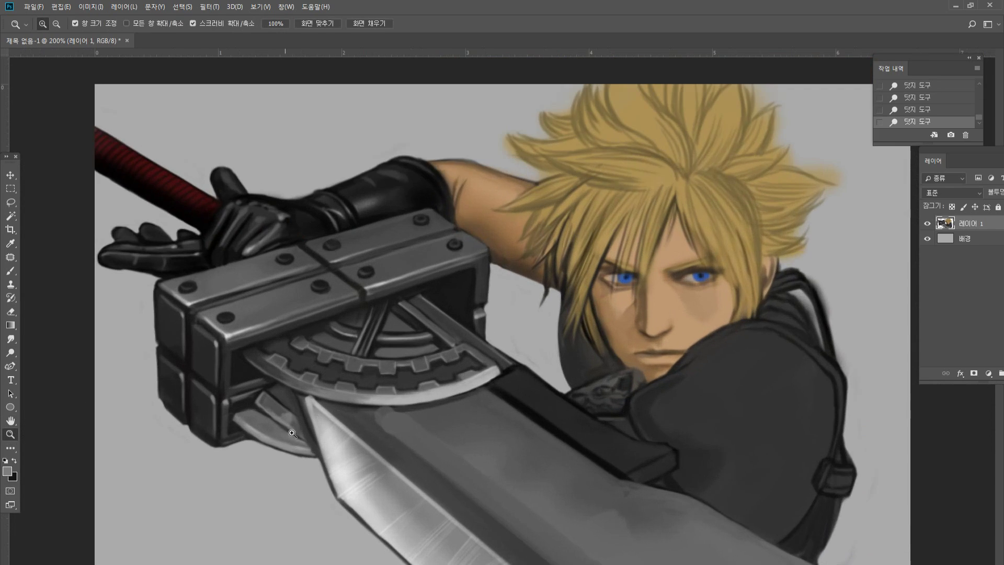
click(267, 457)
click(253, 473)
click(317, 478)
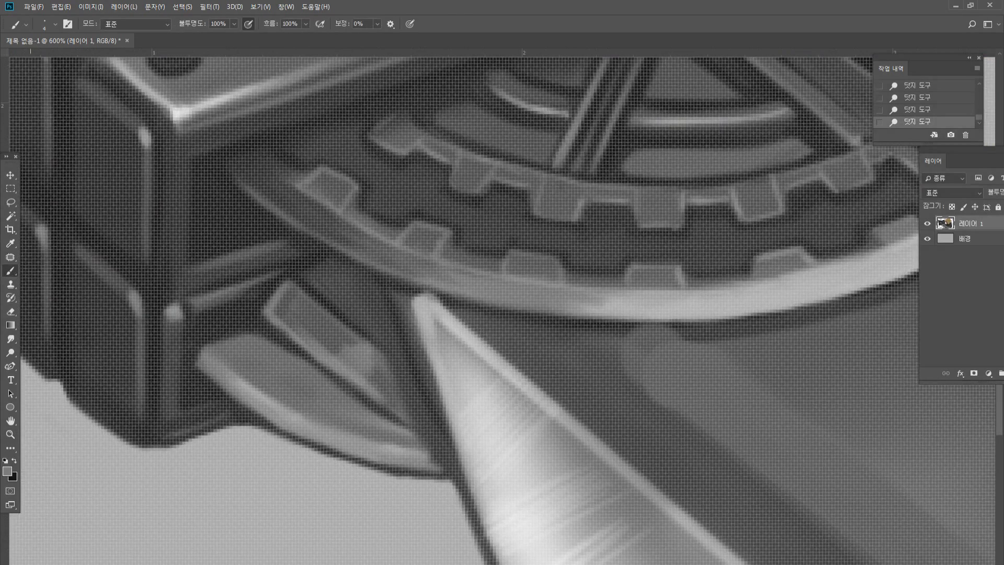
double_click(10, 434)
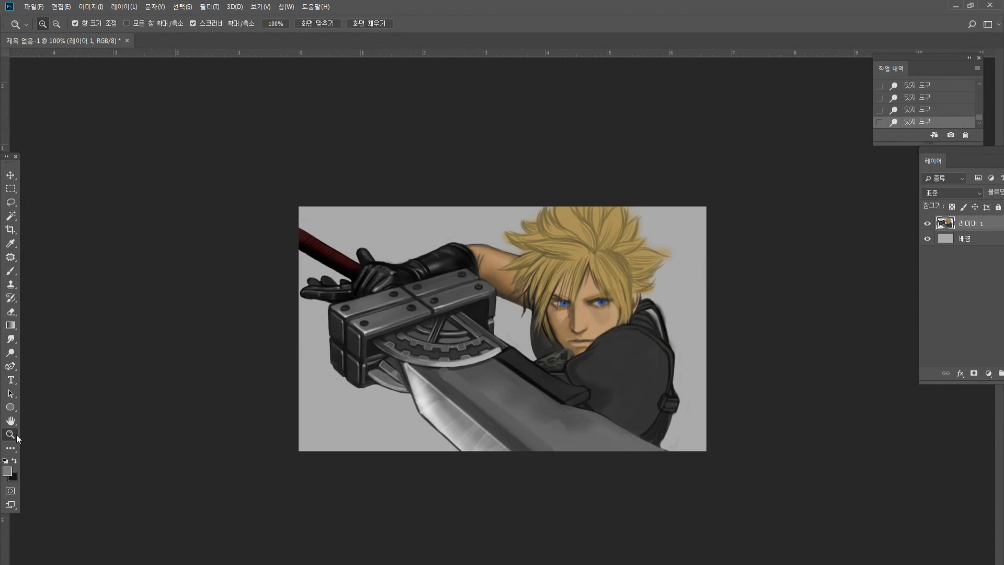
click(442, 407)
click(374, 455)
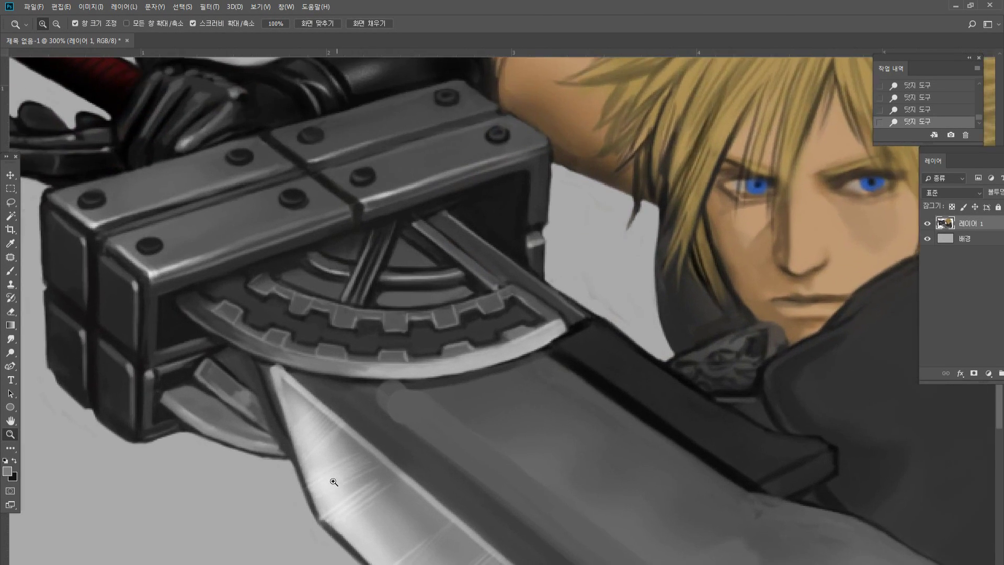
click(335, 482)
click(11, 270)
alt+click(120, 267)
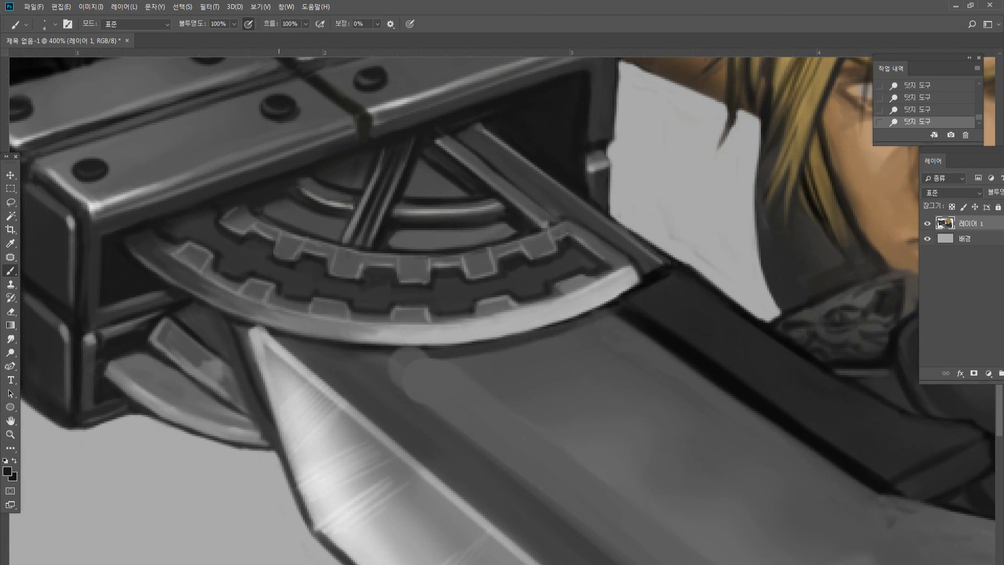
drag(276, 443, 298, 493)
drag(285, 453, 312, 525)
drag(299, 482, 324, 540)
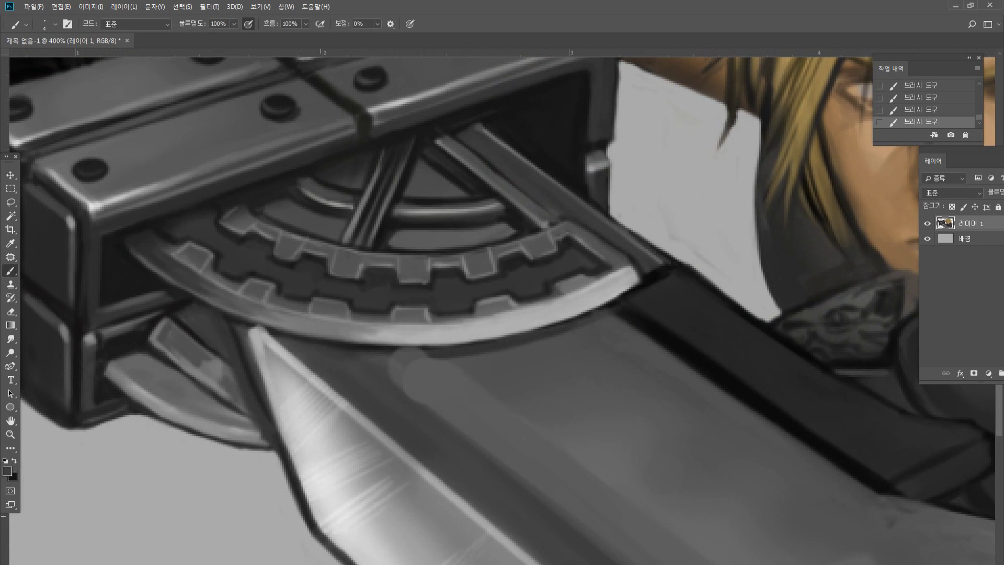
drag(242, 334, 280, 436)
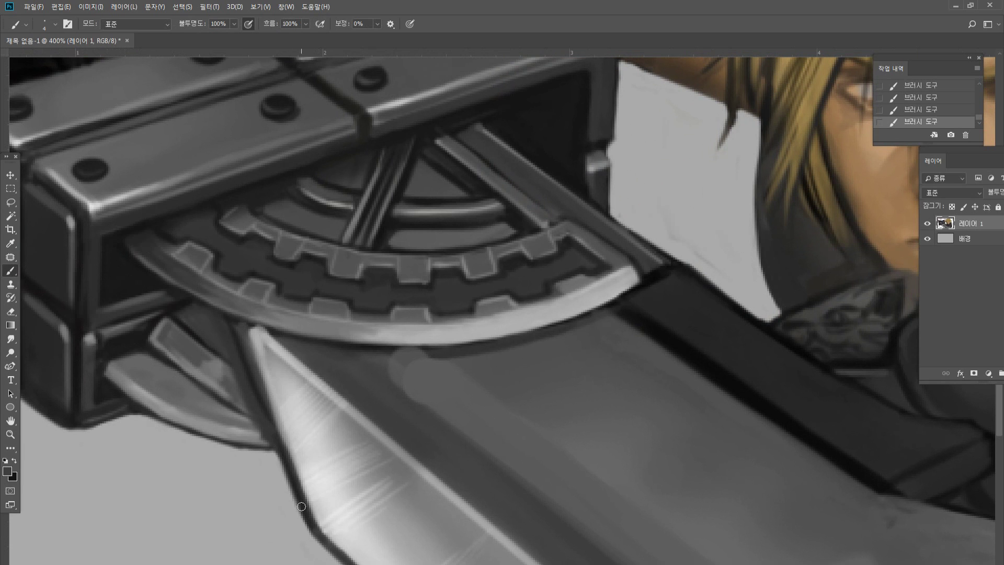
drag(267, 389, 312, 525)
Paint a near-black shadow beneath the toothed disc's rim and clean the rim's lower edge with sampled light grey.
alt+click(175, 312)
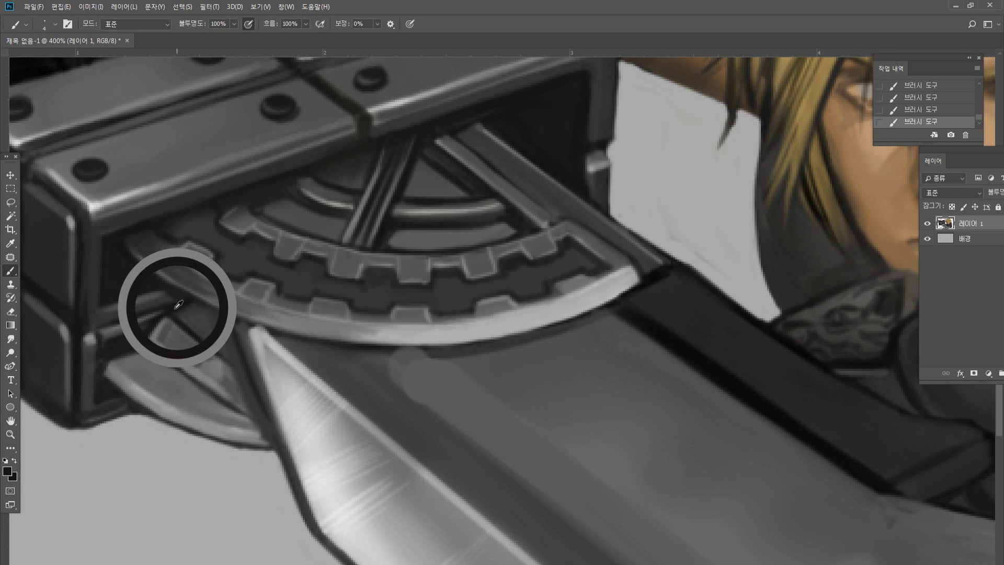
drag(201, 308, 367, 349)
mouse_move(261, 332)
mouse_down()
mouse_move(391, 351)
mouse_move(506, 339)
mouse_up()
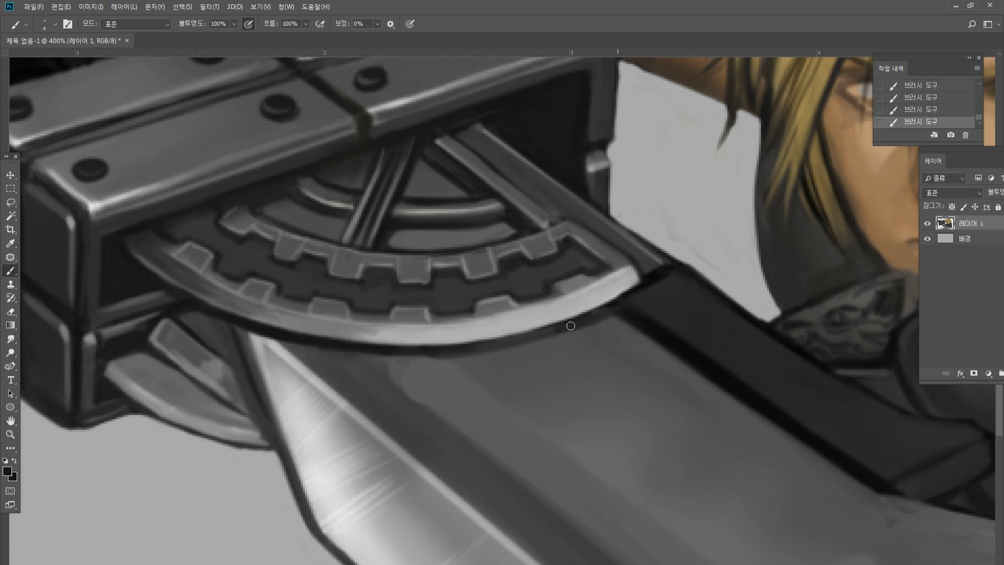
alt+click(520, 316)
drag(501, 332, 560, 320)
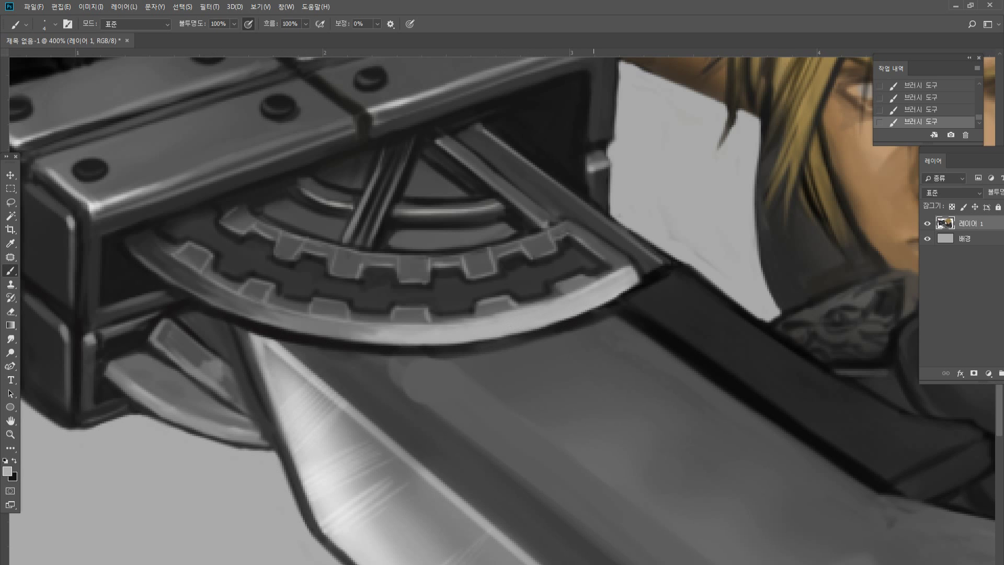
Refine the shadow below the disc's rim with sampled near-black where it meets the groove and the blade face.
double_click(12, 434)
click(506, 413)
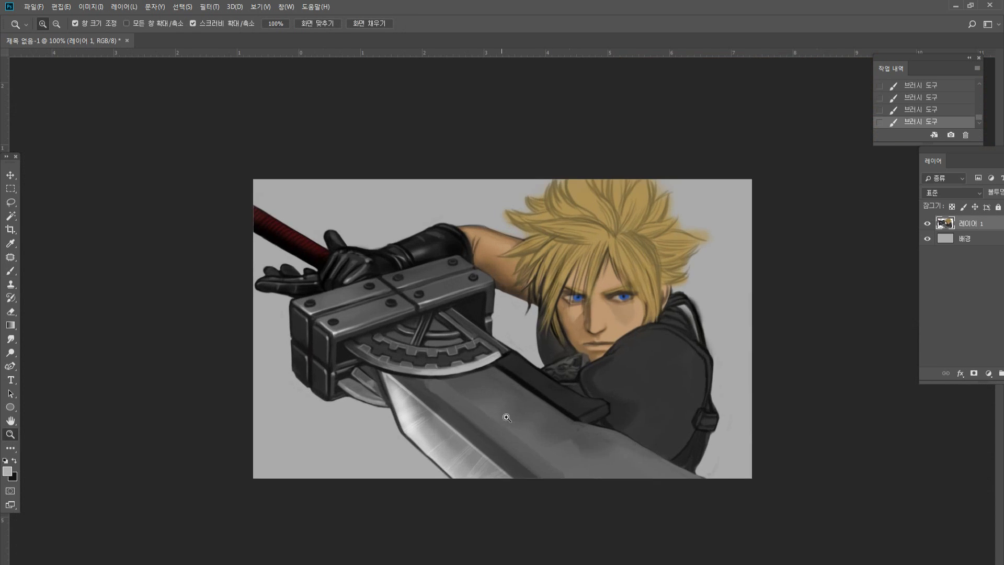
click(445, 518)
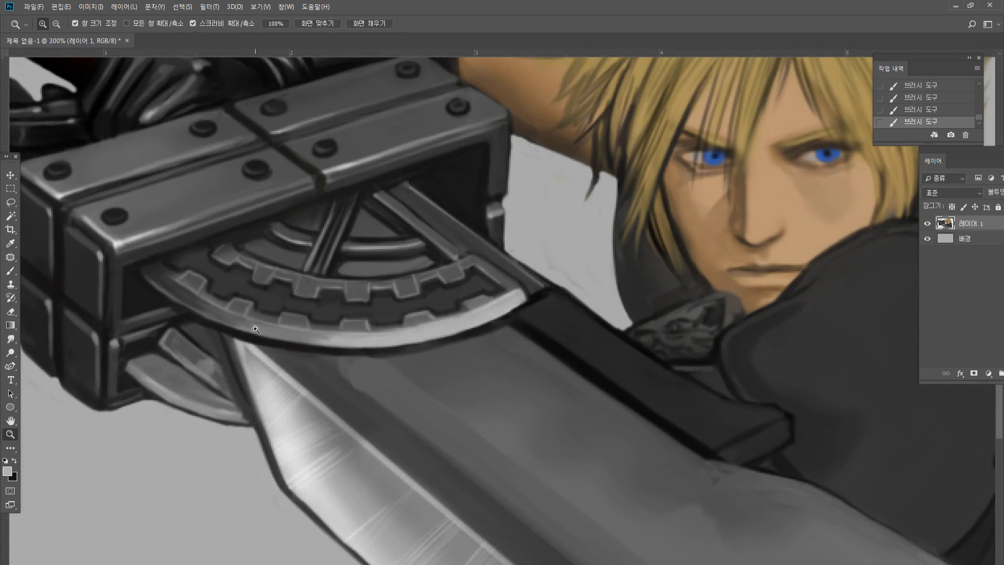
click(10, 271)
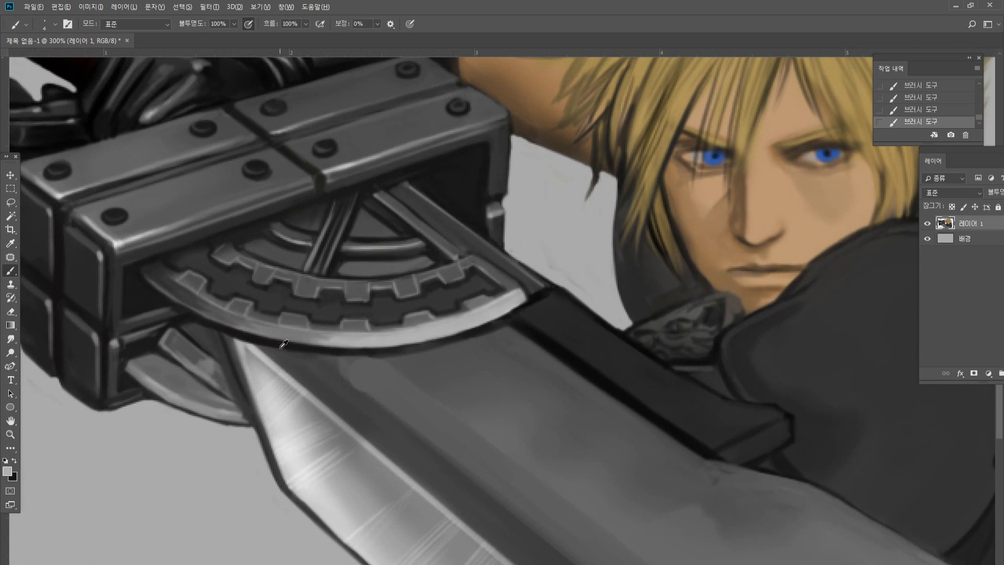
alt+click(261, 343)
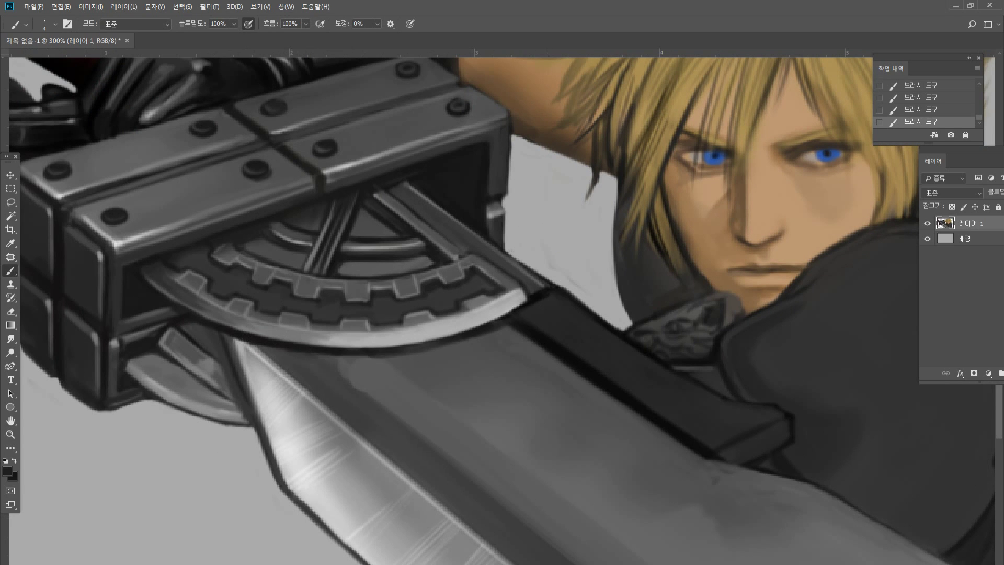
drag(615, 293, 618, 293)
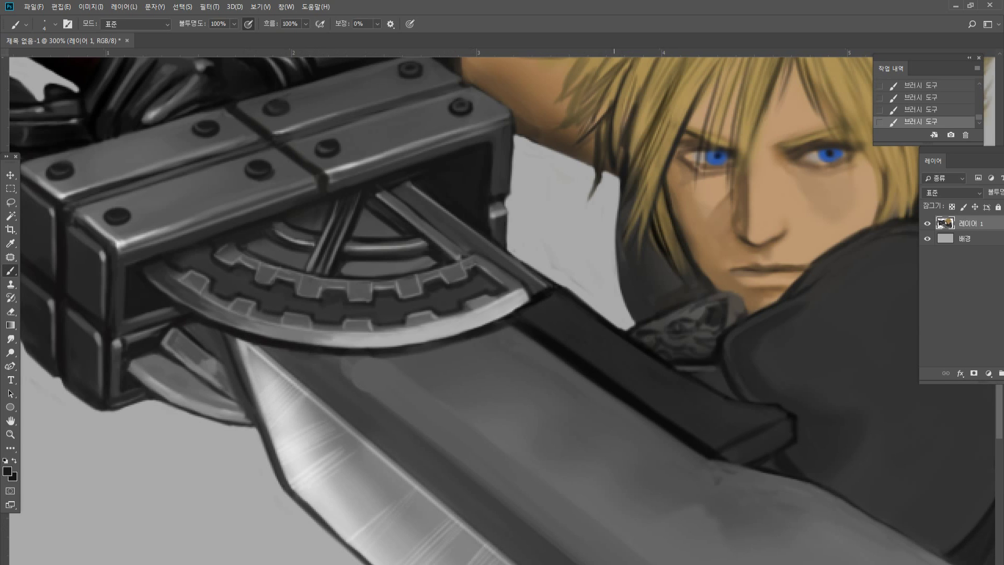
drag(316, 351, 319, 361)
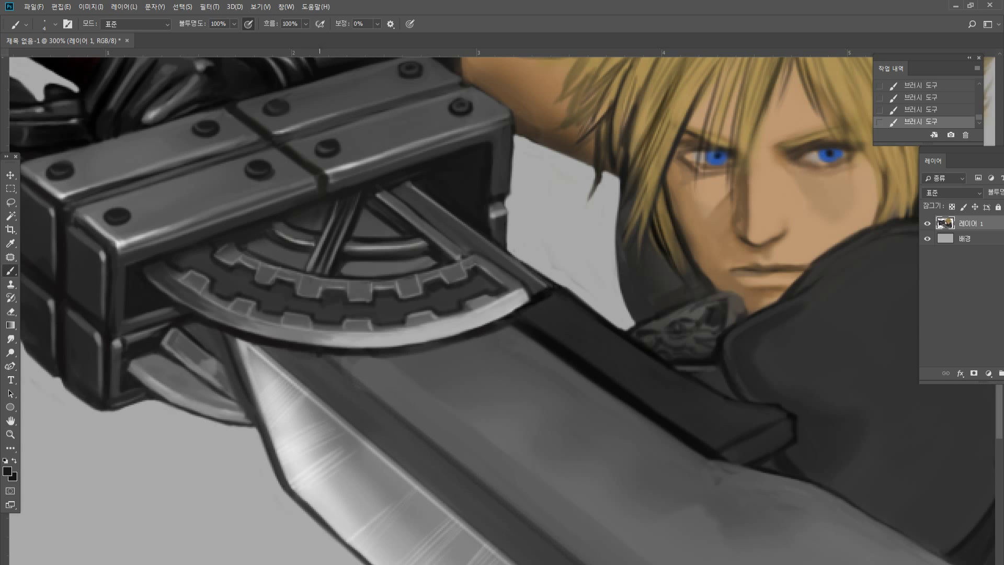
drag(346, 357, 390, 354)
Enlarge the brush to 45 px and cover the uneven patches on the blade's broad face with sampled greys.
alt+click(391, 362)
key(bracketright)
key(Return)
key(bracketright)
key(bracketright)
key(bracketright)
key(bracketright)
key(bracketright)
key(bracketright)
key(bracketright)
key(bracketright)
key(bracketright)
key(bracketright)
key(bracketright)
drag(507, 430, 548, 444)
alt+click(641, 474)
drag(637, 472, 586, 449)
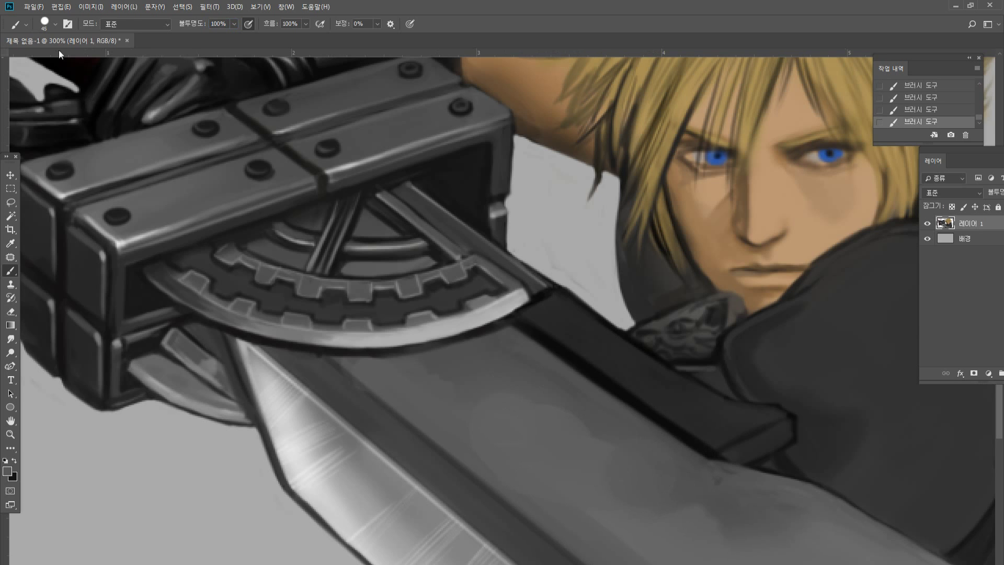
Switch to the soft pressure-sensitive round brush and blend the blade's broad face into an even grey down to the canvas bottom.
click(54, 24)
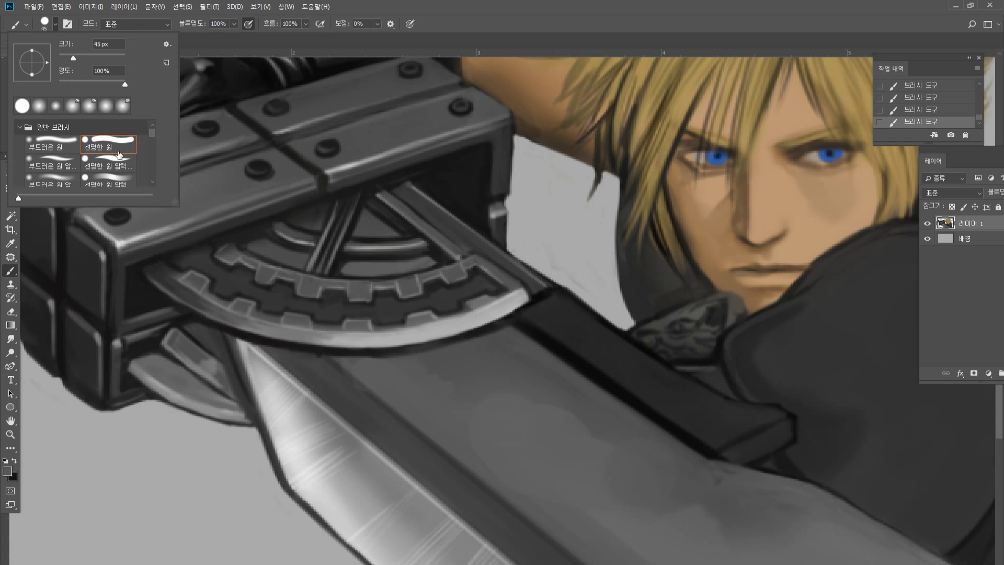
click(60, 165)
click(560, 427)
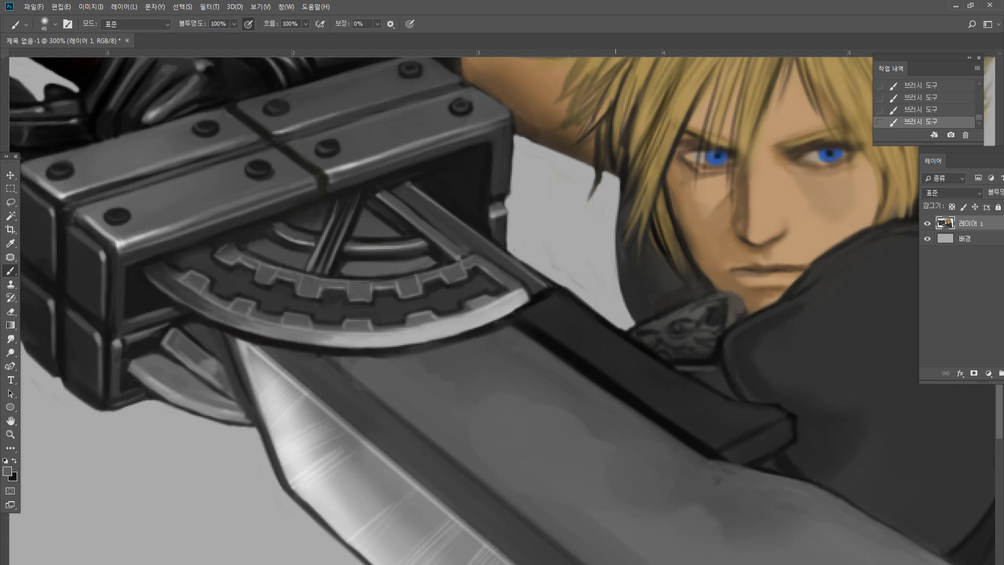
mouse_move(421, 393)
mouse_down()
mouse_move(712, 553)
mouse_move(784, 562)
mouse_up()
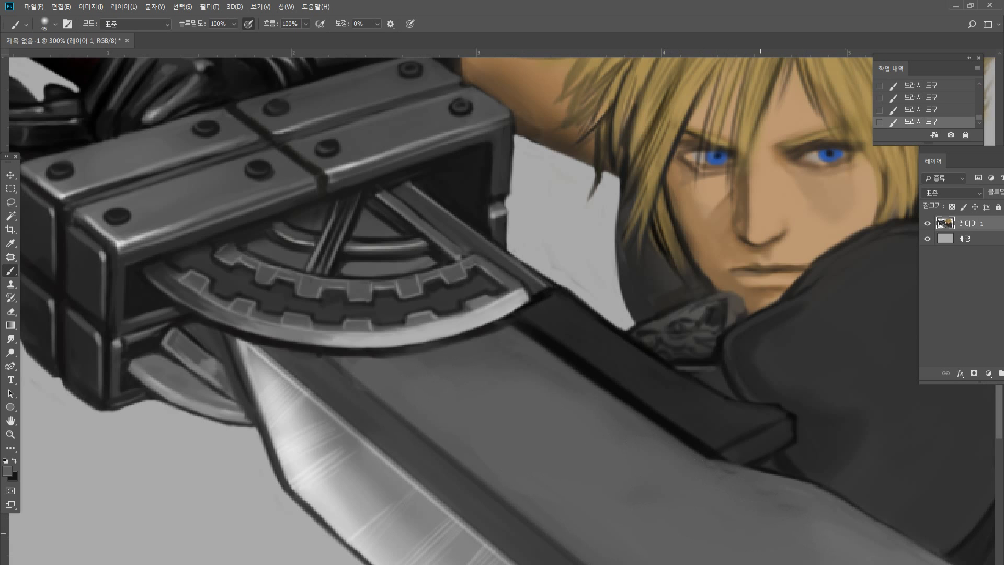
click(847, 564)
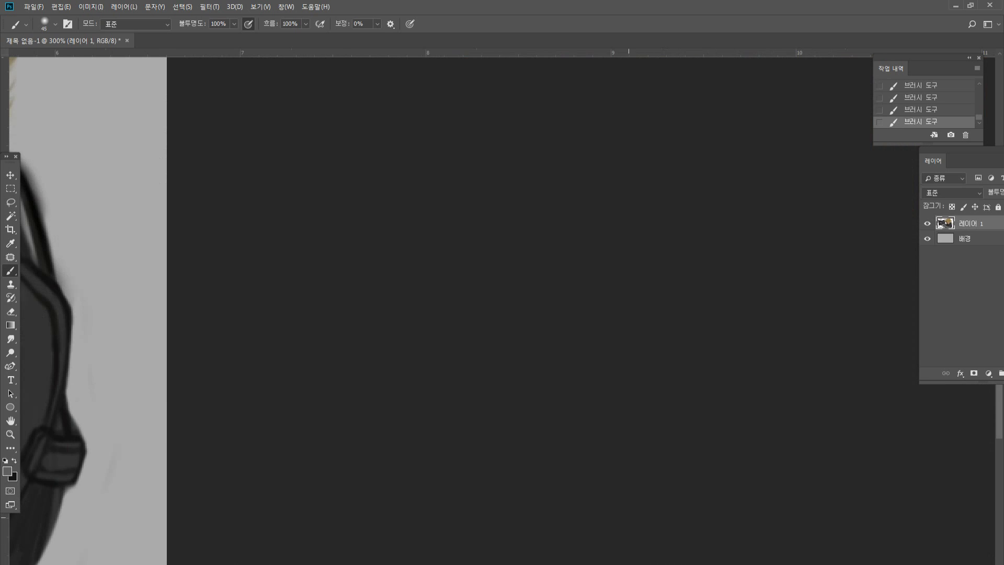
Darken the blade's broad face from the toothed disc down to the canvas bottom using the Burn tool with a 150 px brush.
double_click(11, 420)
double_click(10, 434)
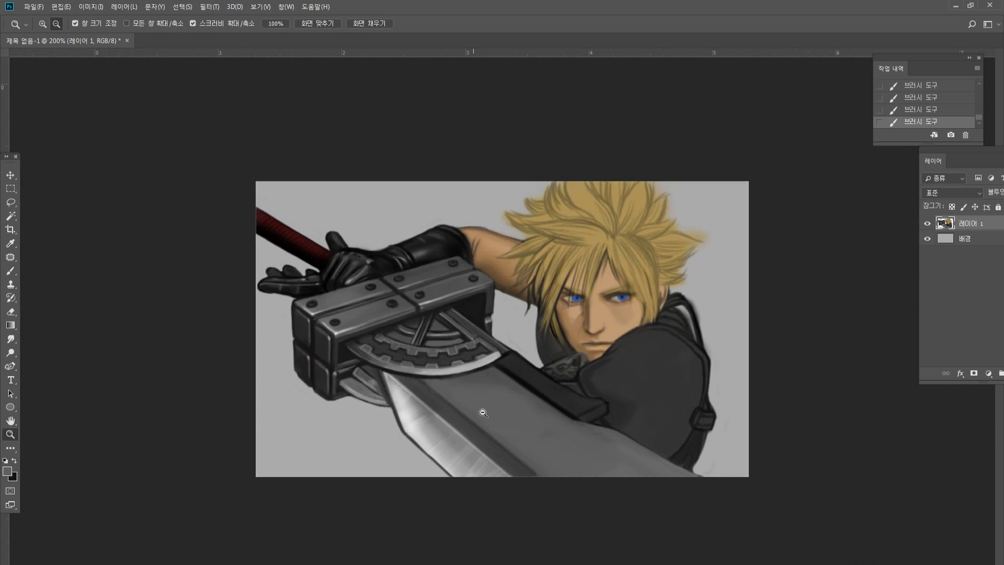
click(491, 422)
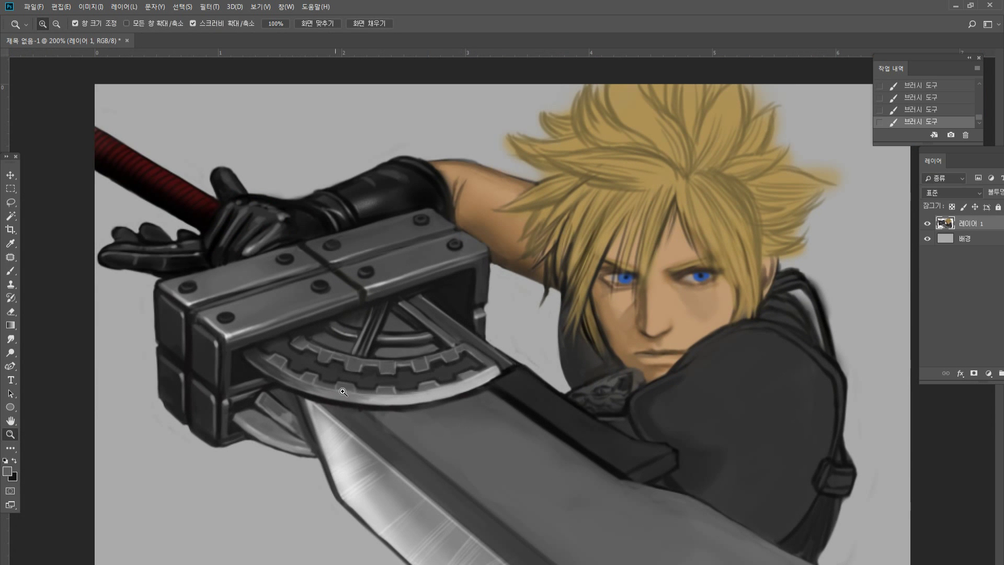
click(11, 352)
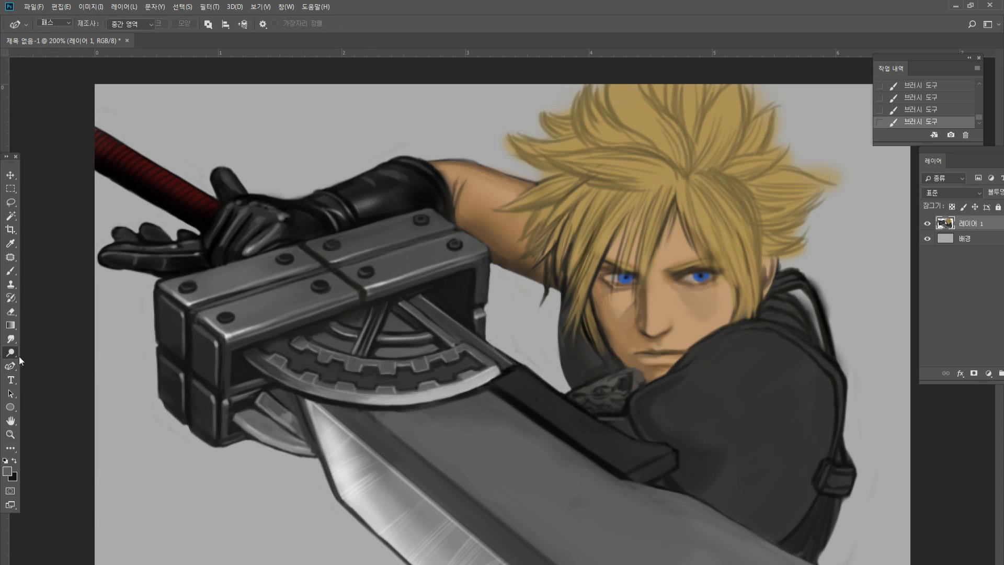
right_click(11, 353)
click(45, 362)
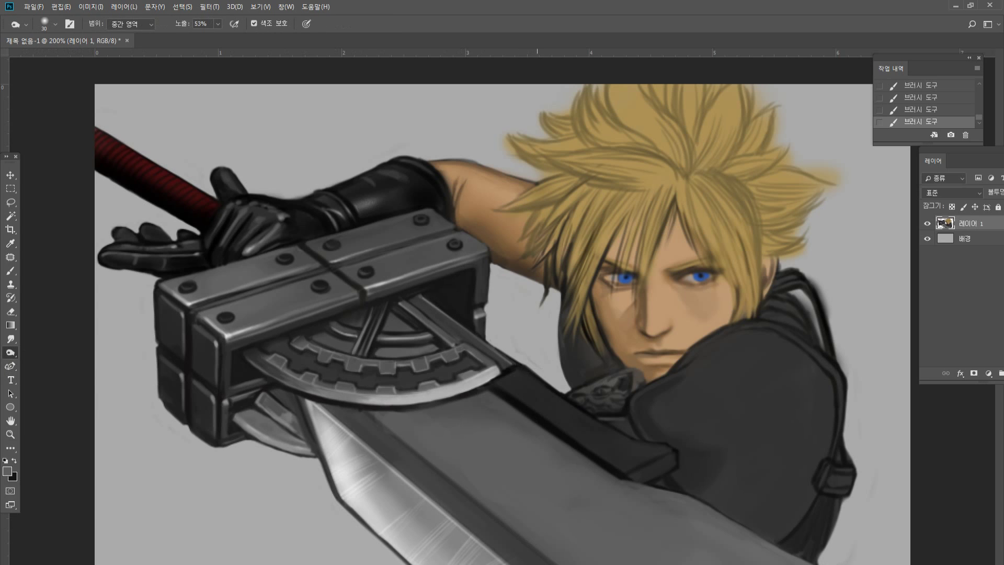
key(])
mouse_move(415, 426)
mouse_down()
mouse_move(403, 437)
mouse_move(523, 447)
mouse_up()
drag(354, 392, 455, 393)
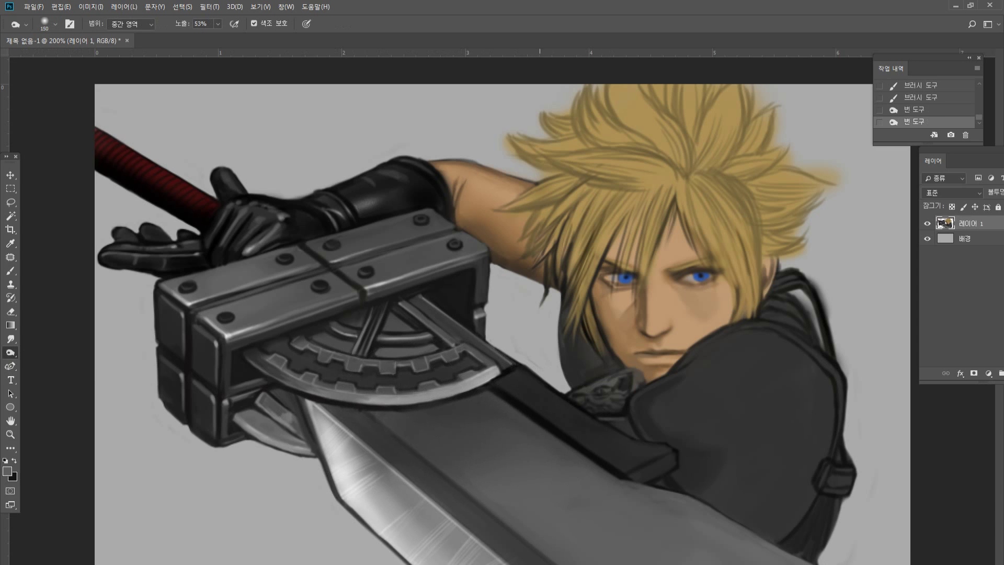
mouse_move(492, 429)
mouse_down()
mouse_move(627, 520)
mouse_move(784, 549)
mouse_up()
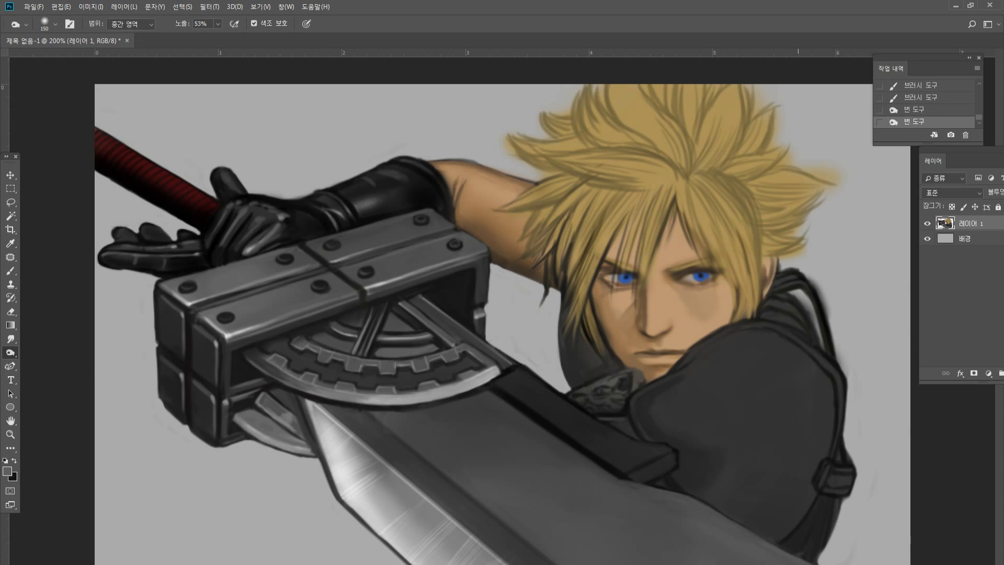
drag(697, 547, 784, 564)
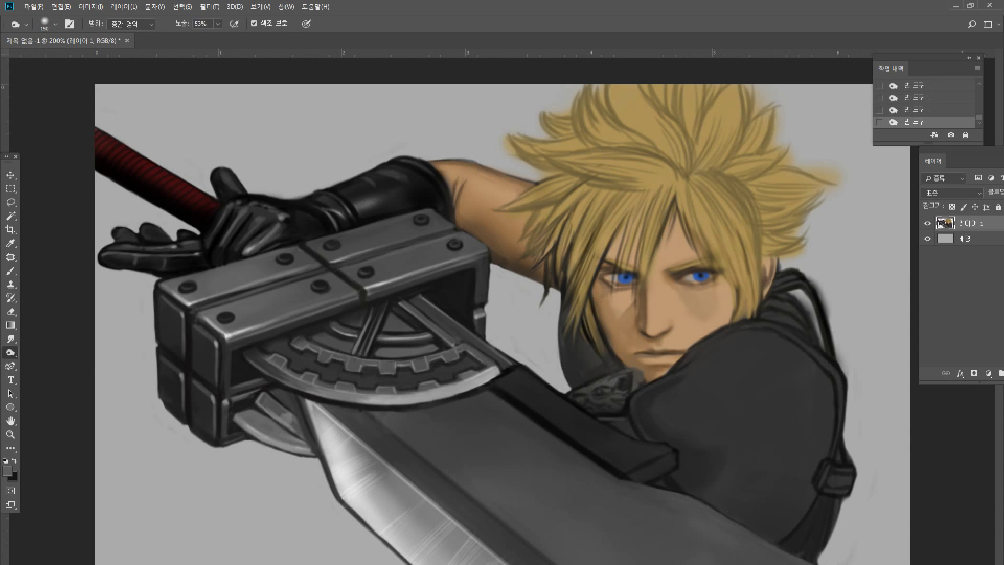
Touch up the top of the blade's broad face beneath the toothed disc's rim with sampled dark grey.
key(z)
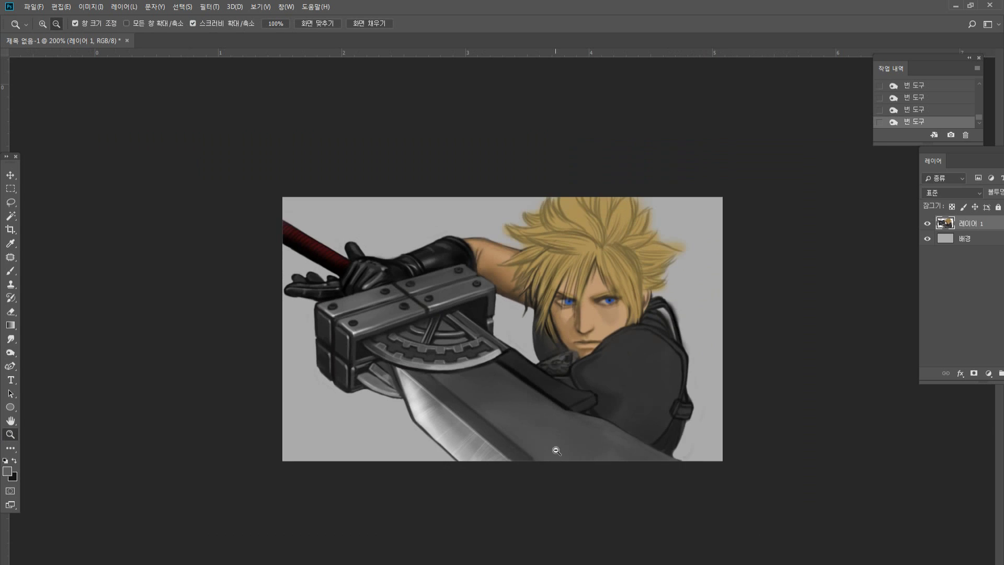
alt+click(555, 447)
click(541, 463)
click(477, 477)
click(485, 477)
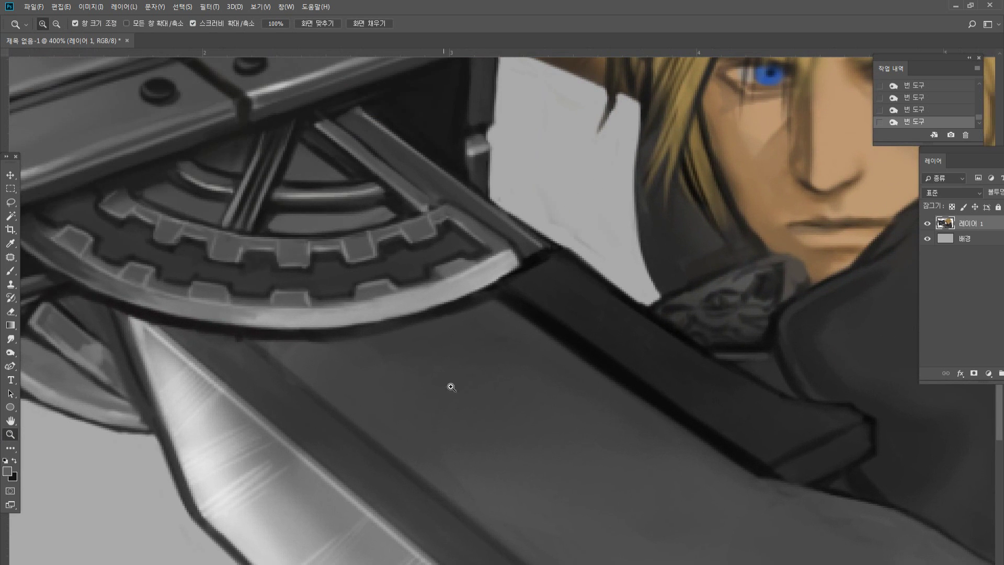
click(11, 270)
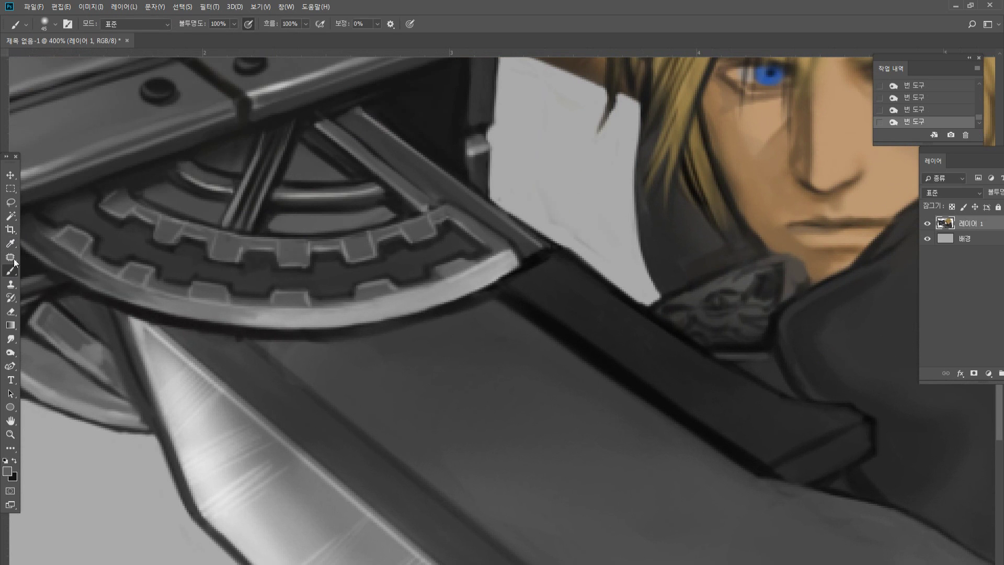
alt+click(161, 86)
alt+click(278, 344)
drag(307, 345, 269, 345)
drag(293, 346, 358, 338)
Deepen the shadow beneath the disc's rim across the groove and around the bevel's upper corner with sampled near-black.
alt+click(235, 334)
mouse_move(251, 341)
mouse_down()
mouse_move(168, 332)
mouse_move(225, 336)
mouse_move(170, 331)
mouse_move(177, 339)
mouse_up()
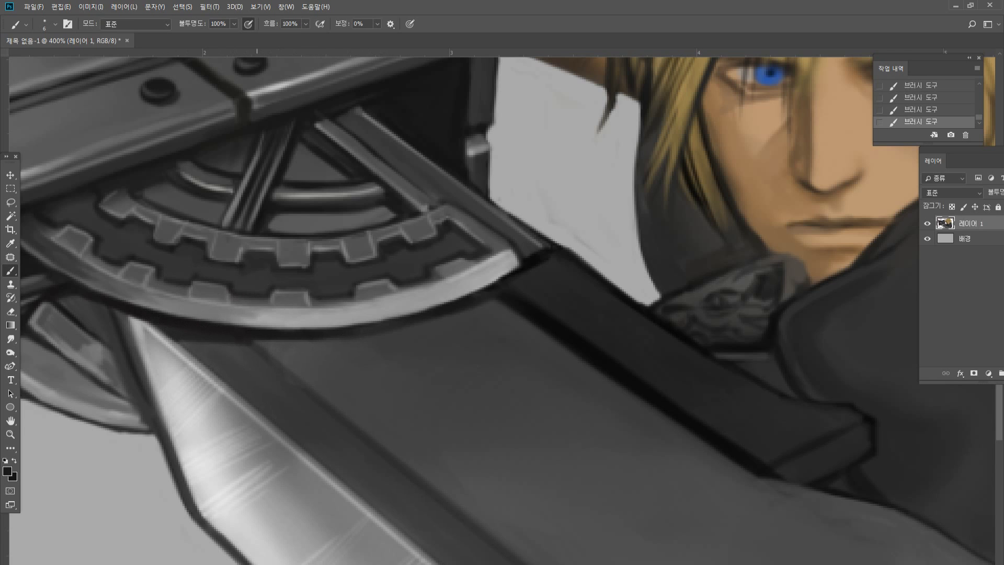
alt+click(110, 306)
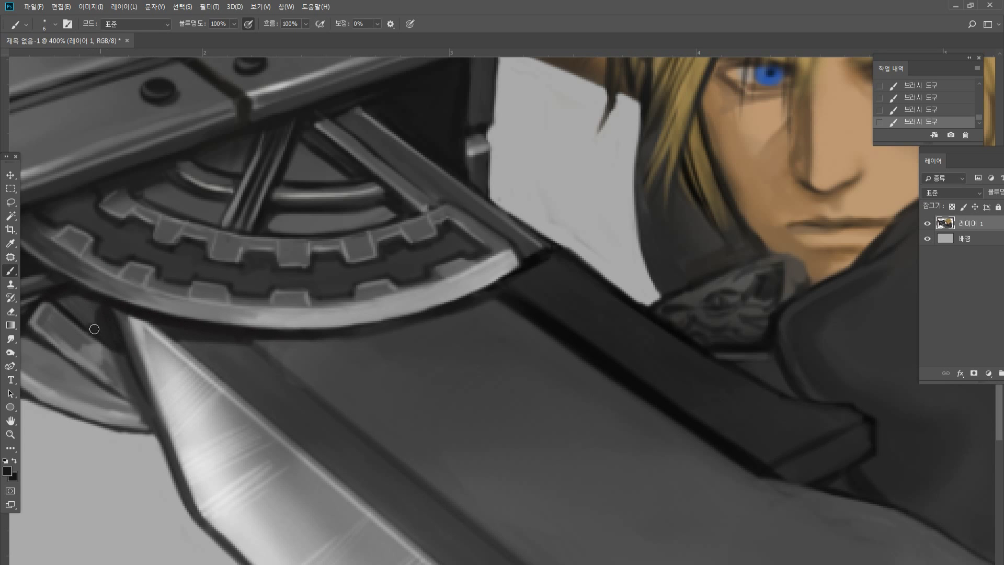
alt+click(97, 312)
drag(89, 302, 92, 304)
Paint three small dark oval rivets on the blade's broad face, two near the disc and one farther down.
double_click(12, 436)
click(511, 408)
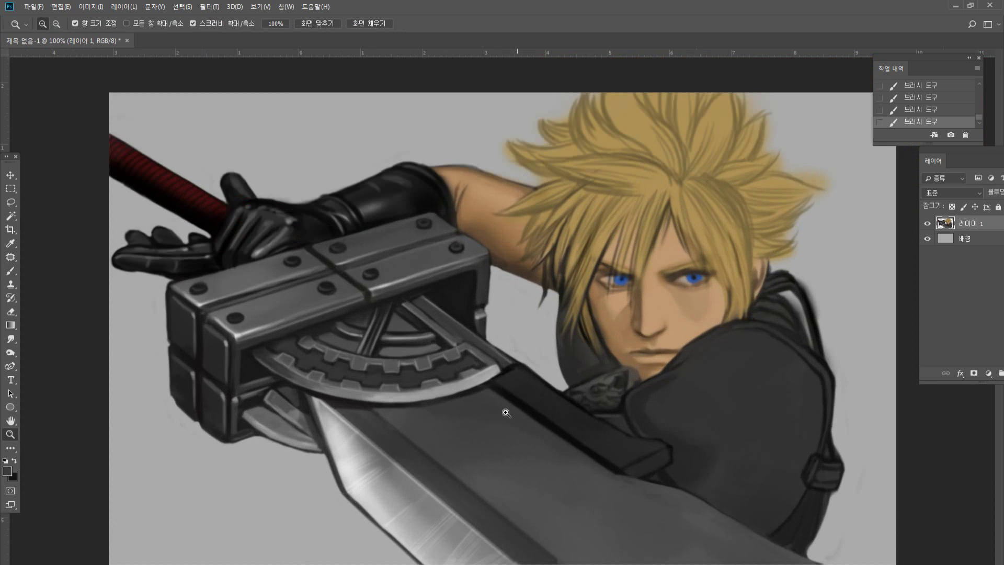
click(506, 412)
click(473, 466)
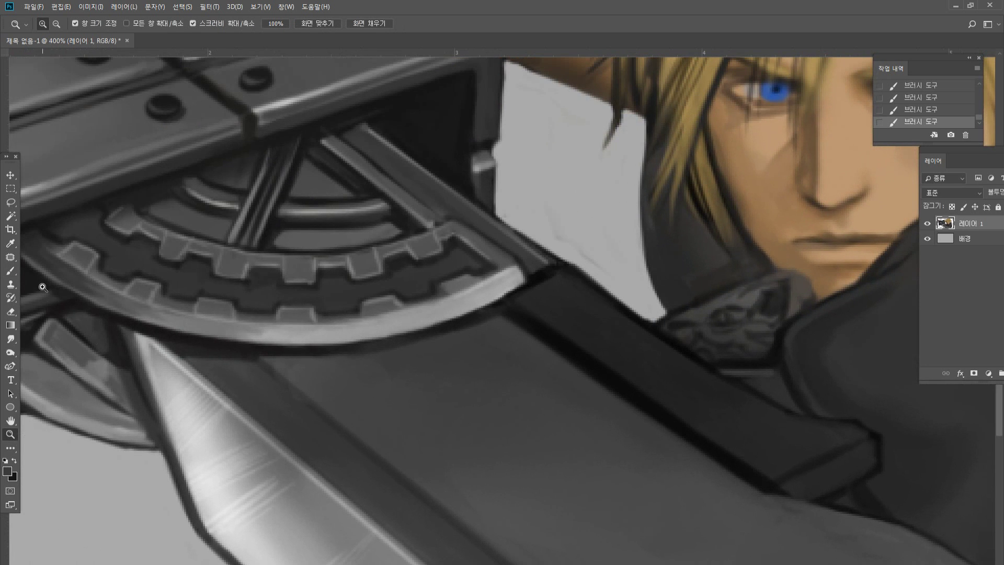
click(10, 270)
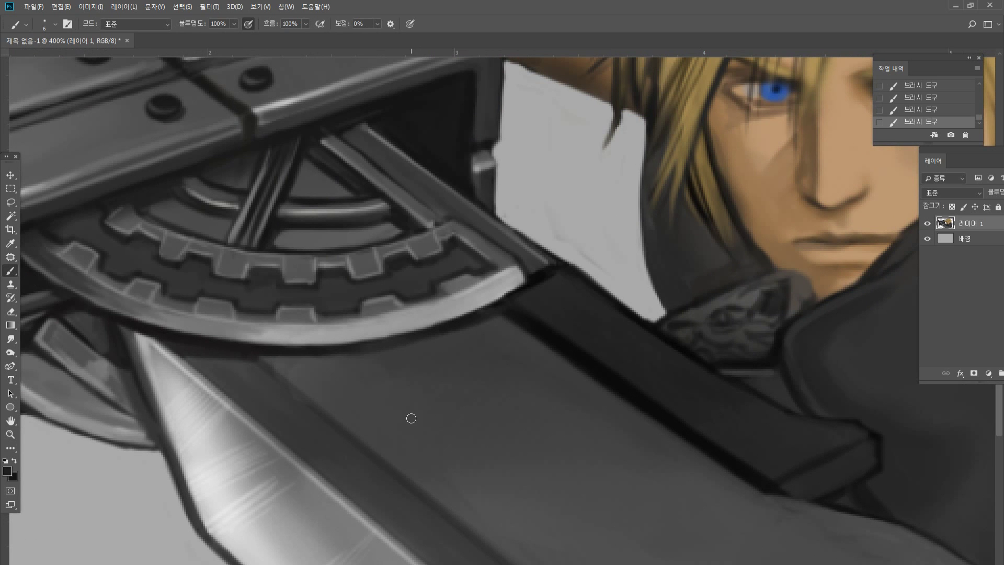
click(393, 405)
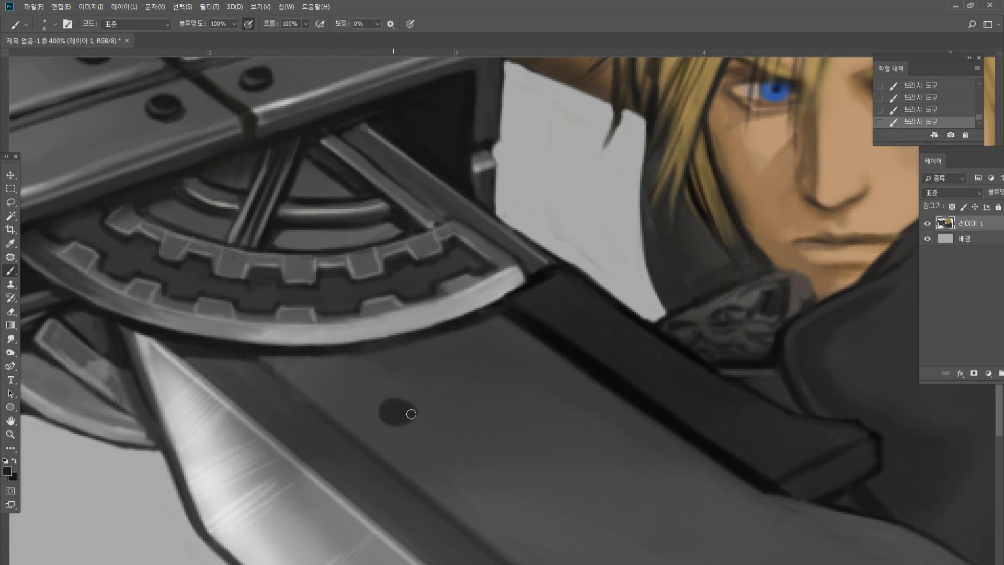
click(519, 368)
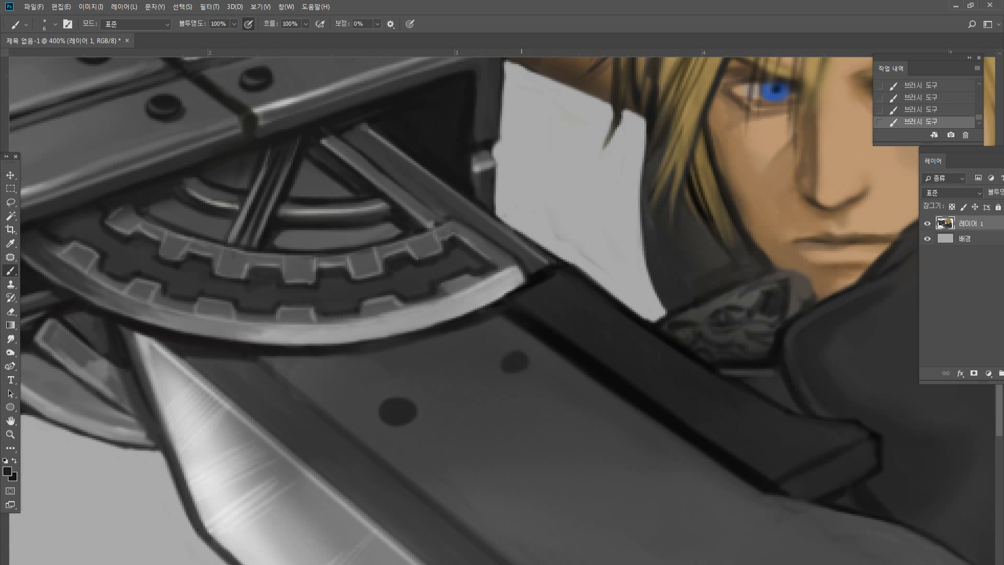
click(517, 367)
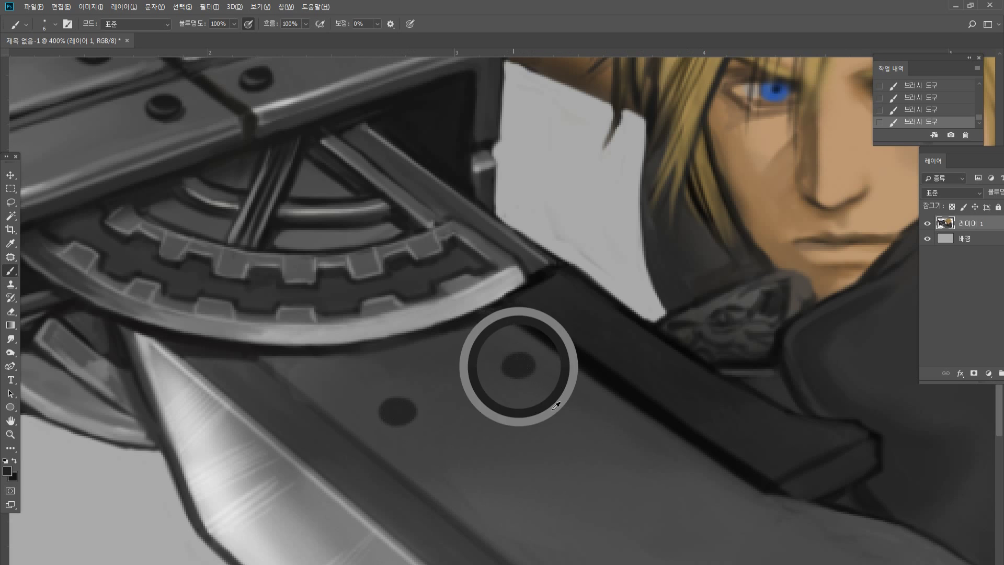
mouse_move(640, 511)
mouse_down()
mouse_move(645, 505)
mouse_move(629, 517)
mouse_up()
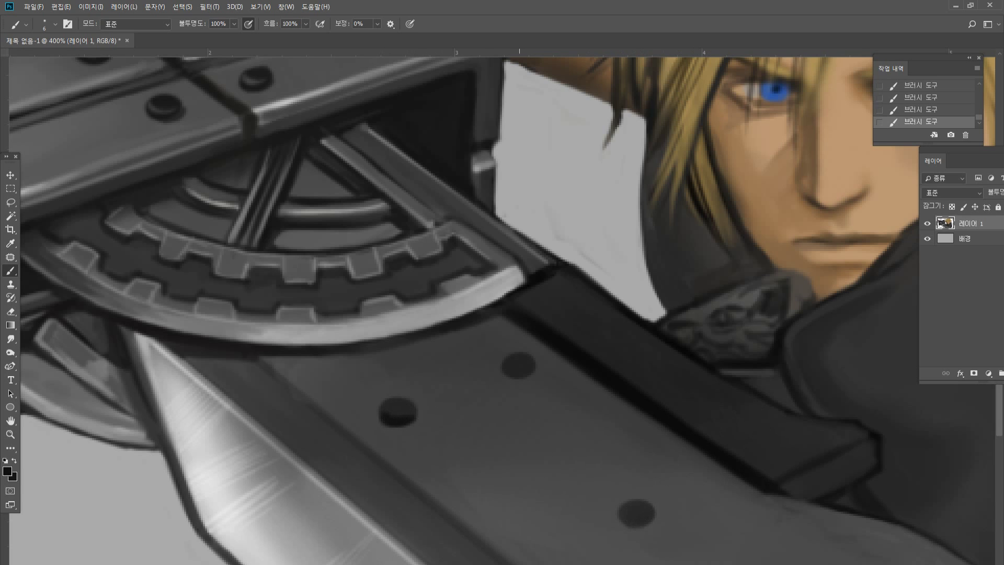
Give the three blade rivets depth by painting near-black undersides and restoring their dark grey heads.
mouse_move(630, 526)
mouse_down()
mouse_move(656, 515)
mouse_move(647, 507)
mouse_move(634, 539)
mouse_move(618, 526)
mouse_up()
alt+click(635, 508)
alt+click(665, 503)
alt+click(639, 519)
alt+click(639, 517)
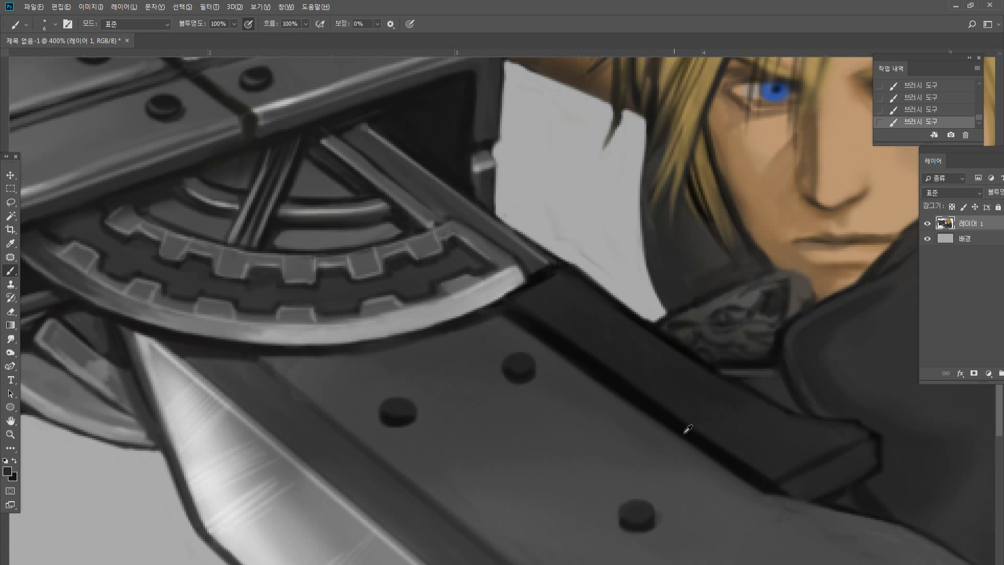
Paint soft mid-grey centres on the heads of the three blade rivets with a sampled grey.
alt+click(517, 248)
alt+click(517, 248)
drag(624, 517, 648, 514)
drag(385, 411, 409, 408)
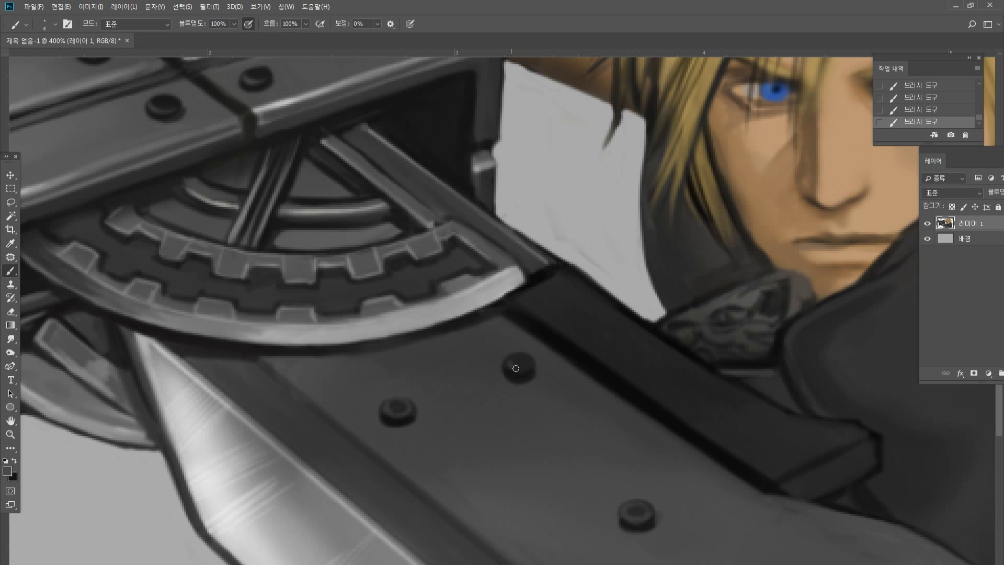
drag(506, 363, 533, 360)
Dab small light-grey highlights on the blade rivets and undo the last dab on the lowest one.
key(x)
alt+click(476, 293)
click(522, 363)
click(637, 510)
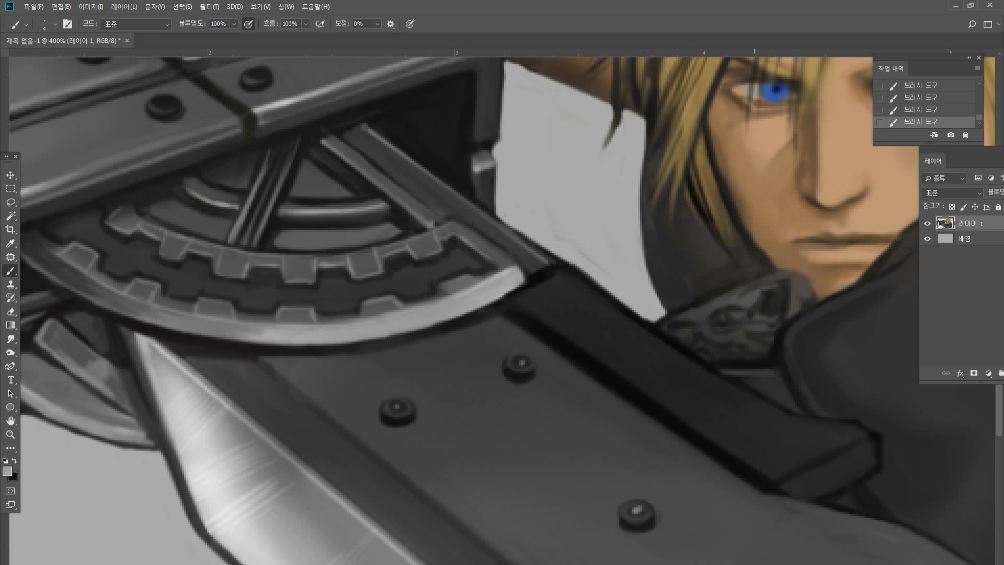
key(ctrl+z)
Sharpen the blade's back edge against the shoulder with a sampled near-black outline starting at the dark guard's end.
alt+click(759, 478)
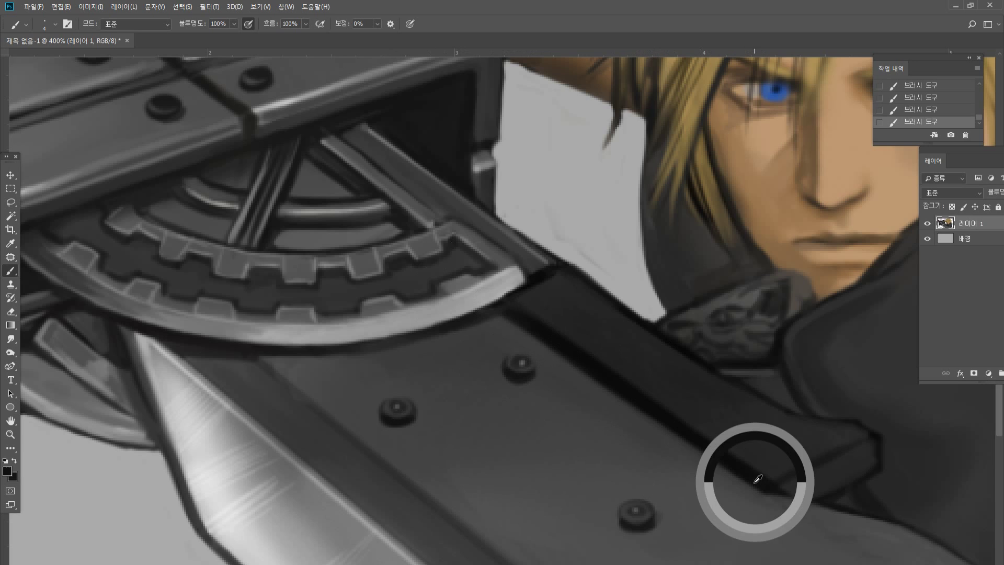
drag(784, 497, 820, 506)
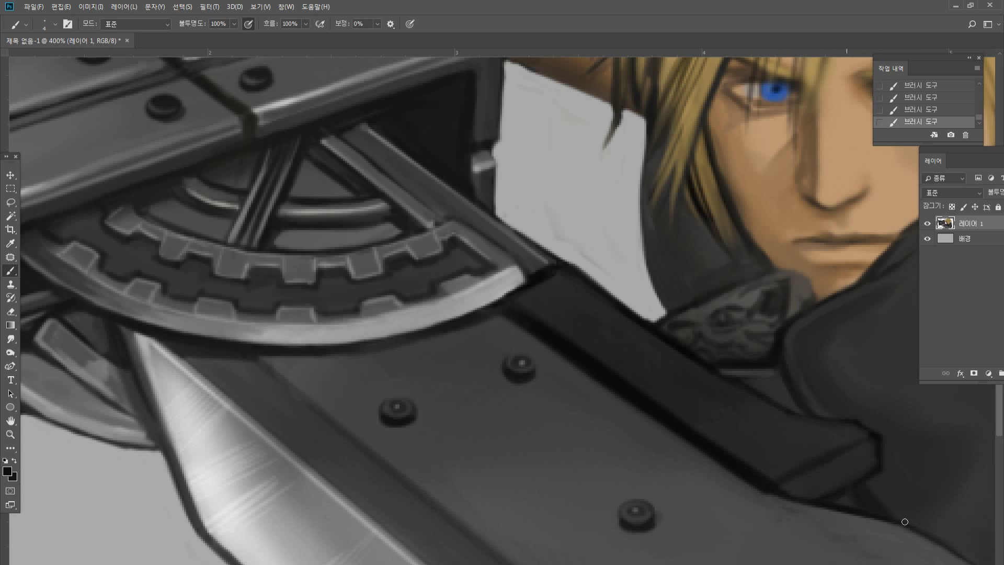
alt+click(960, 537)
alt+click(795, 496)
Draw a dark diagonal line from the guard's end down to the canvas bottom, marking off a strip along the blade's back.
drag(774, 494, 864, 563)
drag(772, 498, 876, 564)
alt+click(800, 530)
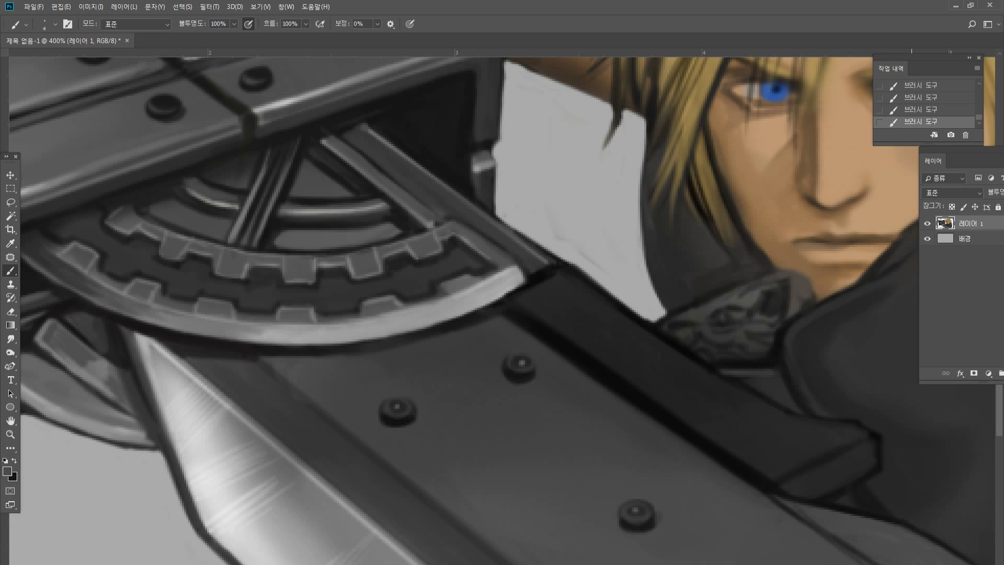
double_click(10, 434)
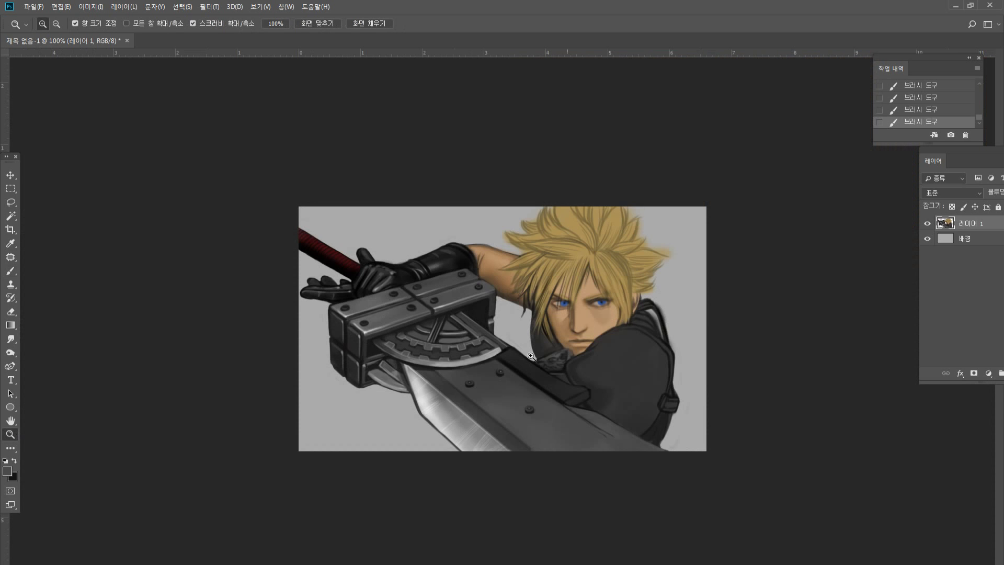
click(655, 442)
key(f)
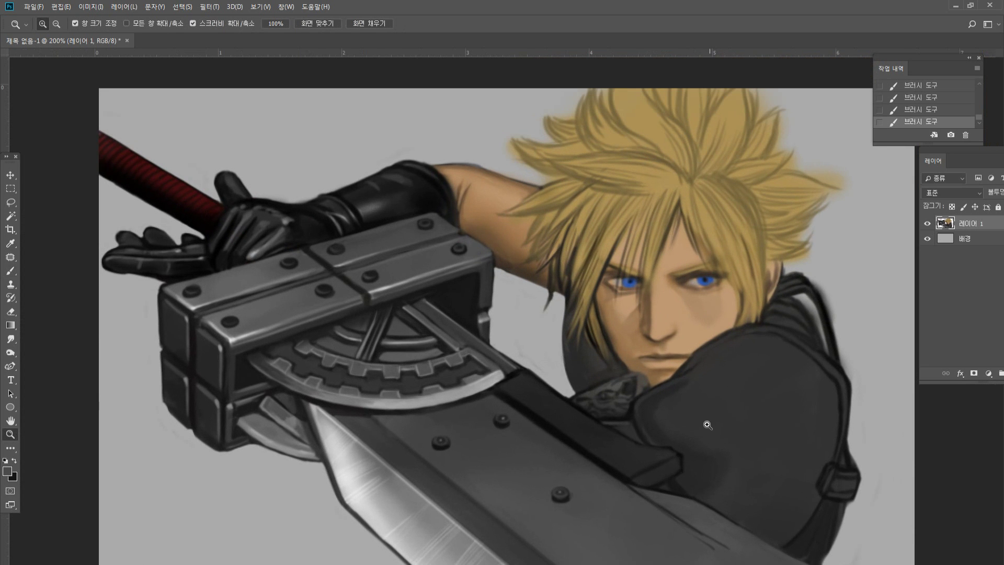
click(10, 421)
drag(350, 295, 222, 230)
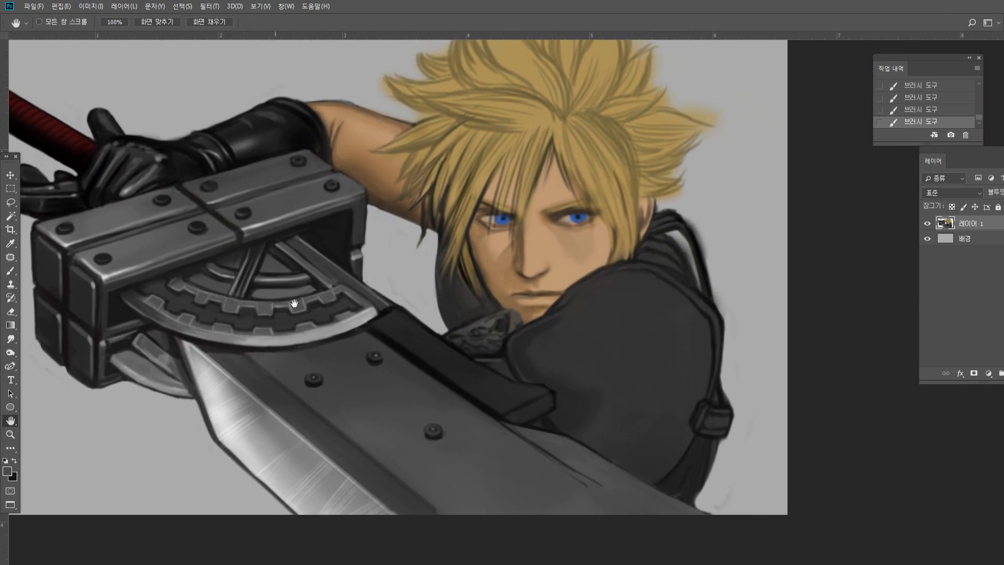
click(11, 270)
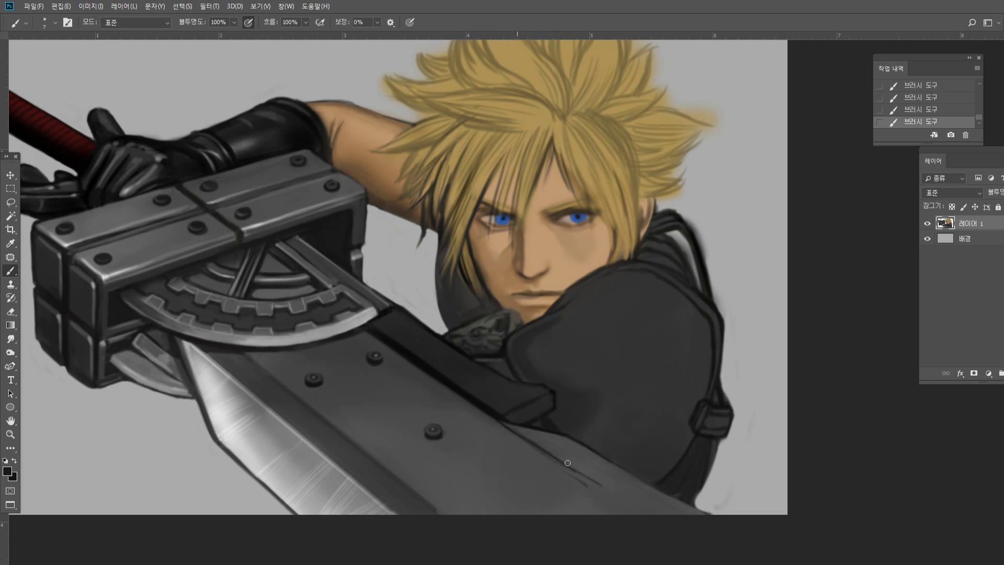
drag(568, 463, 640, 508)
drag(517, 427, 635, 514)
drag(560, 458, 639, 517)
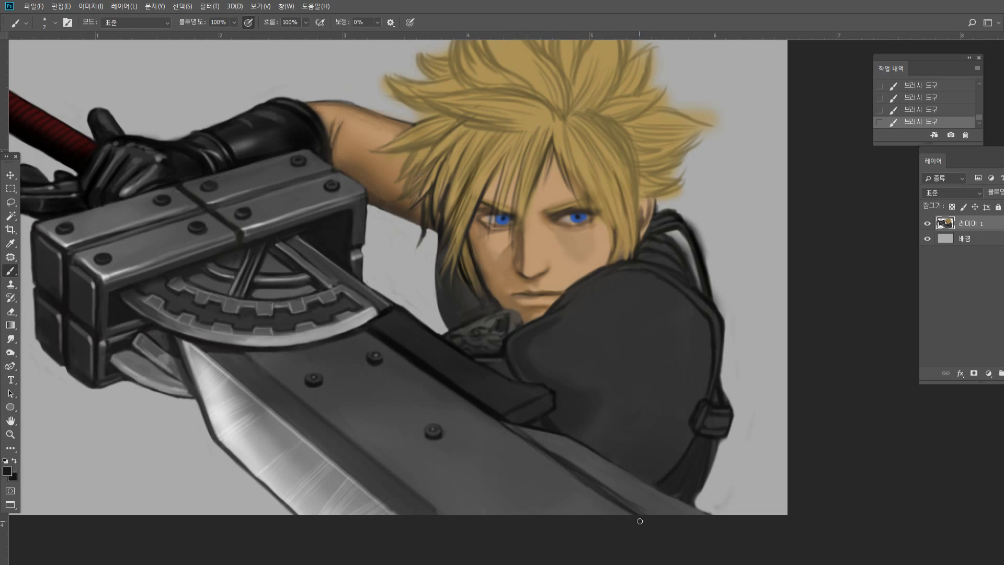
Thin and straighten the dark diagonal line by painting over its sides with grey sampled from the blade face.
alt+click(546, 463)
drag(558, 463, 628, 512)
drag(551, 447, 652, 517)
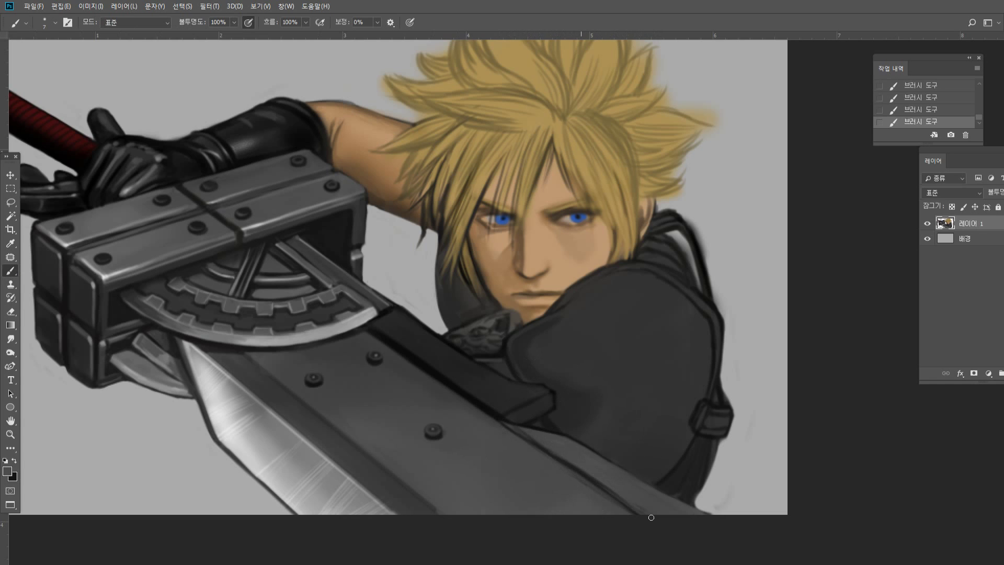
drag(585, 471, 635, 506)
drag(564, 458, 640, 509)
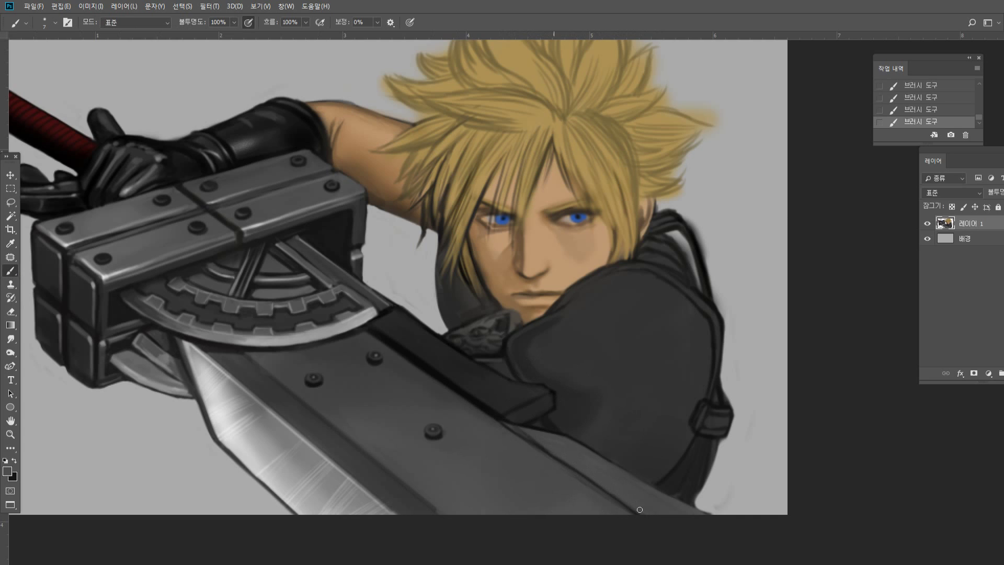
Clean up the blade's back strip and its outlines beside the guard and shoulder with sampled greys and near-black.
alt+click(524, 417)
alt+click(543, 434)
alt+click(559, 426)
alt+click(555, 434)
alt+click(588, 493)
alt+click(605, 489)
alt+click(678, 482)
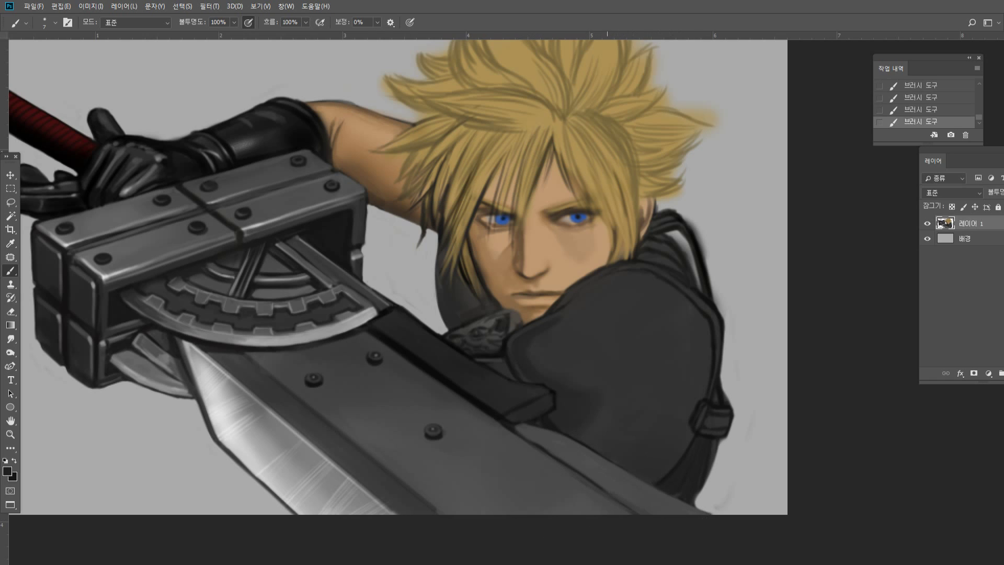
Paint a lighter sampled grey highlight onto the blade's back strip, starting beside the dark guard's end.
alt+click(329, 489)
drag(525, 427, 555, 433)
alt+click(524, 426)
alt+click(545, 432)
mouse_move(524, 430)
mouse_down()
mouse_move(558, 438)
mouse_move(523, 425)
mouse_move(547, 429)
mouse_up()
alt+click(516, 421)
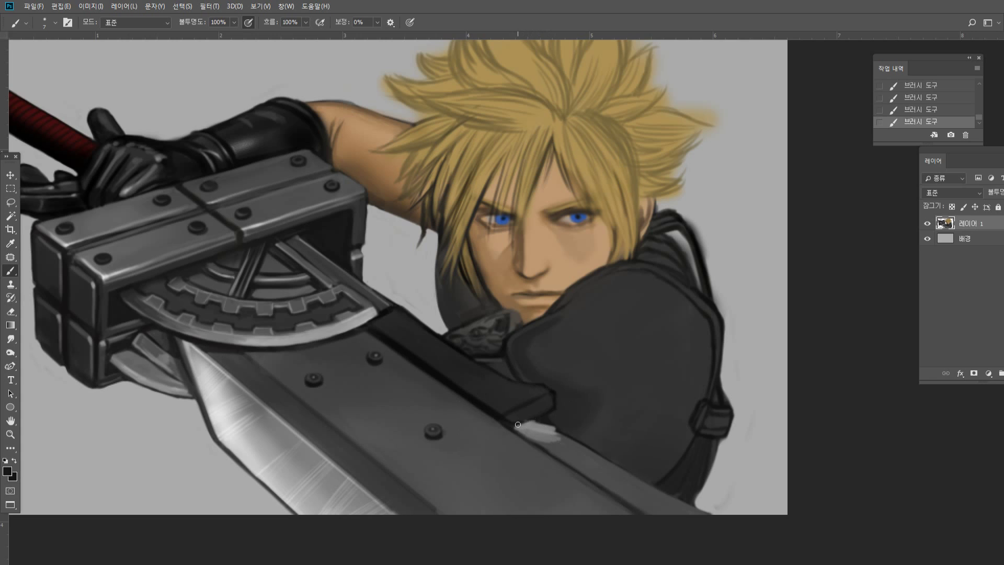
alt+click(542, 425)
drag(544, 428, 623, 469)
alt+click(582, 442)
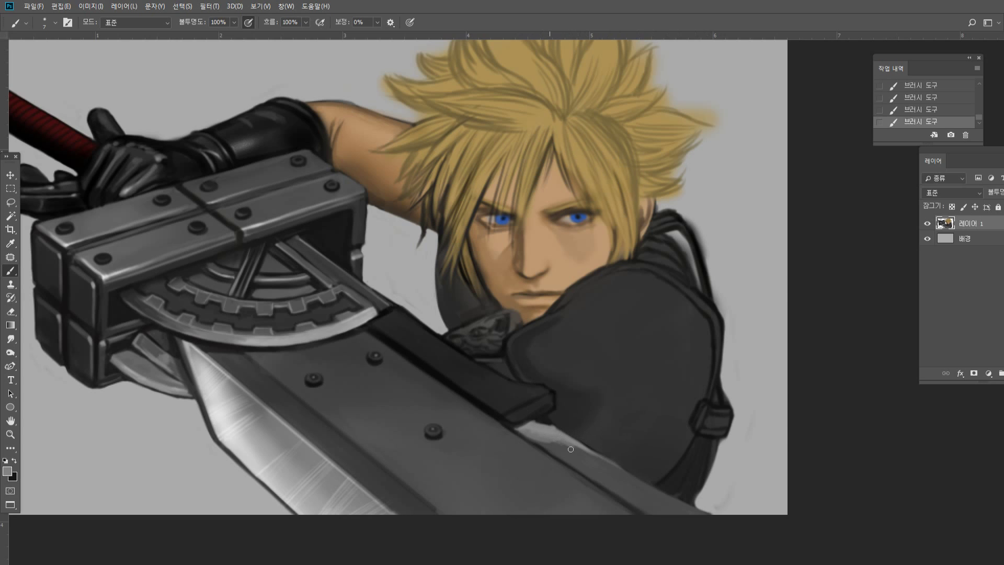
drag(560, 443, 596, 459)
Lower the brush opacity to 68% and blend sampled light grey along the back strip down to the canvas bottom.
click(234, 22)
drag(237, 34, 228, 36)
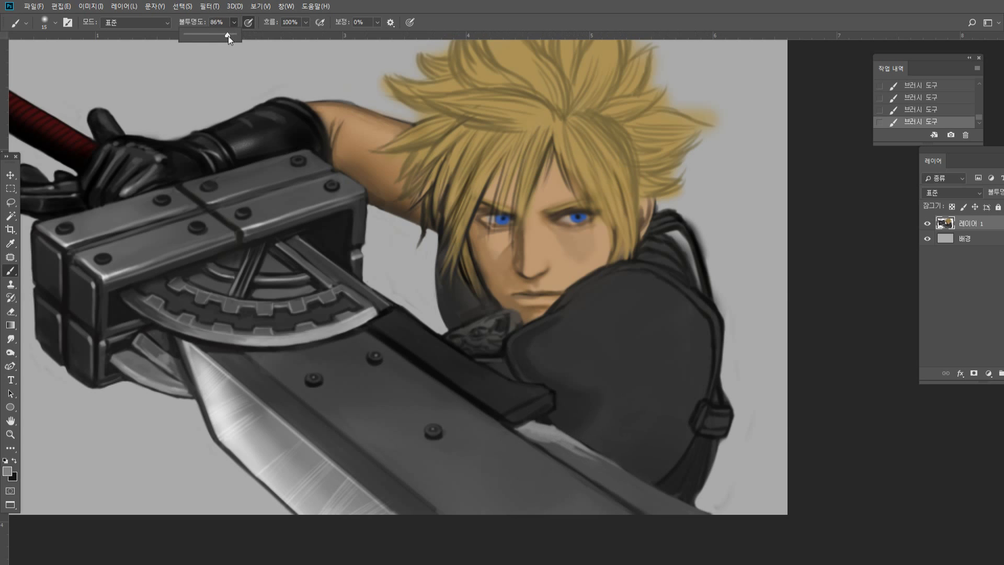
alt+click(560, 440)
drag(560, 445, 635, 480)
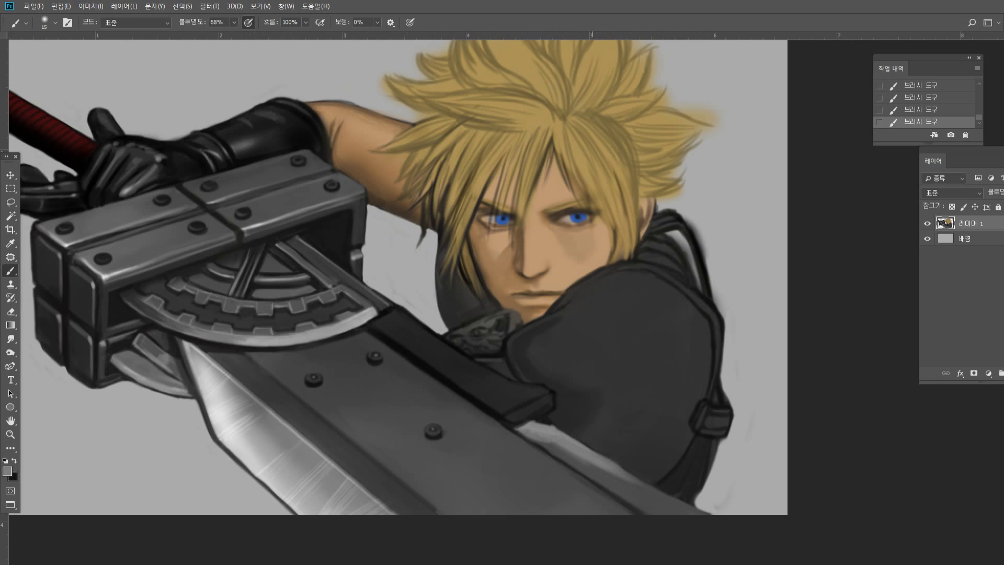
drag(574, 439, 665, 491)
drag(608, 464, 700, 514)
mouse_move(640, 489)
mouse_down()
mouse_move(682, 512)
mouse_move(619, 488)
mouse_move(665, 518)
mouse_up()
mouse_move(601, 471)
mouse_down()
mouse_move(642, 496)
mouse_move(557, 449)
mouse_move(595, 470)
mouse_up()
drag(578, 462, 552, 449)
drag(601, 473, 653, 492)
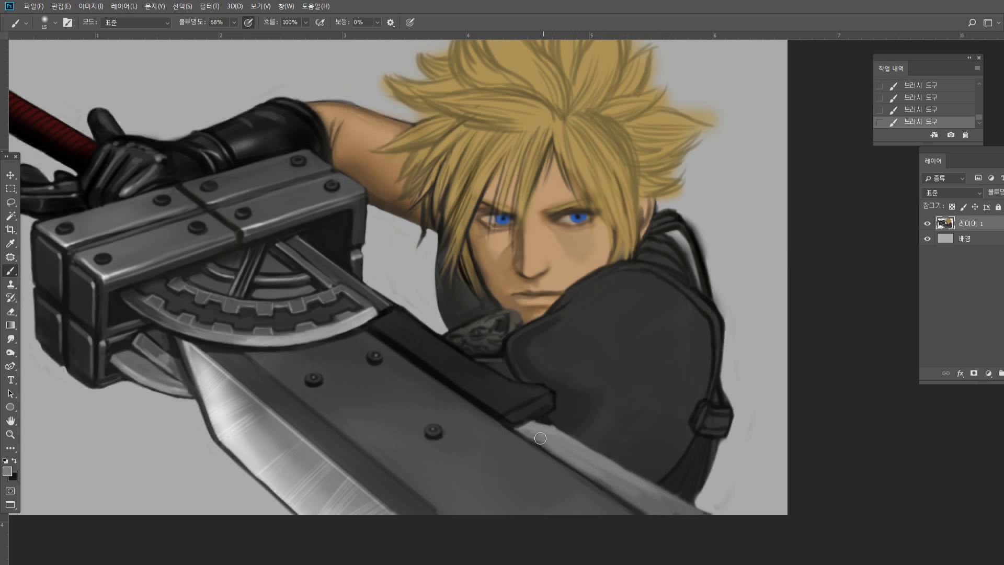
drag(541, 444, 554, 452)
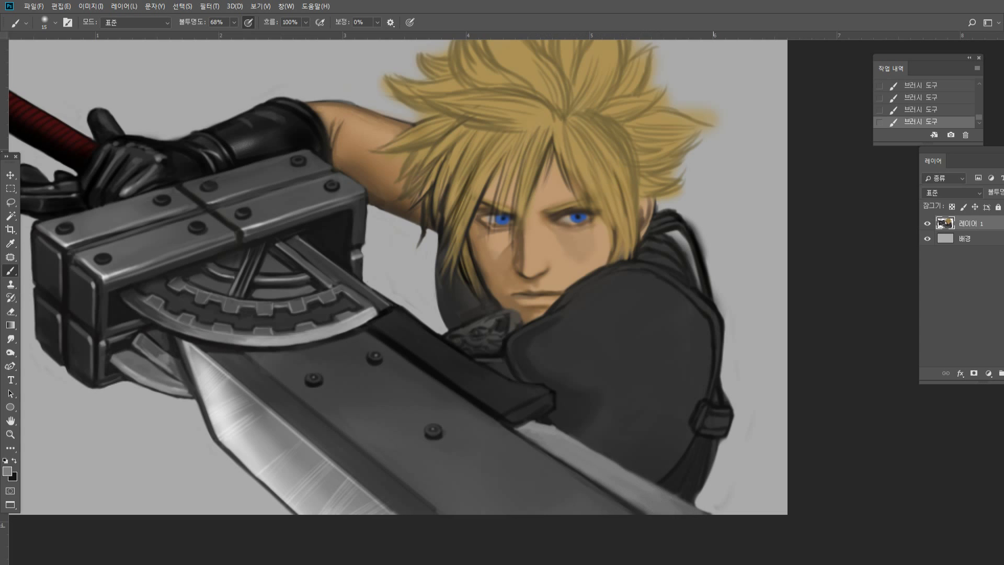
alt+click(608, 504)
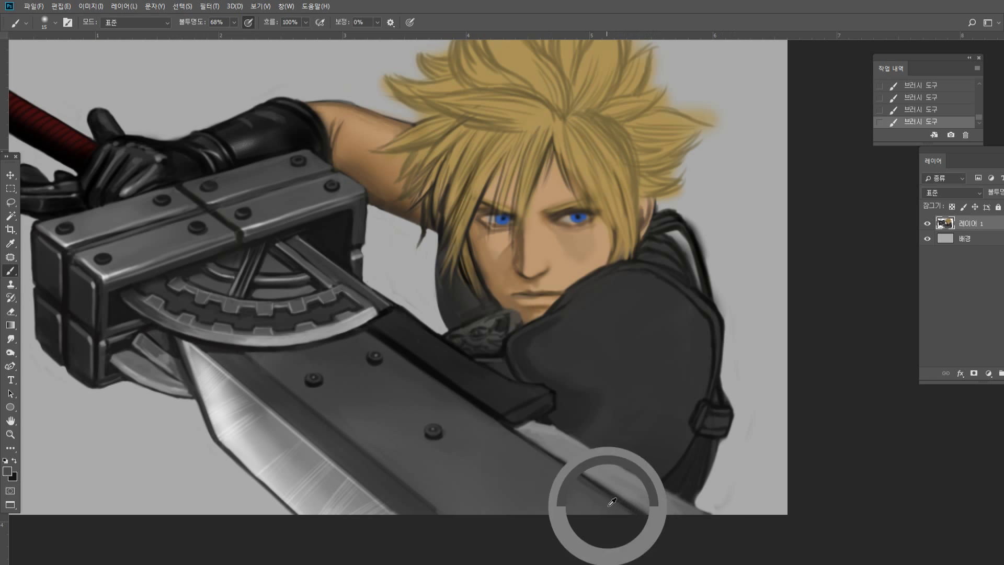
alt+click(578, 487)
alt+click(629, 486)
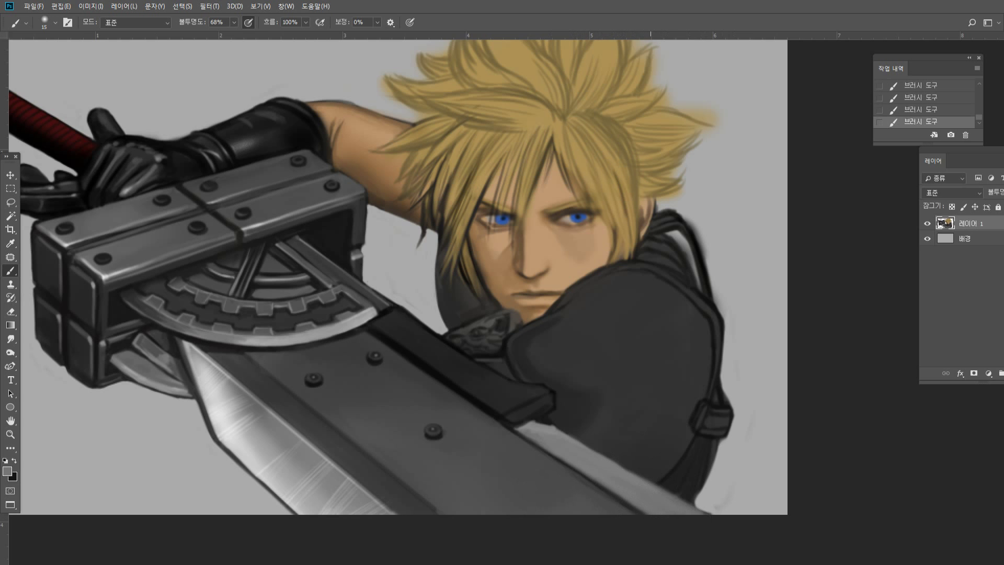
Redraw the outline between the back strip and the shoulder with a smaller brush in sampled near-black.
click(10, 434)
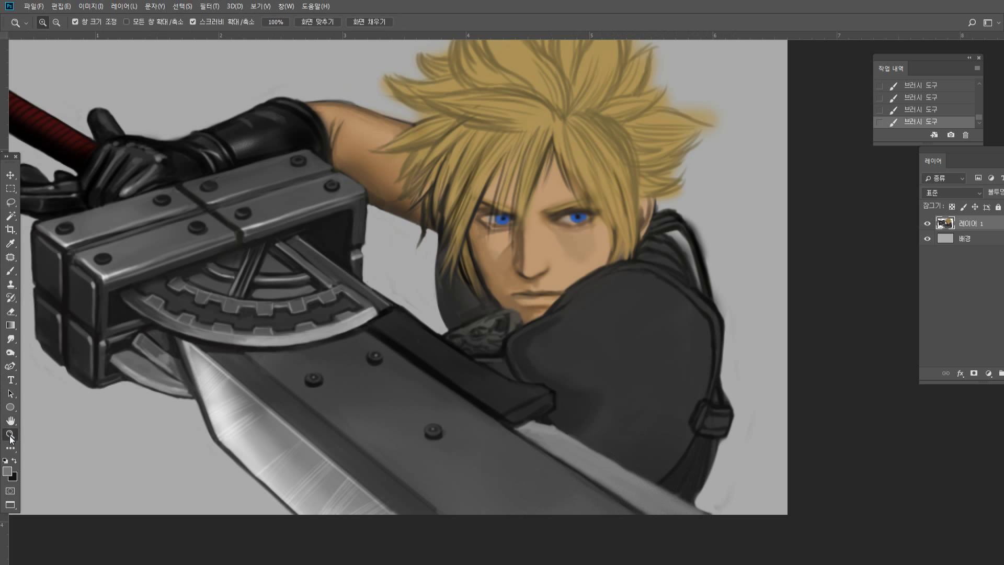
alt+click(506, 392)
click(686, 466)
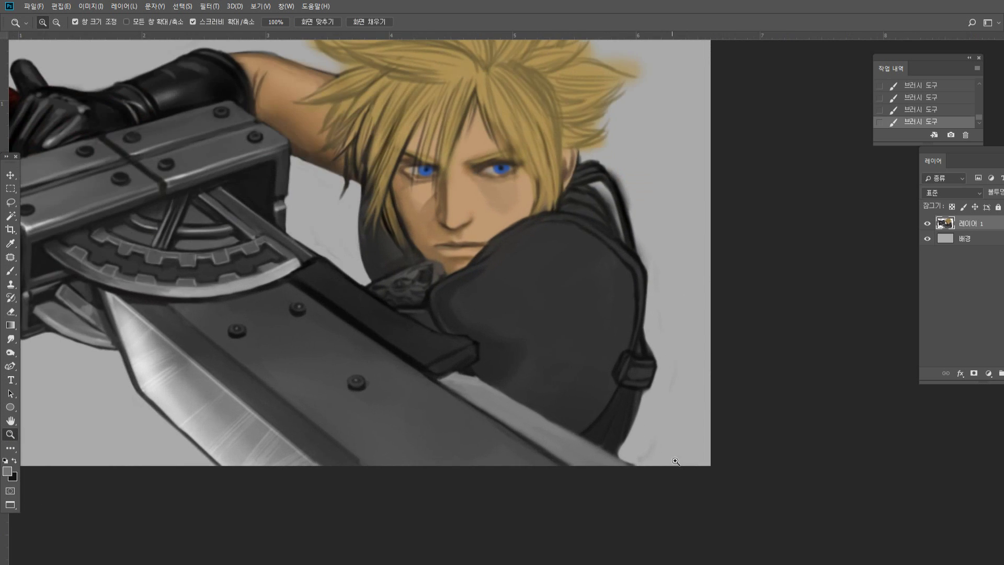
click(570, 416)
click(544, 426)
click(614, 439)
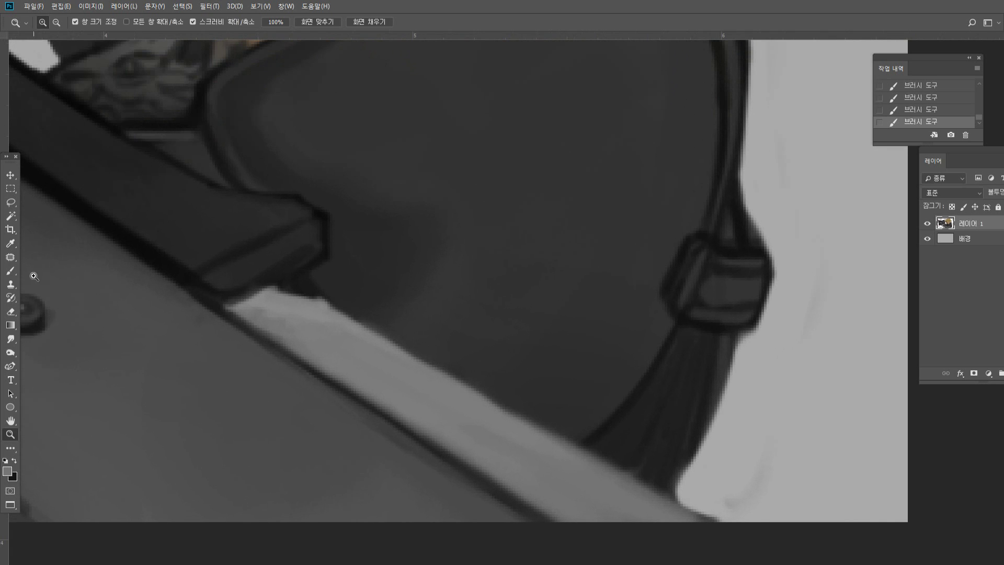
click(9, 270)
alt+click(311, 278)
key(bracketleft)
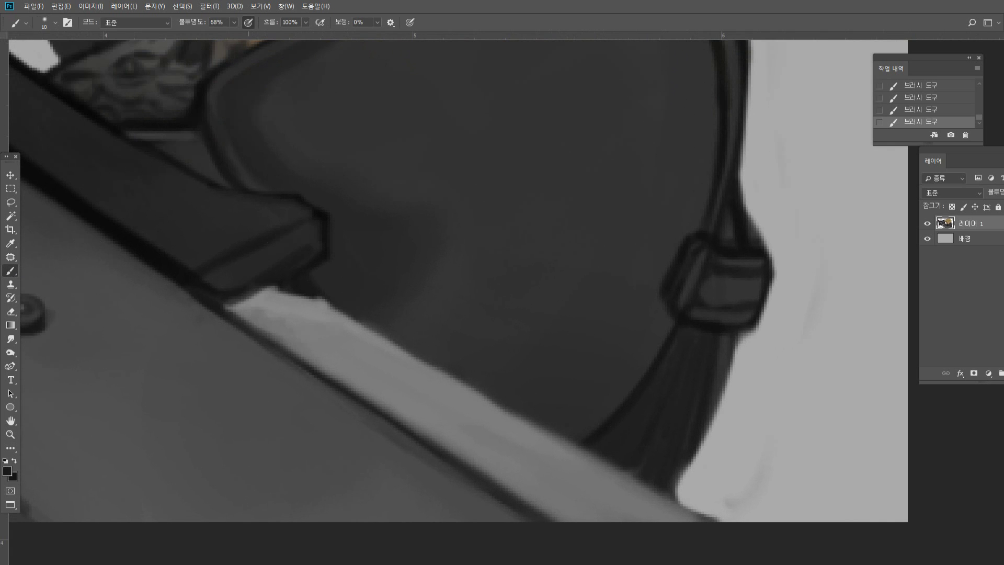
mouse_move(228, 307)
mouse_down()
mouse_move(270, 288)
mouse_move(238, 303)
mouse_move(315, 297)
mouse_move(276, 292)
mouse_move(327, 303)
mouse_move(542, 410)
mouse_move(559, 435)
mouse_move(747, 545)
mouse_up()
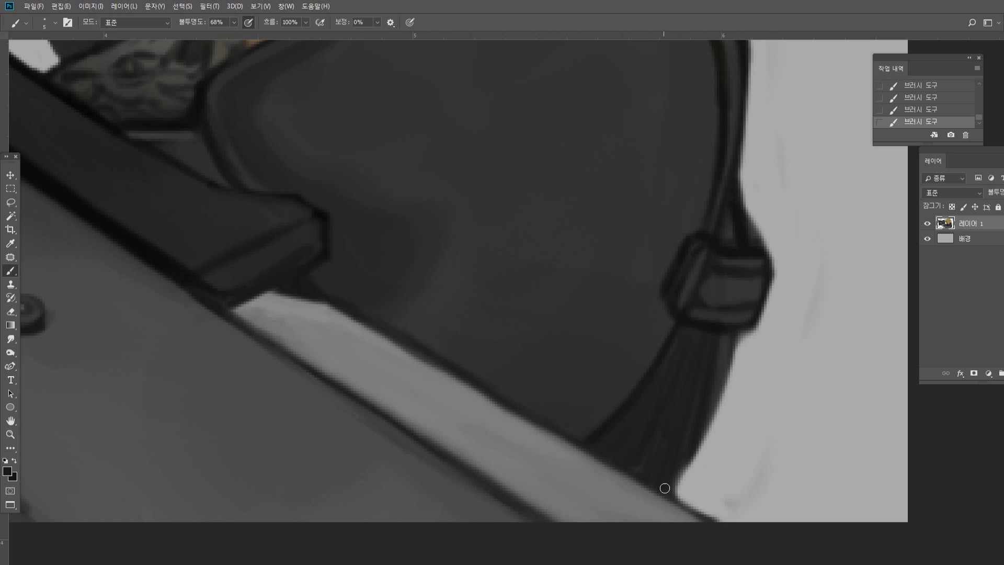
Paint lengthwise folds into the strap below the buckle and tidy the back strip's lower edge with sampled greys.
alt+click(644, 250)
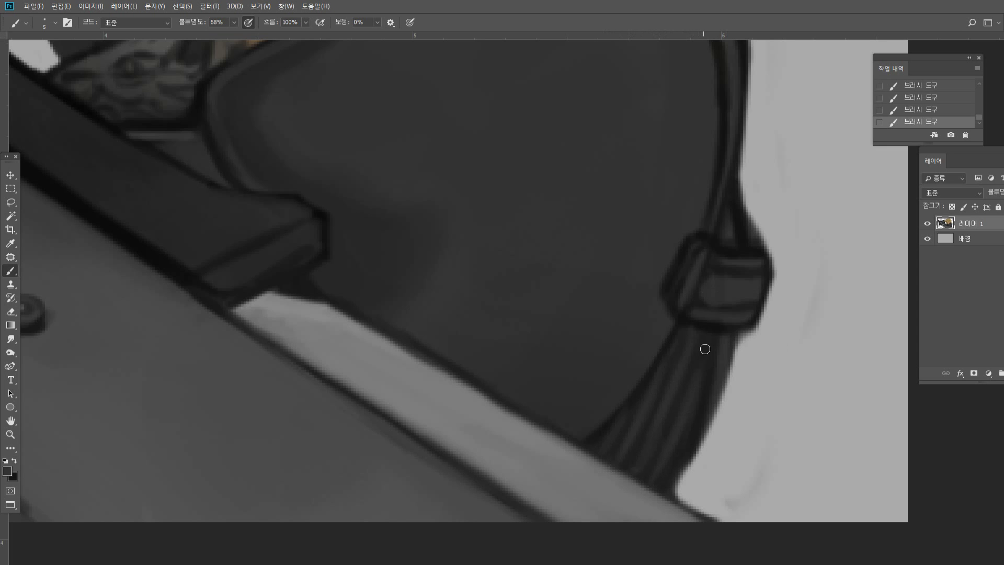
alt+click(680, 480)
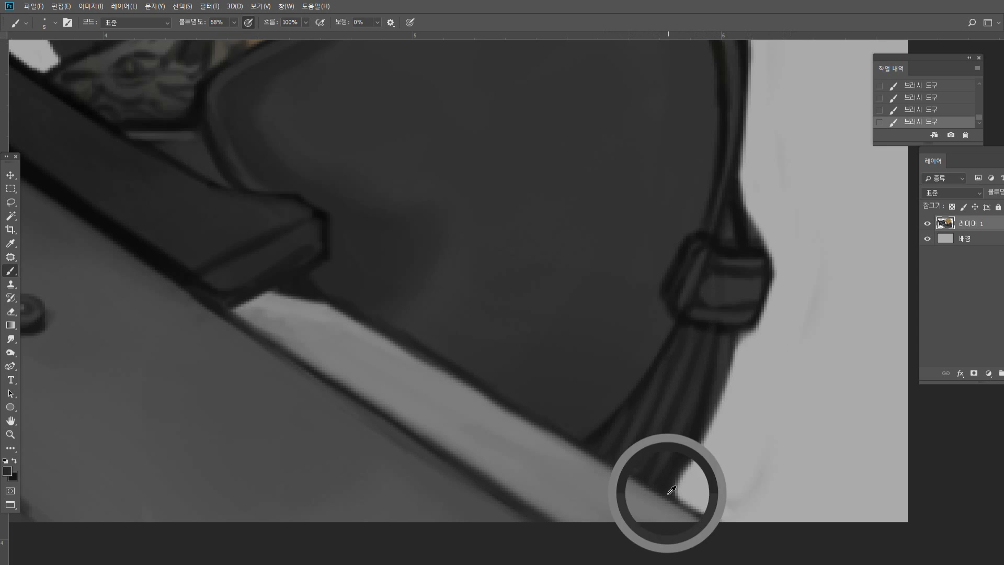
alt+click(499, 427)
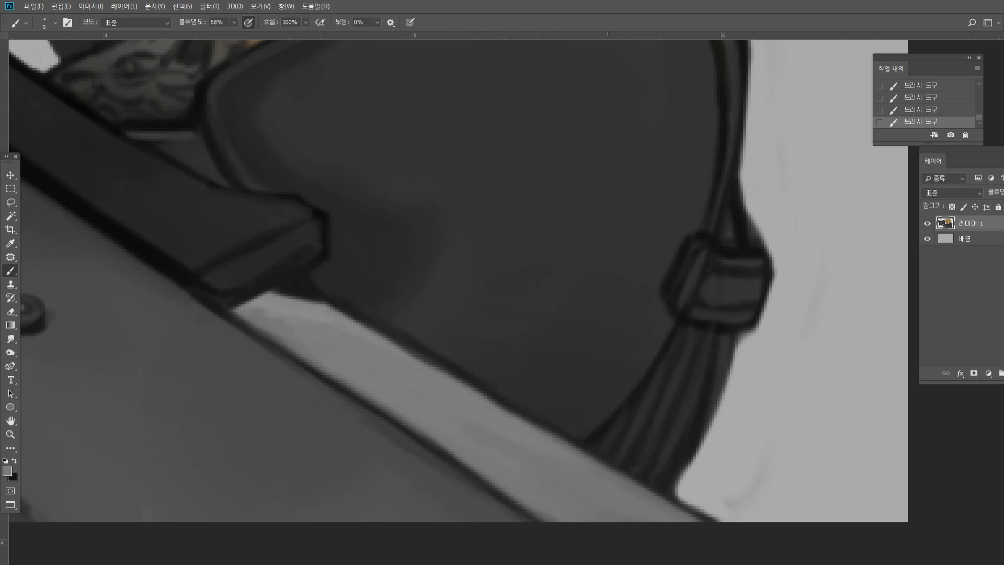
alt+click(267, 264)
Clean up the dark guard's lower end with sampled greys and draw the first dark ridges across it.
double_click(10, 434)
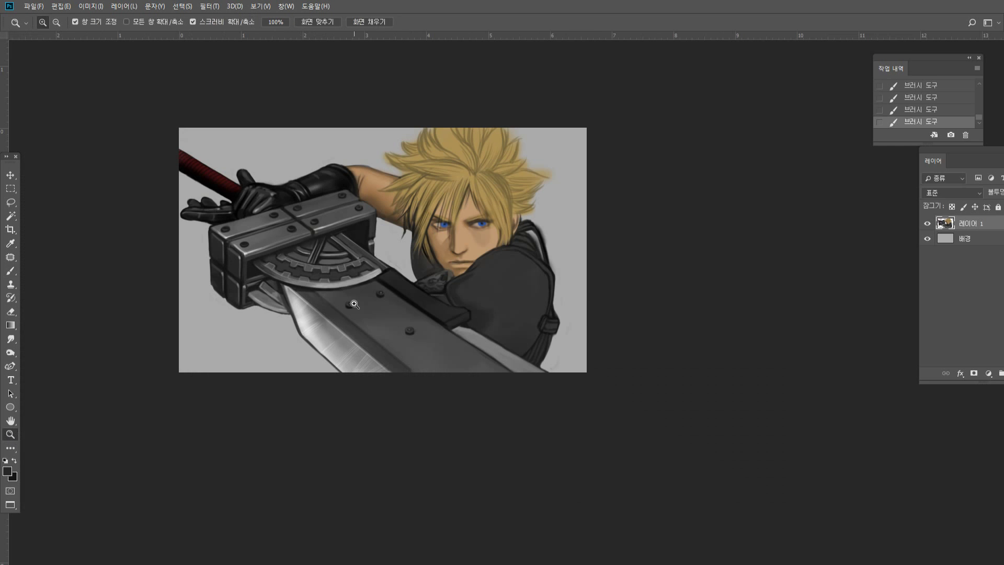
click(437, 284)
click(427, 310)
click(475, 322)
click(486, 322)
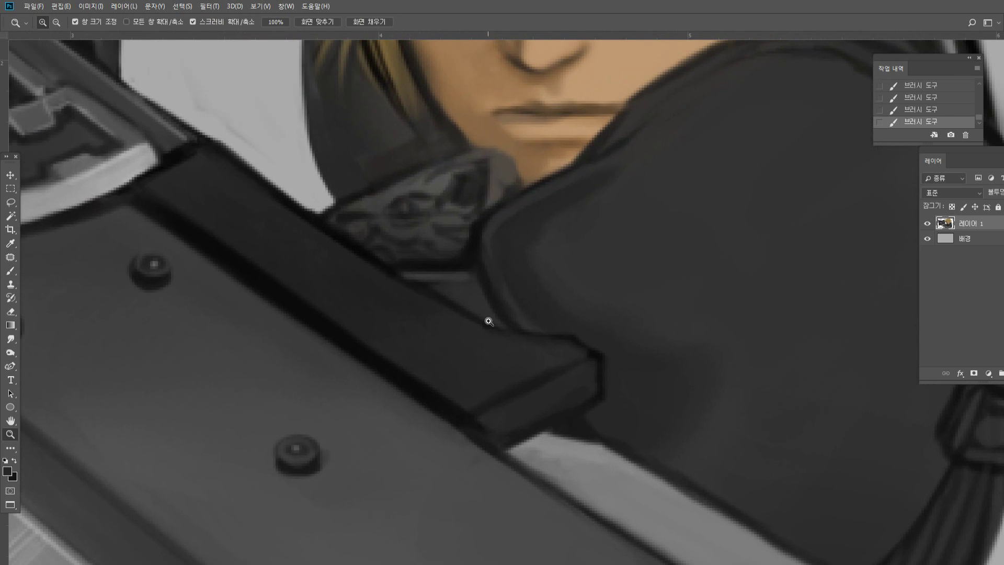
click(11, 270)
alt+click(502, 401)
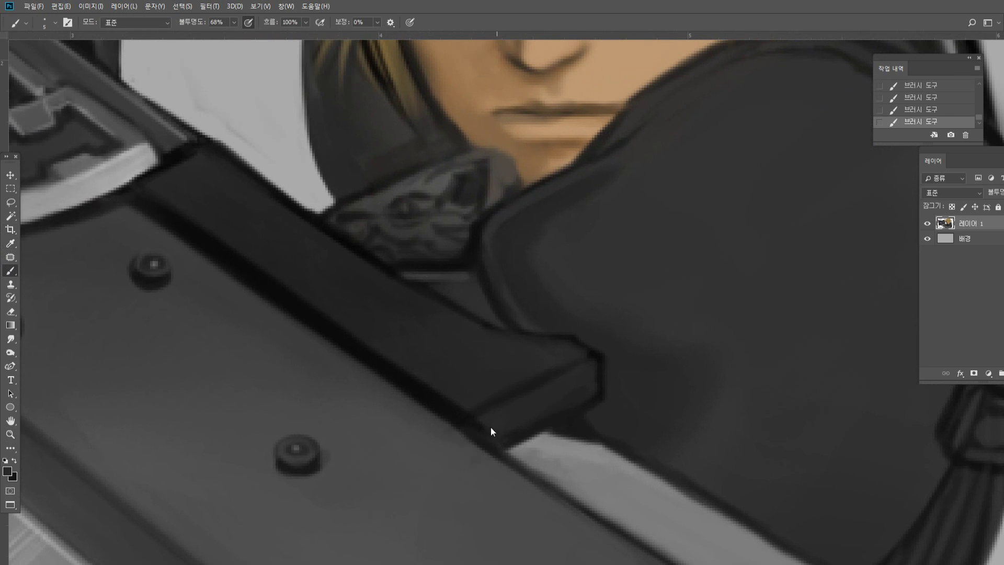
drag(490, 431, 481, 428)
alt+click(452, 466)
alt+click(558, 456)
alt+click(470, 421)
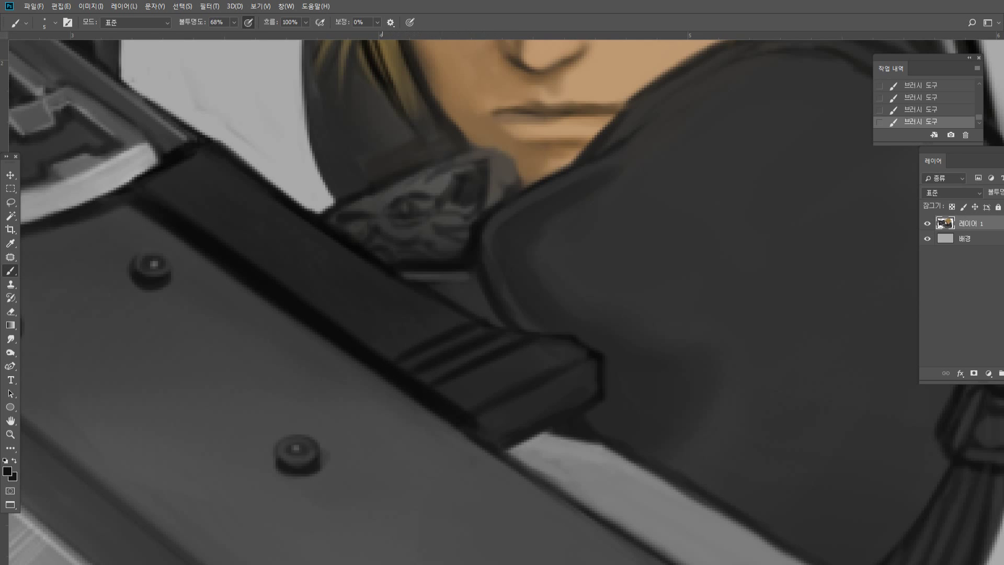
Draw evenly spaced dark ridges across the rest of the guard, working up toward the gear.
mouse_move(453, 317)
mouse_down()
mouse_move(377, 352)
mouse_move(363, 339)
mouse_up()
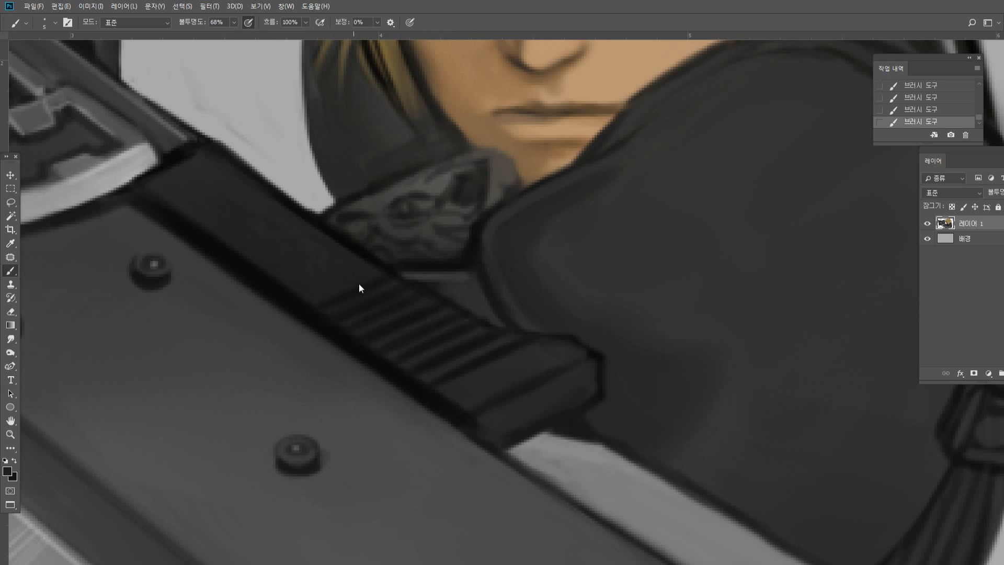
drag(306, 300, 371, 270)
drag(292, 289, 363, 262)
mouse_move(296, 275)
mouse_down()
mouse_move(340, 256)
mouse_move(285, 264)
mouse_move(320, 237)
mouse_up()
key(ctrl+z)
drag(253, 260, 320, 231)
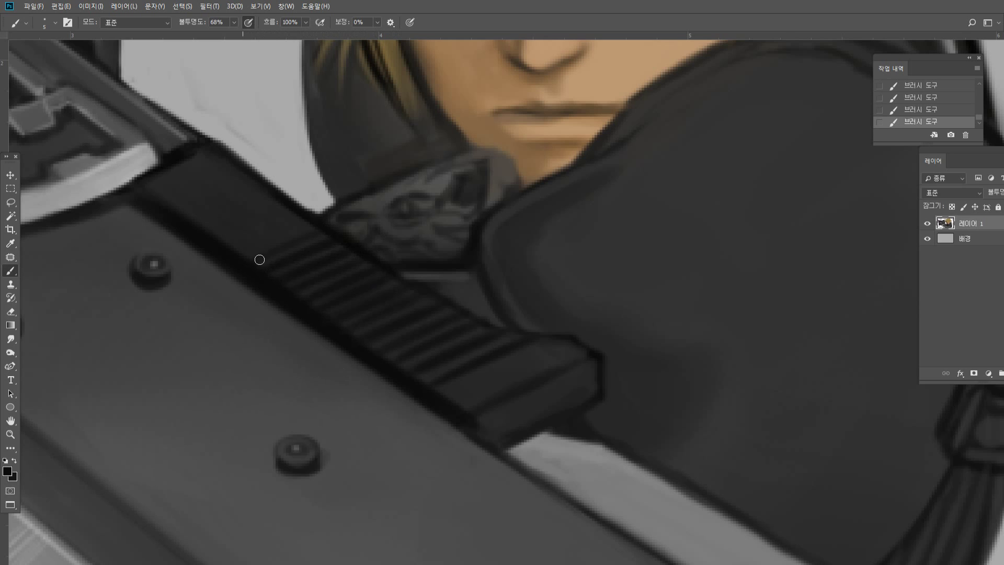
mouse_move(227, 256)
mouse_down()
mouse_move(284, 227)
mouse_move(232, 255)
mouse_move(288, 212)
mouse_up()
drag(215, 228, 271, 203)
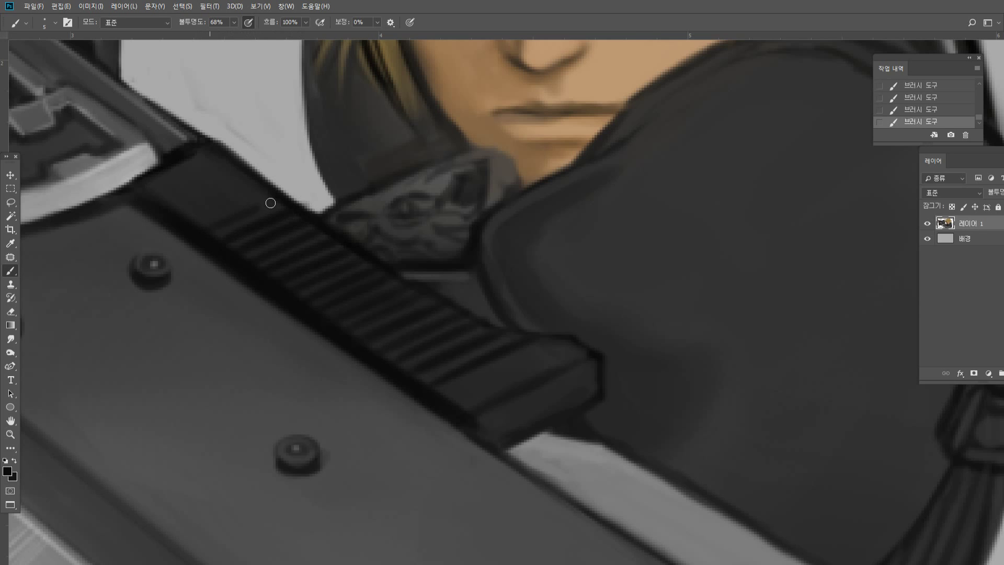
mouse_move(183, 225)
mouse_down()
mouse_move(262, 193)
mouse_move(183, 221)
mouse_move(264, 175)
mouse_up()
drag(170, 203, 240, 173)
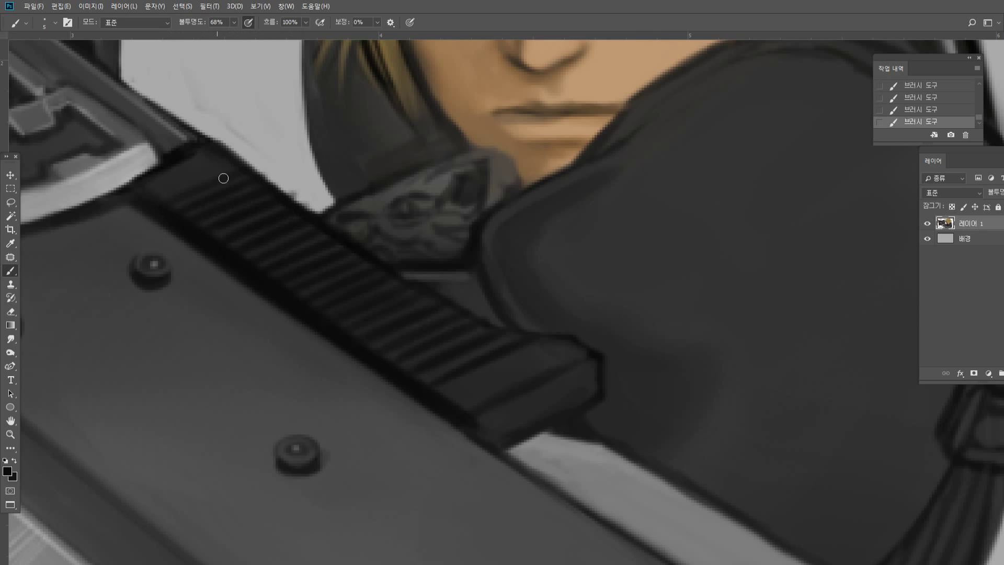
Undo the last ridge stroke and erase the stray marks on the background beyond the guard's upper edge.
mouse_move(164, 193)
mouse_down()
mouse_move(237, 160)
mouse_move(157, 194)
mouse_move(225, 156)
mouse_move(154, 183)
mouse_move(178, 157)
mouse_move(165, 151)
mouse_move(222, 134)
mouse_move(316, 202)
mouse_up()
key(ctrl+z)
click(10, 311)
mouse_move(267, 154)
mouse_down()
mouse_move(224, 126)
mouse_move(215, 99)
mouse_up()
double_click(11, 434)
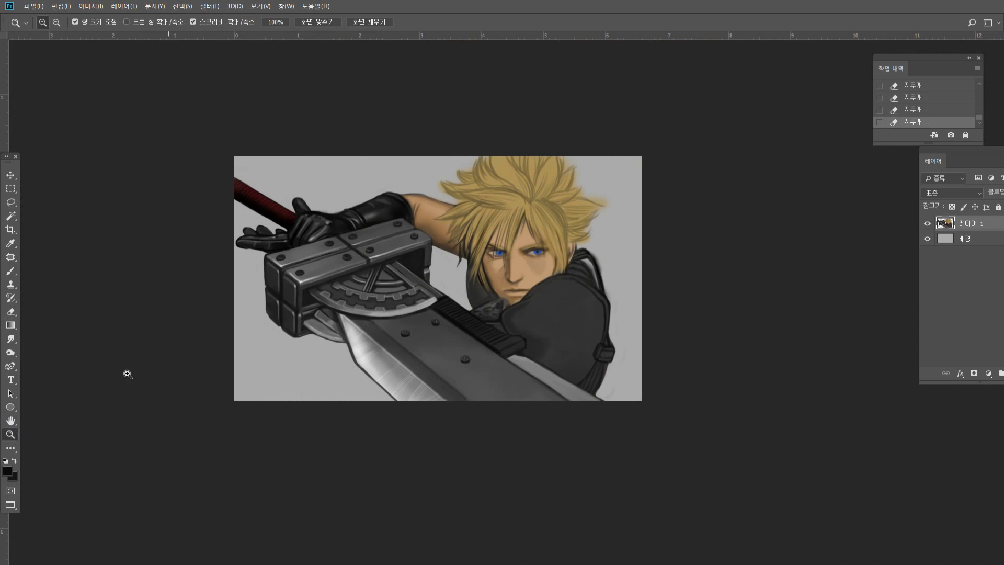
Darken the shoulder with broad strokes of the Burn tool at 53% midtone exposure.
click(486, 316)
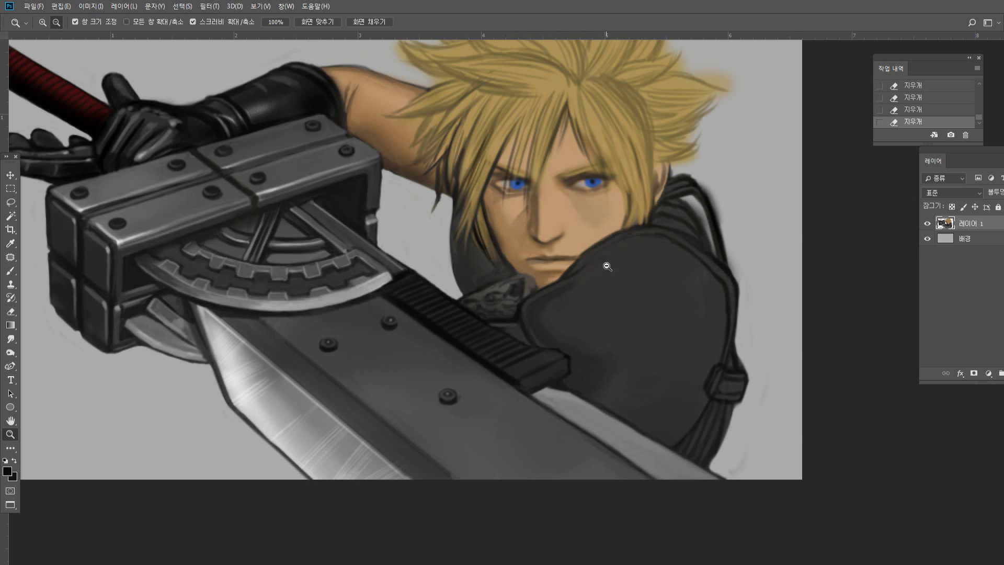
scroll(607, 266, down, 2)
scroll(638, 233, up, 2)
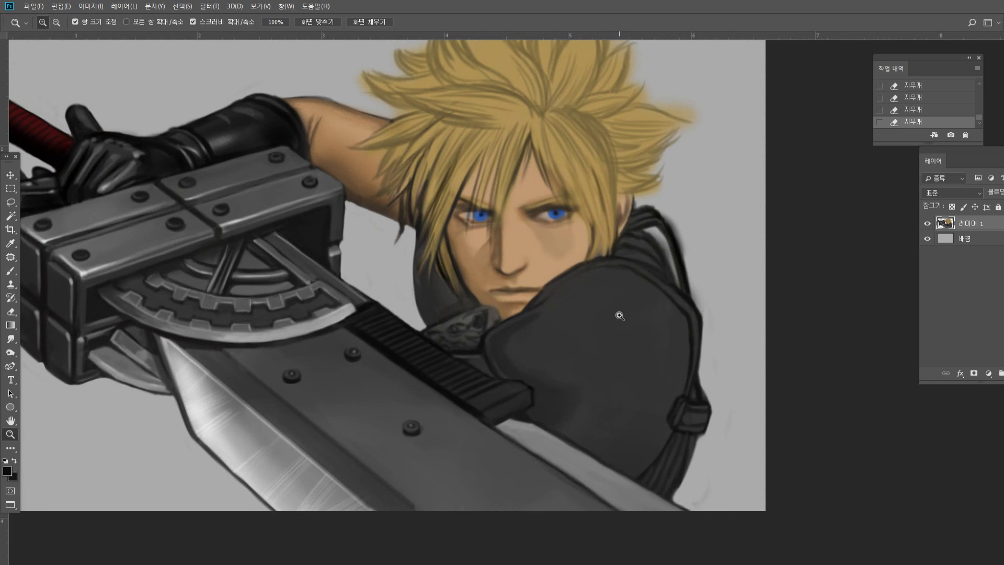
click(11, 352)
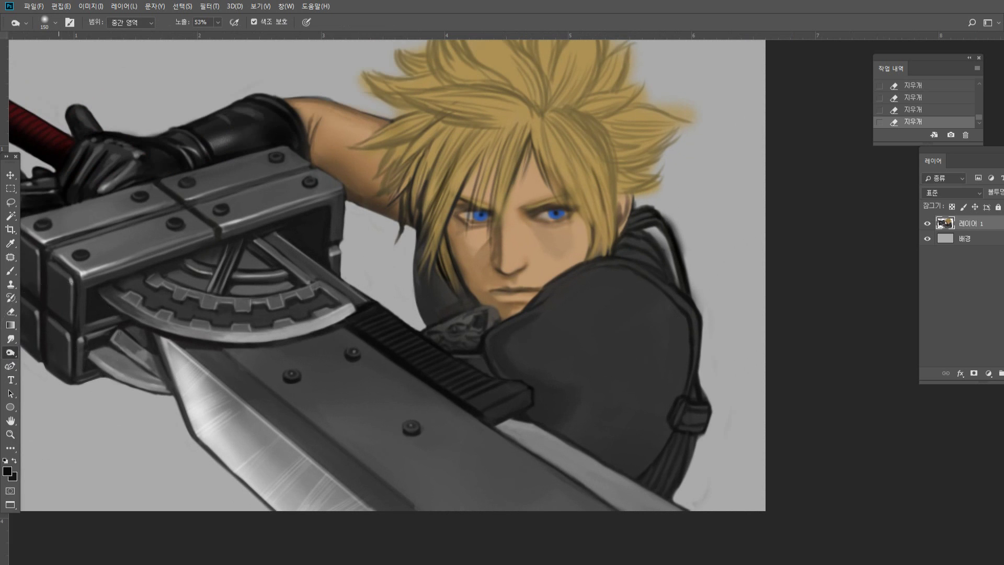
mouse_move(603, 523)
mouse_down()
mouse_move(555, 564)
mouse_move(554, 492)
mouse_up()
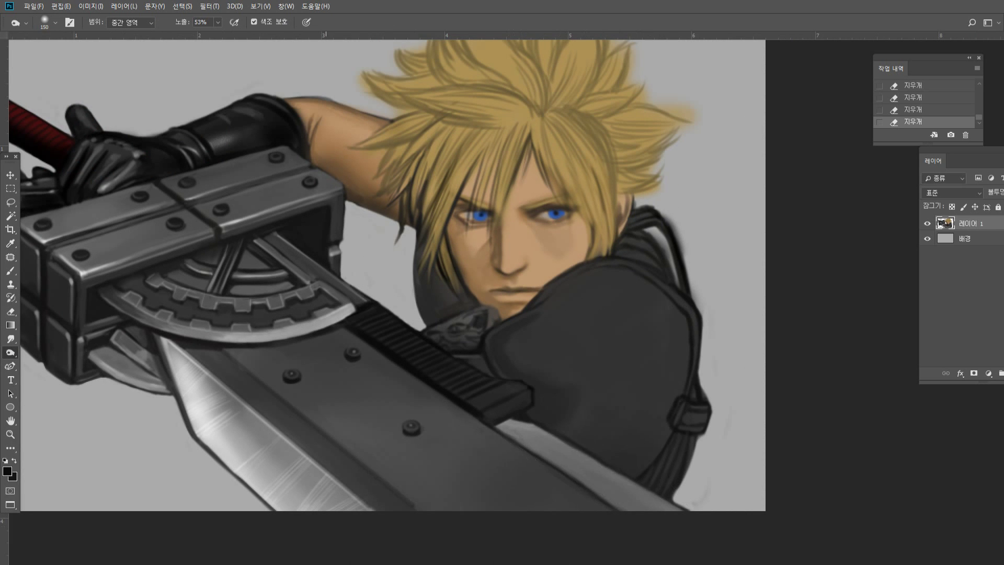
drag(642, 393, 665, 386)
click(665, 386)
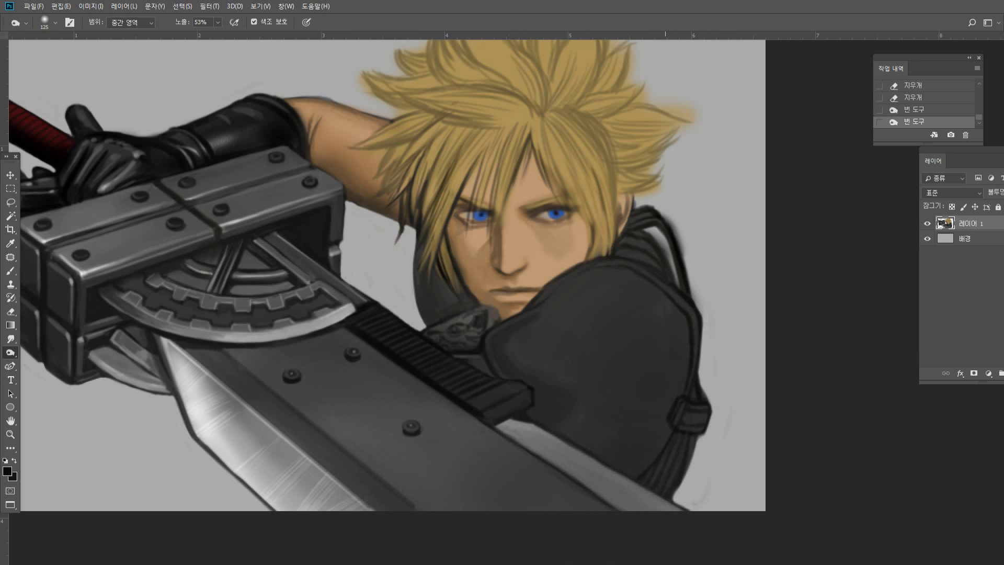
Deepen the shadows along the shoulder's outer edge and around the strap buckle with a smaller Burn brush.
key(bracketleft)
key(bracketleft)
key(bracketleft)
key(bracketleft)
drag(675, 343, 656, 370)
mouse_move(614, 397)
mouse_down()
mouse_move(648, 408)
mouse_move(613, 431)
mouse_move(656, 432)
mouse_up()
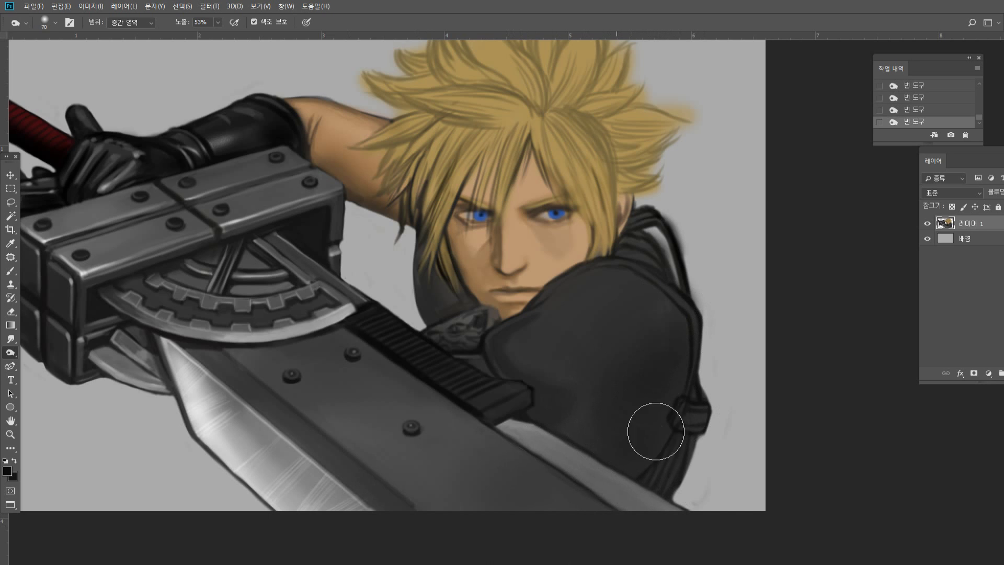
key(bracketleft)
key(bracketleft)
key(bracketleft)
key(bracketleft)
key(bracketleft)
key(bracketleft)
Paint small grey highlights on the strap buckle beside the shoulder with a finer brush.
click(10, 270)
key(x)
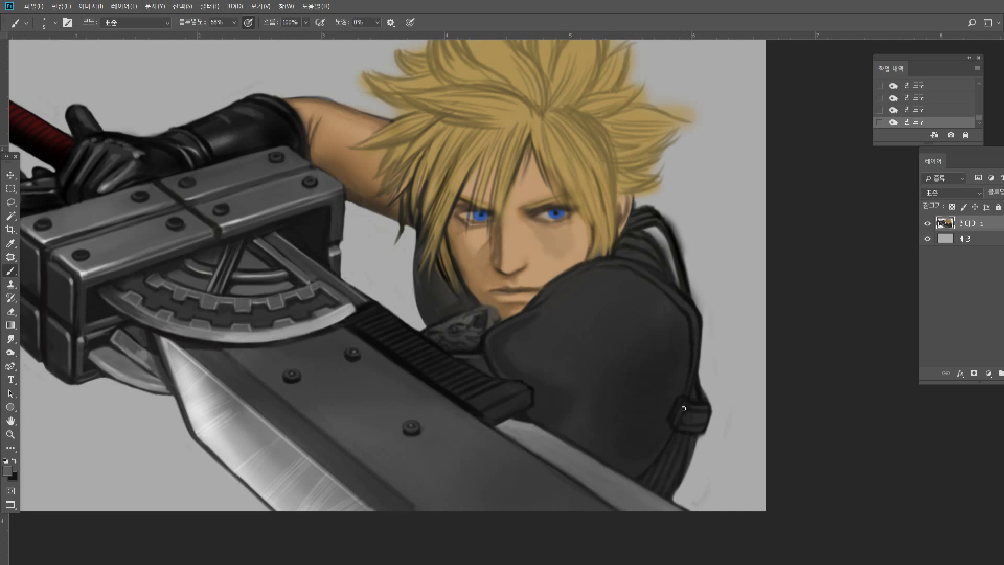
key(bracketleft)
drag(675, 413, 673, 417)
click(673, 419)
click(673, 419)
click(672, 419)
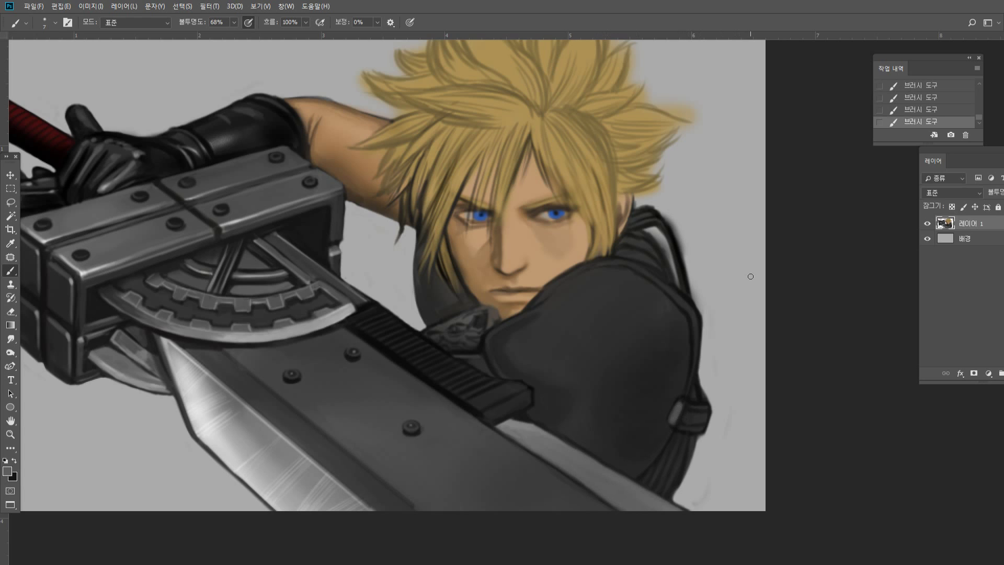
Paint dark folds on the shoulder's lower part and reinforce its outline with sampled dark greys.
alt+click(560, 396)
alt+click(537, 399)
alt+click(520, 417)
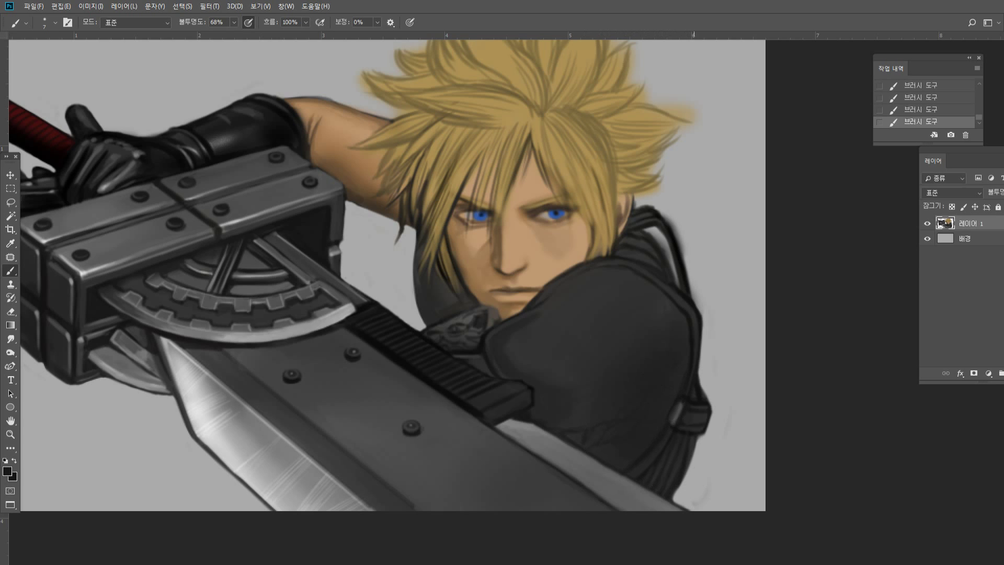
alt+click(682, 338)
alt+click(488, 345)
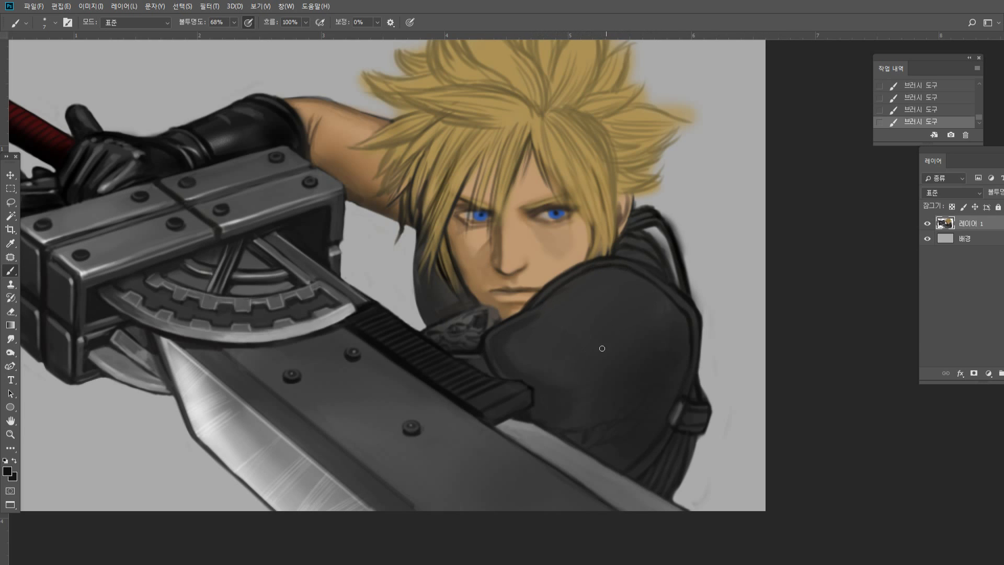
Dodge a broad highlight across the middle of the shoulder armour using an 80-pixel brush at 63% midtone exposure.
click(10, 352)
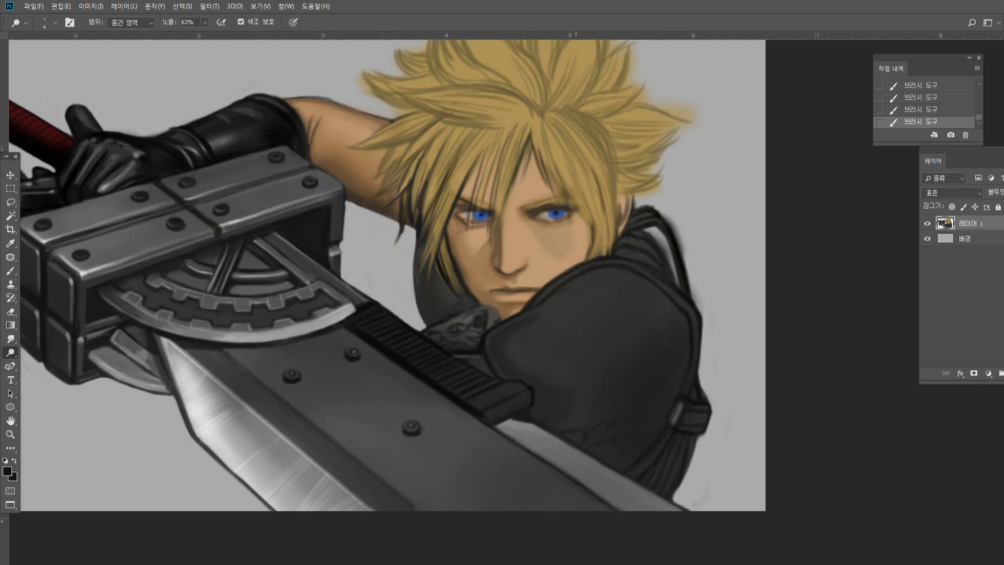
key(bracketright)
key(bracketright)
key(bracketright)
key(bracketright)
key(bracketright)
key(bracketright)
key(bracketright)
key(bracketright)
key(bracketright)
key(bracketright)
key(bracketright)
key(bracketright)
key(bracketright)
key(bracketright)
key(bracketright)
key(bracketright)
key(bracketright)
mouse_move(622, 340)
mouse_down()
mouse_move(571, 382)
mouse_move(627, 352)
mouse_move(576, 373)
mouse_up()
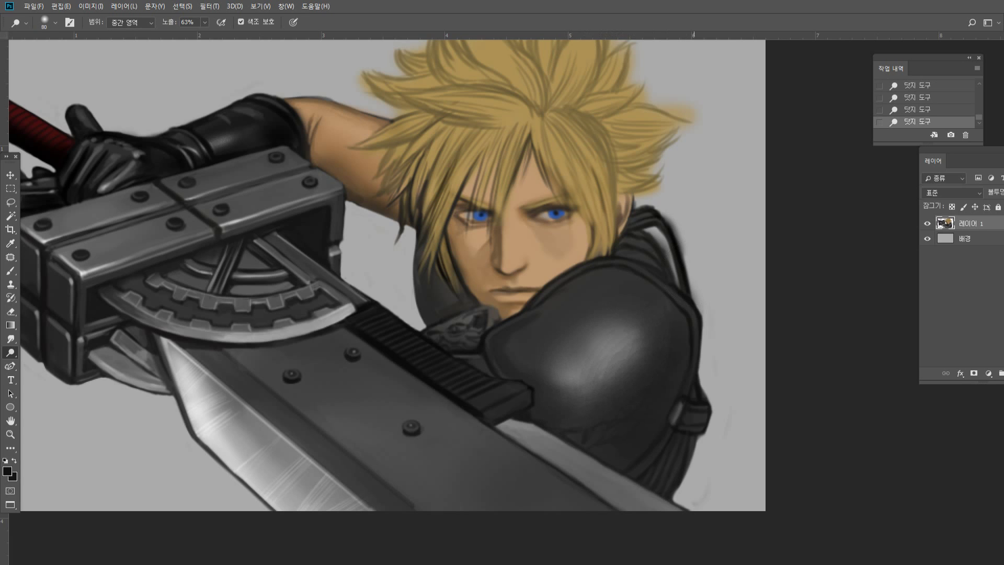
Dodge a narrower highlight along the shoulder's upper edge near the chin with a 50-pixel brush.
key(bracketleft)
key(bracketleft)
key(bracketleft)
mouse_move(533, 322)
mouse_down()
mouse_move(567, 306)
mouse_move(523, 325)
mouse_up()
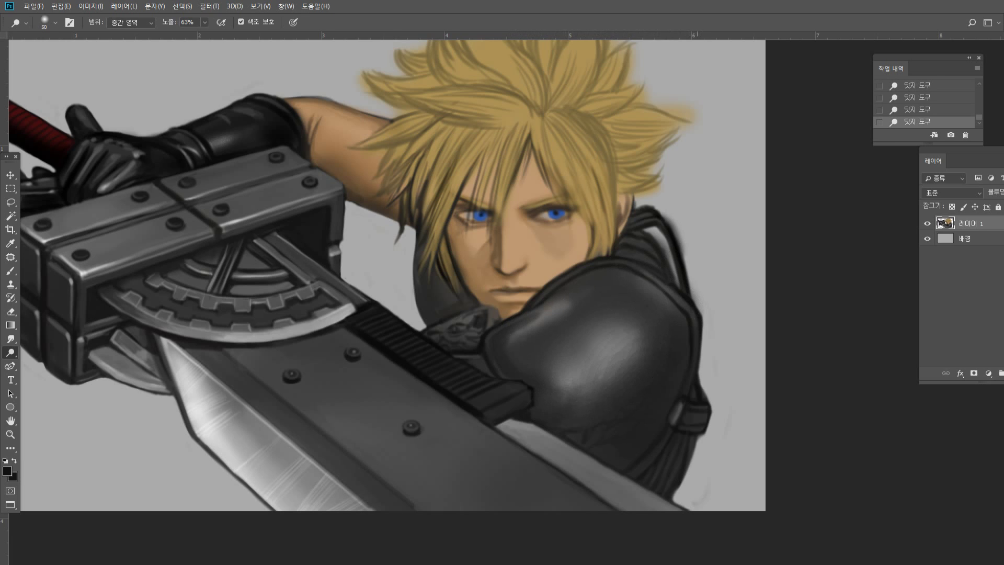
Paint a thin light rim along the shoulder's inner edge beside the ridged guard with a sampled grey.
click(11, 434)
alt+click(602, 328)
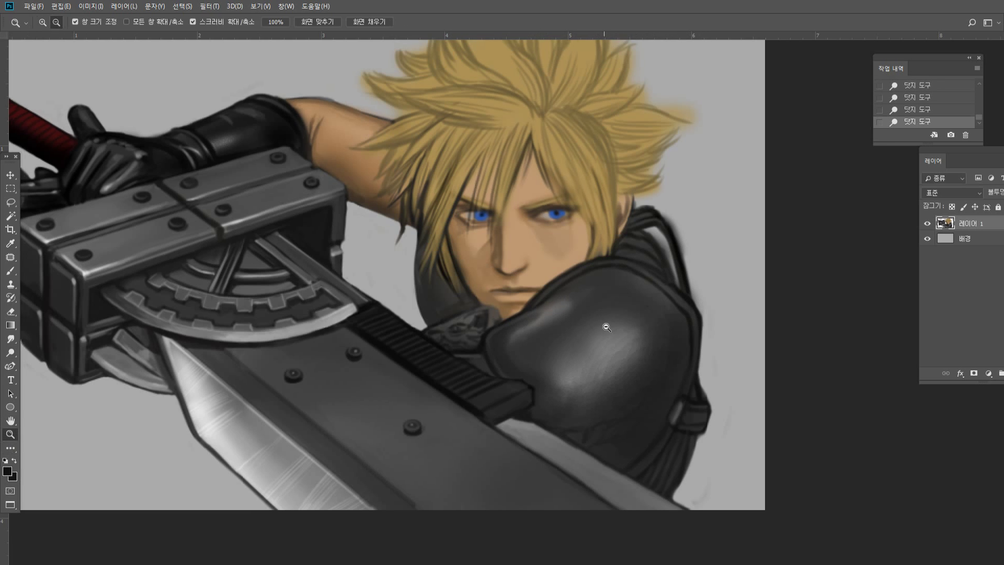
alt+click(598, 341)
click(620, 351)
drag(628, 356, 517, 280)
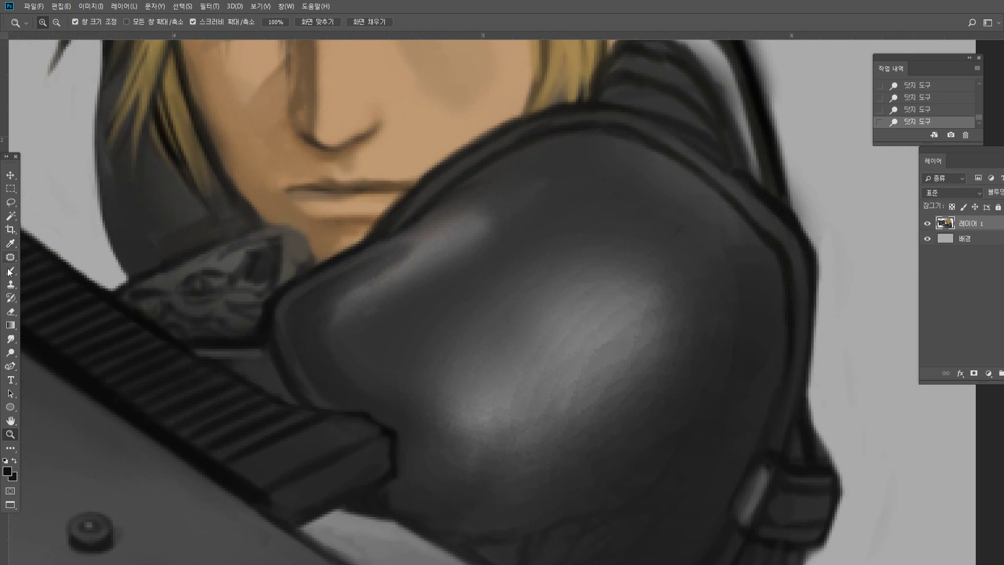
click(10, 271)
alt+click(452, 234)
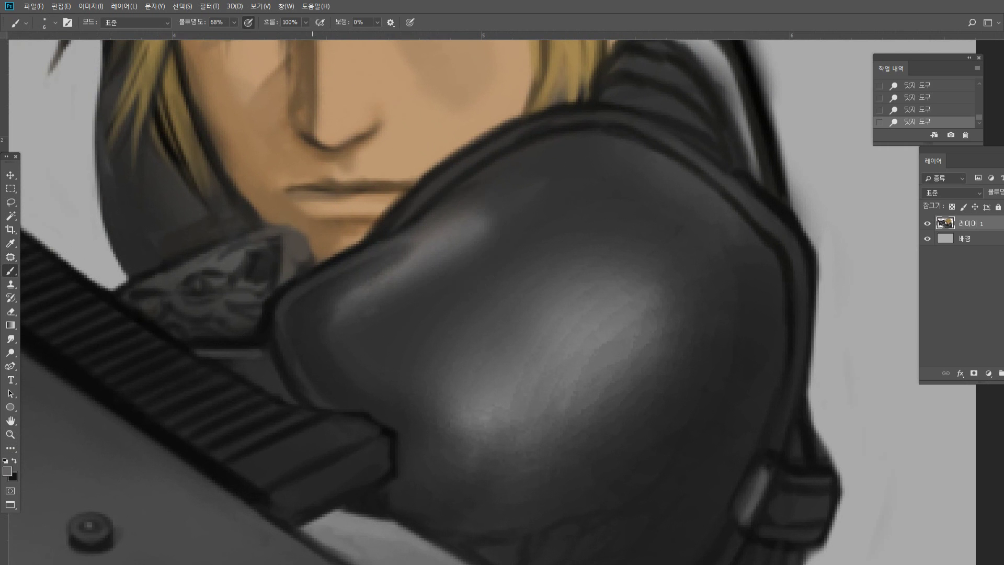
mouse_move(274, 307)
mouse_down()
mouse_move(281, 350)
mouse_move(315, 402)
mouse_up()
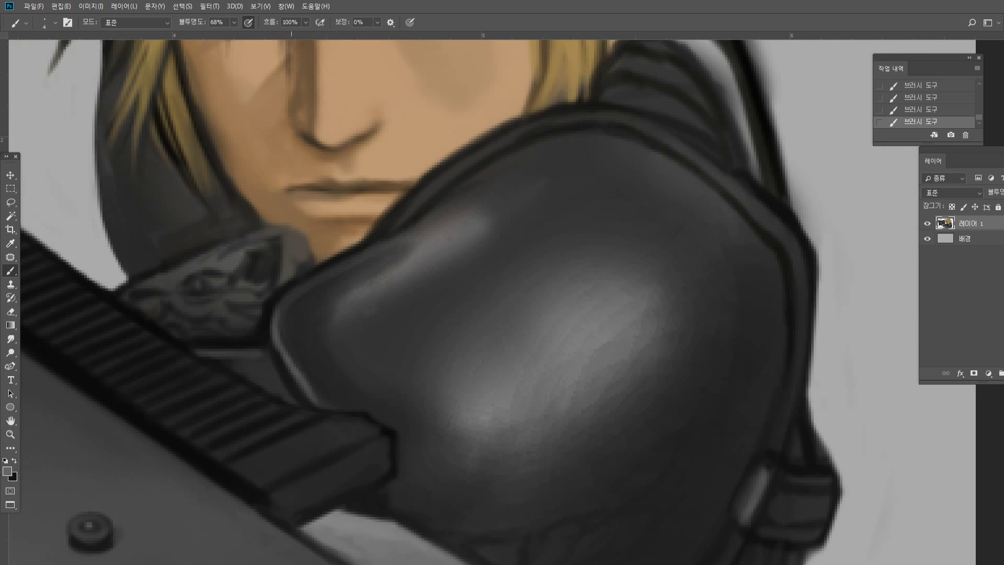
Darken the area beside the shoulder's inner rim and outline the wolf-head ornament's upper edge with sampled dark greys.
alt+click(290, 330)
alt+click(282, 364)
drag(270, 372, 273, 393)
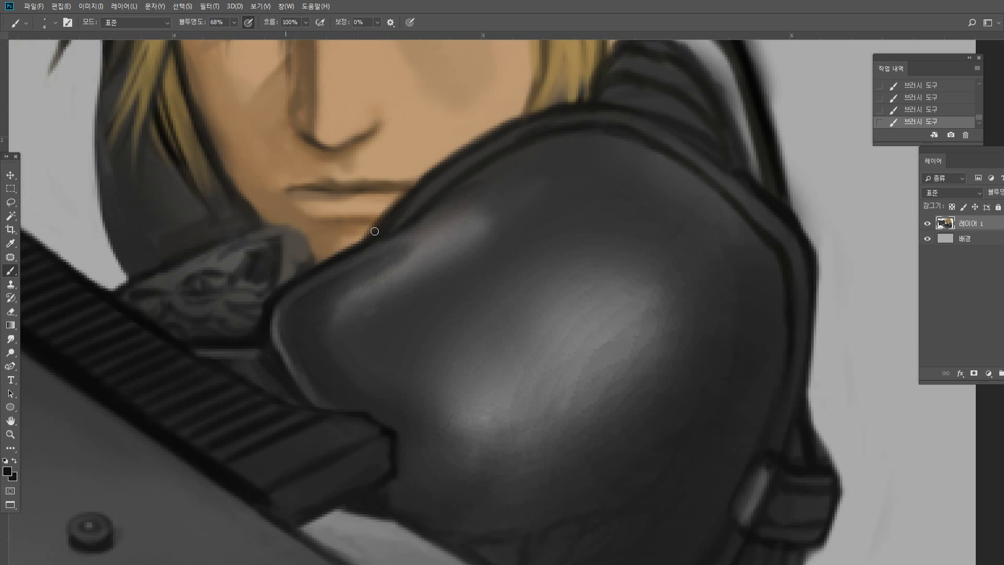
mouse_move(270, 228)
mouse_down()
mouse_move(305, 226)
mouse_move(318, 242)
mouse_move(308, 259)
mouse_move(312, 236)
mouse_move(322, 259)
mouse_up()
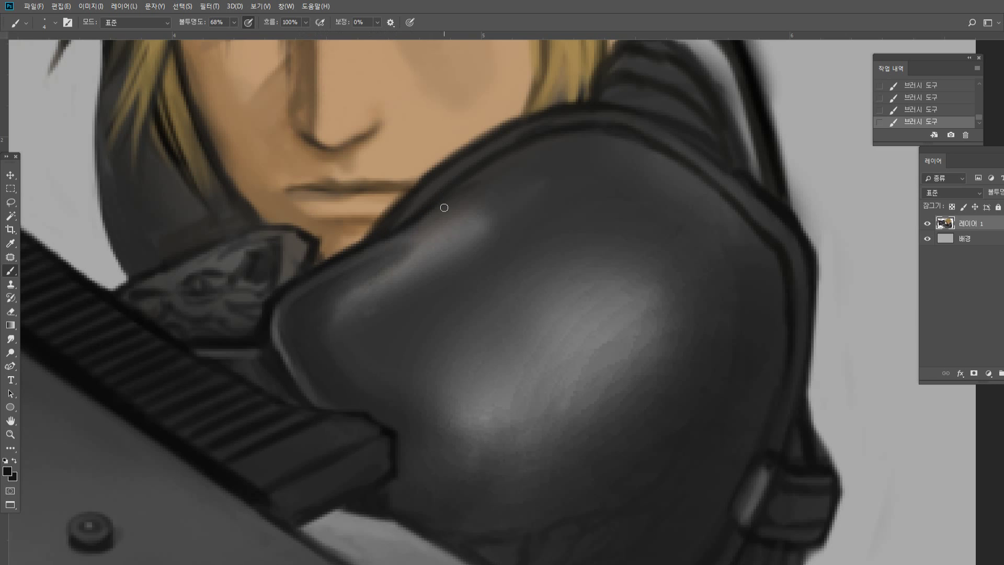
Draw dark curling ornament lines along the shoulder's upper edge with the brush at 100% opacity.
alt+click(305, 277)
drag(236, 26, 251, 36)
mouse_move(330, 302)
mouse_down()
mouse_move(312, 303)
mouse_move(458, 215)
mouse_up()
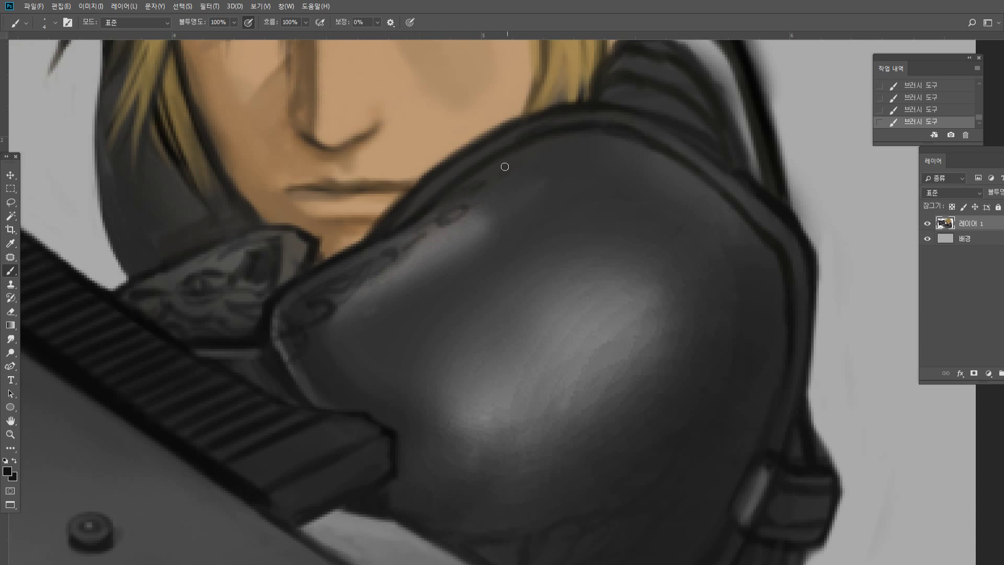
mouse_move(505, 166)
mouse_down()
mouse_move(533, 144)
mouse_move(552, 153)
mouse_move(620, 146)
mouse_move(672, 180)
mouse_up()
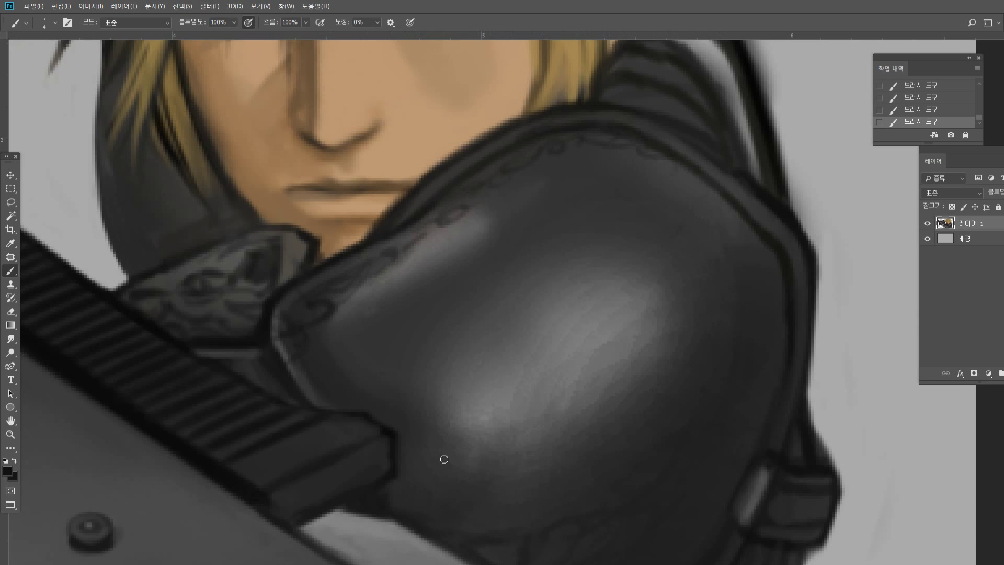
Sketch overlapping dark scale shapes across the shoulder's lower part and up its outer edge.
mouse_move(425, 507)
mouse_down()
mouse_move(435, 484)
mouse_move(432, 517)
mouse_move(455, 512)
mouse_move(436, 530)
mouse_move(480, 500)
mouse_move(515, 517)
mouse_move(475, 538)
mouse_move(539, 524)
mouse_move(513, 523)
mouse_move(527, 485)
mouse_move(560, 511)
mouse_up()
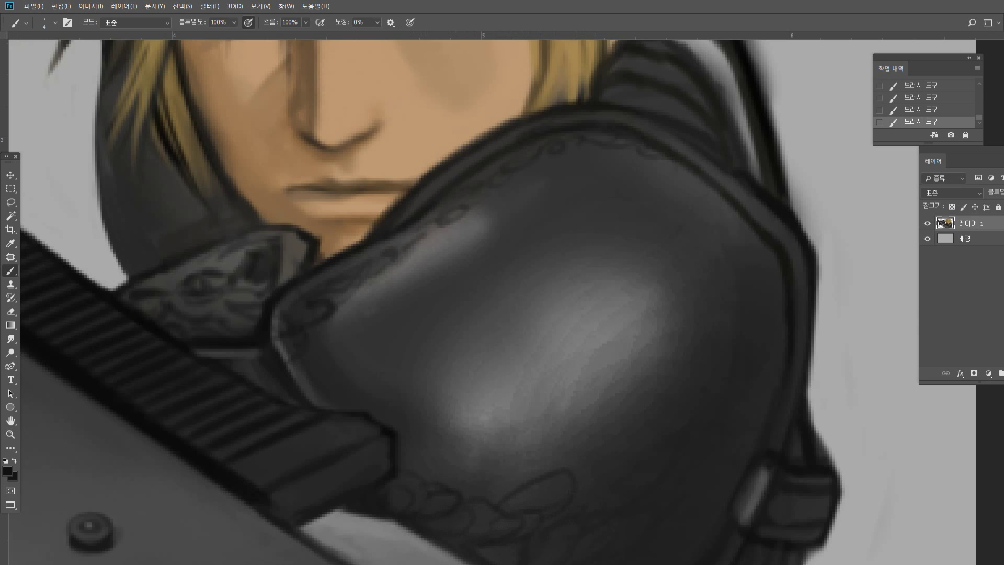
drag(649, 462, 682, 440)
mouse_move(711, 475)
mouse_down()
mouse_move(738, 515)
mouse_move(741, 448)
mouse_move(701, 516)
mouse_up()
drag(767, 270, 744, 367)
Paint two solid dark patches on the lower shoulder and extend the scale lines around them toward the outer edge.
mouse_move(421, 452)
mouse_down()
mouse_move(477, 473)
mouse_move(428, 486)
mouse_move(485, 457)
mouse_move(474, 470)
mouse_move(525, 463)
mouse_move(528, 489)
mouse_move(488, 466)
mouse_move(461, 492)
mouse_move(511, 463)
mouse_move(495, 486)
mouse_move(516, 480)
mouse_move(509, 494)
mouse_move(518, 474)
mouse_up()
drag(587, 442, 610, 442)
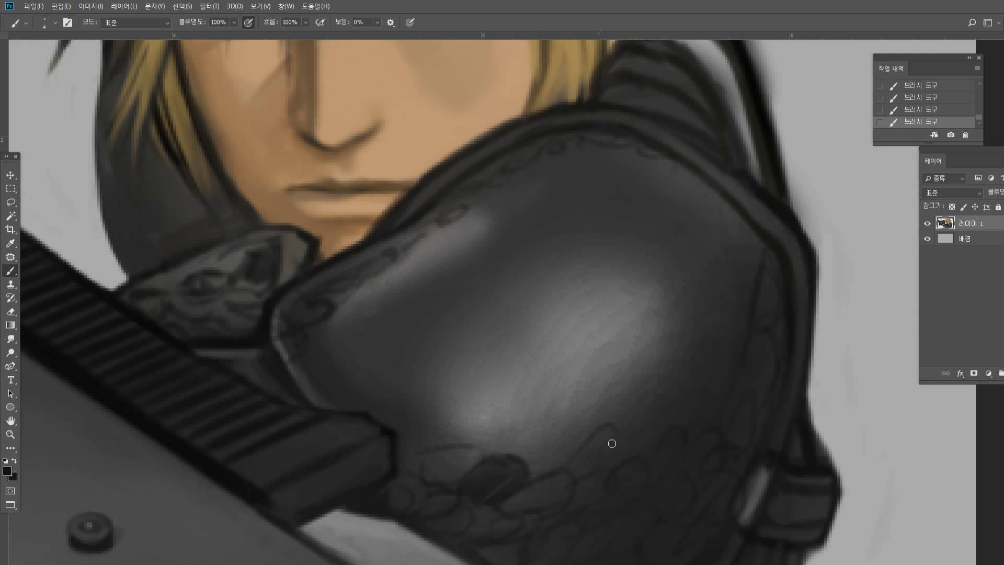
mouse_move(522, 454)
mouse_down()
mouse_move(598, 434)
mouse_move(622, 415)
mouse_move(611, 432)
mouse_move(623, 377)
mouse_move(657, 355)
mouse_move(665, 354)
mouse_move(652, 407)
mouse_move(608, 420)
mouse_move(629, 373)
mouse_move(669, 355)
mouse_move(620, 401)
mouse_move(662, 380)
mouse_move(626, 414)
mouse_move(647, 405)
mouse_move(616, 399)
mouse_move(626, 418)
mouse_move(668, 374)
mouse_move(647, 376)
mouse_move(665, 432)
mouse_move(667, 406)
mouse_move(704, 401)
mouse_up()
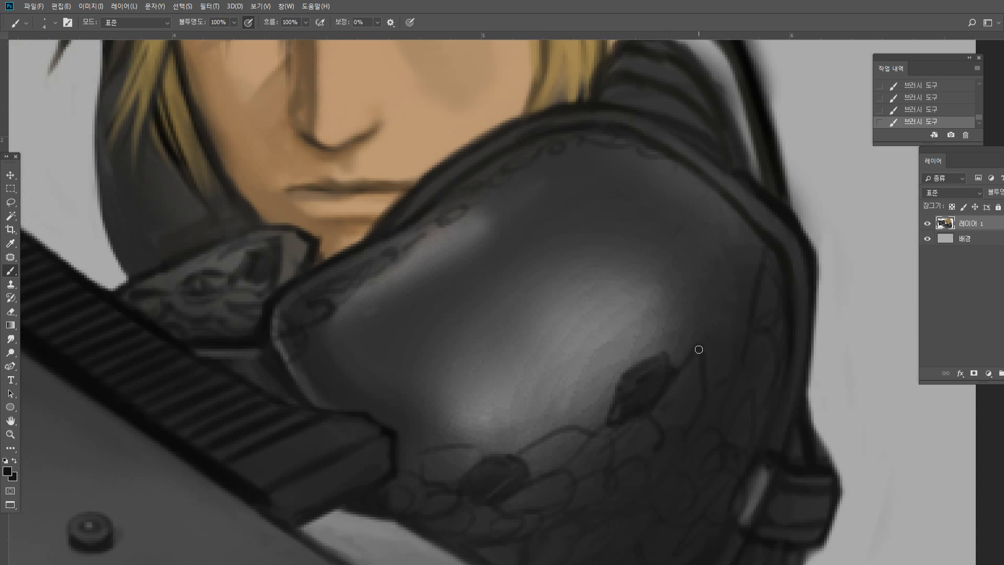
drag(699, 350, 723, 377)
drag(730, 263, 751, 307)
Paint a light grey highlight along the shoulder's raised rim, over the top and down the outer side.
alt+click(614, 297)
mouse_move(634, 126)
mouse_down()
mouse_move(732, 178)
mouse_move(705, 163)
mouse_move(800, 251)
mouse_up()
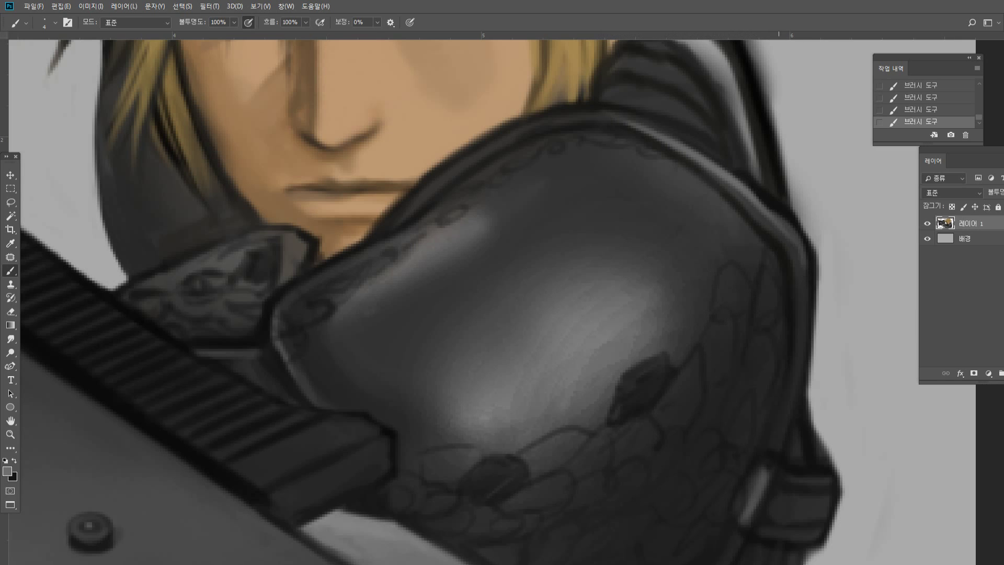
key(ctrl+z)
mouse_move(764, 204)
mouse_down()
mouse_move(784, 224)
mouse_move(801, 274)
mouse_up()
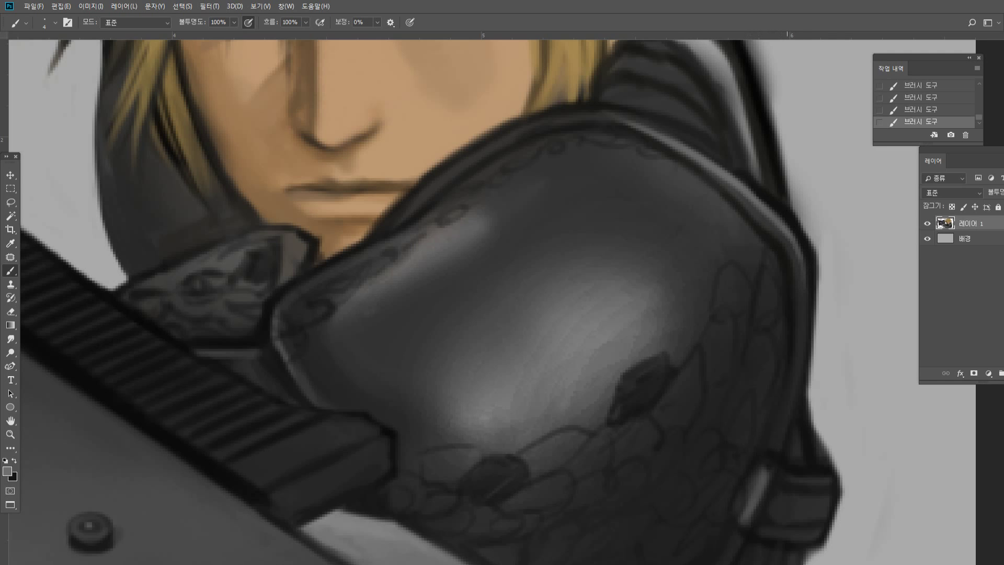
mouse_move(542, 115)
mouse_down()
mouse_move(623, 120)
mouse_move(605, 112)
mouse_move(521, 125)
mouse_move(498, 148)
mouse_up()
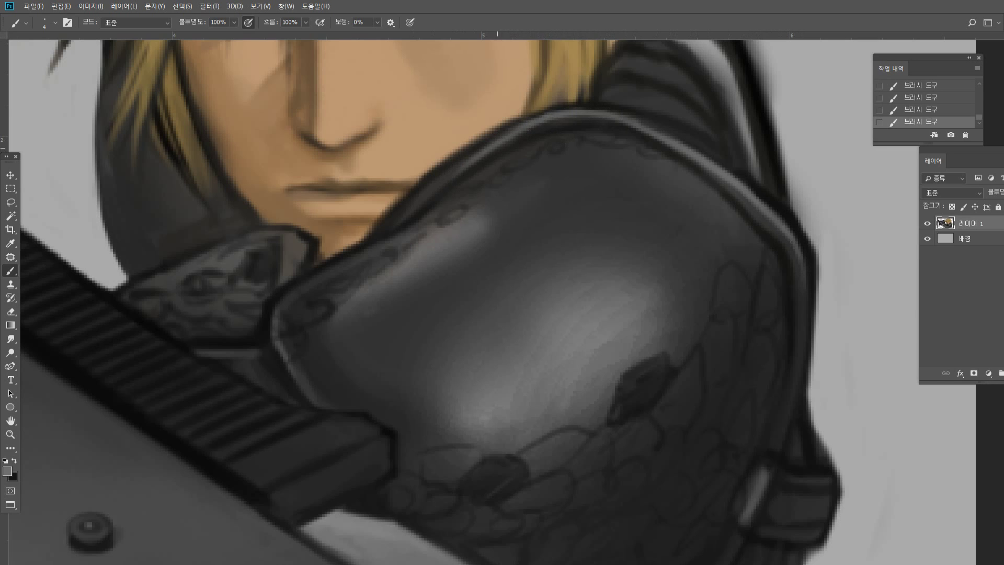
Draw dark leaf-like scale outlines across the shoulder's upper band, from the inner corner around to the outer edge.
double_click(15, 433)
click(526, 353)
click(506, 312)
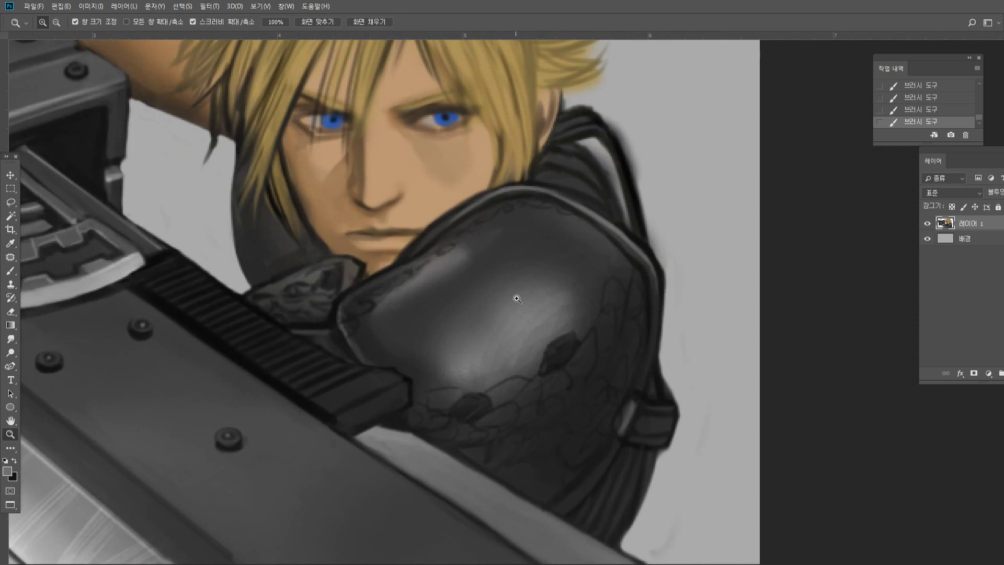
click(516, 297)
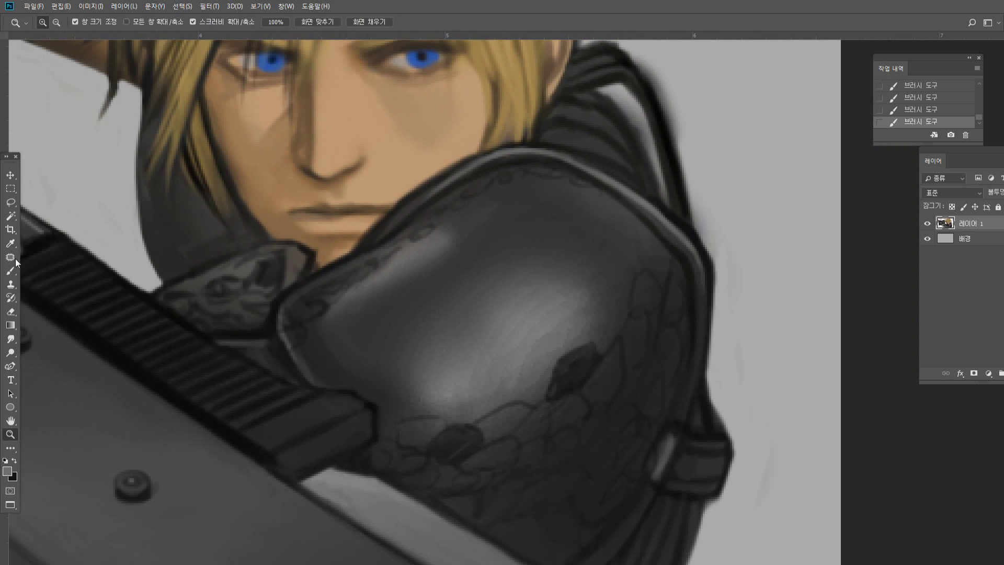
click(11, 271)
alt+click(377, 414)
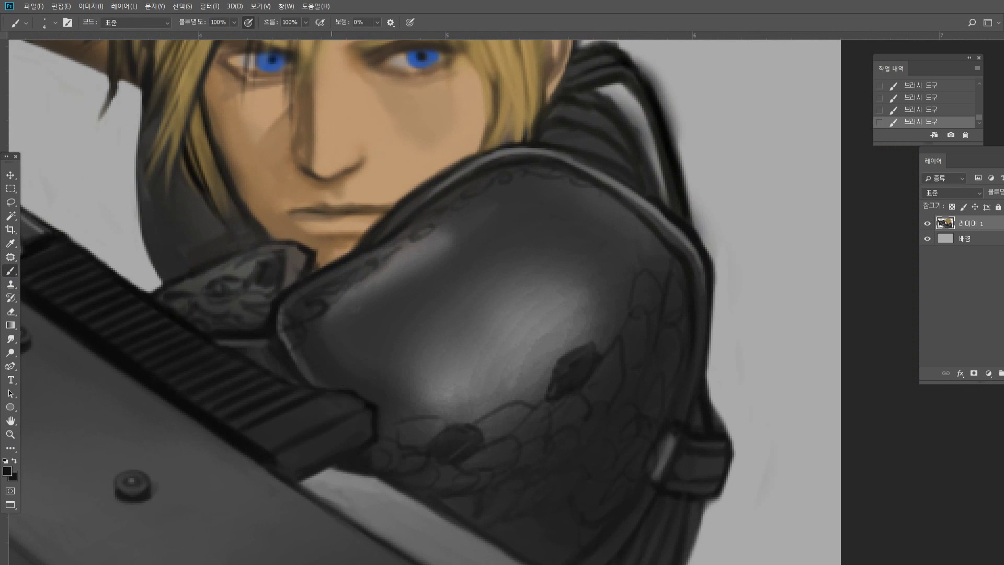
mouse_move(345, 337)
mouse_down()
mouse_move(332, 312)
mouse_move(482, 238)
mouse_move(460, 219)
mouse_move(477, 205)
mouse_move(492, 230)
mouse_up()
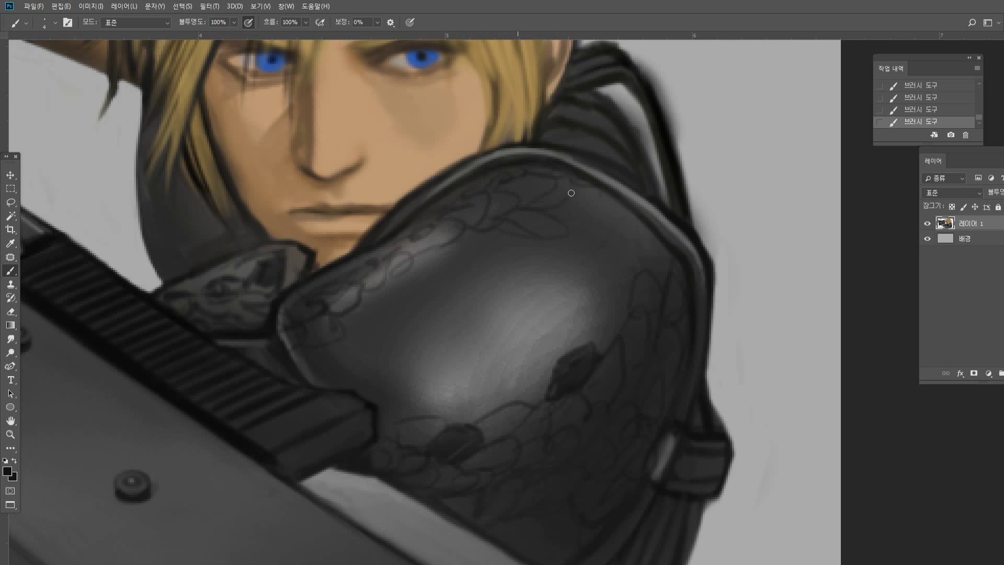
mouse_move(554, 207)
mouse_down()
mouse_move(616, 219)
mouse_move(611, 243)
mouse_move(651, 227)
mouse_up()
drag(625, 259, 673, 245)
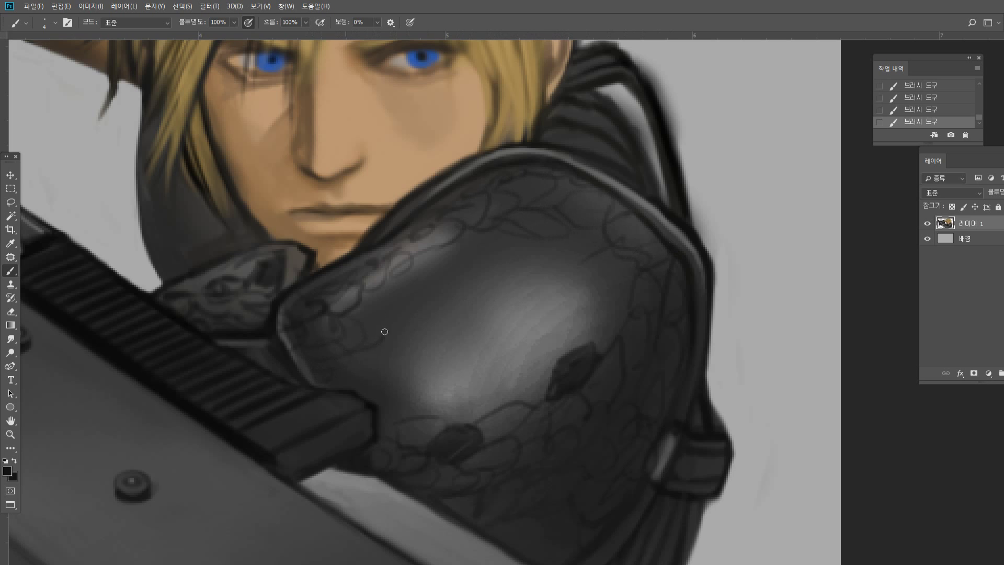
mouse_move(385, 332)
mouse_down()
mouse_move(369, 297)
mouse_move(418, 270)
mouse_move(464, 260)
mouse_move(506, 230)
mouse_move(621, 276)
mouse_up()
Darken the gaps between the straps behind the shoulder with a sampled dark colour and a larger brush.
alt+click(553, 155)
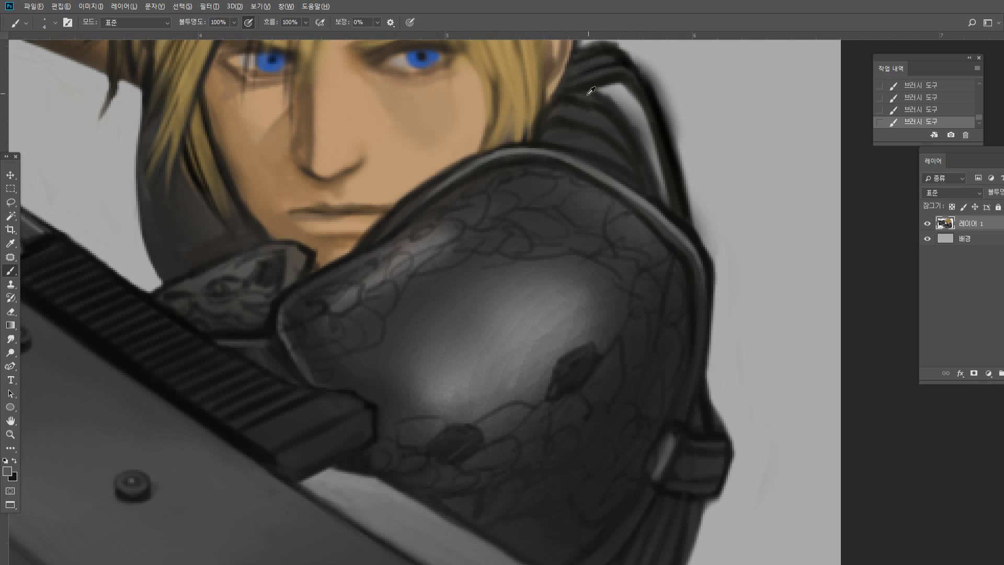
alt+click(596, 80)
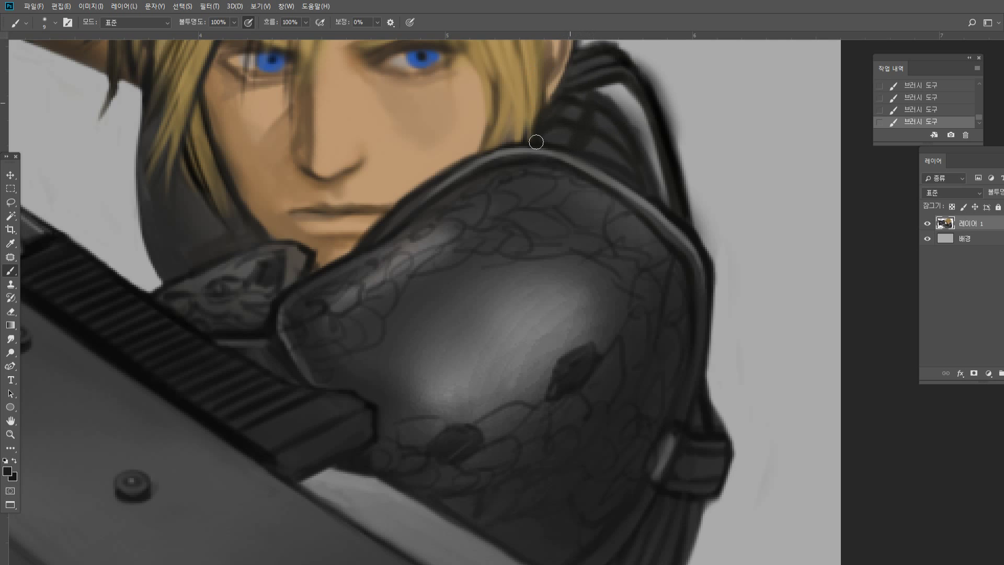
key(bracketright)
key(bracketright)
Fill the bright centre of the shoulder with fine dark scale outlines using a smaller brush.
key(bracketleft)
key(bracketleft)
key(bracketleft)
key(bracketleft)
mouse_move(562, 261)
mouse_down()
mouse_move(597, 284)
mouse_move(578, 324)
mouse_up()
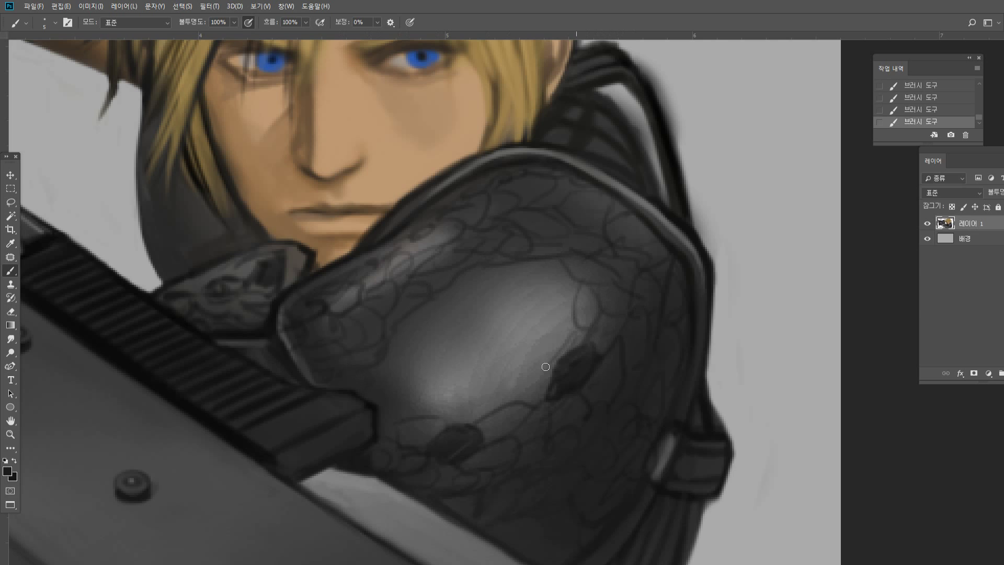
mouse_move(546, 367)
mouse_down()
mouse_move(512, 397)
mouse_move(525, 402)
mouse_move(549, 374)
mouse_move(498, 406)
mouse_move(372, 411)
mouse_move(423, 417)
mouse_move(406, 404)
mouse_up()
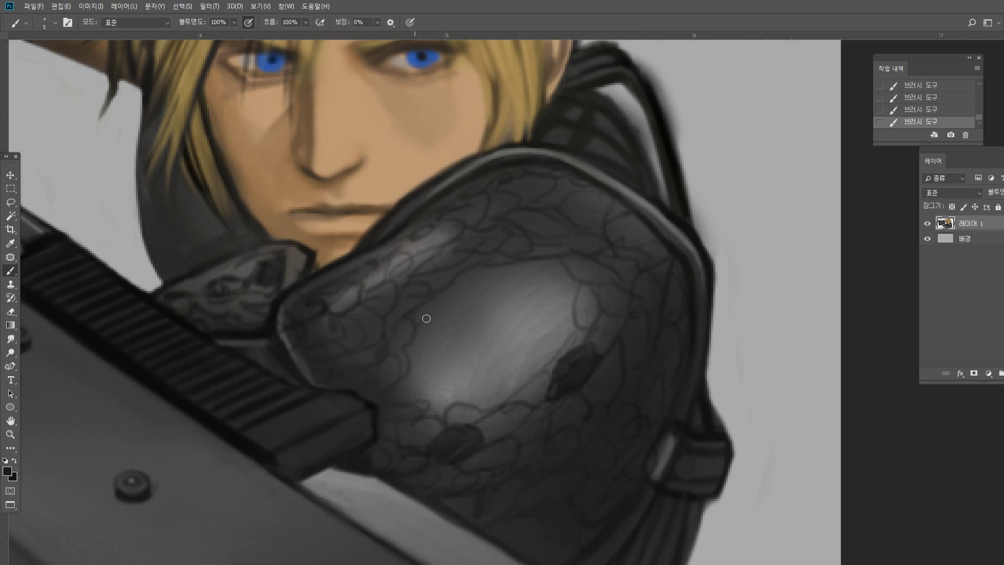
mouse_move(484, 271)
mouse_down()
mouse_move(571, 278)
mouse_move(556, 266)
mouse_move(577, 295)
mouse_move(559, 276)
mouse_move(540, 294)
mouse_move(567, 294)
mouse_move(562, 351)
mouse_move(534, 367)
mouse_move(555, 321)
mouse_move(521, 385)
mouse_move(496, 406)
mouse_move(530, 361)
mouse_move(453, 404)
mouse_move(466, 403)
mouse_move(407, 385)
mouse_move(435, 369)
mouse_move(410, 351)
mouse_move(427, 321)
mouse_move(434, 368)
mouse_move(422, 397)
mouse_move(434, 367)
mouse_move(488, 380)
mouse_move(526, 349)
mouse_move(534, 318)
mouse_move(559, 304)
mouse_move(538, 292)
mouse_move(486, 313)
mouse_move(498, 279)
mouse_move(433, 309)
mouse_up()
drag(435, 352, 480, 313)
mouse_move(440, 364)
mouse_down()
mouse_move(489, 359)
mouse_move(514, 341)
mouse_move(499, 328)
mouse_move(526, 325)
mouse_move(514, 301)
mouse_up()
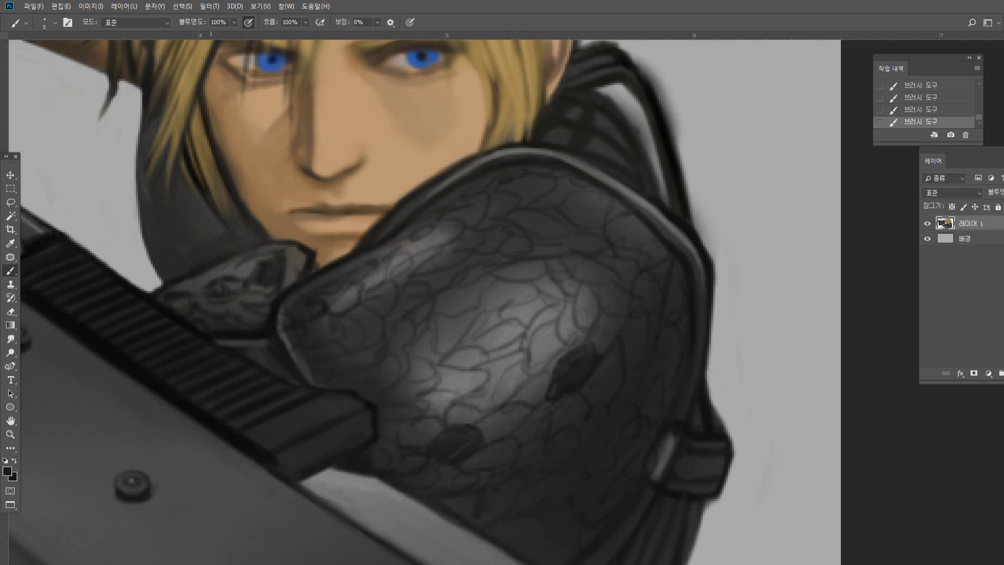
Paint light glints on the scales in the shoulder's centre and upper inner area with the sampled background grey.
double_click(10, 434)
click(525, 348)
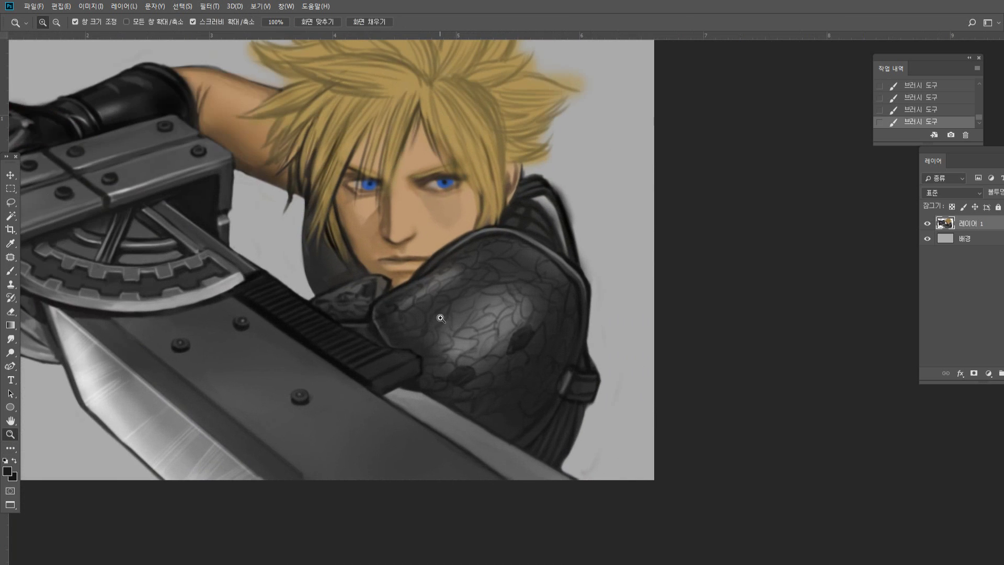
click(440, 318)
click(497, 333)
click(474, 297)
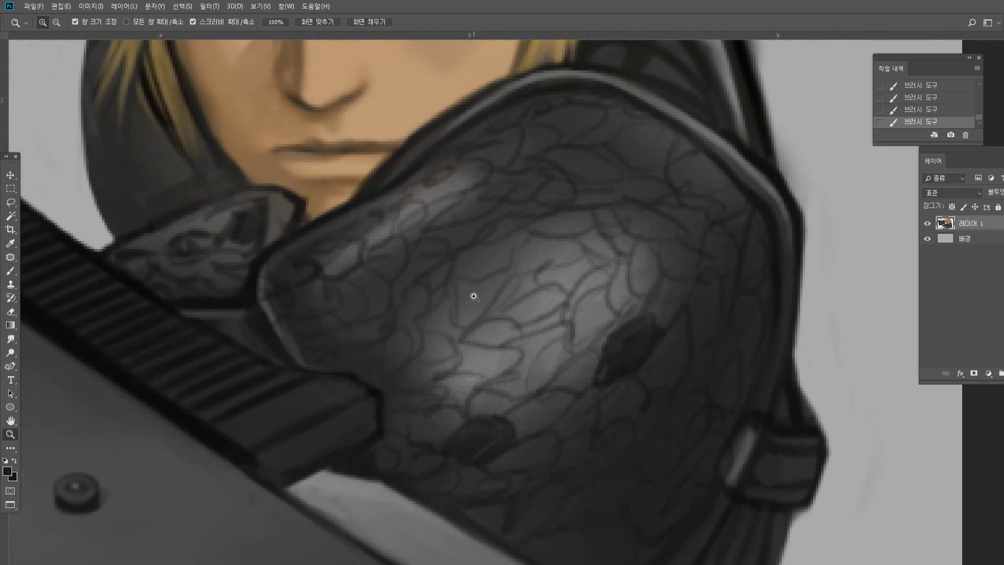
click(10, 257)
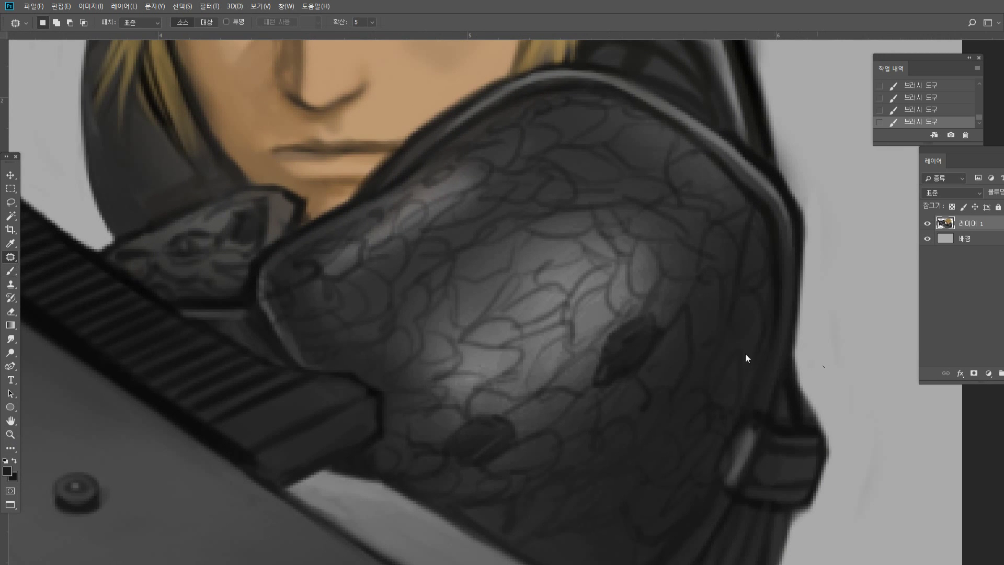
click(482, 229)
click(10, 271)
alt+click(842, 336)
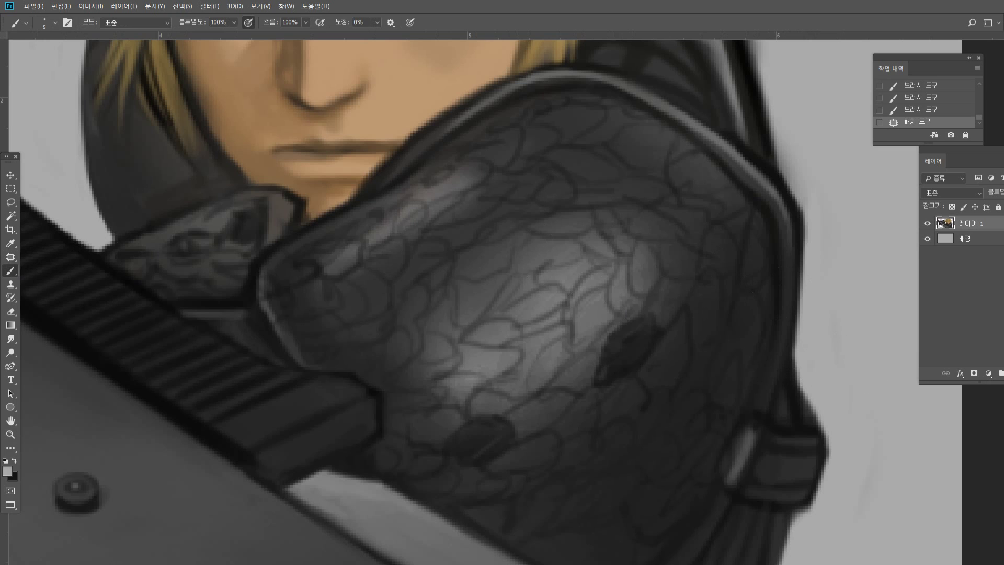
mouse_move(465, 355)
mouse_down()
mouse_move(494, 349)
mouse_move(503, 321)
mouse_move(540, 302)
mouse_up()
mouse_move(470, 284)
mouse_down()
mouse_move(459, 261)
mouse_move(502, 238)
mouse_up()
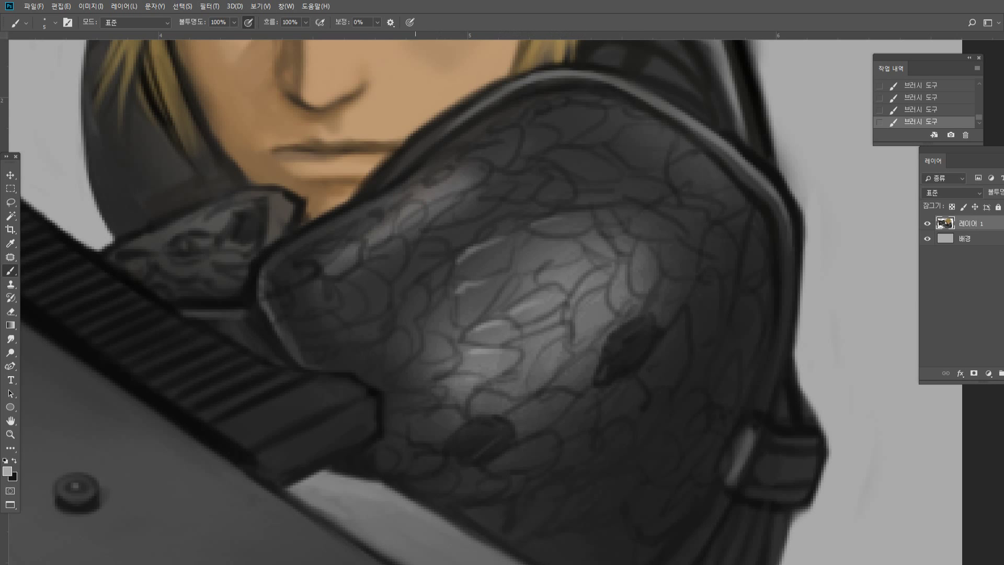
mouse_move(400, 235)
mouse_down()
mouse_move(430, 208)
mouse_move(421, 211)
mouse_move(423, 187)
mouse_move(473, 167)
mouse_up()
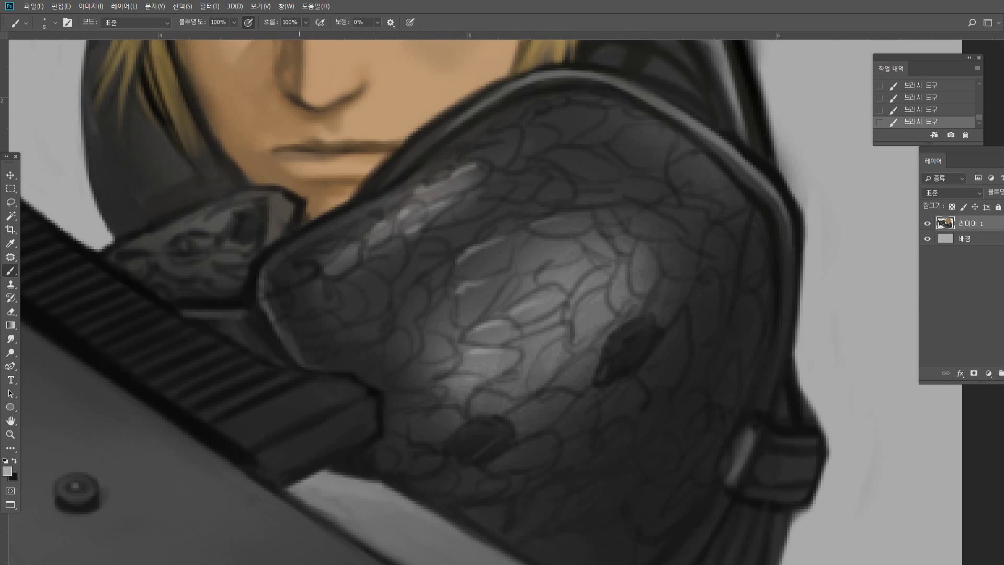
Brighten the shoulder's raised rim along the top and upper outer side with the light grey, redoing the last stroke.
mouse_move(415, 141)
mouse_down()
mouse_move(540, 77)
mouse_move(584, 78)
mouse_up()
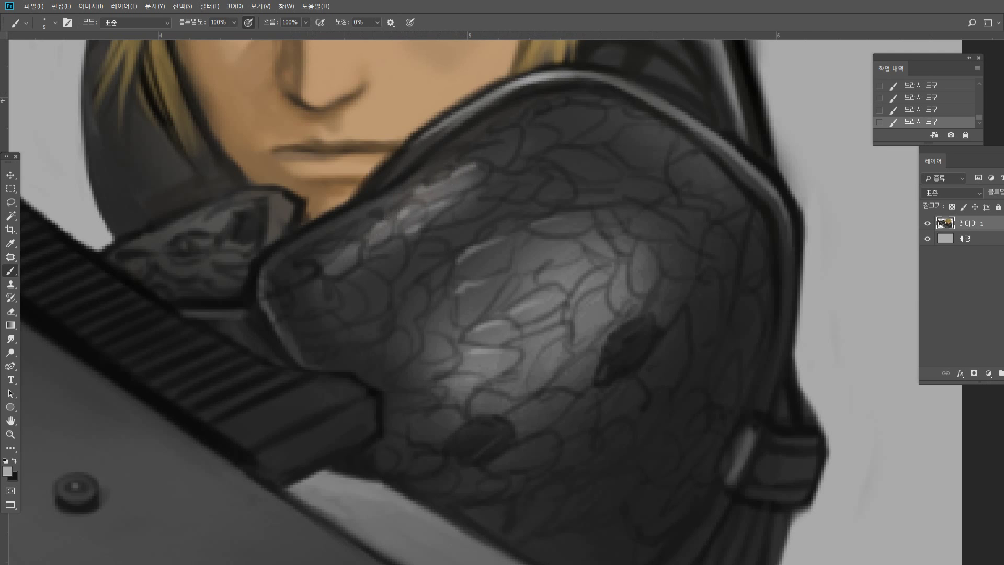
drag(680, 117, 720, 147)
drag(664, 102, 733, 157)
key(ctrl+z)
drag(667, 108, 734, 157)
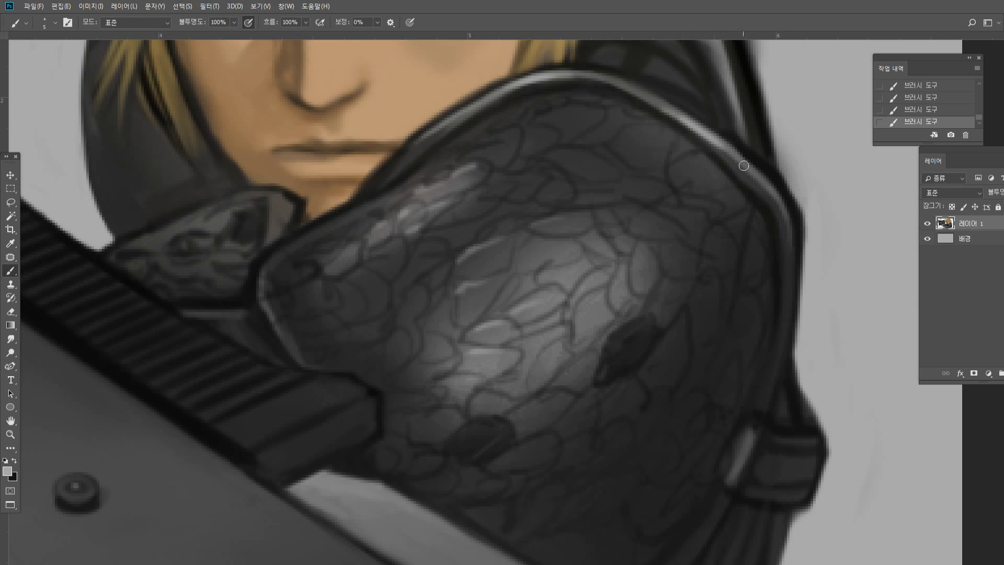
Add a small light glint to the strap buckle at the shoulder's outer edge and tone down its highlight with a sampled grey.
click(751, 435)
alt+click(745, 443)
drag(731, 457, 725, 473)
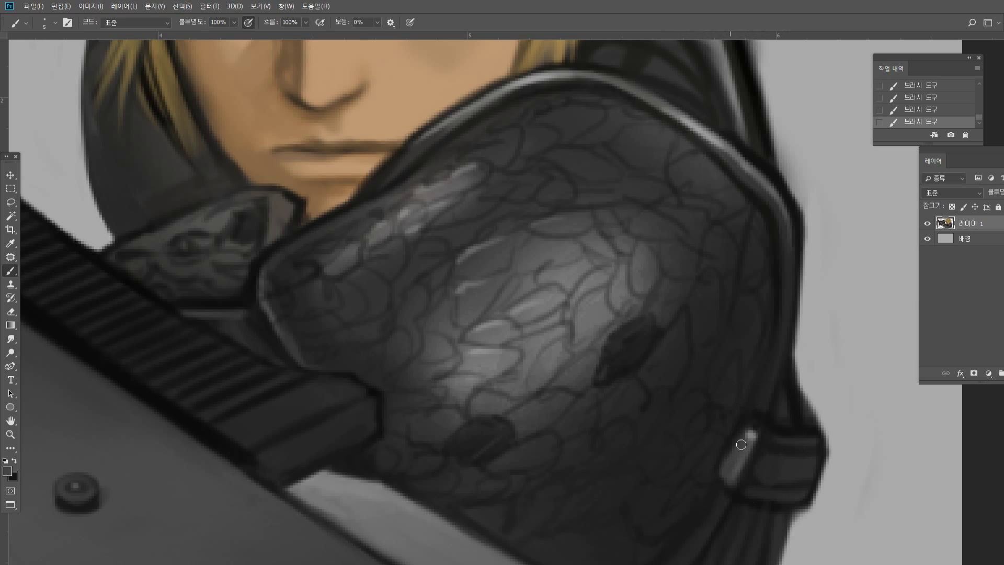
alt+click(772, 416)
alt+click(772, 390)
alt+click(492, 431)
Darken the shoulder armour's outer and lower areas with the Burn tool at brush size 125, redoing an undone stroke.
click(10, 421)
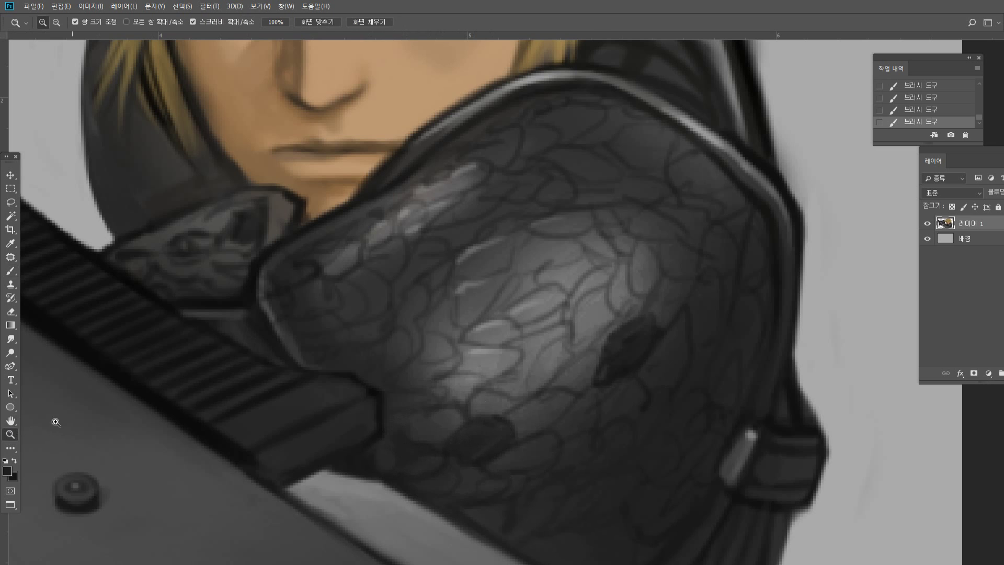
double_click(10, 421)
scroll(621, 417, down, 1)
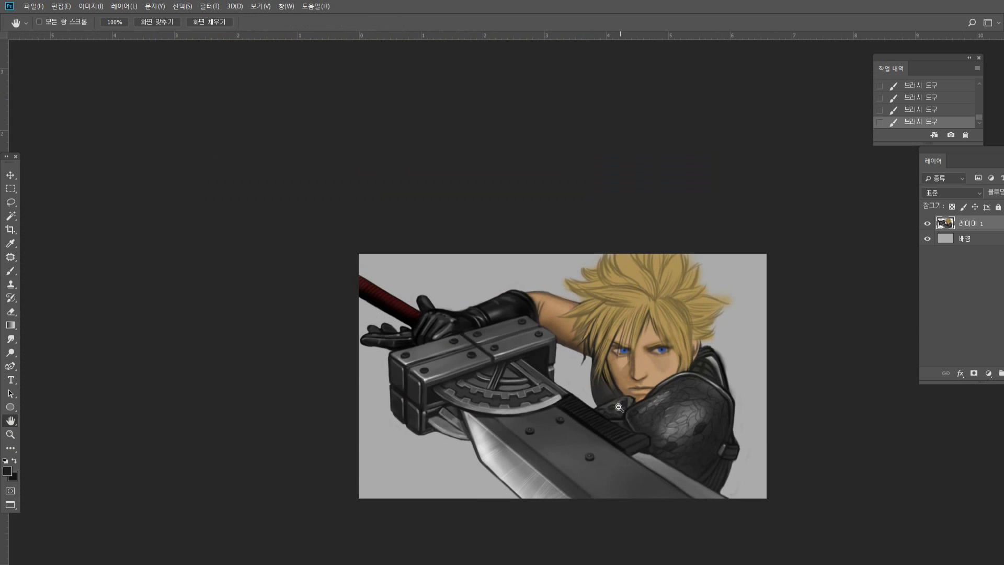
drag(702, 428, 689, 403)
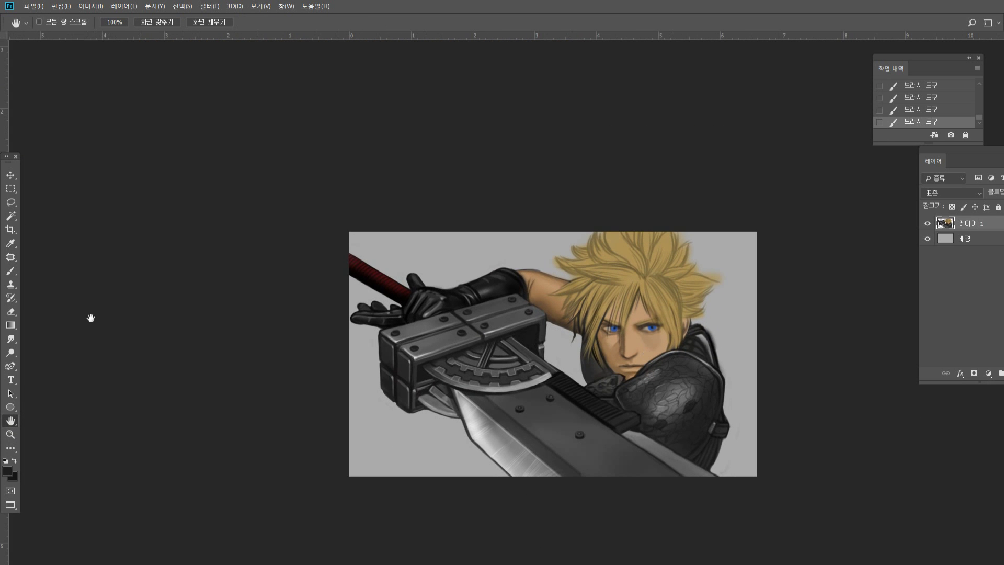
right_click(11, 352)
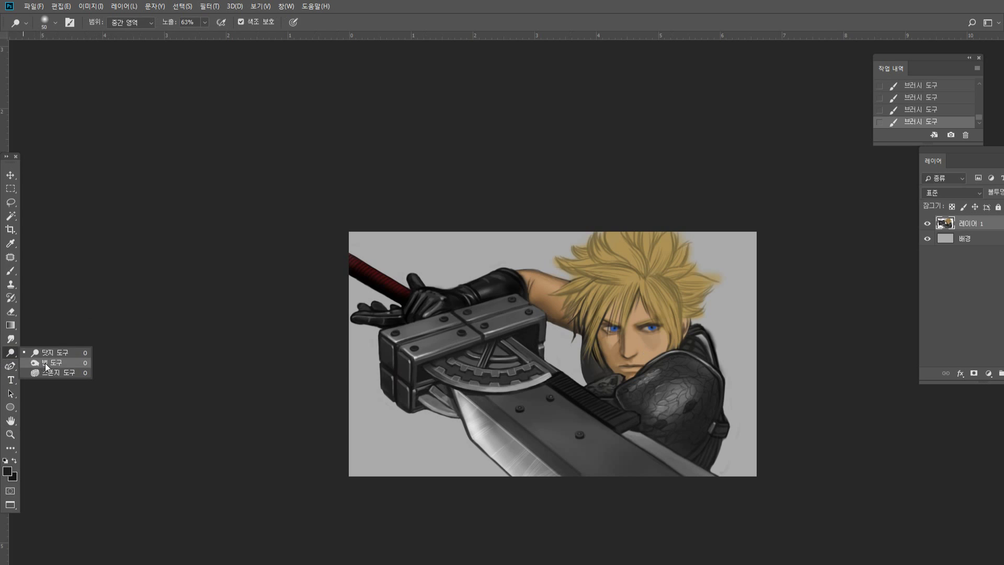
click(53, 364)
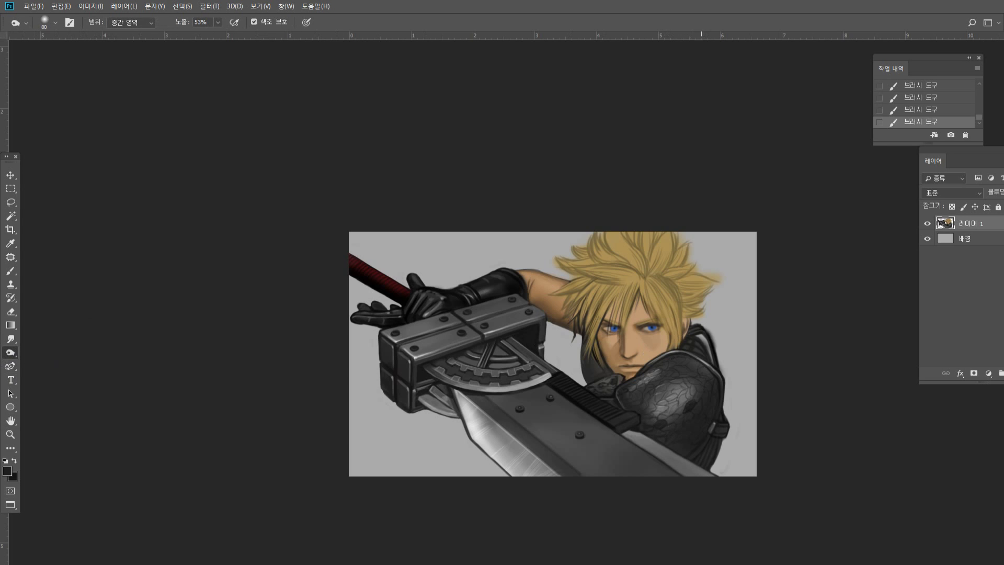
key(bracketright)
key(bracketright)
key(bracketright)
mouse_move(686, 384)
mouse_down()
mouse_move(680, 373)
mouse_move(699, 405)
mouse_up()
drag(701, 400, 693, 429)
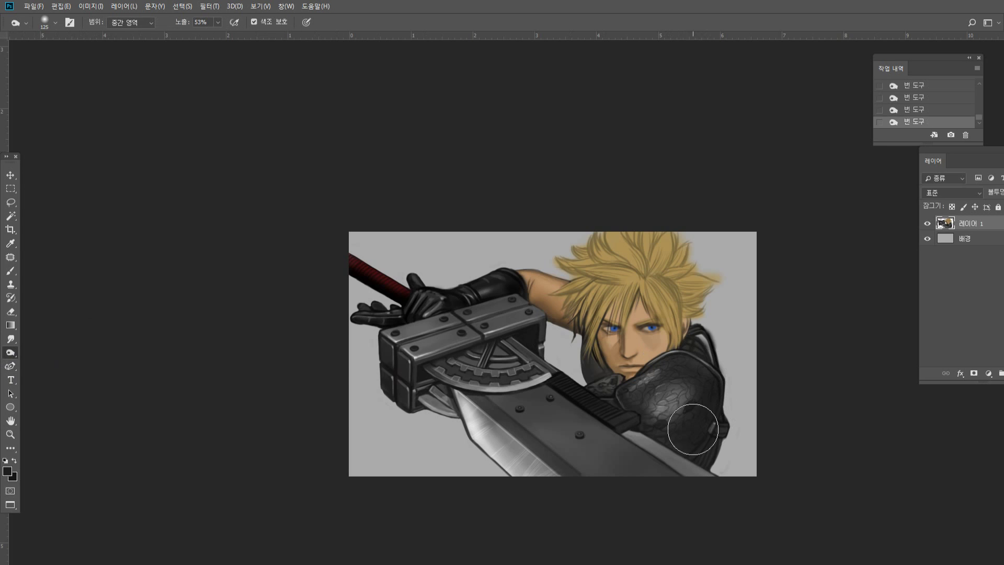
key(ctrl+z)
click(707, 364)
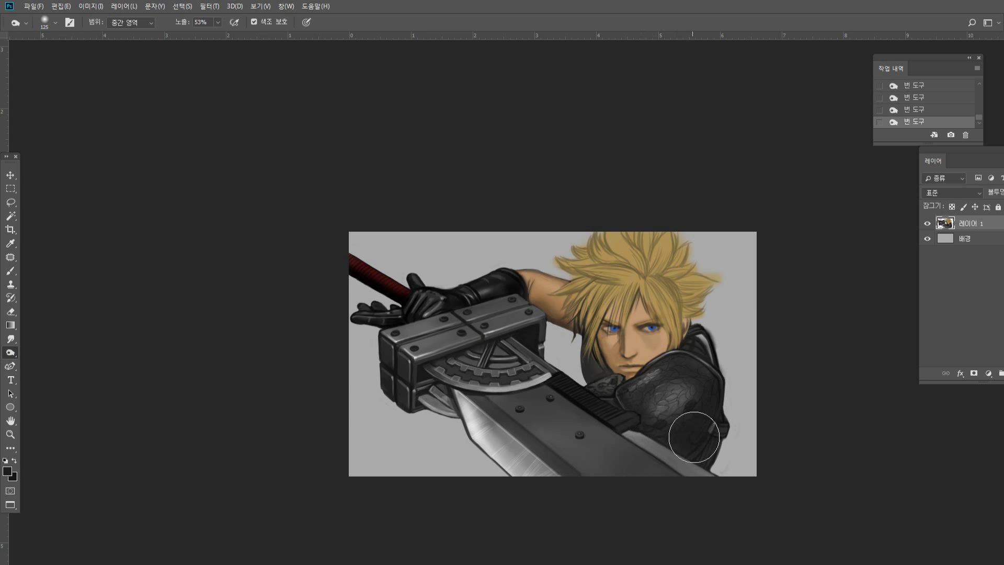
drag(662, 357, 645, 357)
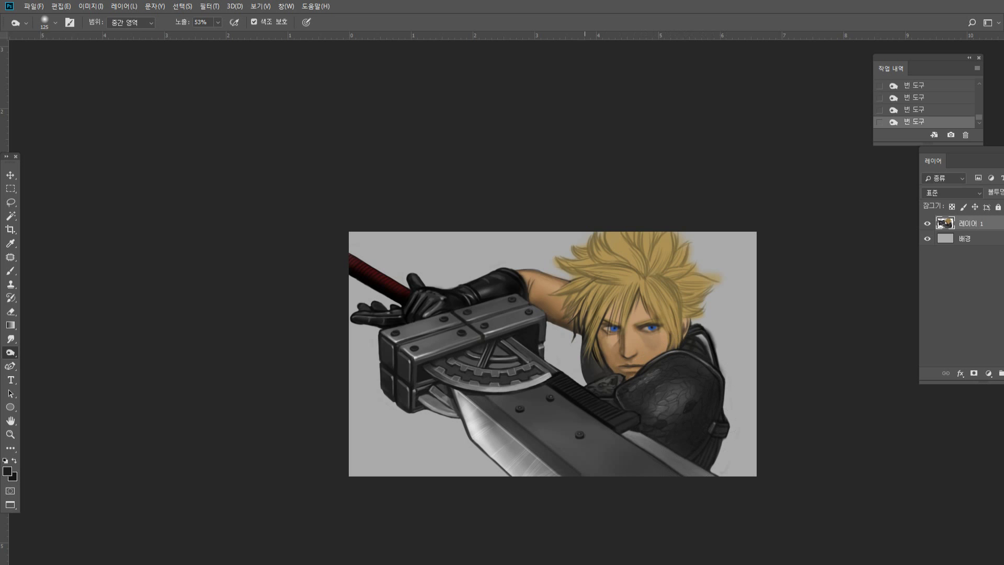
Paint fine highlights on the upper part of the wolf-head ornament below the chin with the sampled background grey.
click(14, 437)
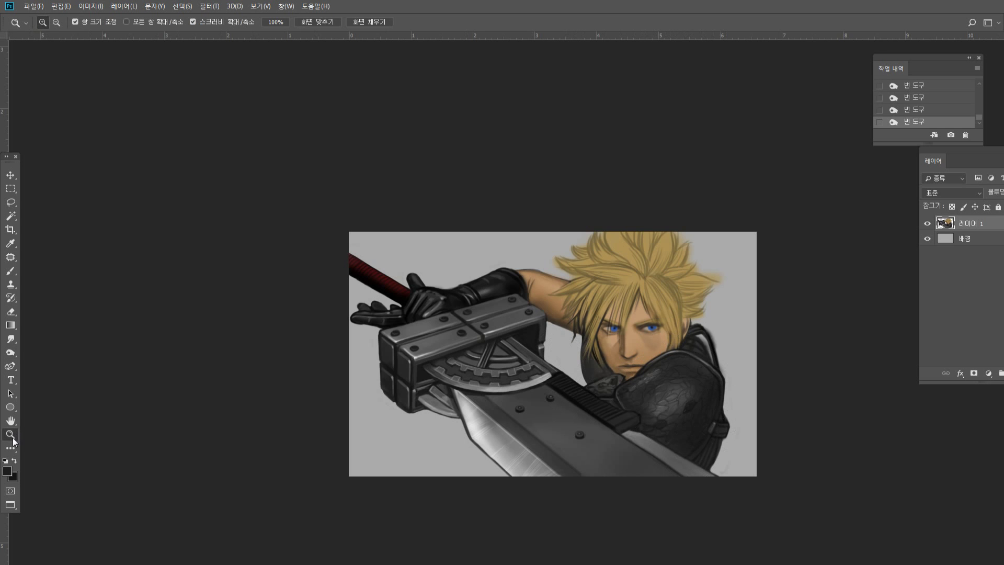
click(596, 396)
click(639, 397)
click(624, 369)
click(614, 312)
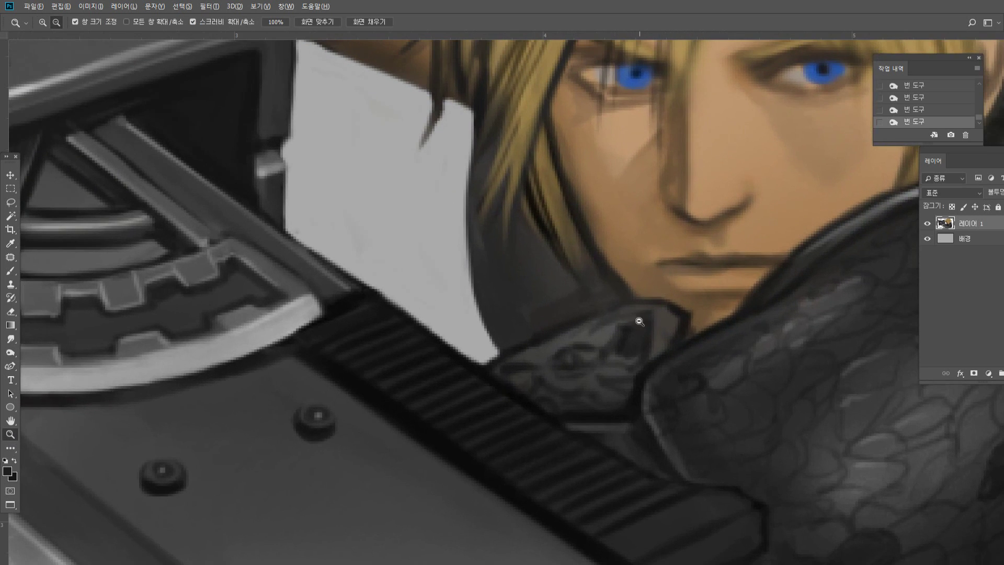
alt+click(638, 324)
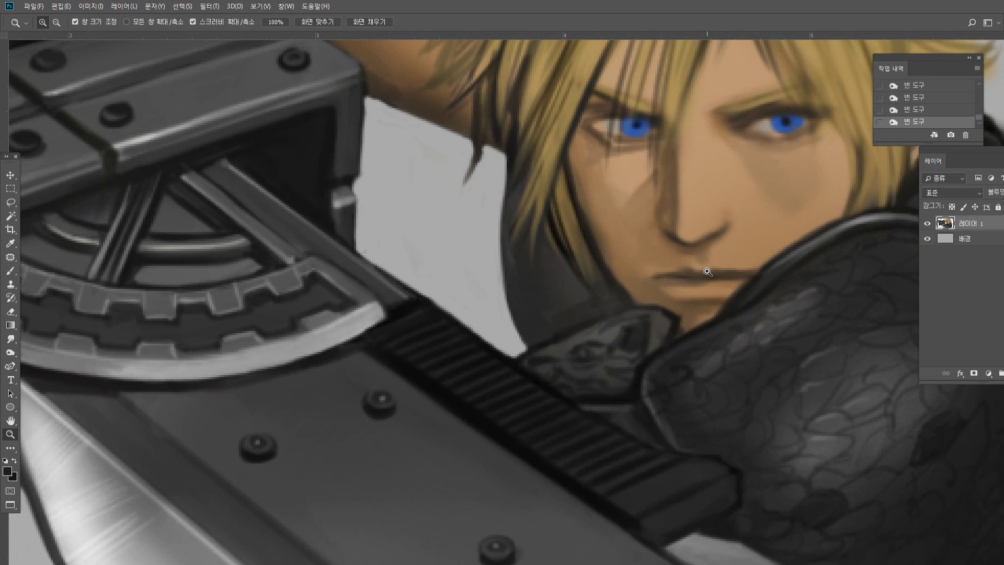
click(10, 270)
alt+click(442, 282)
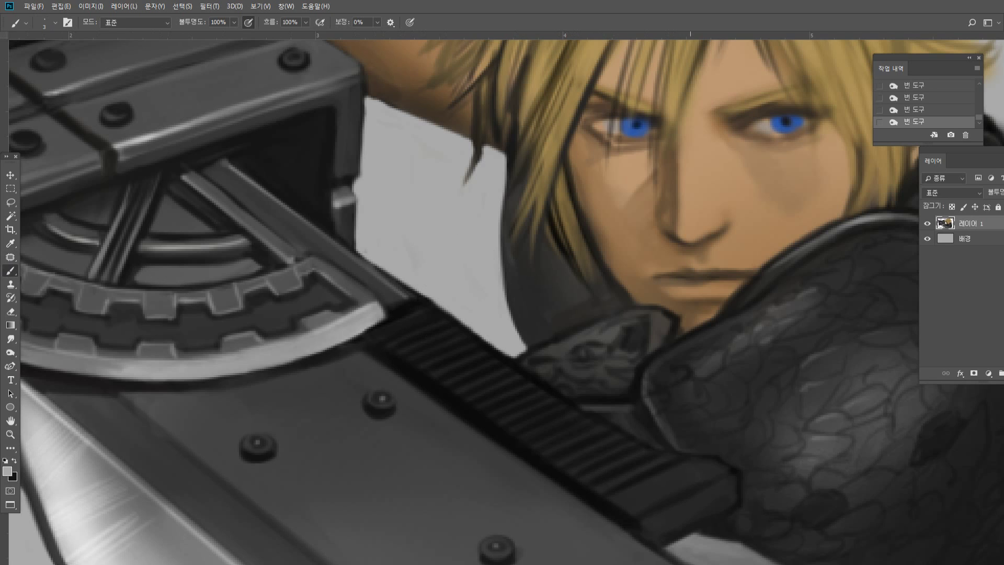
mouse_move(647, 406)
mouse_down()
mouse_move(682, 451)
mouse_move(665, 434)
mouse_up()
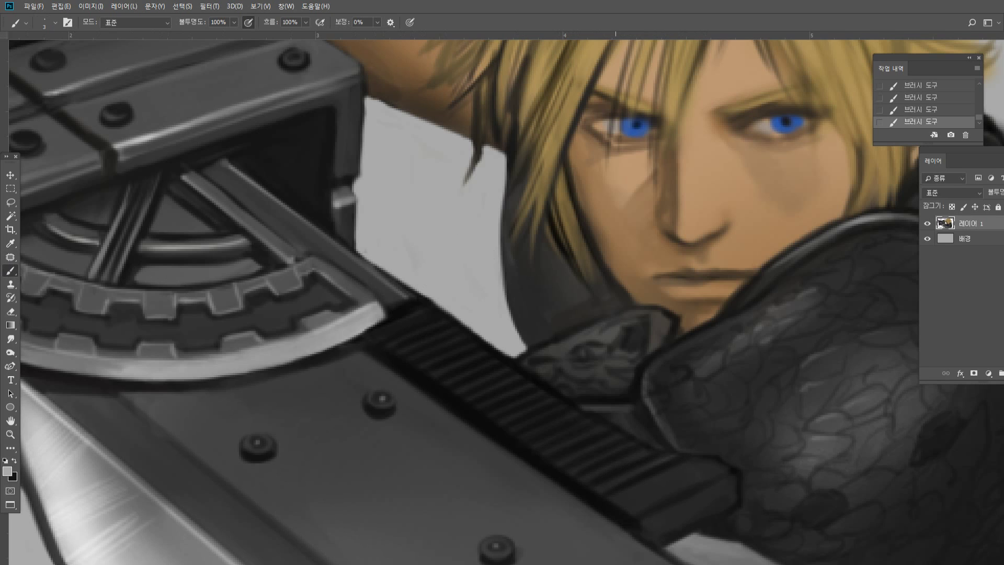
drag(588, 453, 622, 436)
mouse_move(532, 356)
mouse_down()
mouse_move(623, 332)
mouse_move(610, 356)
mouse_move(624, 352)
mouse_move(609, 322)
mouse_move(599, 331)
mouse_move(662, 314)
mouse_move(605, 319)
mouse_move(520, 359)
mouse_up()
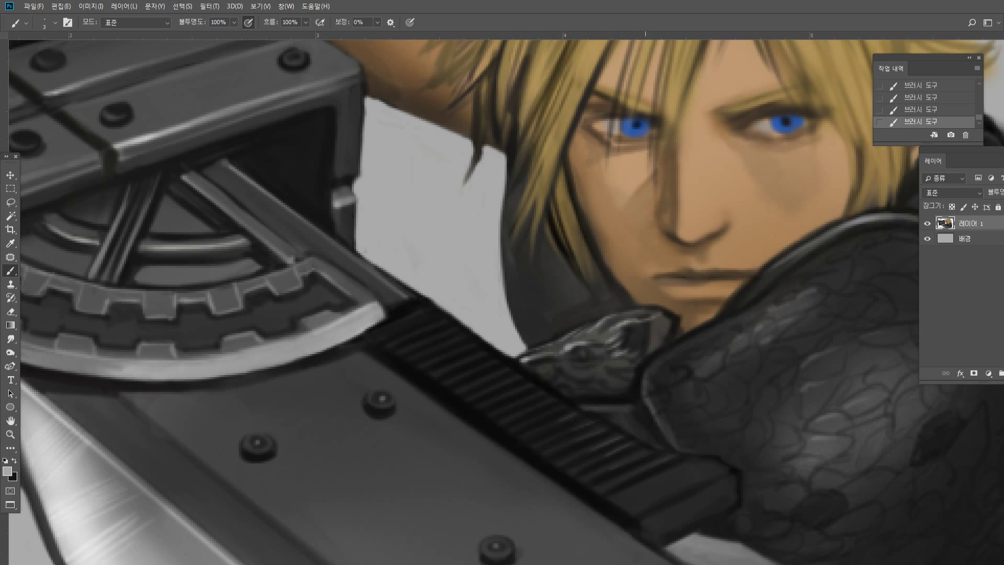
Add light grey highlights along the wolf-head ornament's outer edge and lower muzzle, then sample the dark tone beneath it.
drag(661, 323, 651, 350)
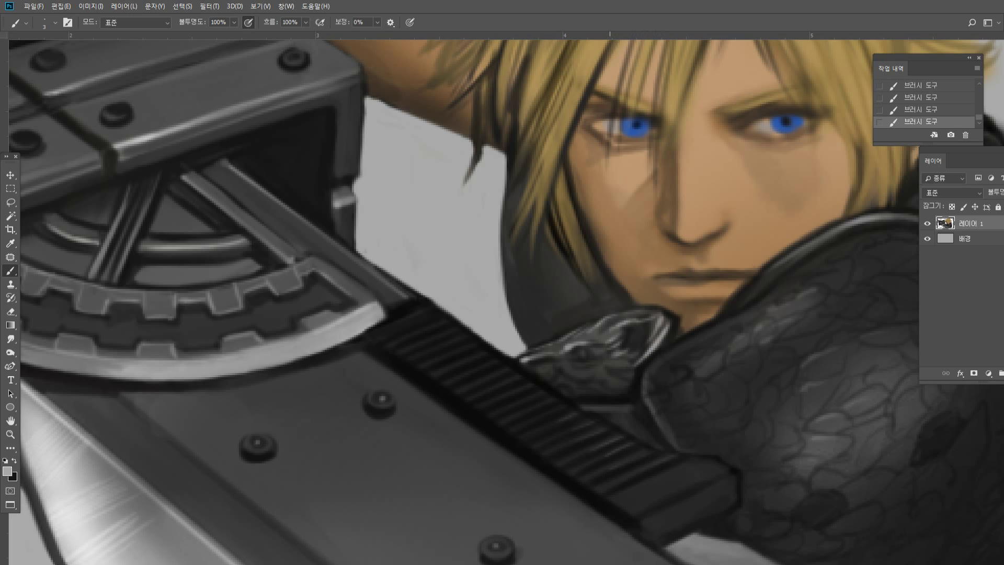
mouse_move(636, 359)
mouse_down()
mouse_move(600, 376)
mouse_move(631, 380)
mouse_up()
drag(565, 387, 571, 381)
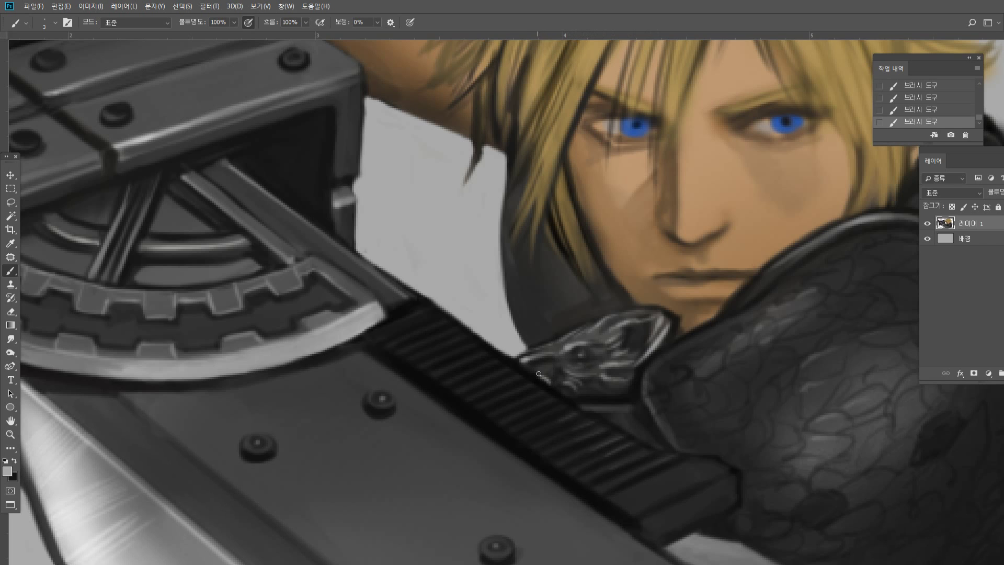
drag(539, 374, 554, 379)
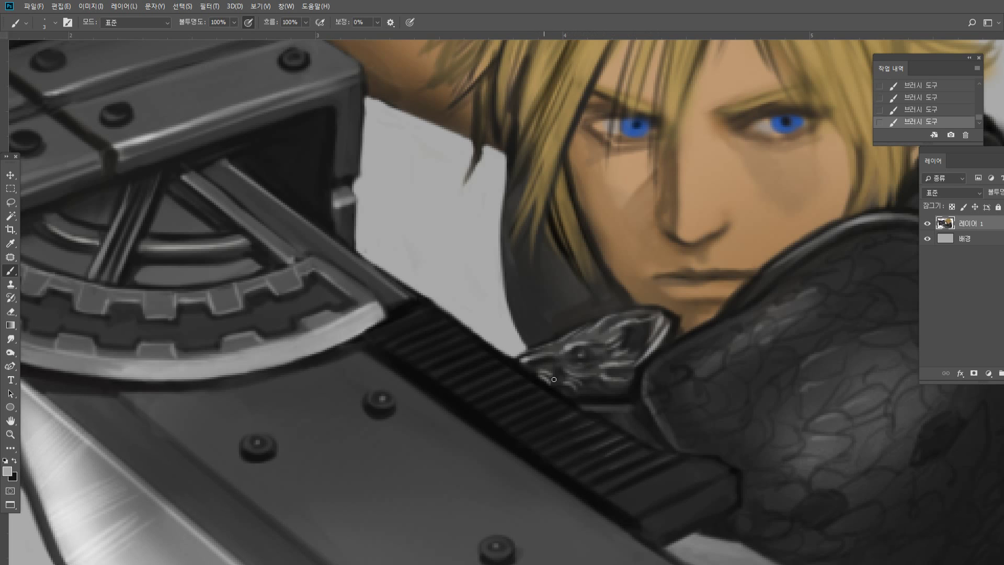
drag(595, 394, 627, 392)
alt+click(607, 398)
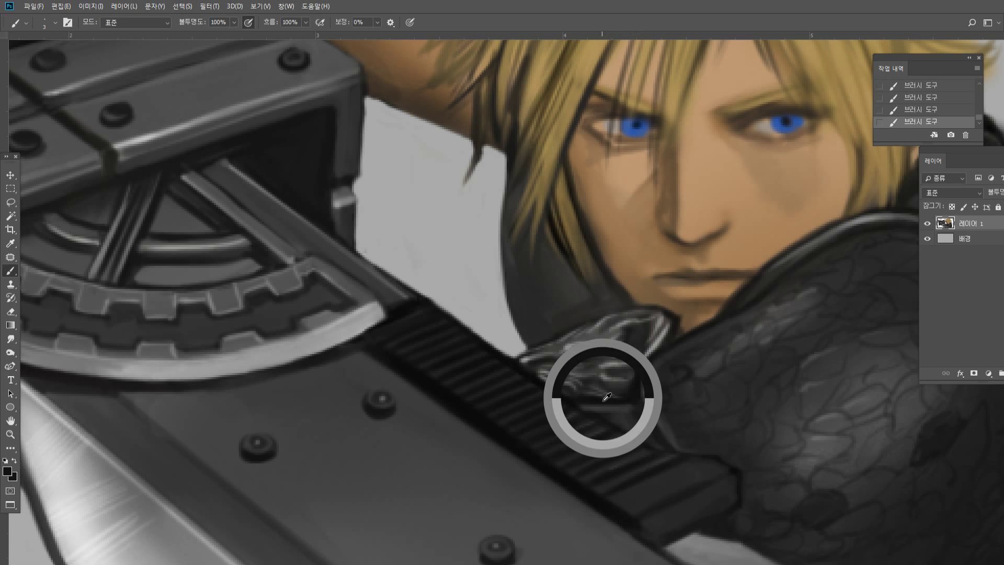
Bring the face and the straps behind the shoulder into close view and activate the Brush tool.
double_click(10, 435)
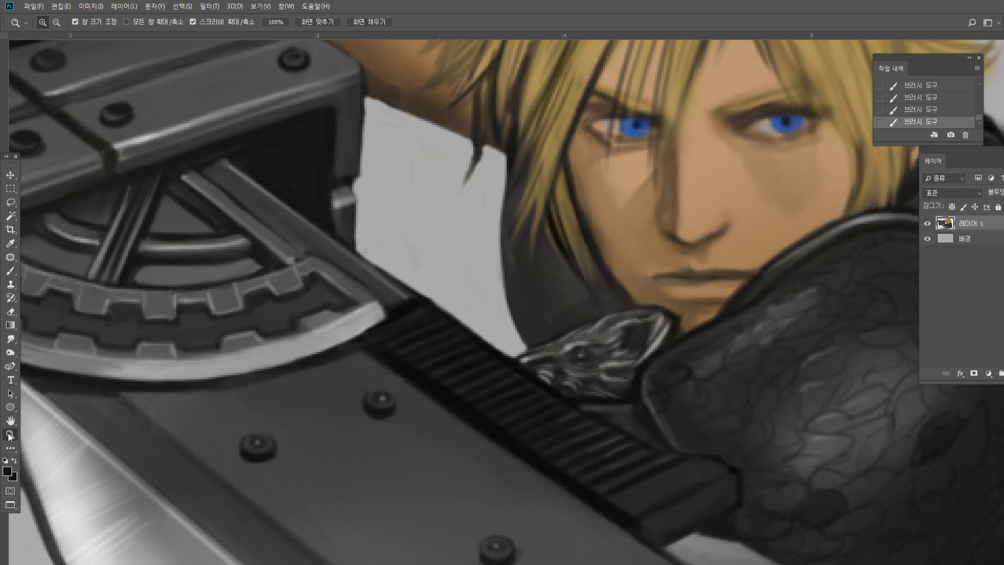
click(631, 323)
click(559, 211)
drag(562, 249, 618, 246)
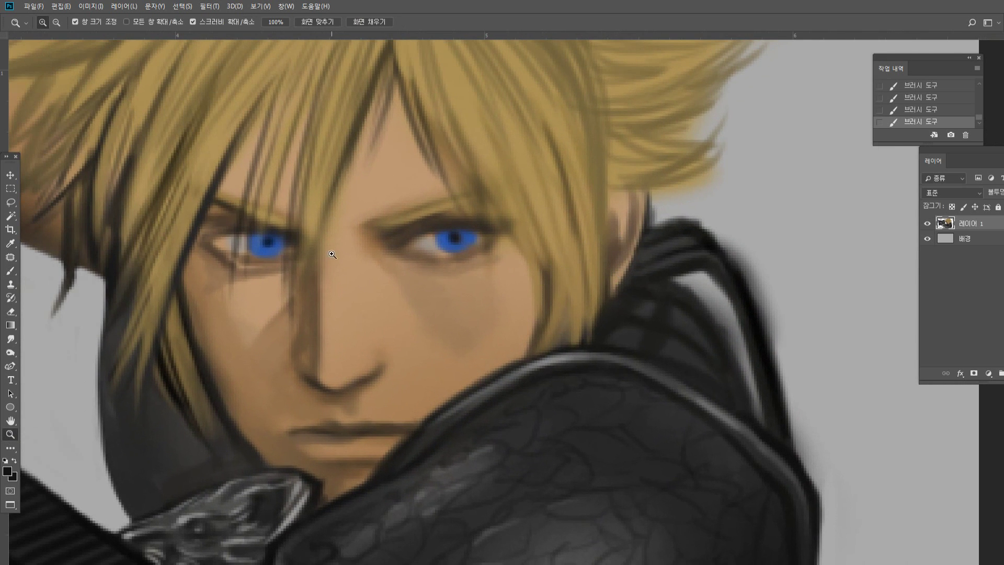
click(11, 270)
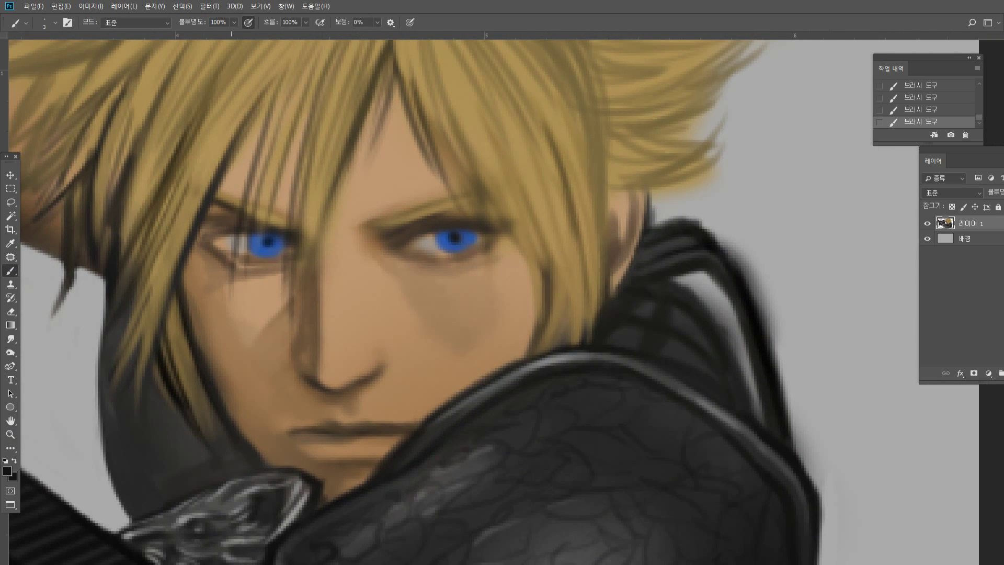
Paint a dark grey ornament below the ear and outline its details with a smaller brush in sampled black.
alt+click(222, 502)
mouse_move(619, 297)
mouse_down()
mouse_move(631, 318)
mouse_move(625, 303)
mouse_move(603, 325)
mouse_move(623, 316)
mouse_move(616, 338)
mouse_move(604, 333)
mouse_move(619, 331)
mouse_move(628, 306)
mouse_move(624, 331)
mouse_up()
key(bracketleft)
key(bracketleft)
alt+click(633, 288)
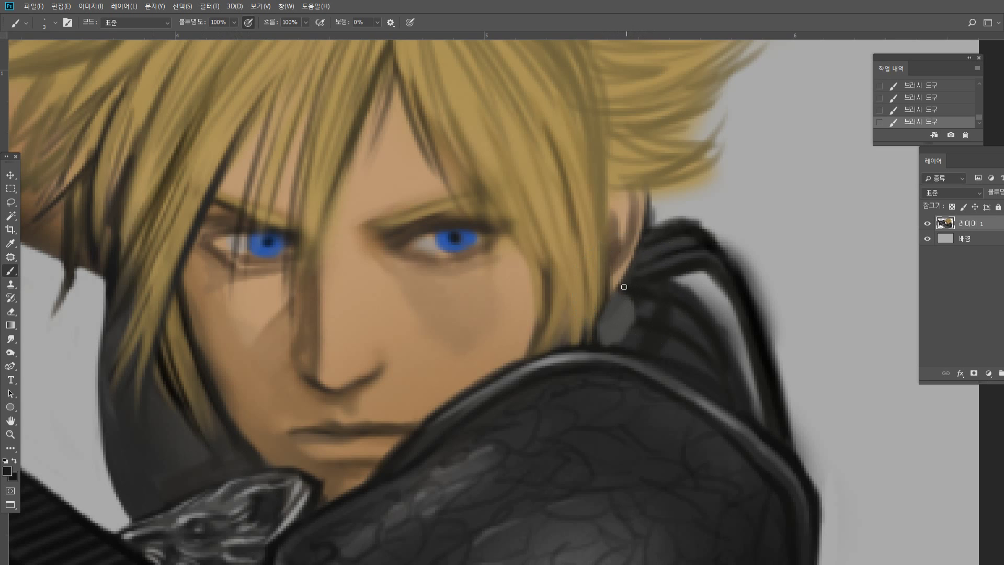
mouse_move(614, 289)
mouse_down()
mouse_move(631, 322)
mouse_move(615, 346)
mouse_move(601, 348)
mouse_move(618, 348)
mouse_move(623, 335)
mouse_move(609, 318)
mouse_move(617, 345)
mouse_move(616, 327)
mouse_move(606, 343)
mouse_move(622, 316)
mouse_up()
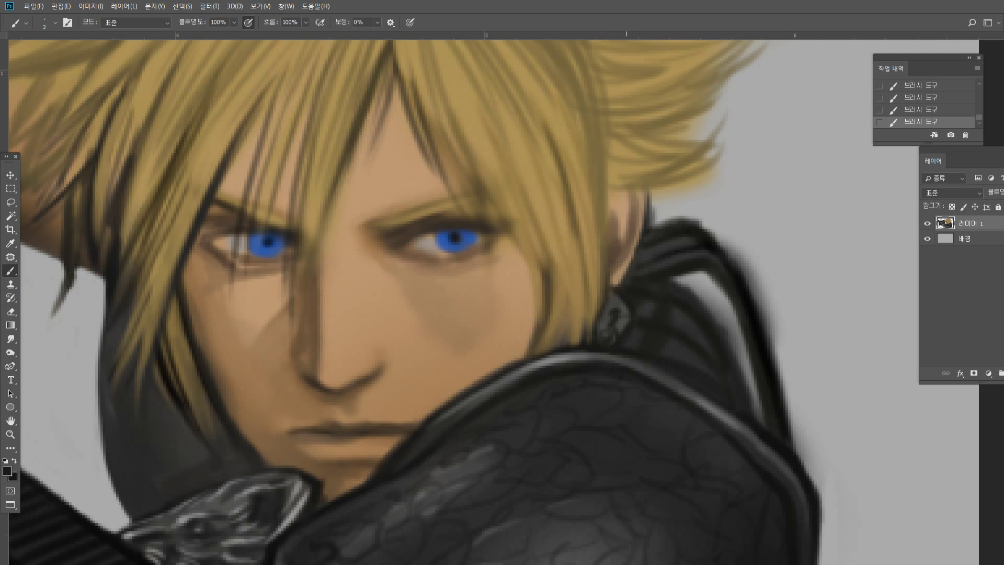
Add fine light grey highlights to the ornament below the ear using sampled greys.
alt+click(614, 303)
alt+click(795, 281)
drag(615, 316, 611, 323)
alt+click(617, 301)
Paint thin dark strands through the lower side hair beside the cheek with a colour sampled from the collar.
alt+click(640, 289)
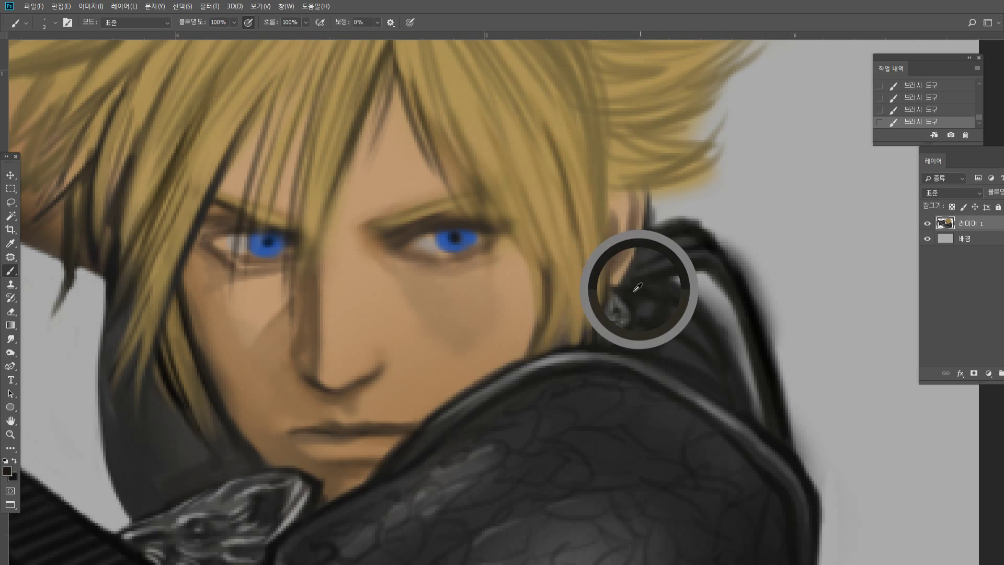
drag(602, 293, 590, 334)
drag(589, 269, 579, 343)
drag(588, 288, 585, 342)
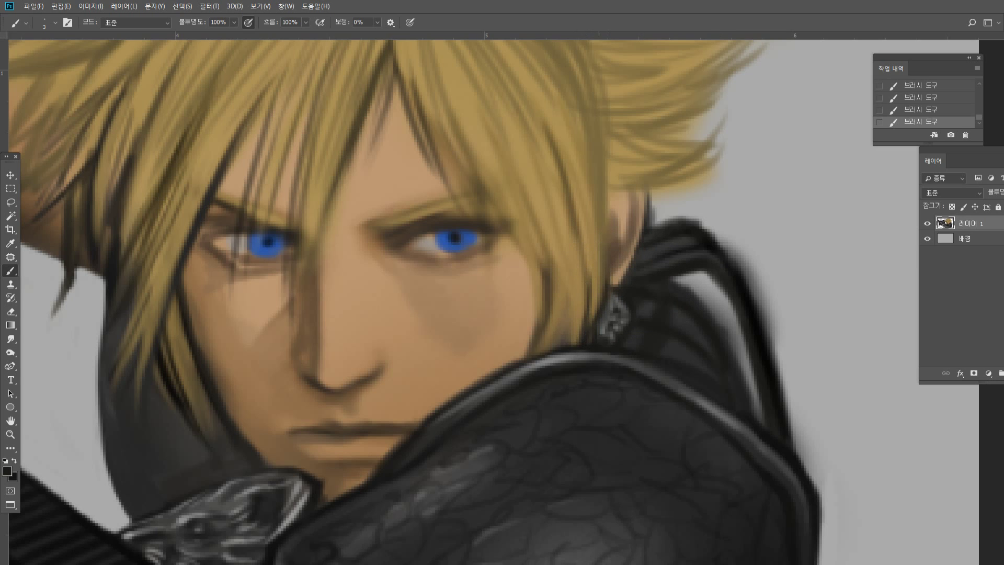
mouse_move(608, 189)
mouse_down()
mouse_move(607, 289)
mouse_move(610, 262)
mouse_move(553, 327)
mouse_up()
drag(567, 280, 551, 343)
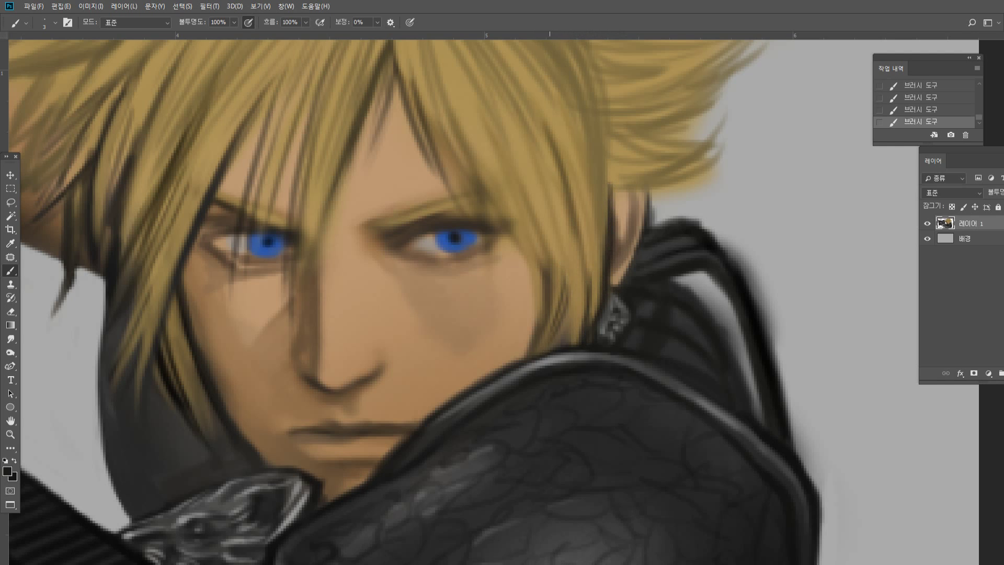
drag(569, 259, 568, 334)
drag(579, 269, 575, 335)
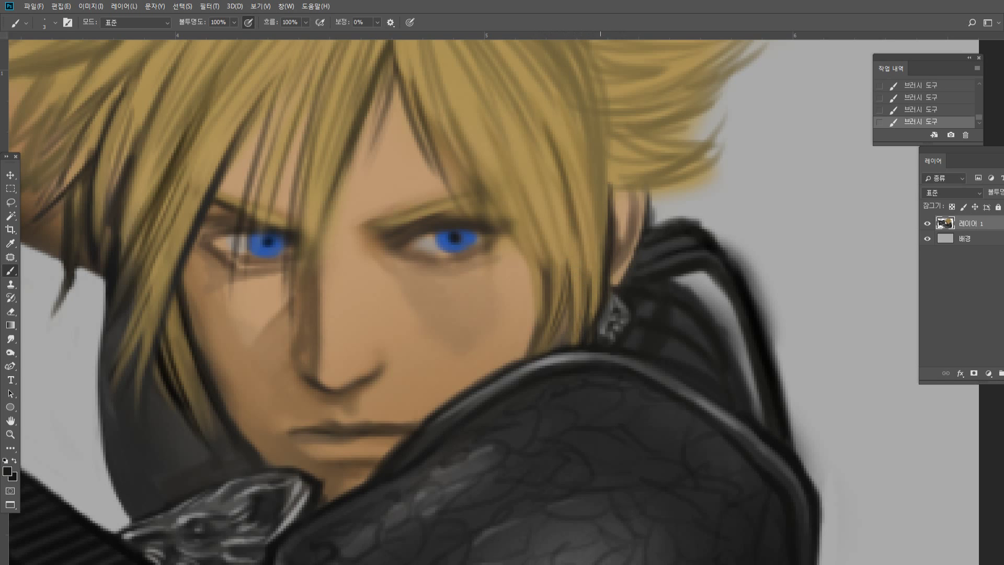
Darken the hair edge next to the ear with long thin vertical strands.
drag(596, 253, 594, 321)
drag(611, 180, 608, 254)
drag(597, 170, 601, 278)
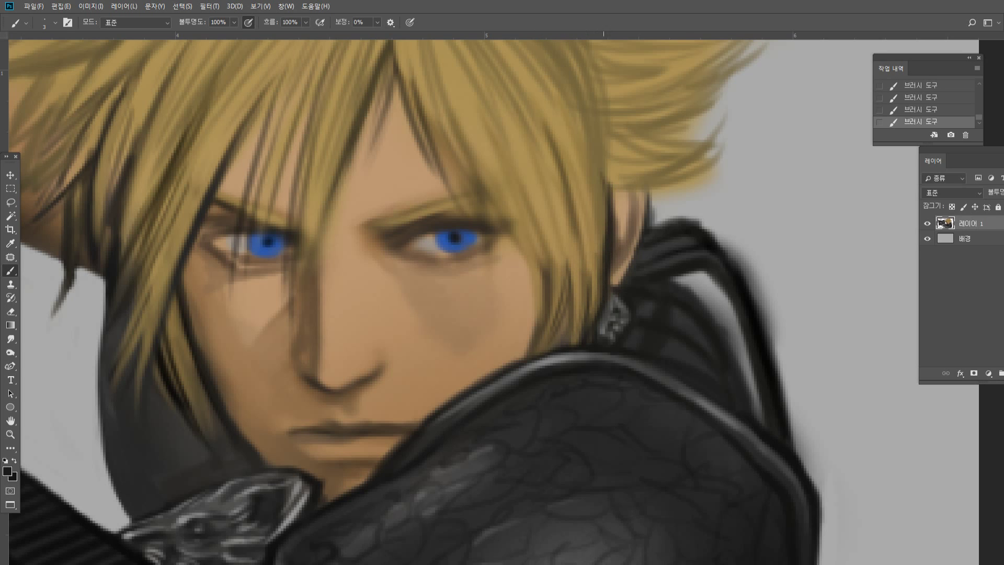
drag(589, 178, 596, 264)
drag(593, 217, 596, 288)
Paint sampled blond strands over the dark side hair in front of the ear and touch up its lower shadow.
alt+click(593, 139)
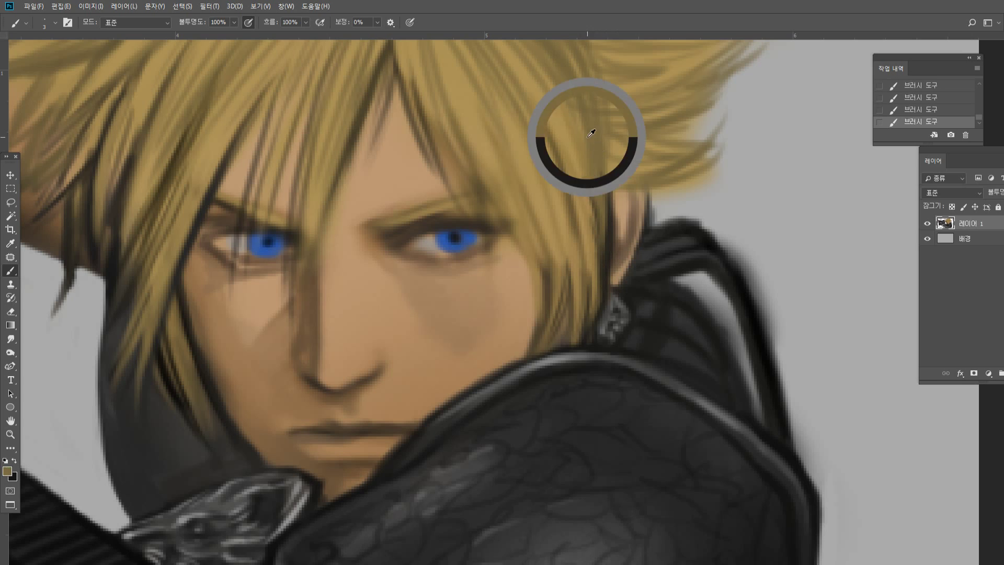
drag(579, 190, 586, 224)
drag(589, 198, 592, 334)
drag(600, 275, 594, 340)
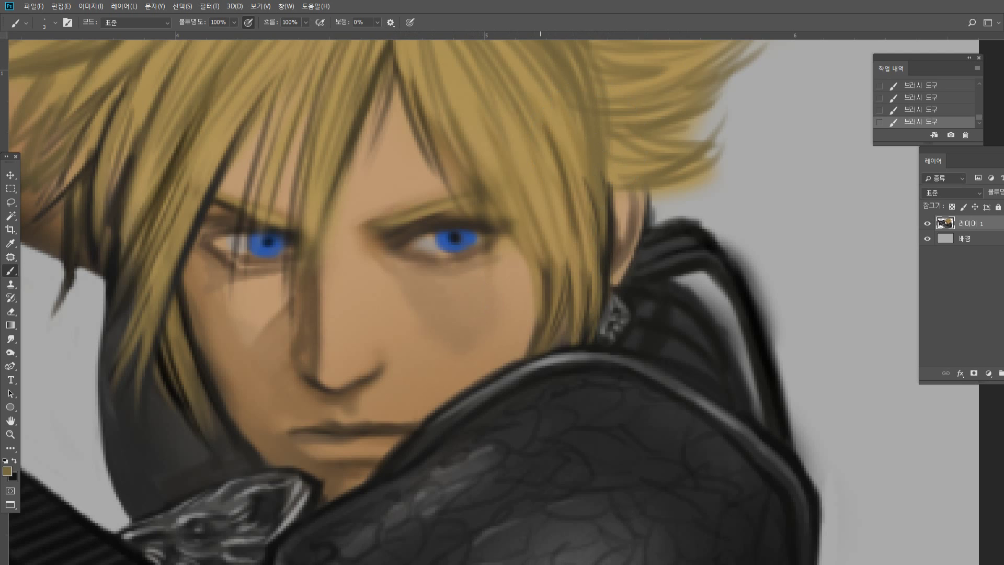
alt+click(548, 288)
alt+click(612, 256)
mouse_move(563, 332)
mouse_down()
mouse_move(571, 291)
mouse_move(565, 330)
mouse_up()
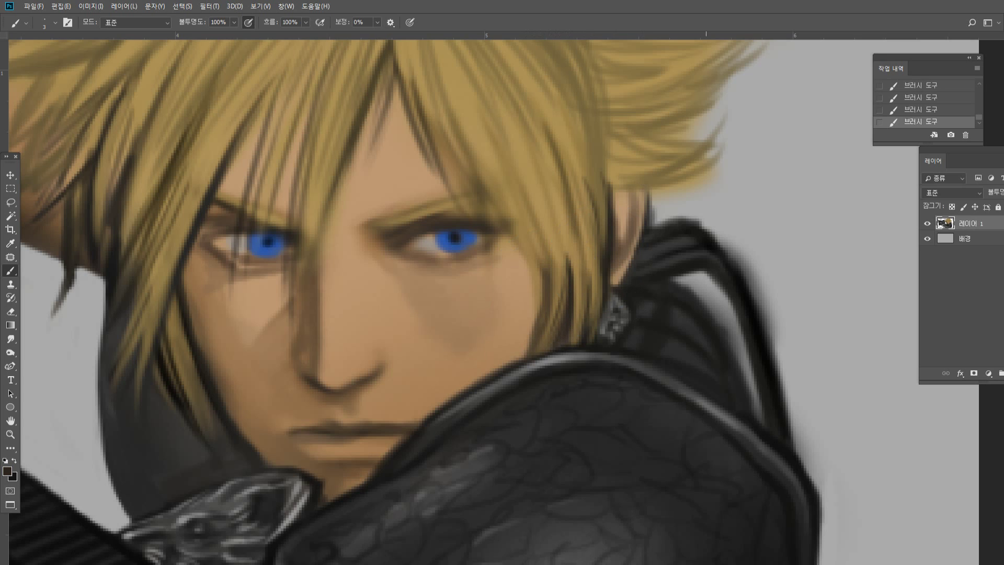
Sample the light grey background and paint highlights along the collar straps and ribs behind the shoulder armour.
alt+click(759, 228)
mouse_move(645, 242)
mouse_down()
mouse_move(675, 232)
mouse_move(711, 243)
mouse_up()
mouse_move(654, 266)
mouse_down()
mouse_move(710, 254)
mouse_move(729, 276)
mouse_up()
drag(669, 242, 708, 251)
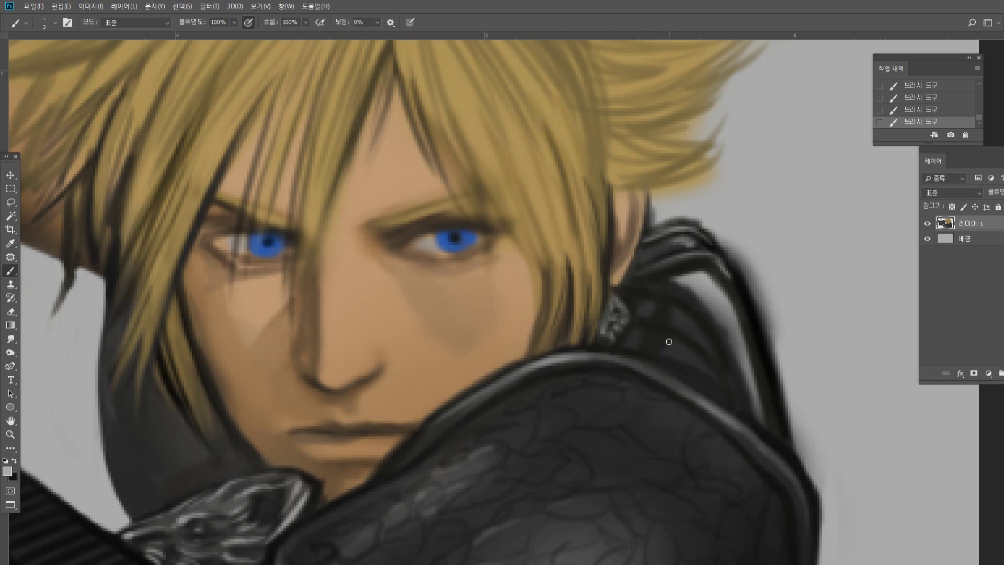
mouse_move(669, 341)
mouse_down()
mouse_move(699, 359)
mouse_move(670, 350)
mouse_move(715, 381)
mouse_up()
drag(675, 316, 726, 369)
drag(679, 295, 721, 355)
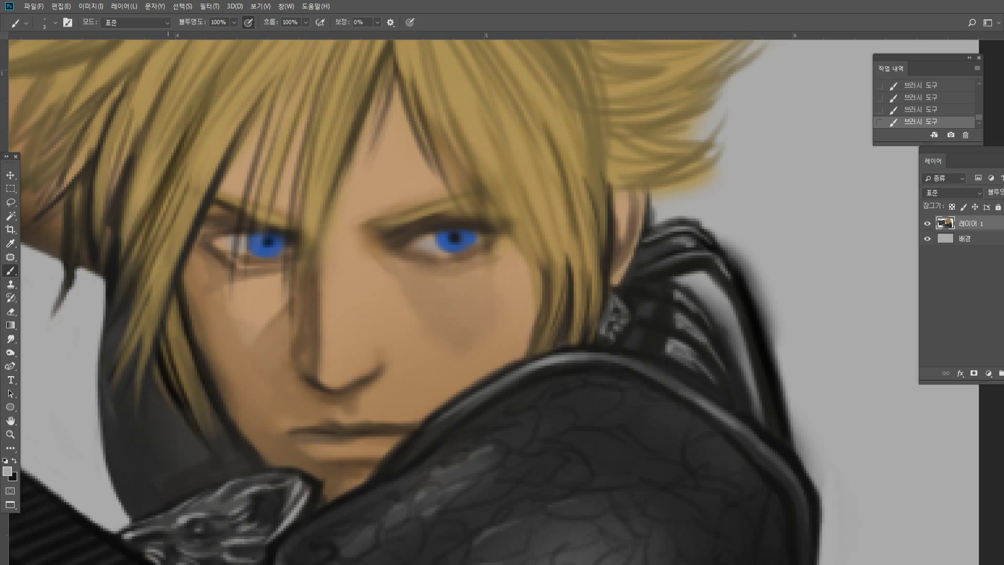
Erase the soft smudges inside the gap between the collar straps and along the strap's outer edge.
double_click(10, 435)
click(576, 354)
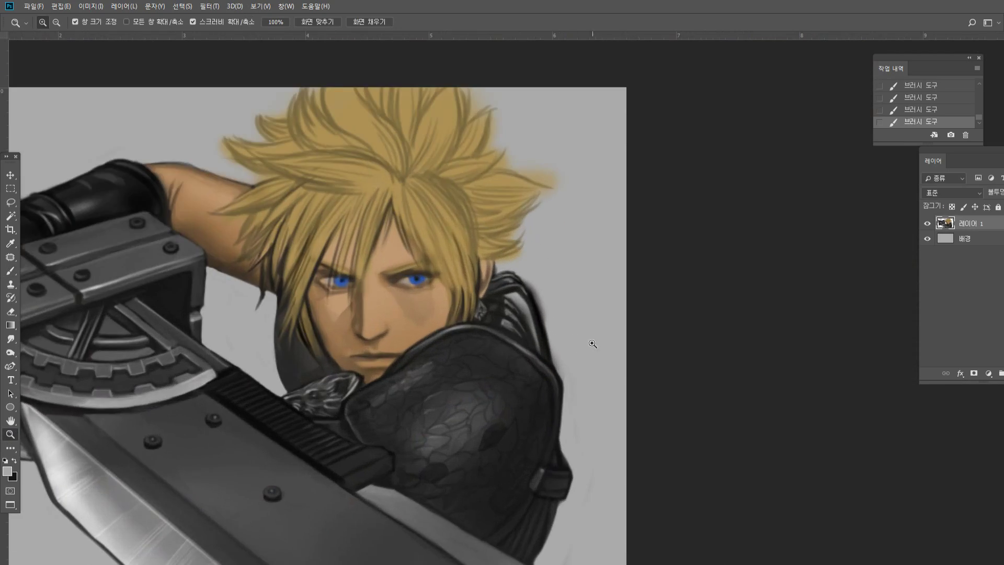
click(544, 294)
click(552, 323)
click(559, 350)
click(559, 351)
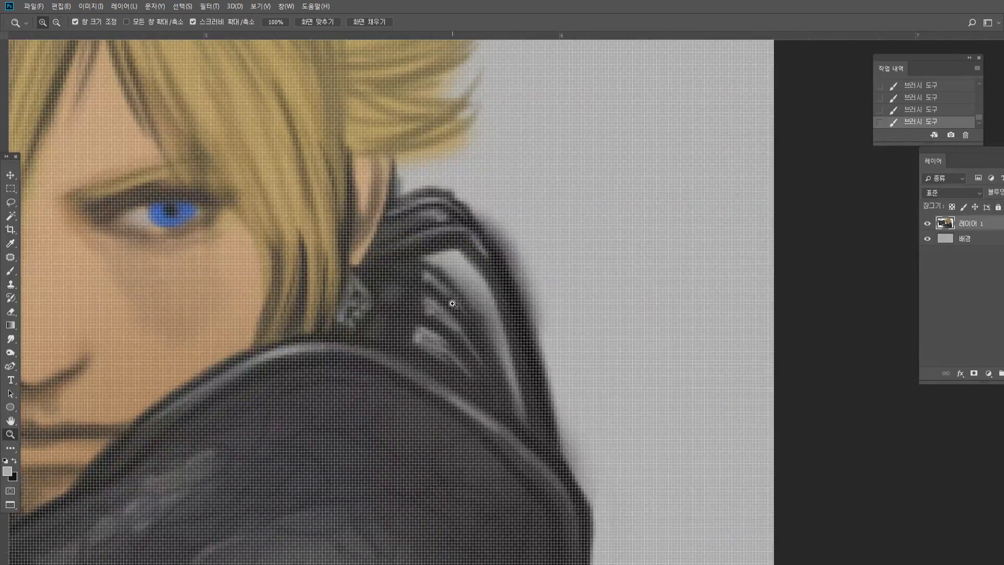
alt+click(495, 304)
key(e)
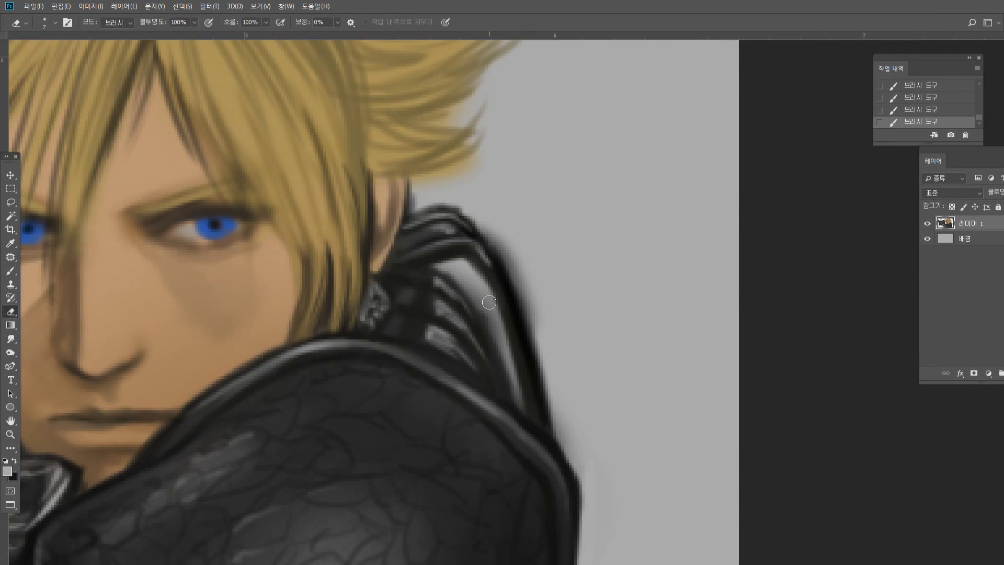
mouse_move(466, 285)
mouse_down()
mouse_move(444, 266)
mouse_move(463, 264)
mouse_move(498, 334)
mouse_move(485, 292)
mouse_move(511, 378)
mouse_move(517, 318)
mouse_move(517, 399)
mouse_move(516, 372)
mouse_up()
key(ctrl+z)
mouse_move(513, 260)
mouse_down()
mouse_move(482, 221)
mouse_move(525, 271)
mouse_up()
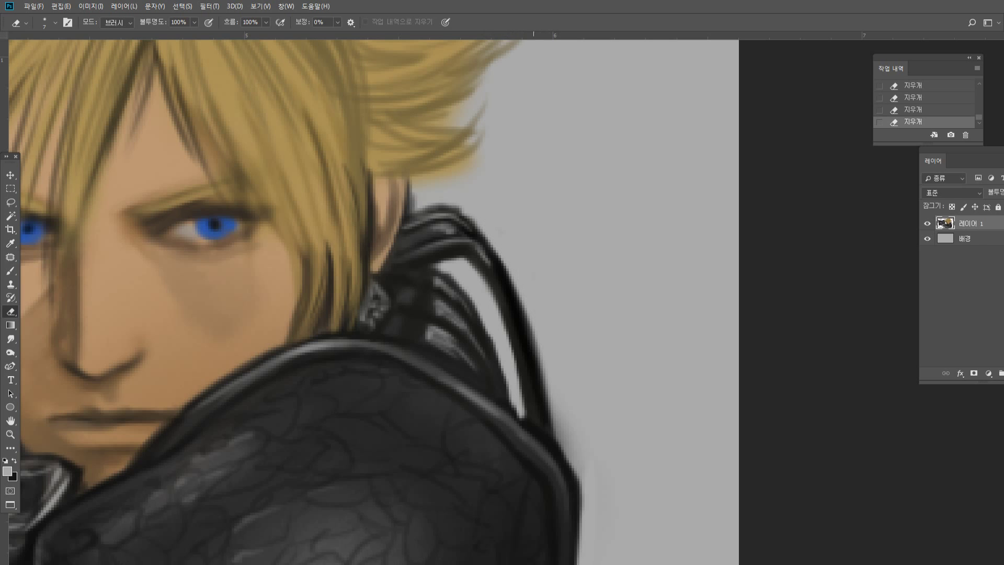
Erase the haze outside the shoulder armour and above the collar straps, and check the whole picture.
mouse_move(535, 330)
mouse_down()
mouse_move(556, 442)
mouse_move(586, 512)
mouse_up()
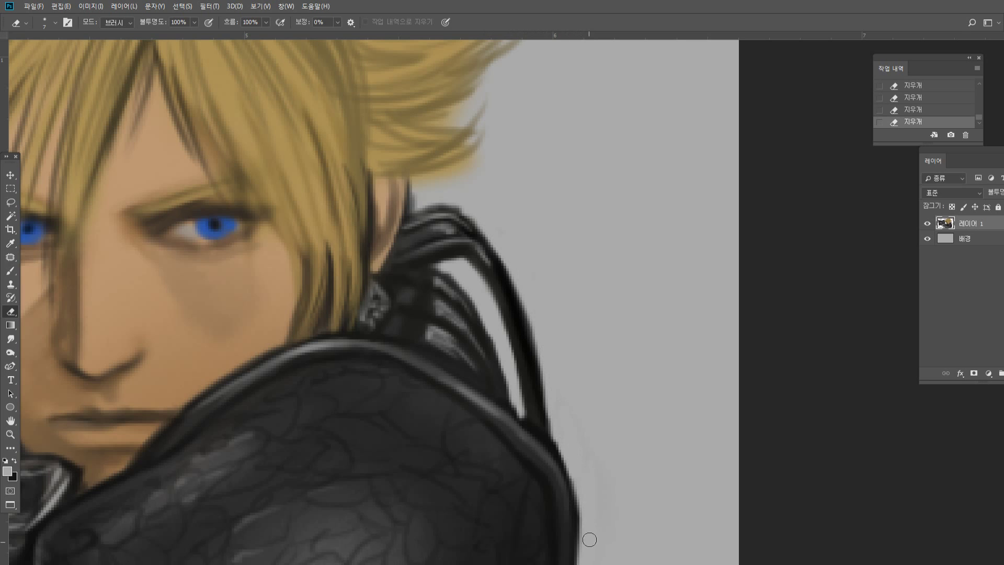
mouse_move(435, 194)
mouse_down()
mouse_move(463, 207)
mouse_move(409, 210)
mouse_up()
double_click(10, 420)
scroll(636, 332, down, 2)
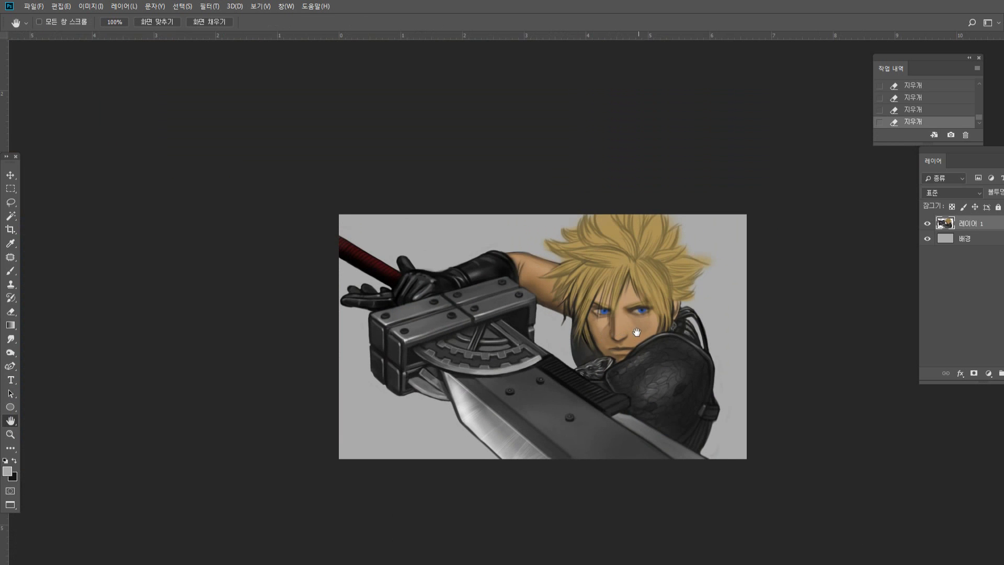
drag(655, 333, 649, 330)
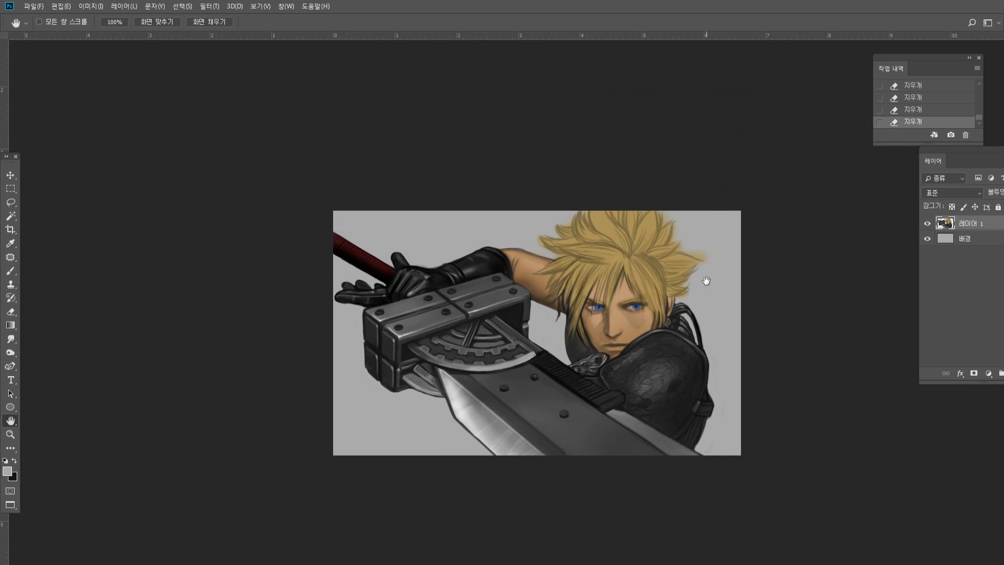
Brighten the metal wolf-head ornament below the chin with the Dodge tool.
click(10, 434)
click(602, 374)
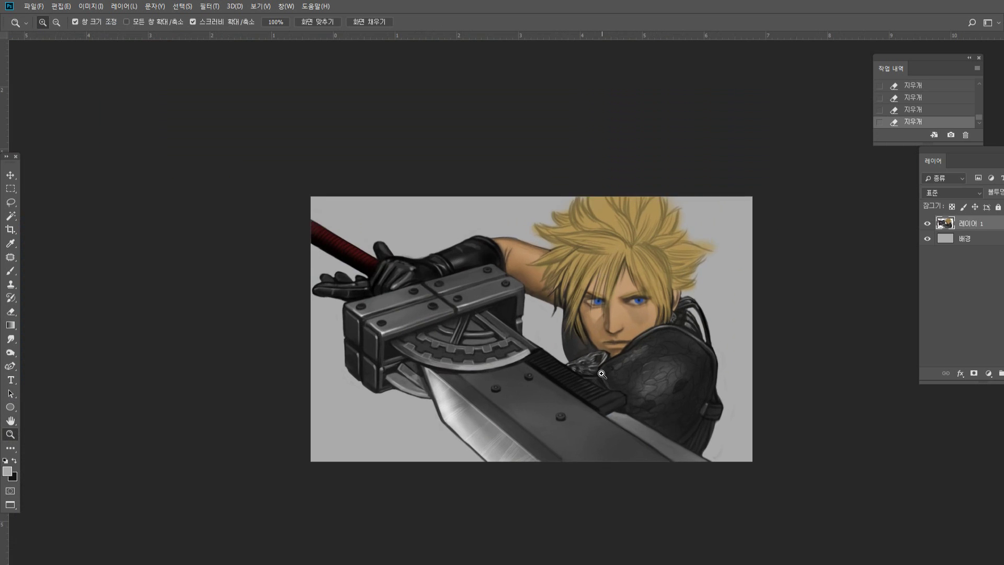
click(599, 368)
click(595, 356)
click(594, 354)
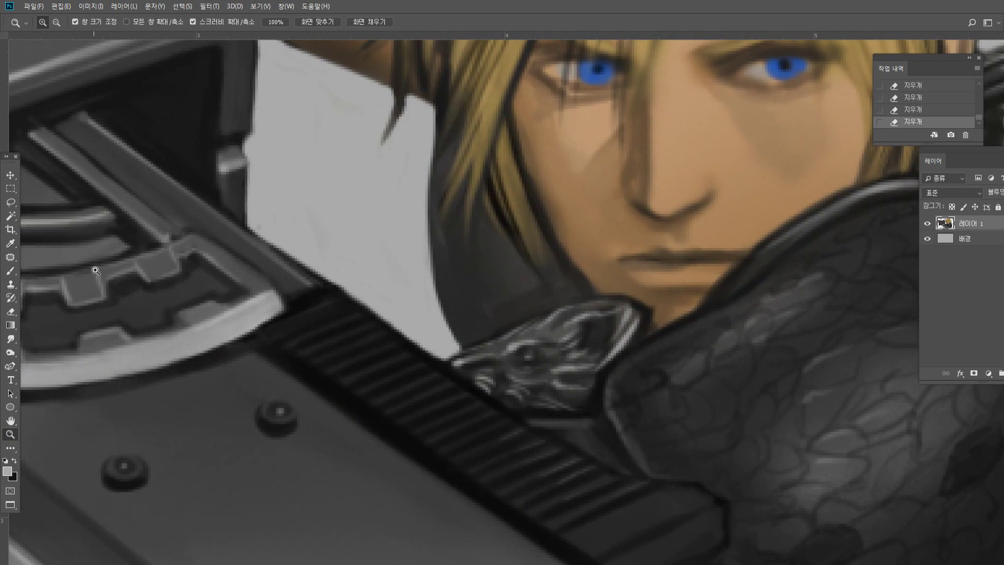
click(10, 353)
right_click(10, 352)
click(52, 352)
mouse_move(544, 349)
mouse_down()
mouse_move(506, 355)
mouse_move(550, 335)
mouse_up()
drag(544, 340, 487, 366)
Set the foreground colour to pure black (000000) and brush black strands at the hair tips beside the raised arm.
double_click(10, 434)
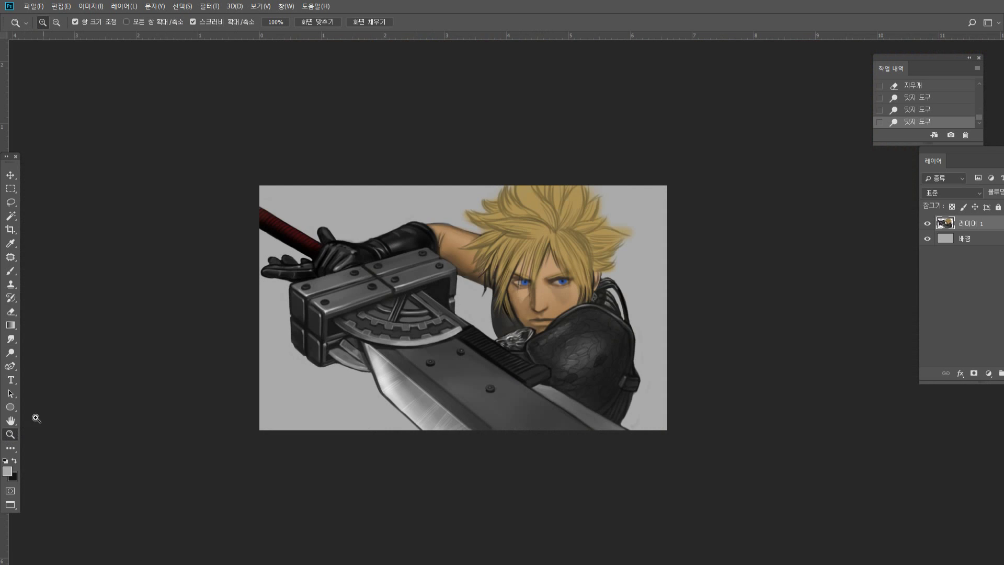
click(478, 270)
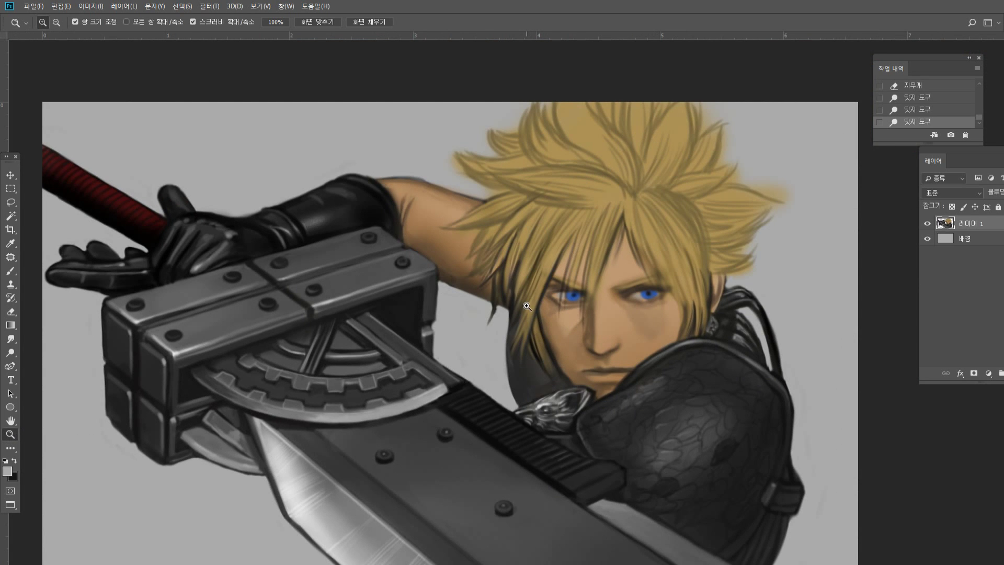
click(574, 245)
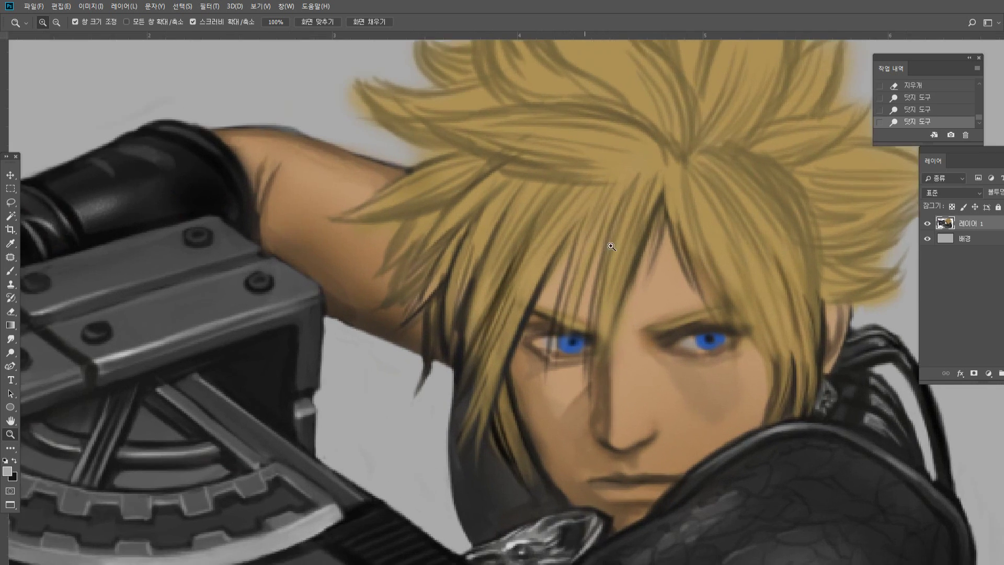
click(624, 220)
key(b)
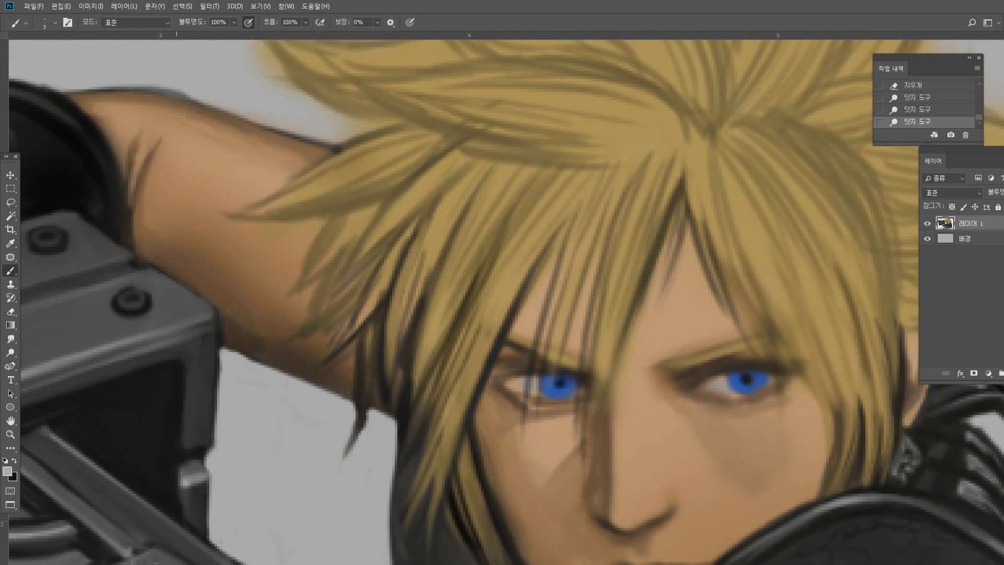
key(x)
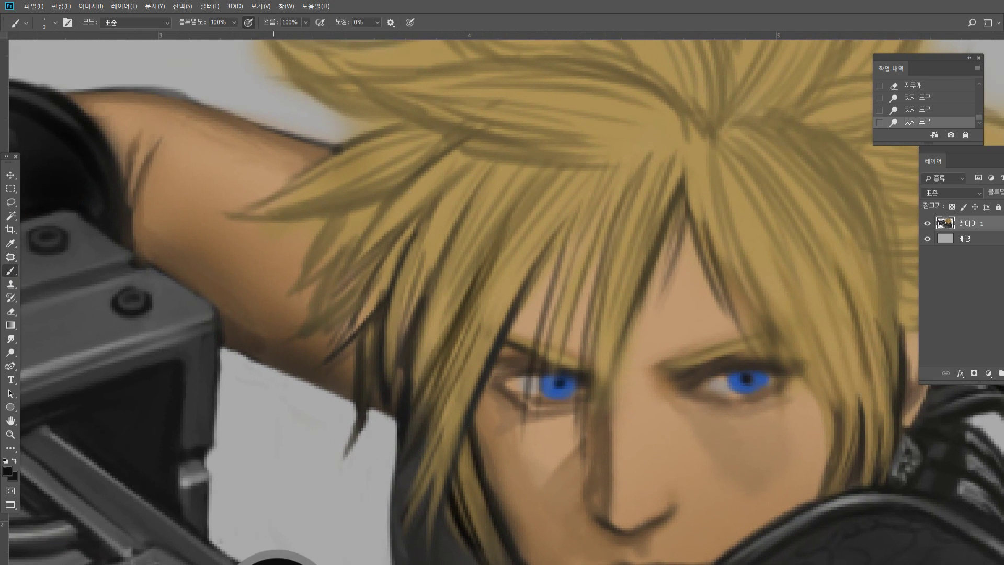
click(8, 472)
drag(198, 337, 91, 411)
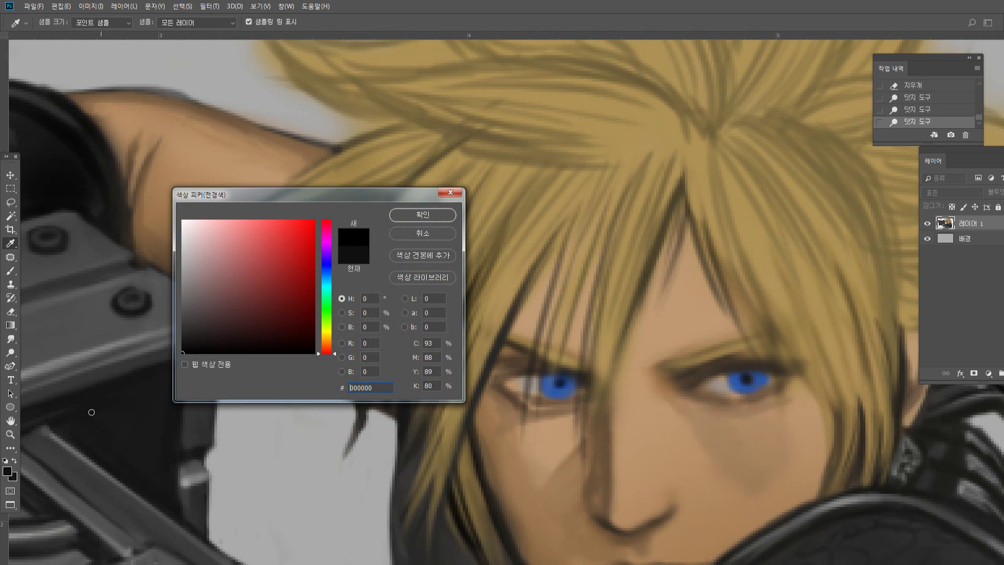
click(443, 222)
drag(375, 393, 356, 440)
mouse_move(380, 380)
mouse_down()
mouse_move(354, 454)
mouse_move(362, 462)
mouse_up()
Sample a blond tone and paint thin strands over the black hair tips beside the raised arm.
alt+click(455, 298)
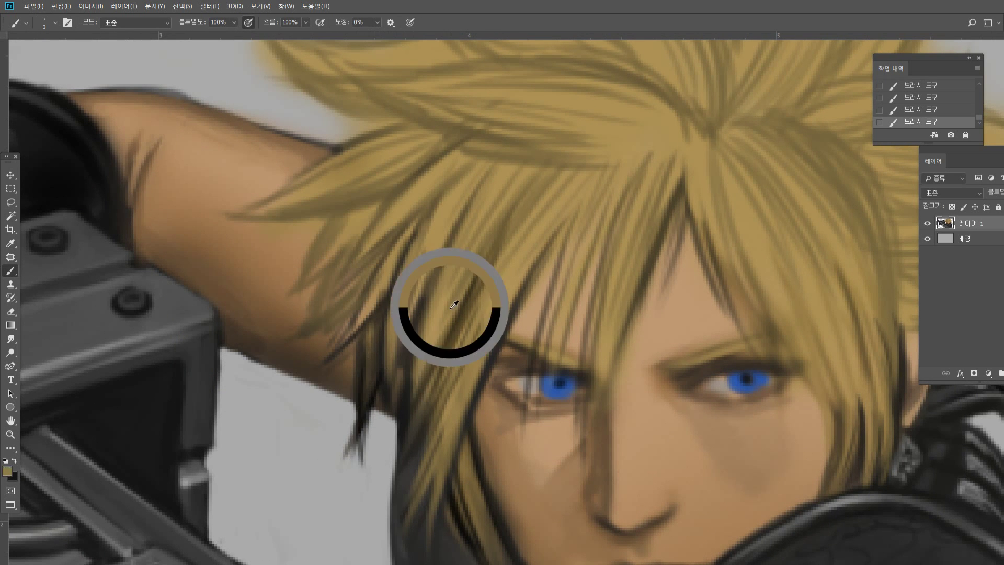
drag(378, 322, 362, 433)
drag(375, 355, 363, 443)
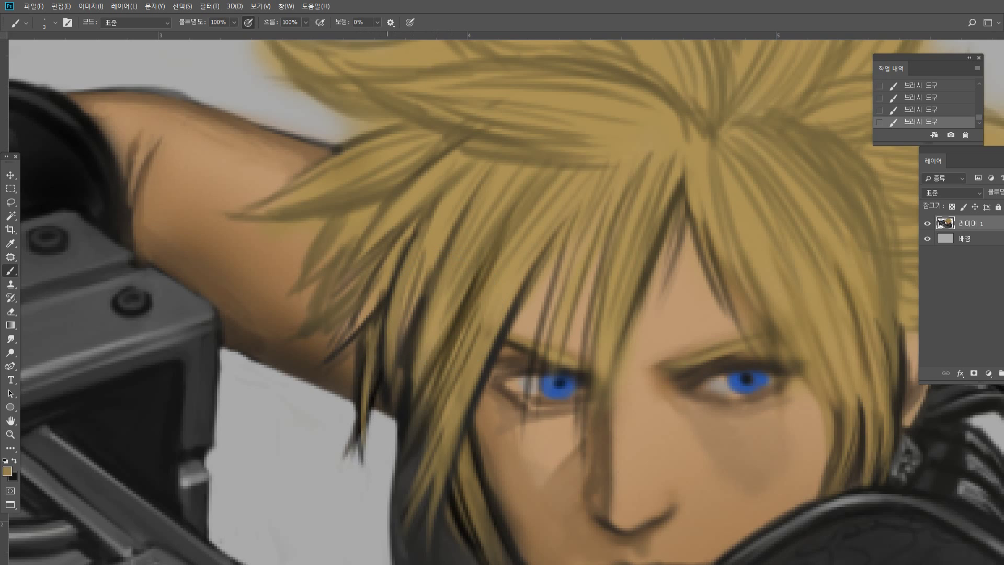
Sample a dark tone and paint more tapered strands hanging between the raised arm and the collar.
alt+click(382, 373)
drag(386, 369, 363, 461)
drag(386, 393, 380, 454)
drag(409, 320, 384, 434)
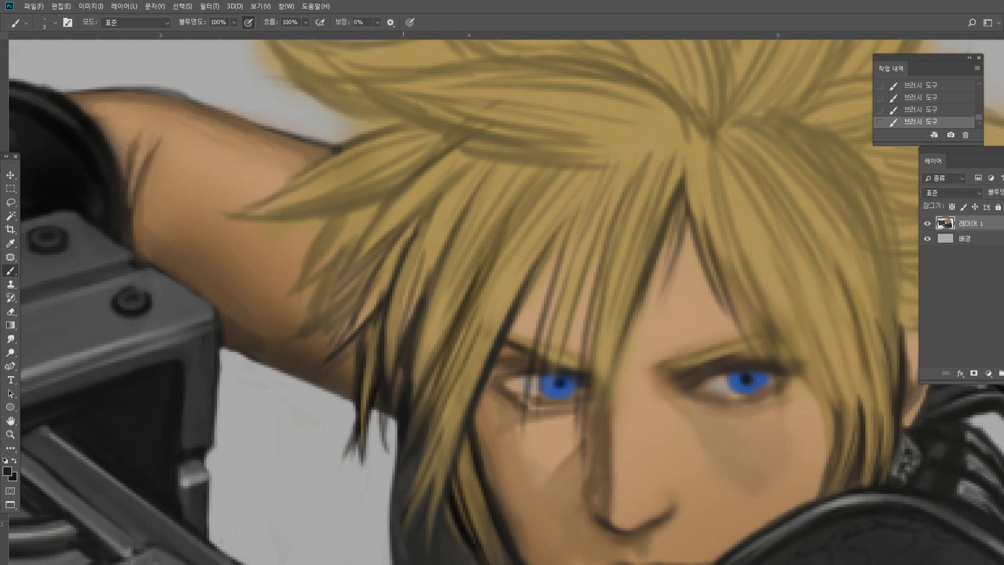
drag(398, 365, 386, 455)
drag(386, 344, 383, 441)
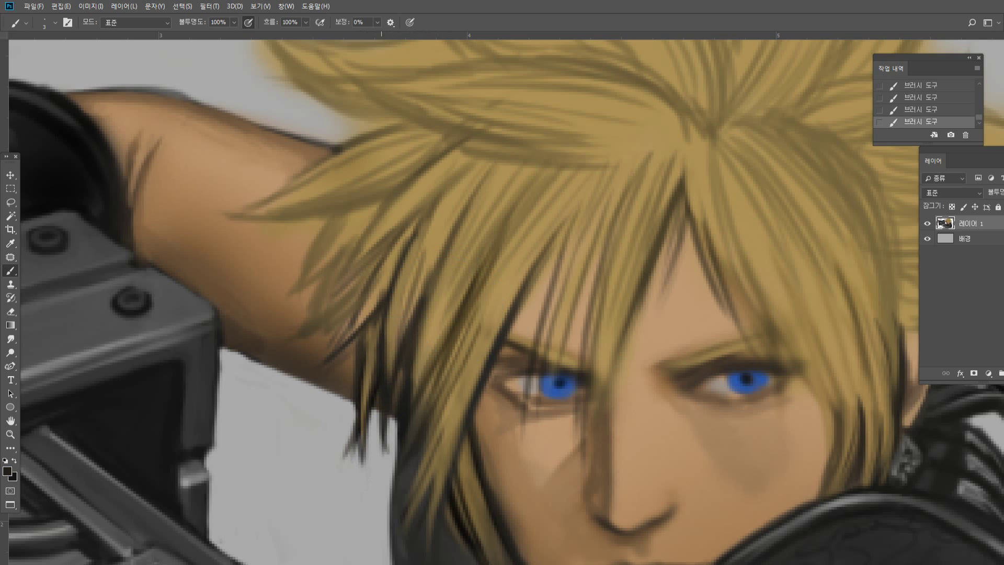
Erase the stray tip and rough edges around the hanging hair strands, and switch back to the Brush tool.
key(e)
mouse_move(351, 422)
mouse_down()
mouse_move(348, 460)
mouse_move(361, 463)
mouse_move(342, 526)
mouse_up()
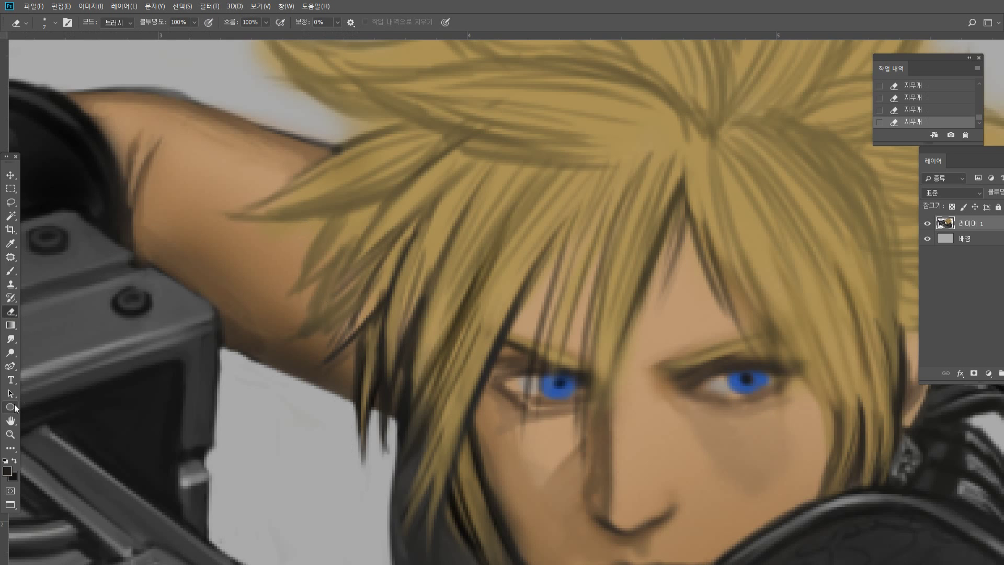
click(10, 434)
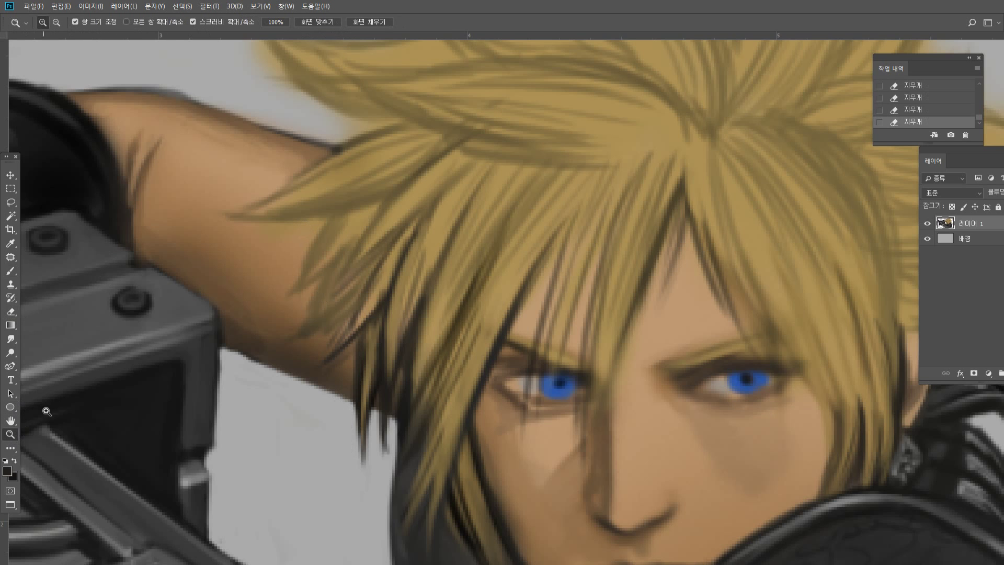
double_click(13, 434)
click(566, 343)
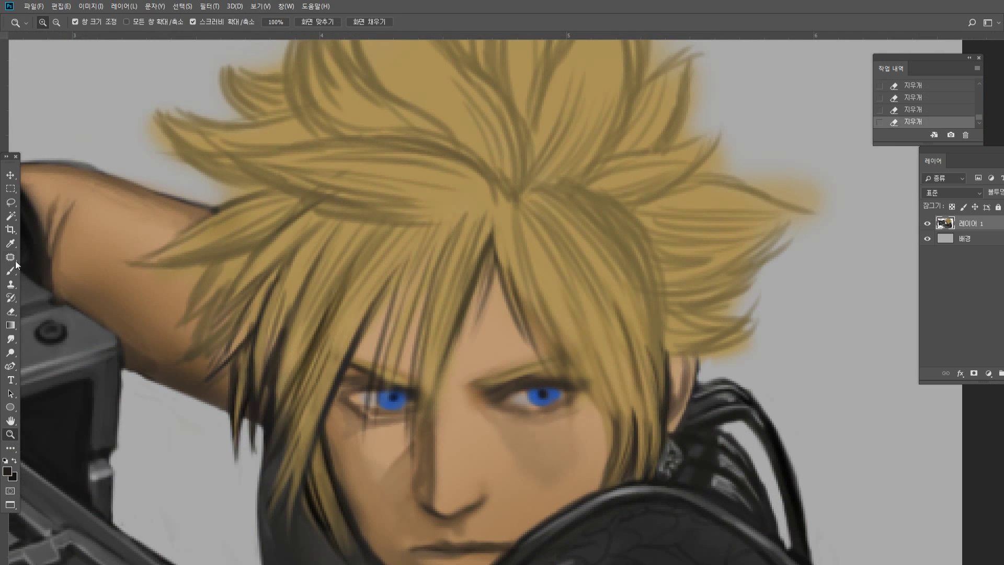
click(12, 269)
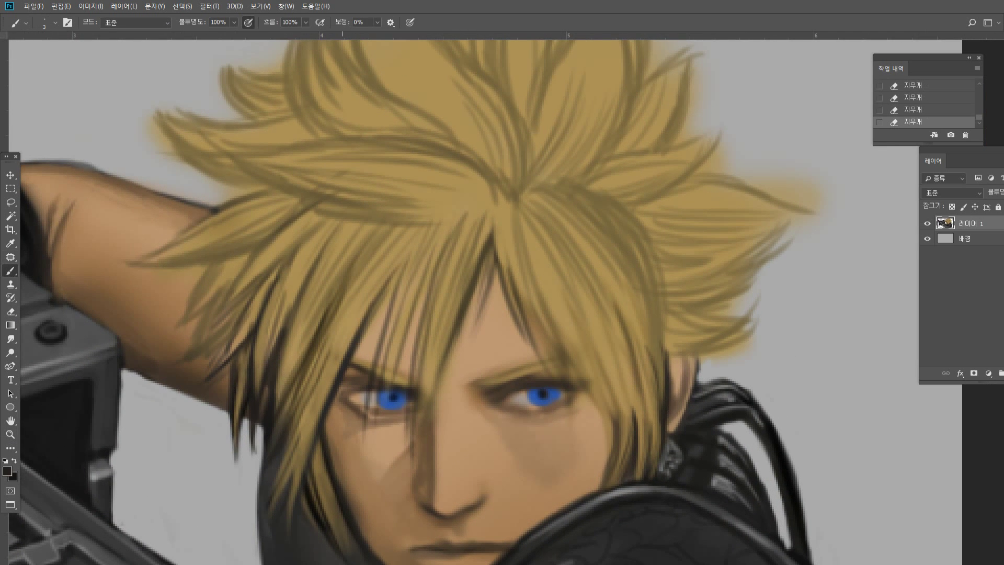
Set a black foreground colour and brush a dark tapered strand along the fringe edge from the forehead to the shaded eye.
click(7, 471)
drag(424, 238, 353, 337)
drag(423, 240, 353, 337)
drag(422, 241, 348, 346)
drag(419, 242, 338, 377)
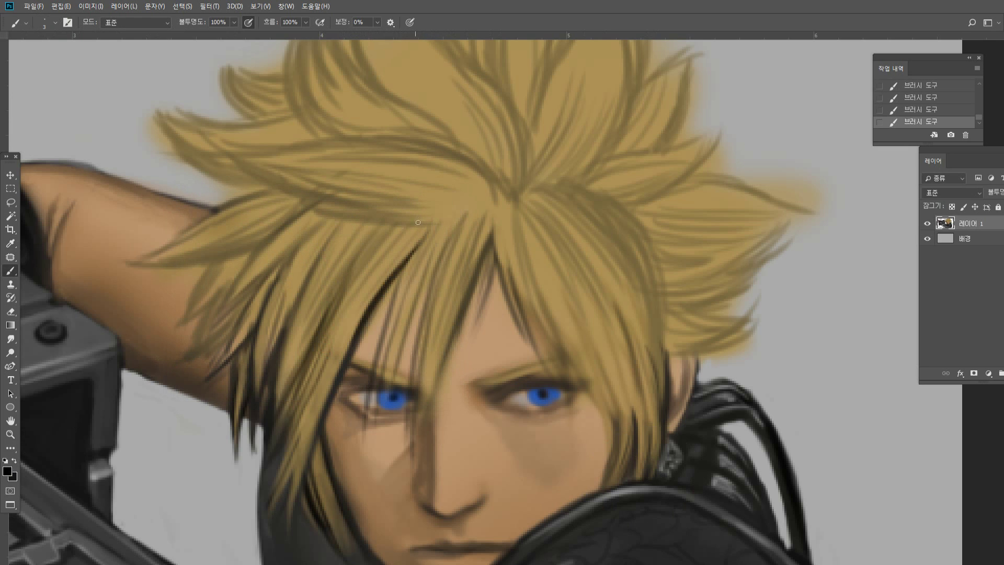
Paint long black shadow strands down the side lock between the fringe and the cheek.
drag(382, 240, 319, 323)
drag(384, 238, 307, 360)
drag(383, 236, 310, 358)
drag(375, 244, 298, 411)
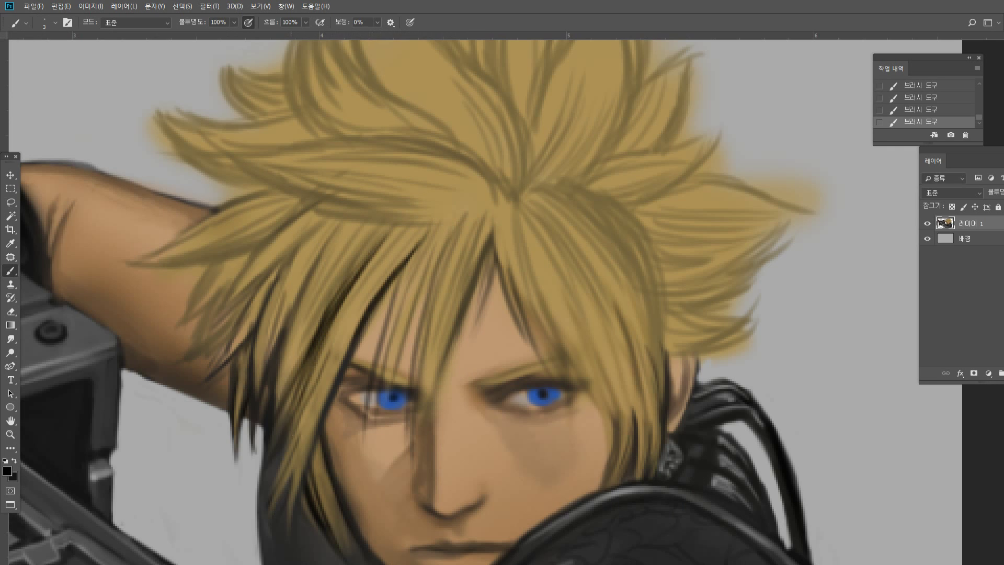
mouse_move(361, 274)
mouse_down()
mouse_move(293, 460)
mouse_move(297, 449)
mouse_up()
drag(375, 227, 302, 398)
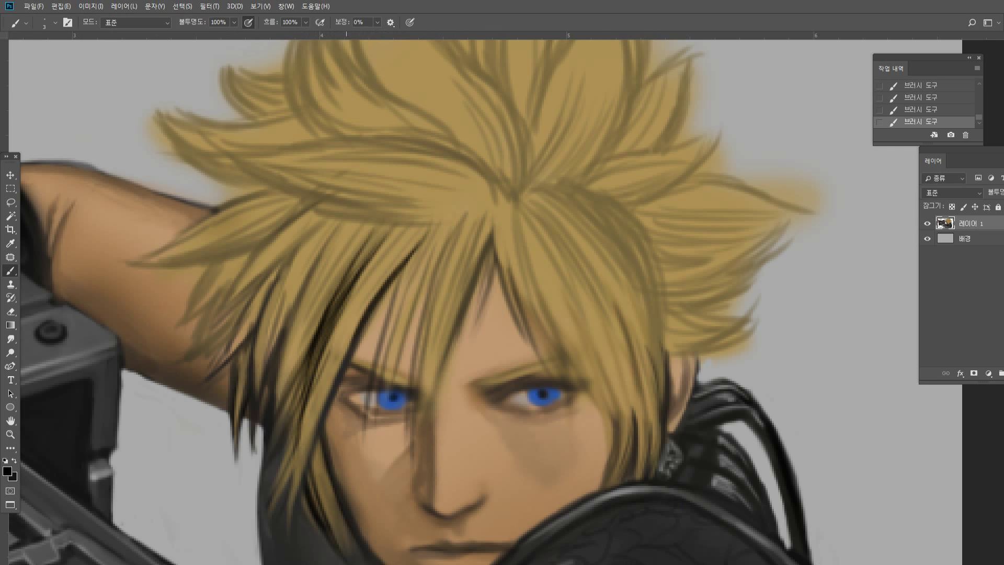
Add thin black strands fanning from the hair roots across the side locks towards the raised arm.
drag(337, 233, 290, 321)
drag(354, 228, 284, 343)
drag(355, 241, 291, 348)
mouse_move(350, 256)
mouse_down()
mouse_move(286, 372)
mouse_move(303, 349)
mouse_up()
drag(375, 240, 322, 320)
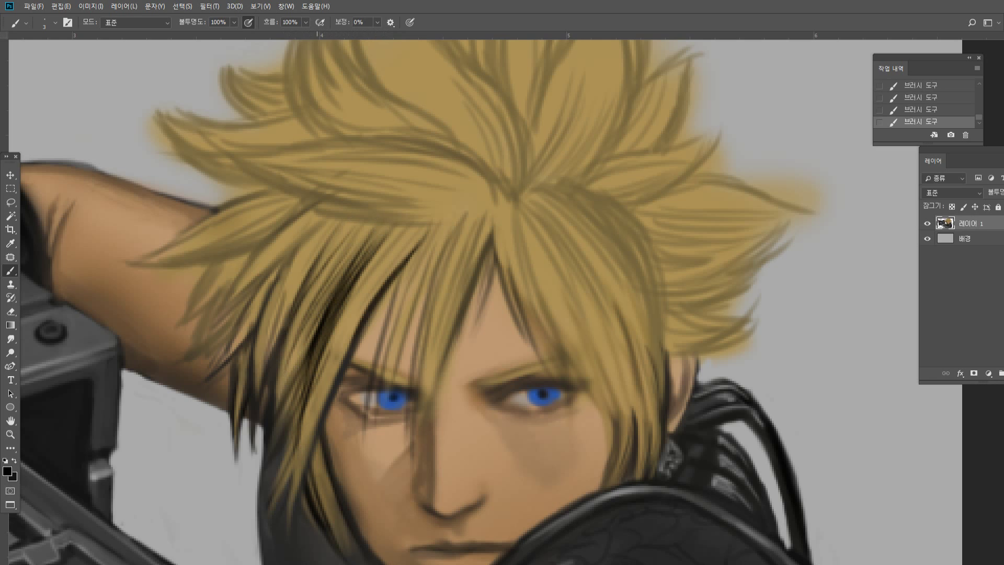
mouse_move(340, 215)
mouse_down()
mouse_move(265, 328)
mouse_move(314, 269)
mouse_move(278, 327)
mouse_up()
drag(336, 215, 268, 311)
mouse_move(308, 238)
mouse_down()
mouse_move(265, 312)
mouse_move(246, 284)
mouse_move(233, 321)
mouse_up()
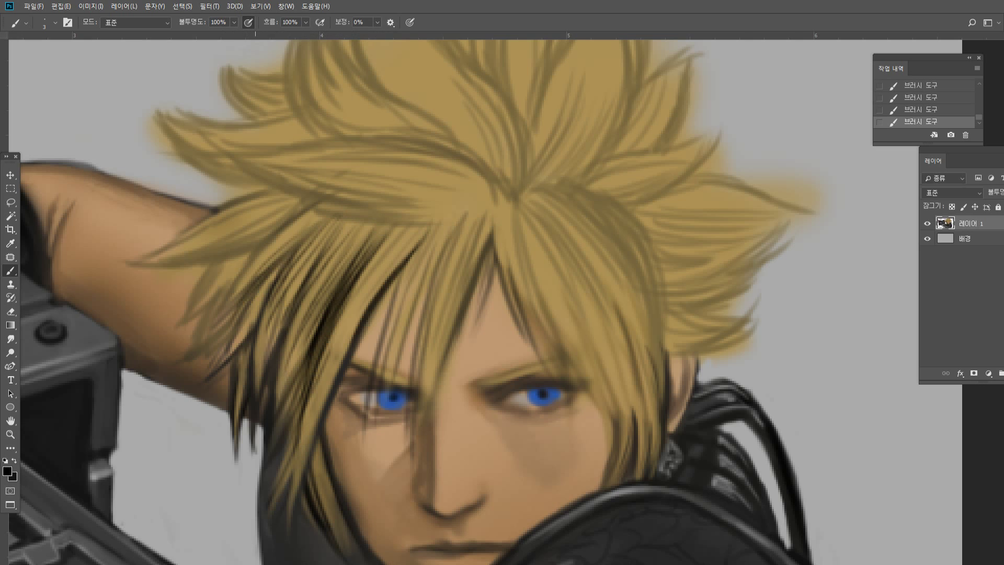
Brush black contour strokes along the upper and inner edges of the pointed lock overlapping the raised arm.
mouse_move(288, 218)
mouse_down()
mouse_move(223, 282)
mouse_move(258, 234)
mouse_up()
mouse_move(188, 254)
mouse_down()
mouse_move(275, 224)
mouse_move(259, 233)
mouse_move(291, 209)
mouse_move(247, 224)
mouse_up()
drag(302, 198, 223, 219)
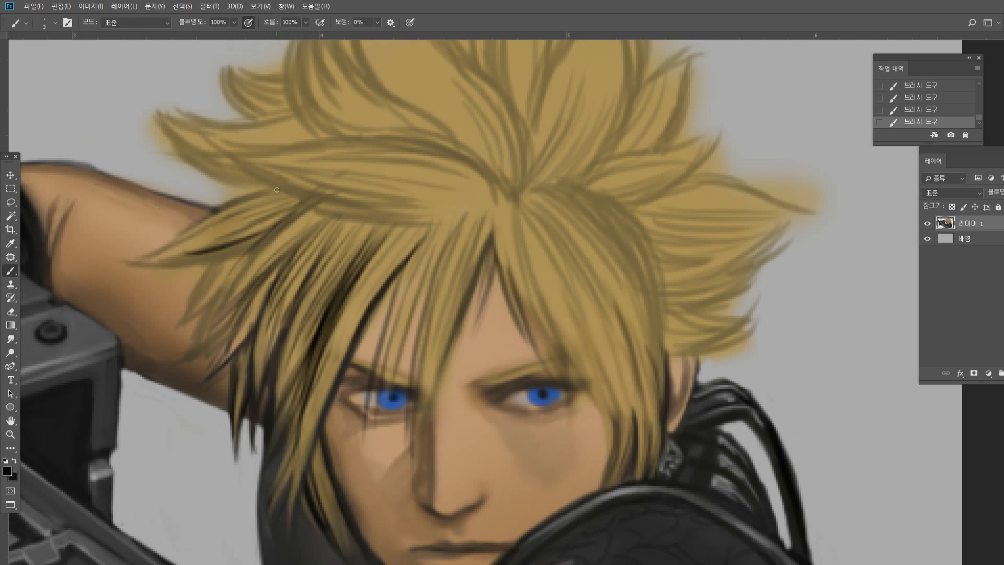
drag(277, 190, 156, 255)
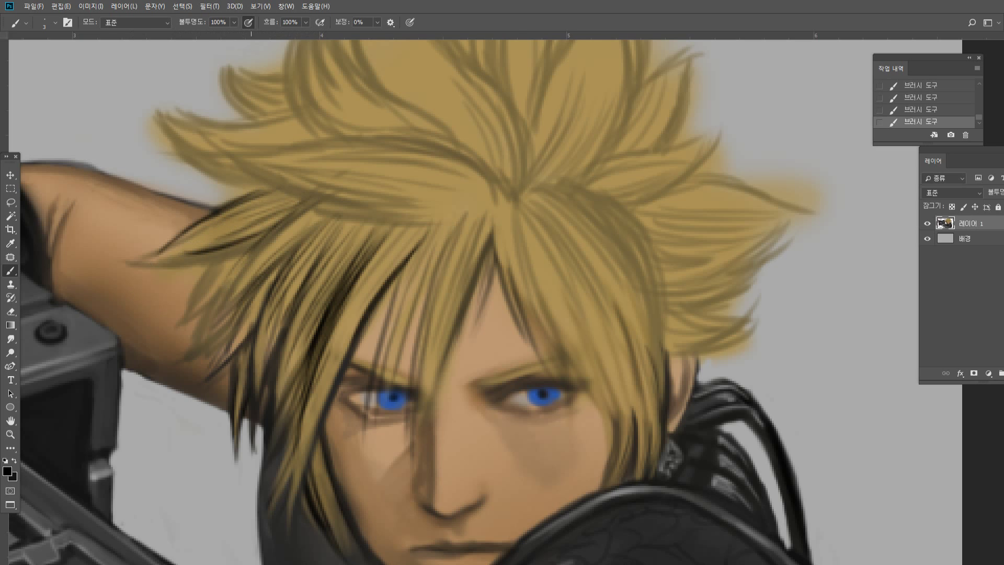
Paint black tapered strands on the lower spiky tips over the raised arm and undo the last long stroke.
drag(240, 252, 173, 316)
drag(219, 285, 164, 325)
mouse_move(234, 256)
mouse_down()
mouse_move(176, 305)
mouse_move(172, 322)
mouse_move(188, 305)
mouse_up()
drag(242, 279, 186, 347)
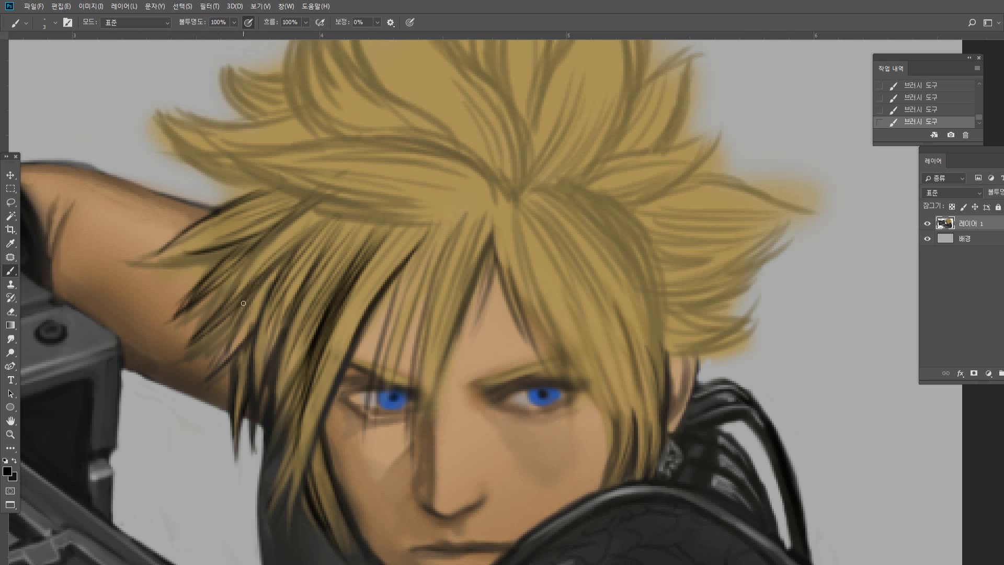
mouse_move(244, 301)
mouse_down()
mouse_move(178, 360)
mouse_move(193, 362)
mouse_up()
drag(234, 328, 193, 358)
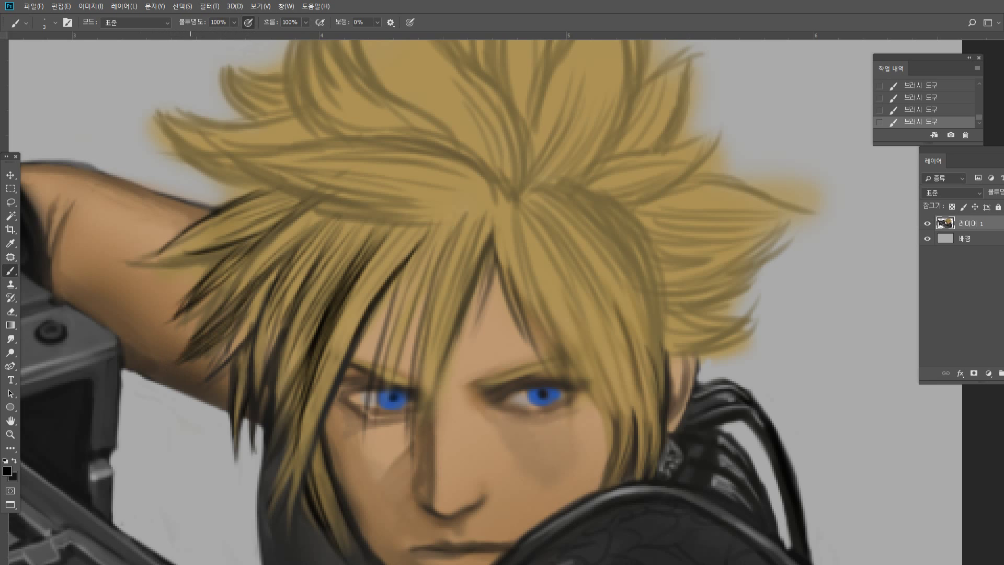
mouse_move(251, 303)
mouse_down()
mouse_move(208, 379)
mouse_move(205, 426)
mouse_up()
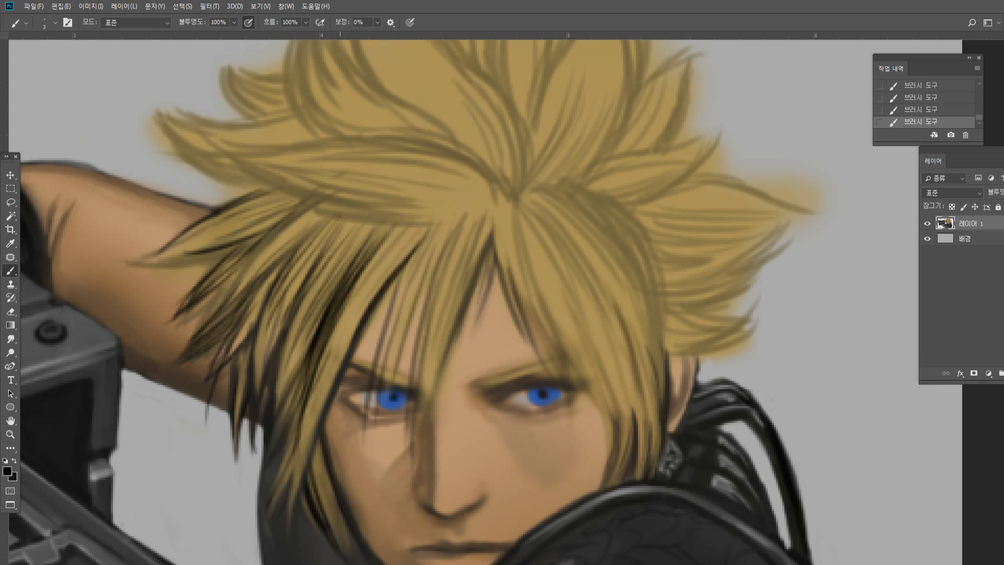
key(ctrl+z)
Sample the blond hair tone and paint fine strands over the dark spiky tips beside the raised arm.
alt+click(312, 315)
drag(248, 319, 211, 374)
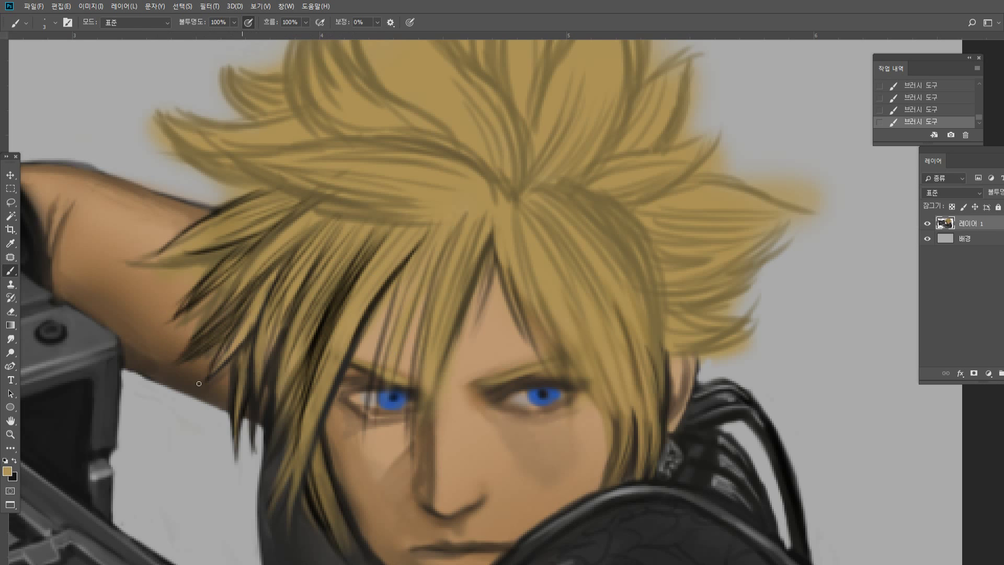
drag(272, 270, 197, 350)
drag(263, 277, 178, 360)
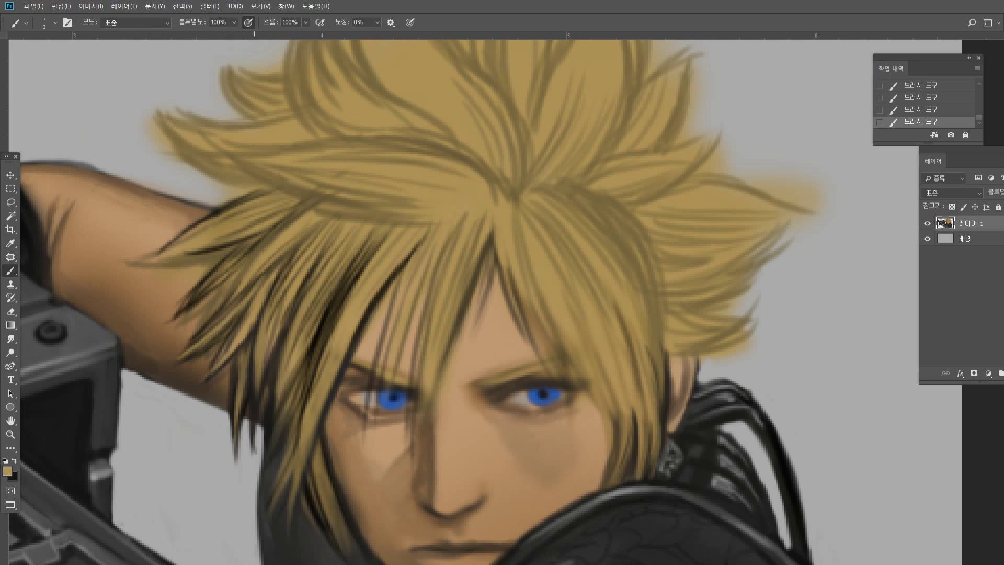
drag(258, 238, 228, 270)
mouse_move(280, 223)
mouse_down()
mouse_move(199, 295)
mouse_move(227, 259)
mouse_move(179, 315)
mouse_up()
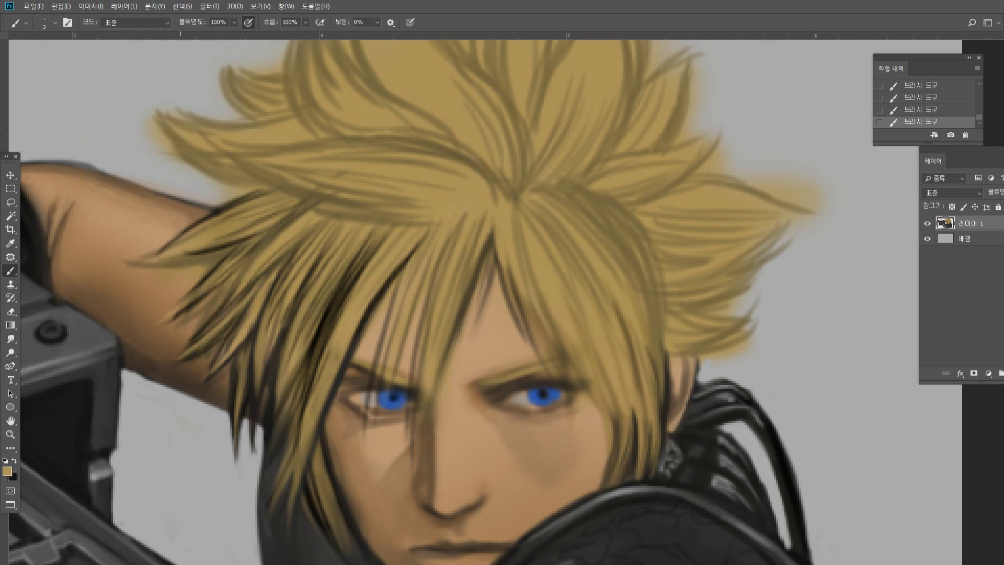
Sample the brown arm shadow, dab it on the raised arm's underside, and blend it with a resized Smudge tool at 28% strength.
alt+click(150, 355)
alt+click(147, 361)
click(10, 340)
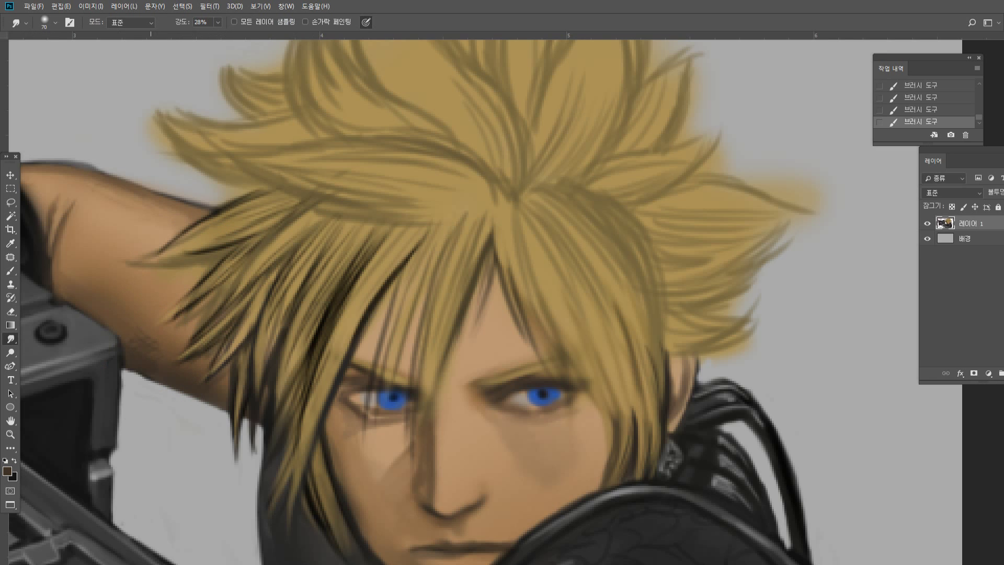
key(bracketright)
key(bracketright)
key(bracketright)
key(bracketright)
key(bracketright)
key(bracketright)
key(bracketright)
key(bracketright)
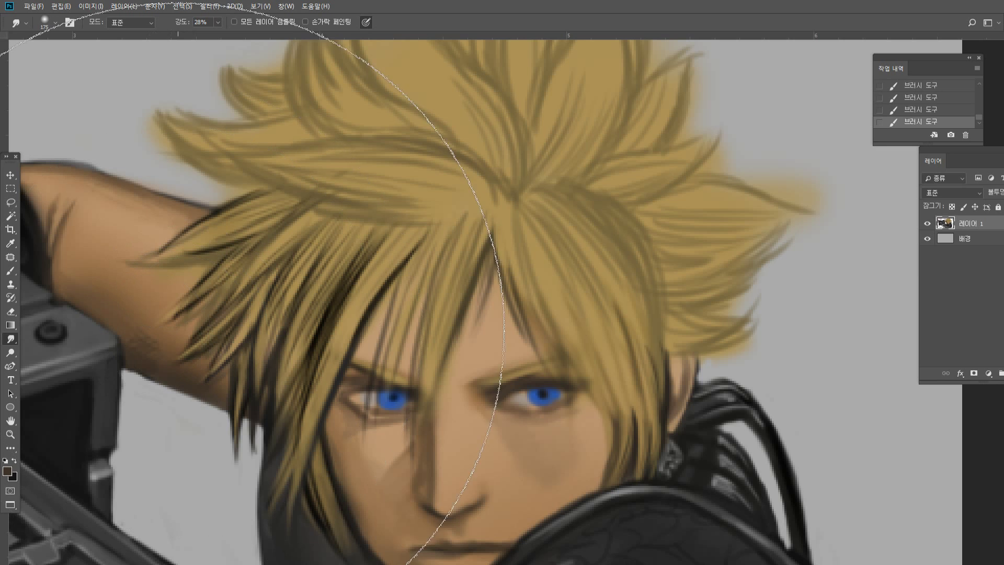
key(bracketleft)
key(bracketleft)
key(bracketleft)
key(bracketleft)
key(bracketleft)
key(bracketleft)
key(bracketleft)
key(bracketleft)
key(bracketleft)
key(bracketleft)
key(bracketleft)
key(bracketleft)
key(bracketleft)
key(bracketleft)
mouse_move(157, 337)
mouse_down()
mouse_move(150, 365)
mouse_move(139, 342)
mouse_move(191, 309)
mouse_up()
key(bracketleft)
key(bracketleft)
key(bracketleft)
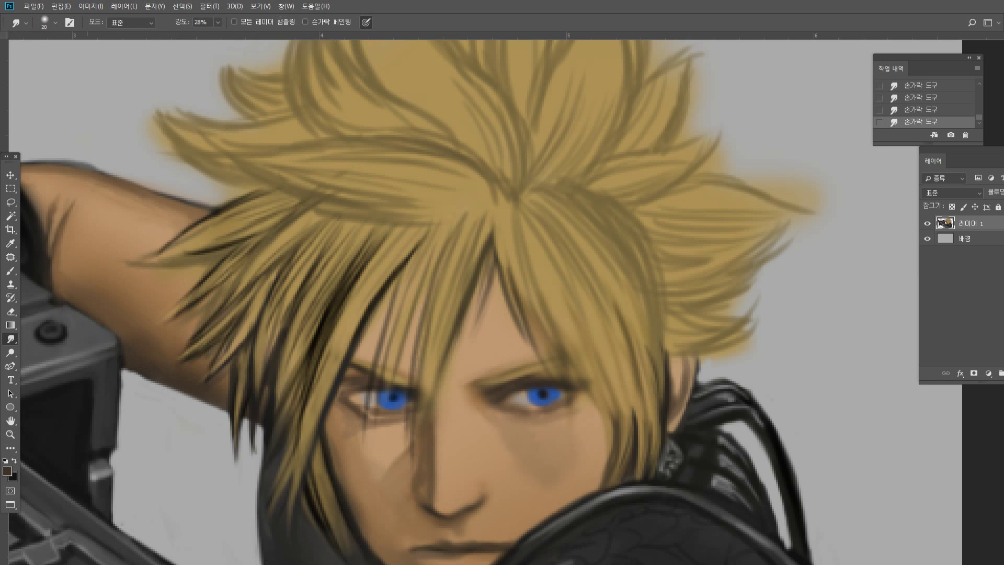
Sample the light skin tone with the Brush tool and paint over the raised arm's skin beside the black glove cuff.
double_click(10, 434)
click(442, 288)
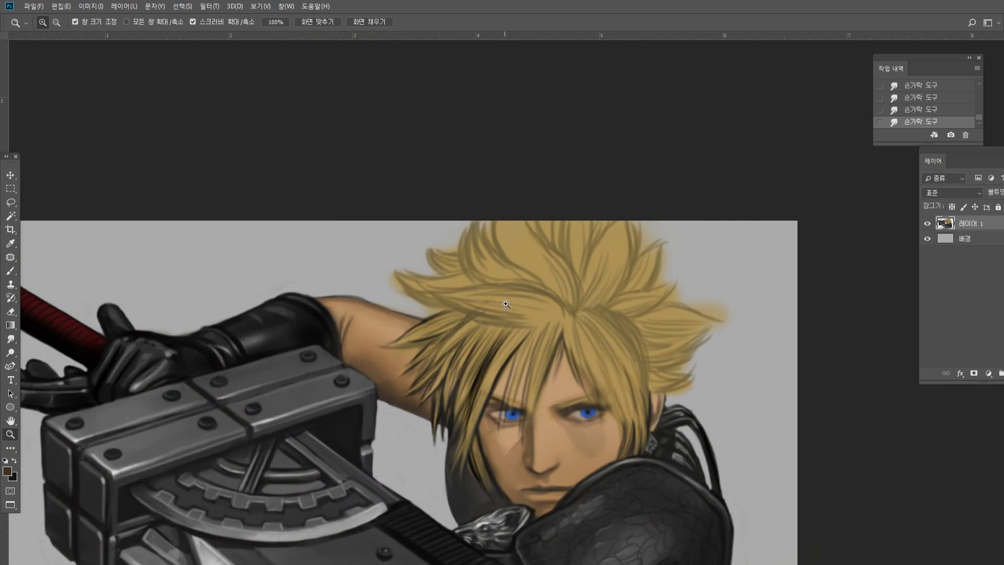
click(518, 323)
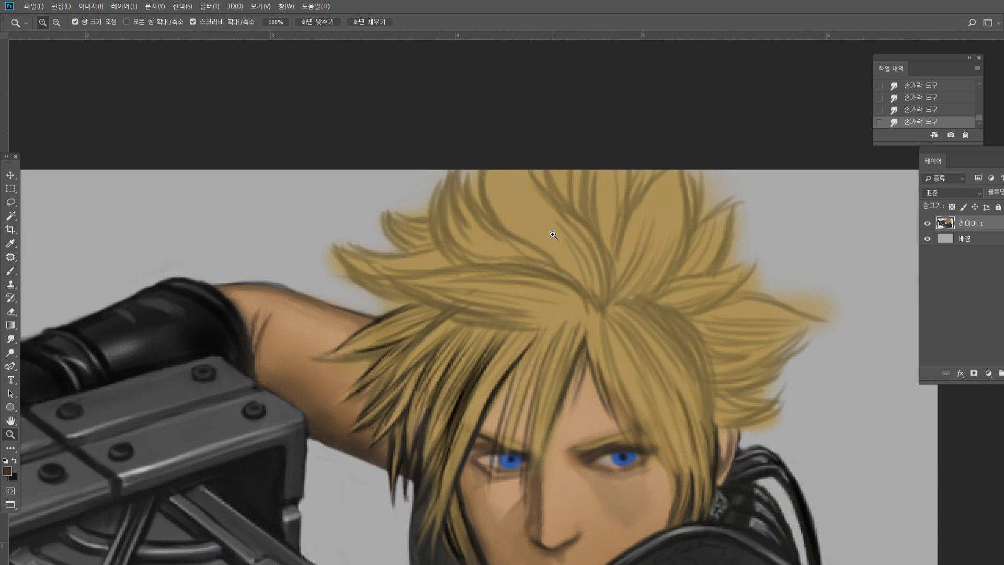
click(11, 270)
alt+click(250, 299)
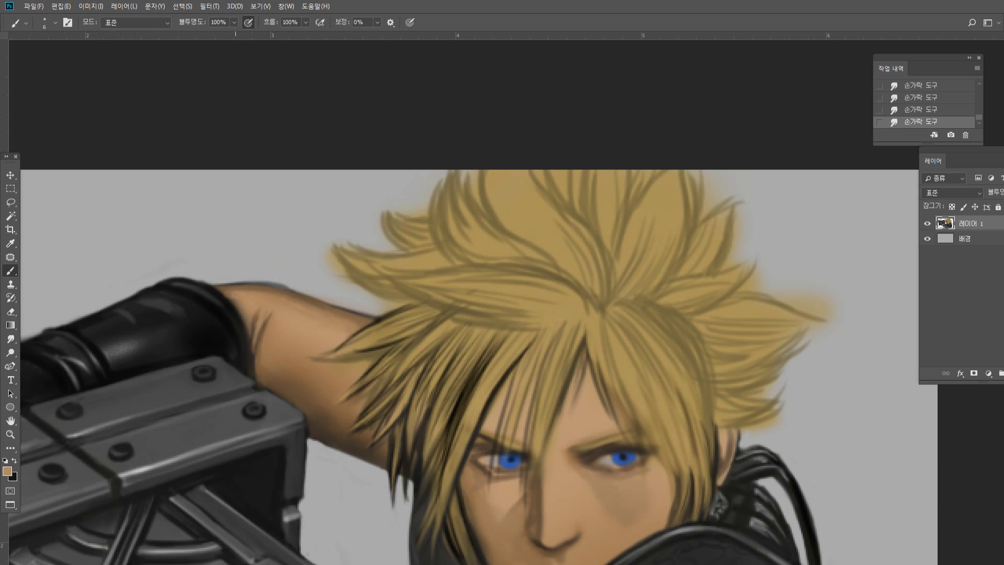
drag(231, 294, 242, 309)
drag(232, 294, 248, 320)
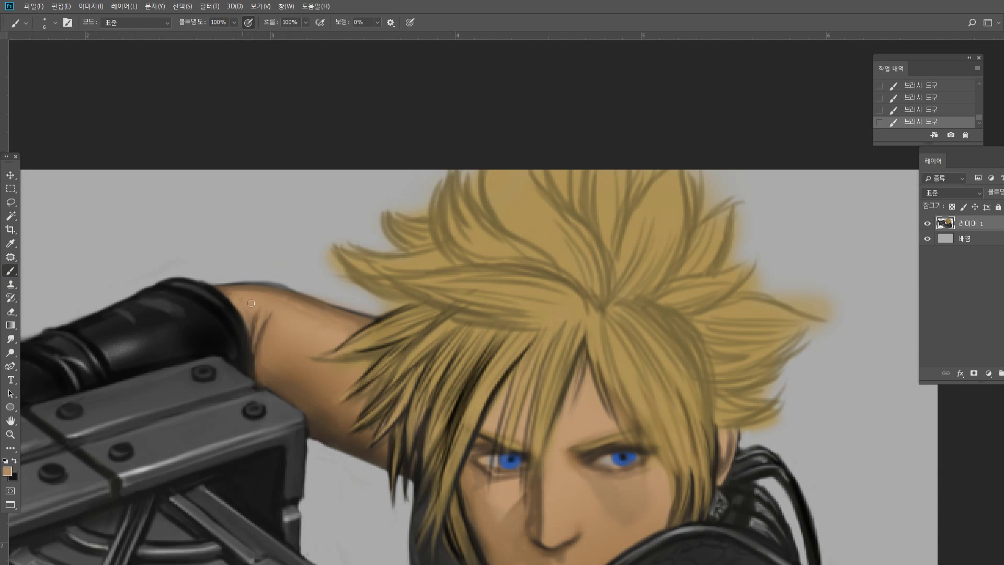
Reset to the default dark foreground colour and outline the upper and lower edges of the long side spike above the arm.
key(d)
drag(368, 294, 349, 279)
mouse_move(400, 302)
mouse_down()
mouse_move(361, 287)
mouse_move(348, 257)
mouse_move(386, 283)
mouse_up()
key([)
drag(337, 251, 390, 274)
mouse_move(341, 250)
mouse_down()
mouse_move(382, 264)
mouse_move(423, 254)
mouse_move(376, 244)
mouse_up()
mouse_move(450, 252)
mouse_down()
mouse_move(414, 250)
mouse_move(471, 262)
mouse_up()
drag(396, 258, 455, 260)
drag(422, 264, 465, 267)
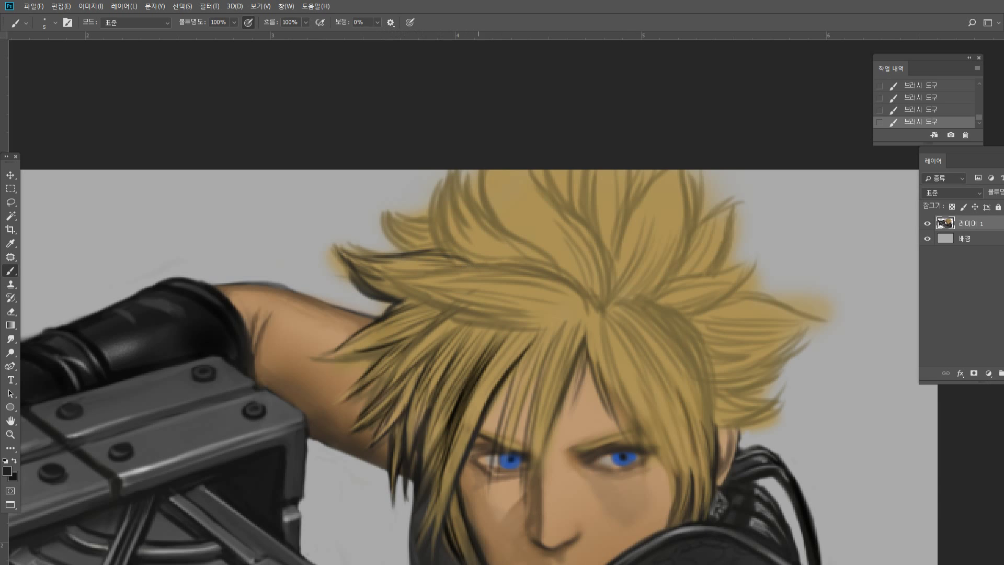
Paint dark curved strokes along the upper edge of the swept front lock towards the hair parting.
drag(396, 272, 484, 266)
mouse_move(453, 270)
mouse_down()
mouse_move(544, 273)
mouse_move(573, 287)
mouse_up()
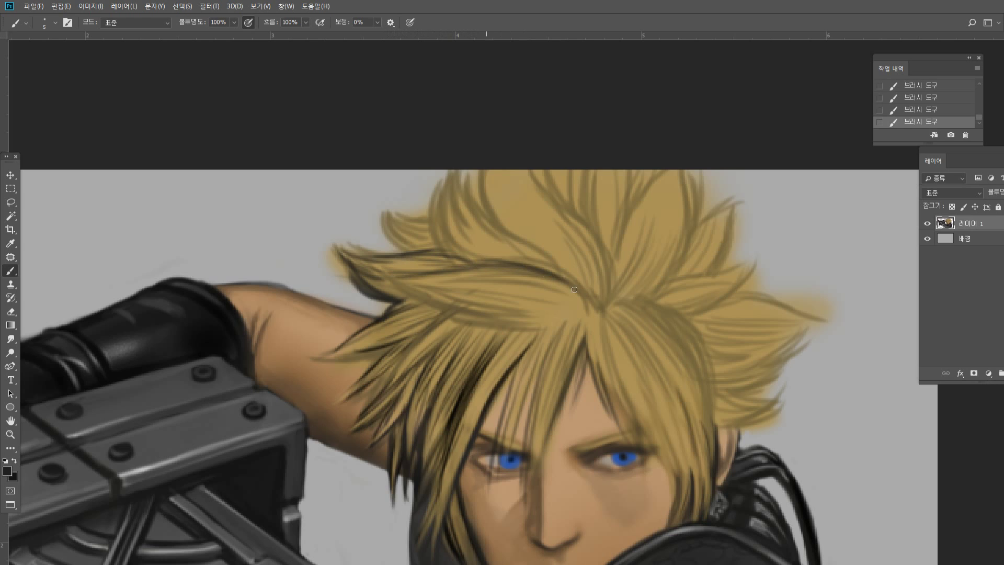
drag(508, 257, 587, 289)
drag(525, 266, 578, 302)
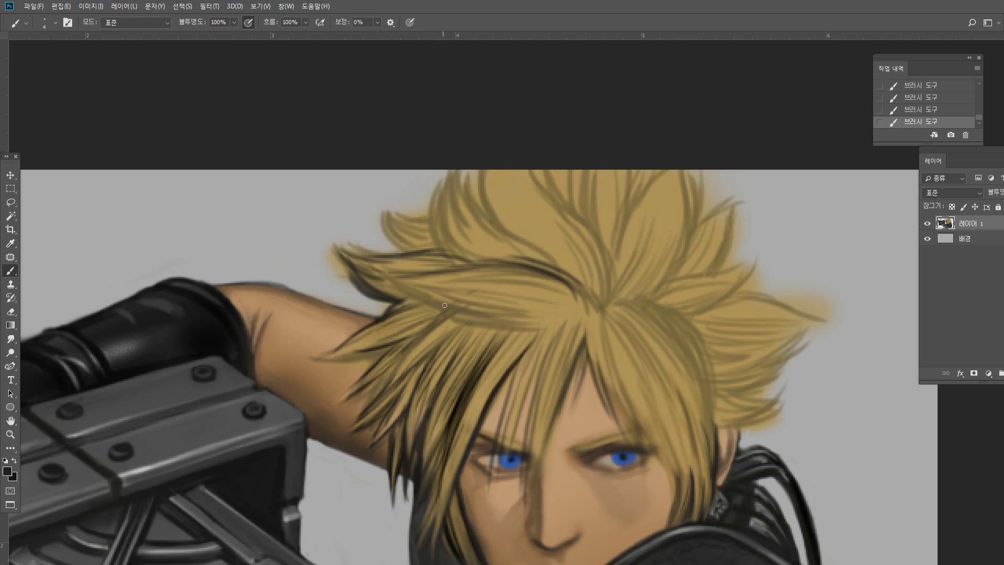
Brush dark shadow strokes along the underside of the swept front lock up to the hair parting.
drag(395, 276, 483, 320)
drag(426, 294, 552, 324)
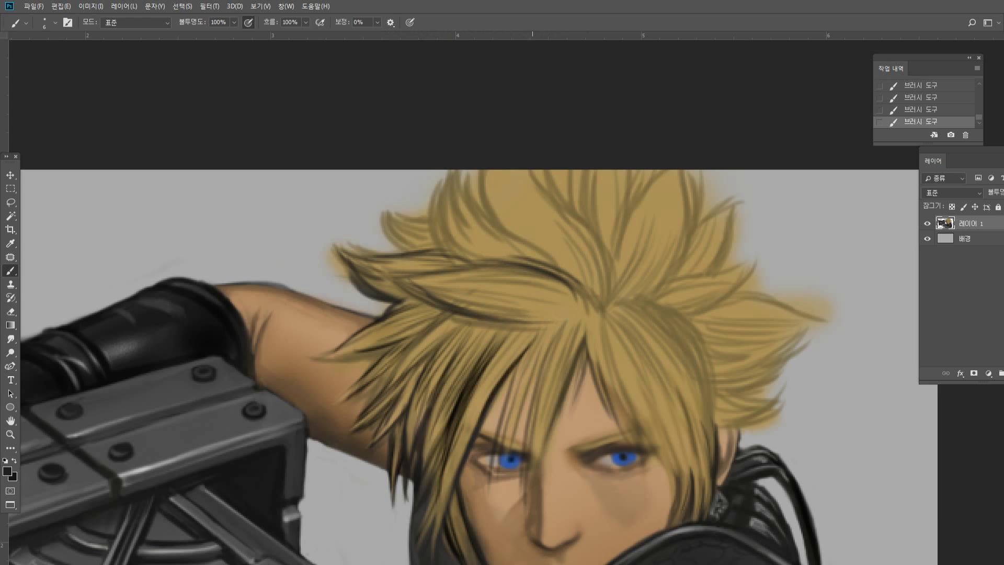
drag(489, 320, 549, 326)
drag(494, 325, 566, 325)
key([)
mouse_move(502, 323)
mouse_down()
mouse_move(551, 325)
mouse_move(584, 312)
mouse_up()
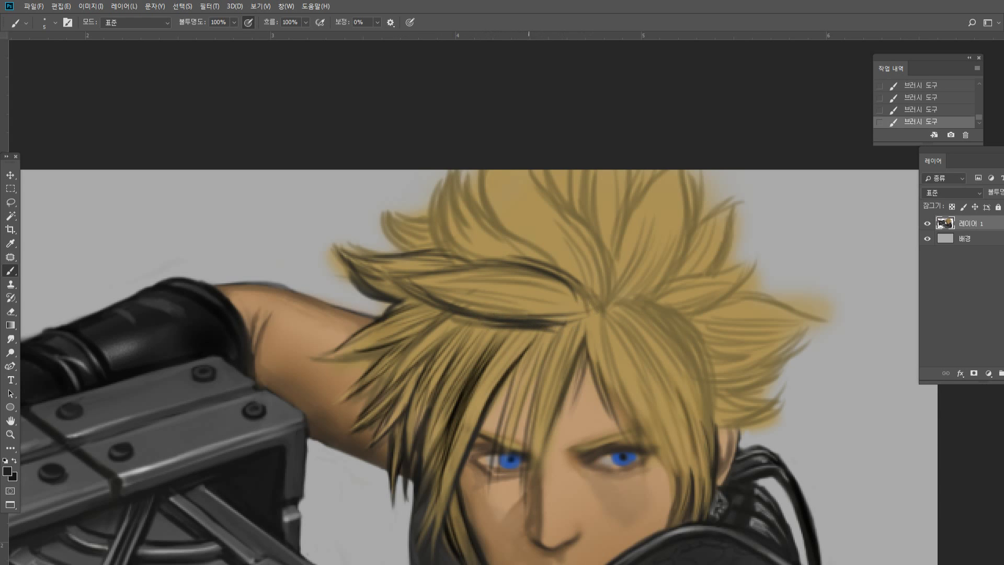
Sample blond tones and paint light strands inside the swept front lock near the hair parting.
alt+click(511, 307)
alt+click(511, 296)
alt+click(598, 305)
drag(510, 308, 577, 311)
drag(525, 303, 583, 307)
mouse_move(537, 290)
mouse_down()
mouse_move(579, 304)
mouse_move(570, 294)
mouse_up()
alt+click(566, 259)
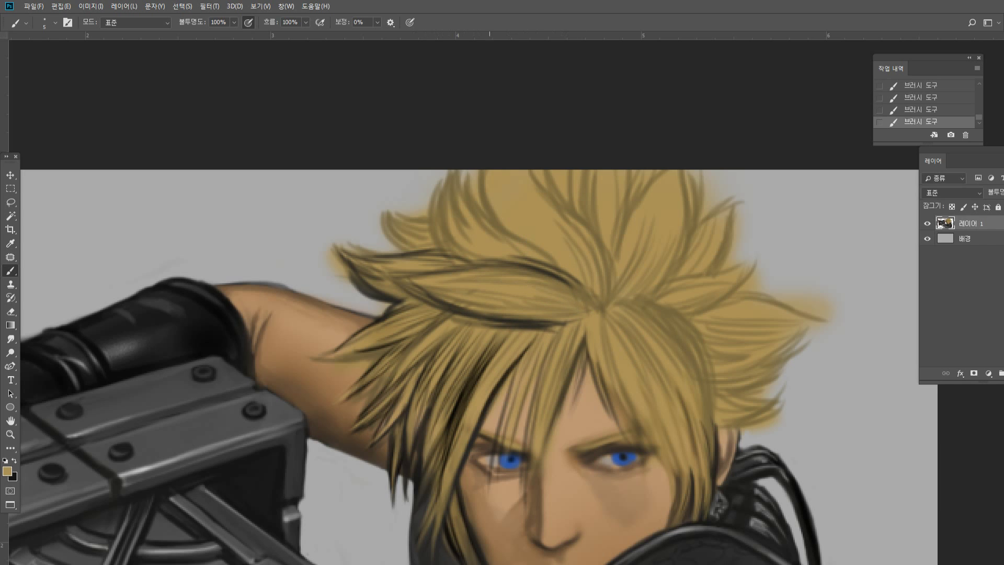
Sample brown and near-black tones and paint shadow strands along the outer edge of the crown tuft above the side spike.
alt+click(528, 259)
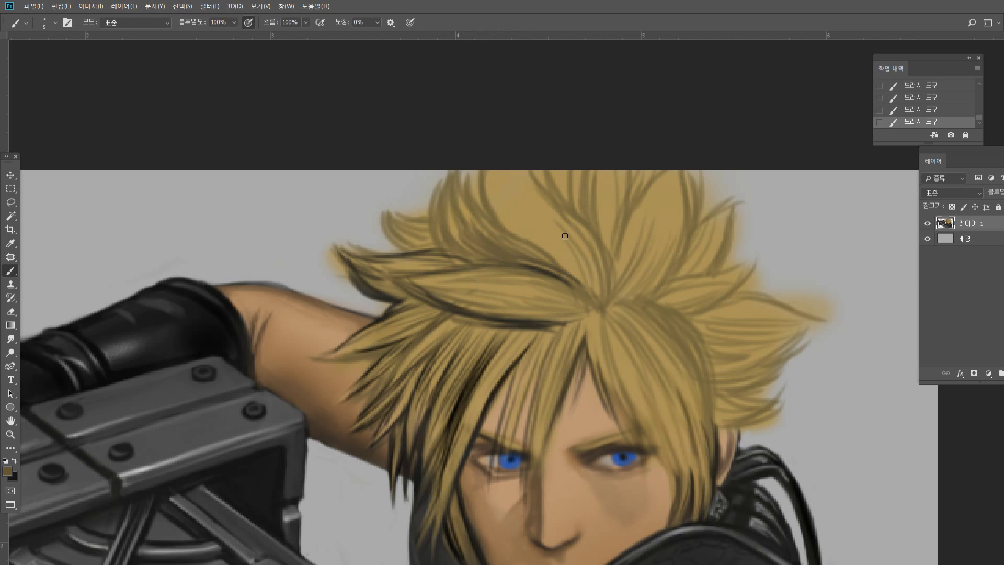
alt+click(536, 323)
drag(432, 209, 472, 262)
alt+click(245, 314)
mouse_move(442, 208)
mouse_down()
mouse_move(455, 249)
mouse_move(445, 230)
mouse_move(448, 238)
mouse_up()
mouse_move(445, 176)
mouse_down()
mouse_move(435, 215)
mouse_move(443, 249)
mouse_move(428, 229)
mouse_up()
mouse_move(438, 194)
mouse_down()
mouse_move(449, 251)
mouse_move(430, 241)
mouse_up()
drag(473, 174, 452, 230)
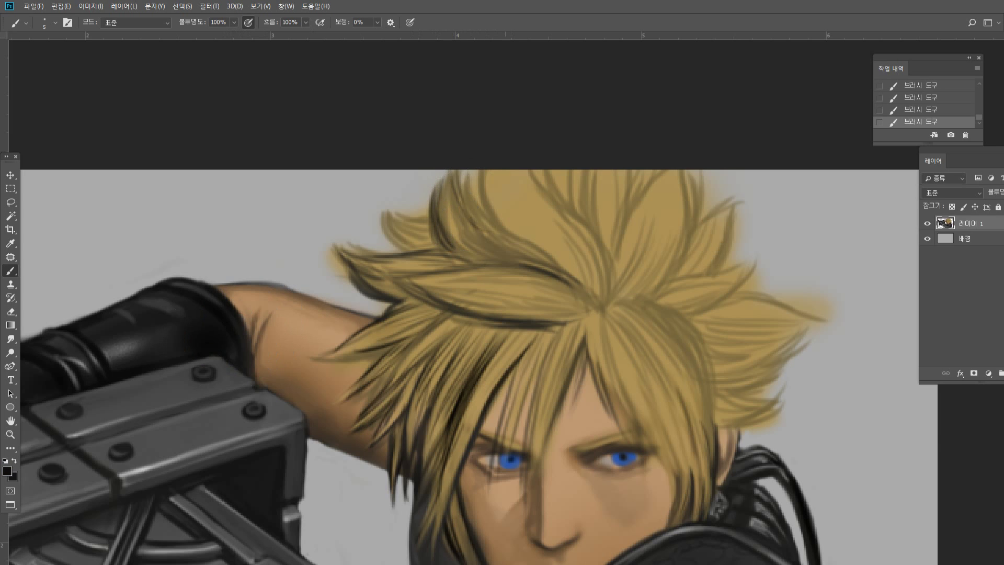
Paint dark strands from the crown tuft down to the hair parting and deepen the shadow at the tuft's base.
mouse_move(504, 185)
mouse_down()
mouse_move(465, 238)
mouse_move(519, 236)
mouse_move(564, 278)
mouse_up()
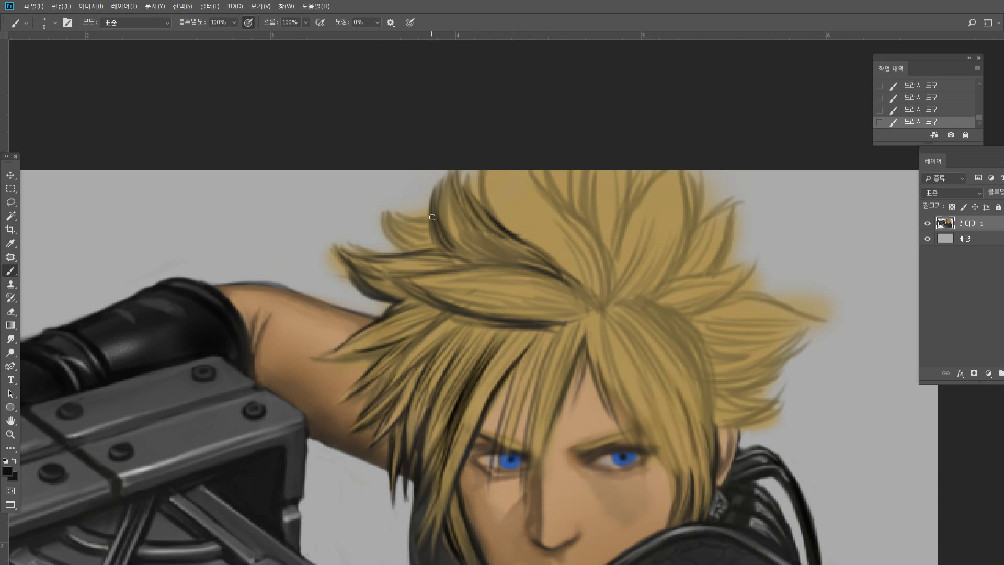
drag(432, 216, 463, 261)
drag(449, 244, 480, 265)
mouse_move(455, 232)
mouse_down()
mouse_move(496, 264)
mouse_move(511, 261)
mouse_up()
Sample a dark brown from the tuft and paint soft shading strands inside the swept front lock.
alt+click(487, 251)
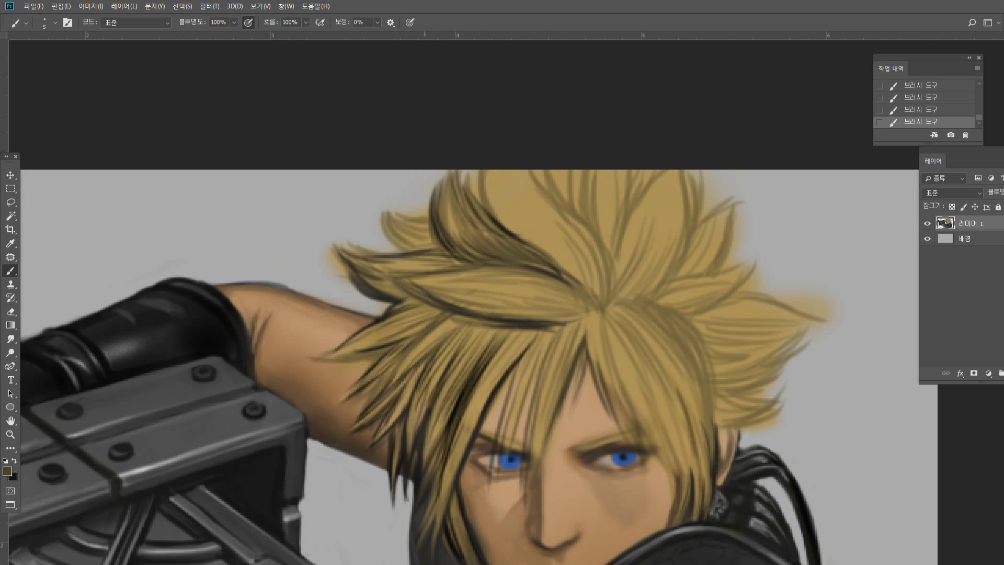
mouse_move(462, 308)
mouse_down()
mouse_move(495, 315)
mouse_move(466, 318)
mouse_up()
drag(551, 306, 473, 312)
drag(512, 285, 437, 292)
drag(476, 273, 429, 279)
drag(545, 279, 477, 273)
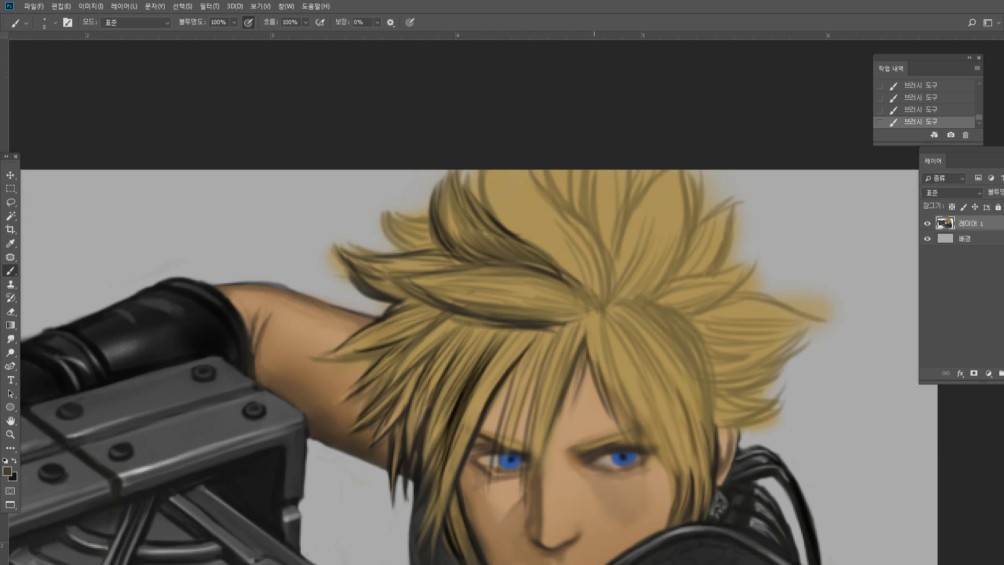
Sample a dark tone, paint contour strands on the crown and the small side tuft, and undo the last stroke.
alt+click(491, 254)
alt+click(514, 228)
drag(481, 194, 516, 240)
mouse_move(435, 247)
mouse_down()
mouse_move(383, 227)
mouse_move(438, 251)
mouse_move(378, 191)
mouse_up()
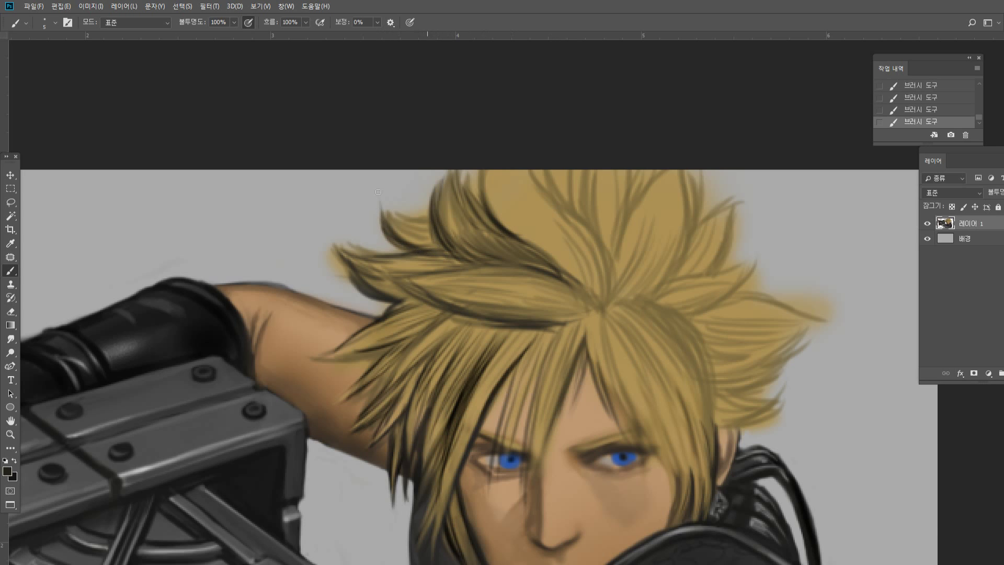
mouse_move(432, 246)
mouse_down()
mouse_move(384, 201)
mouse_move(389, 208)
mouse_up()
mouse_move(438, 245)
mouse_down()
mouse_move(405, 228)
mouse_move(401, 207)
mouse_move(434, 233)
mouse_up()
mouse_move(430, 228)
mouse_down()
mouse_move(400, 206)
mouse_move(450, 177)
mouse_move(449, 239)
mouse_up()
key(ctrl+z)
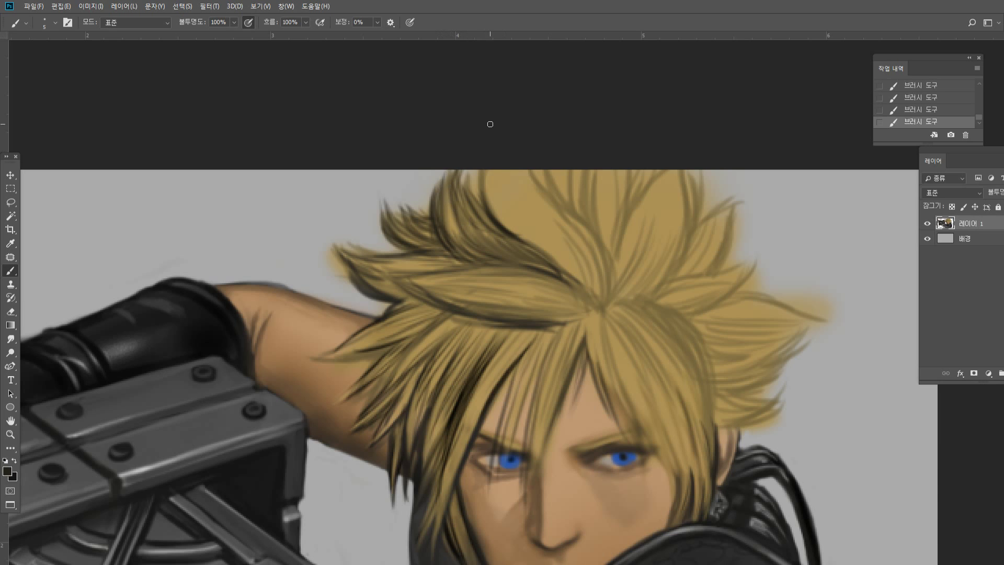
Erase the blond overspill around the tip of the long side spike above the raised arm.
click(11, 311)
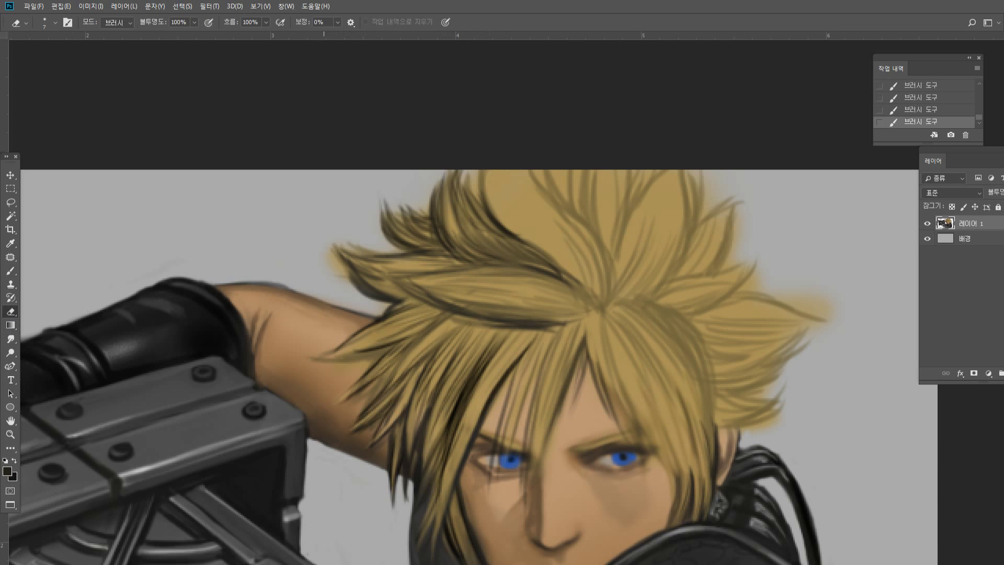
drag(329, 251, 343, 264)
mouse_move(328, 273)
mouse_down()
mouse_move(331, 261)
mouse_move(364, 249)
mouse_up()
drag(371, 249, 361, 247)
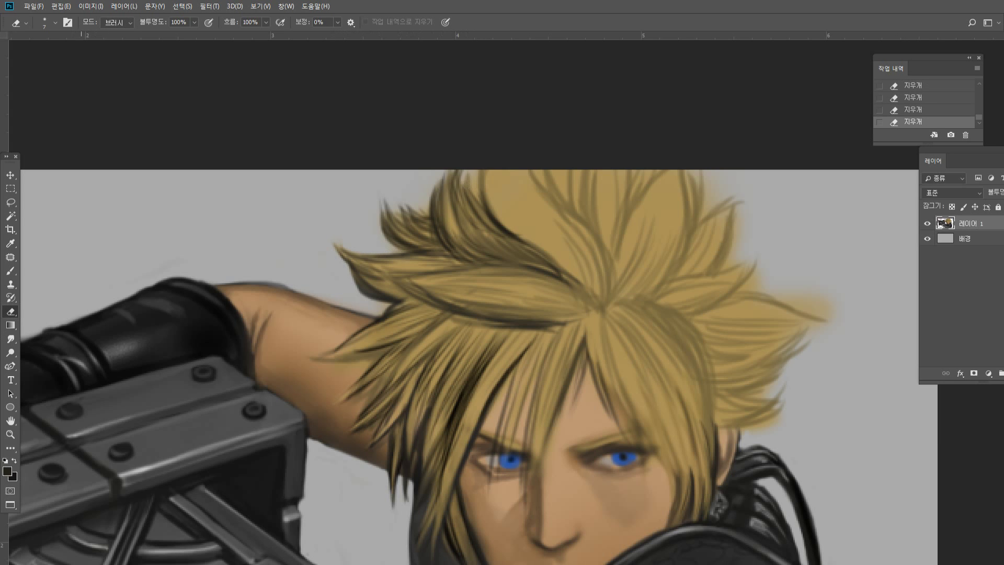
Paint dark strands with a small brush through the fine bangs over the forehead and eye nearest the raised arm.
double_click(11, 434)
click(519, 317)
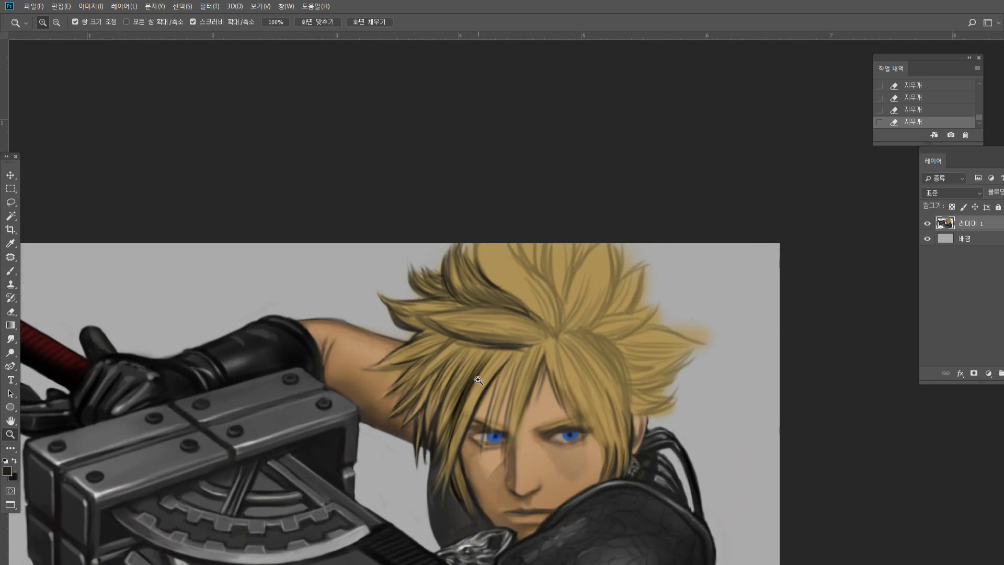
click(478, 380)
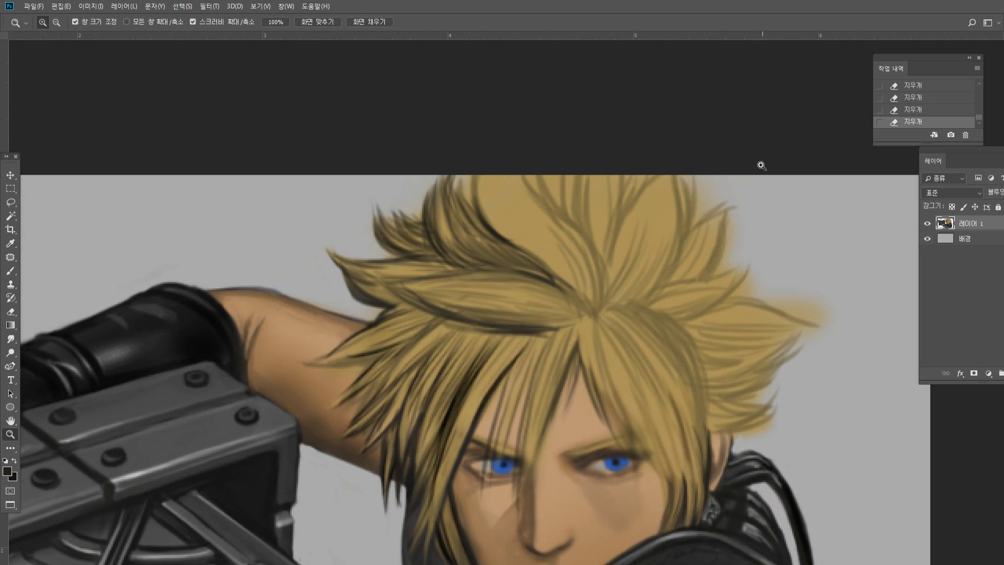
click(696, 391)
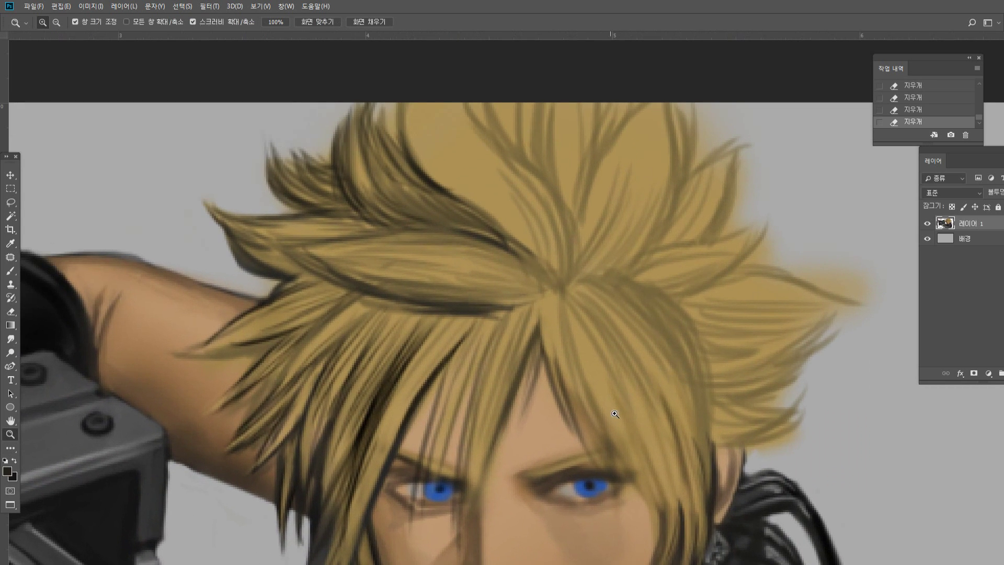
click(11, 421)
drag(382, 312, 363, 249)
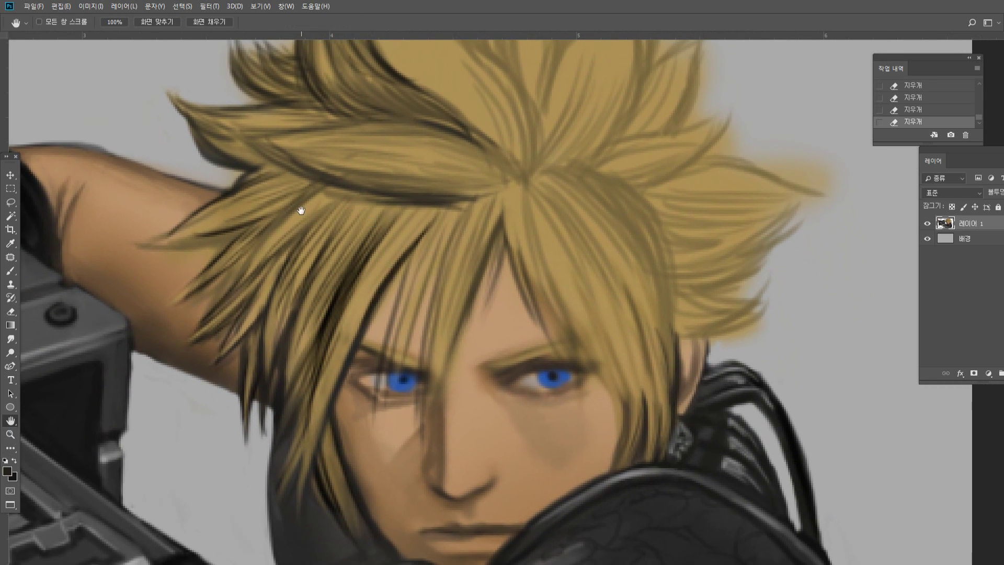
click(10, 270)
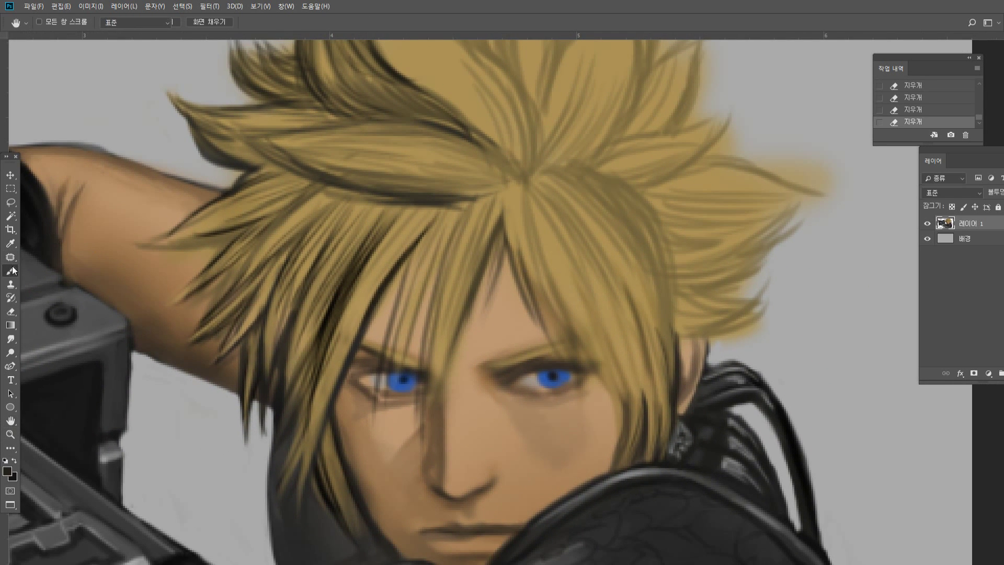
mouse_move(68, 201)
mouse_down()
mouse_move(60, 261)
mouse_move(64, 253)
mouse_up()
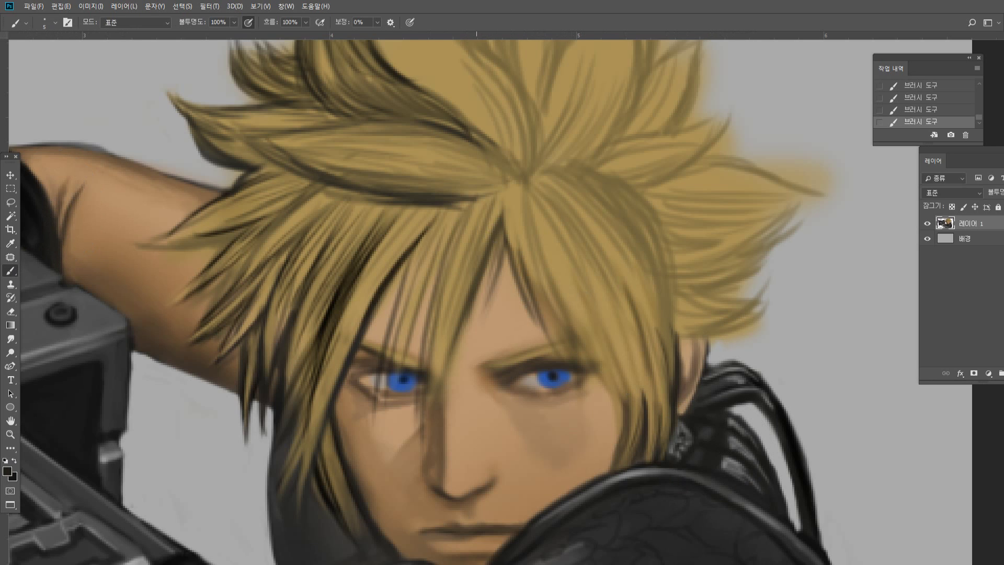
mouse_move(465, 208)
mouse_down()
mouse_move(417, 323)
mouse_move(404, 319)
mouse_up()
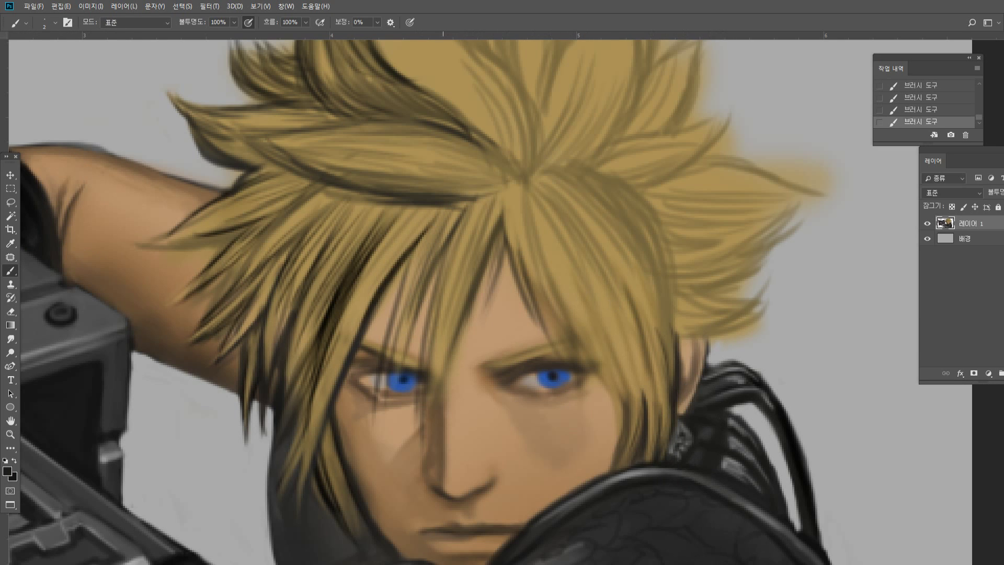
mouse_move(465, 212)
mouse_down()
mouse_move(427, 317)
mouse_move(428, 347)
mouse_up()
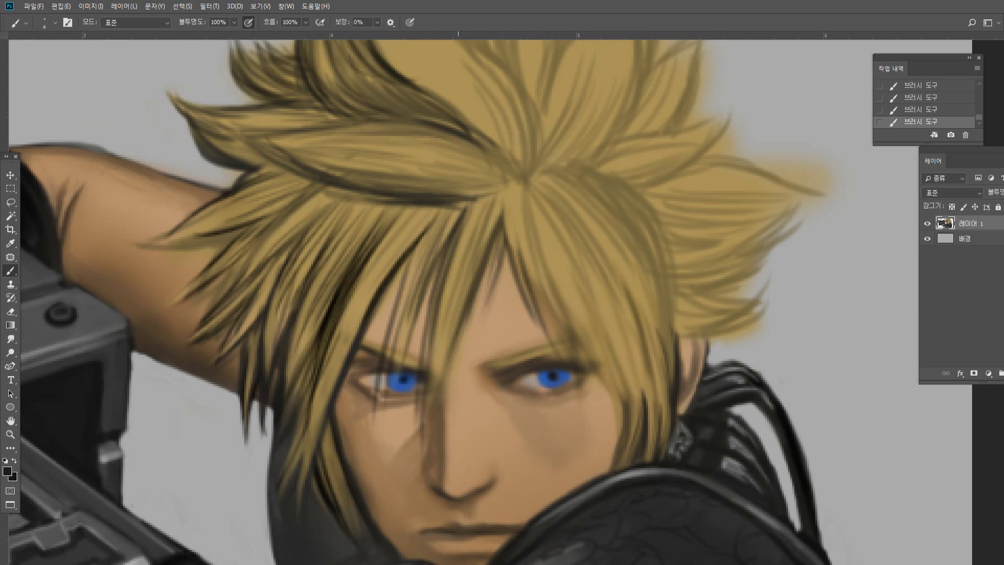
mouse_move(456, 236)
mouse_down()
mouse_move(422, 372)
mouse_move(419, 304)
mouse_move(413, 335)
mouse_up()
drag(446, 208, 400, 326)
mouse_move(435, 220)
mouse_down()
mouse_move(400, 308)
mouse_move(396, 366)
mouse_move(396, 292)
mouse_move(386, 339)
mouse_up()
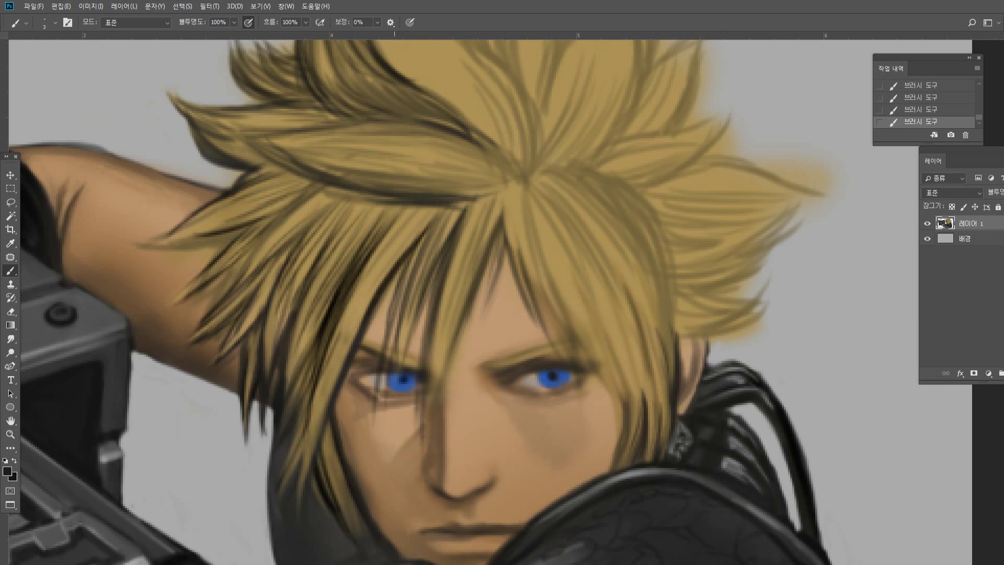
drag(420, 244, 387, 361)
Sample a blond tone near the parting, refine the thin bangs above the same eye, and undo the last stroke.
alt+click(513, 203)
drag(448, 229, 405, 312)
drag(425, 270, 398, 386)
drag(428, 229, 390, 344)
drag(410, 263, 389, 383)
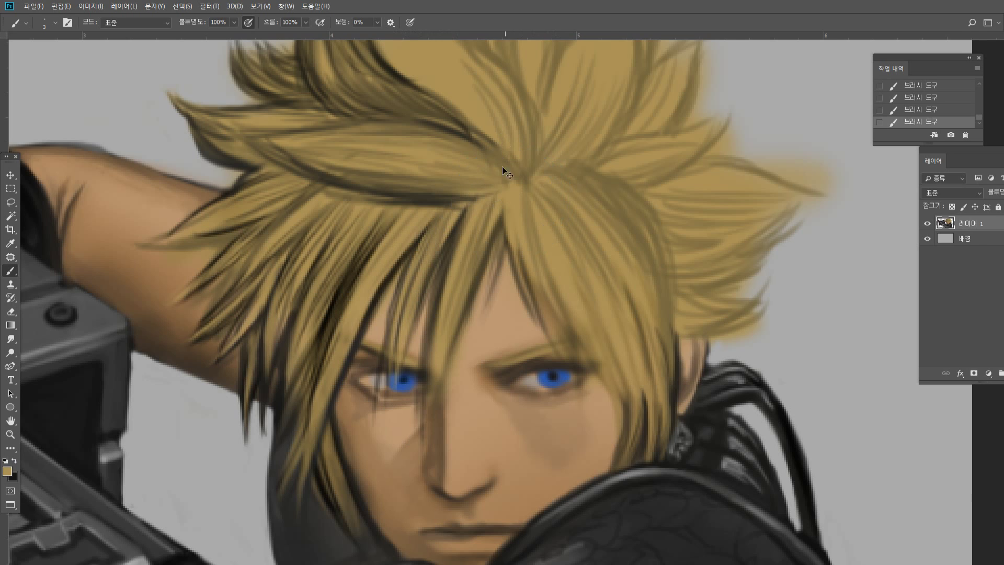
key(ctrl+z)
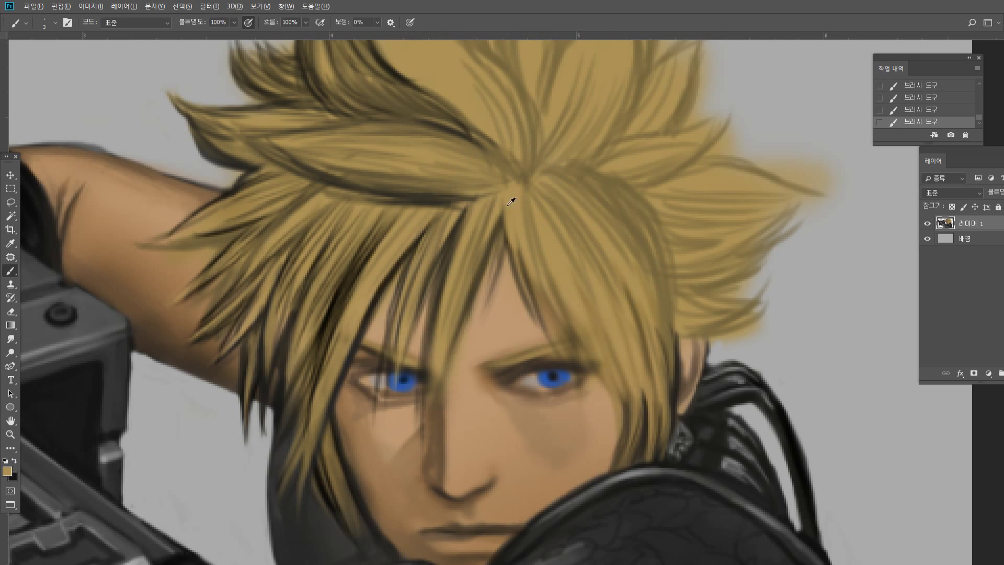
Sample a near-black tone and paint dark strands fanning from the parting over the top of the long side fringe.
alt+click(767, 405)
drag(518, 199, 512, 267)
mouse_move(526, 173)
mouse_down()
mouse_move(516, 302)
mouse_move(559, 296)
mouse_up()
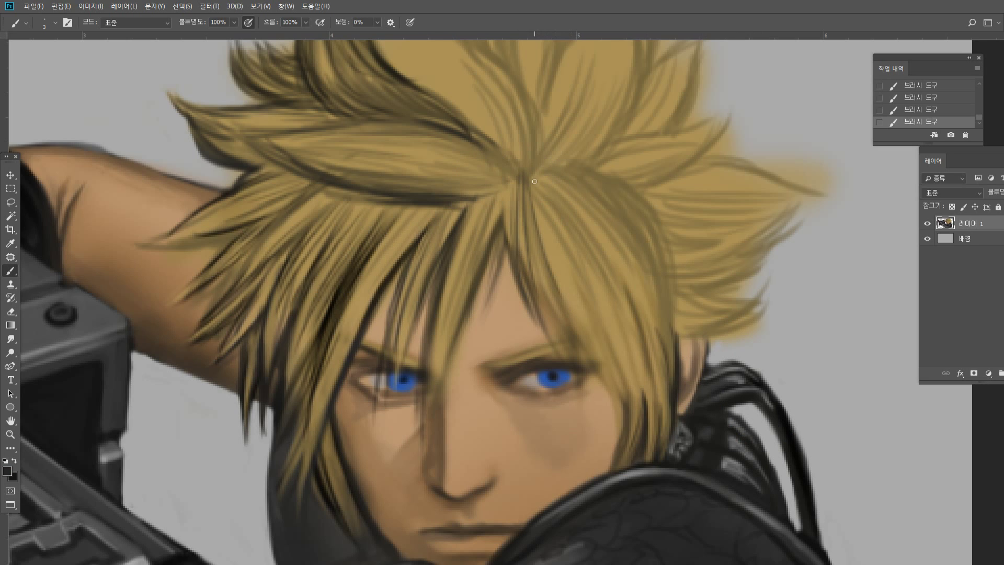
drag(535, 181, 583, 282)
mouse_move(540, 189)
mouse_down()
mouse_move(602, 269)
mouse_move(595, 263)
mouse_move(614, 274)
mouse_move(627, 252)
mouse_up()
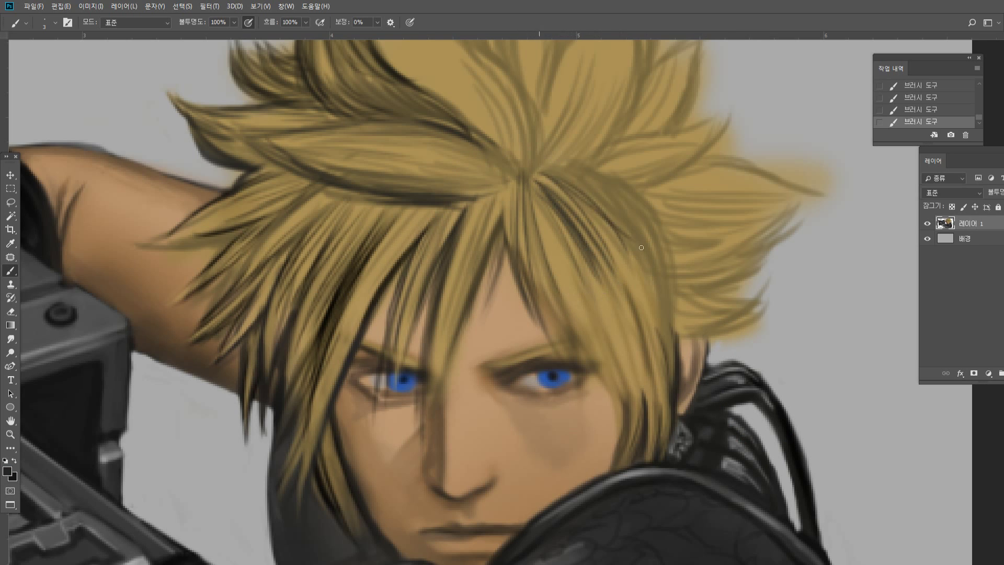
mouse_move(566, 181)
mouse_down()
mouse_move(638, 259)
mouse_move(639, 249)
mouse_move(651, 253)
mouse_up()
mouse_move(601, 184)
mouse_down()
mouse_move(671, 304)
mouse_move(676, 338)
mouse_up()
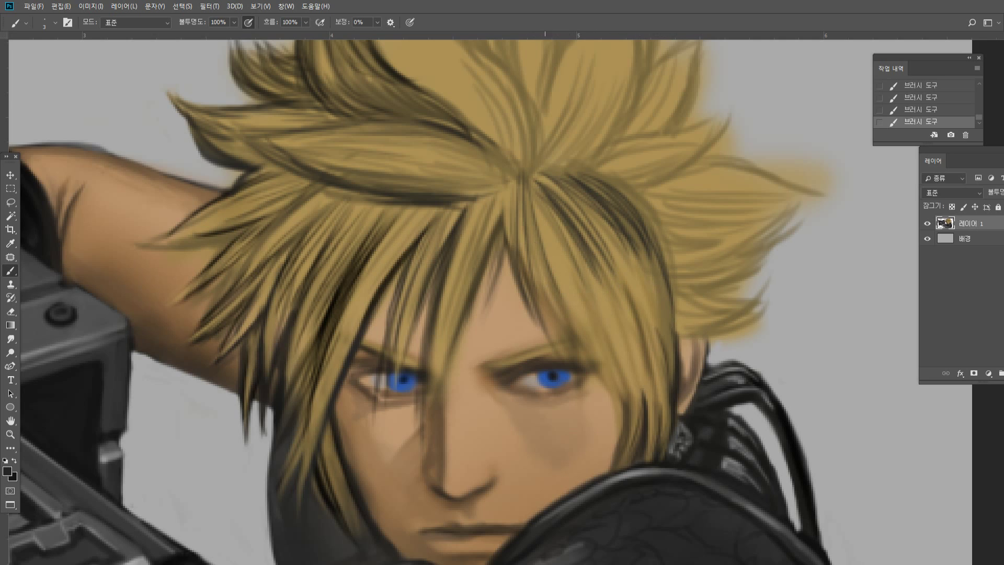
Darken the inner edge of the long side fringe from the forehead down past the eye opposite the raised arm.
drag(529, 242, 561, 360)
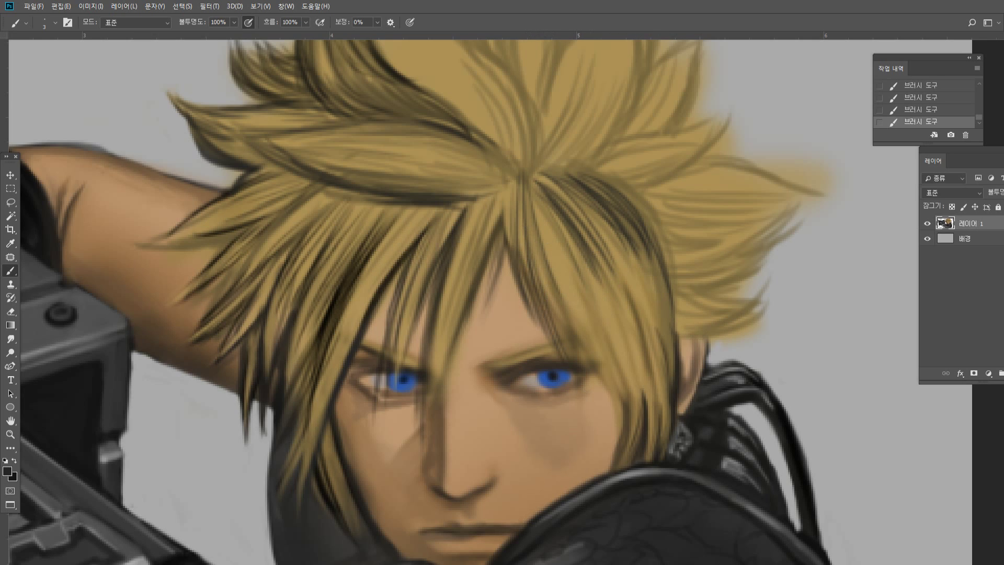
drag(531, 224, 609, 387)
mouse_move(555, 272)
mouse_down()
mouse_move(619, 396)
mouse_move(608, 375)
mouse_up()
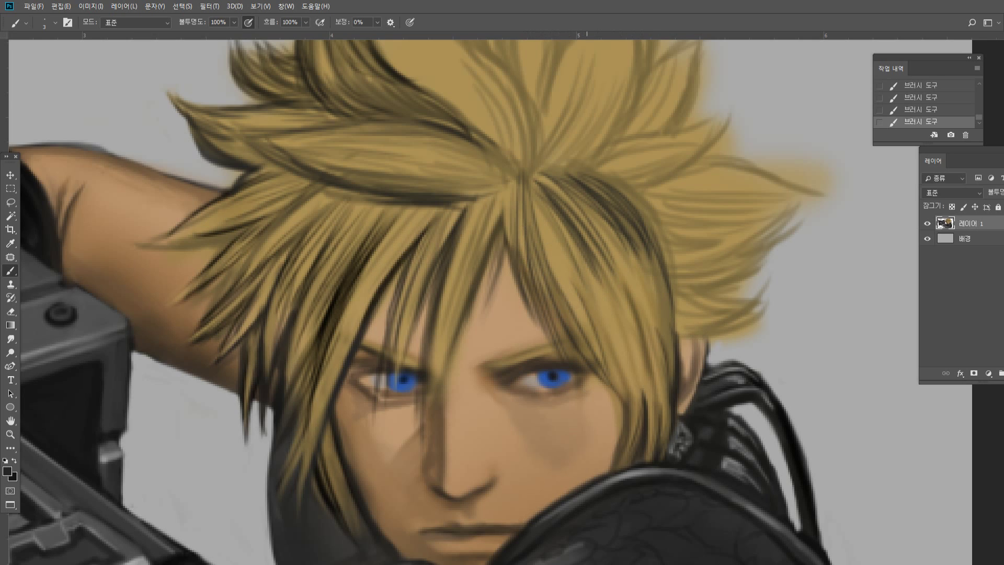
drag(585, 278, 622, 403)
drag(604, 317, 633, 424)
drag(584, 268, 636, 425)
Paint dark vertical strands through the outer part of the side fringe toward the ear, and undo the last stroke.
drag(606, 299, 642, 413)
drag(622, 282, 648, 430)
drag(629, 275, 650, 379)
drag(642, 293, 660, 406)
mouse_move(646, 267)
mouse_down()
mouse_move(668, 392)
mouse_move(672, 384)
mouse_up()
drag(650, 241, 669, 364)
drag(664, 277, 675, 366)
drag(674, 285, 681, 380)
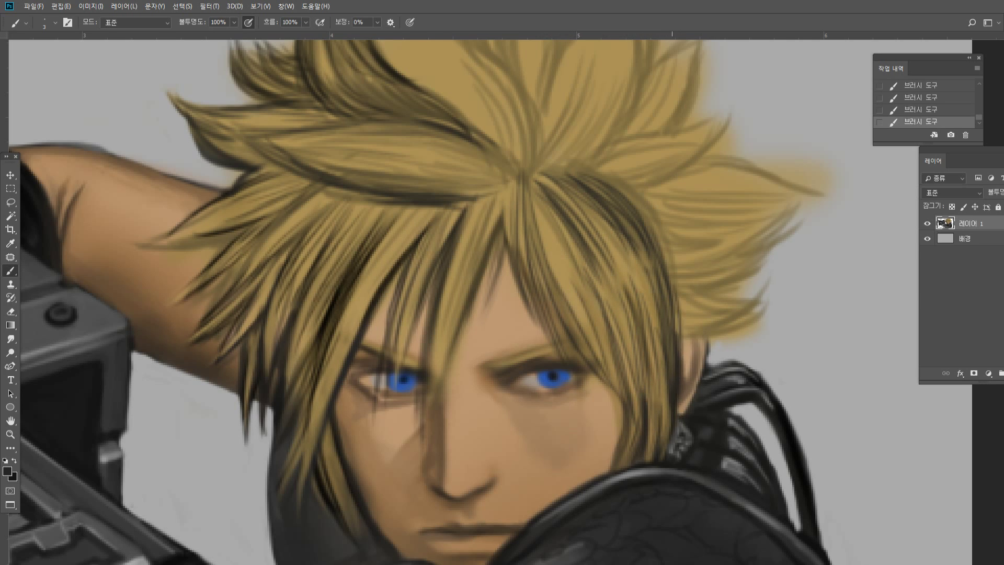
drag(683, 313, 687, 394)
key(ctrl+z)
Sample the blond hair color and paint light strands over the dark shading at the top of the side fringe.
alt+click(722, 187)
drag(563, 194, 587, 217)
drag(557, 178, 589, 207)
drag(568, 184, 604, 220)
mouse_move(577, 186)
mouse_down()
mouse_move(614, 228)
mouse_move(631, 219)
mouse_up()
drag(595, 175, 639, 219)
drag(591, 175, 643, 234)
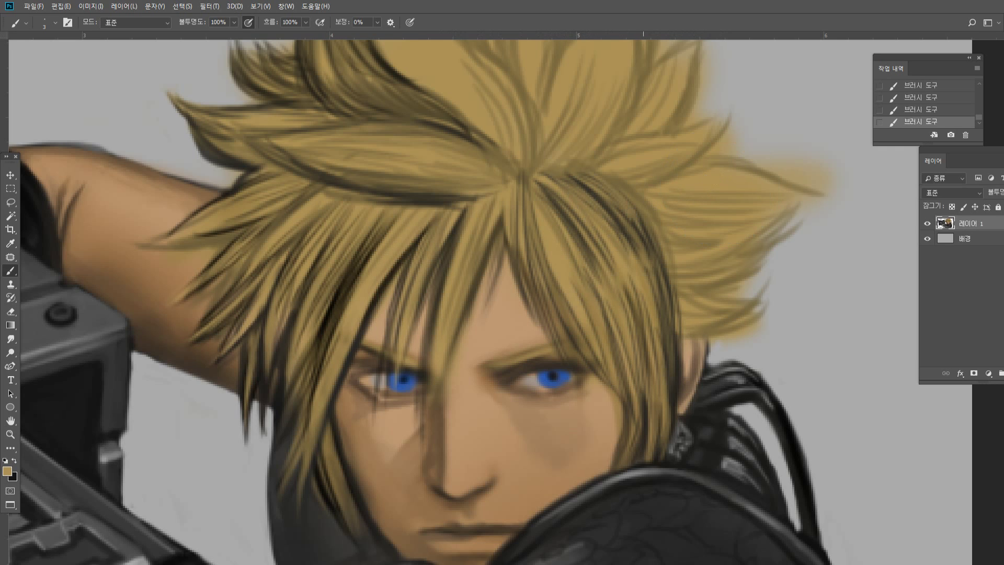
drag(552, 180, 594, 244)
Sample a dark brown and shade the base of the crown tuft with strands converging on the parting.
alt+click(464, 131)
drag(461, 125, 520, 179)
drag(497, 115, 523, 168)
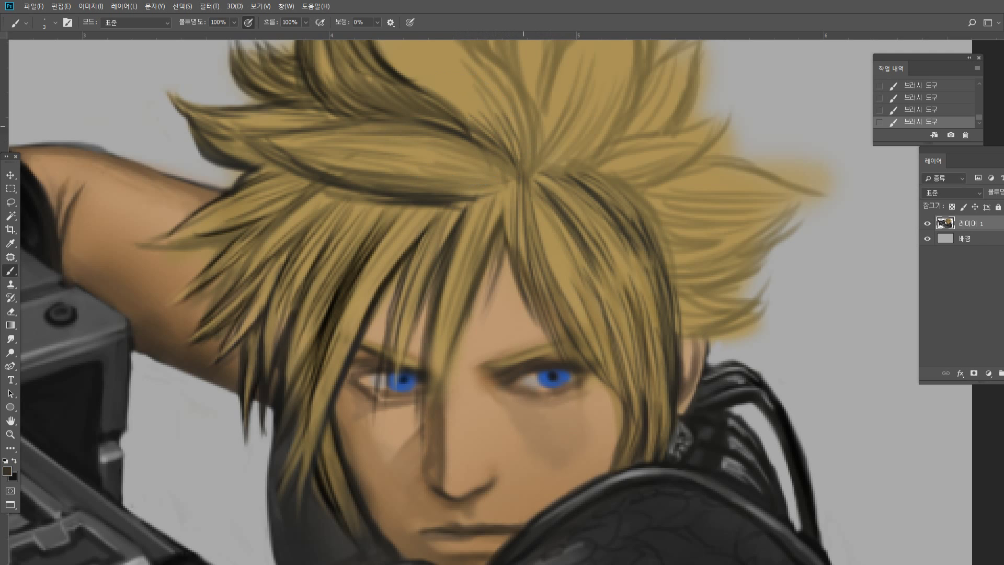
drag(501, 96, 521, 168)
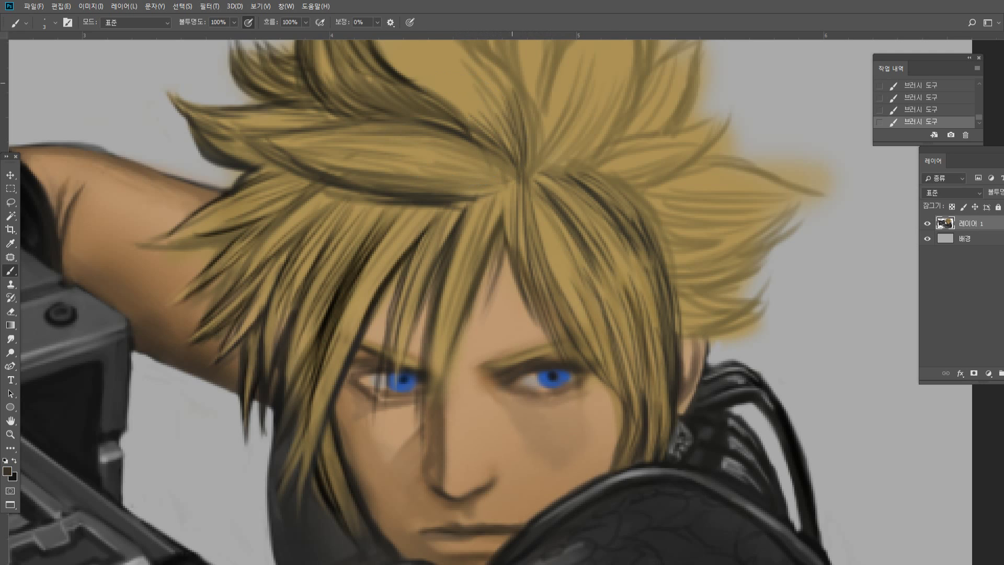
mouse_move(531, 82)
mouse_down()
mouse_move(520, 169)
mouse_move(545, 96)
mouse_up()
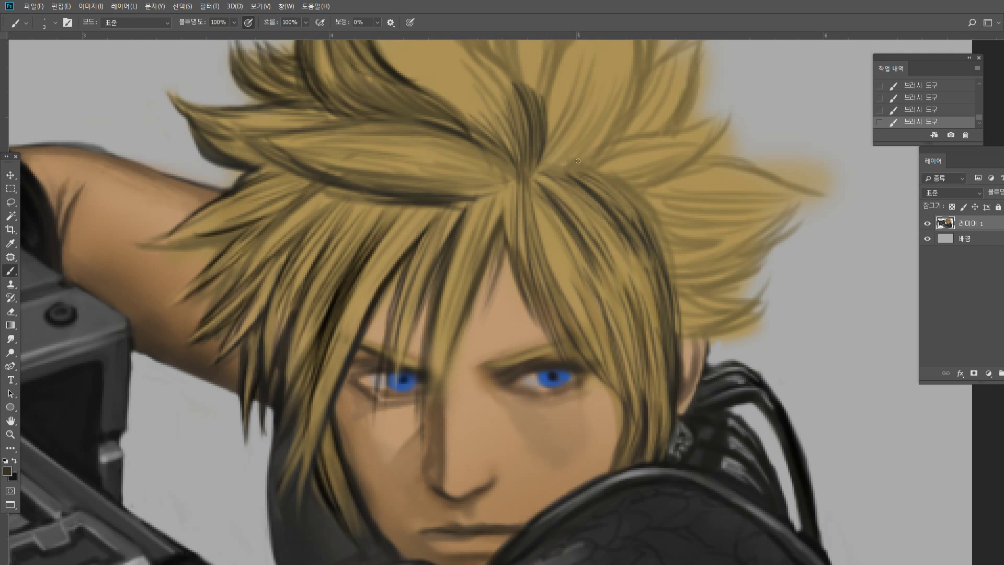
Outline and shade the upper side spike opposite the raised arm with dark strands, undoing one stroke near its tip.
mouse_move(578, 160)
mouse_down()
mouse_move(639, 135)
mouse_move(741, 116)
mouse_up()
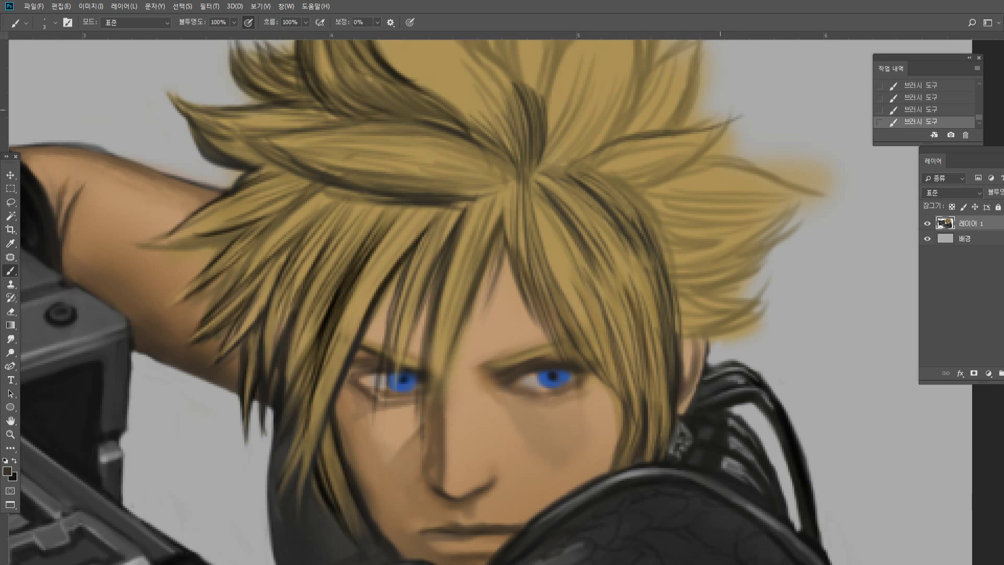
mouse_move(591, 160)
mouse_down()
mouse_move(641, 137)
mouse_move(711, 132)
mouse_move(668, 156)
mouse_move(680, 153)
mouse_up()
mouse_move(610, 172)
mouse_down()
mouse_move(646, 174)
mouse_move(686, 157)
mouse_move(672, 174)
mouse_move(687, 178)
mouse_move(739, 122)
mouse_up()
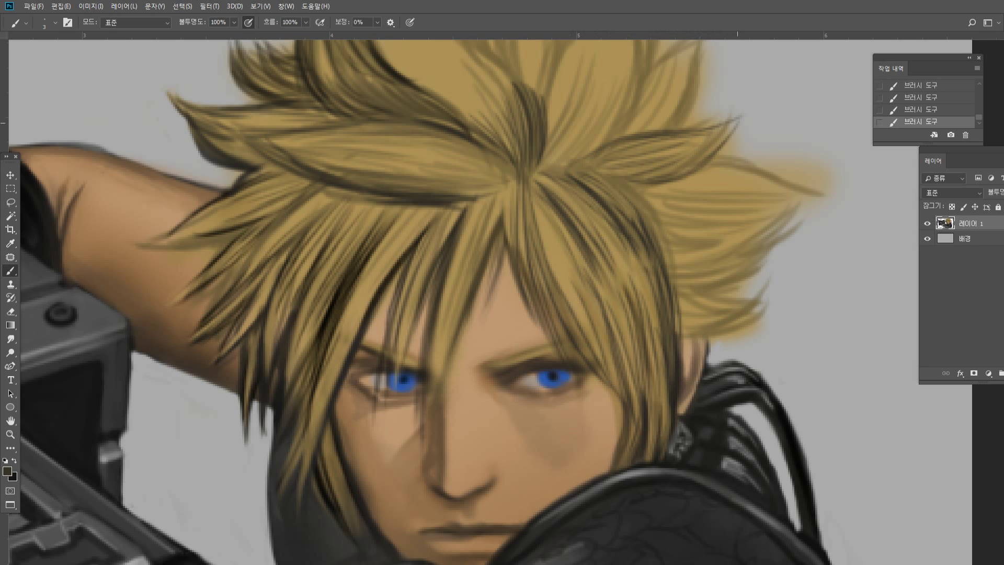
mouse_move(684, 173)
mouse_down()
mouse_move(746, 122)
mouse_move(747, 102)
mouse_move(739, 115)
mouse_up()
key(ctrl+z)
drag(649, 179, 718, 138)
drag(645, 177, 678, 165)
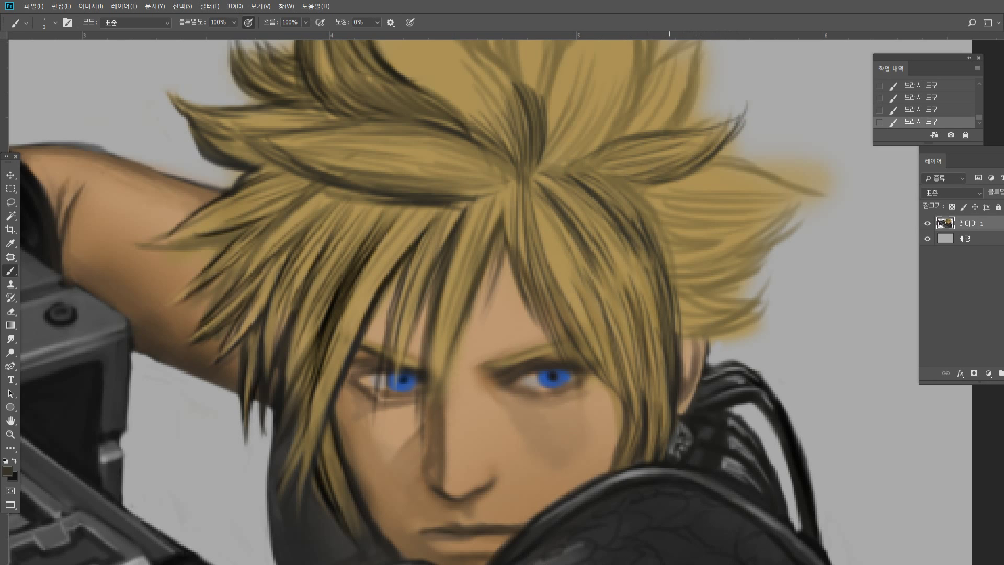
Outline the long side spike below it in dark brown and paint strands along its length to the tip.
drag(632, 189, 709, 184)
mouse_move(659, 186)
mouse_down()
mouse_move(763, 173)
mouse_move(743, 170)
mouse_move(781, 182)
mouse_up()
mouse_move(722, 158)
mouse_down()
mouse_move(783, 183)
mouse_move(826, 182)
mouse_up()
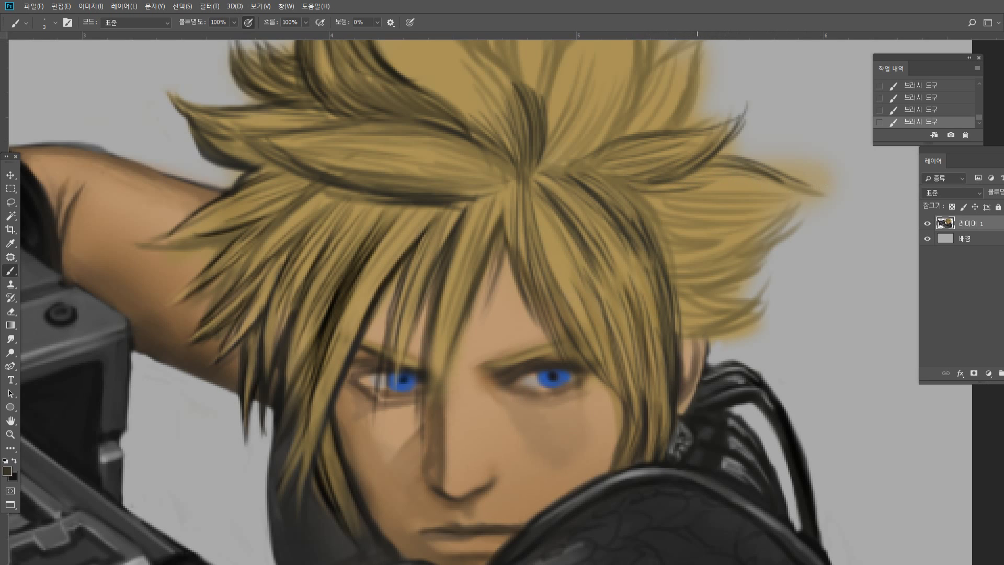
mouse_move(712, 153)
mouse_down()
mouse_move(800, 183)
mouse_move(823, 180)
mouse_up()
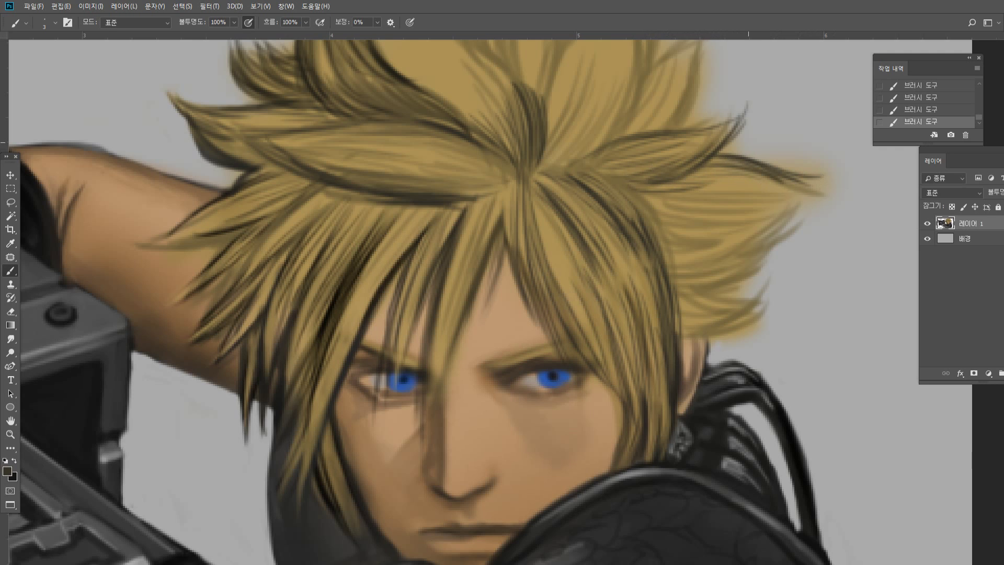
drag(677, 182, 764, 194)
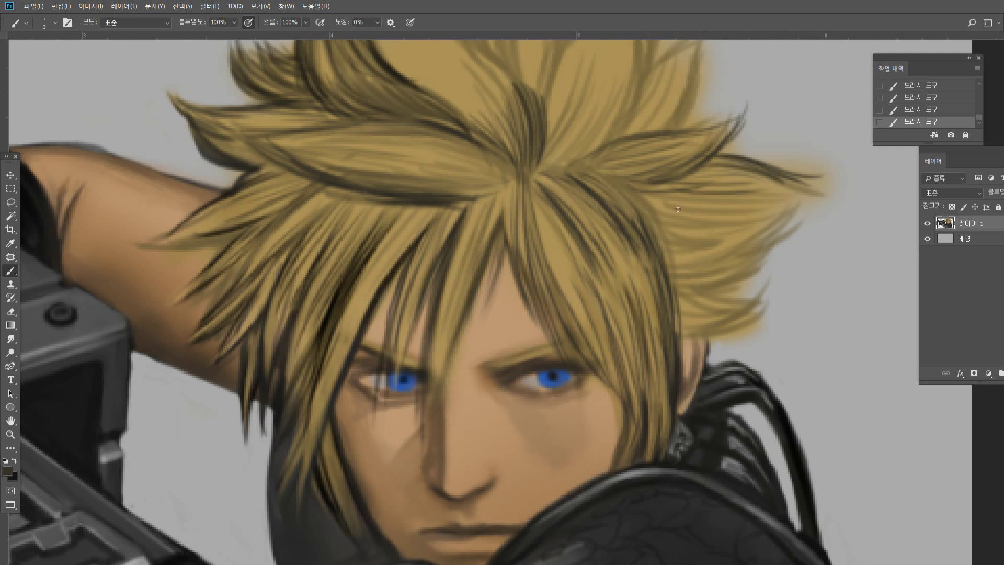
mouse_move(678, 209)
mouse_down()
mouse_move(810, 187)
mouse_move(795, 189)
mouse_up()
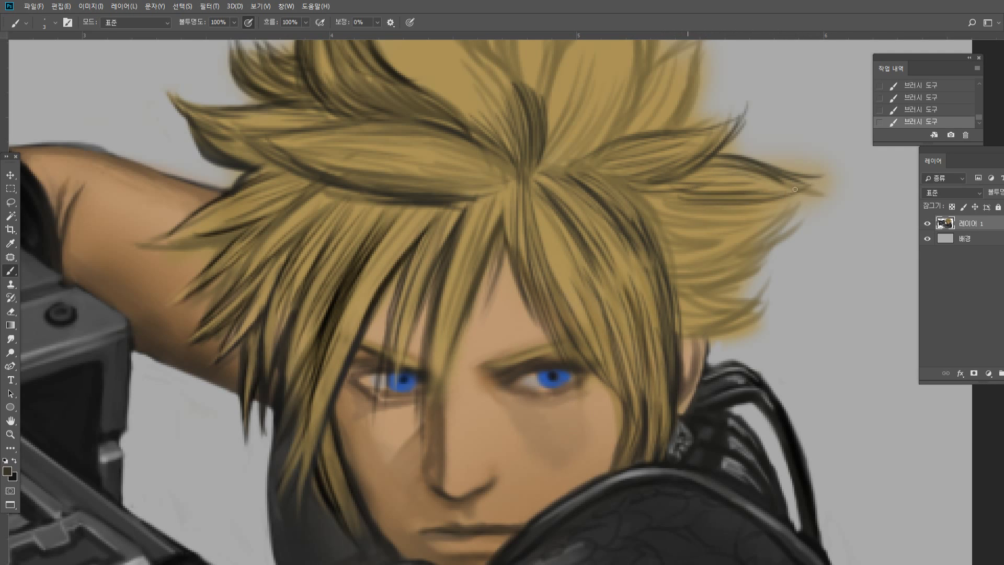
drag(731, 197, 803, 186)
drag(701, 189, 792, 182)
mouse_move(648, 194)
mouse_down()
mouse_move(725, 208)
mouse_move(746, 184)
mouse_up()
Paint dark strands and pointed tips on the side hair between the long spike and the lowest spikes.
drag(677, 212, 788, 204)
mouse_move(654, 223)
mouse_down()
mouse_move(737, 206)
mouse_move(764, 220)
mouse_up()
drag(684, 235, 765, 224)
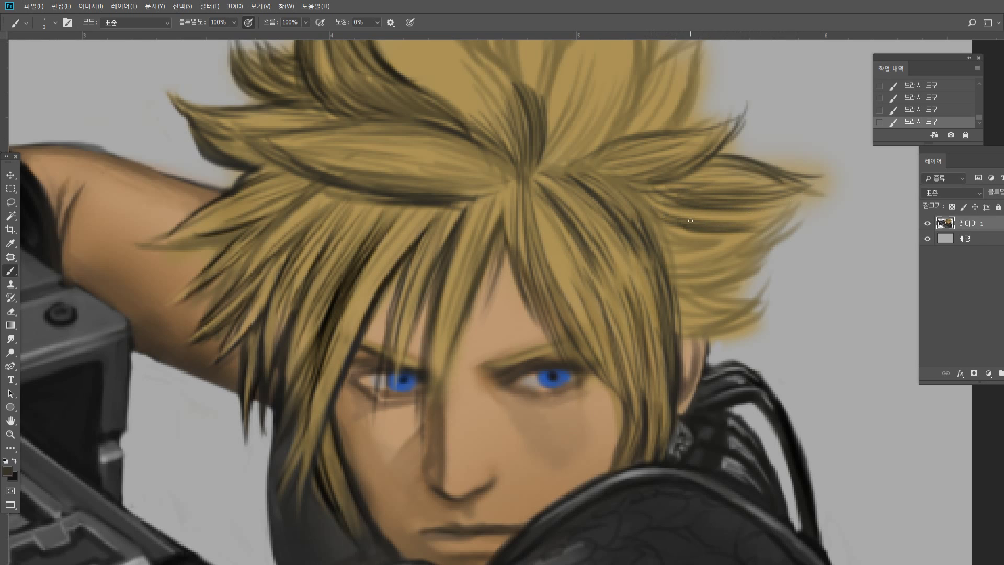
drag(703, 229, 773, 210)
mouse_move(676, 239)
mouse_down()
mouse_move(747, 229)
mouse_move(728, 230)
mouse_move(740, 242)
mouse_up()
drag(667, 265, 731, 250)
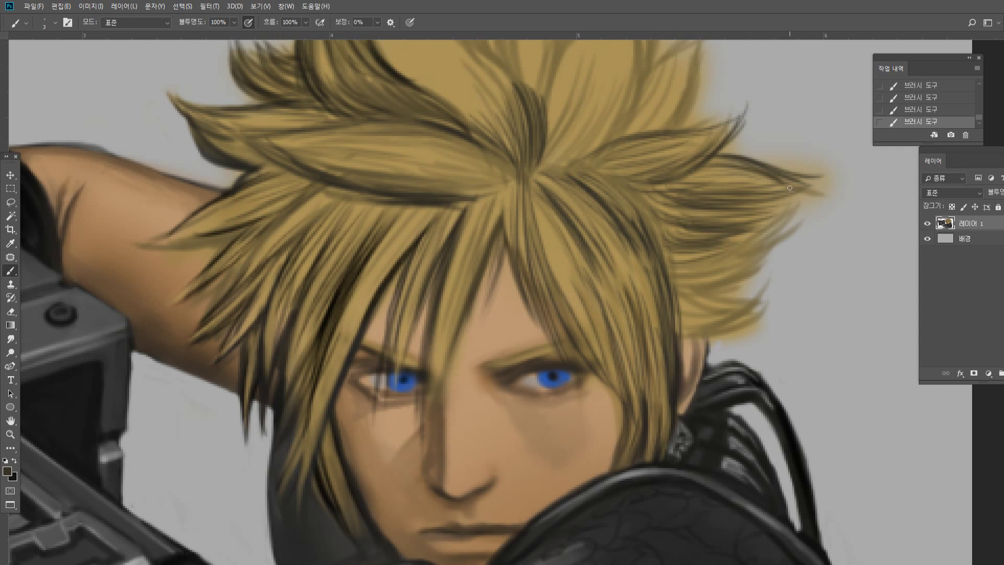
mouse_move(669, 276)
mouse_down()
mouse_move(735, 265)
mouse_move(755, 267)
mouse_move(731, 276)
mouse_move(750, 275)
mouse_move(744, 255)
mouse_move(796, 248)
mouse_up()
drag(704, 255, 795, 230)
mouse_move(723, 240)
mouse_down()
mouse_move(790, 224)
mouse_move(807, 204)
mouse_up()
drag(776, 209, 823, 173)
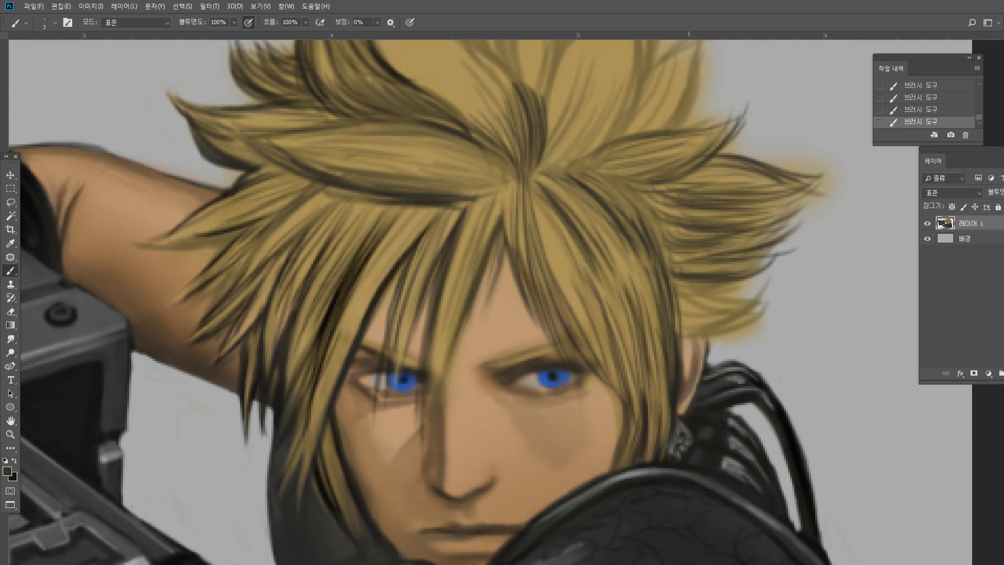
Outline and shade the lowest side spikes above the ear with dark strands curving to their tips.
mouse_move(680, 304)
mouse_down()
mouse_move(731, 282)
mouse_move(786, 290)
mouse_move(742, 281)
mouse_up()
mouse_move(695, 287)
mouse_down()
mouse_move(753, 263)
mouse_move(748, 285)
mouse_up()
mouse_move(690, 307)
mouse_down()
mouse_move(766, 284)
mouse_move(780, 308)
mouse_up()
mouse_move(679, 325)
mouse_down()
mouse_move(753, 317)
mouse_move(742, 324)
mouse_up()
drag(682, 337, 778, 303)
drag(723, 333, 796, 293)
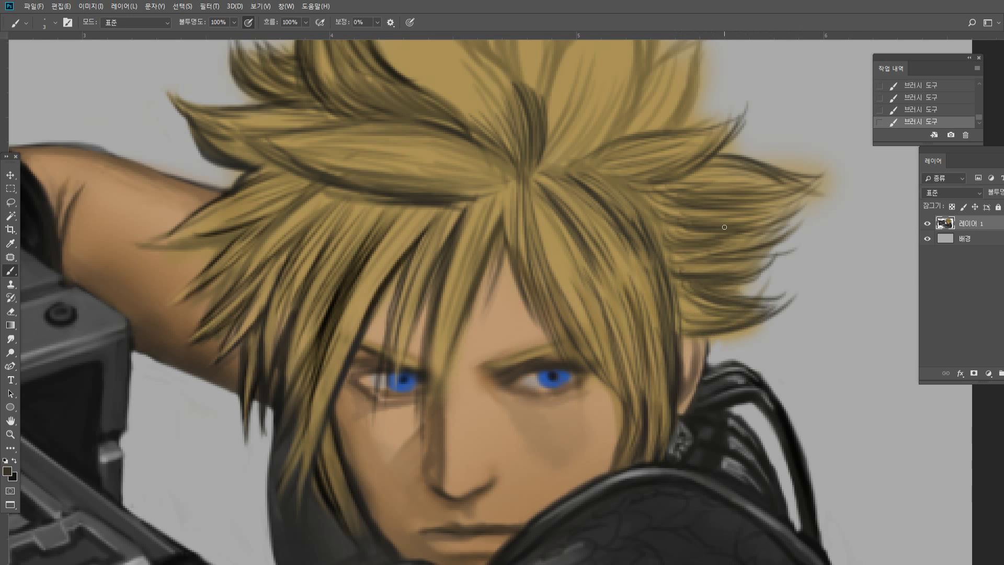
Darken the lower edge of the upper side spike and paint dark strands on the crown spikes above it.
mouse_move(675, 181)
mouse_down()
mouse_move(725, 148)
mouse_move(743, 106)
mouse_move(751, 108)
mouse_up()
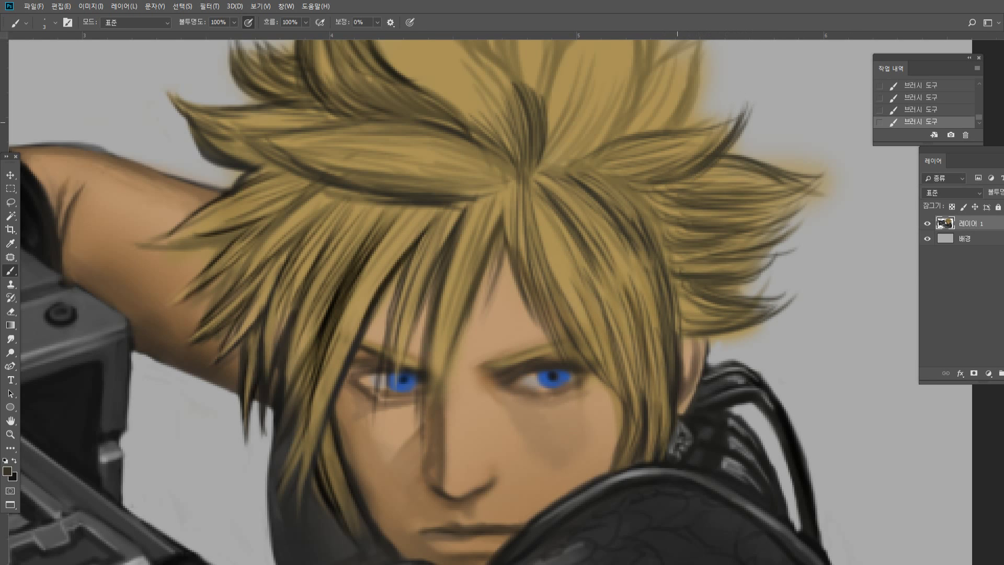
drag(610, 139, 722, 74)
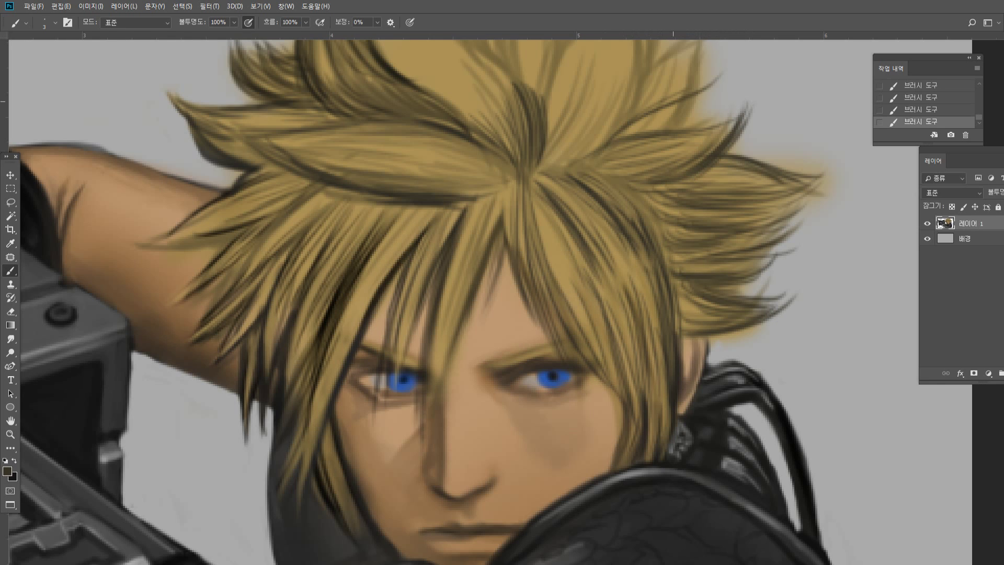
mouse_move(599, 148)
mouse_down()
mouse_move(677, 96)
mouse_move(696, 95)
mouse_up()
mouse_move(664, 129)
mouse_down()
mouse_move(702, 61)
mouse_move(699, 68)
mouse_up()
mouse_move(642, 130)
mouse_down()
mouse_move(685, 89)
mouse_move(678, 72)
mouse_up()
drag(630, 117, 672, 74)
drag(625, 119, 697, 45)
drag(649, 73, 699, 39)
drag(648, 68, 662, 41)
drag(627, 102, 647, 66)
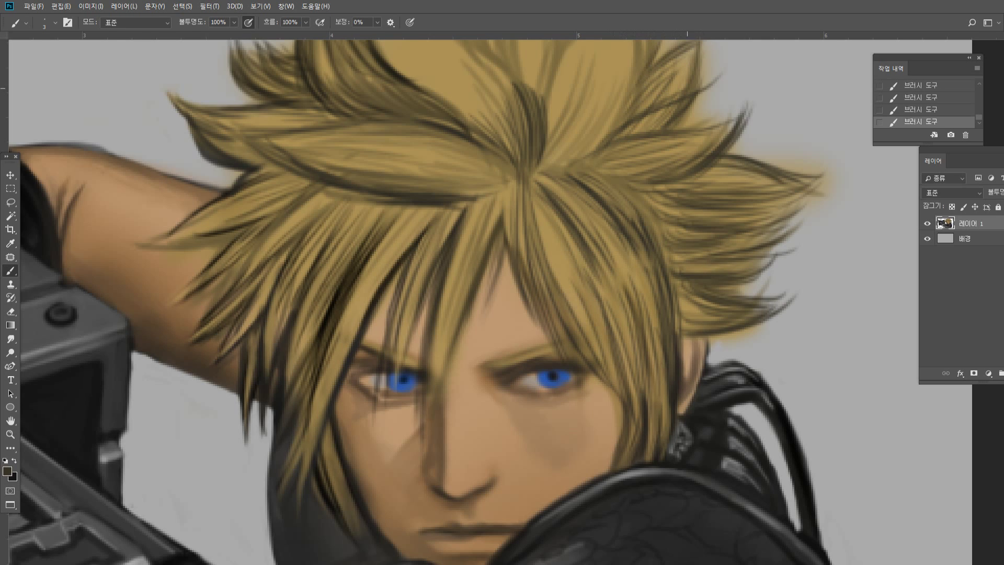
Paint dark strands on the upper crown spikes, curving outward toward their tips beside the long side spike.
drag(682, 110, 704, 63)
mouse_move(673, 130)
mouse_down()
mouse_move(712, 62)
mouse_move(714, 99)
mouse_up()
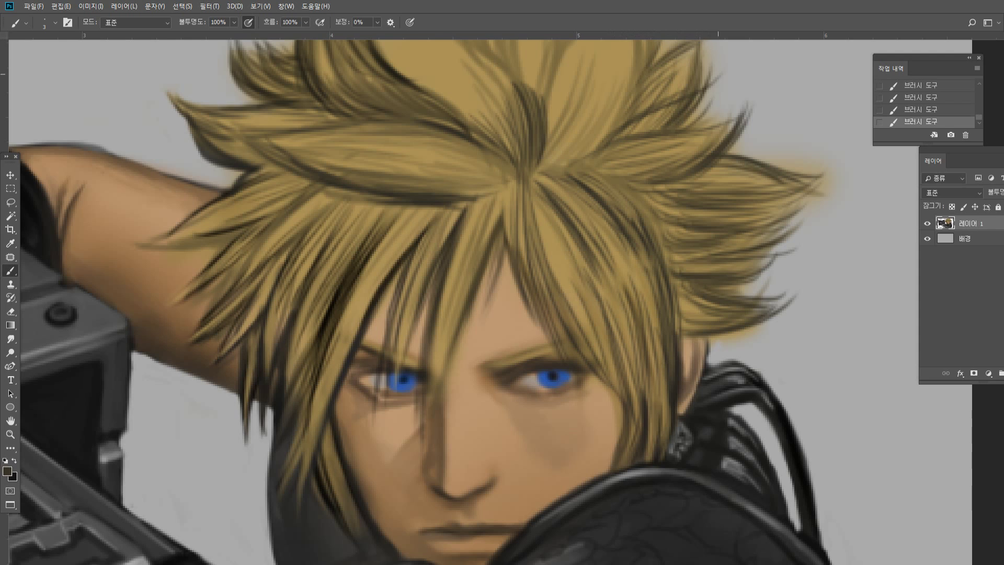
mouse_move(680, 130)
mouse_down()
mouse_move(747, 96)
mouse_move(714, 110)
mouse_up()
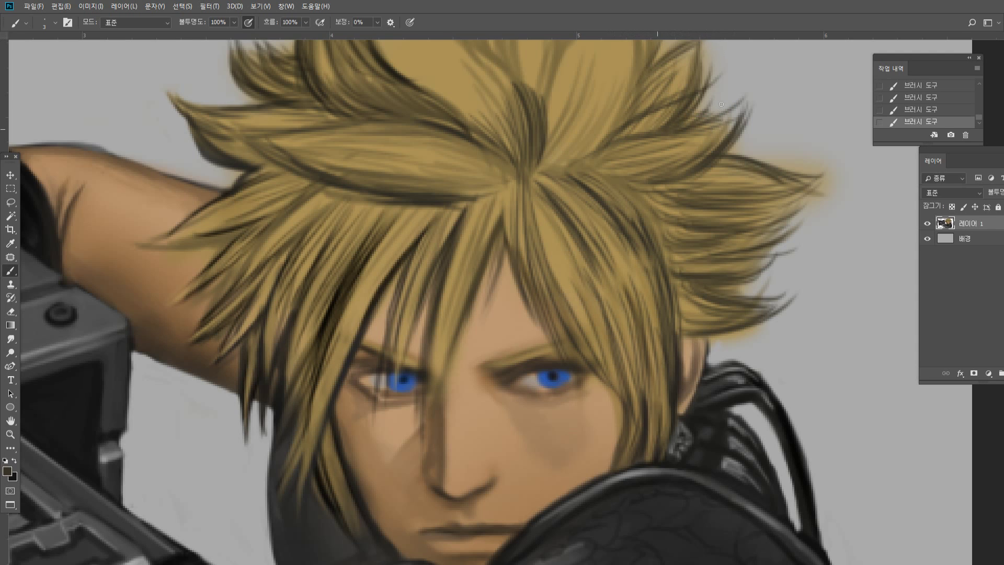
Paint thin dark strands fanning upward from the parting across the middle of the crown, and undo the stray last stroke.
drag(595, 137, 636, 79)
drag(573, 156, 625, 93)
mouse_move(549, 145)
mouse_down()
mouse_move(579, 49)
mouse_move(606, 75)
mouse_move(601, 102)
mouse_up()
drag(546, 163, 627, 55)
drag(588, 148, 630, 60)
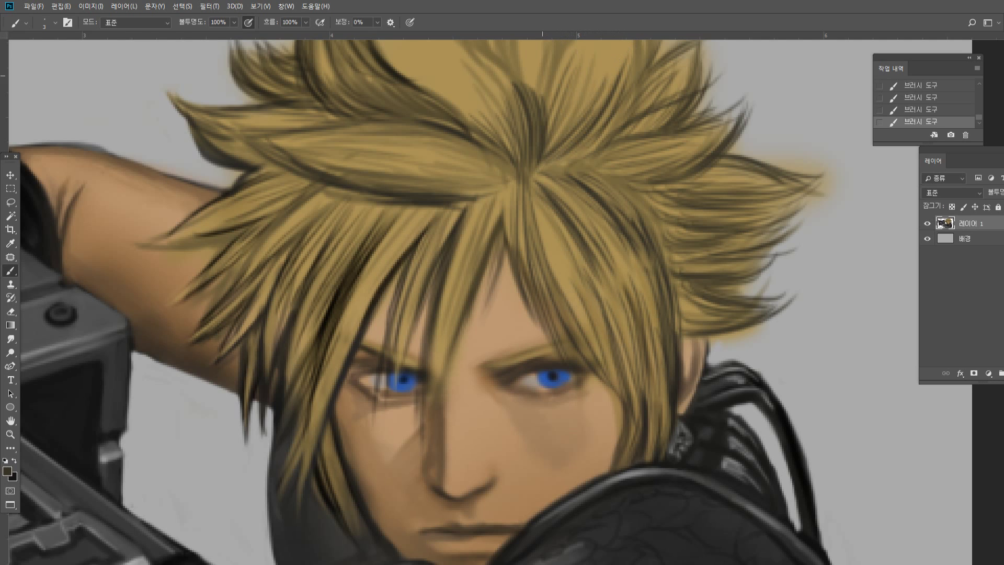
mouse_move(524, 87)
mouse_down()
mouse_move(529, 51)
mouse_move(547, 48)
mouse_up()
mouse_move(570, 104)
mouse_down()
mouse_move(607, 54)
mouse_move(626, 55)
mouse_move(607, 137)
mouse_up()
key(ctrl+z)
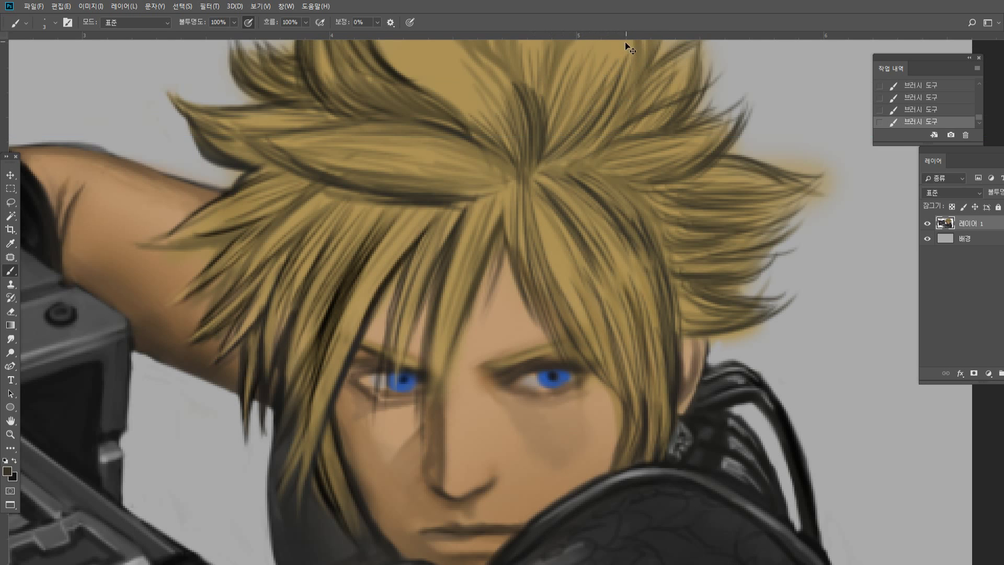
Sample a mid brown from the hair and paint strands from the canvas edge down to the middle of the crown.
double_click(10, 434)
click(552, 244)
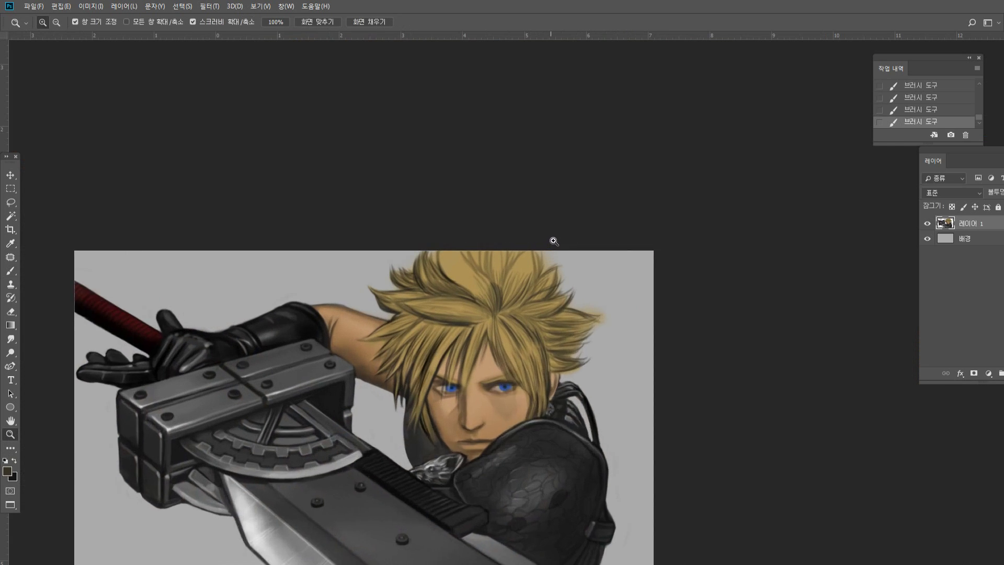
click(423, 280)
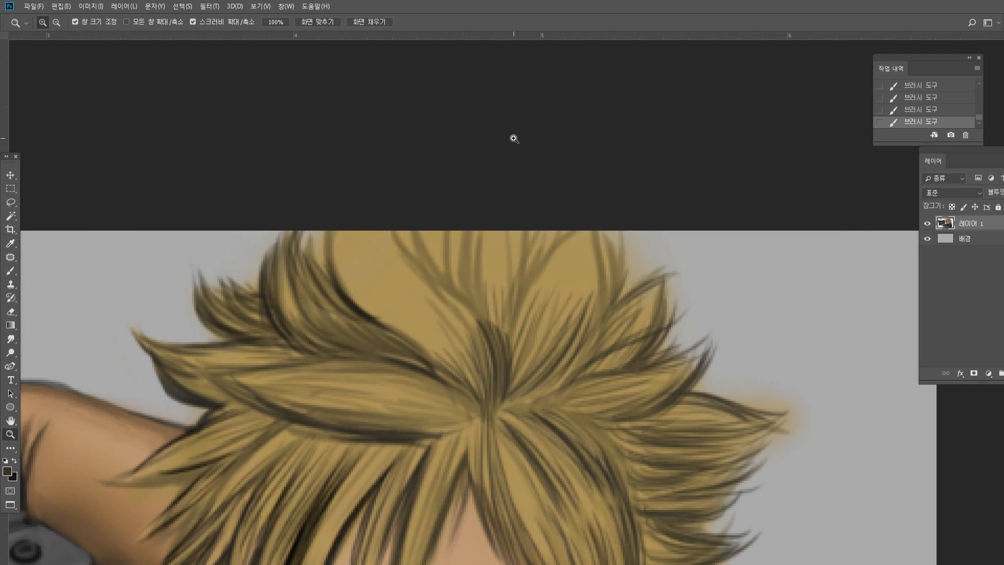
click(10, 270)
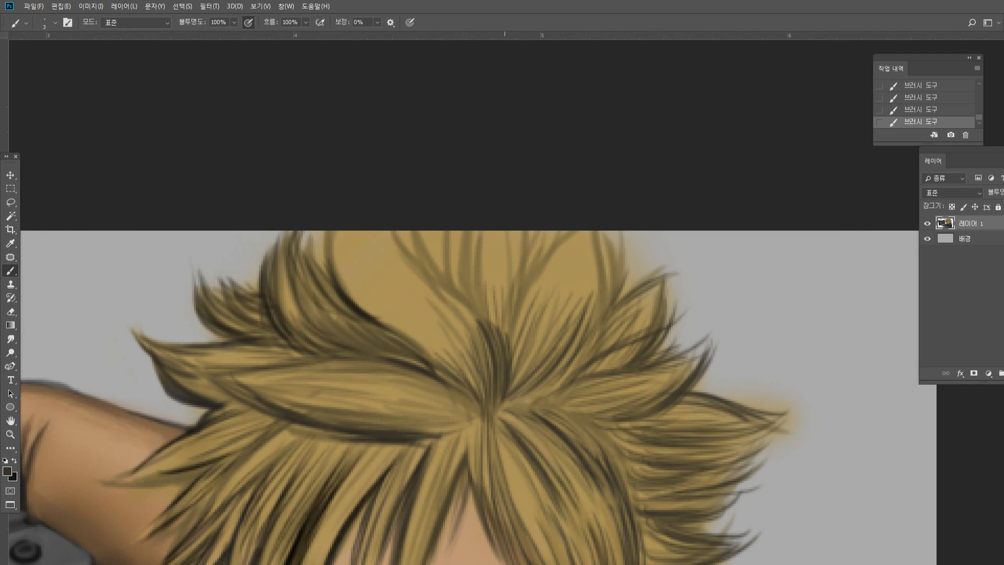
alt+click(600, 358)
mouse_move(594, 244)
mouse_down()
mouse_move(578, 321)
mouse_move(574, 313)
mouse_up()
mouse_move(591, 238)
mouse_down()
mouse_move(560, 321)
mouse_move(544, 332)
mouse_up()
drag(560, 271, 528, 330)
drag(573, 243, 516, 339)
drag(492, 234, 491, 301)
mouse_move(489, 231)
mouse_down()
mouse_move(488, 306)
mouse_move(510, 316)
mouse_up()
drag(519, 234, 516, 306)
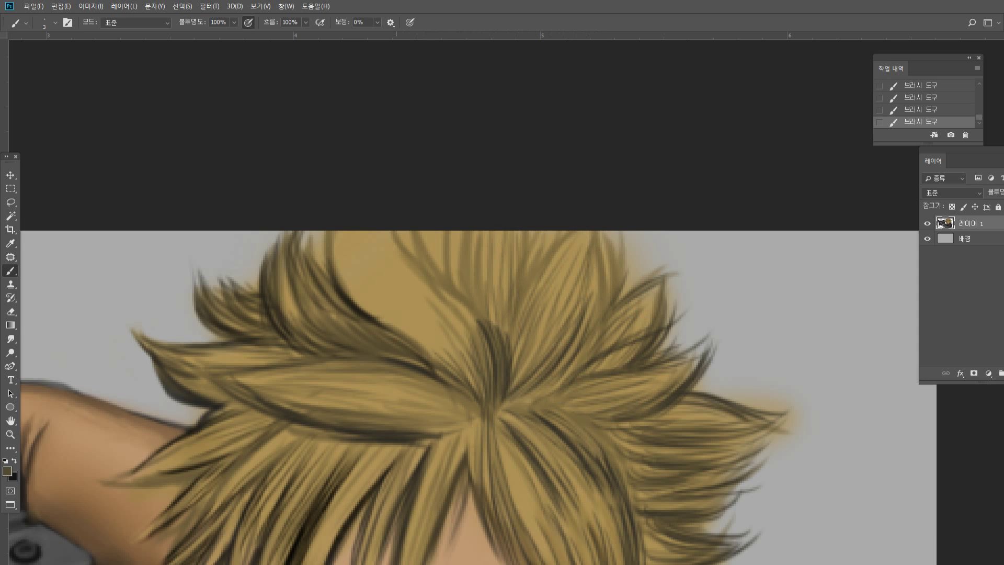
Paint brown strands over the plain blond area beside the dark curved lock on the crown.
drag(363, 298, 343, 232)
mouse_move(379, 320)
mouse_down()
mouse_move(348, 233)
mouse_move(358, 255)
mouse_up()
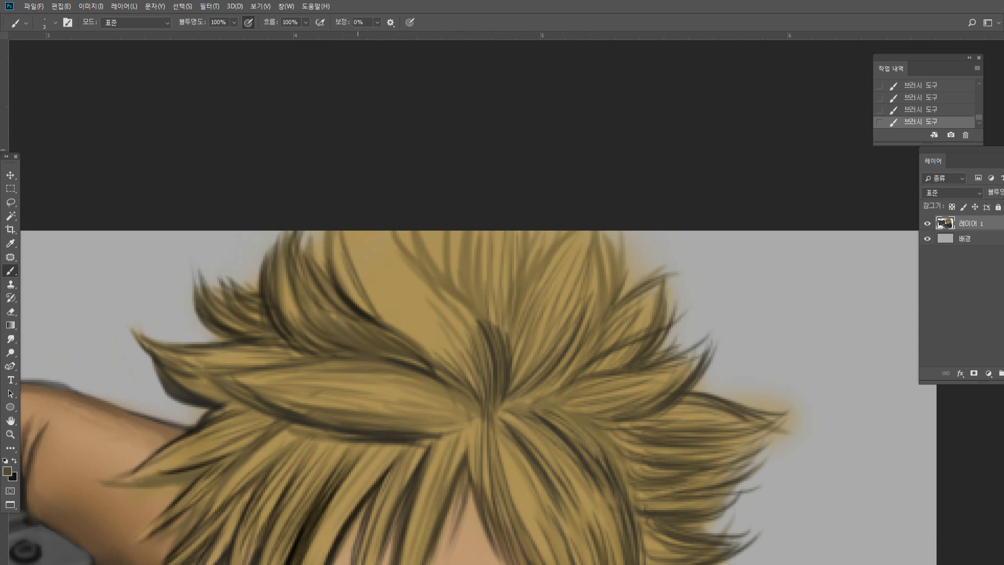
mouse_move(441, 357)
mouse_down()
mouse_move(386, 288)
mouse_move(394, 275)
mouse_move(404, 338)
mouse_up()
Sample a darker brown from the hair and paint strands from the canvas edge down the crown to the parting.
alt+click(370, 314)
drag(379, 257, 410, 340)
drag(386, 263, 440, 352)
mouse_move(398, 290)
mouse_down()
mouse_move(473, 373)
mouse_move(426, 278)
mouse_up()
drag(474, 371, 422, 275)
drag(483, 350, 431, 280)
drag(397, 232, 430, 275)
drag(417, 231, 446, 282)
mouse_move(438, 243)
mouse_down()
mouse_move(454, 281)
mouse_move(444, 278)
mouse_move(457, 280)
mouse_up()
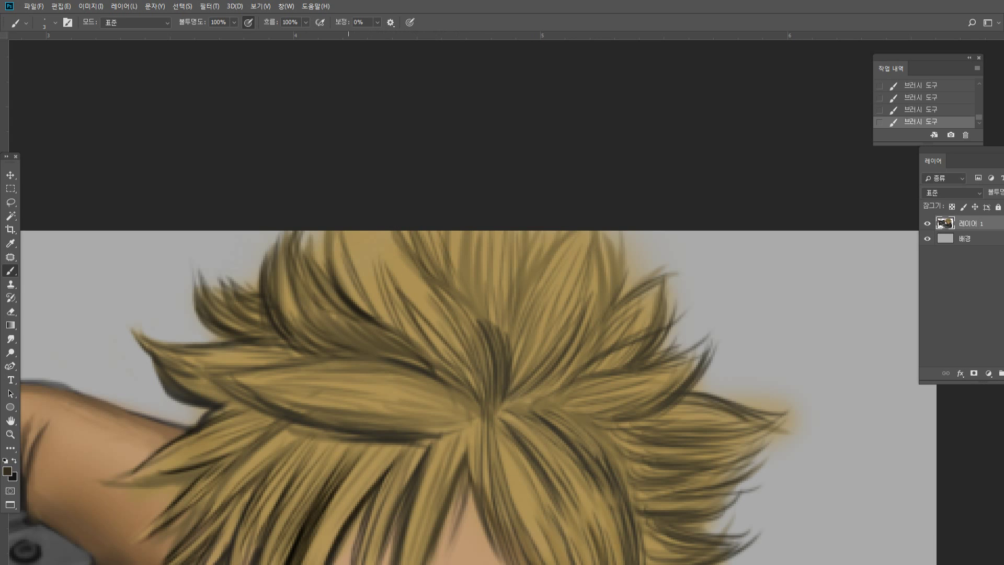
Add more dark strands along the upper edge of the crown and beside the curved dark lock.
mouse_move(377, 298)
mouse_down()
mouse_move(352, 232)
mouse_move(333, 232)
mouse_move(366, 231)
mouse_up()
drag(401, 287, 379, 231)
drag(420, 297, 383, 232)
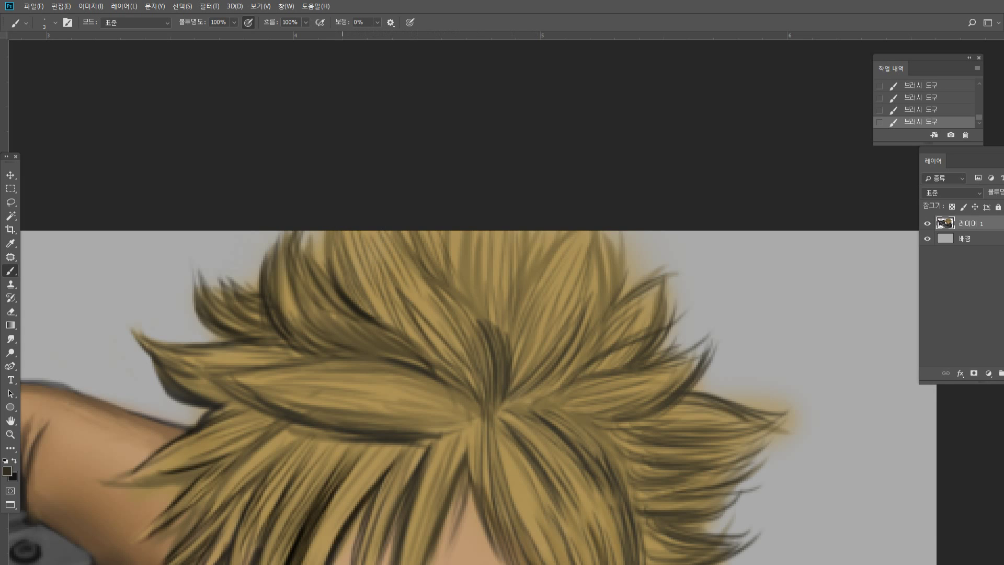
mouse_move(330, 283)
mouse_down()
mouse_move(324, 232)
mouse_move(303, 232)
mouse_up()
drag(338, 304, 312, 251)
Check the hair against the whole figure, and examine the face up close.
double_click(10, 435)
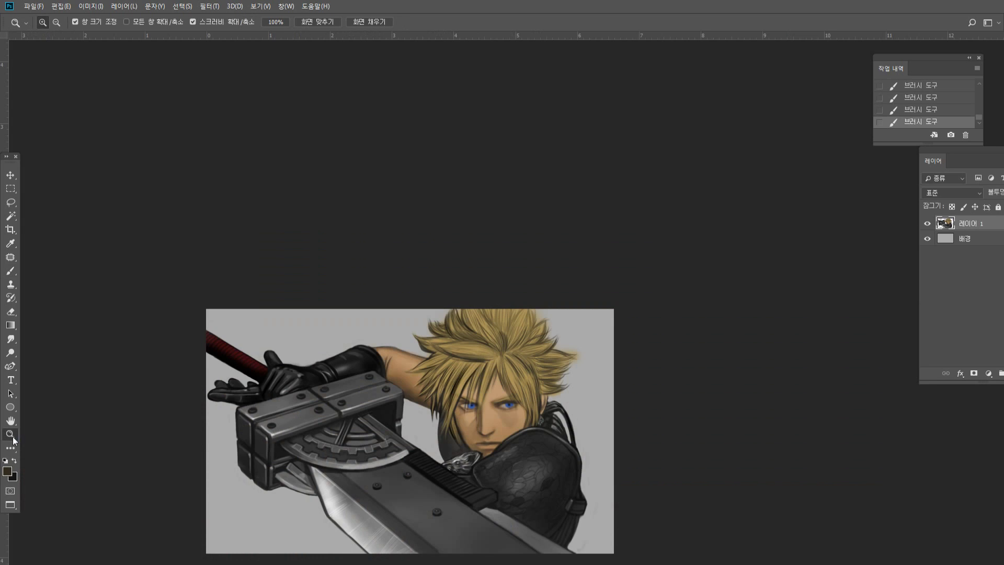
drag(445, 429, 465, 442)
scroll(499, 345, up, 3)
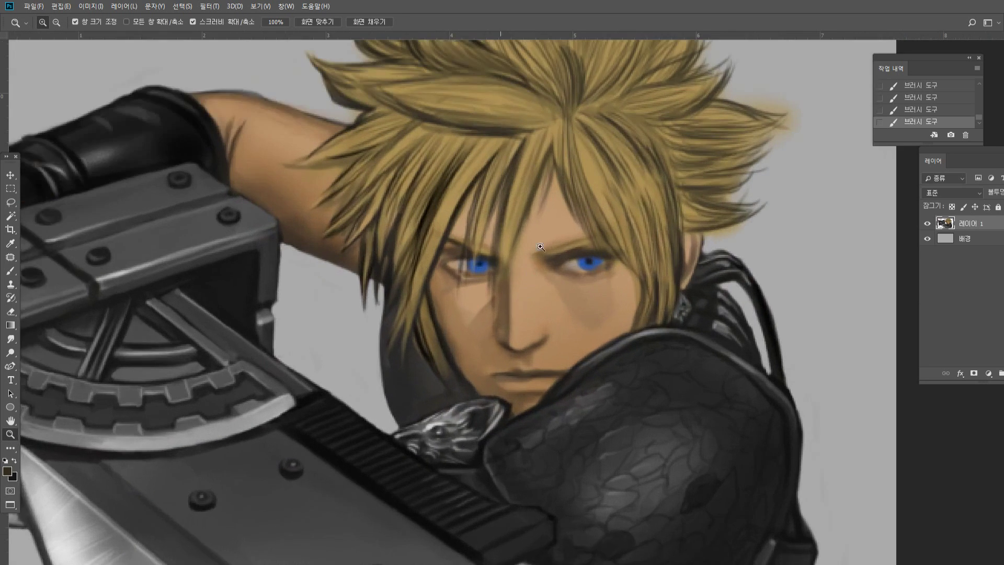
scroll(502, 331, down, 6)
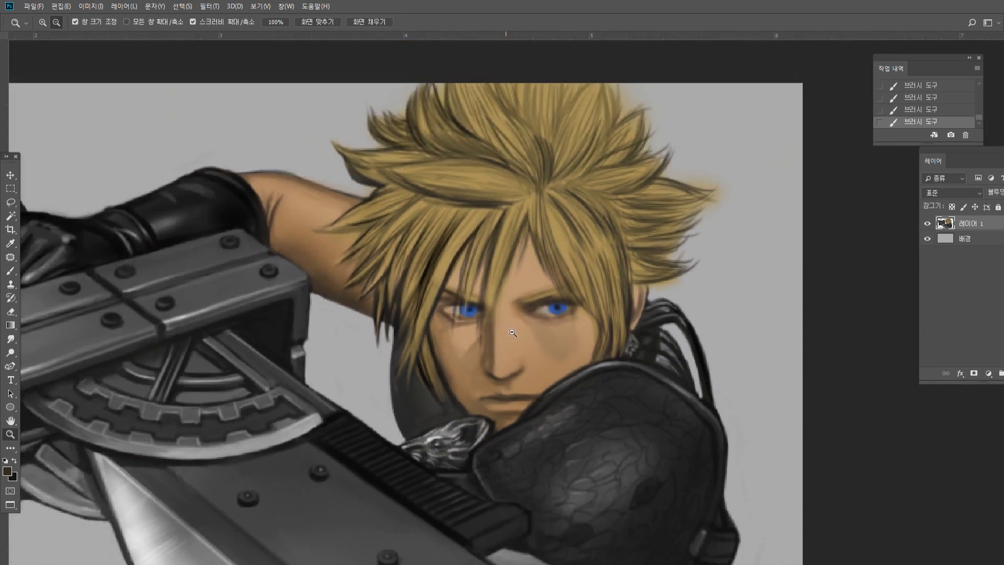
scroll(636, 217, up, 2)
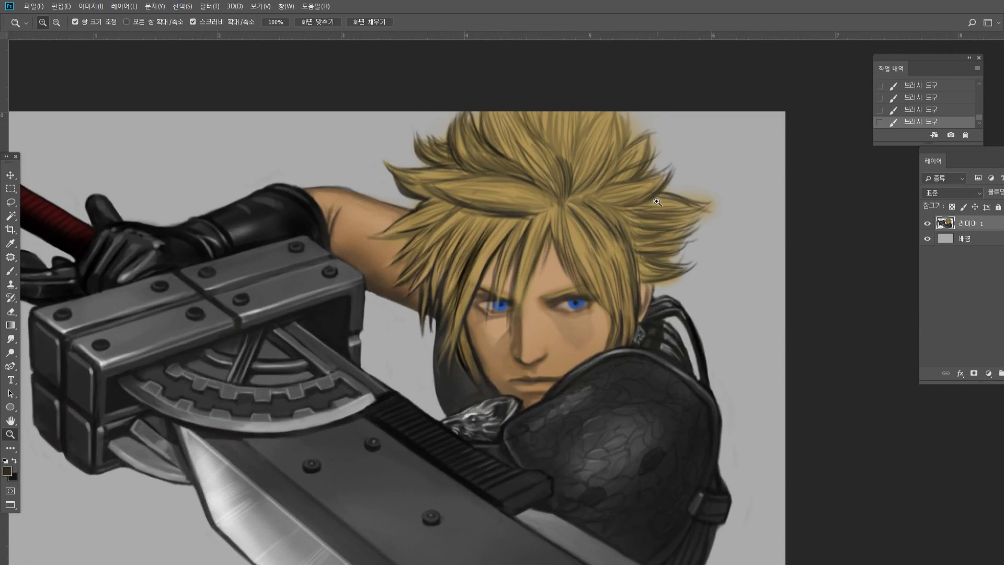
scroll(518, 329, up, 3)
scroll(505, 347, down, 2)
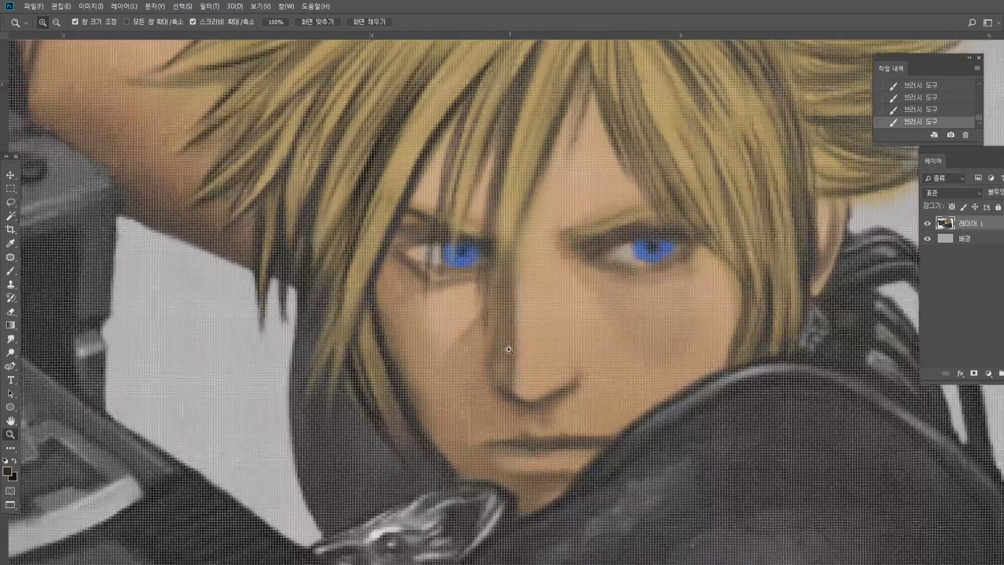
scroll(525, 335, up, 3)
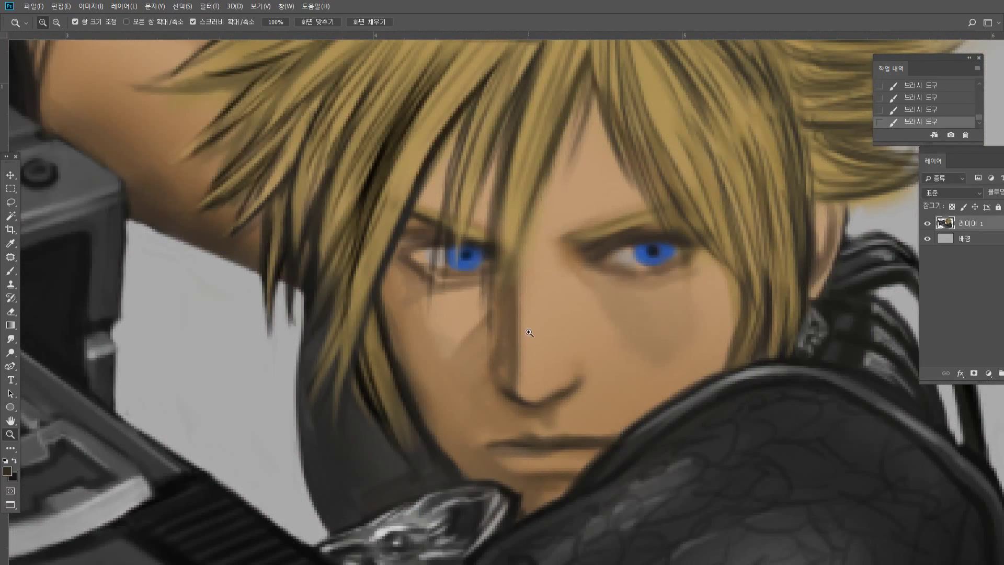
Soften the shadow edge along the bridge of the nose with the Smudge tool at 28% strength, adjusting the brush size.
click(11, 340)
drag(514, 270, 517, 285)
mouse_move(514, 266)
mouse_down()
mouse_move(534, 329)
mouse_move(518, 386)
mouse_move(536, 389)
mouse_up()
key(bracketright)
key(bracketright)
key(bracketright)
key(bracketright)
key(bracketright)
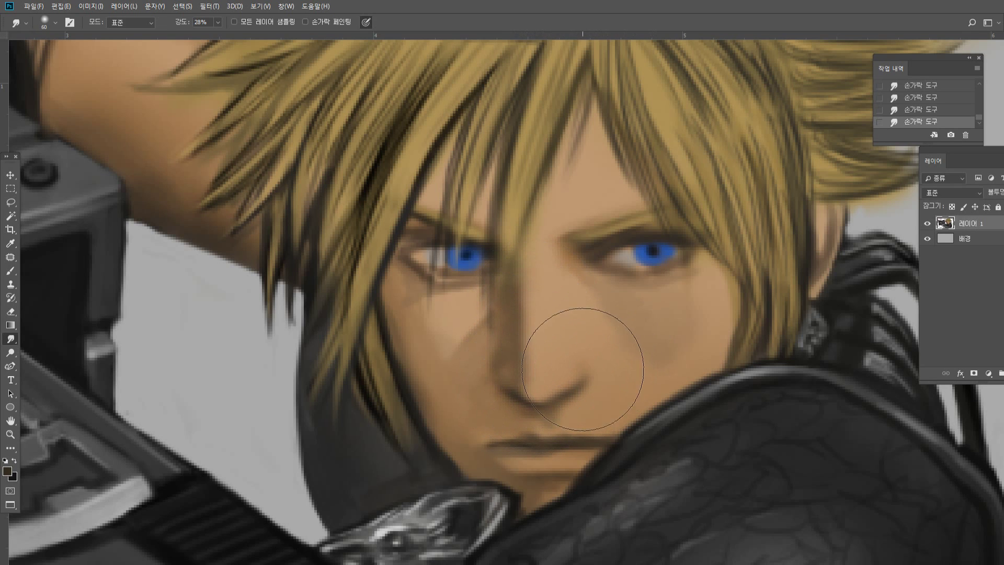
key(bracketleft)
key(bracketleft)
key(bracketleft)
key(bracketleft)
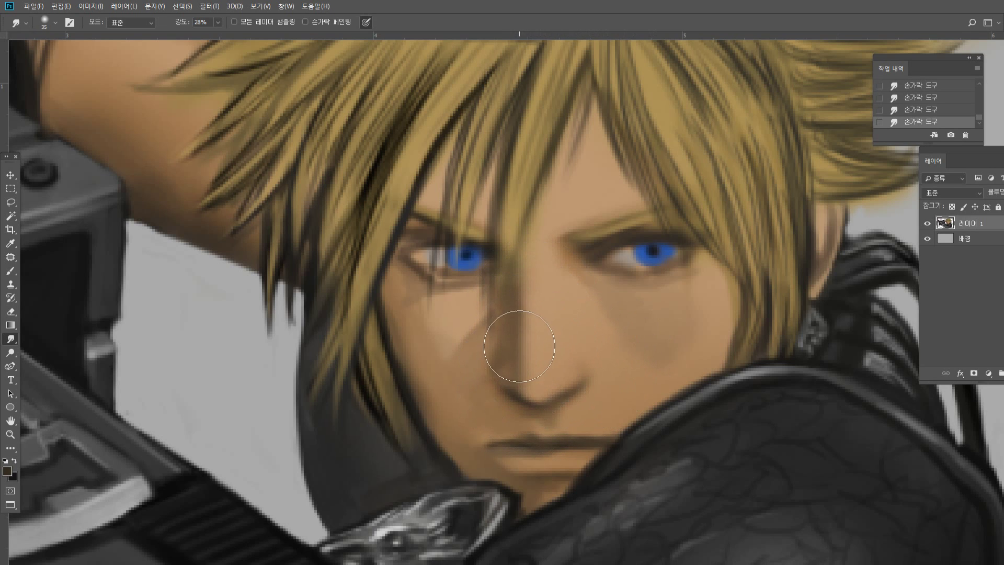
key(bracketleft)
key(bracketleft)
key(bracketleft)
Darken the upper lid lines and corners of both eyes with a fine brush, and define the shaded edge of the nostril.
click(10, 270)
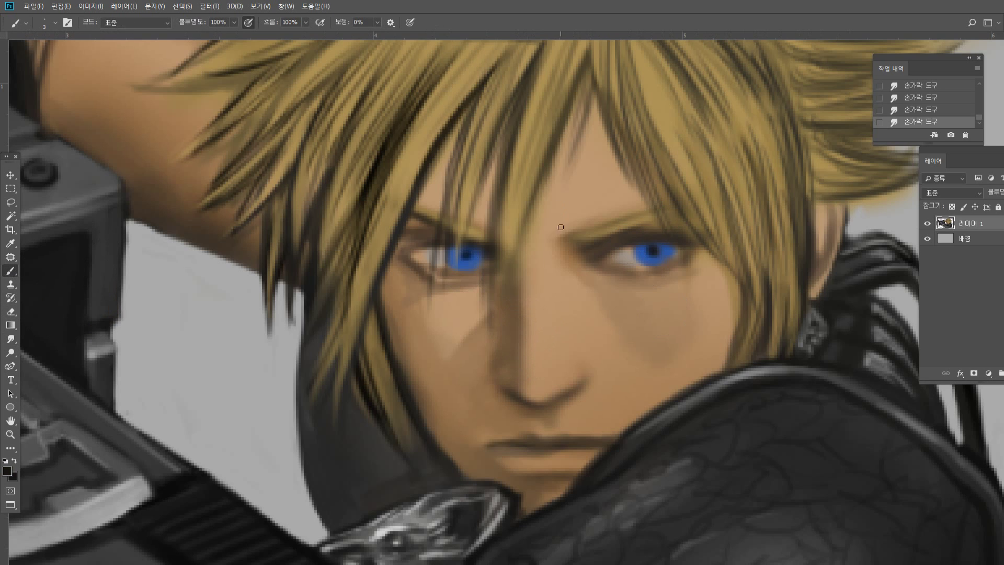
drag(601, 252, 589, 259)
drag(606, 250, 597, 255)
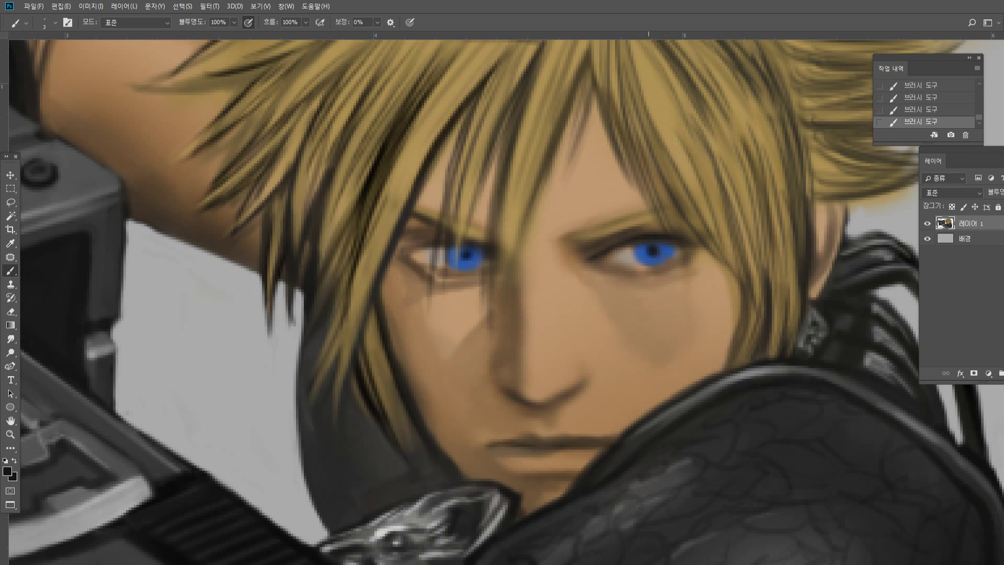
drag(691, 241, 708, 244)
drag(387, 250, 433, 244)
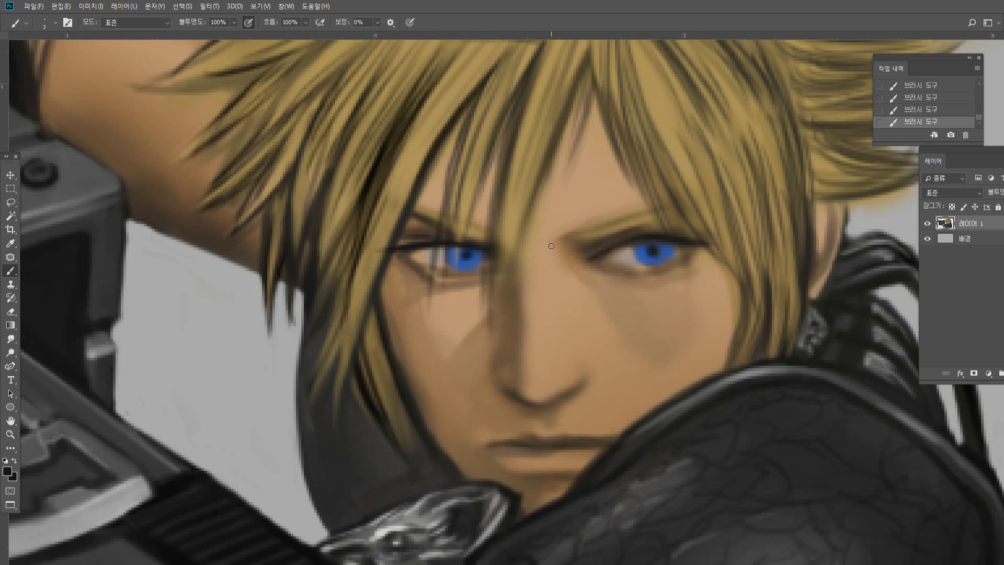
mouse_move(641, 230)
mouse_down()
mouse_move(695, 232)
mouse_move(657, 219)
mouse_up()
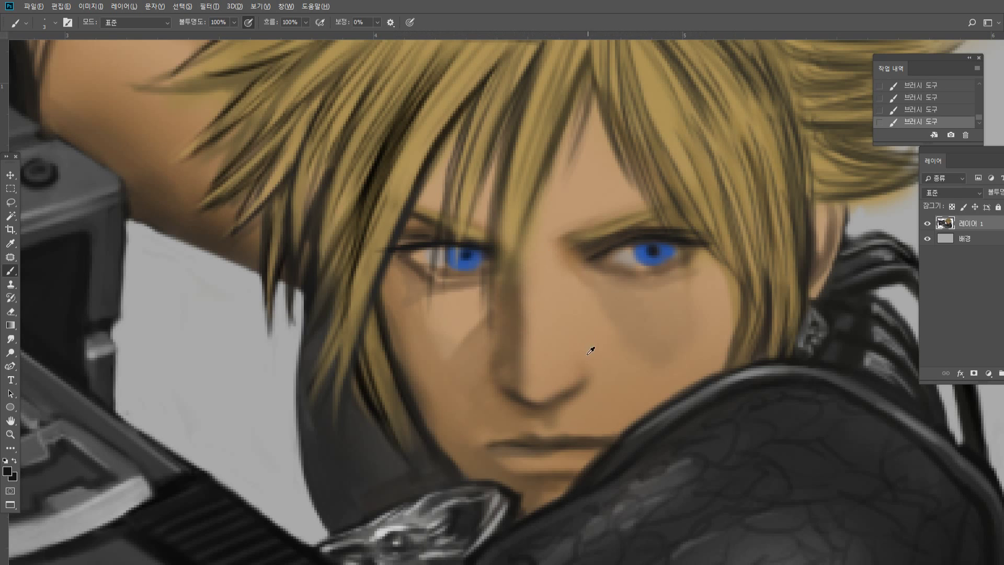
alt+click(518, 394)
drag(495, 375, 513, 395)
Dab light gray highlights on both irises and darken the lower lid lines with a sampled dark tone.
alt+click(232, 357)
drag(450, 255, 459, 255)
drag(639, 252, 636, 254)
alt+click(692, 238)
mouse_move(688, 259)
mouse_down()
mouse_move(665, 269)
mouse_move(686, 263)
mouse_up()
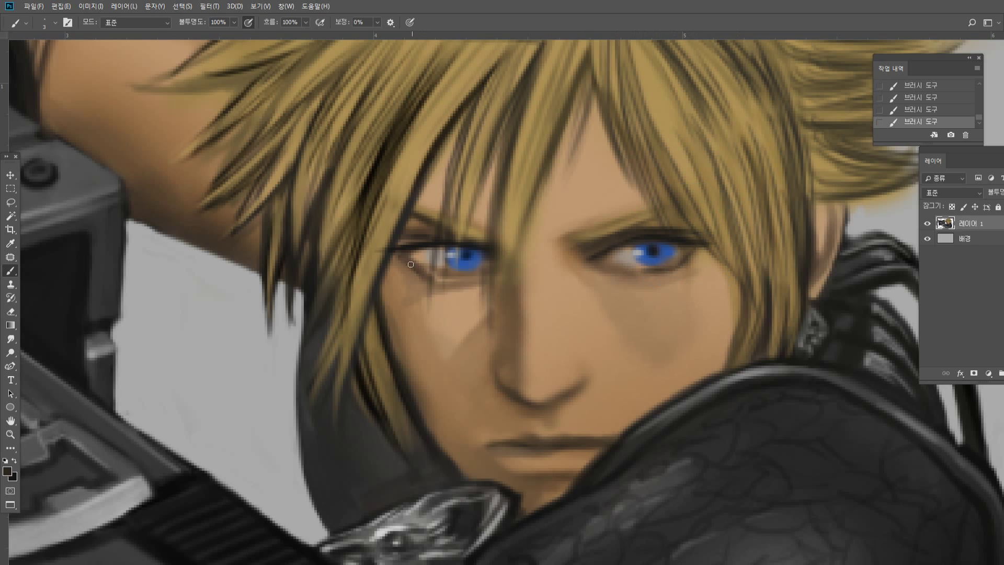
drag(411, 264, 441, 283)
Add a dark strand and a blond strand to the hair lock hanging beside the shaded cheek.
drag(373, 313, 399, 431)
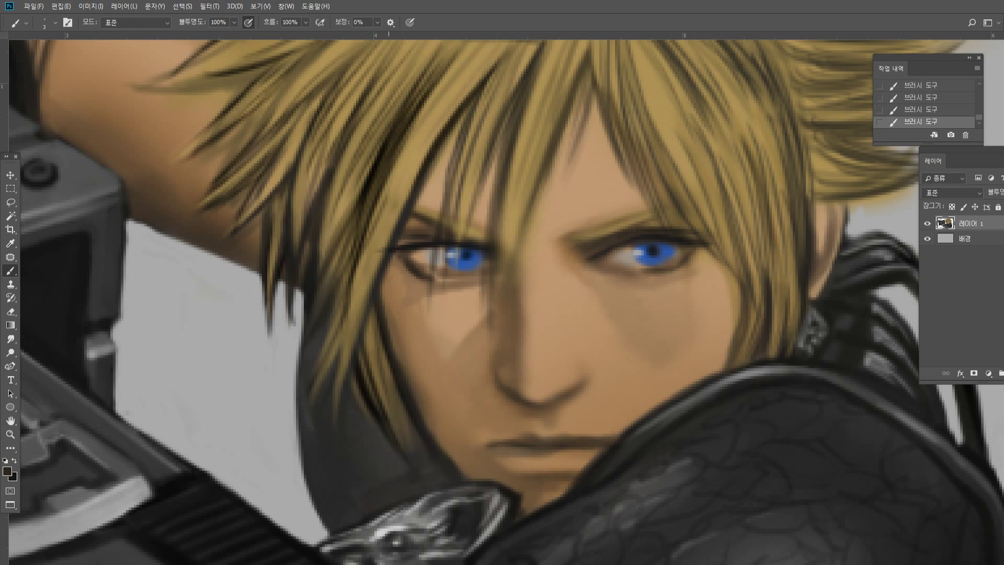
alt+click(434, 130)
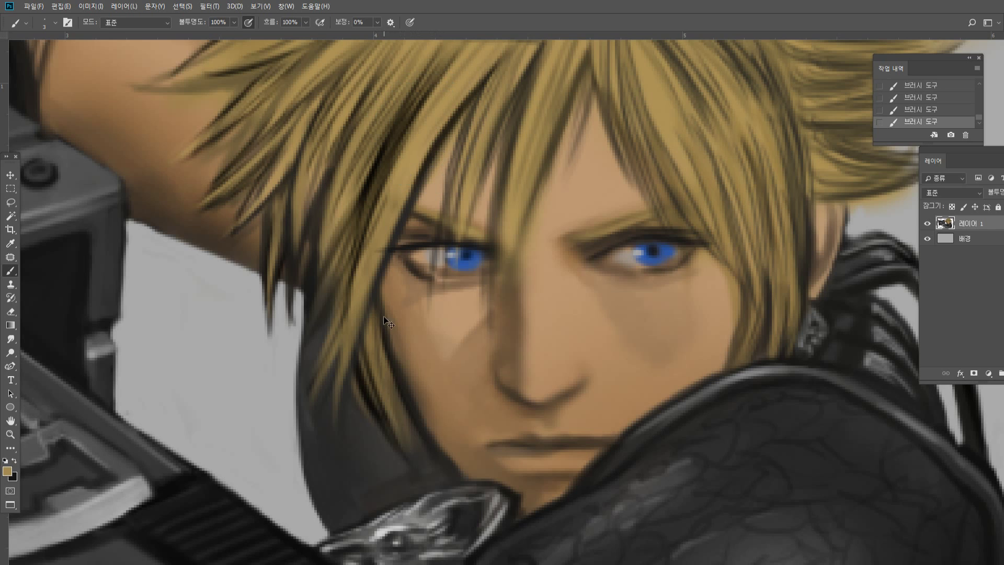
mouse_move(369, 351)
mouse_down()
mouse_move(400, 454)
mouse_move(382, 431)
mouse_up()
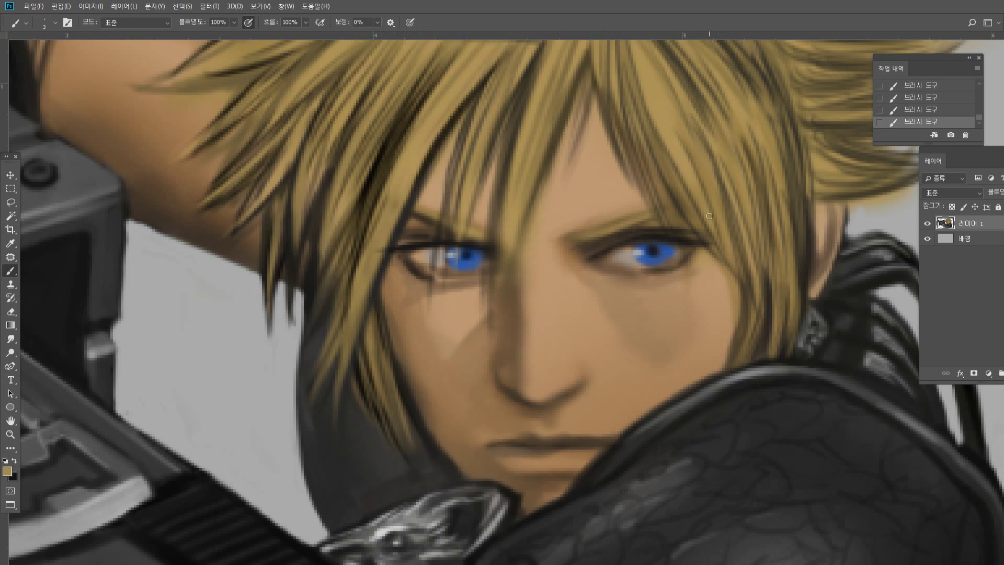
Lighten the upper lip edge with skin tone and darken the line between the lips with near-black sampled from the pupil.
alt+click(535, 420)
mouse_move(553, 429)
mouse_down()
mouse_move(528, 432)
mouse_move(609, 436)
mouse_up()
alt+click(526, 435)
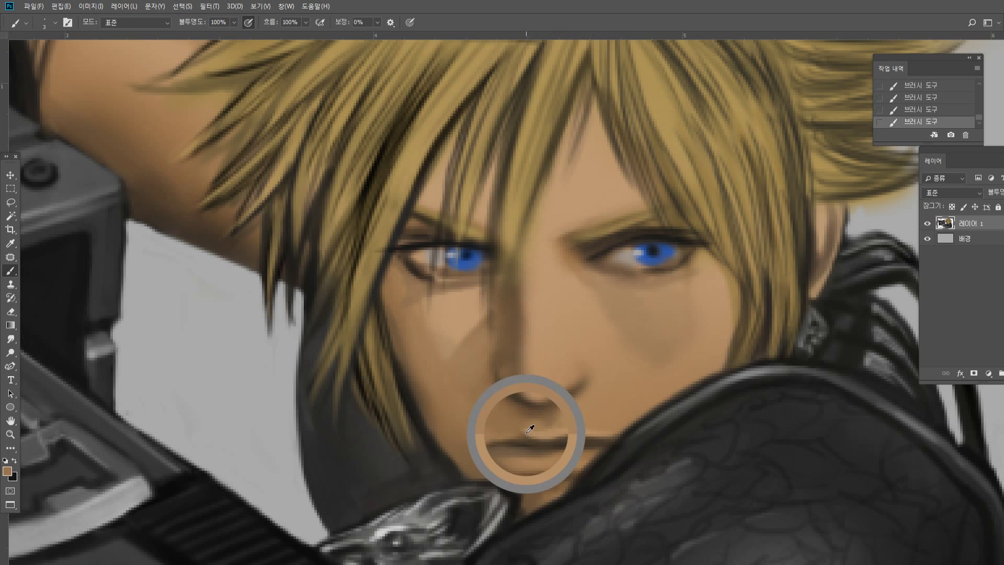
alt+click(527, 442)
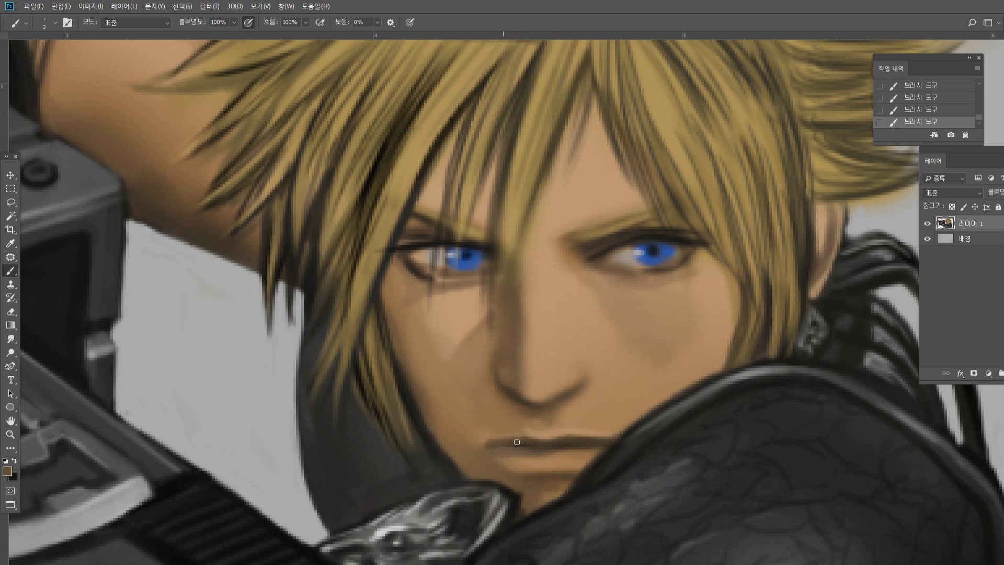
alt+click(654, 250)
drag(488, 447, 521, 446)
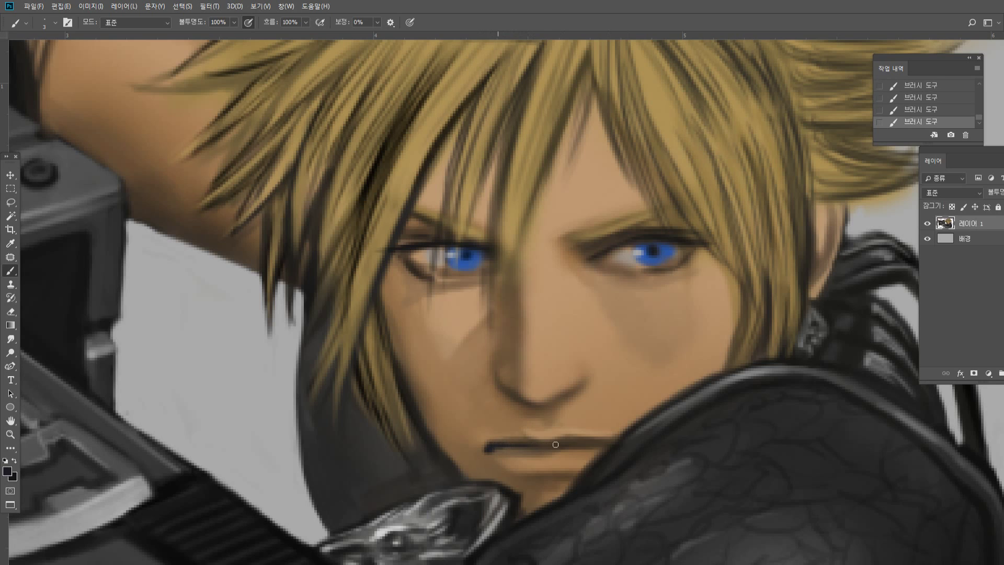
Clean up the corner of the mouth and lighten the skin beside the lower lip with dabs of sampled skin tone.
alt+click(515, 473)
alt+click(620, 383)
key(bracketleft)
key(bracketright)
click(488, 454)
click(500, 465)
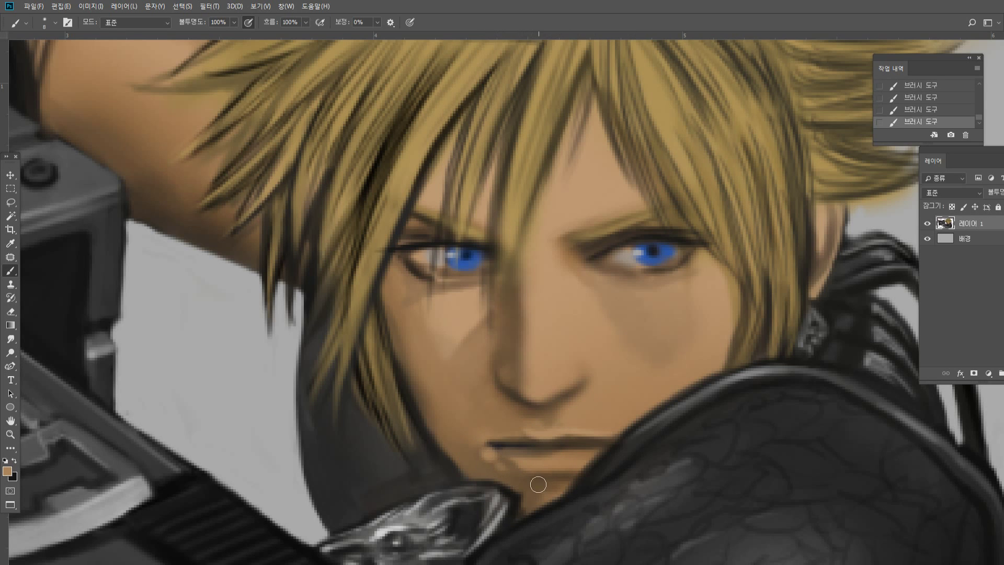
alt+click(503, 459)
alt+click(509, 460)
alt+click(538, 479)
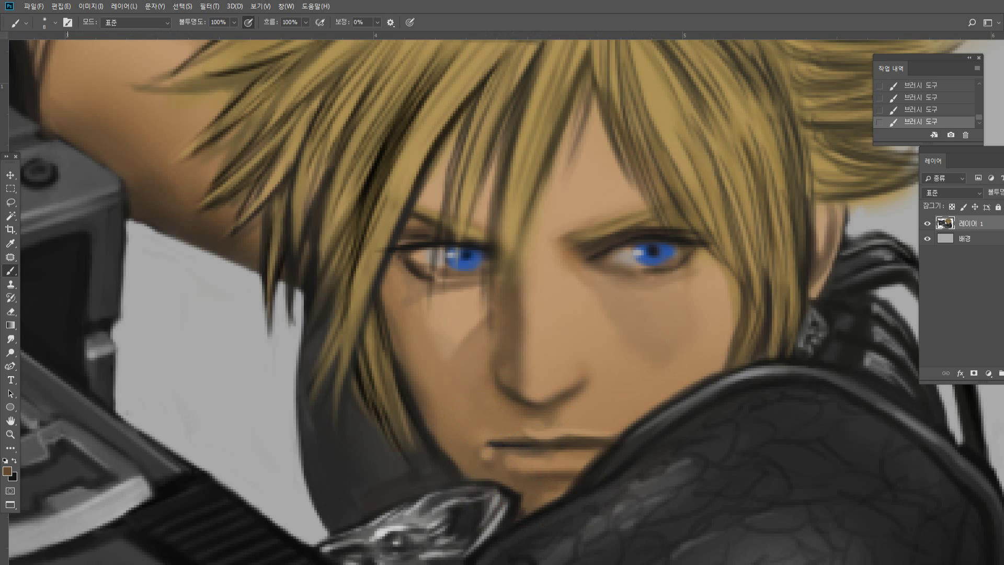
Clean up the edge of the sword's metal block beside the gray background with sampled light and dark gray tones.
double_click(10, 435)
click(501, 349)
click(537, 310)
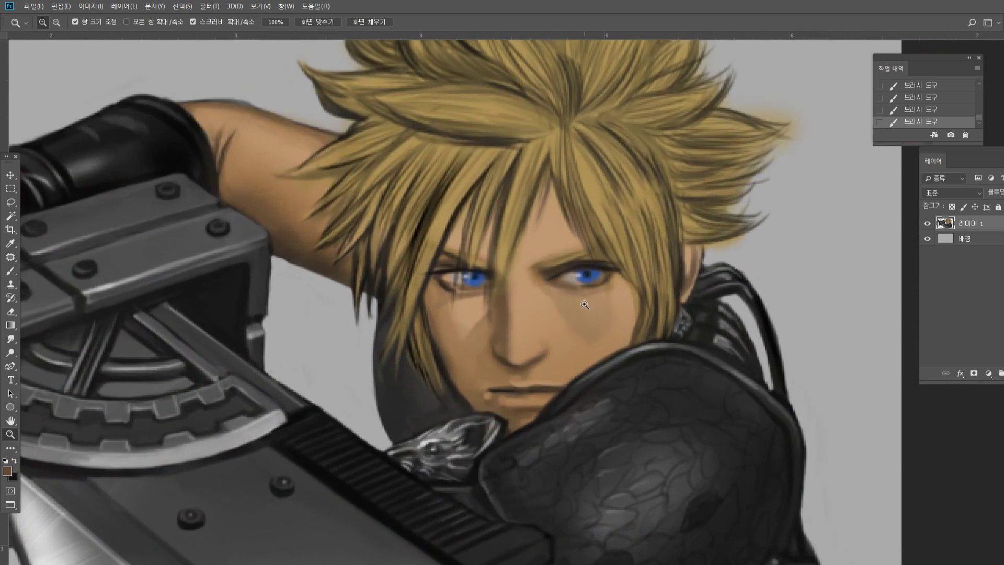
click(585, 304)
click(616, 312)
alt+click(600, 315)
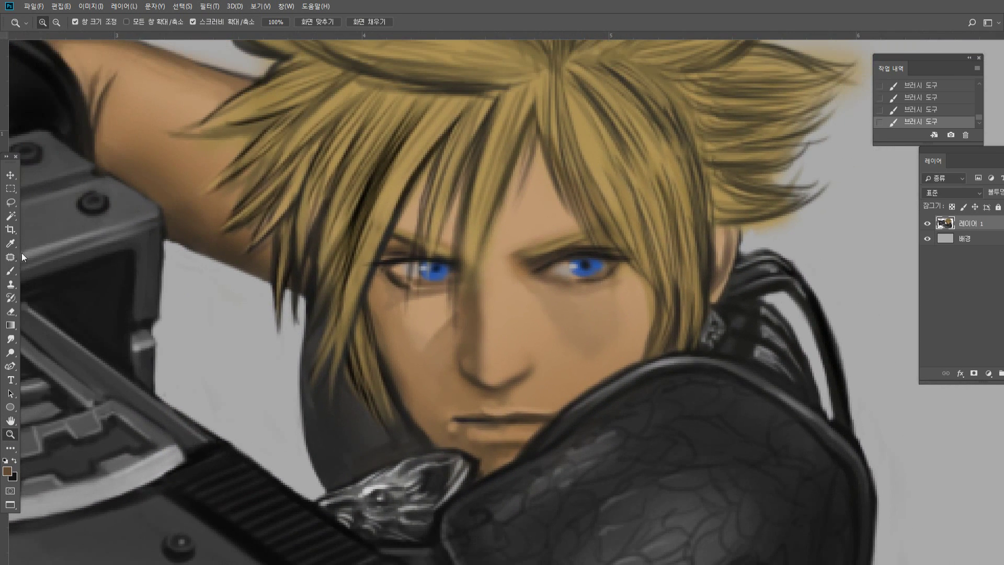
click(10, 270)
alt+click(138, 347)
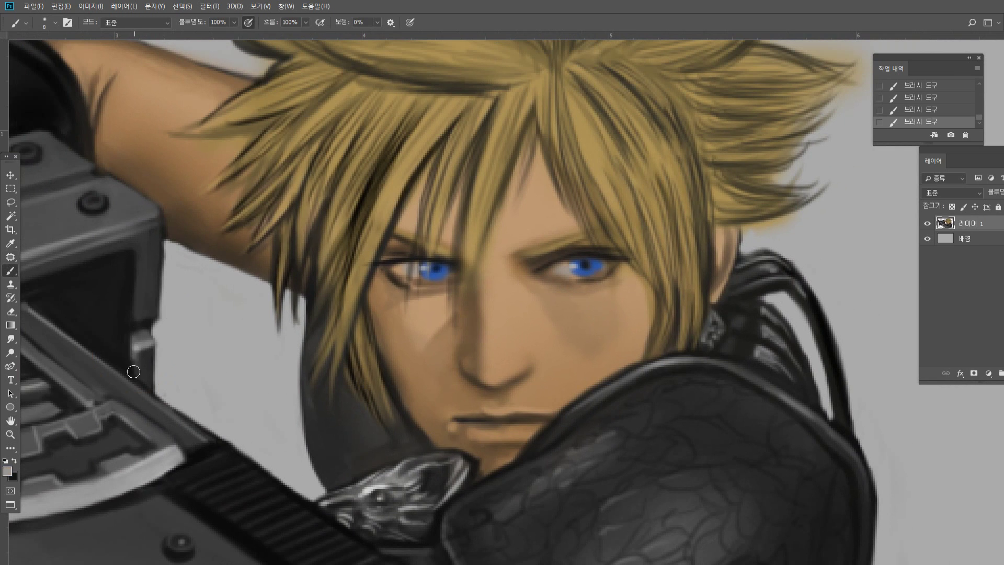
drag(133, 371, 137, 358)
alt+click(148, 358)
alt+click(135, 352)
alt+click(151, 239)
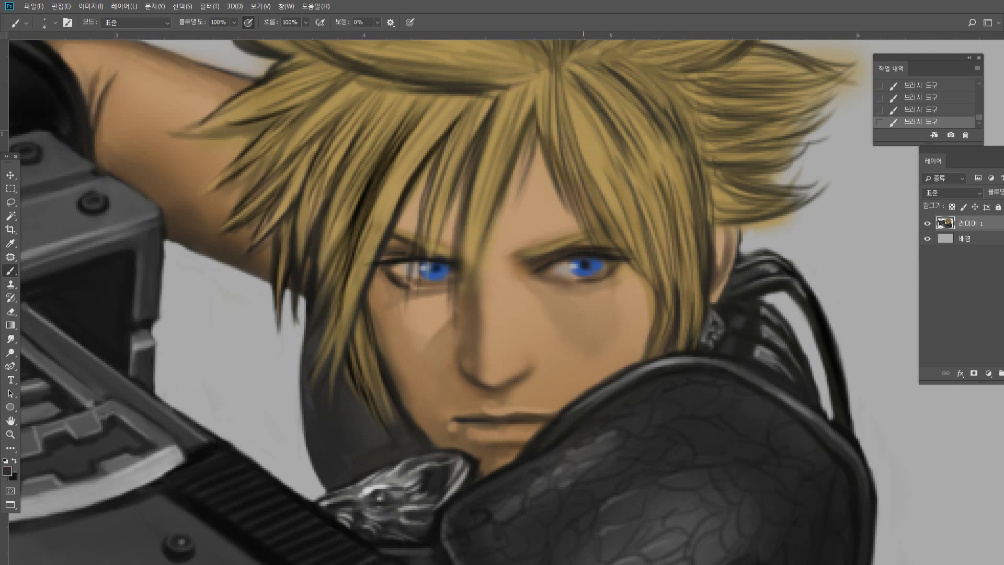
Darken both irises with near-black sampled from the pupil, and refine the hair lock between the eyes with dark and blond strands.
alt+click(588, 260)
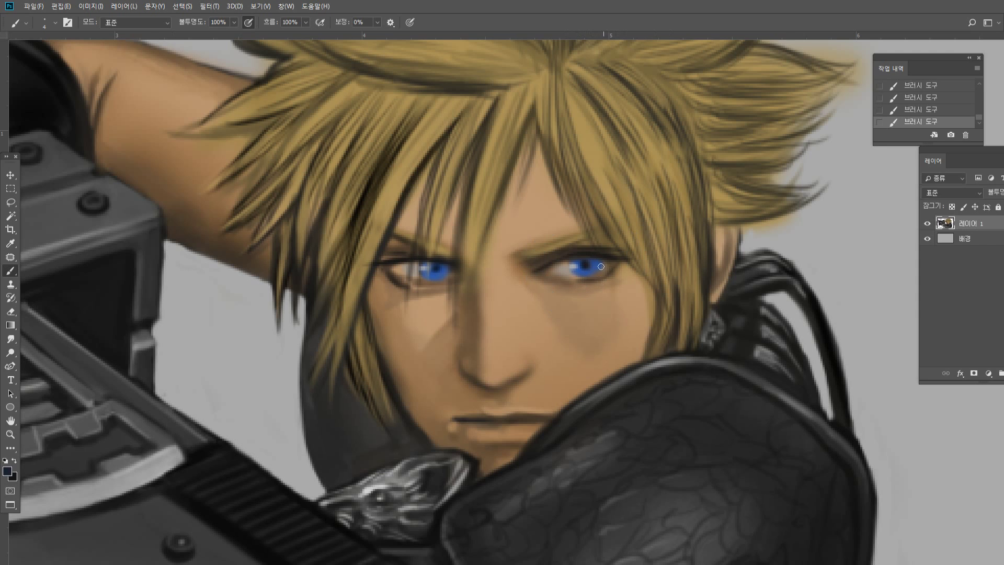
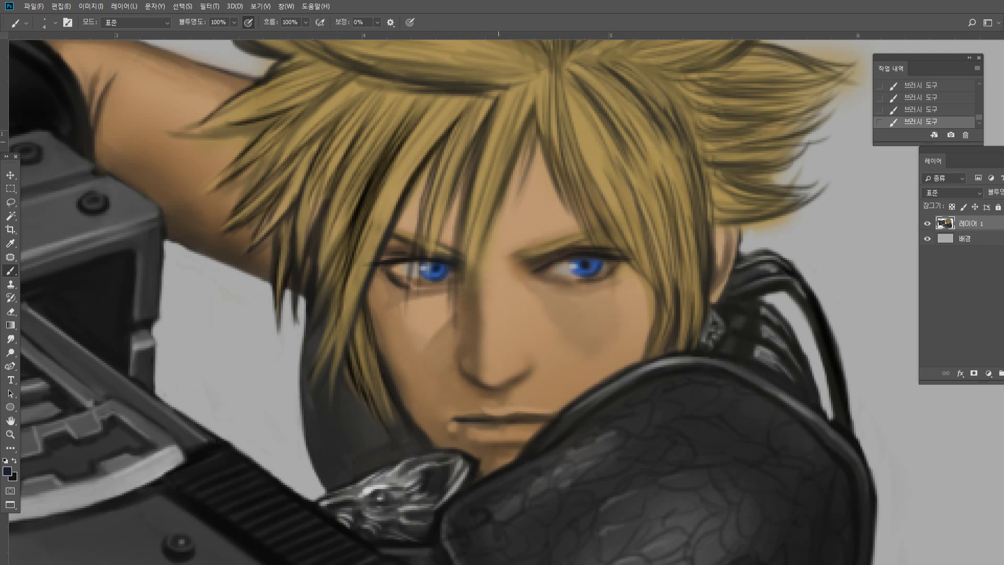
drag(471, 262, 508, 155)
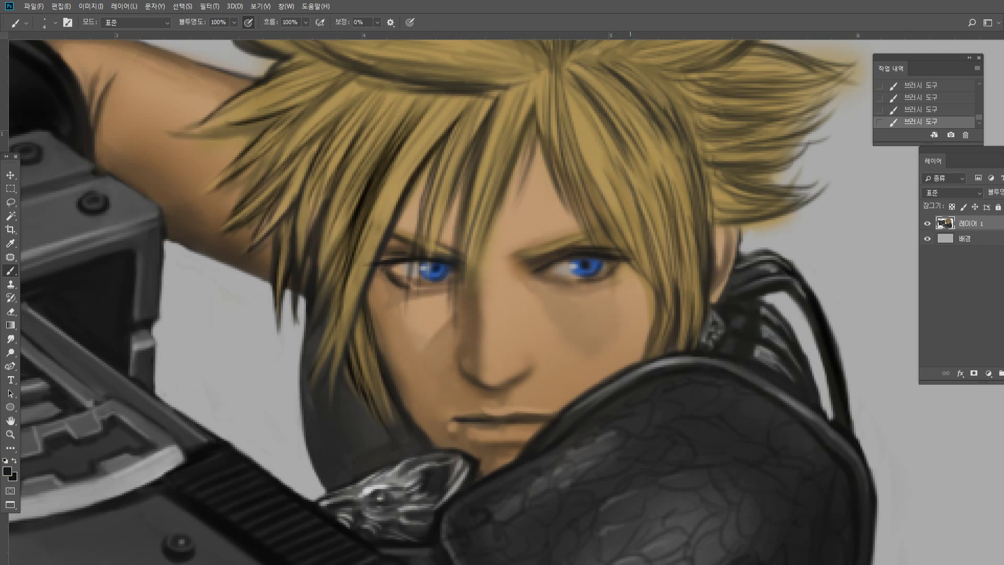
drag(493, 158, 467, 277)
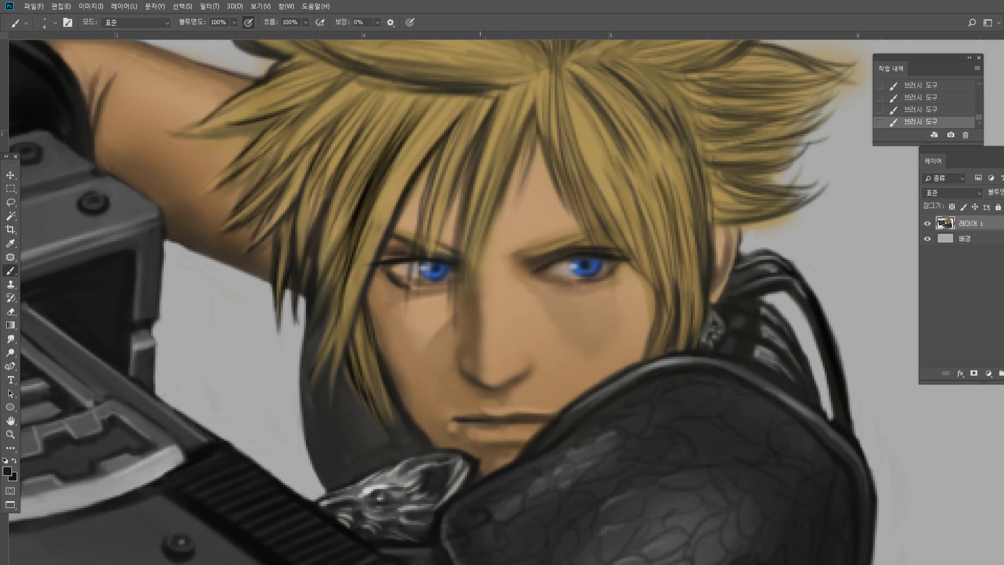
alt+click(597, 148)
drag(492, 160, 463, 302)
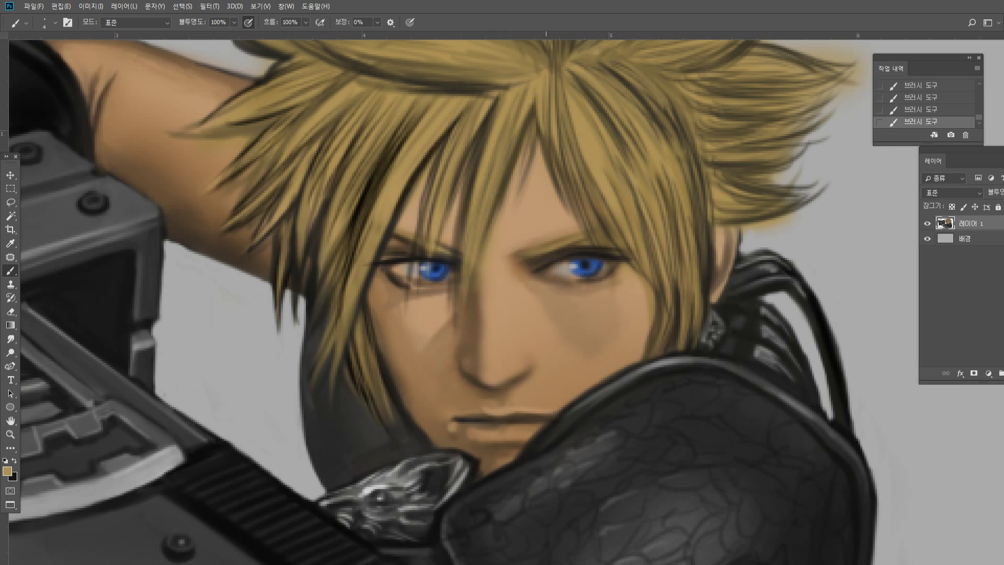
Deepen the inner eye corner with sampled brown and darken the lower lid lines of both eyes with a sampled dark tone.
alt+click(482, 416)
alt+click(482, 382)
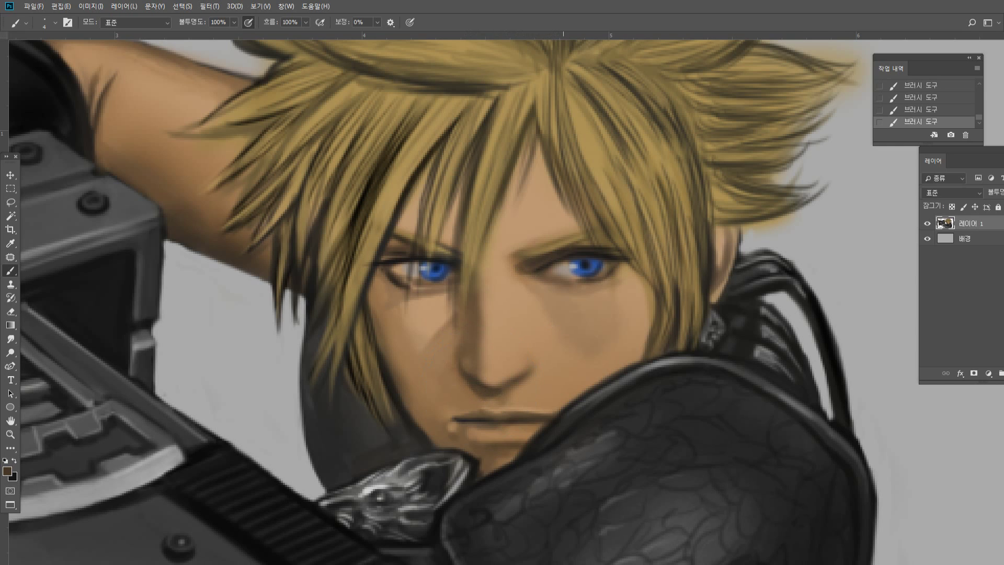
alt+click(527, 272)
alt+click(587, 262)
mouse_move(621, 270)
mouse_down()
mouse_move(573, 285)
mouse_move(607, 284)
mouse_up()
mouse_move(386, 273)
mouse_down()
mouse_move(391, 287)
mouse_move(421, 287)
mouse_up()
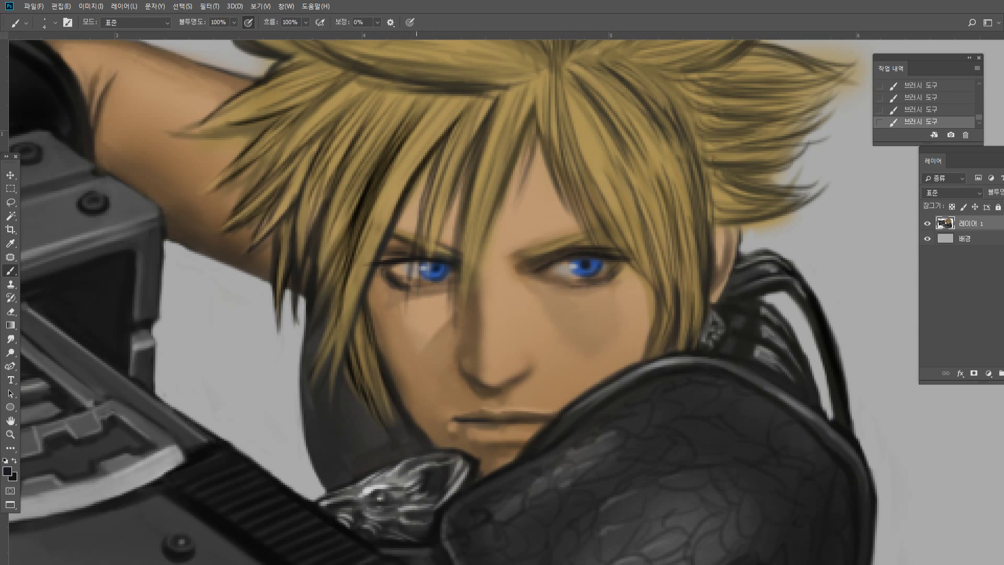
Rework the outer corner and lower lid of the eye on the shaded side with sampled skin and shadow tones.
alt+click(395, 266)
alt+click(387, 267)
alt+click(389, 279)
drag(389, 280, 404, 287)
alt+click(411, 287)
alt+click(400, 279)
Paint a brown shadow on the lit cheek along the hair edge and blend it with sampled skin tone.
drag(646, 291, 637, 358)
drag(649, 312, 636, 358)
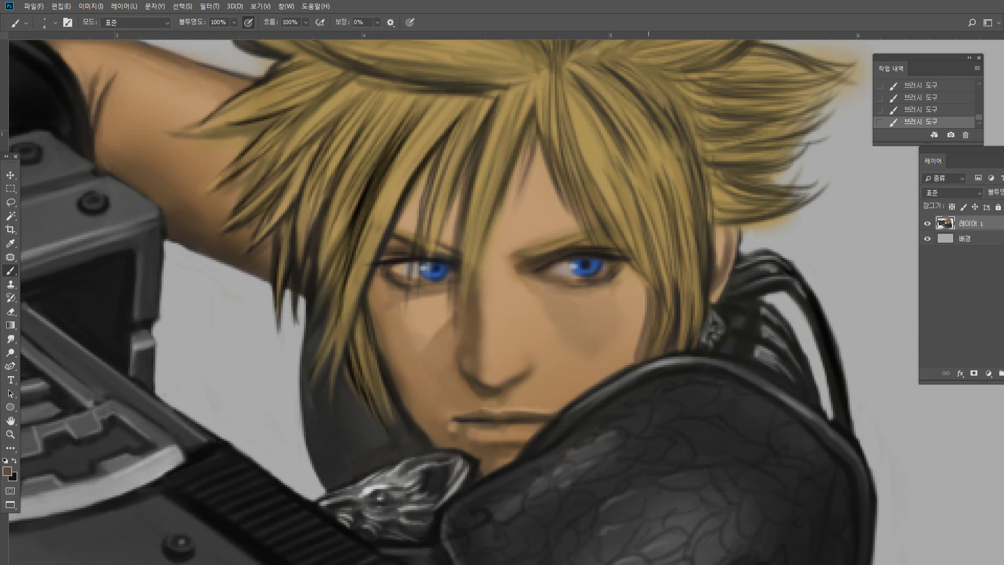
alt+click(643, 294)
mouse_move(647, 295)
mouse_down()
mouse_move(633, 357)
mouse_move(647, 343)
mouse_up()
alt+click(648, 345)
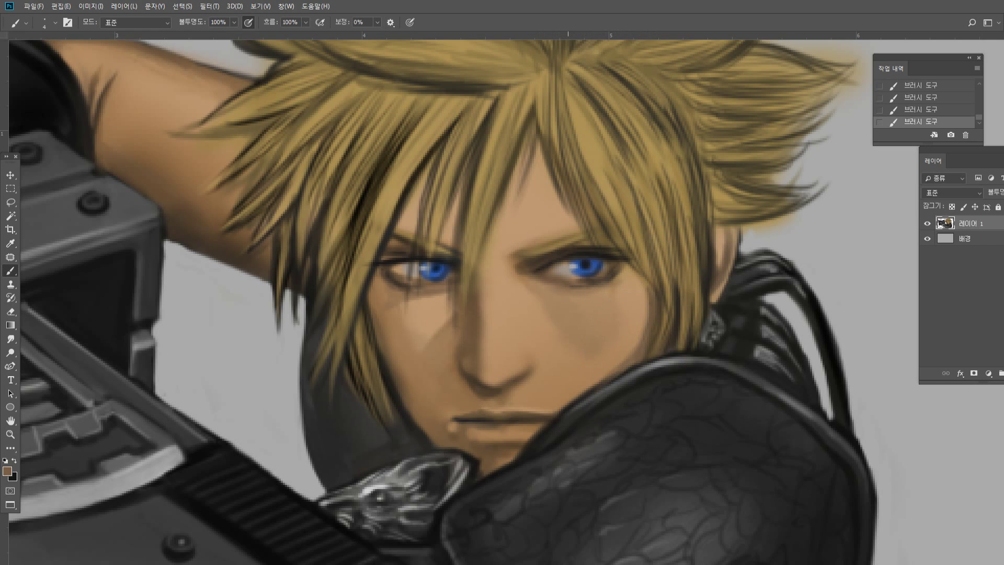
Touch up the lit cheek, forehead and nose with sampled skin tones.
alt+click(606, 296)
alt+click(561, 205)
alt+click(537, 205)
alt+click(514, 363)
Darken the hair roots and skin between the bangs above the shaded eye using the Burn tool at size 20.
right_click(11, 352)
click(48, 362)
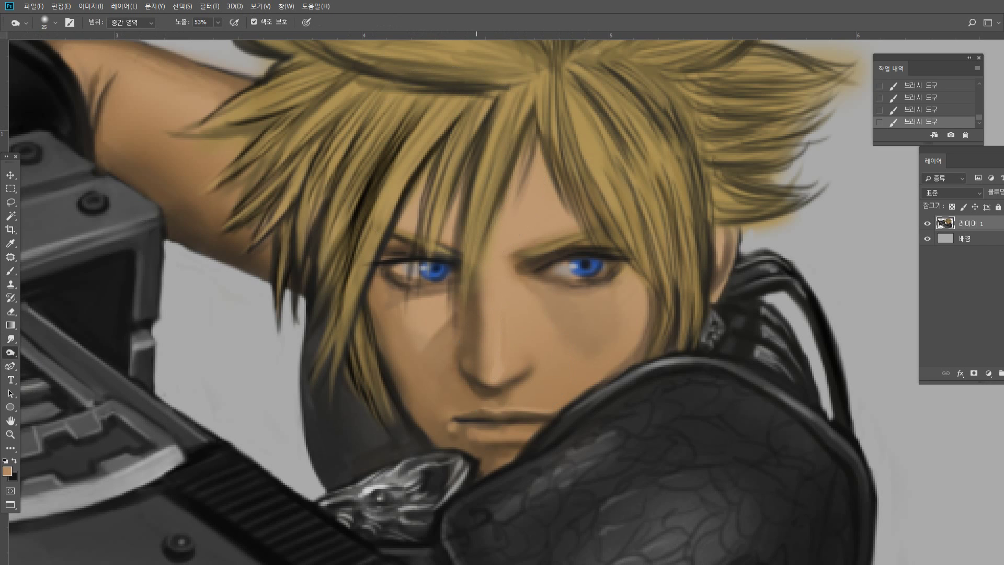
key(bracketleft)
drag(473, 160, 443, 233)
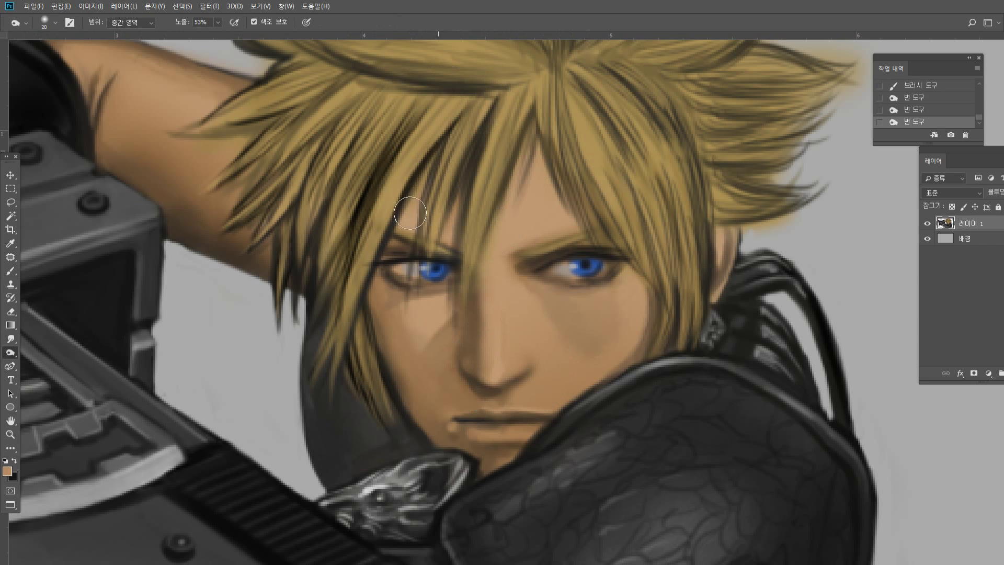
drag(429, 166, 408, 213)
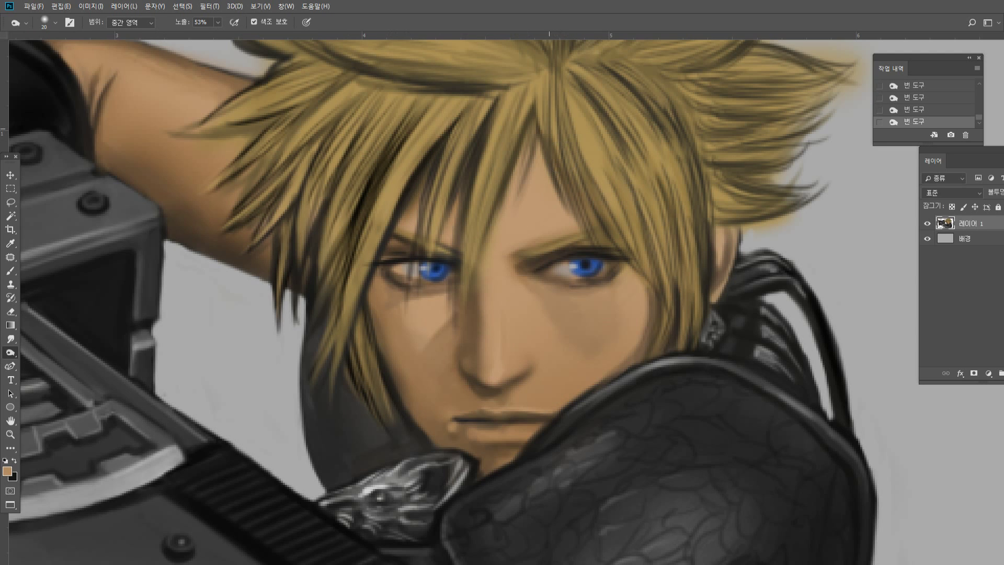
Burn a deep shadow onto the central forehead beneath the hair parting, using brush sizes 25 and 35.
key(bracketright)
drag(538, 112, 525, 181)
drag(527, 142, 497, 244)
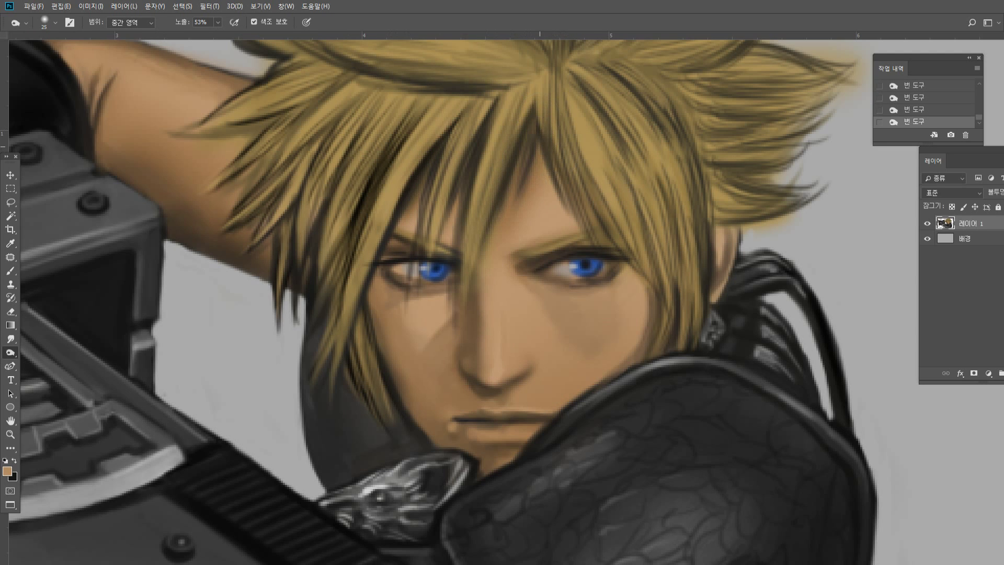
drag(541, 163, 548, 199)
mouse_move(546, 172)
mouse_down()
mouse_move(560, 221)
mouse_move(515, 238)
mouse_up()
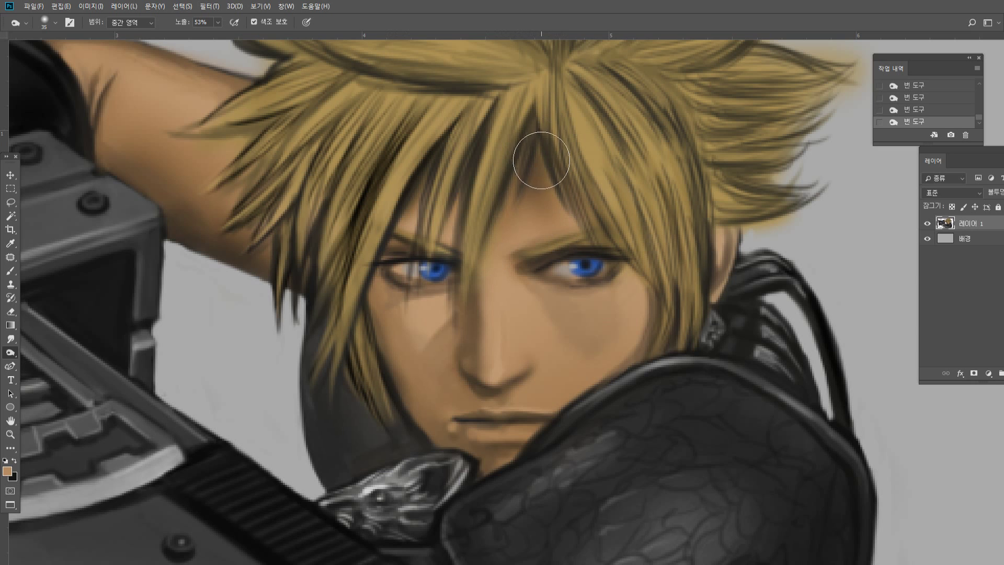
drag(542, 162, 491, 251)
drag(533, 196, 530, 207)
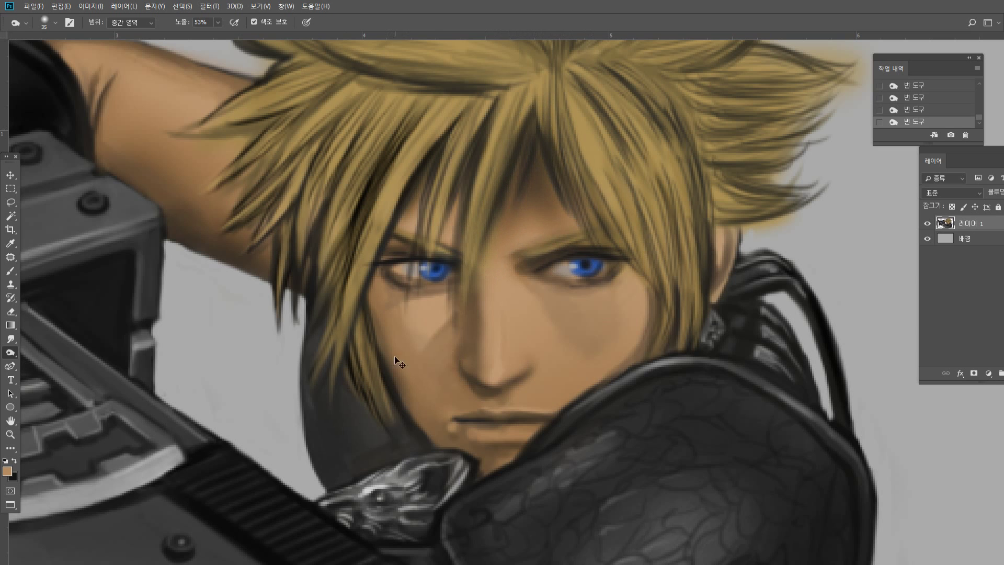
Paint blond strands with the Brush along both sides of the central hair parting over the forehead, using sampled hair color.
key(z)
key(ctrl+1)
click(495, 313)
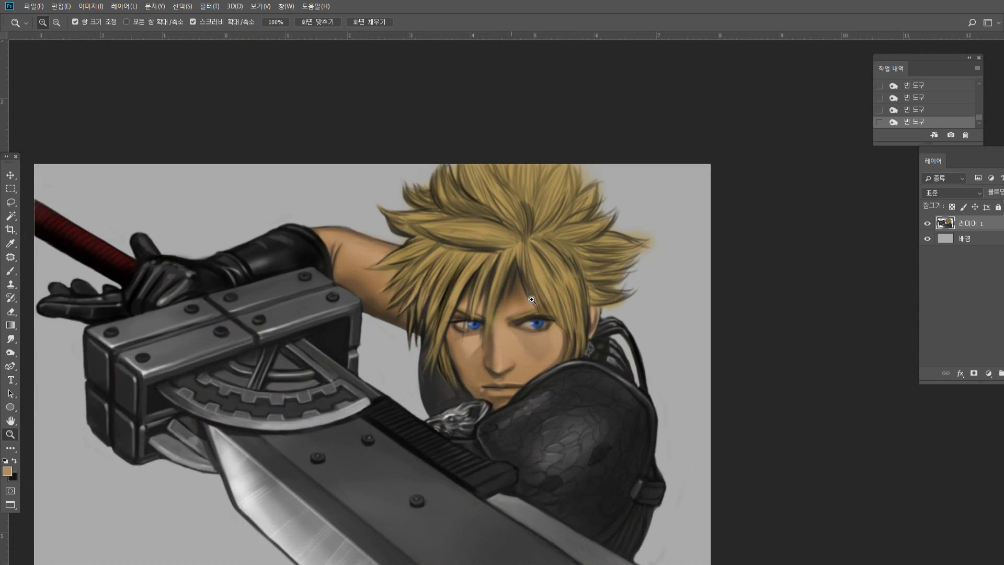
click(531, 243)
click(541, 272)
click(541, 272)
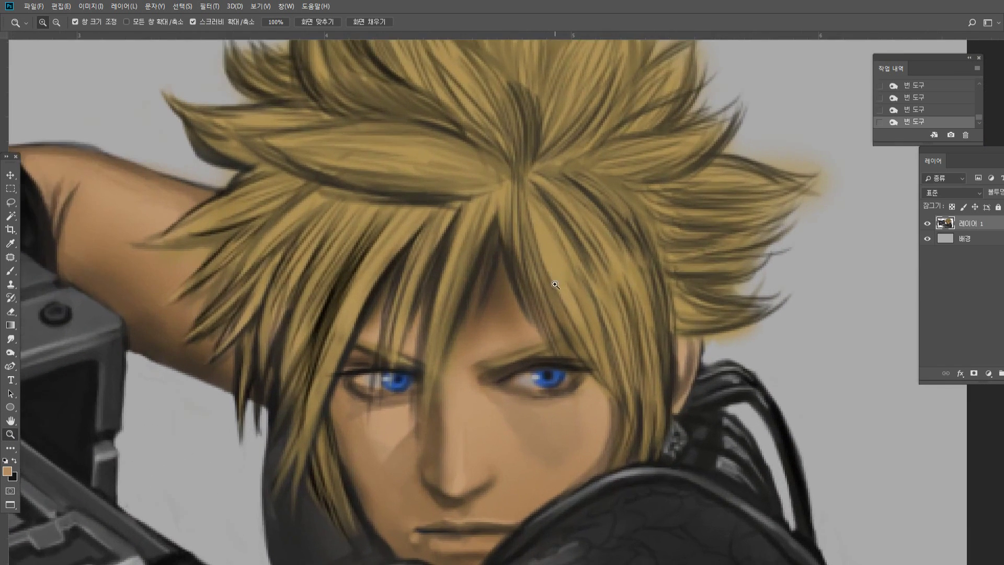
click(521, 251)
key(b)
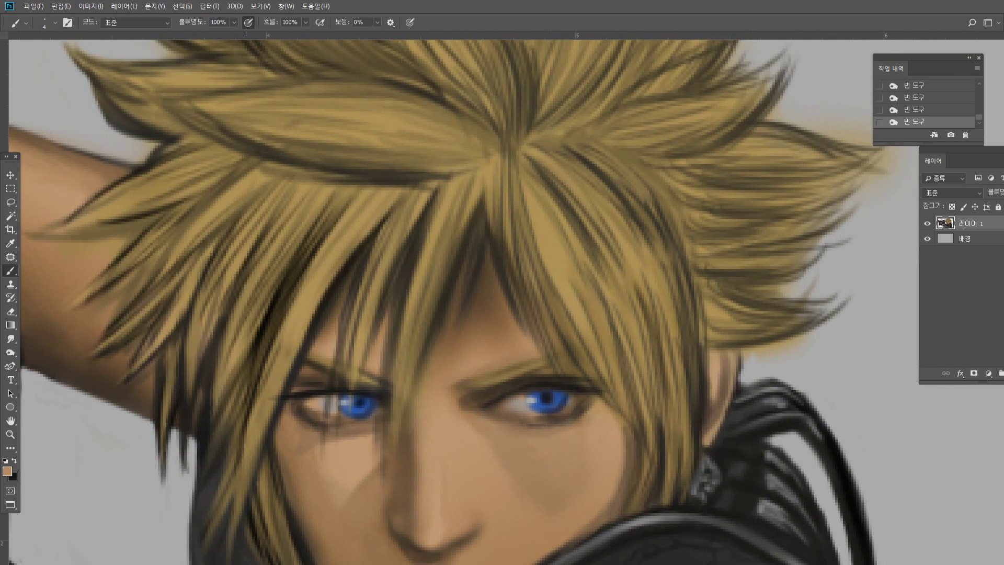
alt+click(553, 214)
mouse_move(496, 225)
mouse_down()
mouse_move(502, 276)
mouse_move(522, 313)
mouse_up()
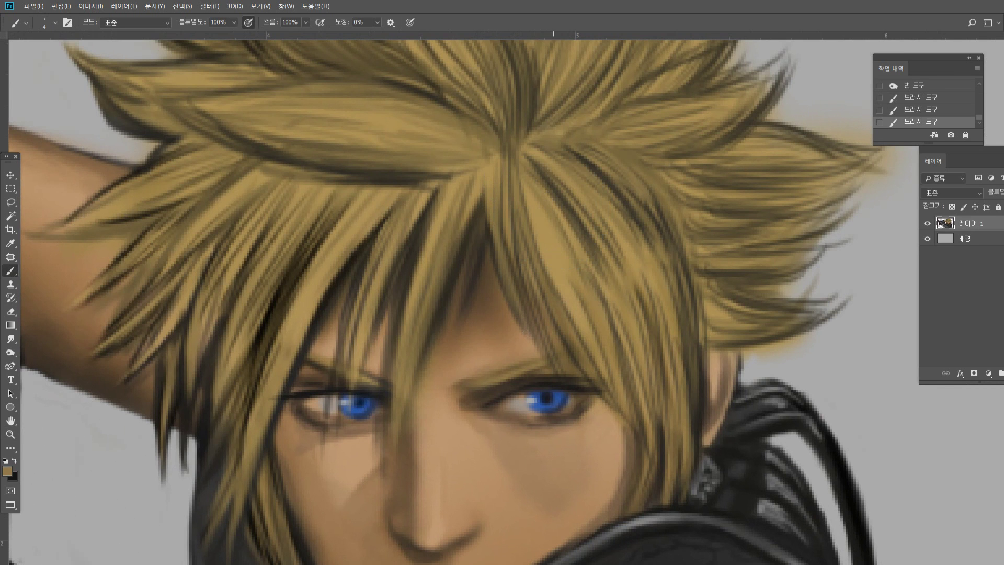
drag(497, 195, 520, 314)
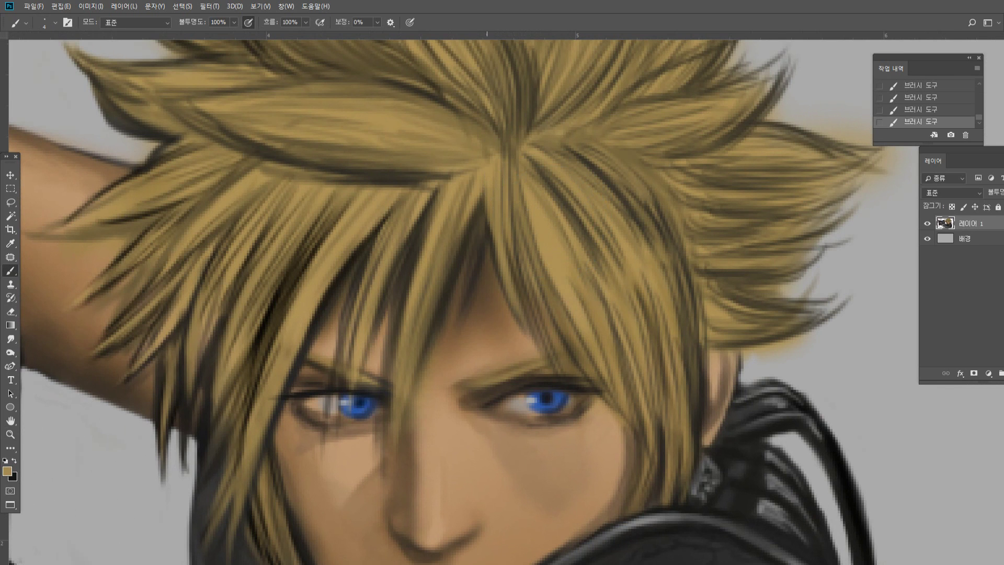
mouse_move(487, 207)
mouse_down()
mouse_move(441, 331)
mouse_move(461, 282)
mouse_up()
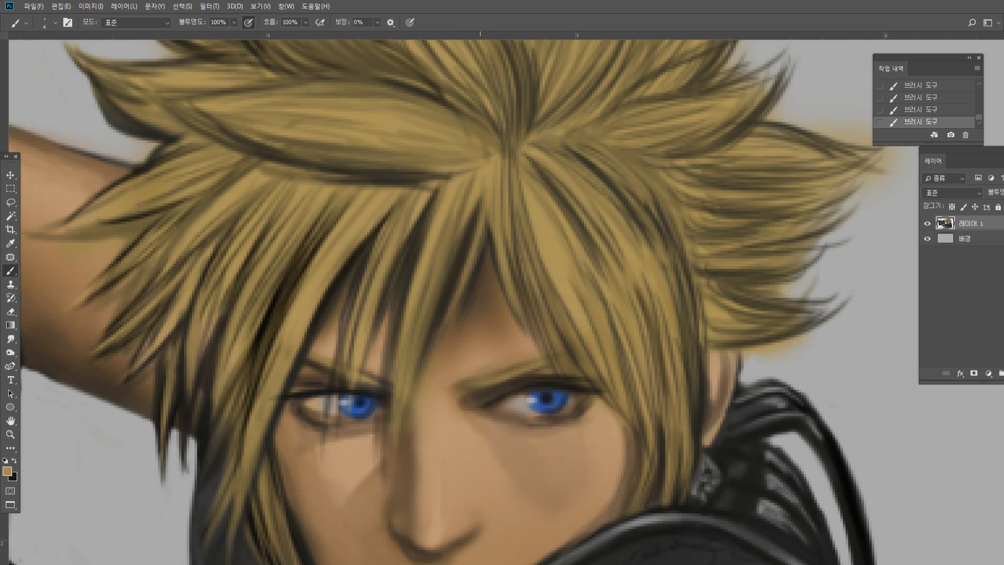
Paint a light triangular patch of sampled skin tone on the forehead above the brow, leaving a sharp-edged hair shadow.
alt+click(432, 368)
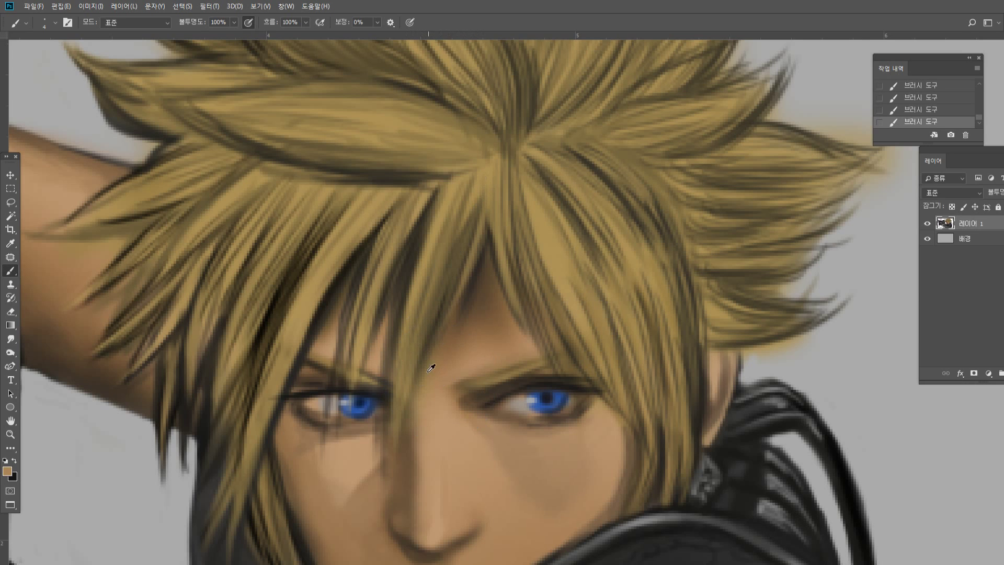
alt+click(460, 423)
drag(468, 329, 453, 363)
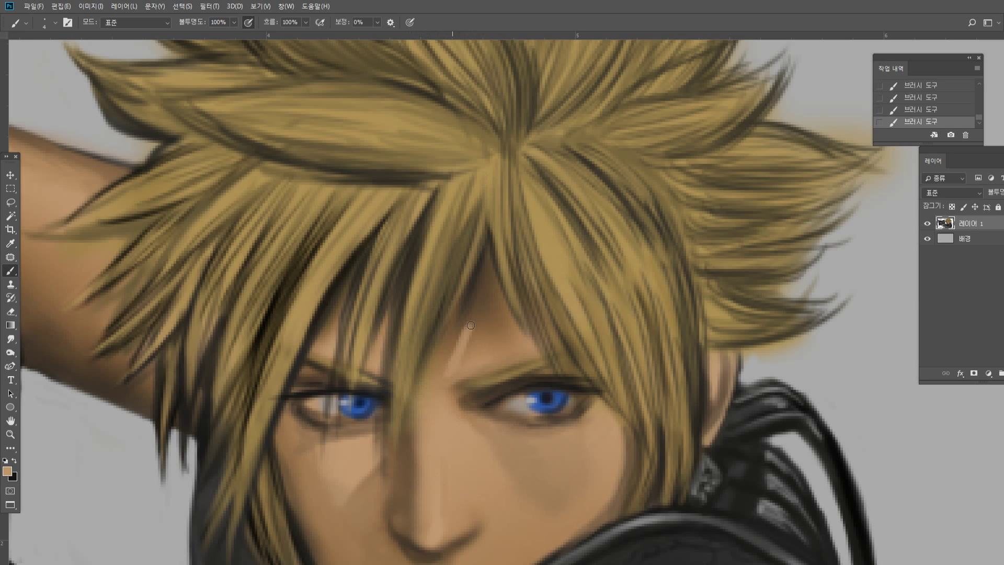
drag(471, 325, 486, 351)
drag(477, 341, 464, 367)
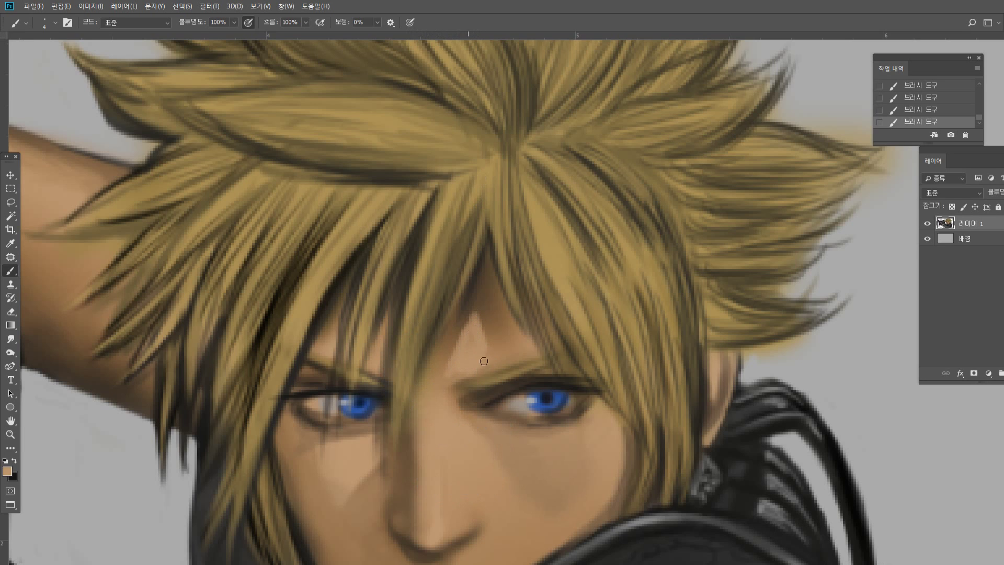
mouse_move(484, 325)
mouse_down()
mouse_move(504, 360)
mouse_move(446, 376)
mouse_move(482, 360)
mouse_move(444, 384)
mouse_up()
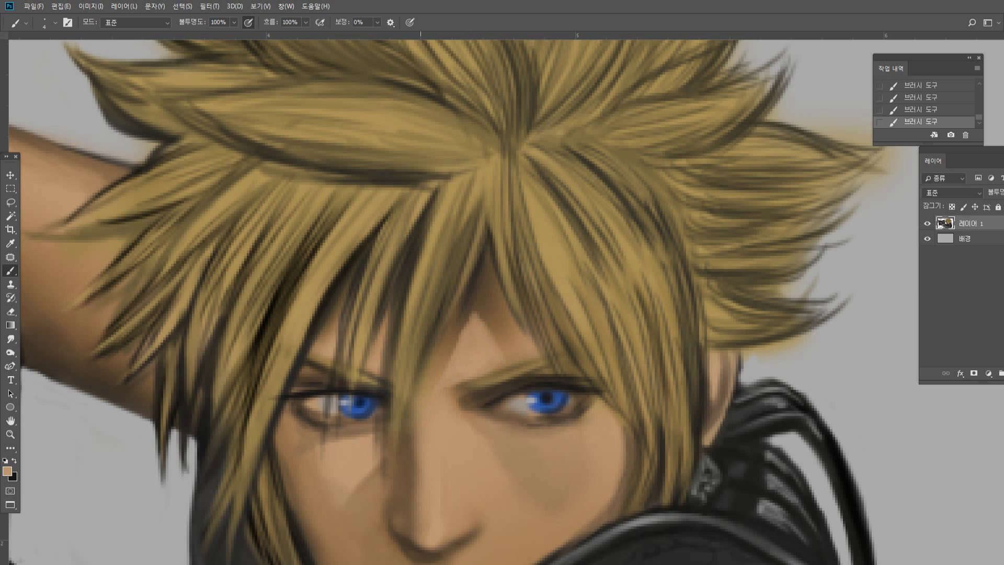
alt+click(457, 325)
Retouch the jawline beside the side hair and cover the light spot at the mouth corner with sampled face colors.
double_click(11, 437)
click(393, 370)
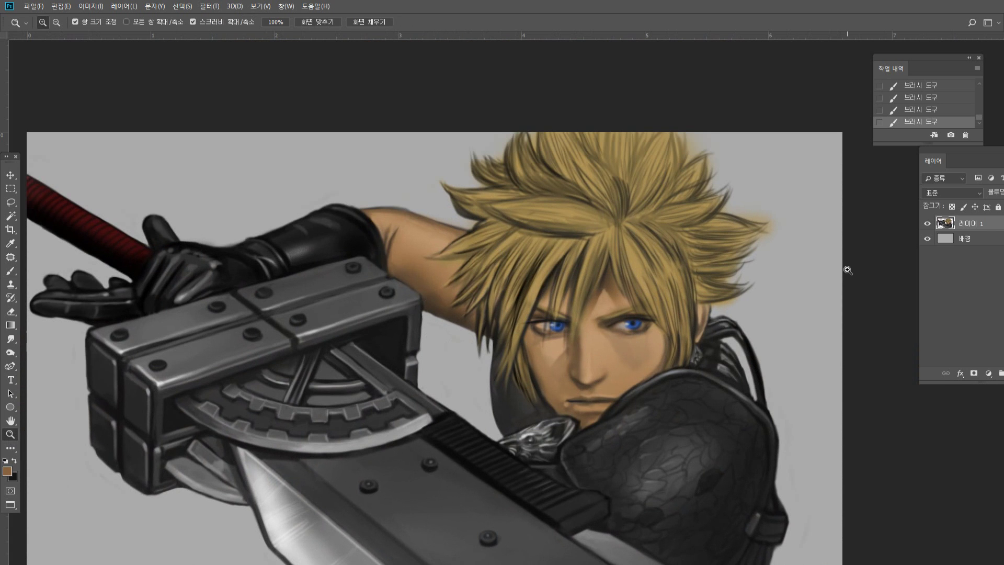
click(588, 386)
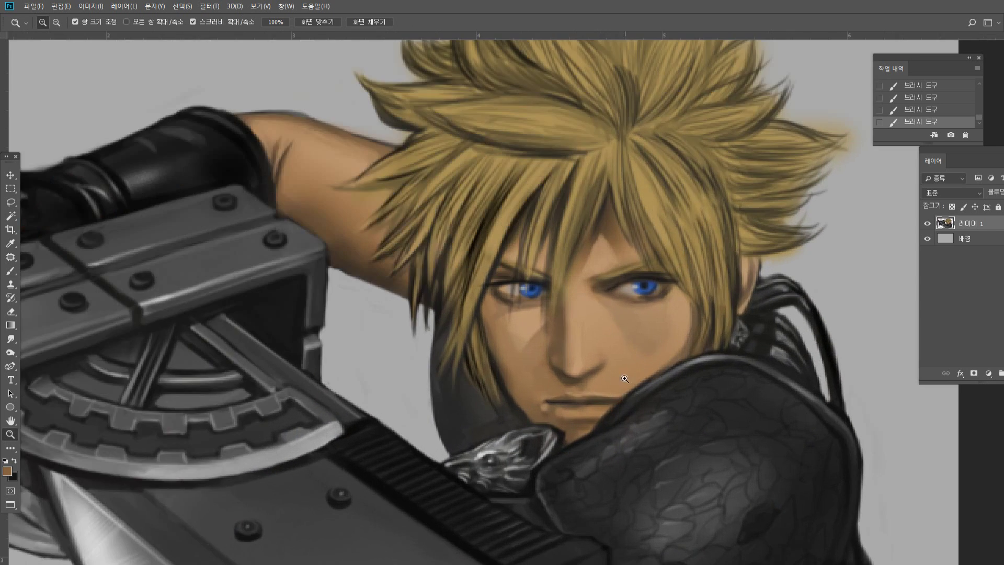
click(599, 411)
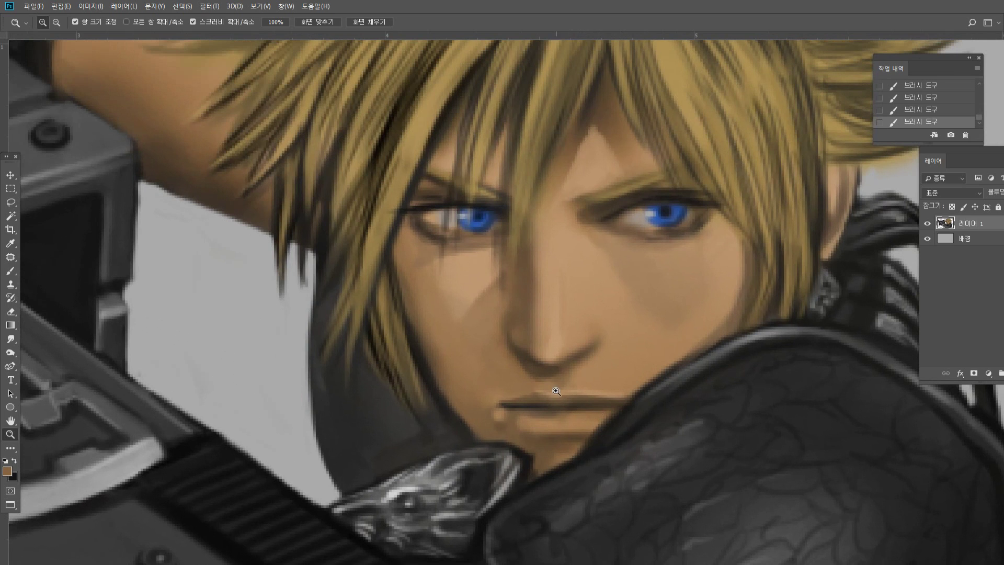
click(10, 271)
alt+click(426, 379)
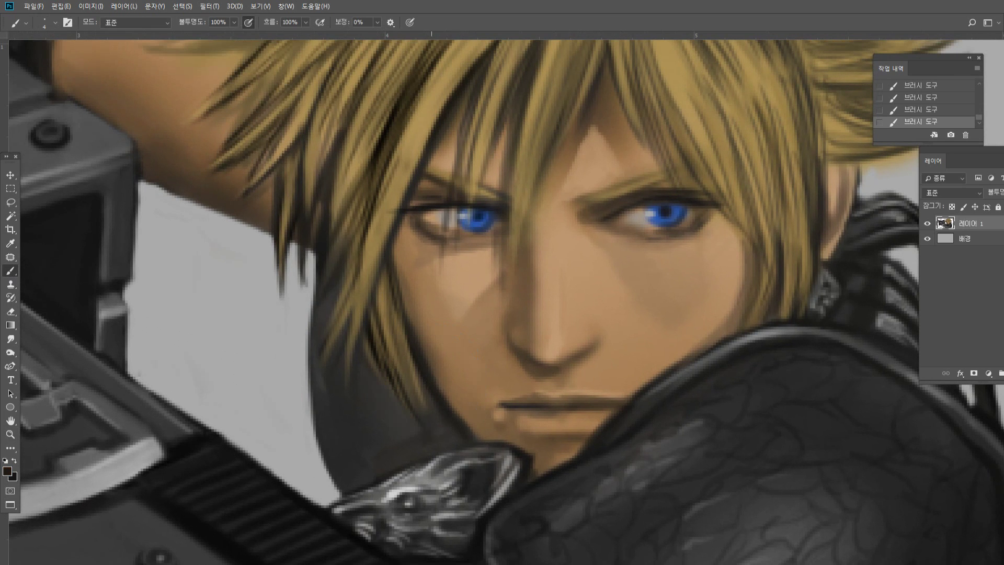
alt+click(474, 382)
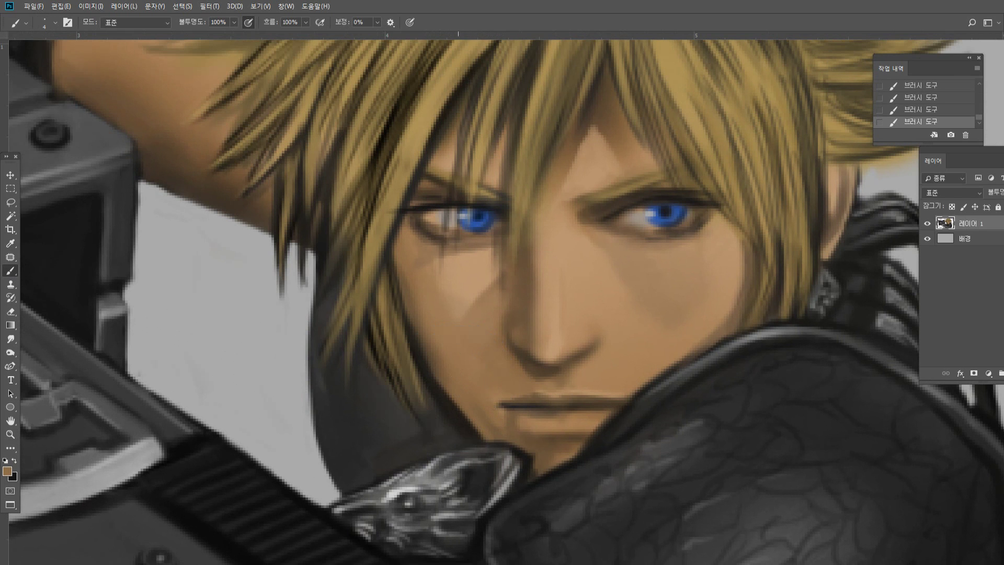
alt+click(462, 422)
drag(413, 347, 437, 419)
Darken the edges of the neck and cheek along the shoulder armor with a sampled near-black color.
alt+click(531, 462)
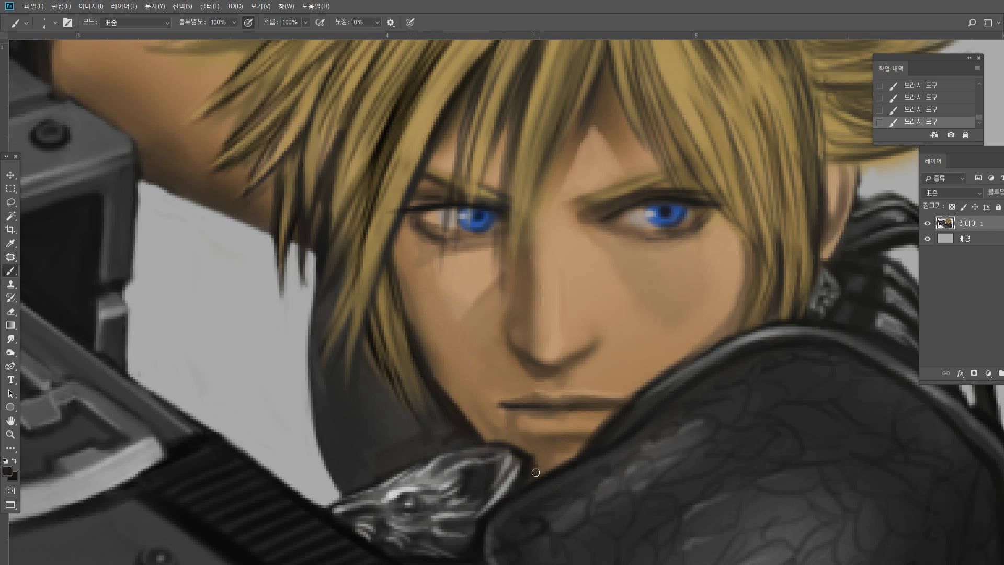
mouse_move(569, 461)
mouse_down()
mouse_move(529, 474)
mouse_move(578, 453)
mouse_up()
drag(753, 298, 729, 335)
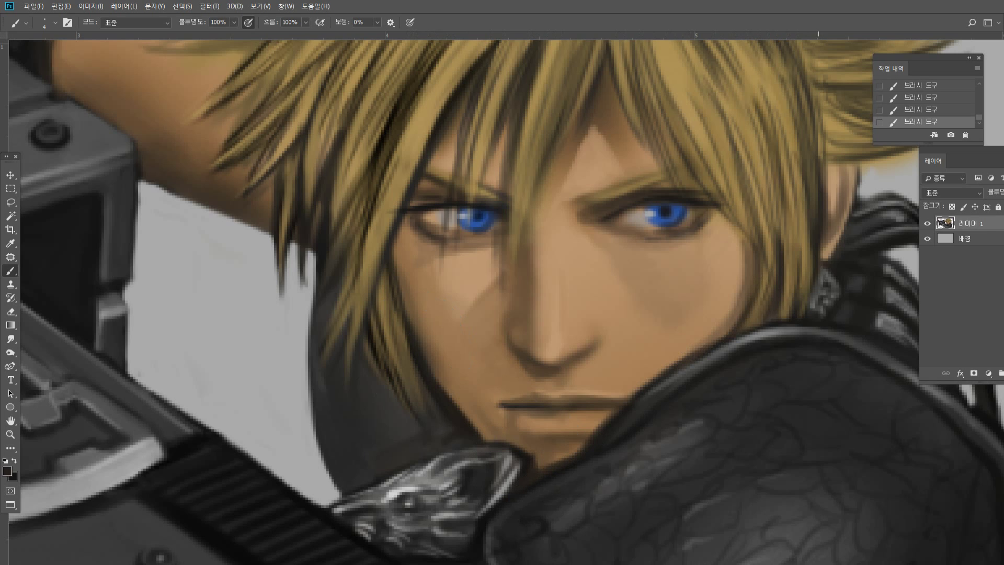
Brighten the hair crown and the bangs below the parting with the Dodge tool at size 125 and 24% exposure.
click(11, 423)
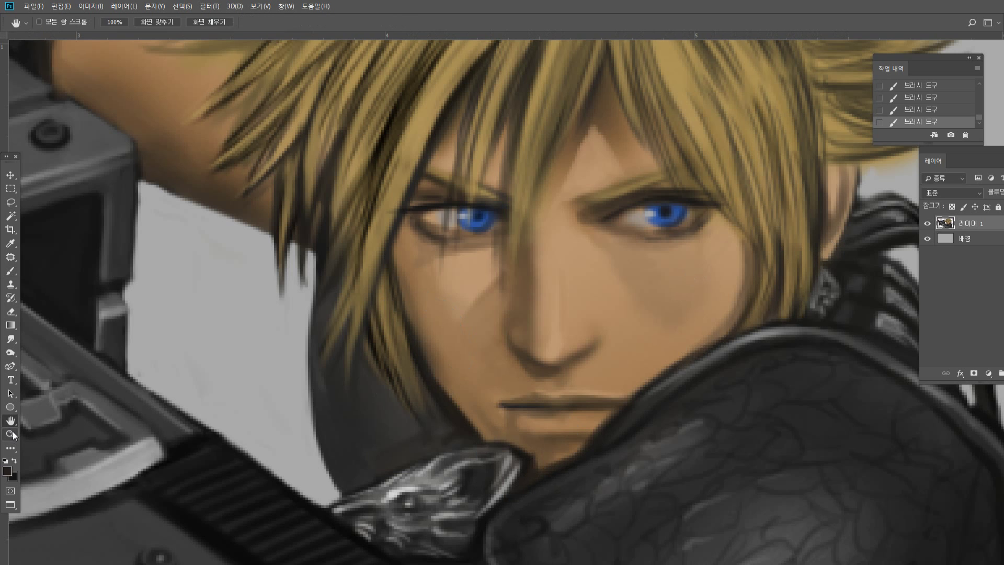
double_click(11, 435)
click(382, 336)
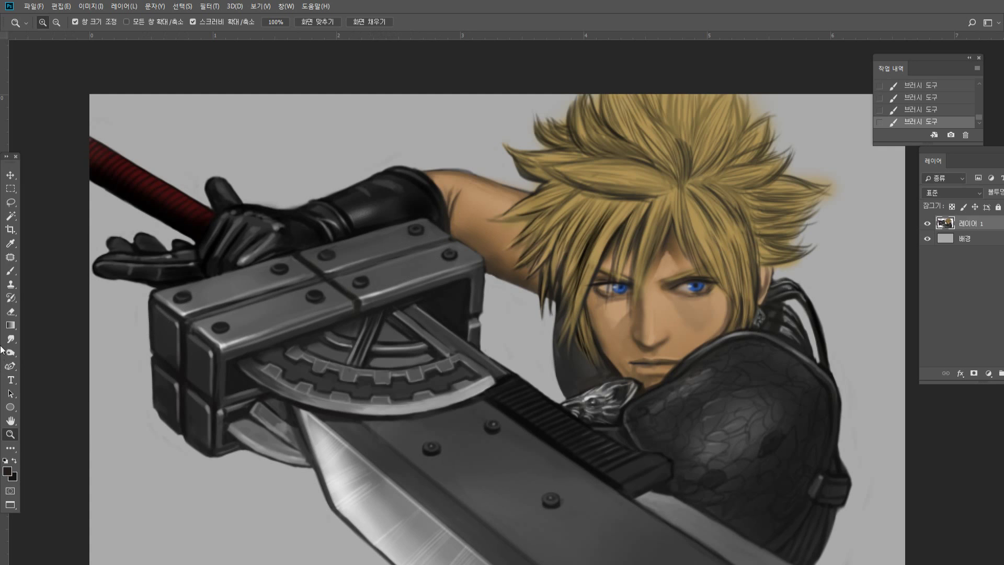
drag(10, 352, 42, 352)
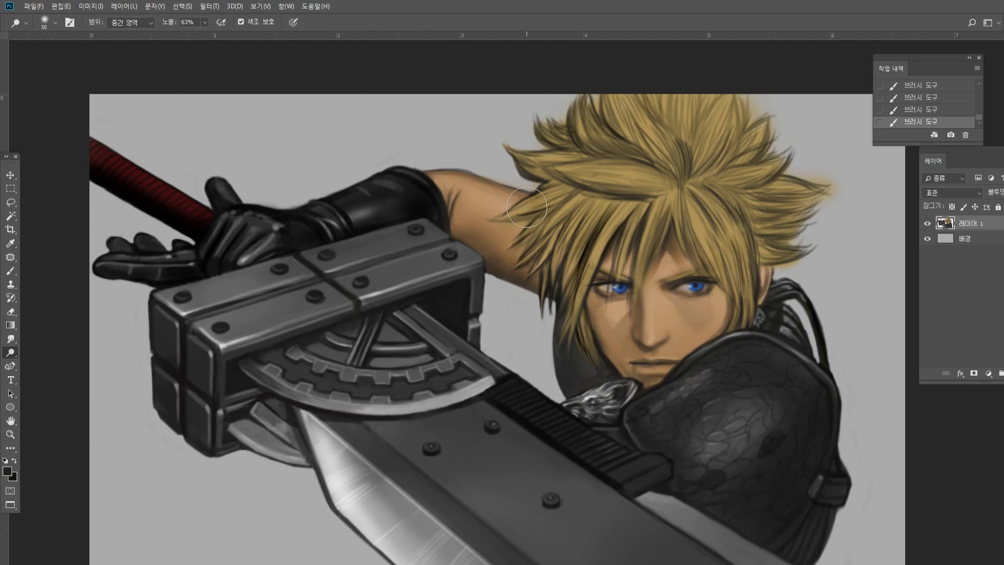
key(bracketright)
key(bracketright)
key(bracketright)
key(bracketright)
mouse_move(699, 133)
mouse_down()
mouse_move(686, 120)
mouse_move(685, 138)
mouse_up()
drag(685, 117, 703, 141)
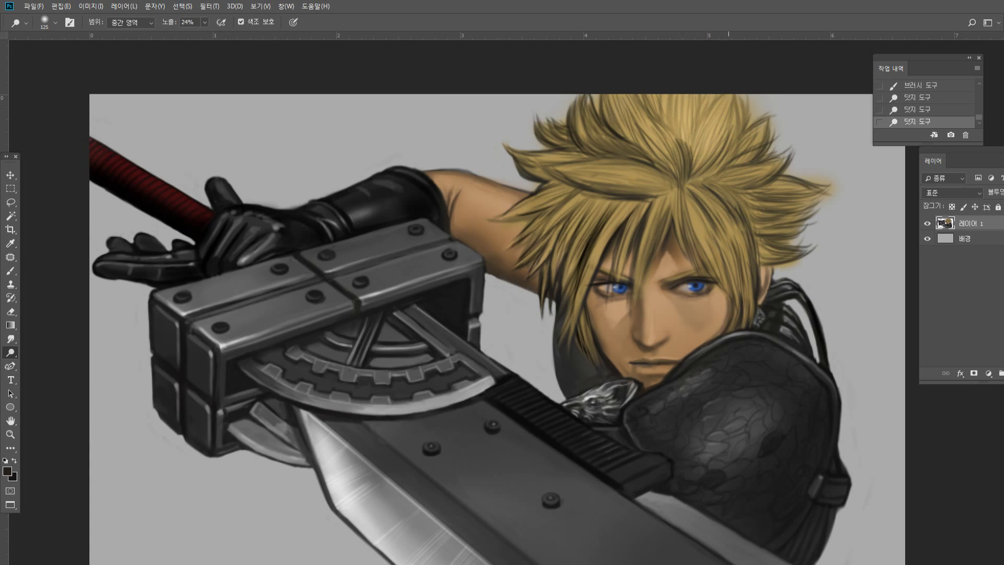
drag(704, 192, 696, 210)
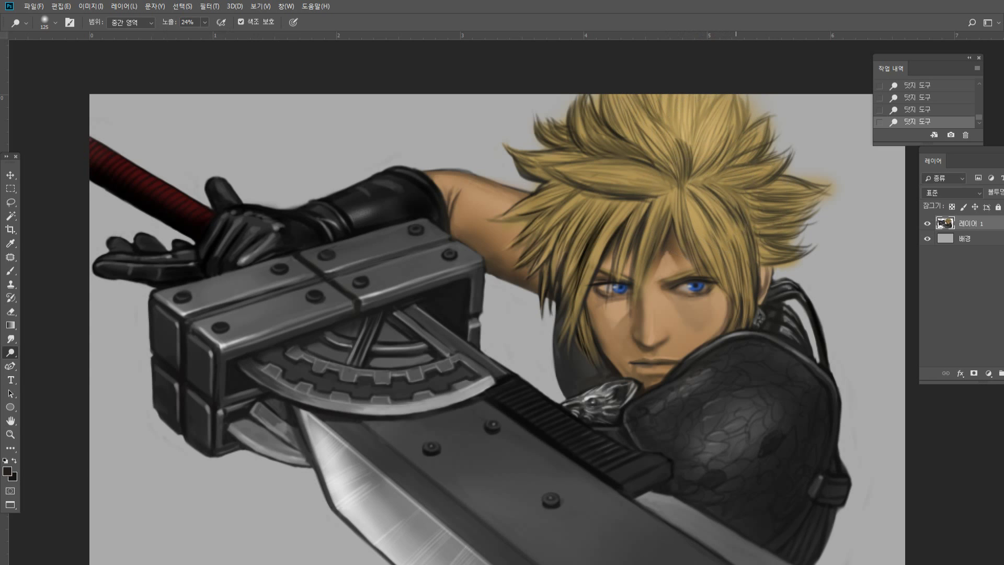
Dodge highlights onto the bangs and the long side spikes using smaller brush sizes of 60 and 70.
key(bracketleft)
key(bracketleft)
key(bracketleft)
key(bracketleft)
key(bracketleft)
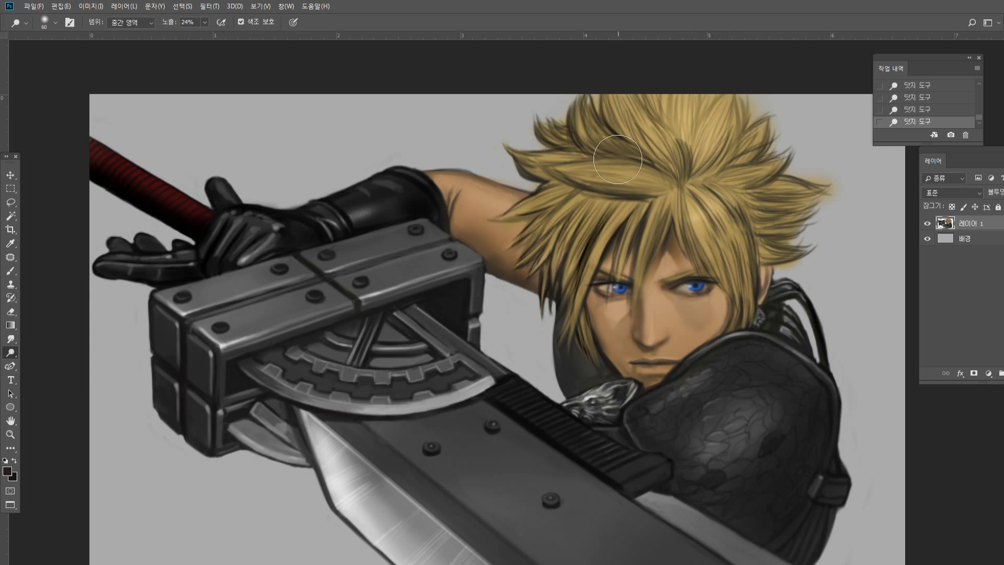
mouse_move(618, 166)
mouse_down()
mouse_move(636, 171)
mouse_move(631, 207)
mouse_up()
key(bracketleft)
key(bracketleft)
key(bracketleft)
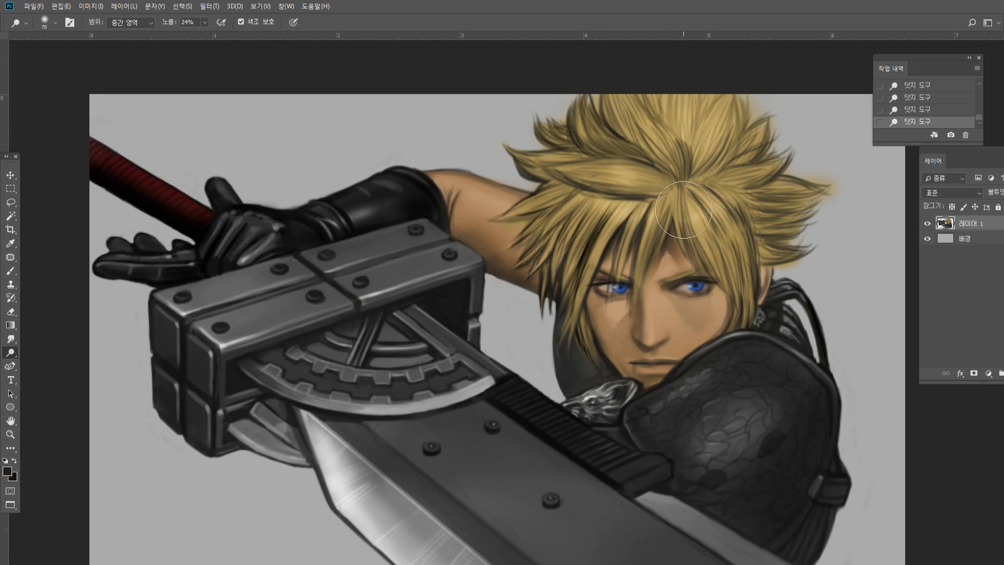
key(bracketright)
drag(609, 145, 533, 158)
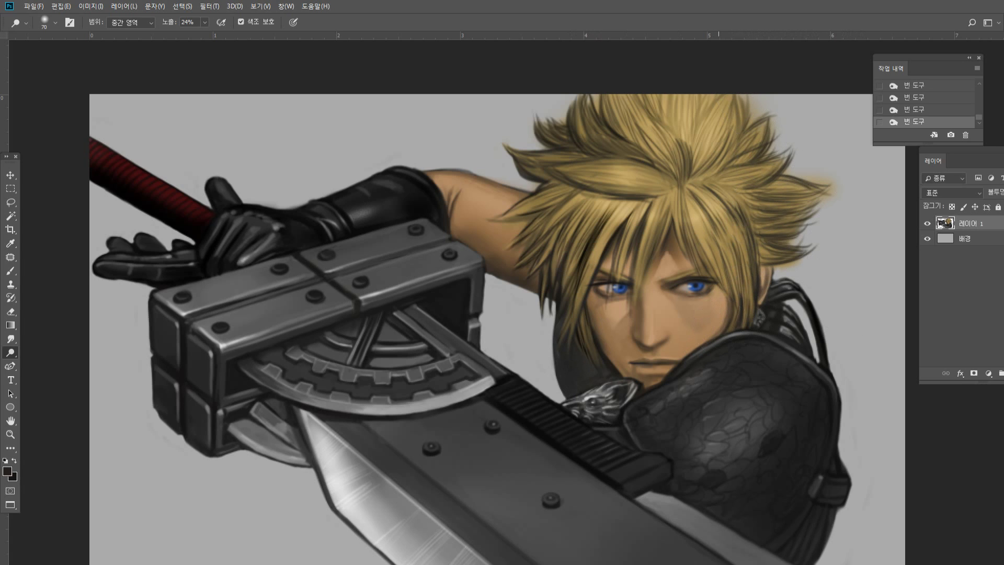
Try to lighten the cheek and the skin beside the mouth with the Dodge tool.
mouse_move(686, 318)
mouse_down()
mouse_move(669, 348)
mouse_move(678, 339)
mouse_up()
key(ctrl+z)
key(ctrl+z)
drag(681, 343, 679, 357)
mouse_move(689, 320)
mouse_down()
mouse_move(684, 350)
mouse_move(667, 360)
mouse_up()
key(ctrl+alt+z)
key(ctrl+alt+z)
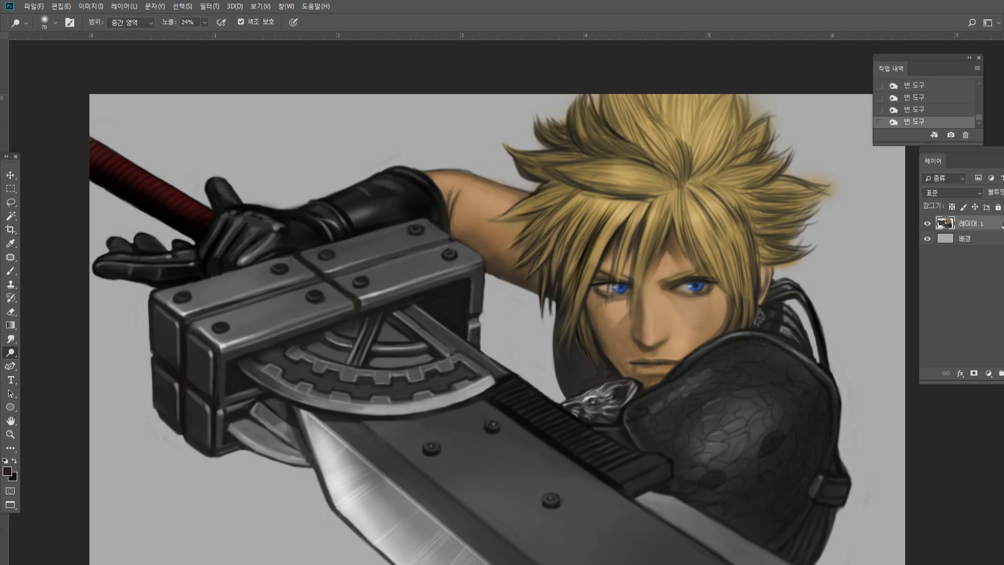
Blend the cheek shadow below the unobscured eye using the Smudge tool at size 20 and 28% strength.
key(z)
alt+click(500, 347)
click(601, 362)
click(648, 341)
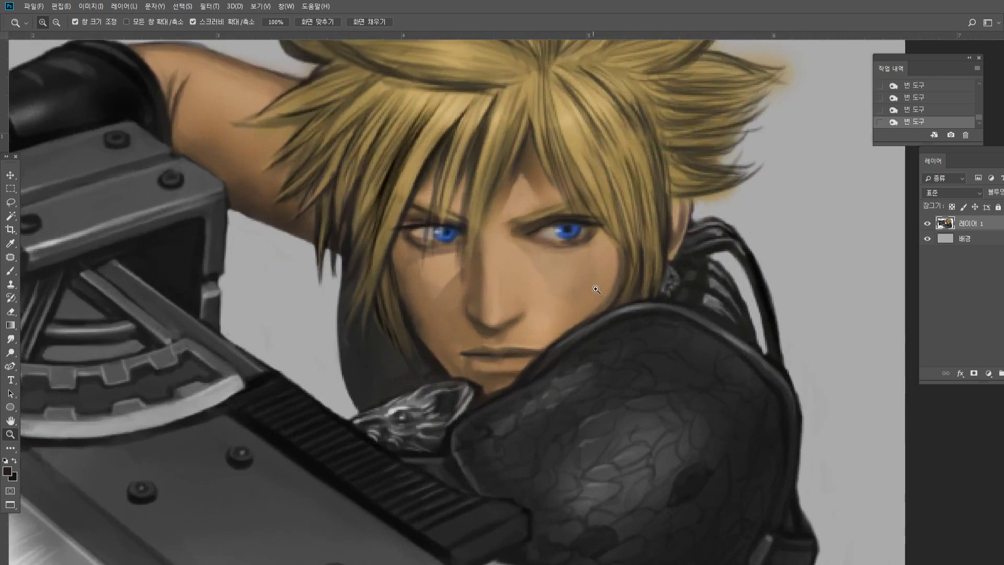
click(10, 340)
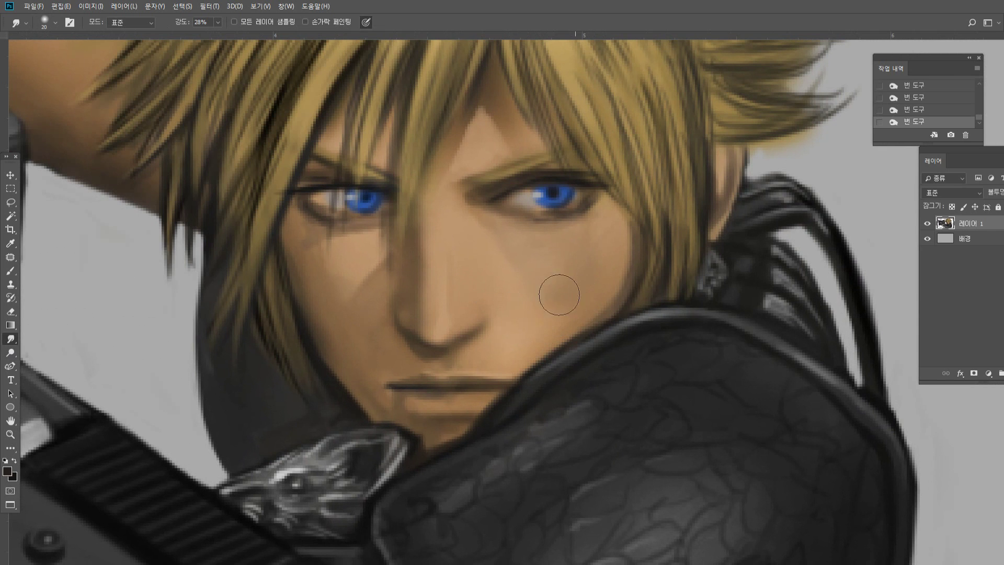
mouse_move(599, 240)
mouse_down()
mouse_move(577, 267)
mouse_move(563, 245)
mouse_move(500, 256)
mouse_move(524, 268)
mouse_move(530, 291)
mouse_up()
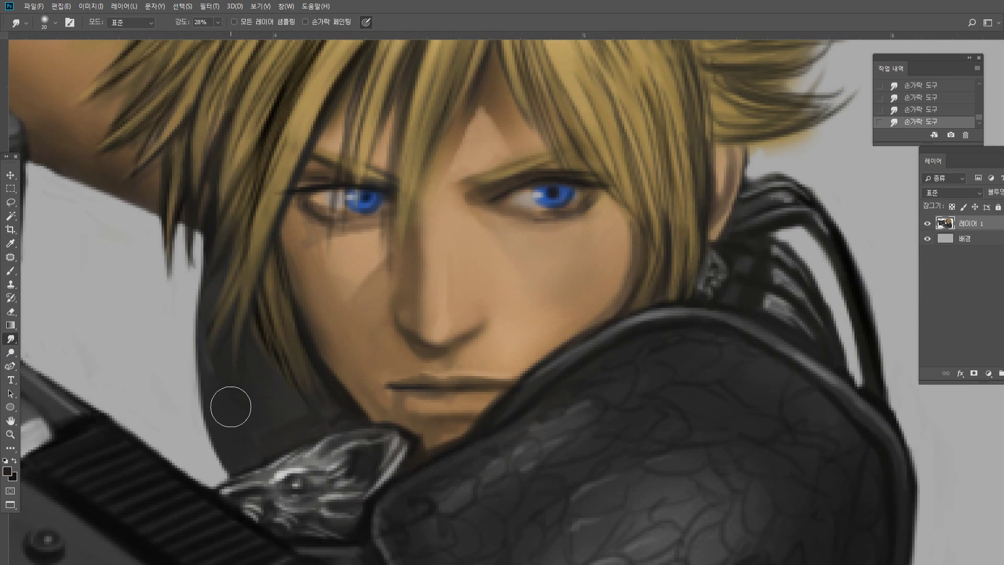
Paint fine blond strands over the dark crown area above the hair parting with the Brush, using sampled hair colors.
double_click(10, 434)
click(447, 296)
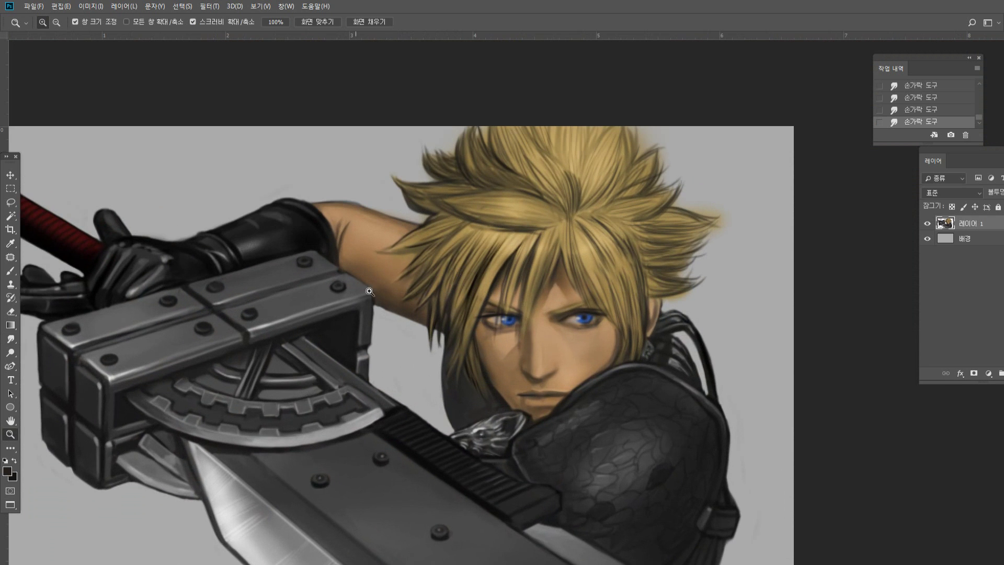
click(10, 420)
drag(392, 339, 500, 308)
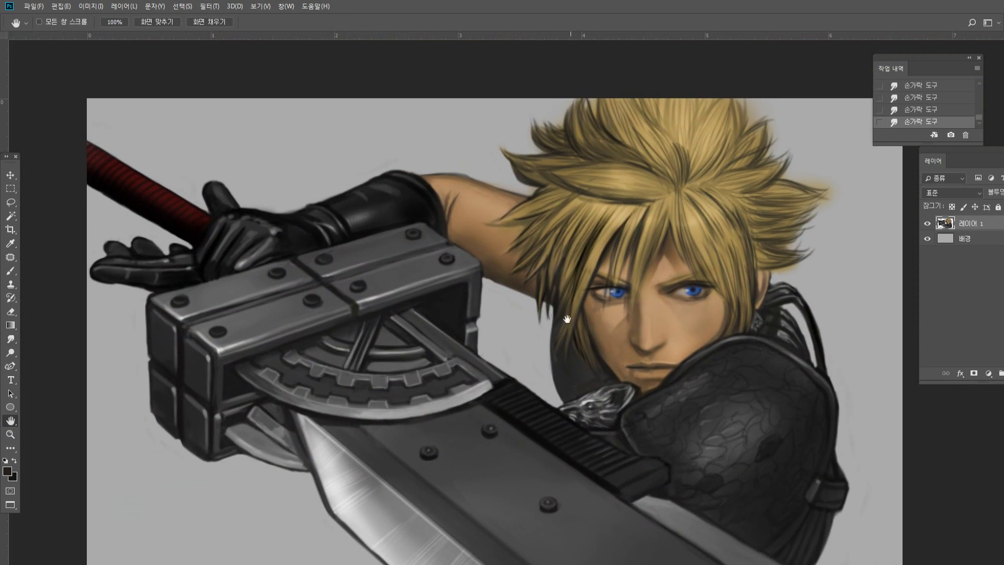
drag(588, 333, 596, 332)
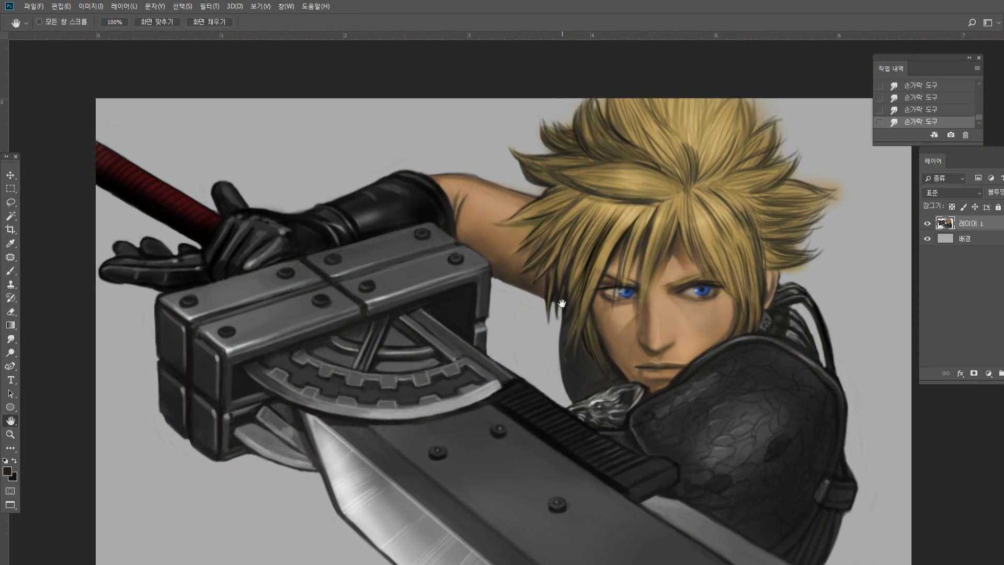
click(10, 270)
alt+click(710, 147)
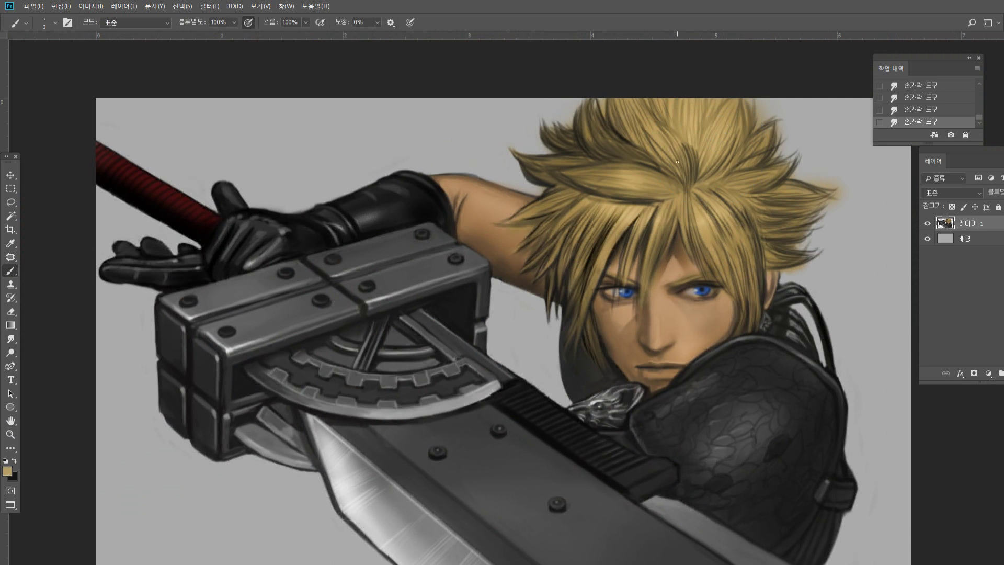
drag(678, 133, 682, 134)
mouse_move(682, 134)
mouse_down()
mouse_move(690, 176)
mouse_move(692, 167)
mouse_up()
alt+click(687, 138)
drag(689, 145, 695, 179)
drag(692, 148, 696, 183)
drag(696, 151, 697, 169)
Add light strands sampled from the bangs and darker brown strands into the crown parting.
alt+click(630, 212)
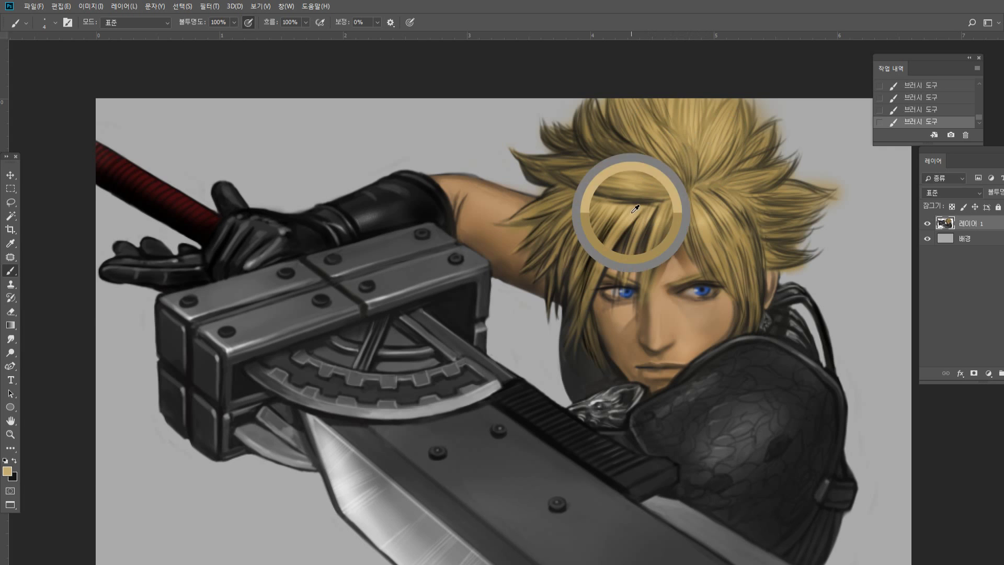
drag(678, 140, 689, 170)
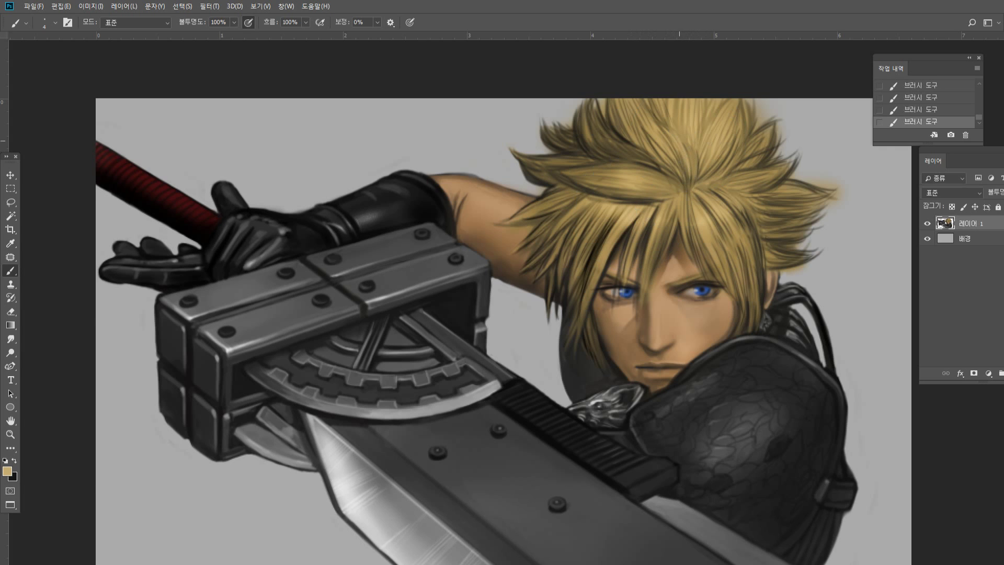
mouse_move(679, 136)
mouse_down()
mouse_move(691, 179)
mouse_move(694, 169)
mouse_up()
alt+click(696, 173)
drag(678, 129, 700, 168)
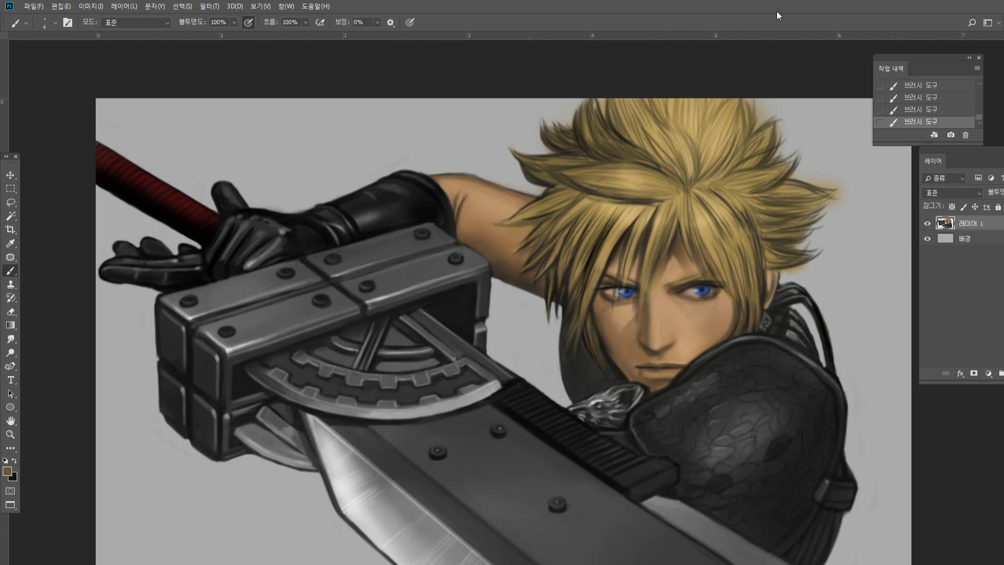
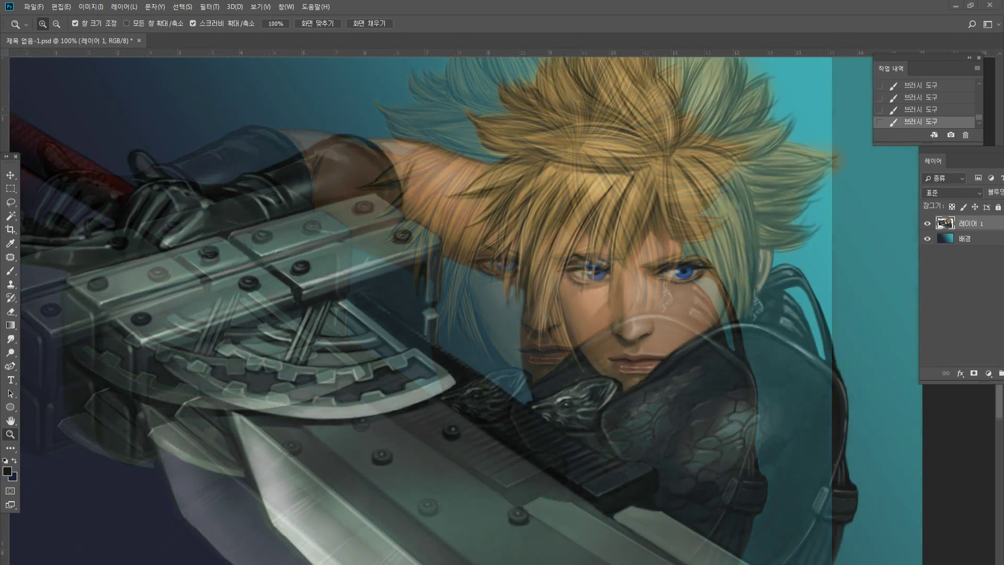
Enlarge the whole image proportionally by setting its width to 2780 pixels.
alt+click(643, 241)
click(483, 247)
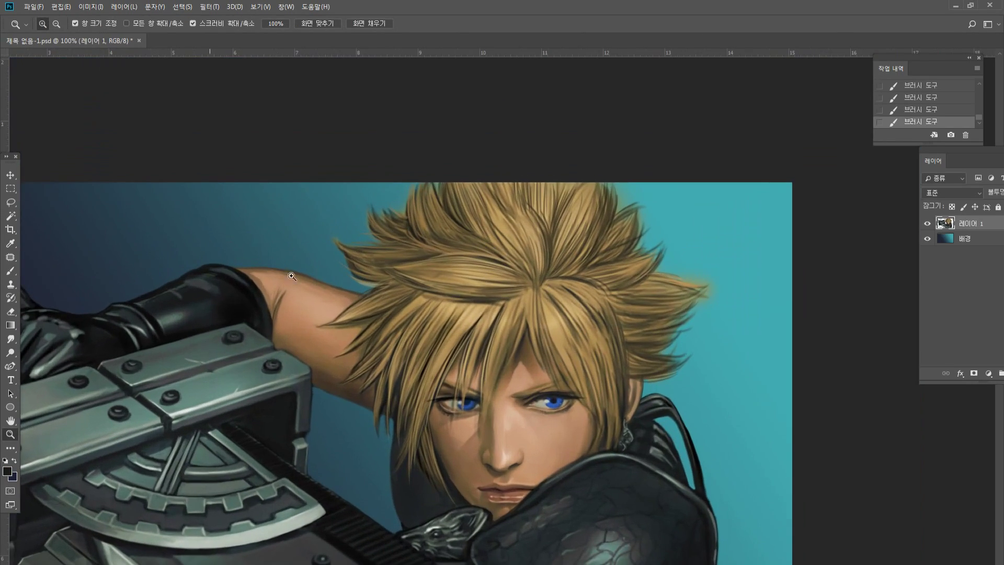
double_click(11, 421)
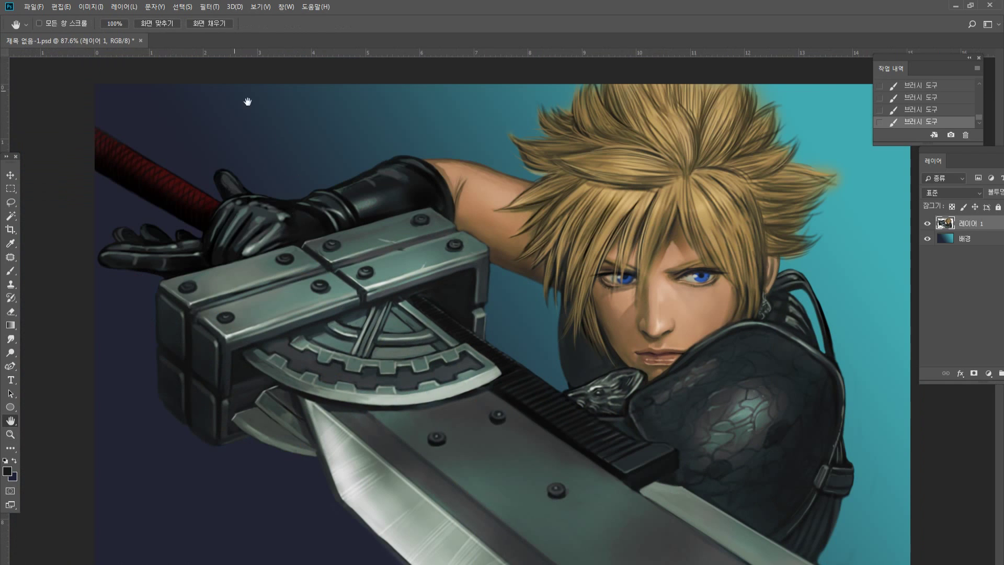
click(81, 8)
click(125, 86)
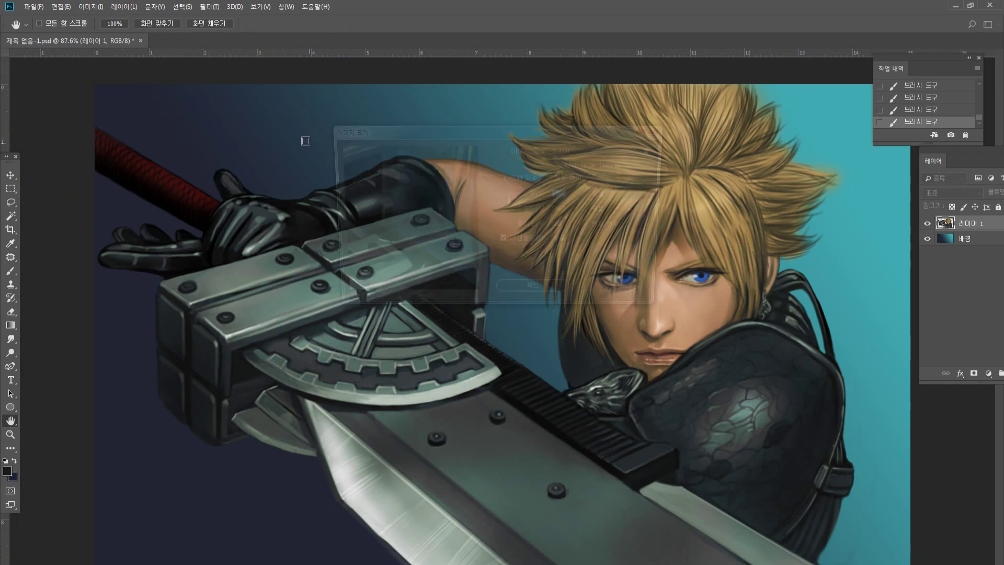
drag(561, 193, 549, 199)
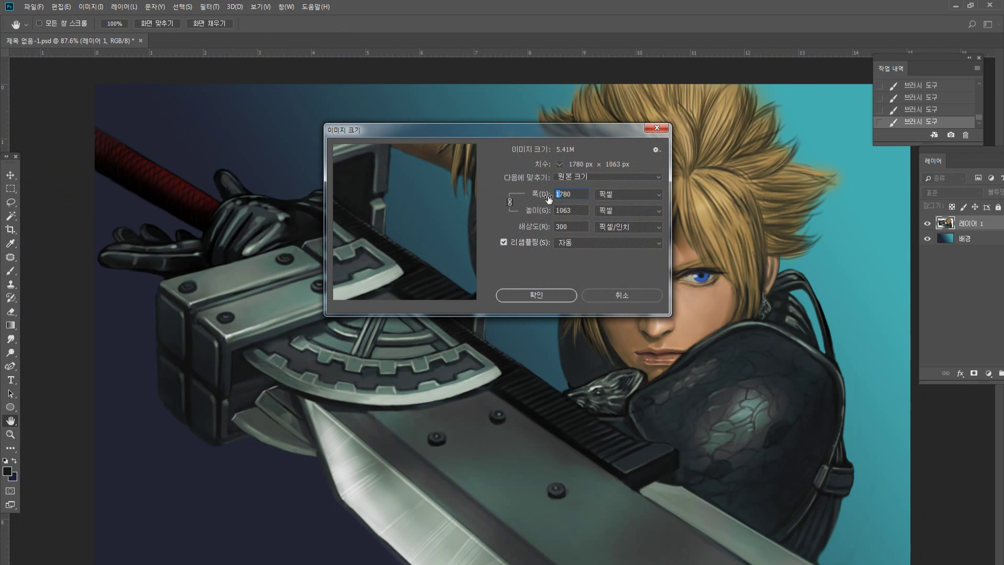
text(2)
click(557, 303)
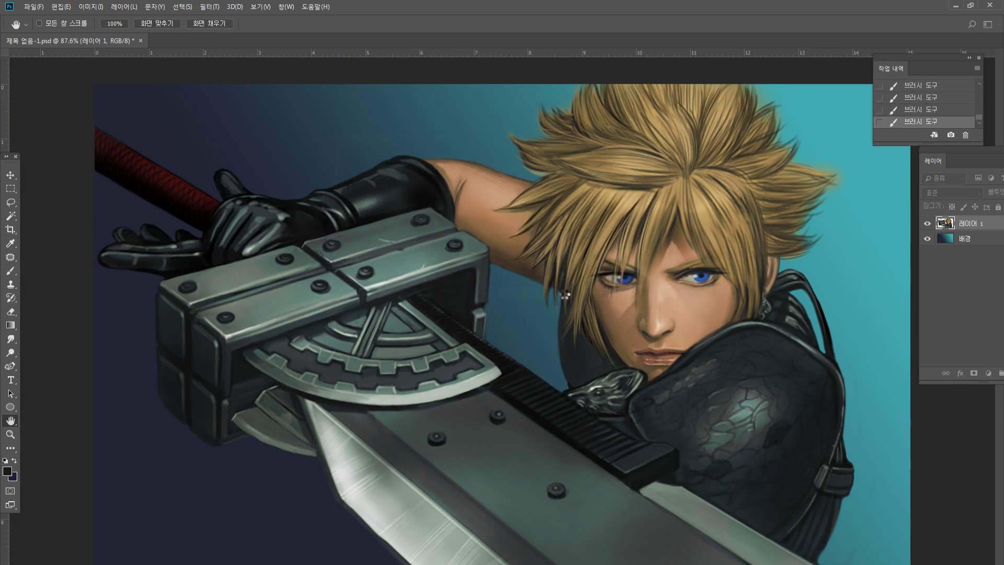
drag(758, 264, 688, 265)
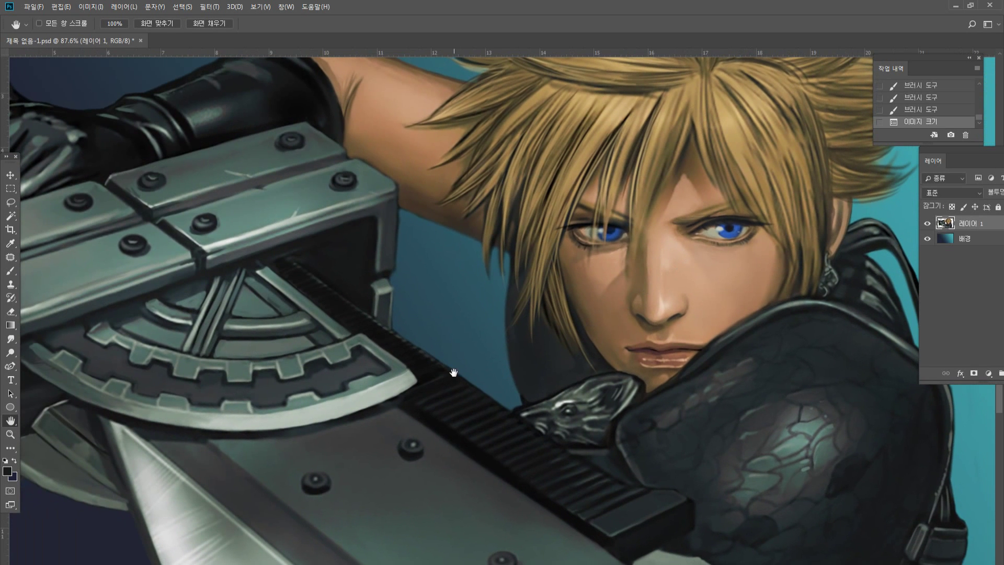
click(10, 434)
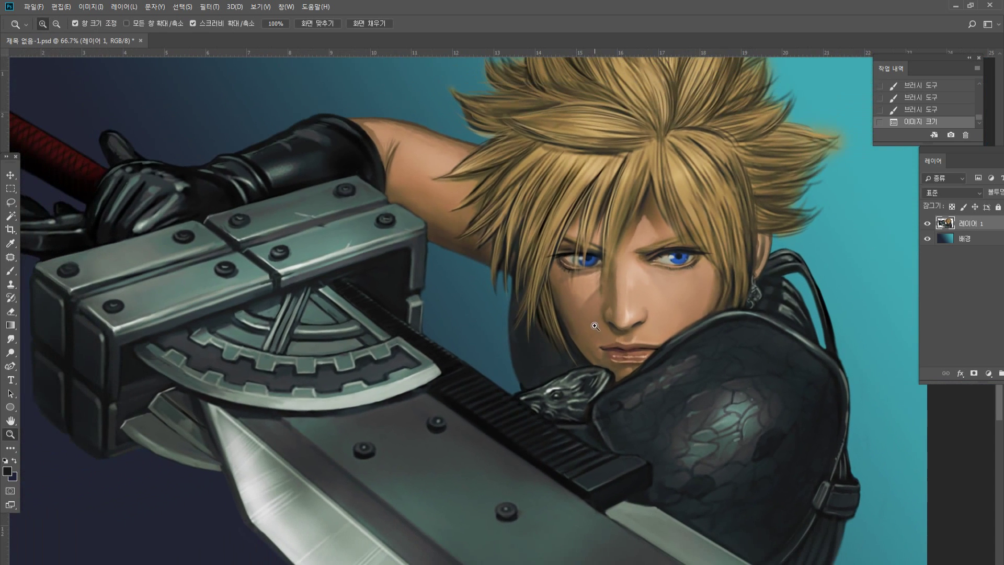
alt+click(603, 321)
click(542, 285)
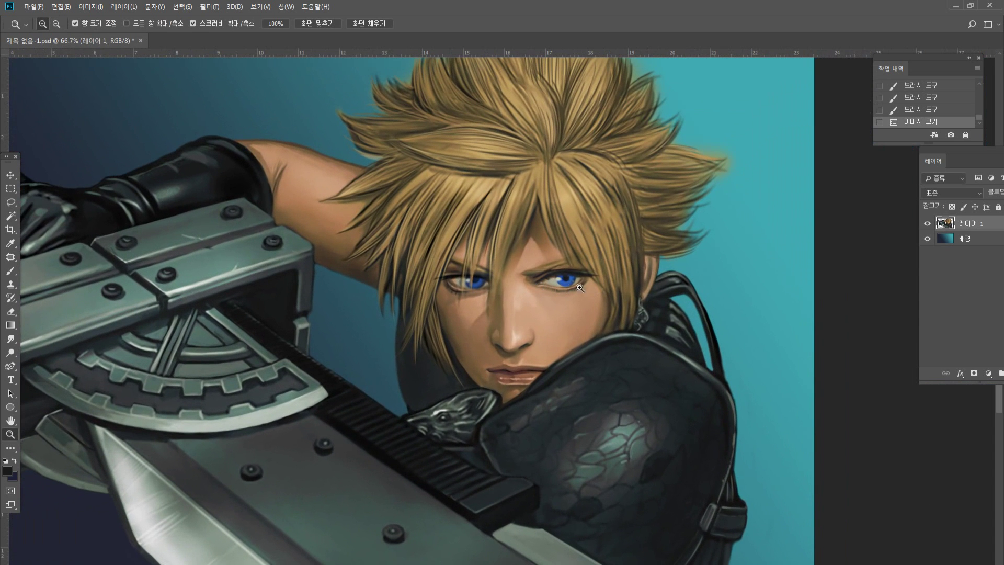
Paint dark brown strands into the long bang hanging between the eyes with the Brush, using sampled hair colors.
click(514, 284)
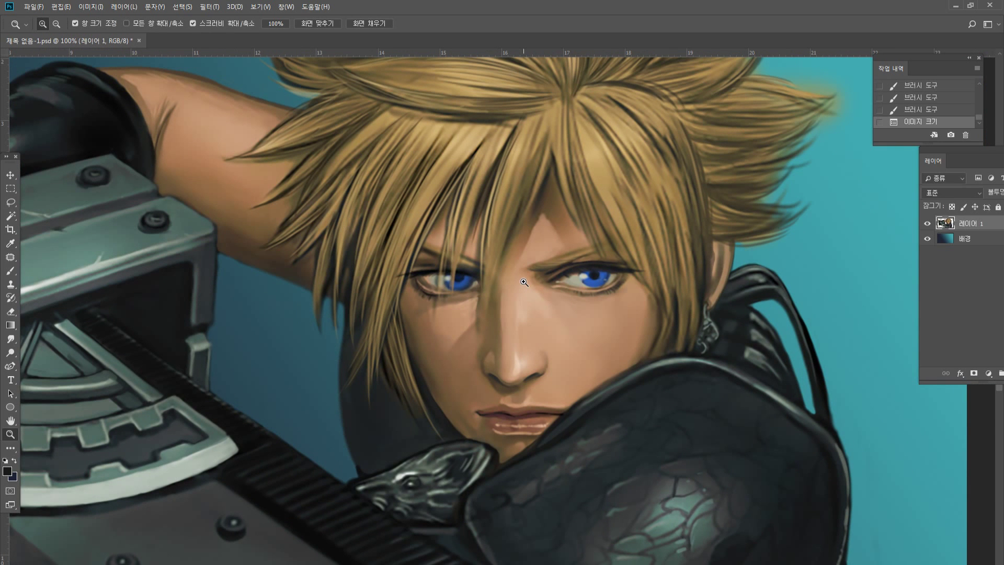
alt+click(467, 293)
click(499, 304)
click(505, 305)
click(499, 304)
alt+click(499, 231)
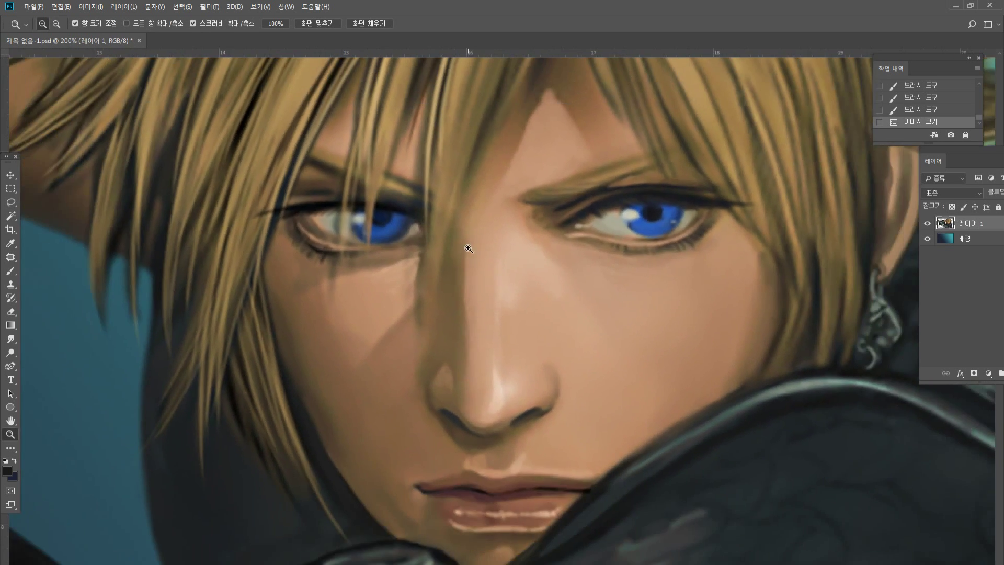
key(b)
alt+click(467, 139)
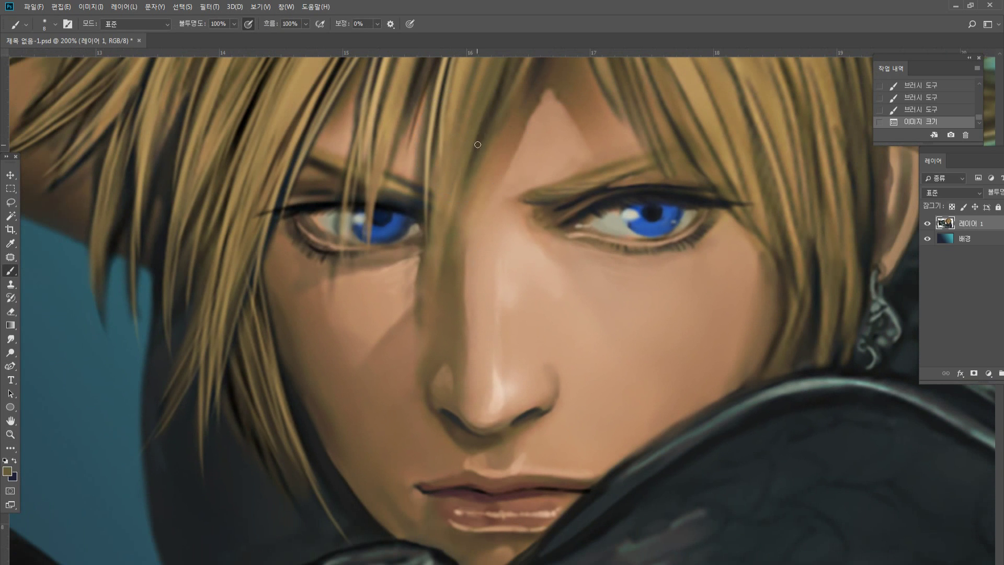
alt+click(497, 109)
drag(487, 135, 449, 278)
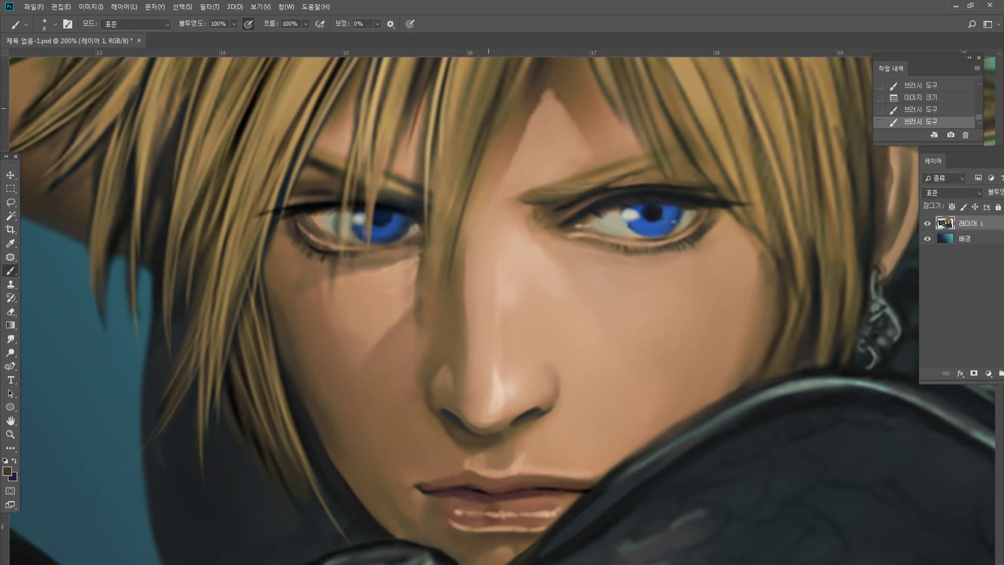
drag(481, 160, 445, 287)
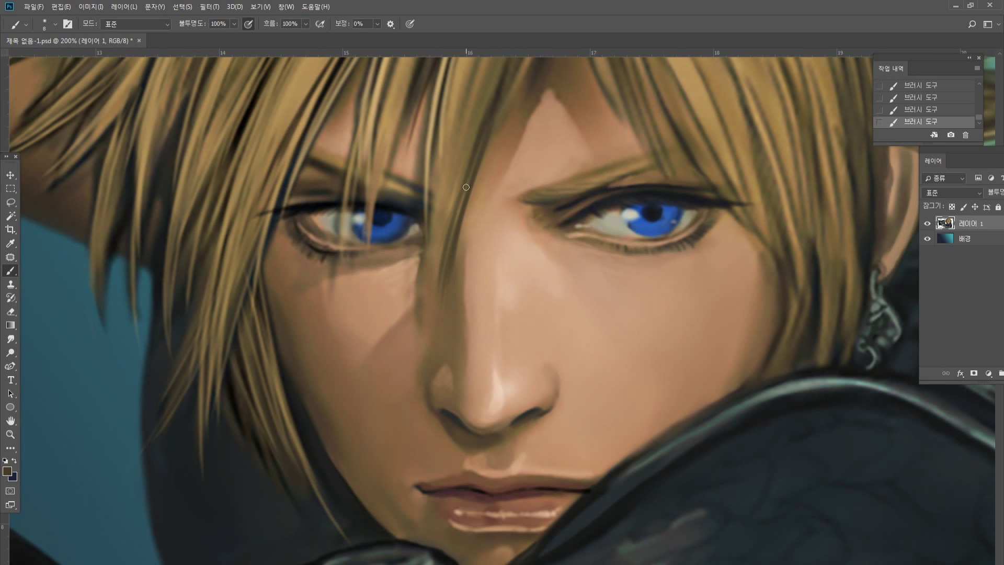
drag(463, 84, 433, 288)
drag(449, 131, 431, 335)
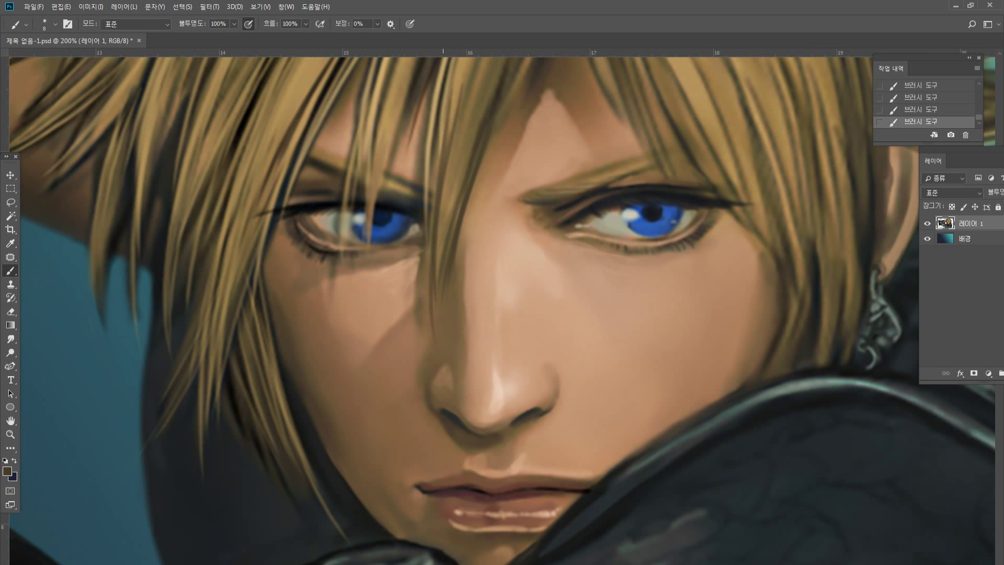
drag(445, 176, 431, 305)
Touch up the nose bridge beside the long center bang with skin tones sampled from the surrounding face.
alt+click(459, 258)
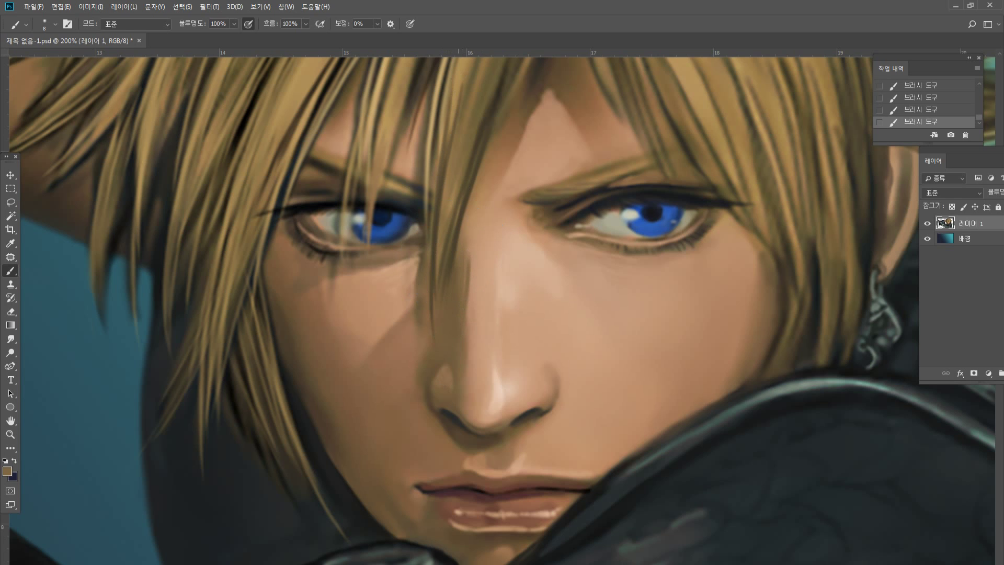
alt+click(468, 320)
alt+click(470, 215)
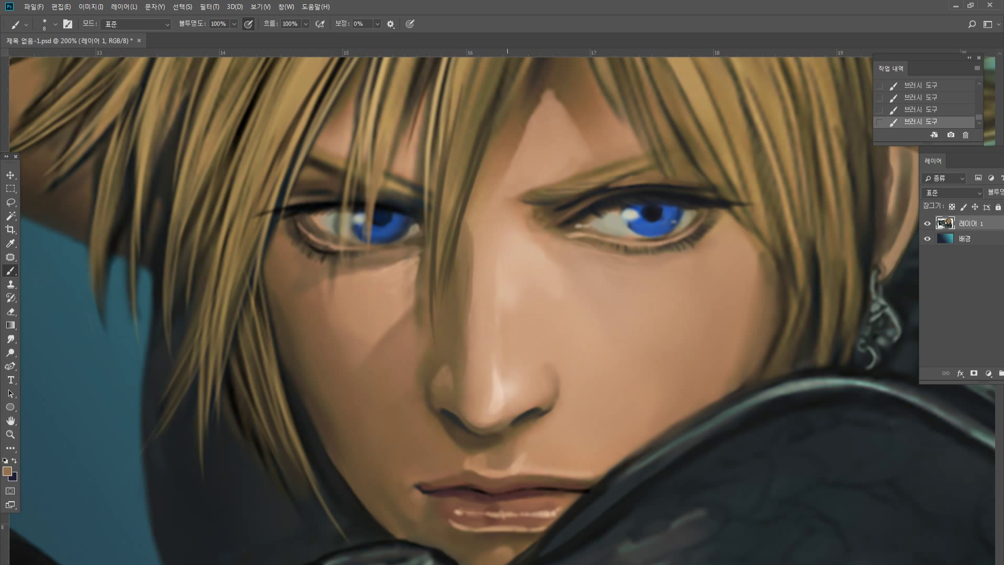
alt+click(483, 229)
alt+click(466, 225)
alt+click(486, 257)
alt+click(471, 265)
Paint sampled skin tones over the shadowed area between the hair-covered eye's inner corner and the nose.
alt+click(428, 222)
mouse_move(419, 263)
mouse_down()
mouse_move(417, 292)
mouse_move(420, 283)
mouse_up()
alt+click(412, 328)
mouse_move(418, 305)
mouse_down()
mouse_move(421, 319)
mouse_move(424, 298)
mouse_up()
alt+click(419, 312)
Select the brown hair tones on the figure layer using Color Range with fuzziness 26.
double_click(13, 437)
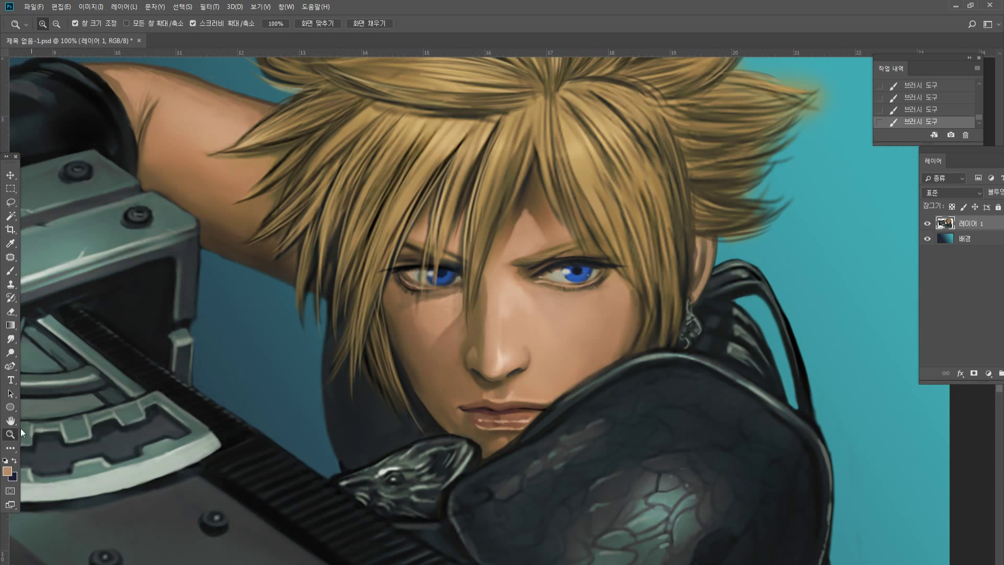
alt+click(392, 310)
alt+click(385, 414)
click(527, 344)
click(529, 344)
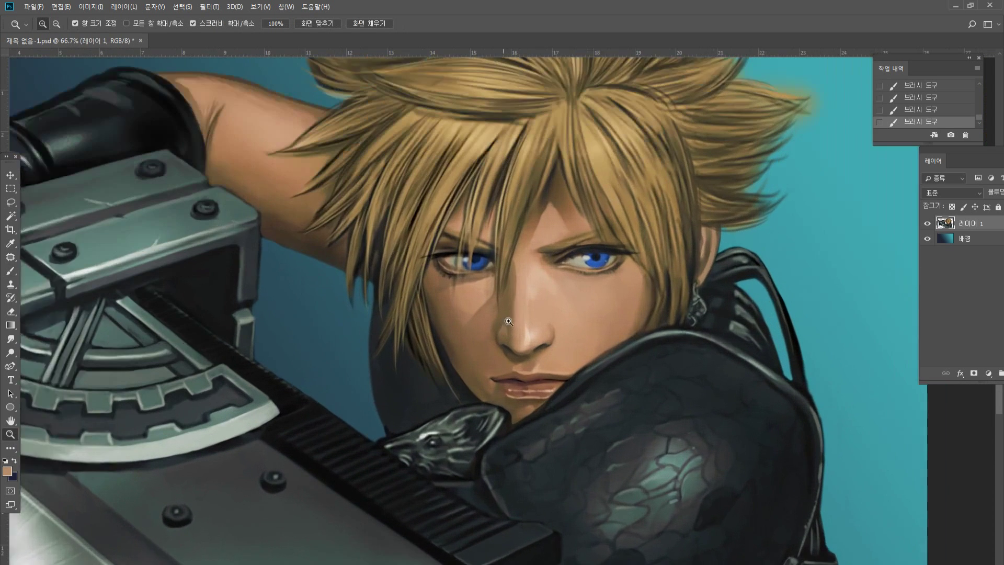
click(180, 6)
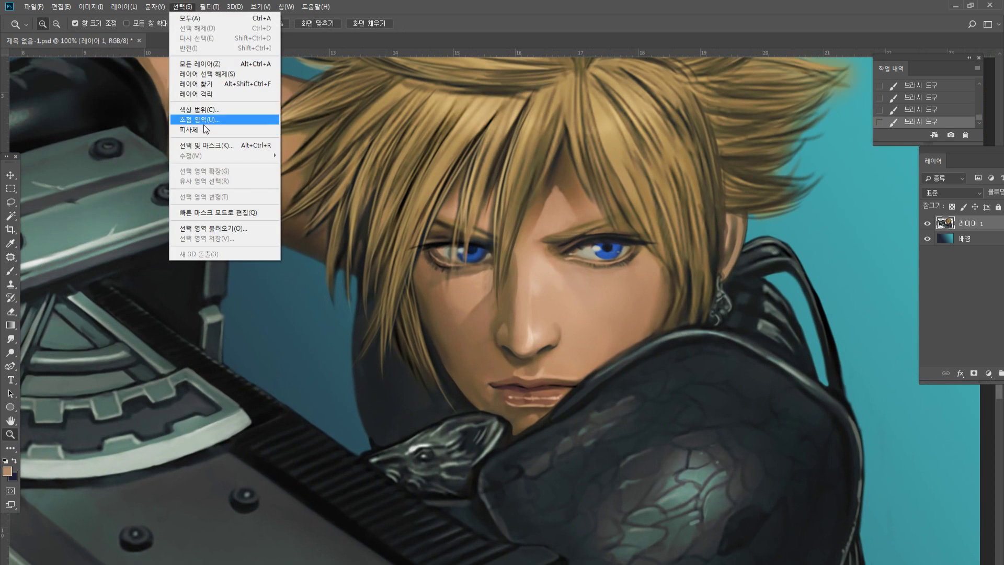
click(196, 119)
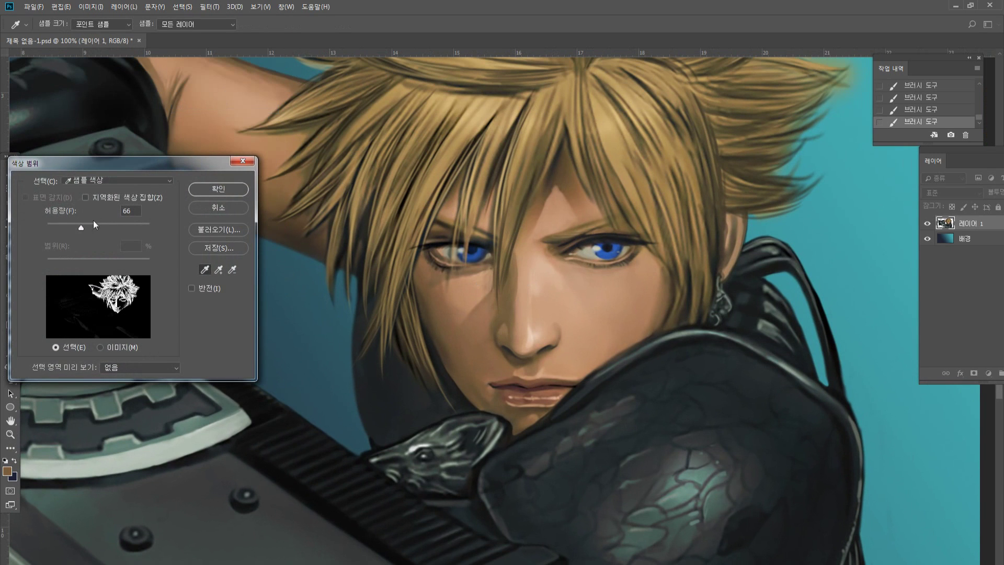
drag(61, 225, 61, 226)
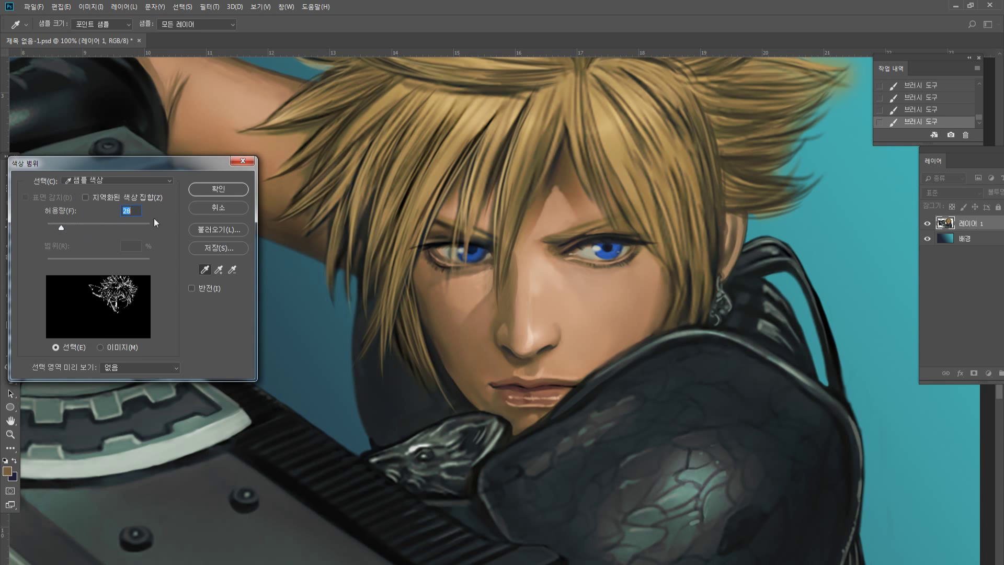
click(228, 190)
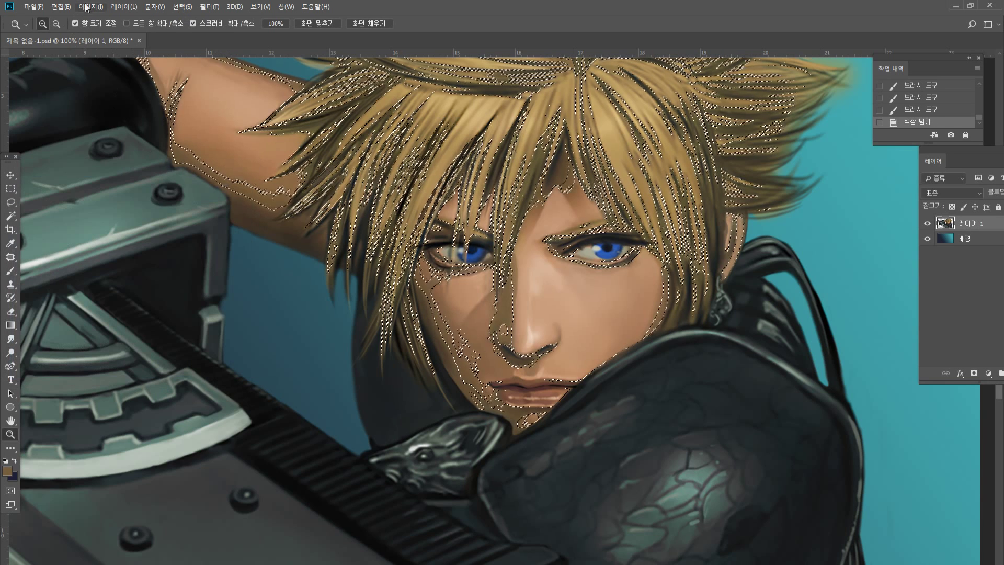
Shift the selected tones with Color Balance to +17 red and +6 blue in the midtones, and deselect.
click(91, 7)
mouse_move(157, 34)
click(225, 100)
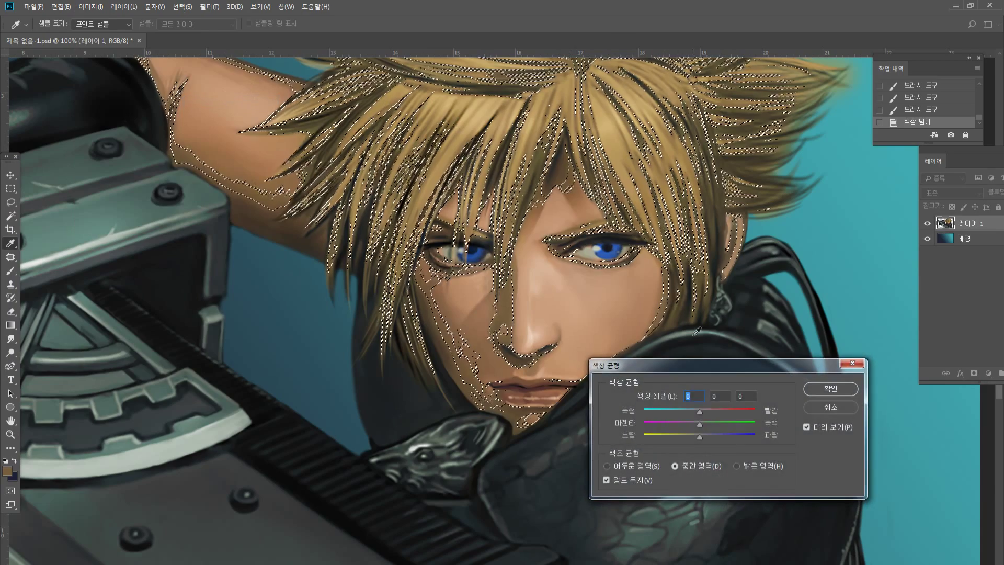
drag(700, 412, 704, 438)
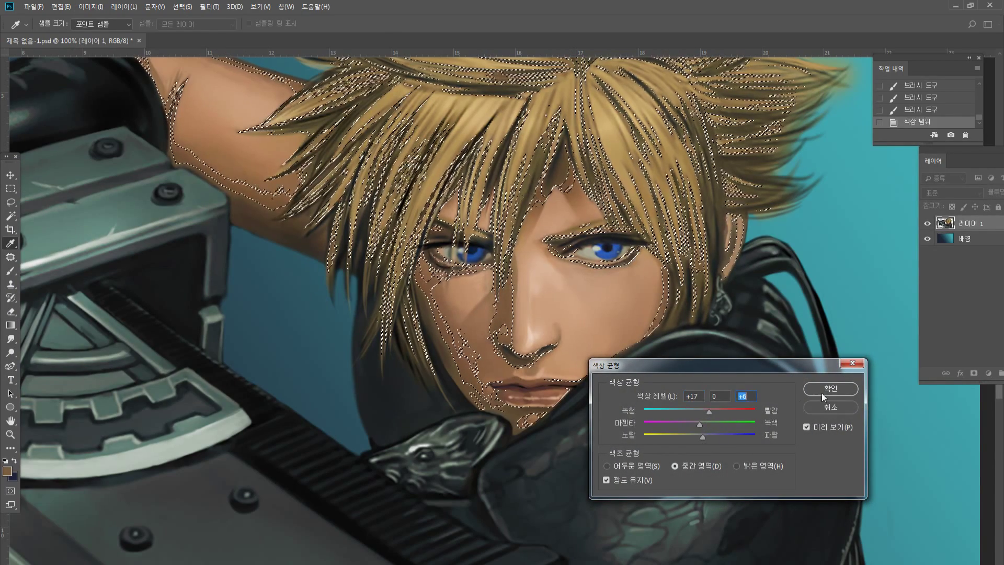
click(822, 391)
key(z)
key(ctrl+d)
alt+click(614, 372)
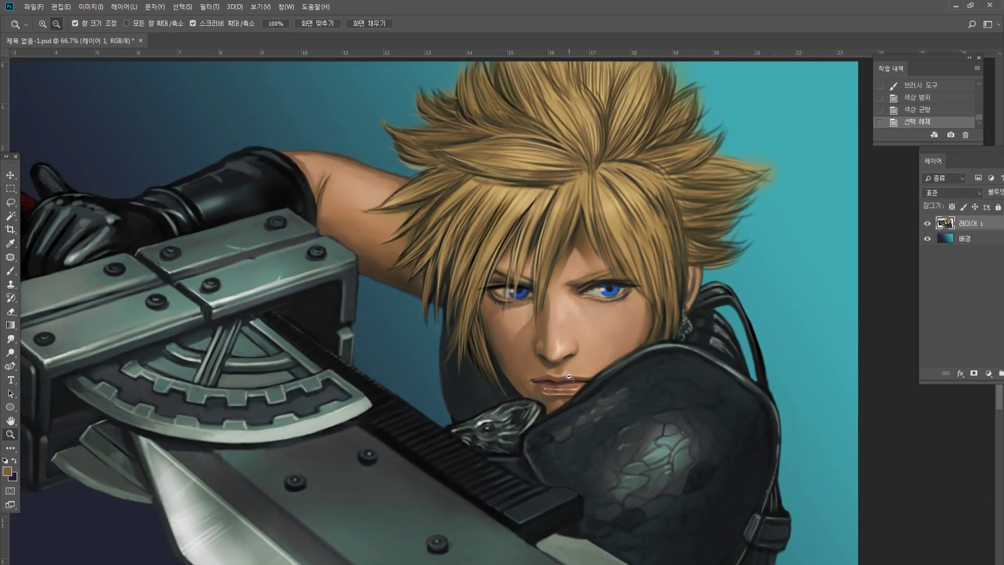
alt+click(539, 373)
Paint fine light blond strands over the bangs above the nose and the hair-covered eye, using a sampled highlight color.
click(510, 235)
click(506, 230)
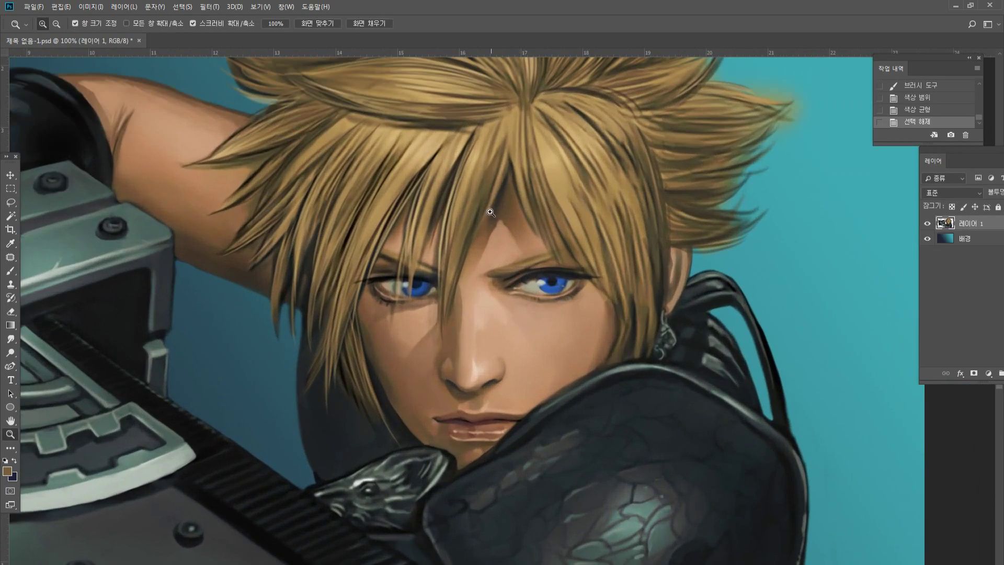
click(491, 212)
click(11, 269)
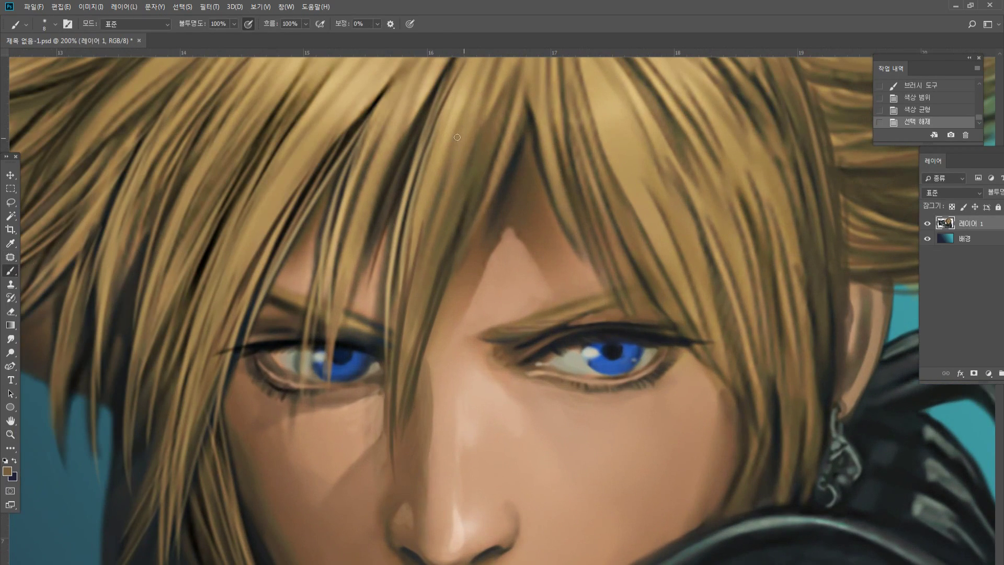
alt+click(494, 90)
drag(500, 102, 435, 270)
drag(512, 78, 468, 204)
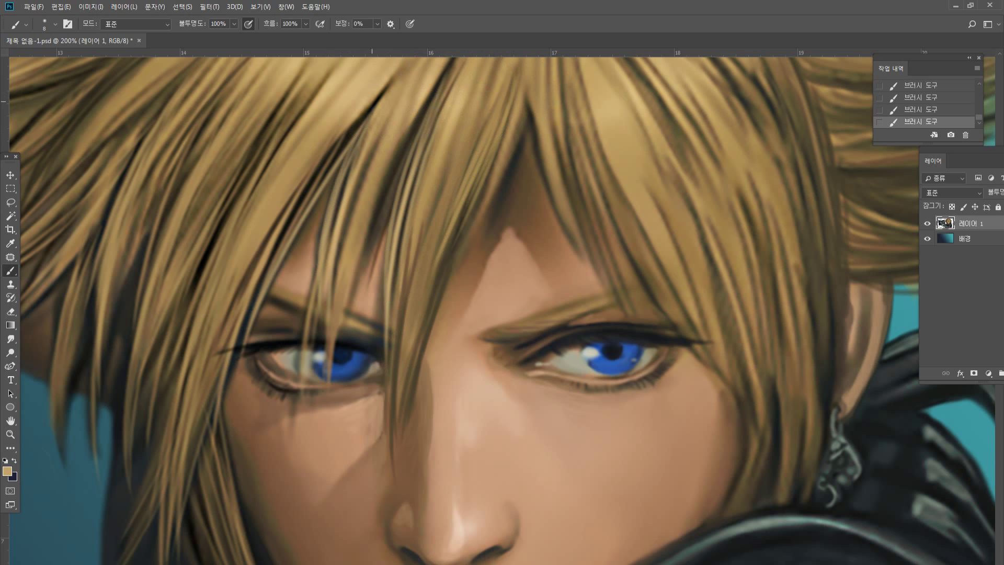
drag(368, 108, 313, 272)
mouse_move(361, 123)
mouse_down()
mouse_move(301, 239)
mouse_move(281, 247)
mouse_move(261, 288)
mouse_up()
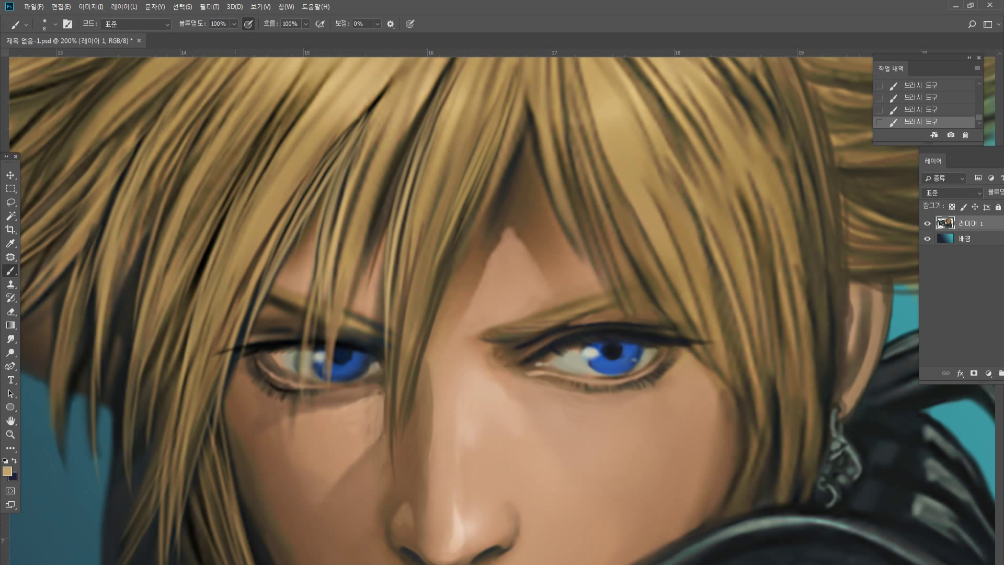
Choose a muted red foreground color and paint the inner corner of the unobscured eye with the Brush.
click(11, 434)
double_click(14, 434)
click(511, 369)
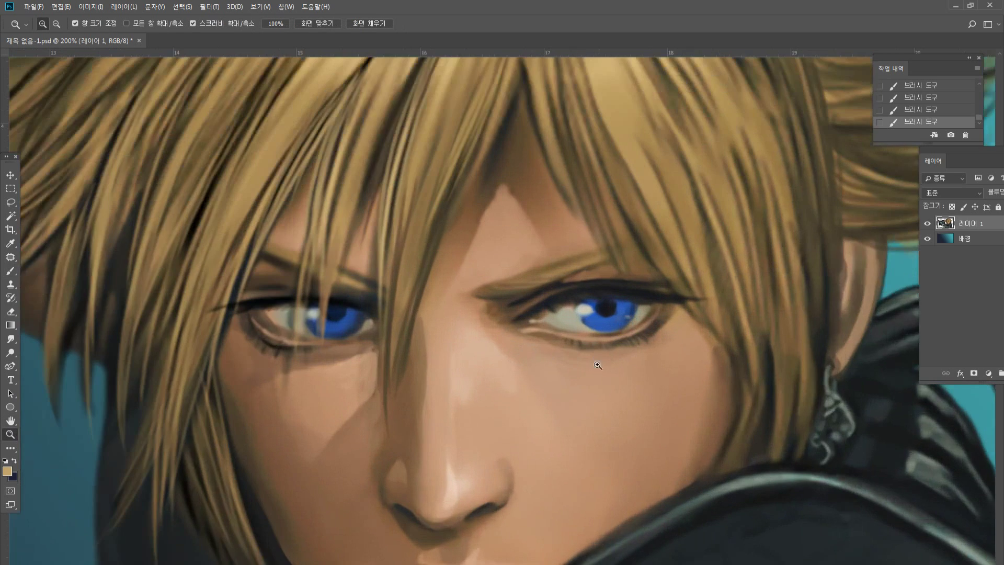
click(597, 363)
click(632, 338)
click(636, 308)
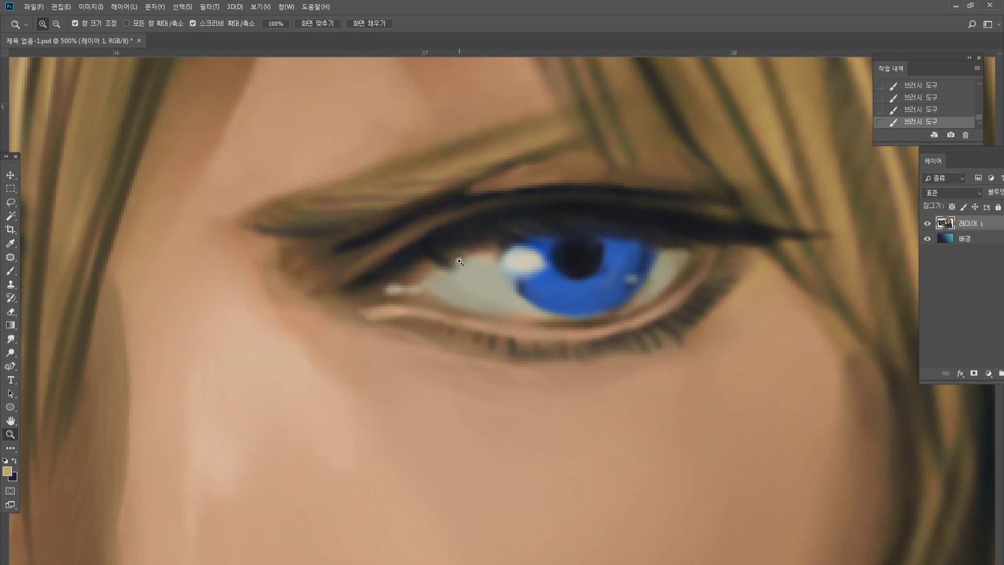
click(11, 271)
key(i)
click(8, 471)
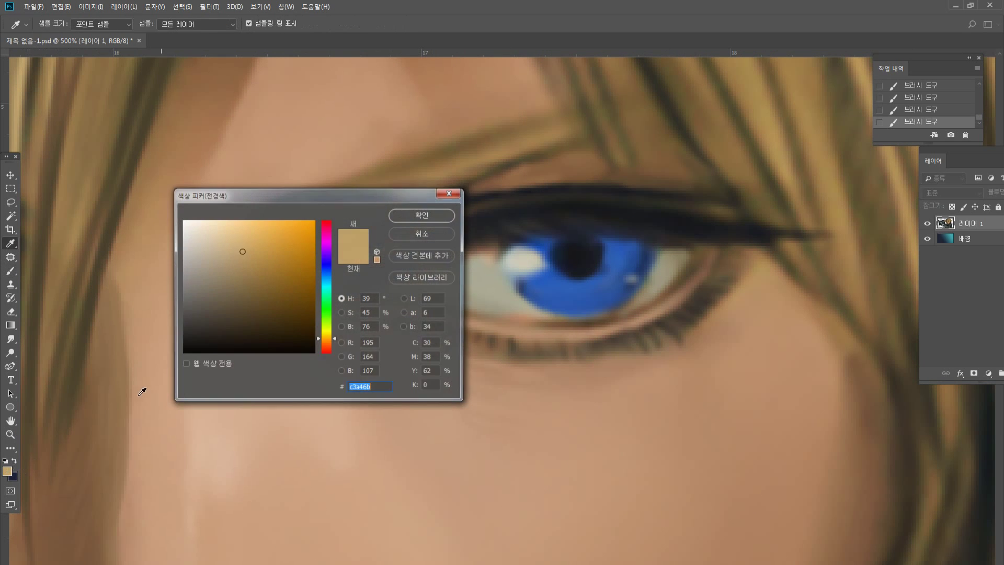
click(326, 240)
click(334, 221)
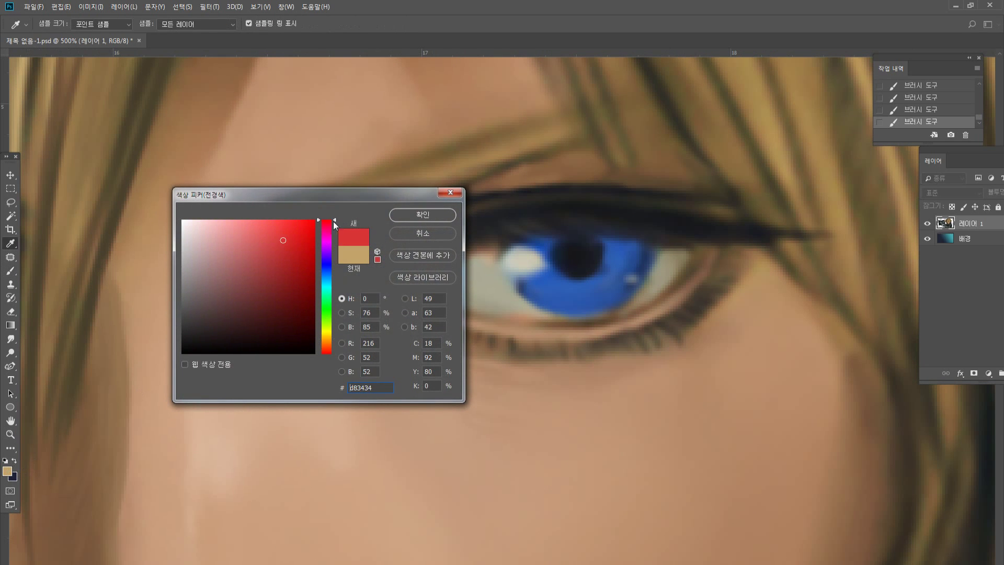
click(269, 246)
click(419, 217)
mouse_move(378, 287)
mouse_down()
mouse_move(395, 298)
mouse_move(381, 284)
mouse_move(417, 278)
mouse_move(419, 295)
mouse_move(385, 287)
mouse_move(394, 278)
mouse_up()
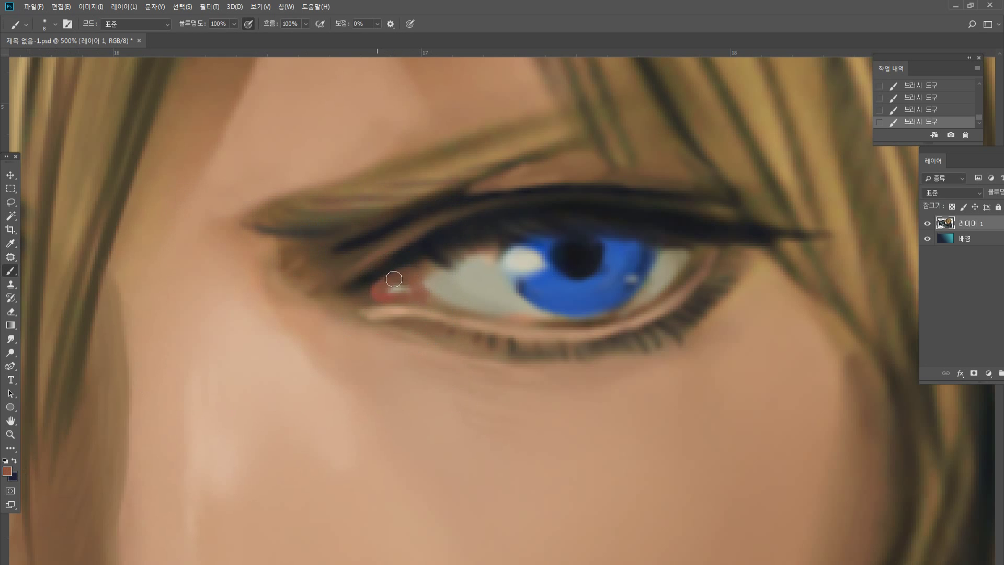
Round out the pupil of the unobscured eye with its sampled near-black color.
alt+click(554, 272)
alt+click(577, 263)
mouse_move(573, 271)
mouse_down()
mouse_move(596, 264)
mouse_move(585, 242)
mouse_move(597, 249)
mouse_up()
Reduce the brush to size 6 and repaint the lower iris and its rim with sampled blues.
alt+click(620, 256)
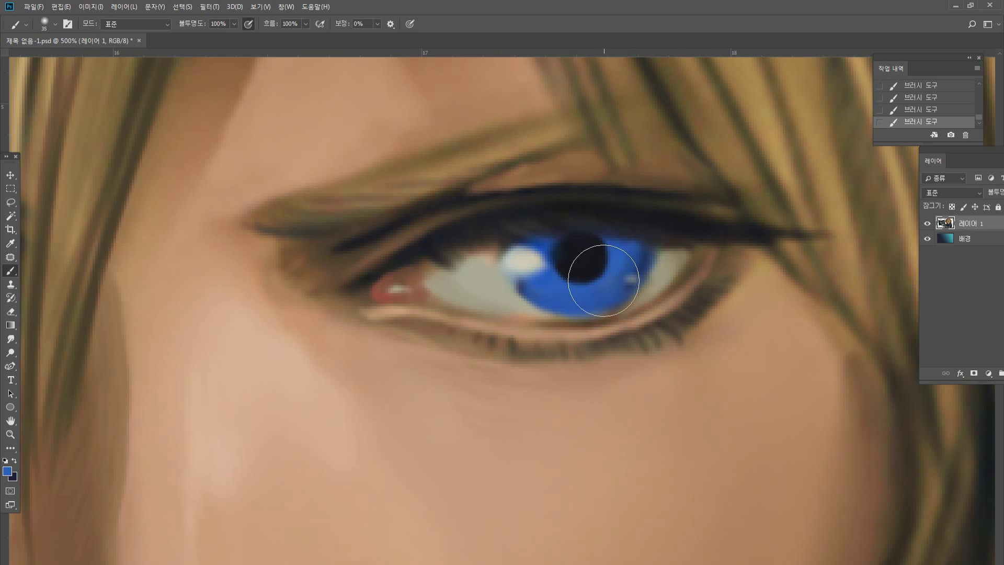
key(bracketleft)
key(bracketleft)
key(bracketleft)
key(bracketleft)
key(bracketleft)
key(bracketleft)
key(bracketleft)
key(bracketleft)
key(bracketleft)
alt+click(523, 285)
drag(527, 302, 595, 311)
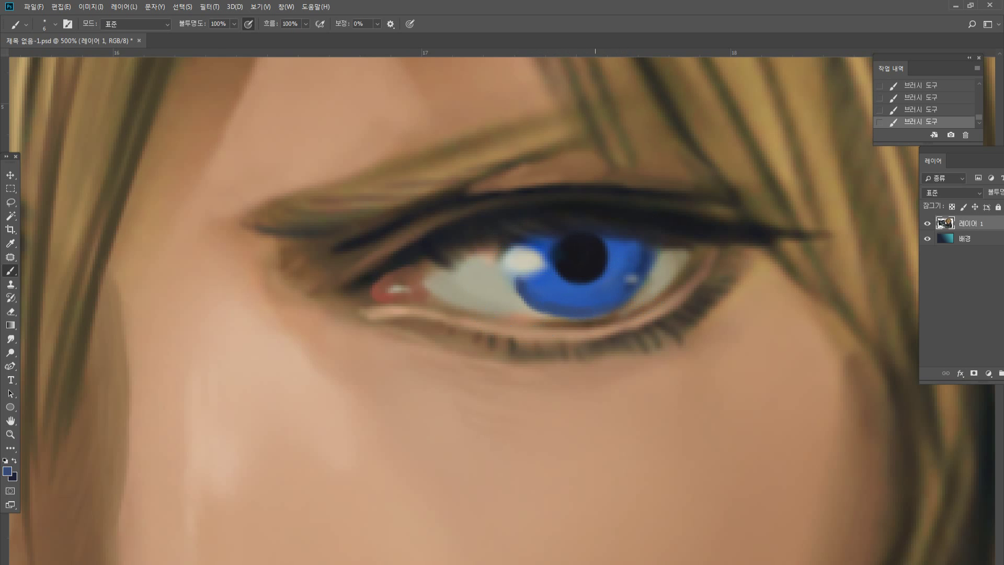
alt+click(551, 293)
drag(534, 304, 595, 314)
alt+click(642, 261)
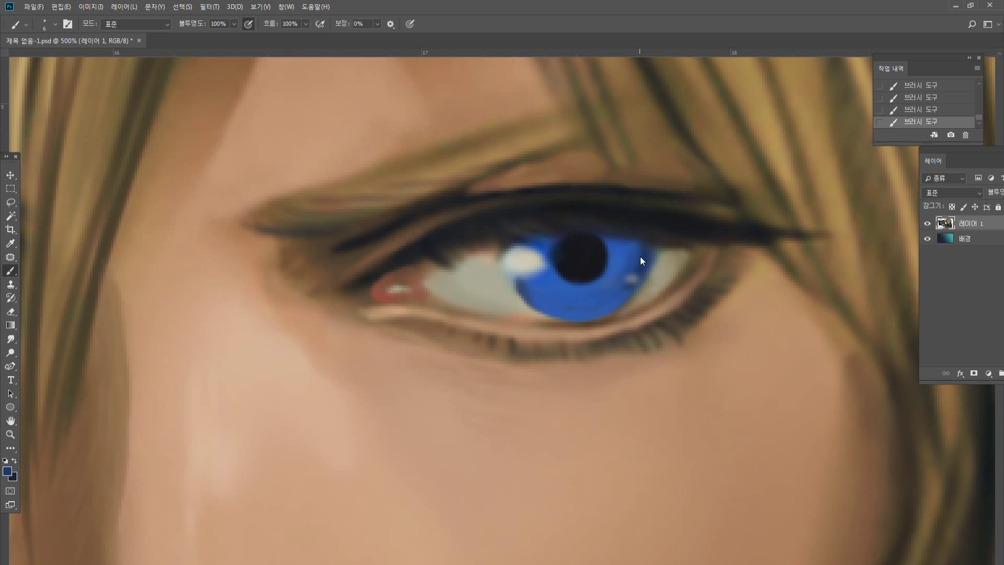
Paint thin off-white highlights along the inner lower eyelid and across the red tear duct, sampling the eye's highlight color.
alt+click(662, 261)
alt+click(520, 260)
drag(366, 305, 442, 314)
drag(395, 289, 434, 288)
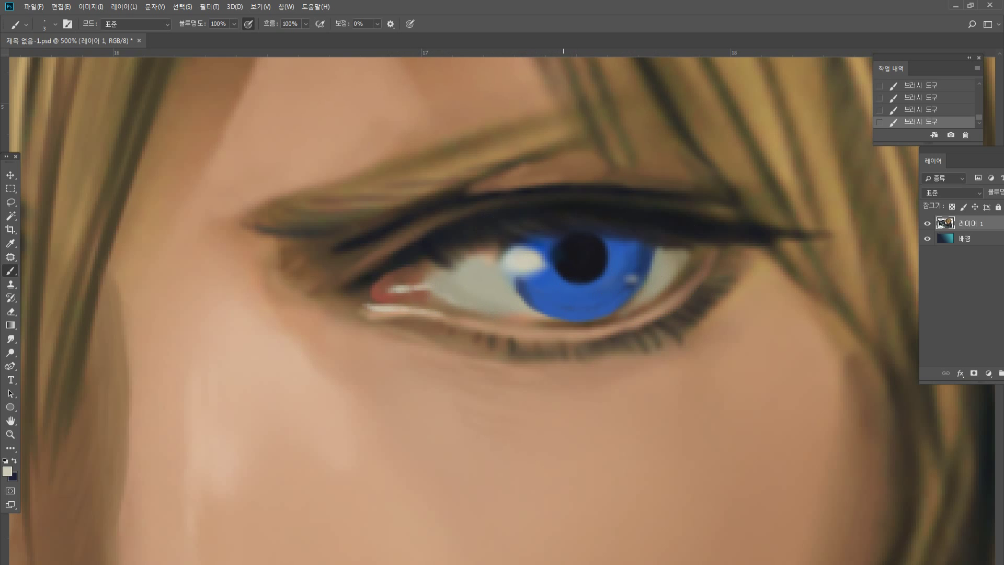
Add fine dark blue streaks around the pupil and outline it with light blue 7d93bc.
alt+click(633, 252)
click(8, 471)
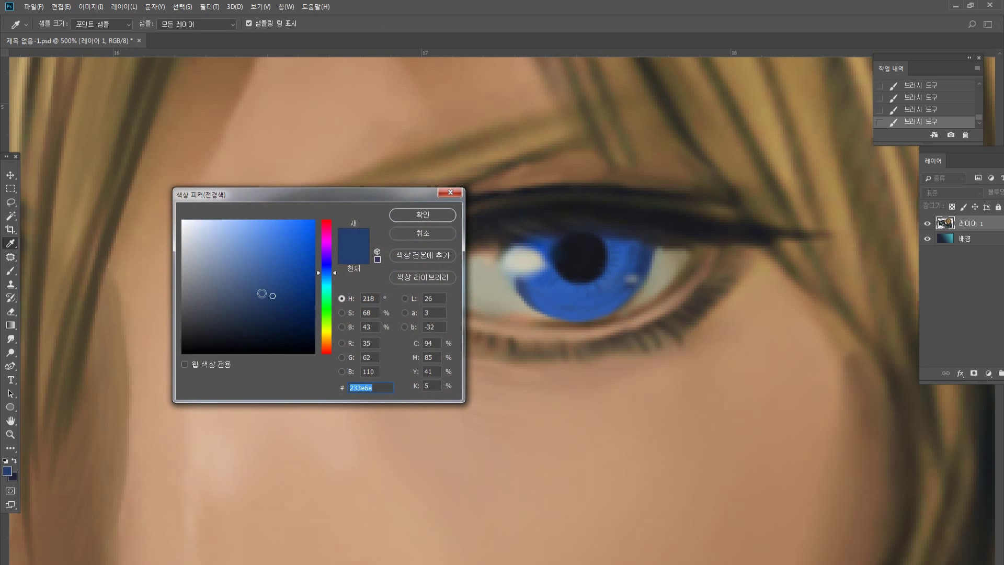
click(231, 255)
click(226, 255)
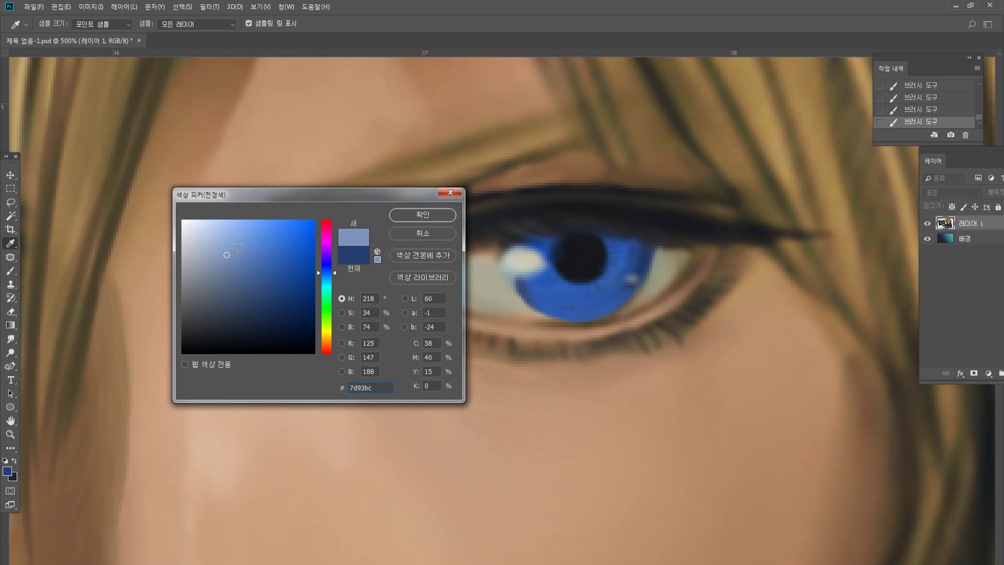
click(420, 212)
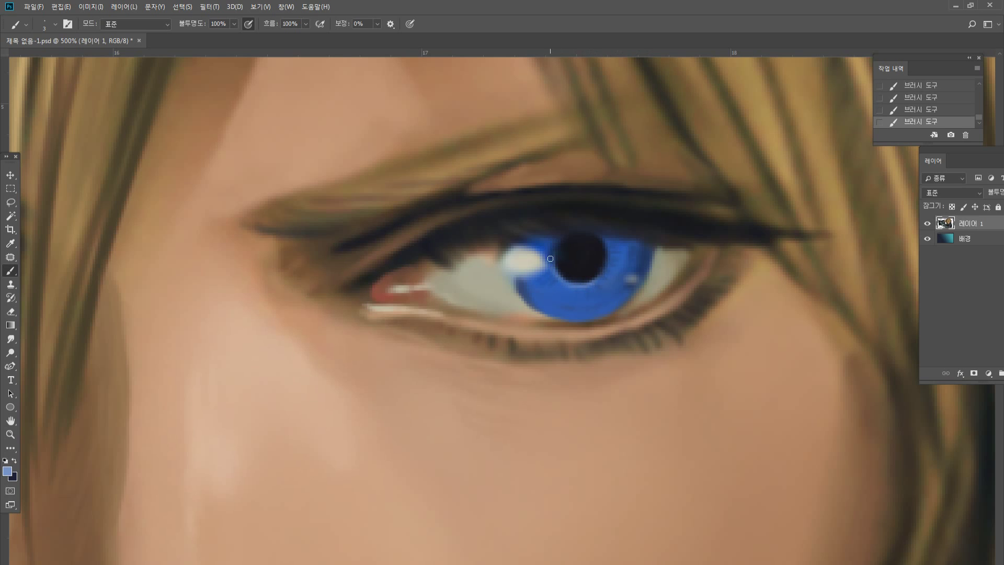
Paint fine dark lower eyelashes along the unobscured eye, using the color sampled from the upper lash line.
alt+click(564, 244)
alt+click(687, 266)
alt+click(735, 228)
mouse_move(708, 282)
mouse_down()
mouse_move(726, 293)
mouse_move(736, 261)
mouse_move(705, 328)
mouse_move(665, 341)
mouse_up()
mouse_move(655, 332)
mouse_down()
mouse_move(647, 347)
mouse_move(599, 367)
mouse_up()
drag(540, 341, 537, 356)
drag(532, 335, 524, 355)
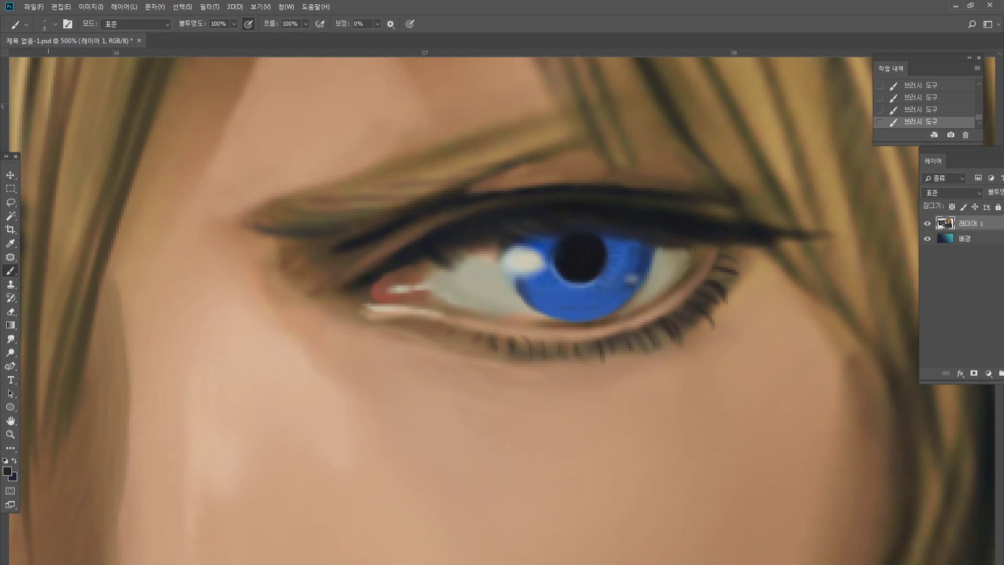
Smudge the skin and shadow at the inner corner of the unobscured eye with a size 15 brush.
click(12, 338)
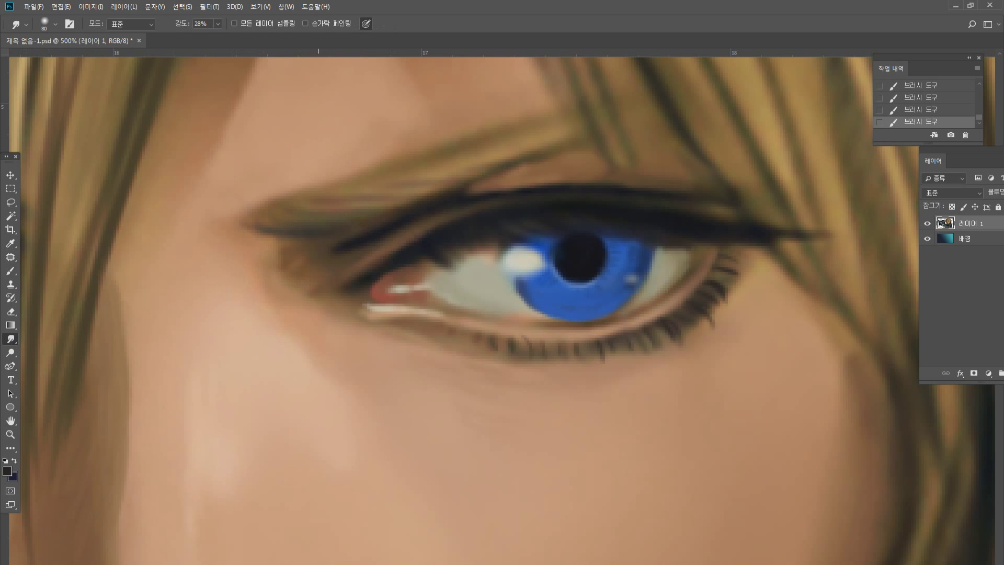
key(bracketleft)
key(bracketleft)
key(bracketleft)
key(bracketleft)
key(bracketleft)
key(bracketleft)
key(bracketleft)
key(bracketleft)
key(bracketright)
mouse_move(306, 298)
mouse_down()
mouse_move(308, 282)
mouse_move(380, 242)
mouse_up()
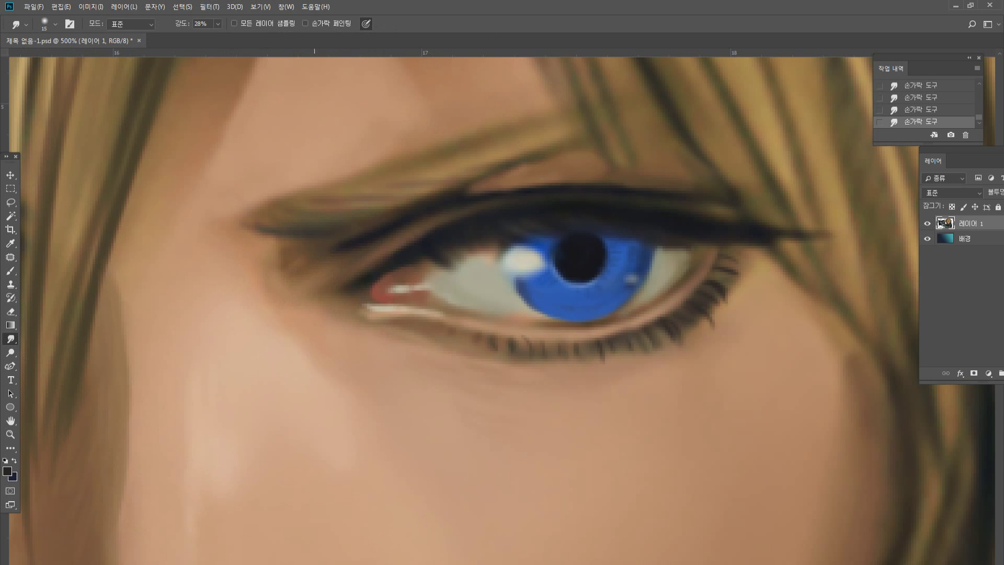
Enlarge the Smudge brush to 25 and blend the brown shadow between the unobscured eye's inner corner and the brow.
key(bracketright)
drag(300, 262, 263, 269)
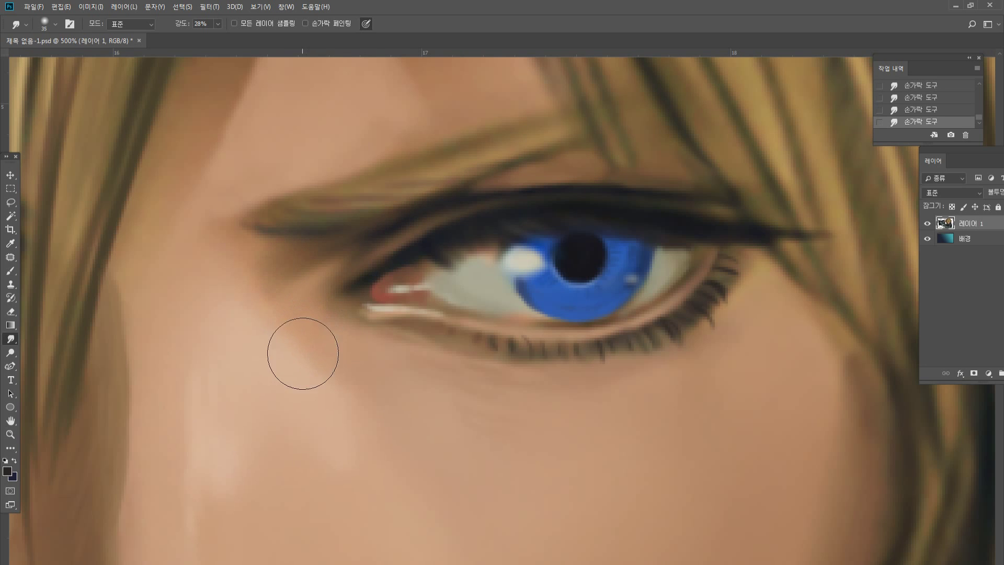
key(bracketright)
Repaint the iris edge and the adjacent white of the hair-covered eye with colors sampled from its inner corner.
double_click(14, 437)
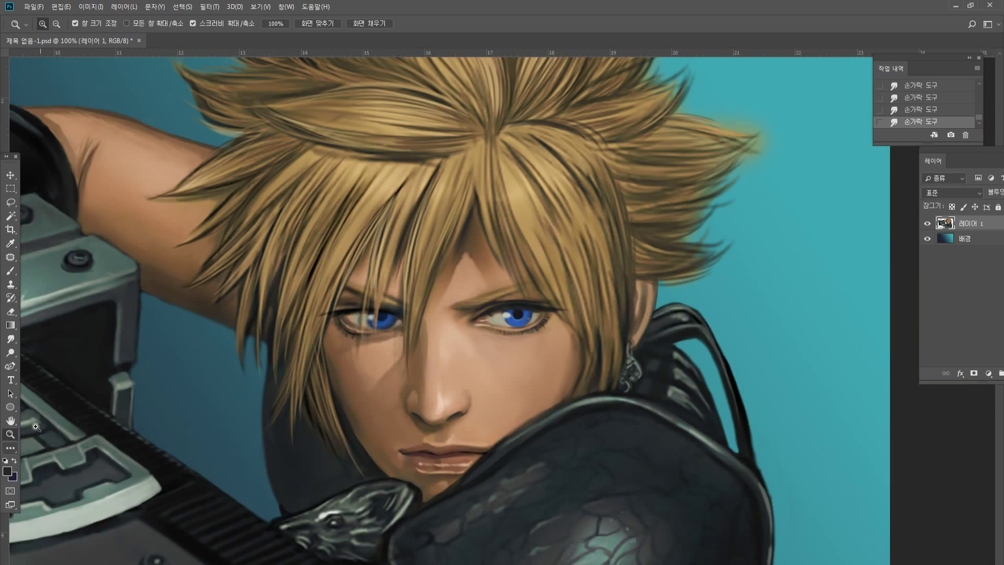
alt+click(345, 308)
alt+click(348, 311)
click(505, 368)
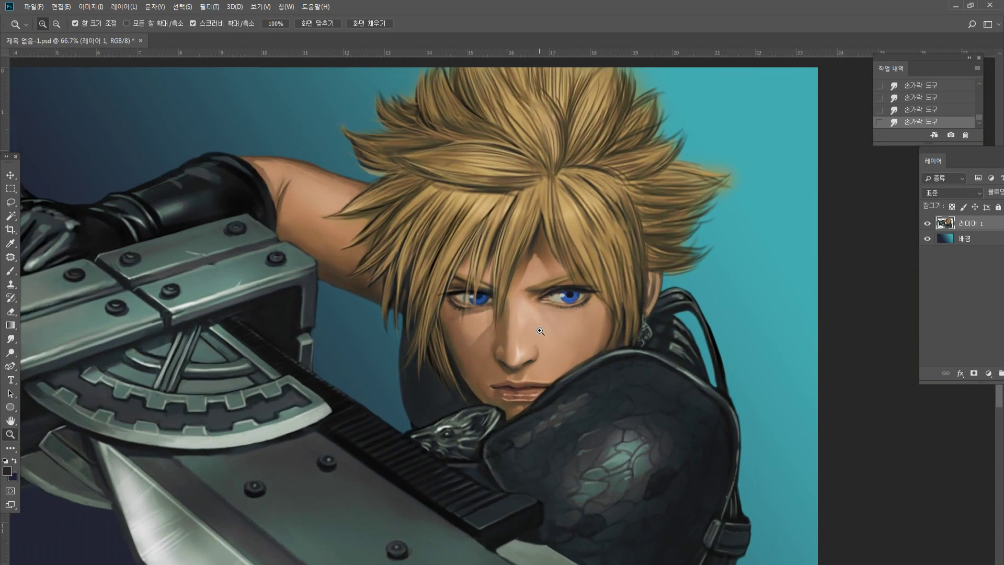
click(540, 330)
click(527, 309)
click(435, 297)
drag(382, 284, 404, 295)
click(11, 270)
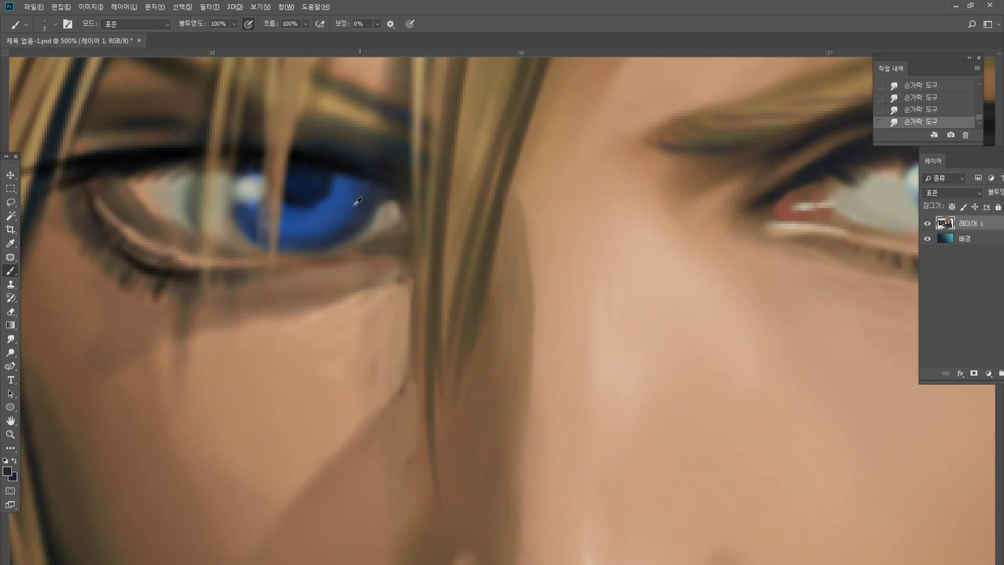
alt+click(384, 214)
click(379, 204)
drag(380, 197, 379, 210)
drag(377, 211, 357, 236)
drag(363, 231, 345, 242)
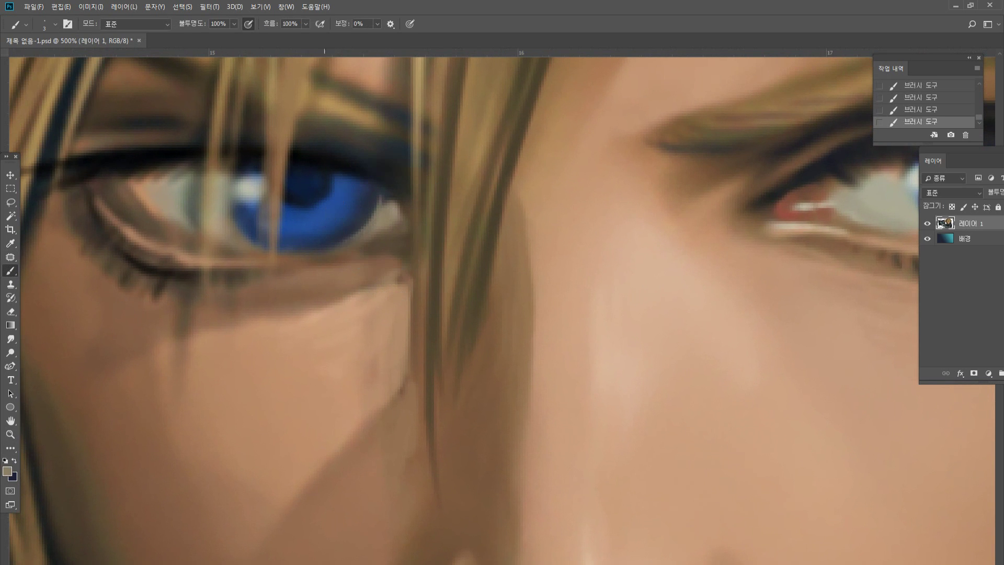
alt+click(389, 210)
click(389, 200)
Paint fine hairs at the inner end of the eyebrow above the hair-covered eye, using sampled brow tones.
alt+click(326, 156)
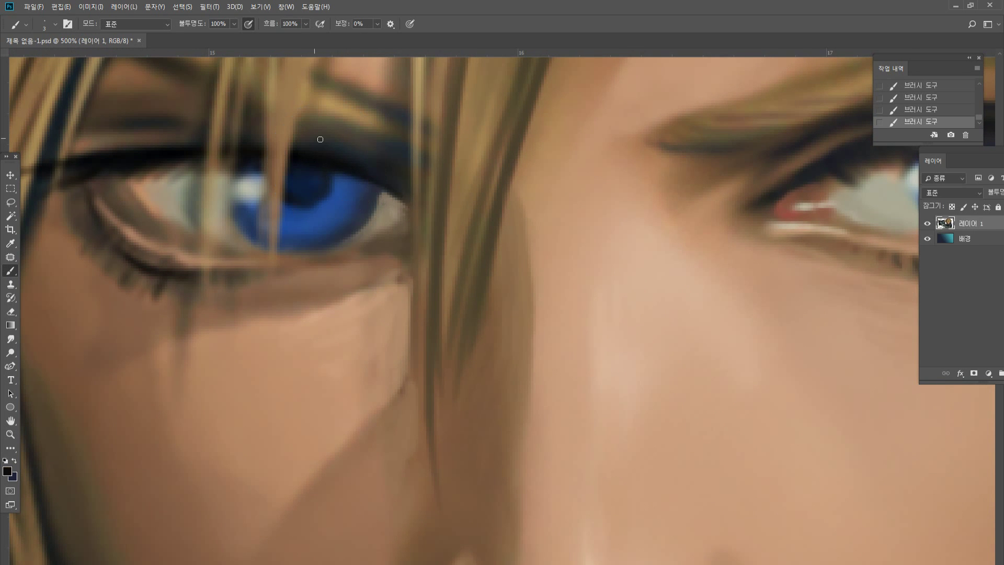
alt+click(716, 157)
alt+click(407, 140)
drag(387, 120, 398, 133)
mouse_move(375, 114)
mouse_down()
mouse_move(389, 136)
mouse_move(378, 136)
mouse_up()
drag(340, 96, 363, 133)
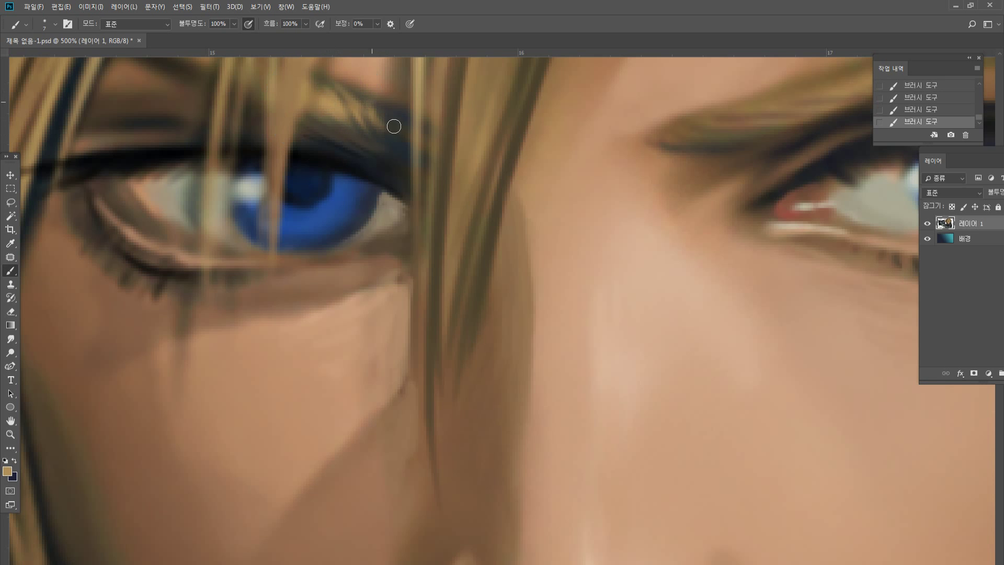
Refine the shading between the brow and upper lash line of the hair-covered eye with sampled dark browns.
alt+click(321, 137)
alt+click(317, 124)
alt+click(186, 125)
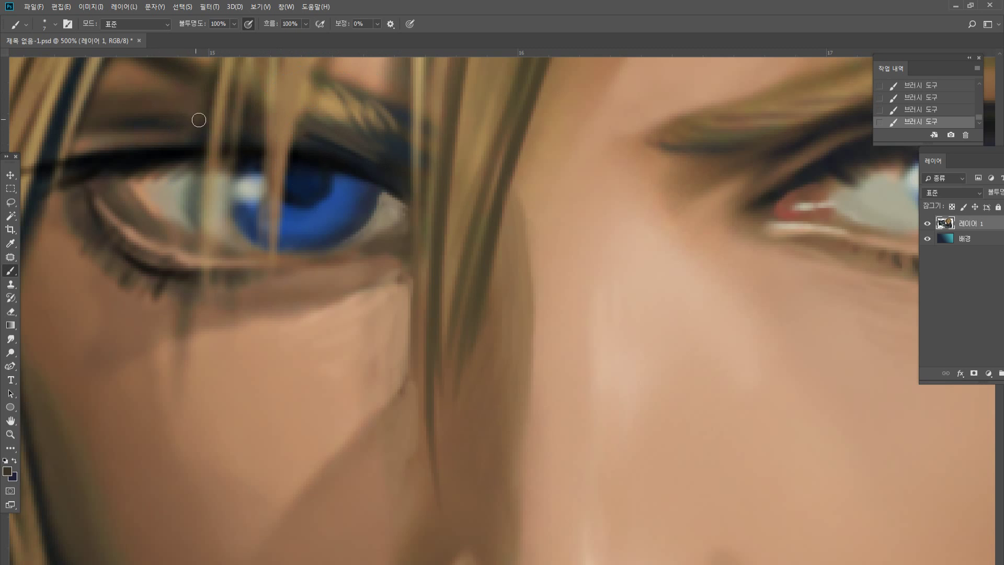
alt+click(162, 111)
alt+click(115, 137)
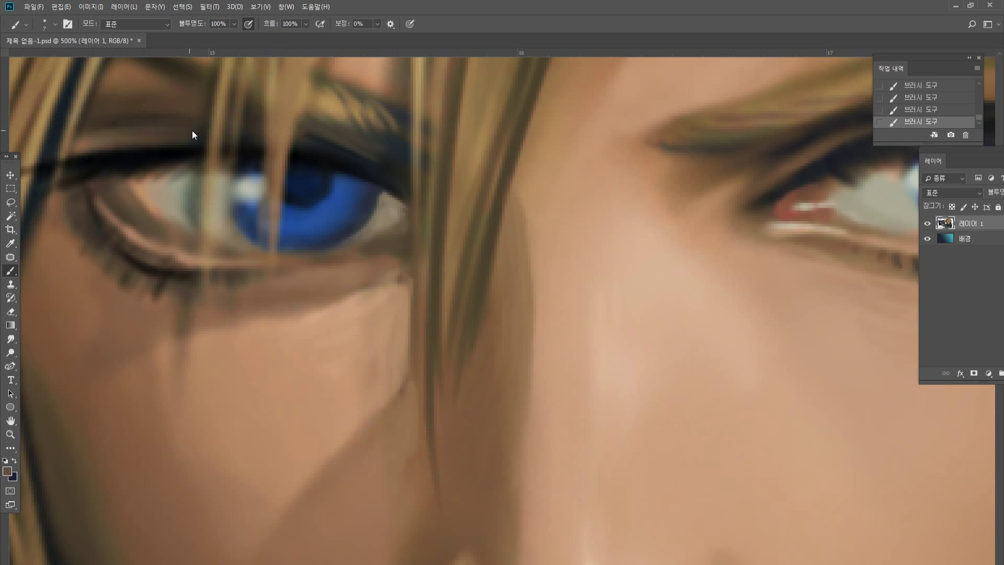
alt+click(126, 121)
alt+click(269, 145)
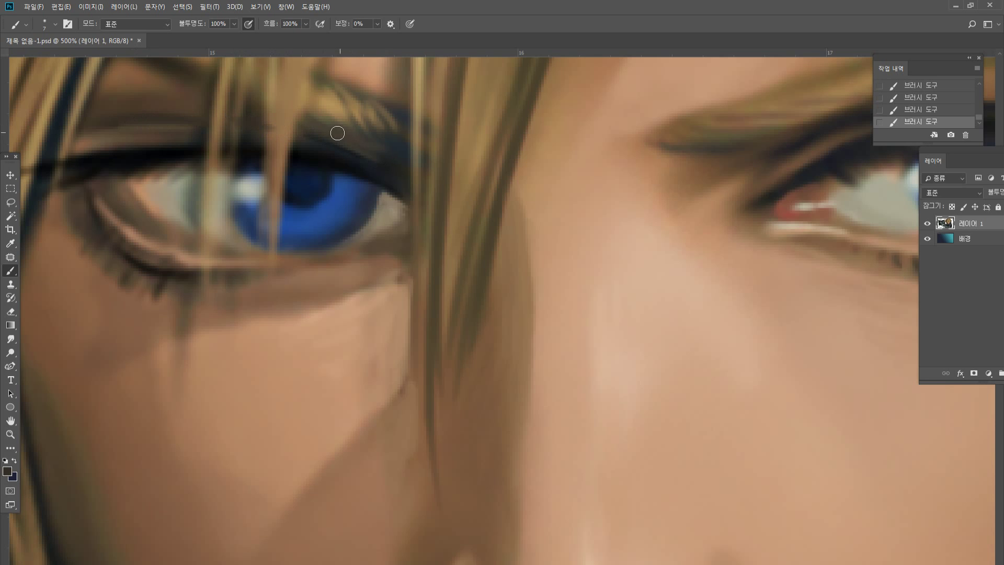
alt+click(337, 132)
alt+click(173, 130)
Darken the hair-covered eye's pupil and repaint the surrounding iris with sampled blues.
alt+click(330, 186)
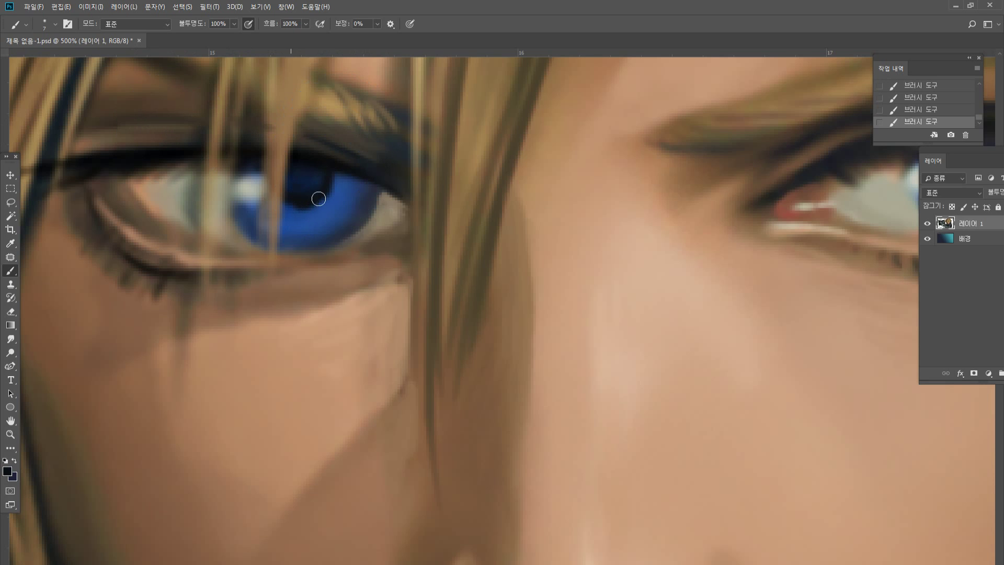
alt+click(294, 209)
alt+click(296, 188)
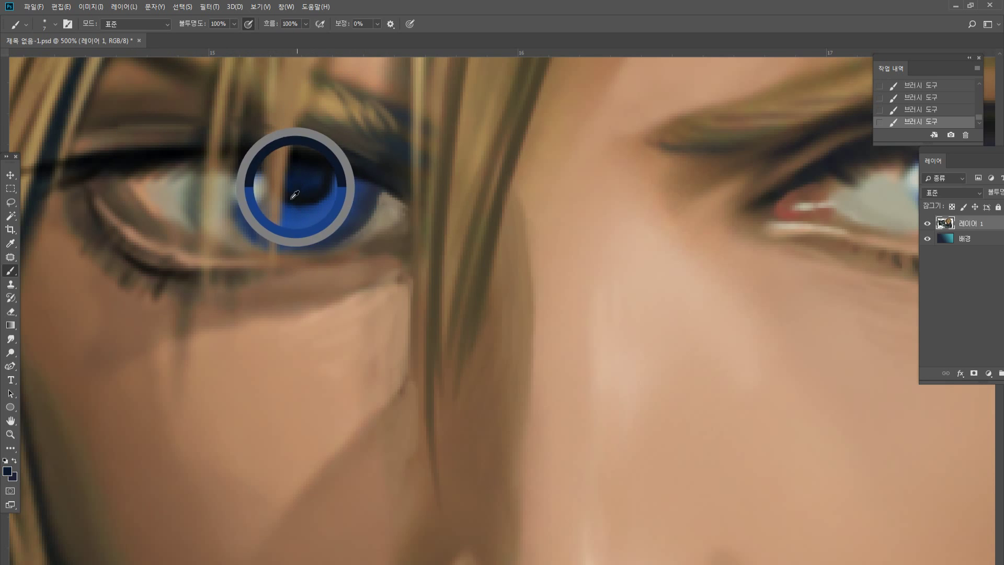
alt+click(249, 215)
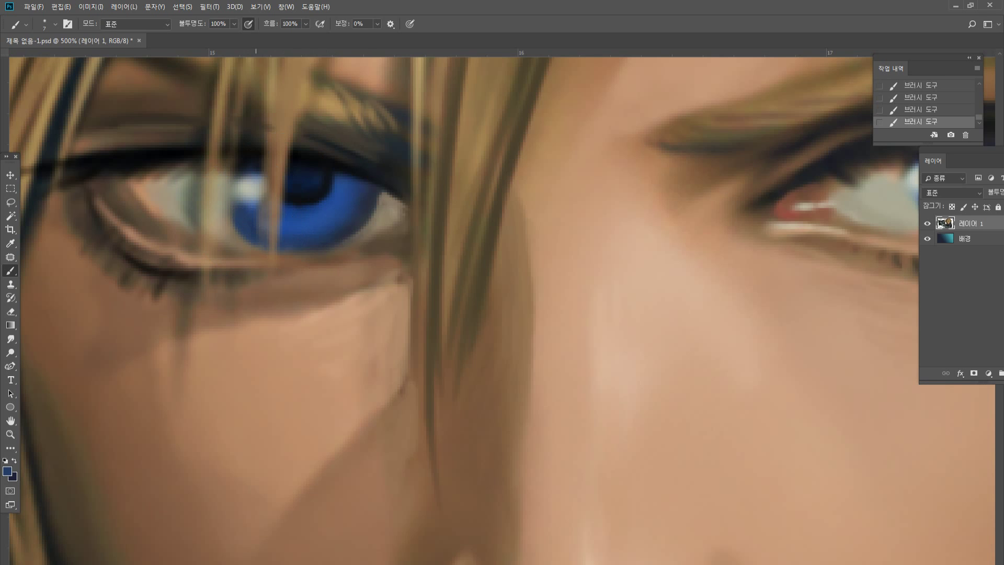
alt+click(164, 271)
Smudge the outer corner of the hair-covered eye with a size 25 brush.
double_click(15, 433)
alt+click(468, 305)
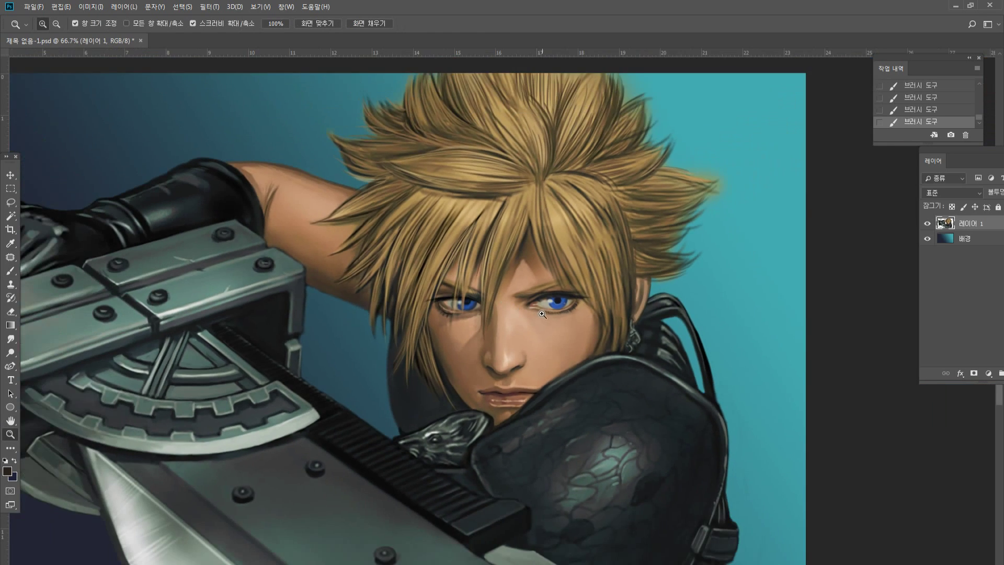
click(542, 313)
click(544, 317)
click(421, 335)
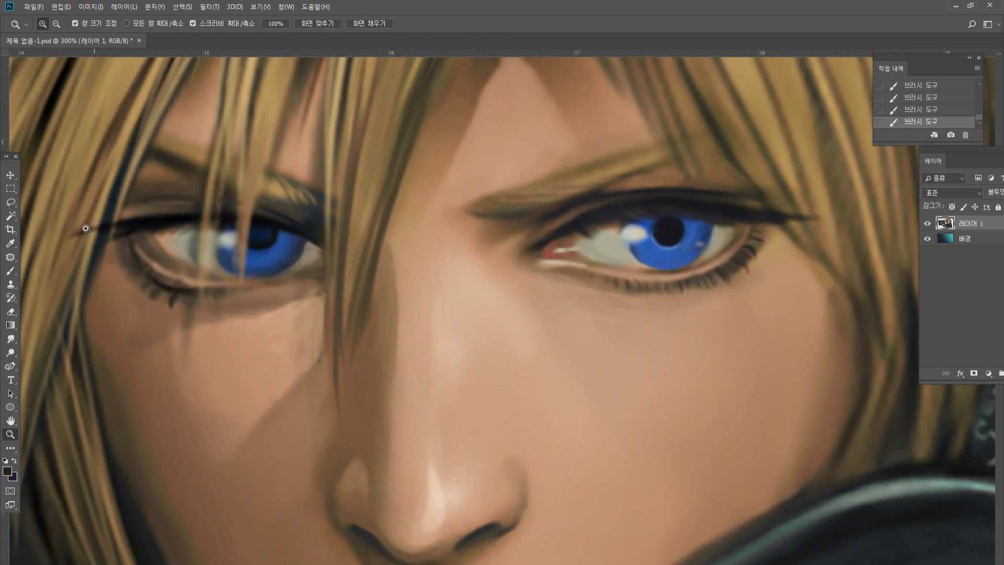
click(189, 292)
click(11, 339)
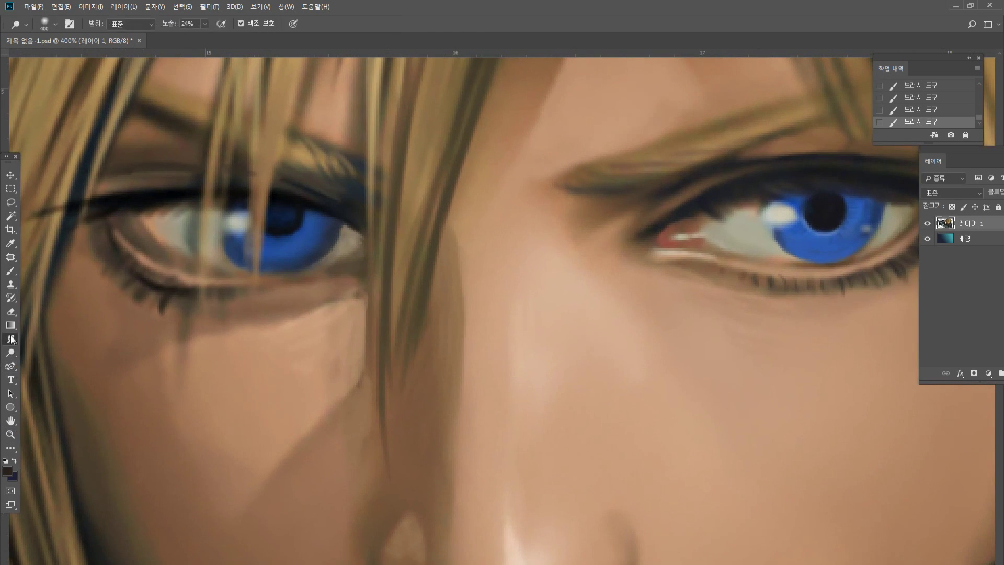
drag(137, 236, 131, 232)
drag(136, 233, 144, 241)
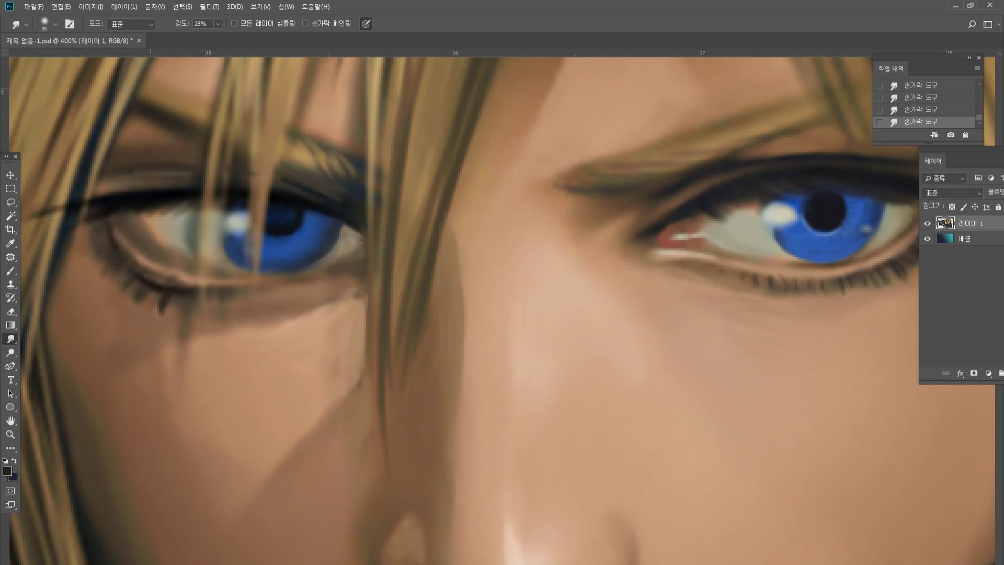
Paint fine dark lashes at the outer corner and along the lower lid of the hair-covered eye, sampling the lash color.
click(11, 271)
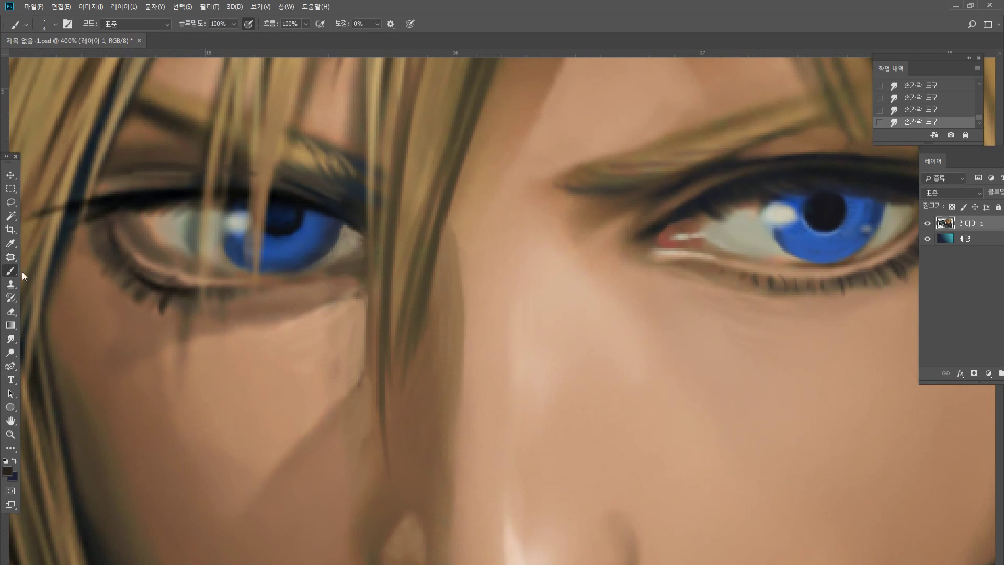
alt+click(128, 200)
drag(125, 210, 100, 220)
mouse_move(124, 212)
mouse_down()
mouse_move(106, 228)
mouse_move(81, 225)
mouse_up()
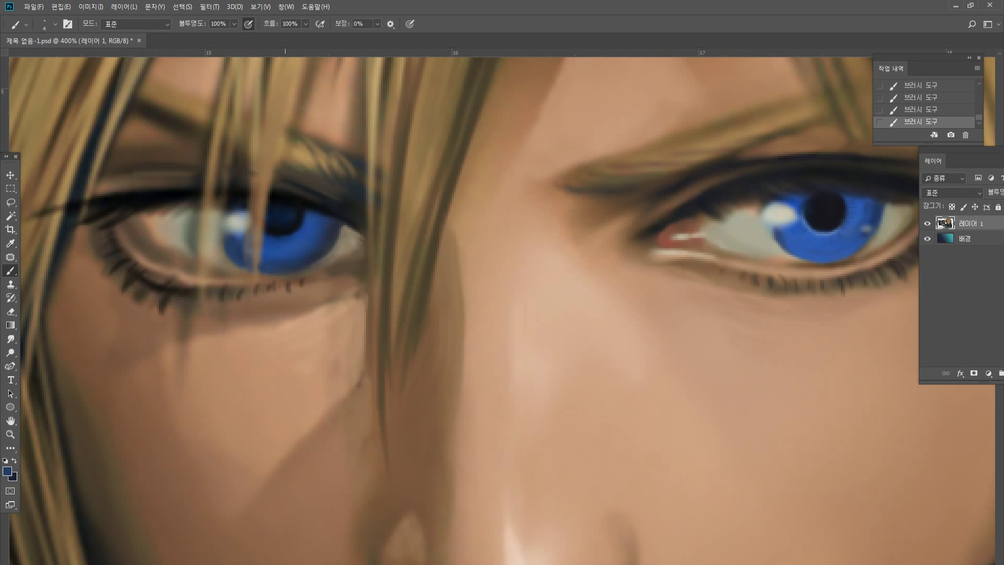
Touch up the iris rims and blues of both eyes with colors sampled from the irises.
alt+click(296, 245)
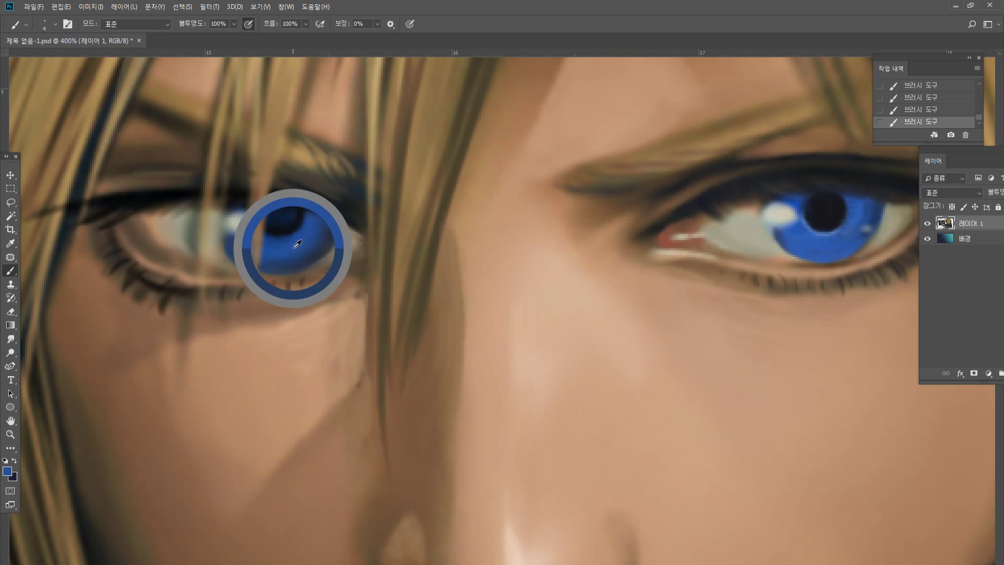
alt+click(794, 237)
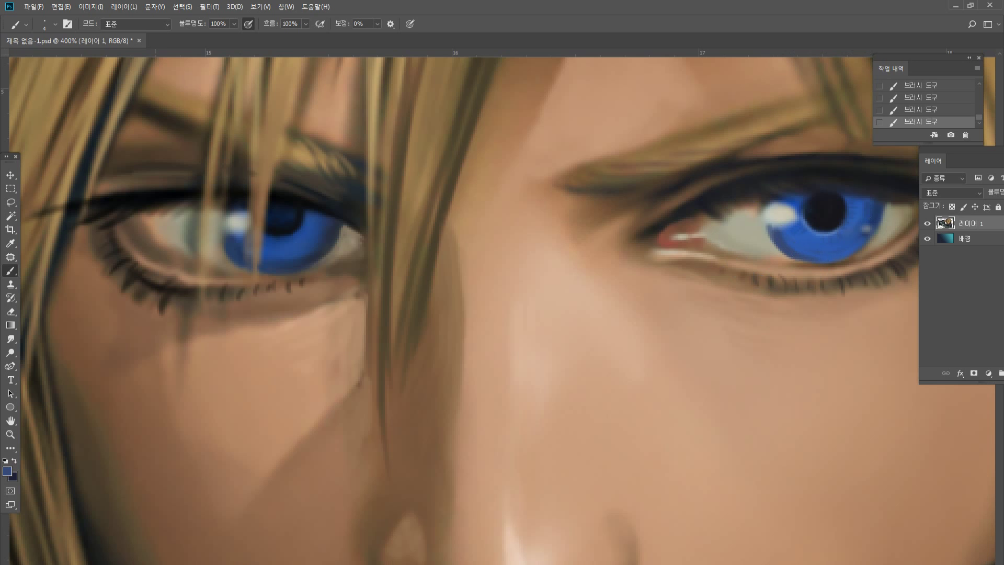
alt+click(236, 247)
alt+click(282, 251)
alt+click(345, 248)
alt+click(329, 219)
Enlarge the Smudge brush to 150 and soften the hair strands beside the outer corner of the hair-covered eye.
click(10, 434)
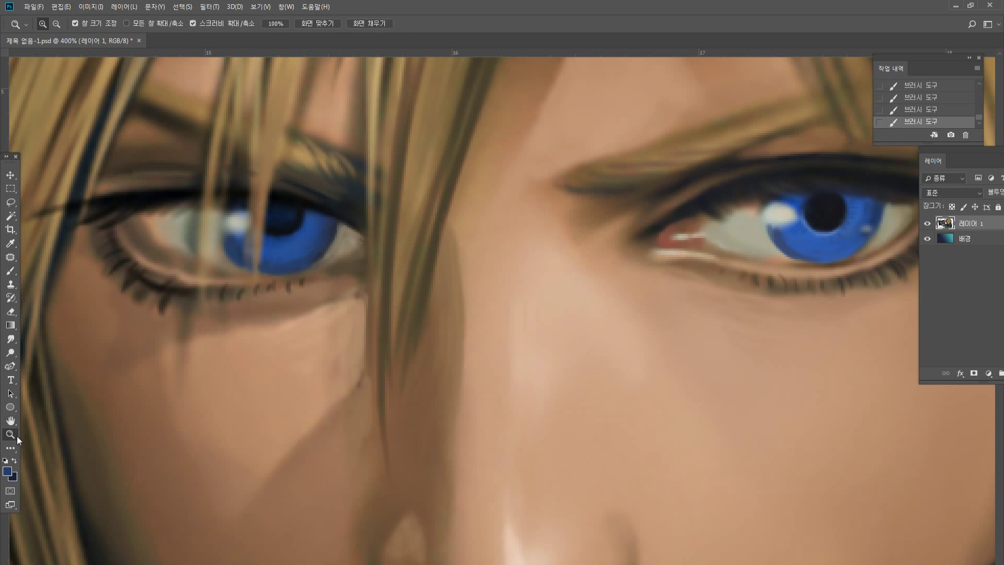
double_click(11, 434)
alt+click(485, 376)
alt+click(492, 430)
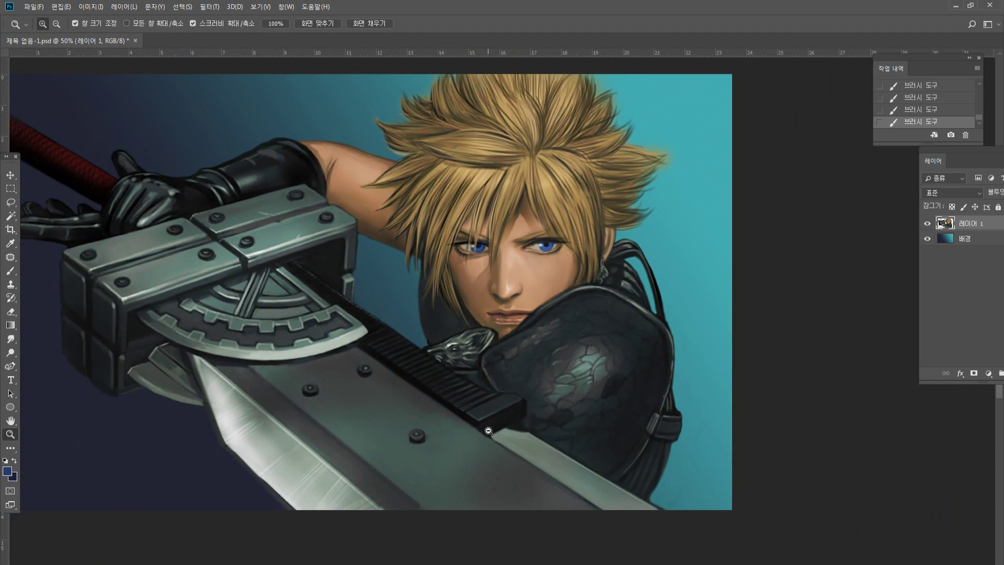
click(518, 273)
click(513, 247)
click(495, 239)
click(486, 250)
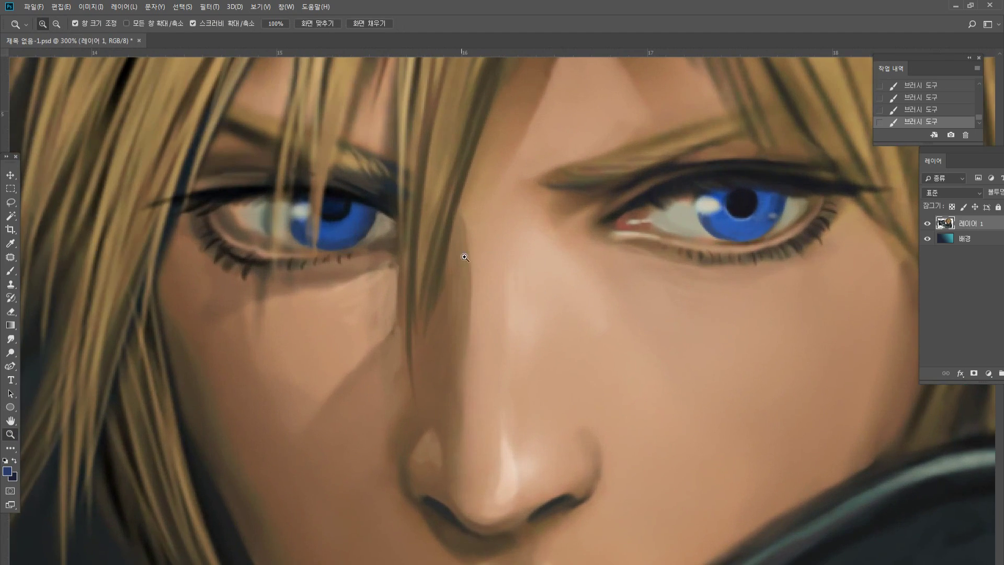
alt+click(428, 312)
click(11, 339)
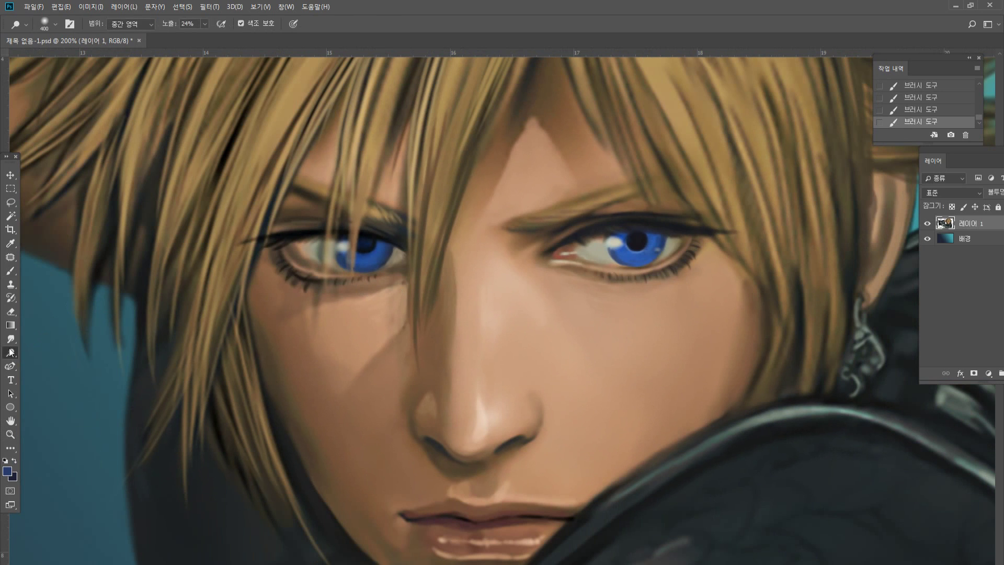
key(bracketright)
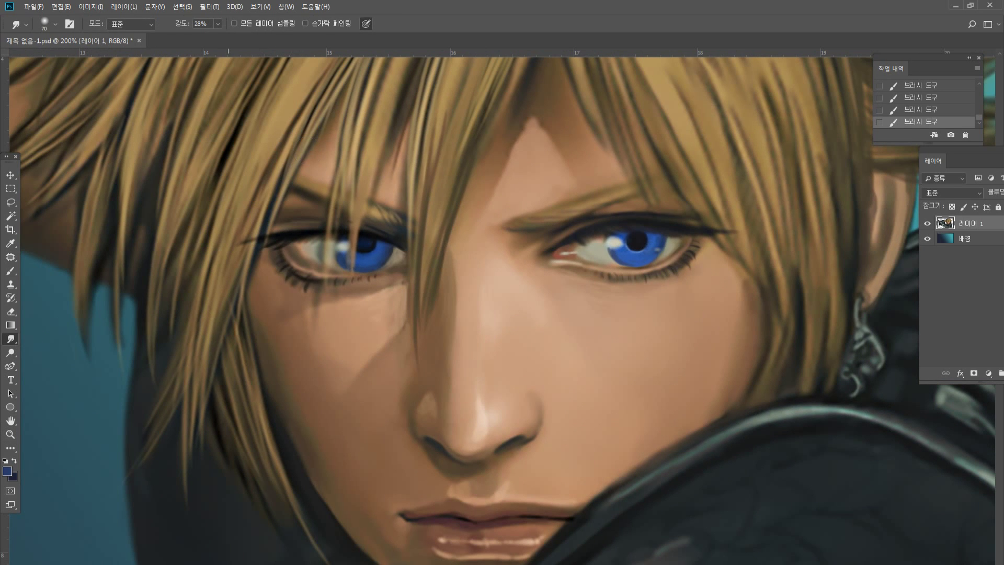
key(bracketright)
key(bracketright)
key(bracketright)
key(bracketright)
key(bracketright)
drag(271, 254, 282, 175)
mouse_move(281, 186)
mouse_down()
mouse_move(287, 157)
mouse_move(278, 194)
mouse_up()
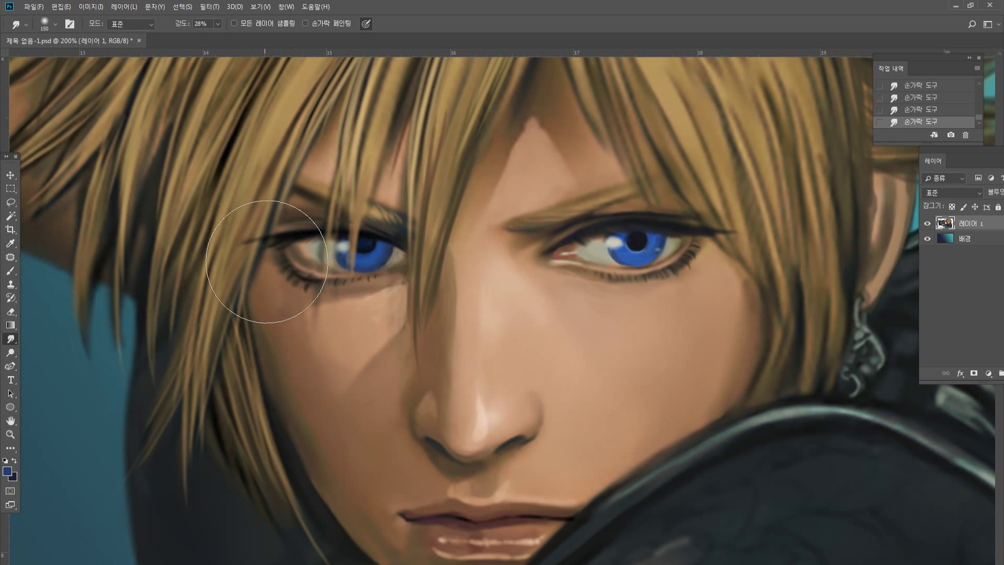
drag(267, 262, 254, 287)
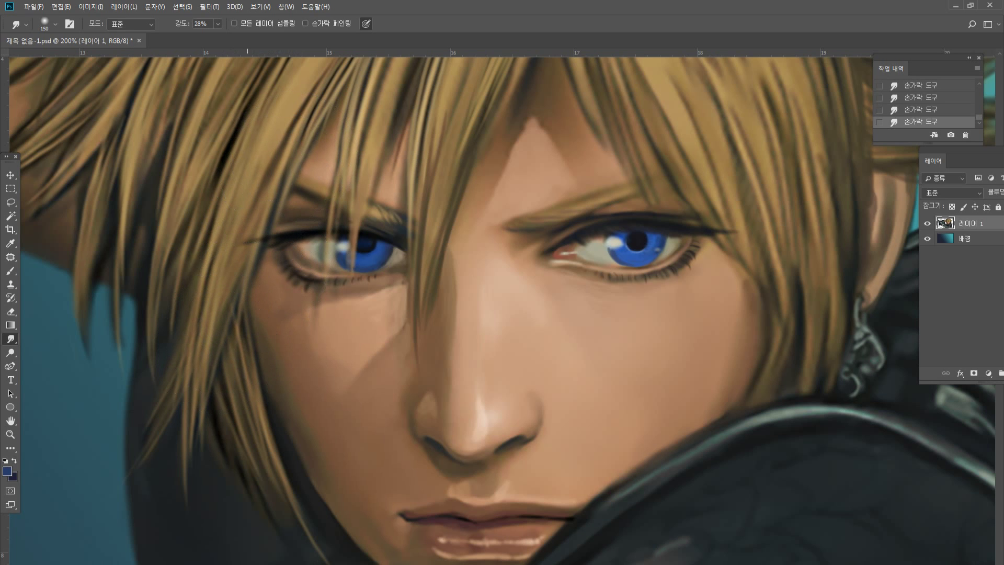
Smudge the bangs over the forehead above the hair-covered eye, and reduce the brush to size 125.
mouse_move(298, 136)
mouse_down()
mouse_move(275, 174)
mouse_move(284, 144)
mouse_up()
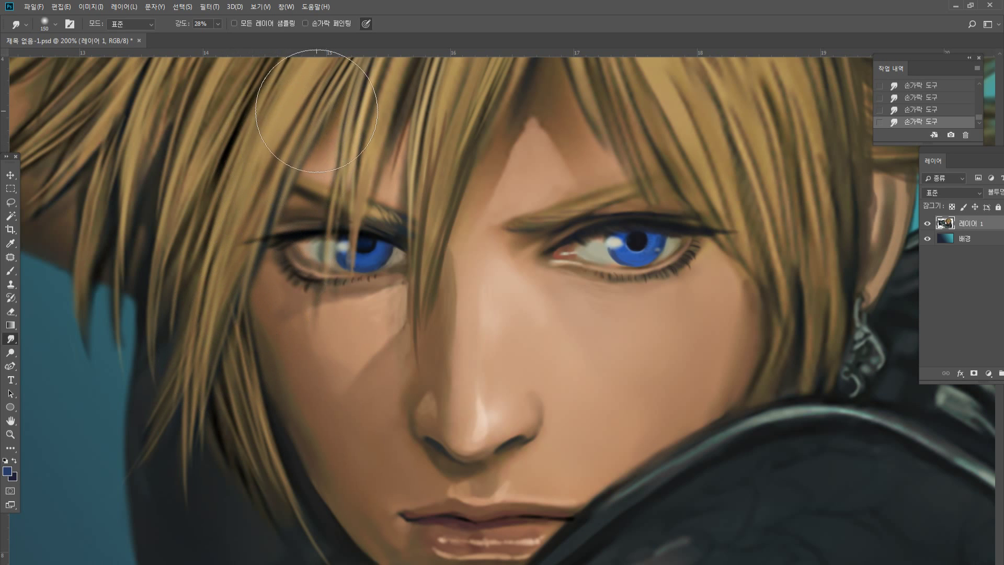
drag(310, 110, 320, 100)
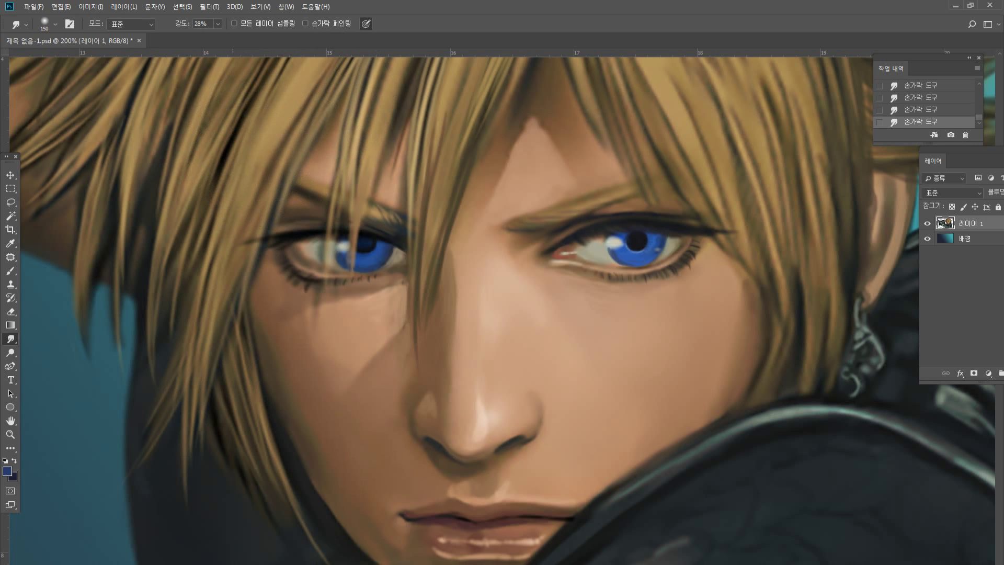
key(bracketleft)
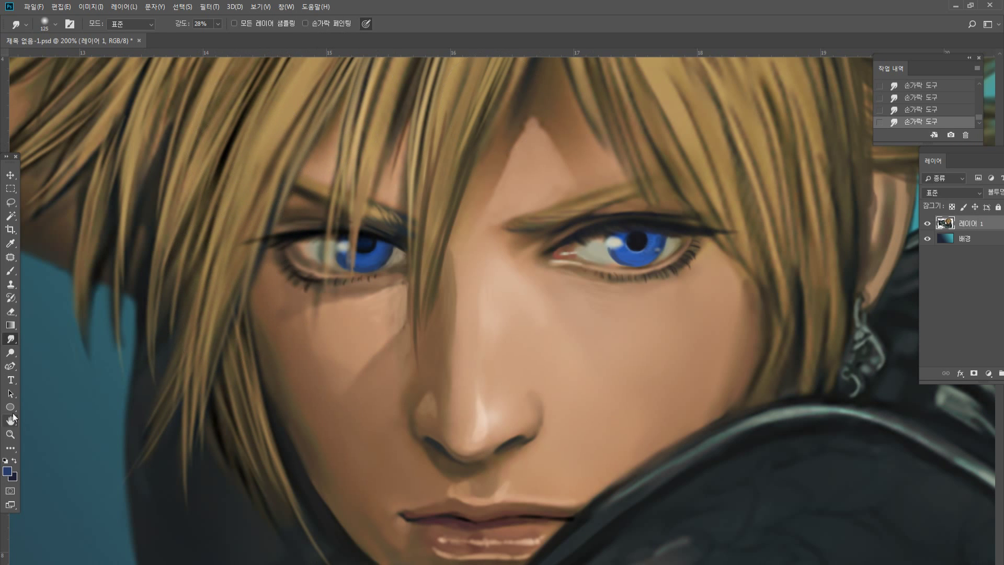
Check the eyes and bangs at 100% and 200% magnification.
click(10, 434)
double_click(14, 437)
alt+click(538, 265)
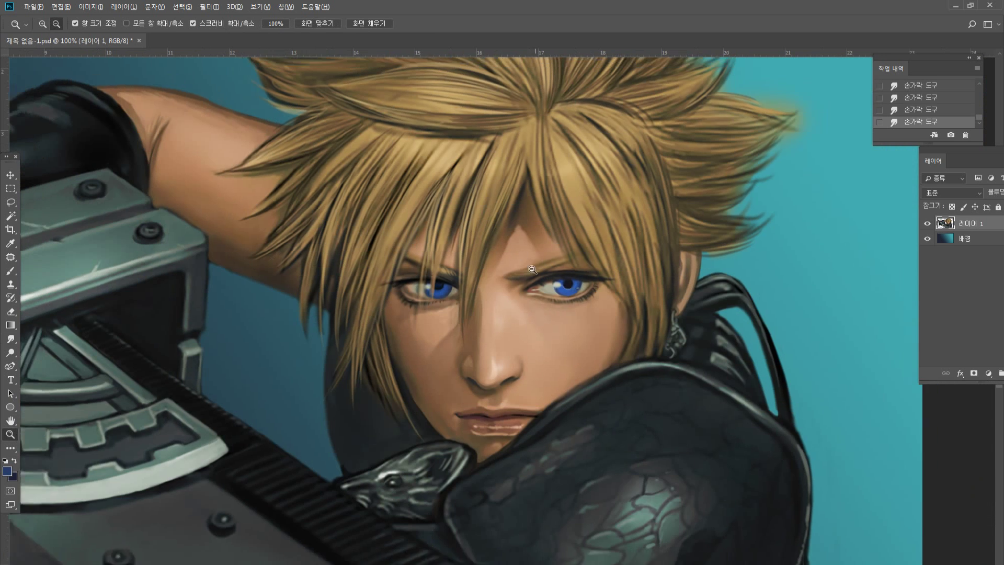
click(519, 254)
click(509, 250)
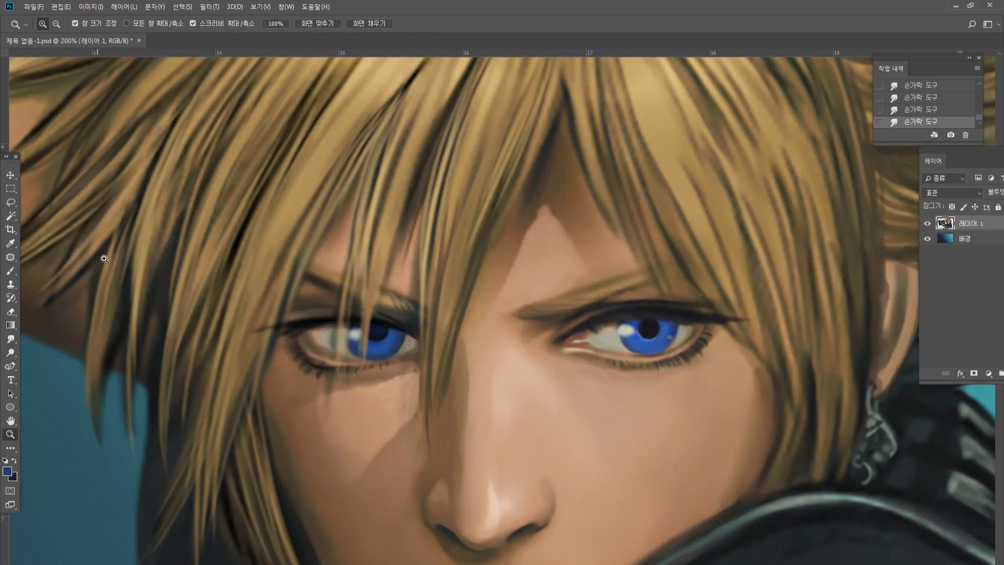
Paint thin blond strands through the bangs over the hair-covered eye using a color sampled from the hair.
click(11, 271)
alt+click(367, 82)
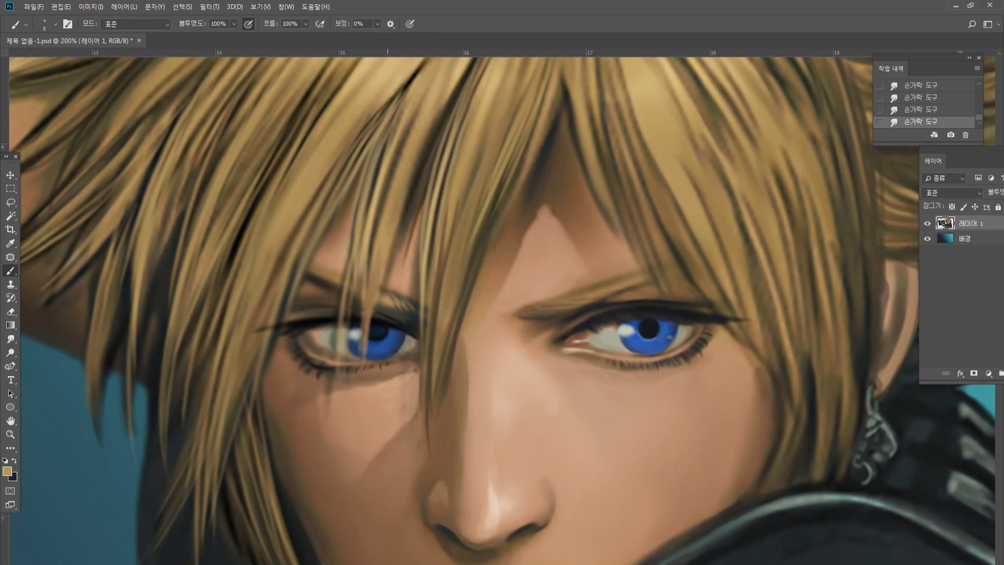
drag(353, 173, 306, 290)
drag(366, 155, 273, 392)
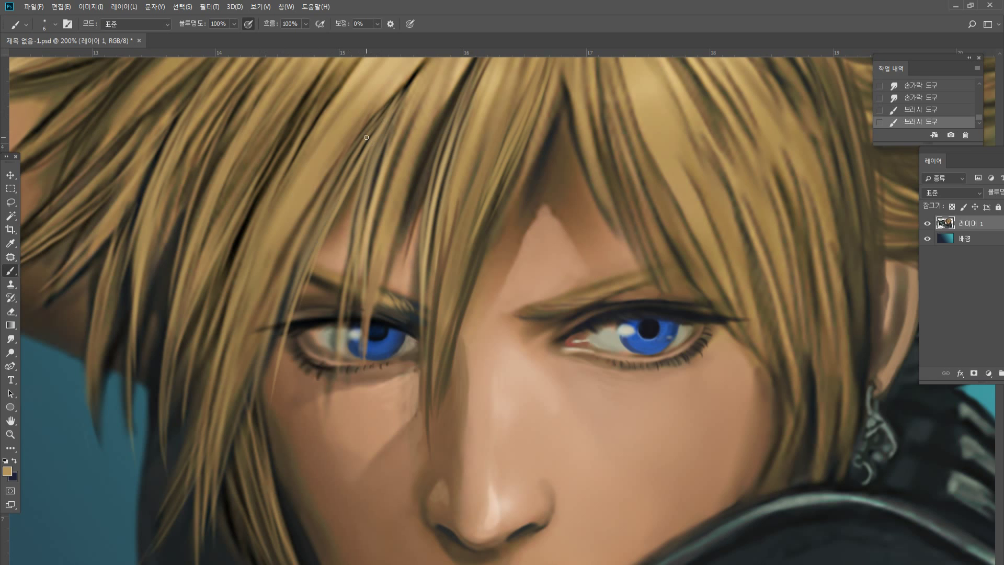
drag(384, 111, 267, 385)
drag(445, 103, 373, 357)
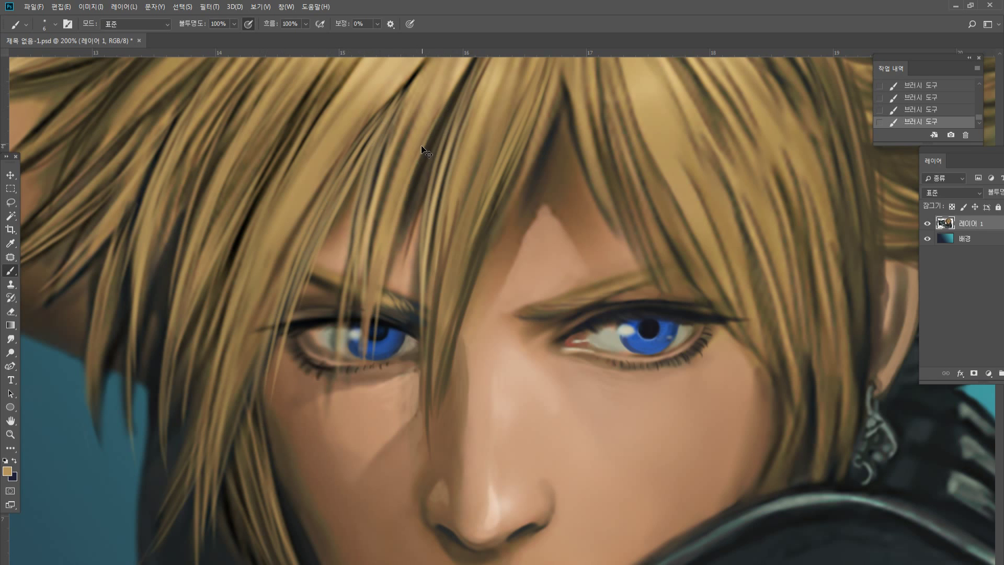
key(ctrl+z)
mouse_move(444, 106)
mouse_down()
mouse_move(423, 151)
mouse_move(364, 384)
mouse_up()
drag(374, 250, 362, 386)
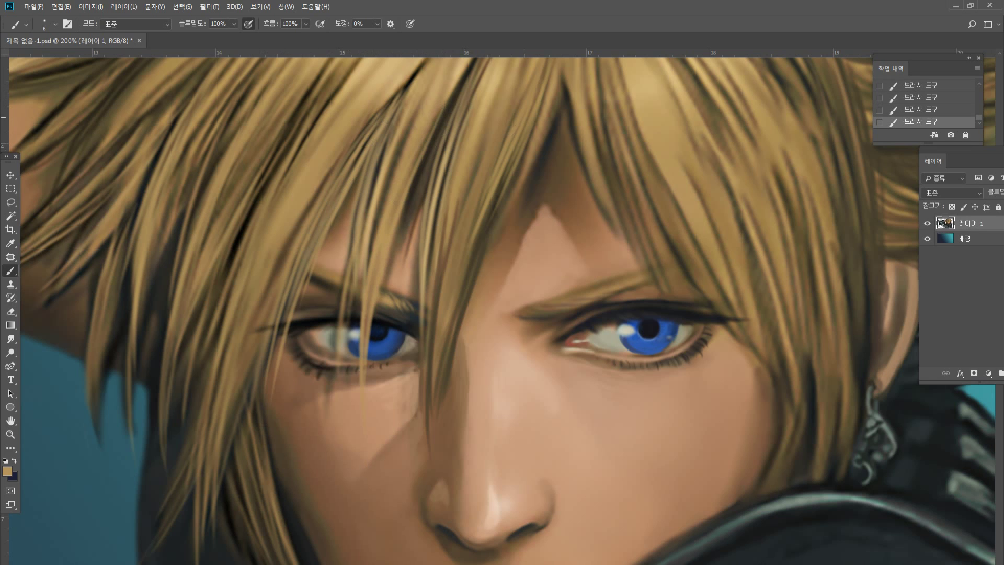
Try long blond strands from the central bangs down past the nose bridge, and roll the painting back through its history.
mouse_move(515, 132)
mouse_down()
mouse_move(433, 406)
mouse_move(428, 494)
mouse_up()
drag(468, 177, 425, 408)
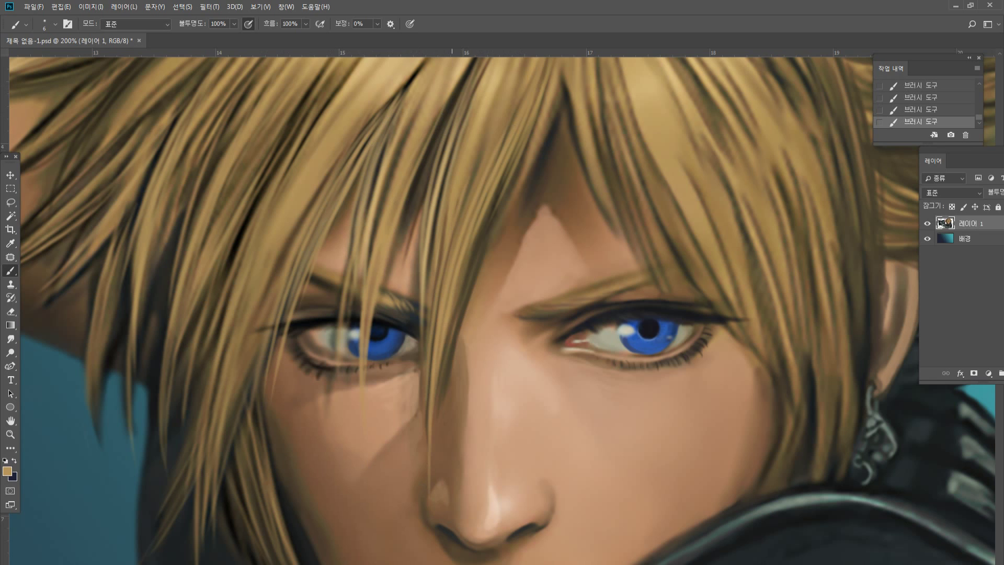
click(942, 108)
scroll(977, 89, down, 1)
click(953, 94)
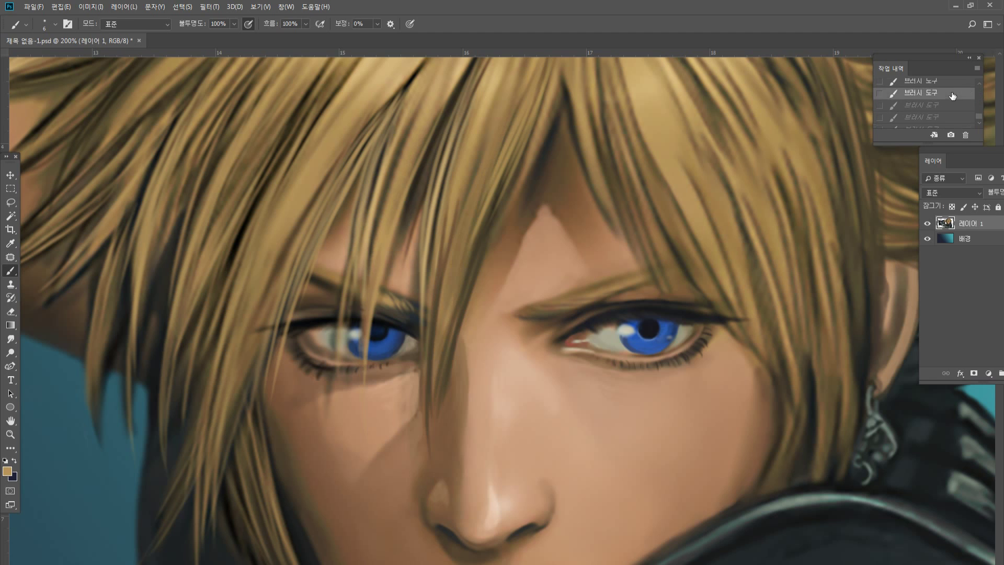
key(ctrl+shift+z)
key(ctrl+shift+z)
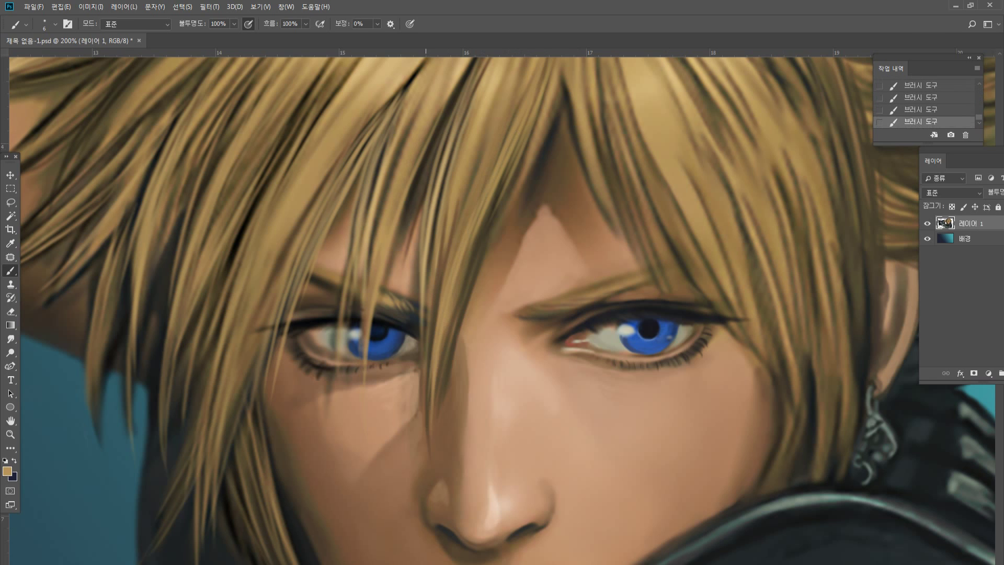
Paint fine blond strands down the central lock between the eyes and along its edge from the hair parting.
drag(452, 181, 421, 422)
drag(446, 217, 429, 388)
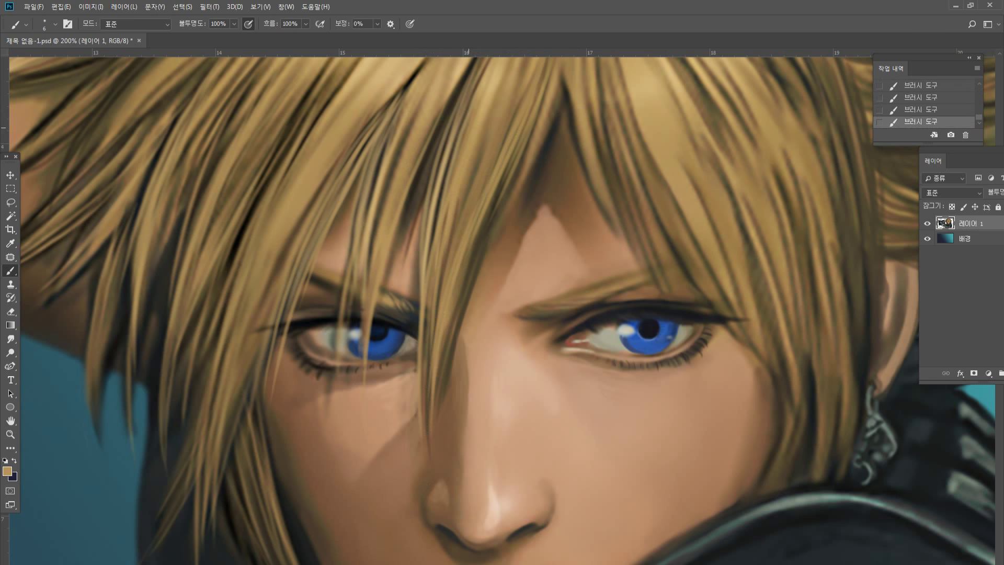
drag(453, 150, 411, 373)
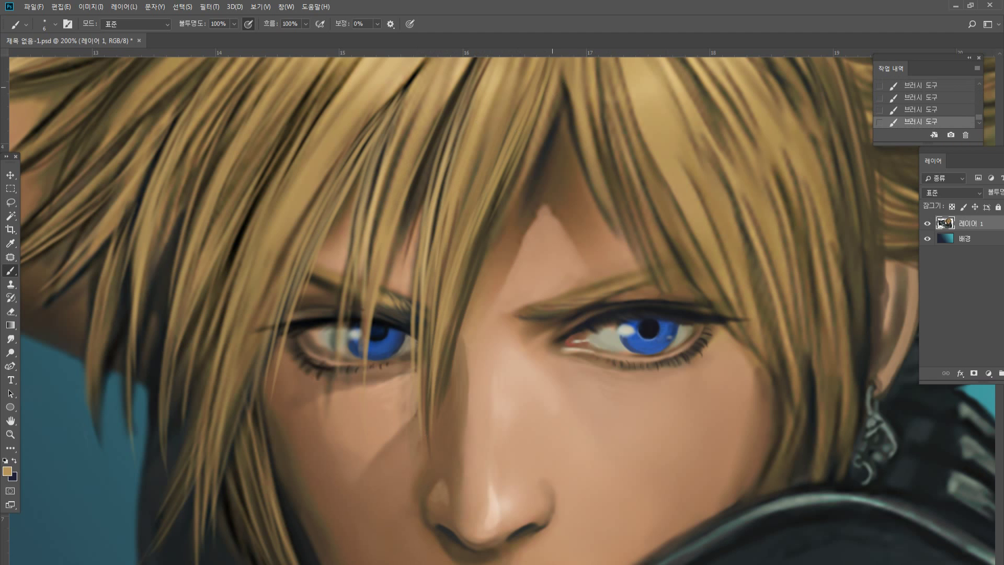
drag(552, 87, 516, 217)
drag(561, 74, 533, 178)
drag(563, 67, 508, 234)
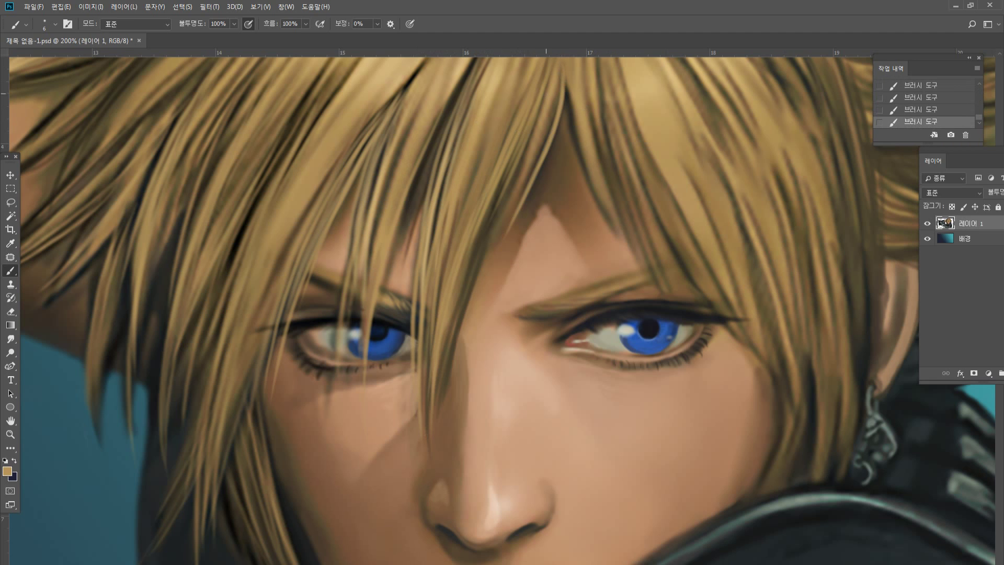
drag(539, 126, 473, 277)
mouse_move(534, 148)
mouse_down()
mouse_move(453, 345)
mouse_move(470, 315)
mouse_up()
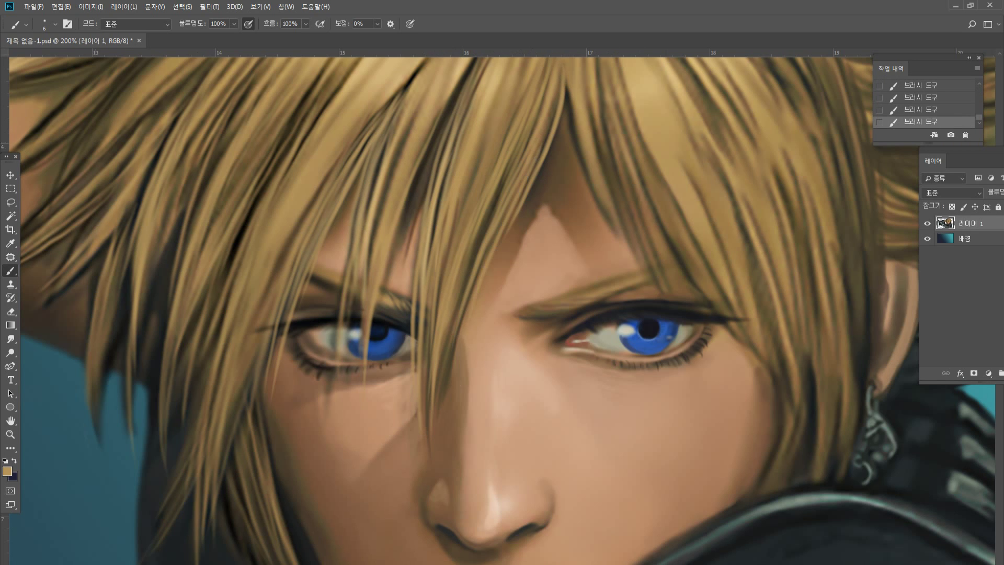
Reduce the Smudge brush to size 30 and blend the highlights and shading of the lower lip.
double_click(10, 434)
alt+click(546, 321)
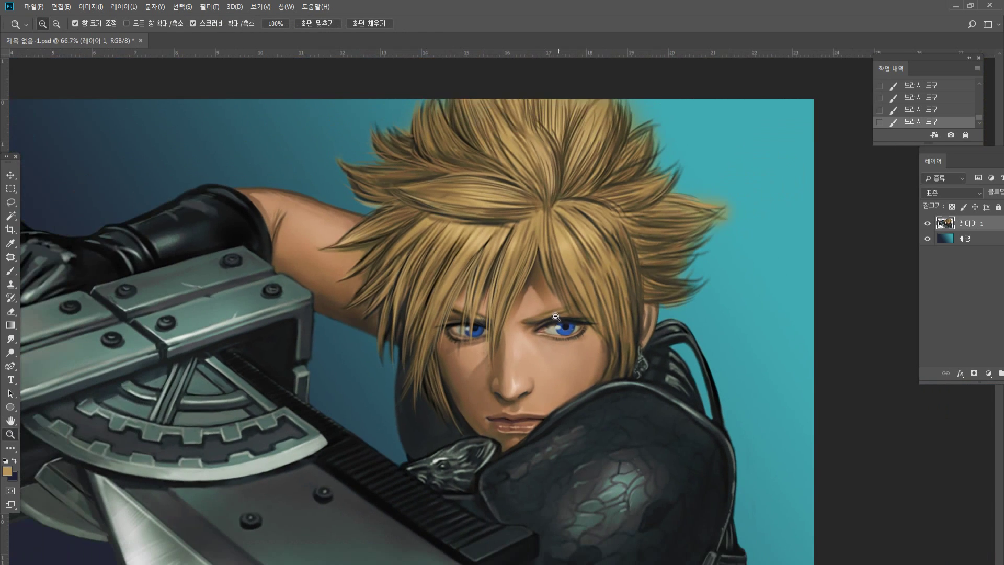
click(566, 319)
click(438, 513)
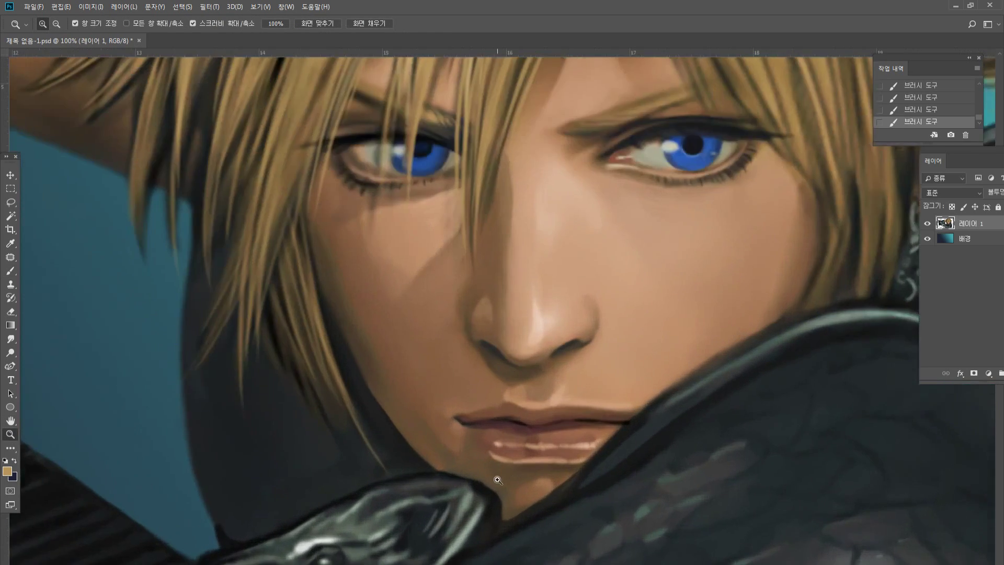
click(498, 479)
click(11, 353)
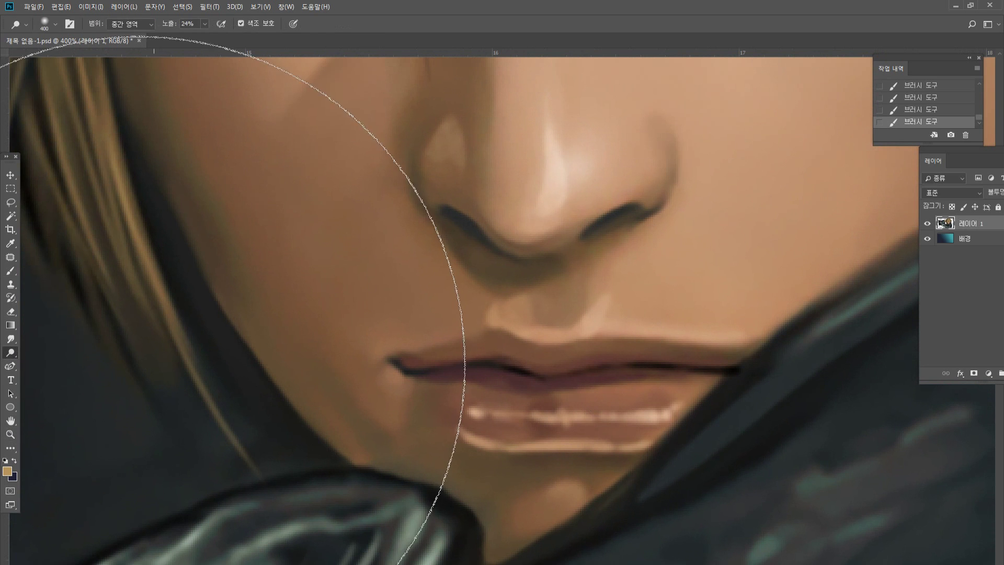
click(10, 339)
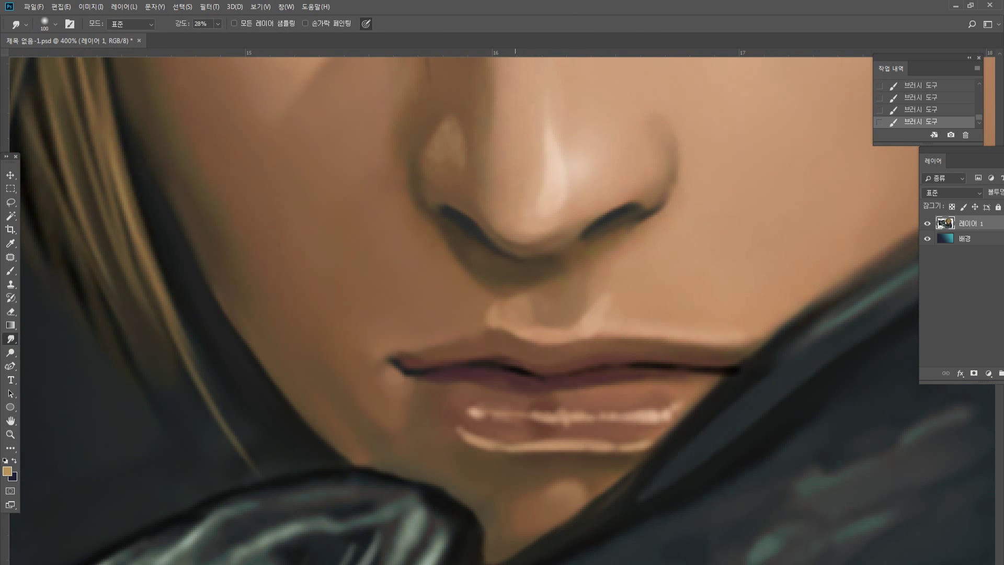
key([)
key([)
key([)
key([)
key([)
key([)
key([)
mouse_move(515, 441)
mouse_down()
mouse_move(621, 446)
mouse_move(634, 434)
mouse_move(528, 436)
mouse_move(657, 409)
mouse_move(584, 424)
mouse_move(613, 431)
mouse_move(600, 436)
mouse_move(644, 430)
mouse_move(615, 441)
mouse_move(490, 444)
mouse_move(434, 410)
mouse_move(516, 416)
mouse_move(491, 396)
mouse_move(515, 387)
mouse_move(590, 410)
mouse_up()
Set the Smudge brush to size 20 and soften the mouth corner, the dark lip line and the upper lip's edge.
key(bracketleft)
key(bracketleft)
key(bracketleft)
key(bracketright)
key(bracketright)
key(bracketleft)
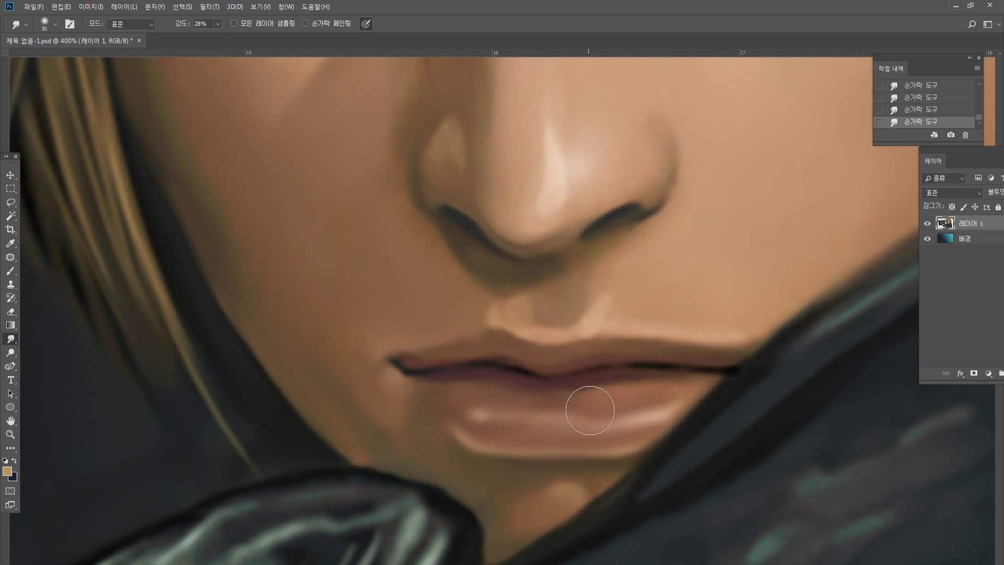
key(bracketleft)
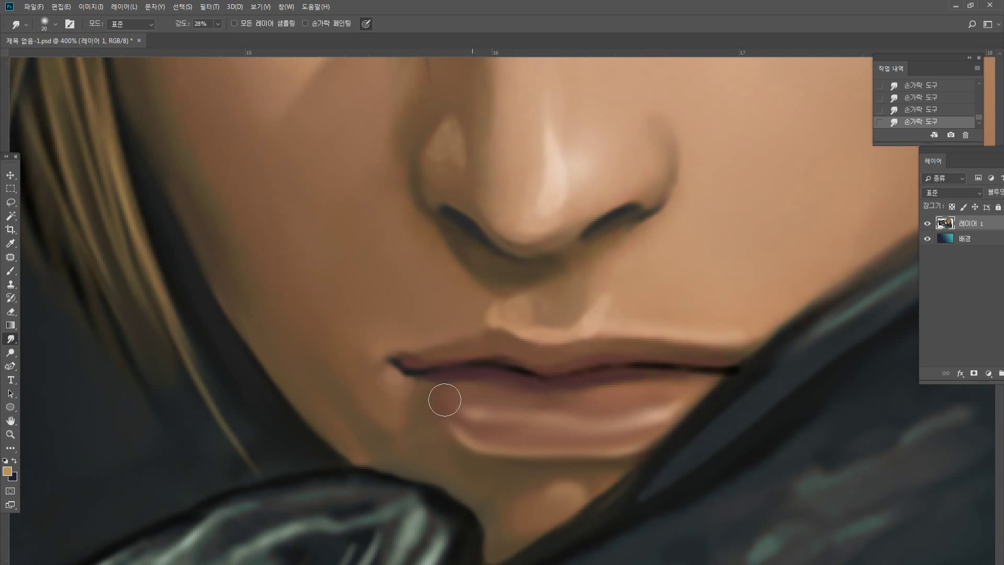
drag(399, 377, 417, 382)
drag(478, 310, 489, 315)
drag(404, 347, 408, 351)
drag(481, 361, 549, 378)
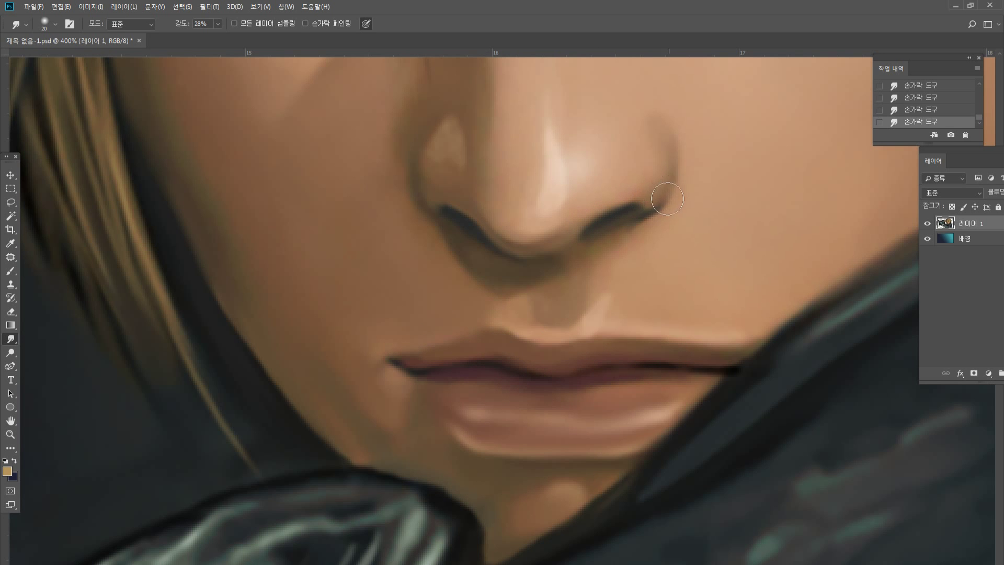
Check the smoothed mouth, eyes and hair of the portrait at several magnifications.
double_click(12, 435)
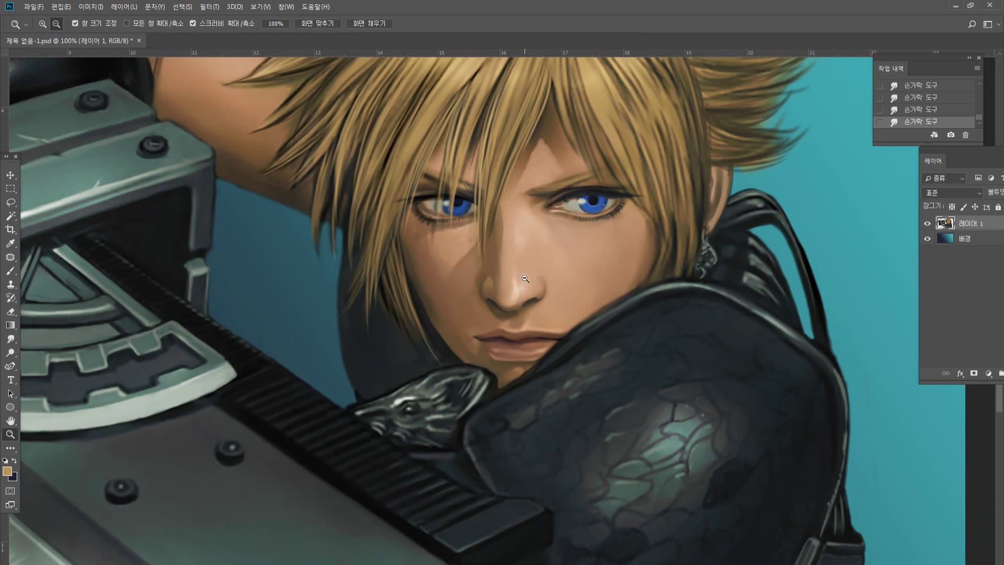
alt+click(523, 303)
alt+click(574, 269)
click(490, 276)
click(503, 301)
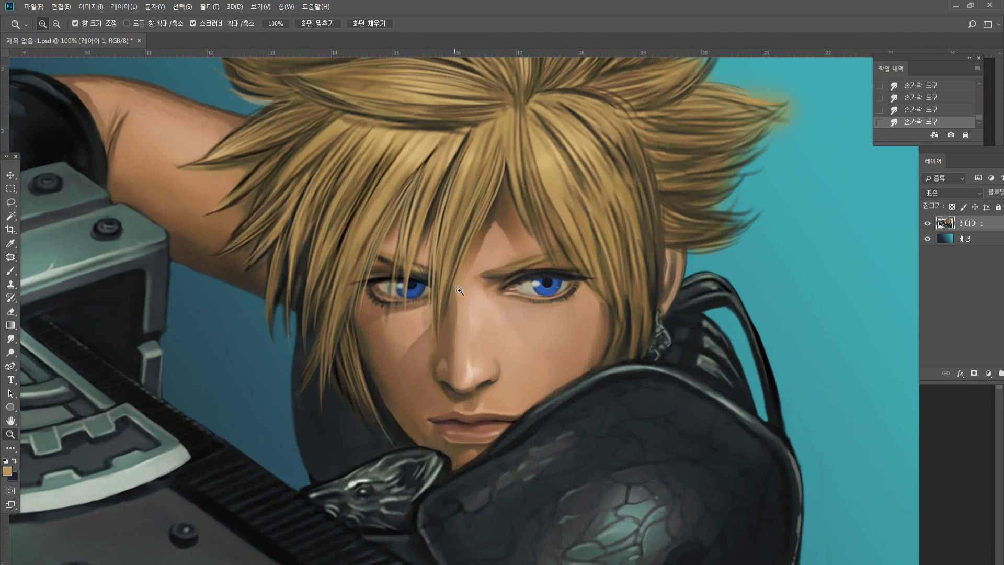
click(421, 335)
alt+click(408, 294)
alt+click(408, 277)
click(412, 173)
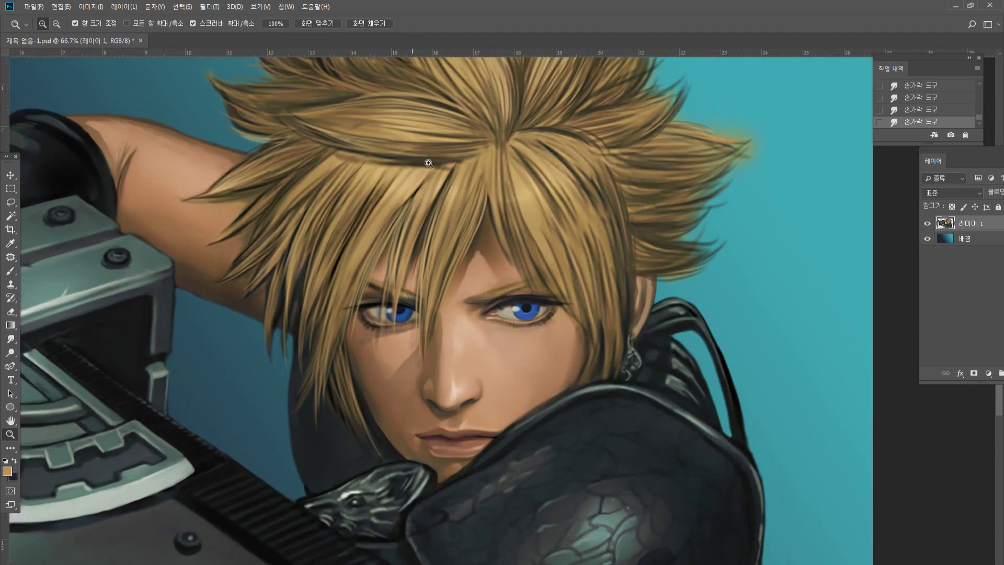
Paint light strands down the bangs and side locks around the hair-covered eye with a highlight color sampled from the bangs.
click(10, 270)
alt+click(407, 180)
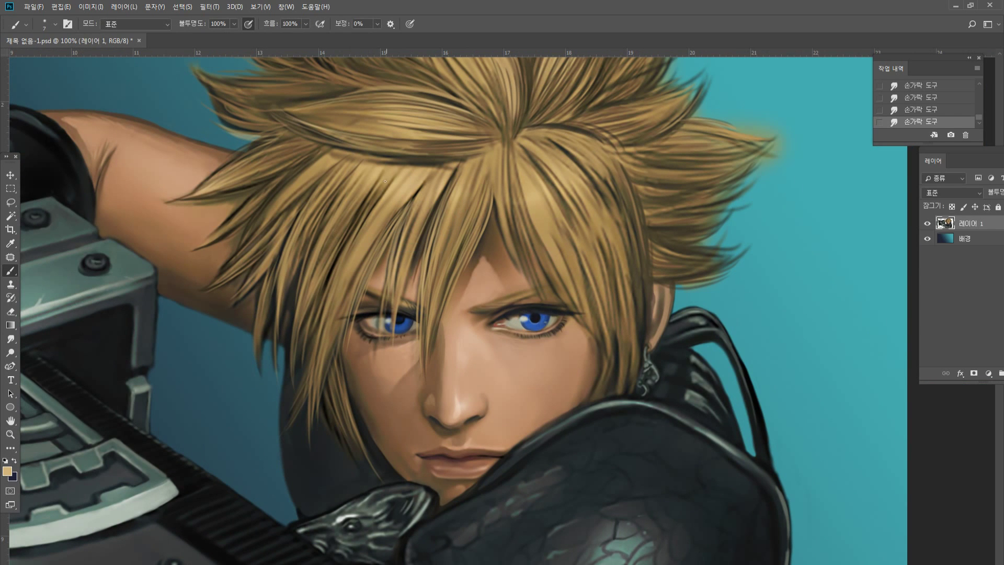
drag(367, 200, 322, 290)
drag(382, 184, 318, 330)
drag(353, 173, 286, 319)
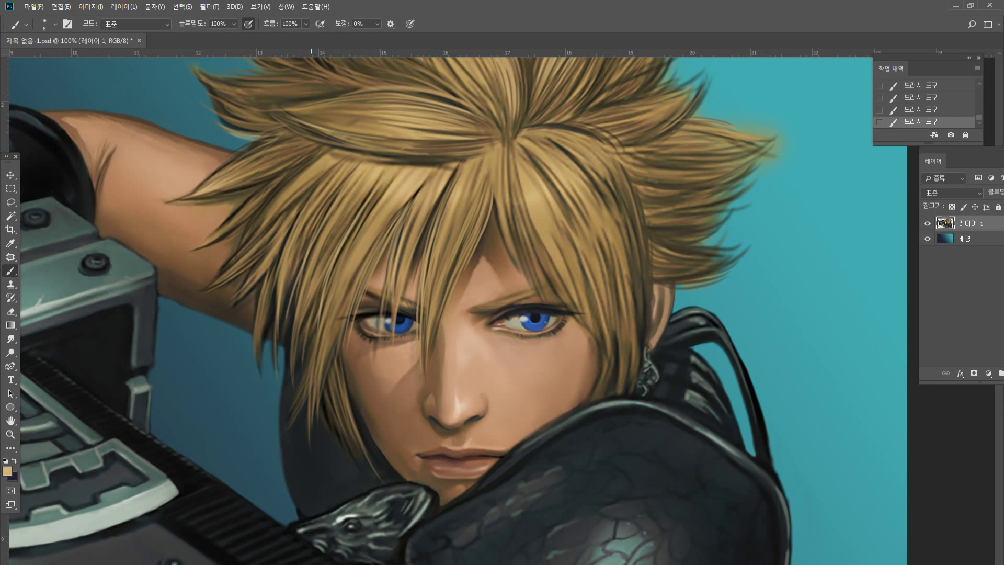
drag(334, 191, 290, 309)
drag(322, 197, 270, 264)
drag(319, 178, 253, 261)
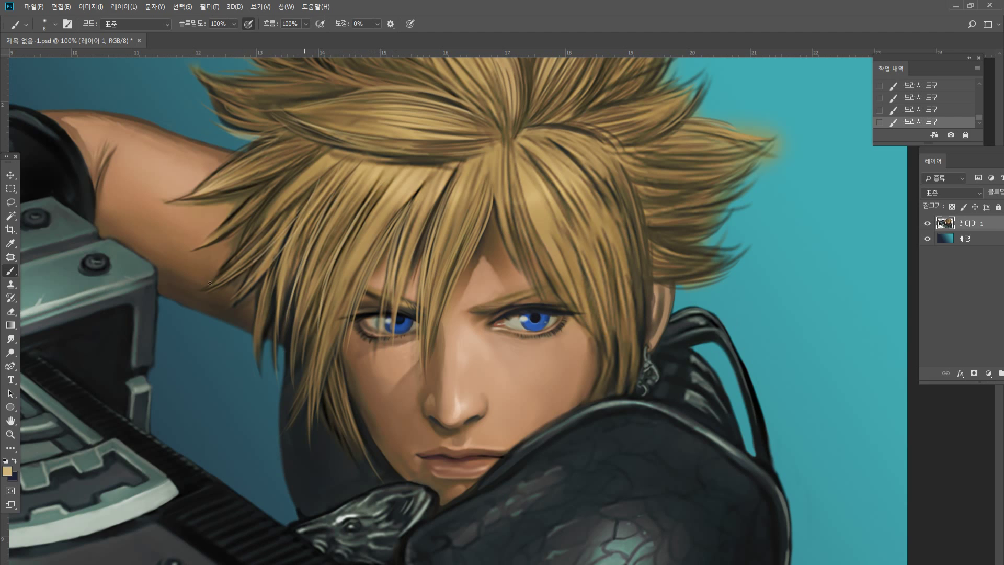
Add light strands to the hair spikes over the raised arm and along the roots above the forehead bangs.
drag(334, 163, 234, 260)
mouse_move(324, 146)
mouse_down()
mouse_move(252, 221)
mouse_move(316, 155)
mouse_move(187, 200)
mouse_move(223, 195)
mouse_up()
drag(310, 149, 227, 185)
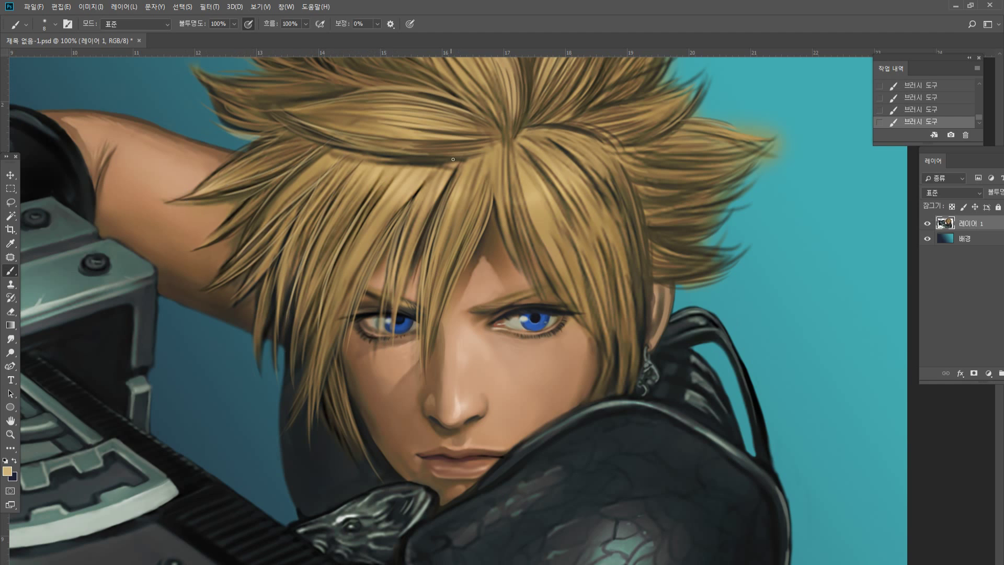
drag(453, 159, 362, 163)
drag(472, 145, 390, 155)
Add light strands to the ear-side spikes and the hair curving away from the crown parting.
drag(635, 151, 701, 144)
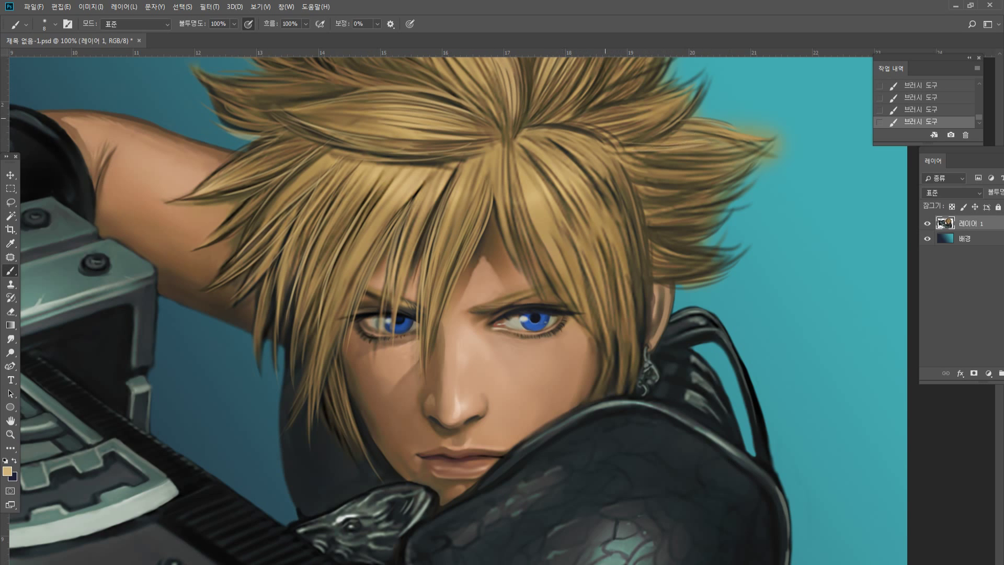
drag(580, 119, 670, 92)
drag(613, 110, 690, 86)
mouse_move(598, 108)
mouse_down()
mouse_move(675, 85)
mouse_move(659, 100)
mouse_up()
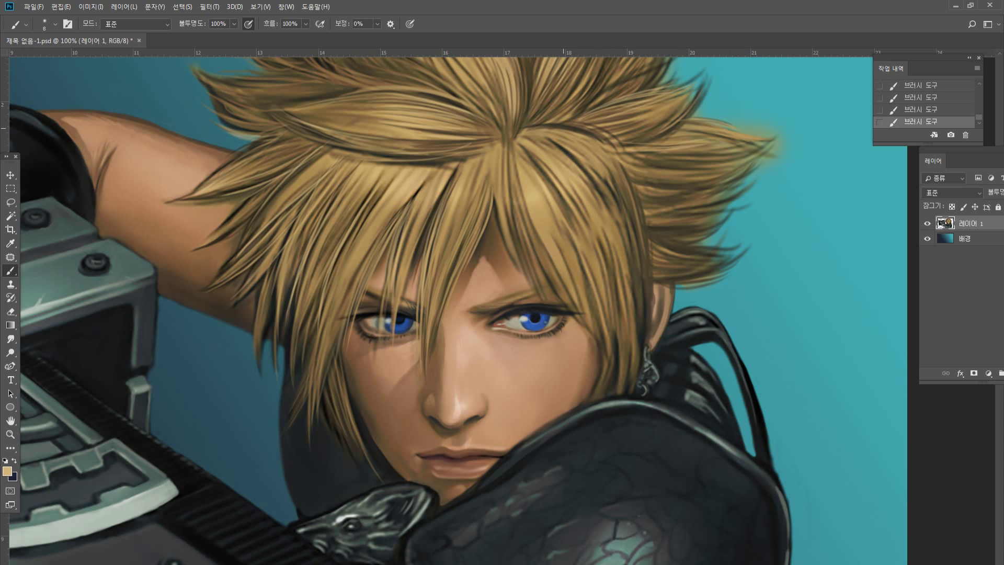
mouse_move(528, 153)
mouse_down()
mouse_move(626, 124)
mouse_move(608, 122)
mouse_up()
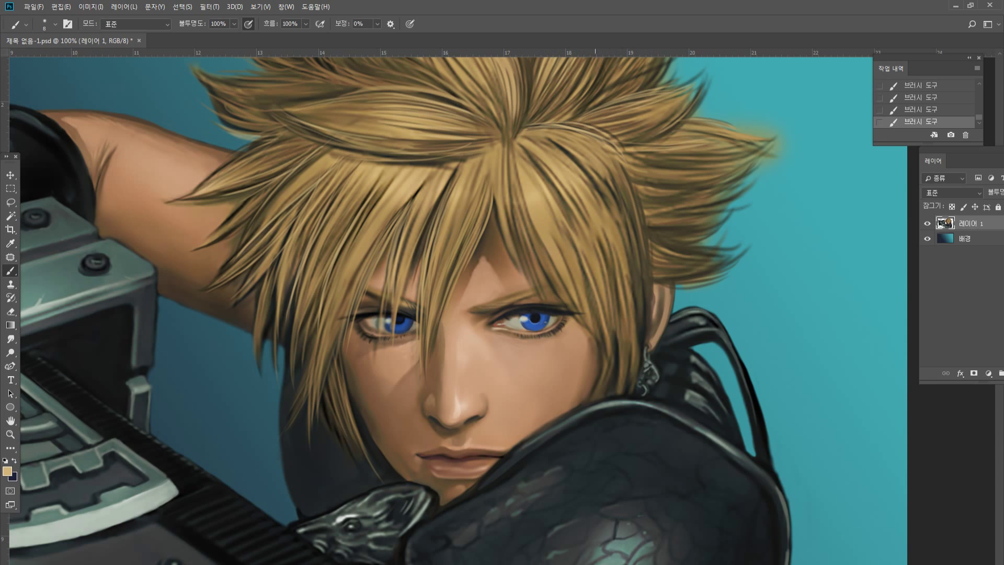
Paint light strands down the side lock in front of the ear, undoing one misplaced stroke.
drag(594, 225, 621, 364)
drag(606, 227, 621, 373)
drag(595, 205, 630, 352)
key(ctrl+z)
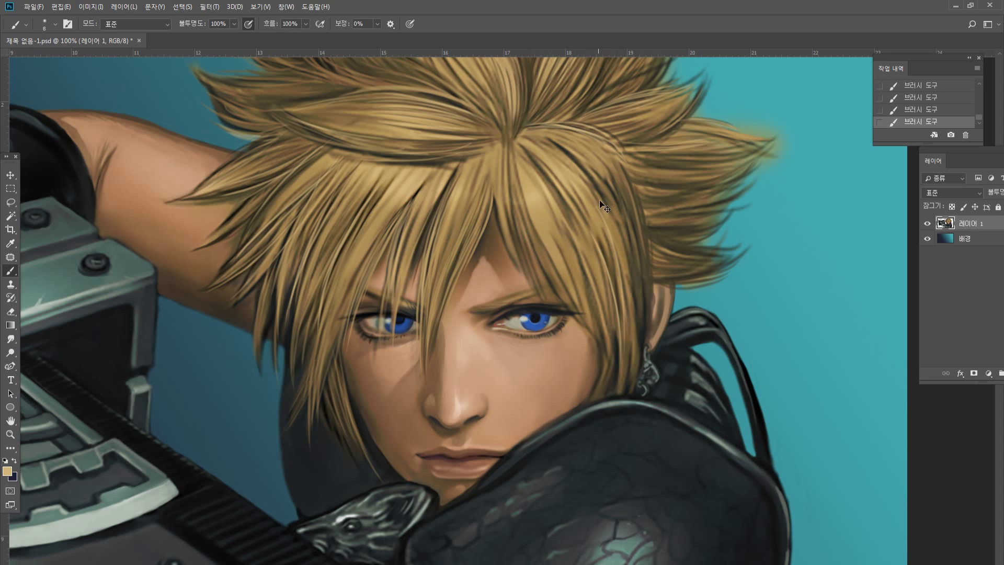
drag(613, 238, 633, 342)
drag(625, 222, 644, 340)
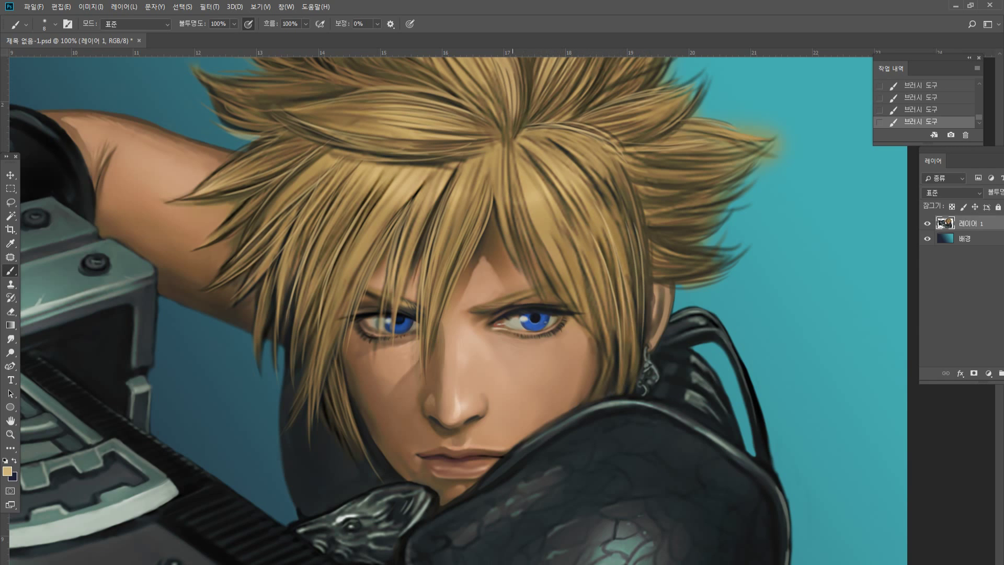
Paint long light strands from the parting over the uncovered eye's outer corner and down the side lock, redoing one stroke.
drag(512, 155, 580, 320)
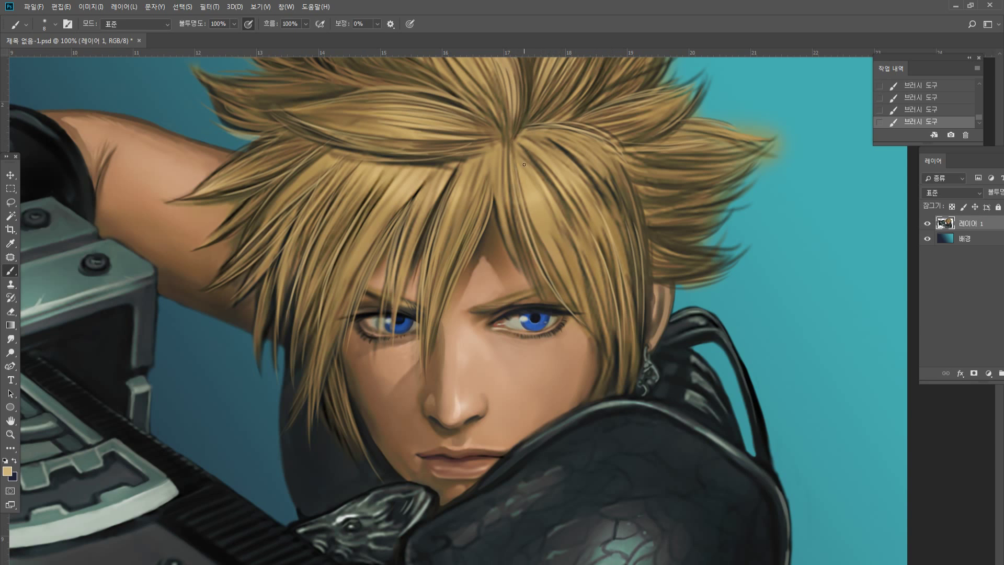
drag(524, 164, 584, 317)
drag(552, 178, 603, 348)
key(ctrl+z)
drag(560, 208, 618, 379)
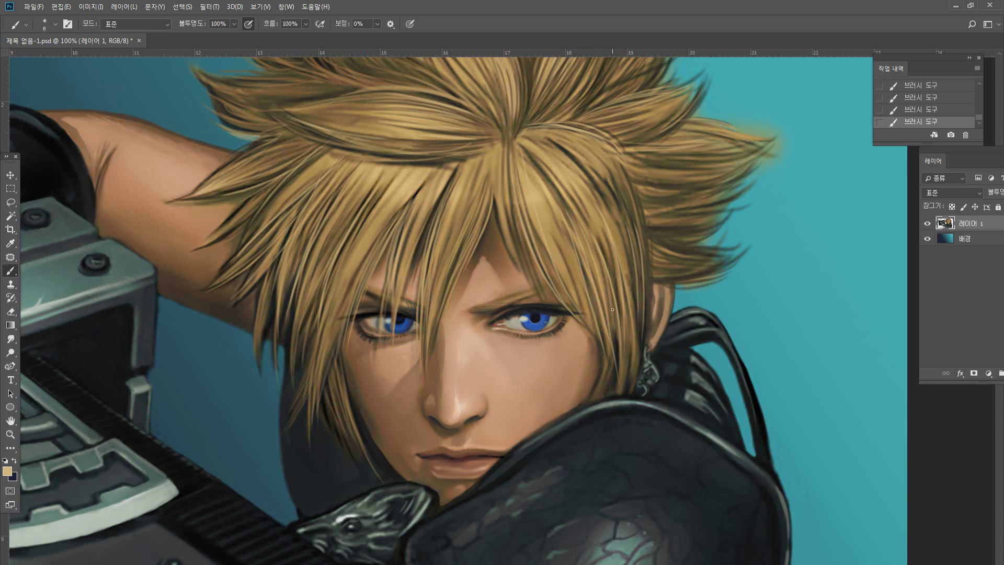
drag(598, 250, 618, 368)
drag(602, 224, 632, 369)
drag(607, 249, 630, 366)
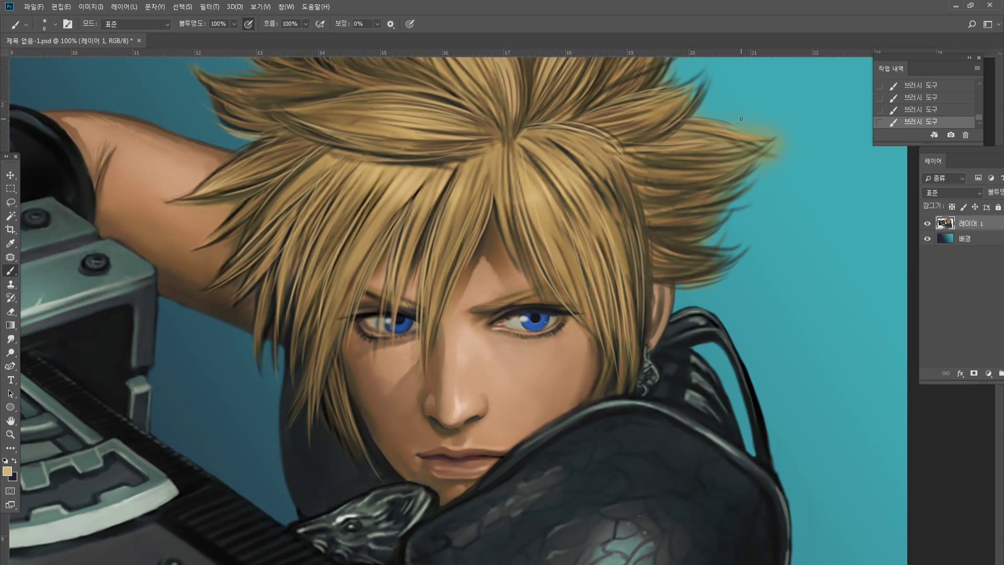
Check the repainted hair against the whole figure at 50% magnification.
click(13, 434)
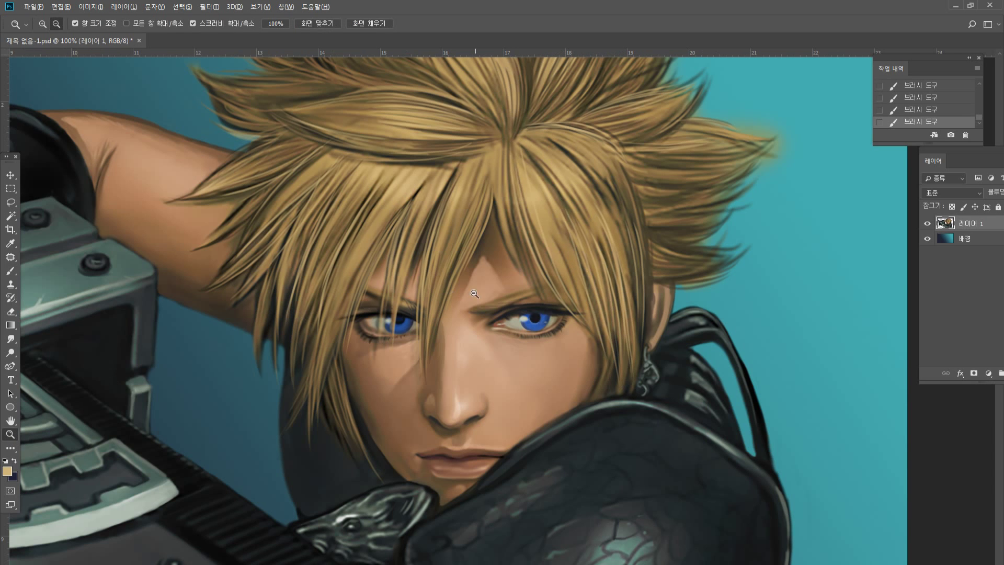
alt+click(524, 325)
alt+click(484, 297)
alt+click(401, 415)
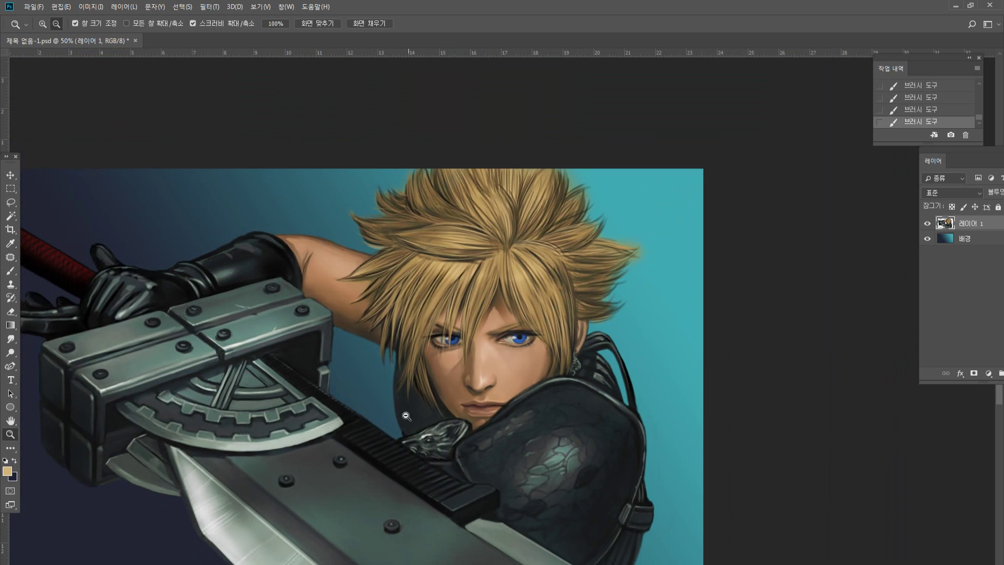
Smudge away the light highlight in the groove between the nose and upper lip.
click(541, 316)
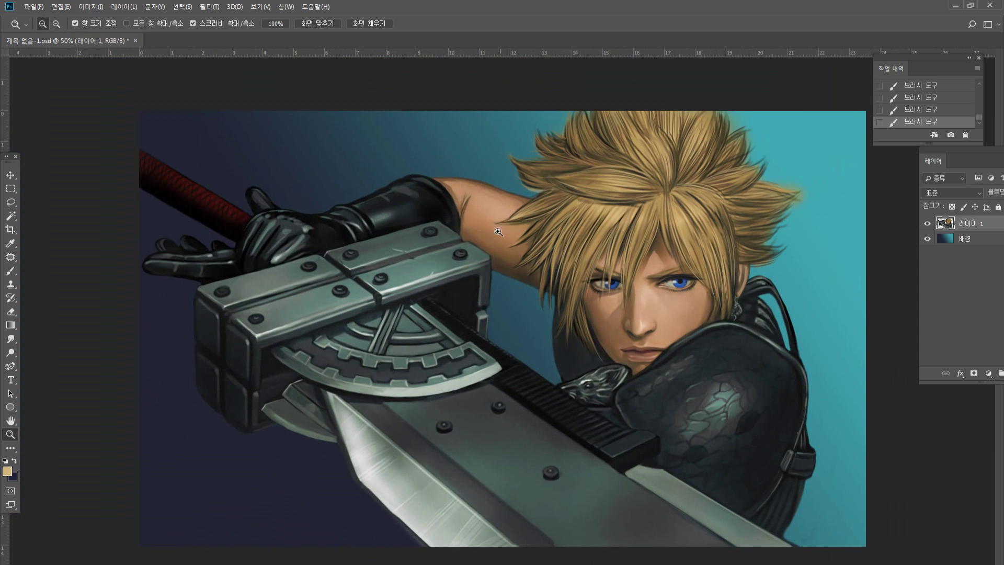
click(677, 381)
click(690, 366)
click(797, 336)
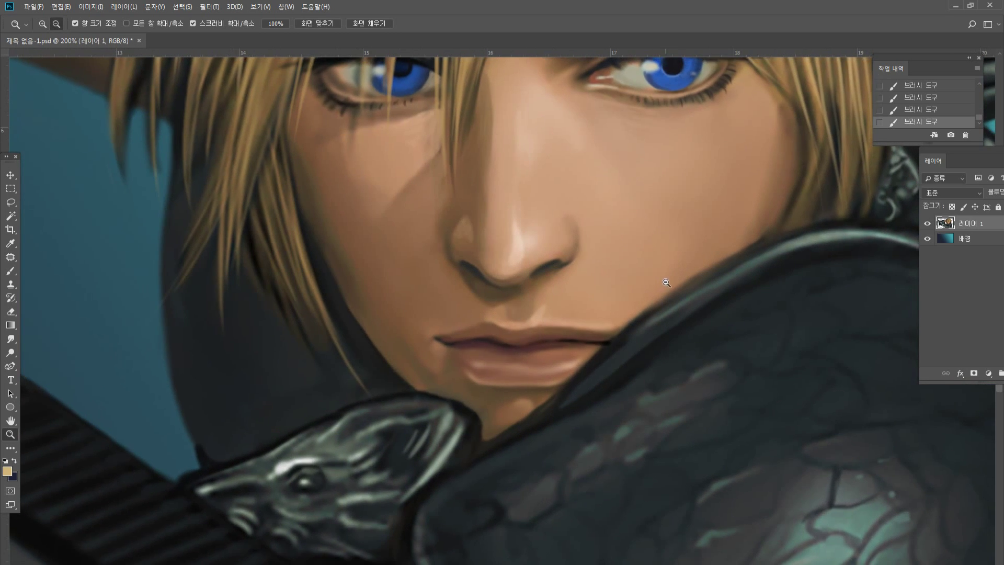
alt+click(715, 280)
click(651, 295)
click(485, 294)
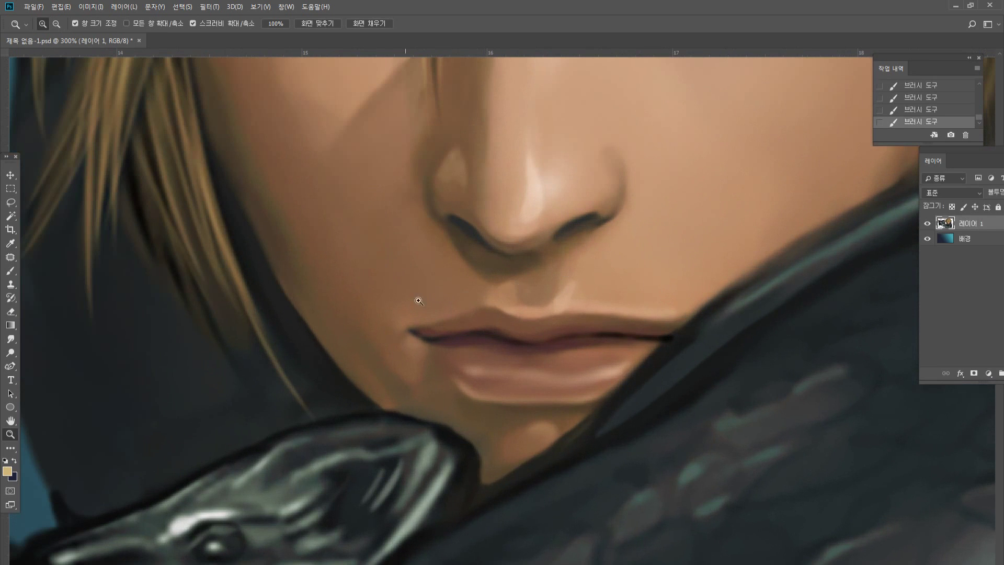
click(11, 339)
drag(571, 291, 566, 290)
drag(574, 285, 566, 275)
drag(574, 269, 565, 264)
Paint near-black strokes sampled from the shoulder armor along its upper rim beside the mouth and cheek.
double_click(15, 433)
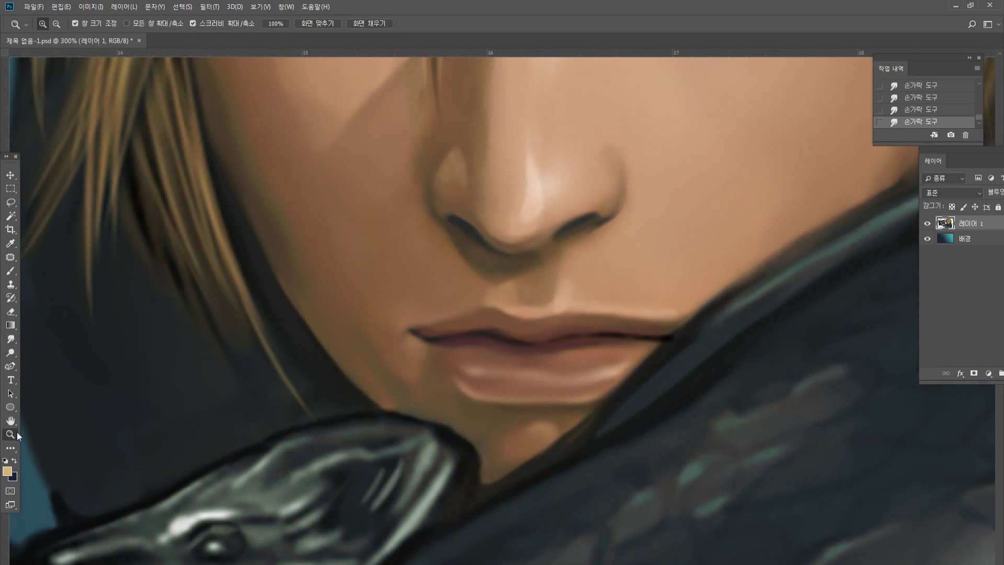
alt+click(620, 298)
click(648, 296)
click(653, 296)
click(652, 296)
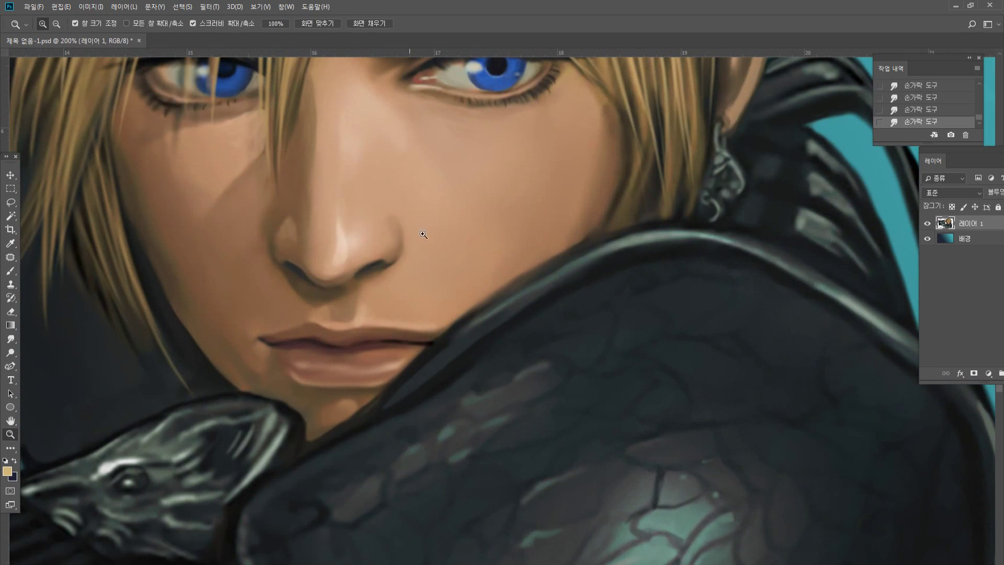
click(10, 270)
alt+click(467, 359)
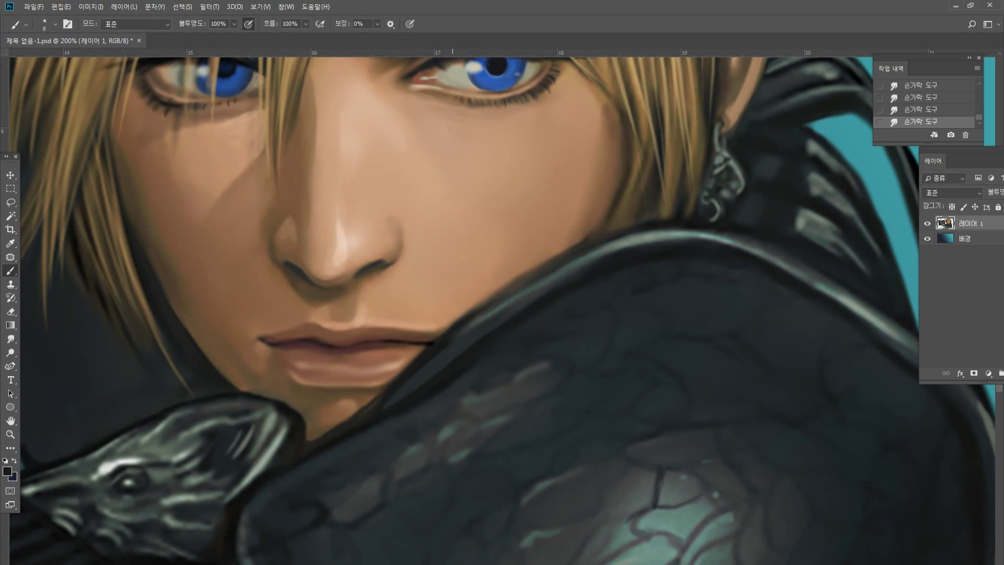
drag(461, 352, 506, 320)
drag(572, 285, 529, 305)
drag(460, 350, 581, 273)
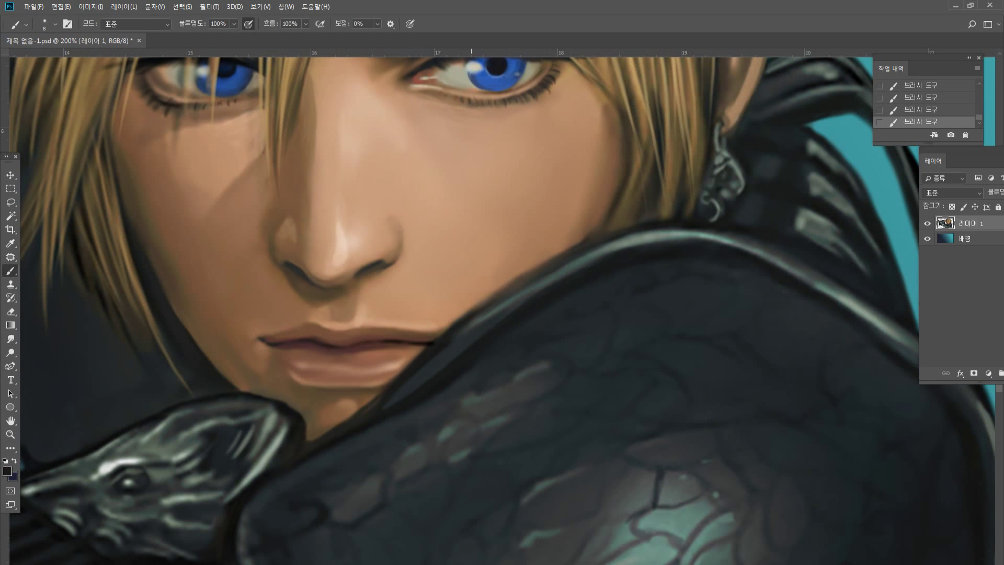
drag(497, 298, 547, 267)
Paint sampled brown strands down the tips of the side lock in front of the ear.
alt+click(641, 157)
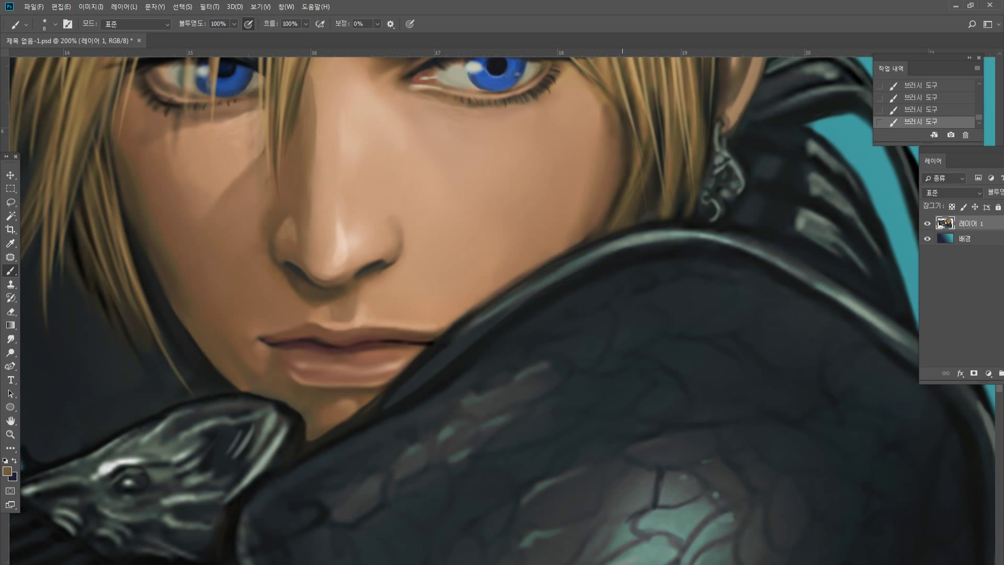
drag(661, 123, 639, 221)
drag(664, 178, 654, 204)
drag(638, 146, 609, 211)
Blend the cheek edge beside the side lock with sampled skin tones, enlarging the brush to 50.
alt+click(600, 93)
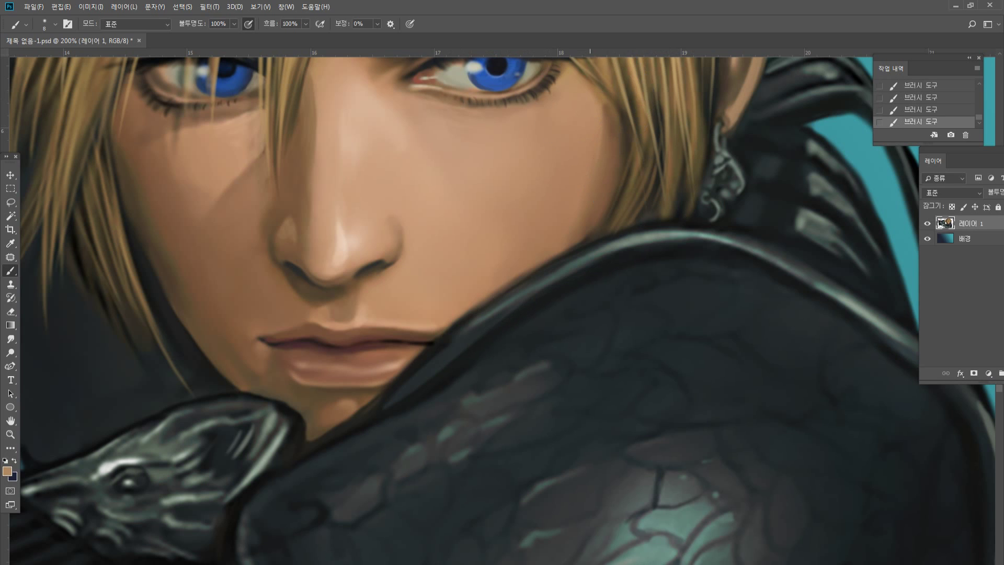
alt+click(665, 85)
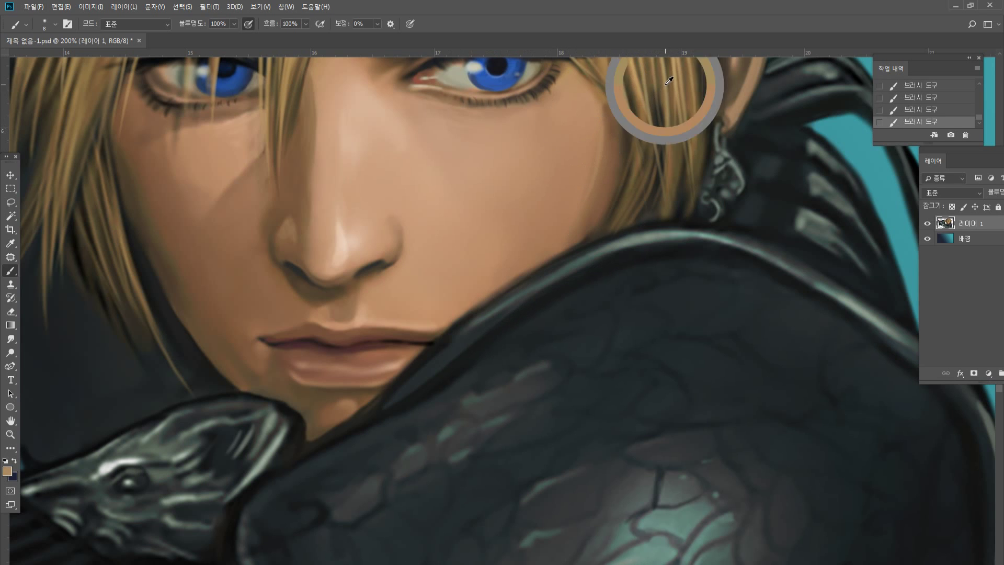
alt+click(606, 108)
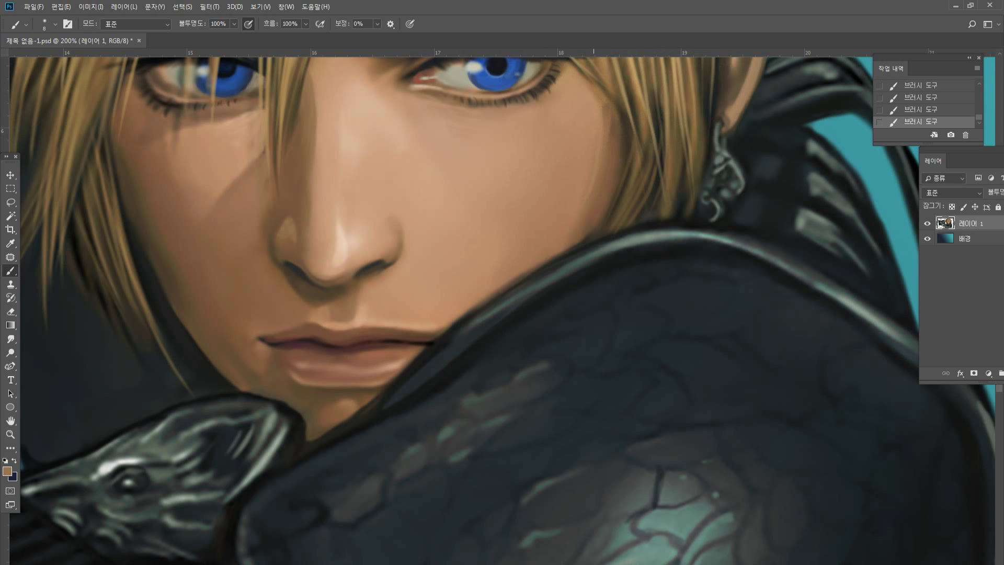
alt+click(595, 122)
drag(606, 116, 598, 180)
alt+click(566, 192)
key(bracketright)
key(bracketright)
key(bracketright)
key(bracketright)
key(bracketright)
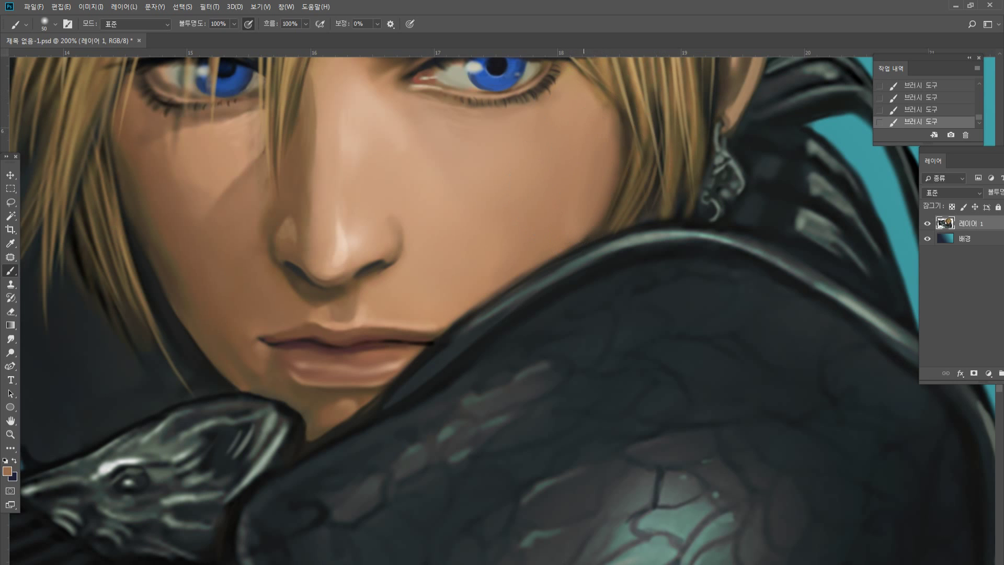
Reduce the brush to 7 and paint sampled brown strands down the side lock beside the earring.
alt+click(573, 254)
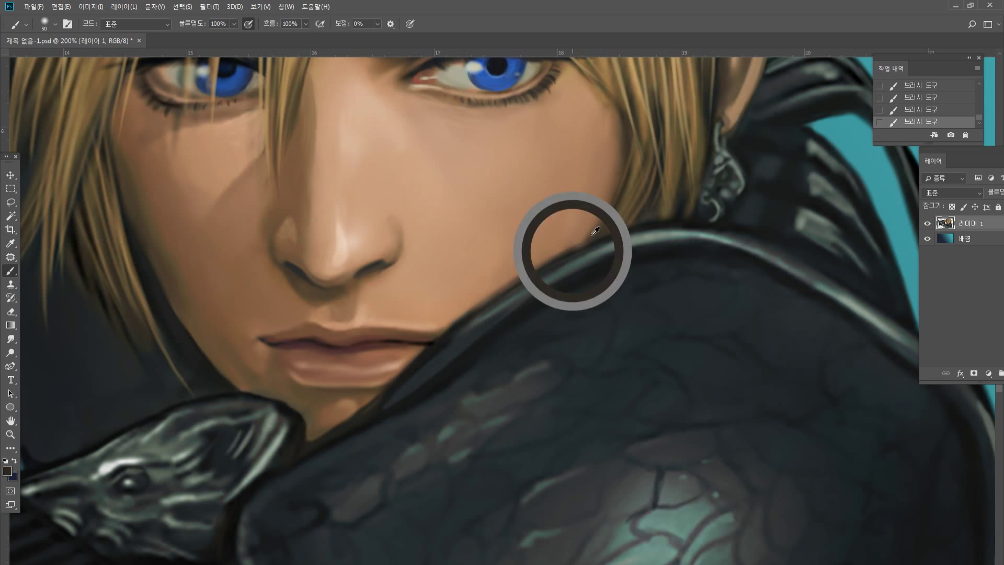
key(bracketleft)
key(bracketleft)
key(bracketleft)
key(bracketleft)
key(bracketleft)
key(bracketleft)
key(bracketleft)
key(bracketleft)
key(bracketleft)
key(bracketleft)
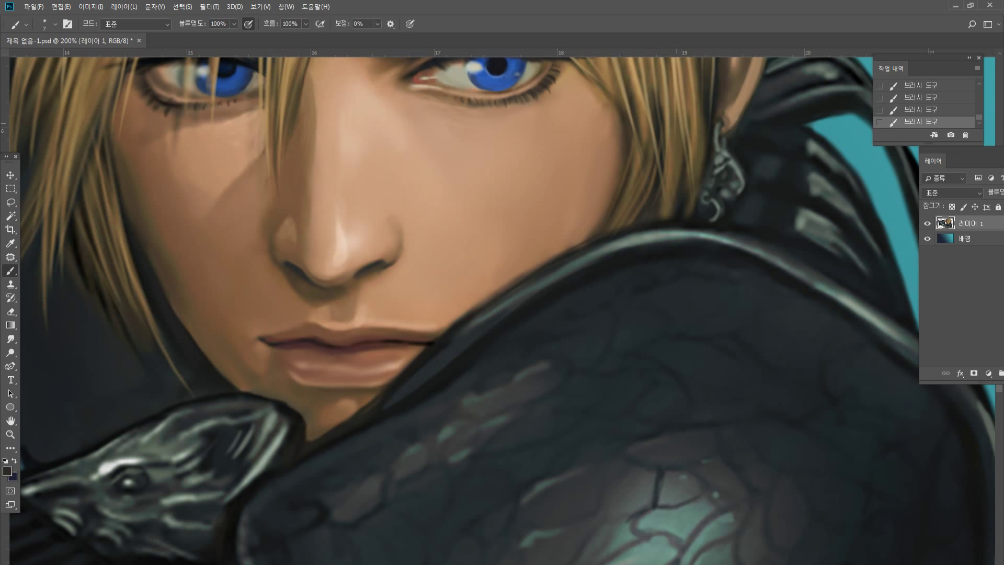
alt+click(673, 151)
drag(659, 195, 653, 221)
mouse_move(701, 147)
mouse_down()
mouse_move(691, 205)
mouse_move(699, 213)
mouse_up()
mouse_move(698, 93)
mouse_down()
mouse_move(696, 208)
mouse_move(673, 205)
mouse_up()
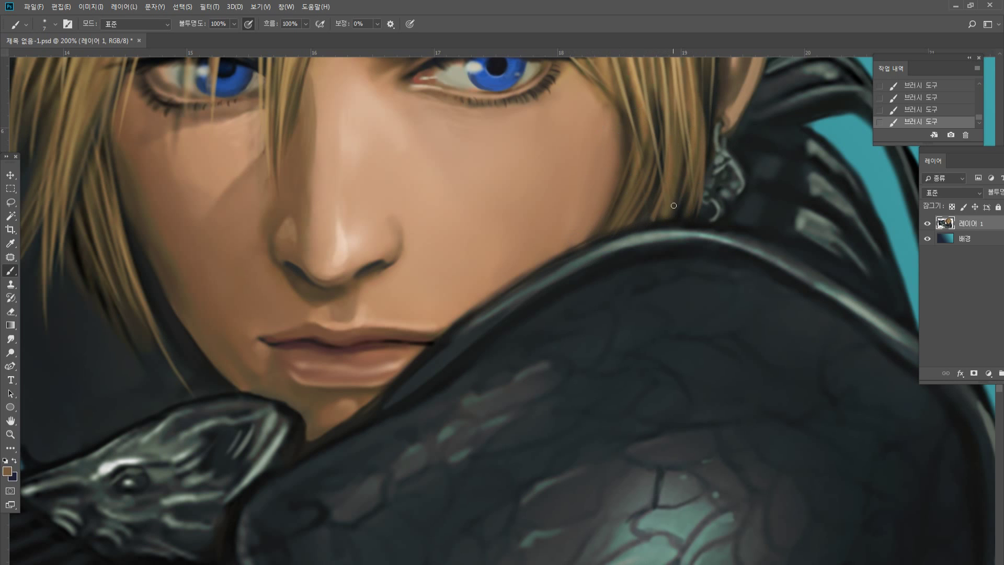
drag(662, 167, 643, 217)
Touch up the jaw edge under the long fringe and the outer edge of the shaded nostril with sampled tones.
drag(133, 220, 175, 306)
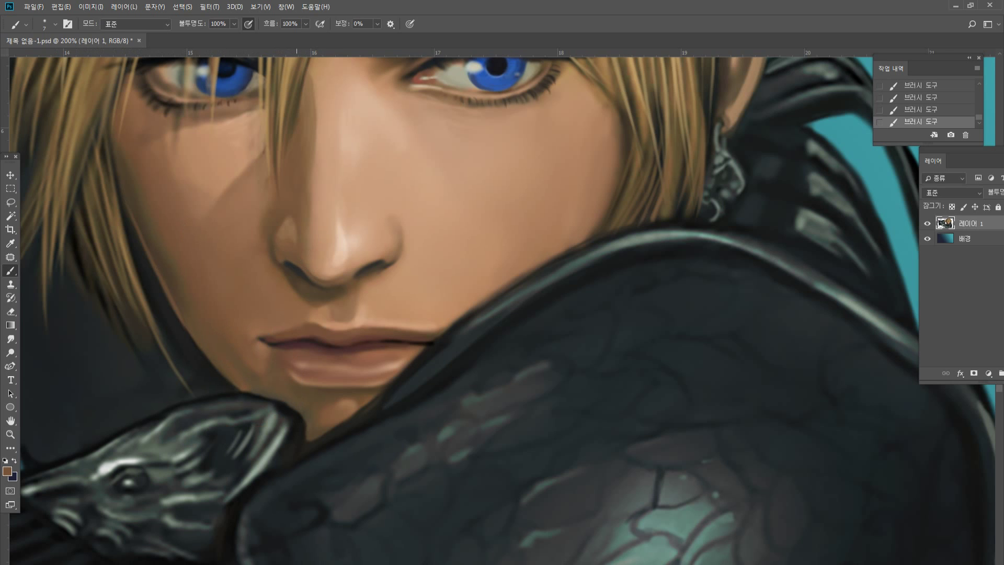
alt+click(316, 250)
drag(278, 261, 274, 247)
Erase the blurred lower edge of the raised arm to sharpen it against the blue background.
double_click(11, 435)
alt+click(319, 317)
alt+click(319, 318)
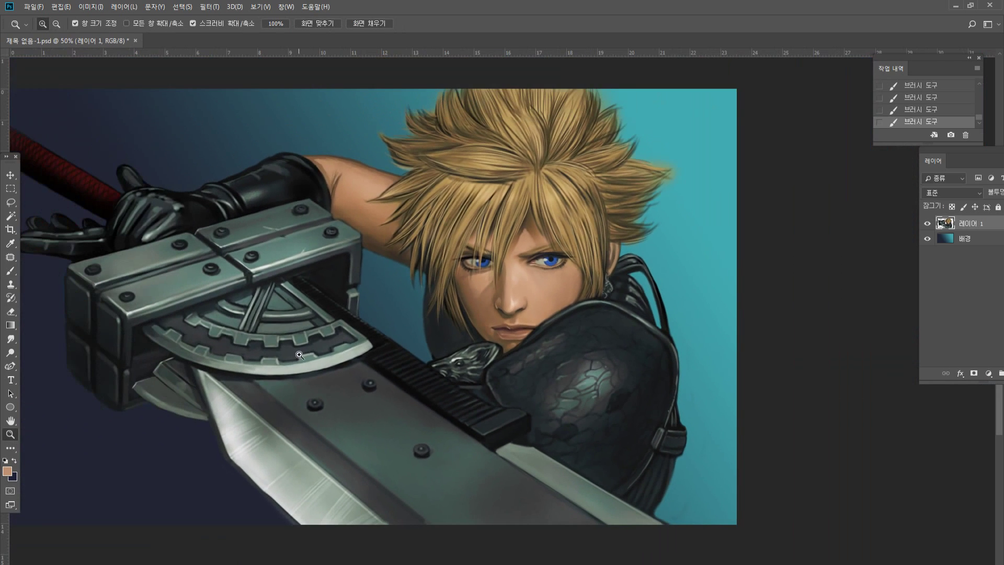
click(284, 294)
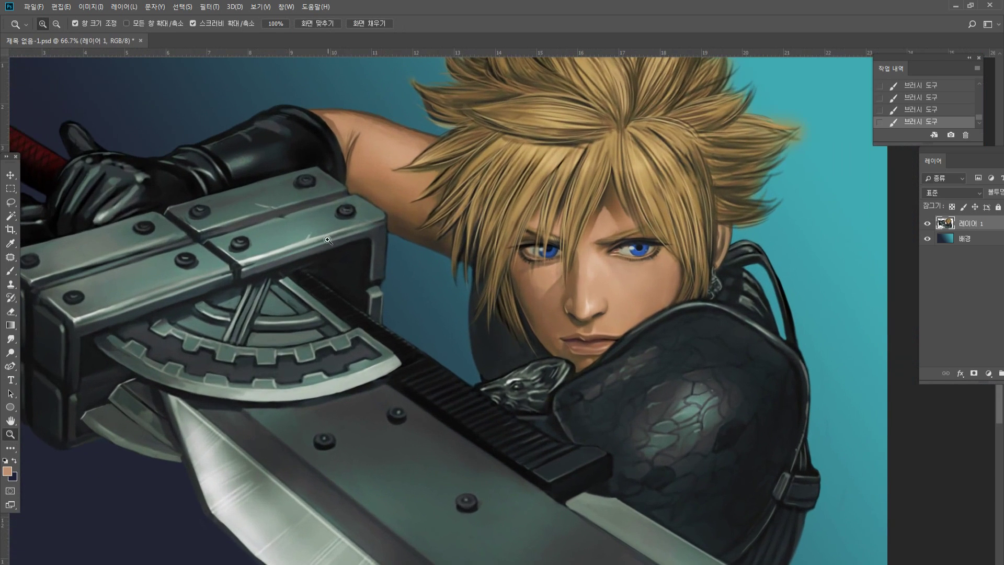
click(435, 256)
click(455, 246)
click(457, 245)
click(11, 312)
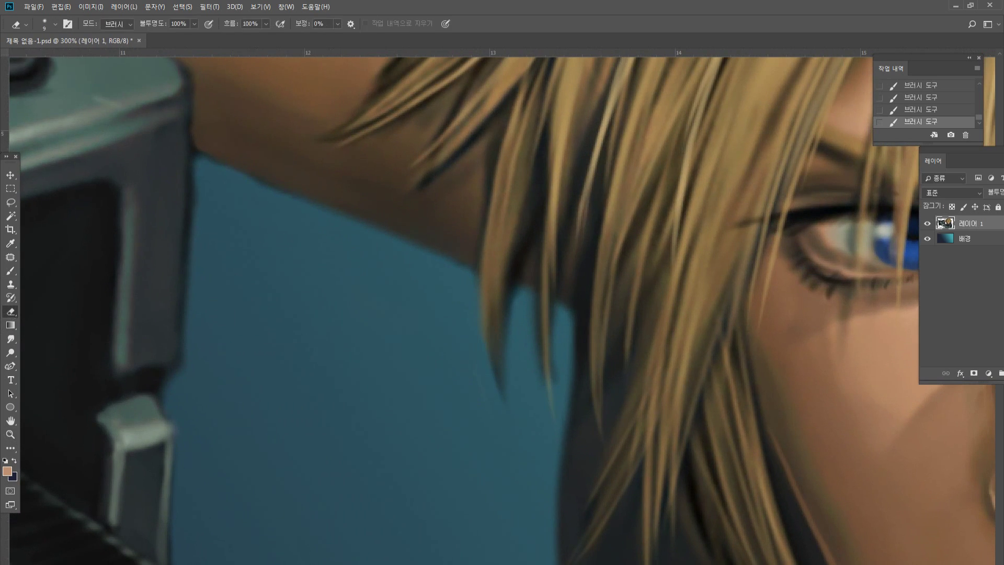
drag(225, 173, 299, 208)
drag(252, 183, 333, 222)
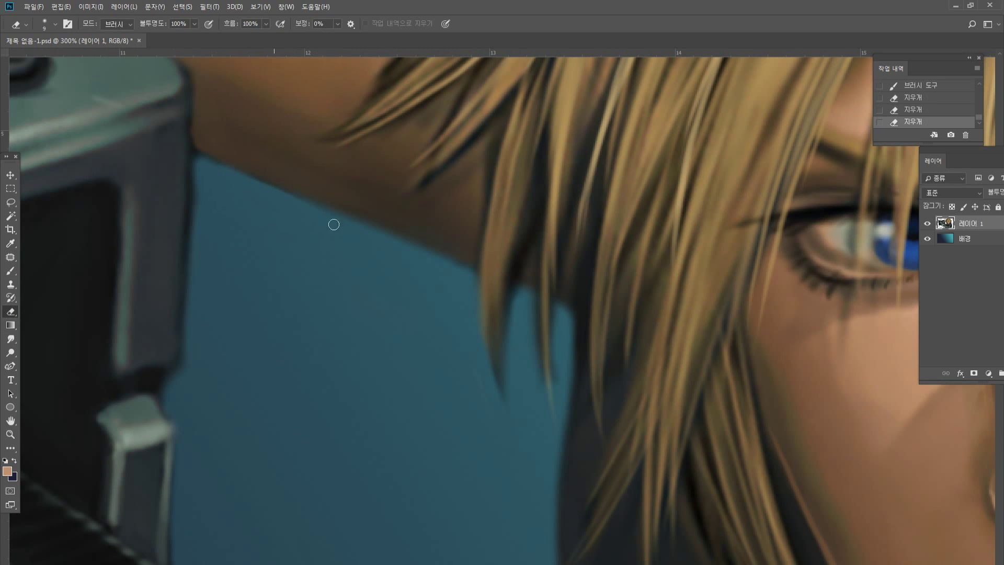
drag(282, 200, 331, 226)
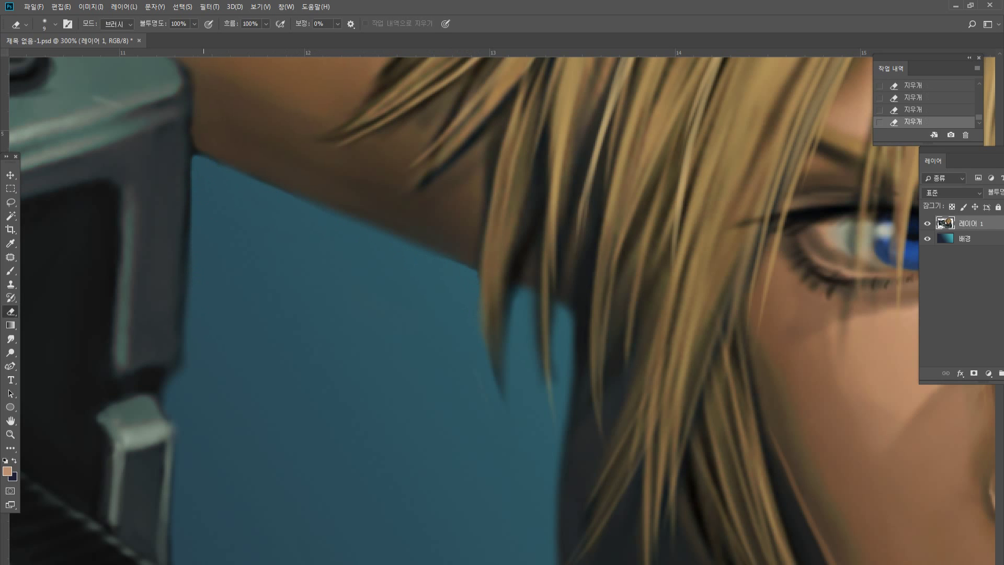
Erase along the side of the sword's metal block down to its notch to clean the outline.
drag(196, 202, 187, 323)
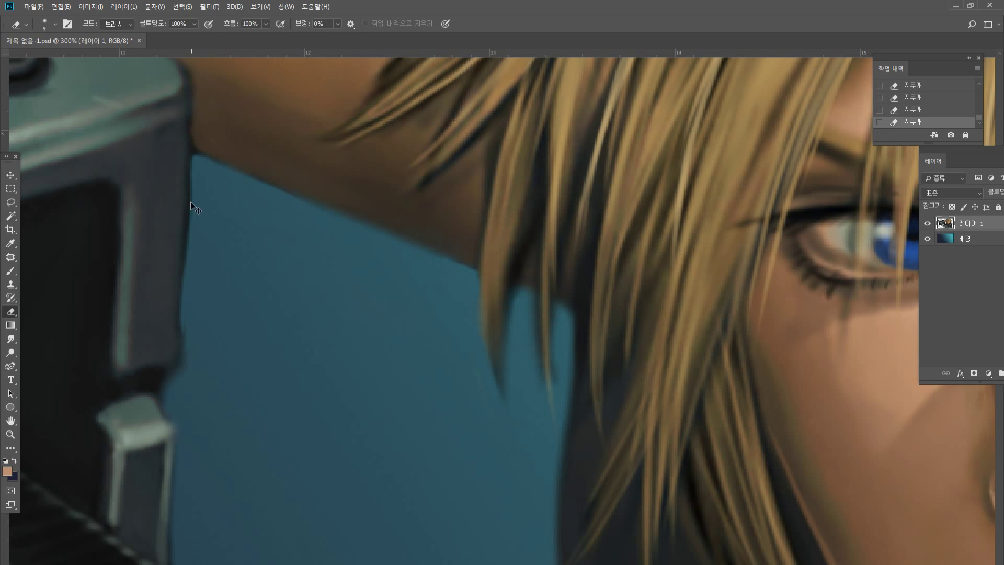
drag(195, 202, 181, 361)
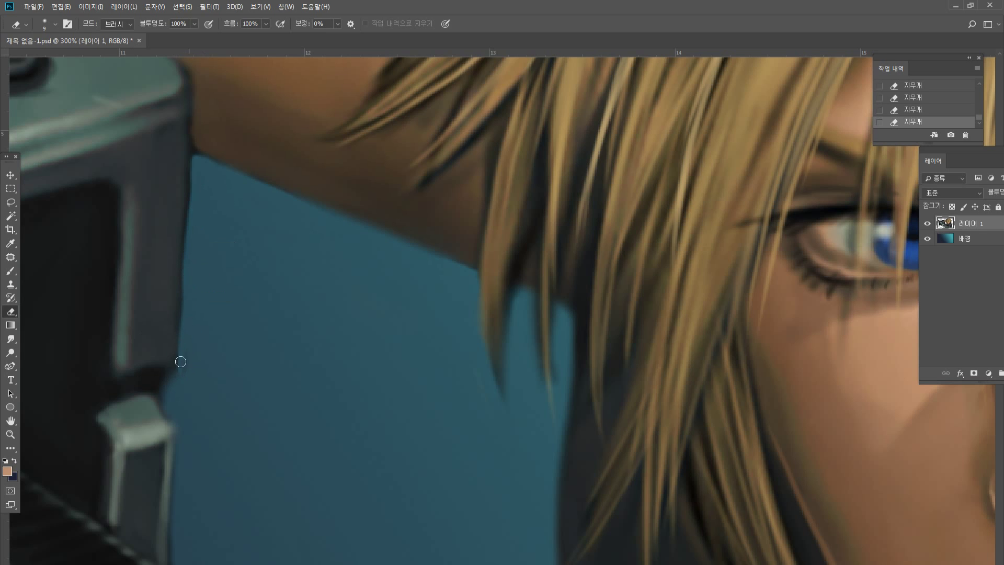
mouse_move(188, 276)
mouse_down()
mouse_move(185, 360)
mouse_move(164, 403)
mouse_move(177, 428)
mouse_up()
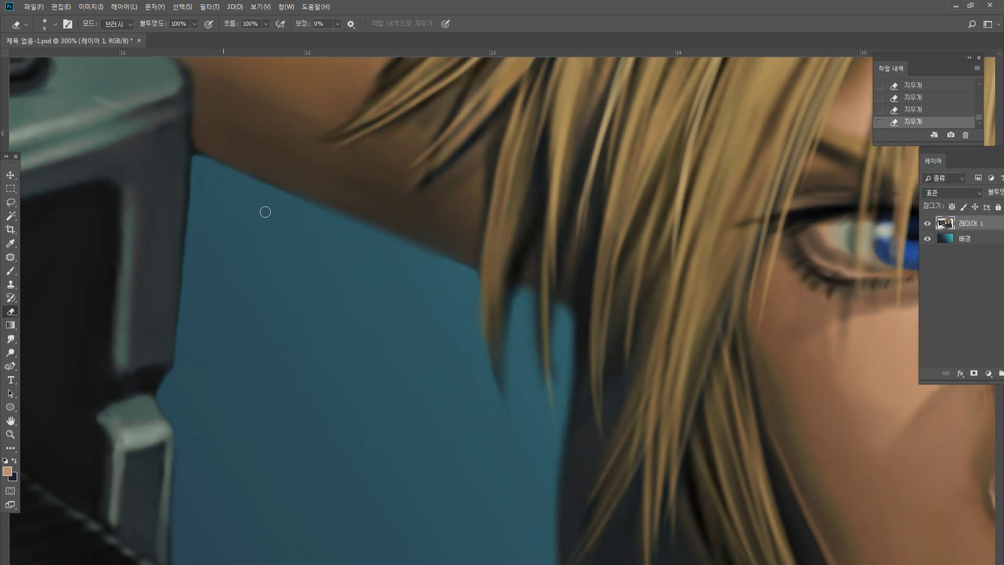
Check the cleaned arm and sword edges against the wider figure at 50% and 66.7% magnification.
double_click(10, 435)
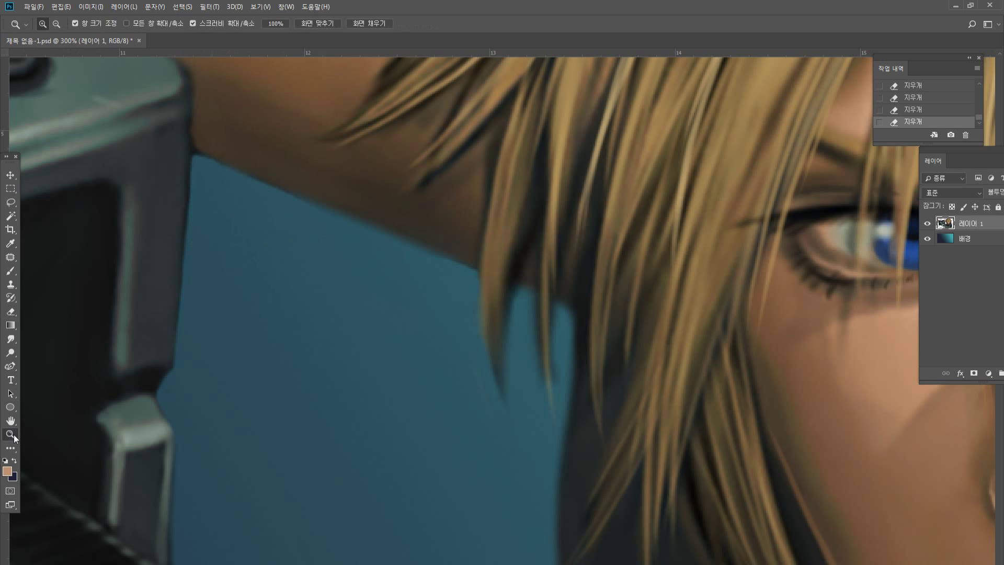
alt+click(436, 321)
alt+click(436, 321)
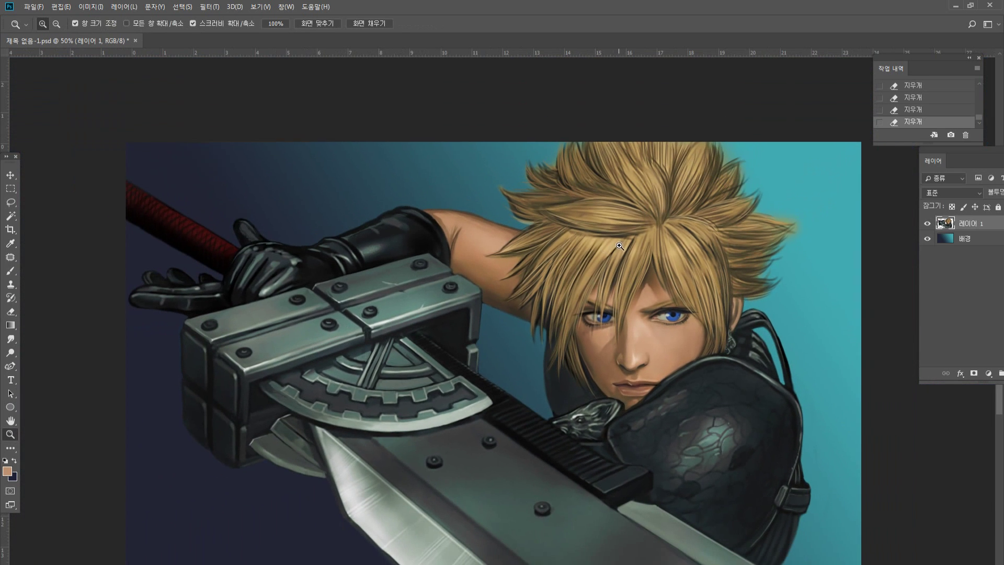
click(614, 247)
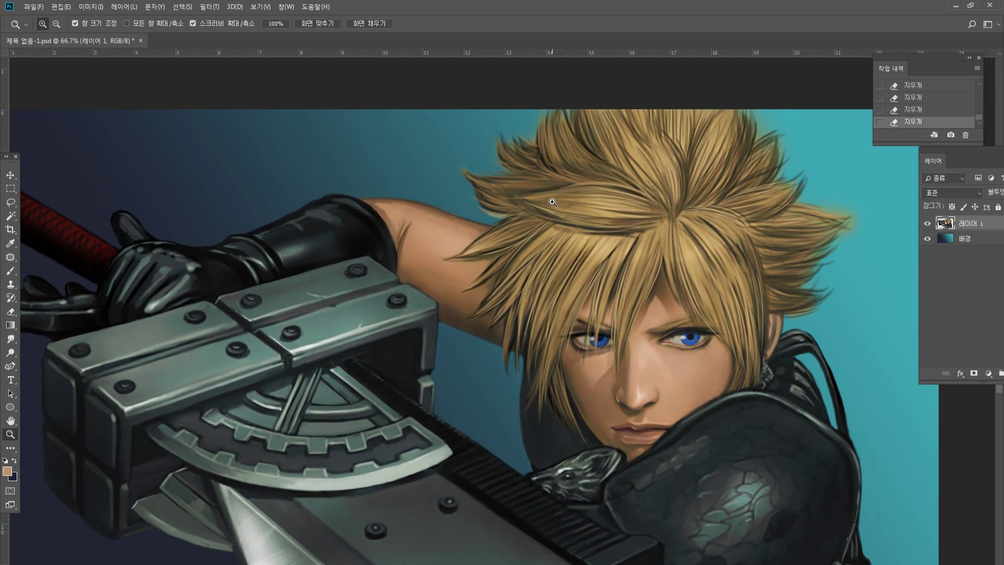
click(181, 7)
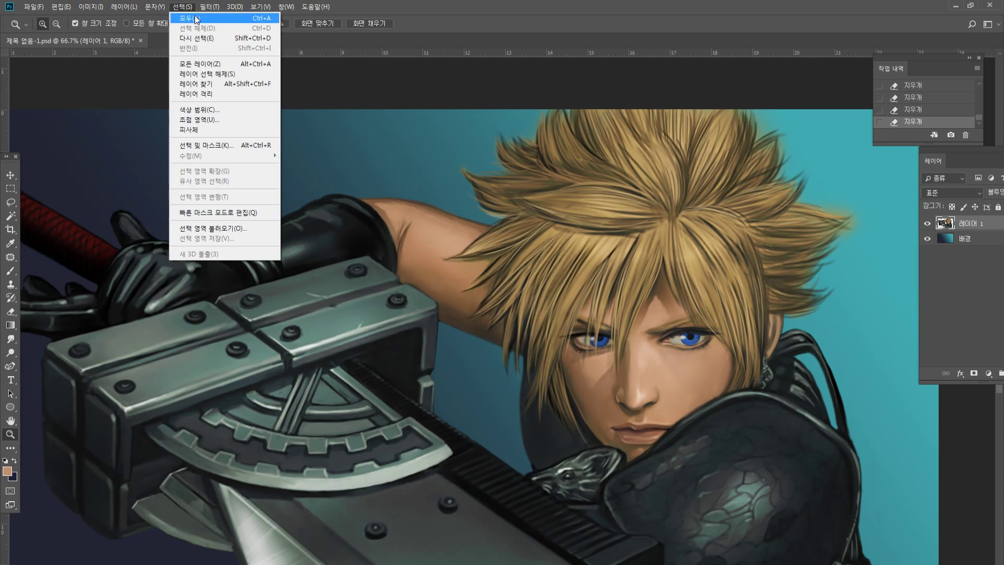
click(219, 119)
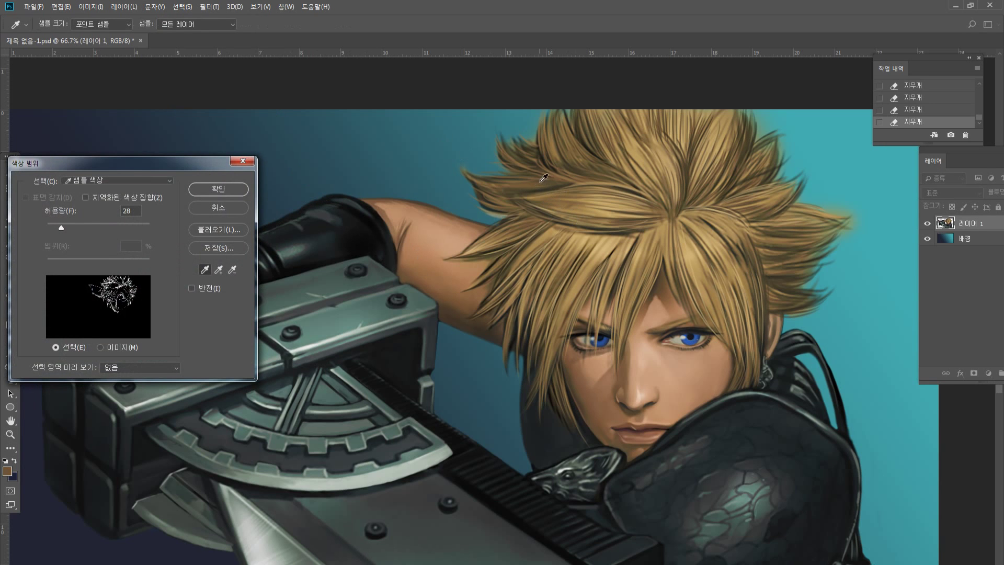
mouse_move(61, 227)
mouse_down()
mouse_move(80, 225)
mouse_move(65, 224)
mouse_up()
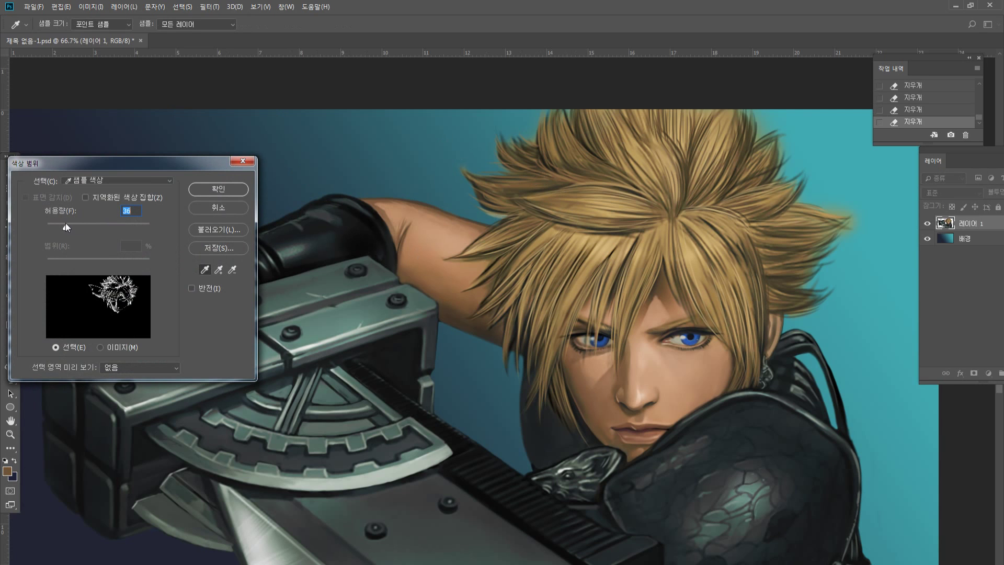
click(222, 212)
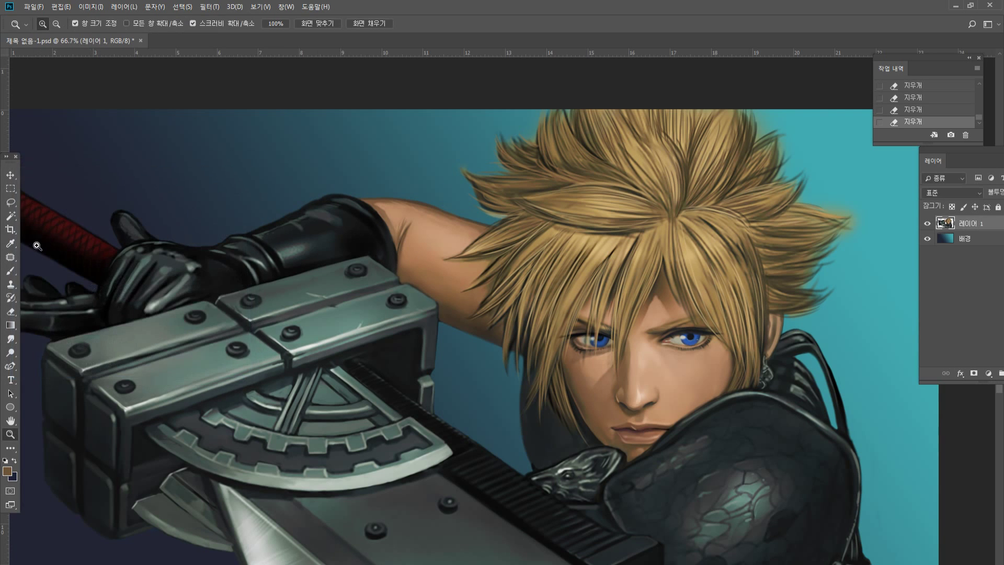
Lighten the fringe and crown hair with the Dodge tool at size 400, midtones range and 24% exposure, undoing unwanted strokes.
click(10, 352)
drag(581, 180, 566, 190)
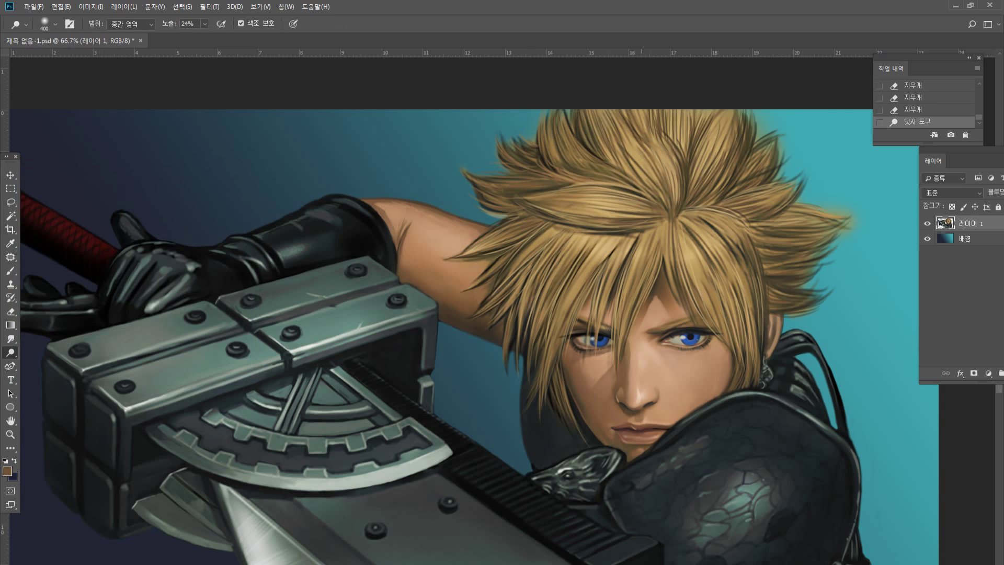
key(ctrl+z)
mouse_move(674, 197)
mouse_down()
mouse_move(658, 221)
mouse_move(695, 215)
mouse_move(703, 244)
mouse_move(722, 246)
mouse_up()
key(ctrl+z)
drag(586, 248, 538, 267)
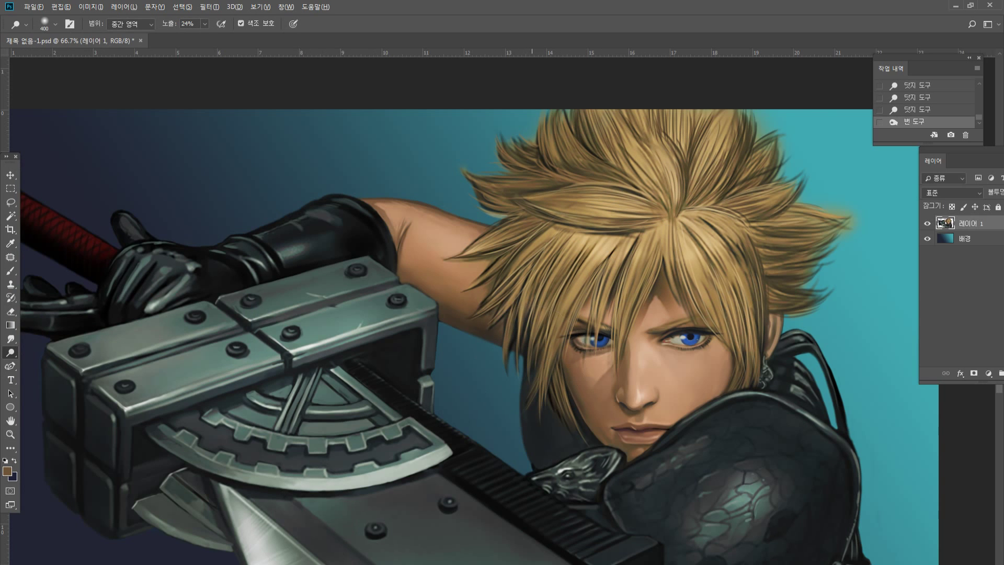
Darken the fringe's outer edge and the side hair near the ear with Burn at 24% exposure.
alt+click(532, 283)
alt+click(534, 285)
alt+click(765, 299)
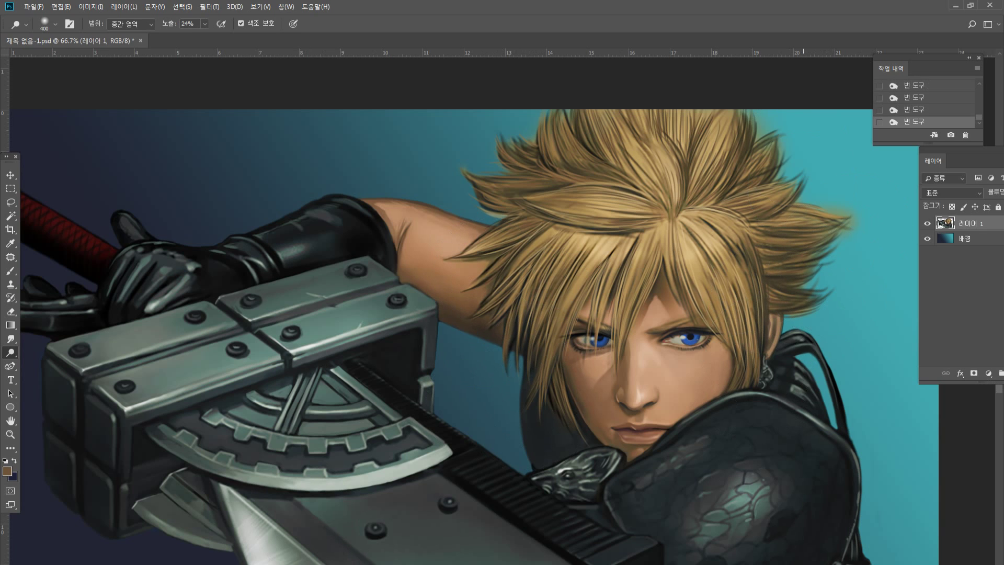
key(z)
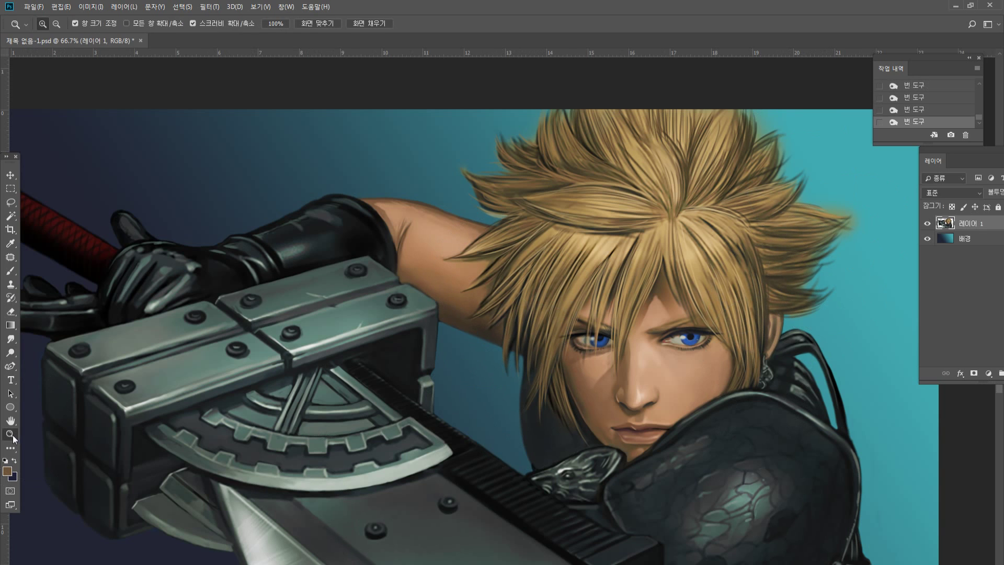
Paint fine light strands on the side hair spike and crown with the Brush, using a blond tone sampled from the fringe.
alt+click(584, 345)
alt+click(583, 346)
click(583, 345)
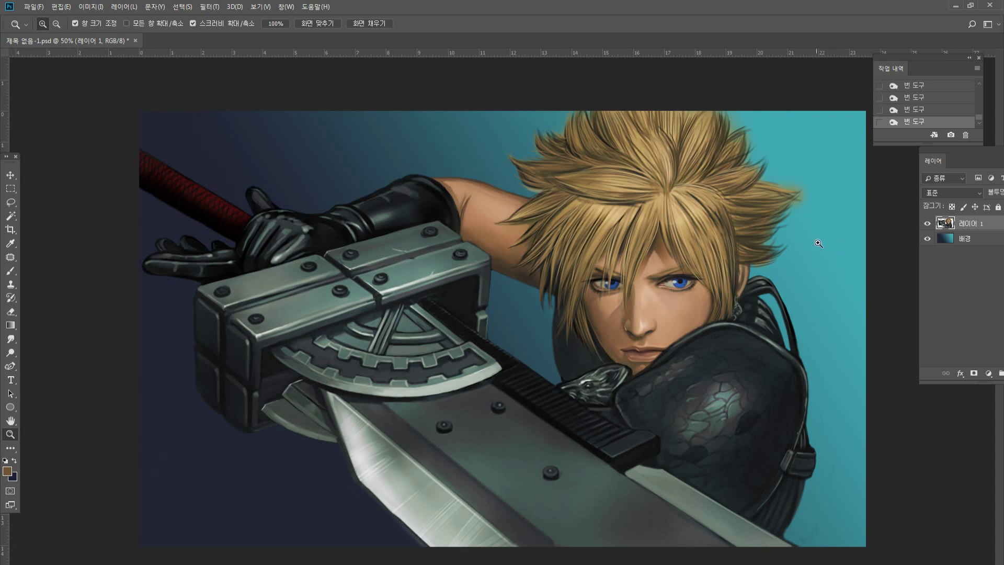
click(763, 173)
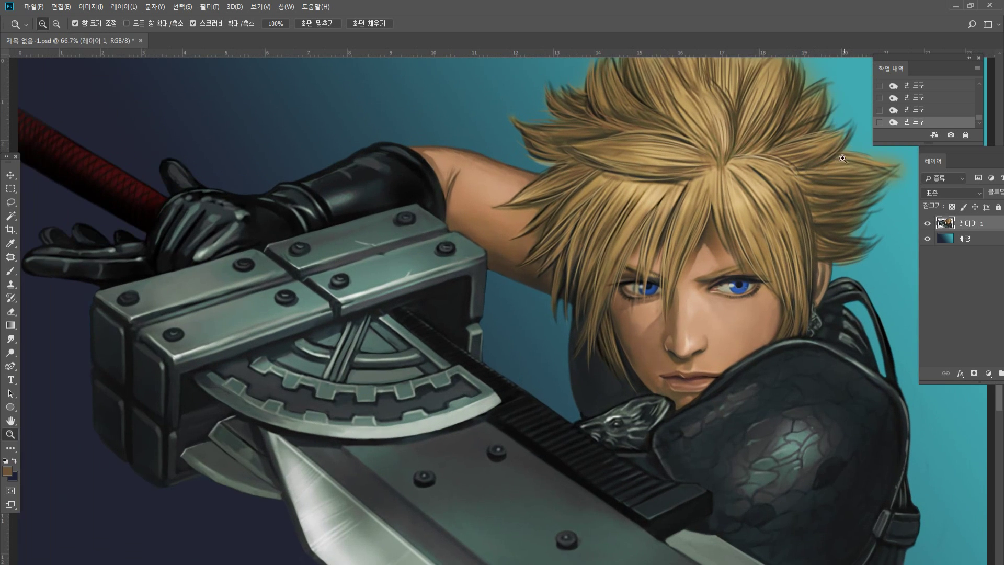
click(843, 159)
click(10, 421)
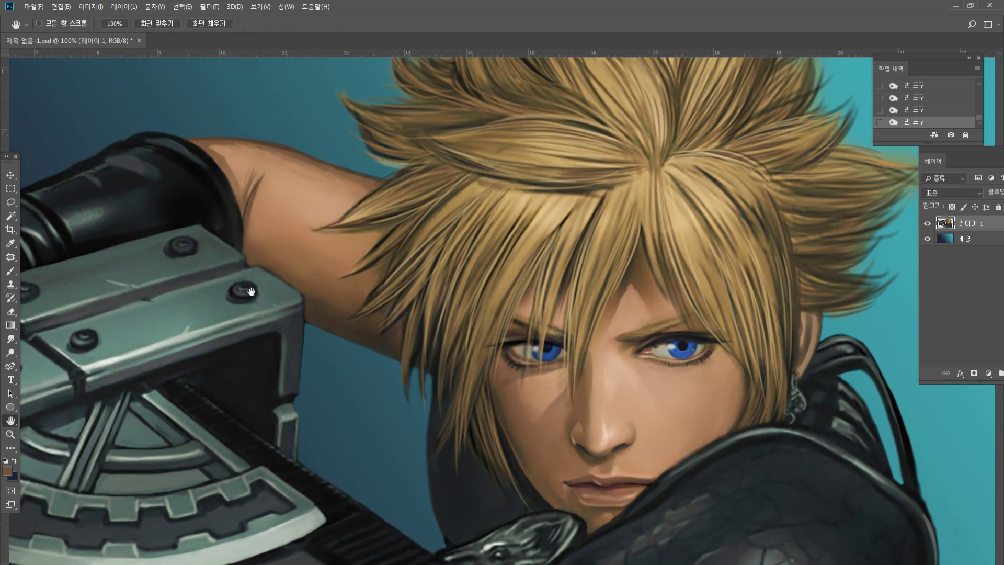
drag(509, 225, 381, 264)
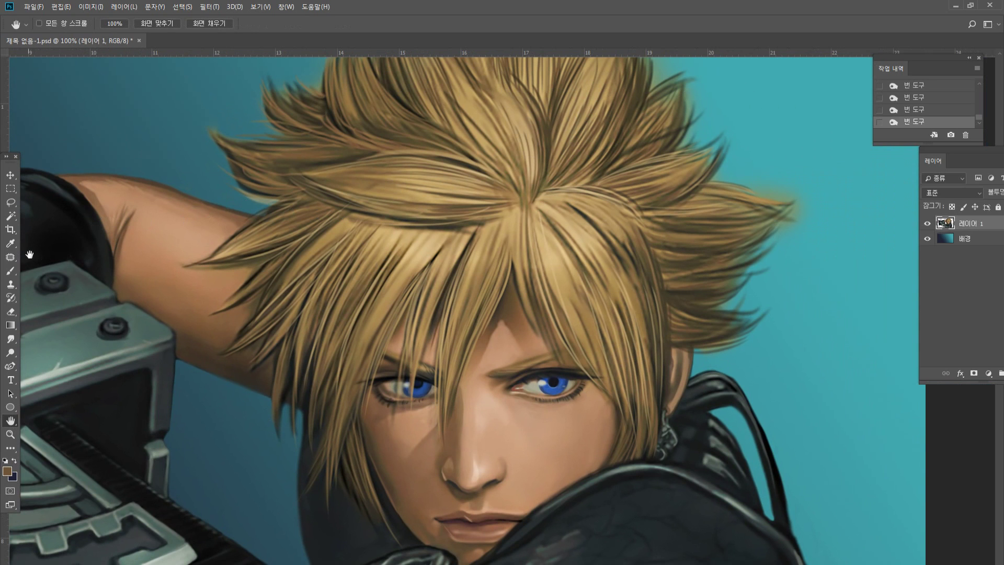
click(11, 271)
alt+click(546, 240)
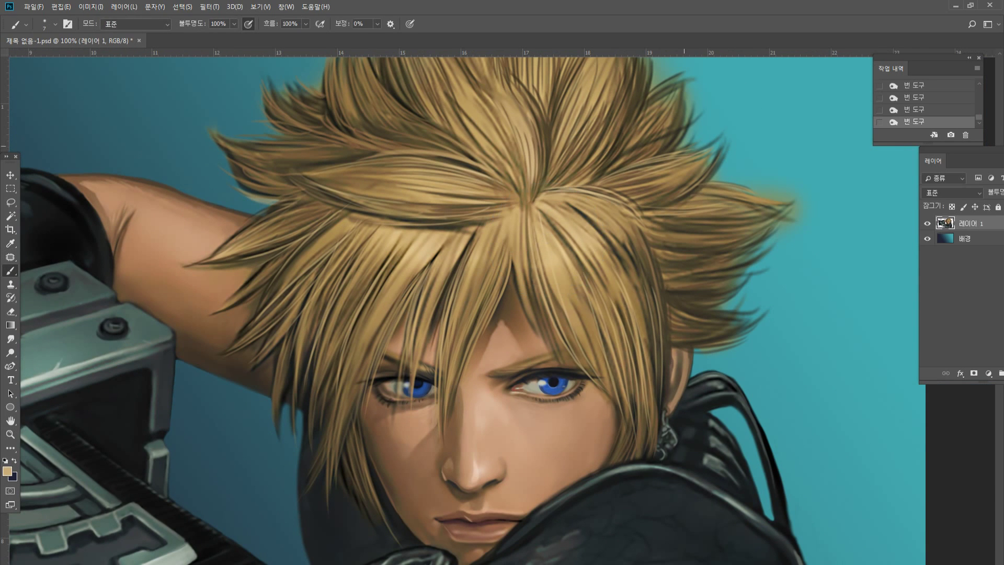
drag(737, 195, 768, 201)
drag(707, 187, 774, 196)
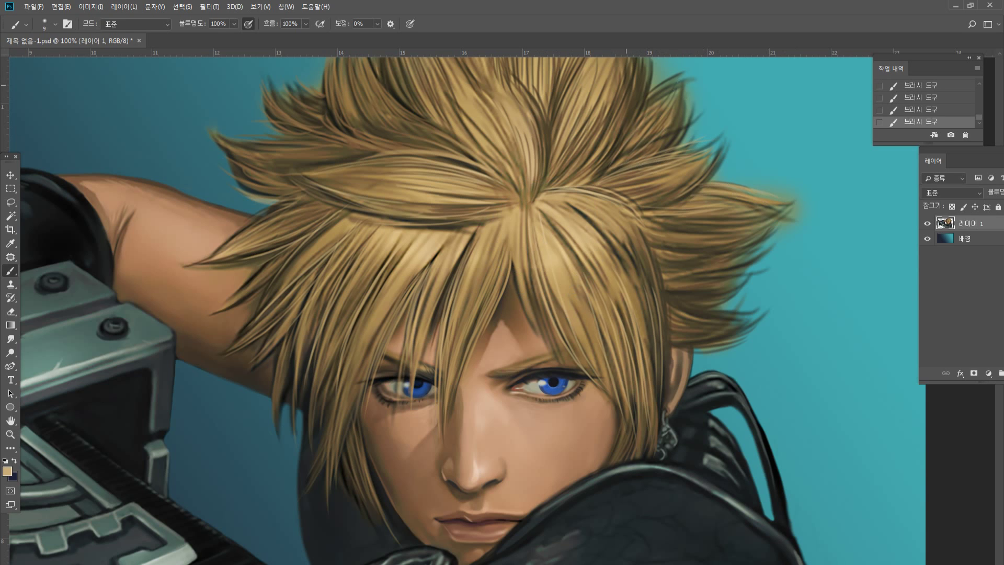
drag(617, 49, 601, 152)
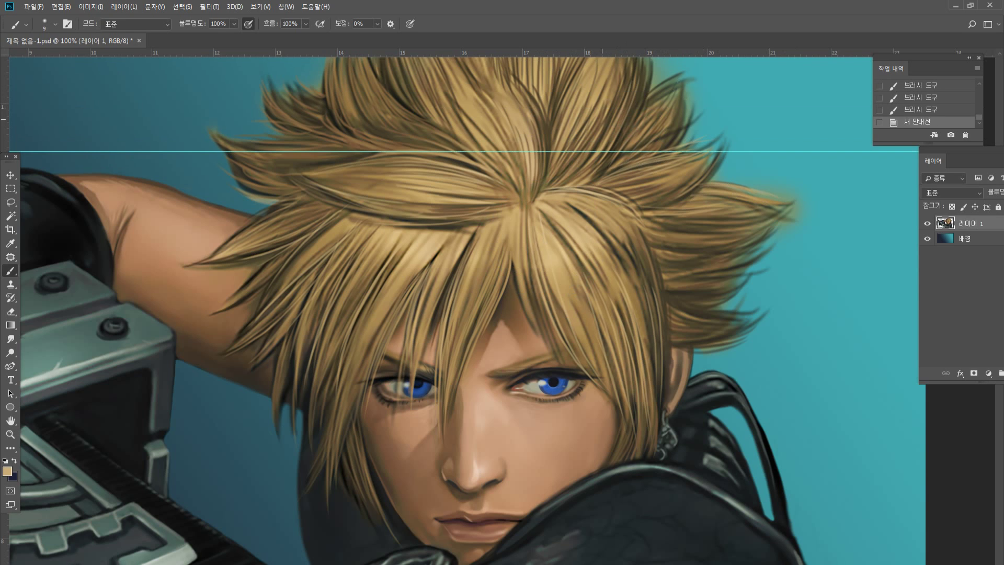
key(ctrl+z)
click(634, 108)
Paint thin blond strands down the fringe from the parting to the outer side locks.
drag(511, 248, 477, 331)
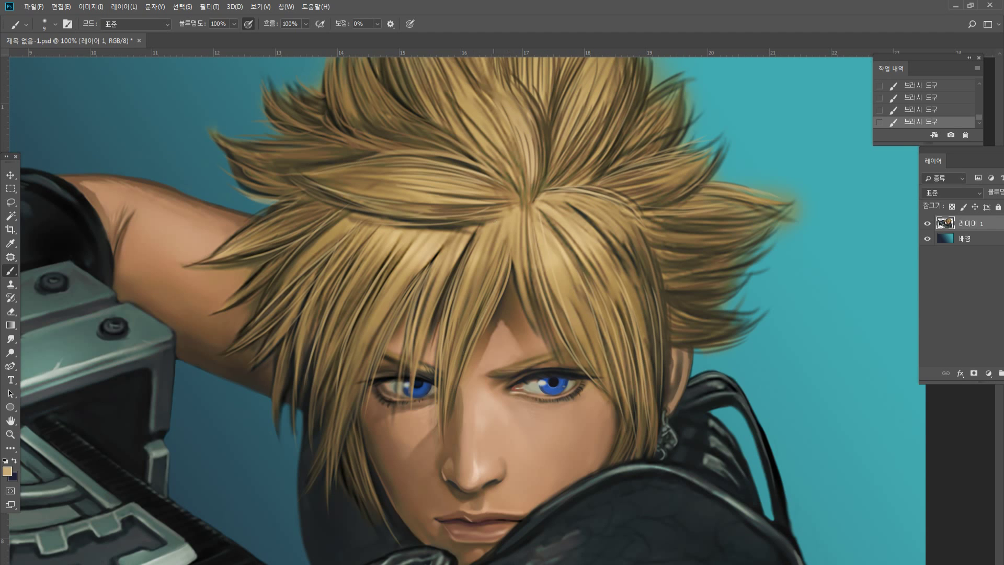
drag(482, 265, 456, 350)
mouse_move(457, 260)
mouse_down()
mouse_move(423, 330)
mouse_move(345, 383)
mouse_up()
drag(399, 293, 351, 386)
drag(388, 259, 327, 348)
drag(328, 233, 278, 303)
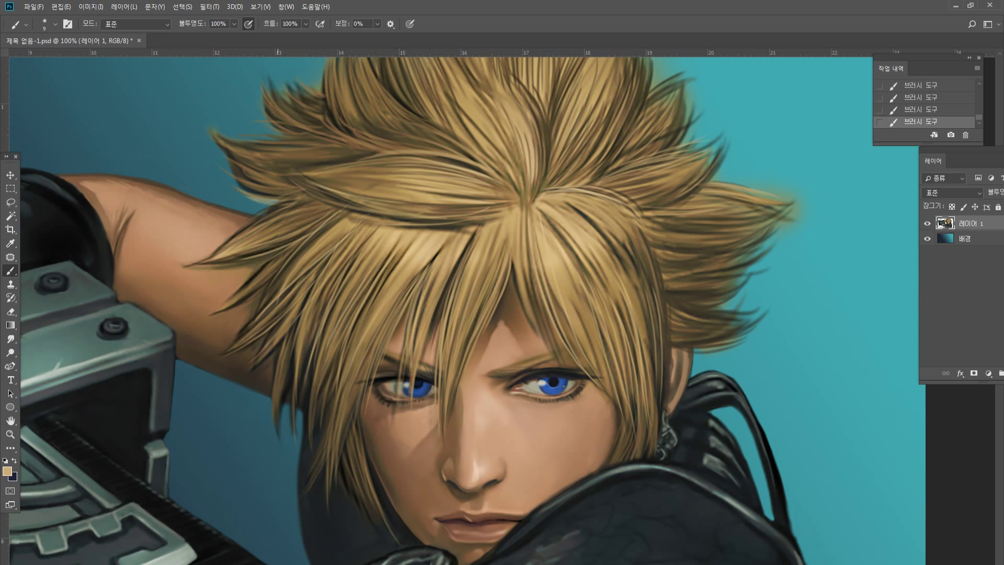
Add light strands along the swept-back tuft above the fringe, up to the parting.
drag(325, 201, 277, 212)
drag(393, 176, 314, 183)
mouse_move(394, 155)
mouse_down()
mouse_move(314, 167)
mouse_move(430, 151)
mouse_move(500, 175)
mouse_up()
drag(432, 136, 501, 175)
Shade the upper arm beside the metal block with a size 25 brush in brown tones sampled from the skin.
double_click(10, 420)
click(11, 434)
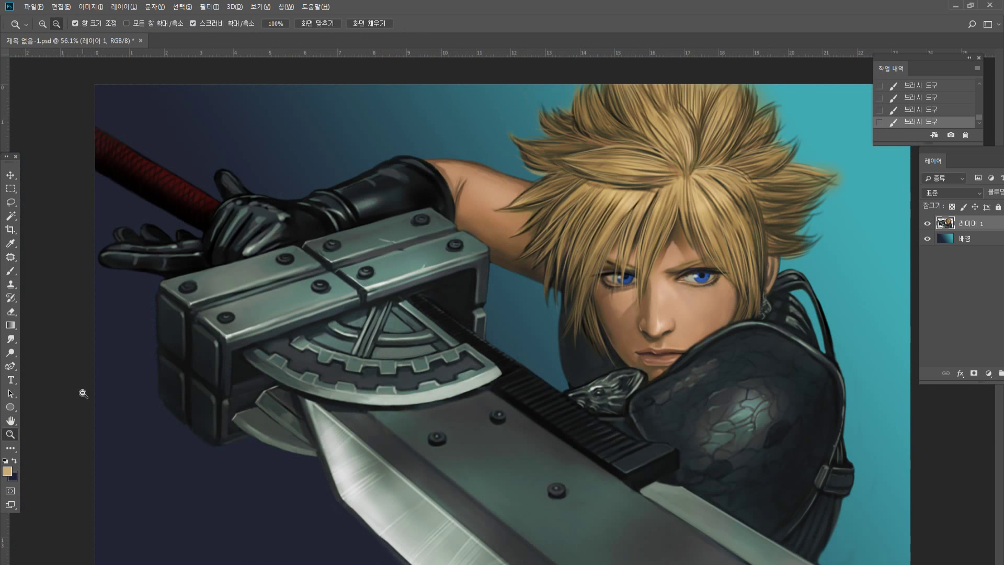
alt+click(615, 293)
key(ctrl+plus)
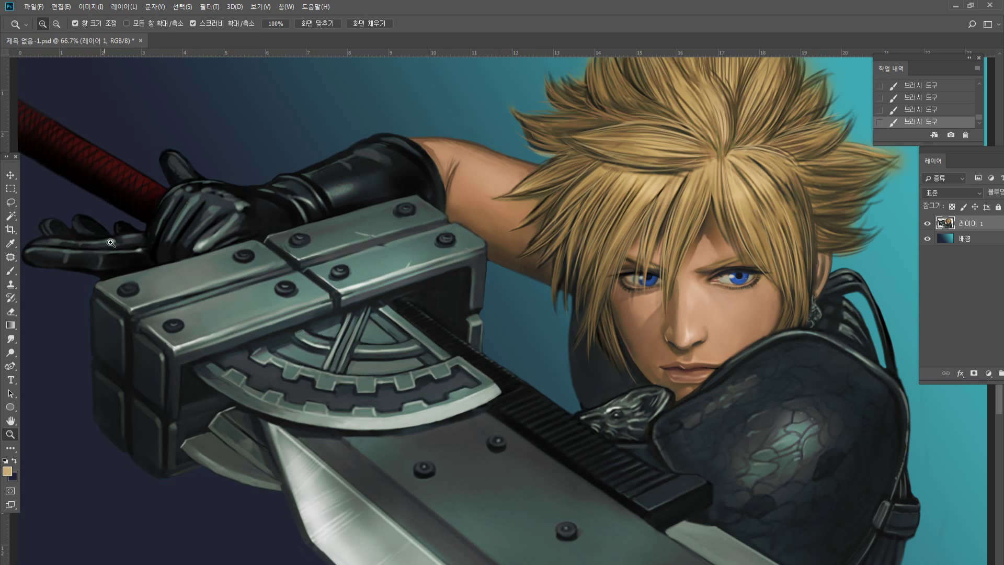
click(10, 271)
alt+click(473, 215)
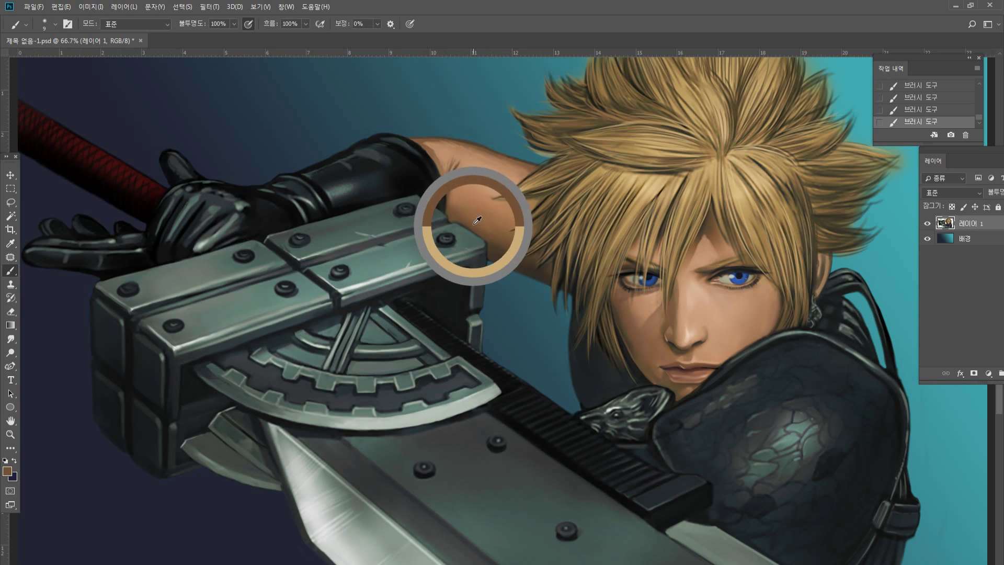
key(bracketright)
key(bracketright)
key(bracketright)
key(bracketright)
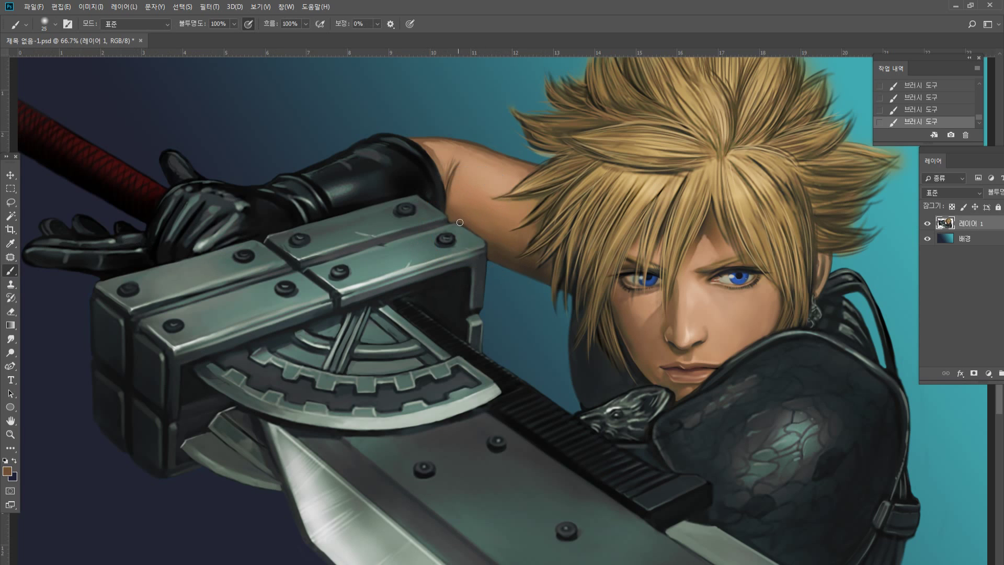
alt+click(498, 239)
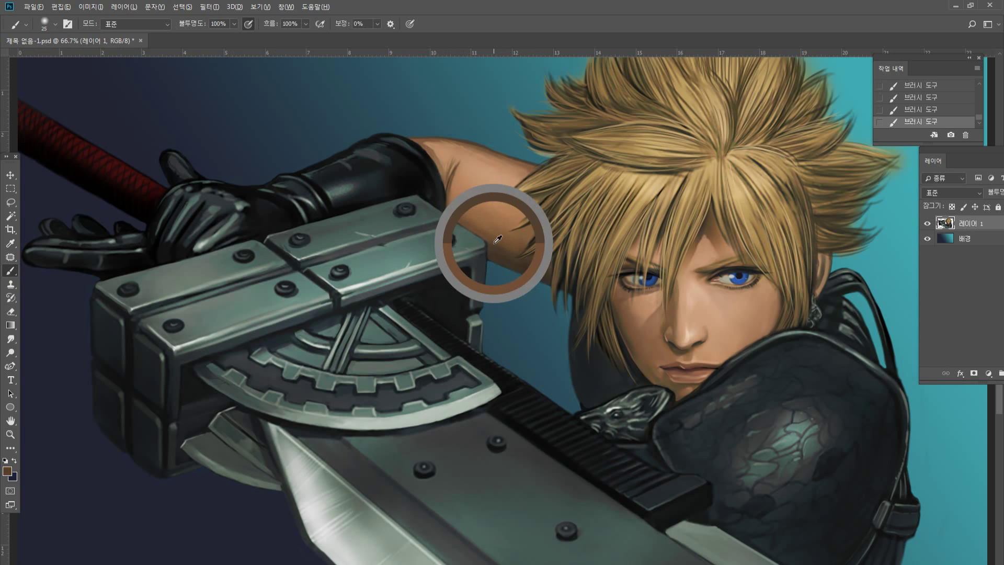
alt+click(499, 243)
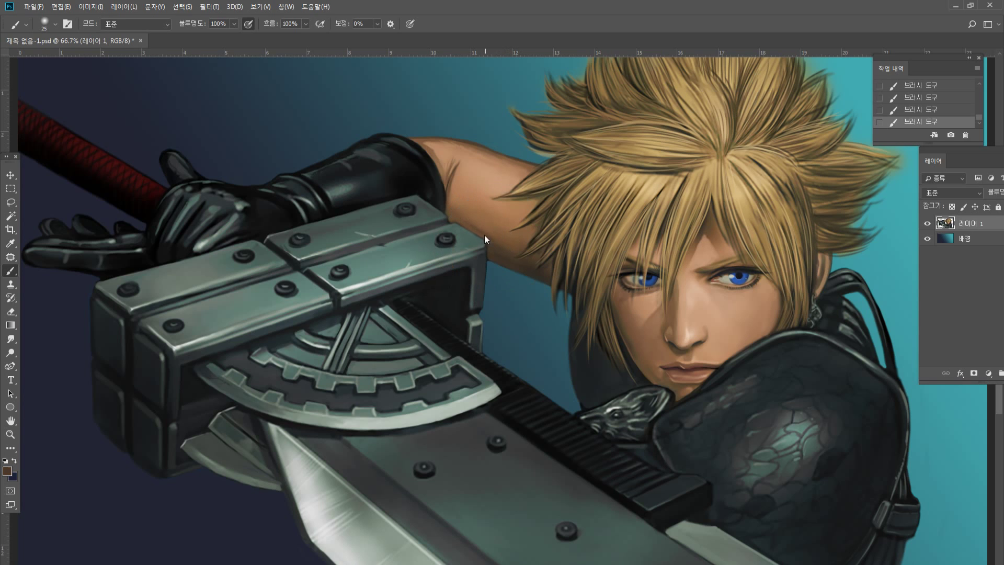
Soften the upper arm's shading with sampled skin tones, using a size 40 brush at 52% opacity.
alt+click(470, 221)
alt+click(515, 243)
click(235, 24)
click(483, 214)
alt+click(458, 215)
alt+click(465, 209)
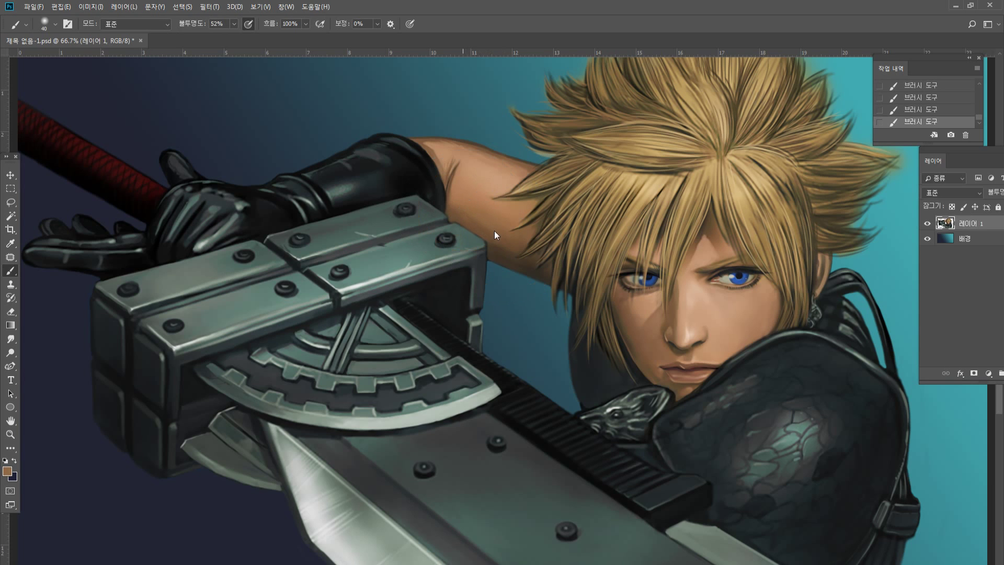
alt+click(455, 210)
Touch up the near corner and outer edge of the sword's metal block with grey and dark tones sampled from it.
alt+click(143, 325)
alt+click(150, 322)
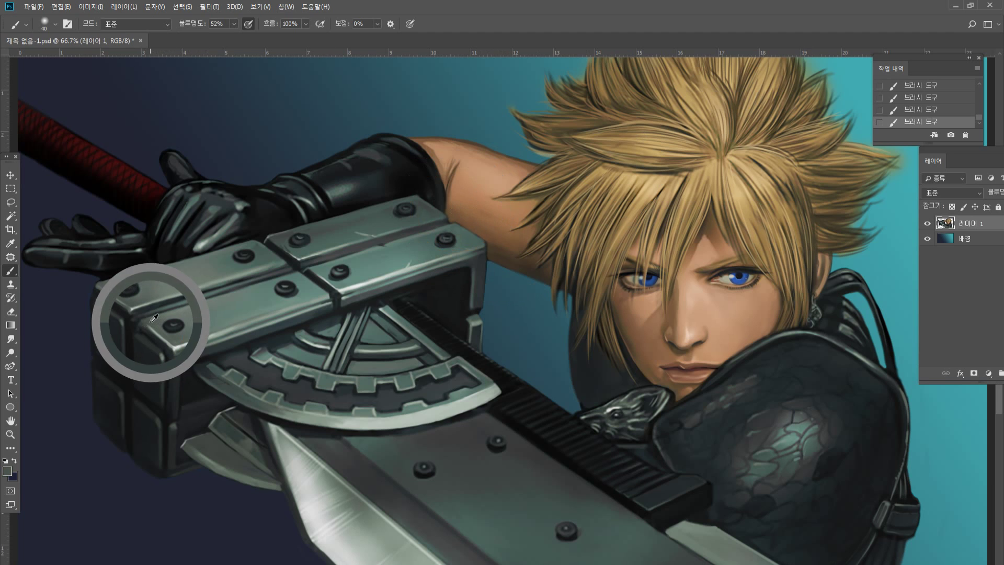
alt+click(144, 325)
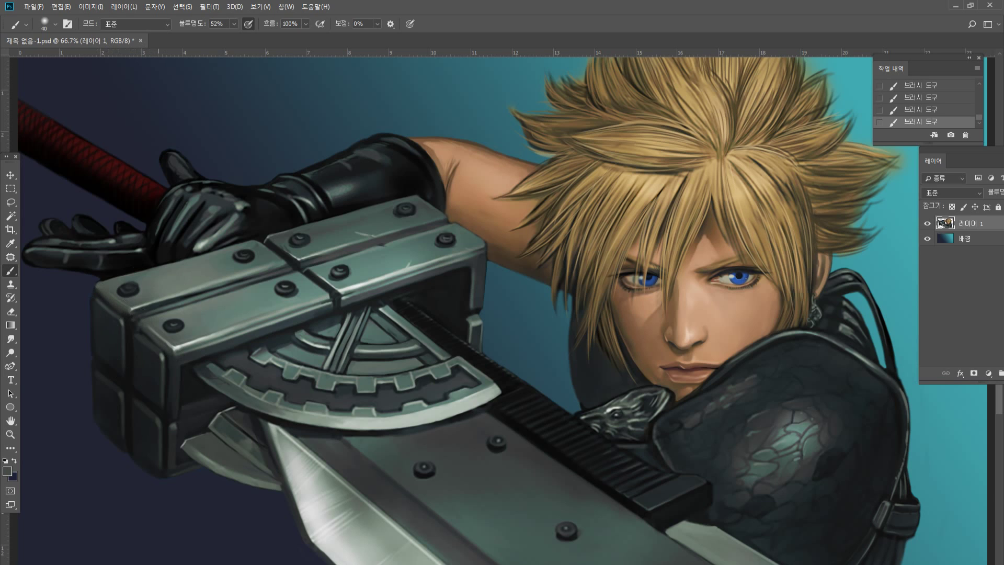
alt+click(151, 329)
alt+click(107, 296)
Blend the shading on the bridge of the nose with the Smudge tool at 28% strength, then set its size to 80.
click(10, 340)
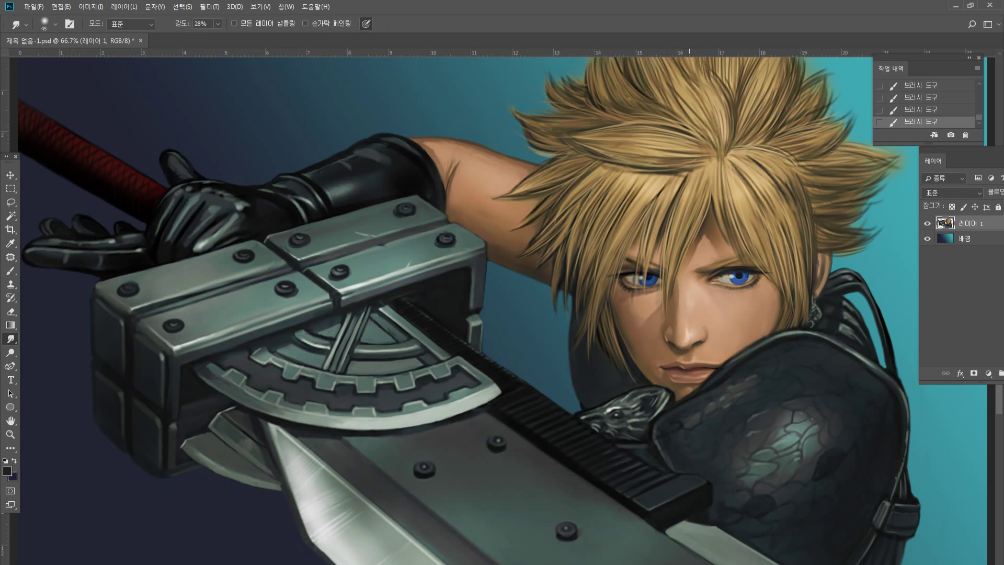
key(bracketright)
key(bracketright)
key(bracketright)
key(bracketright)
key(bracketright)
key(bracketright)
key(bracketright)
key(bracketright)
drag(688, 309, 685, 317)
drag(688, 307, 686, 318)
drag(687, 308, 685, 317)
key(bracketleft)
key(bracketleft)
key(bracketleft)
key(bracketleft)
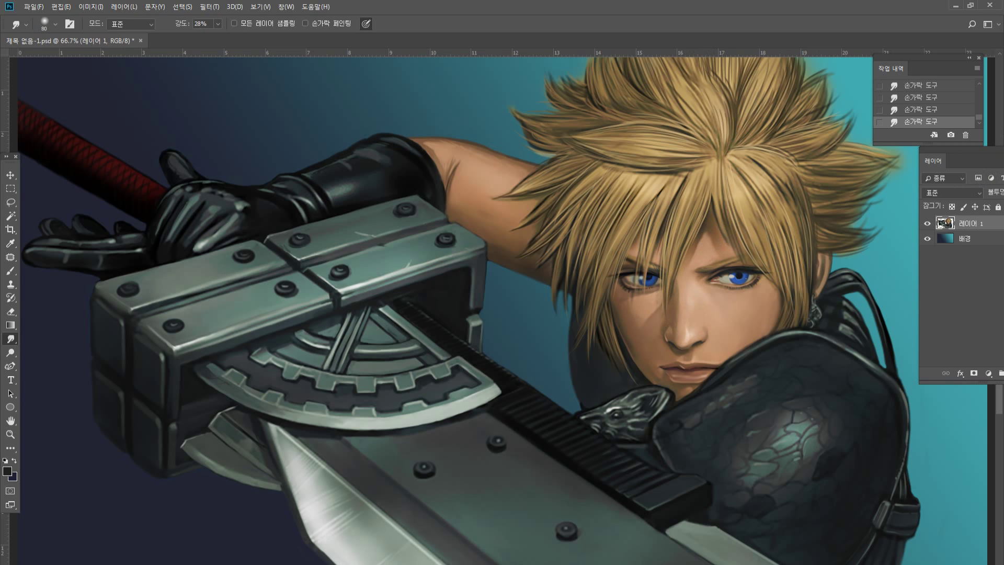
Review the retouched hair, arm and nose against the whole figure at 50% magnification.
key(z)
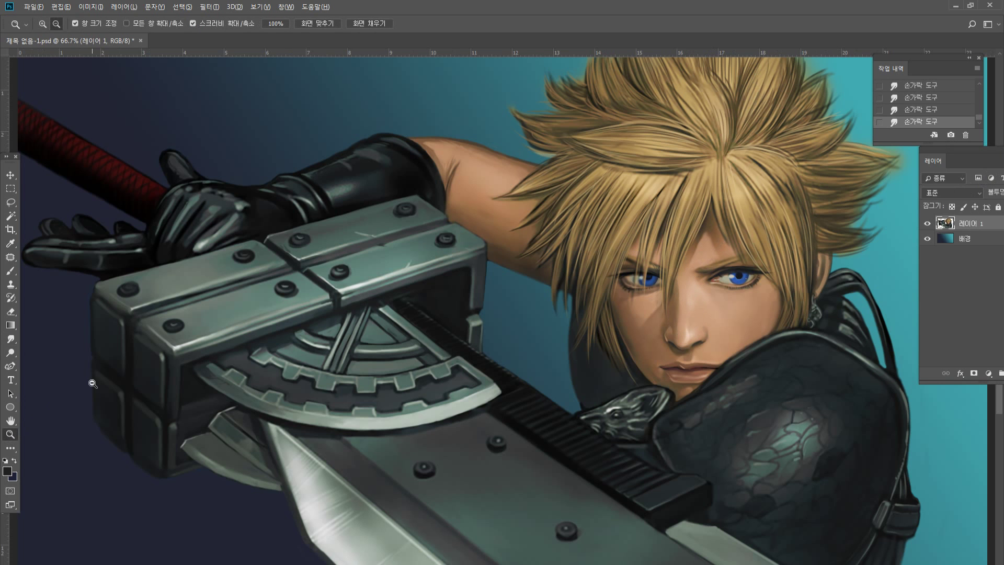
alt+click(520, 296)
click(10, 420)
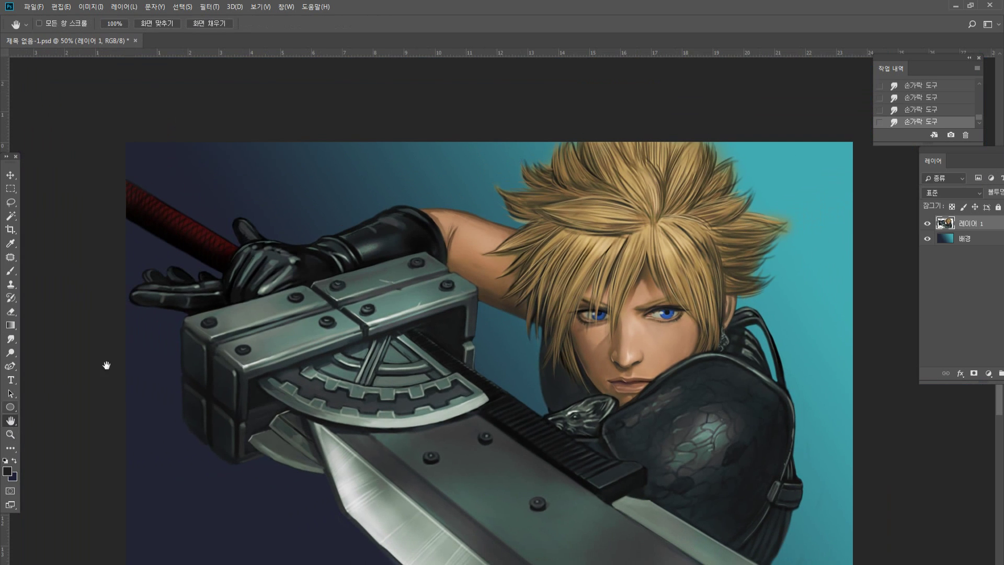
drag(334, 298, 332, 272)
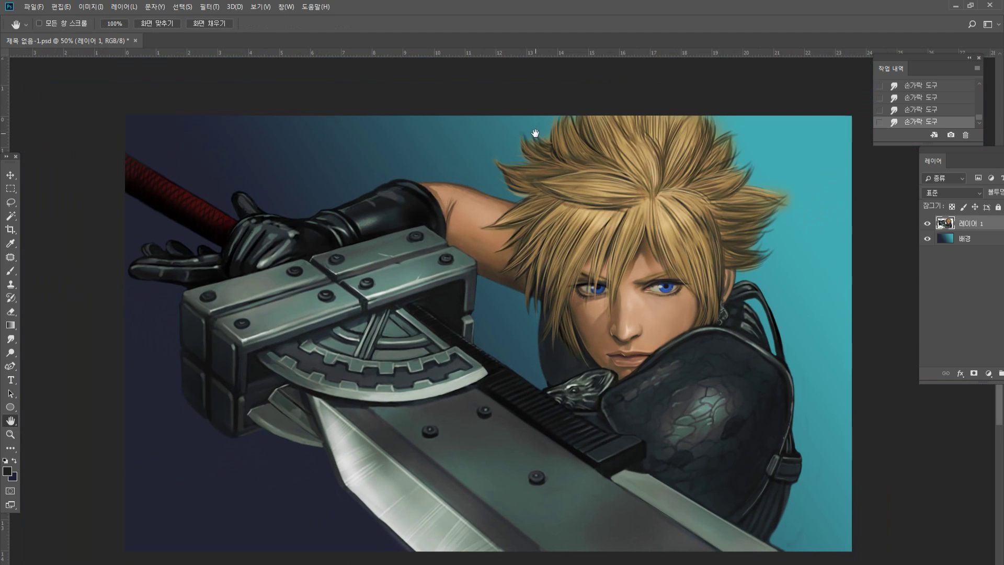